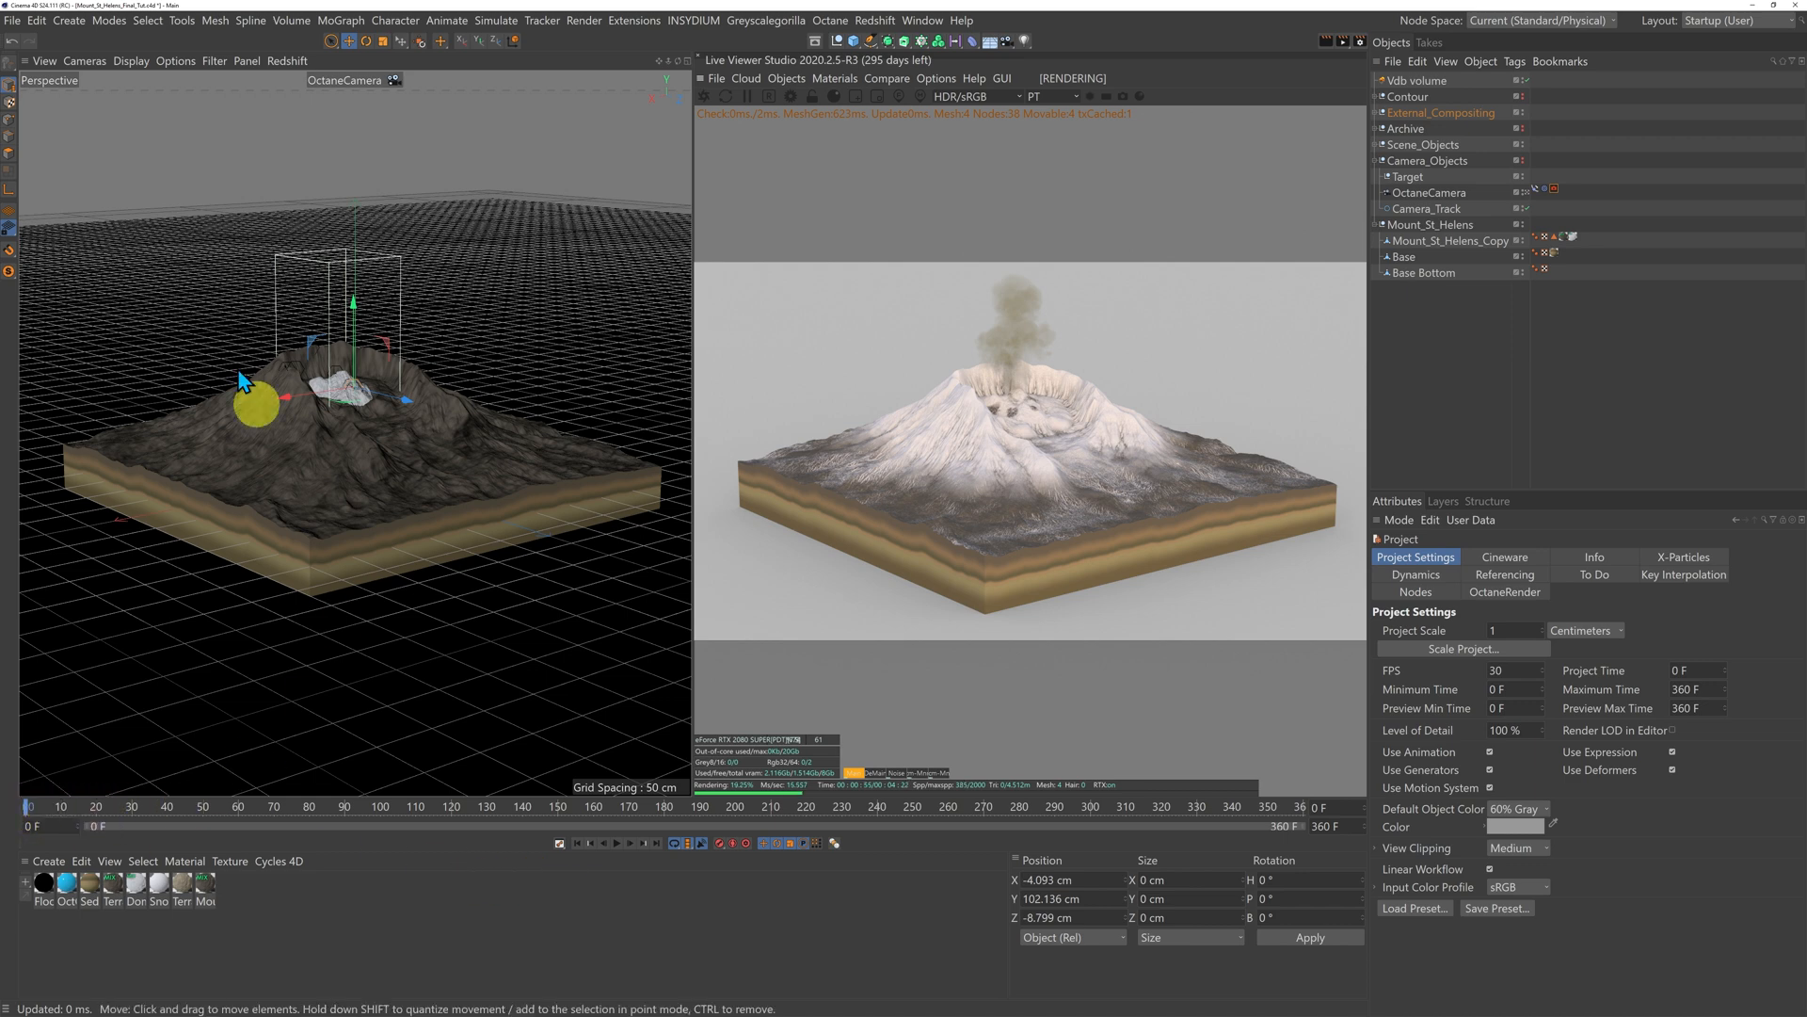
- Compare the animation's last frame with its first frame
{"action": "left_click", "coordinate": [657, 845]}
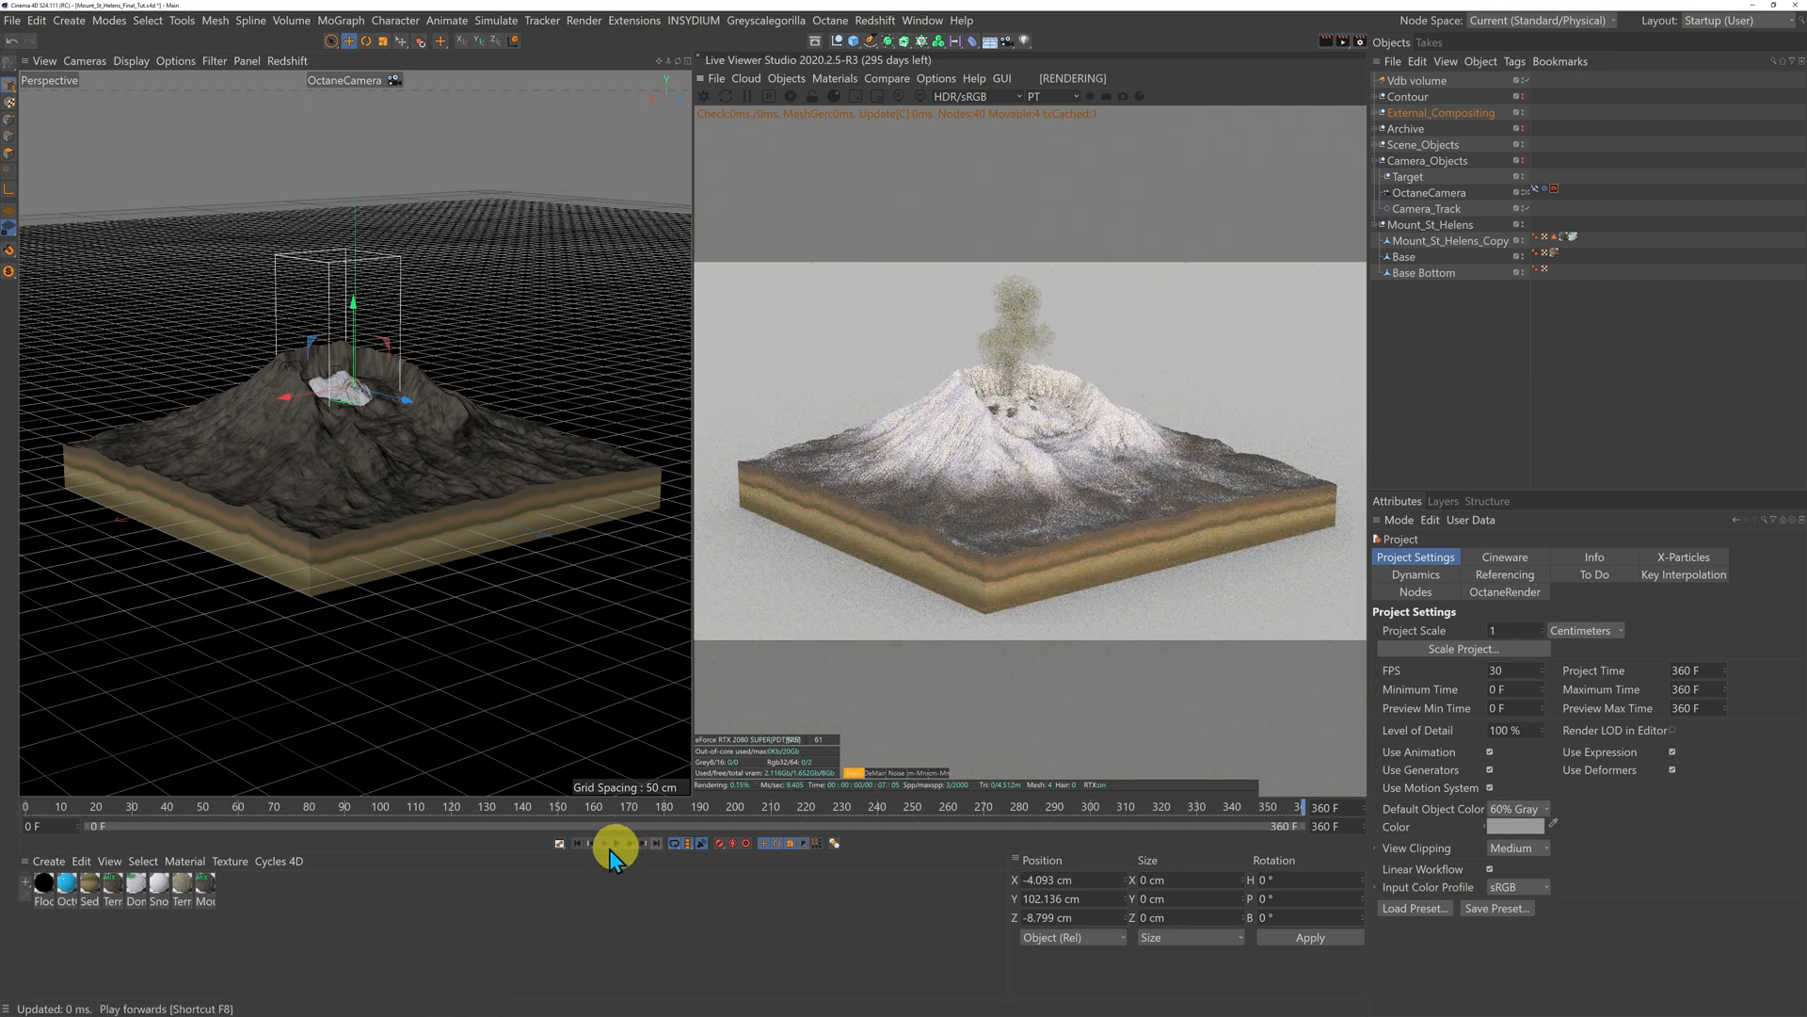
{"action": "left_click", "coordinate": [578, 844]}
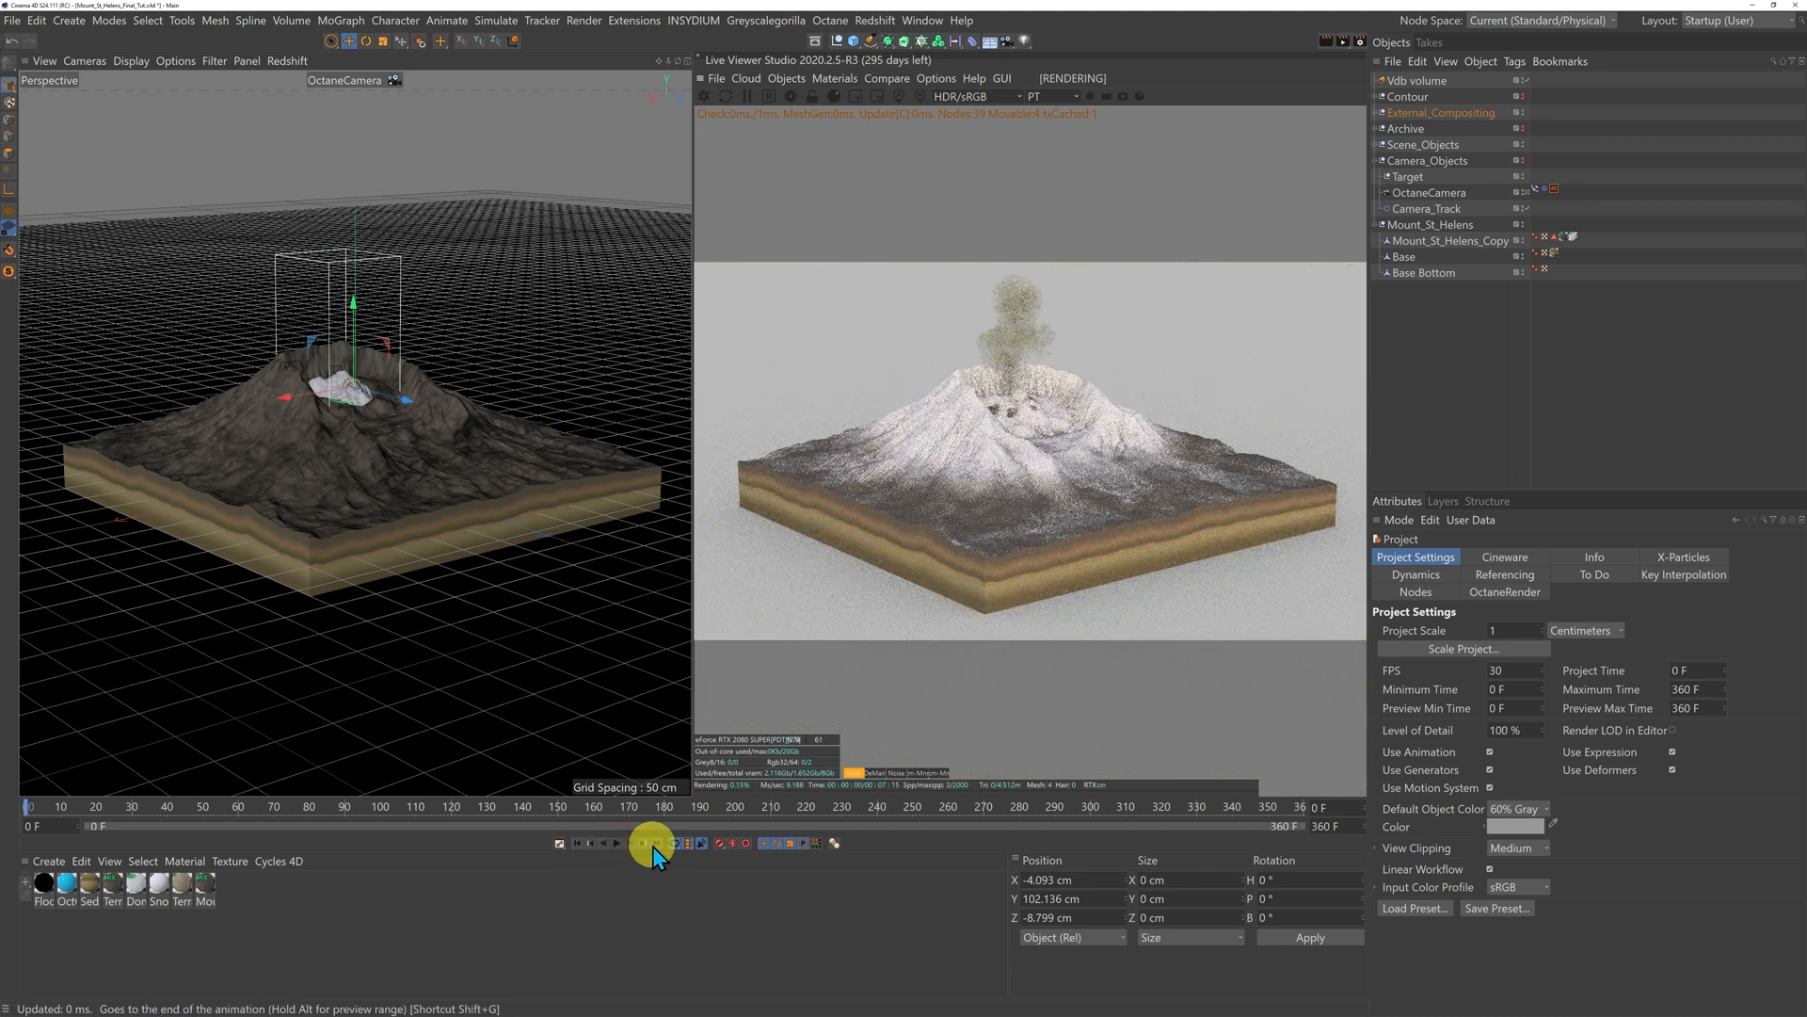
{"action": "left_click", "coordinate": [652, 845]}
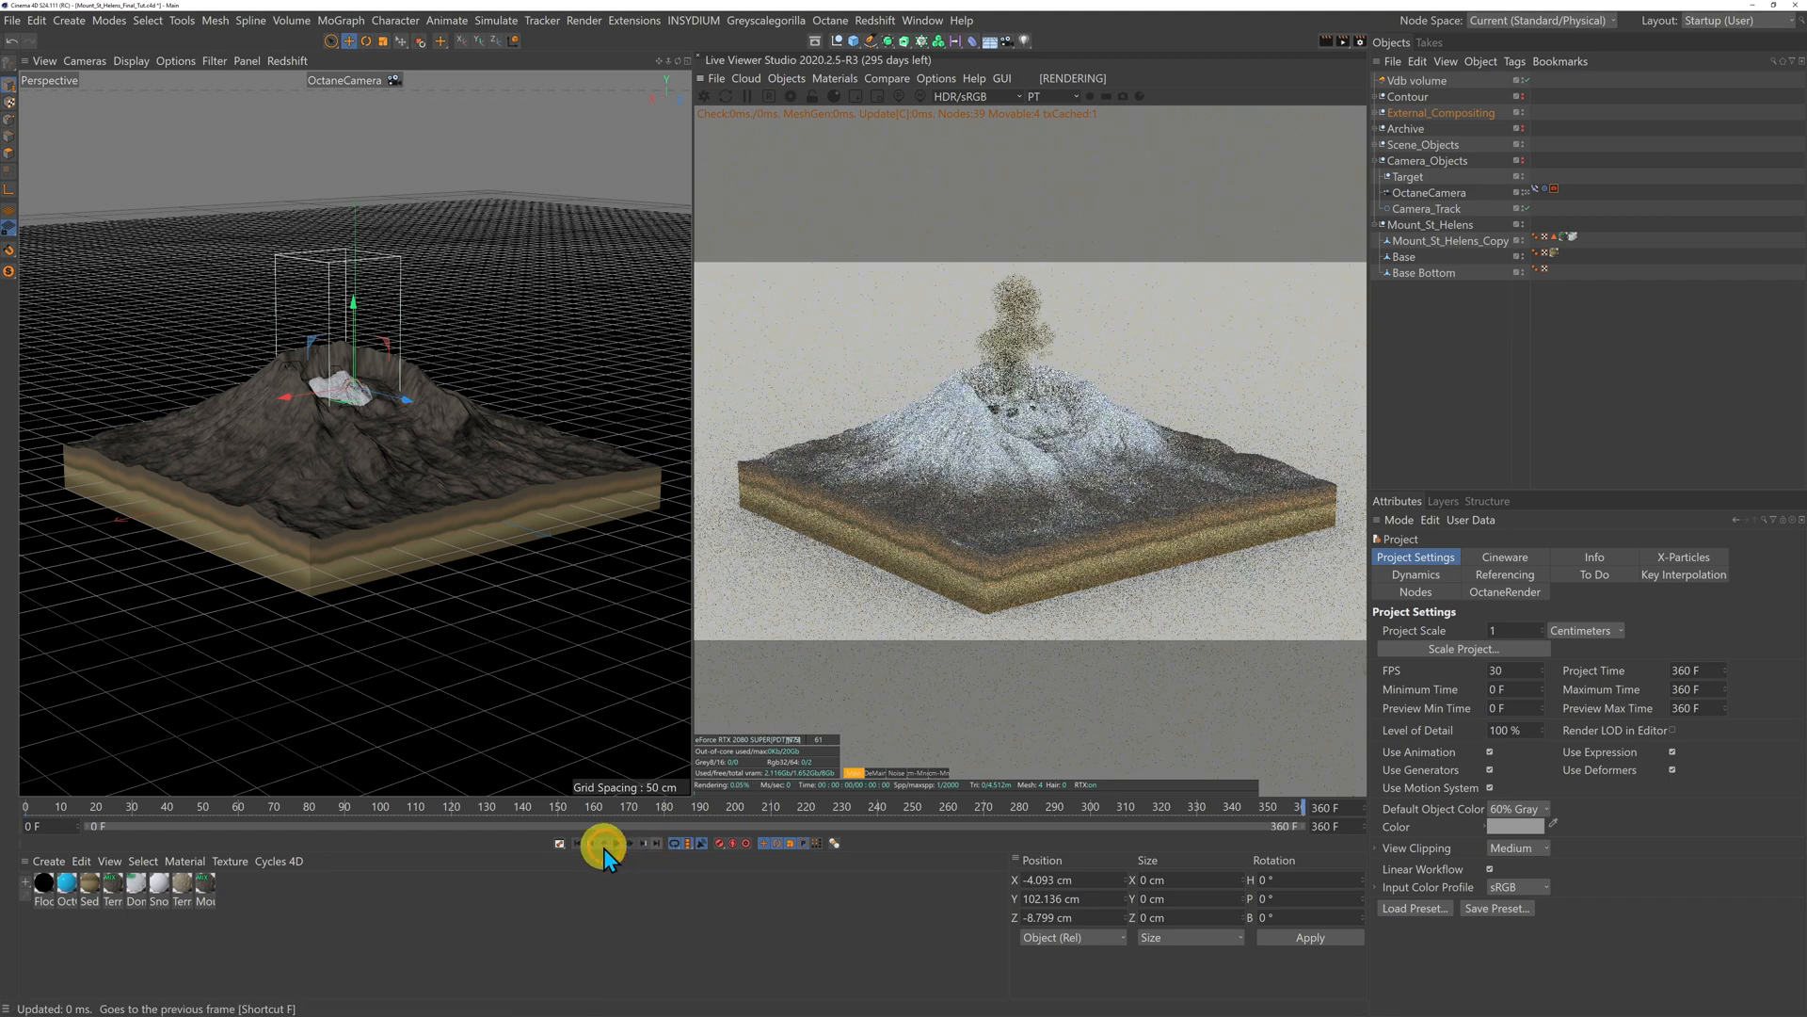
{"action": "left_click", "coordinate": [579, 845]}
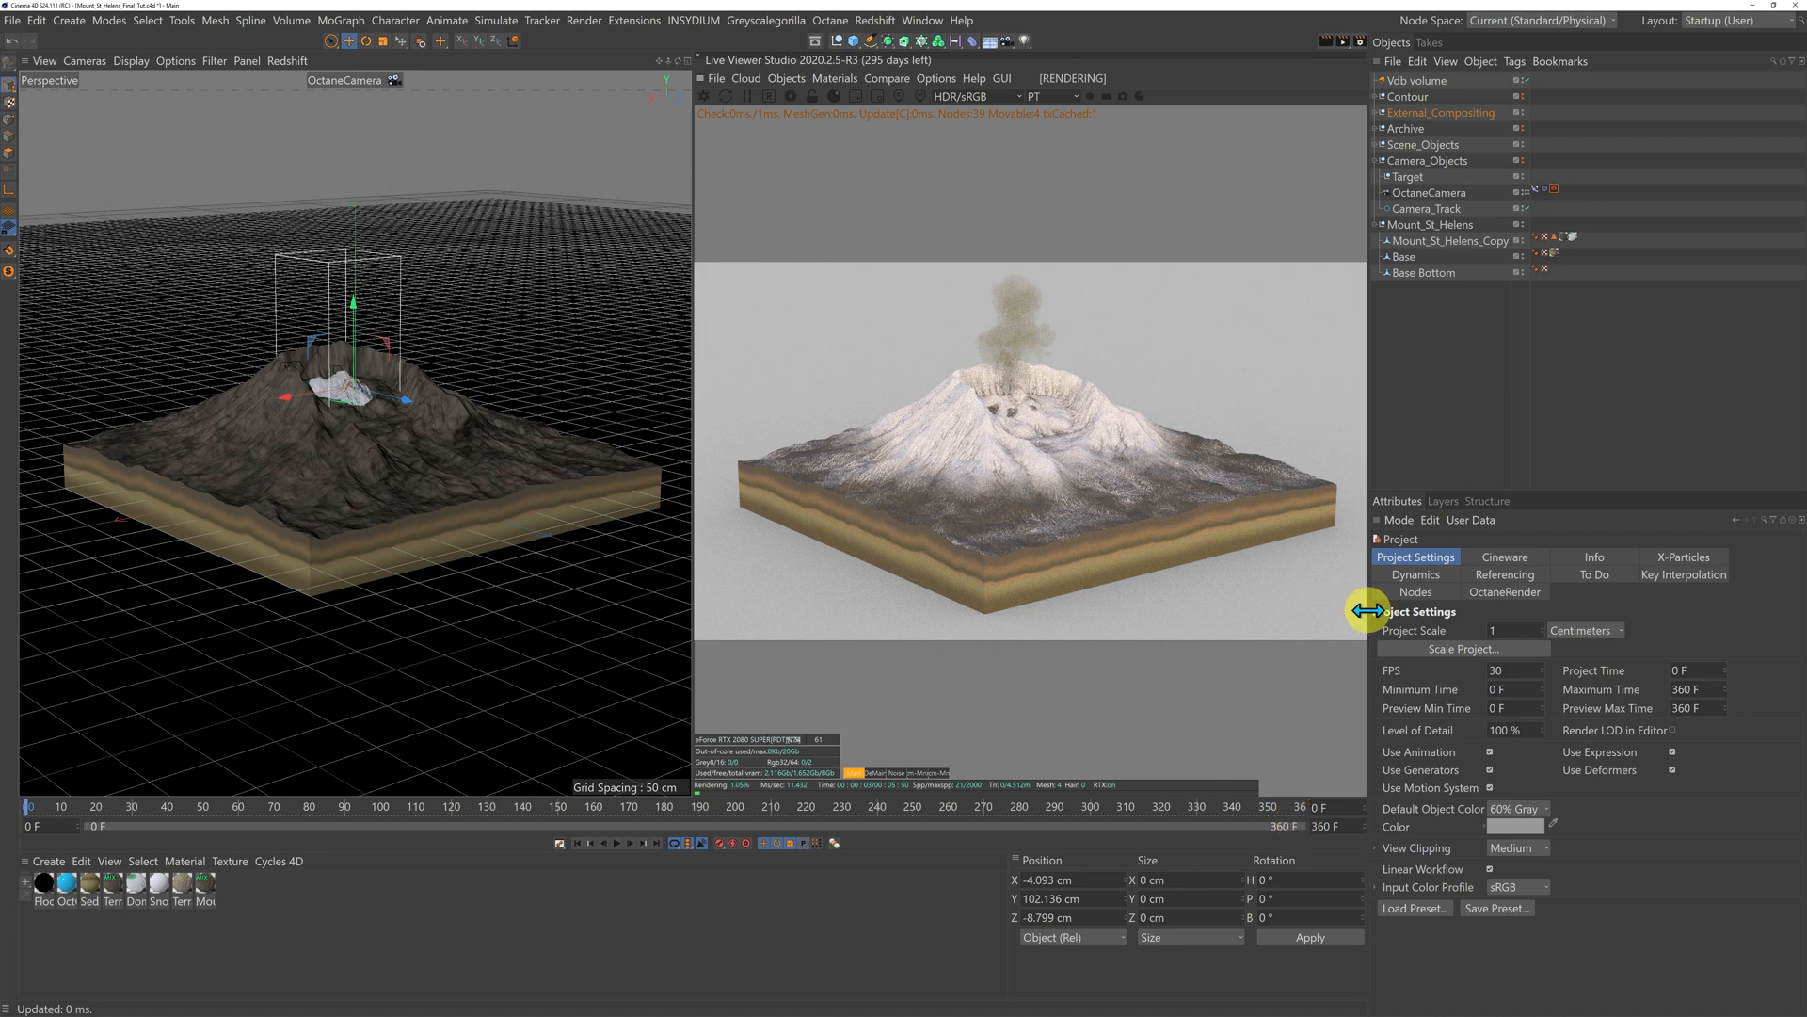
- Open the render settings and set the output frame range to end at frame 359
{"action": "left_click", "coordinate": [1362, 43]}
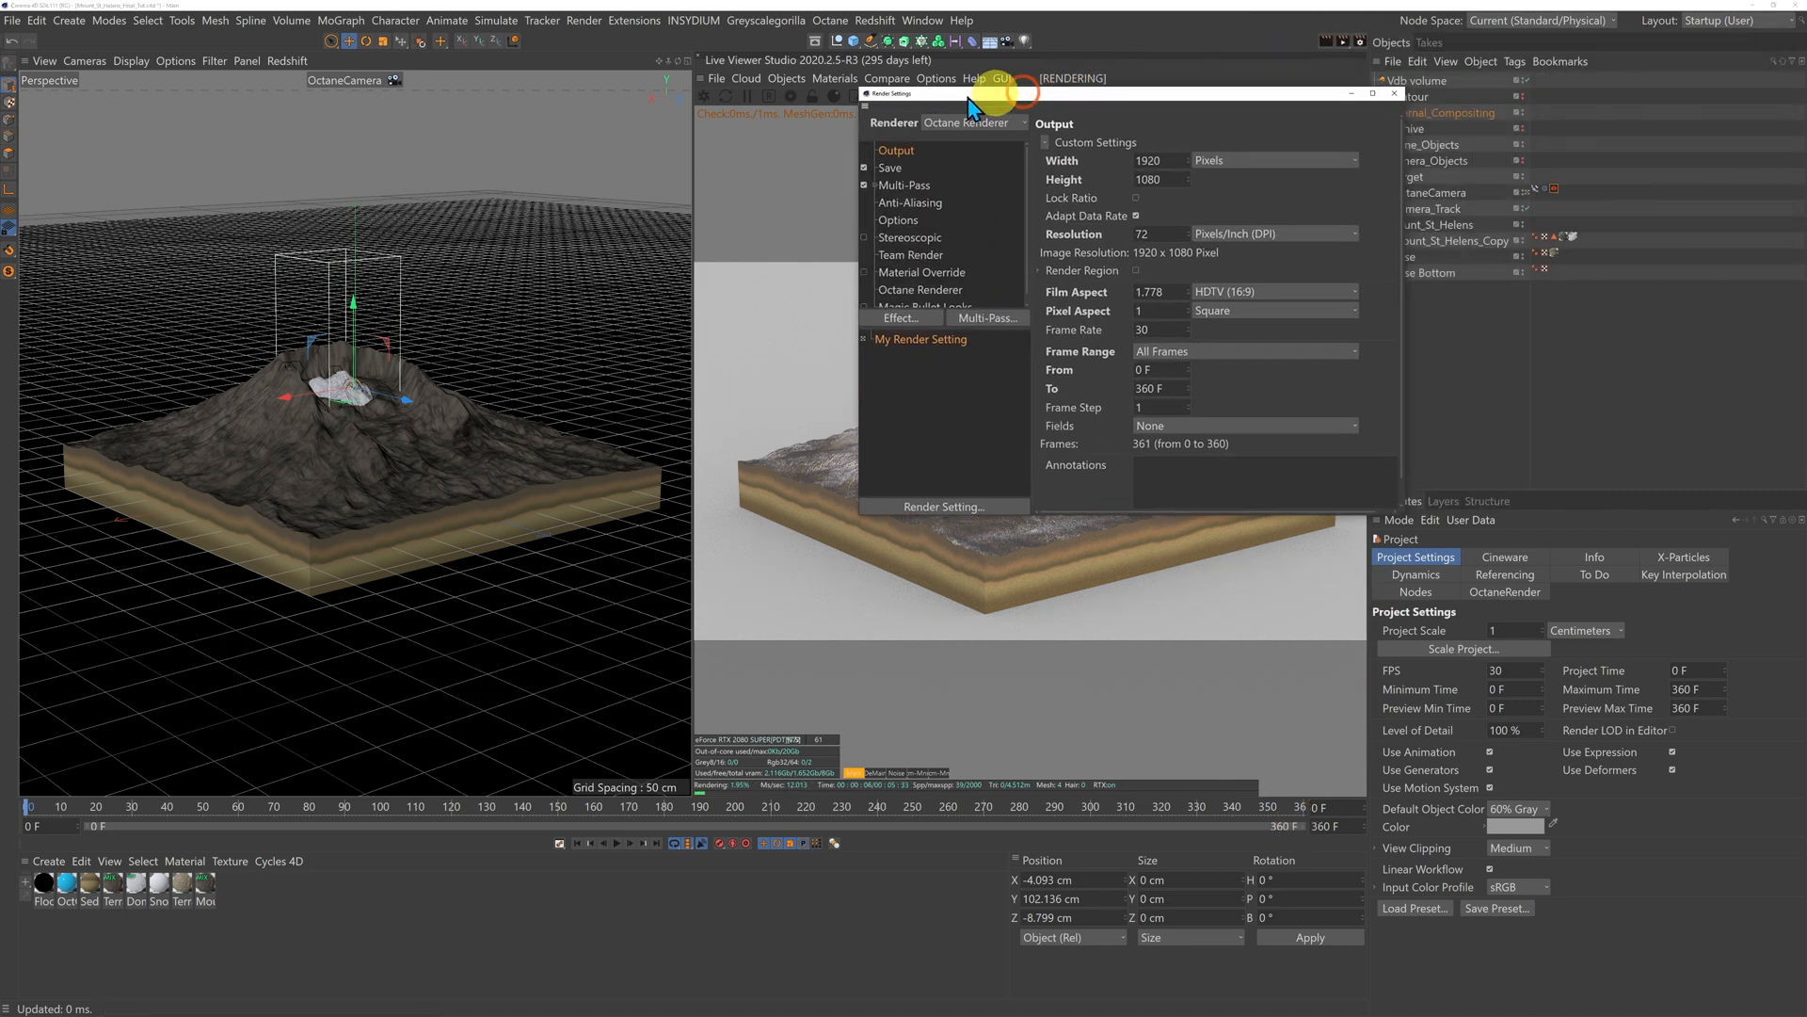
{"action": "left_click_drag", "start_coordinate": [988, 77], "coordinate": [696, 143]}
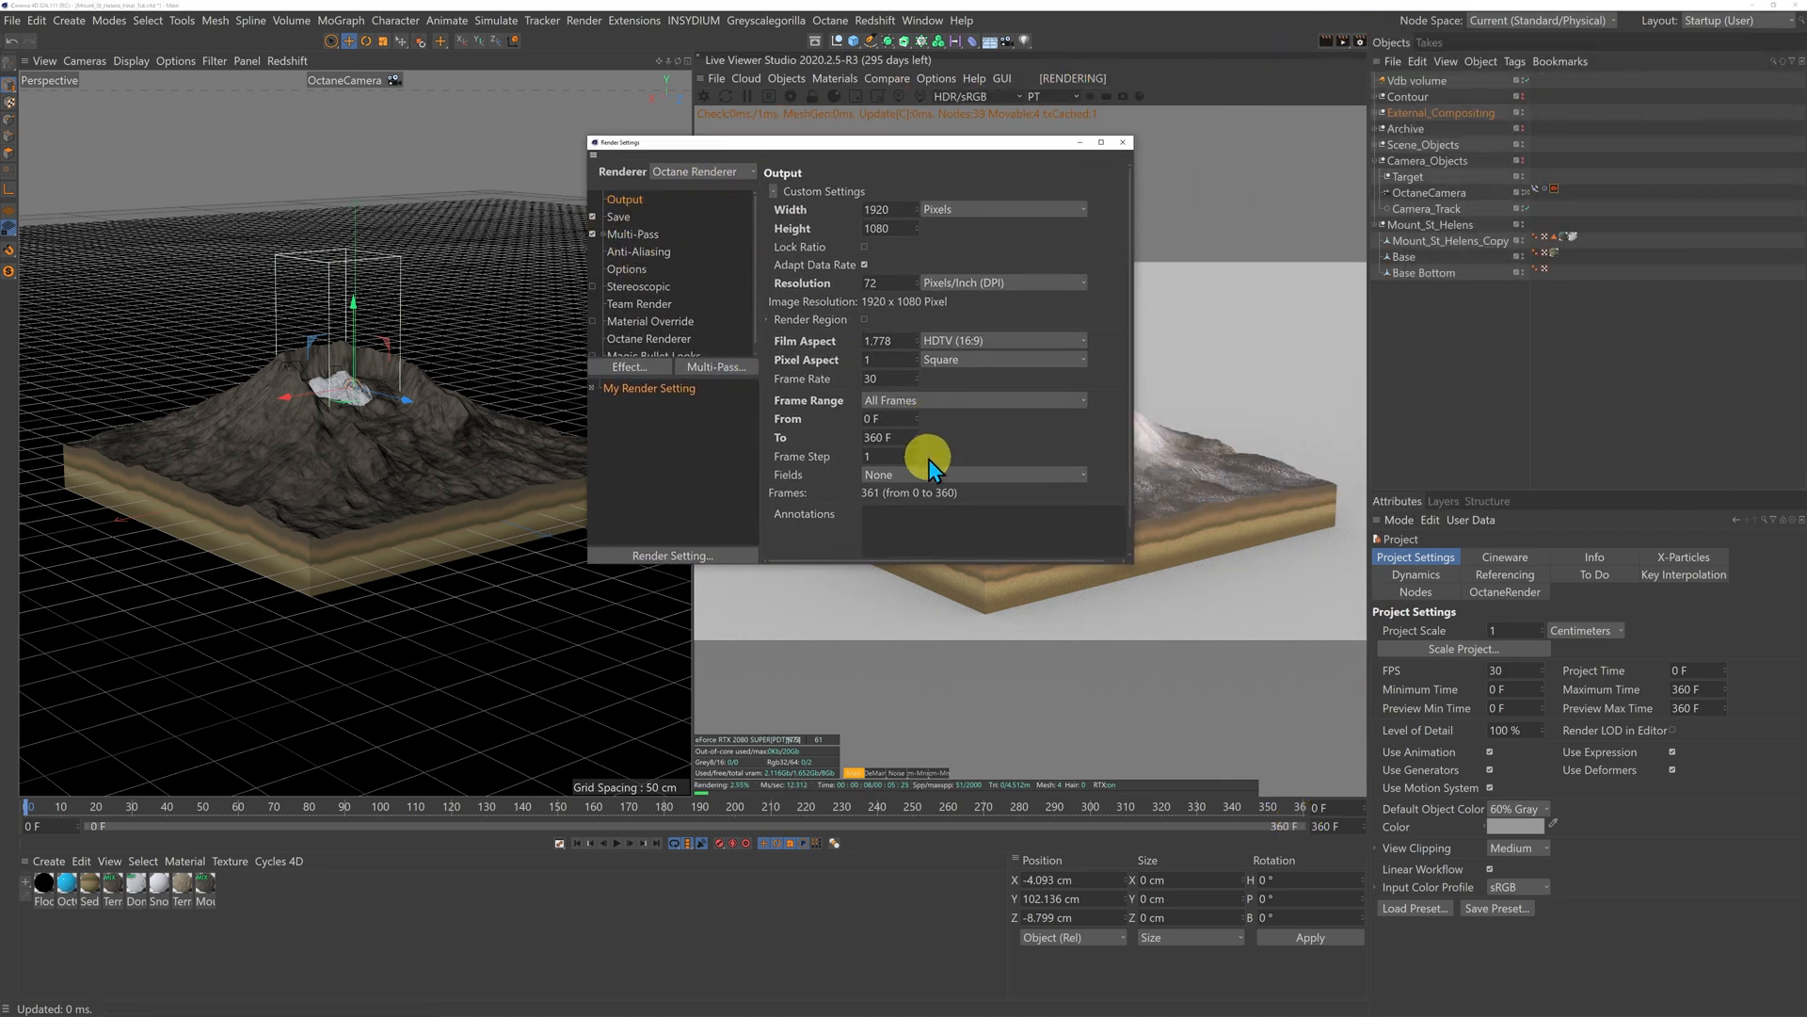
{"action": "left_click", "coordinate": [907, 436]}
{"action": "type", "text": "359"}
{"action": "left_click", "coordinate": [1056, 446]}
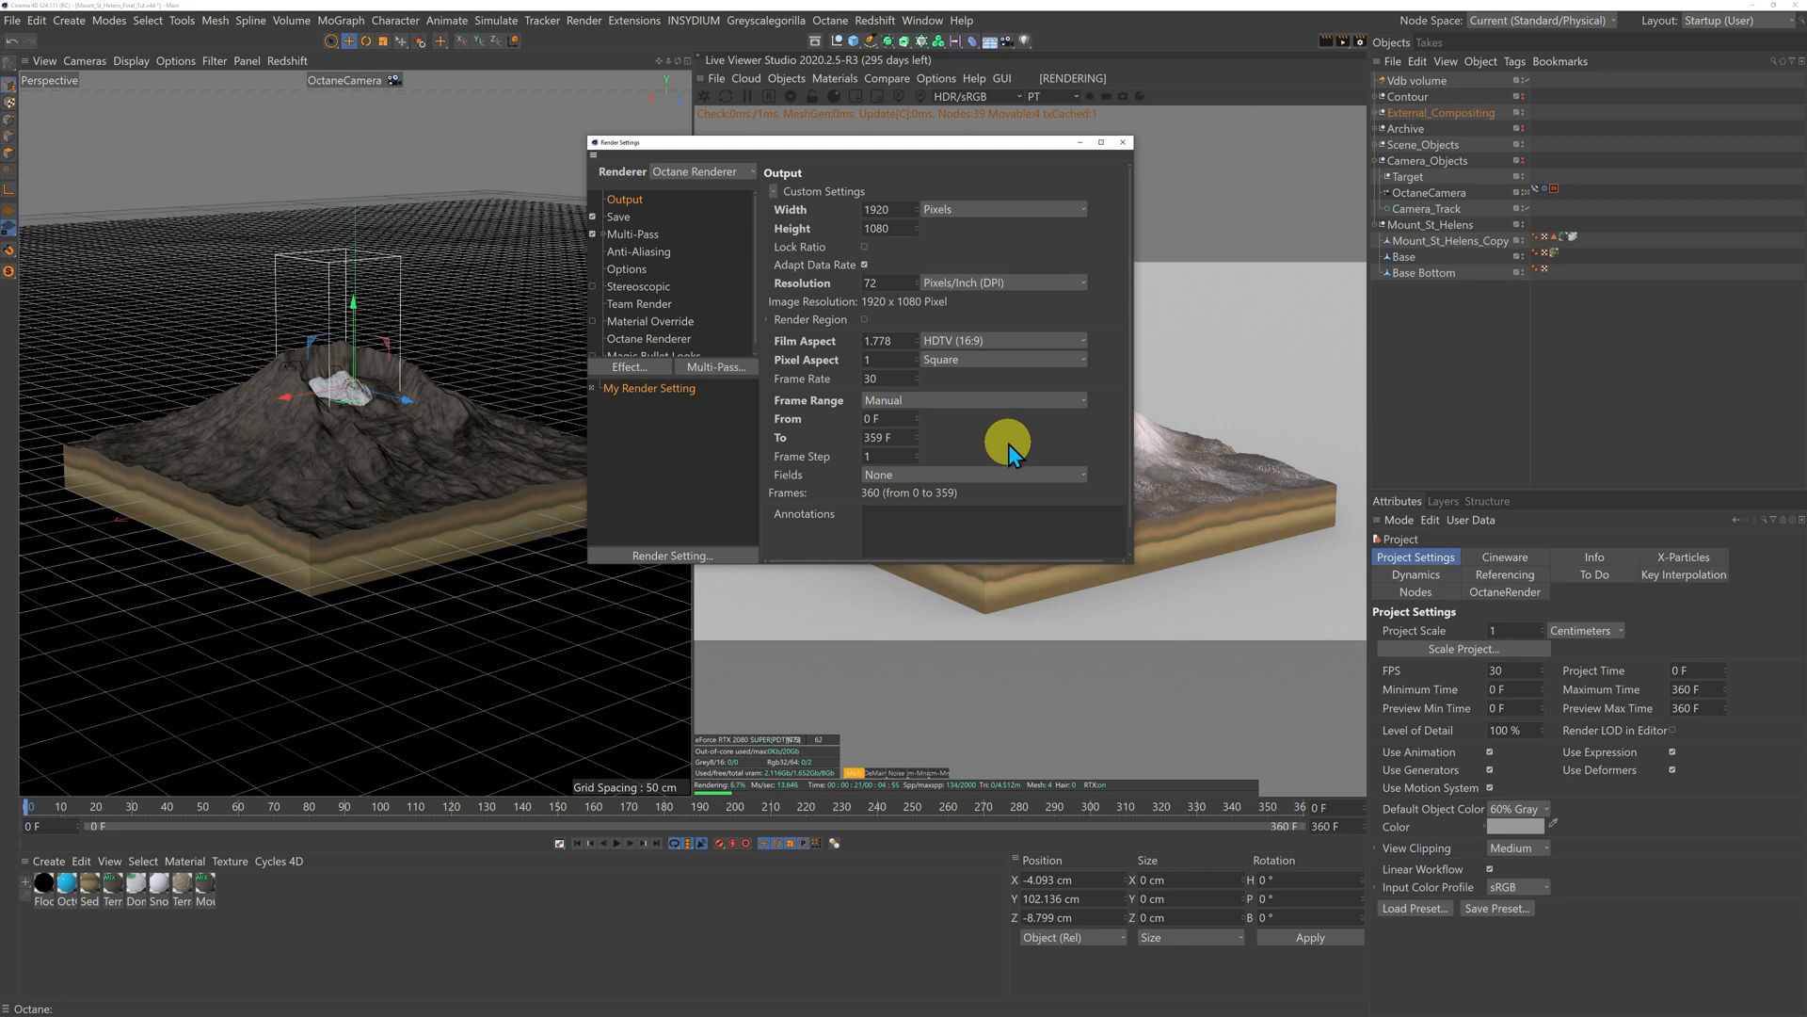
- Enable saving of the compositing project file for After Effects and expand the External_Compositing group in the object hierarchy
{"action": "left_click", "coordinate": [622, 216]}
{"action": "left_click", "coordinate": [770, 414]}
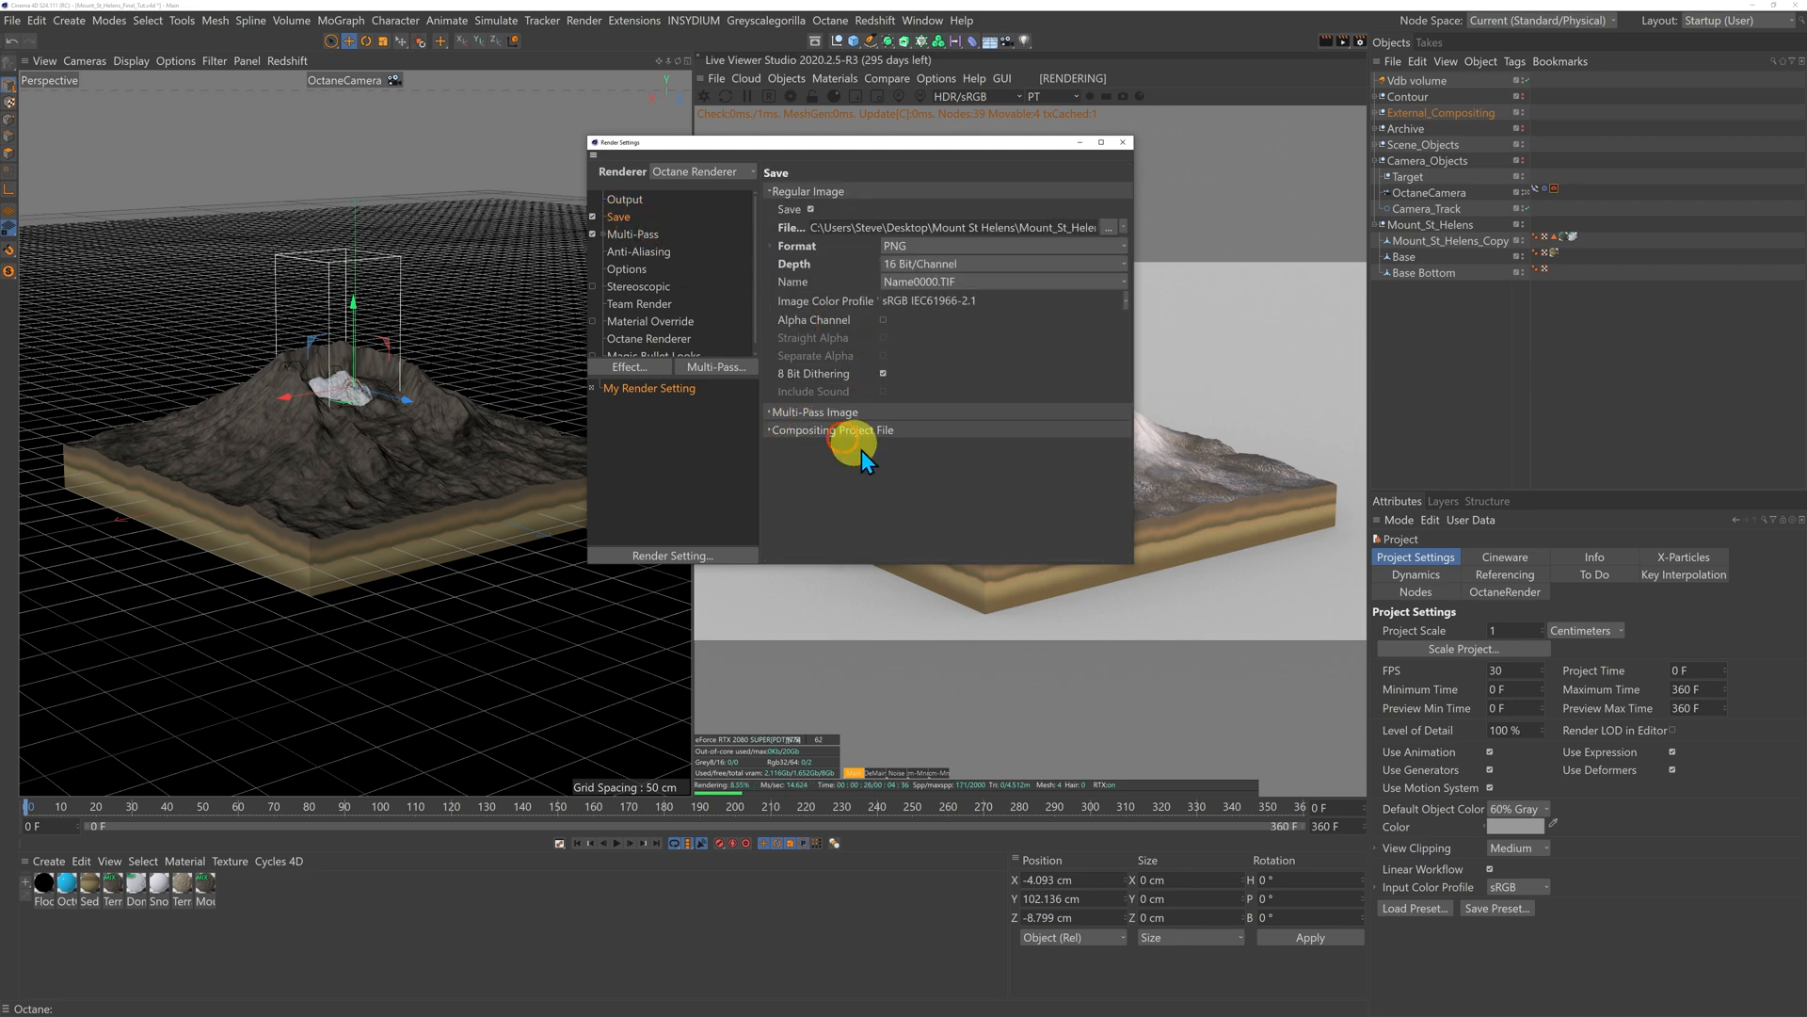
{"action": "left_click", "coordinate": [770, 429]}
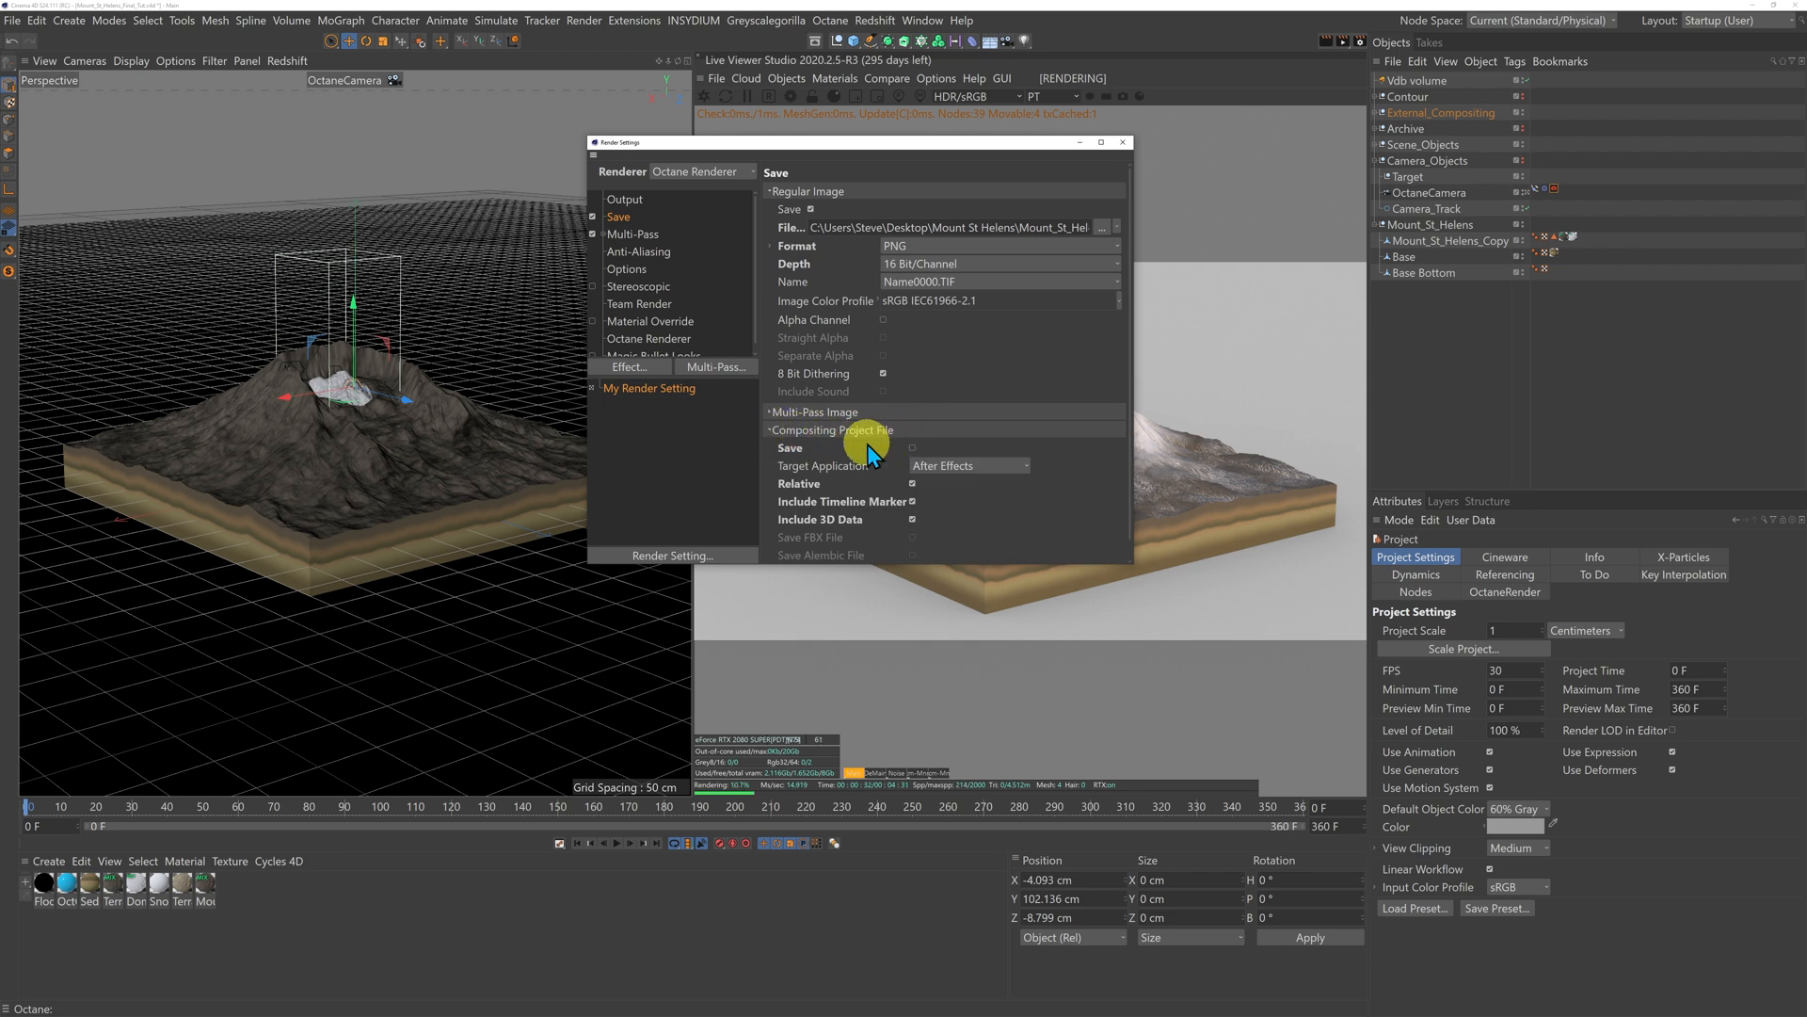
{"action": "left_click", "coordinate": [913, 448]}
{"action": "left_click", "coordinate": [1377, 112]}
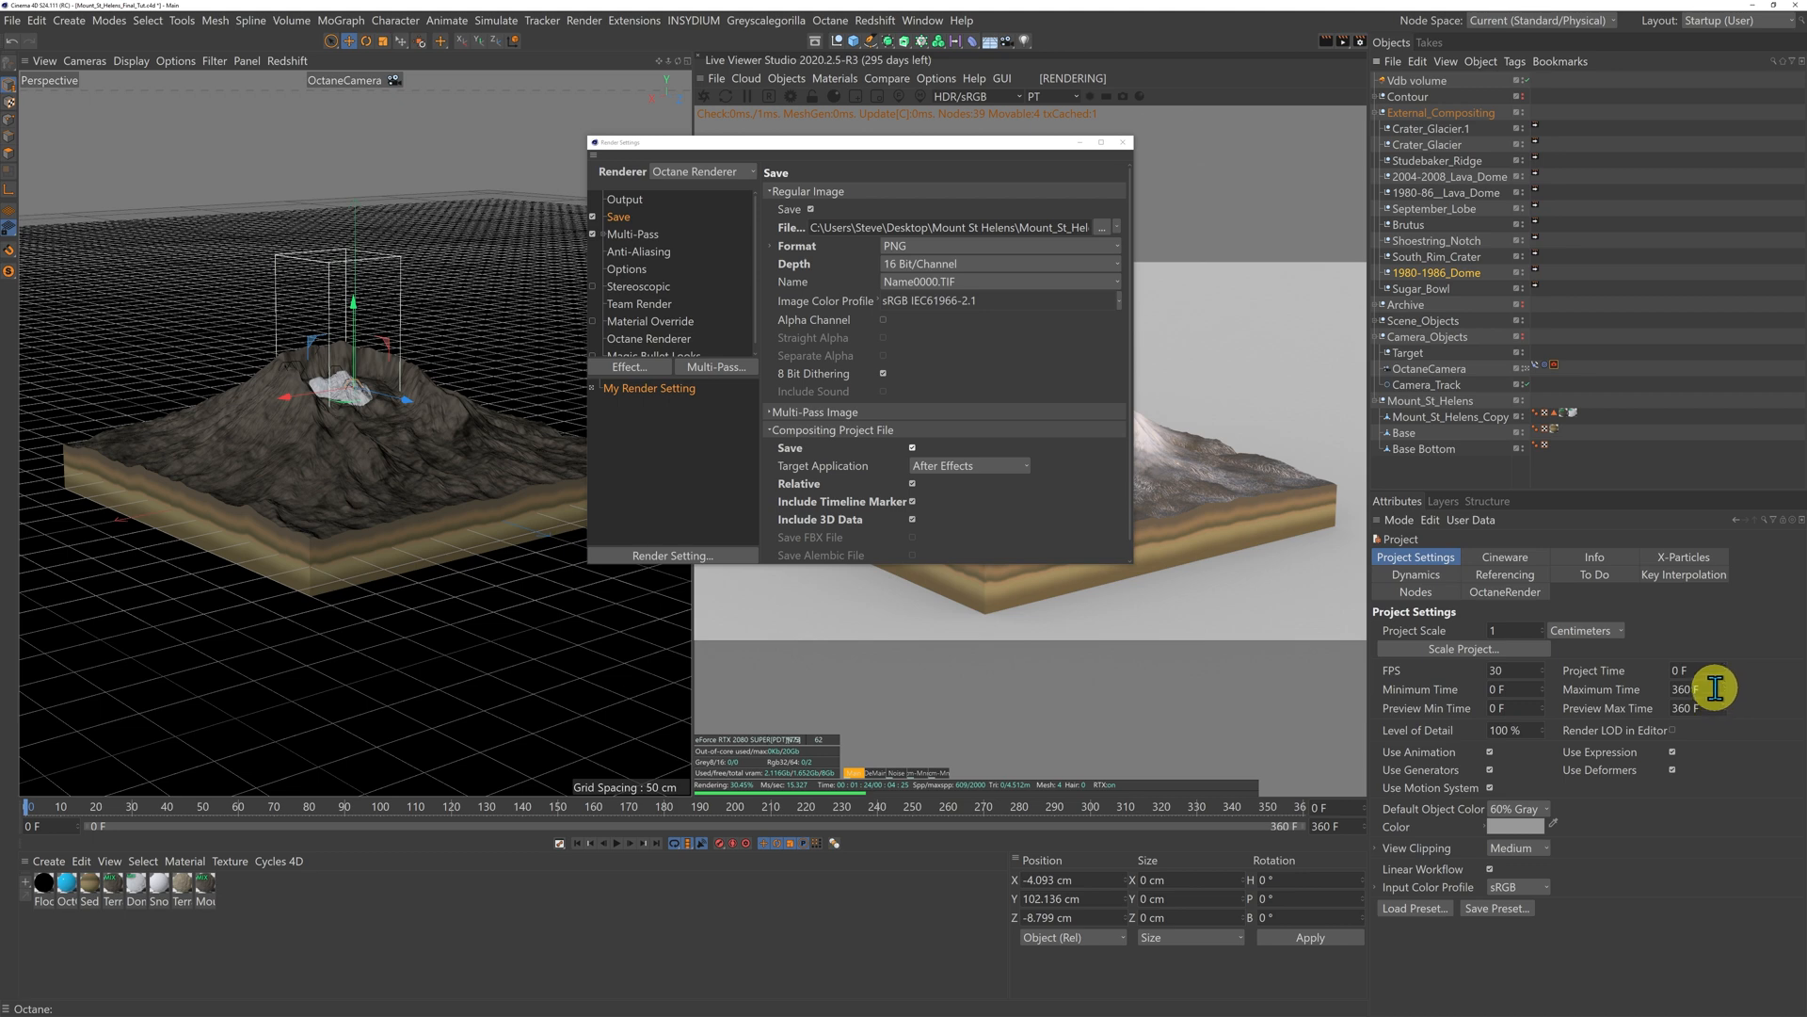
- Set the project's maximum time to 359 F
{"action": "left_click_drag", "start_coordinate": [1714, 688], "coordinate": [1647, 707]}
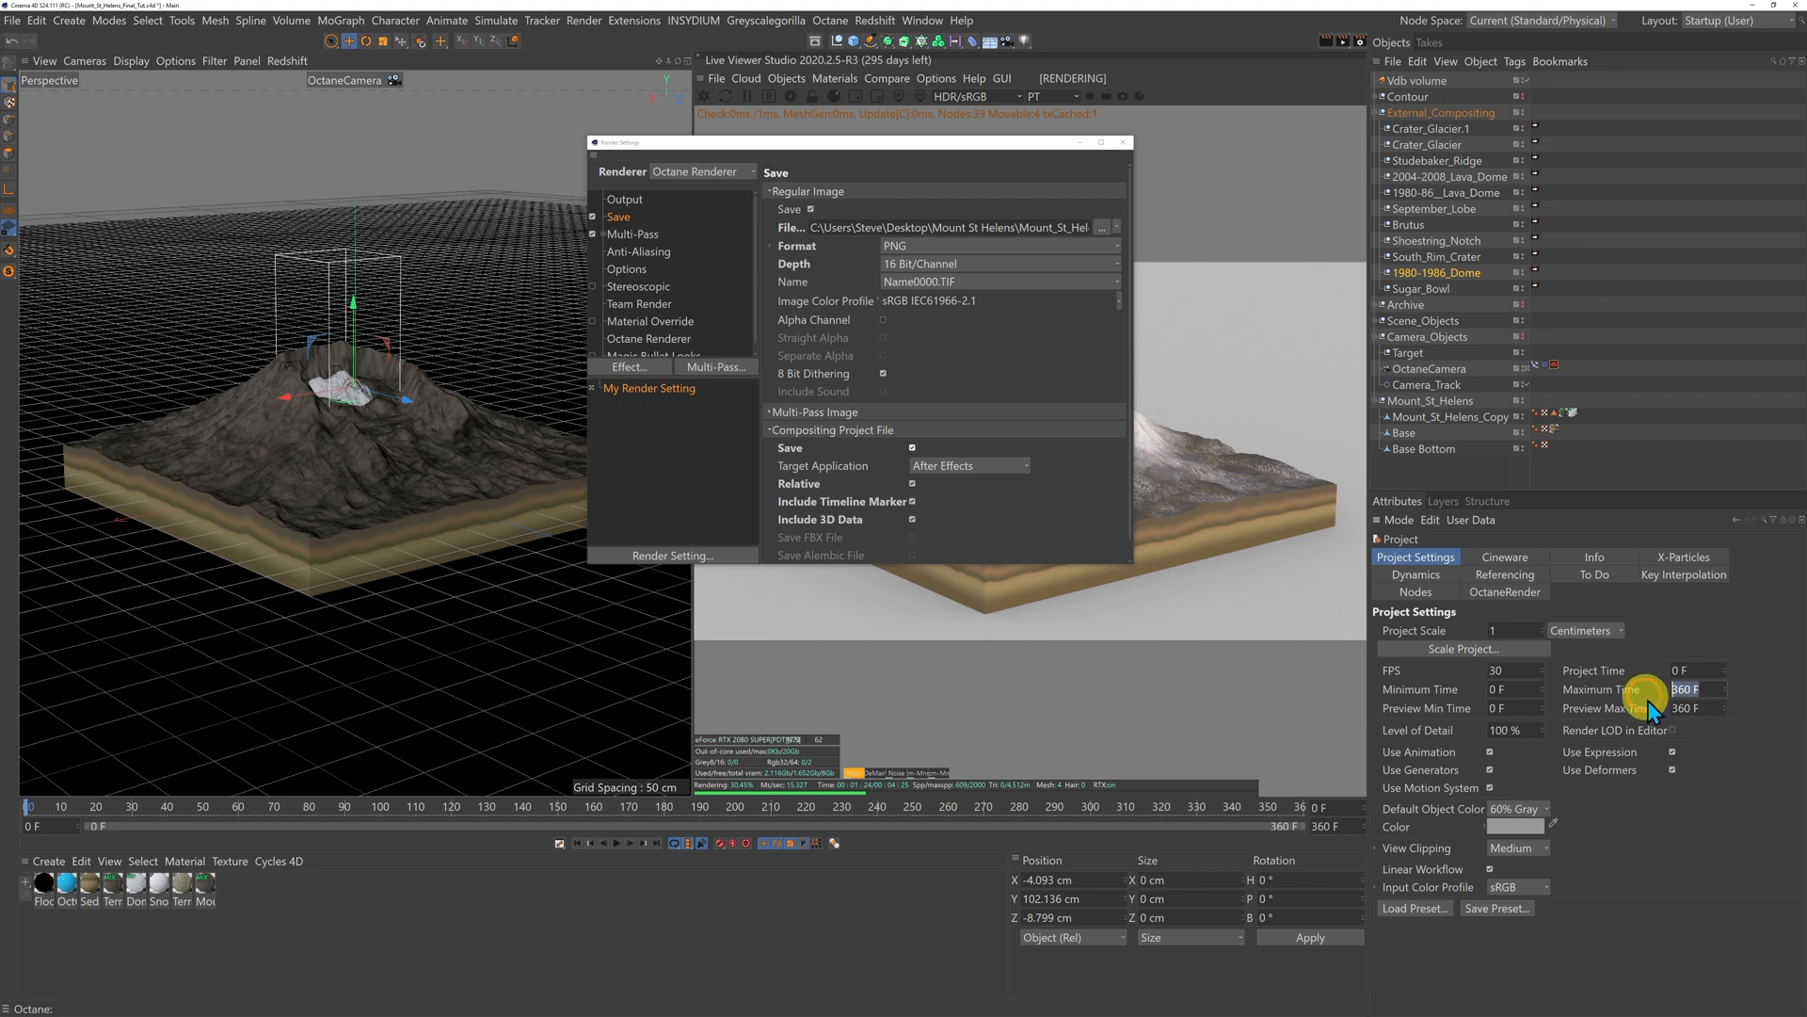
{"action": "type", "text": "359"}
{"action": "left_click", "coordinate": [1730, 848]}
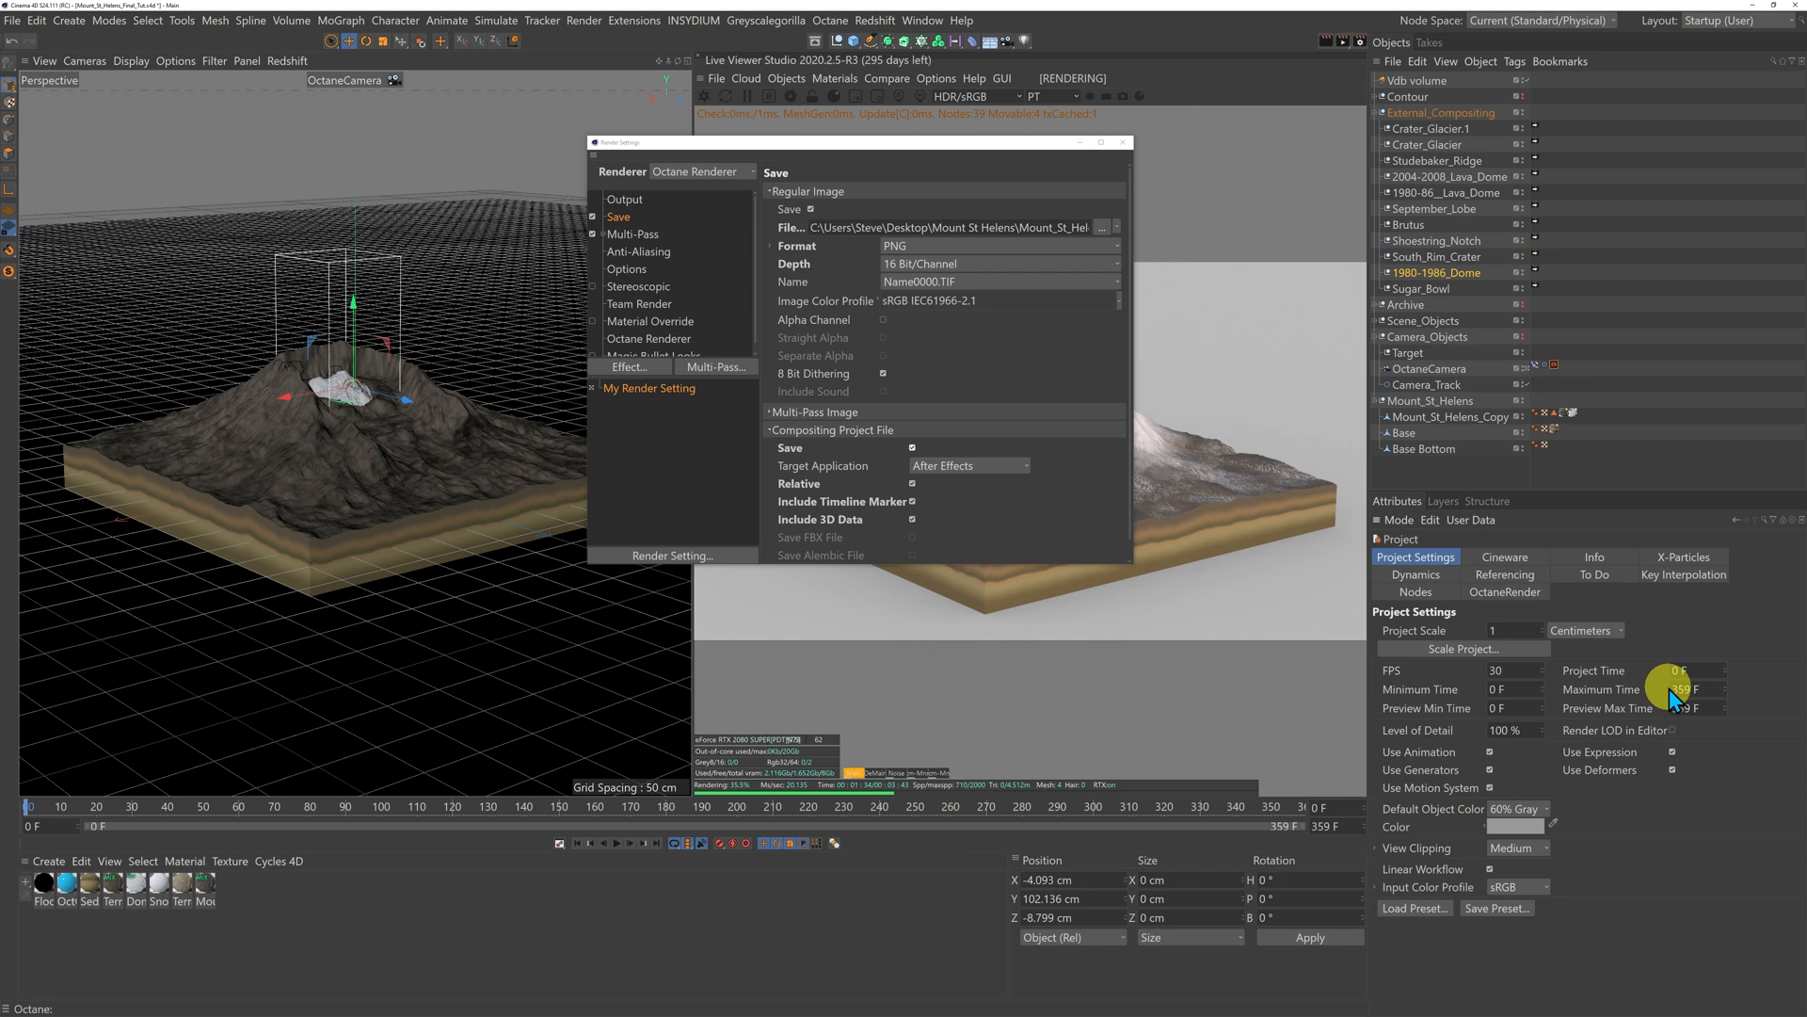
- Set the render output's frame range to All Frames
{"action": "left_click", "coordinate": [927, 448]}
{"action": "left_click", "coordinate": [624, 199]}
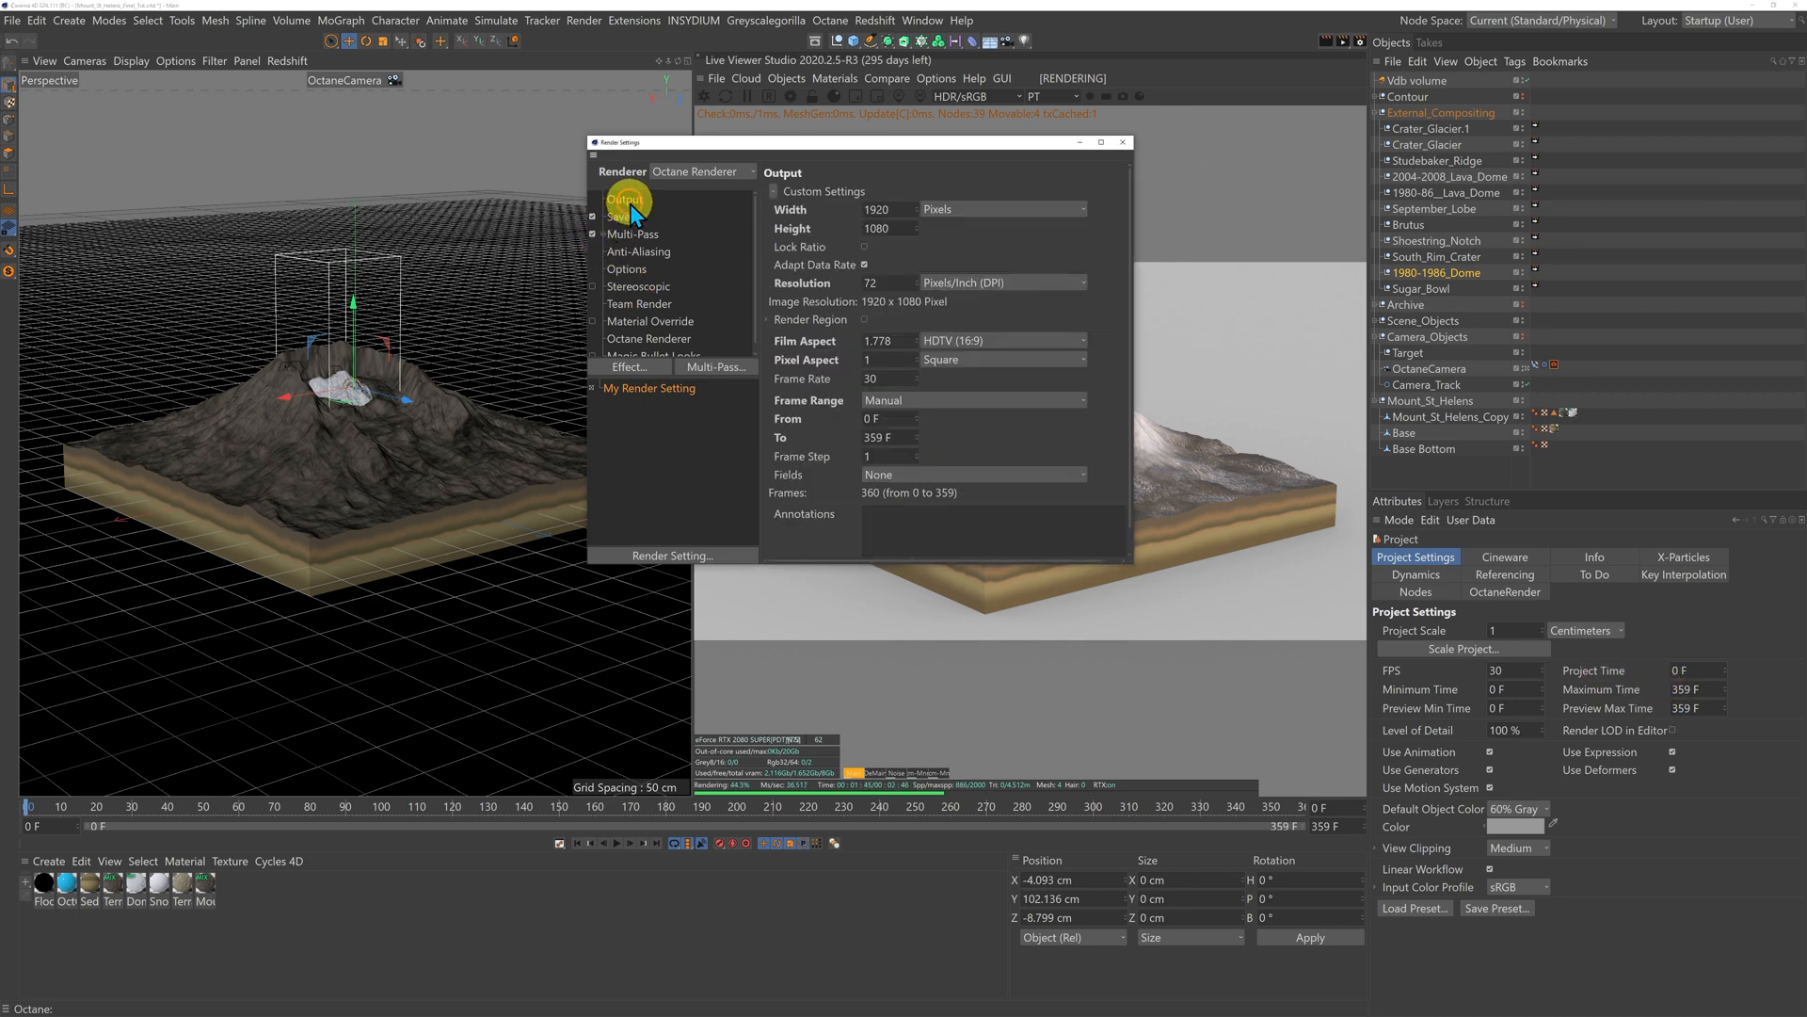
{"action": "left_click", "coordinate": [894, 405]}
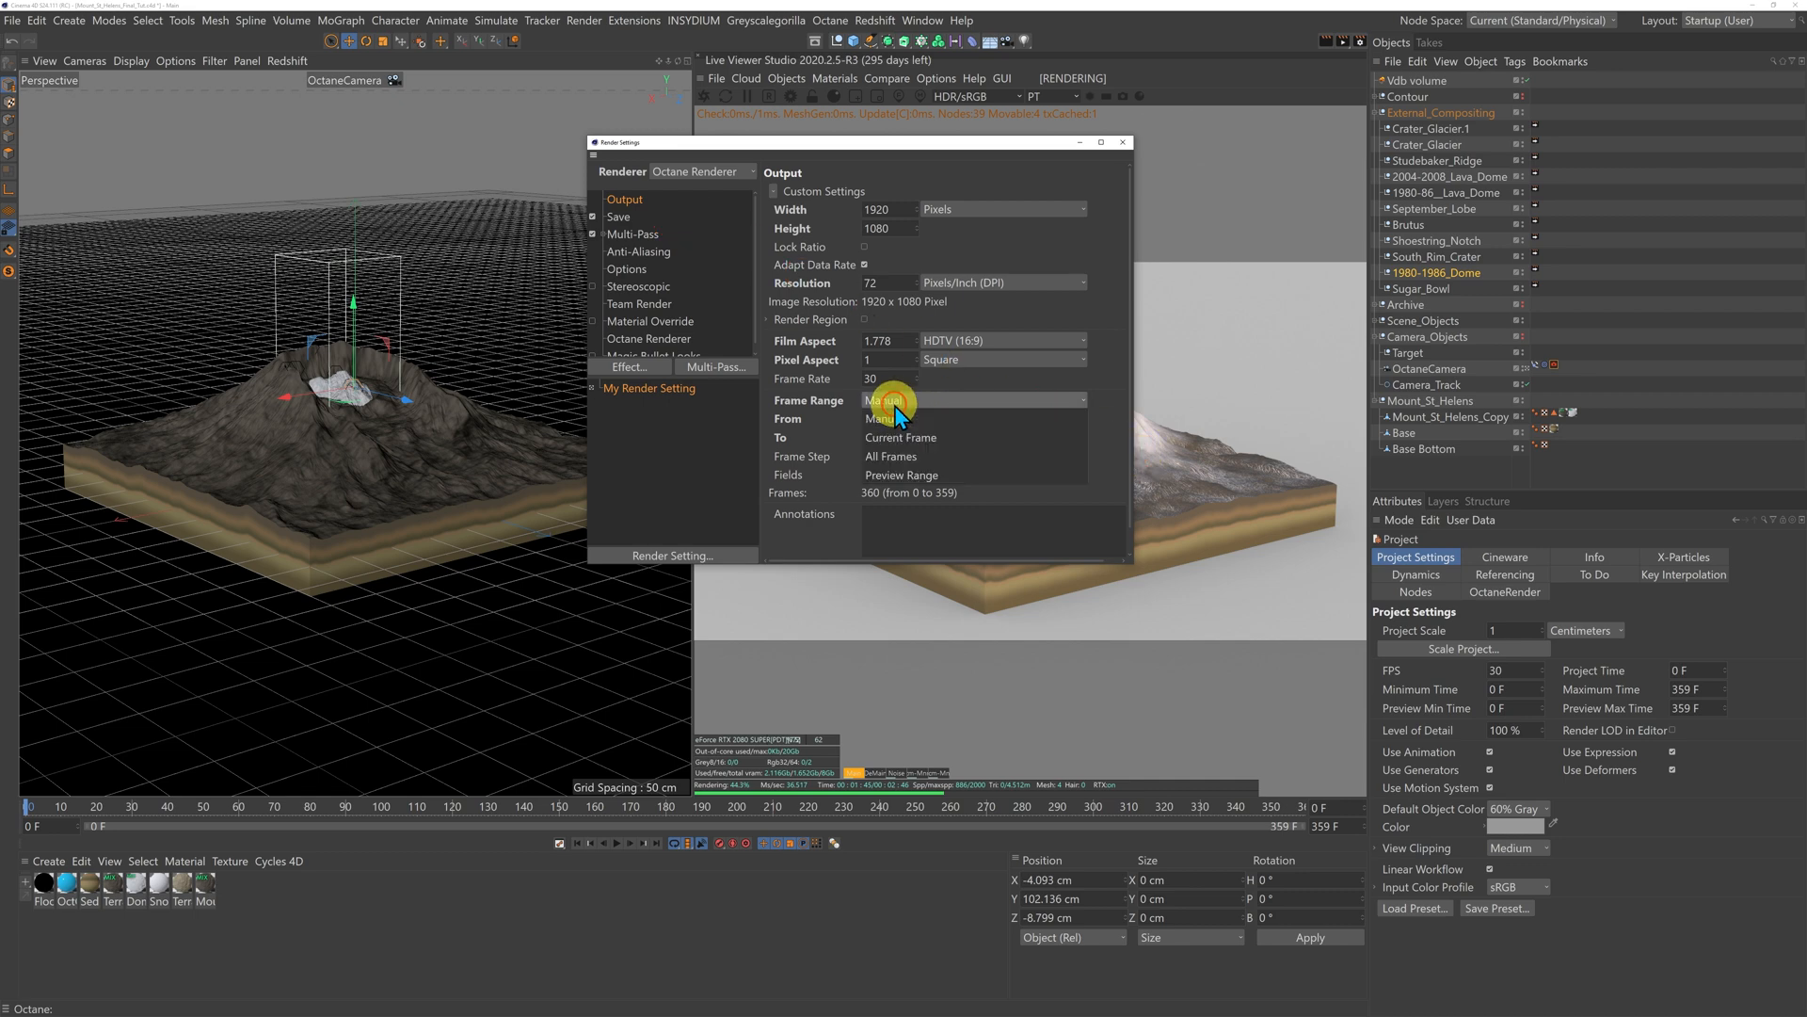
{"action": "left_click", "coordinate": [901, 457]}
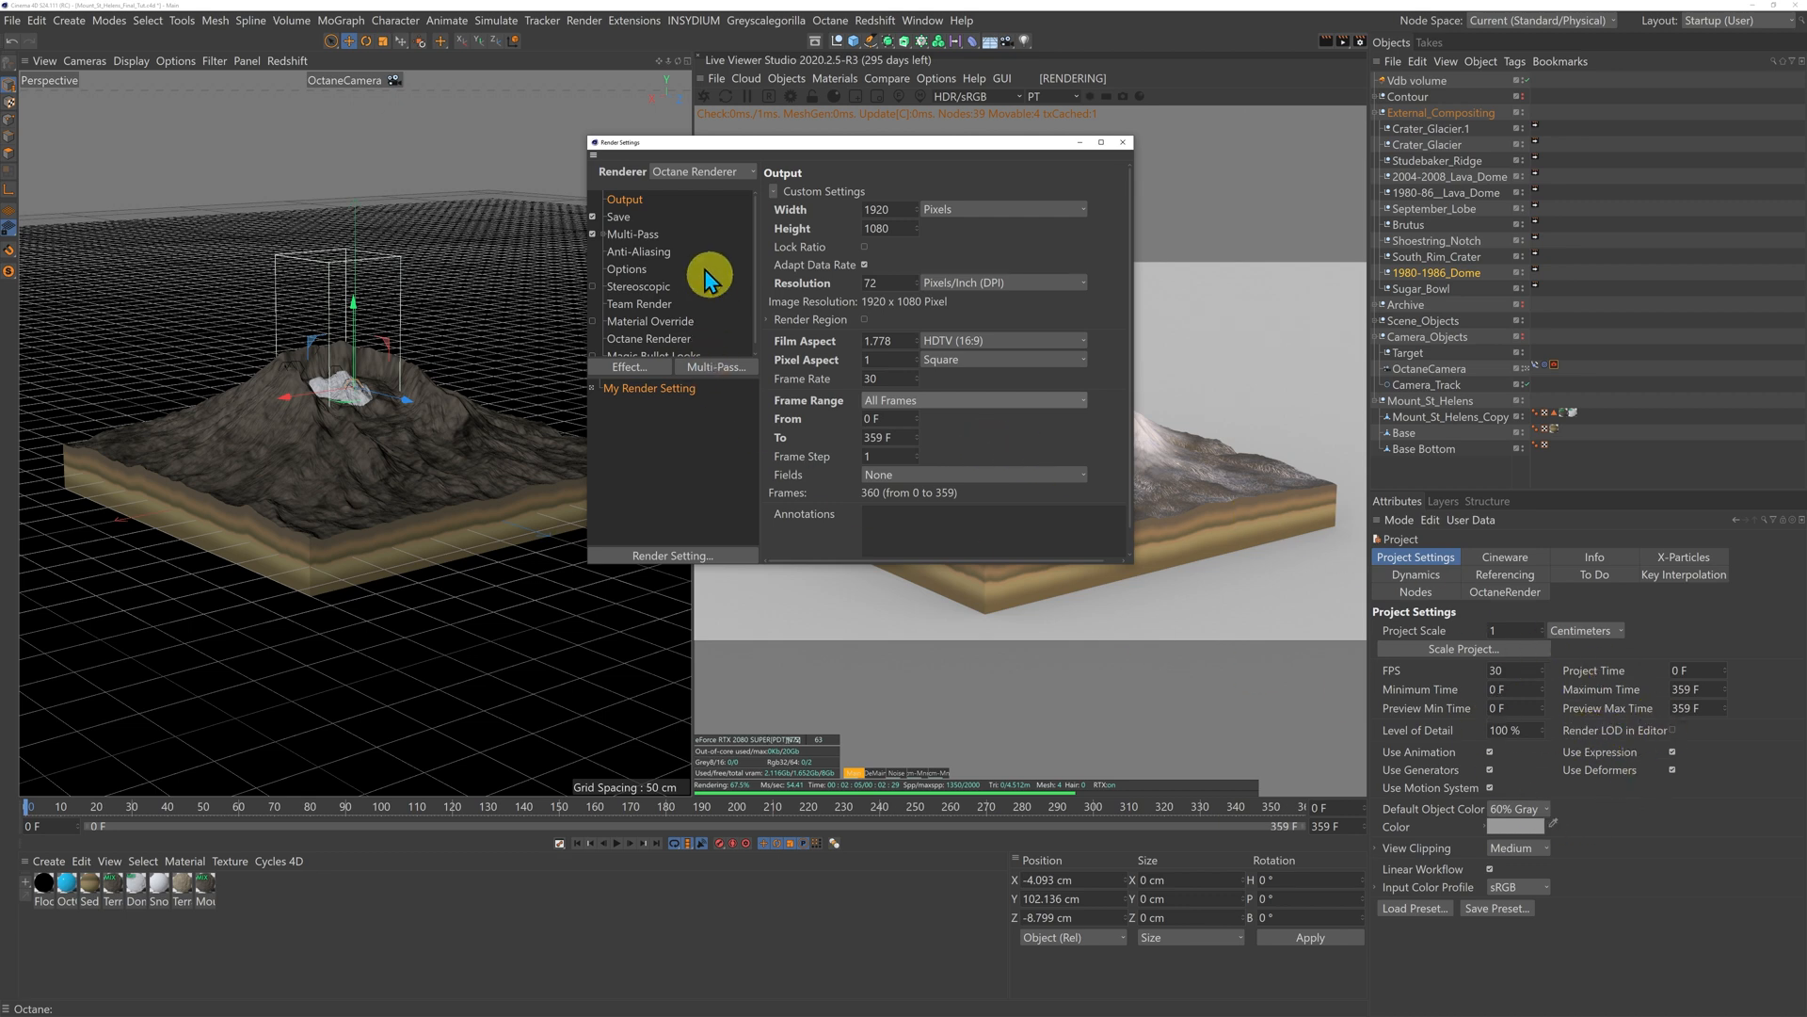
- Review the render save settings for the regular image and the compositing project file
{"action": "left_click", "coordinate": [620, 218]}
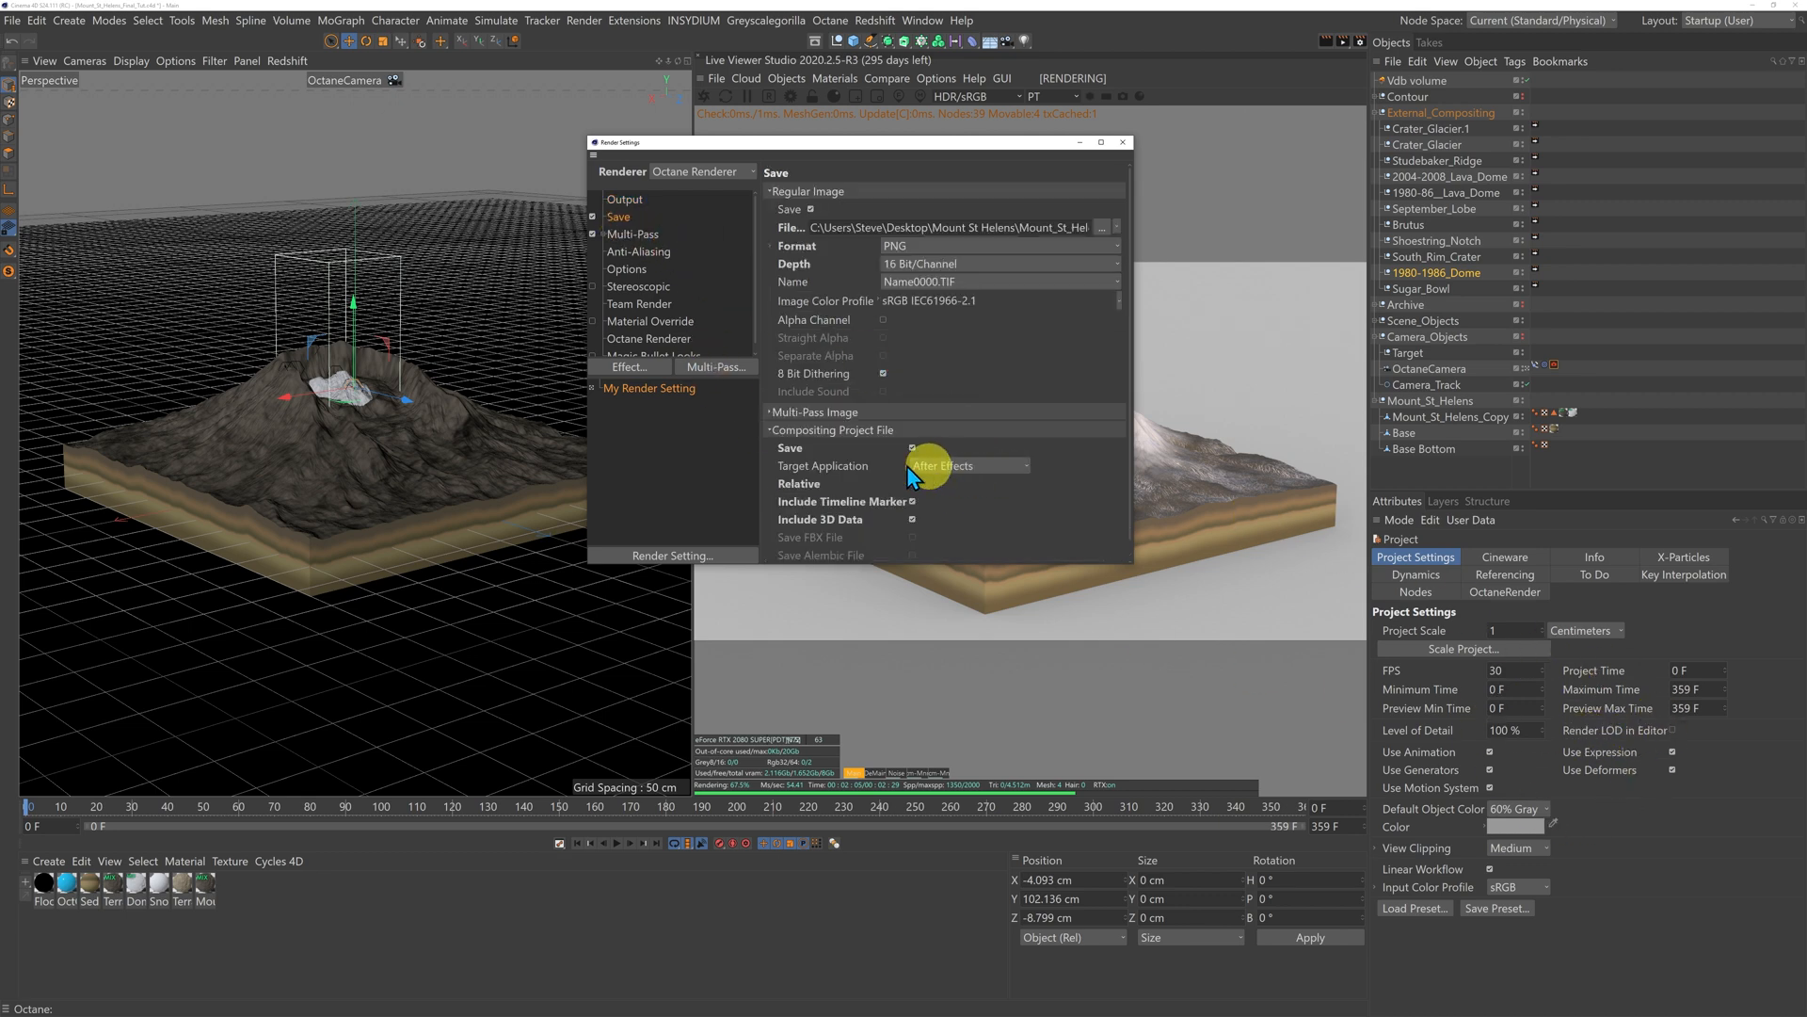
{"action": "scroll", "coordinate": [1016, 513], "scroll_direction": "down", "scroll_amount": 1}
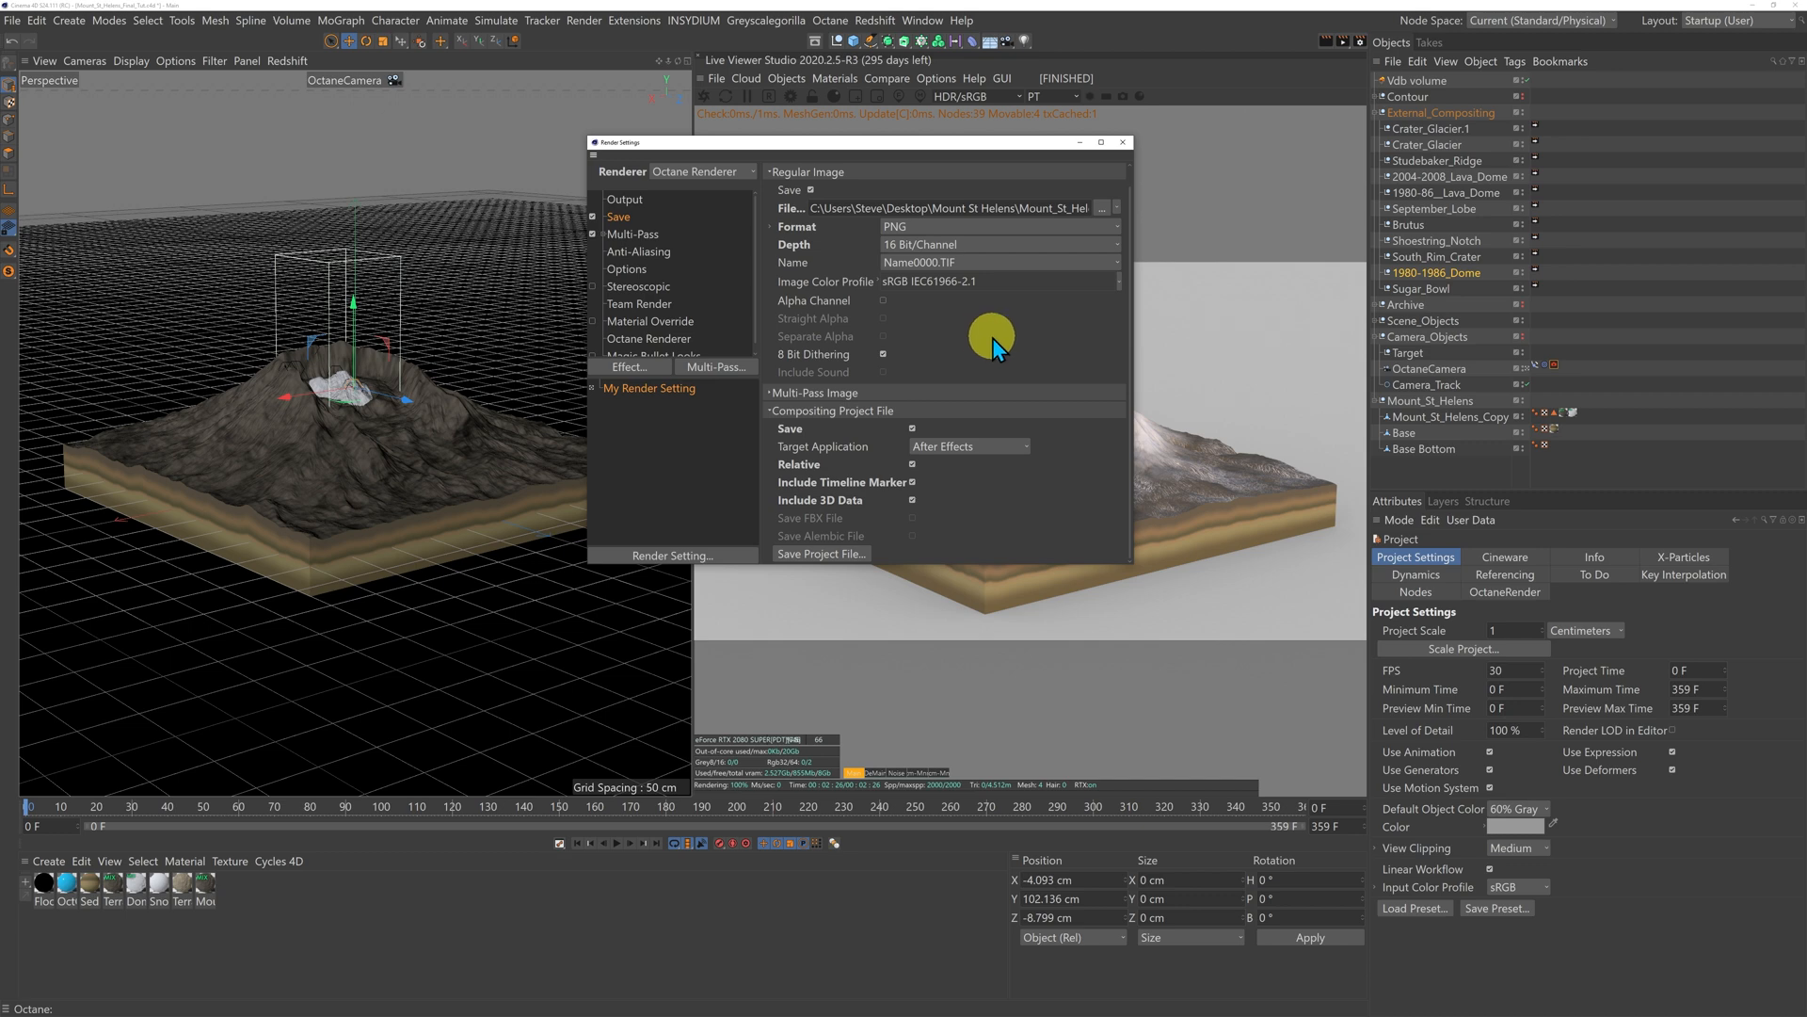
{"action": "scroll", "coordinate": [992, 337], "scroll_direction": "up", "scroll_amount": 1}
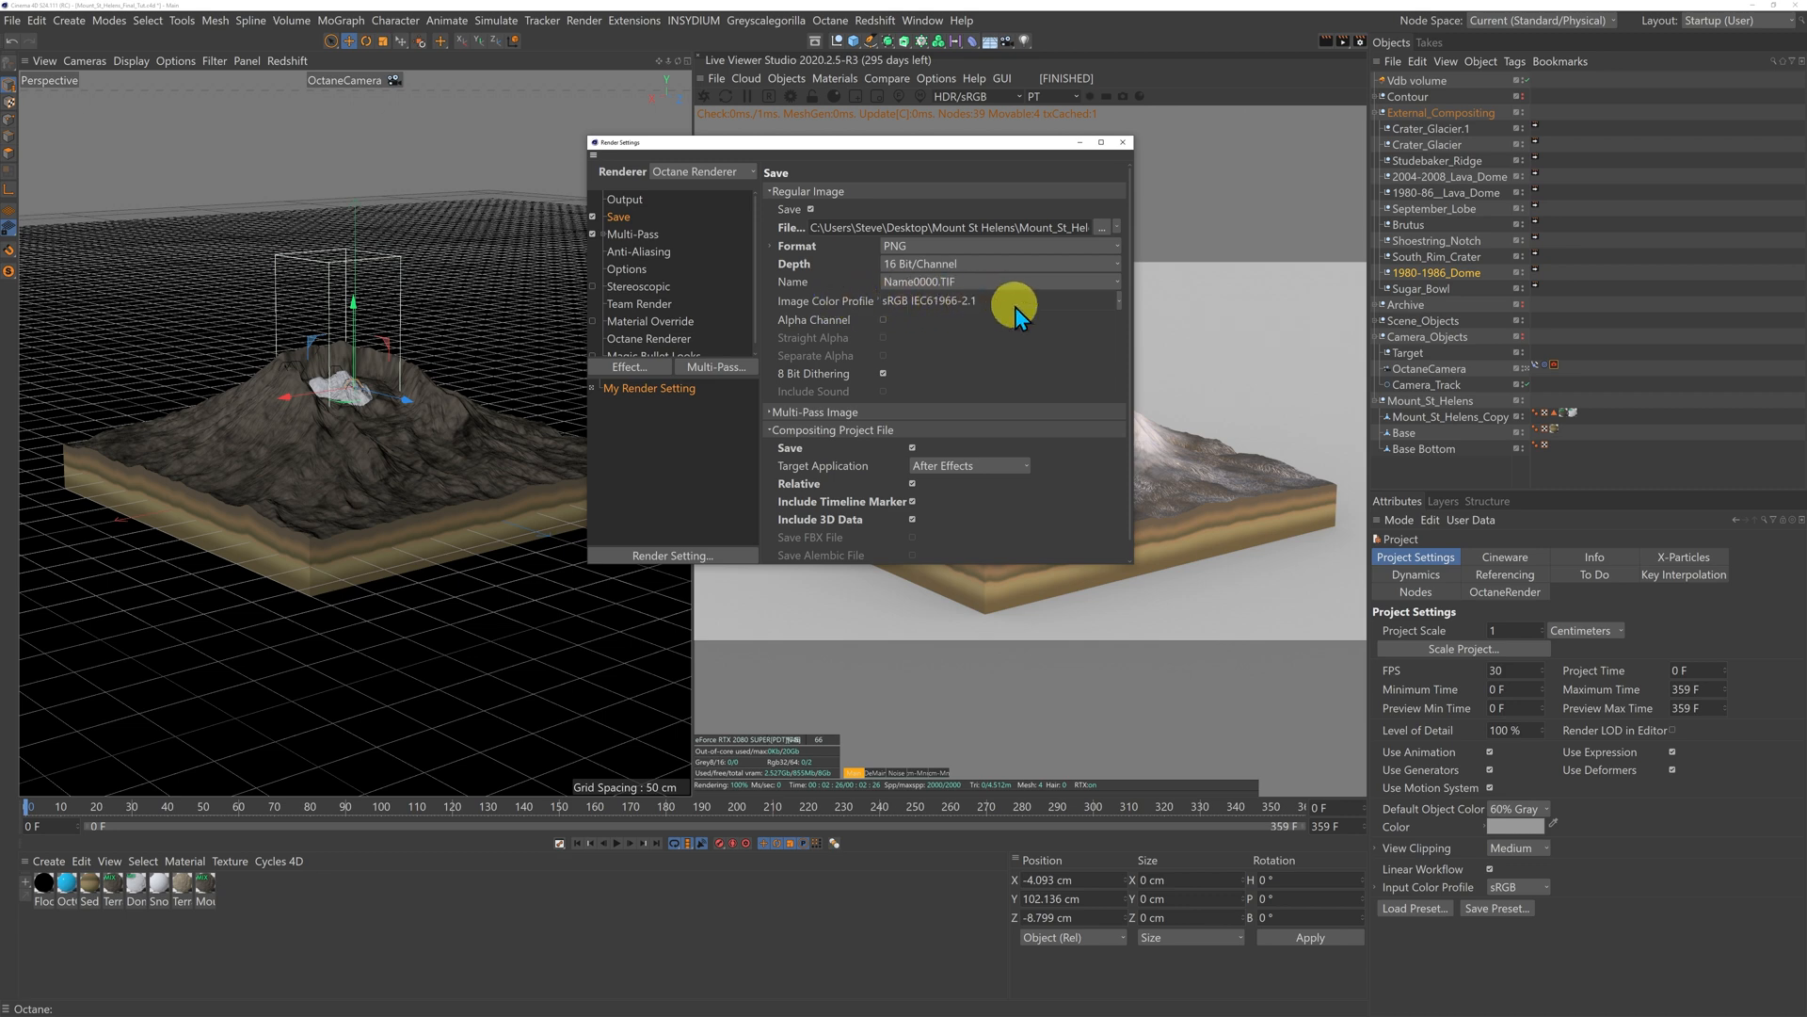
- Check the main Octane Renderer settings, including the denoised beauty pass option
{"action": "left_click", "coordinate": [659, 341]}
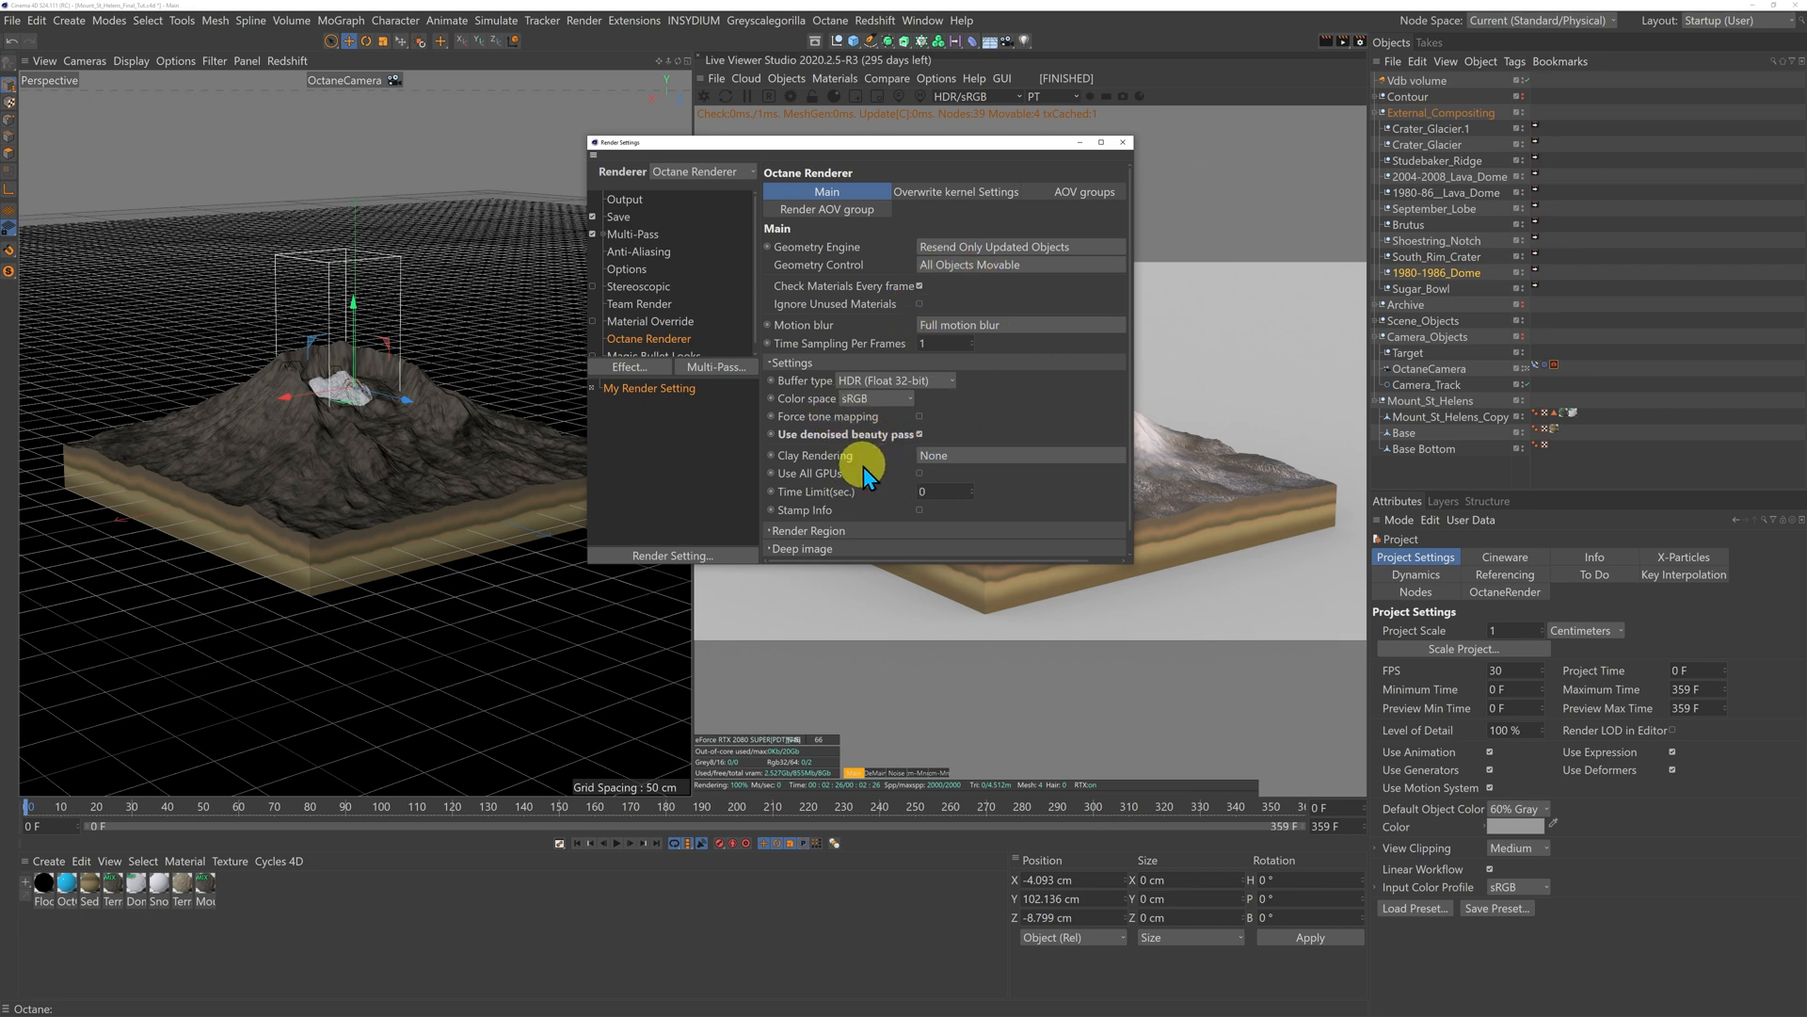
{"action": "scroll", "coordinate": [864, 466], "scroll_direction": "down", "scroll_amount": 1}
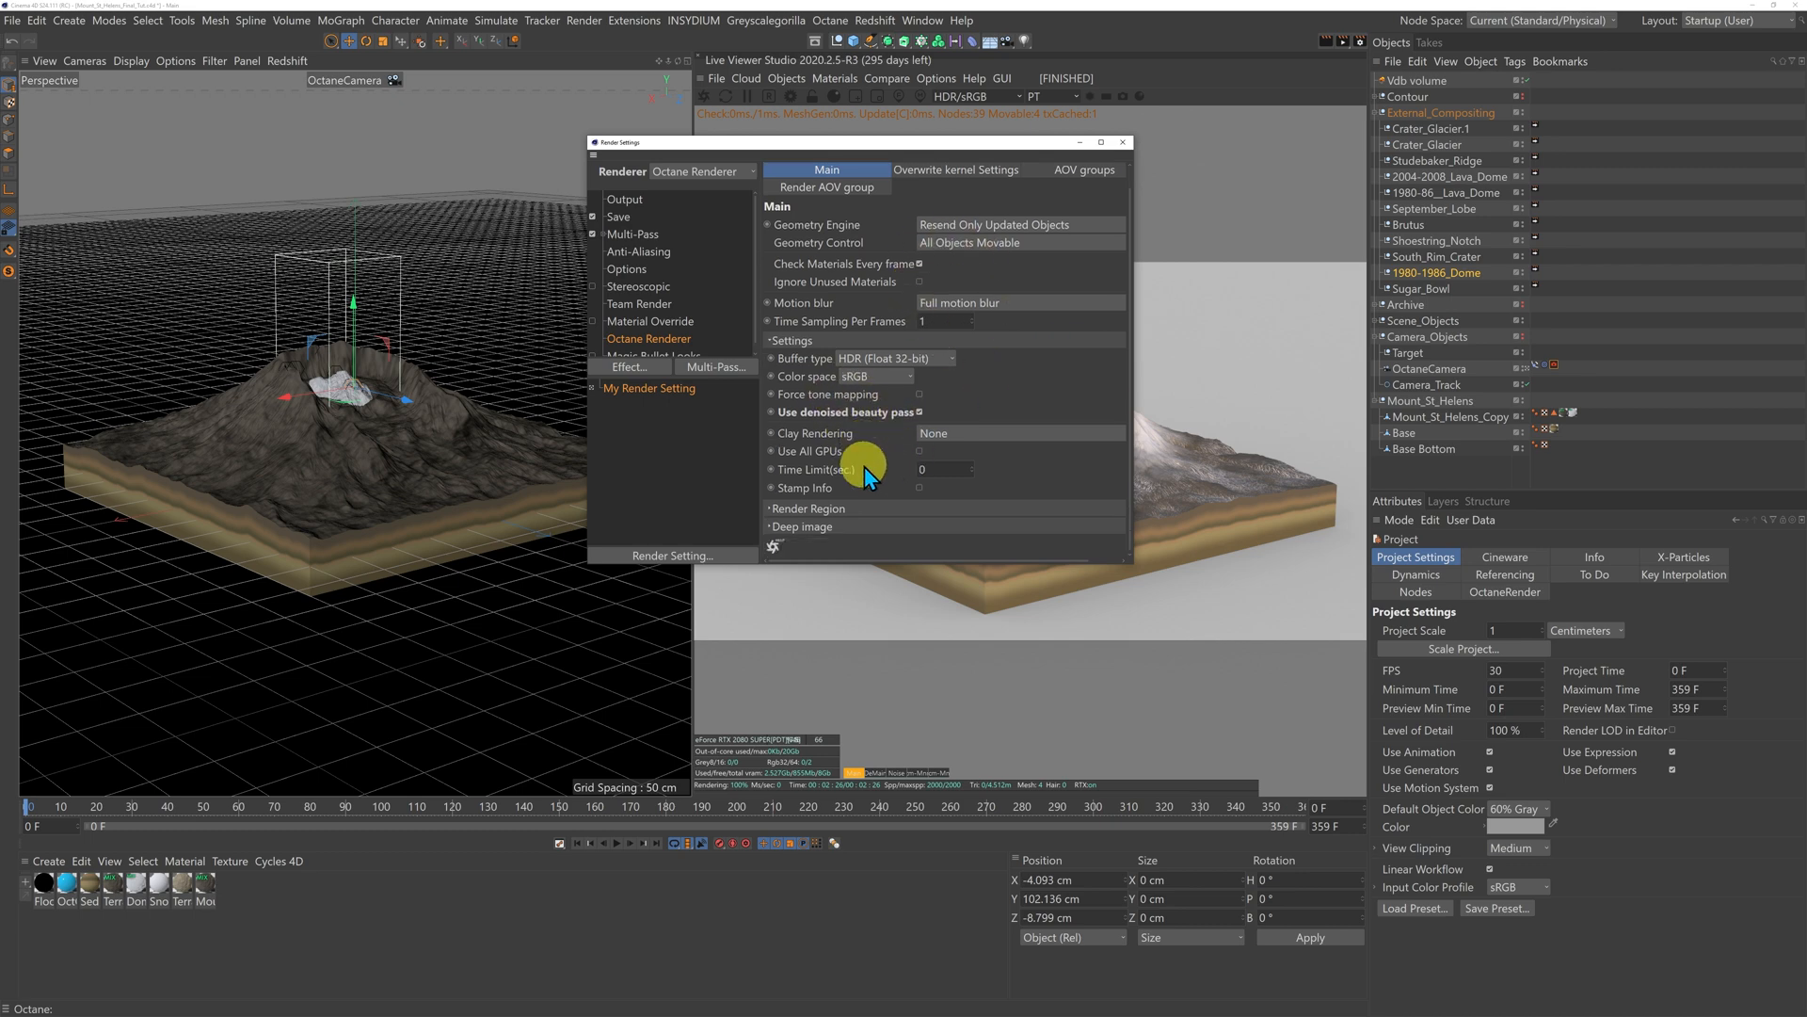
{"action": "left_click", "coordinate": [919, 412]}
- Show only the Render AOV group settings in an enlarged render settings window and expand the crypto passes
{"action": "left_click", "coordinate": [800, 188]}
{"action": "left_click", "coordinate": [851, 212], "text": "shift"}
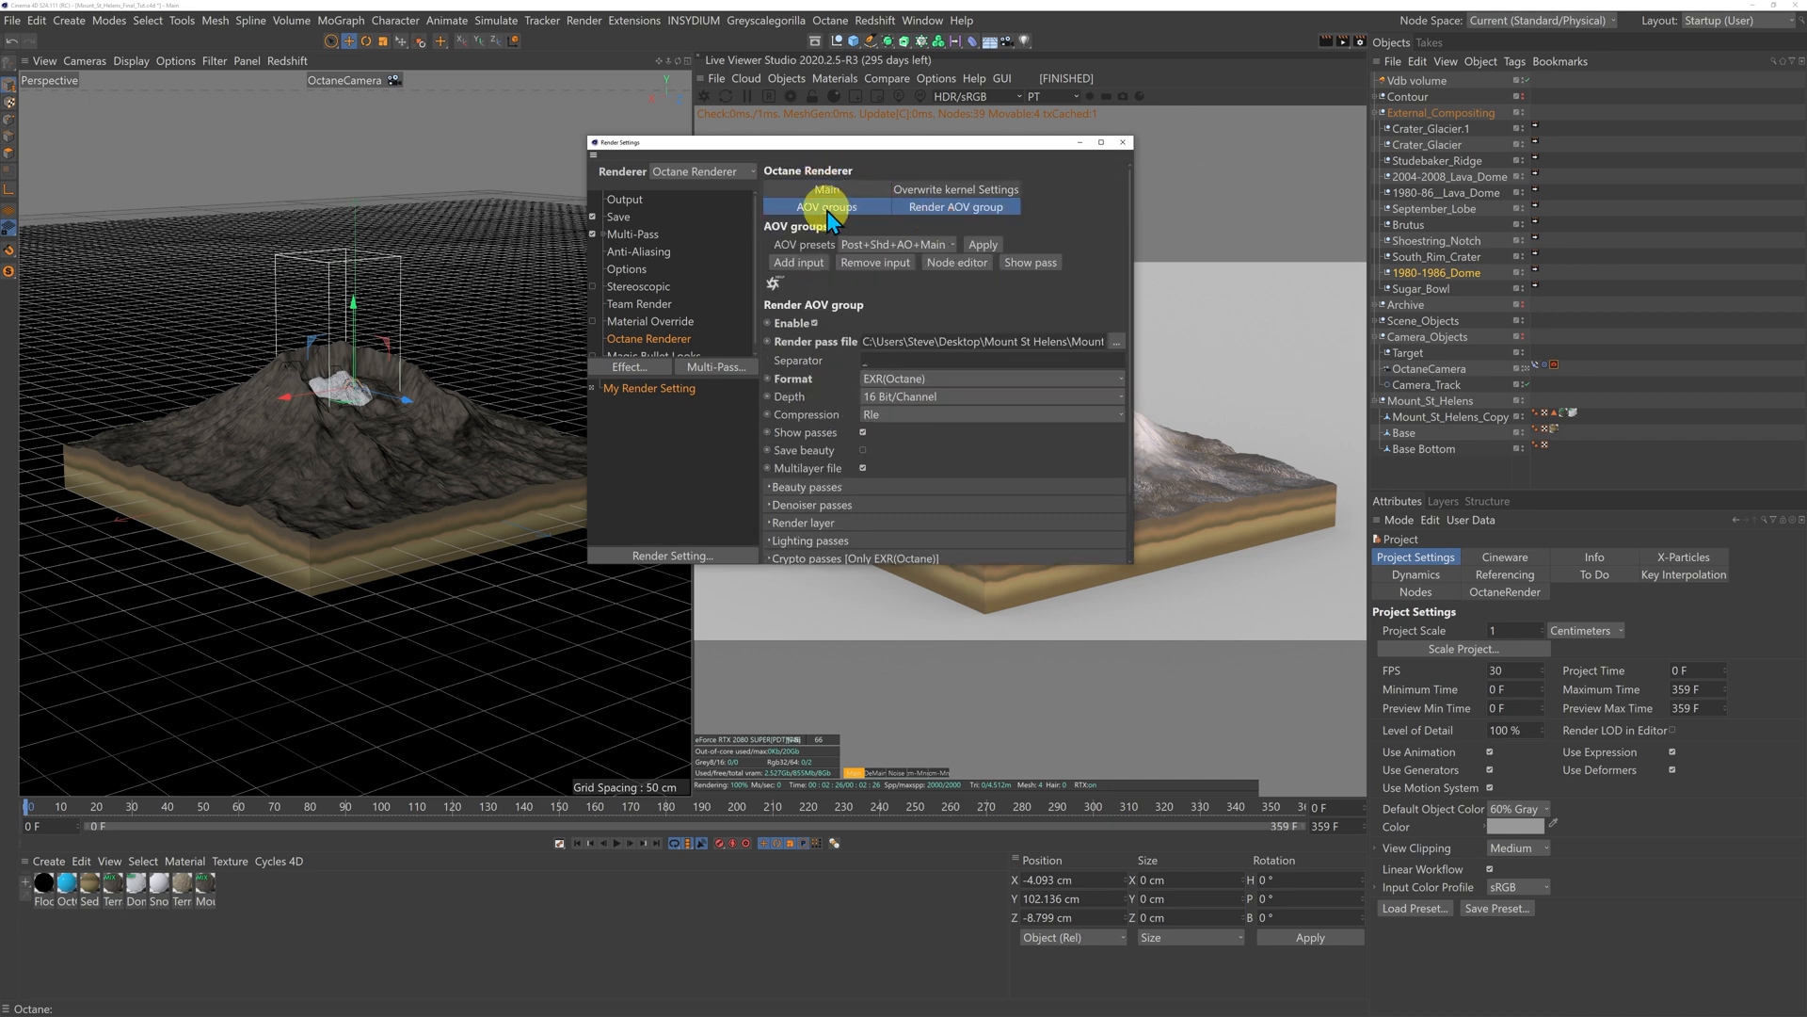
{"action": "left_click", "coordinate": [962, 209]}
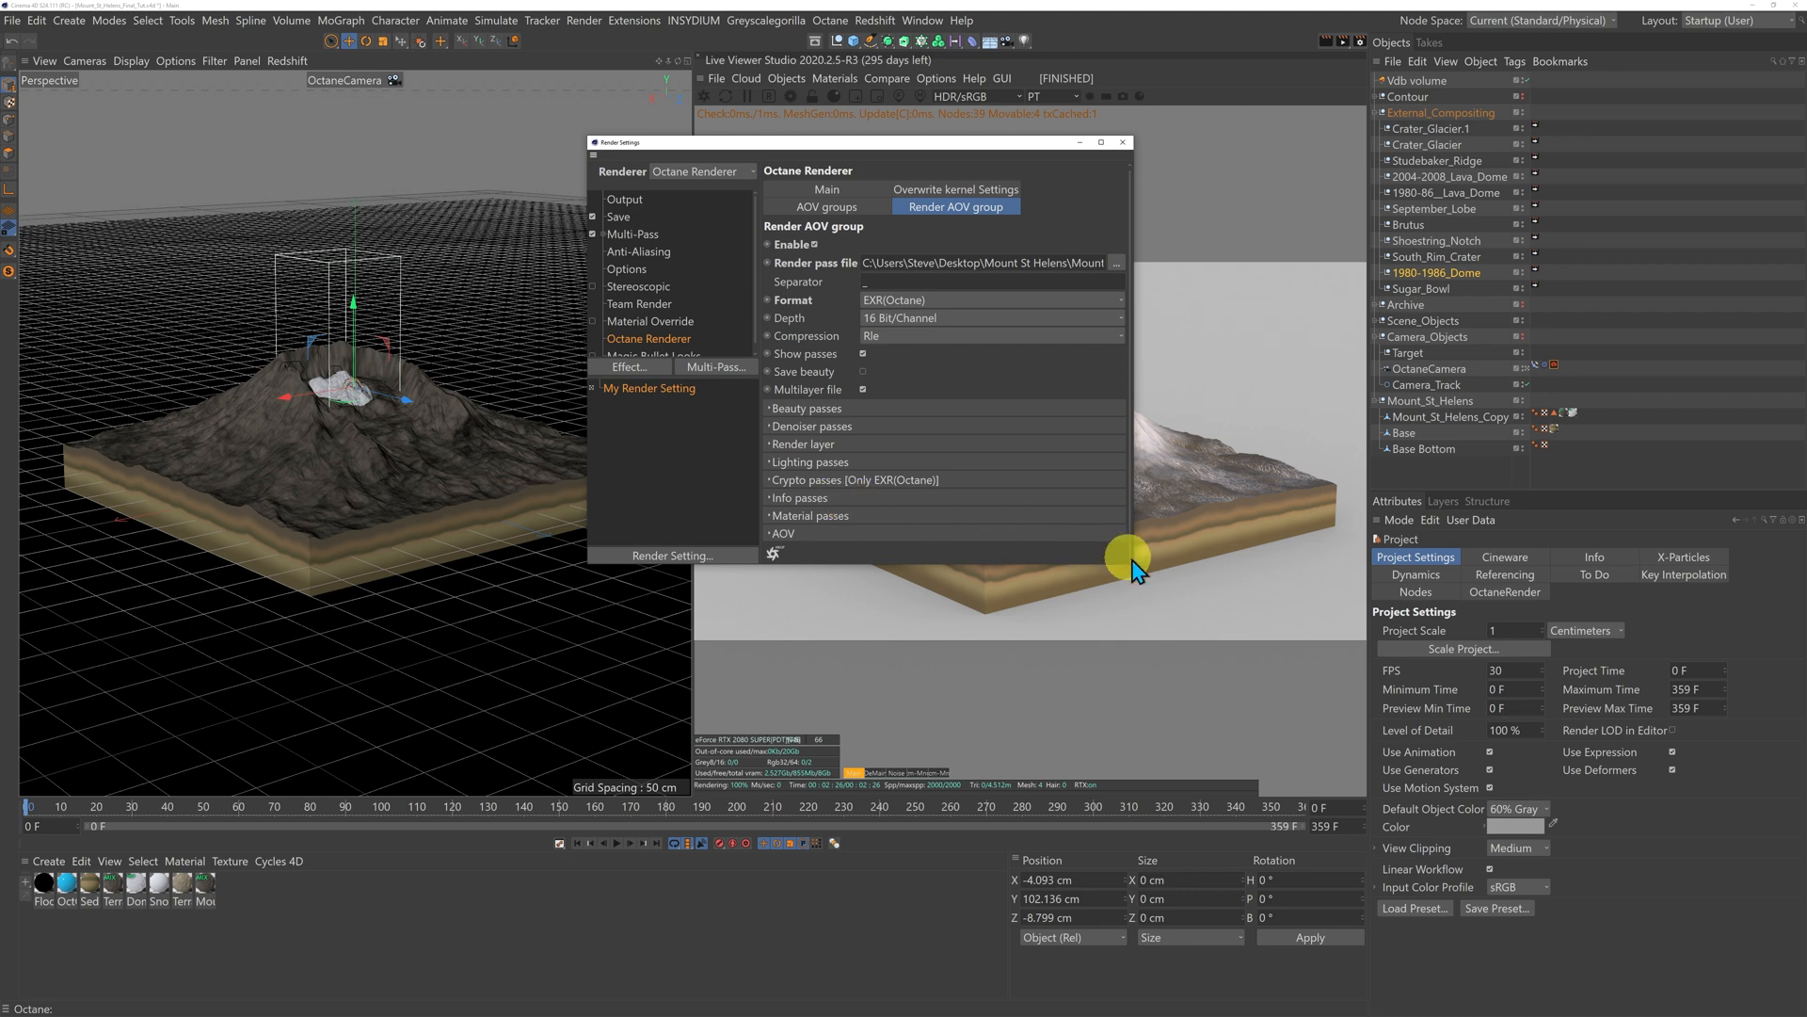
{"action": "left_click_drag", "start_coordinate": [1131, 566], "coordinate": [1320, 718]}
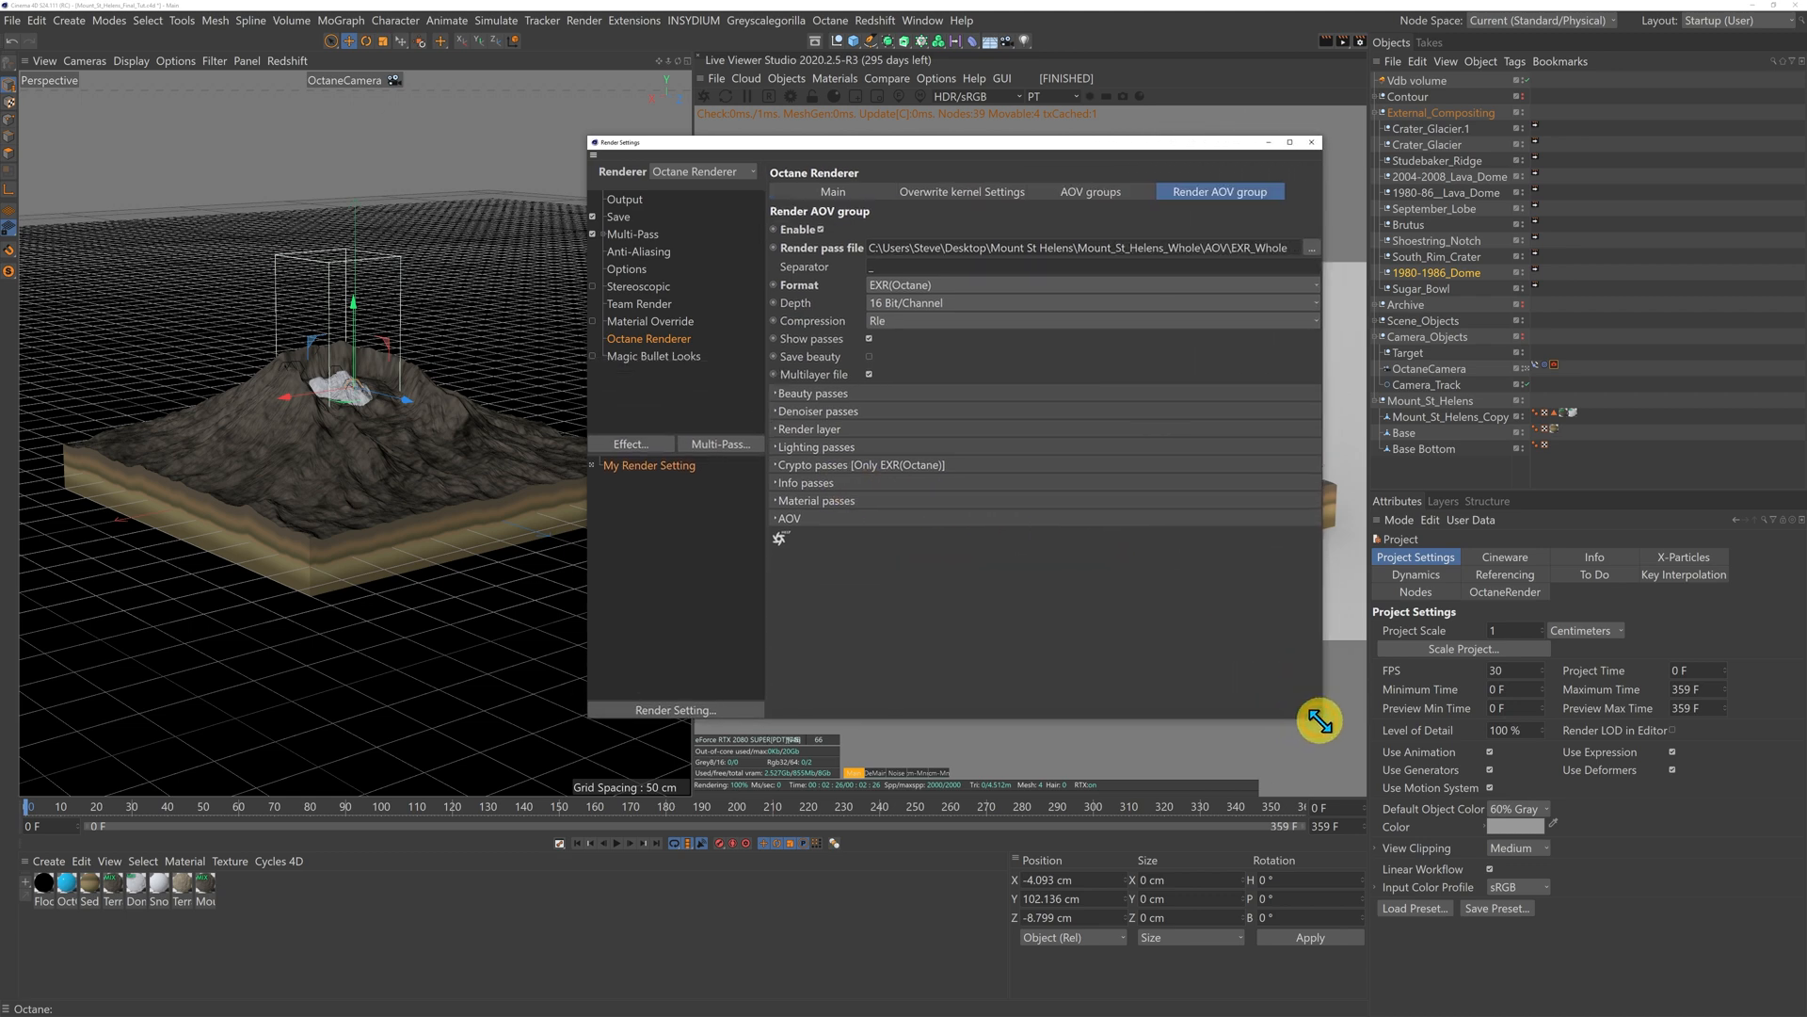
{"action": "left_click", "coordinate": [777, 465]}
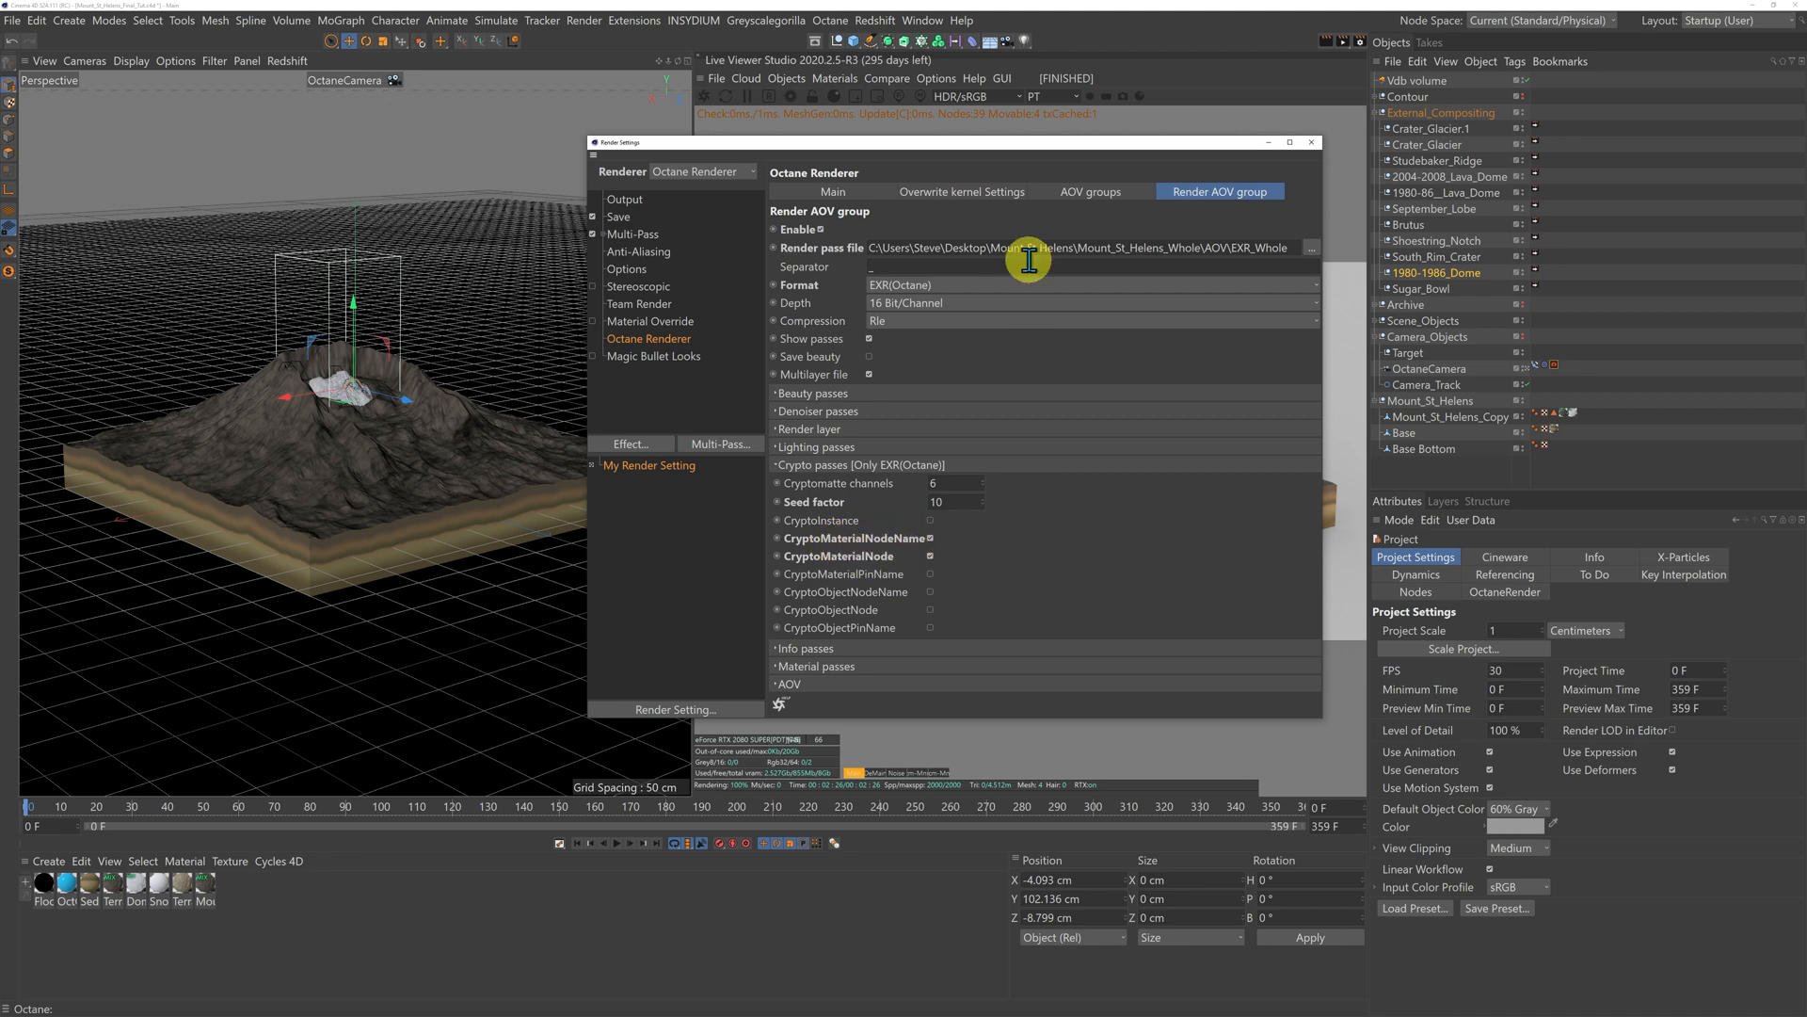
- Uncover the Live Viewer and compare the material node name and material node Cryptomatte passes on the volcano render
{"action": "left_click_drag", "start_coordinate": [1026, 150], "coordinate": [466, 106]}
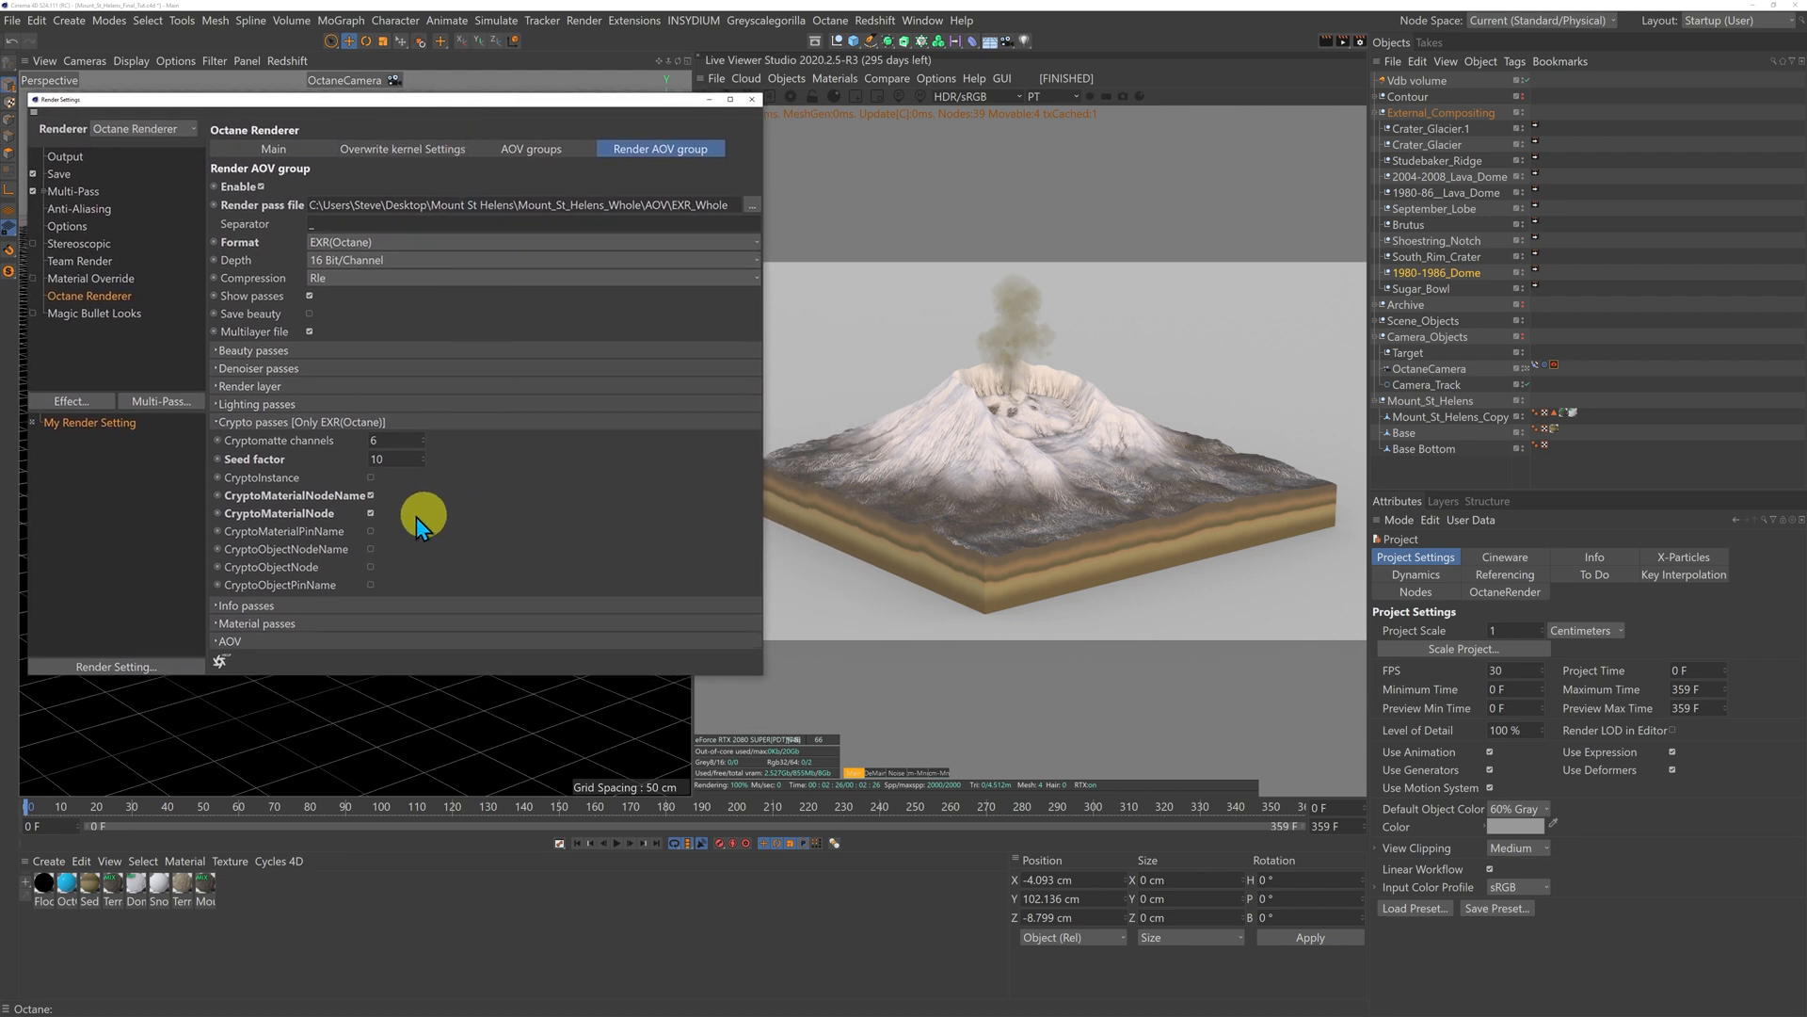
{"action": "left_click", "coordinate": [916, 775]}
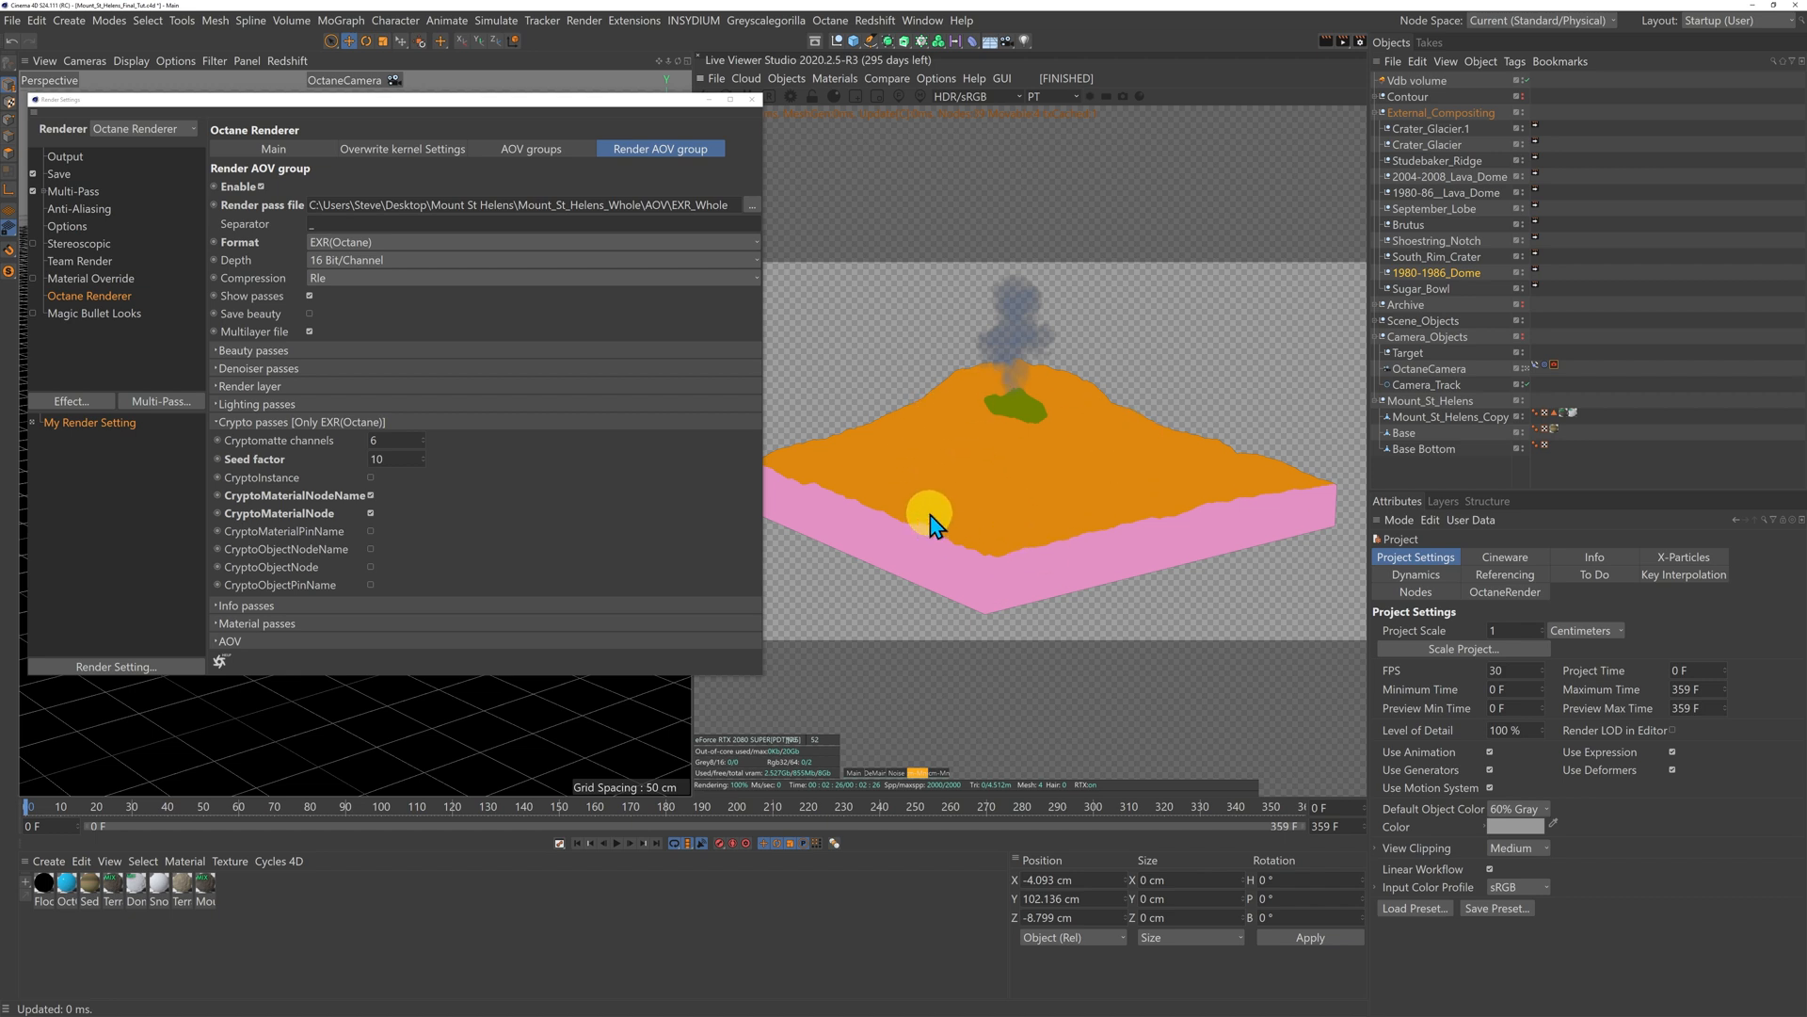
{"action": "left_click", "coordinate": [939, 775]}
{"action": "left_click", "coordinate": [915, 776]}
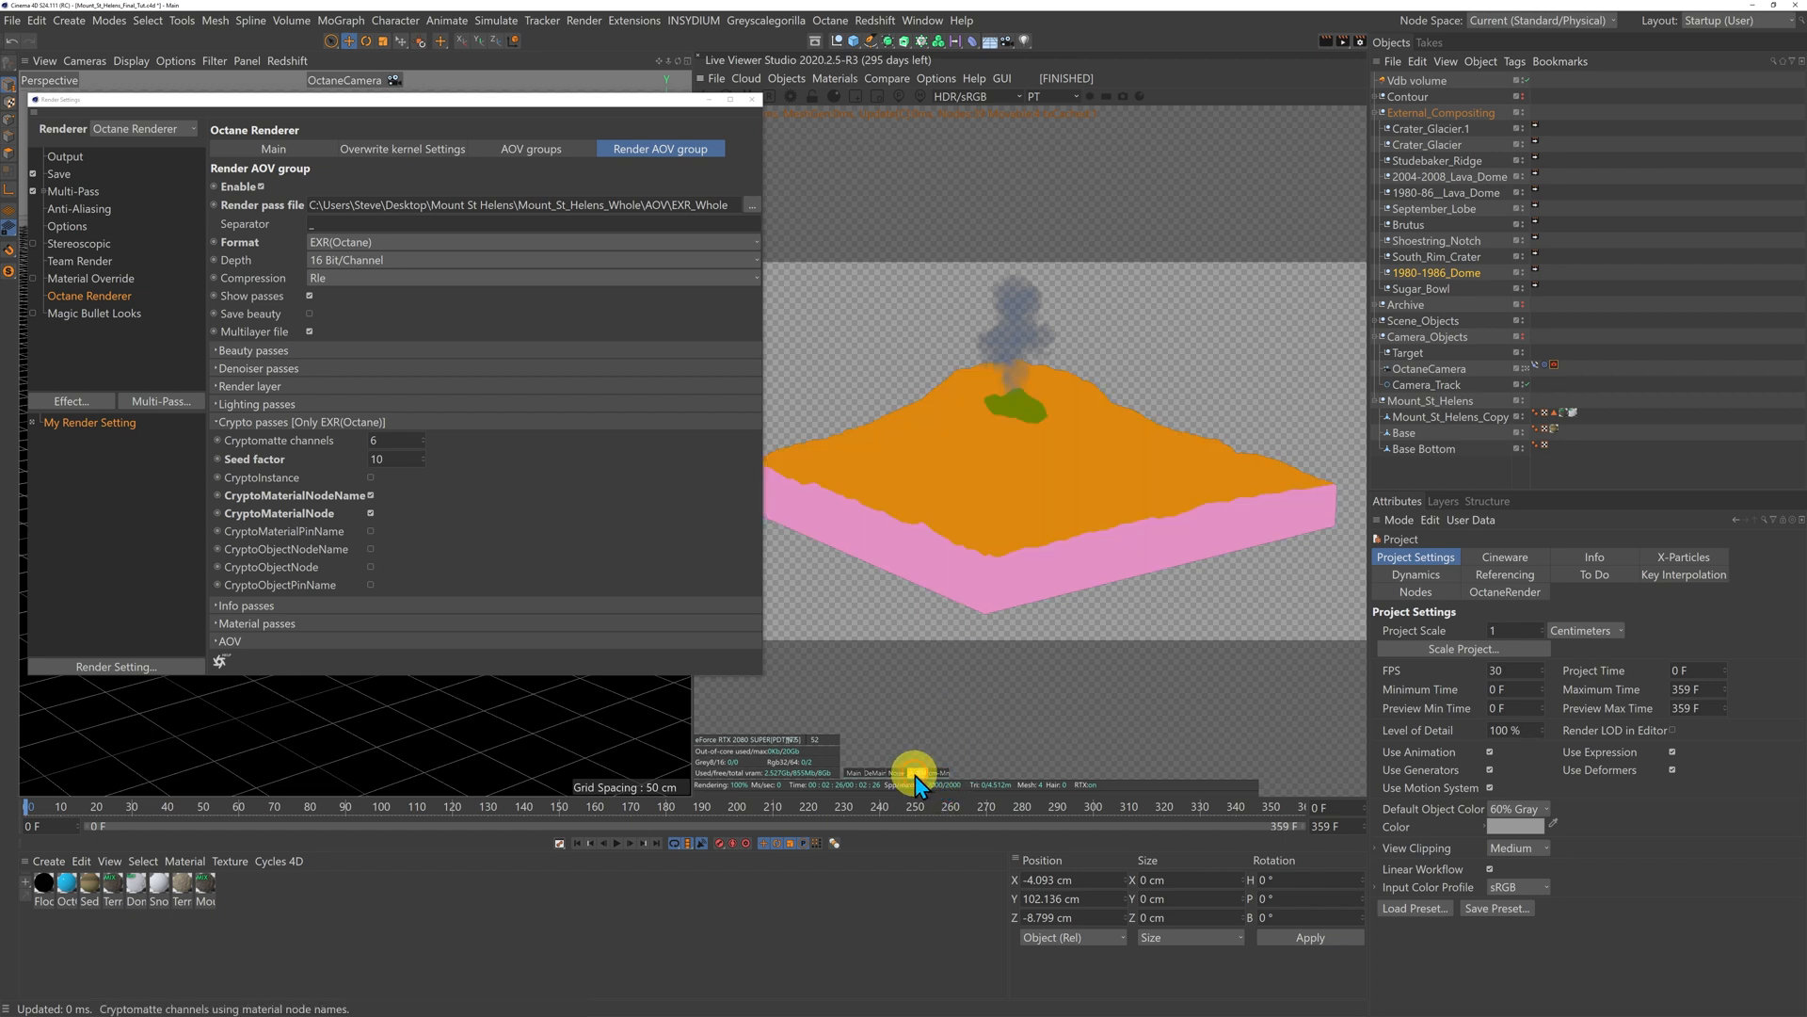
{"action": "left_click", "coordinate": [936, 772]}
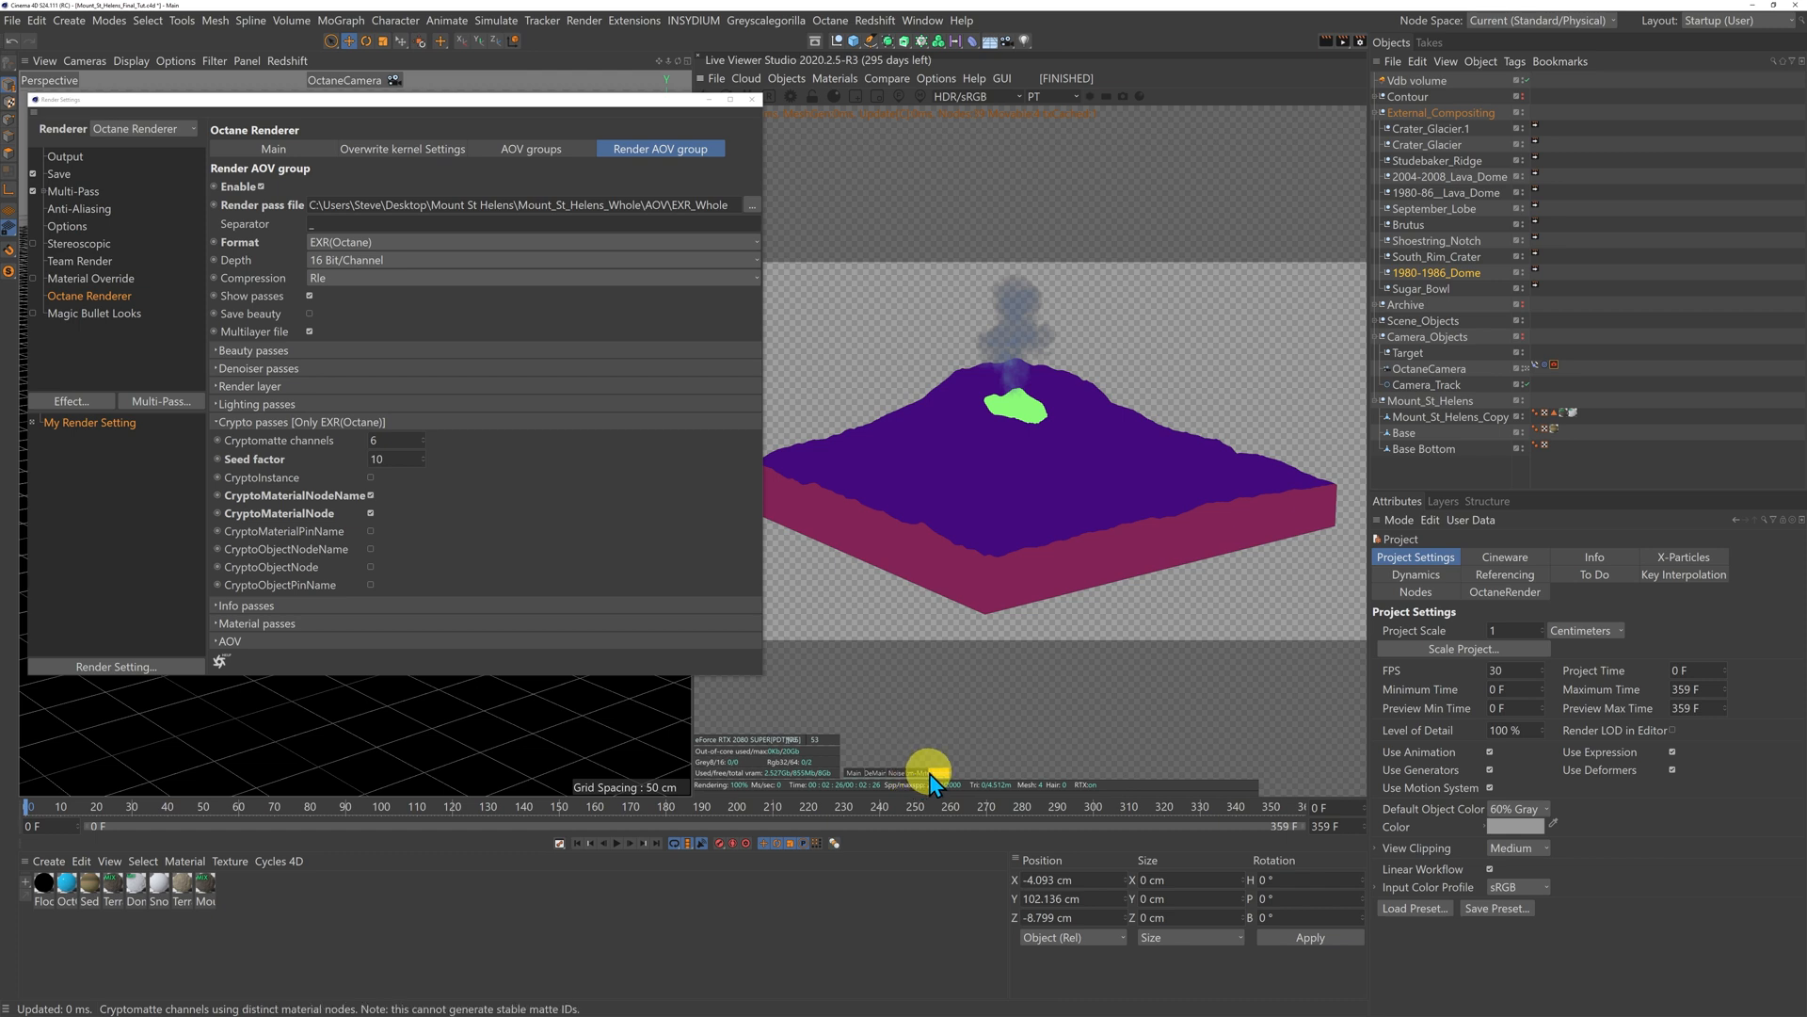
{"action": "left_click", "coordinate": [915, 773]}
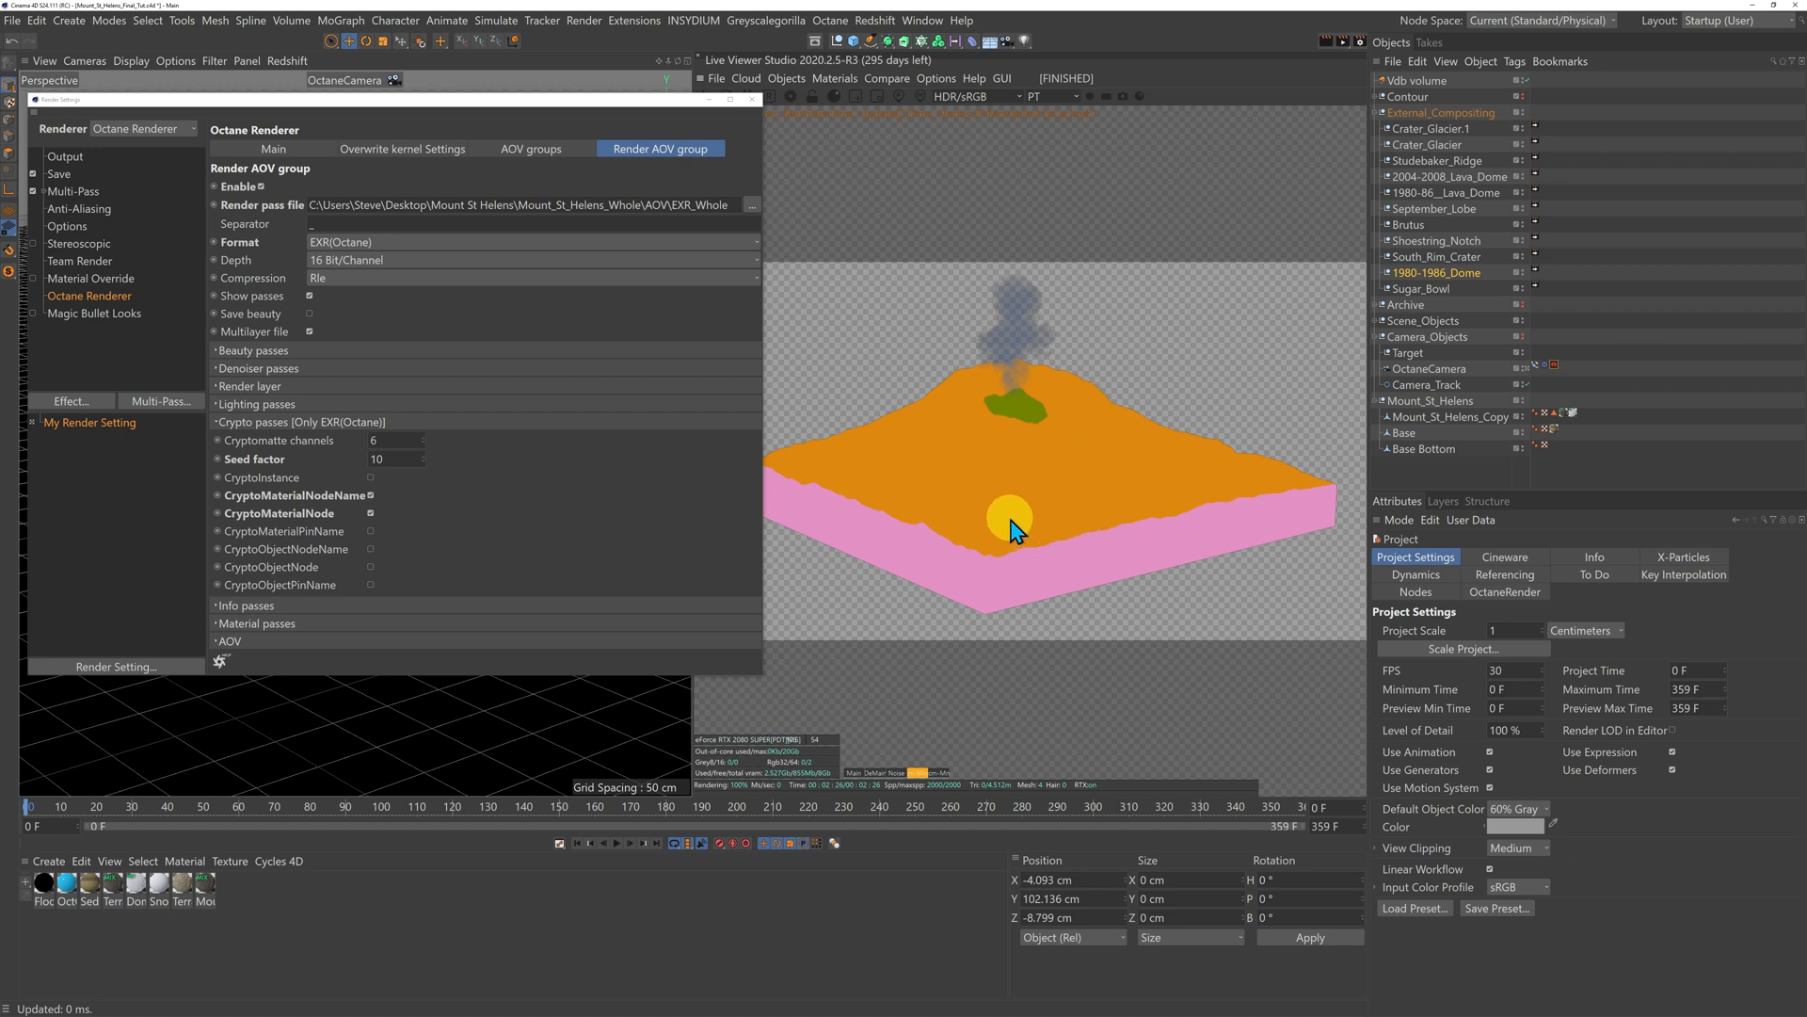
{"action": "left_click", "coordinate": [940, 774]}
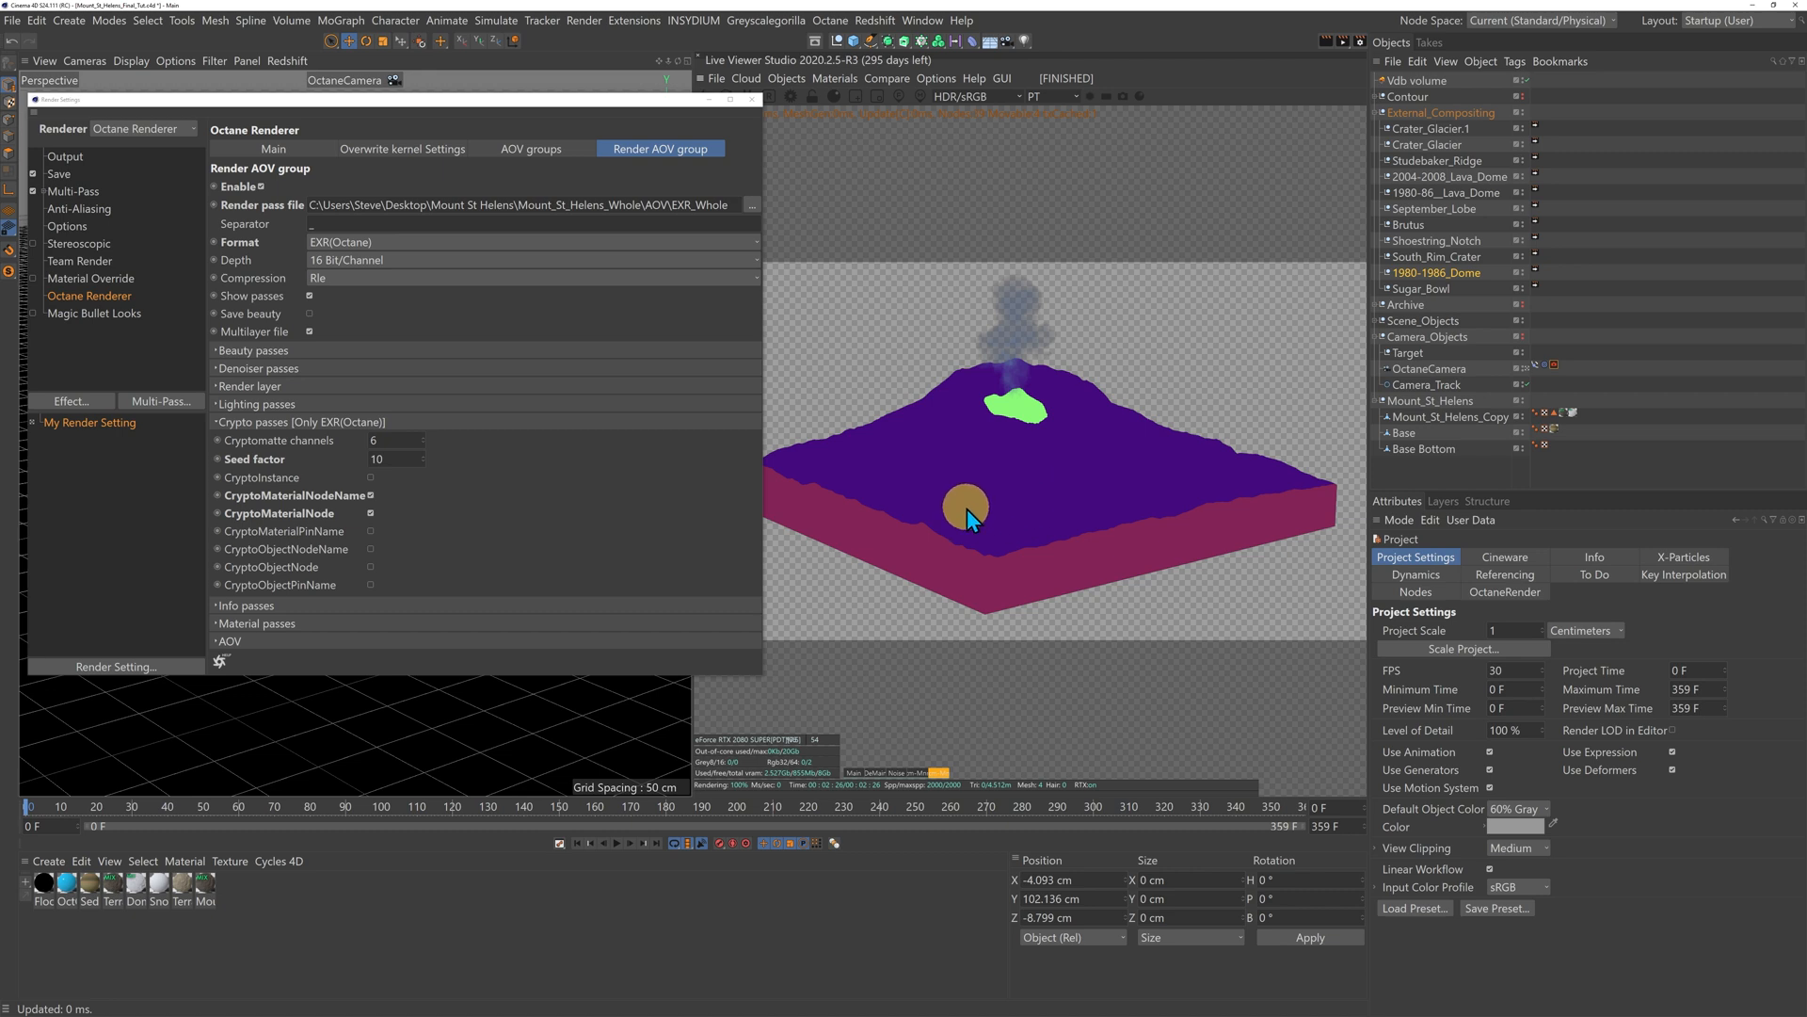
{"action": "left_click", "coordinate": [1026, 415]}
{"action": "left_click", "coordinate": [984, 419]}
{"action": "left_click", "coordinate": [1028, 437]}
- Check the CryptoMaterialNode option in the crypto passes and close the render settings
{"action": "left_click", "coordinate": [370, 513]}
{"action": "left_click_drag", "start_coordinate": [330, 104], "coordinate": [617, 160]}
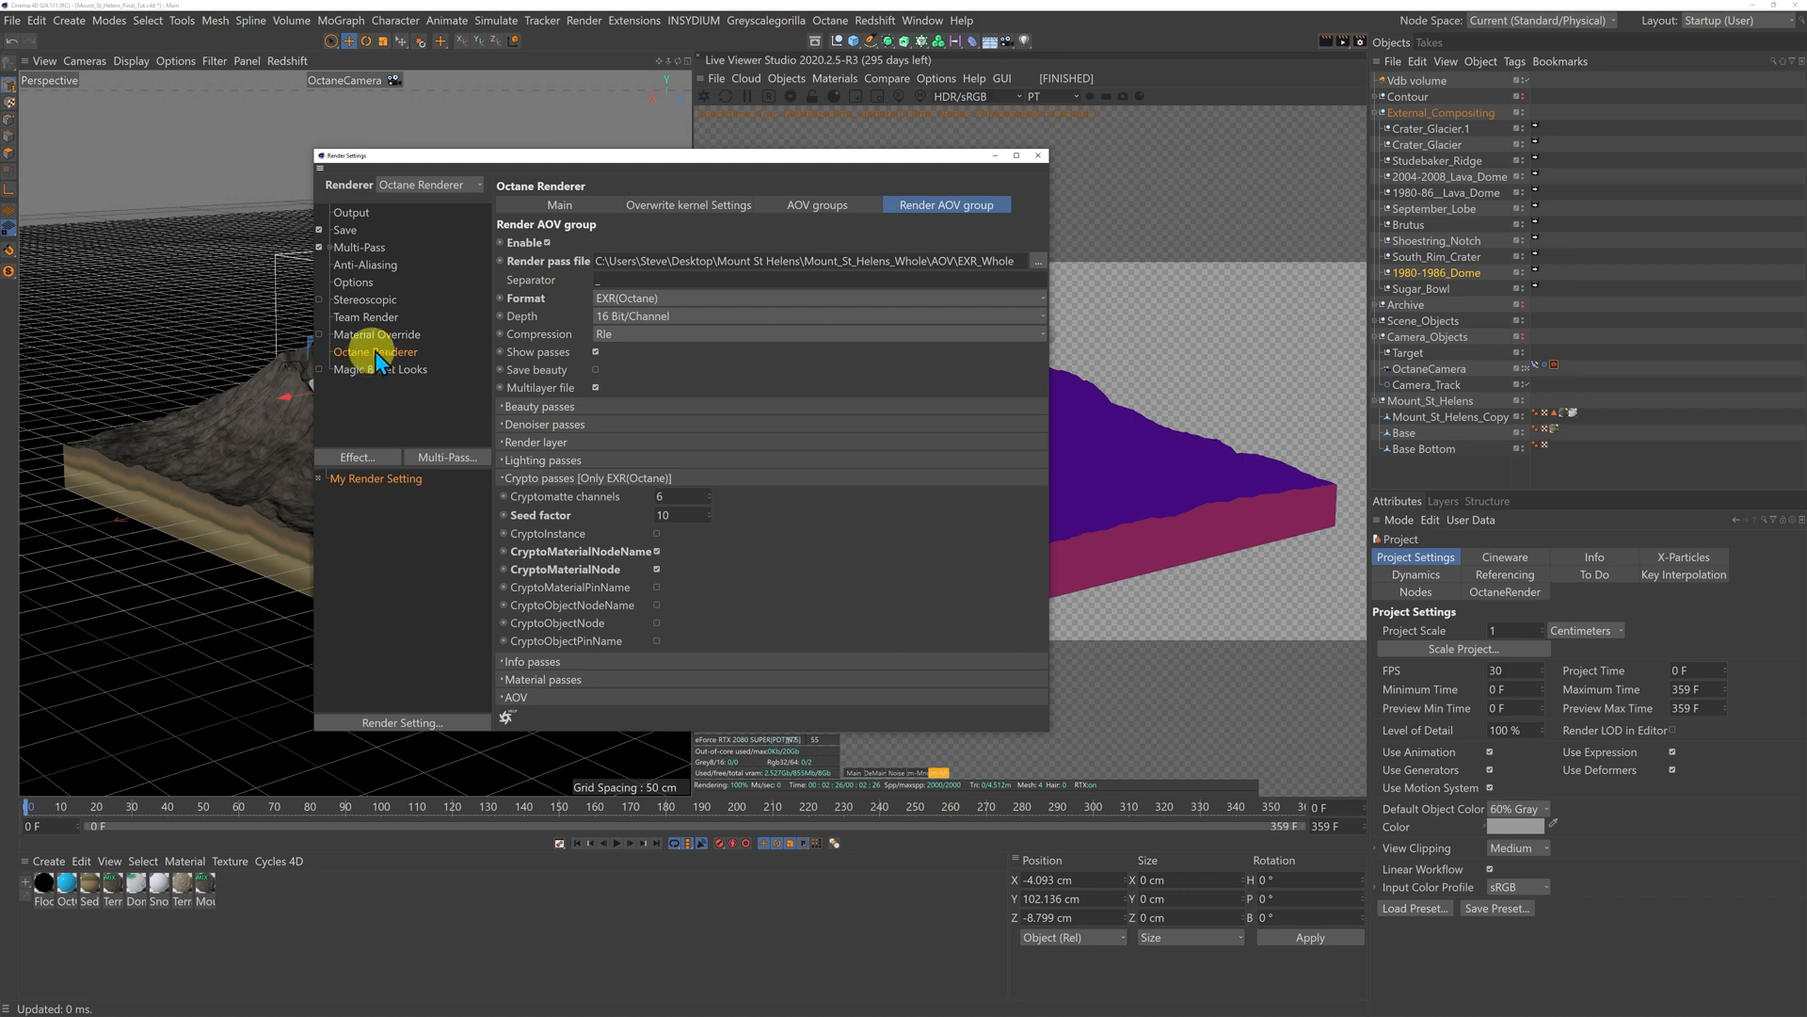
{"action": "left_click", "coordinate": [634, 568]}
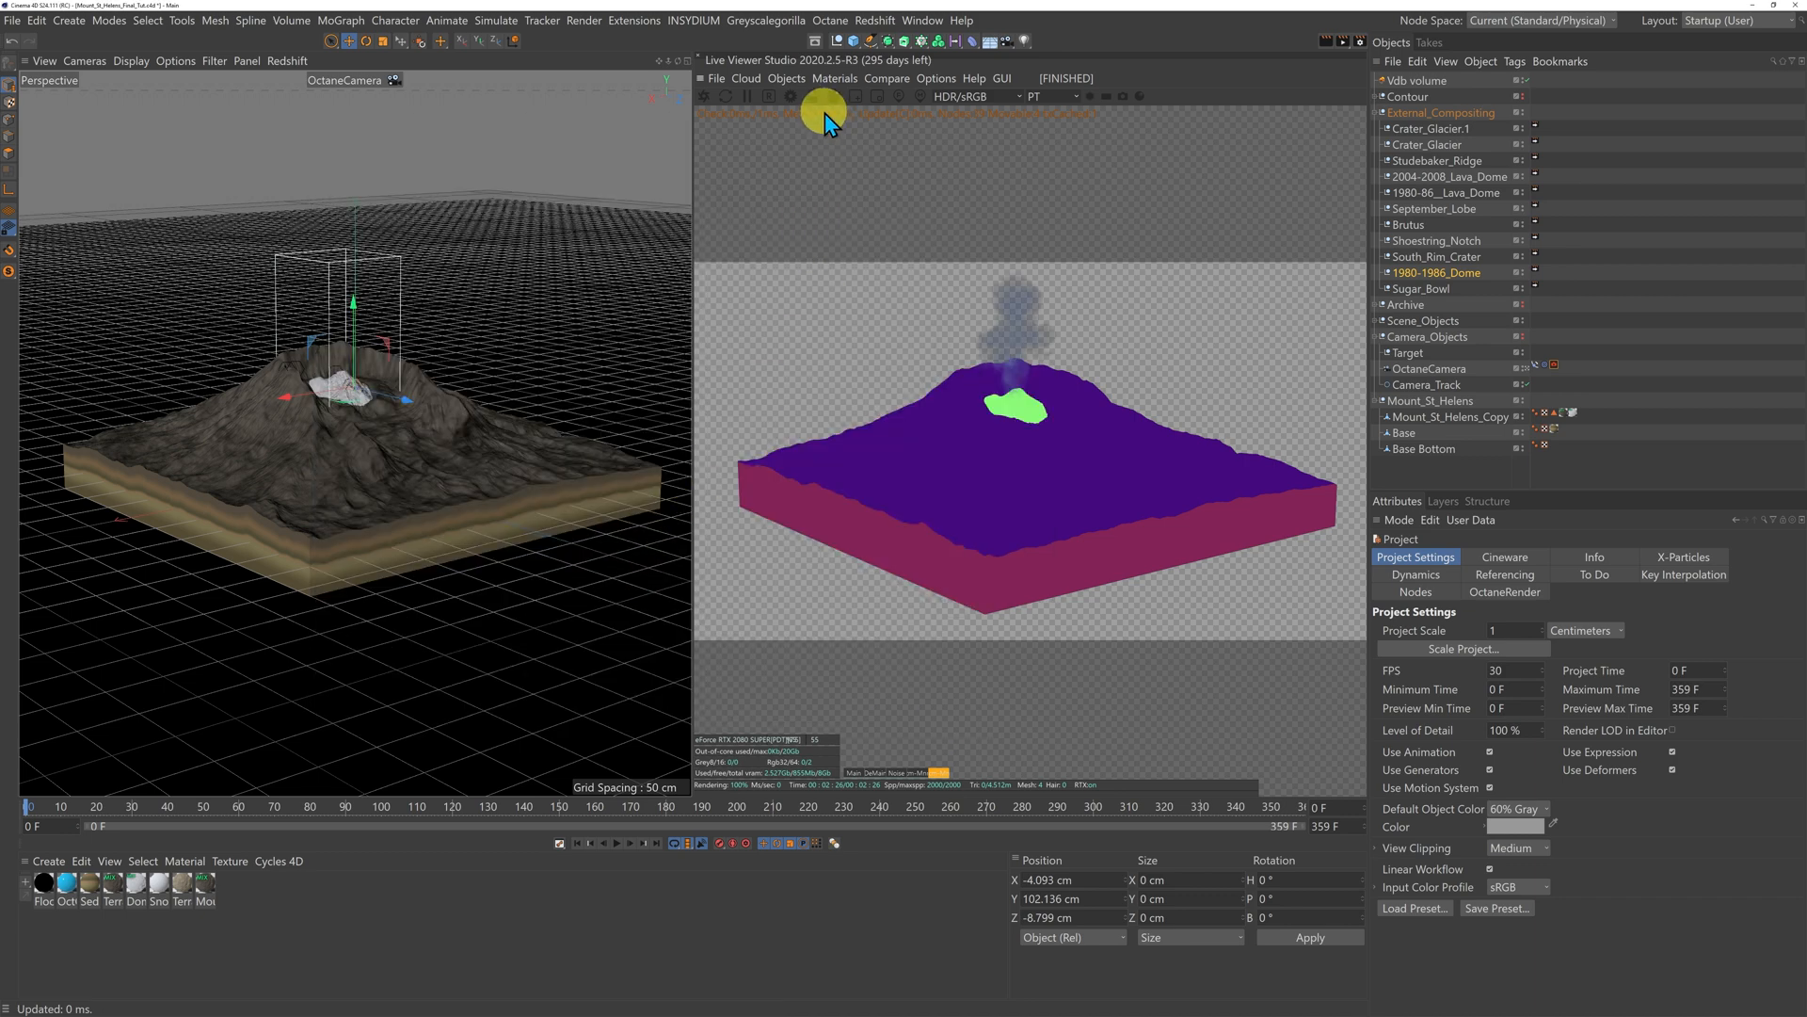
- Open the Octane settings, enlarge the window to examine the Pathtracing kernel options, and show the Main pass in the Live Viewer
{"action": "left_click", "coordinate": [791, 96]}
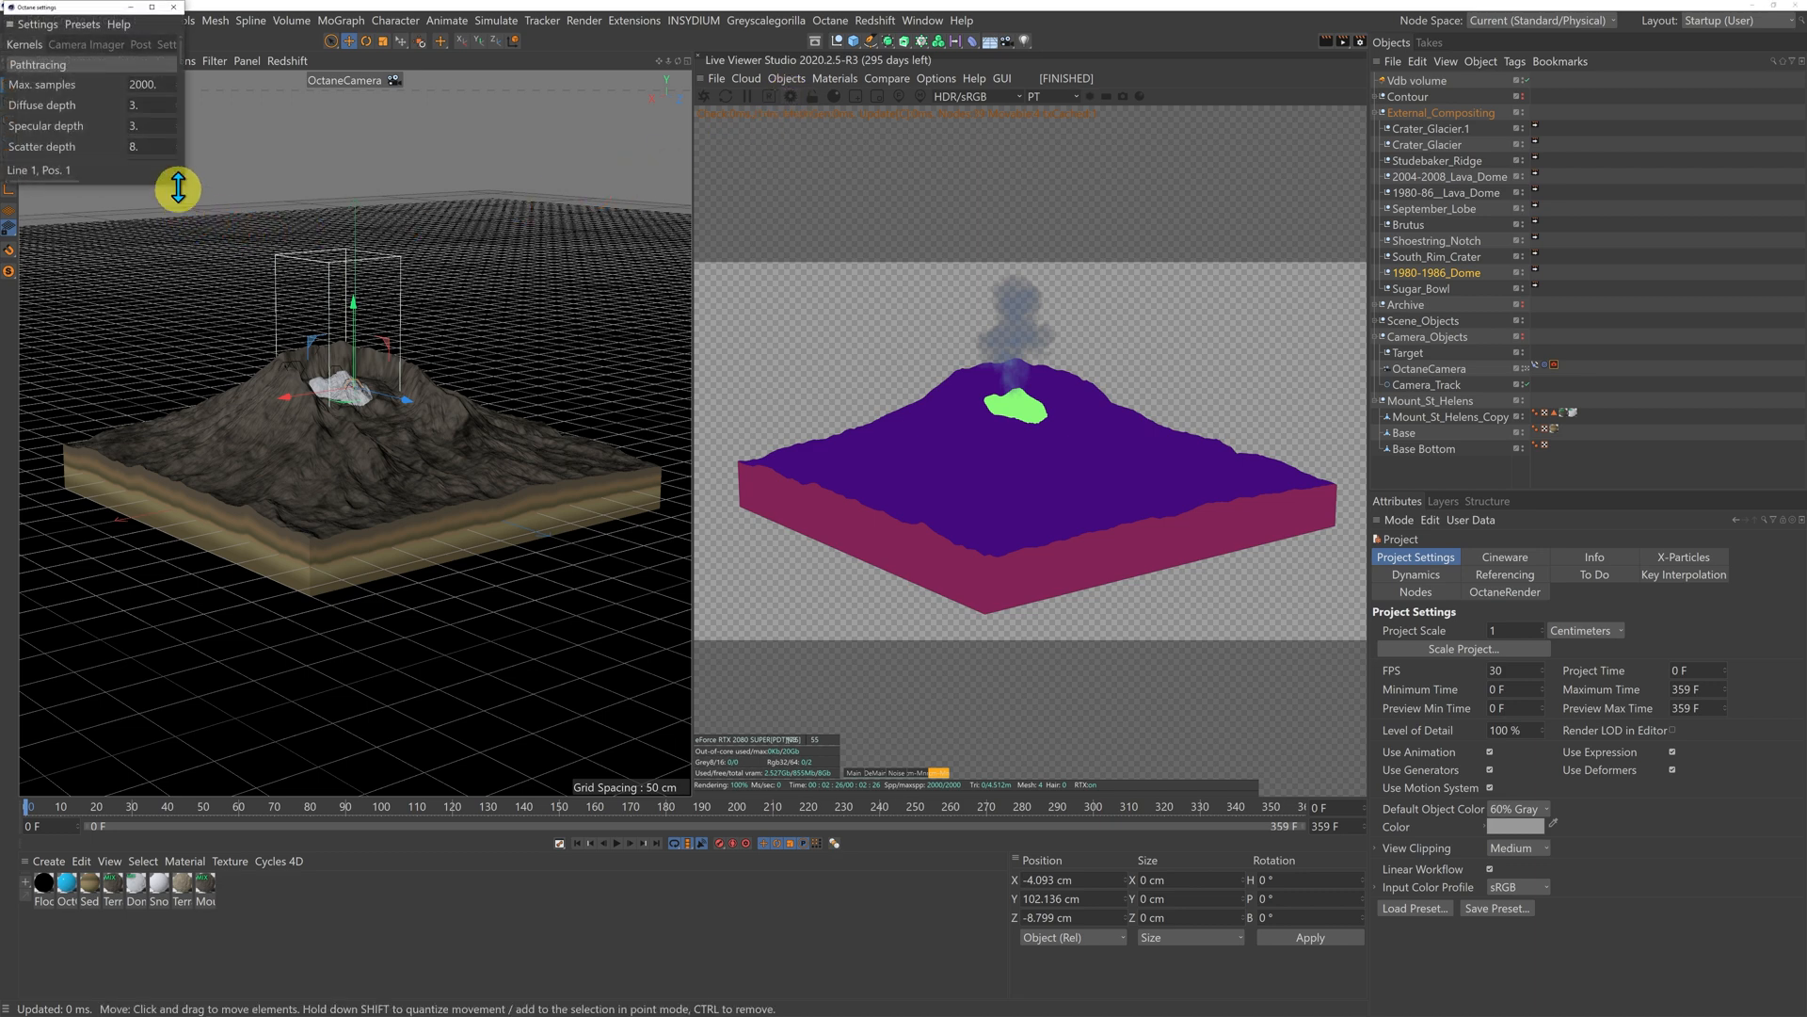
{"action": "left_click_drag", "start_coordinate": [186, 188], "coordinate": [685, 769]}
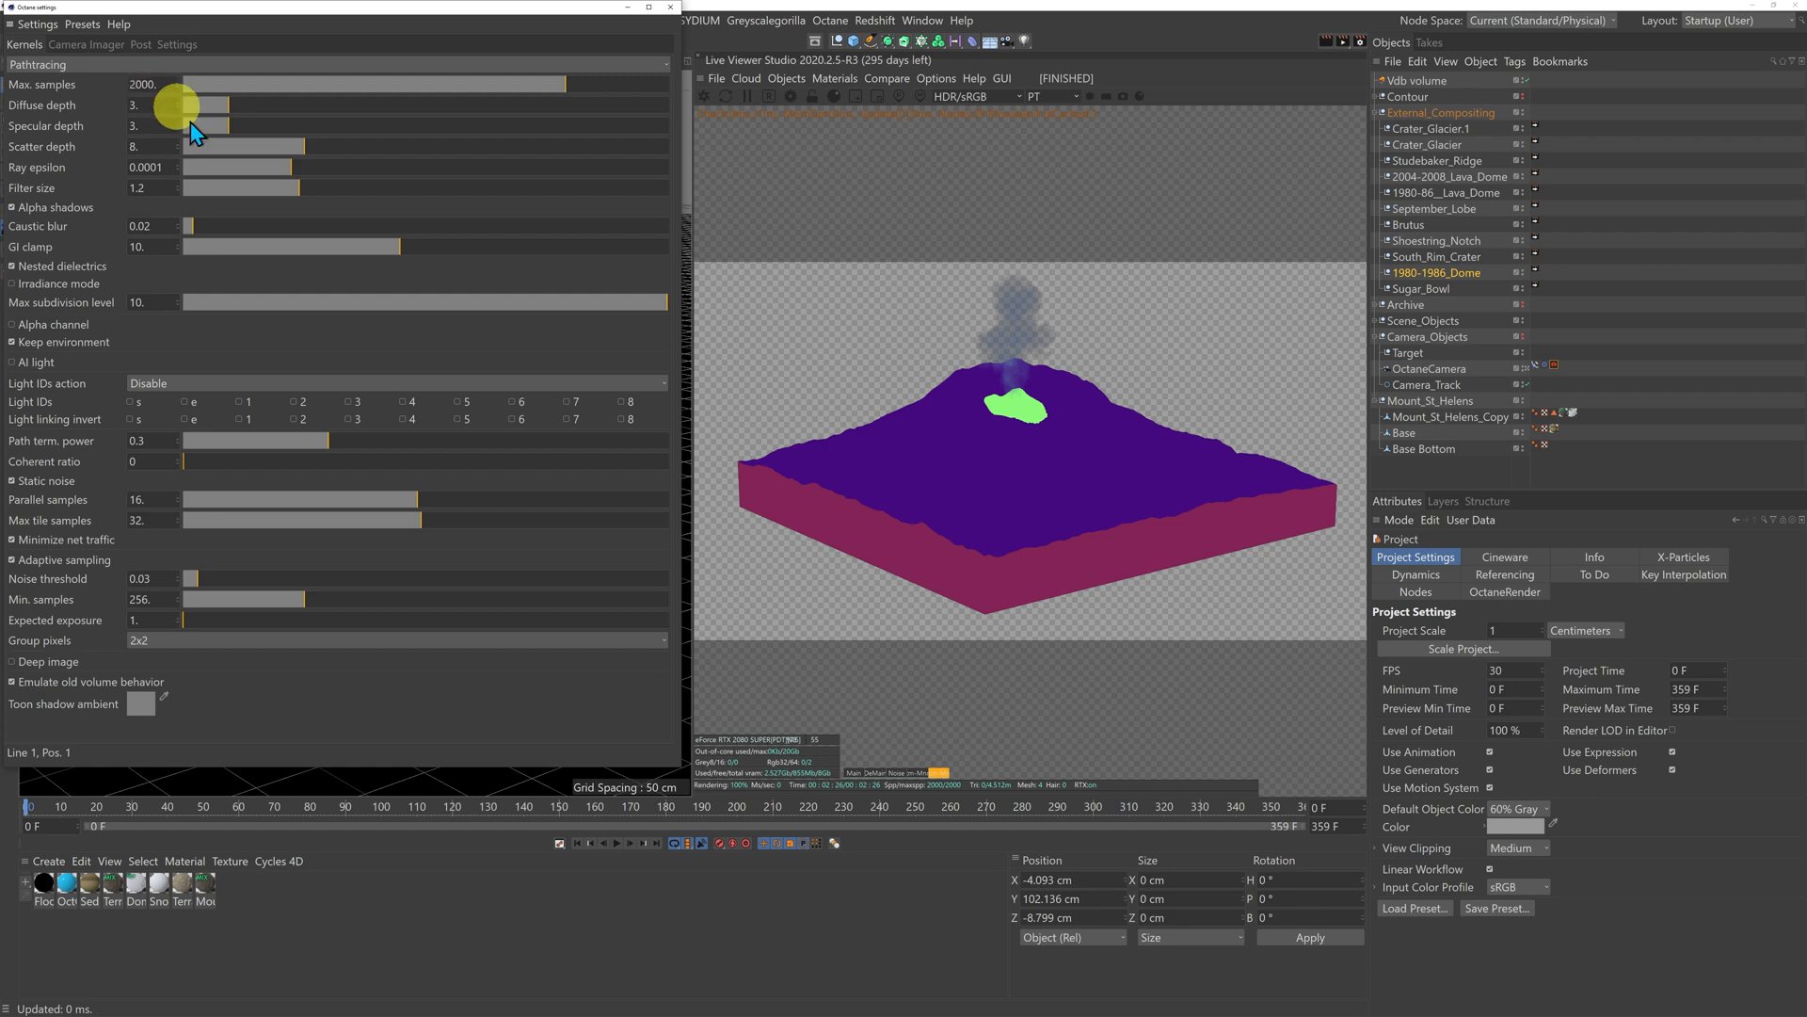
{"action": "left_click", "coordinate": [870, 789]}
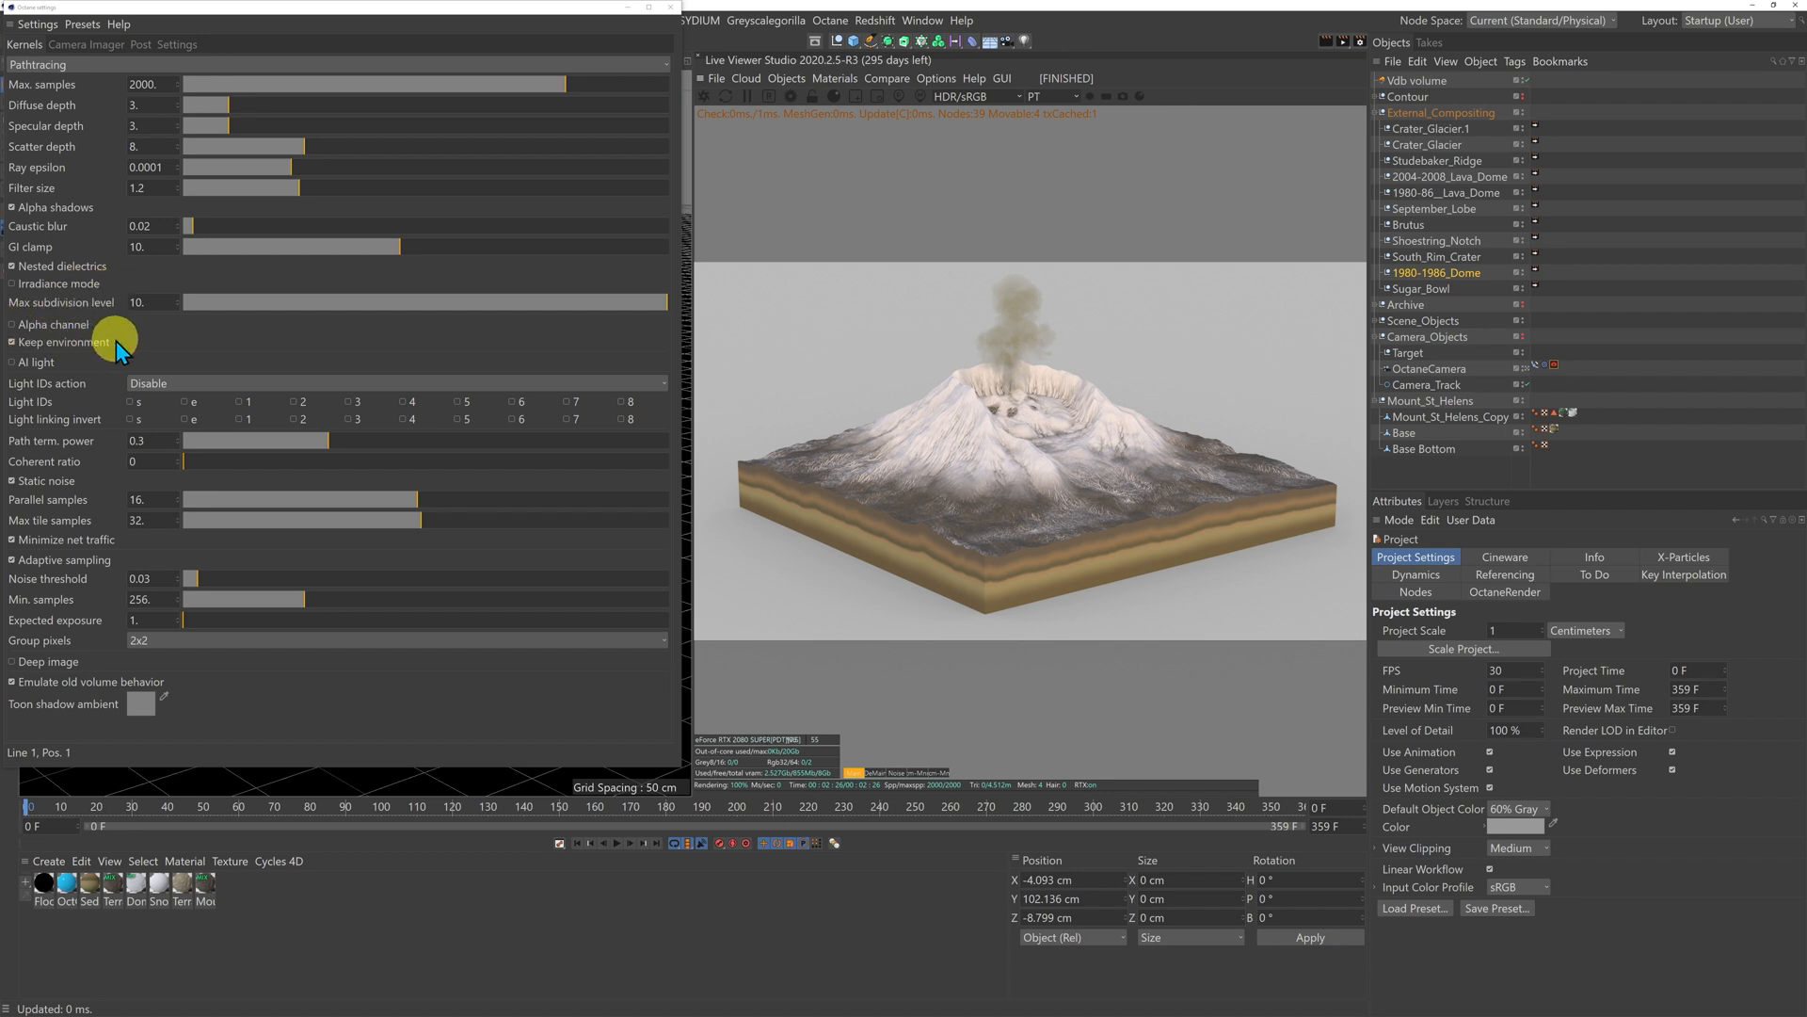
- Examine the Static noise kernel option and the Noise pass, close the Octane settings, and return the Live Viewer to the Main pass
{"action": "left_click", "coordinate": [12, 481]}
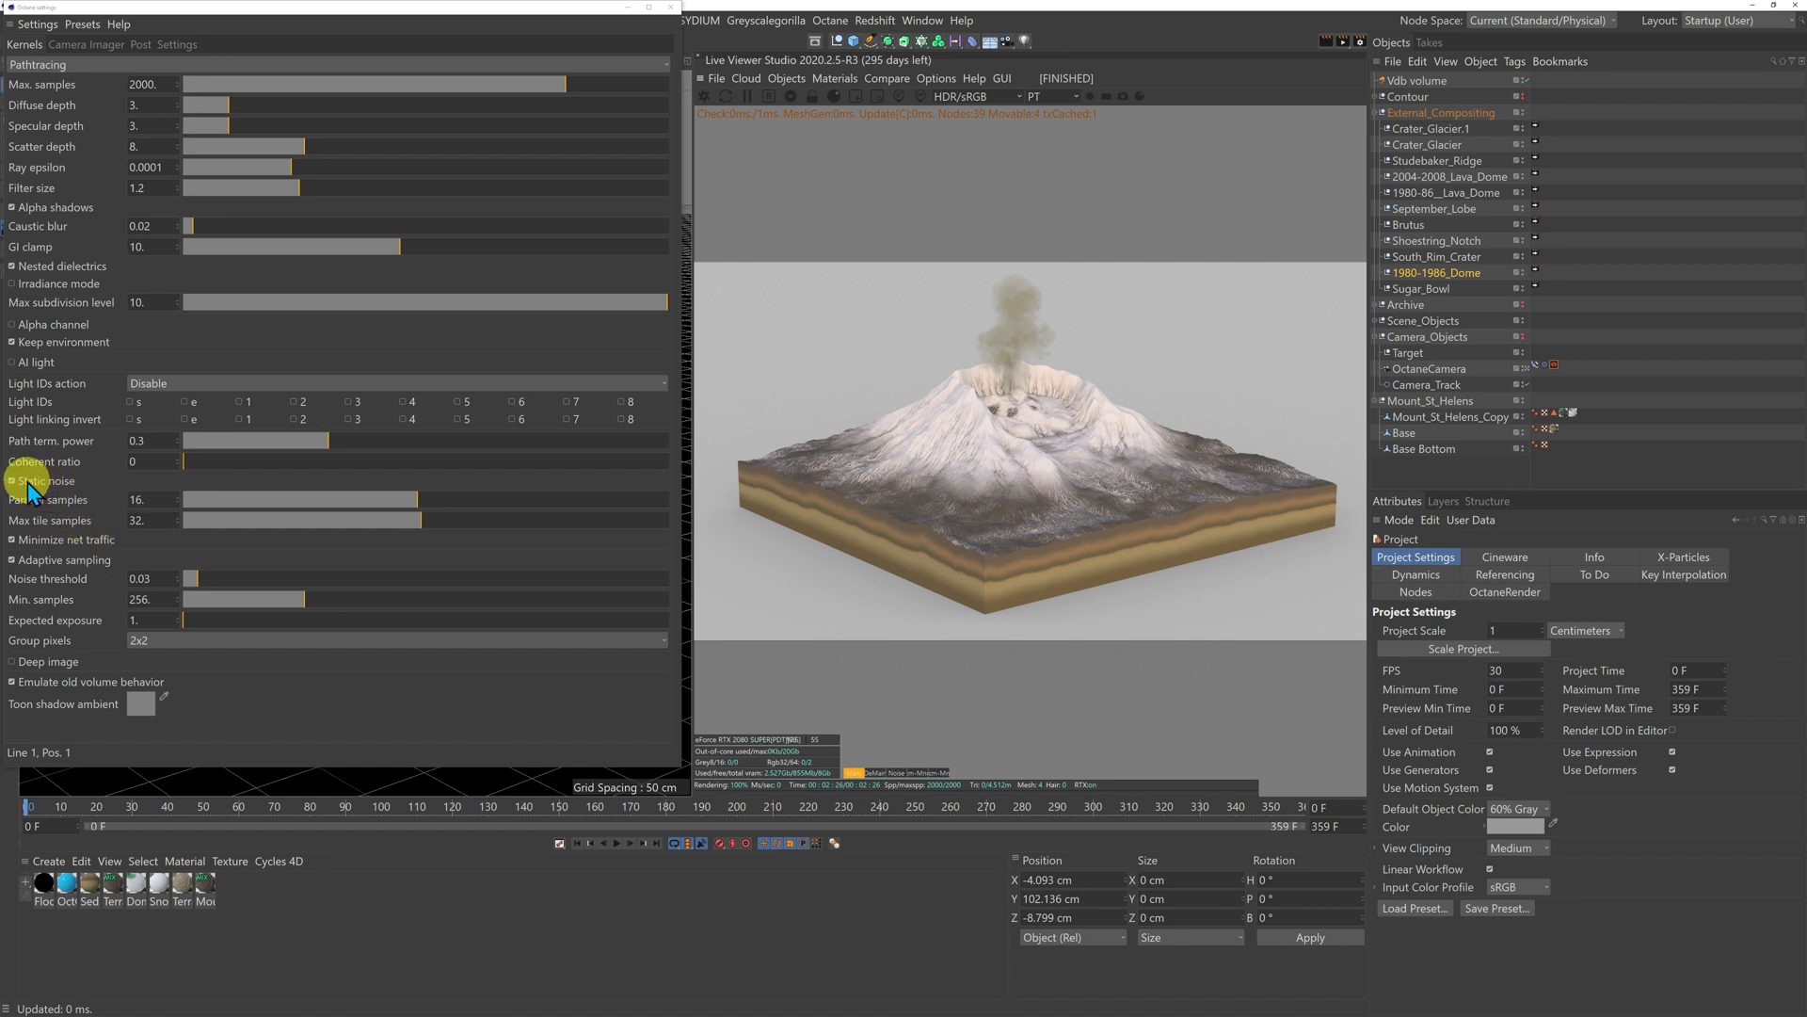
{"action": "left_click", "coordinate": [896, 773]}
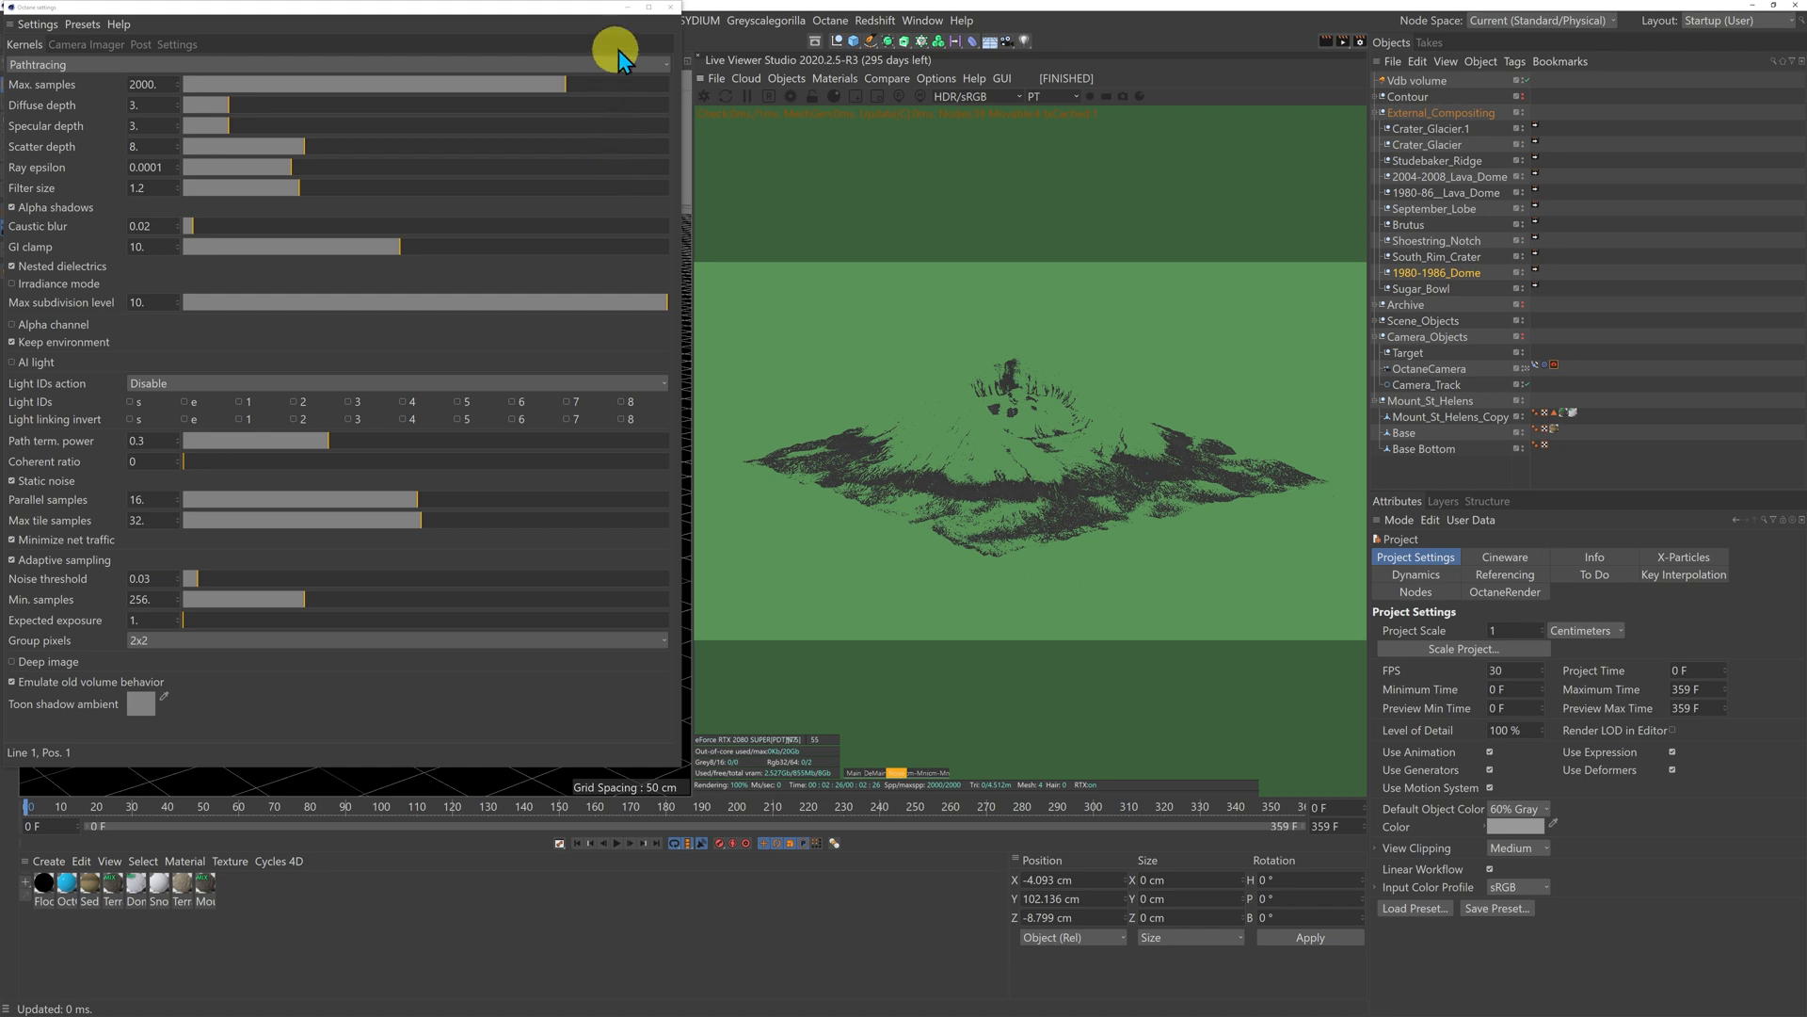
{"action": "left_click", "coordinate": [670, 7]}
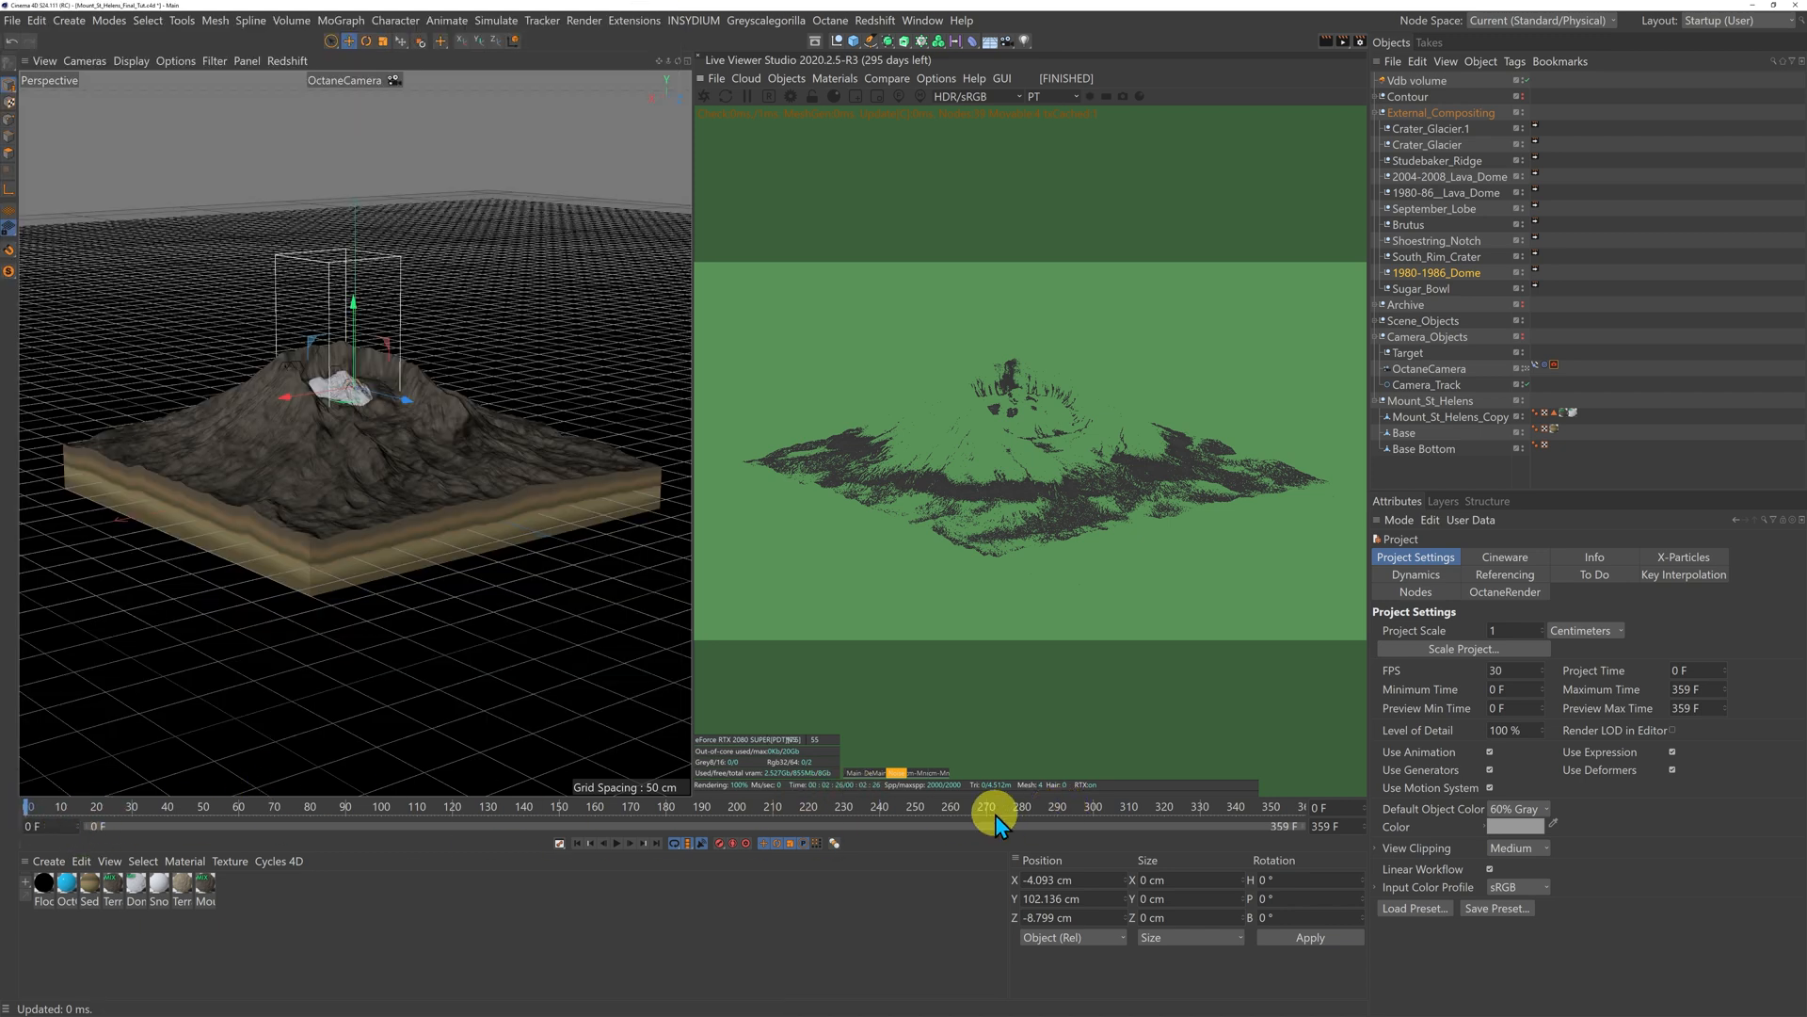
{"action": "left_click", "coordinate": [854, 774]}
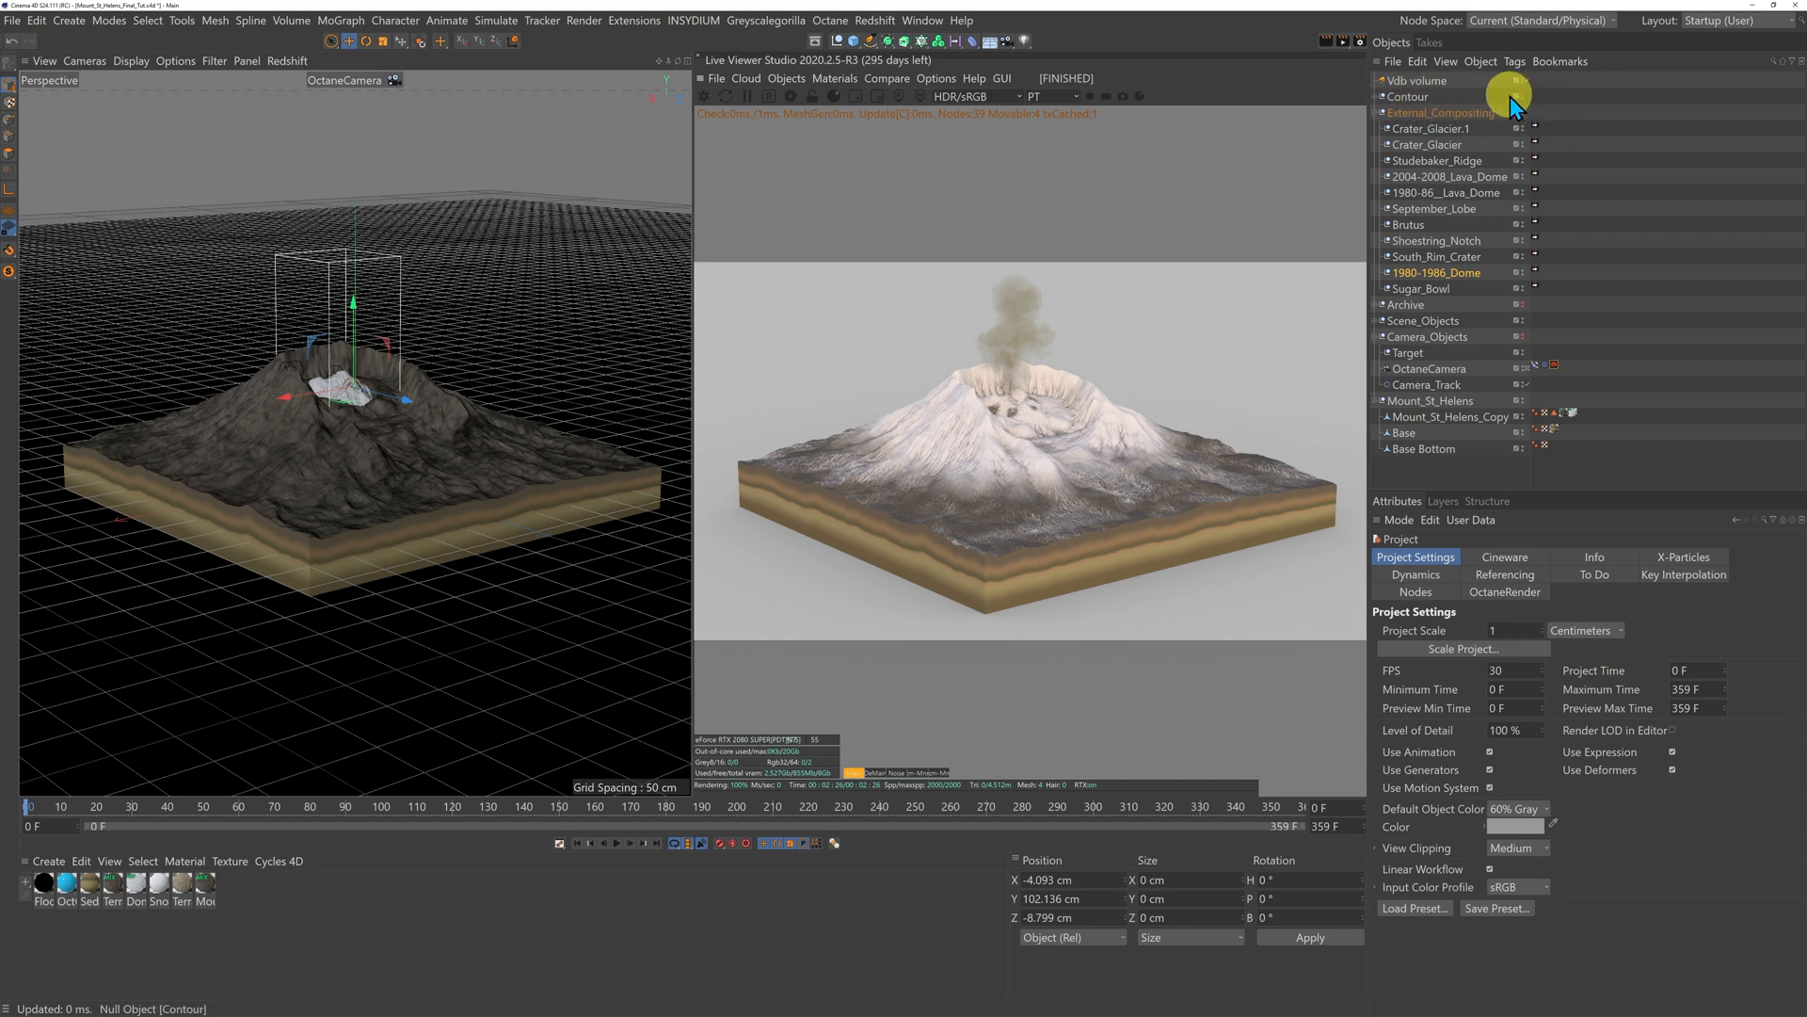
- Reopen the render settings and set the start frame of the output frame range to 90
{"action": "left_click", "coordinate": [1361, 43]}
{"action": "left_click_drag", "start_coordinate": [1348, 56], "coordinate": [567, 116]}
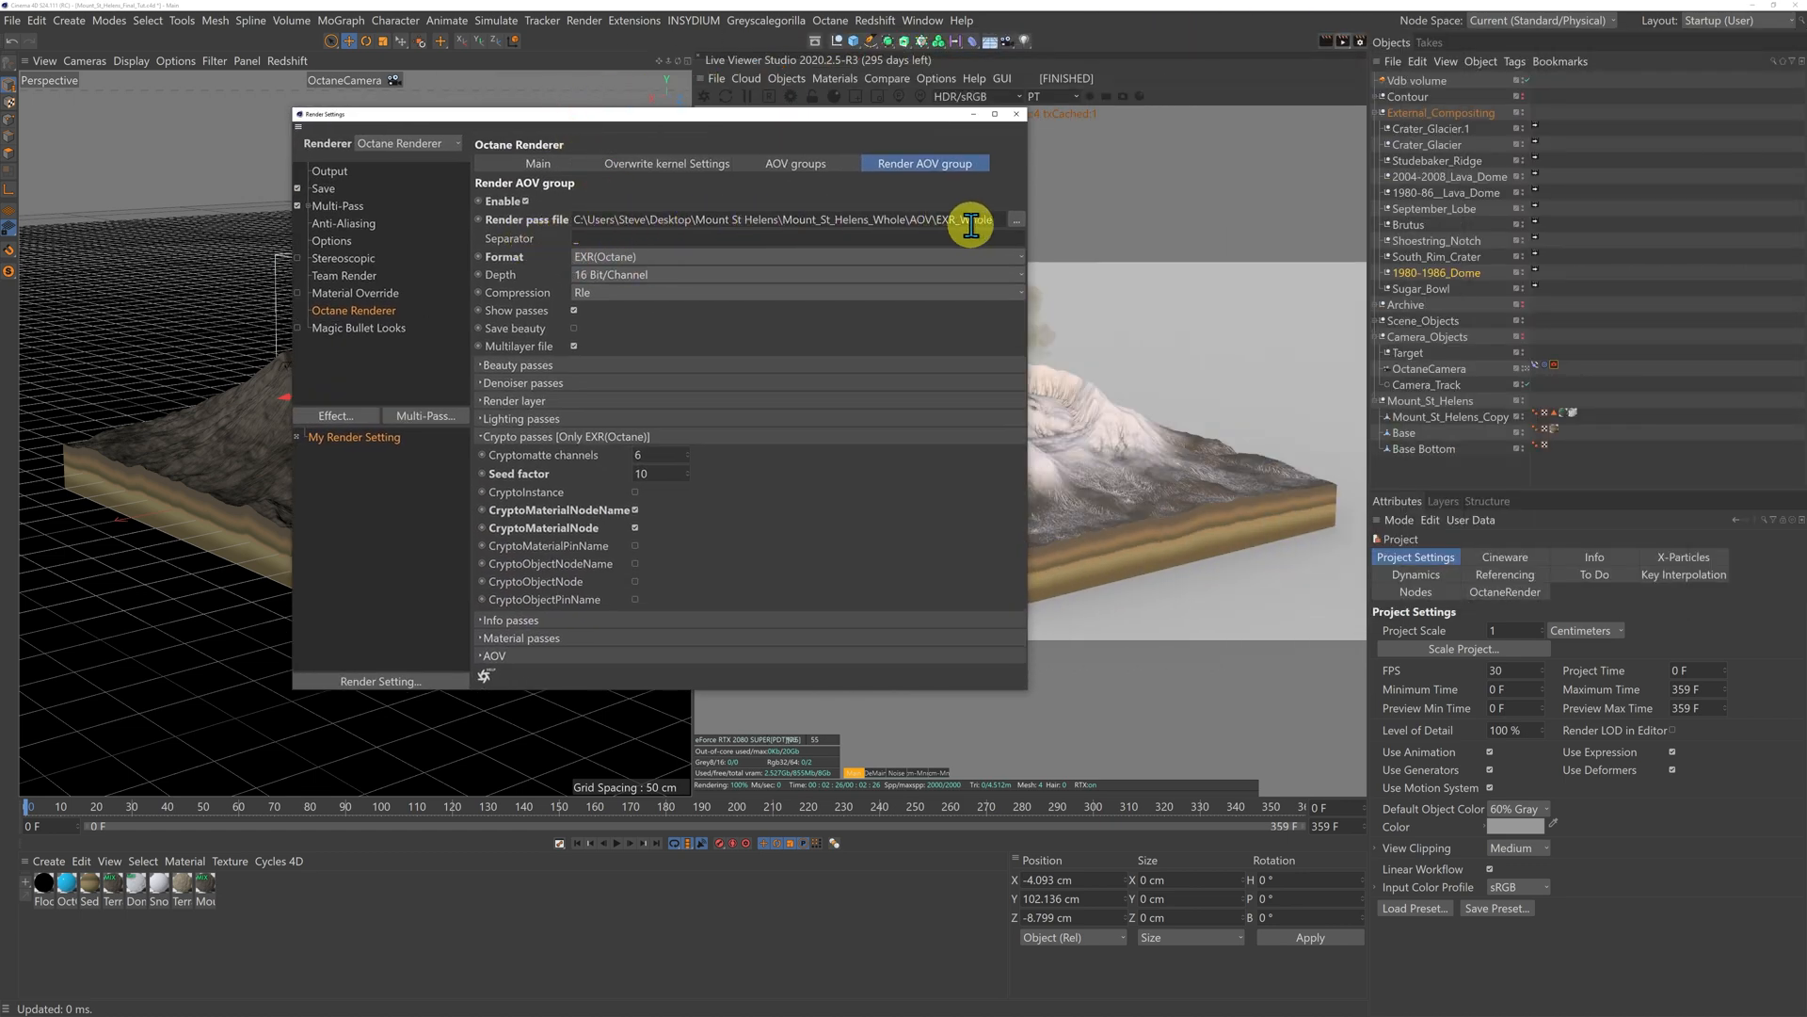
{"action": "left_click", "coordinate": [320, 172]}
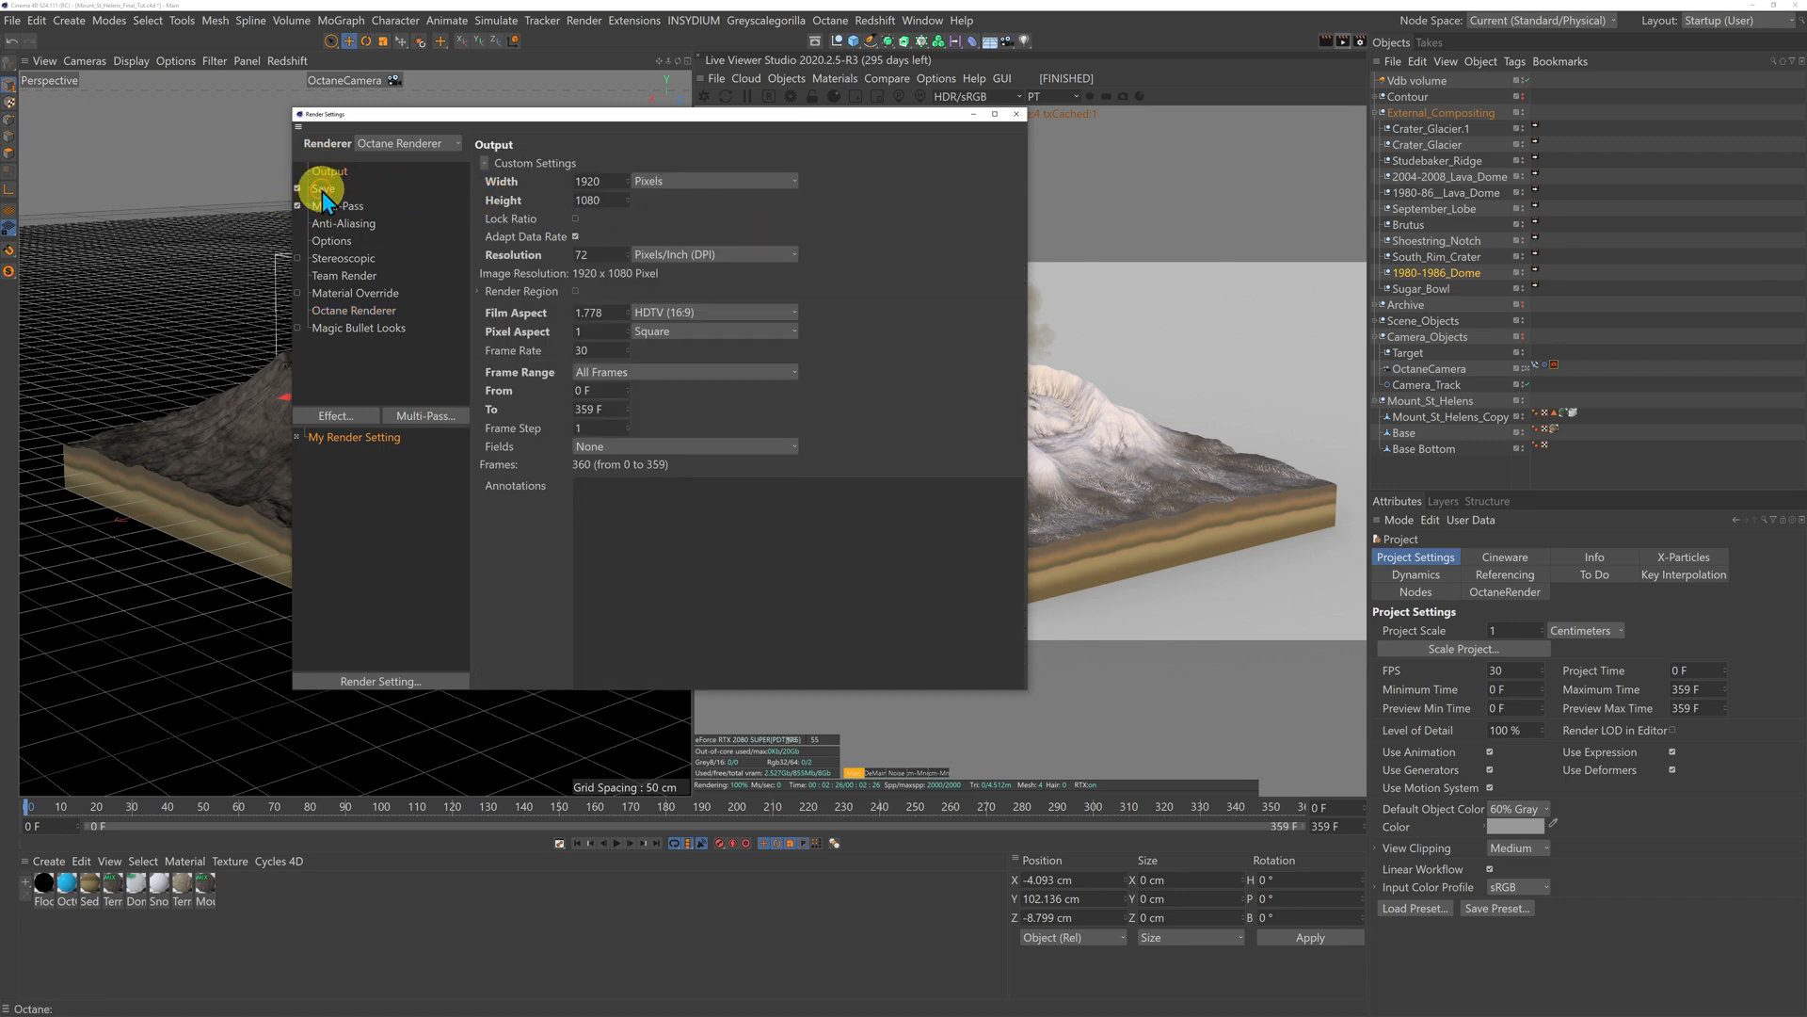
{"action": "left_click", "coordinate": [322, 189]}
{"action": "left_click", "coordinate": [332, 172]}
{"action": "left_click", "coordinate": [605, 395]}
{"action": "type", "text": "90"}
{"action": "left_click", "coordinate": [571, 410]}
- Turn off saving of the compositing project file, check the Octane Render AOV group settings, and close the render settings
{"action": "left_click", "coordinate": [327, 190]}
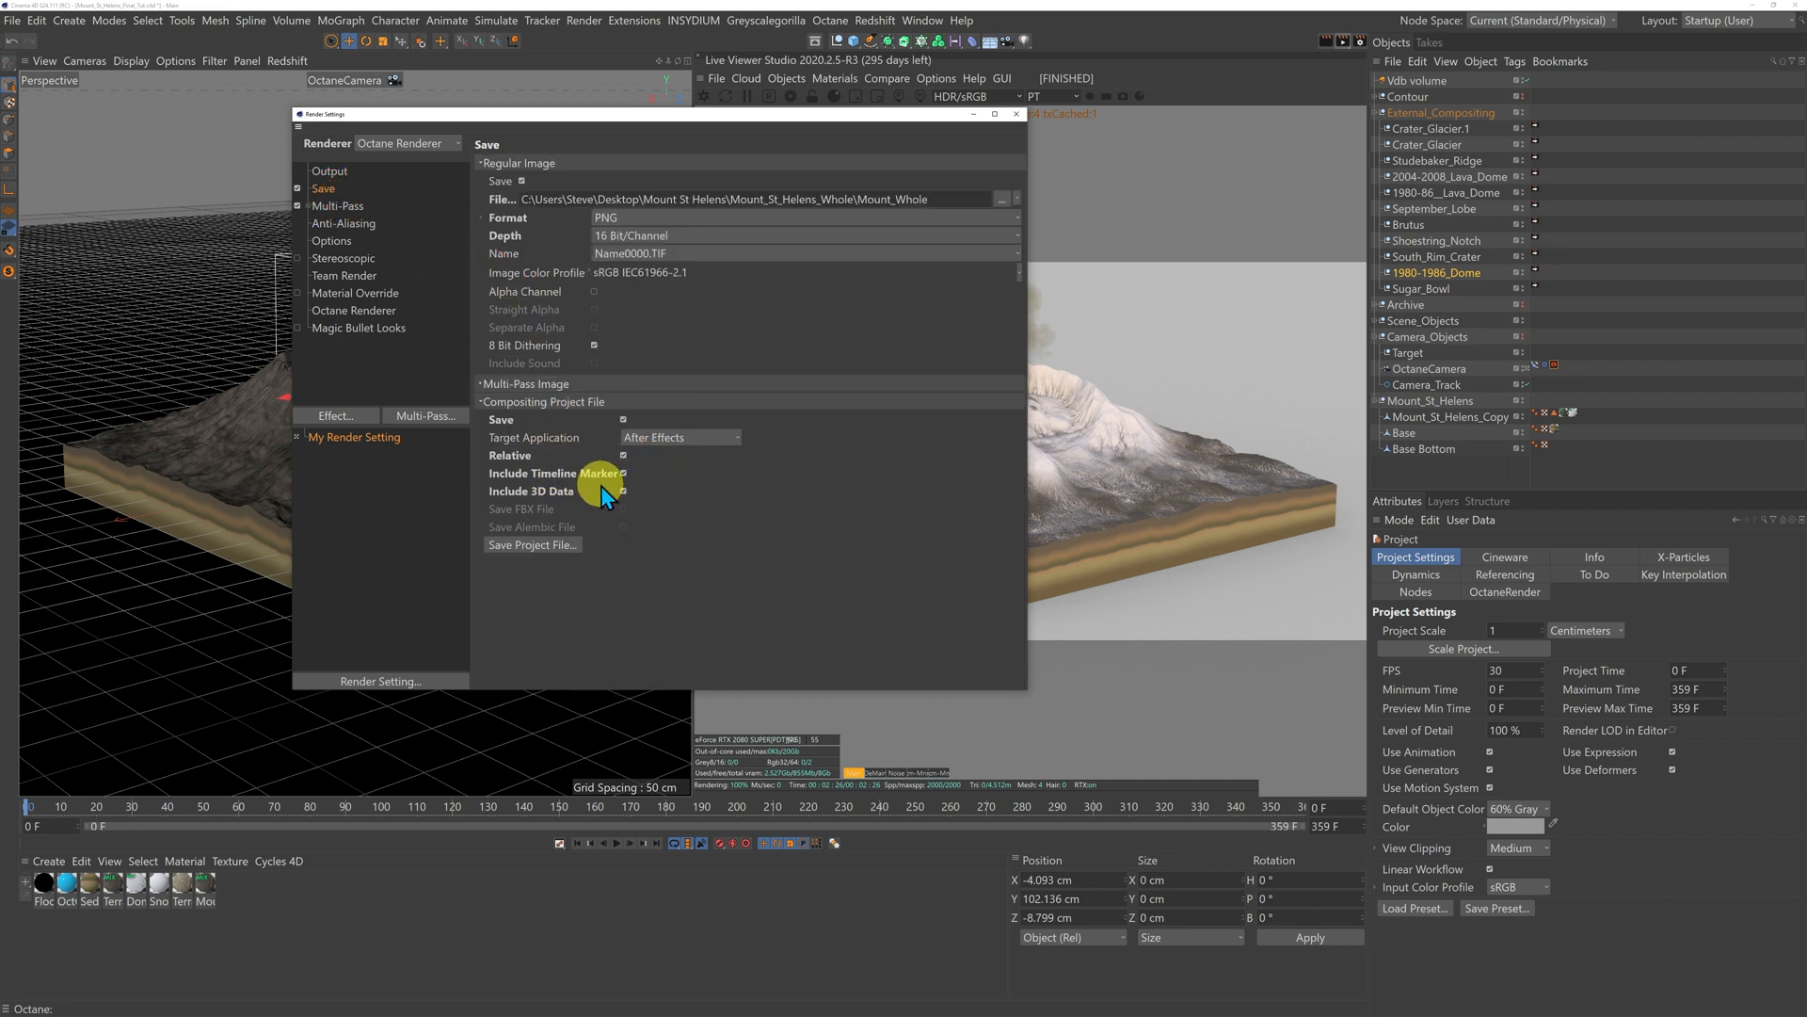
{"action": "left_click", "coordinate": [623, 420]}
{"action": "left_click", "coordinate": [365, 312]}
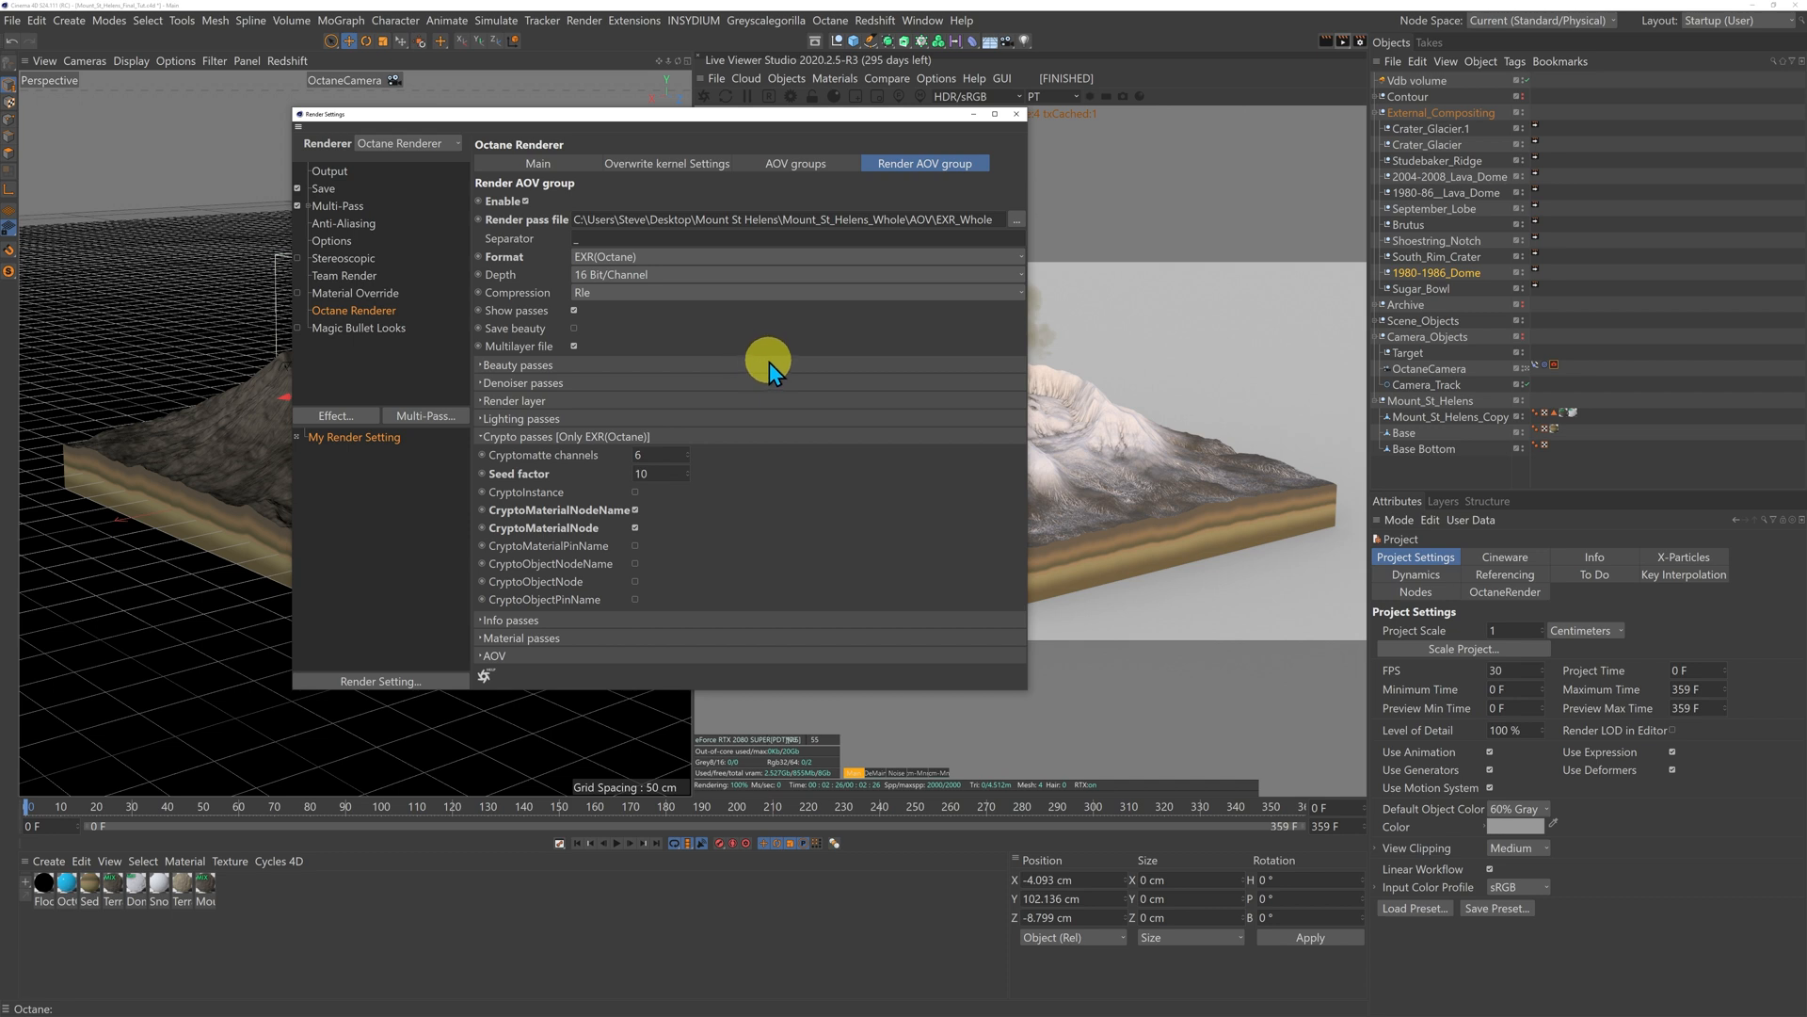
{"action": "left_click", "coordinate": [1017, 114]}
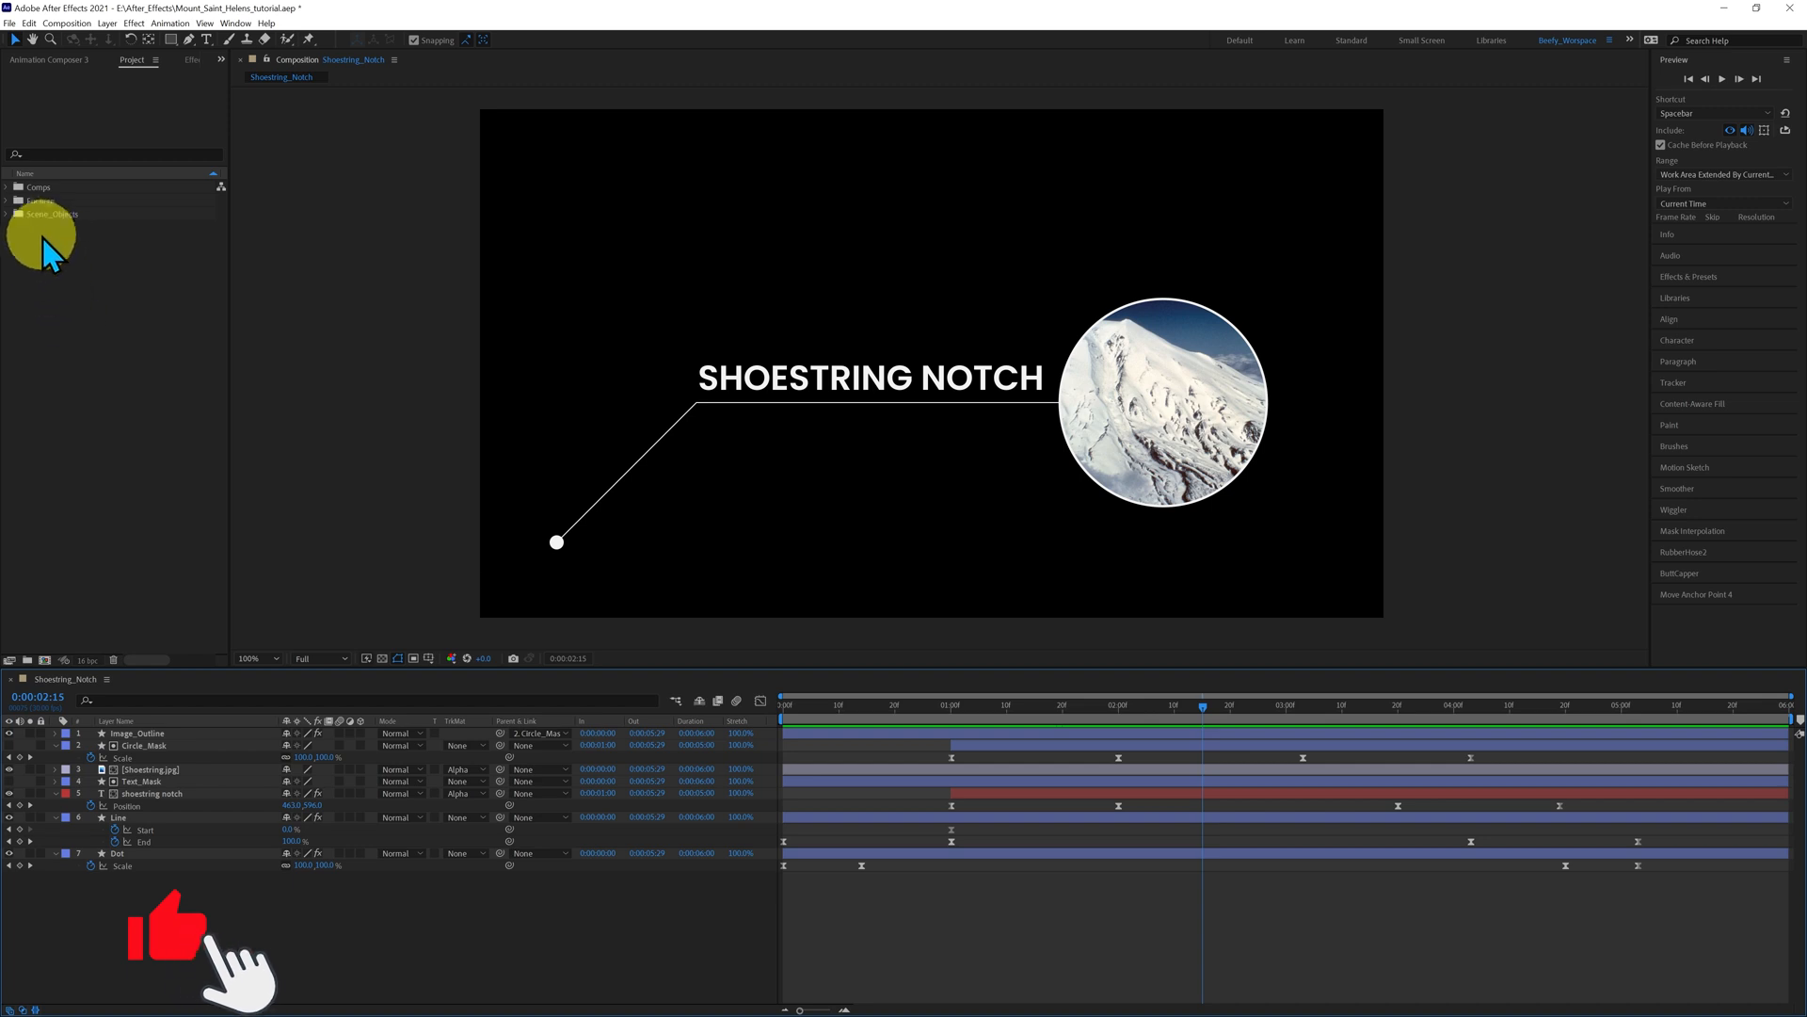
- In After Effects, expand the Comps folder and review the call-outs and images inside the Scene_Objects folder
{"action": "left_click", "coordinate": [8, 186]}
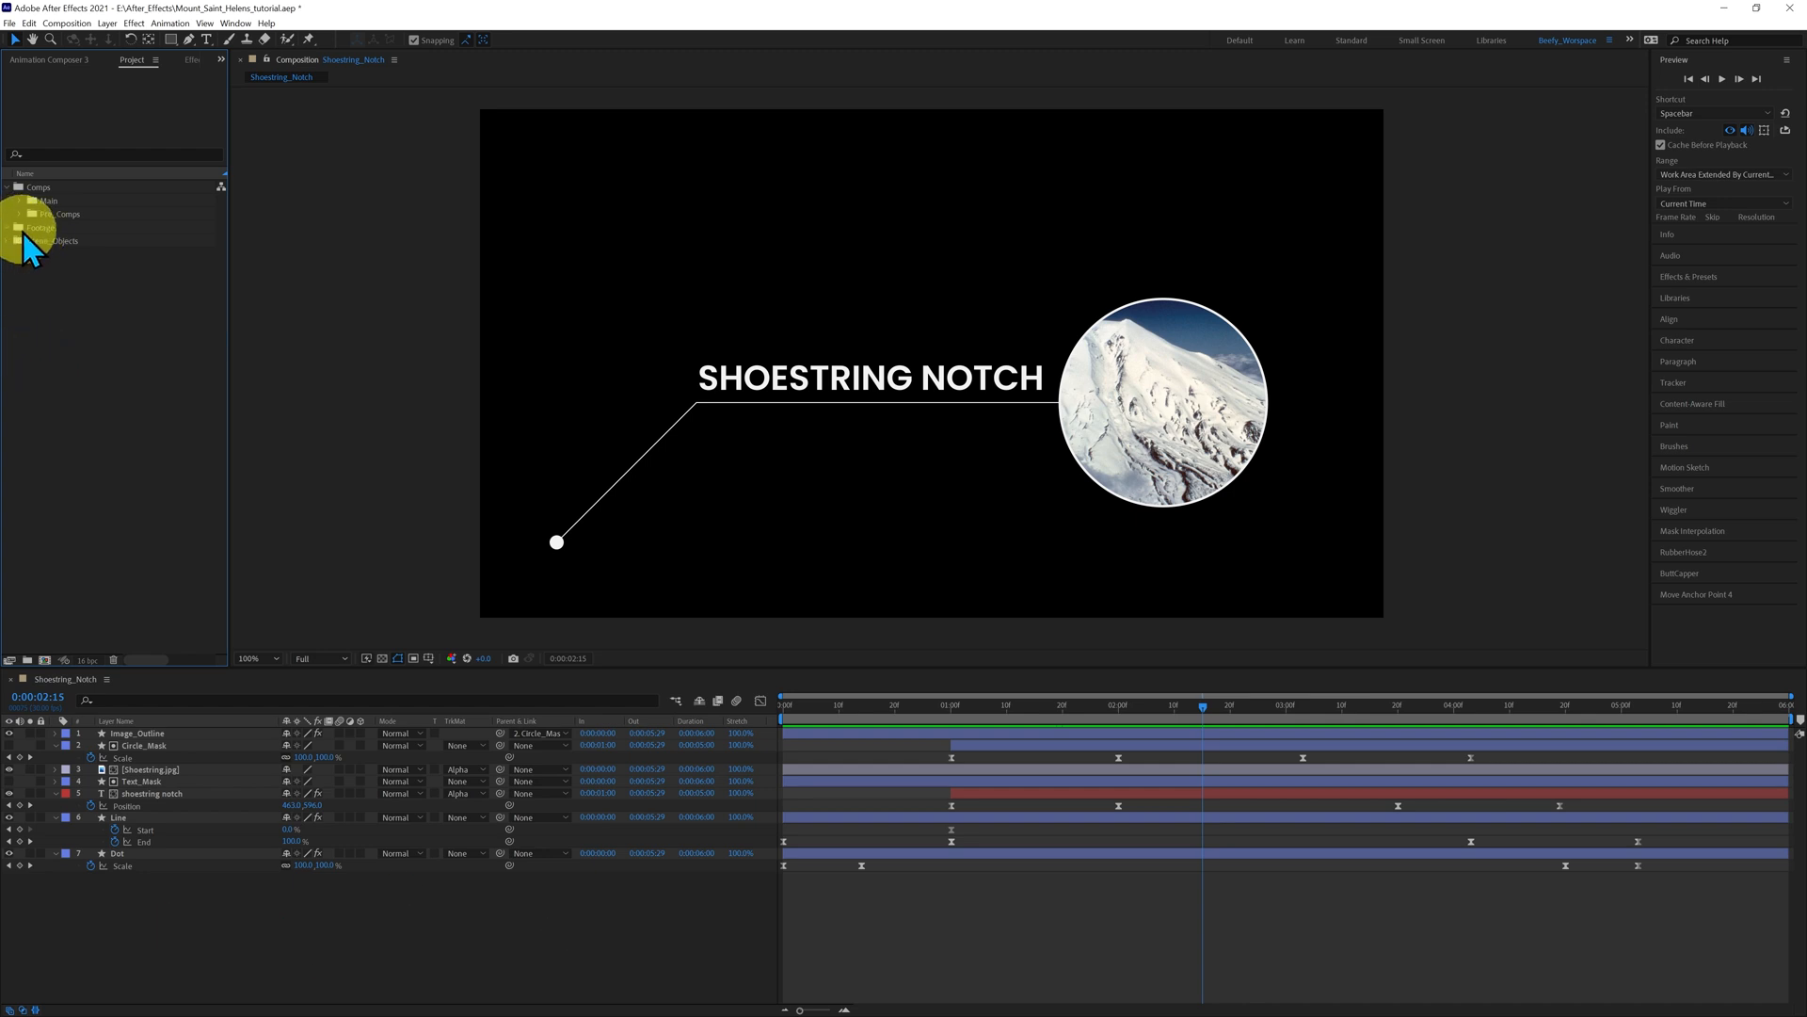
{"action": "left_click", "coordinate": [7, 241]}
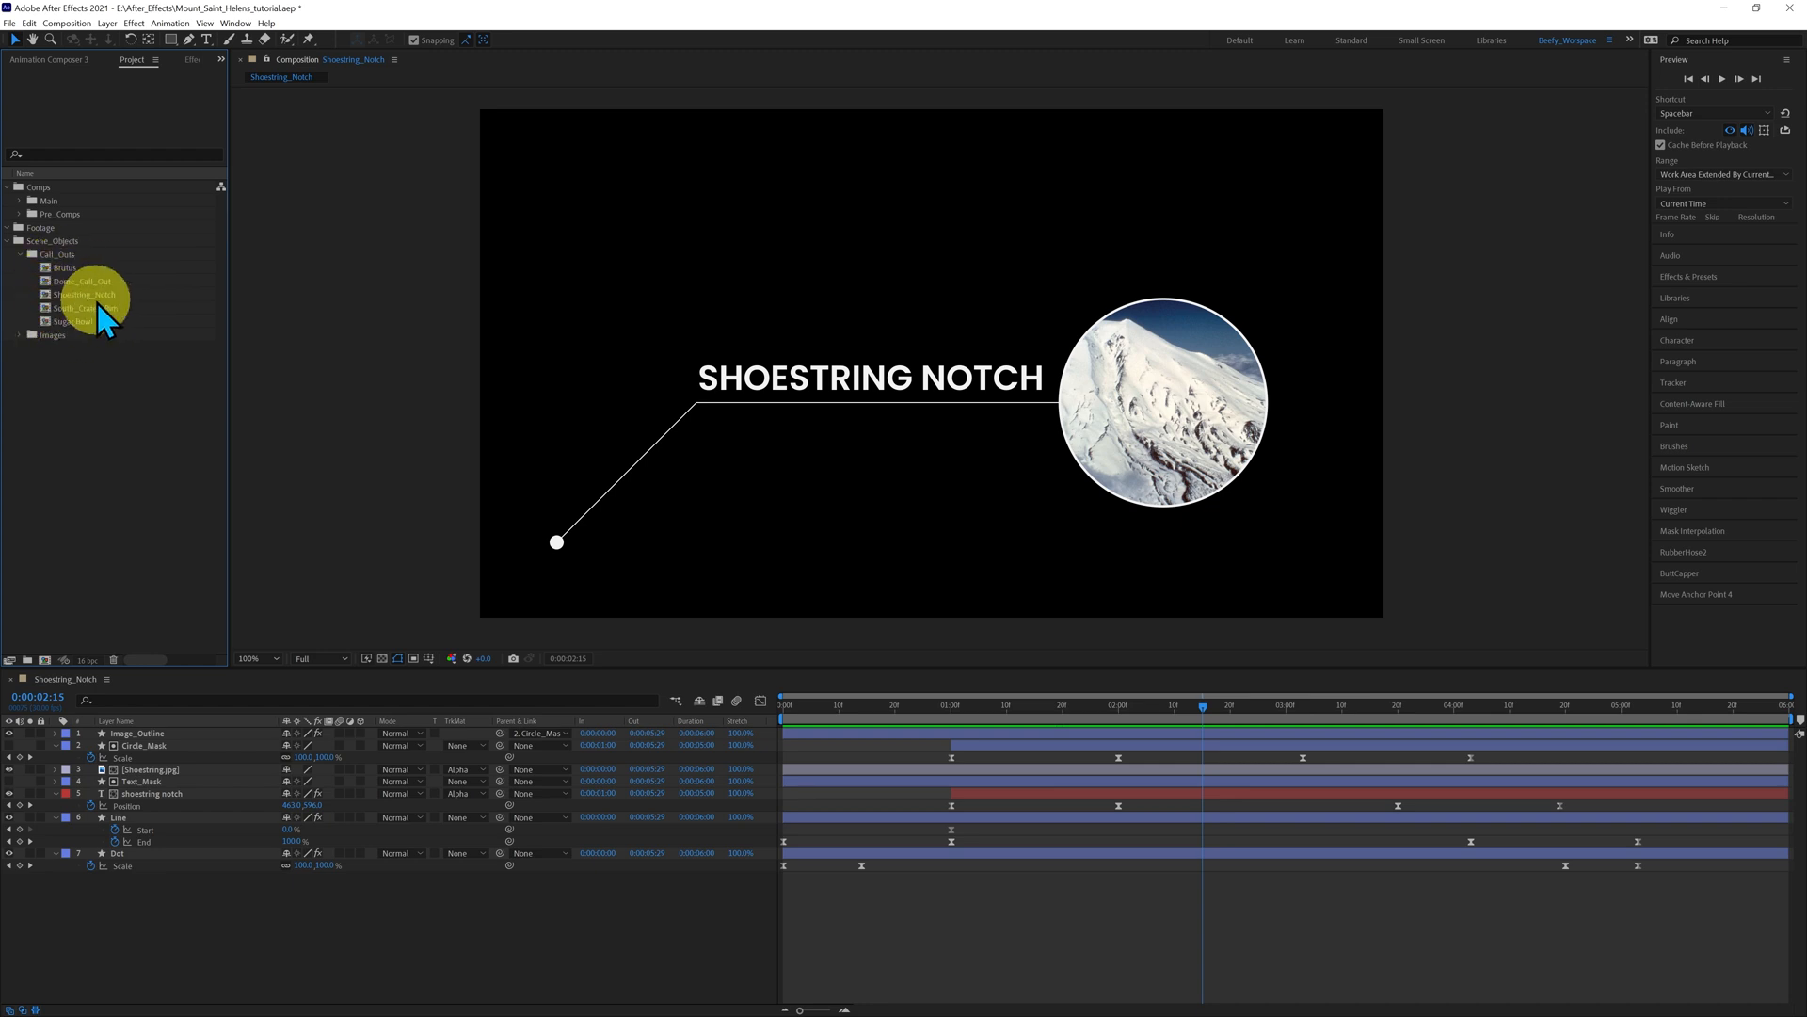
{"action": "left_click", "coordinate": [20, 336]}
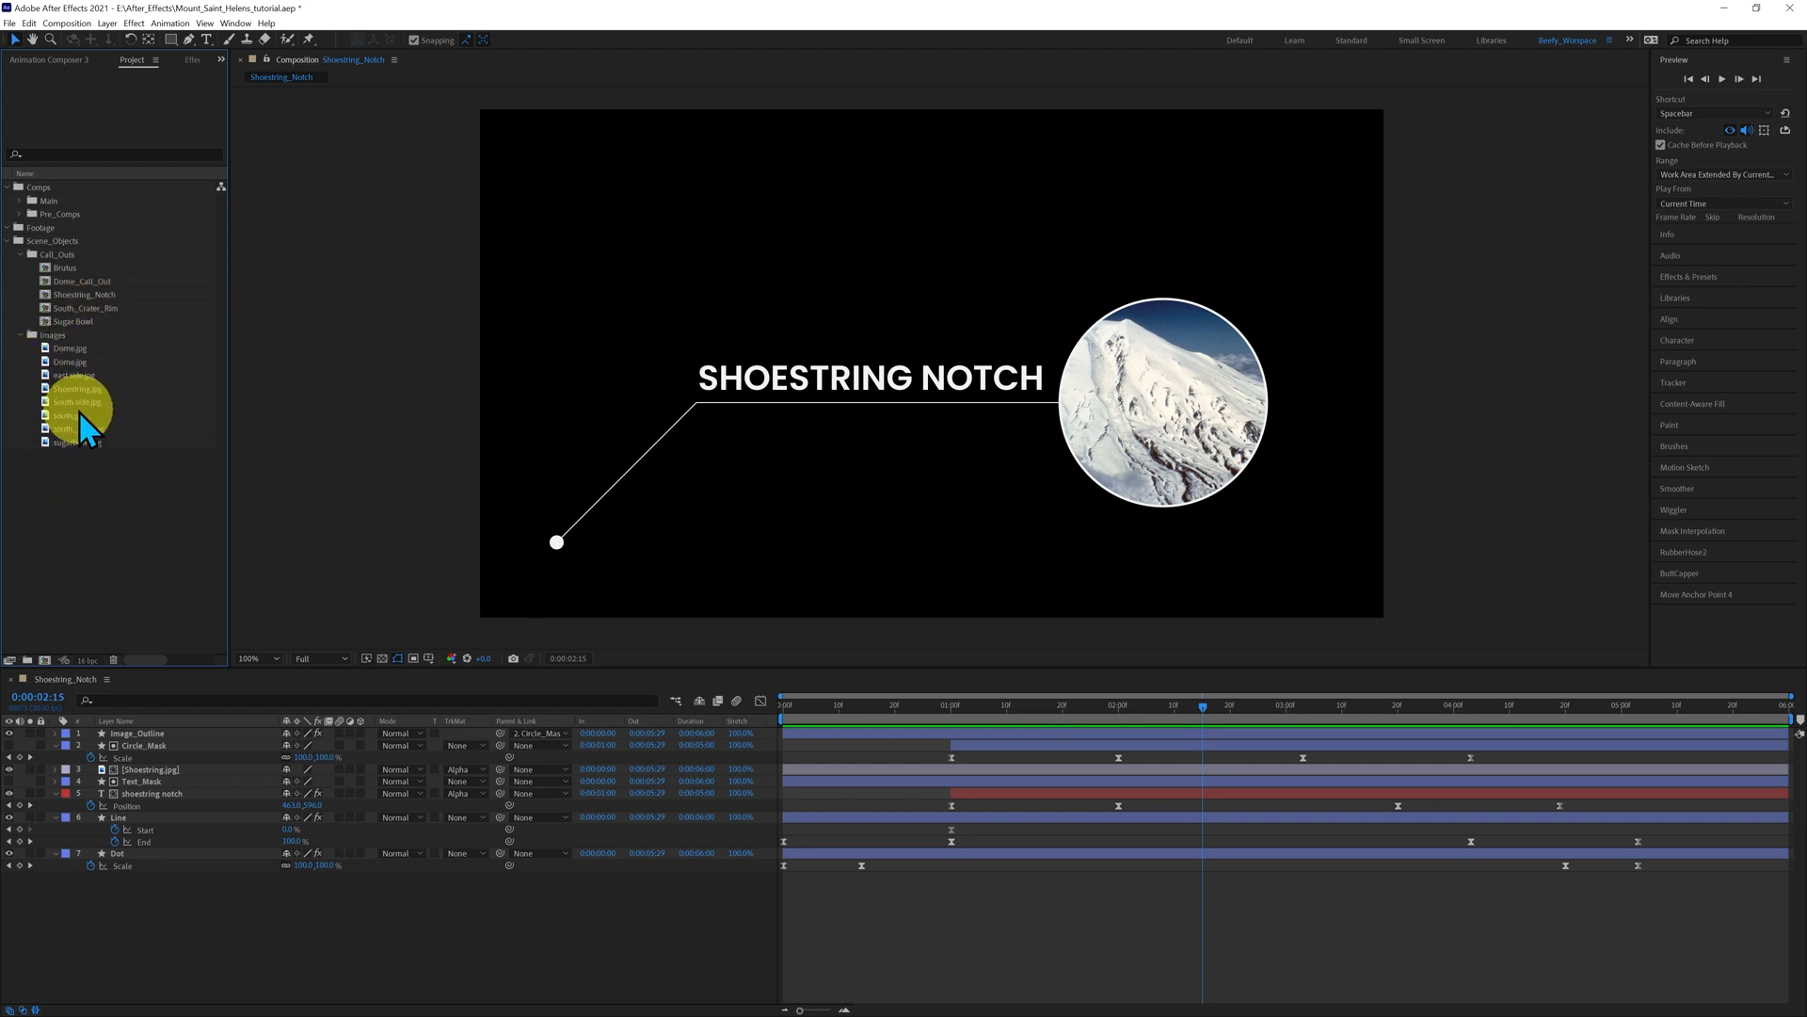
{"action": "left_click", "coordinate": [20, 337]}
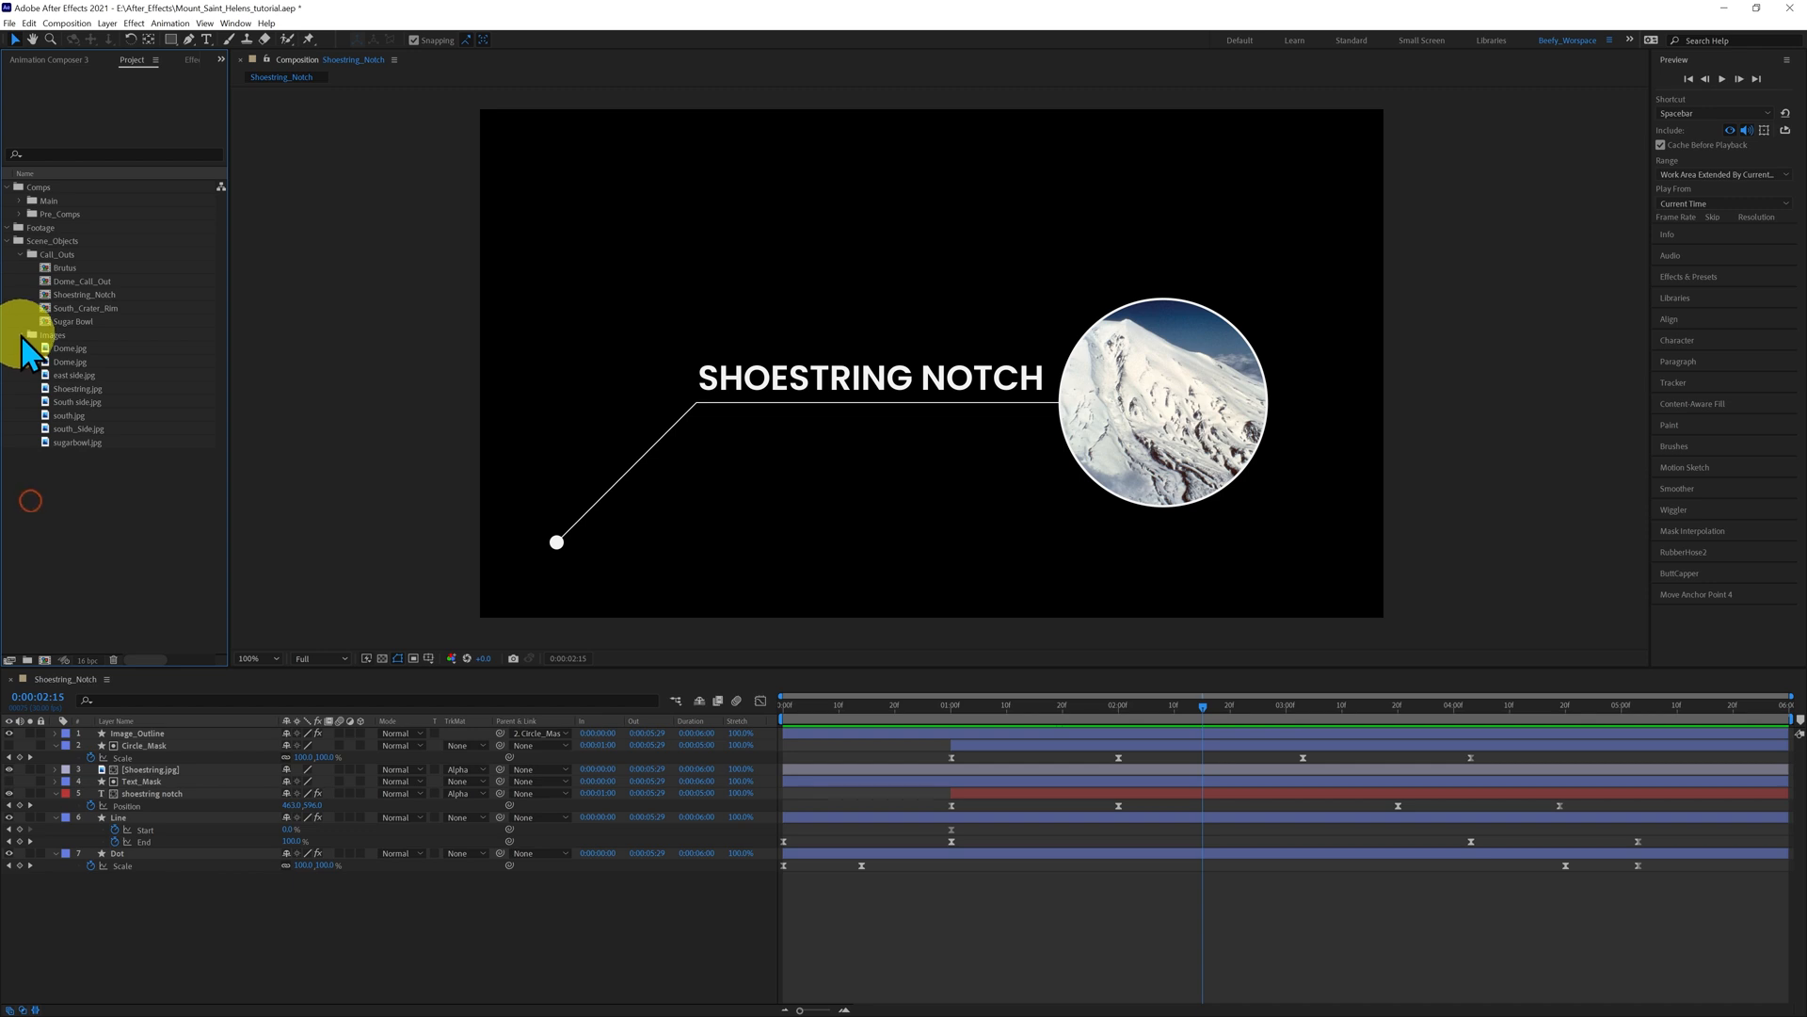
{"action": "left_click", "coordinate": [8, 241]}
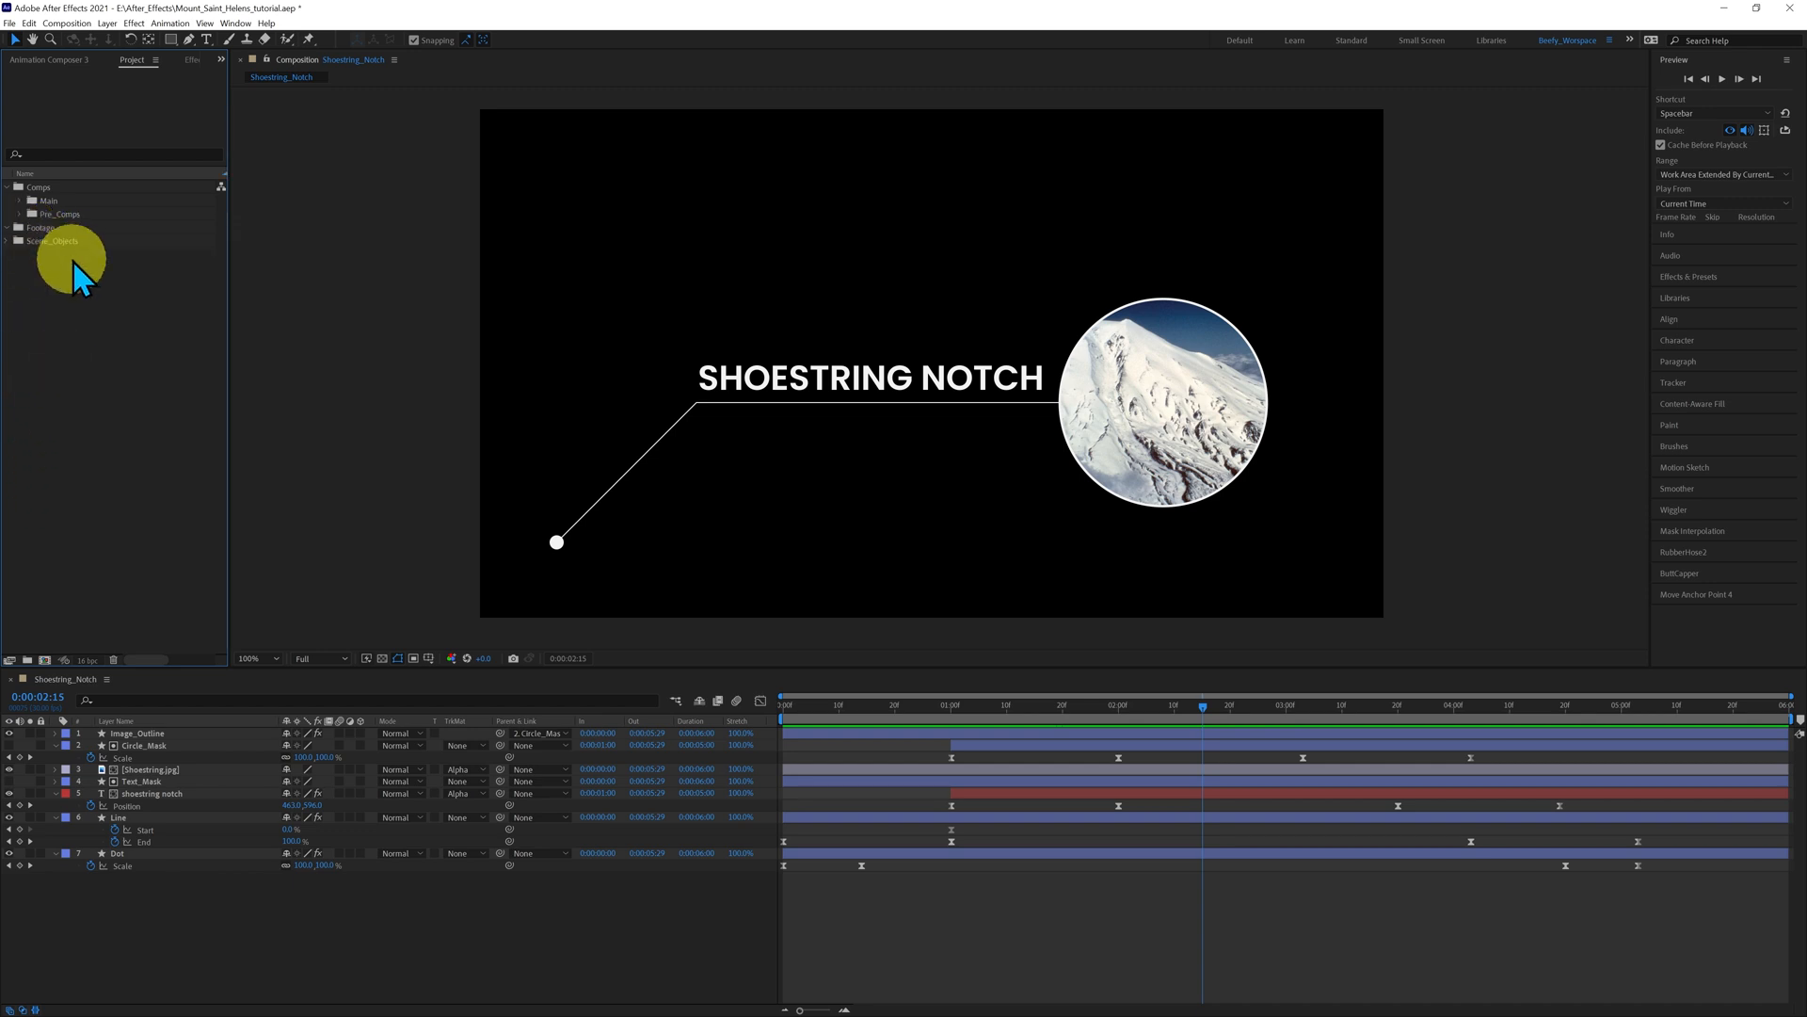
- Open the project's color settings and set the working space to None
{"action": "left_click", "coordinate": [63, 663]}
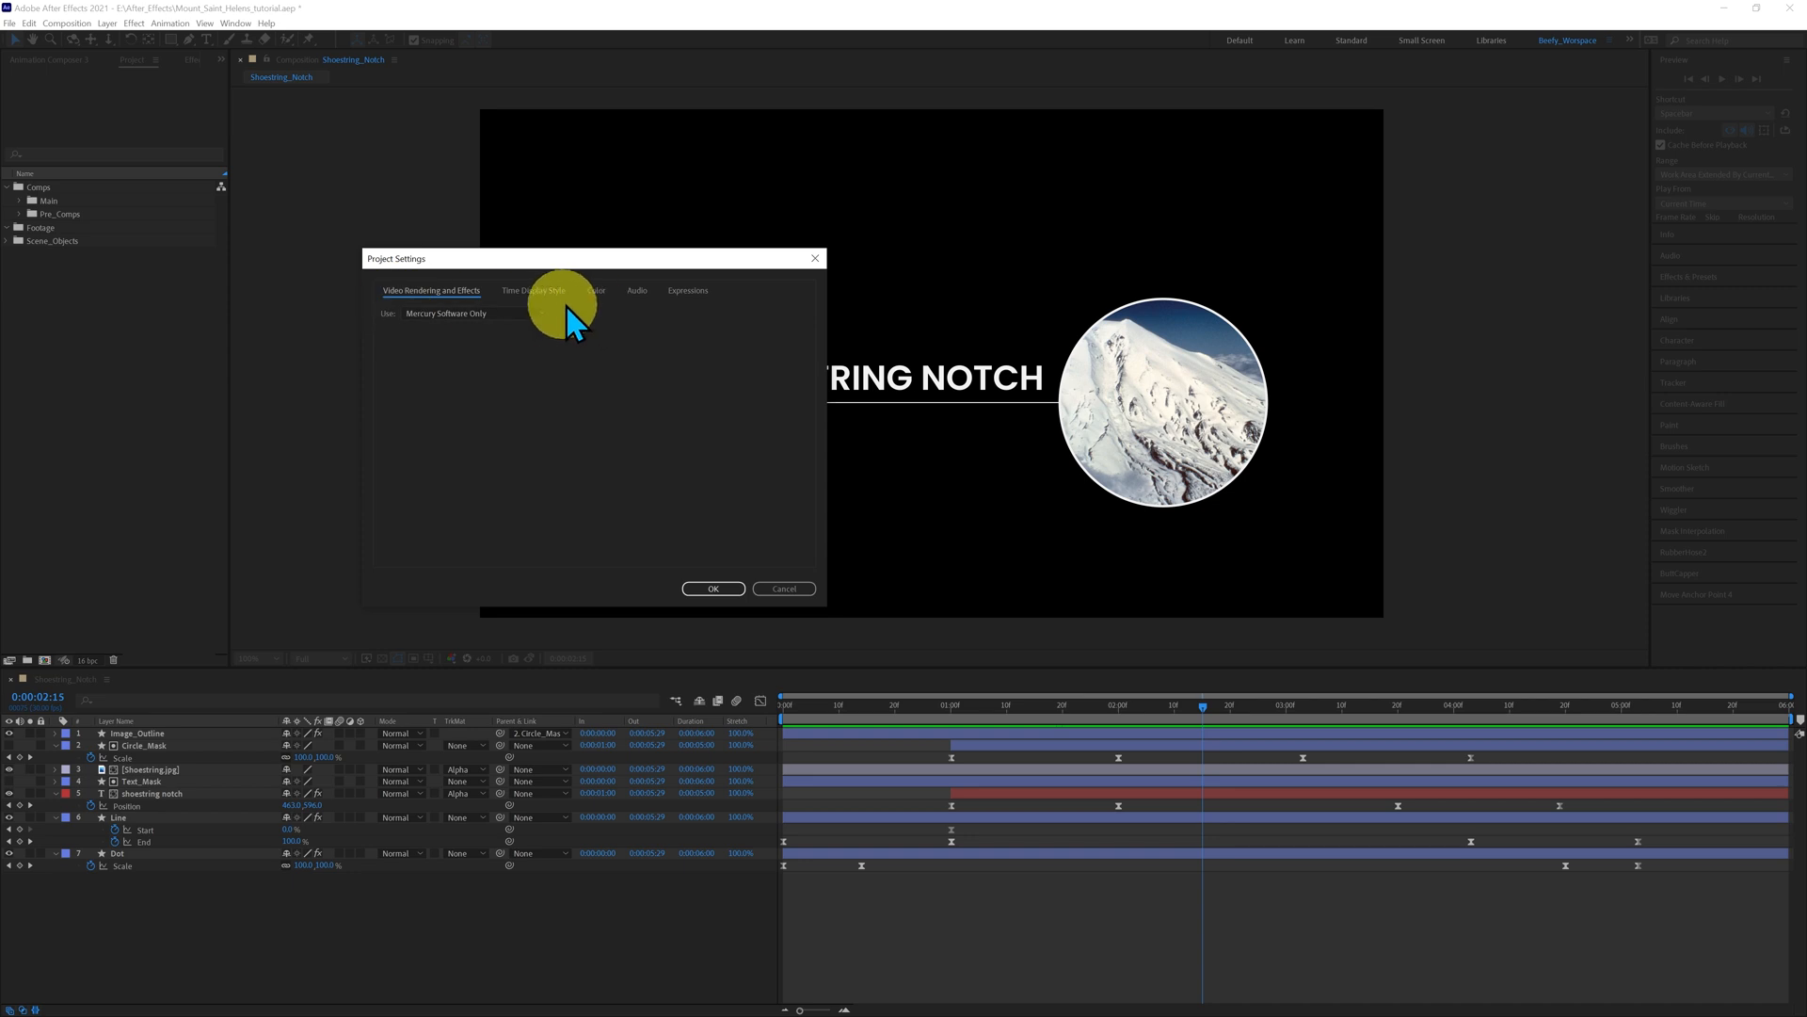
{"action": "left_click", "coordinate": [596, 291]}
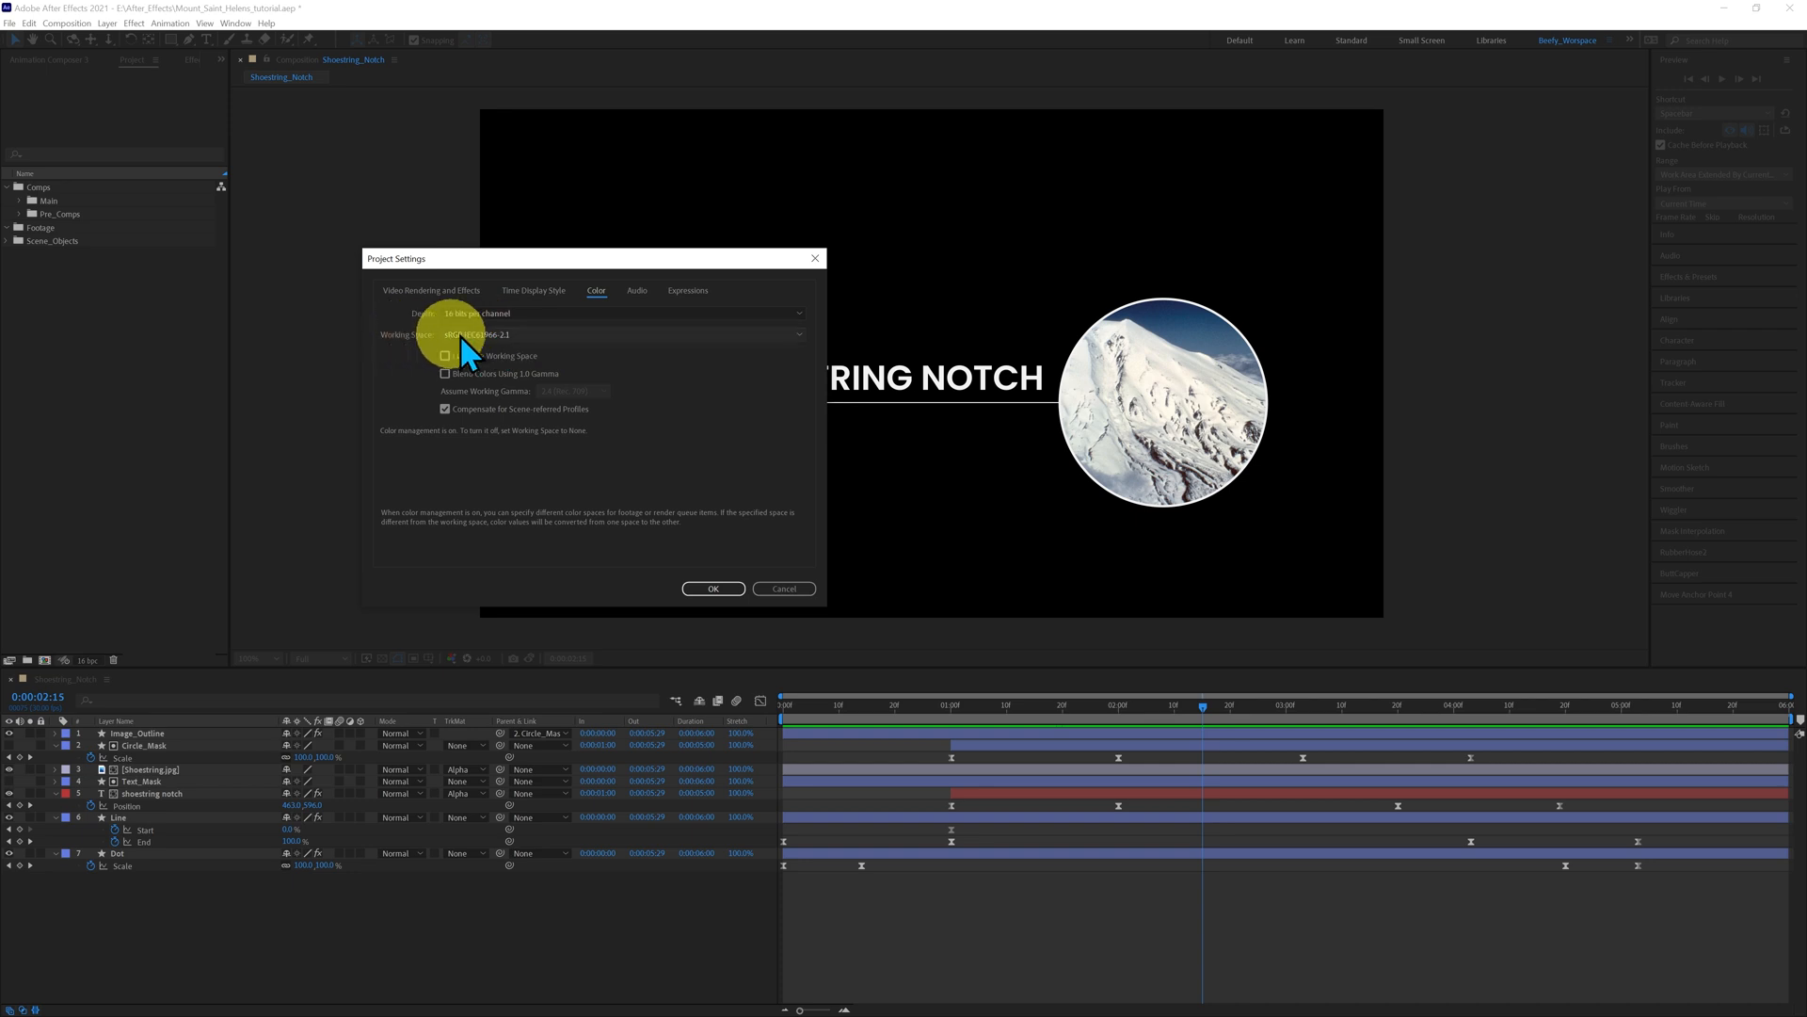
{"action": "left_click", "coordinate": [795, 336]}
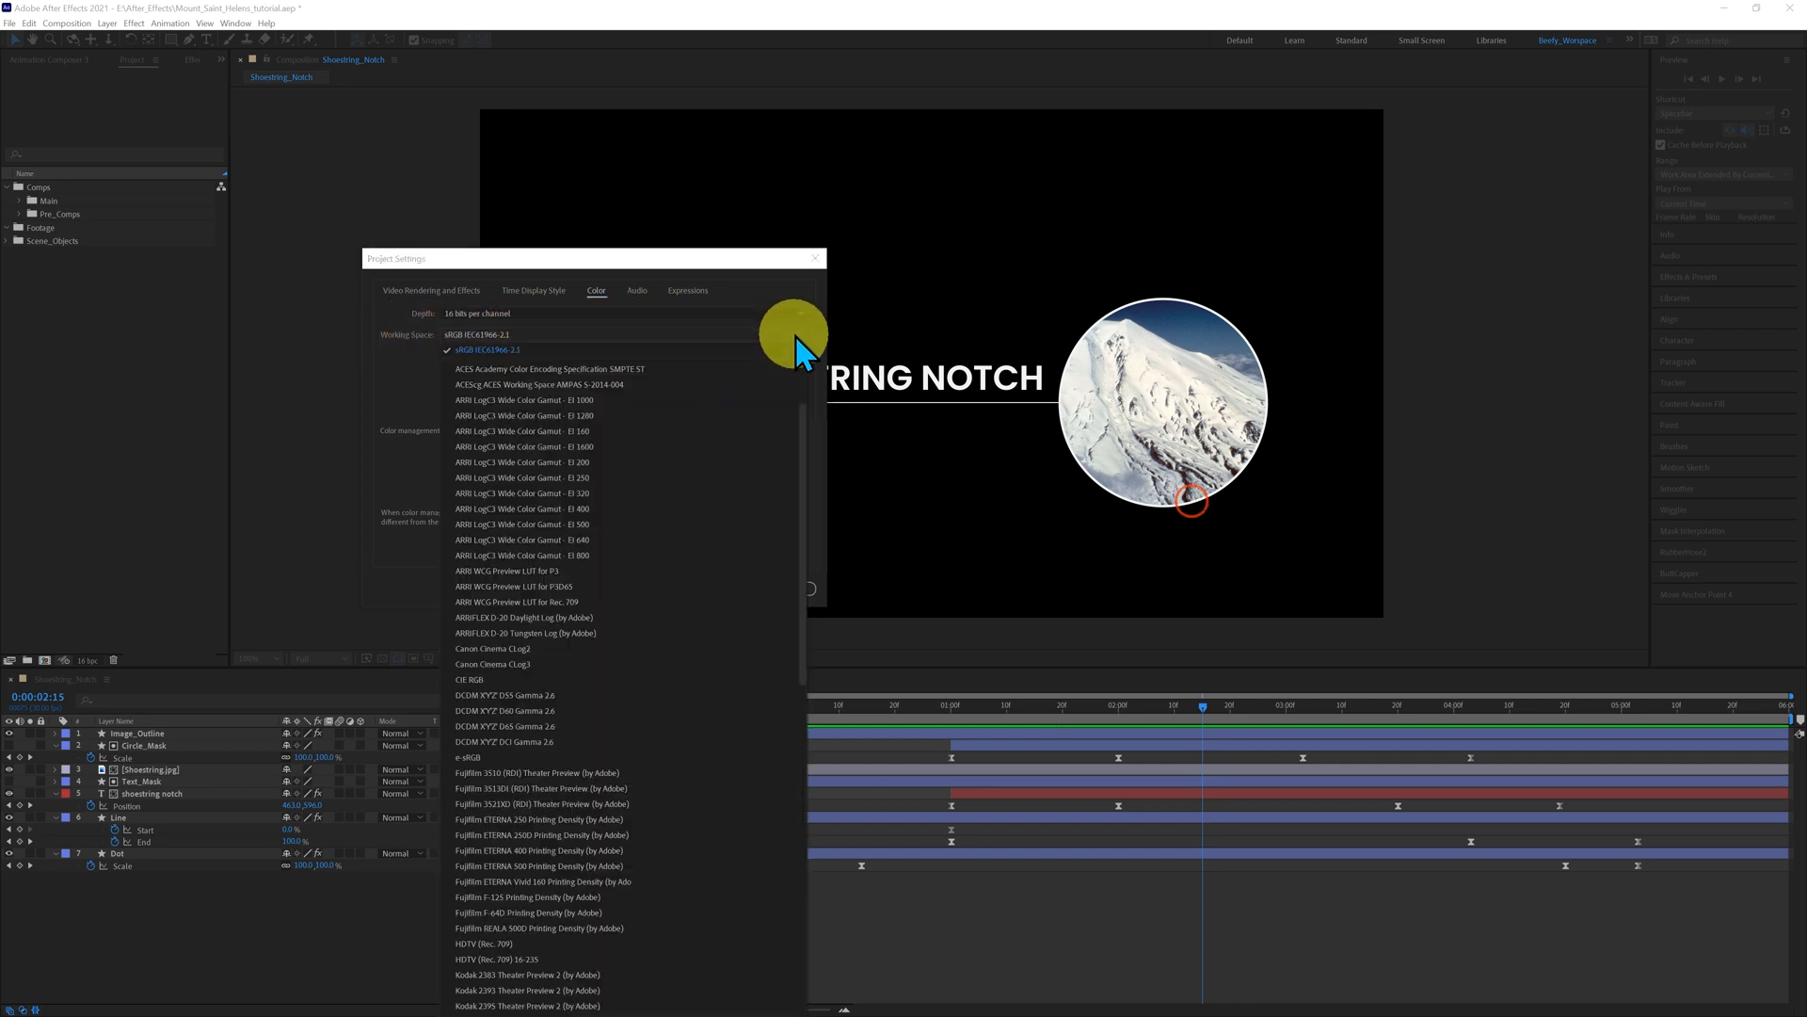
{"action": "left_click_drag", "start_coordinate": [804, 427], "coordinate": [804, 346]}
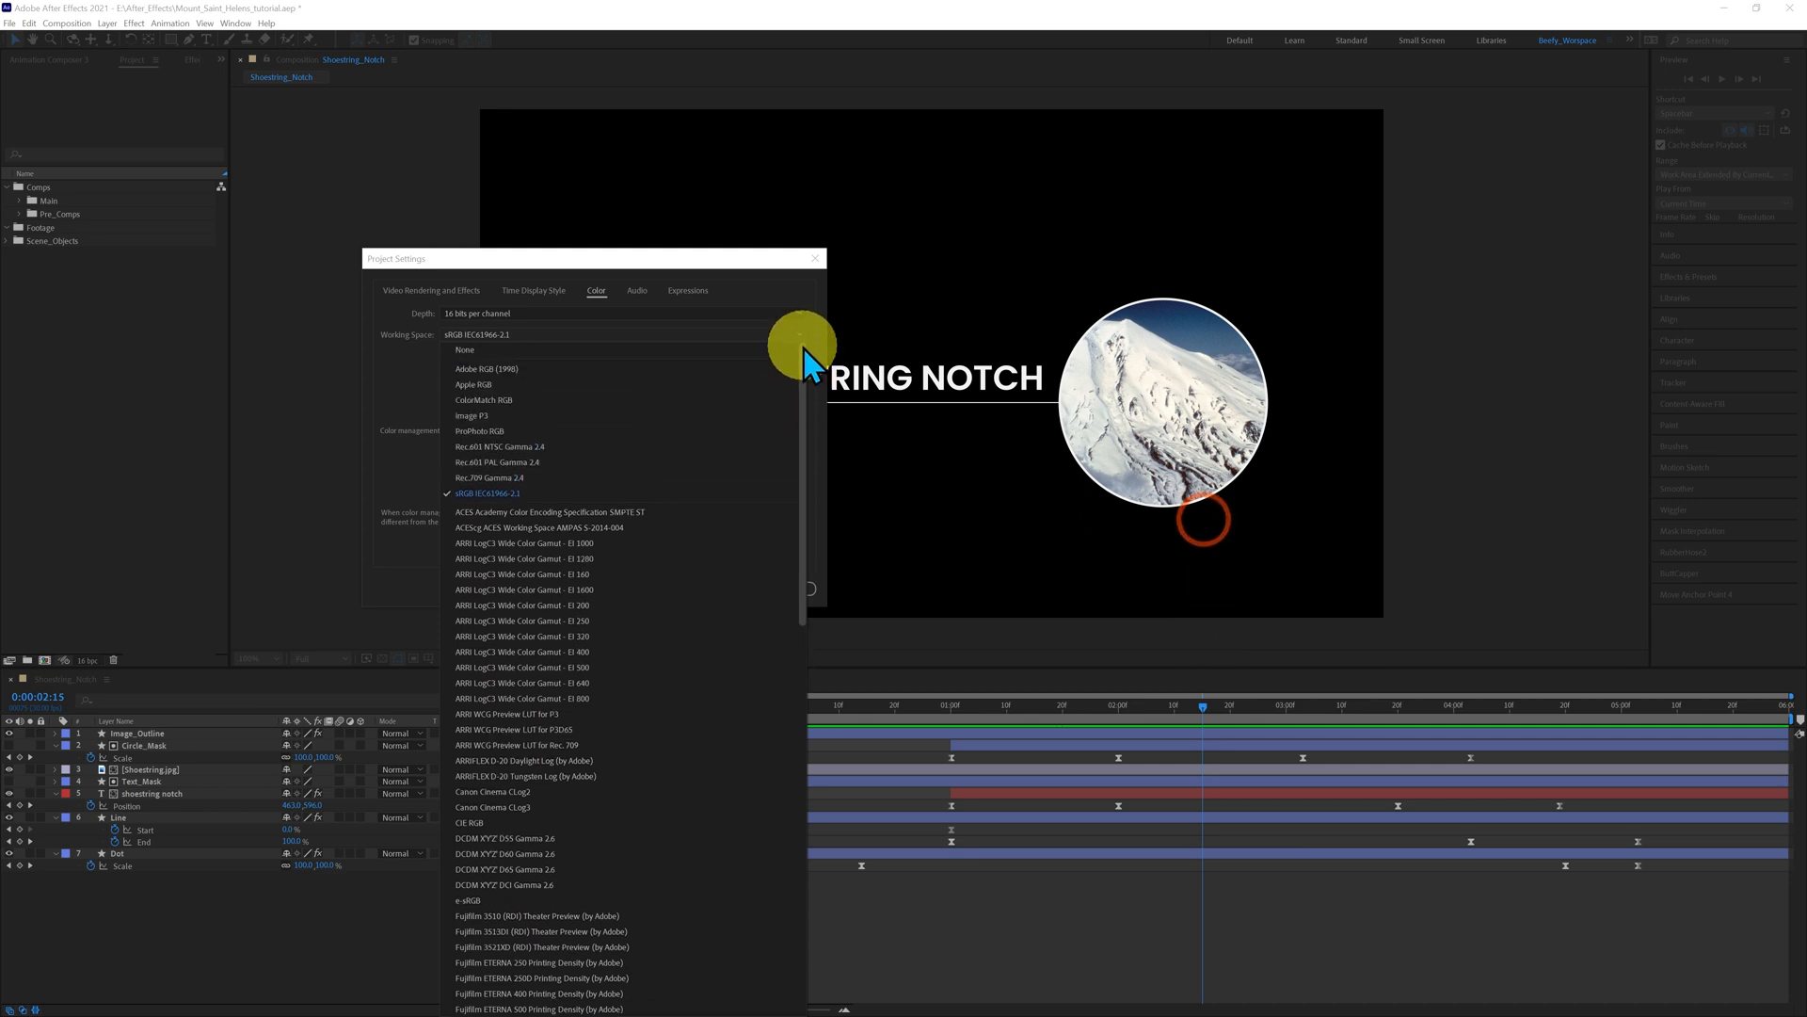
{"action": "left_click", "coordinate": [467, 353]}
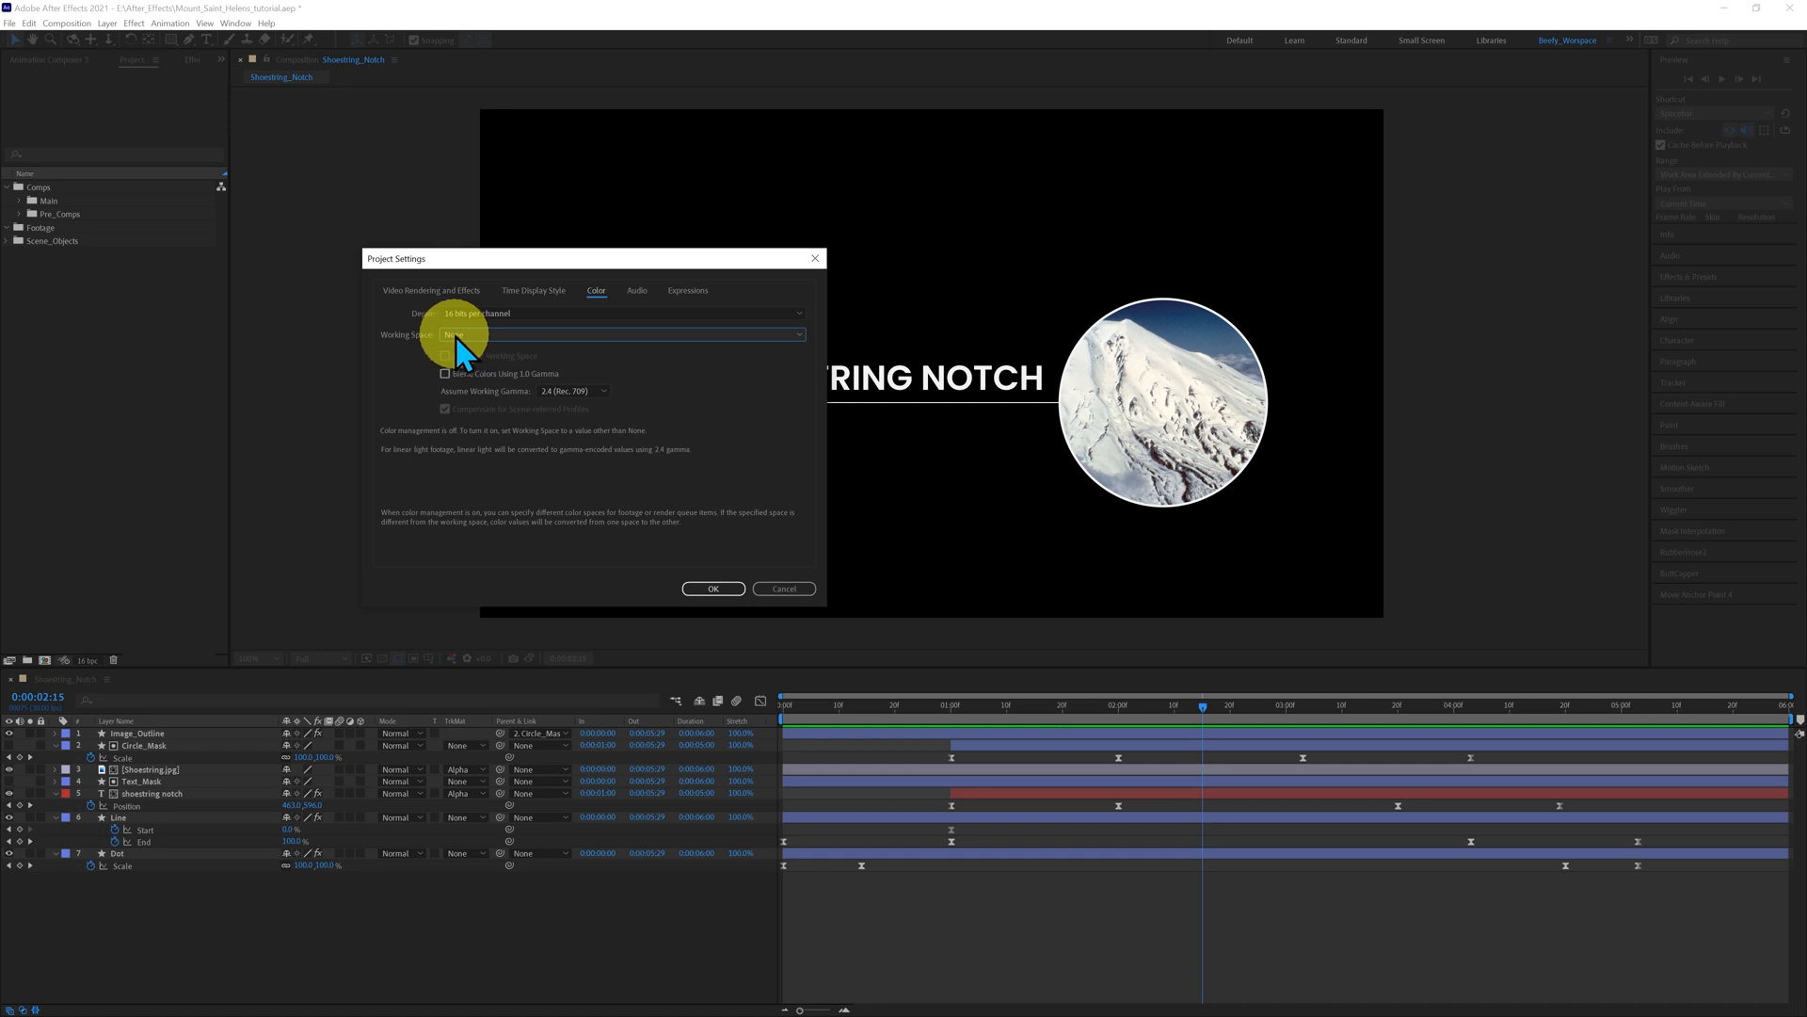
- Look through the available working spaces and the assumed working gamma options
{"action": "left_click", "coordinate": [799, 336]}
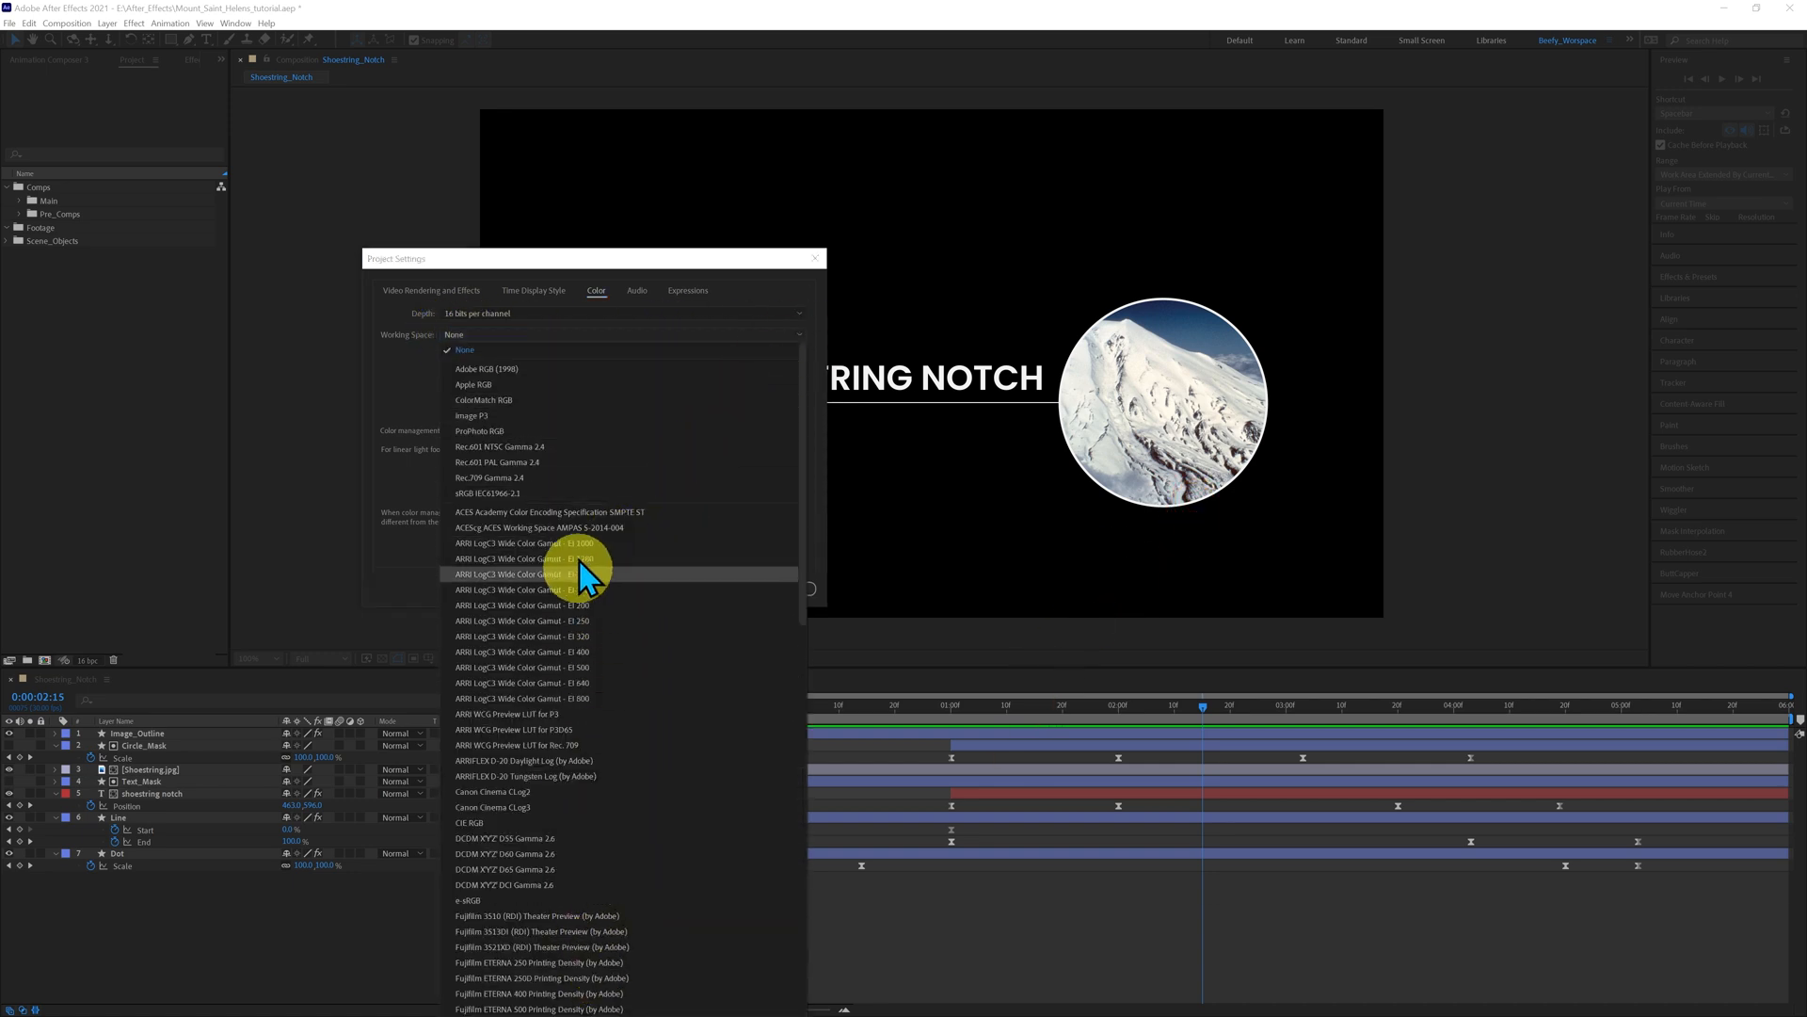
{"action": "left_click", "coordinate": [473, 335]}
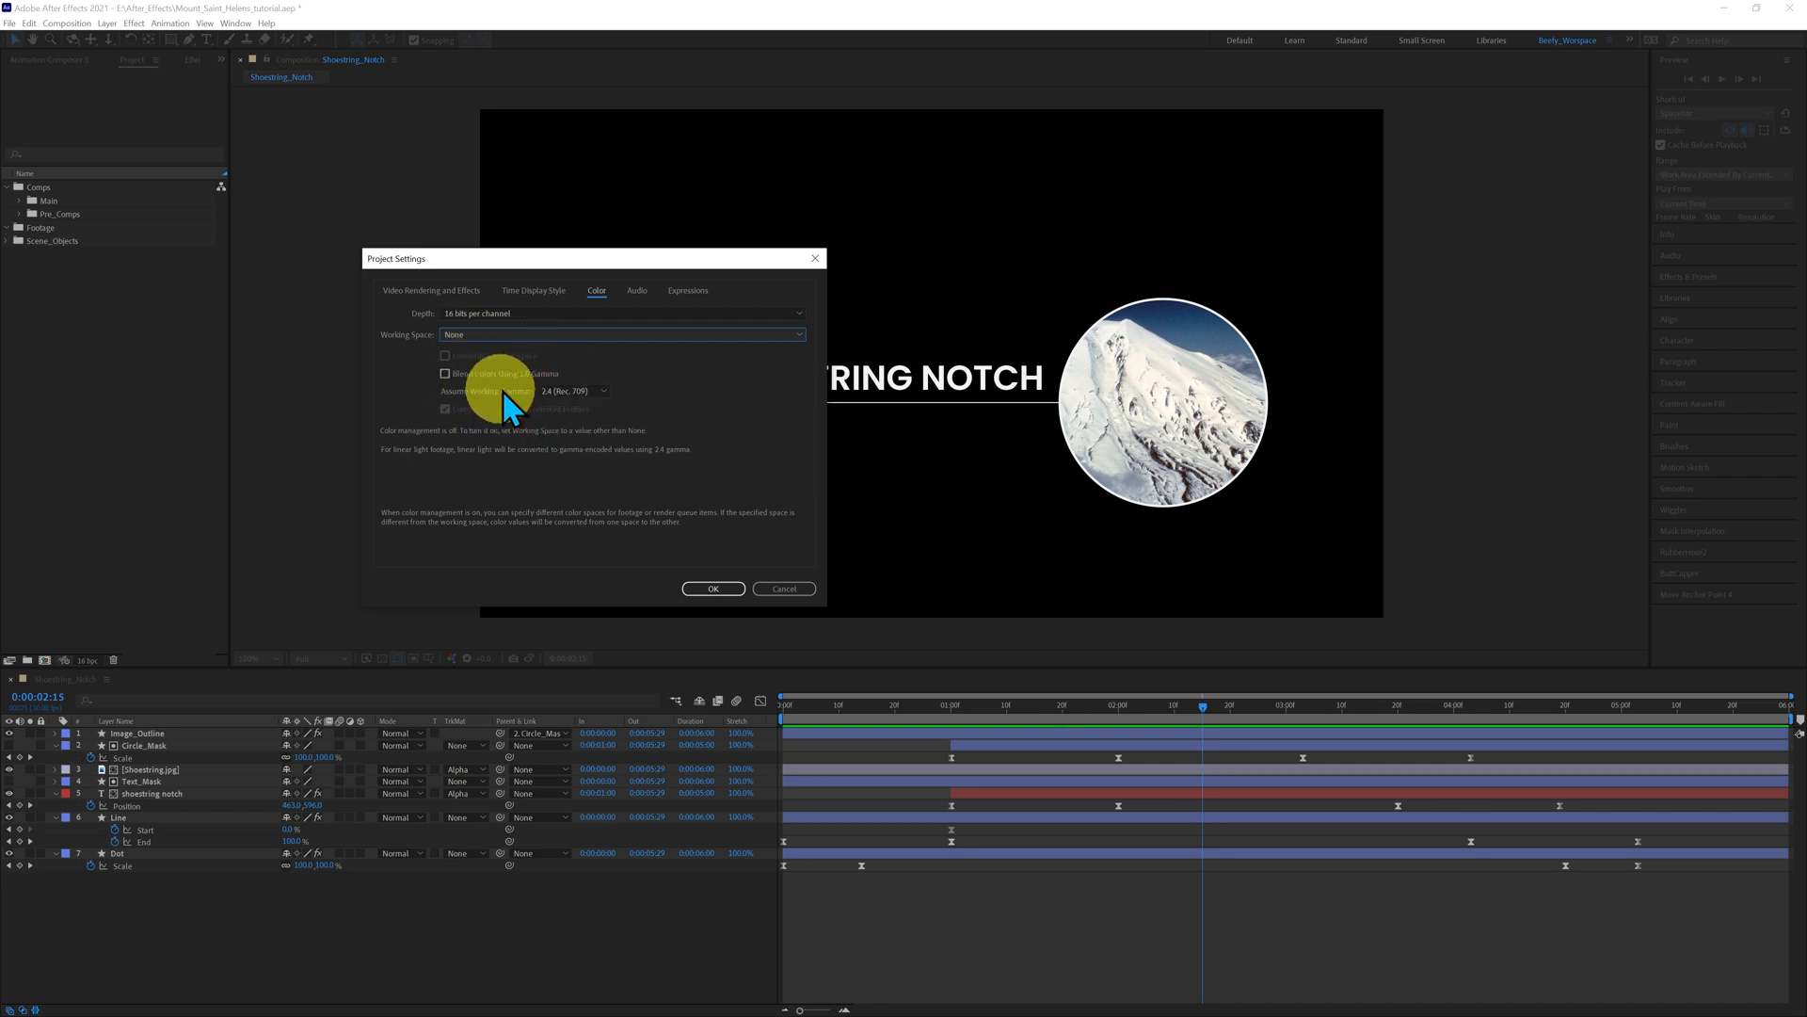
{"action": "left_click", "coordinate": [604, 392]}
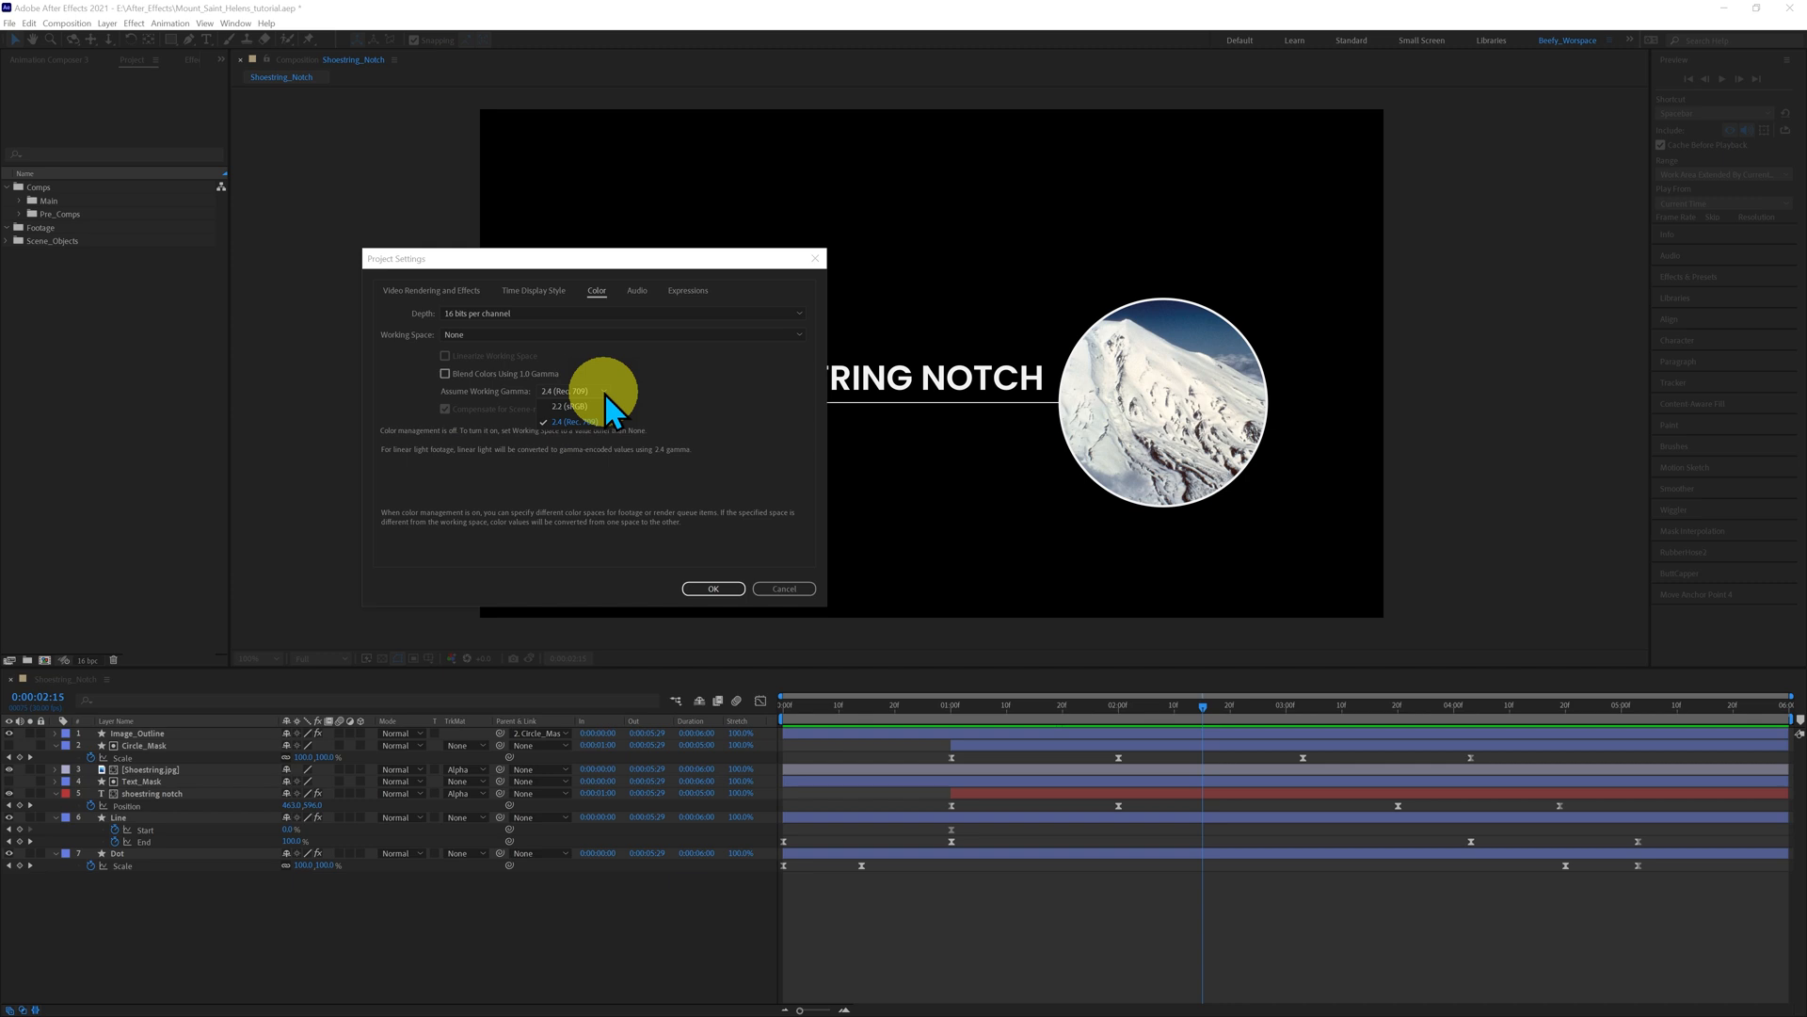
{"action": "left_click", "coordinate": [605, 393]}
- Set the color working space to sRGB IEC61966-2.1 and apply the project settings
{"action": "left_click", "coordinate": [798, 335]}
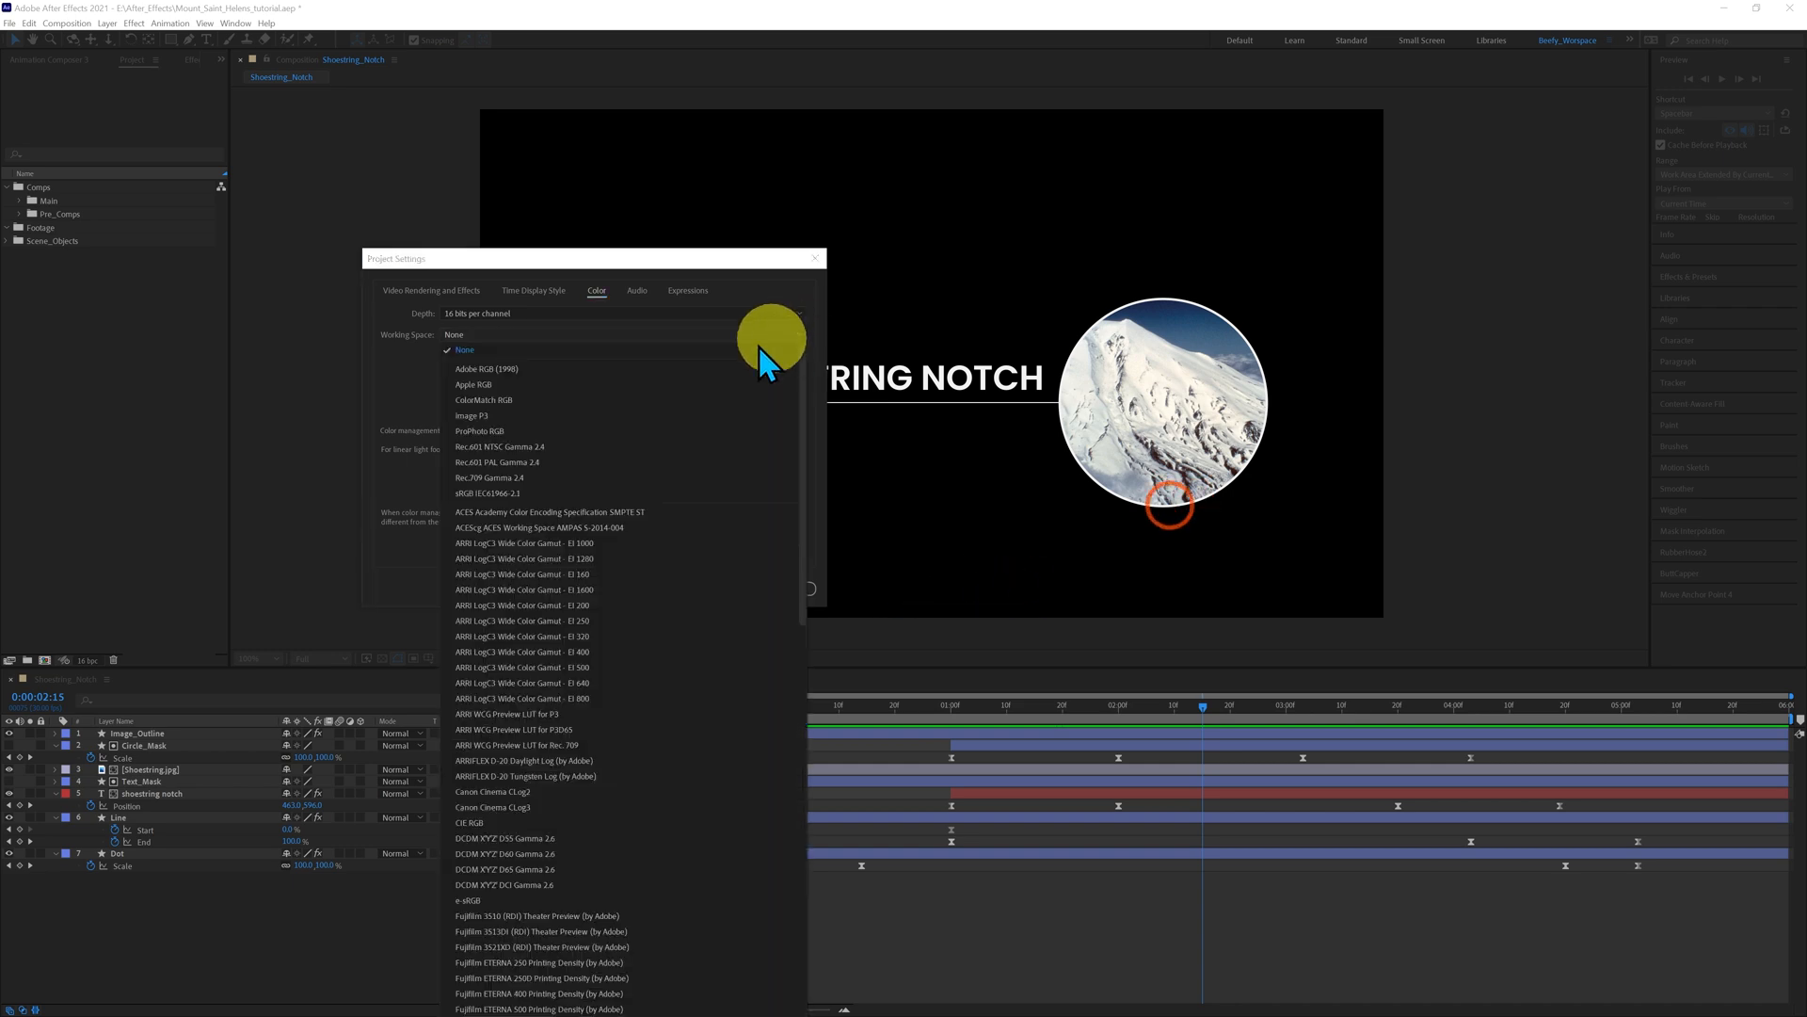
{"action": "left_click", "coordinate": [580, 493]}
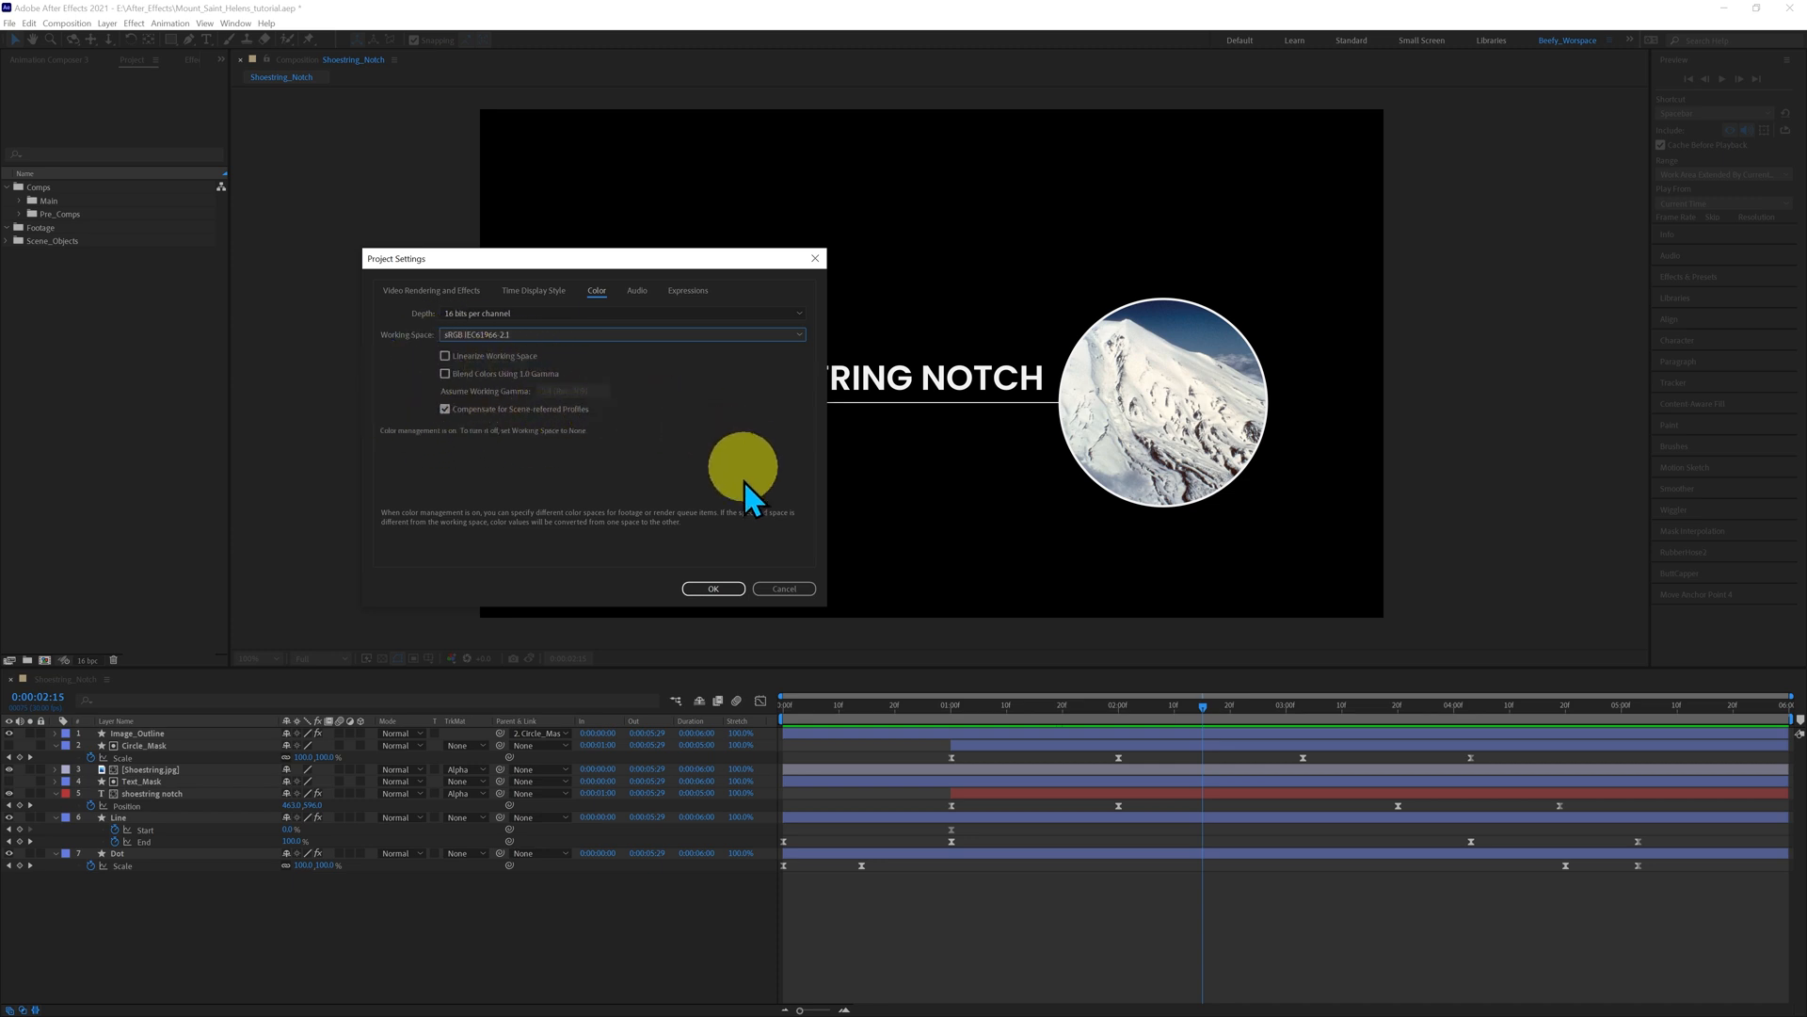
{"action": "left_click", "coordinate": [713, 588]}
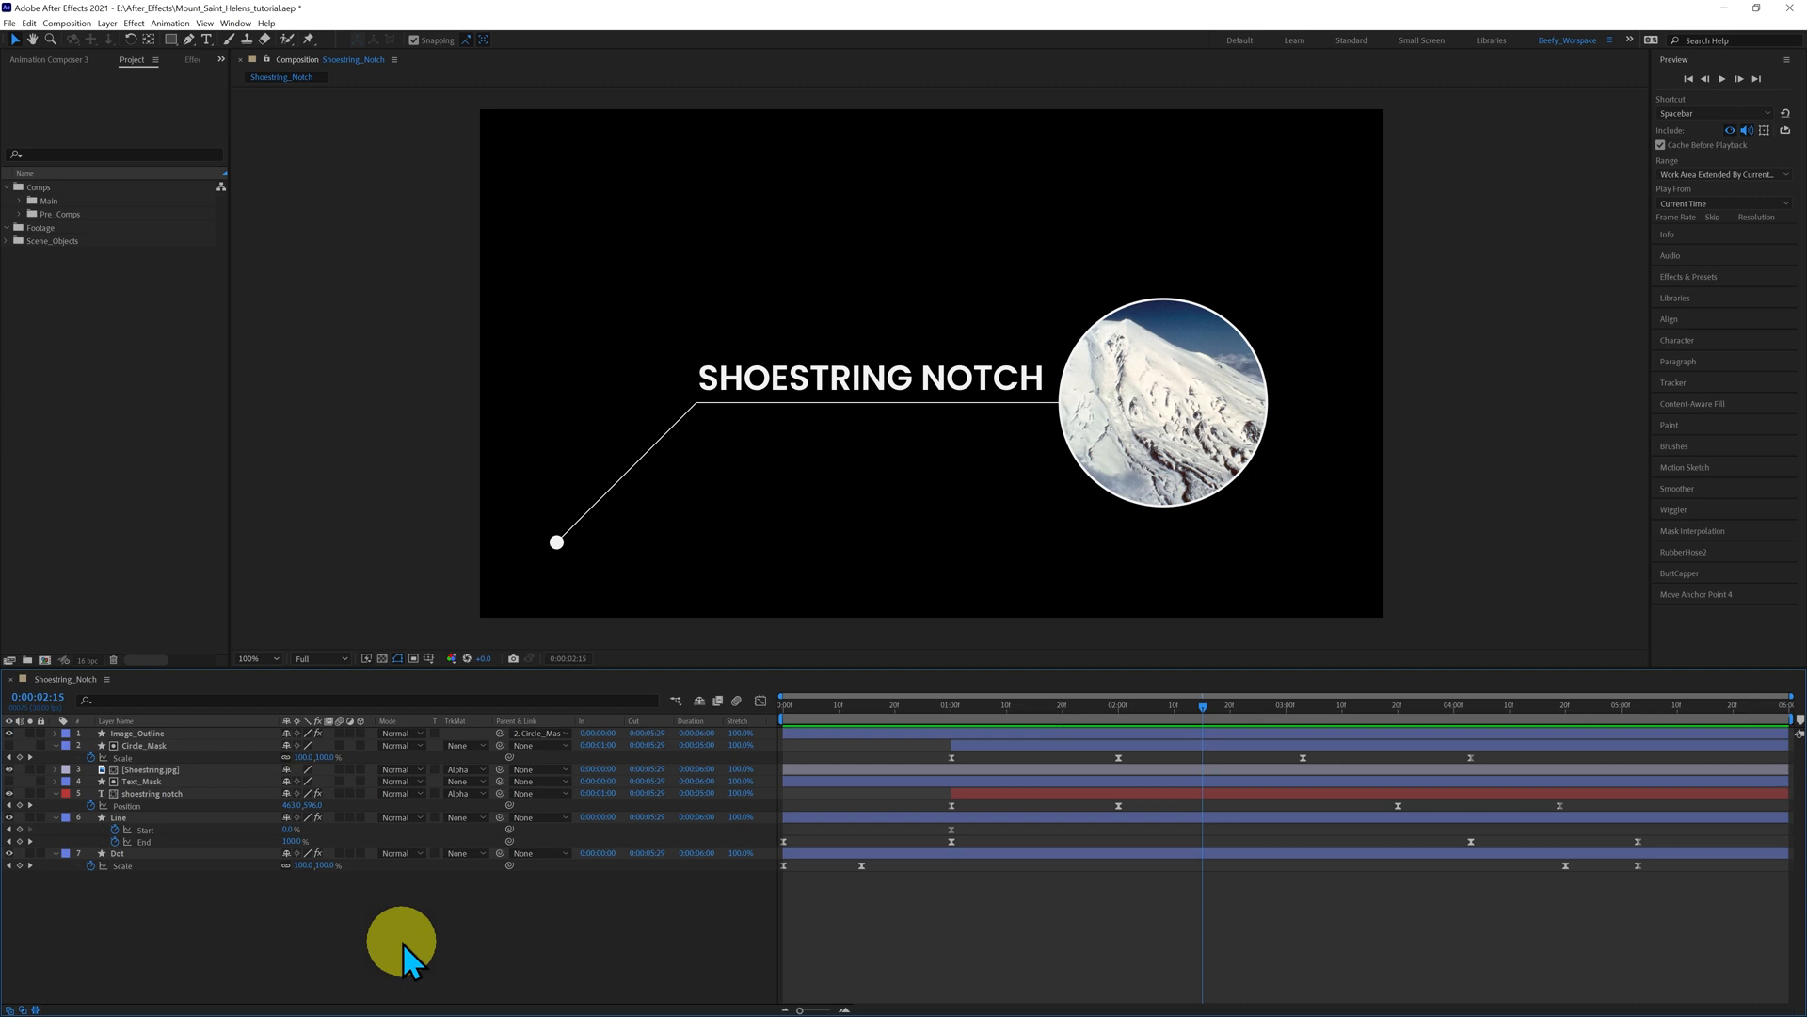
- Inspect the dot, title, circular image and mask layers that make up the Shoestring_Notch call-out
{"action": "left_click", "coordinate": [557, 543]}
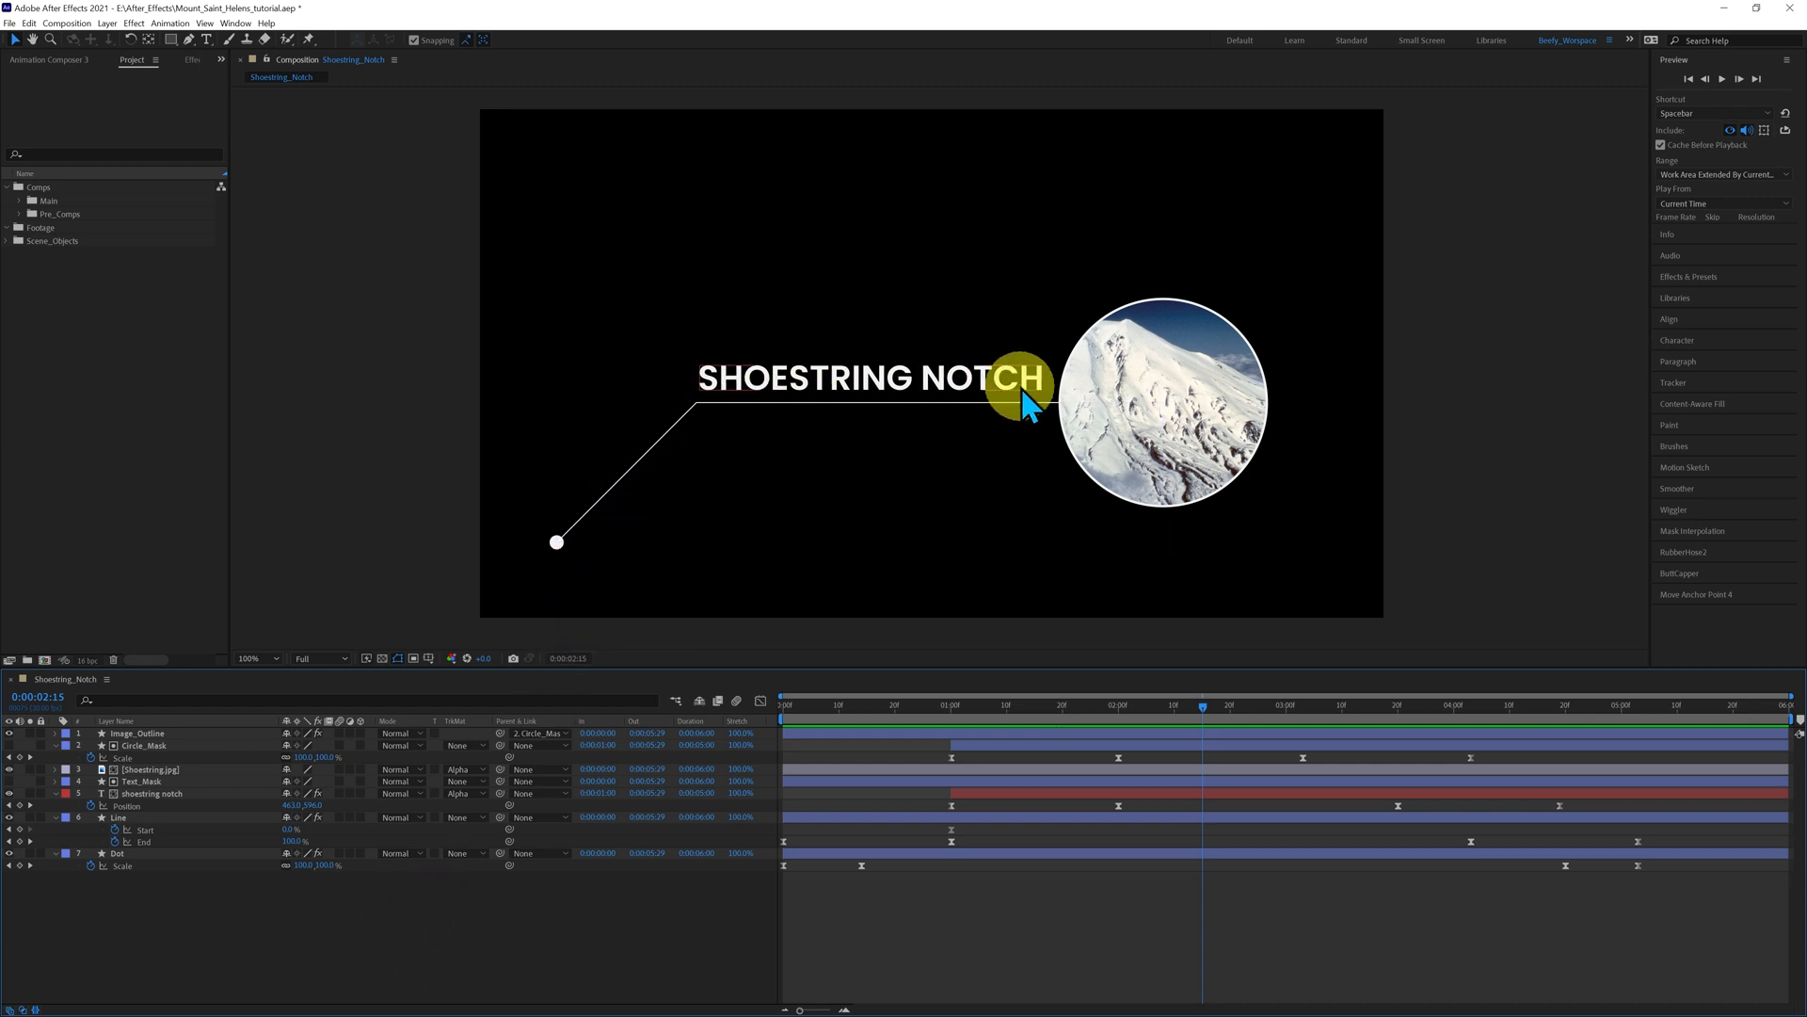
{"action": "left_click", "coordinate": [1195, 452]}
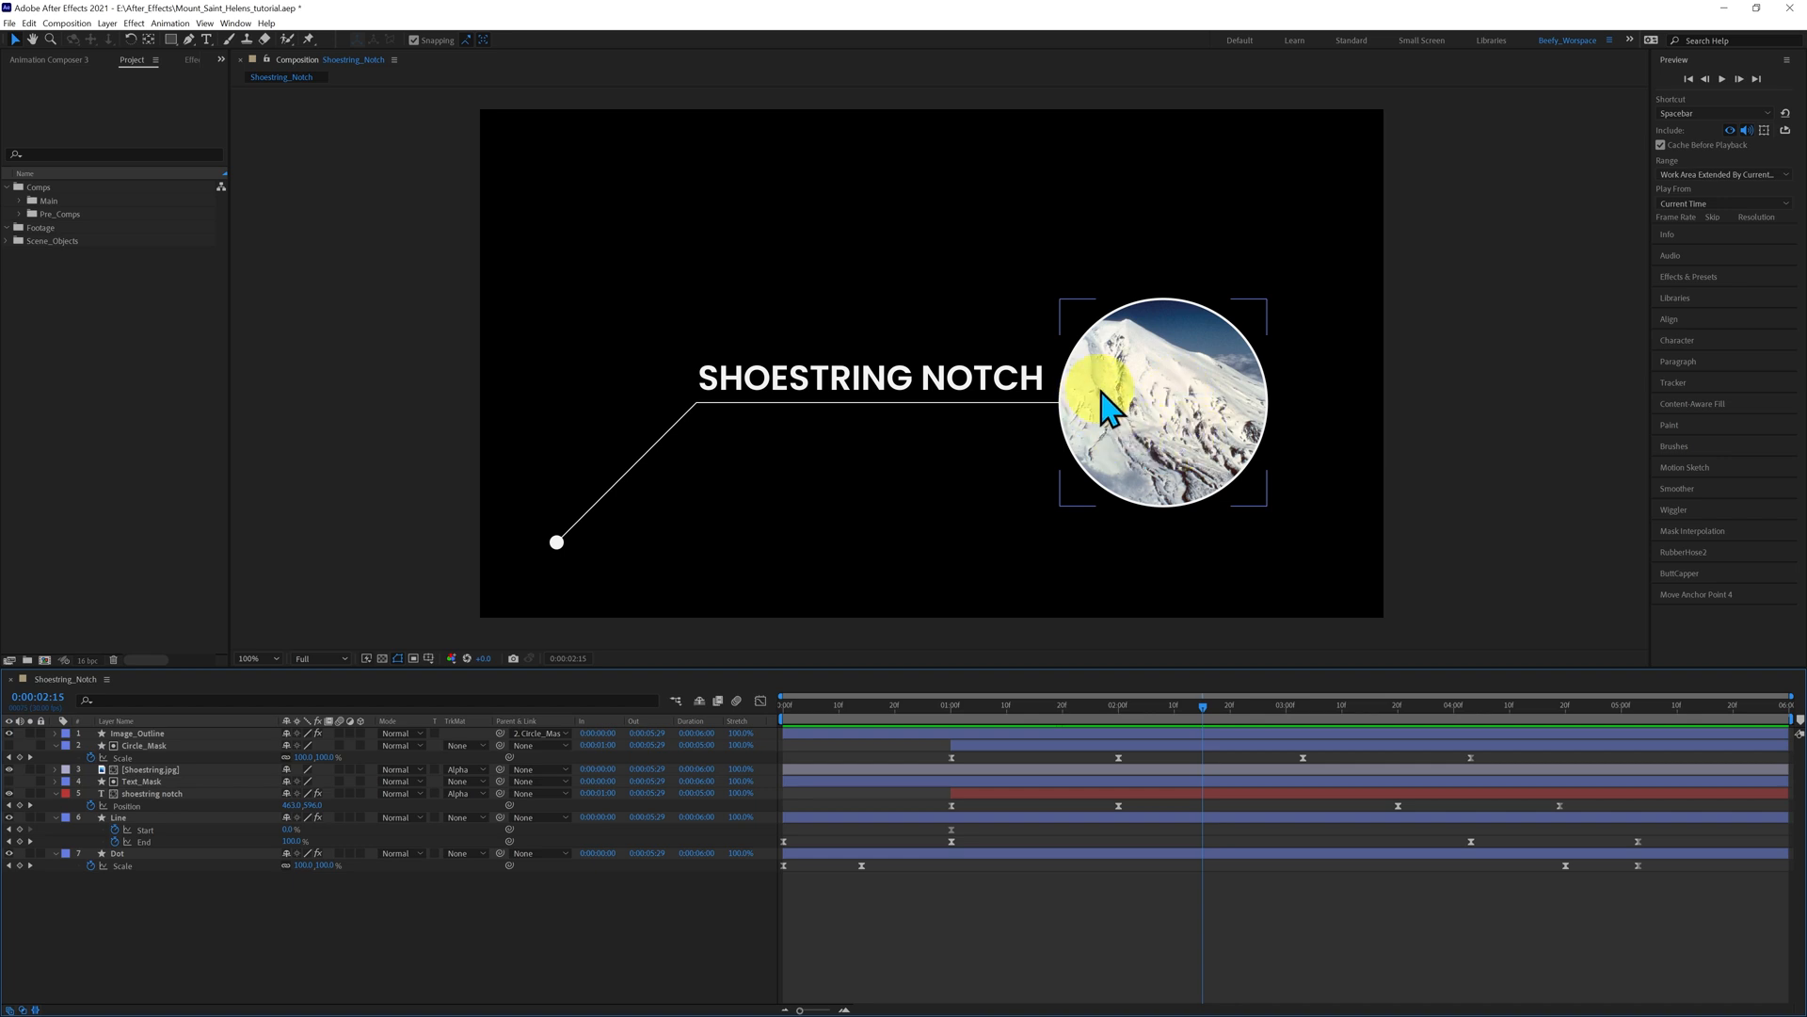
{"action": "left_click", "coordinate": [998, 393]}
{"action": "left_click", "coordinate": [1167, 350]}
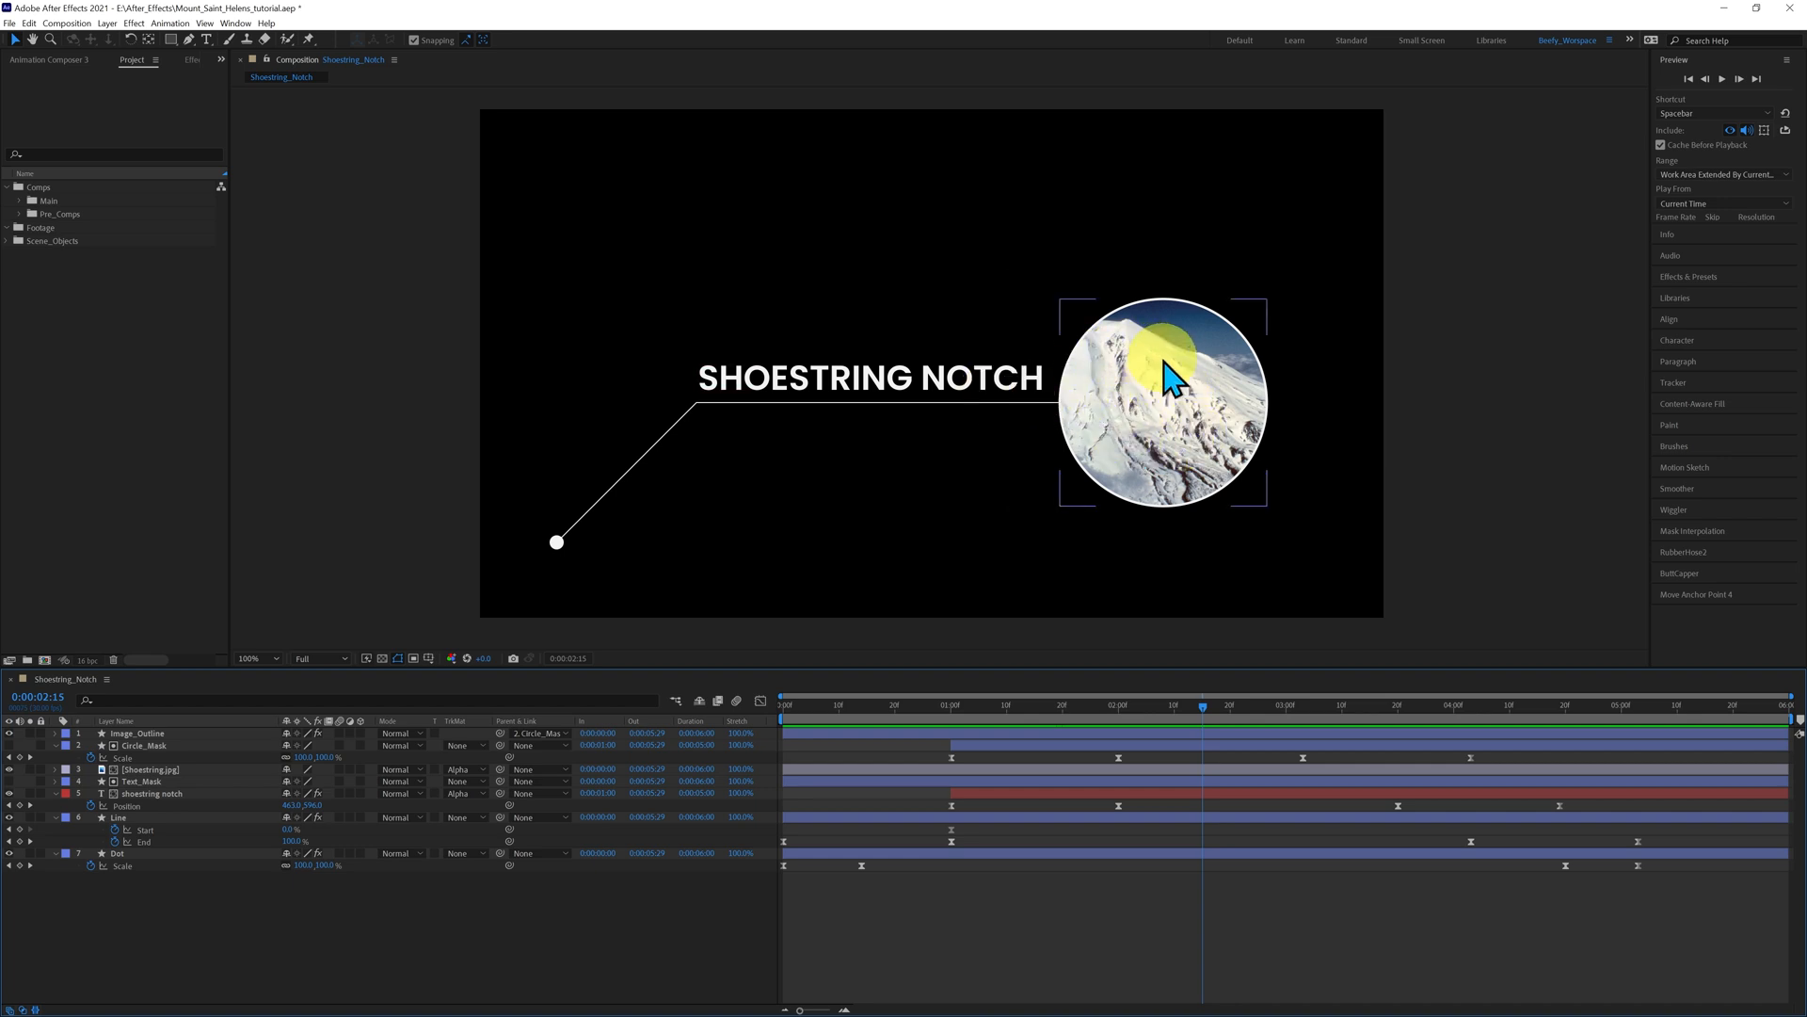
{"action": "left_click", "coordinate": [189, 784]}
{"action": "left_click", "coordinate": [195, 857]}
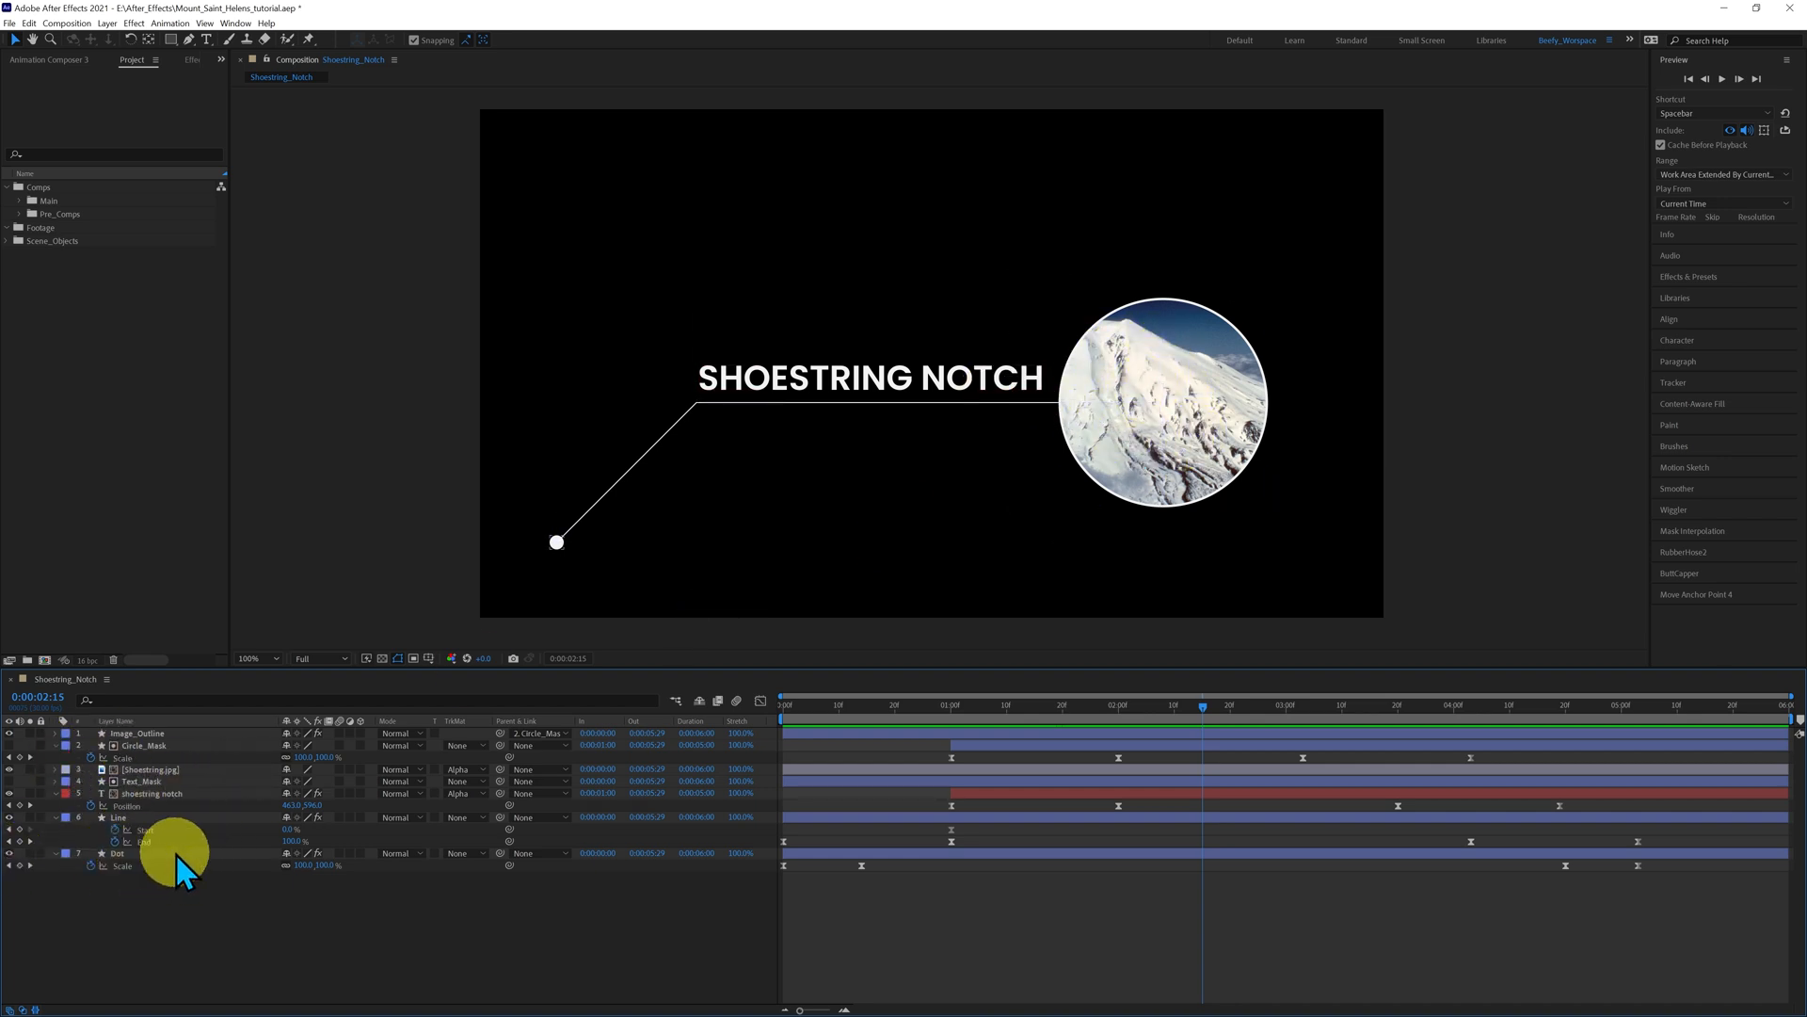
- Scrub the Shoestring_Notch composition back to 0:00:00:16 and examine the Line layer's End animation
{"action": "left_click_drag", "start_coordinate": [1209, 715], "coordinate": [872, 726]}
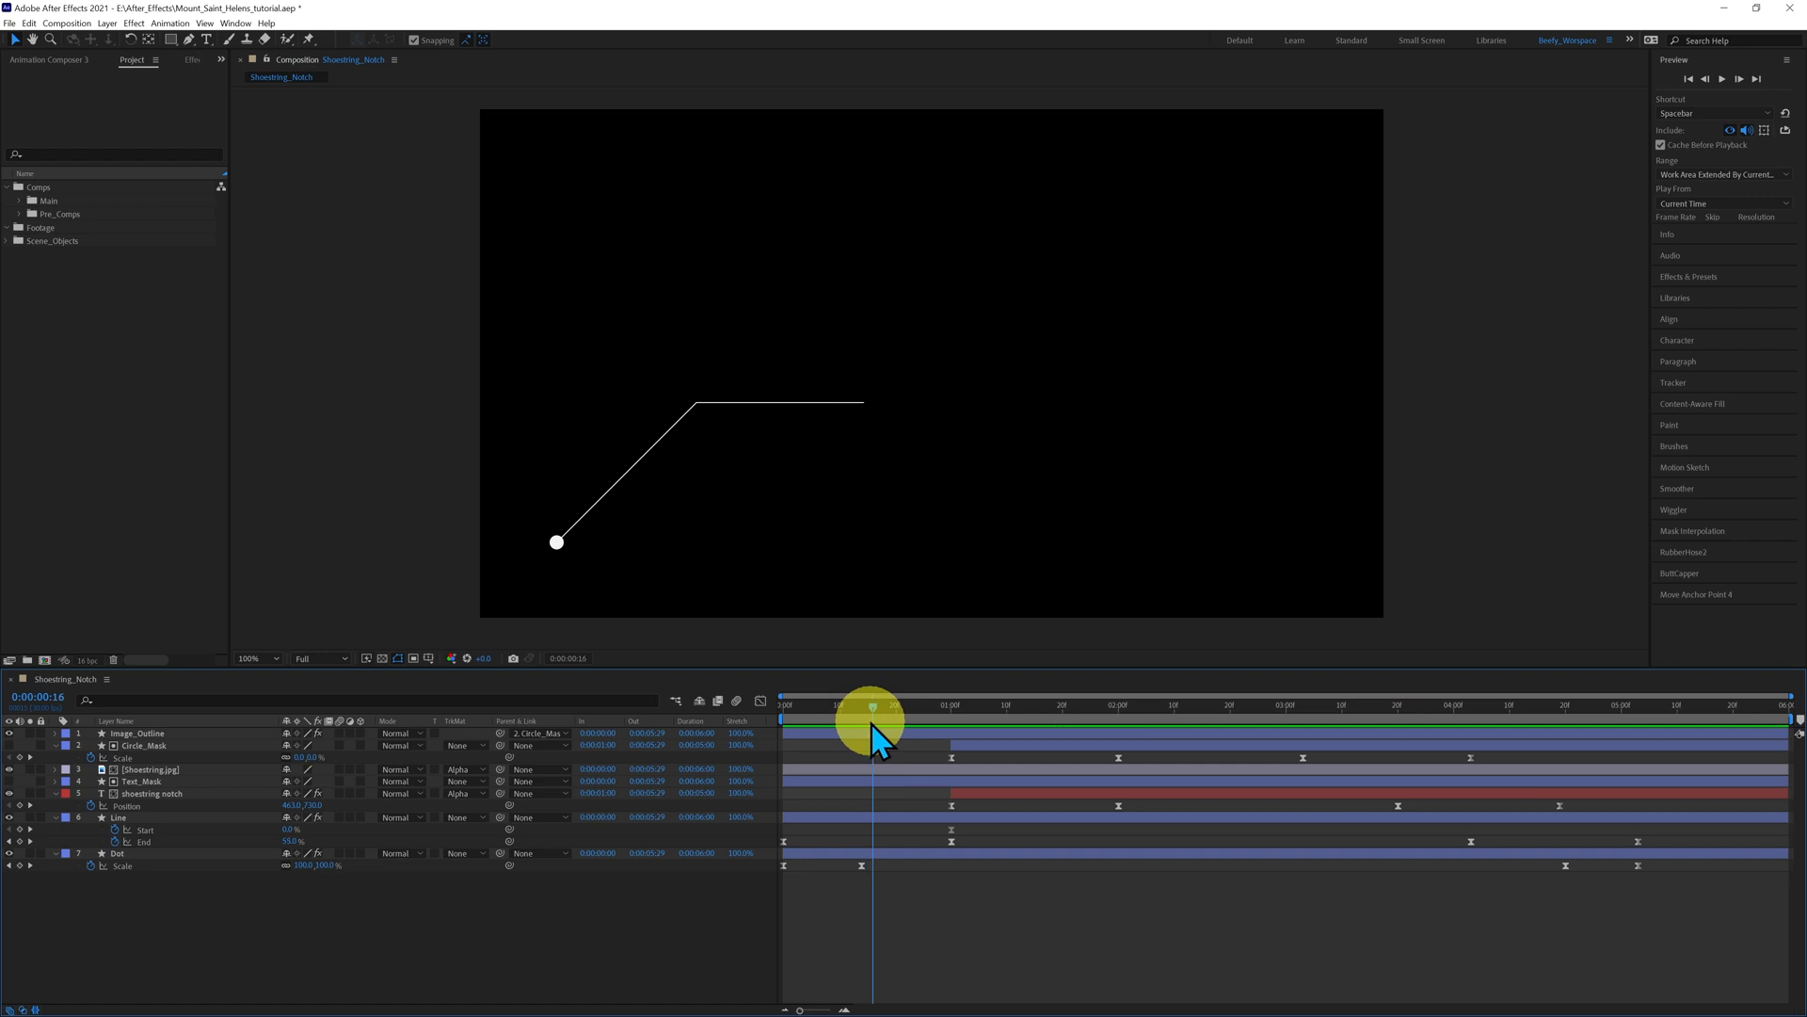
{"action": "left_click", "coordinate": [107, 841]}
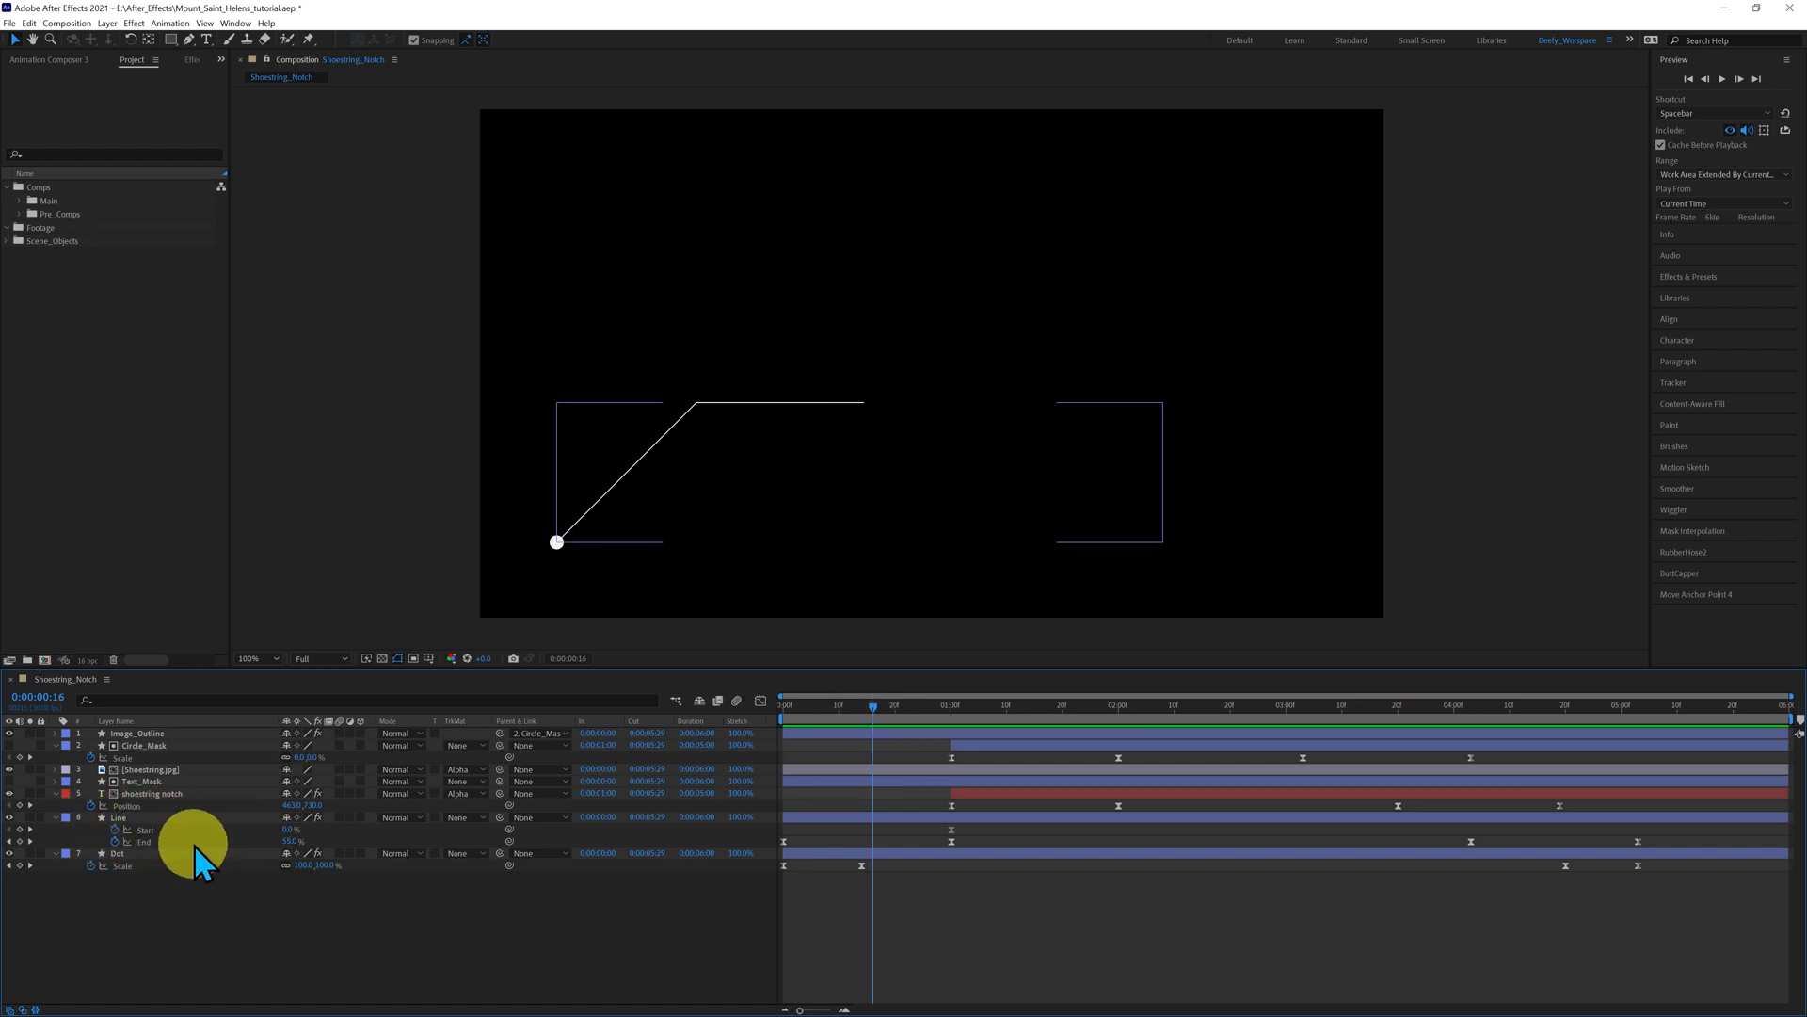
{"action": "left_click", "coordinate": [813, 832]}
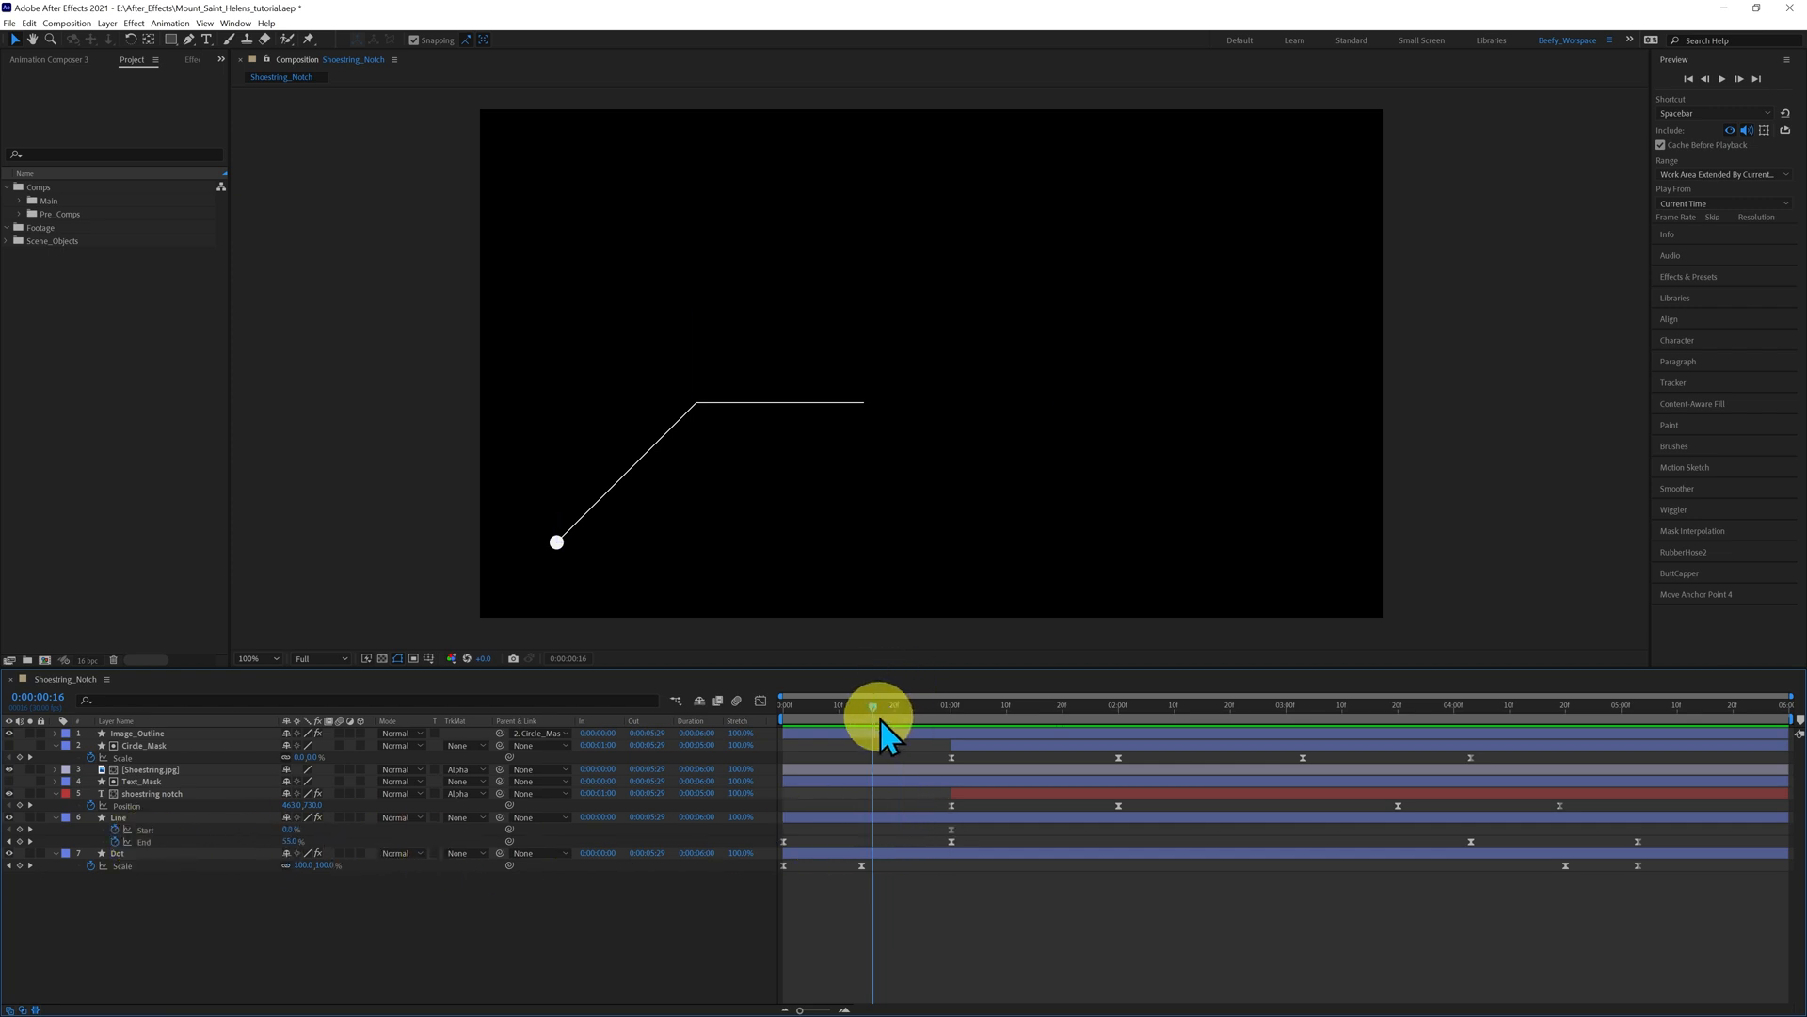
- Scrub forward to 0:00:01:14 and make the Text_Mask layer visible in the composition
{"action": "left_click_drag", "start_coordinate": [873, 707], "coordinate": [1030, 716]}
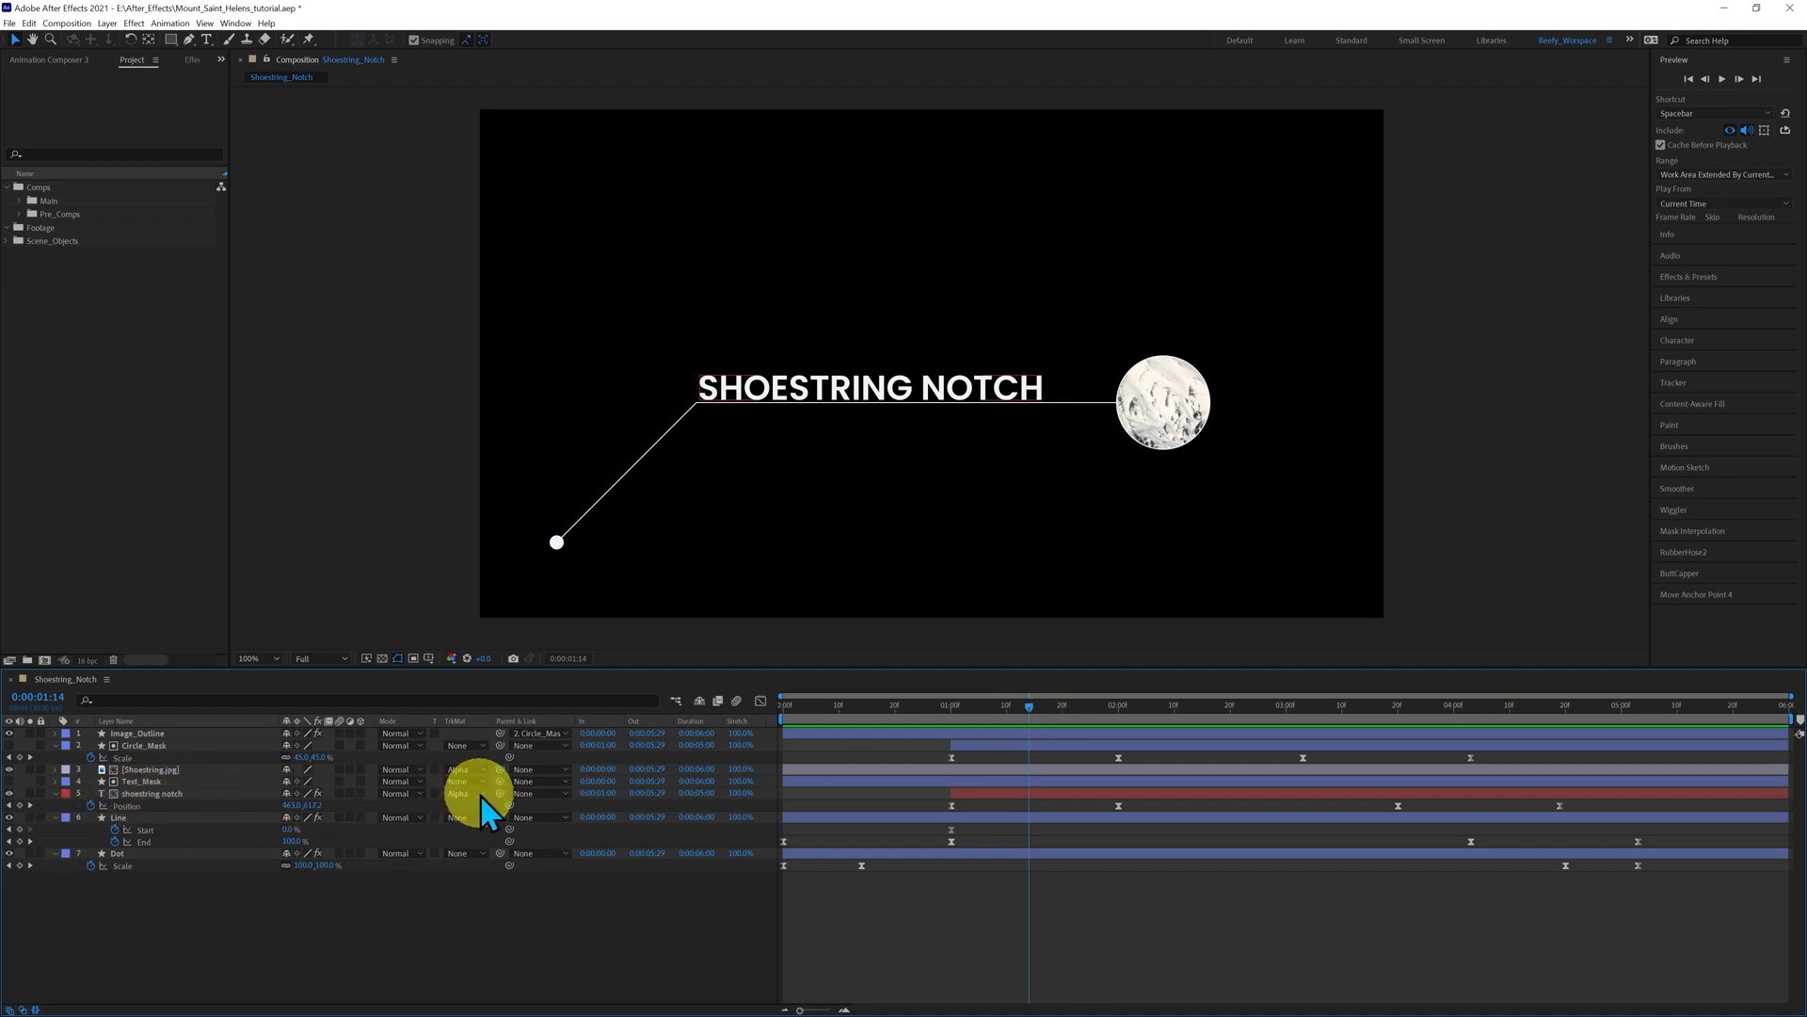
{"action": "left_click", "coordinate": [149, 787]}
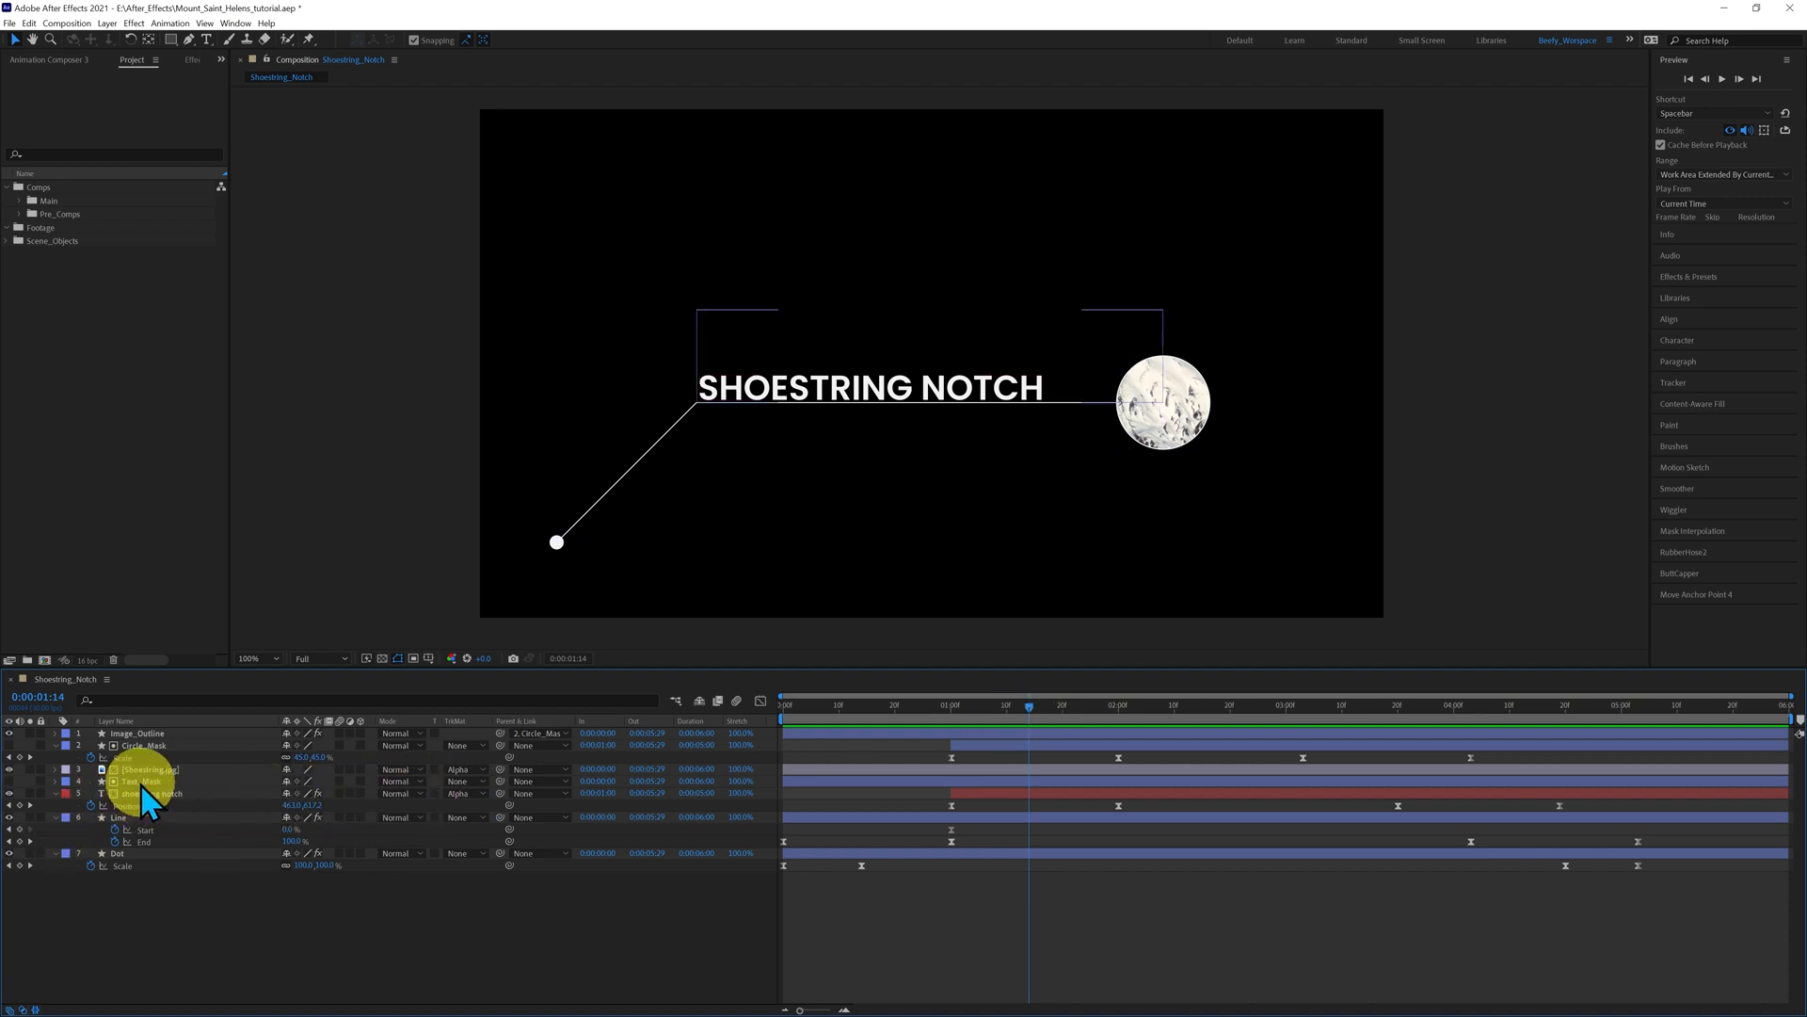
{"action": "left_click", "coordinate": [9, 781]}
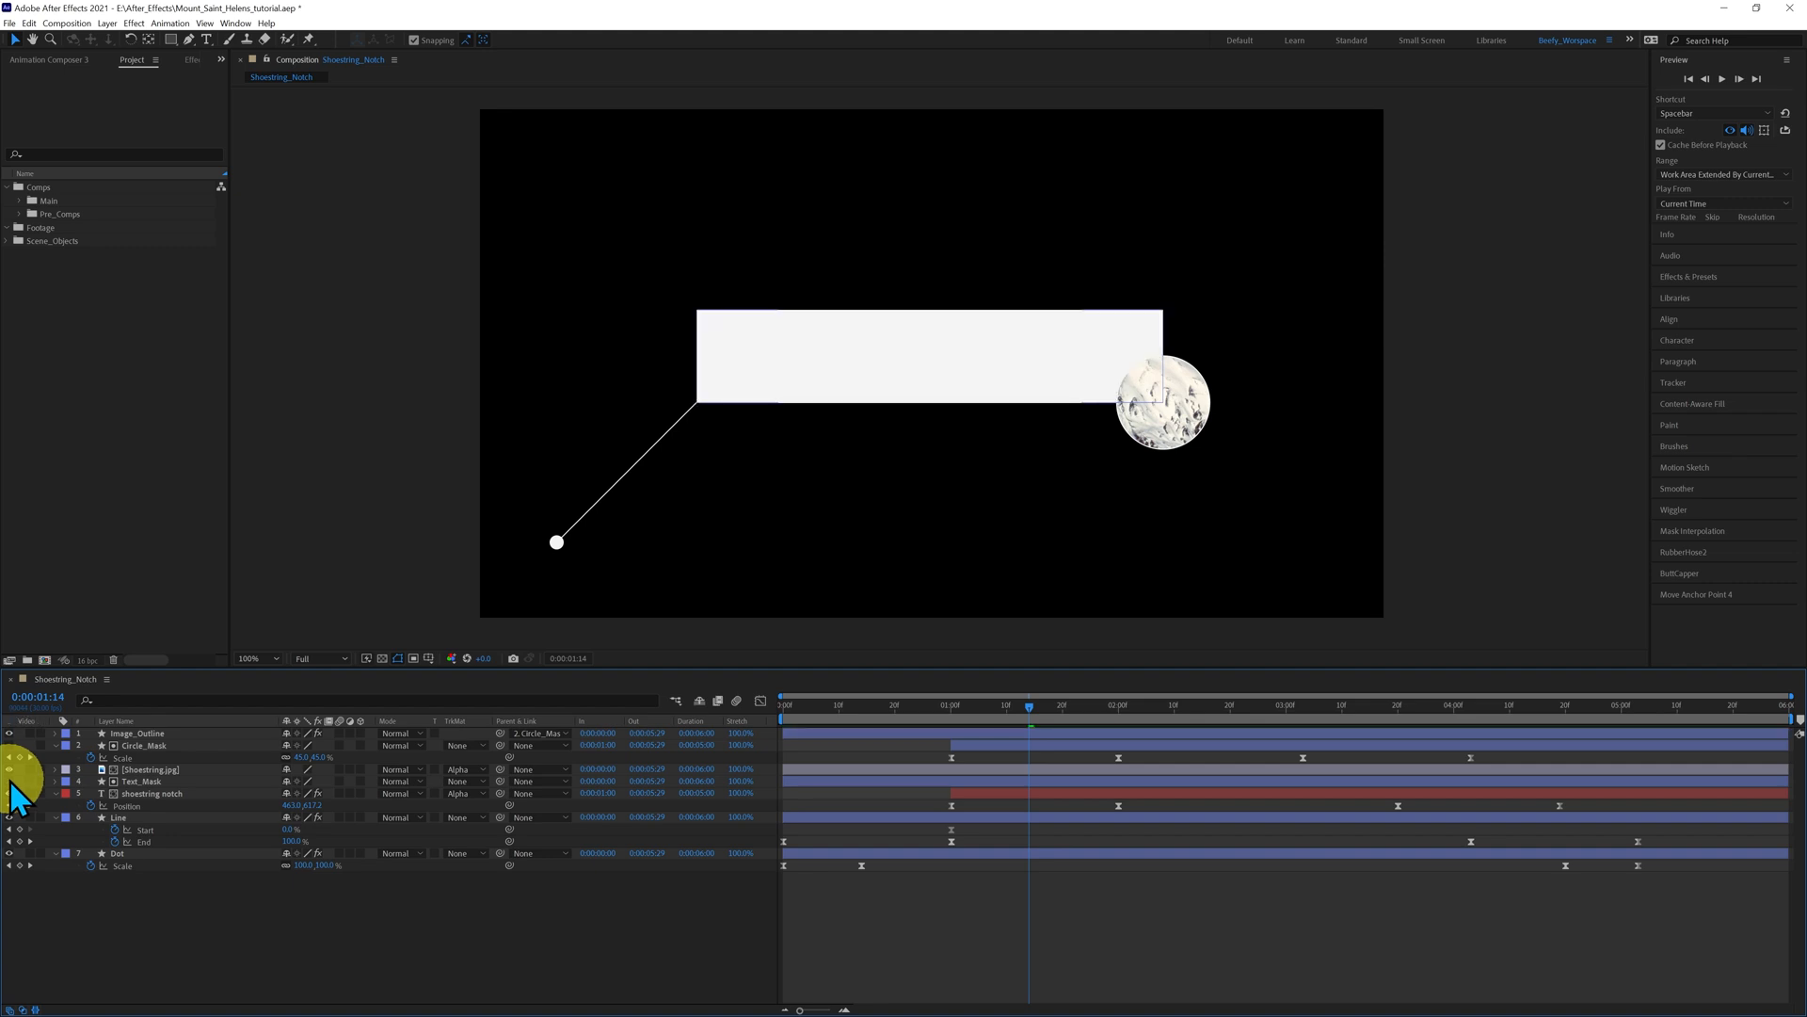
- Hide the Text_Mask layer, then inspect the Circle_Mask matte and the image reveal up to 0:00:02:12
{"action": "left_click", "coordinate": [9, 780]}
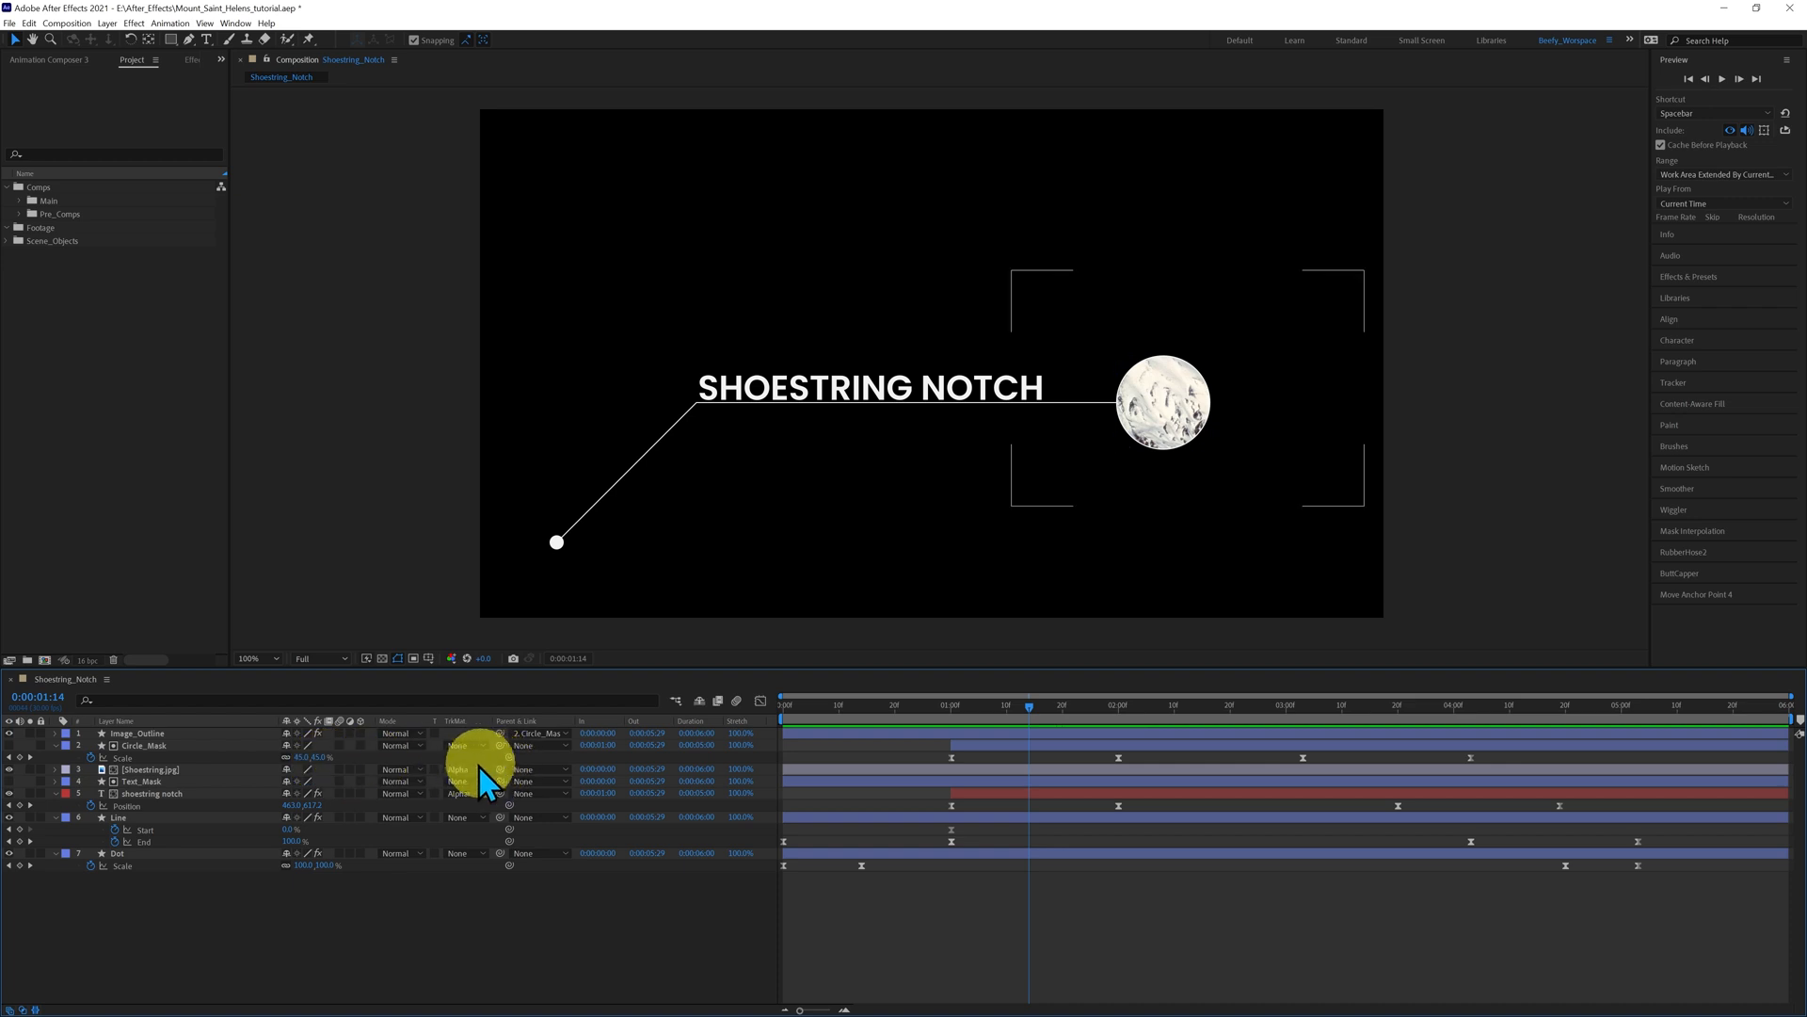
{"action": "left_click", "coordinate": [10, 746]}
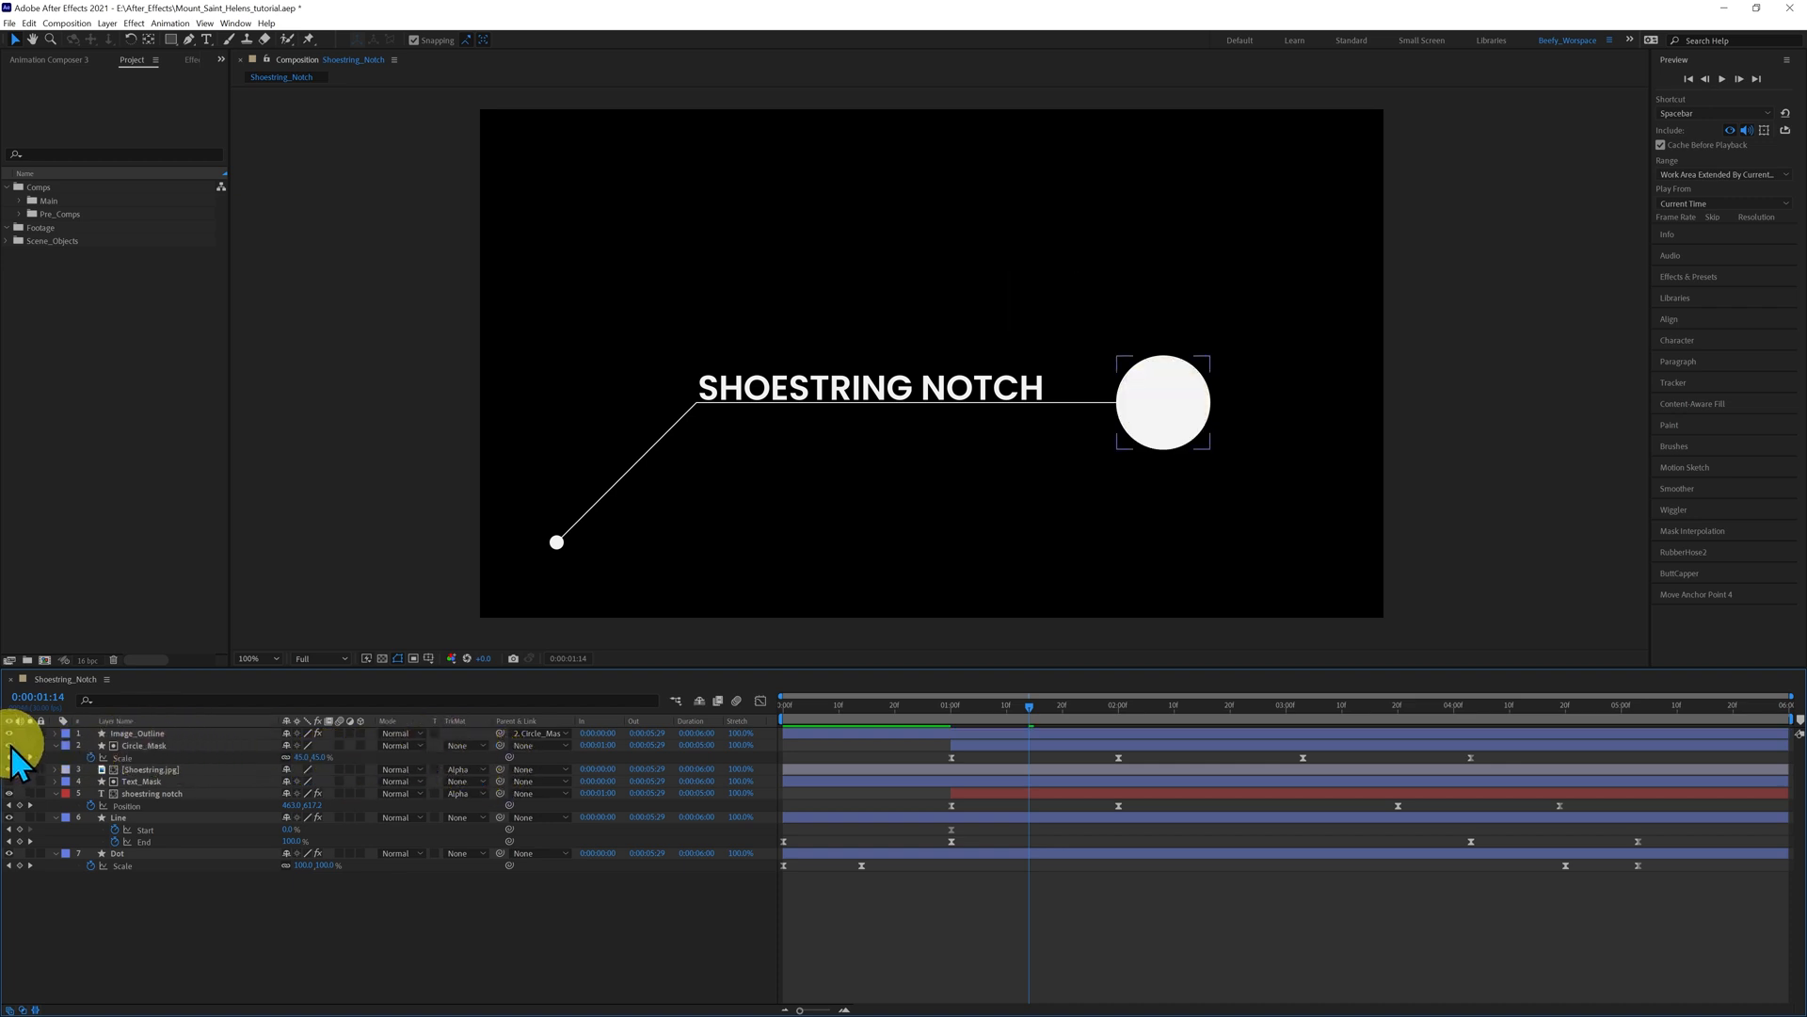
{"action": "left_click", "coordinate": [11, 747]}
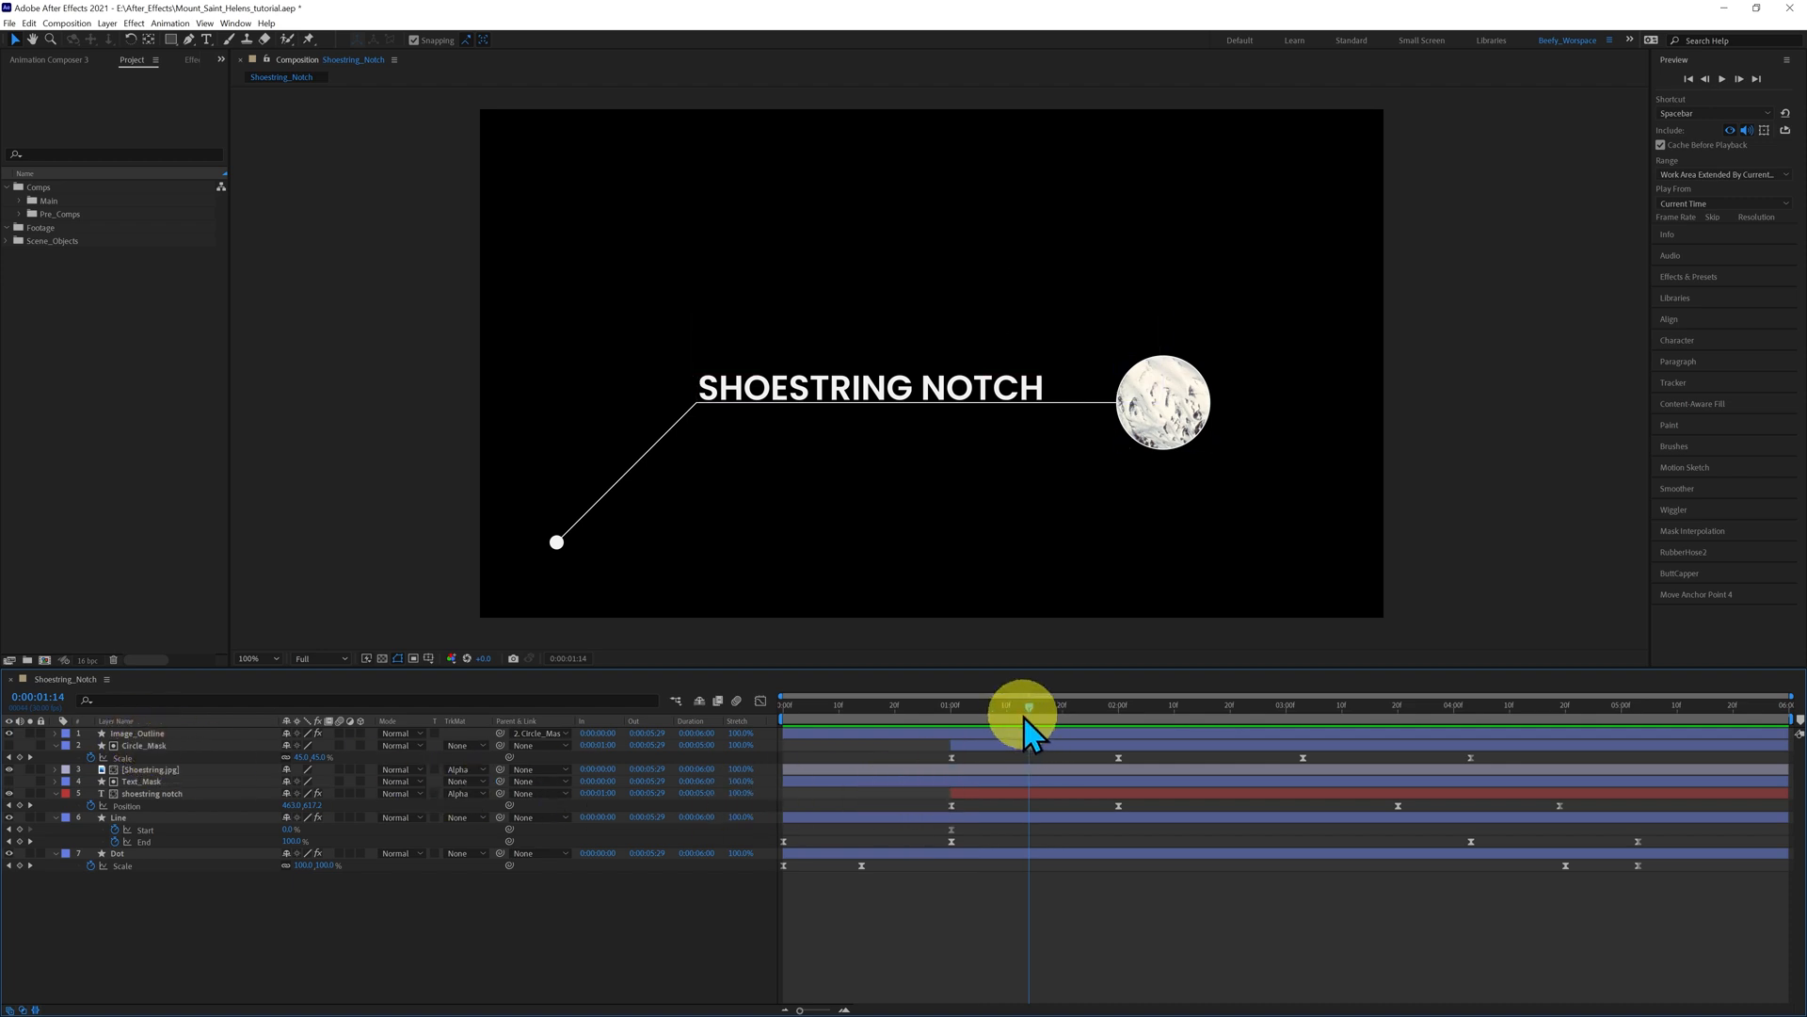
{"action": "left_click_drag", "start_coordinate": [1031, 712], "coordinate": [1183, 778]}
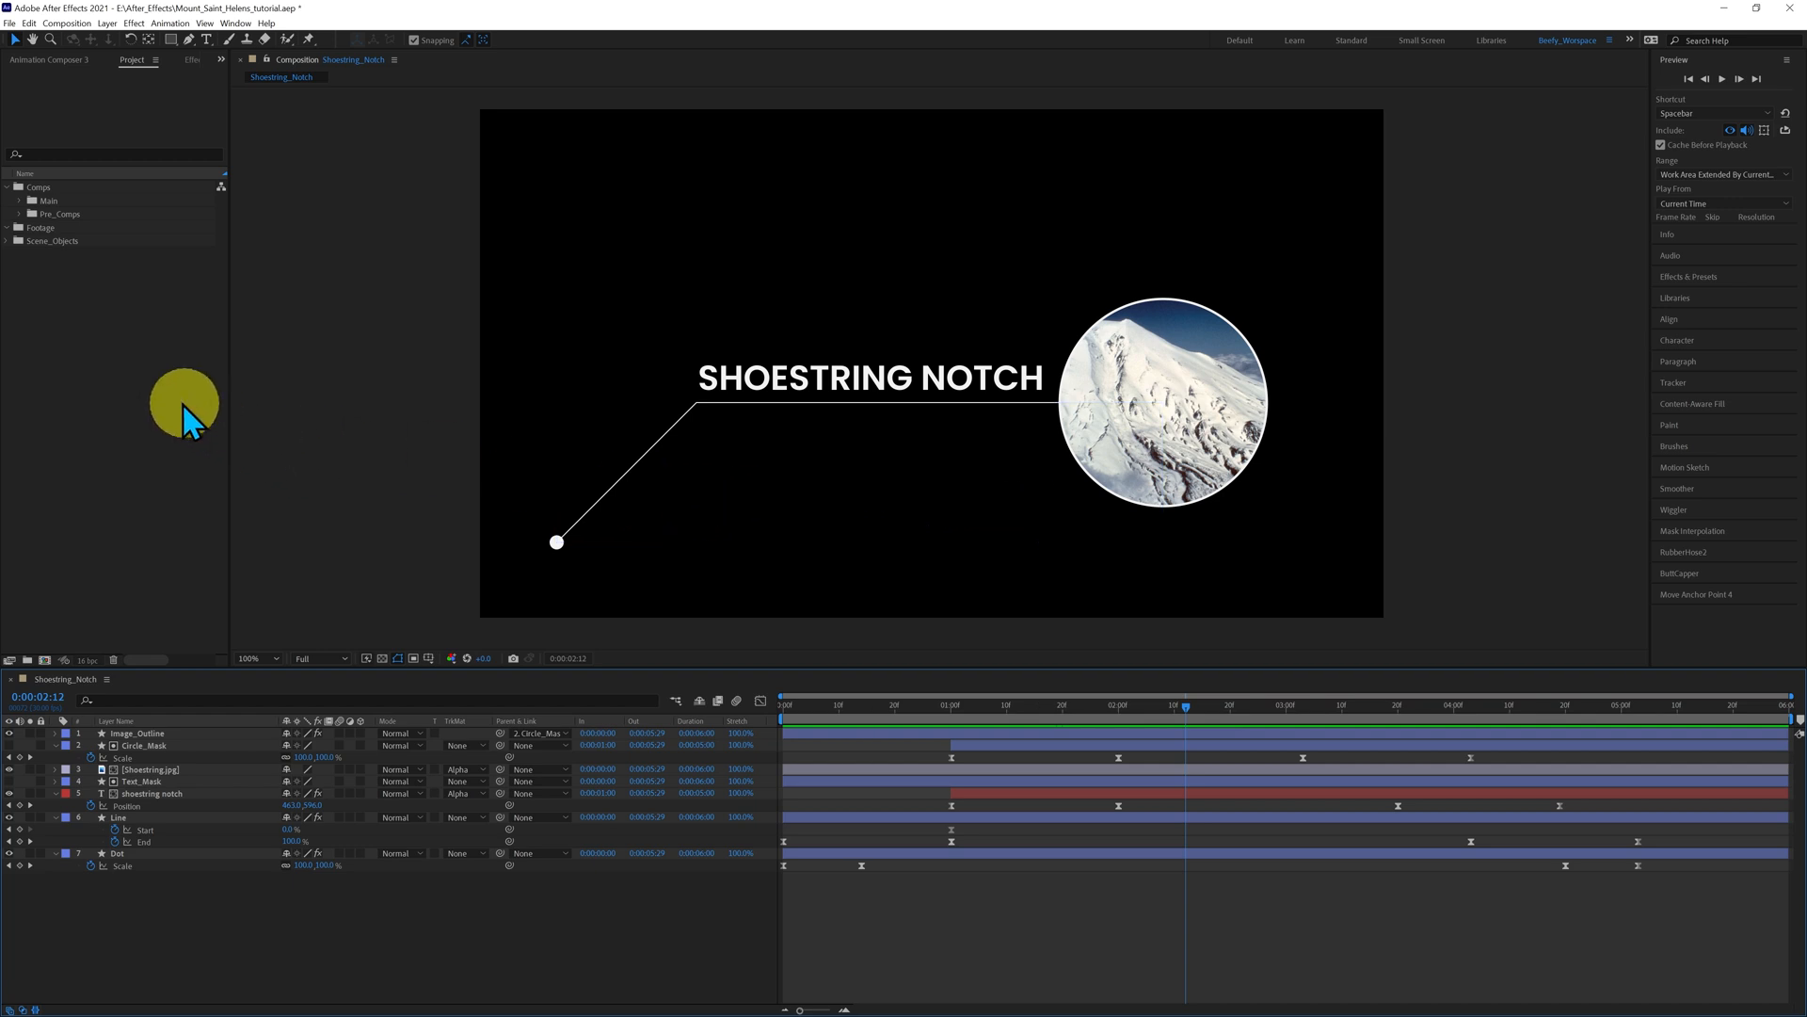
{"action": "left_click", "coordinate": [14, 203]}
{"action": "left_click", "coordinate": [12, 189]}
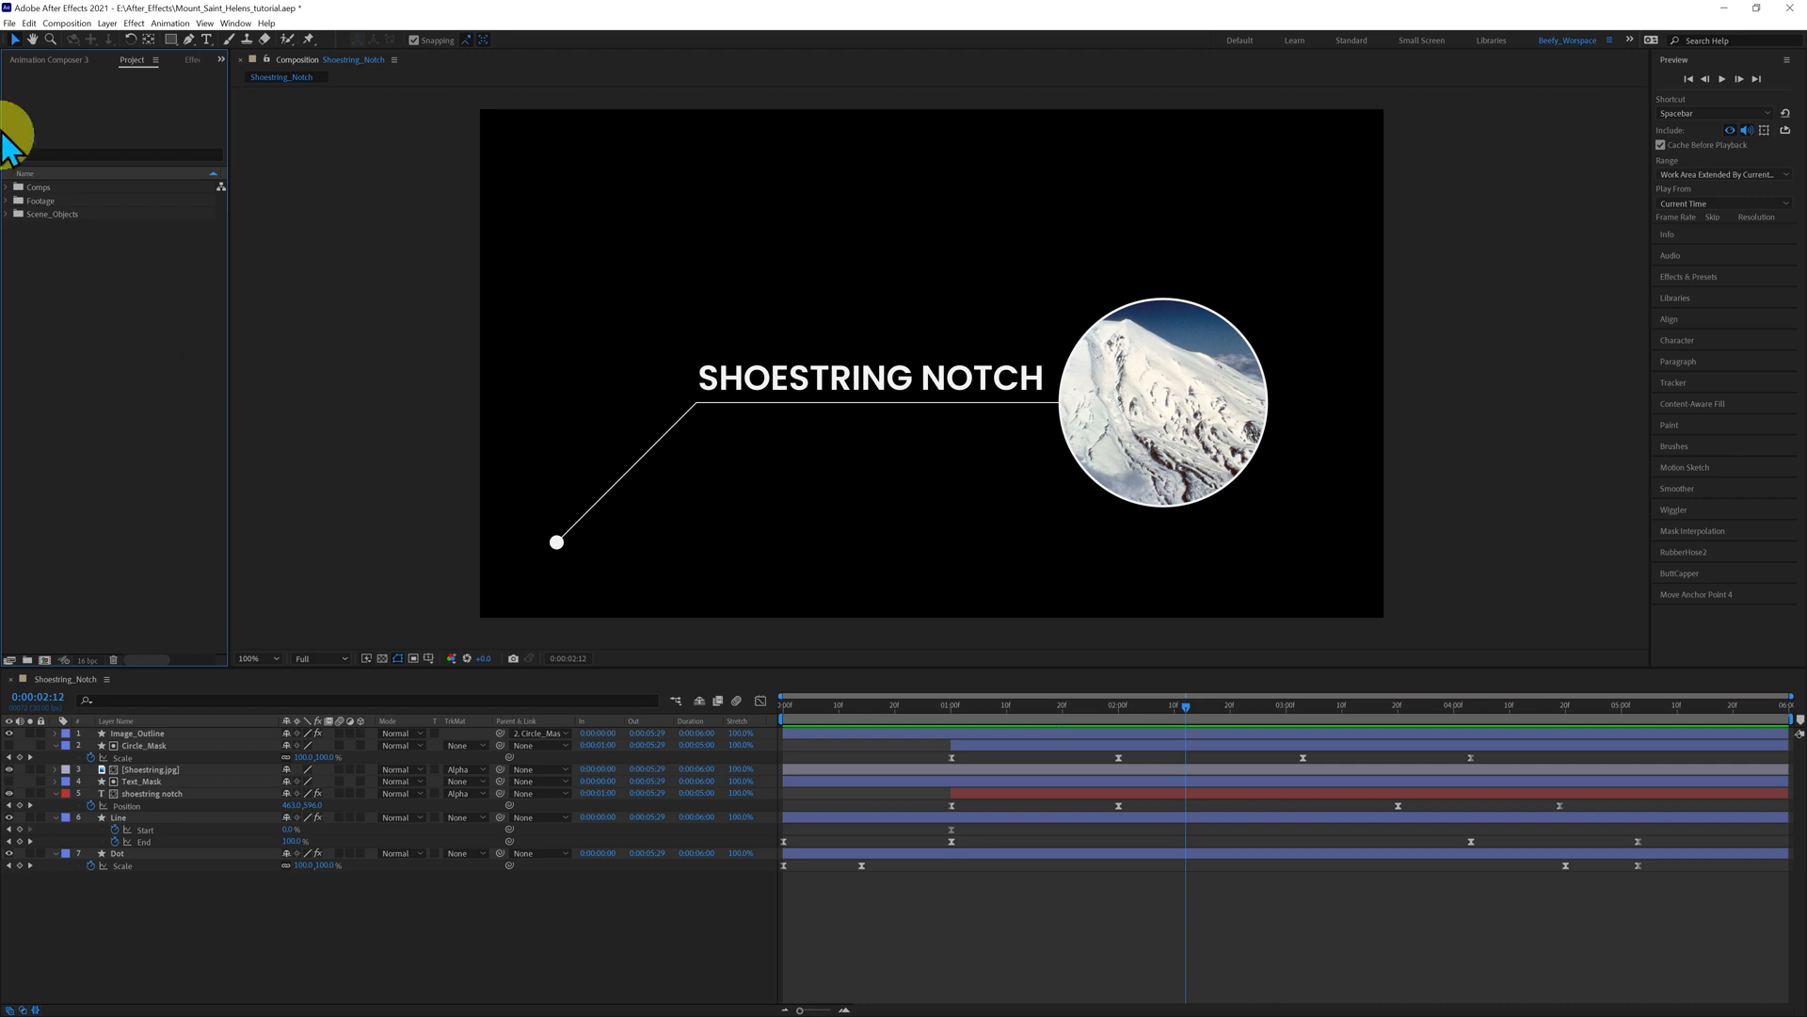
{"action": "left_click", "coordinate": [9, 22]}
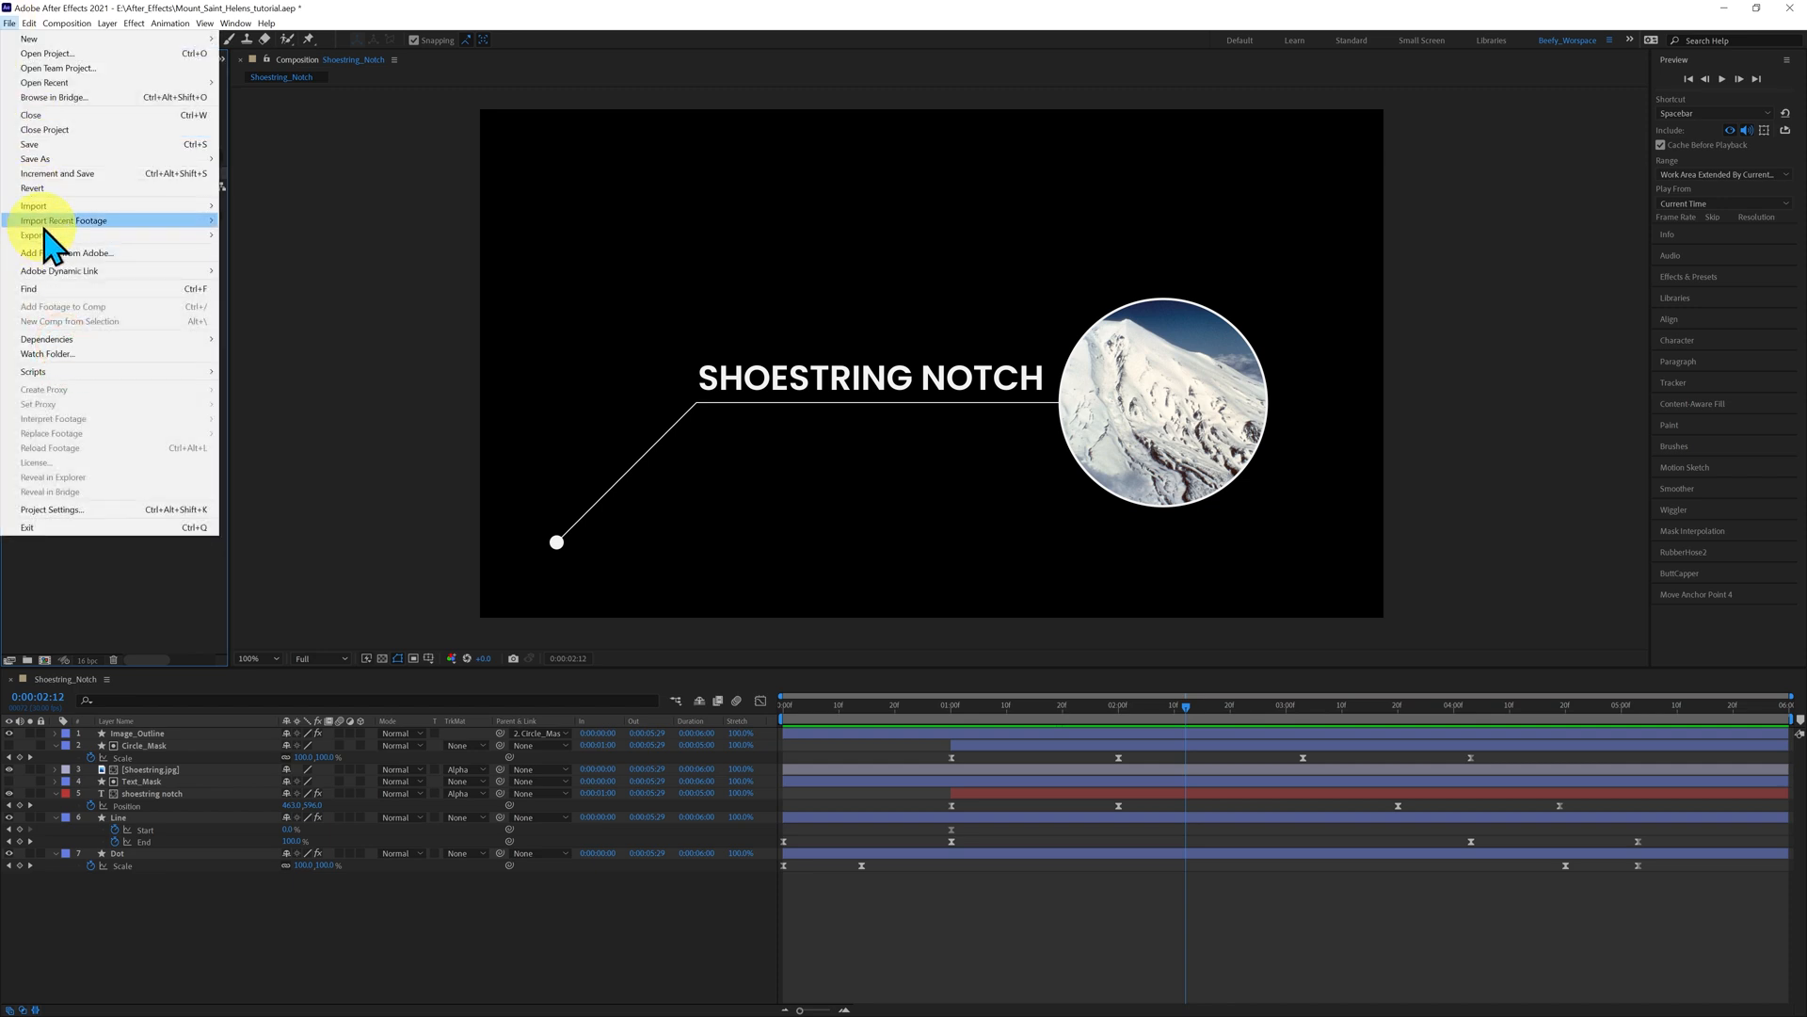
{"action": "left_click", "coordinate": [116, 568]}
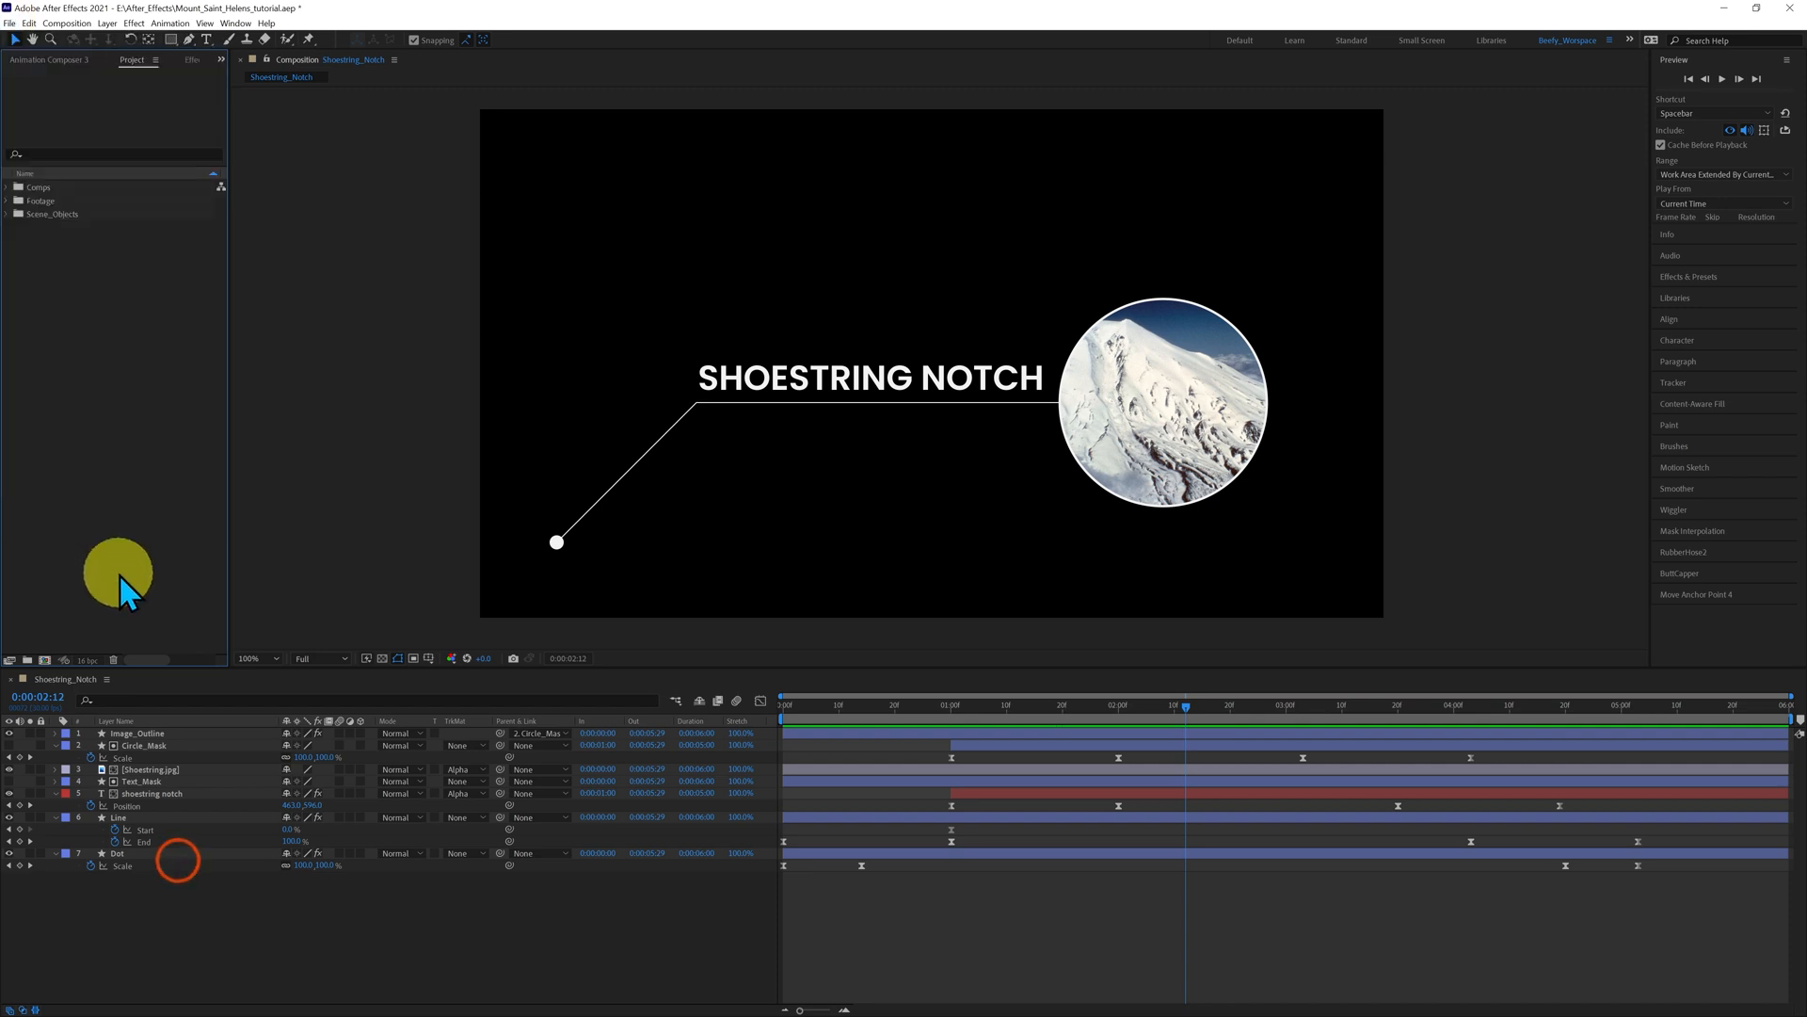
{"action": "right_click", "coordinate": [136, 542]}
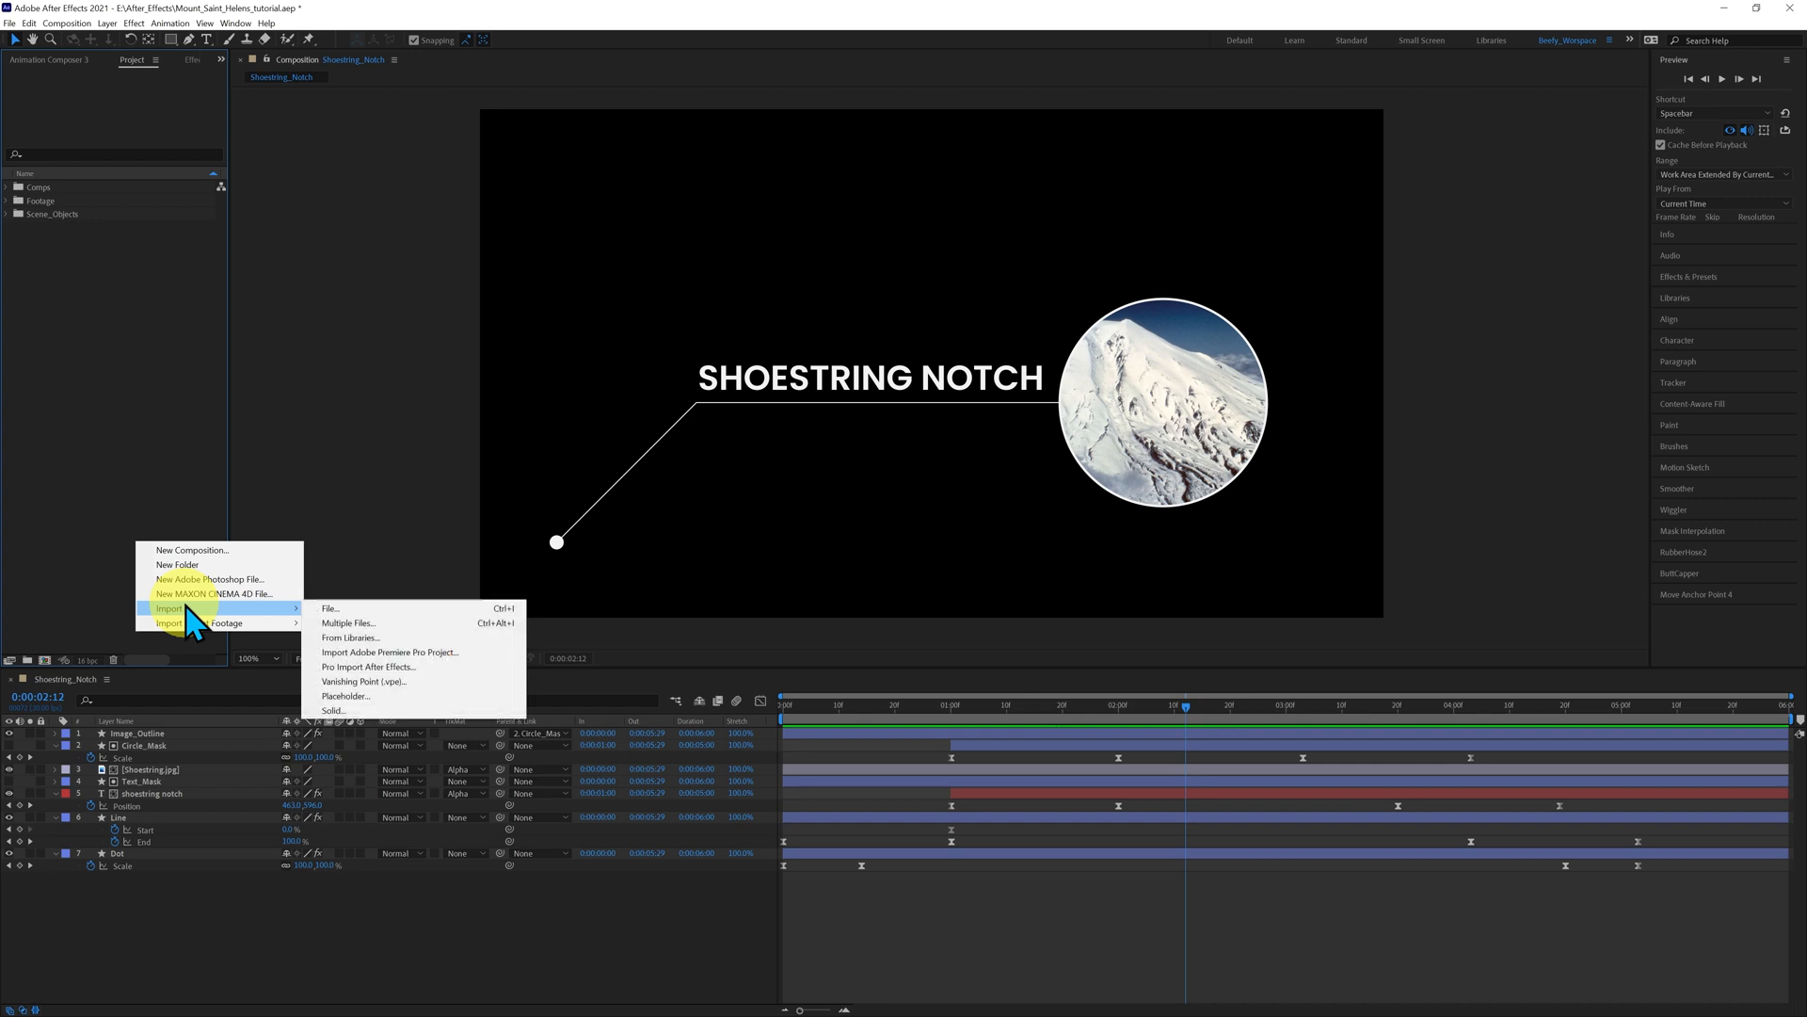
{"action": "left_click", "coordinate": [117, 435]}
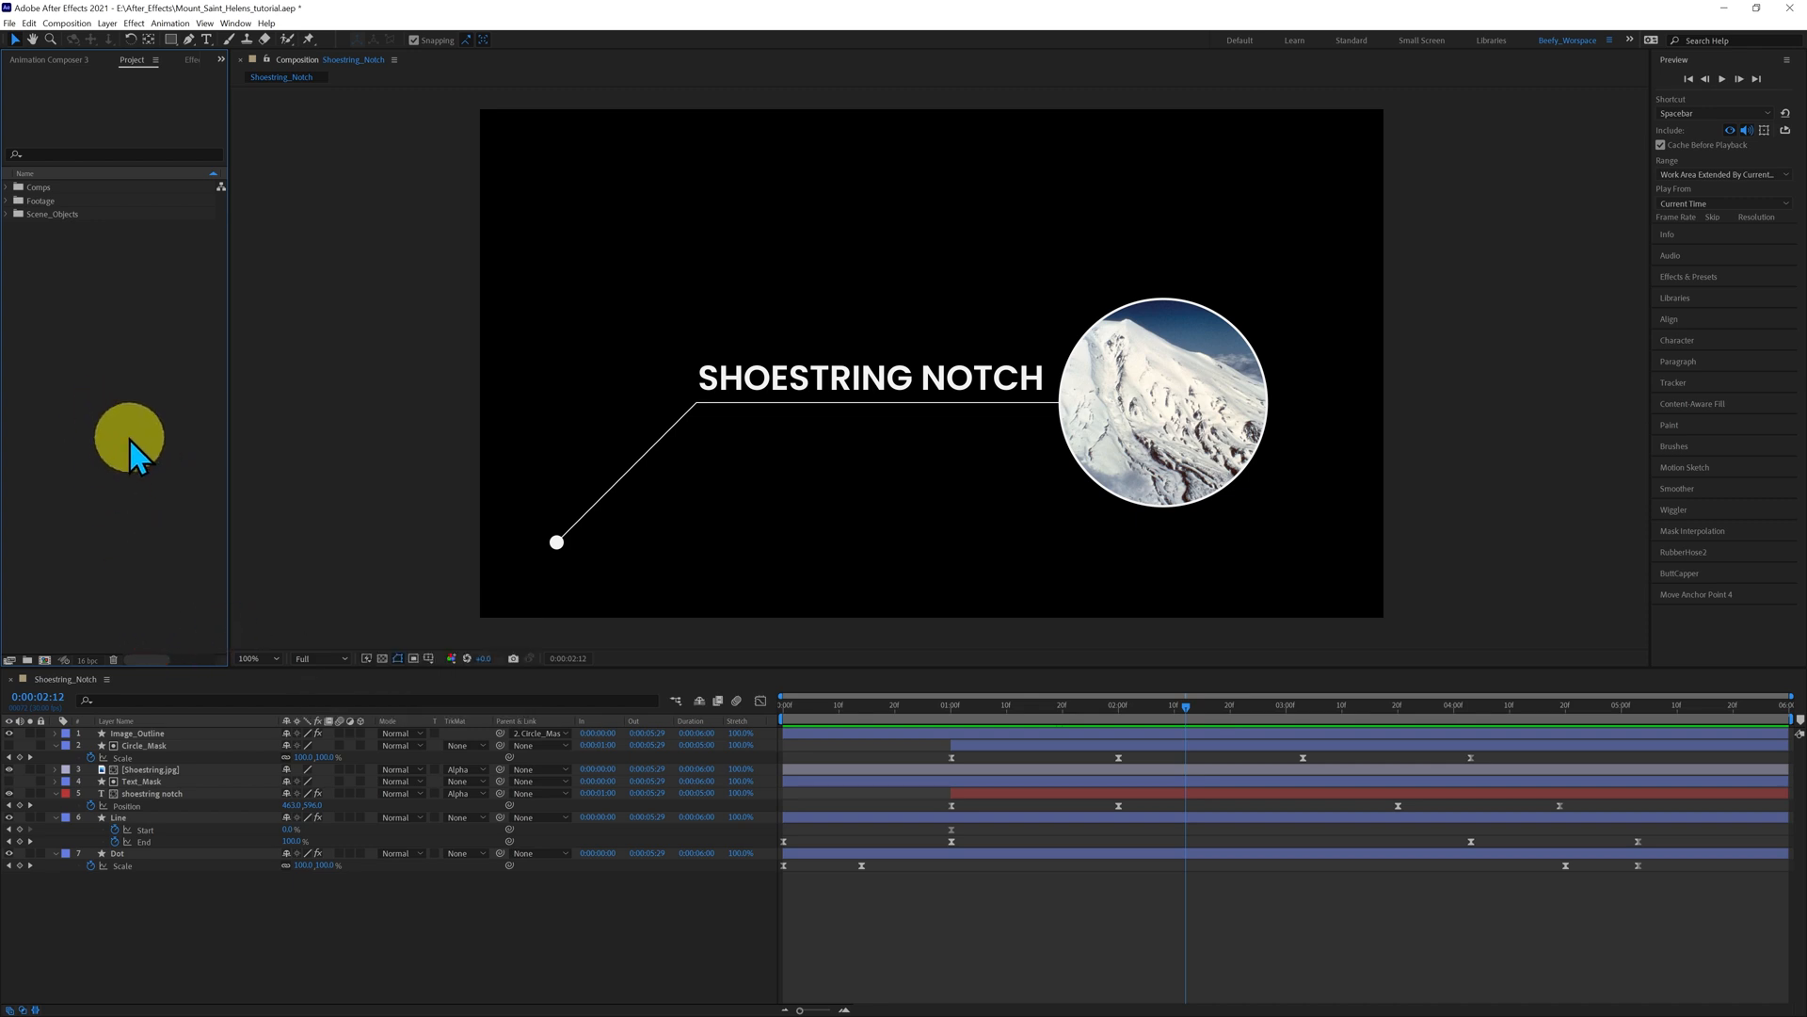
- Import the Cinema 4D composition file Mount_Whole.aec from the Mount_St_Helens_Whole folder
{"action": "double_click", "coordinate": [126, 427]}
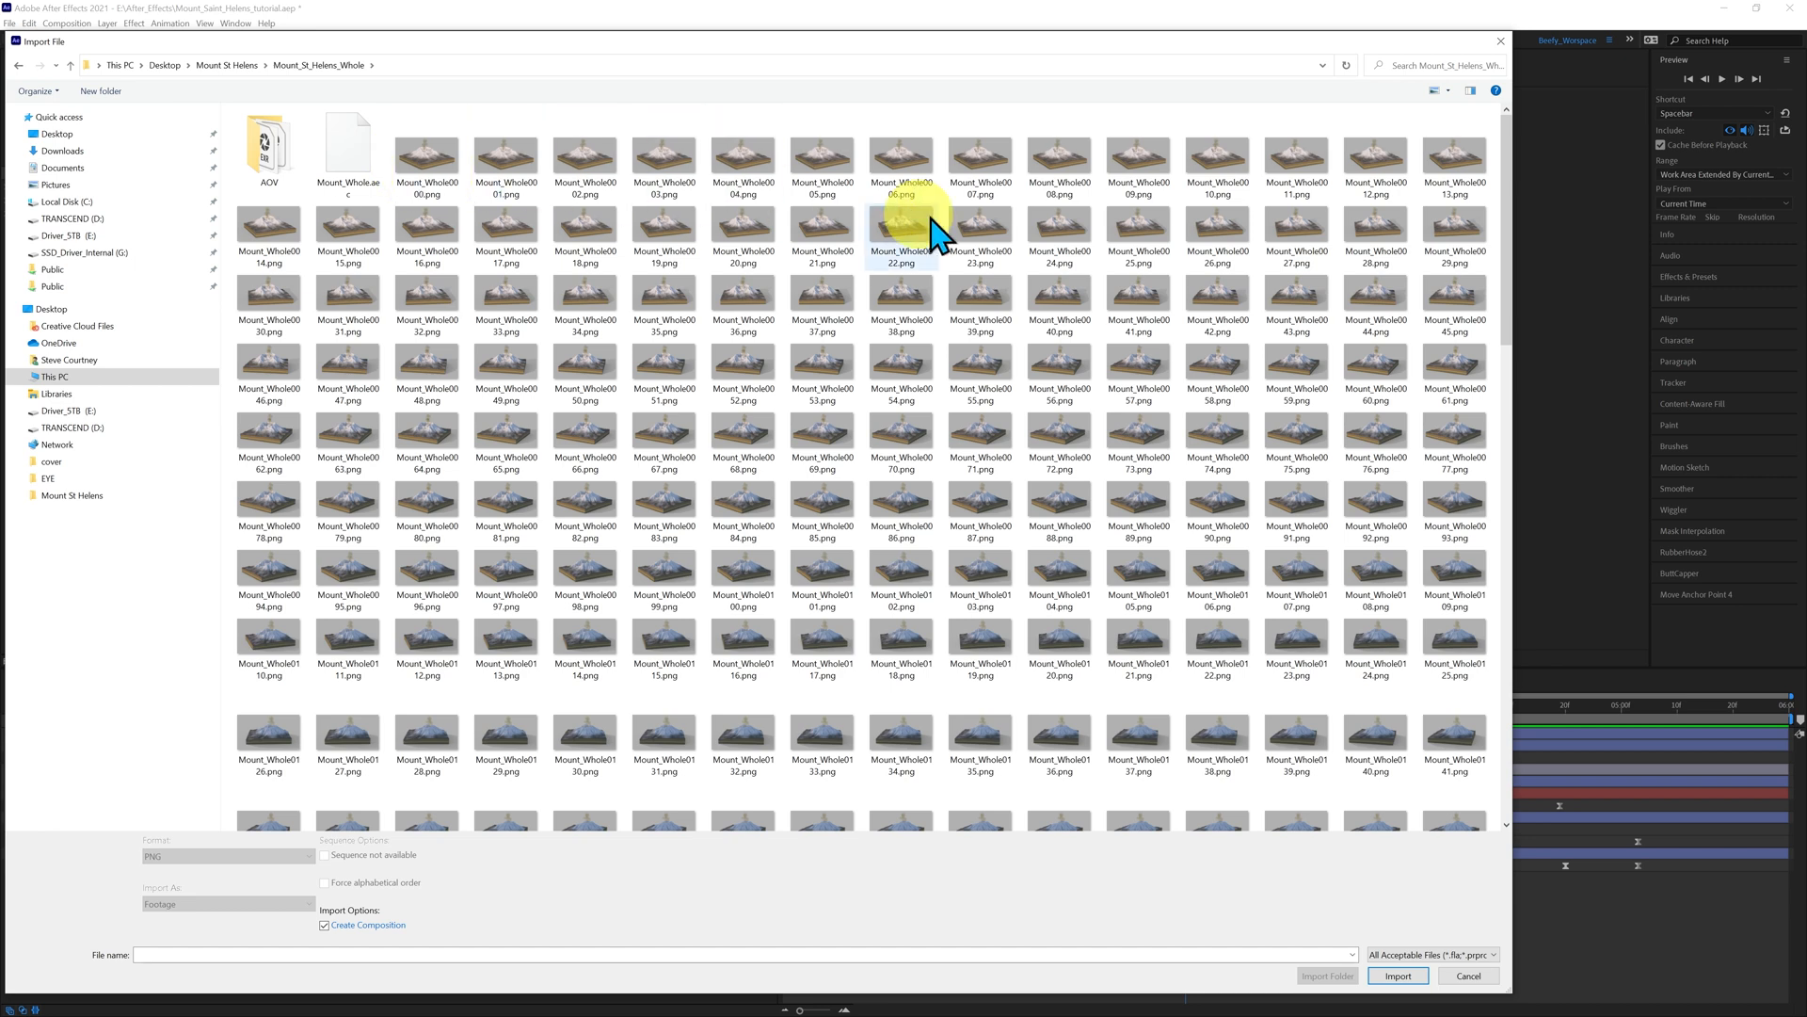
{"action": "scroll", "coordinate": [847, 673], "scroll_direction": "down", "scroll_amount": 5}
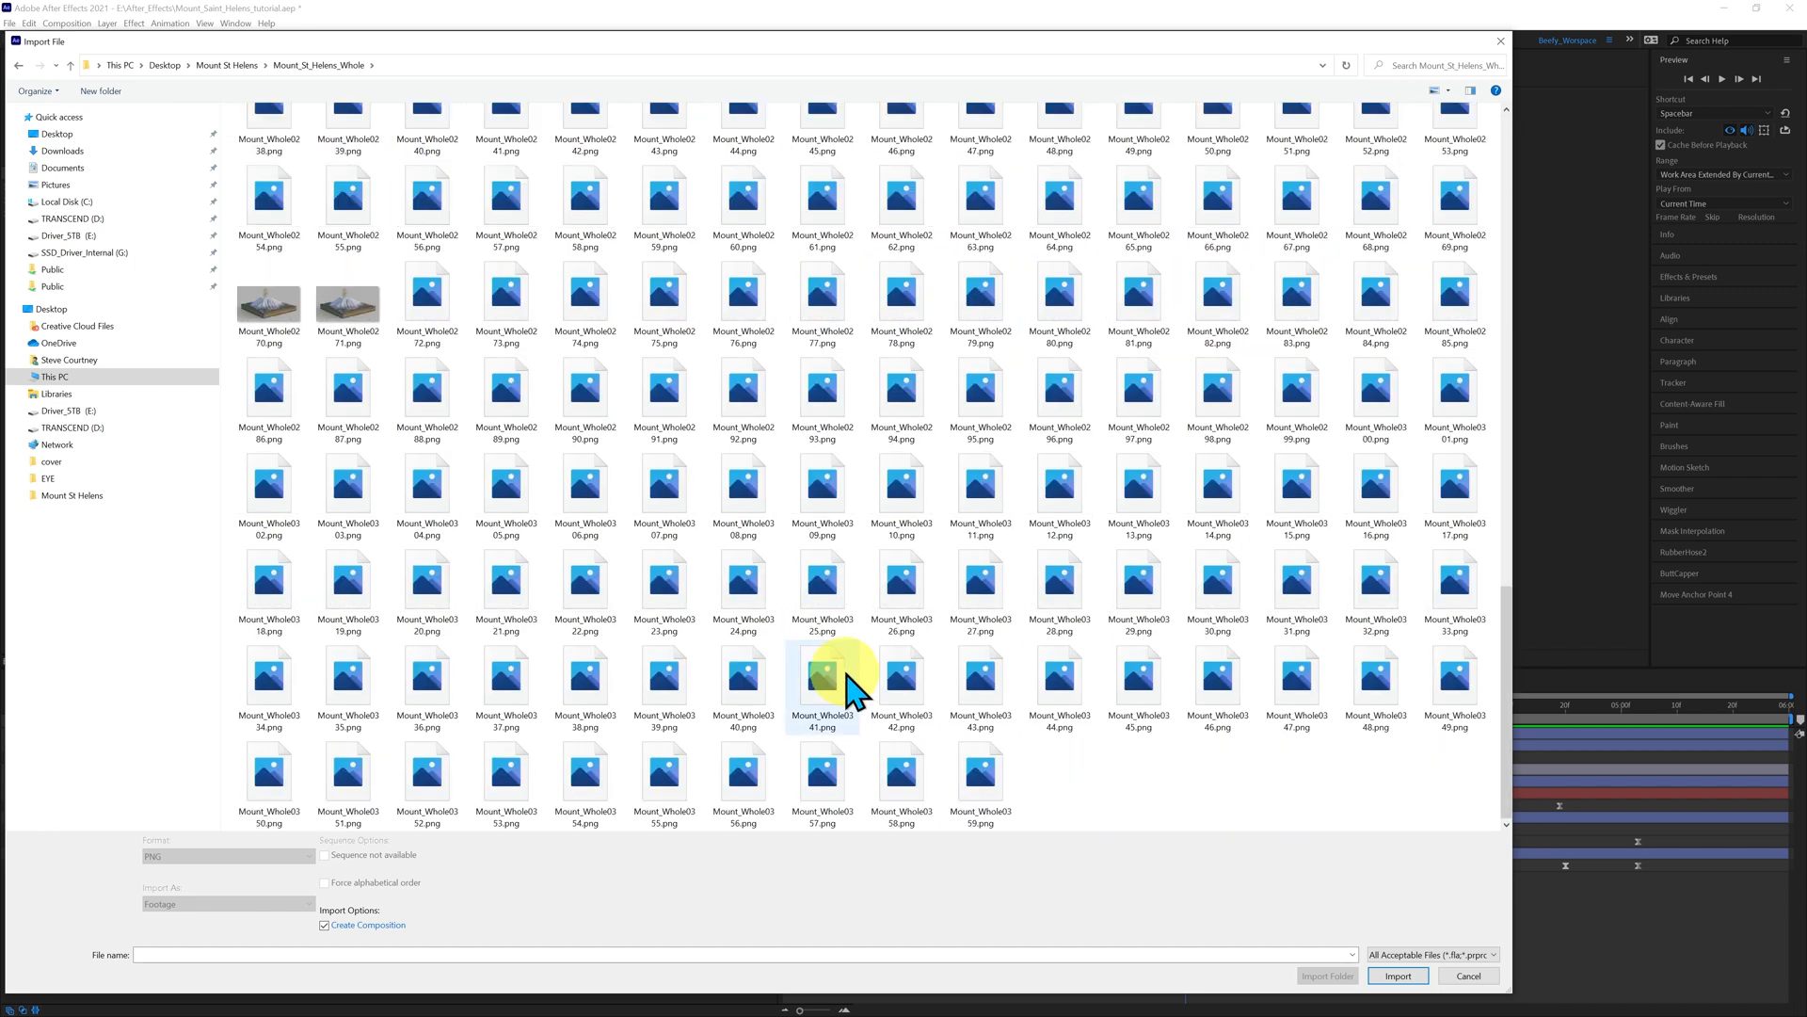
{"action": "scroll", "coordinate": [849, 682], "scroll_direction": "up", "scroll_amount": 6}
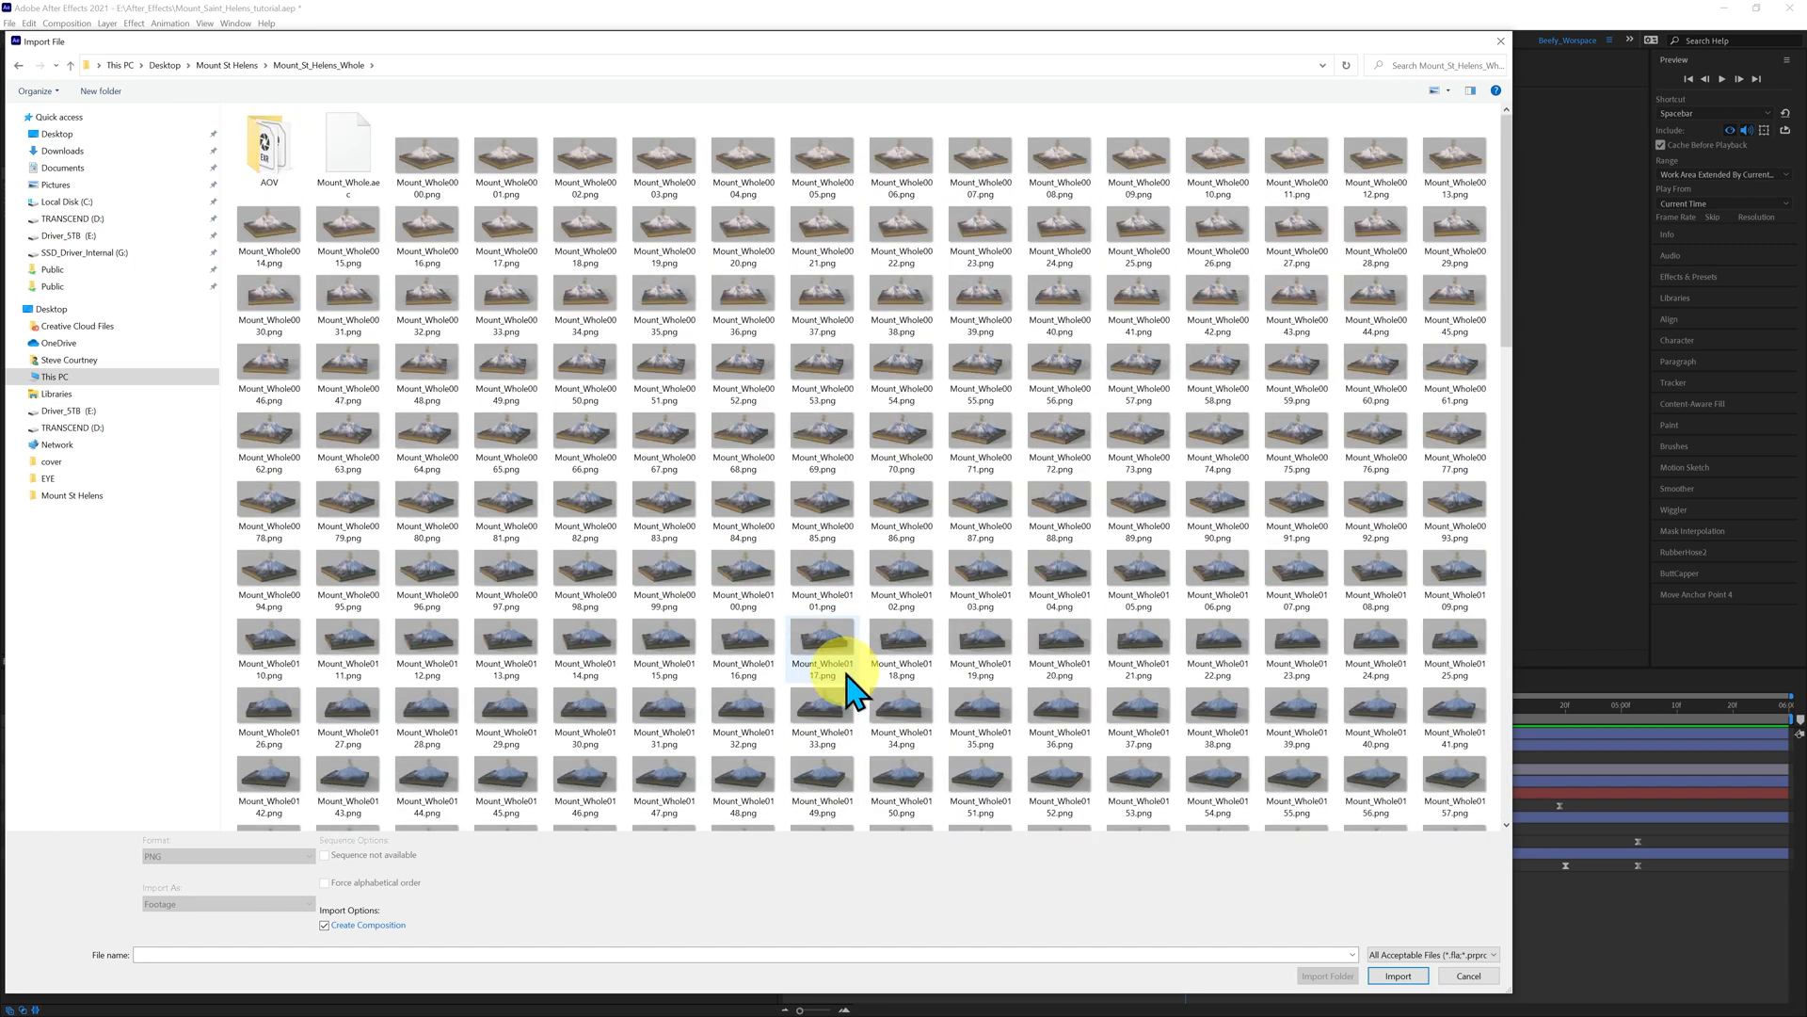
{"action": "left_click", "coordinate": [350, 177]}
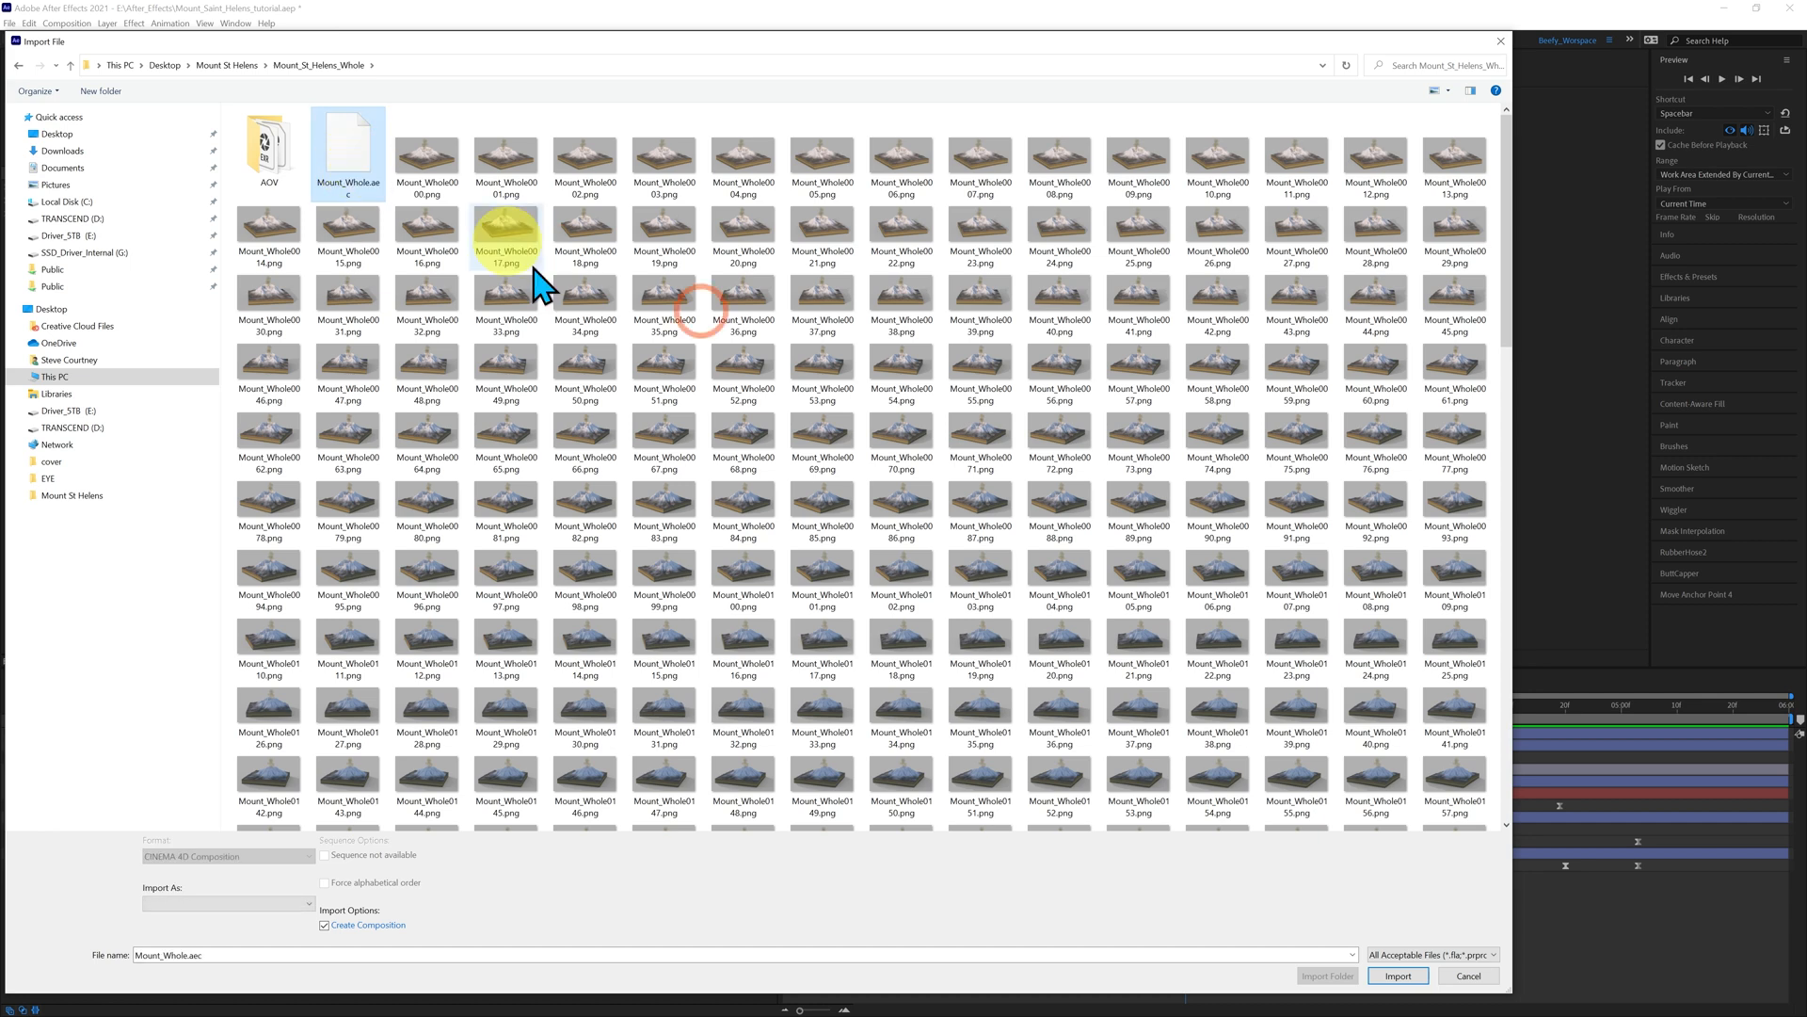
{"action": "left_click", "coordinate": [1407, 979]}
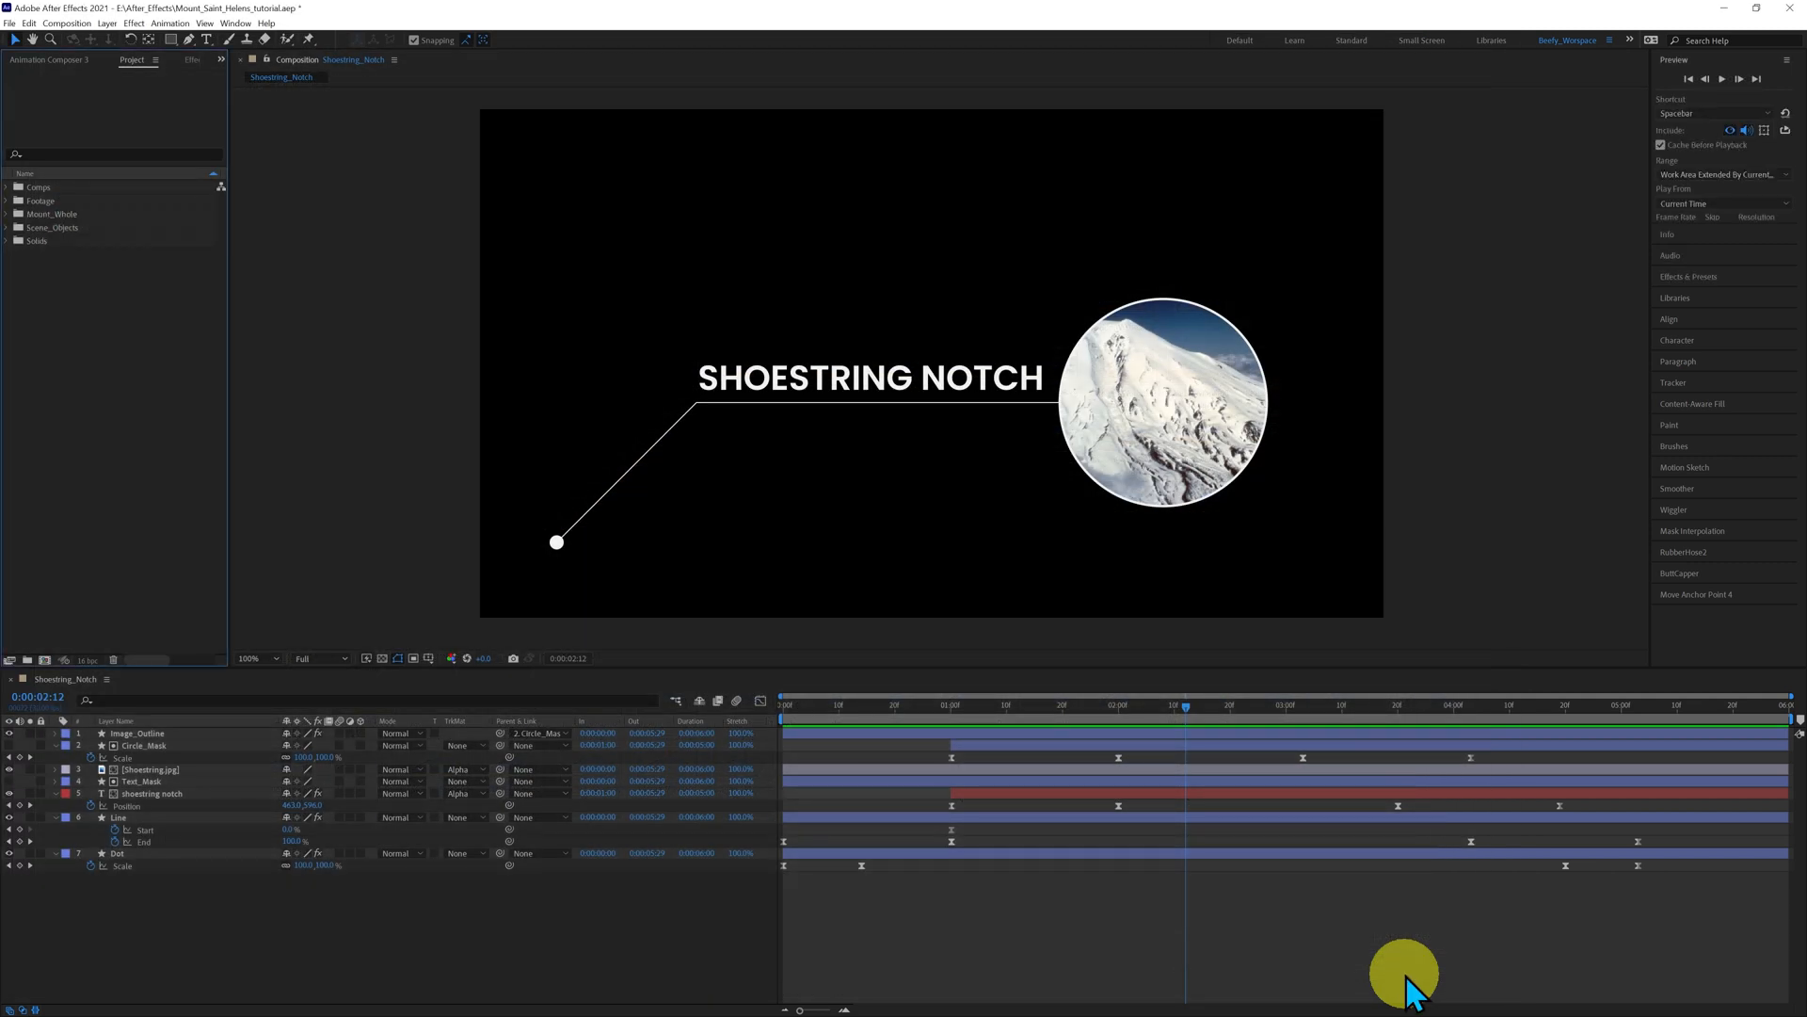
- Open the Mount_Whole composition from the imported Mount_Whole folder
{"action": "left_click", "coordinate": [7, 213]}
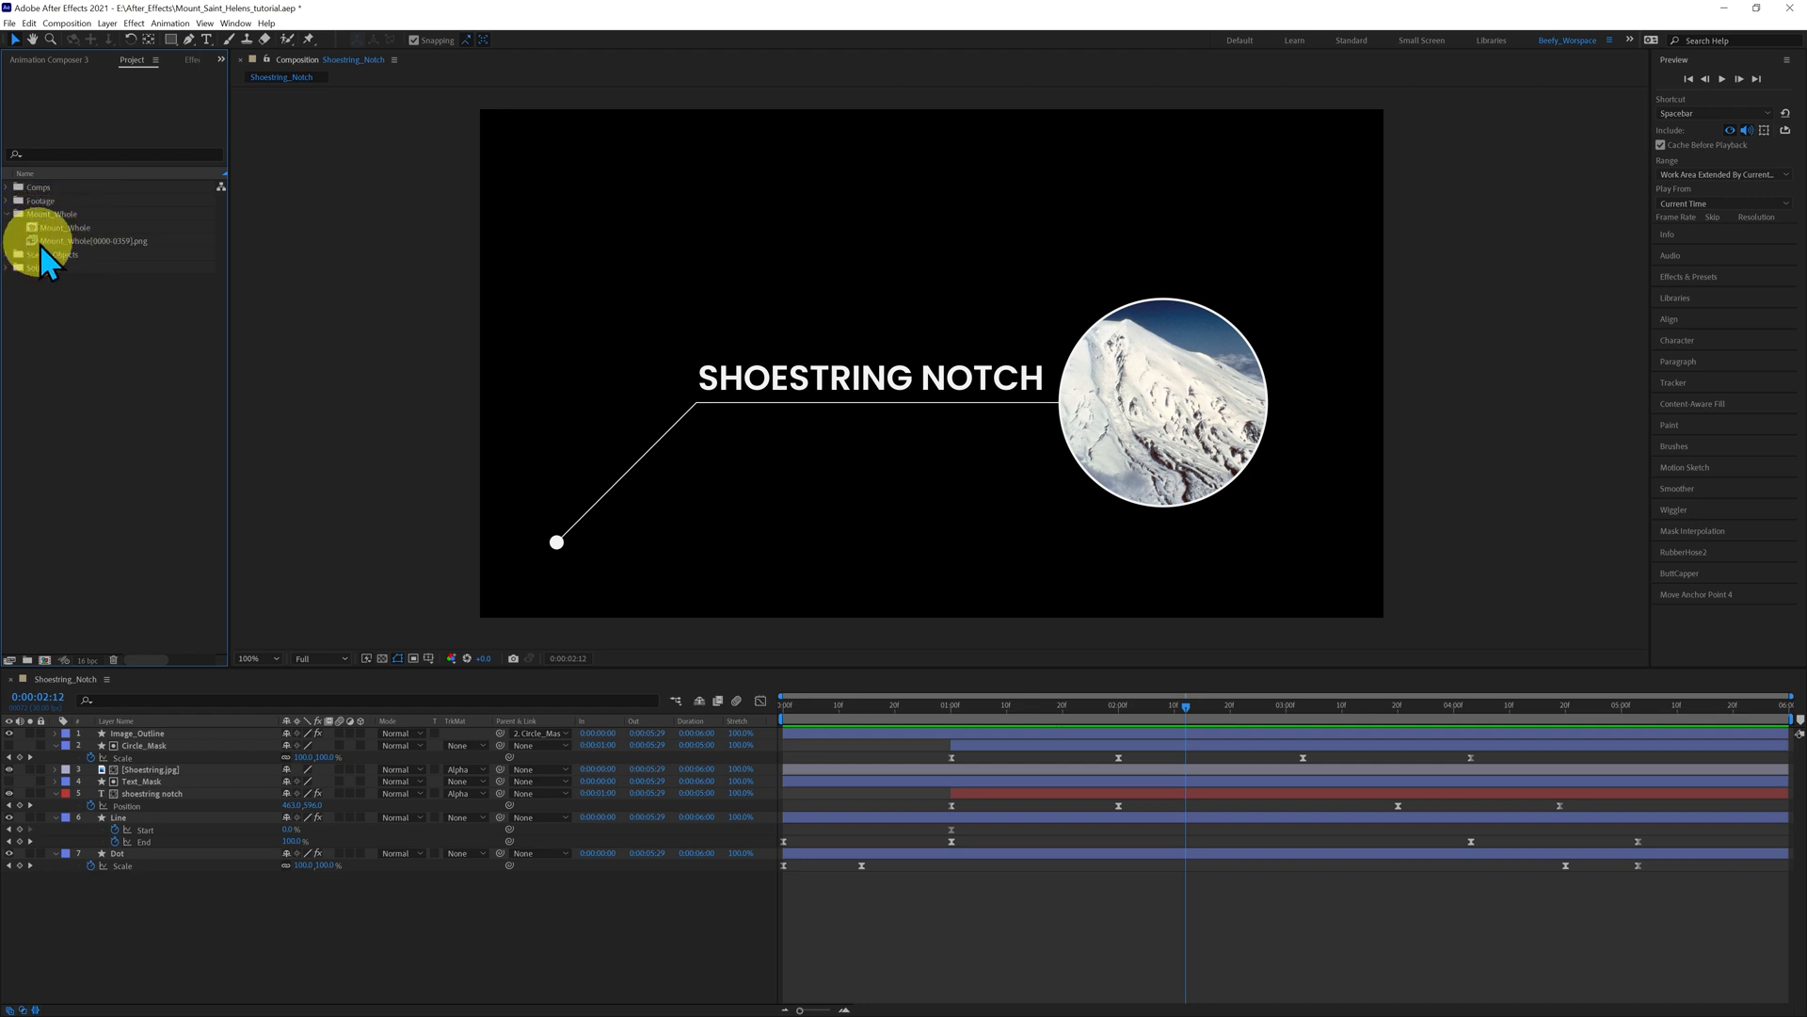
{"action": "left_click", "coordinate": [36, 228]}
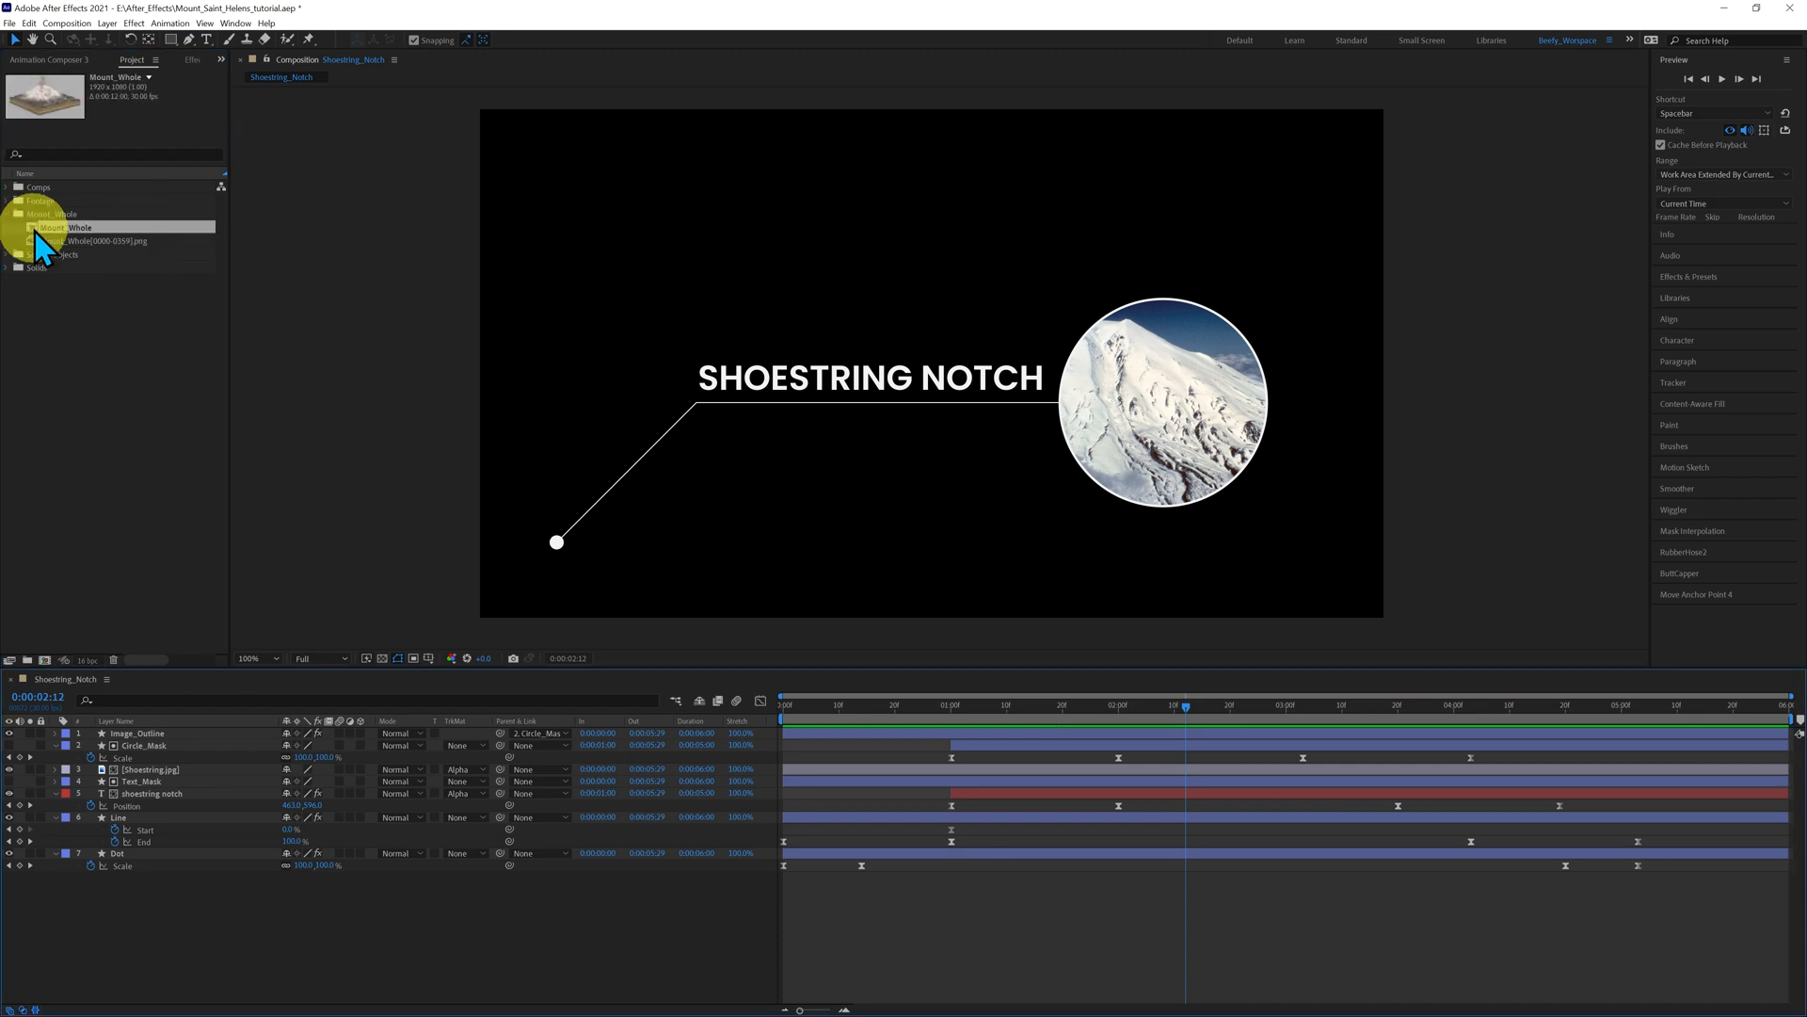
{"action": "double_click", "coordinate": [34, 229]}
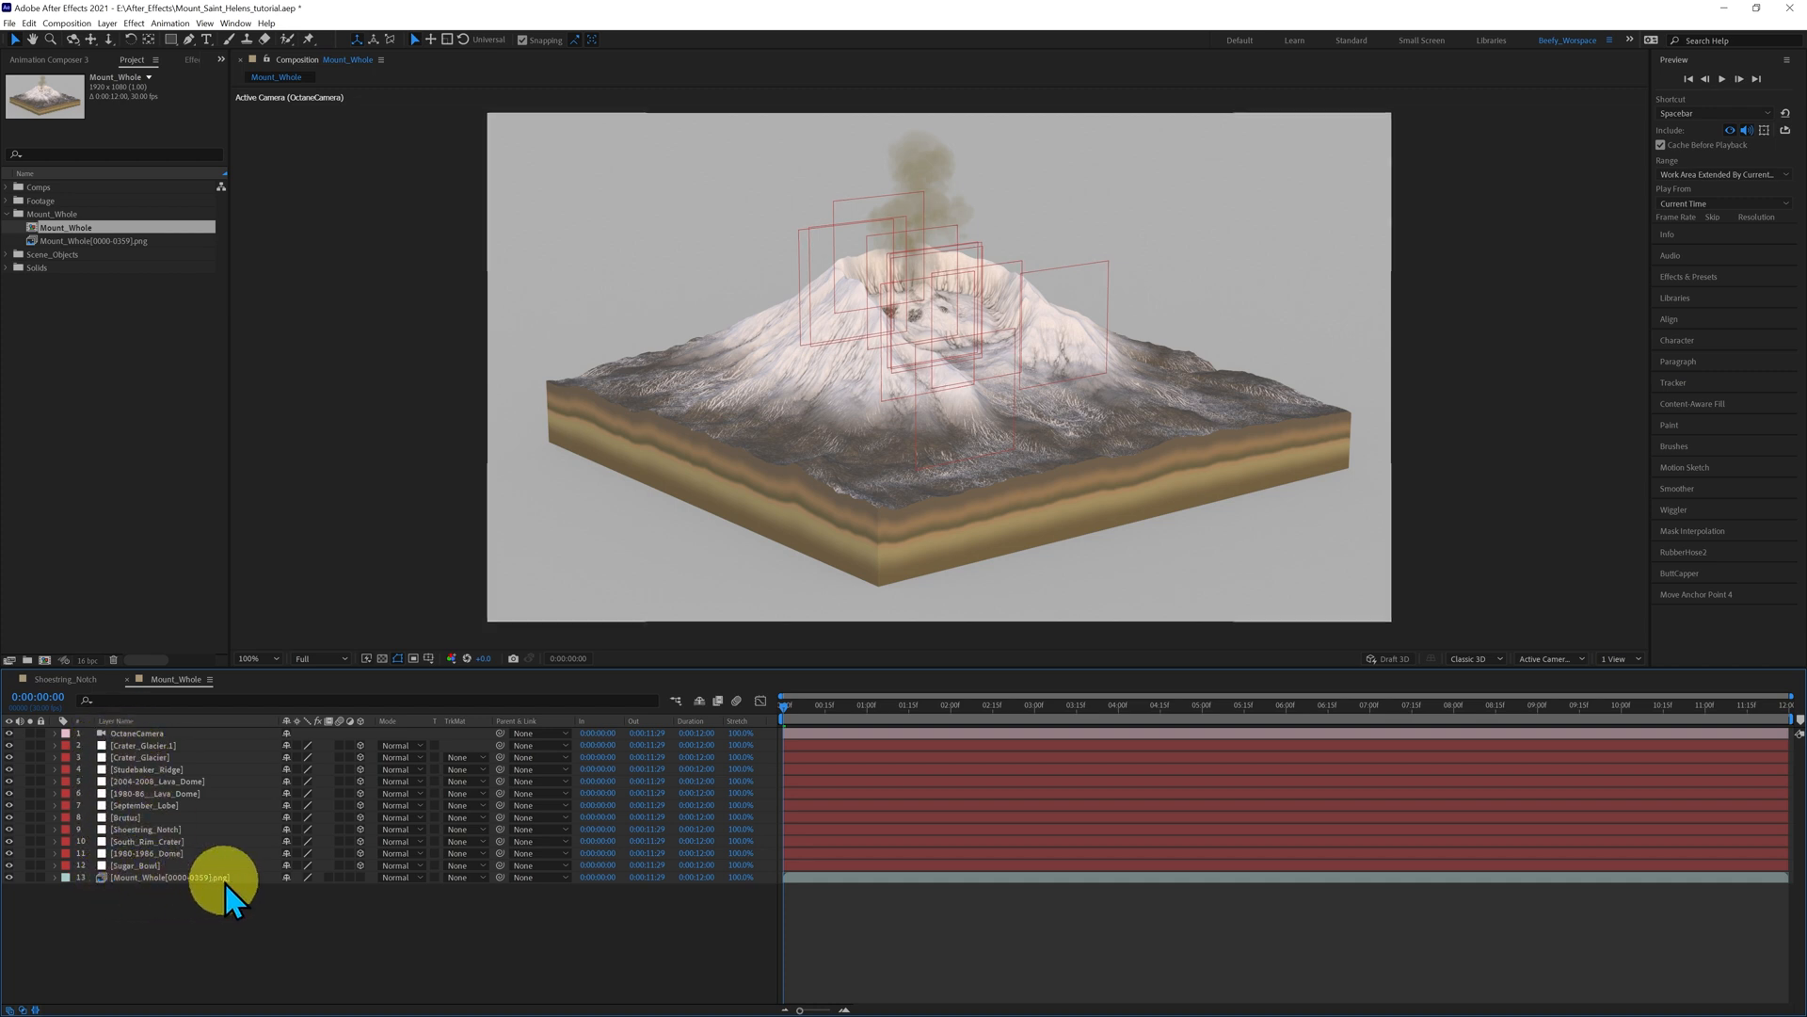
{"action": "left_click", "coordinate": [149, 374]}
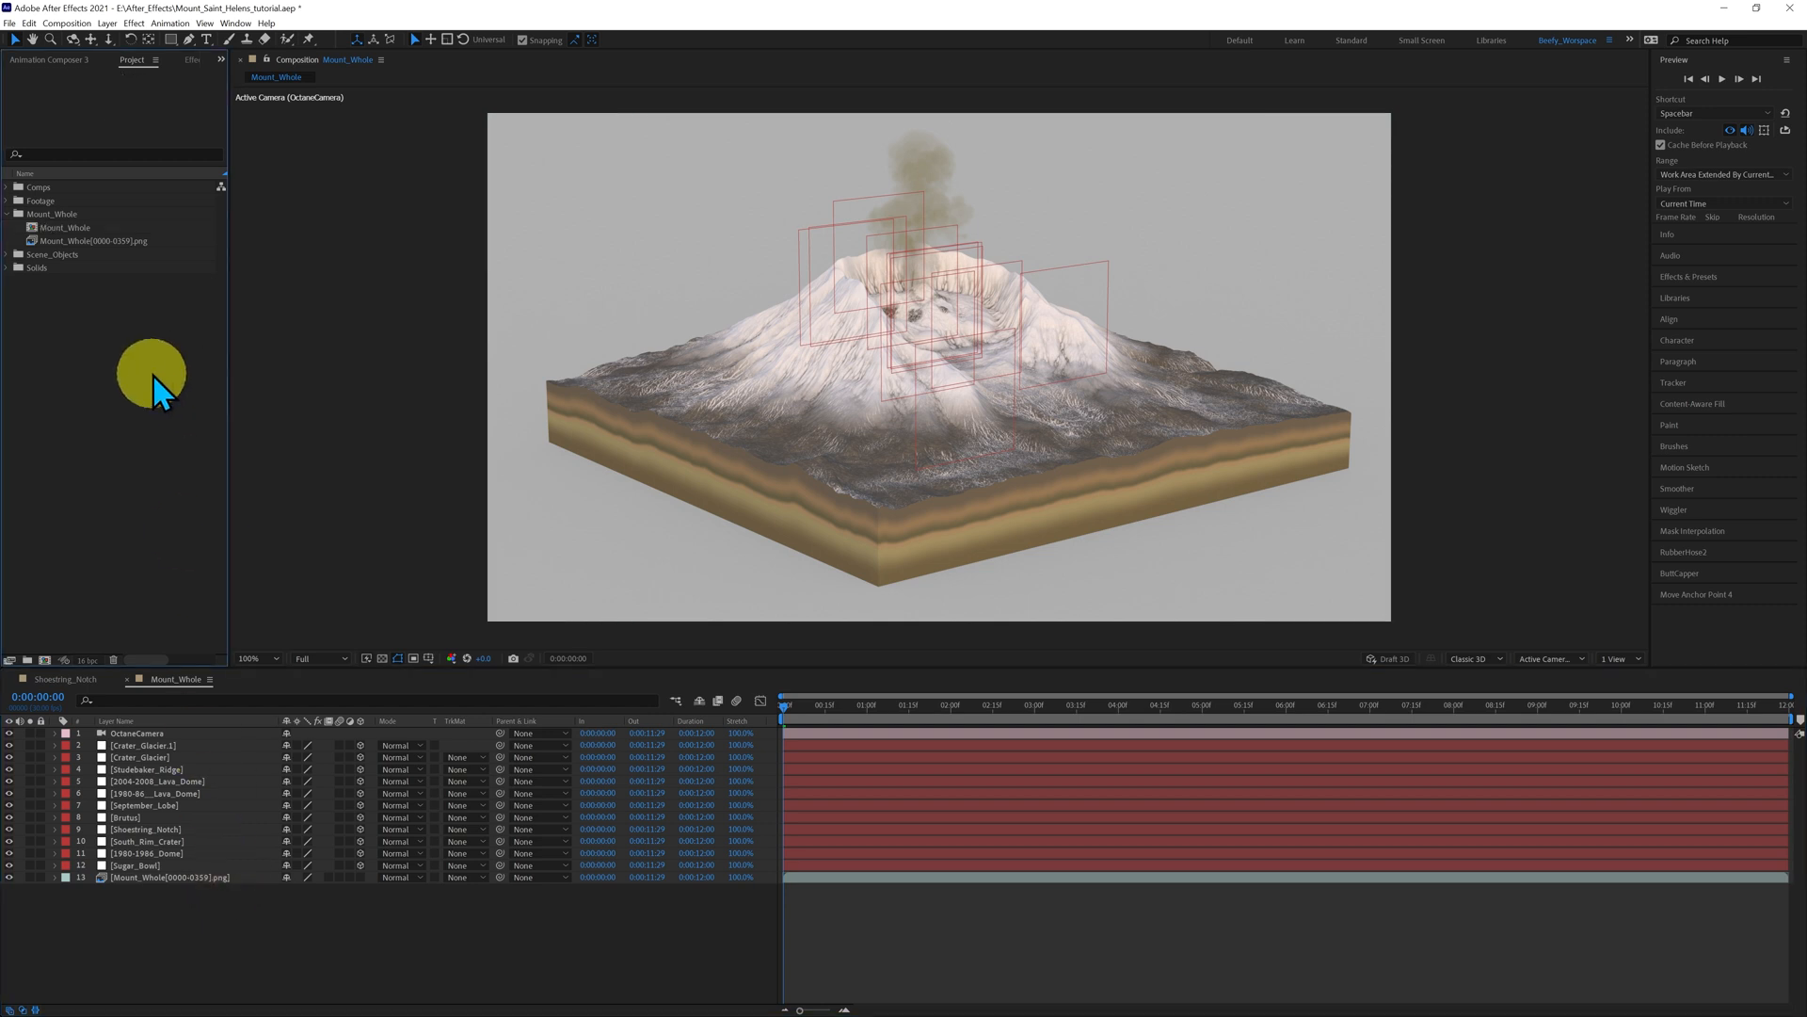
- Rename the Mount_Whole composition to Main_Callout
{"action": "right_click", "coordinate": [59, 230]}
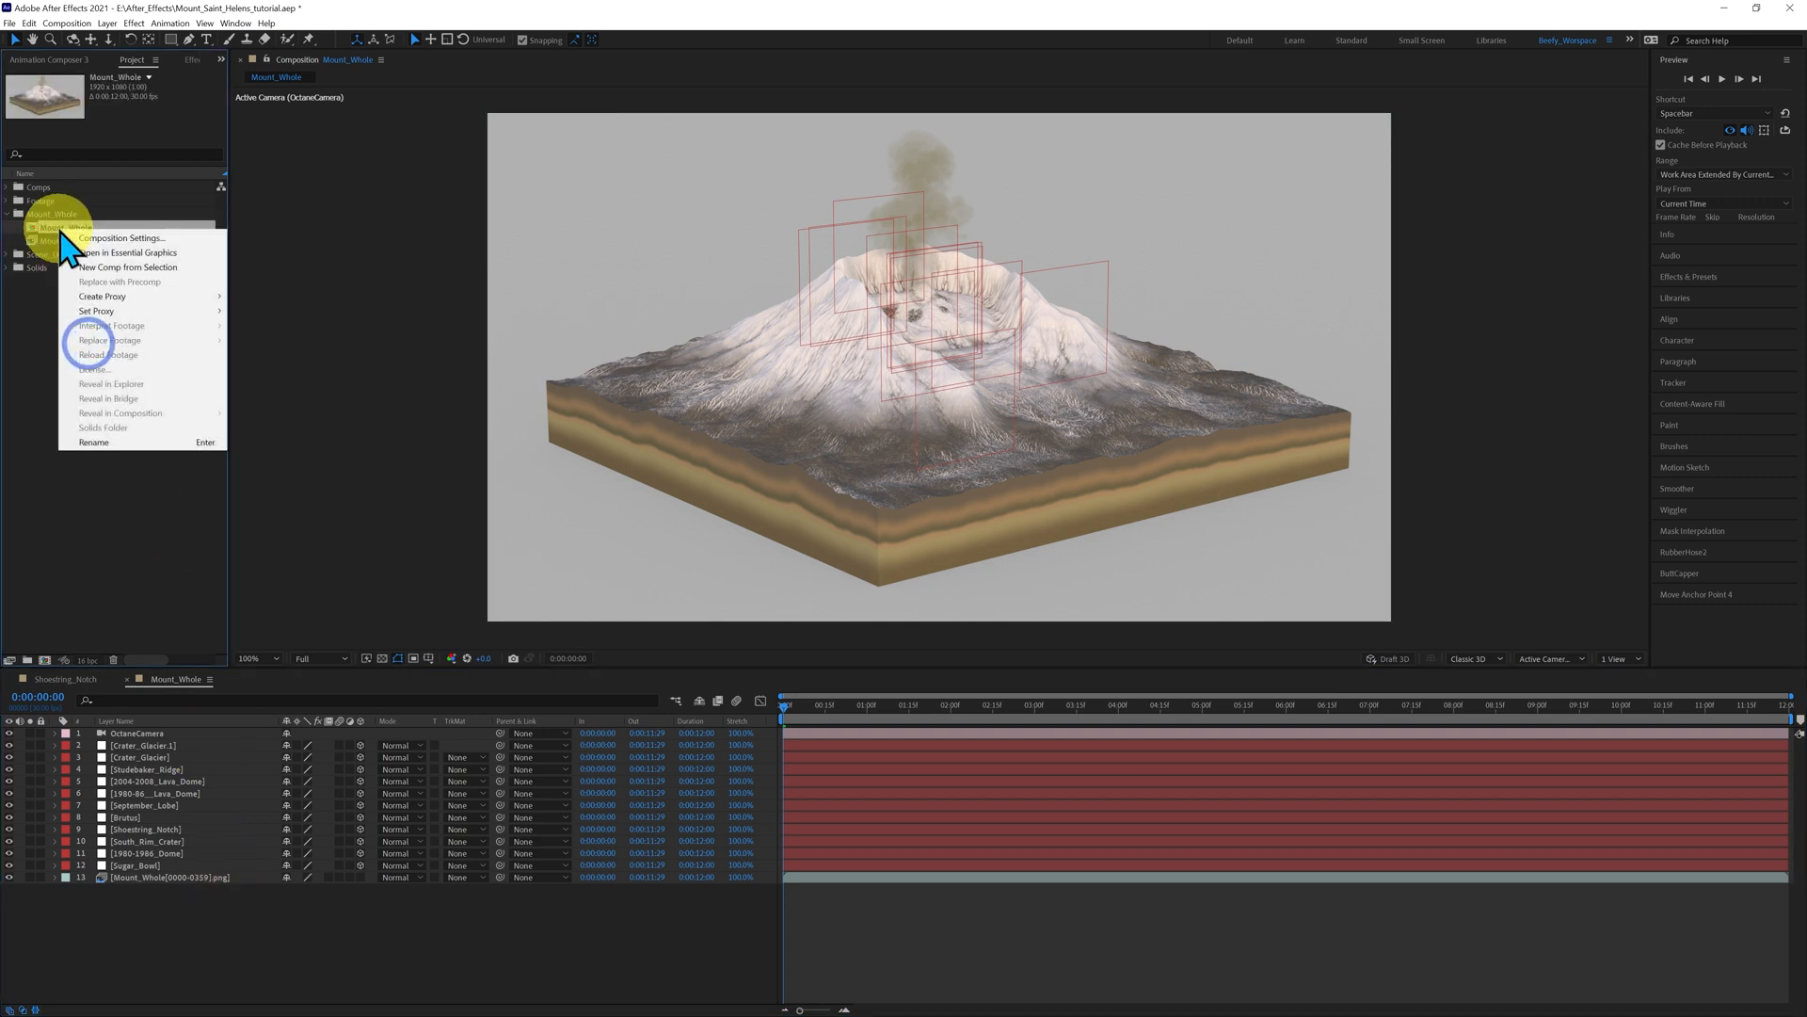
{"action": "left_click", "coordinate": [100, 442]}
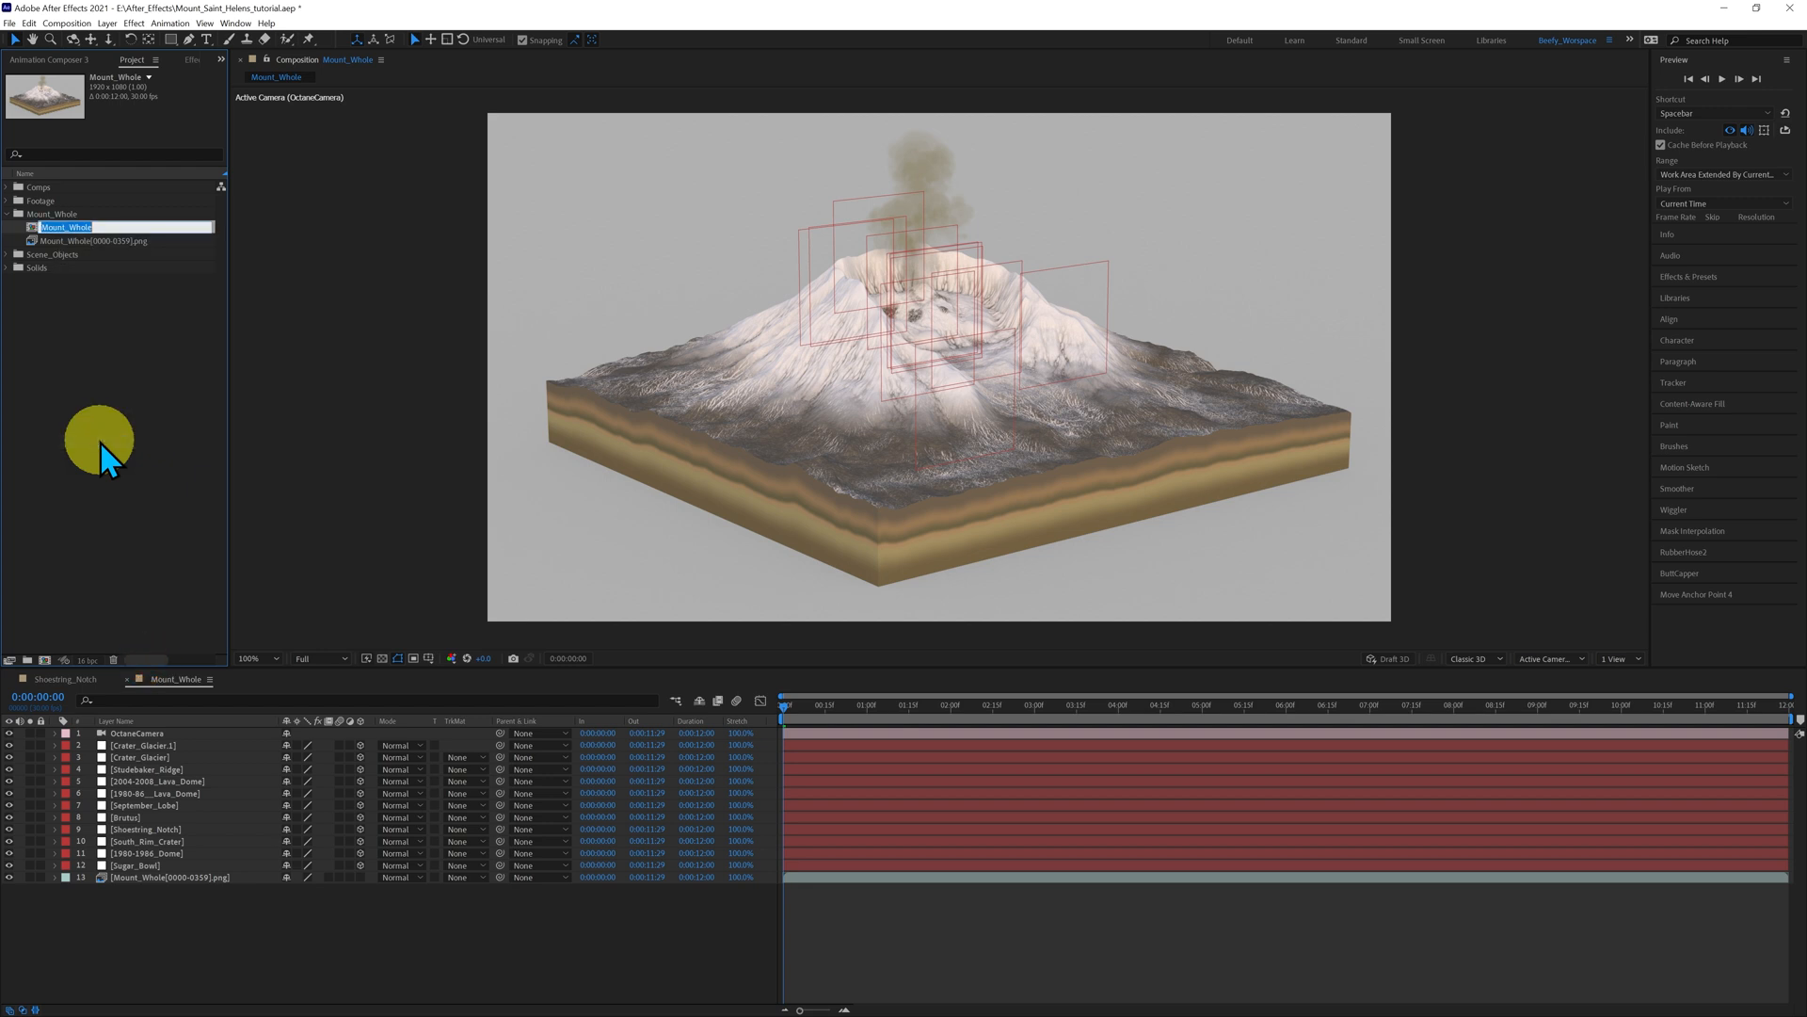
{"action": "type", "text": "Main_Callout"}
{"action": "key", "text": "Return"}
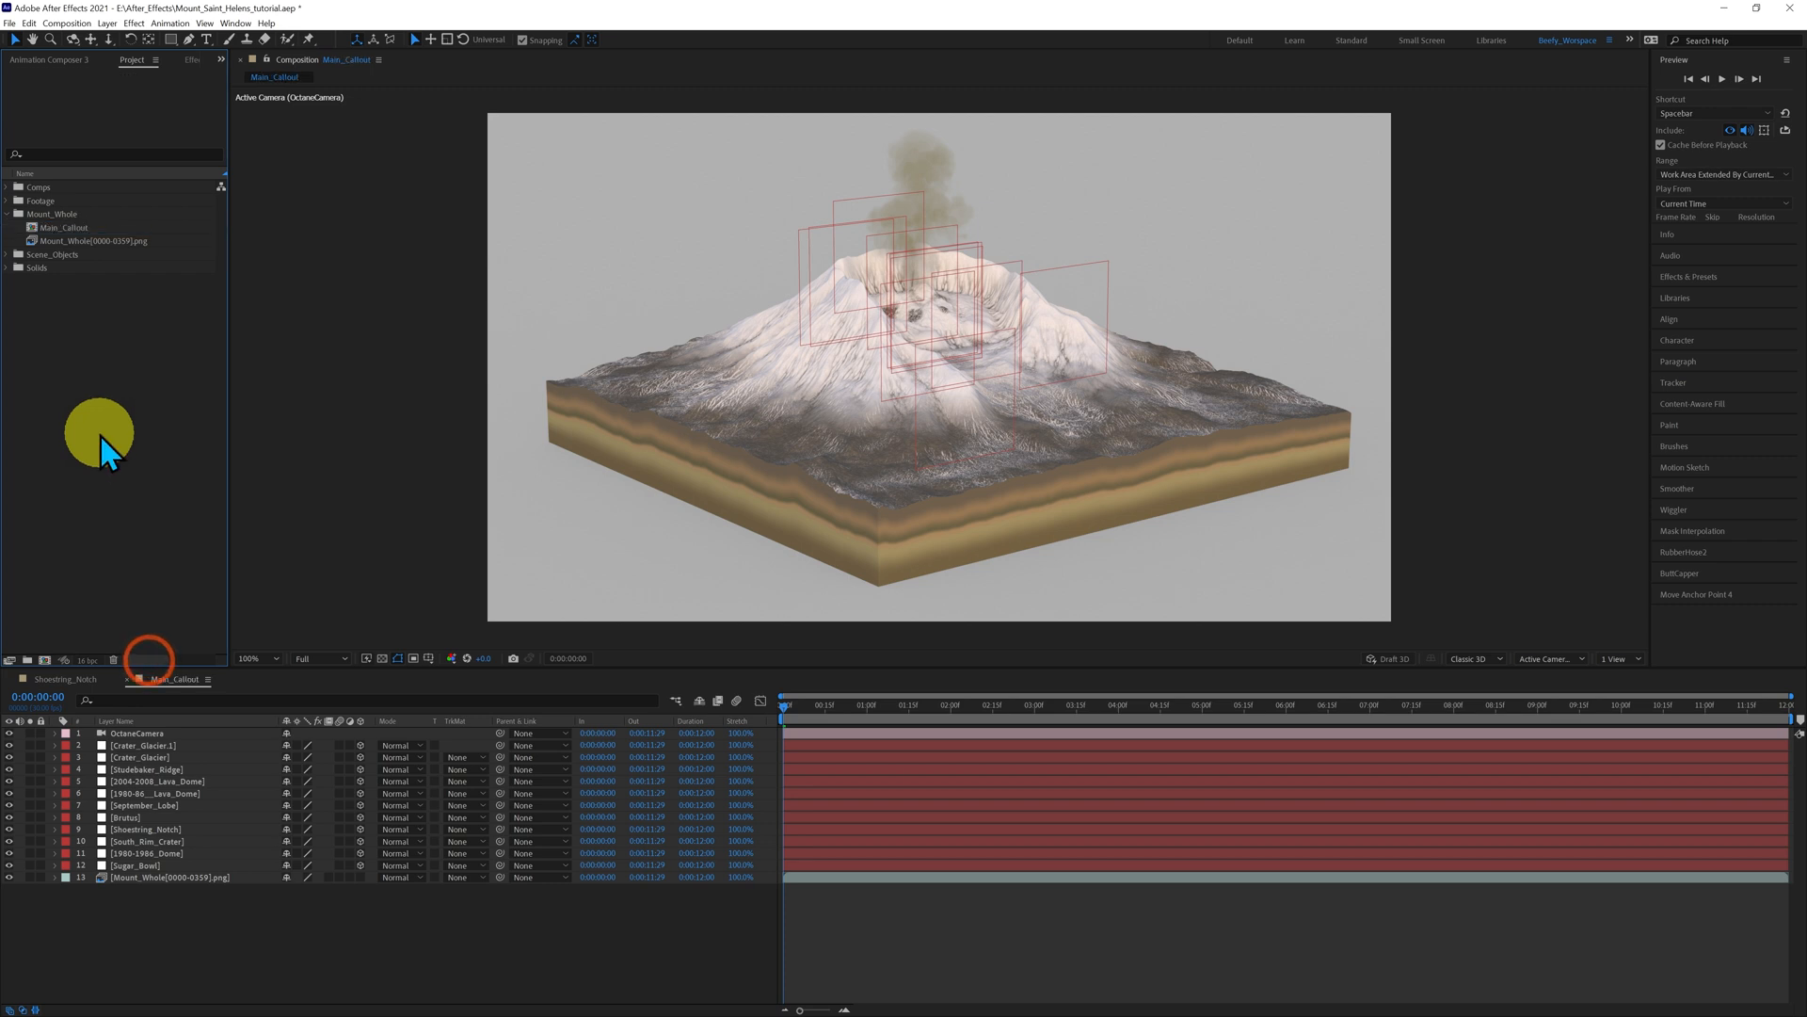
- Move Main_Callout into the Main folder under Comps and the Mount_Whole[0000-0359].png sequence into the Footage folder
{"action": "left_click", "coordinate": [8, 186]}
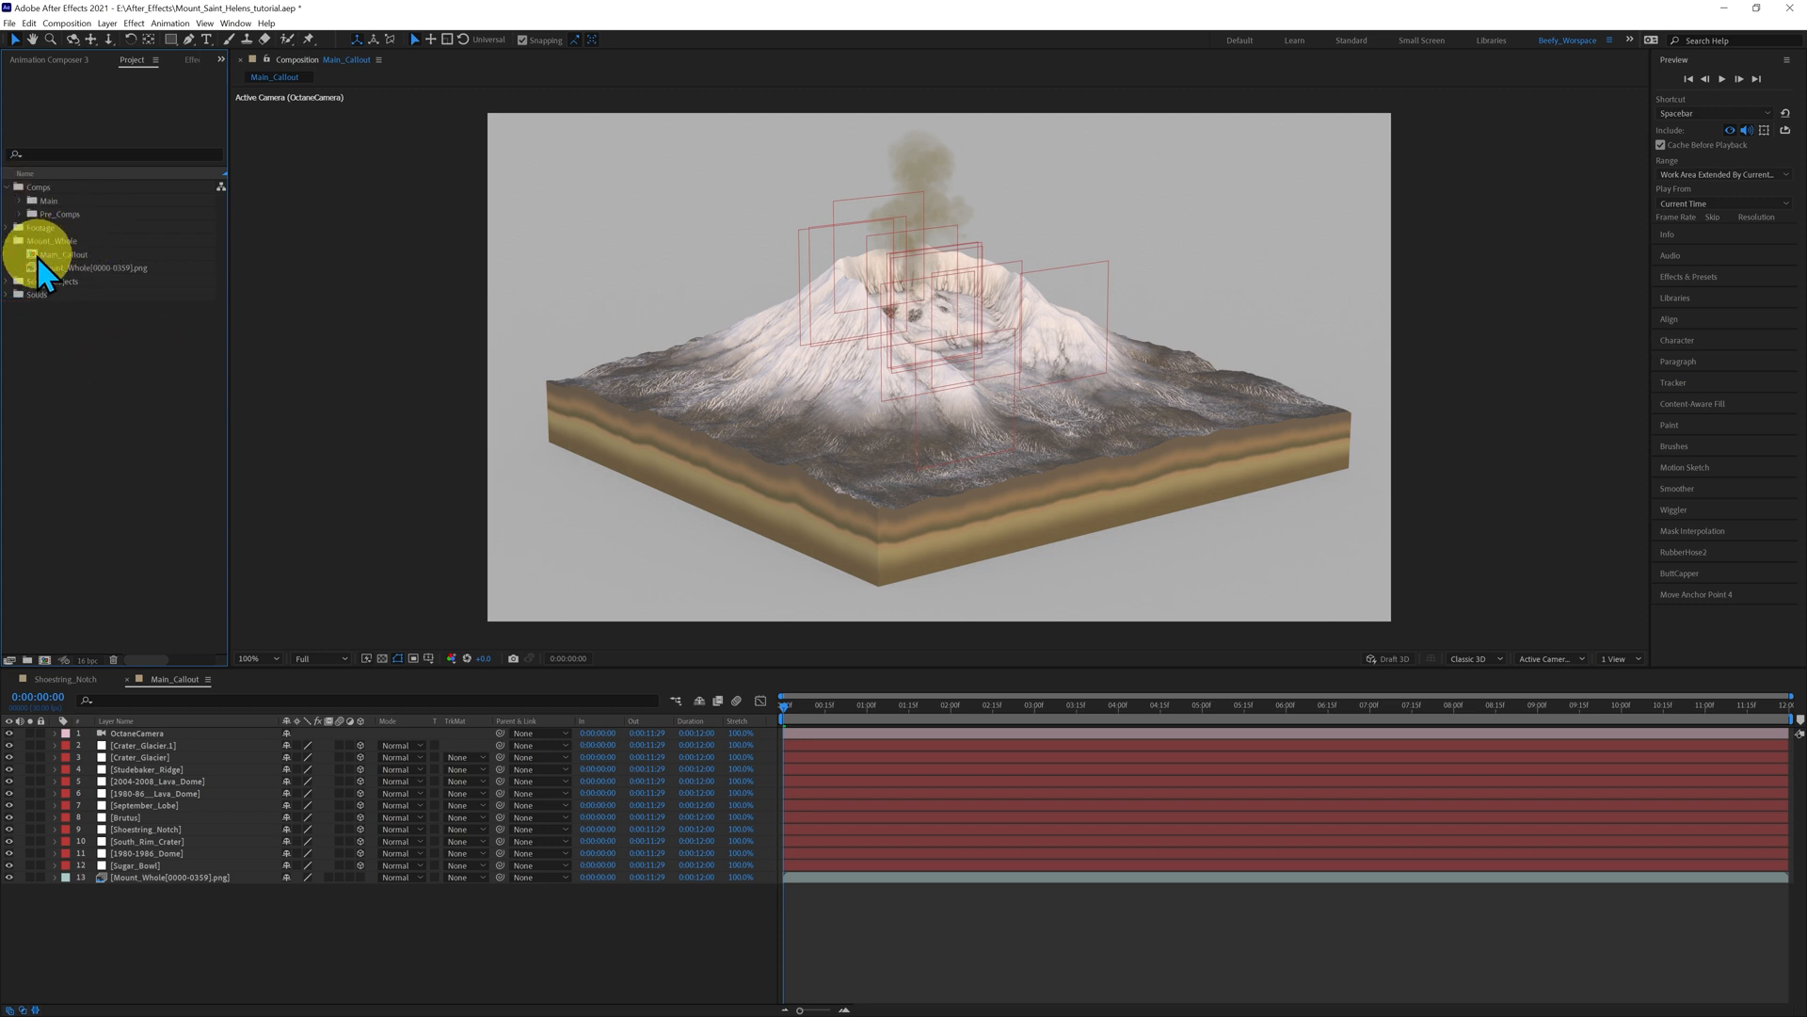
{"action": "left_click_drag", "start_coordinate": [34, 252], "coordinate": [48, 202]}
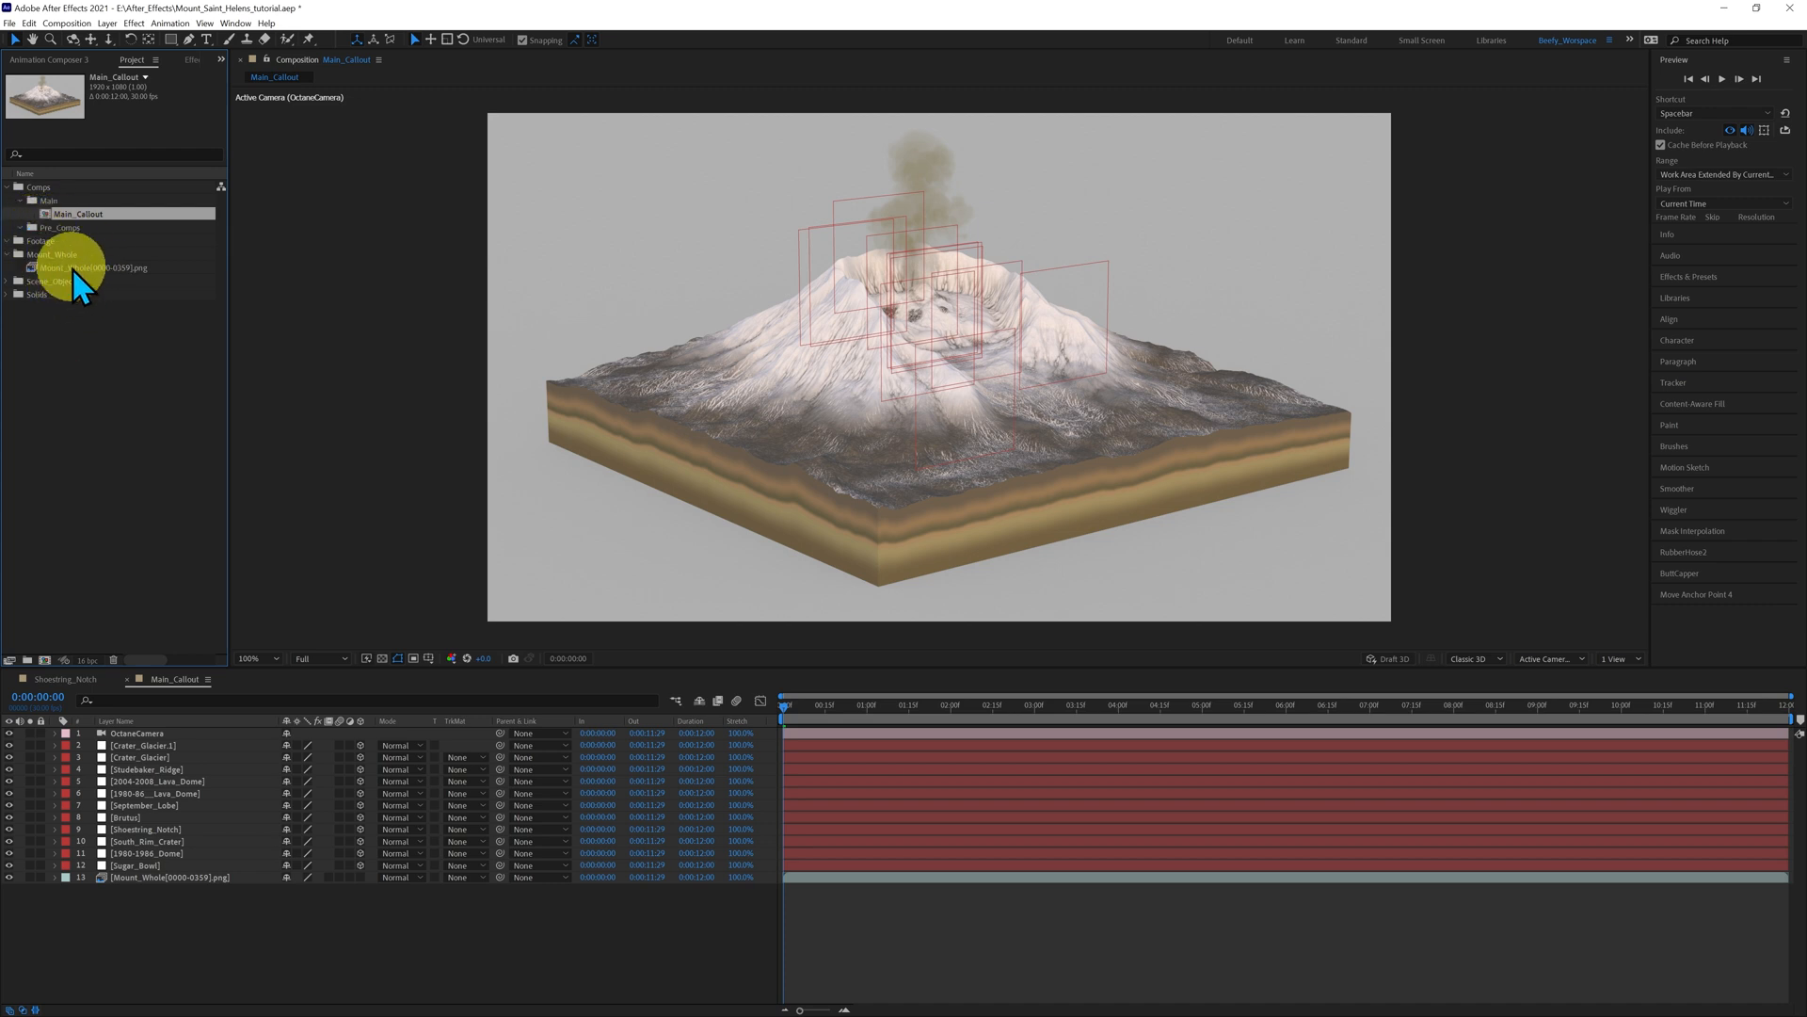
{"action": "left_click_drag", "start_coordinate": [71, 268], "coordinate": [58, 247]}
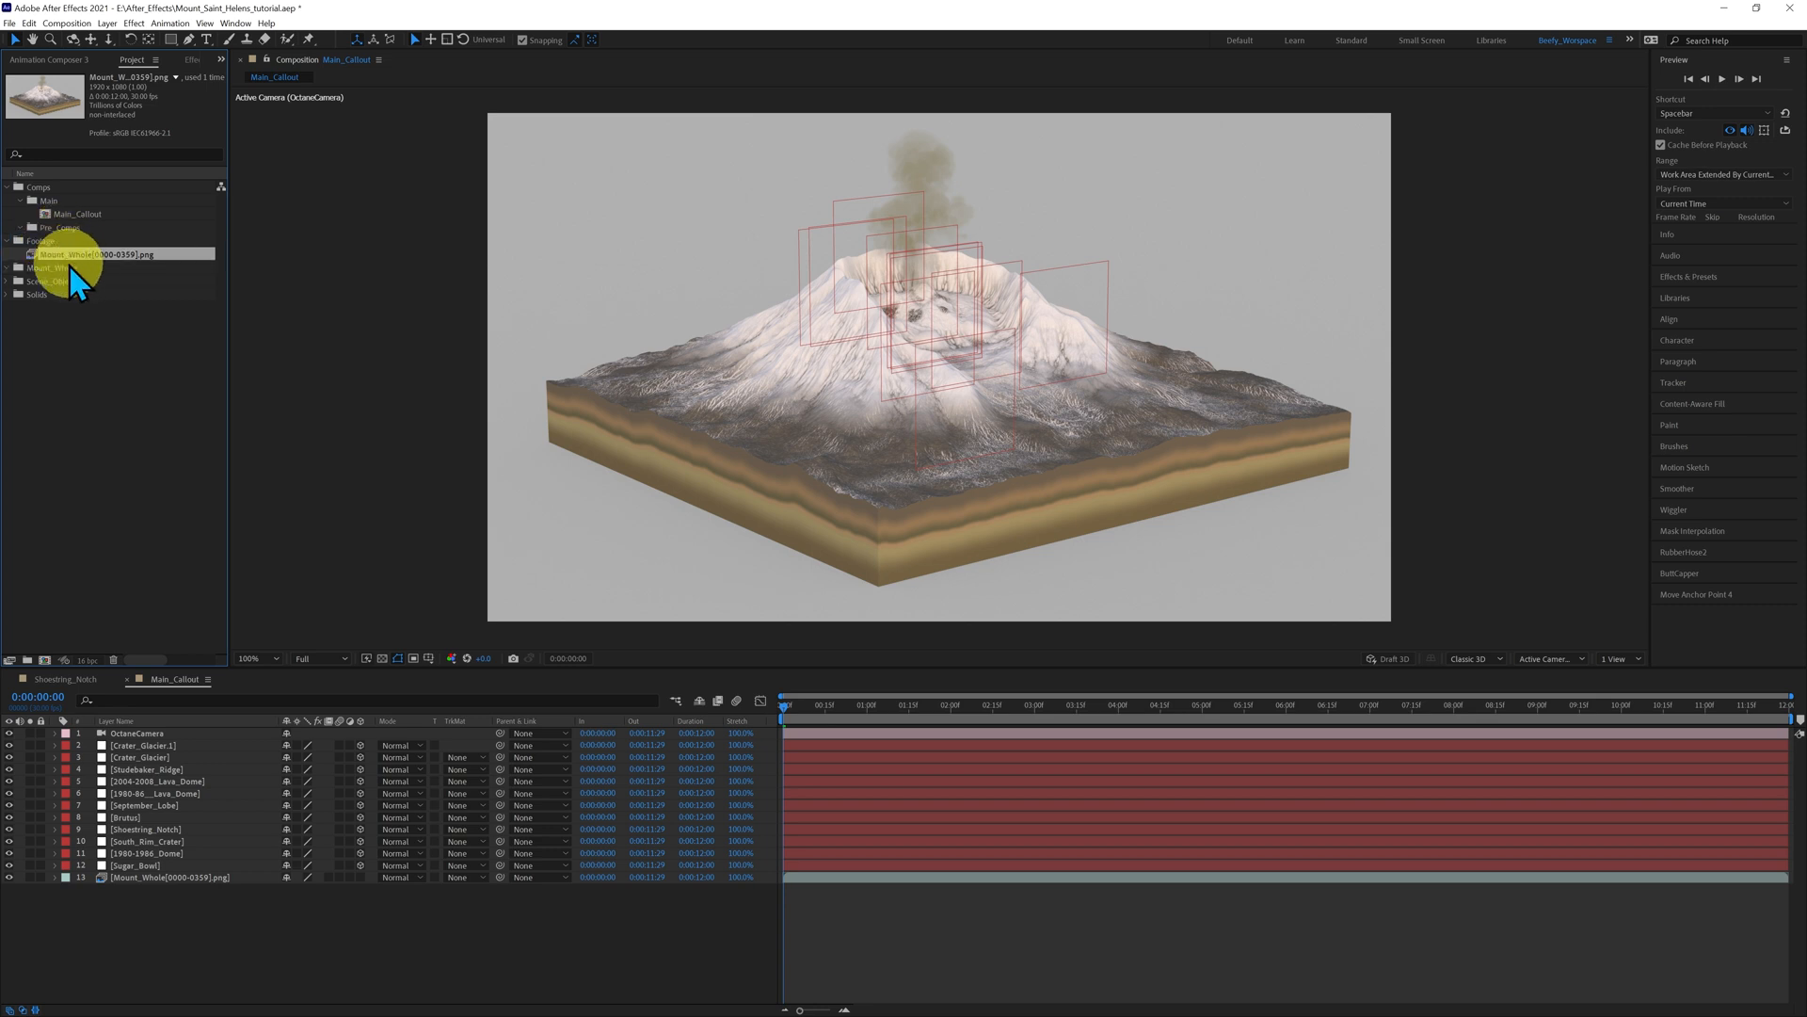
- Delete the empty Mount_Whole folder and collapse the Comps and Footage folders in the project
{"action": "left_click", "coordinate": [53, 268]}
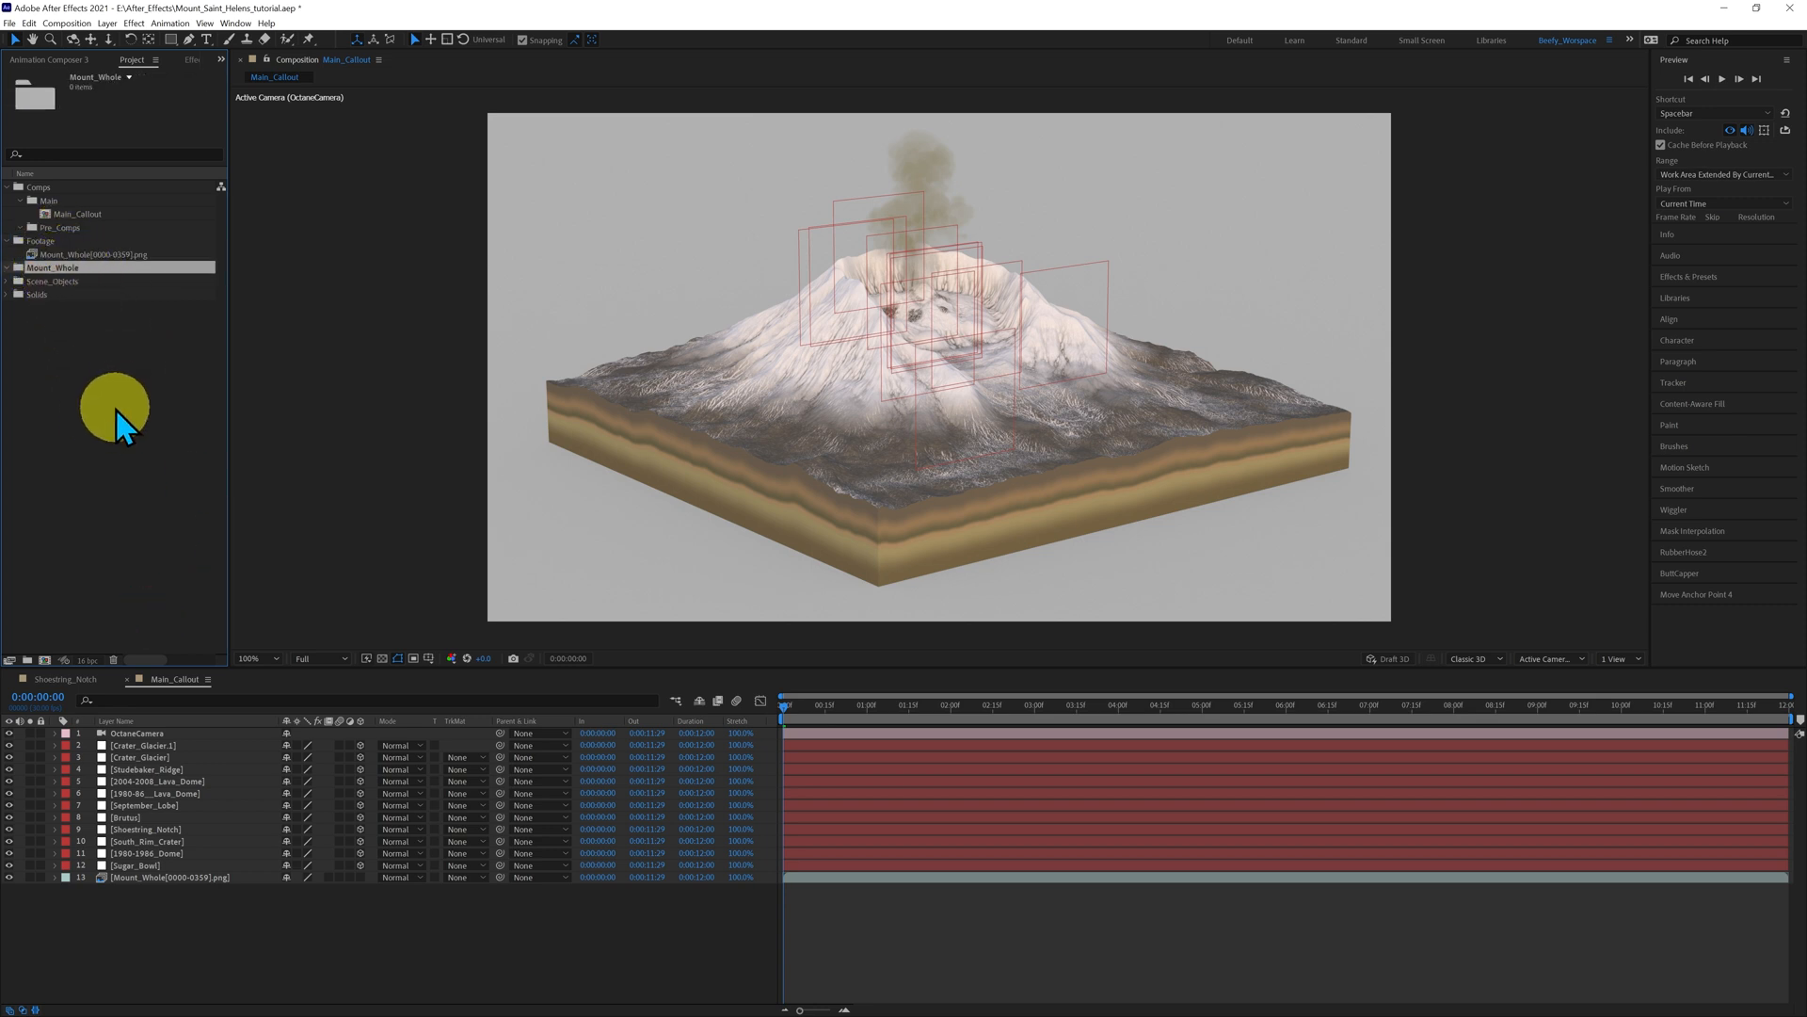
{"action": "key", "text": "Delete"}
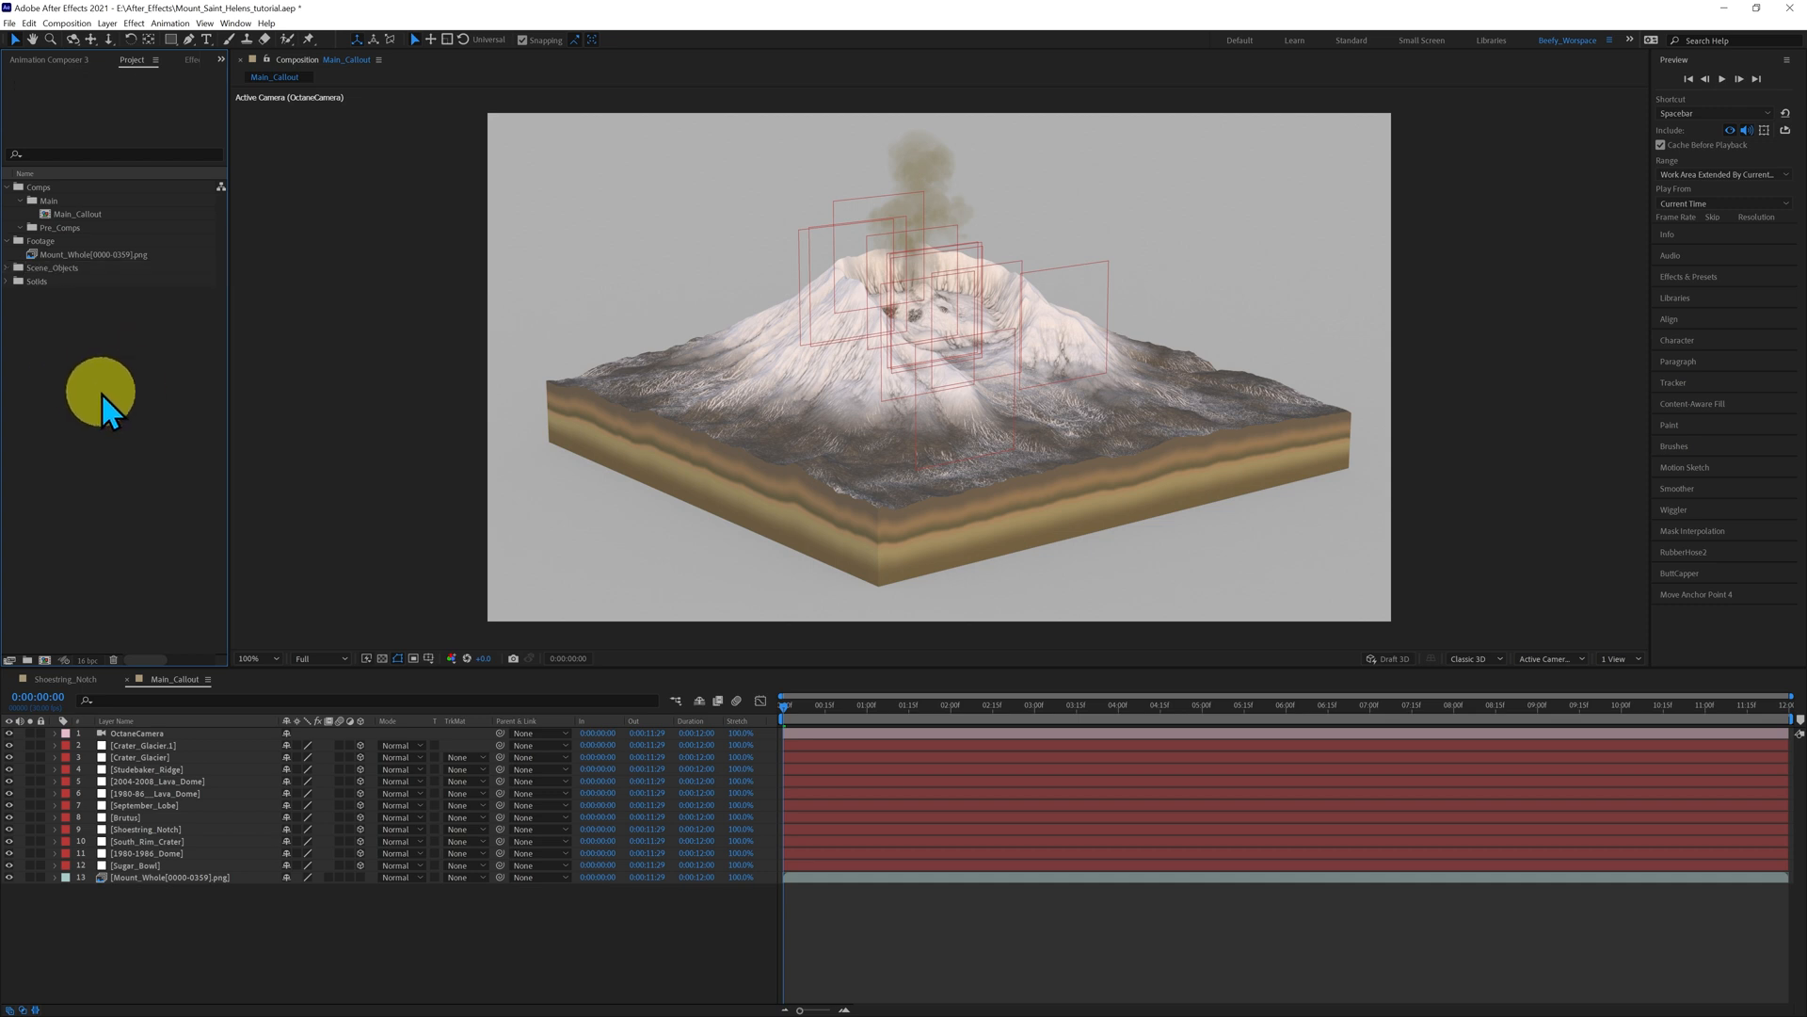
{"action": "left_click", "coordinate": [8, 187]}
{"action": "left_click", "coordinate": [7, 200]}
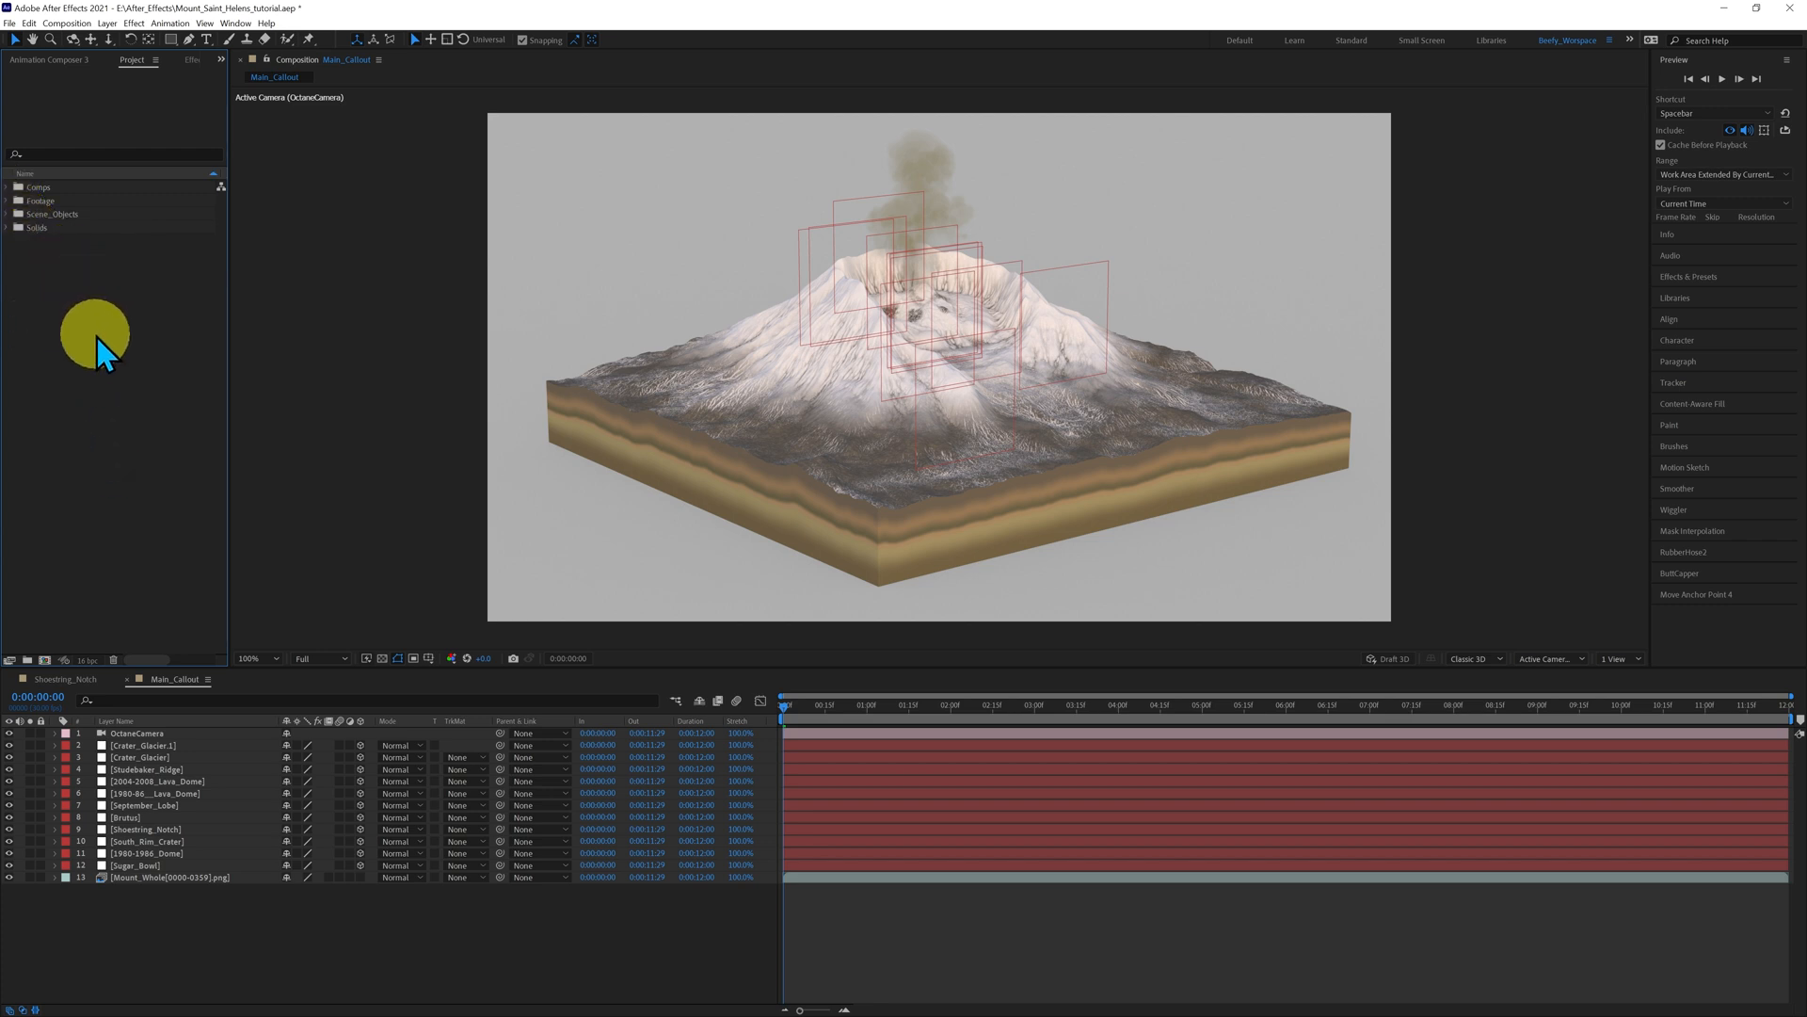
- Choose EXR_Whole0000.exr in the AOV folder for import as an OpenEXR sequence with Create Composition enabled
{"action": "double_click", "coordinate": [96, 335]}
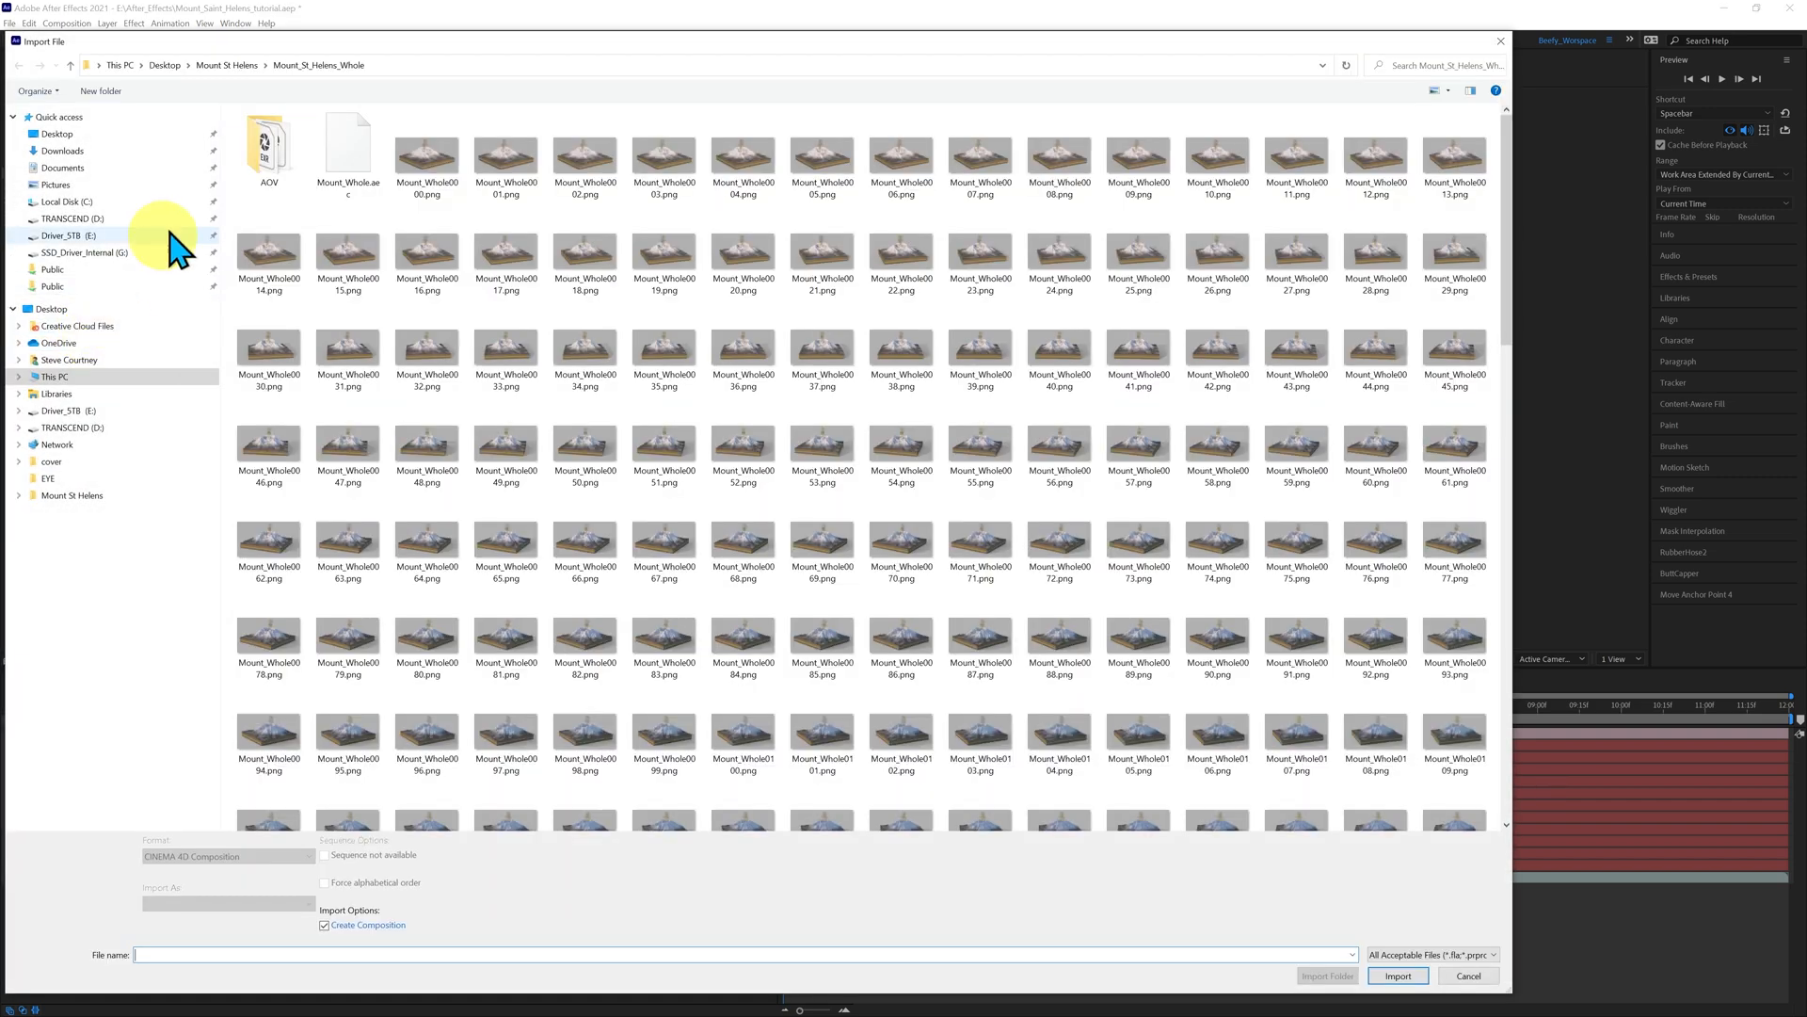
{"action": "double_click", "coordinate": [269, 149]}
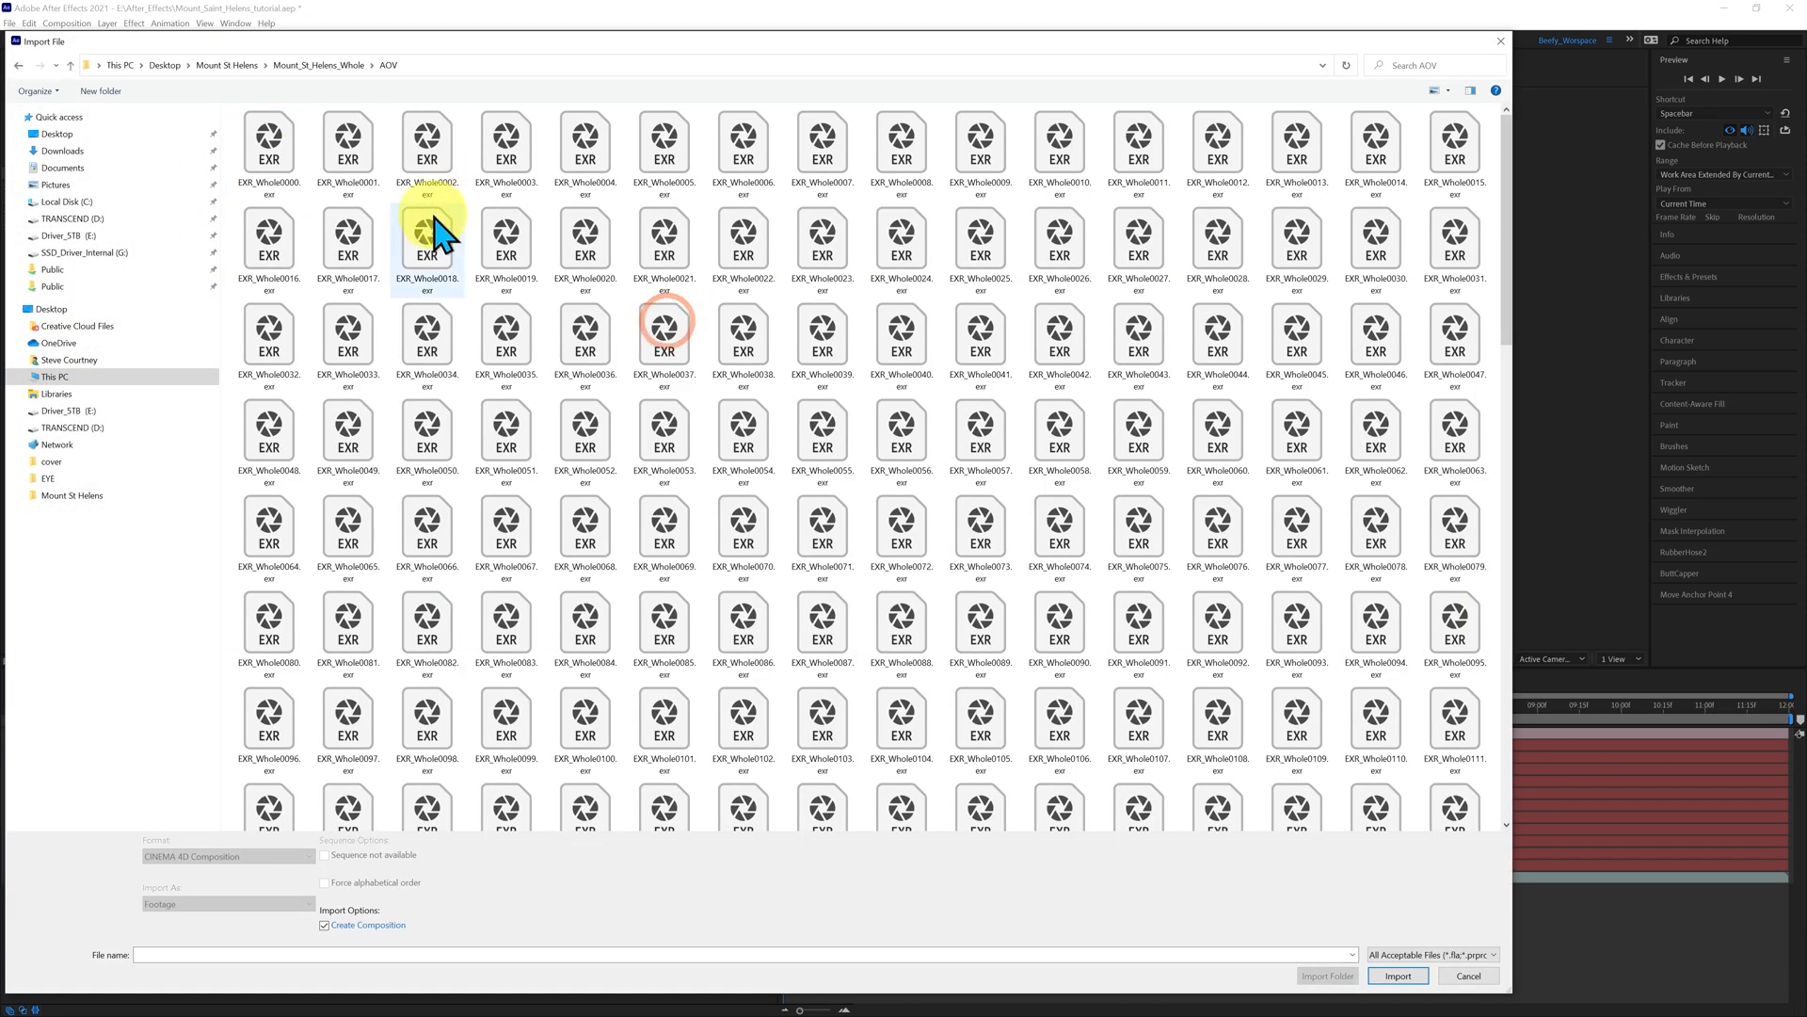
{"action": "left_click", "coordinate": [279, 166]}
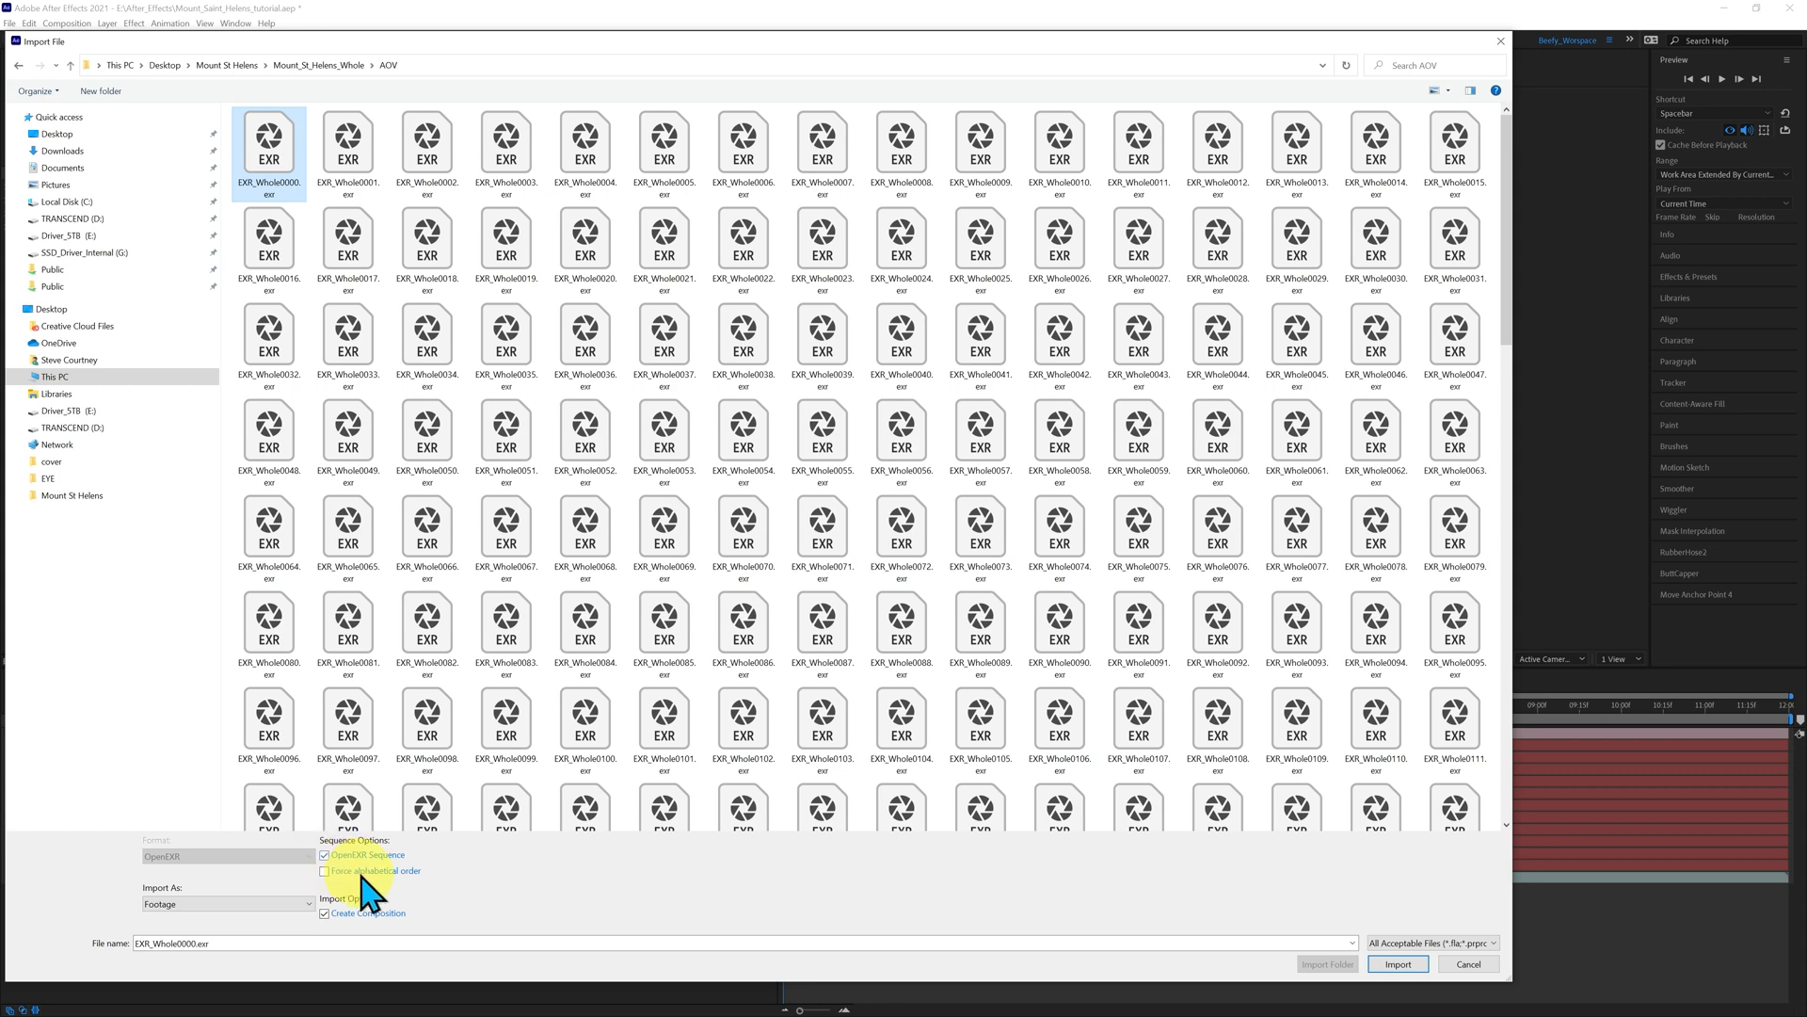
{"action": "left_click", "coordinate": [325, 913]}
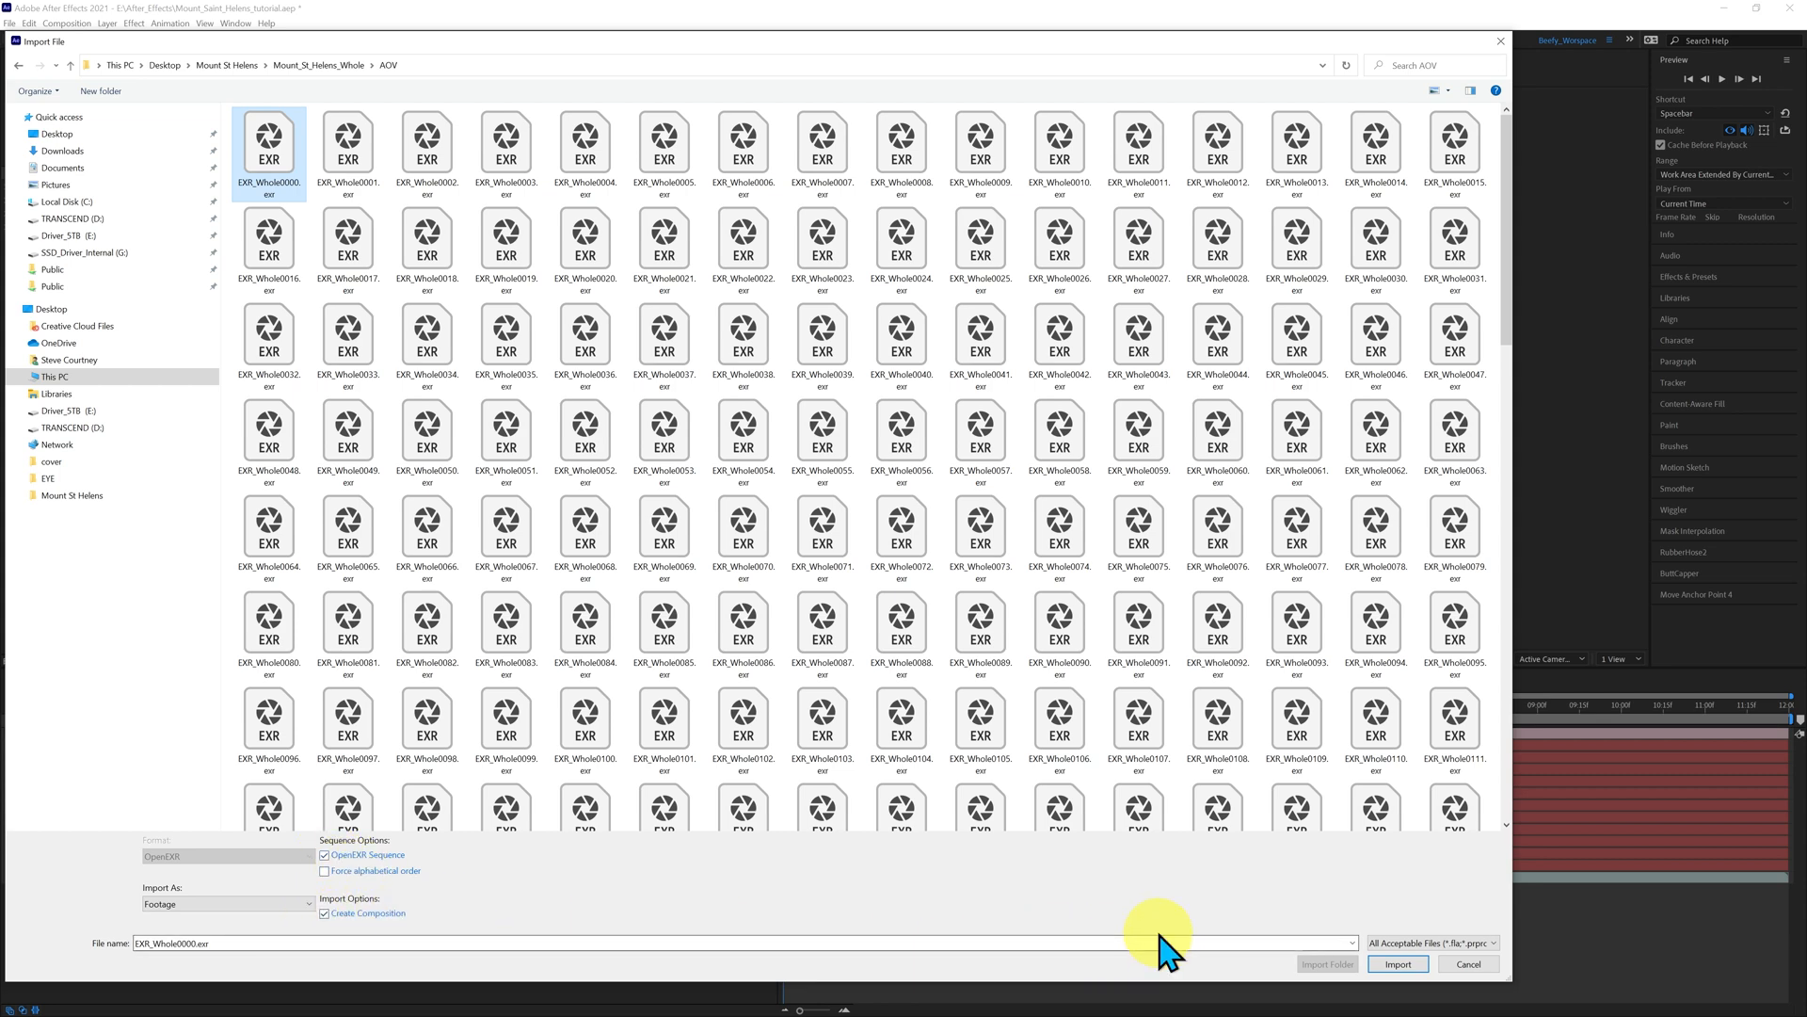
{"action": "left_click", "coordinate": [1398, 964]}
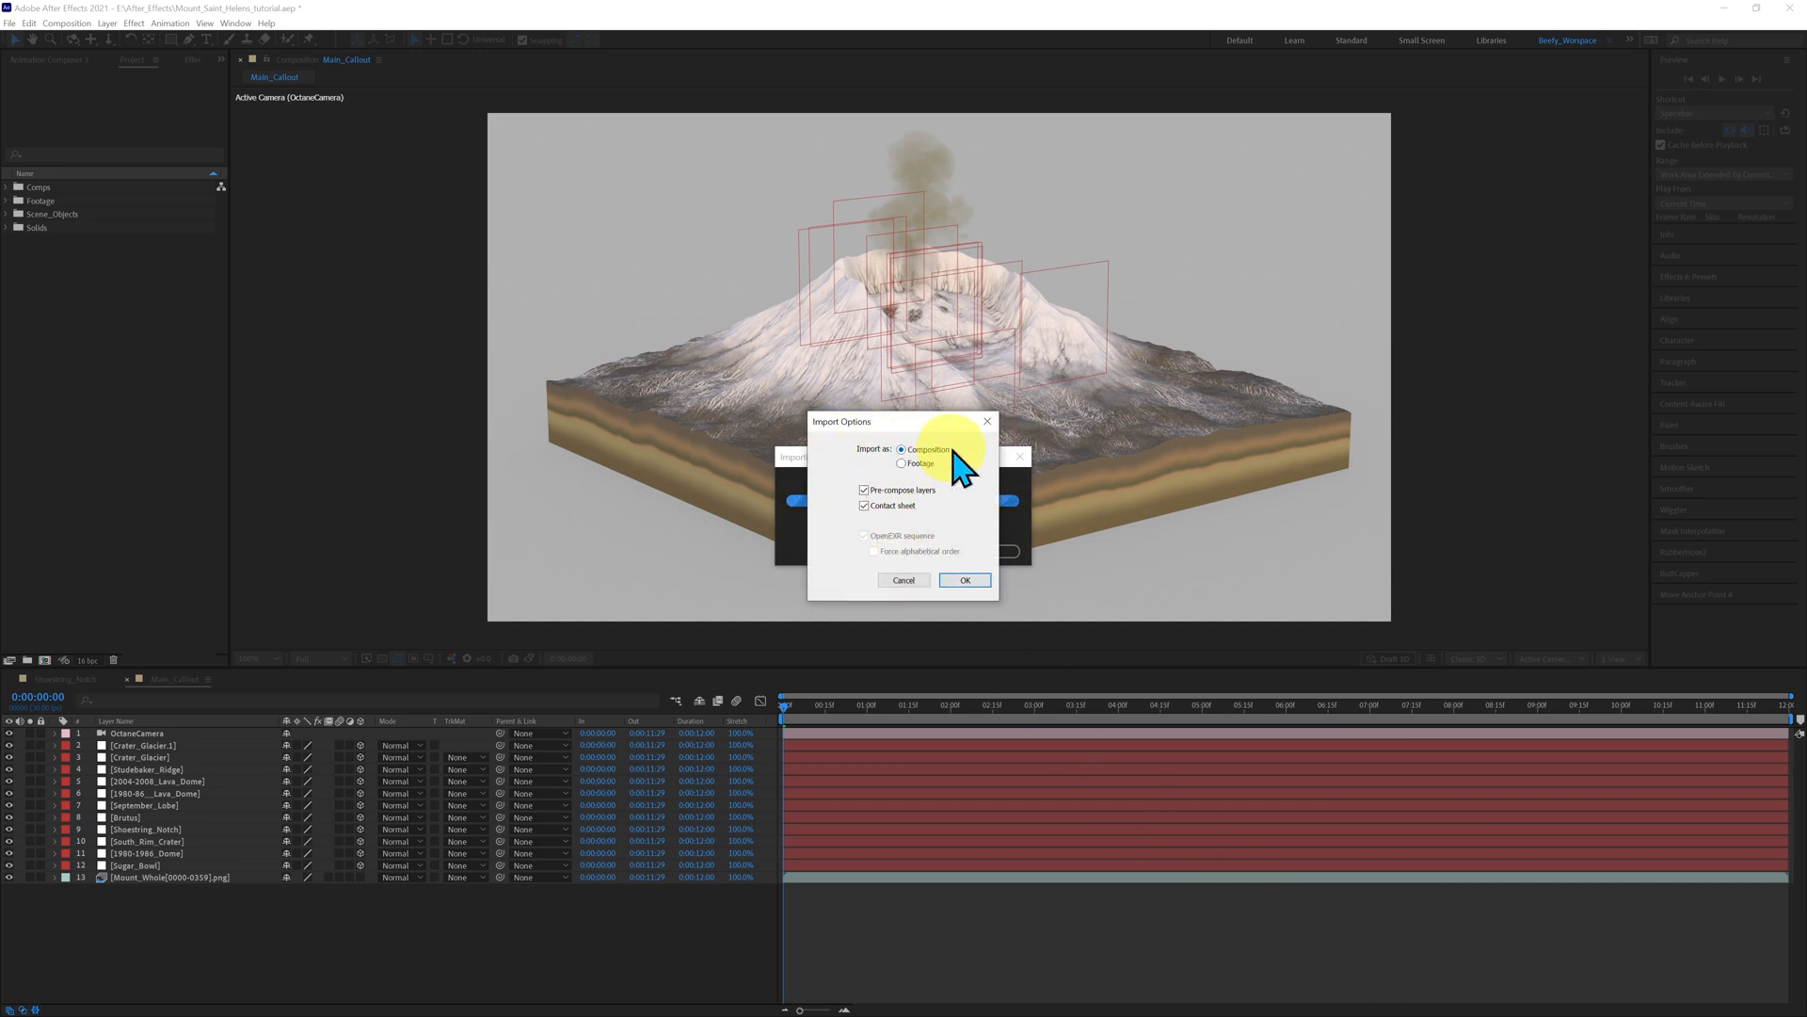
- Import the EXR files as a composition with pre-composed layers and a contact sheet, and expand the imported folder
{"action": "left_click", "coordinate": [864, 506]}
{"action": "left_click", "coordinate": [866, 506]}
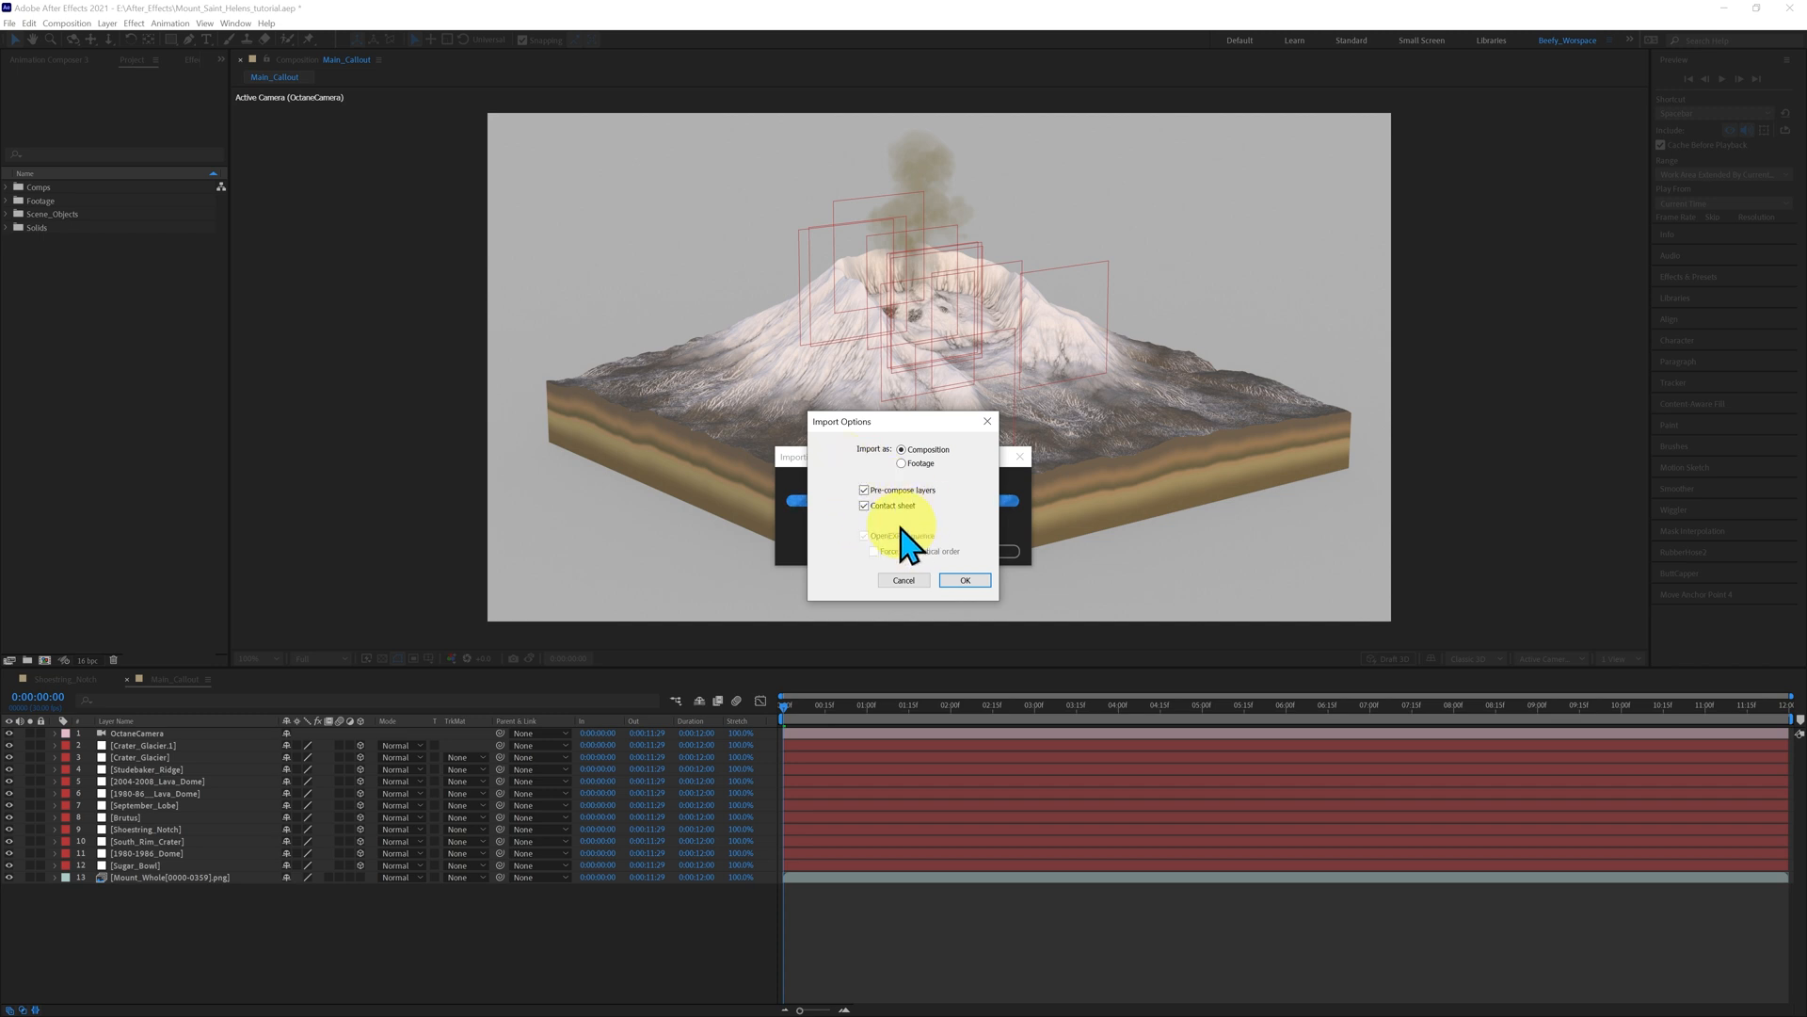
{"action": "left_click", "coordinate": [970, 585]}
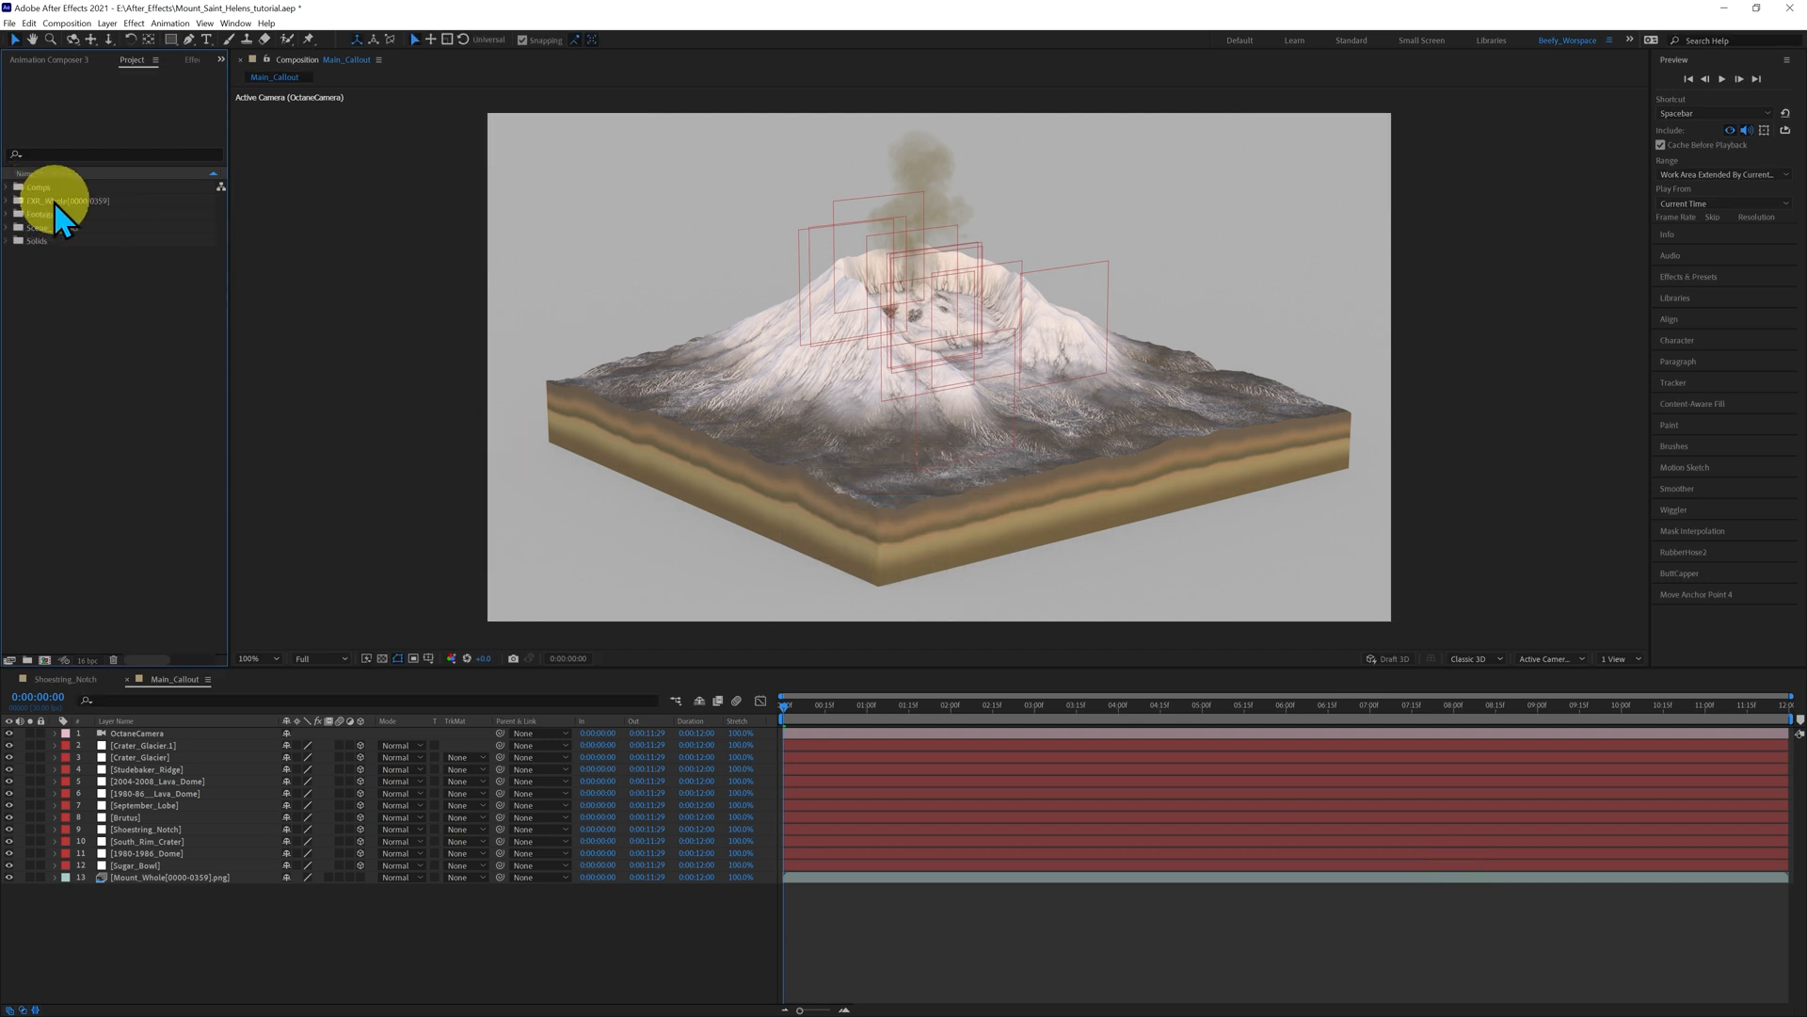
{"action": "left_click", "coordinate": [8, 201]}
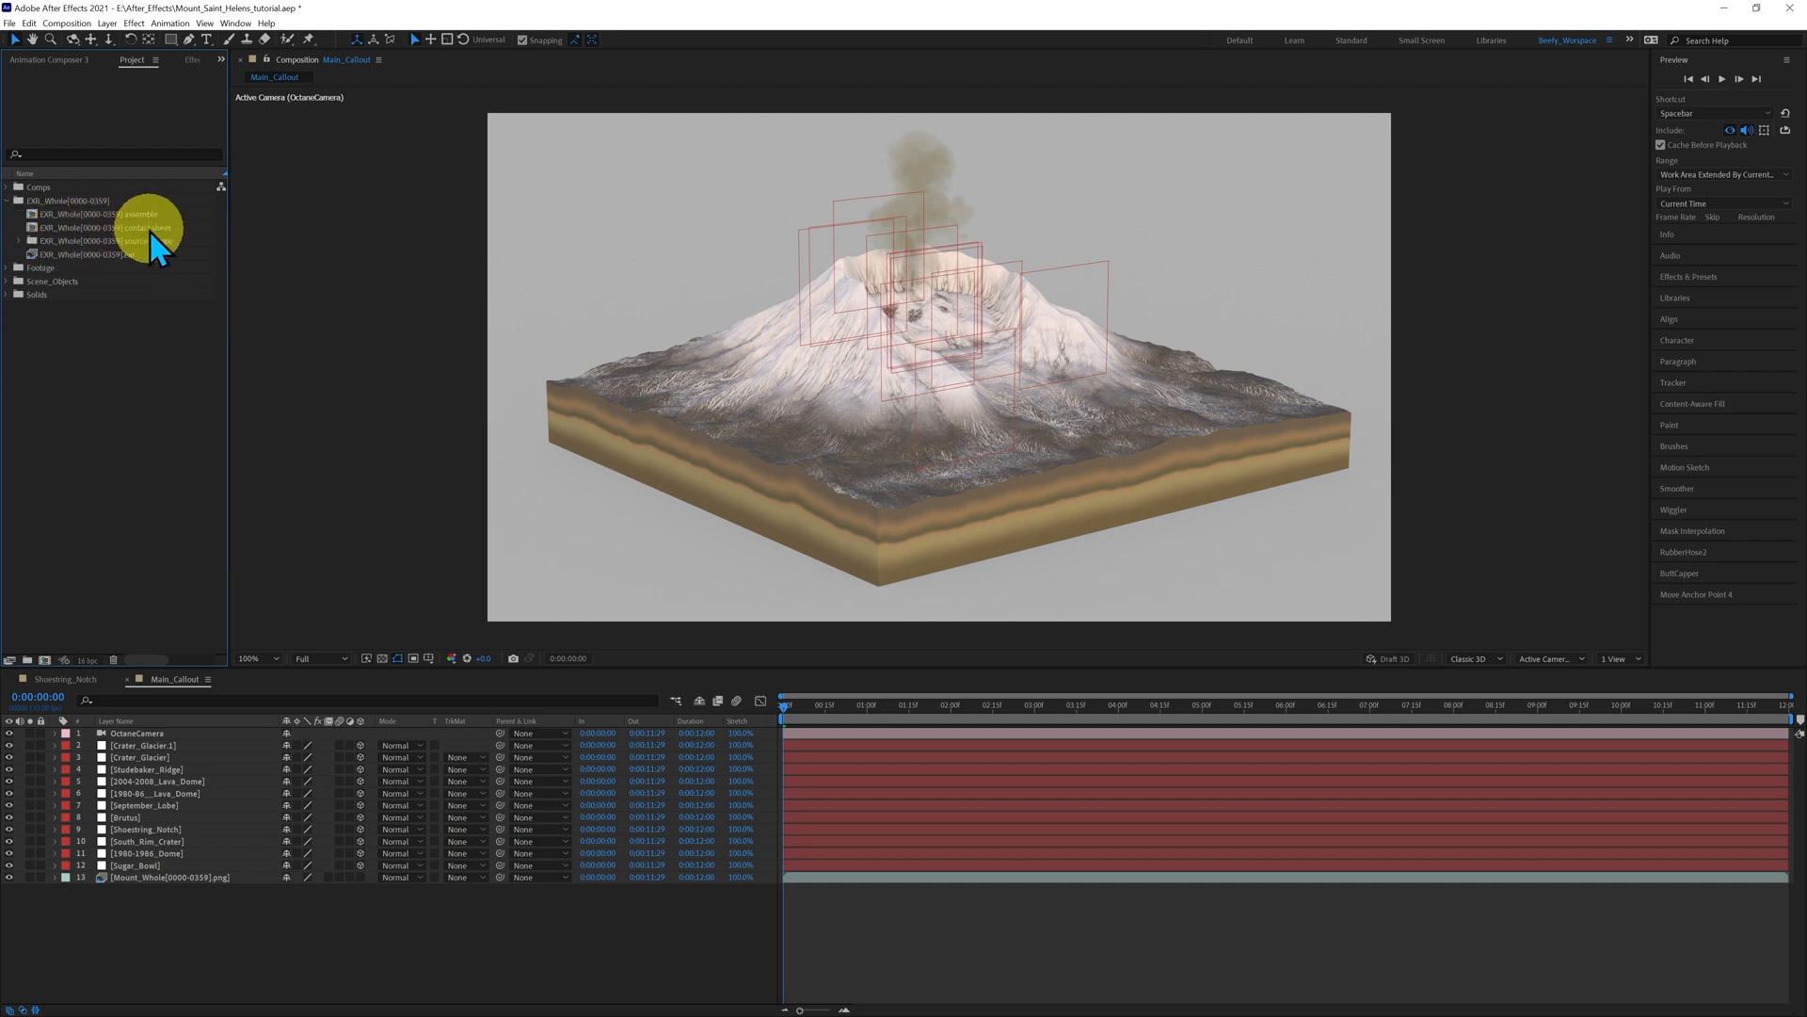
- Open the EXR_Whole[0000-0359] assemble and contact sheet compositions and compare the two Cryptomatte passes
{"action": "double_click", "coordinate": [34, 215]}
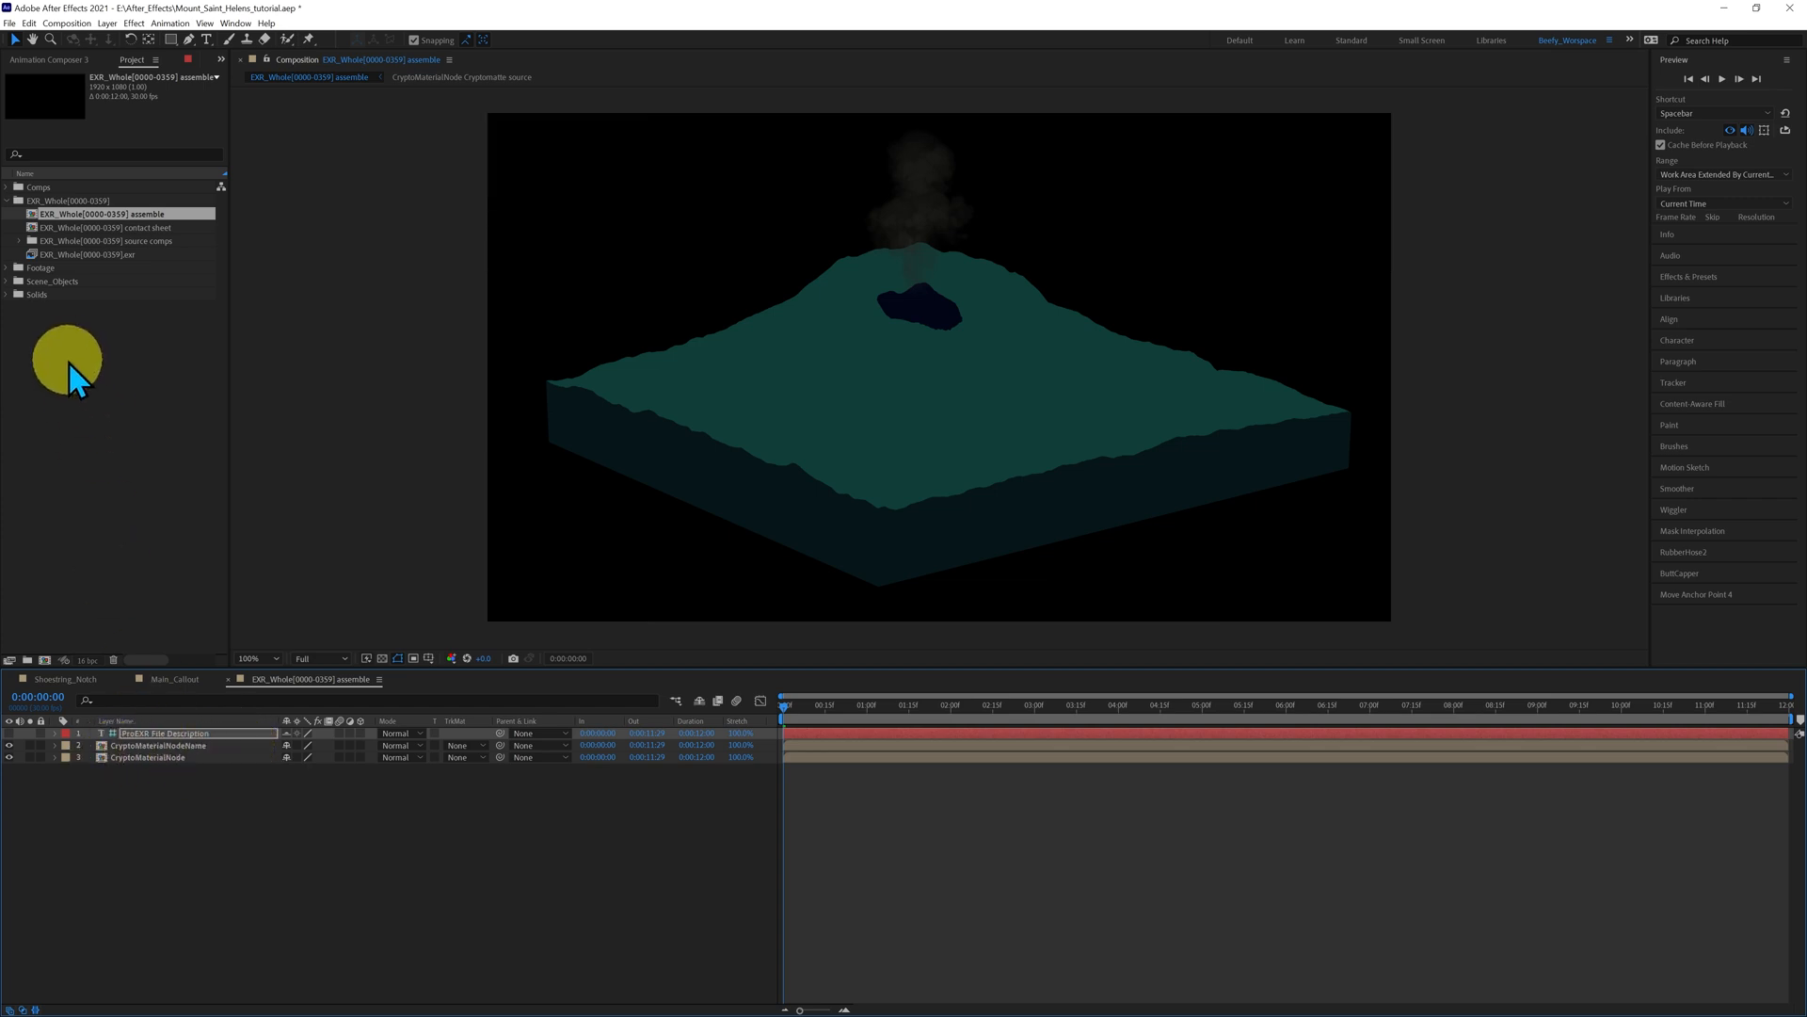
{"action": "left_click", "coordinate": [32, 228]}
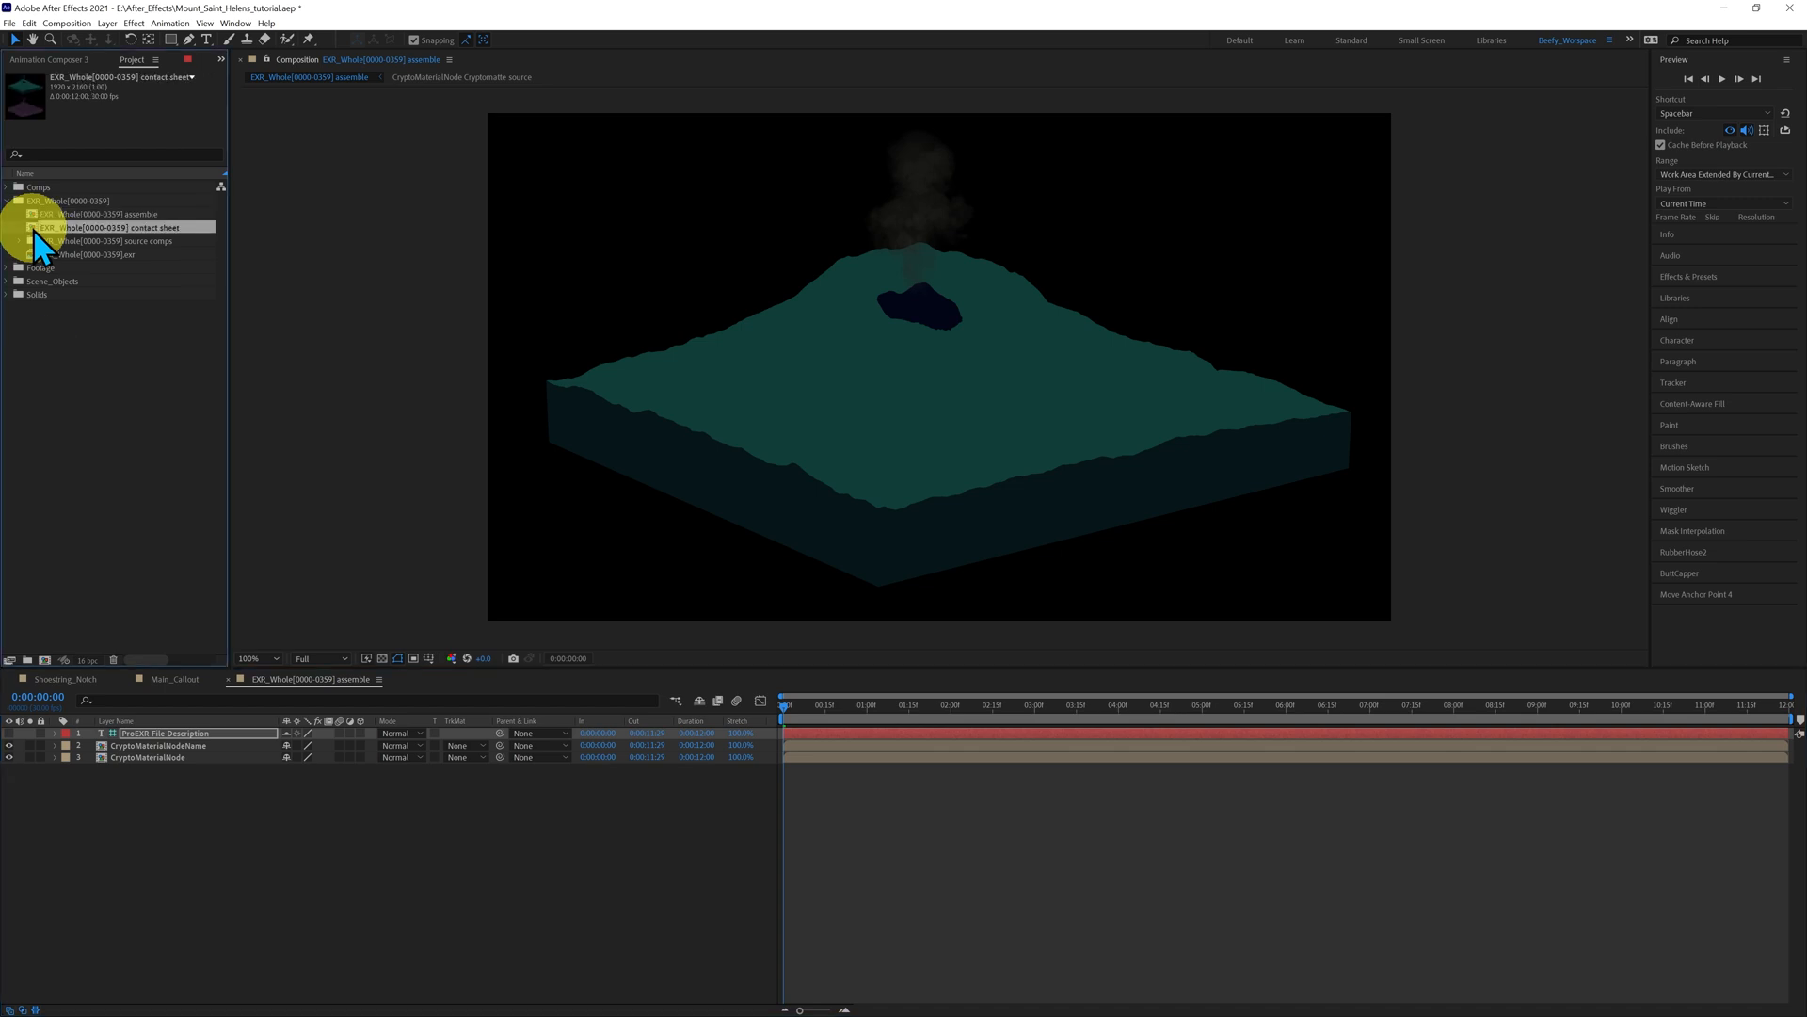
{"action": "double_click", "coordinate": [32, 229]}
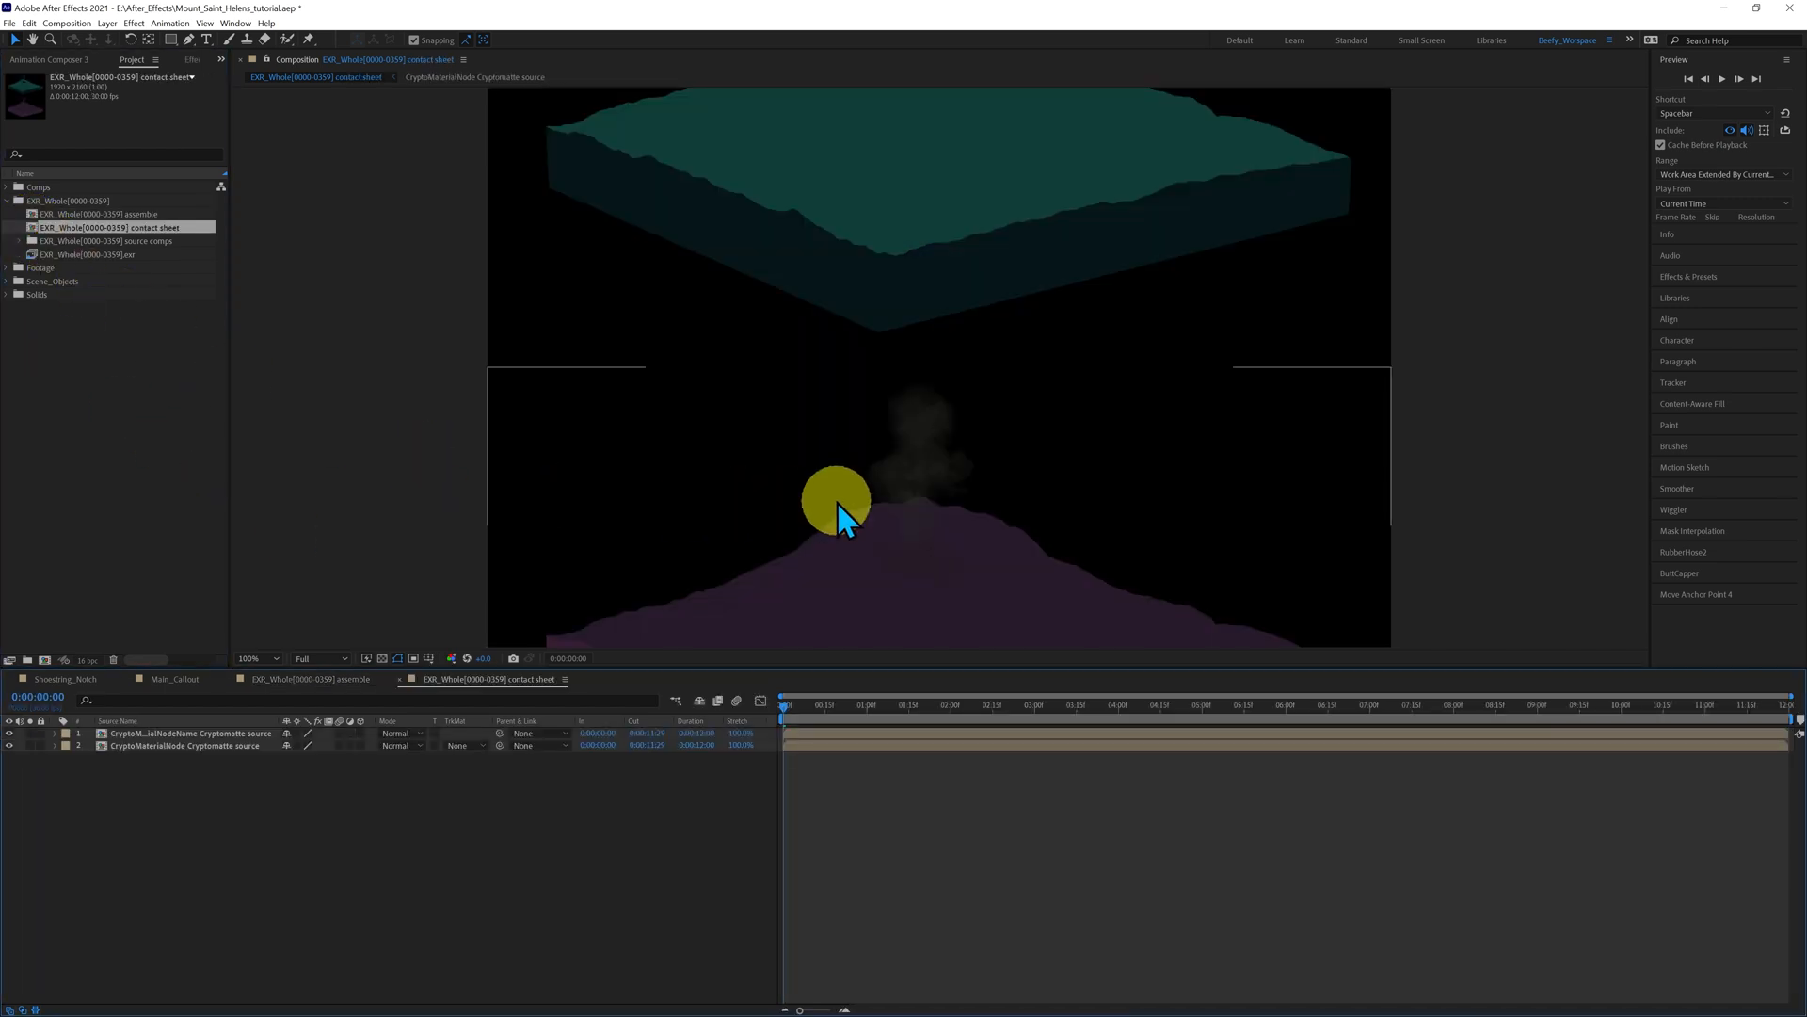
{"action": "scroll", "coordinate": [838, 501], "scroll_direction": "down", "scroll_amount": 4}
{"action": "scroll", "coordinate": [838, 501], "scroll_direction": "up", "scroll_amount": 2}
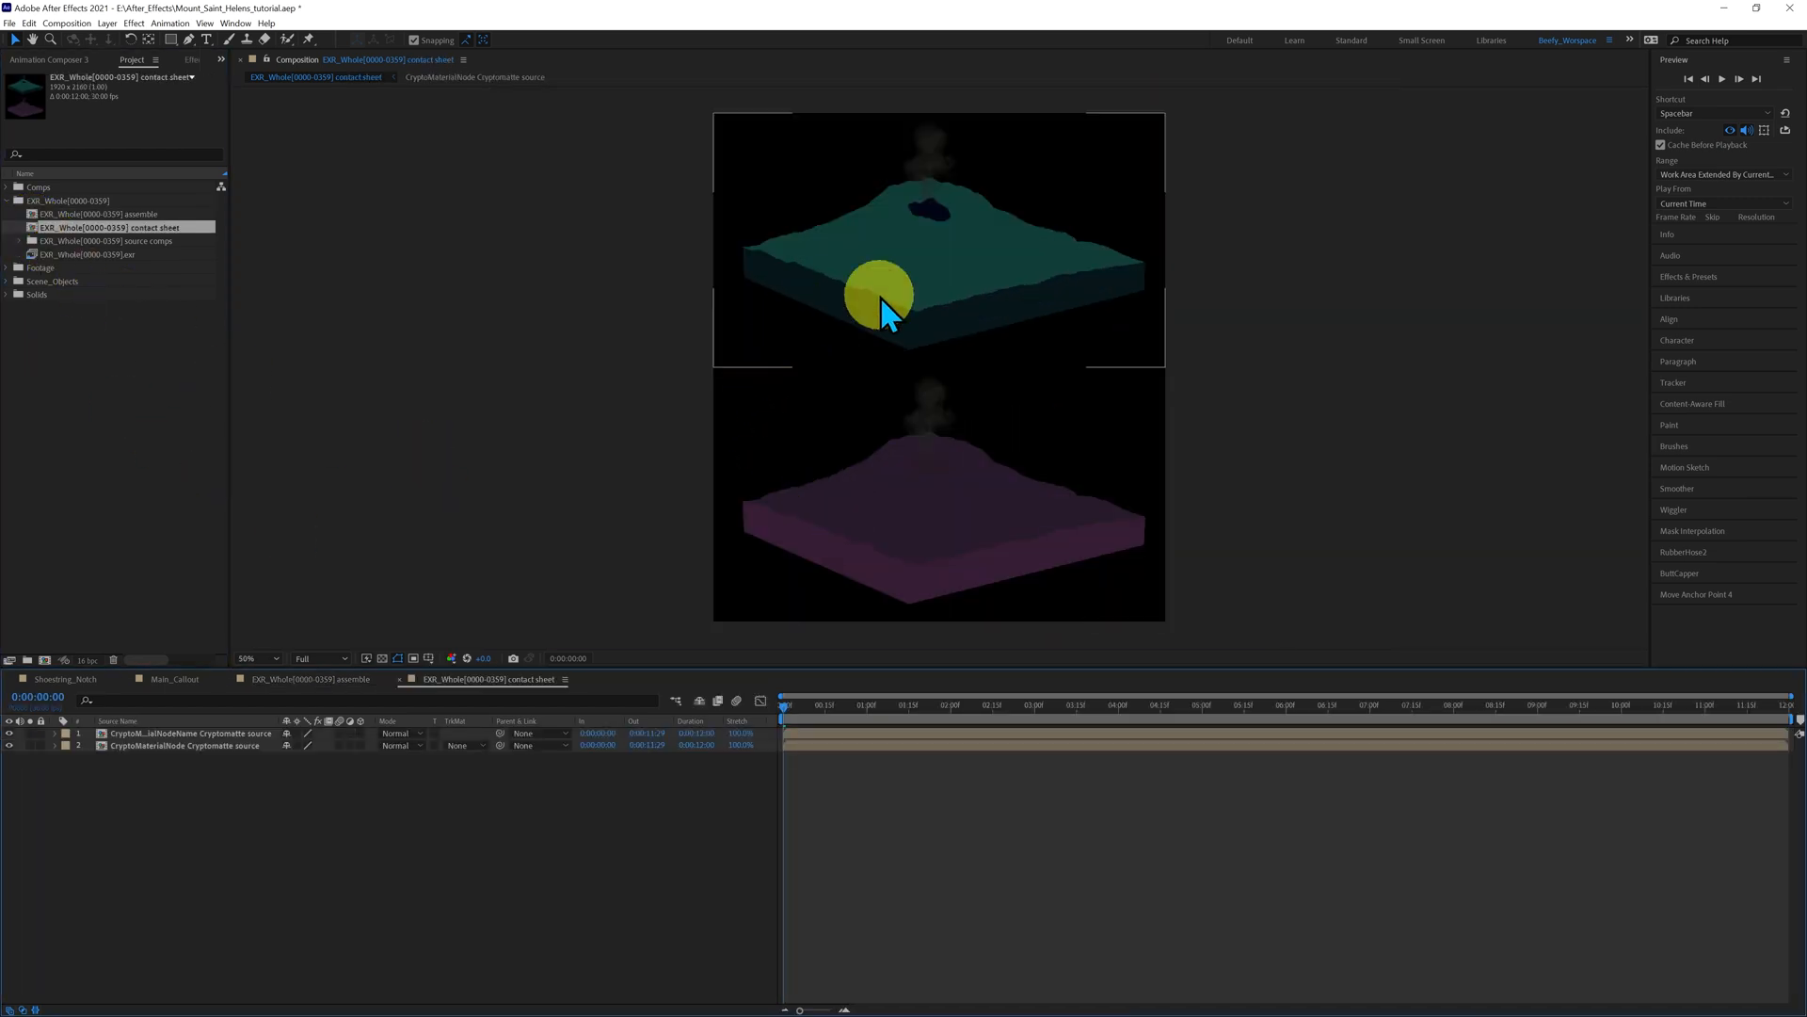
{"action": "left_click", "coordinate": [840, 258]}
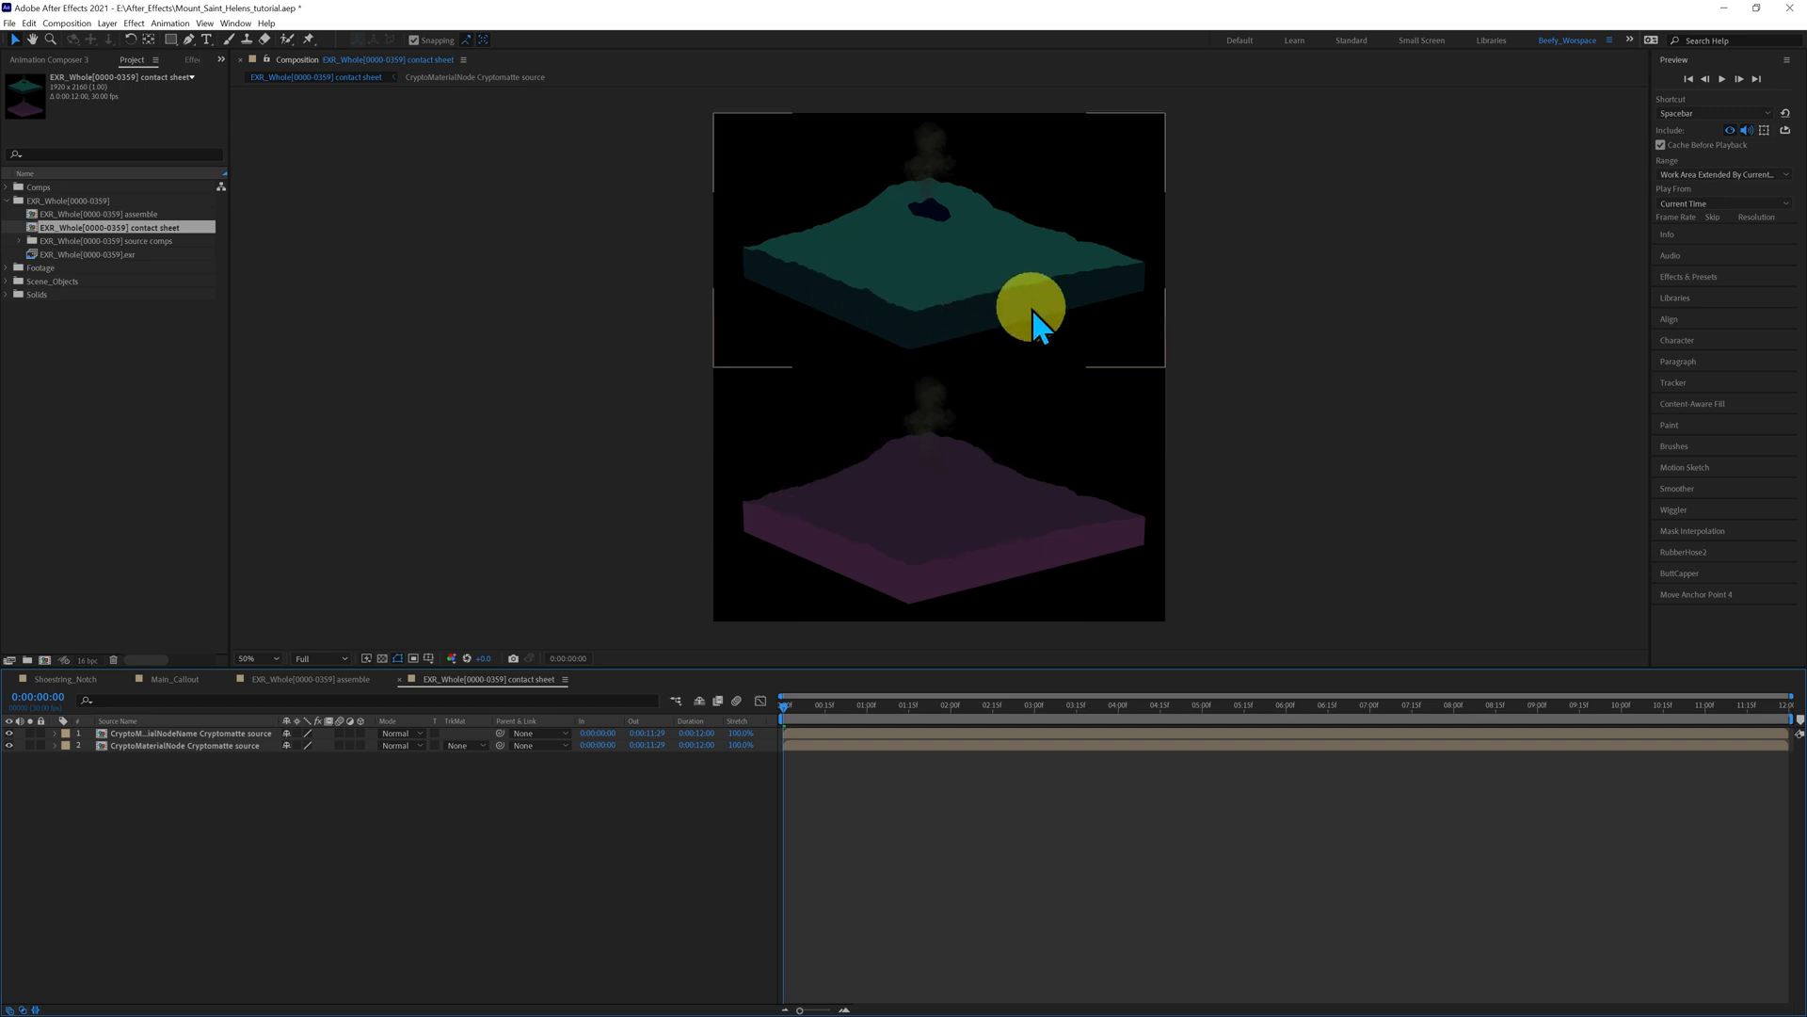
{"action": "left_click", "coordinate": [918, 461]}
{"action": "left_click", "coordinate": [890, 312]}
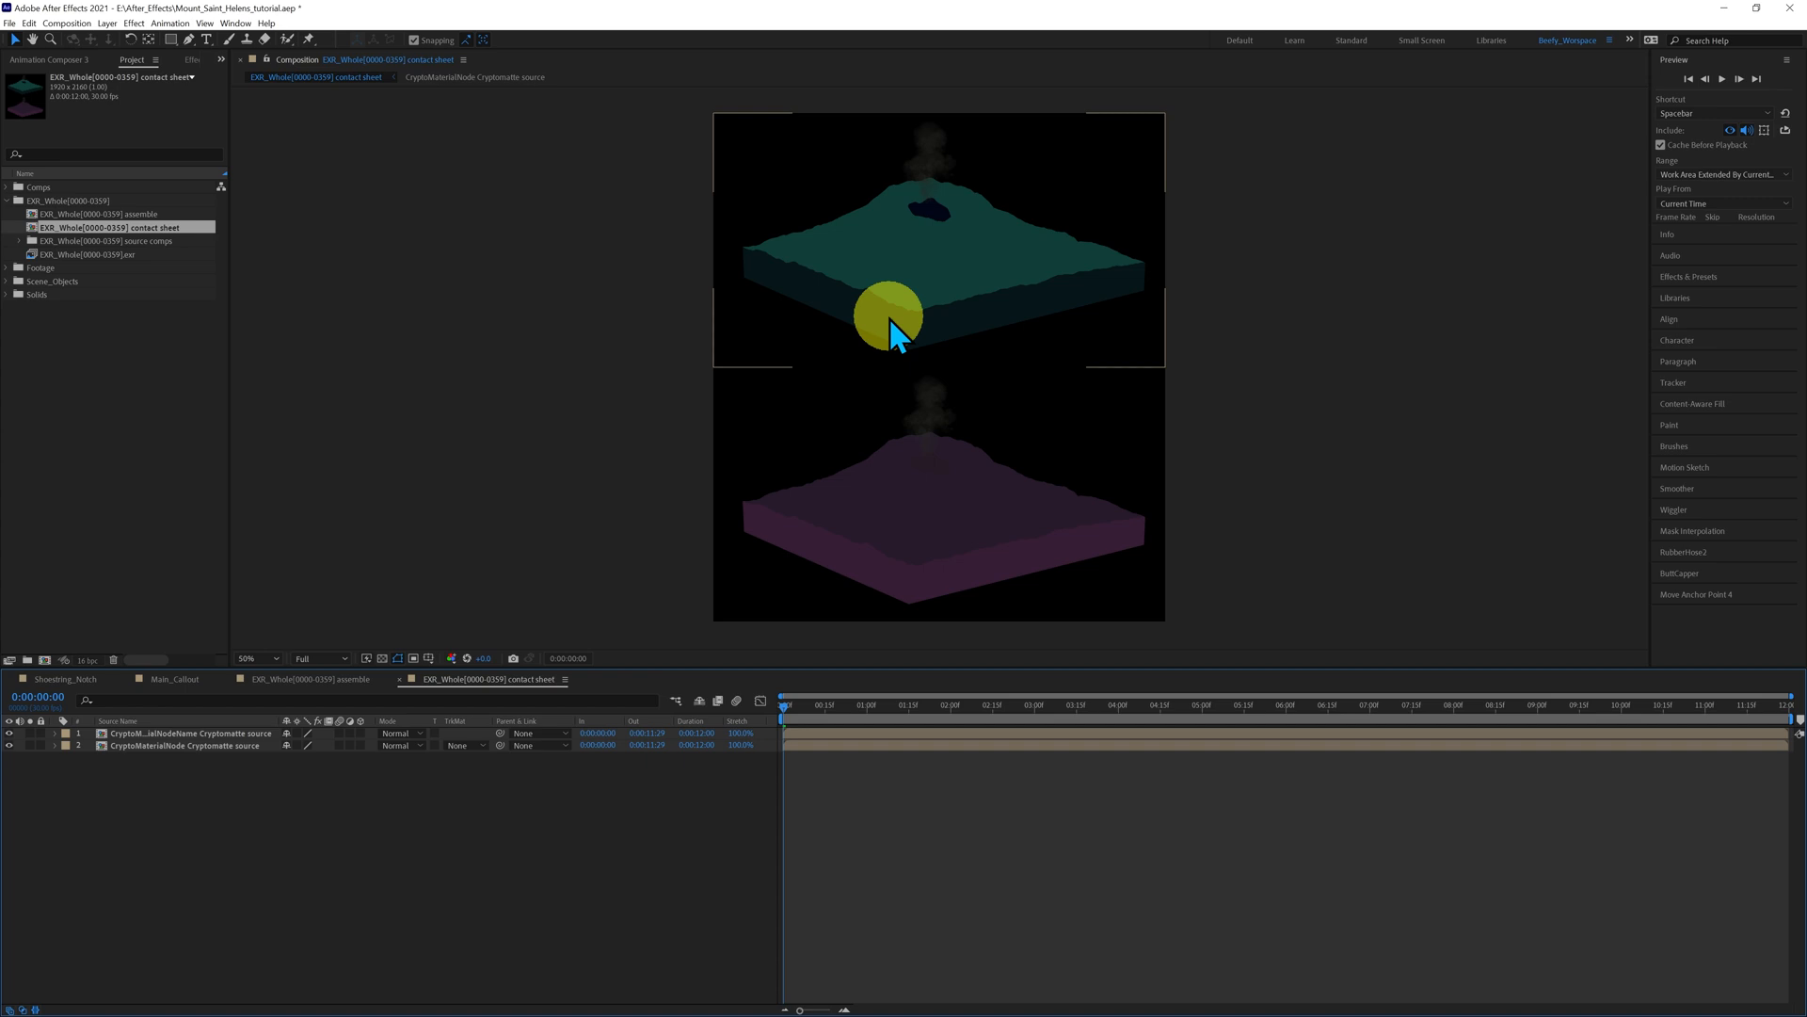
{"action": "left_click", "coordinate": [634, 196]}
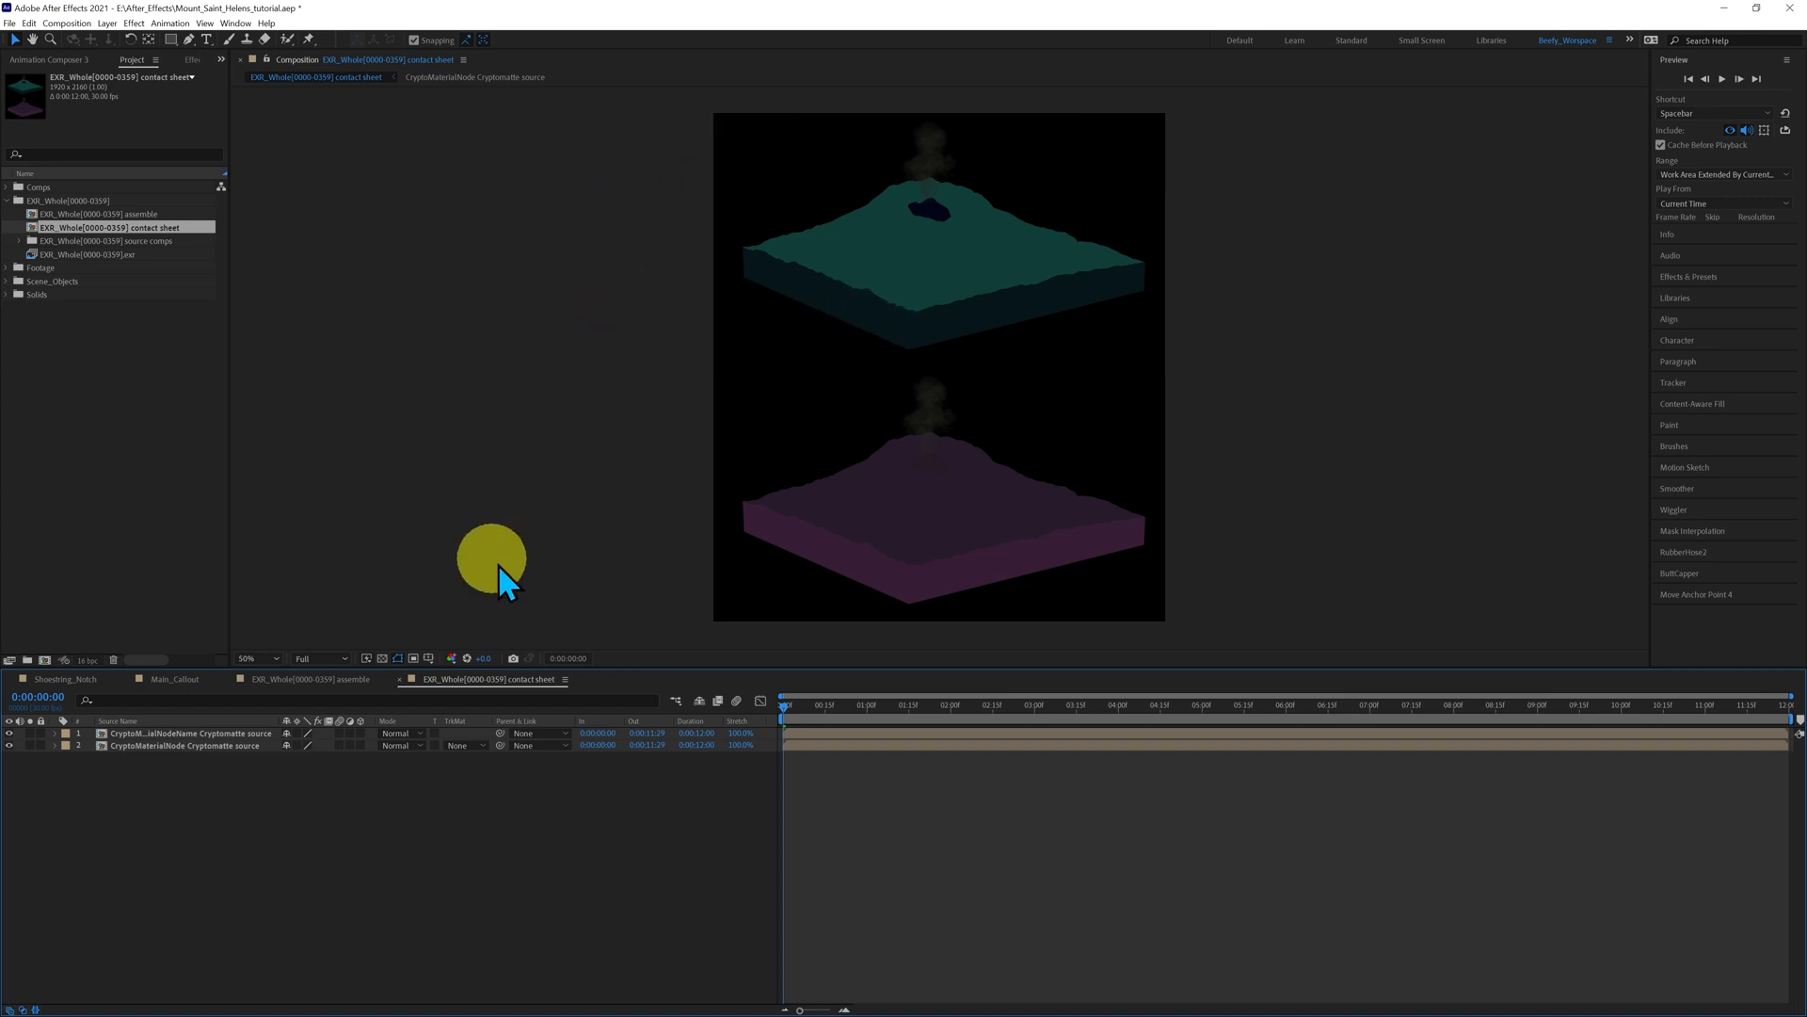
{"action": "left_click", "coordinate": [931, 404]}
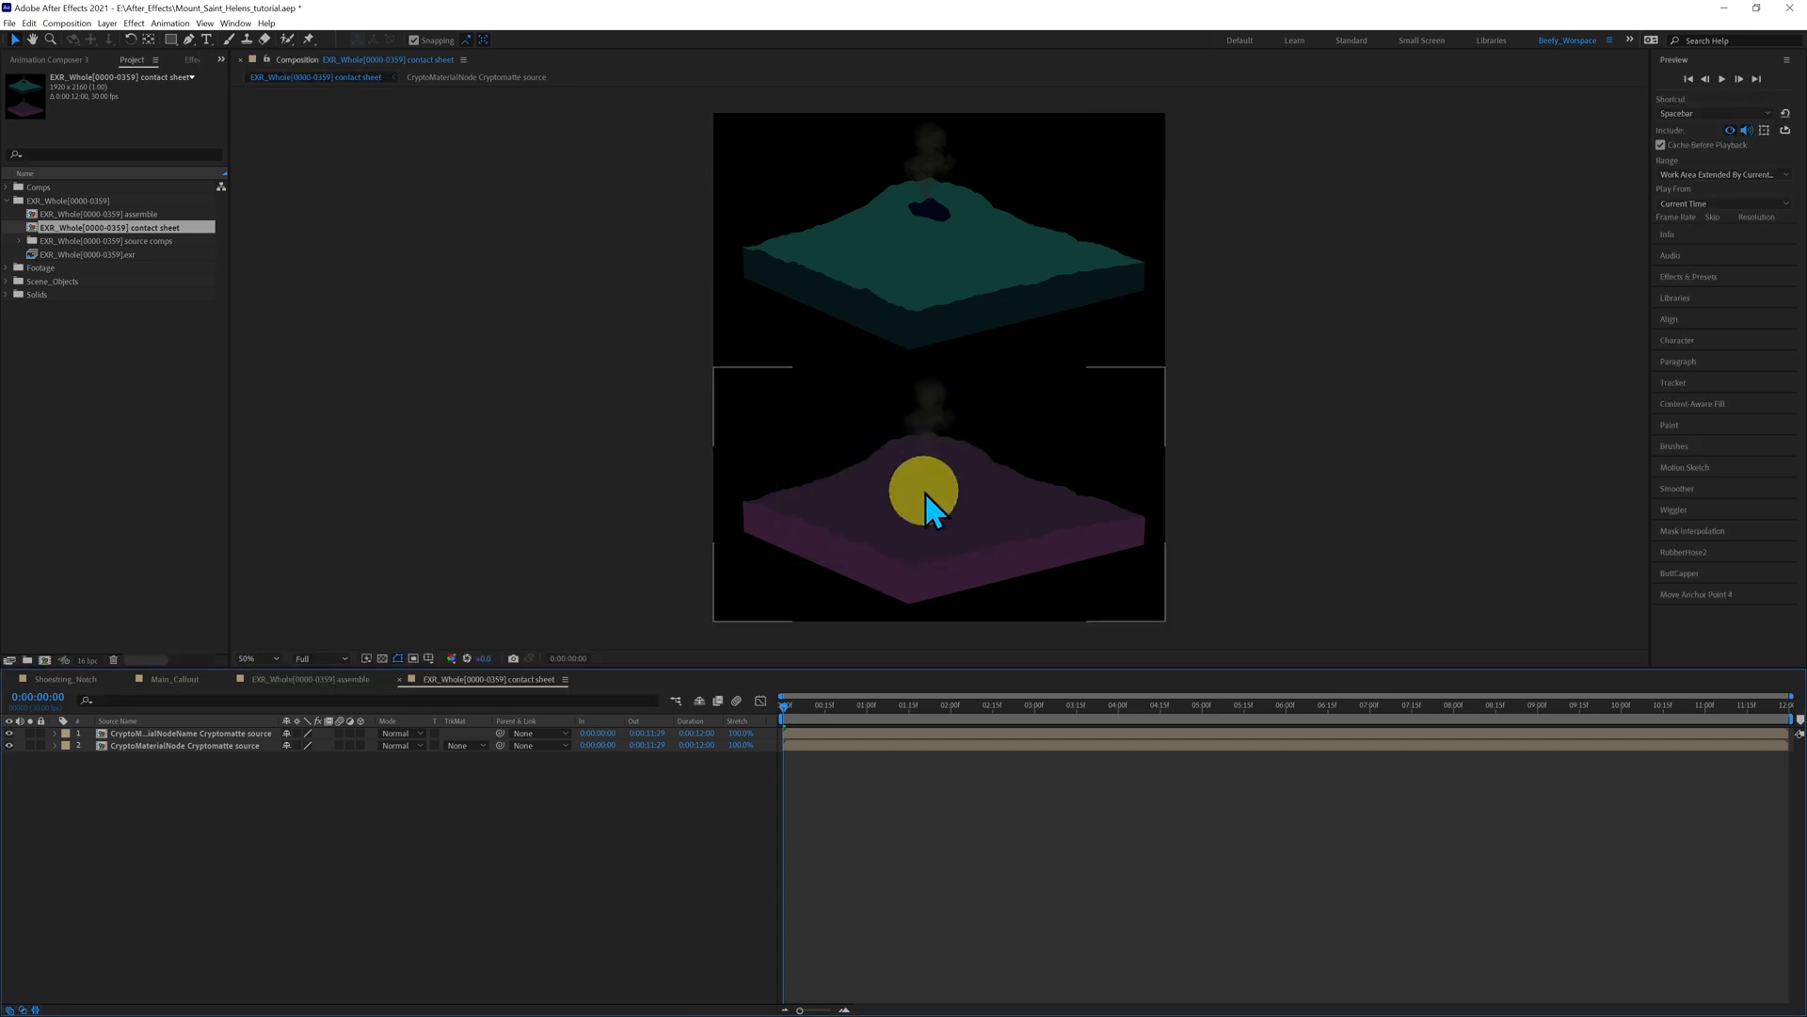
{"action": "left_click", "coordinate": [864, 279]}
{"action": "left_click", "coordinate": [975, 482]}
{"action": "left_click", "coordinate": [32, 227]}
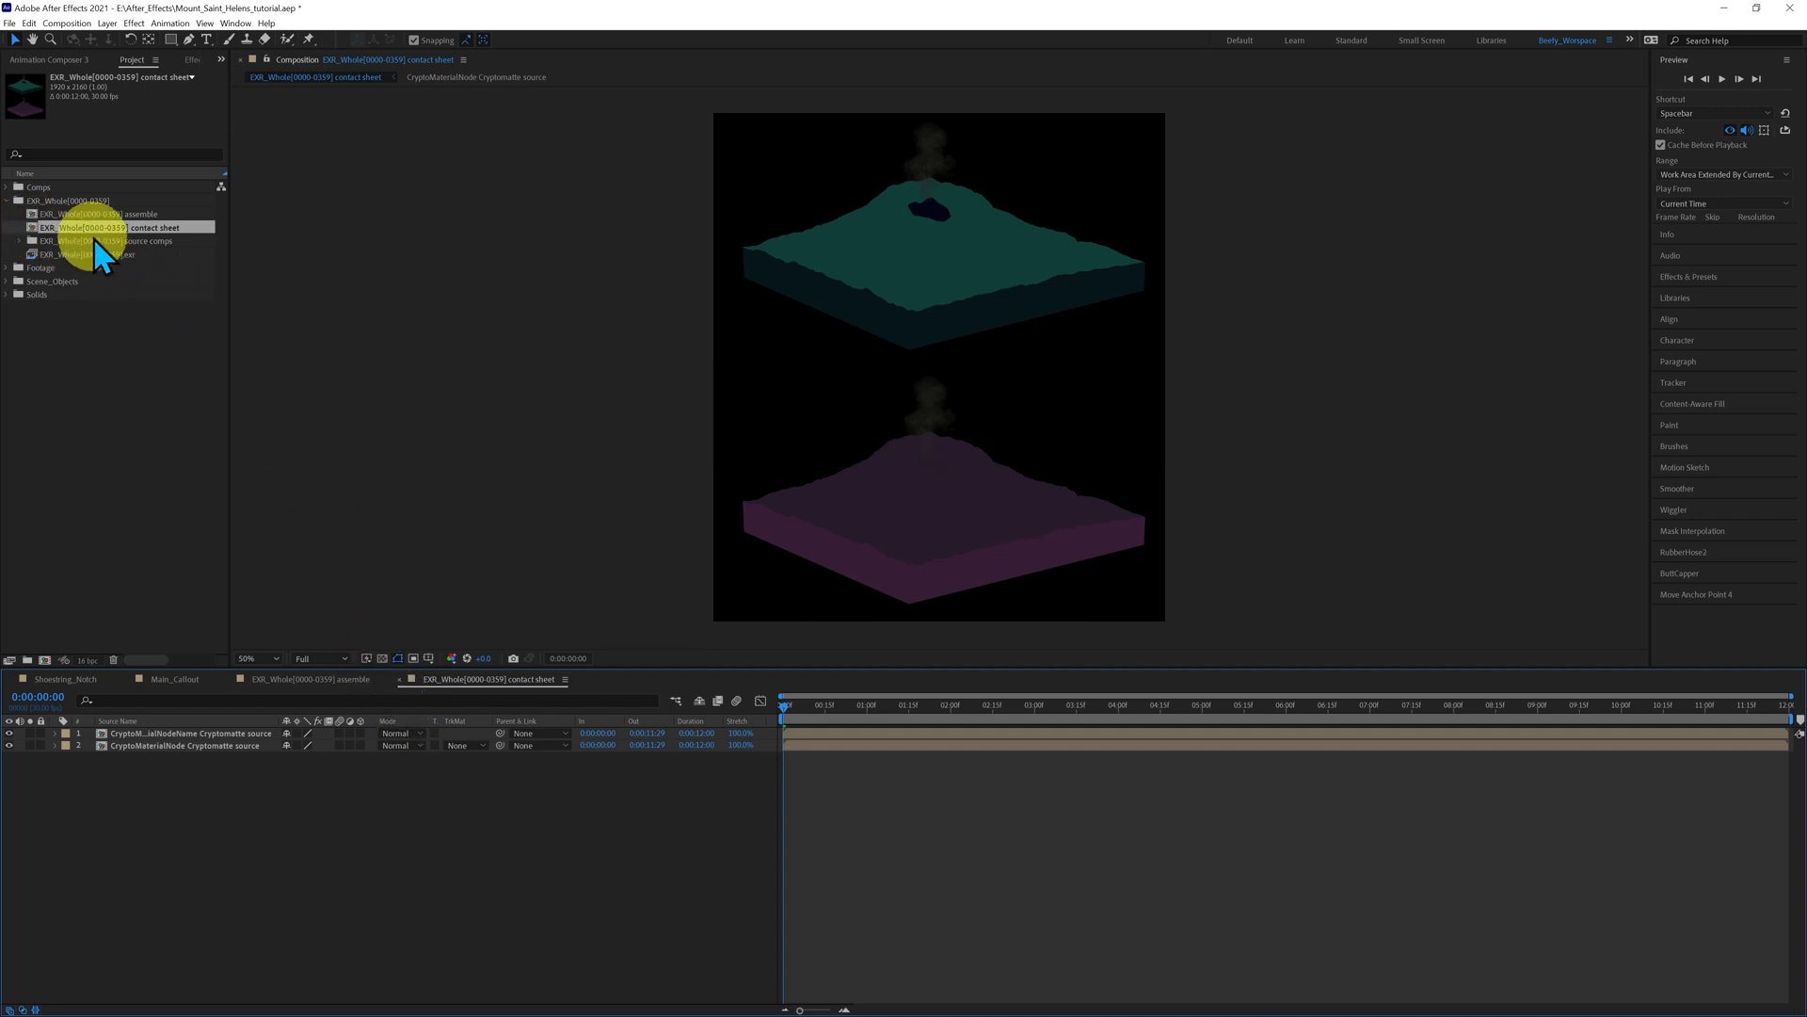
{"action": "left_click", "coordinate": [975, 452]}
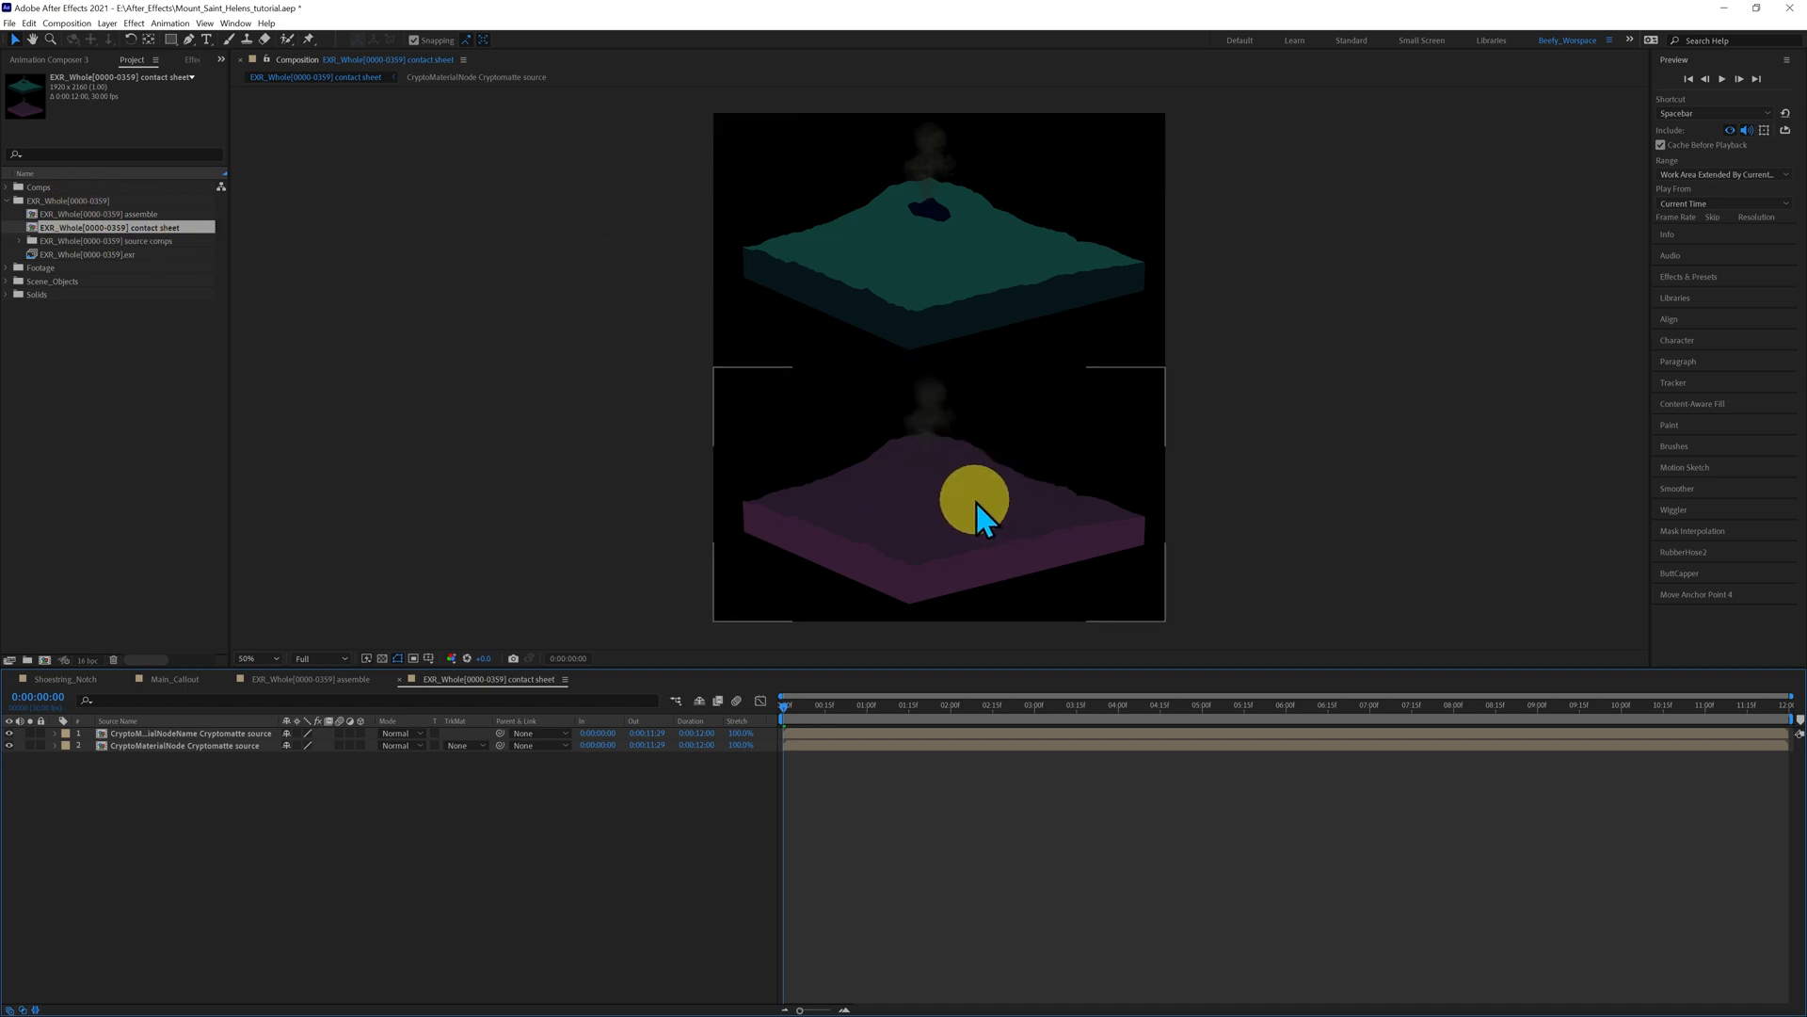
{"action": "left_click", "coordinate": [906, 332]}
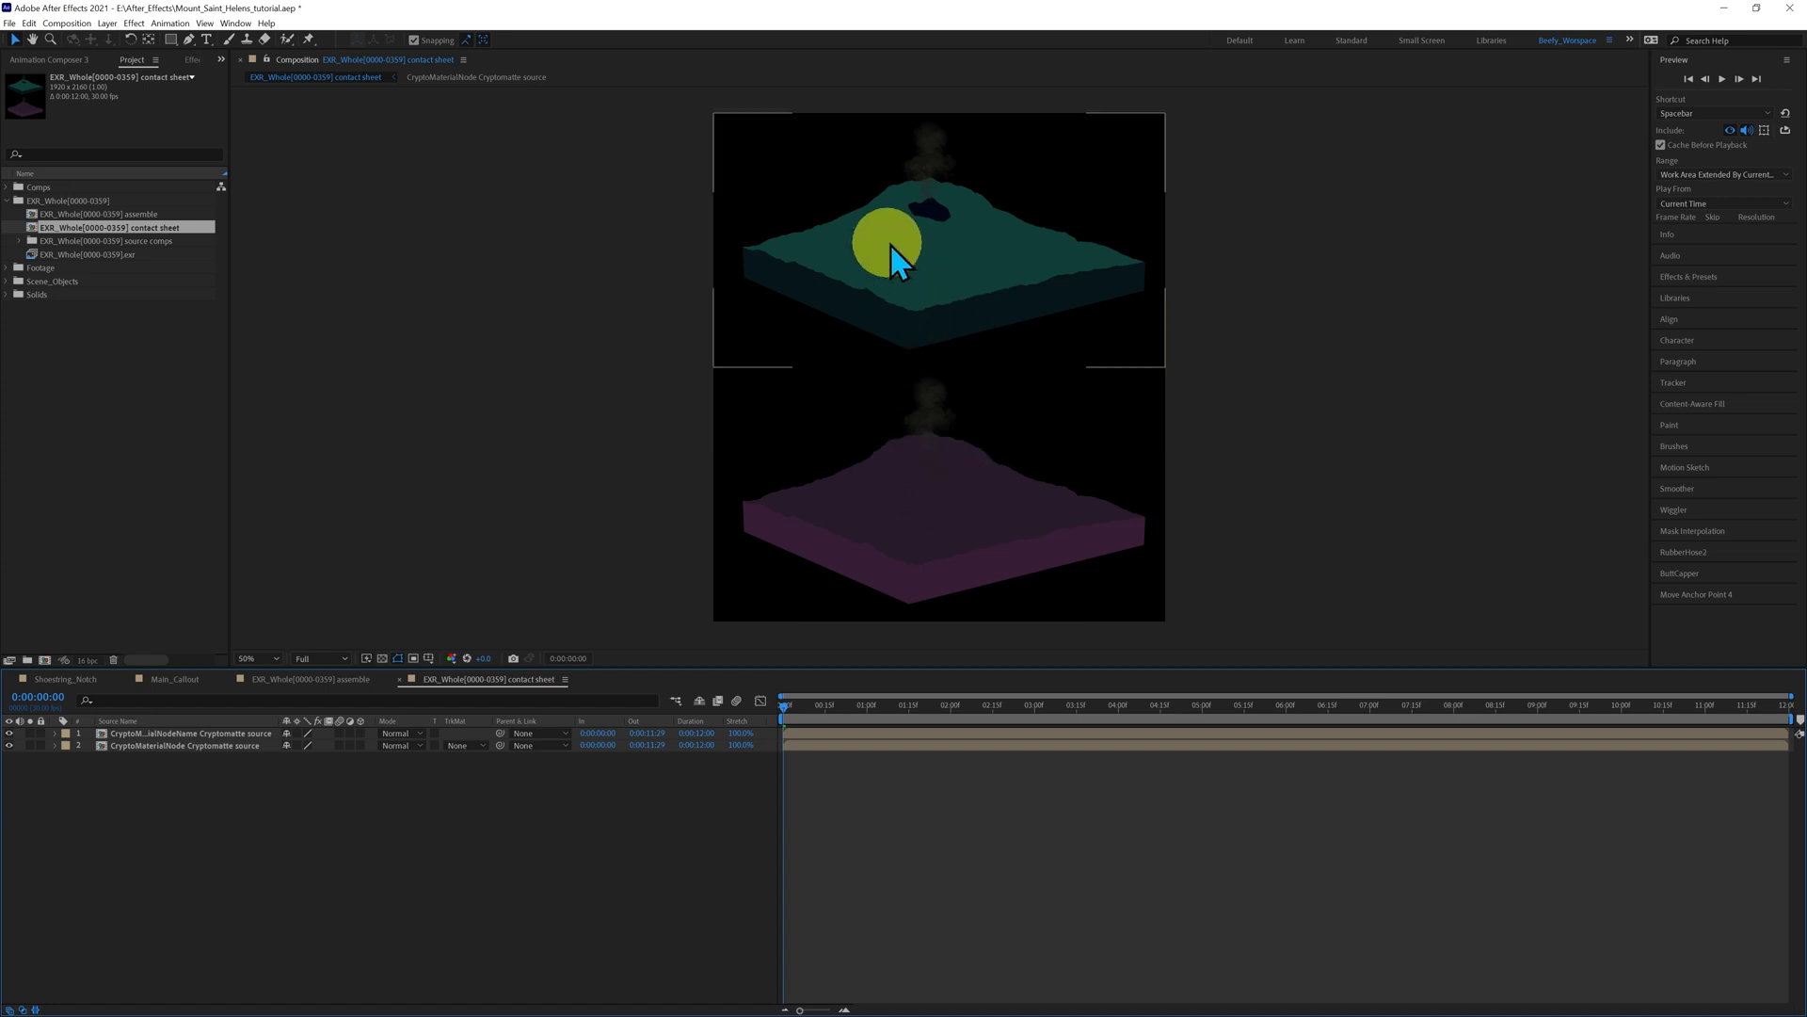
{"action": "left_click", "coordinate": [928, 482]}
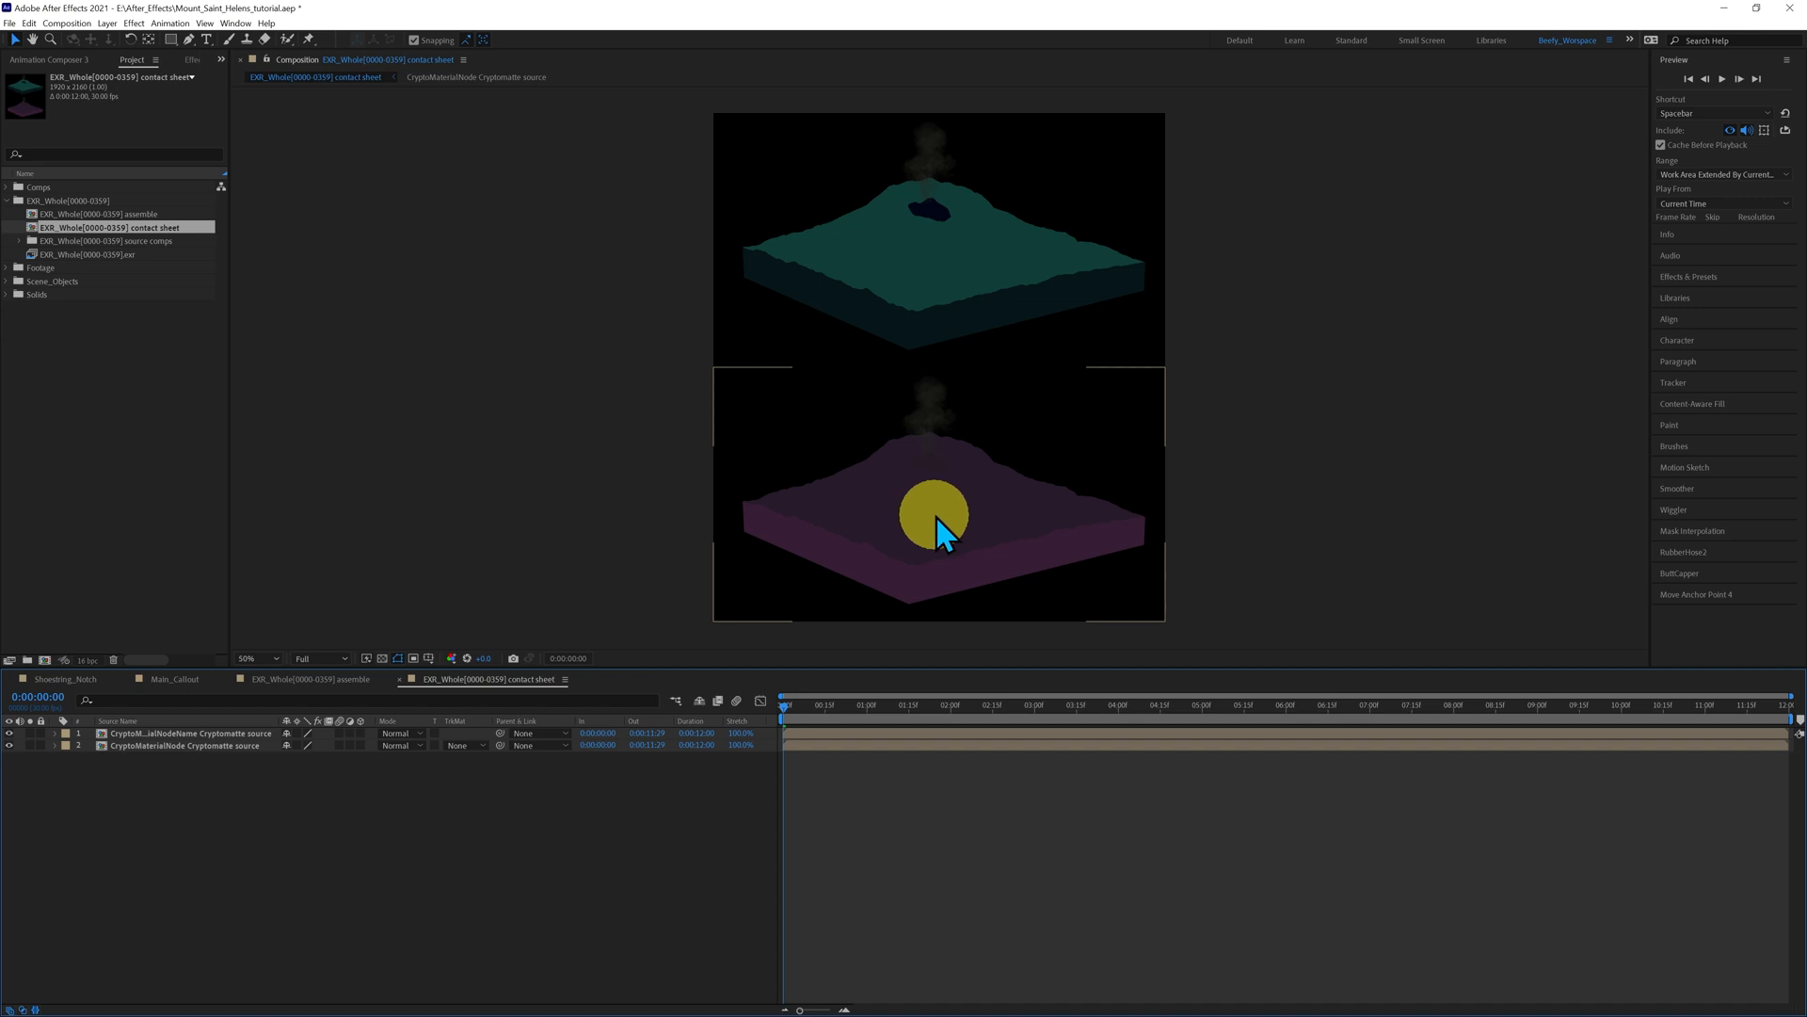
- Examine the purple CryptoMaterialNode pass in the contact sheet up close against the teal pass
{"action": "key", "text": "slash"}
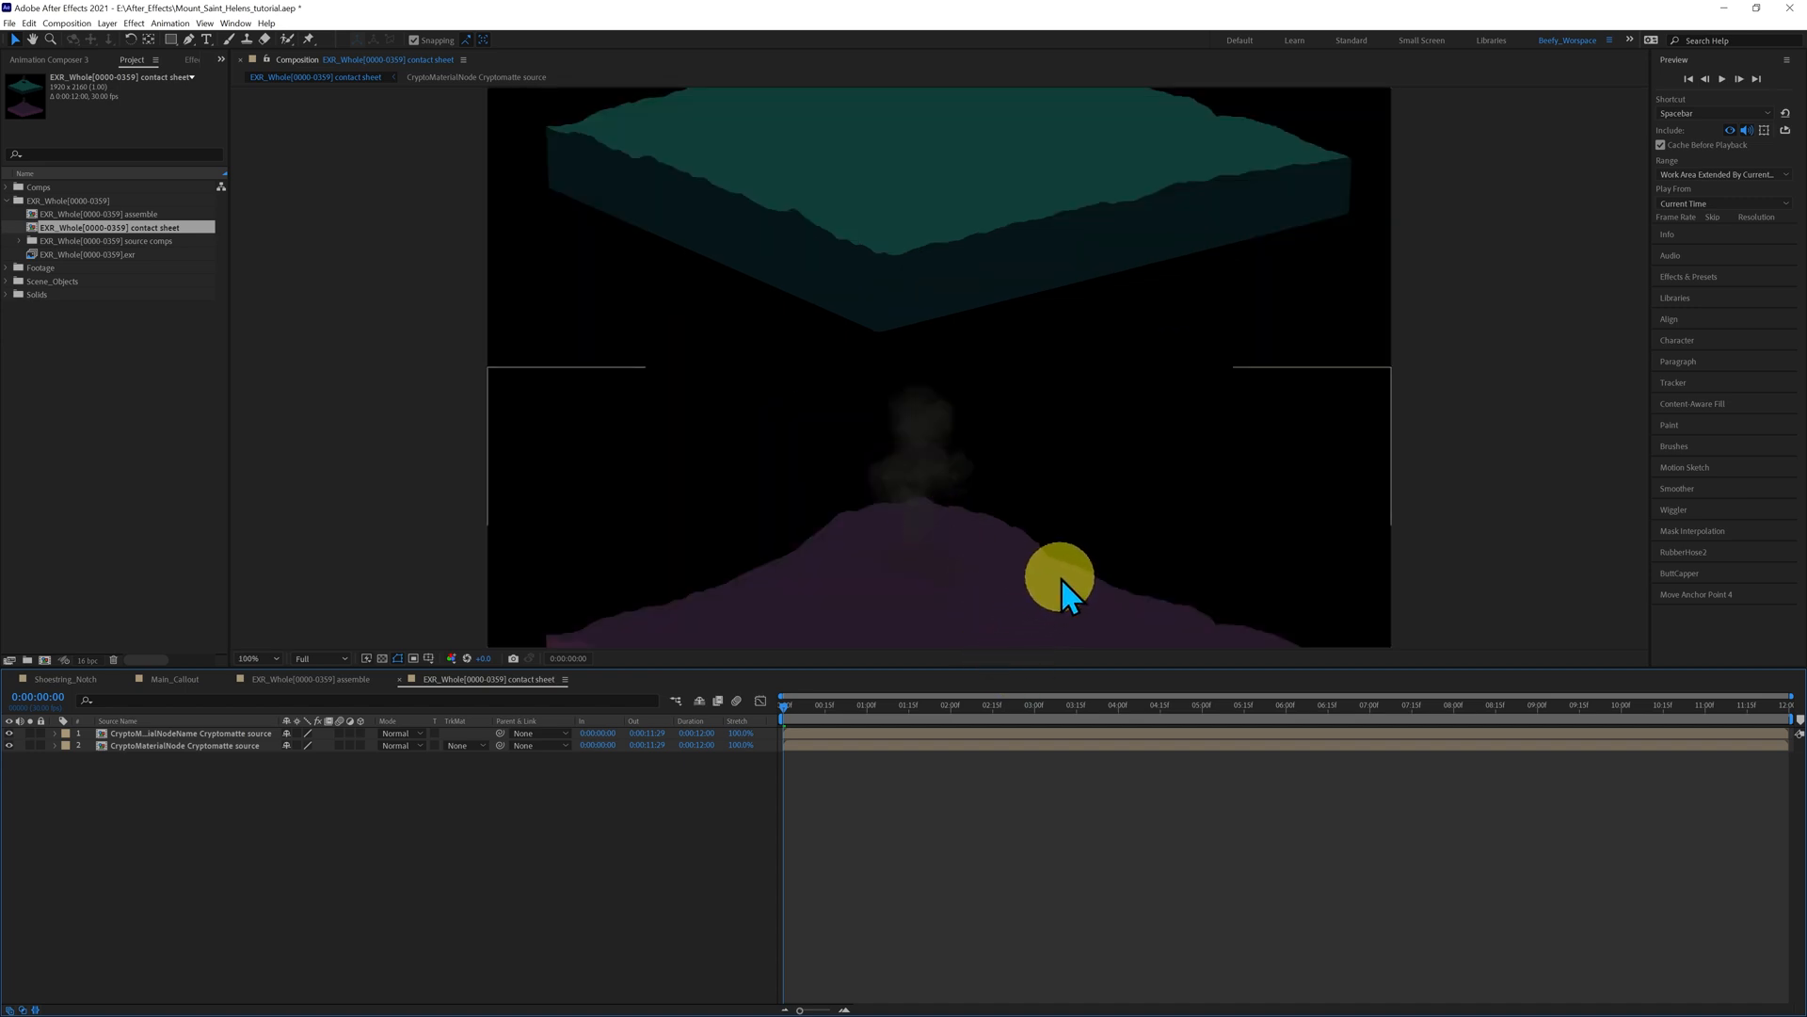
{"action": "key", "text": "h"}
{"action": "left_click_drag", "start_coordinate": [1053, 580], "coordinate": [1021, 365]}
{"action": "key", "text": "v"}
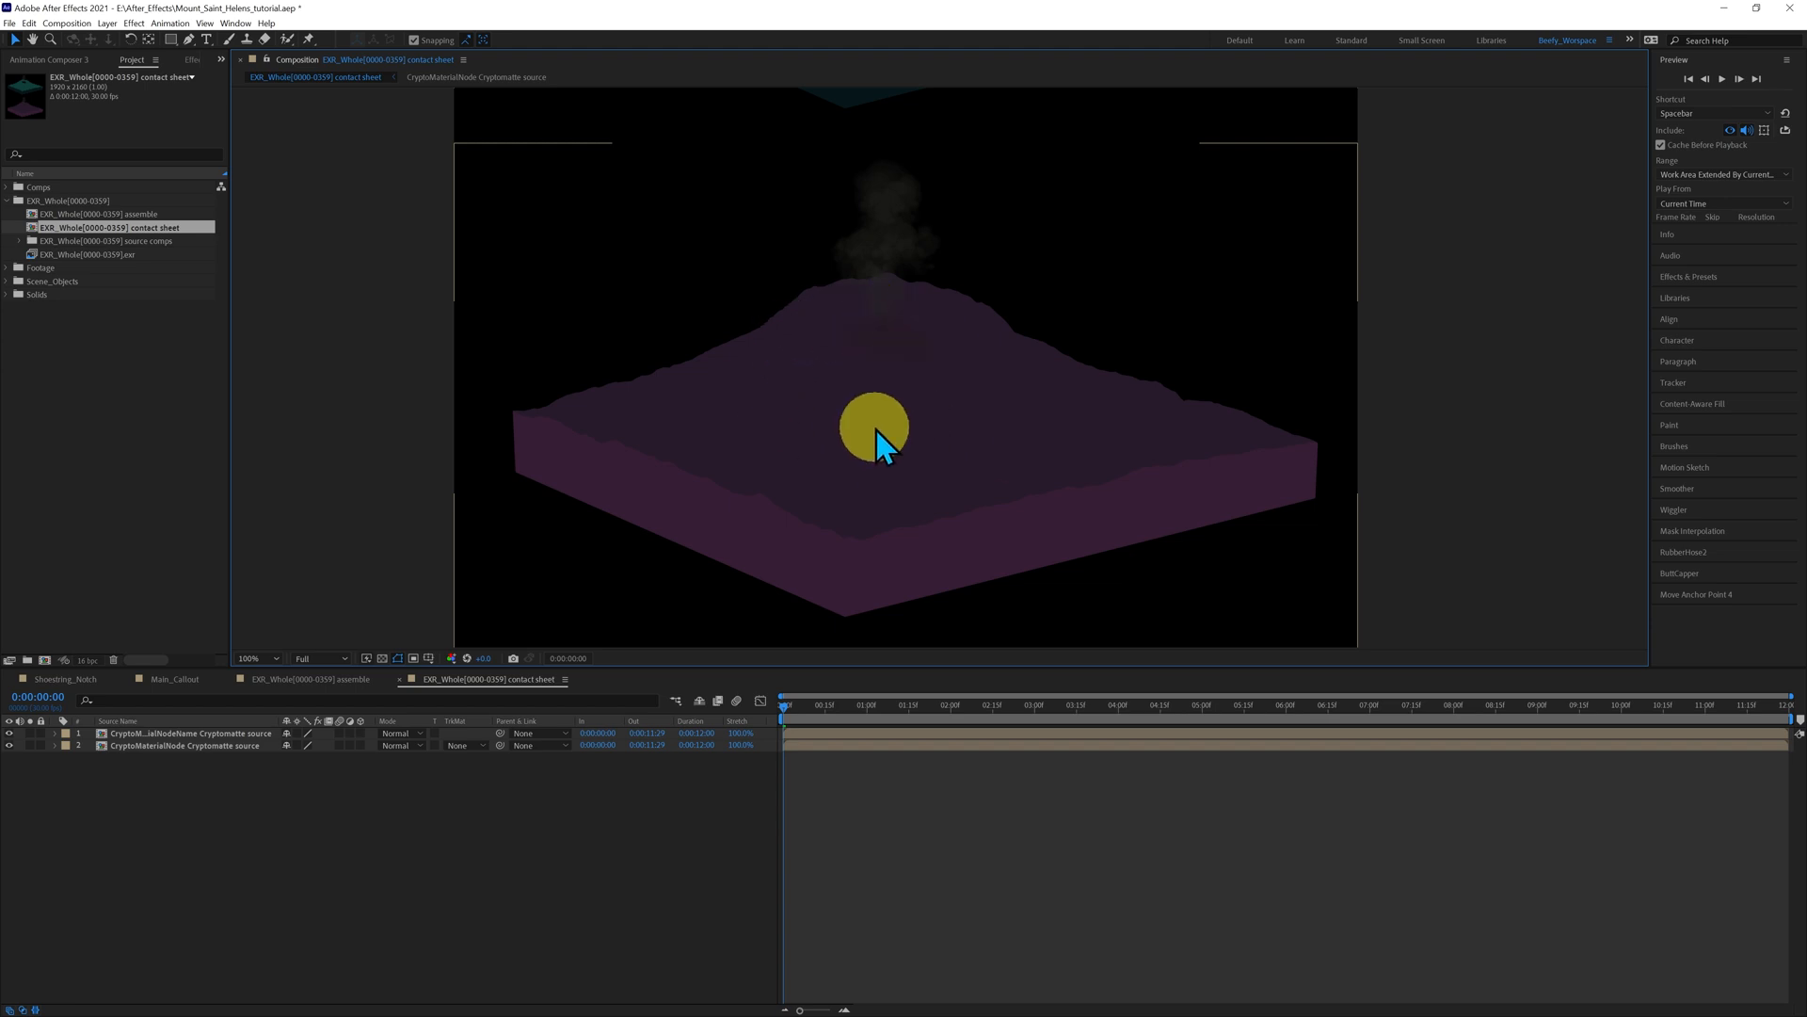
{"action": "key", "text": "comma"}
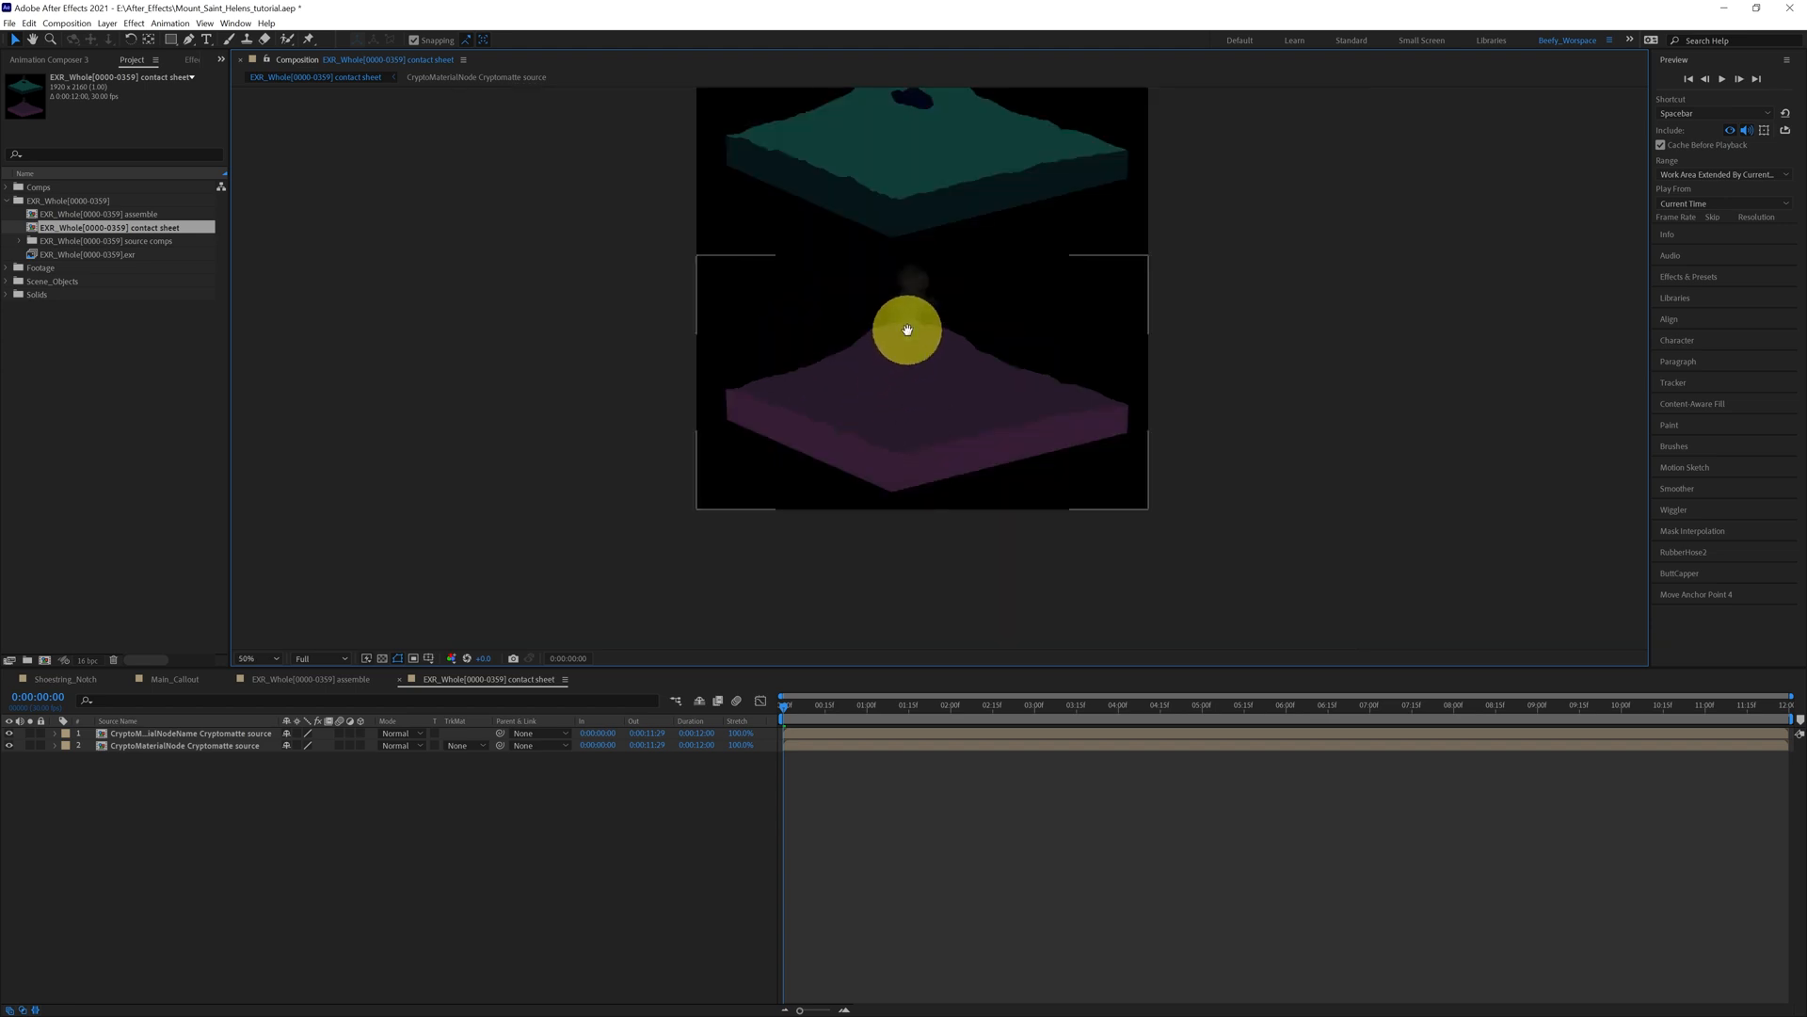
{"action": "left_click_drag", "start_coordinate": [904, 339], "coordinate": [895, 443]}
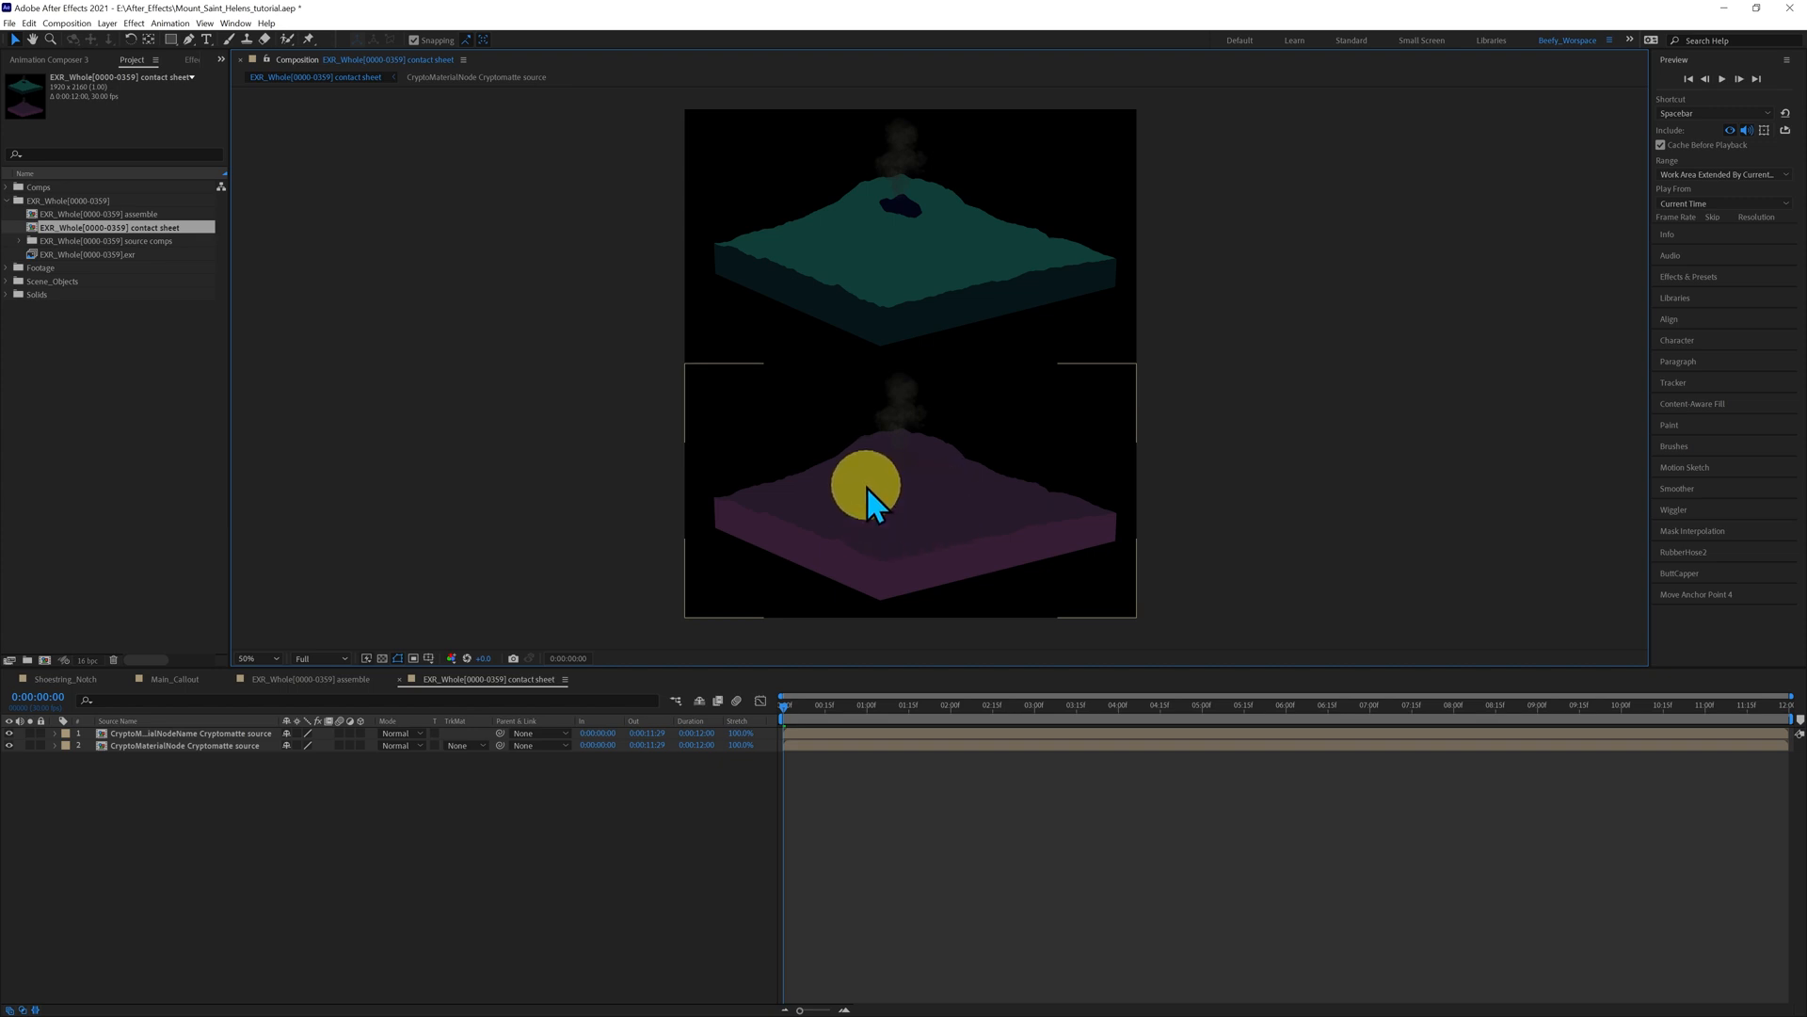
{"action": "key", "text": "period"}
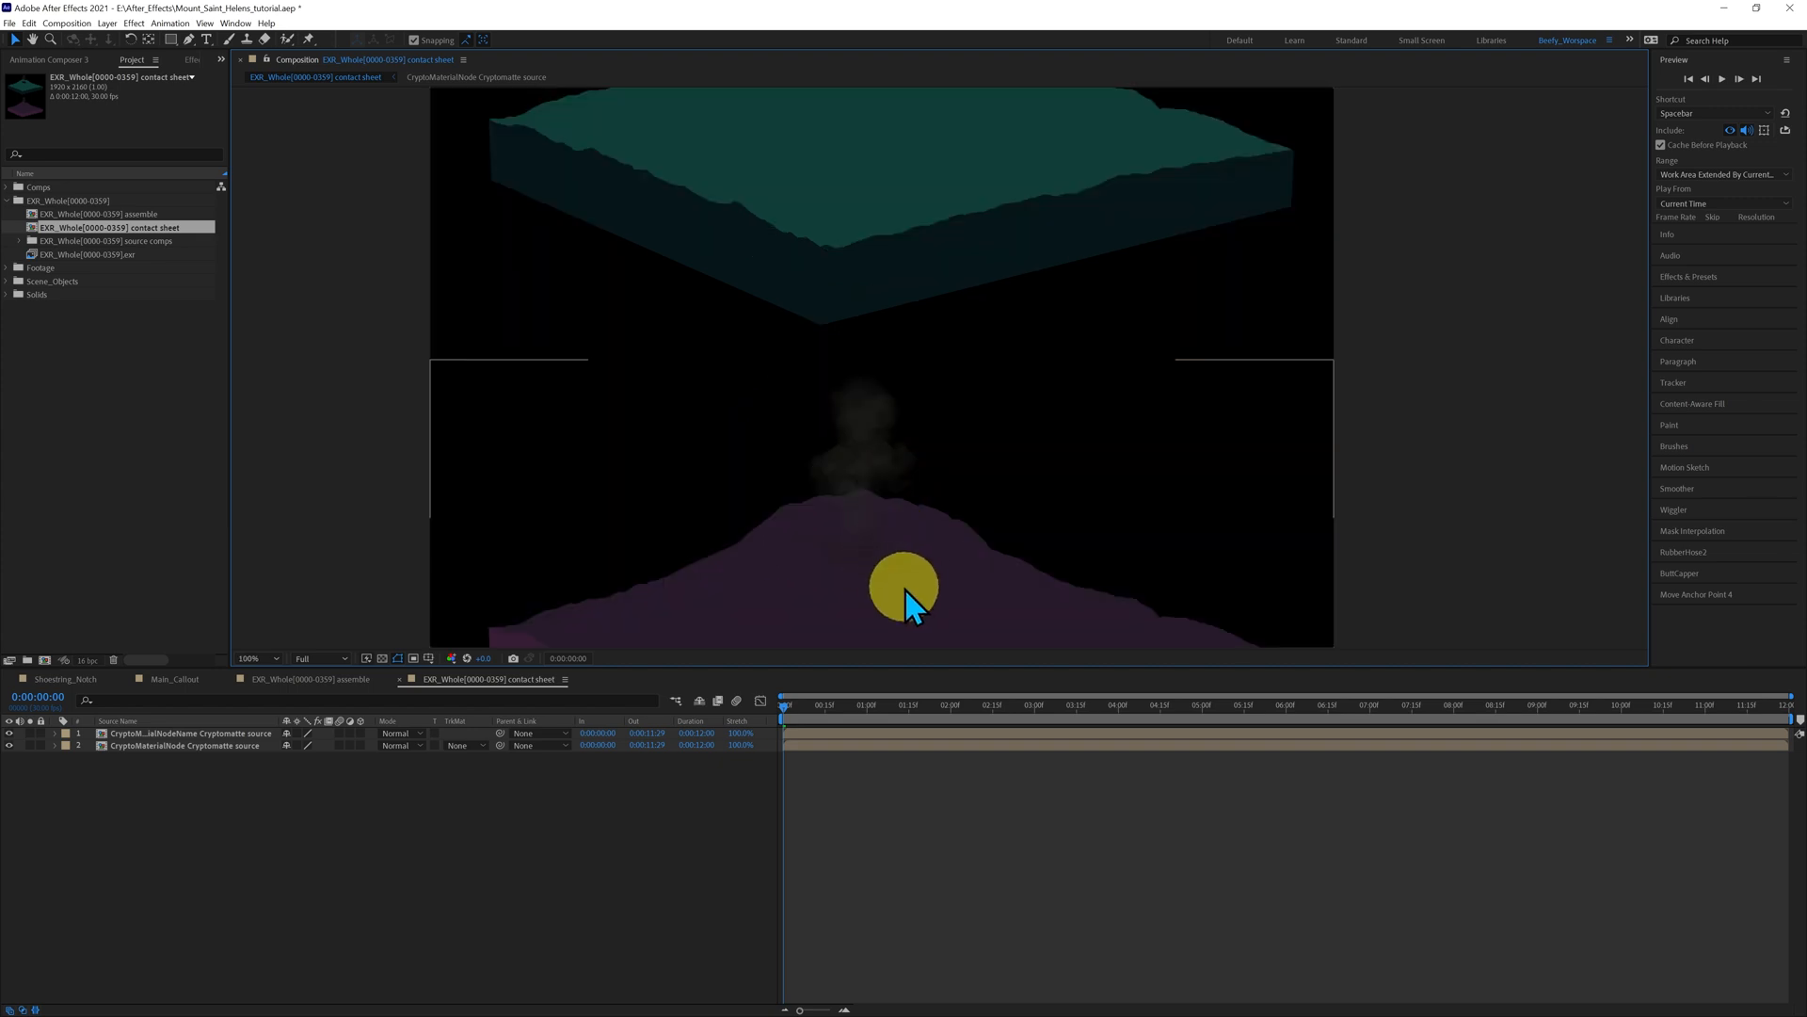
{"action": "scroll", "coordinate": [907, 575], "scroll_direction": "down", "scroll_amount": 10}
{"action": "key", "text": "period"}
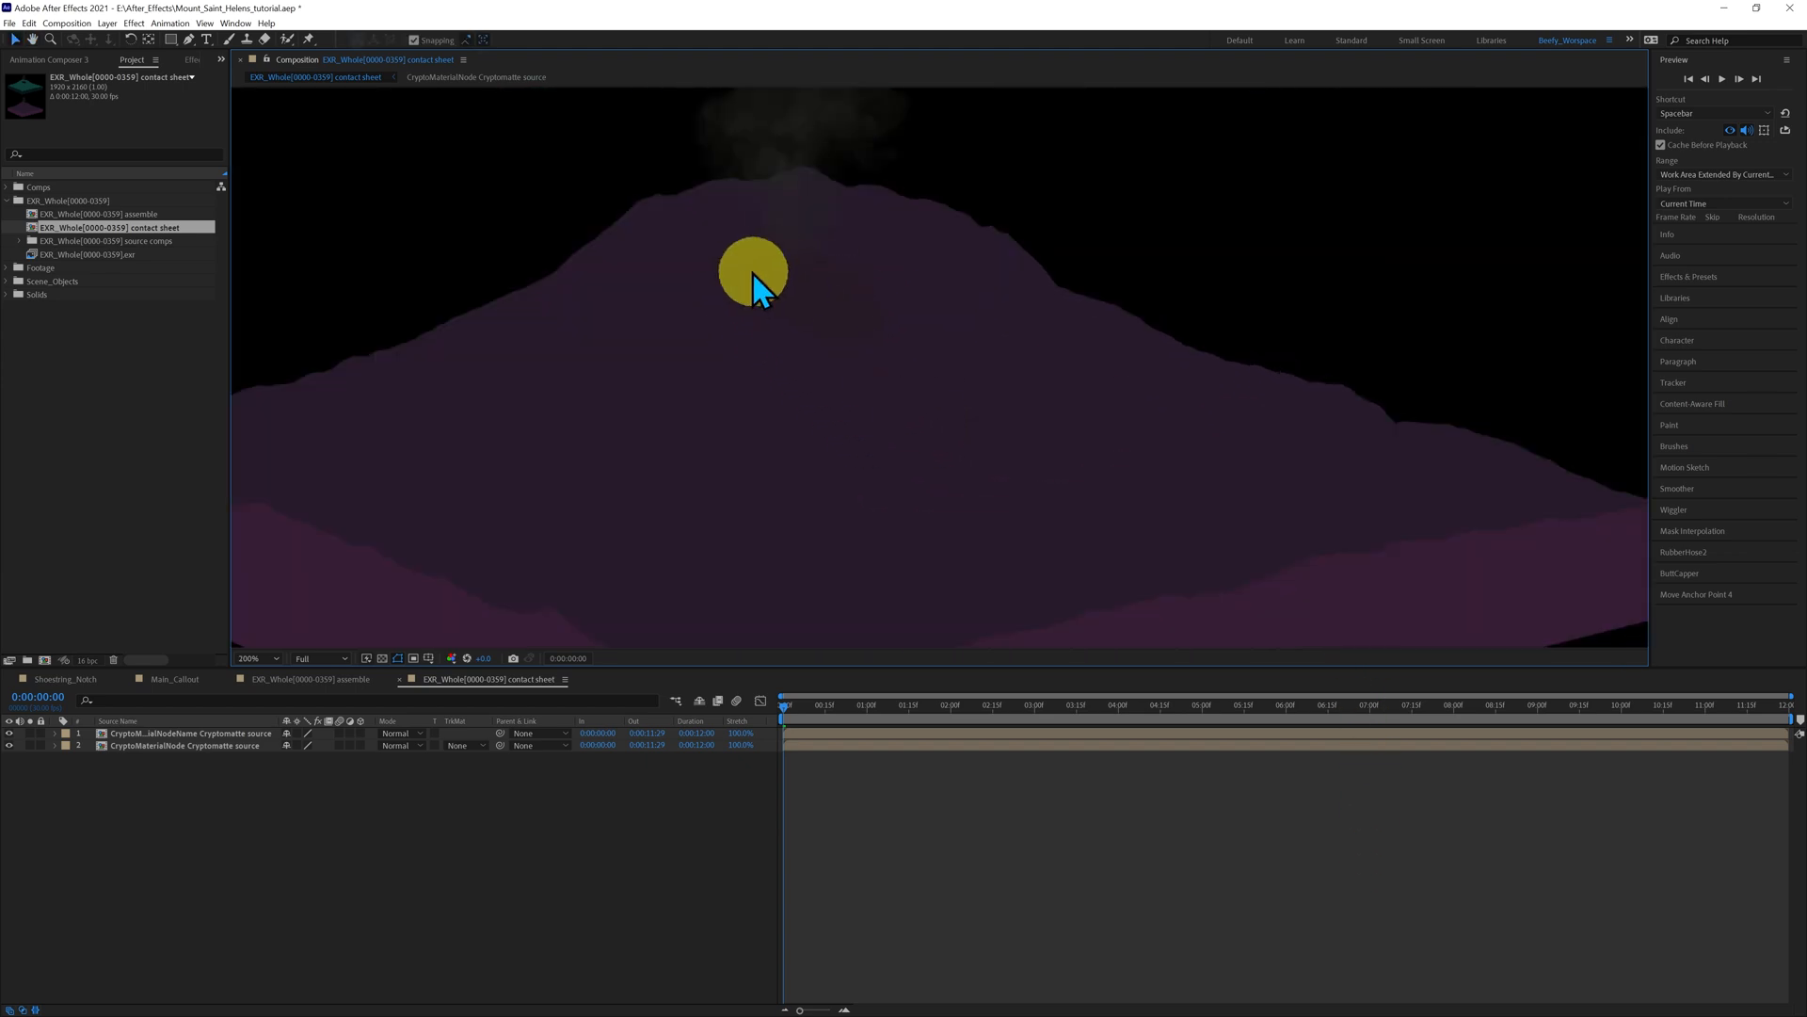
{"action": "key", "text": "comma"}
{"action": "key", "text": "comma"}
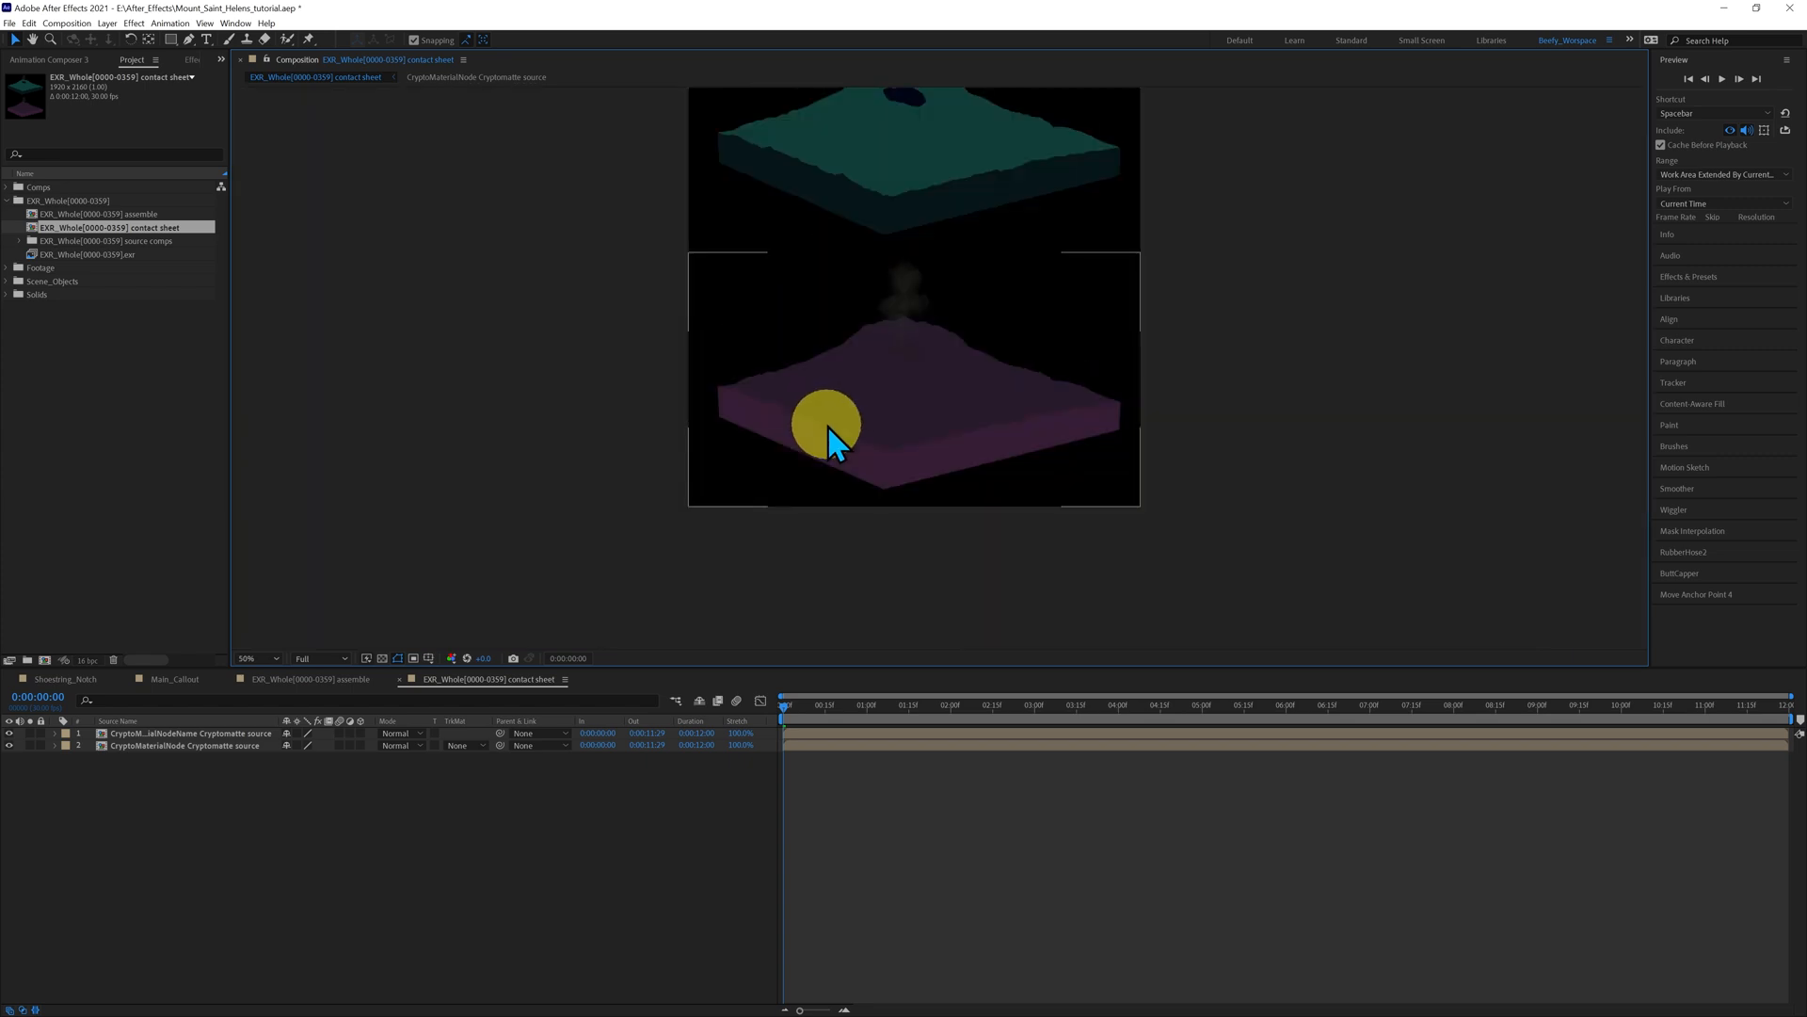
{"action": "left_click_drag", "start_coordinate": [827, 347], "coordinate": [810, 456]}
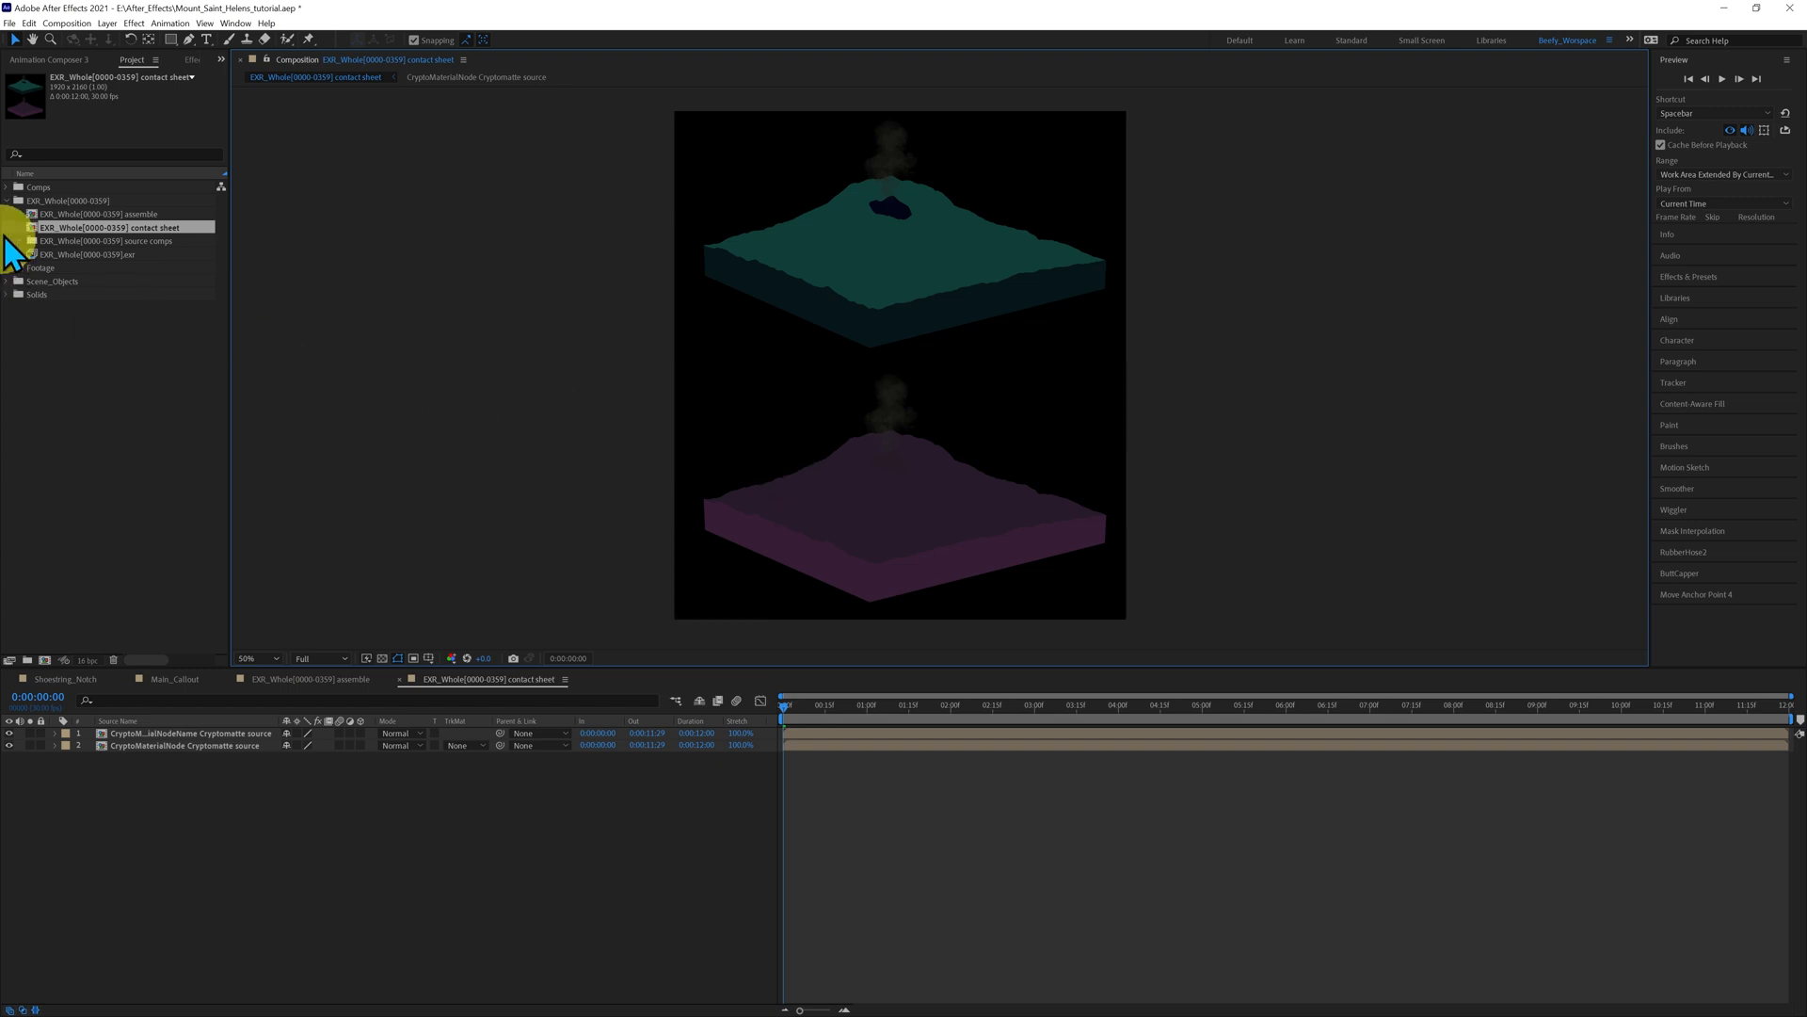
- Delete the EXR_Whole[0000-0359] contact sheet and assemble compositions from the project
{"action": "left_click", "coordinate": [399, 679]}
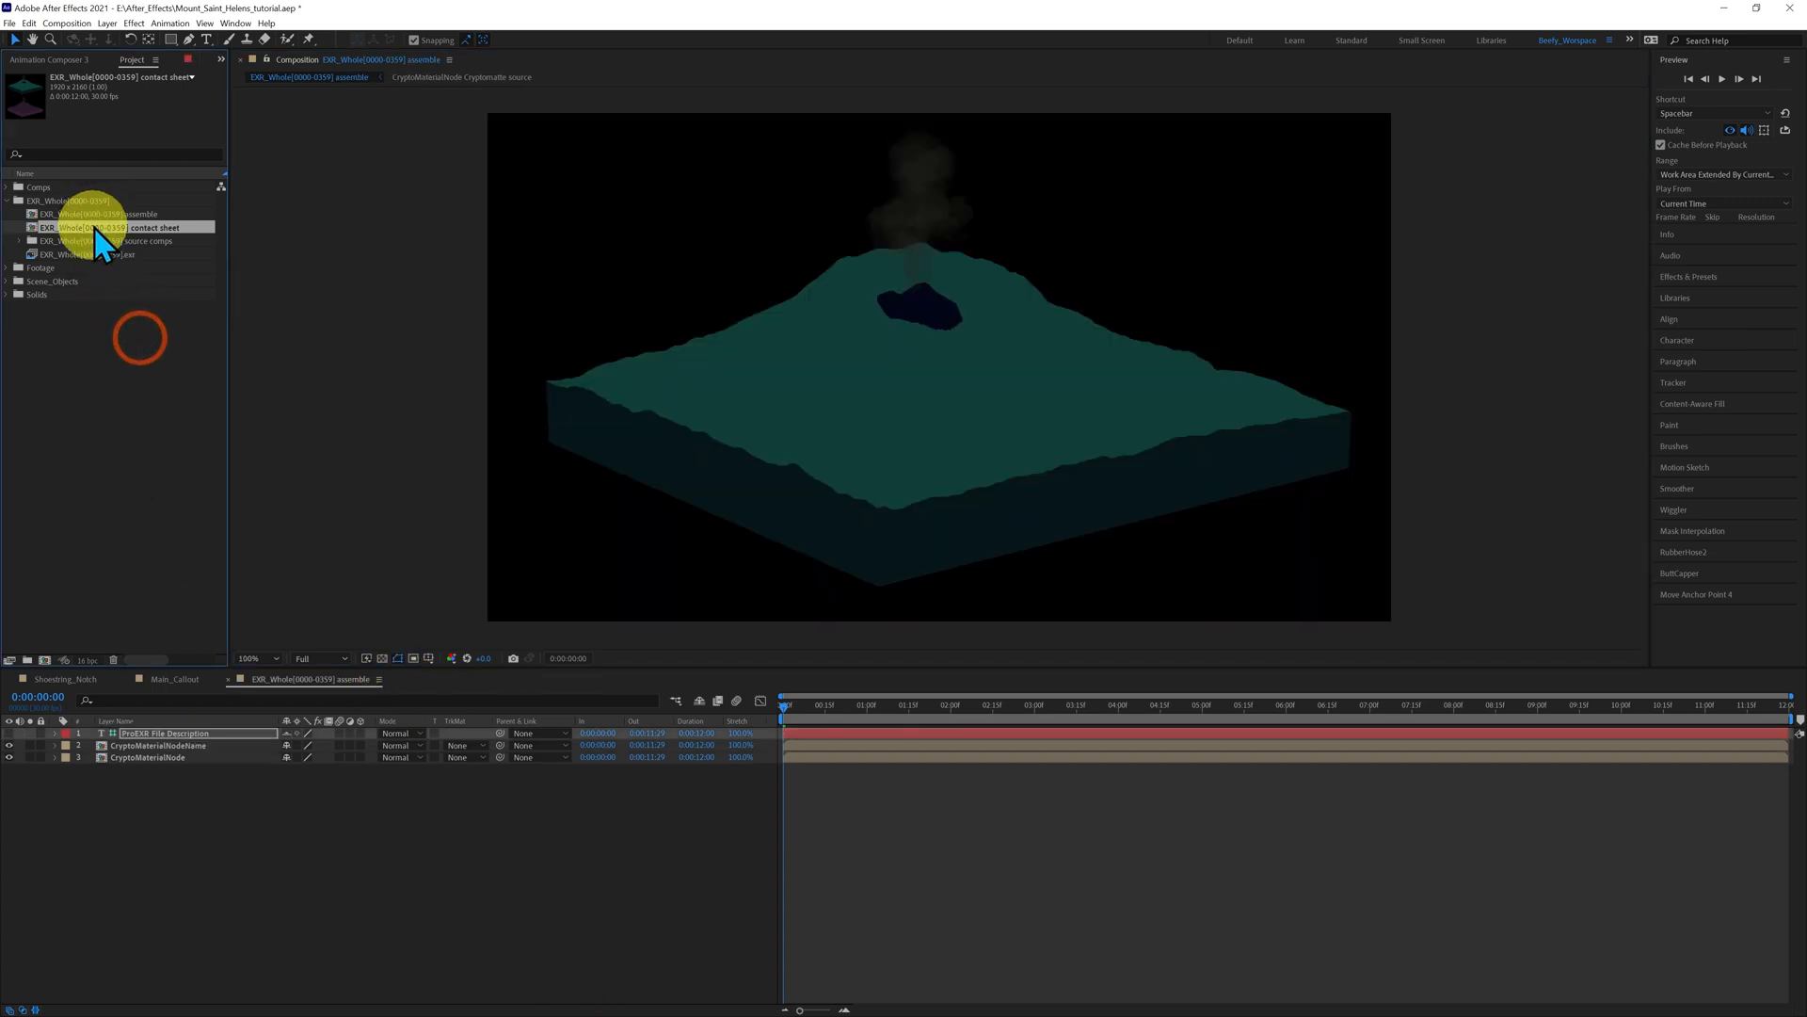
{"action": "key", "text": "Delete"}
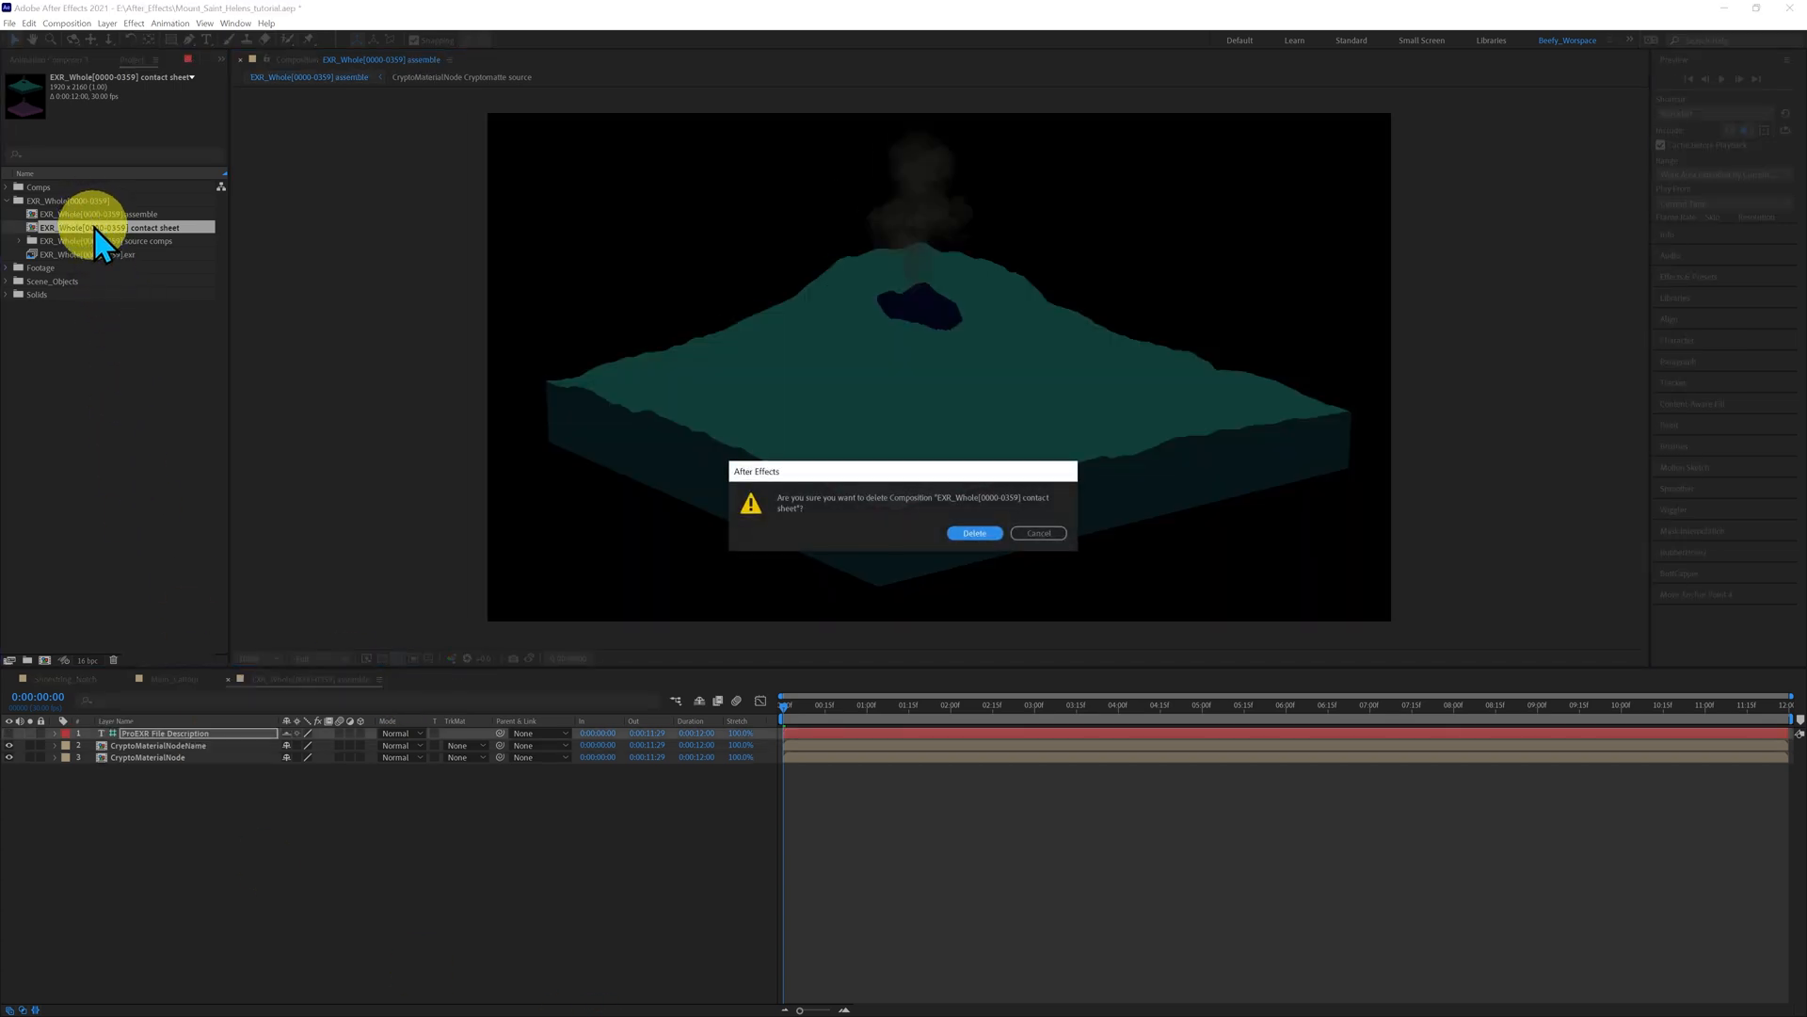
{"action": "left_click", "coordinate": [979, 535]}
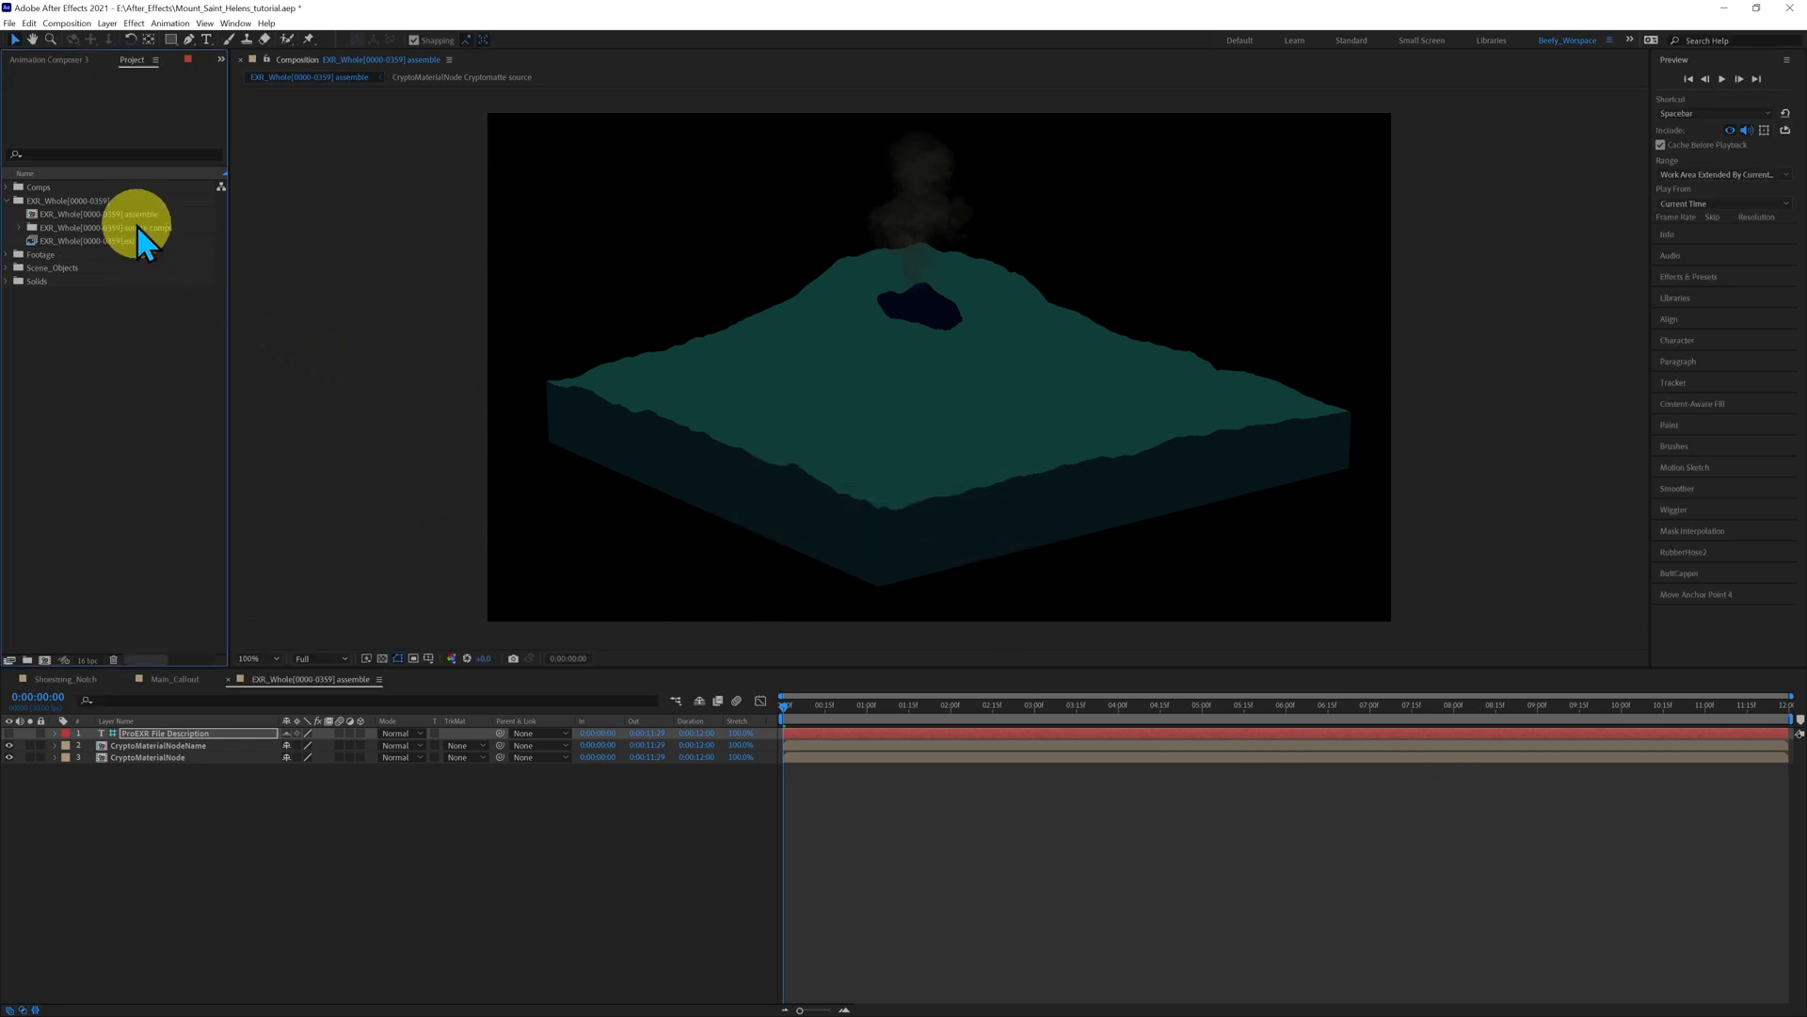
{"action": "left_click", "coordinate": [87, 217]}
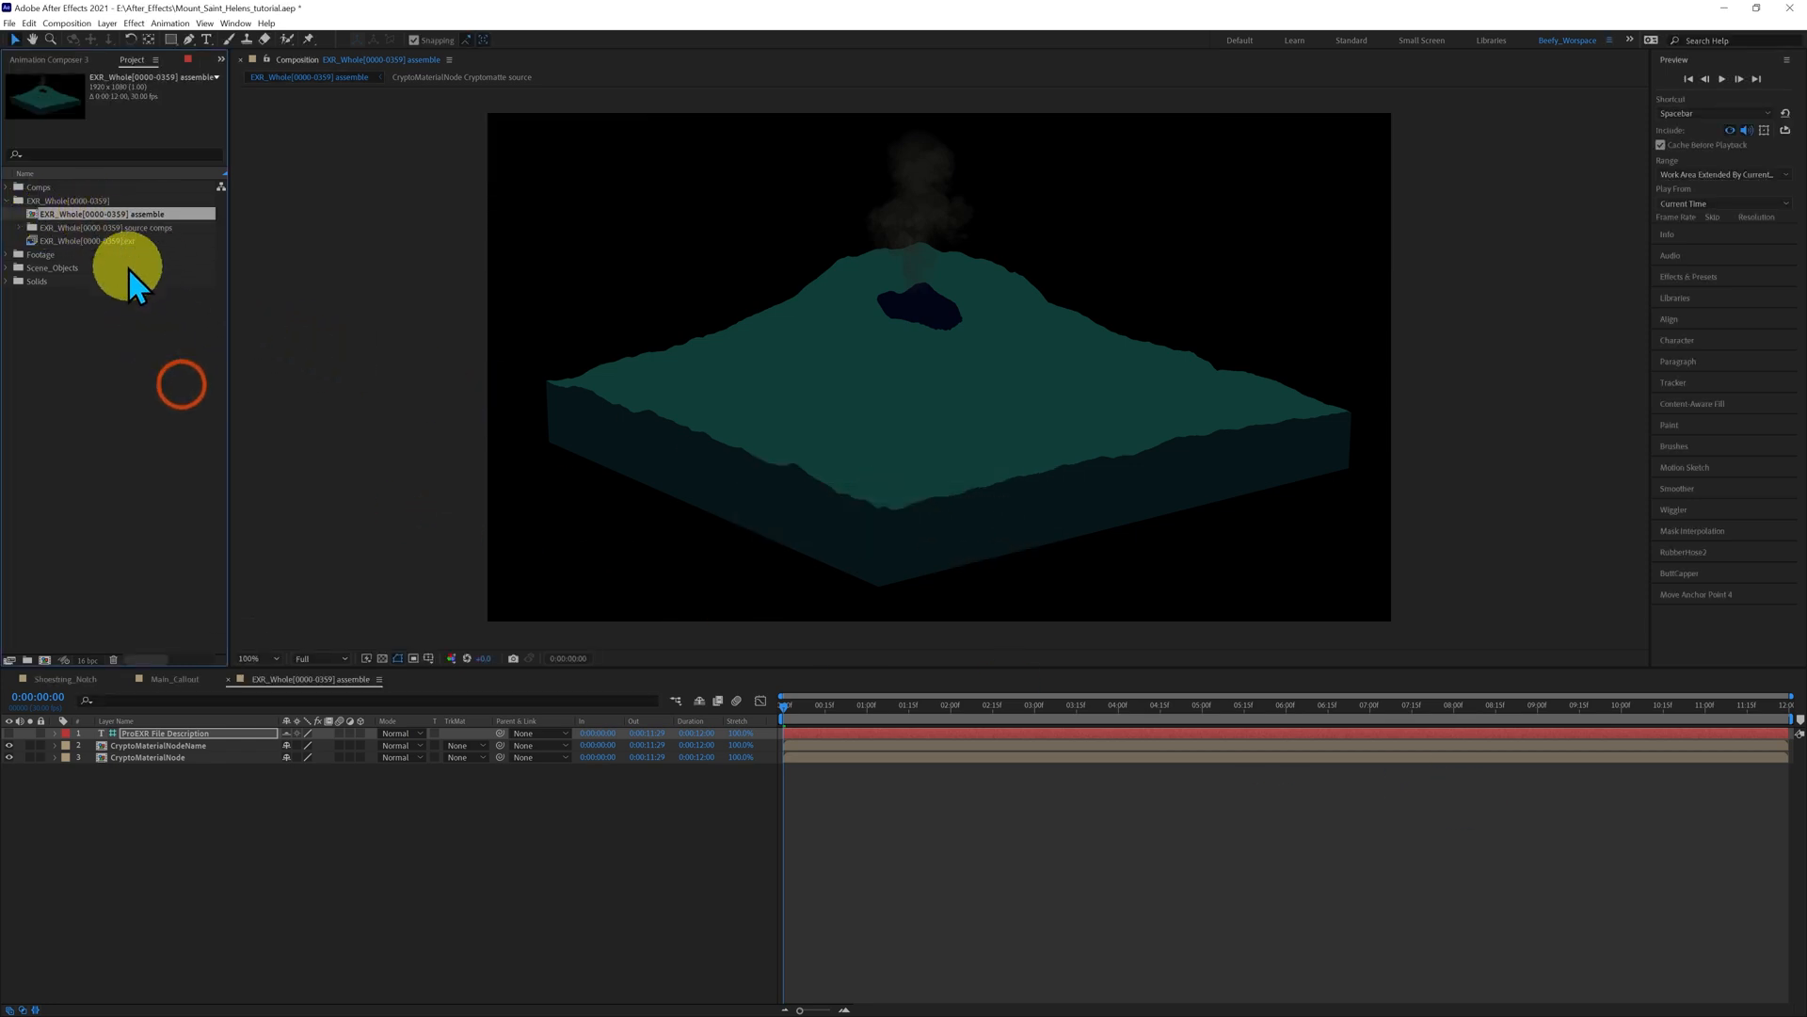
{"action": "key", "text": "Delete"}
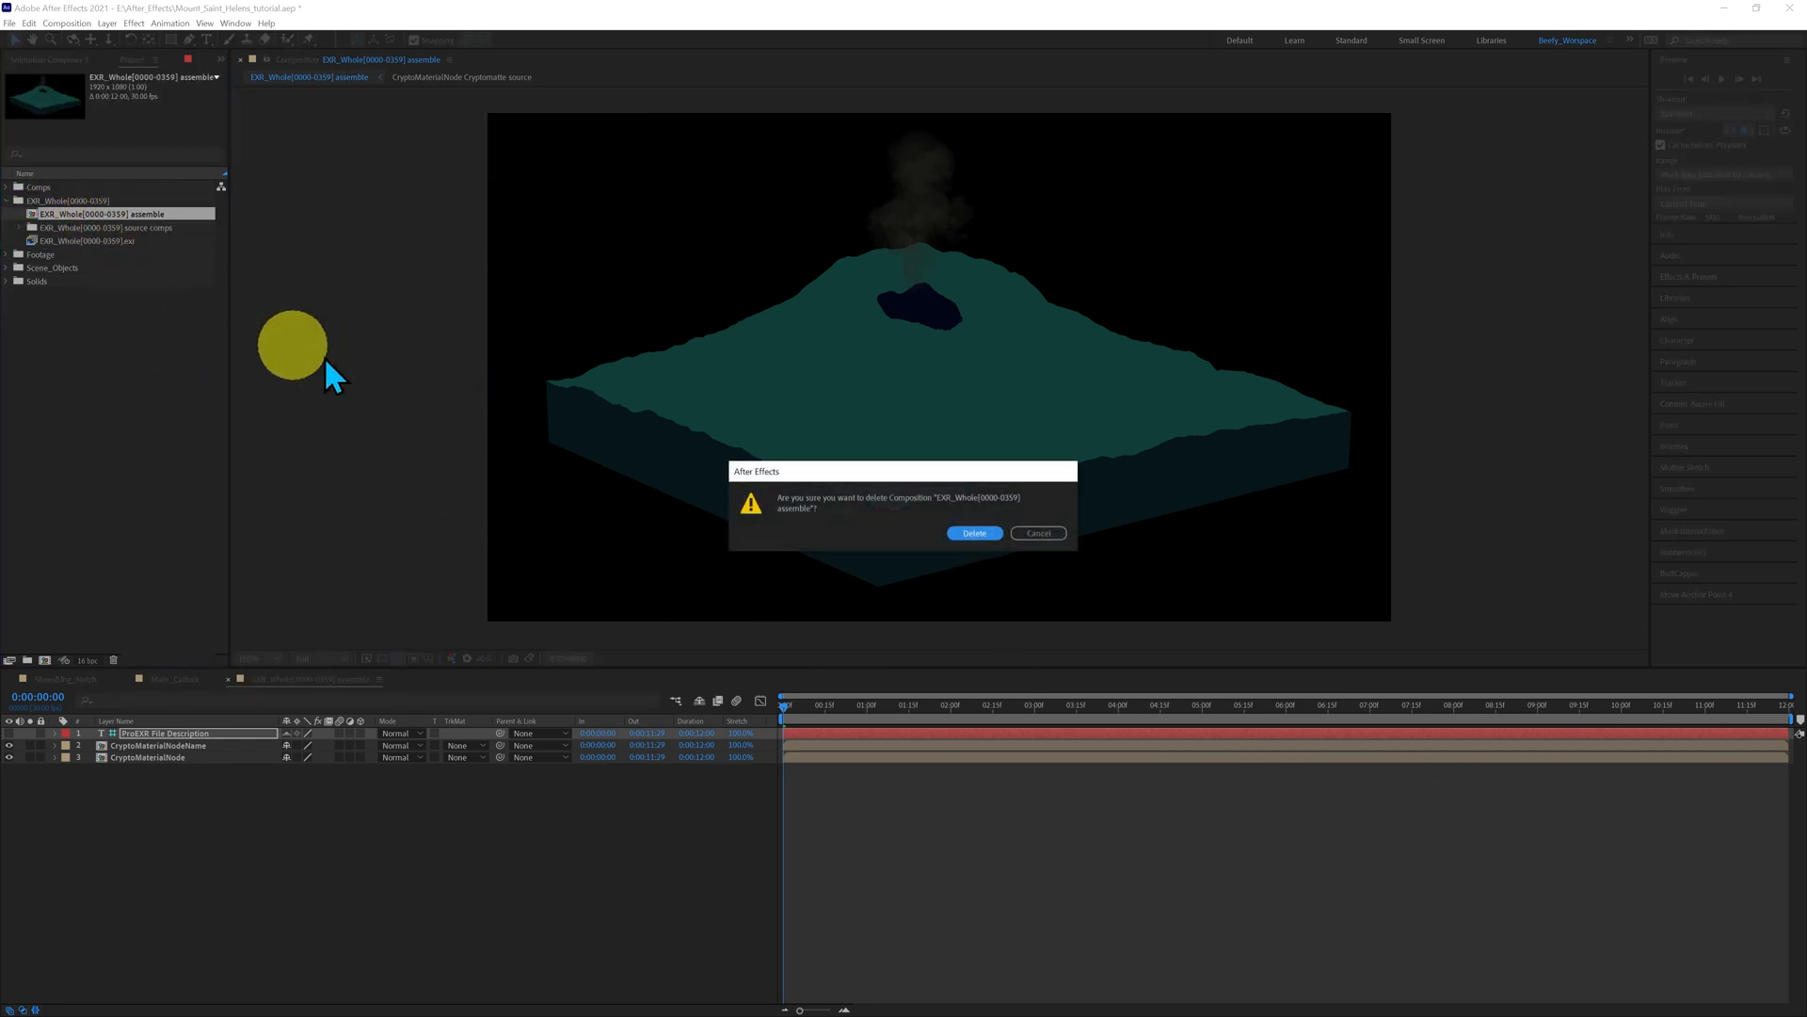
{"action": "left_click", "coordinate": [975, 533]}
{"action": "left_click", "coordinate": [75, 253]}
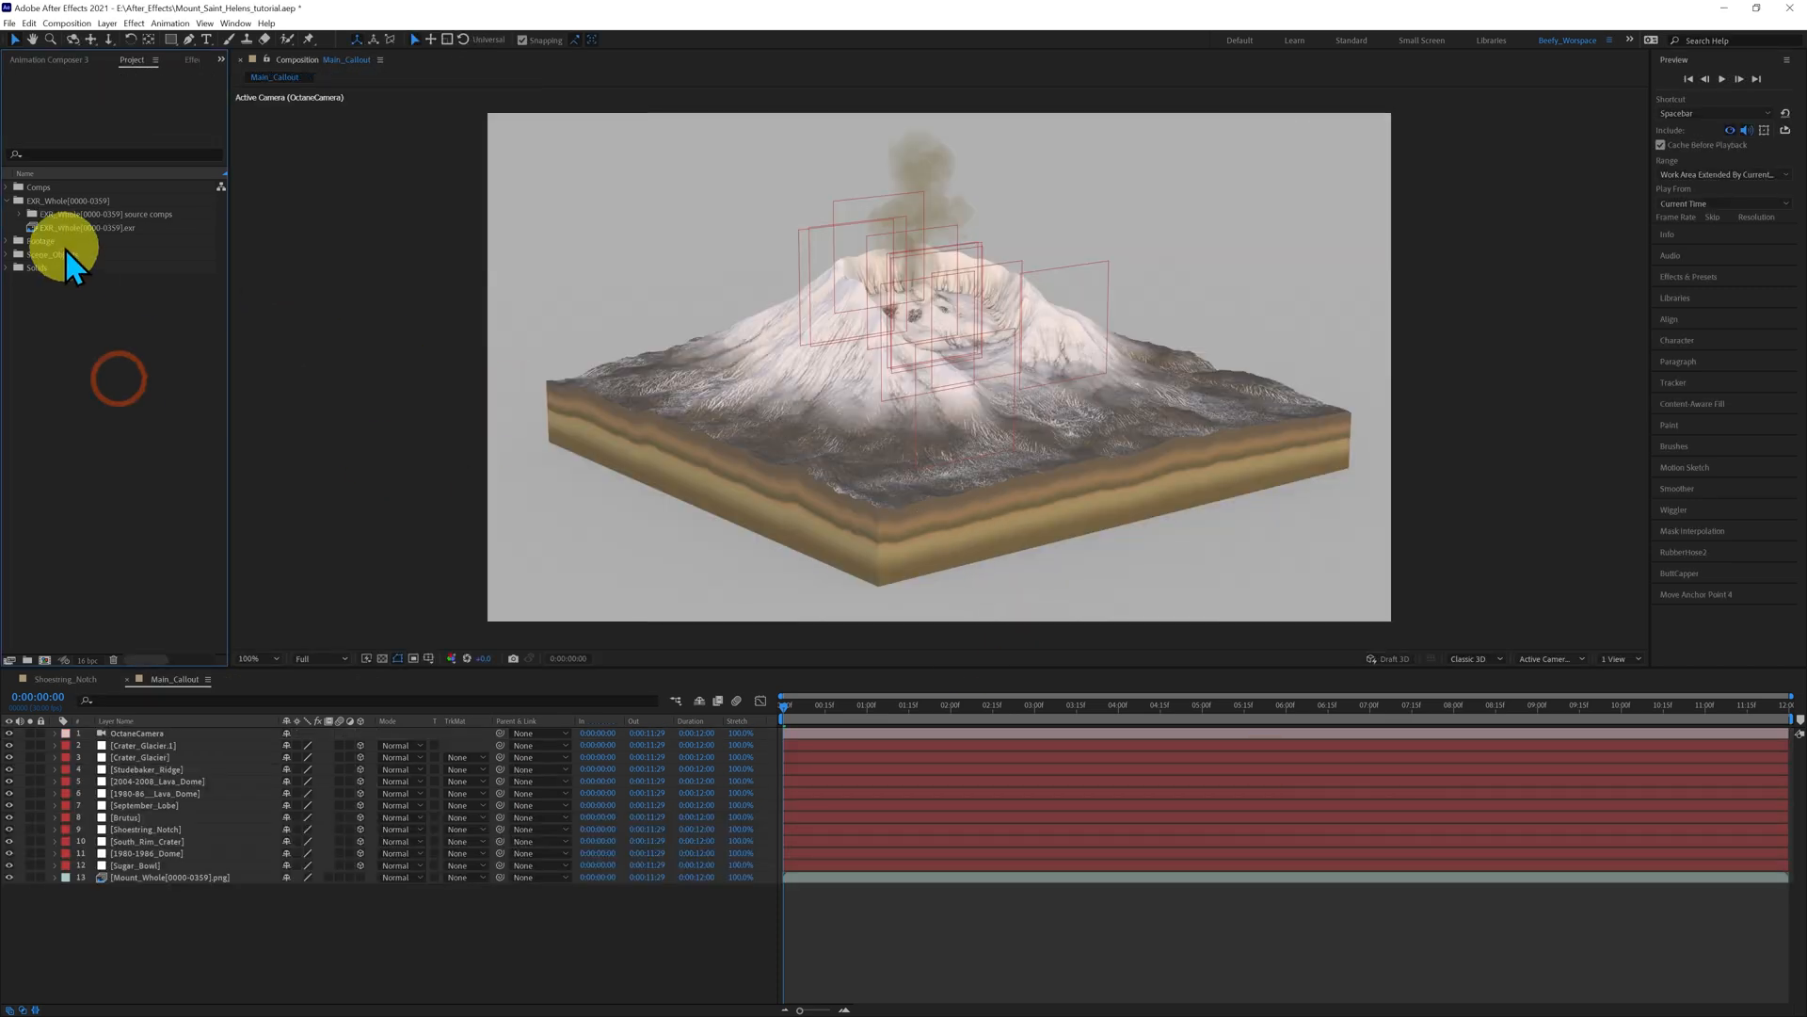
- Delete the CryptoMaterialNode Cryptomatte source composition from the EXR_Whole[0000-0359] source comps folder
{"action": "left_click", "coordinate": [21, 215]}
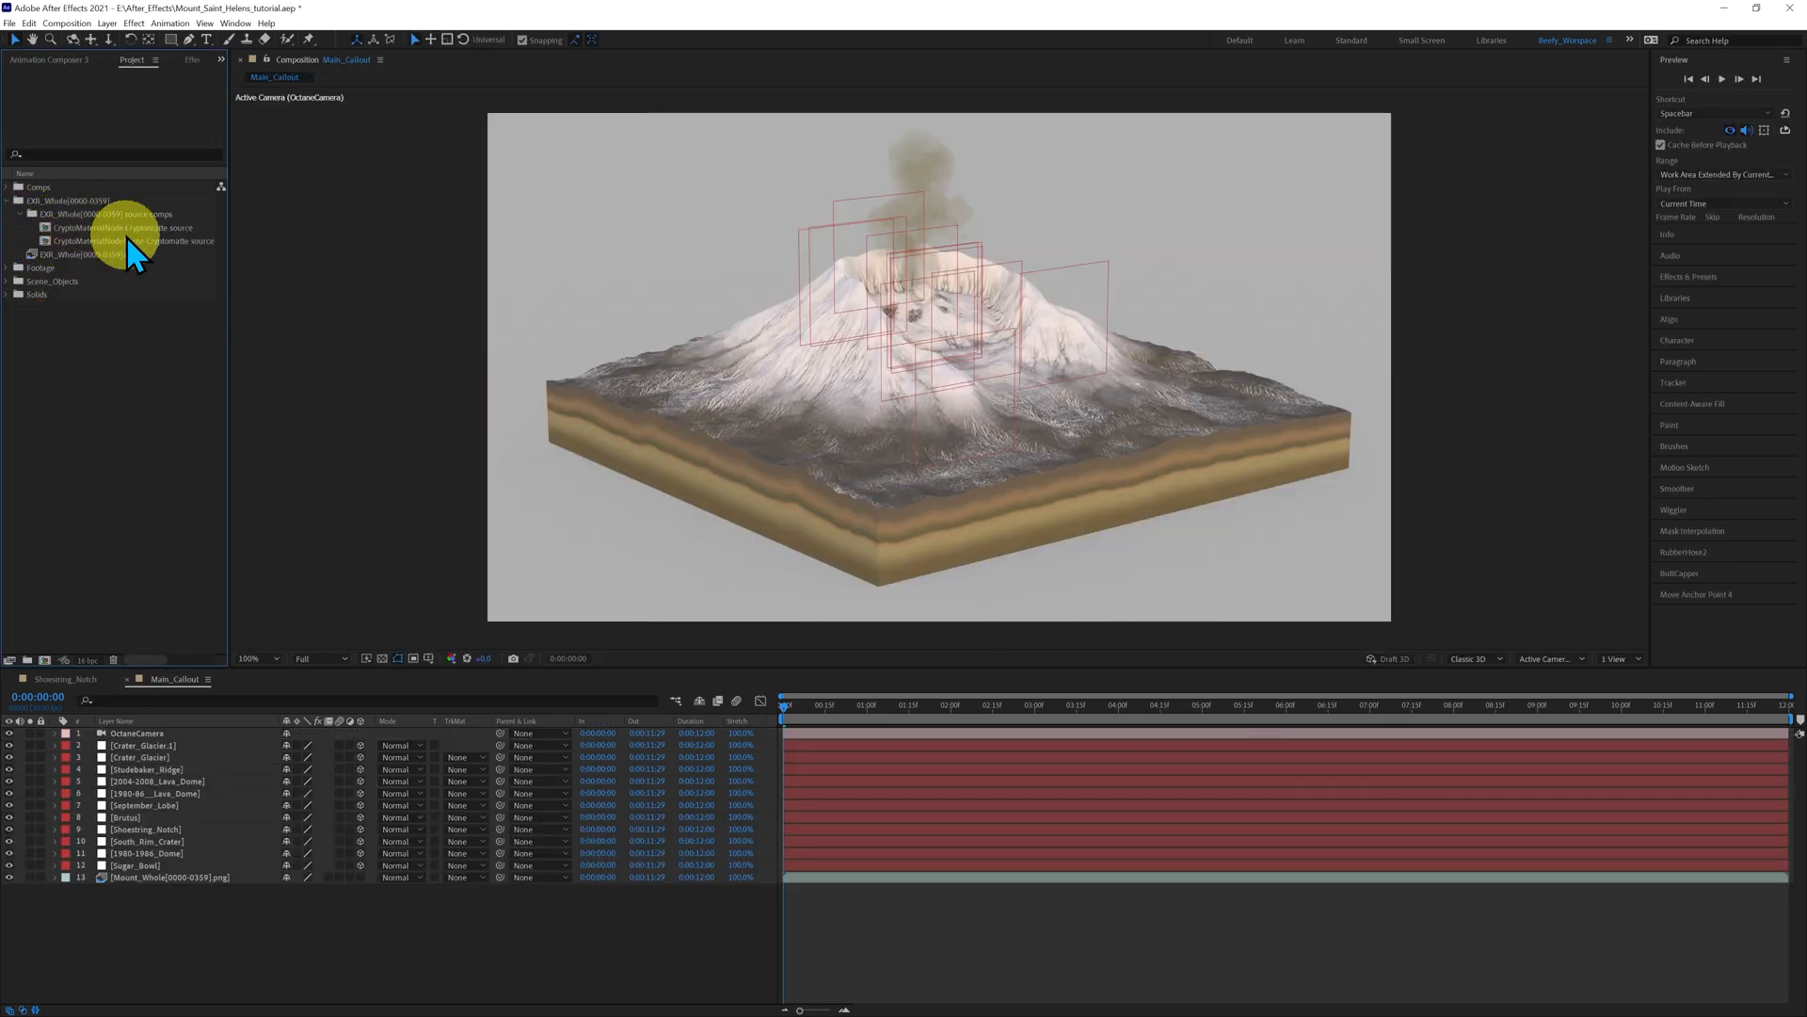
{"action": "left_click", "coordinate": [70, 230]}
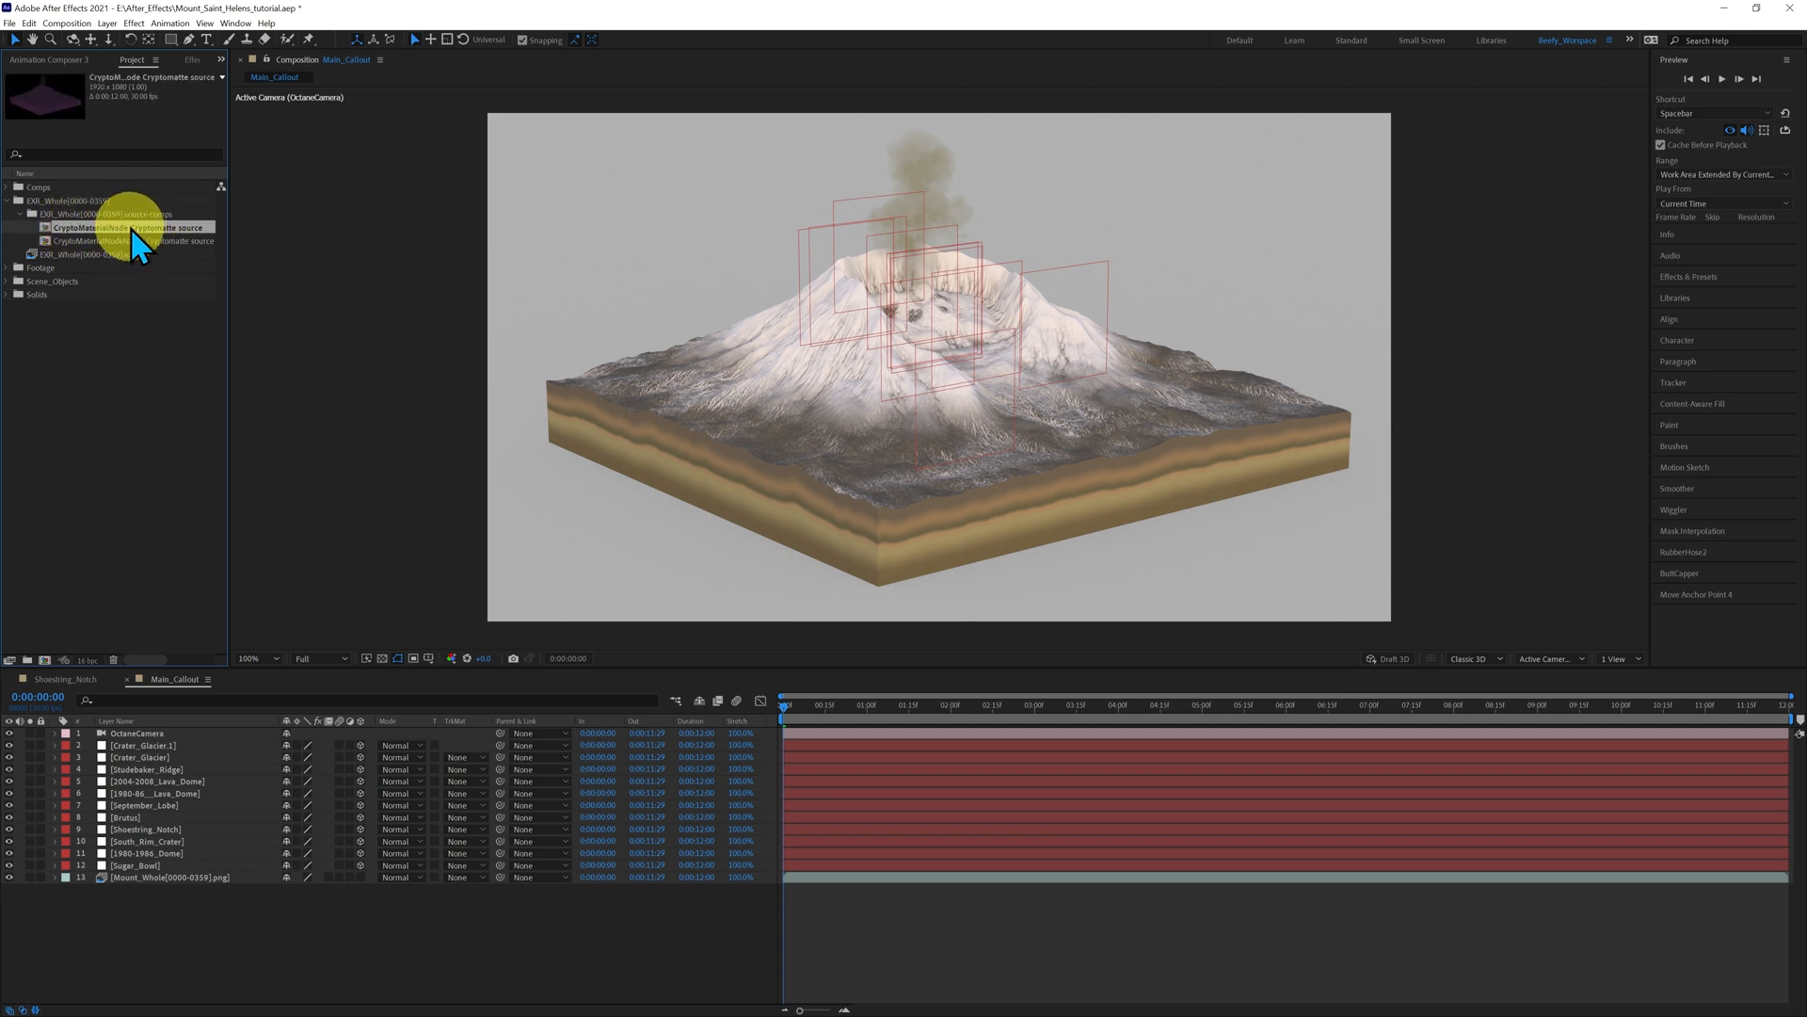
{"action": "key", "text": "Delete"}
{"action": "left_click", "coordinate": [979, 536]}
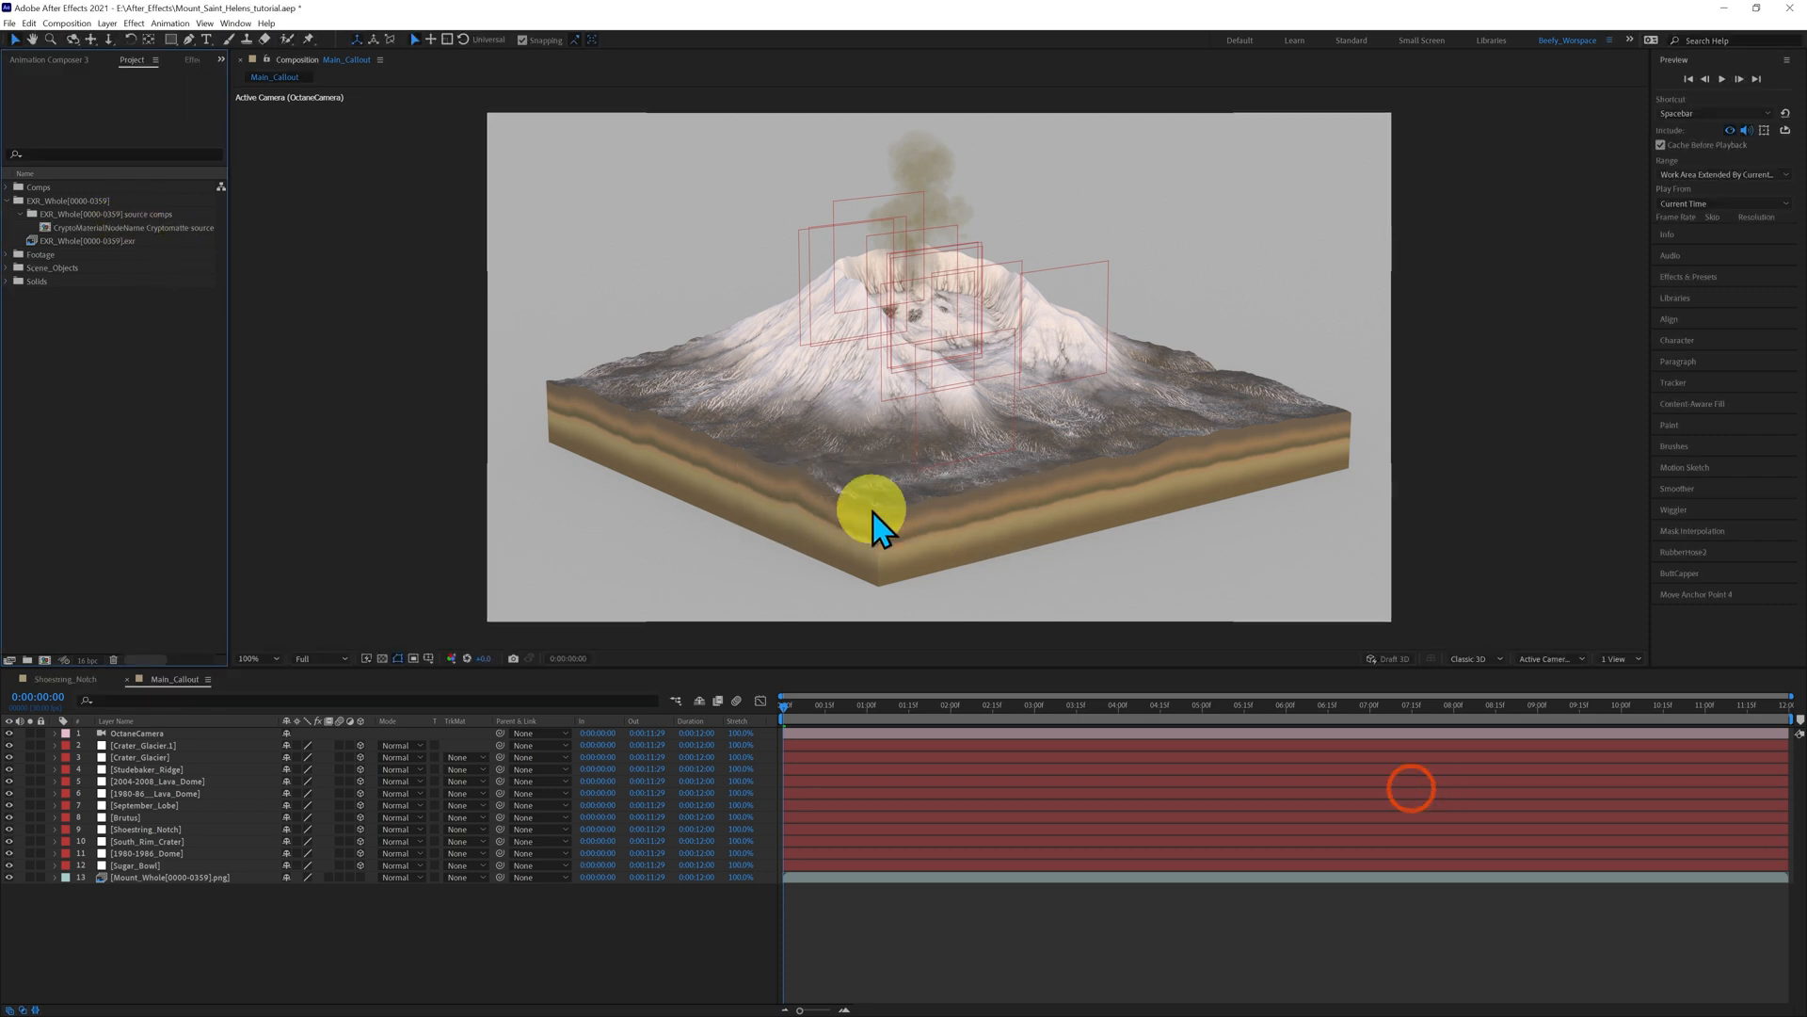
- Move the CryptoMaterialNodeName Cryptomatte source composition into Pre_Comps and the EXR_Whole[0000-0359].exr sequence into the Footage folder
{"action": "left_click", "coordinate": [111, 229]}
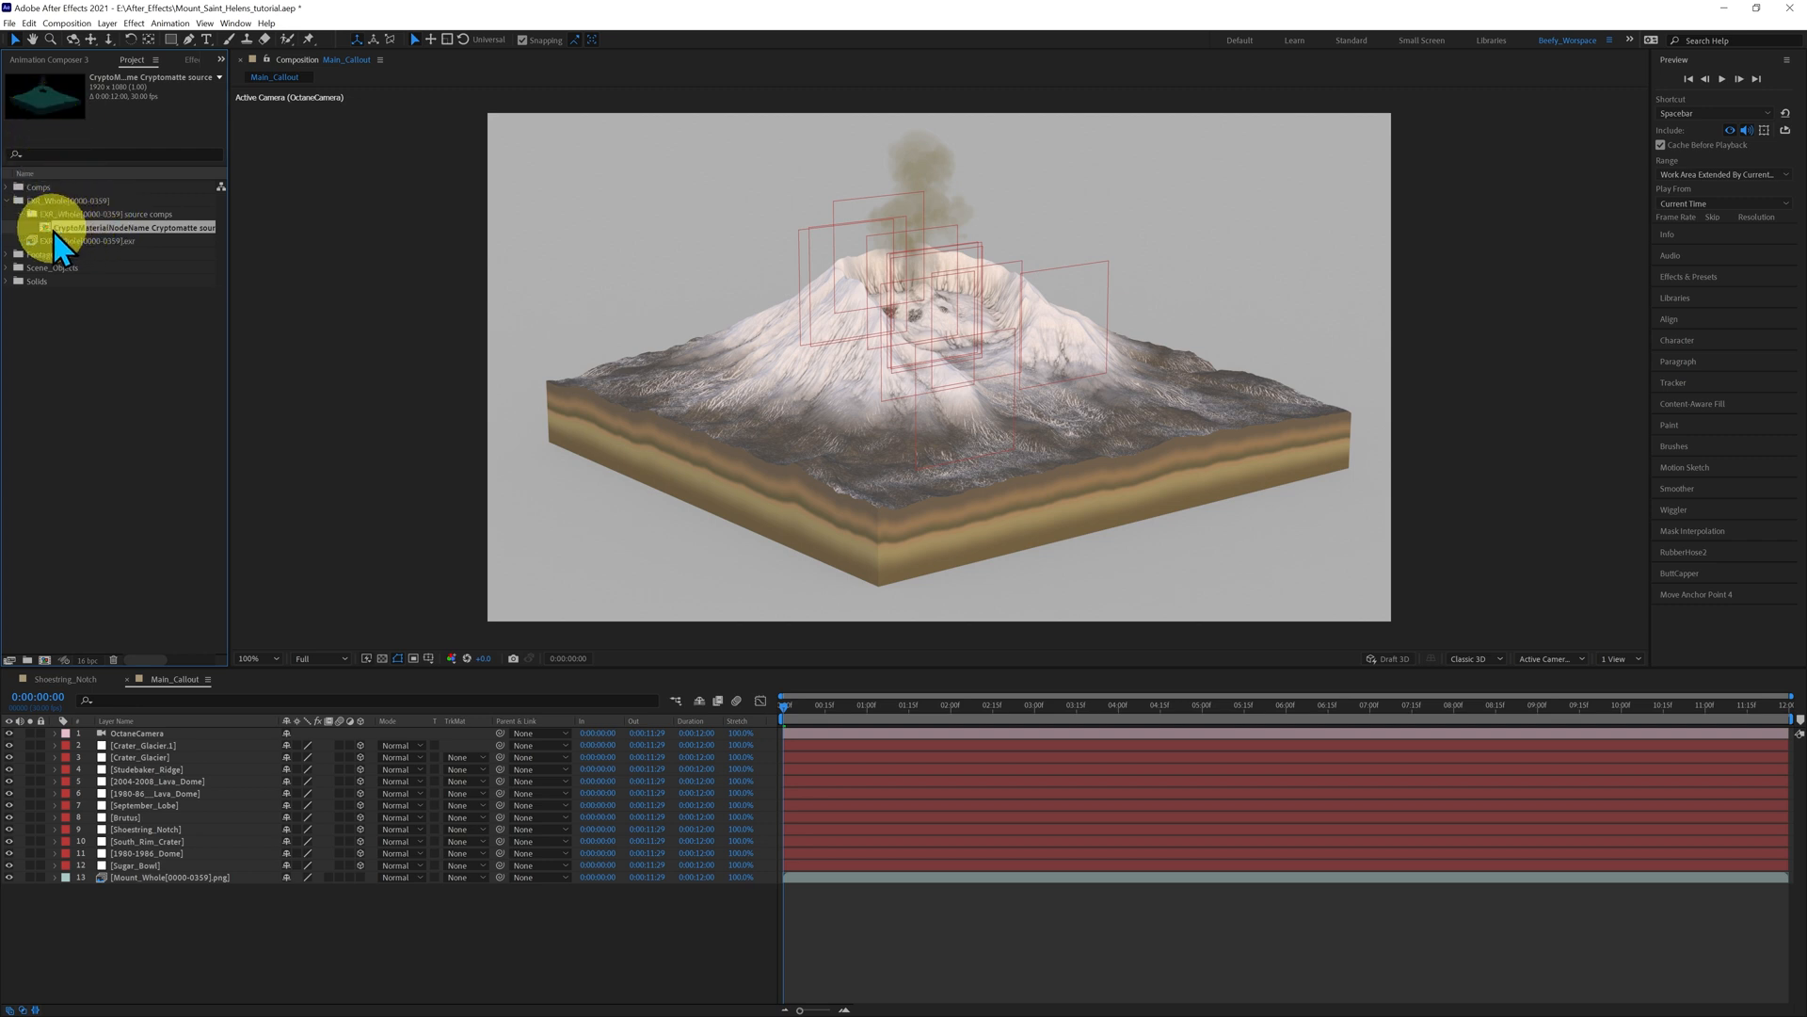
{"action": "left_click", "coordinate": [7, 188]}
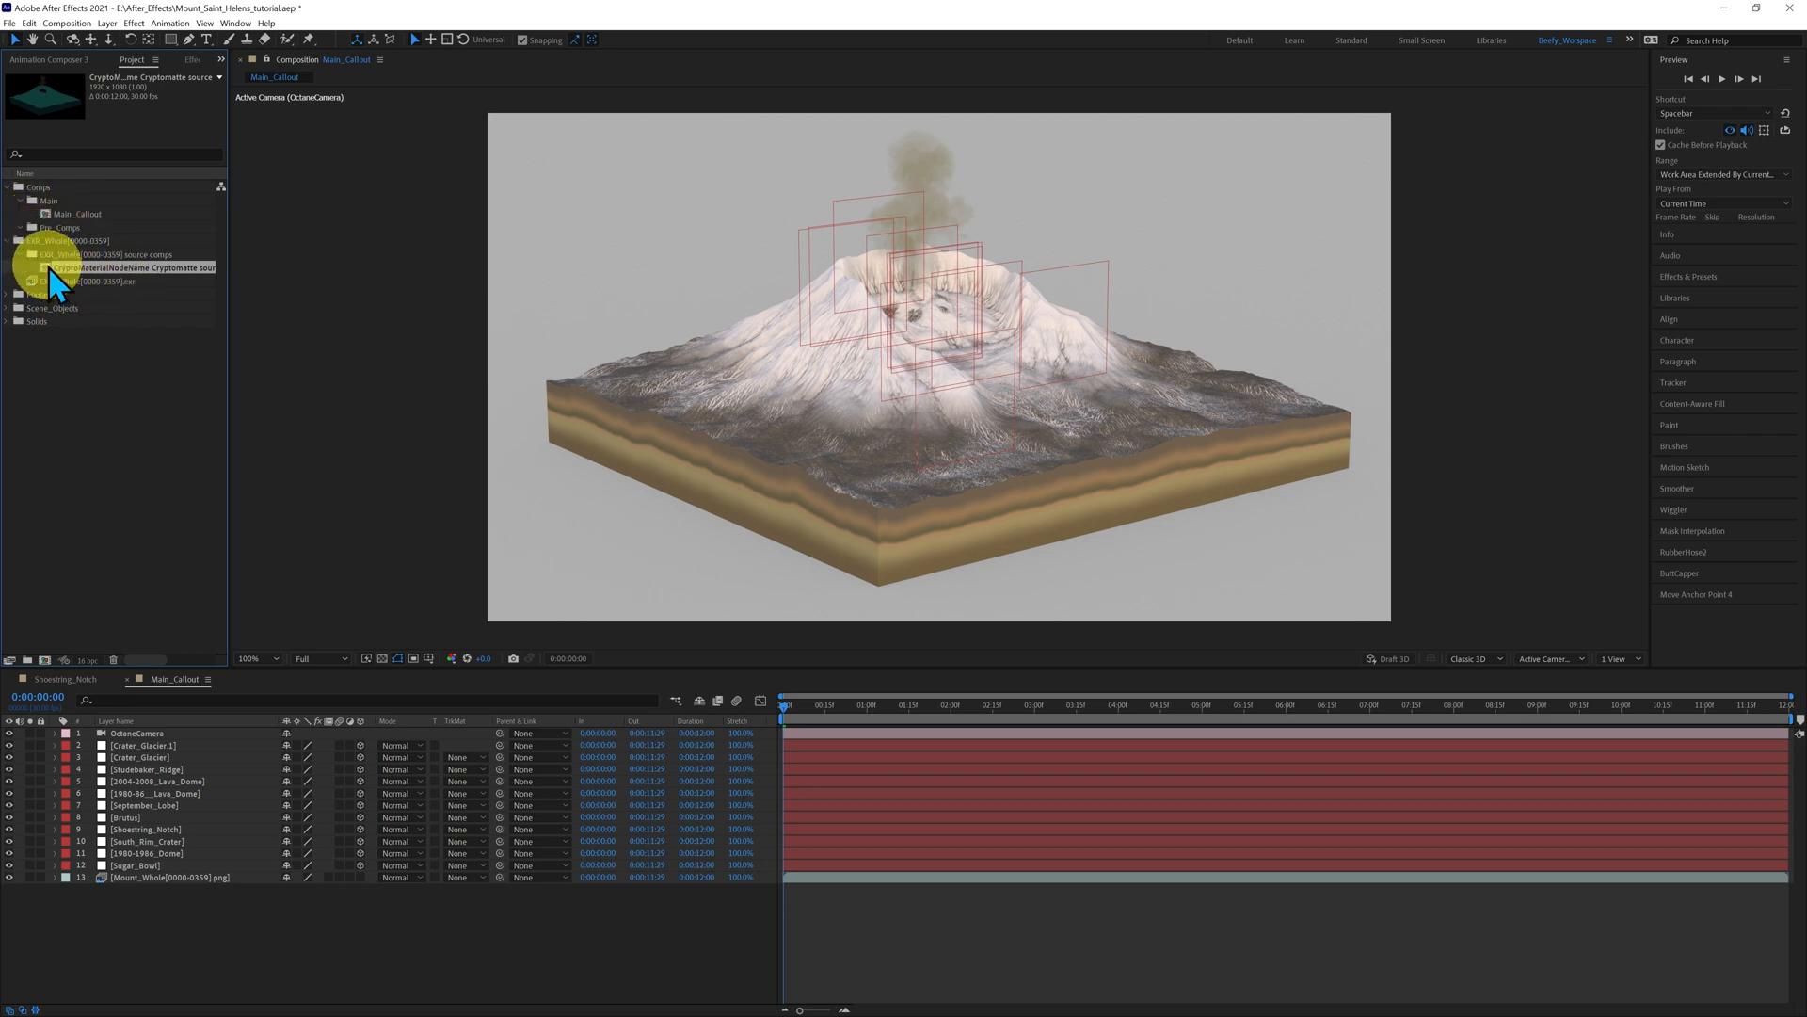
{"action": "left_click_drag", "start_coordinate": [55, 264], "coordinate": [53, 228]}
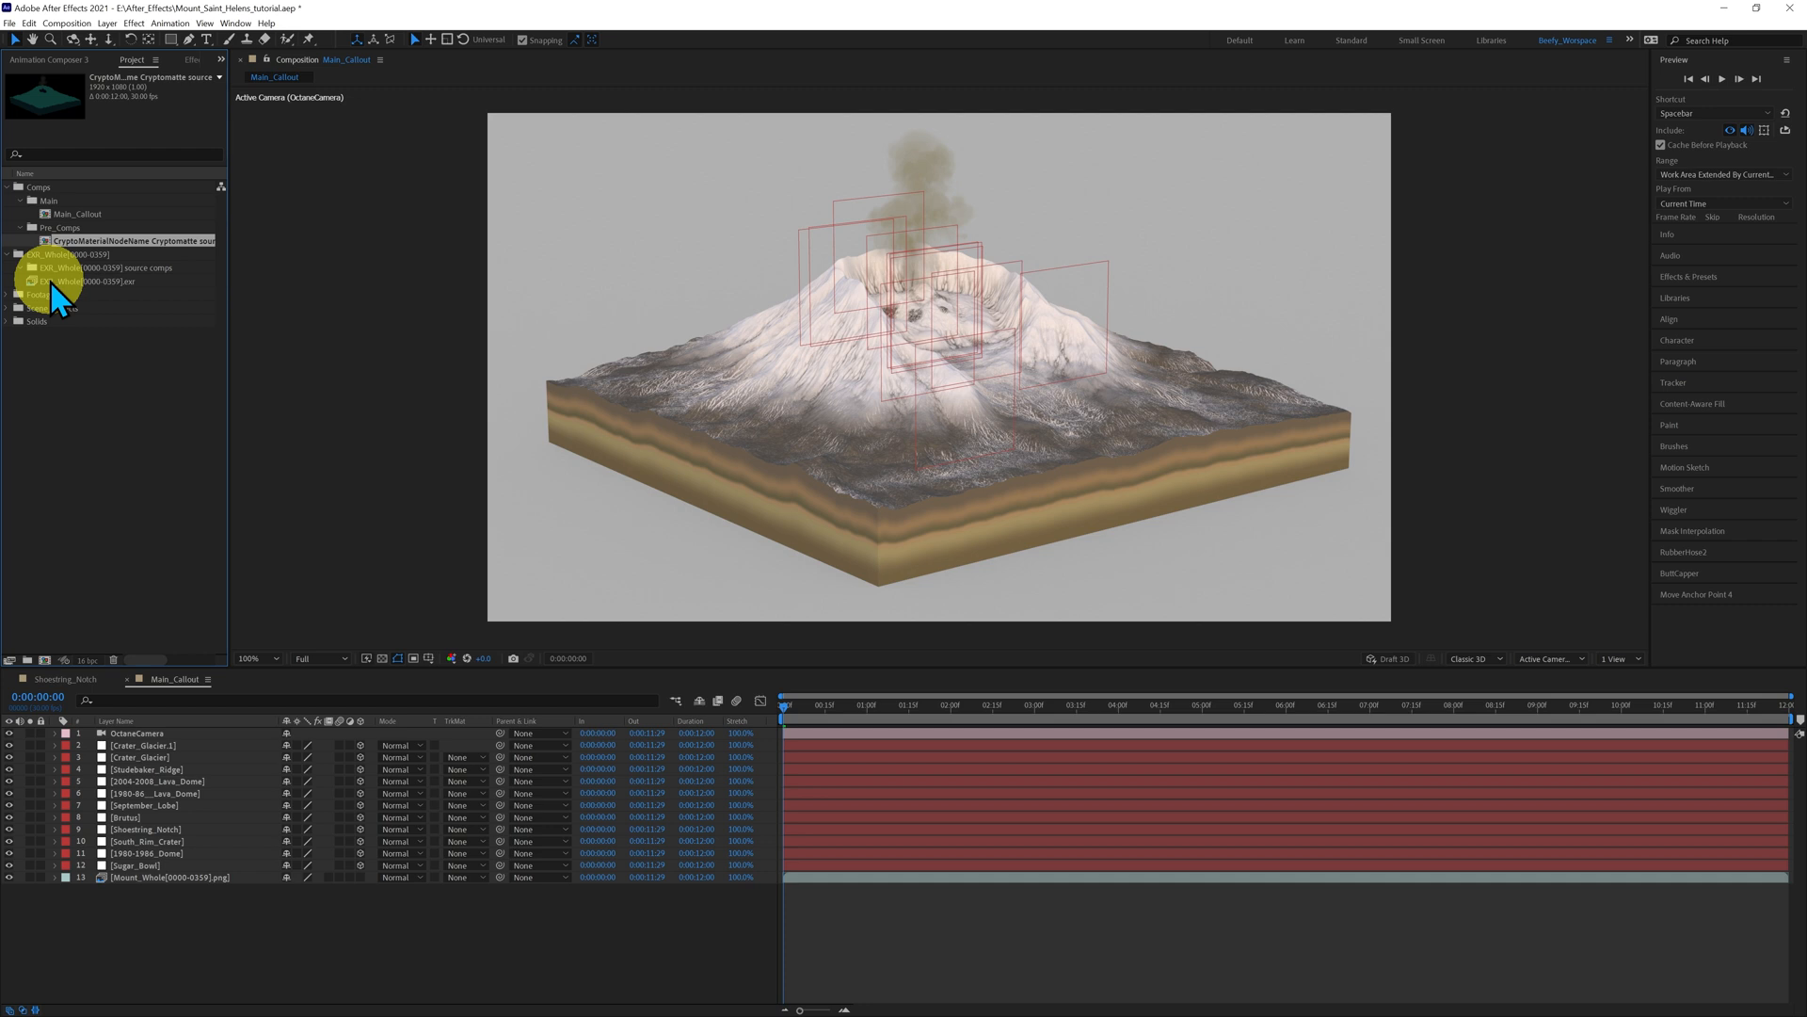
{"action": "left_click_drag", "start_coordinate": [49, 281], "coordinate": [53, 294]}
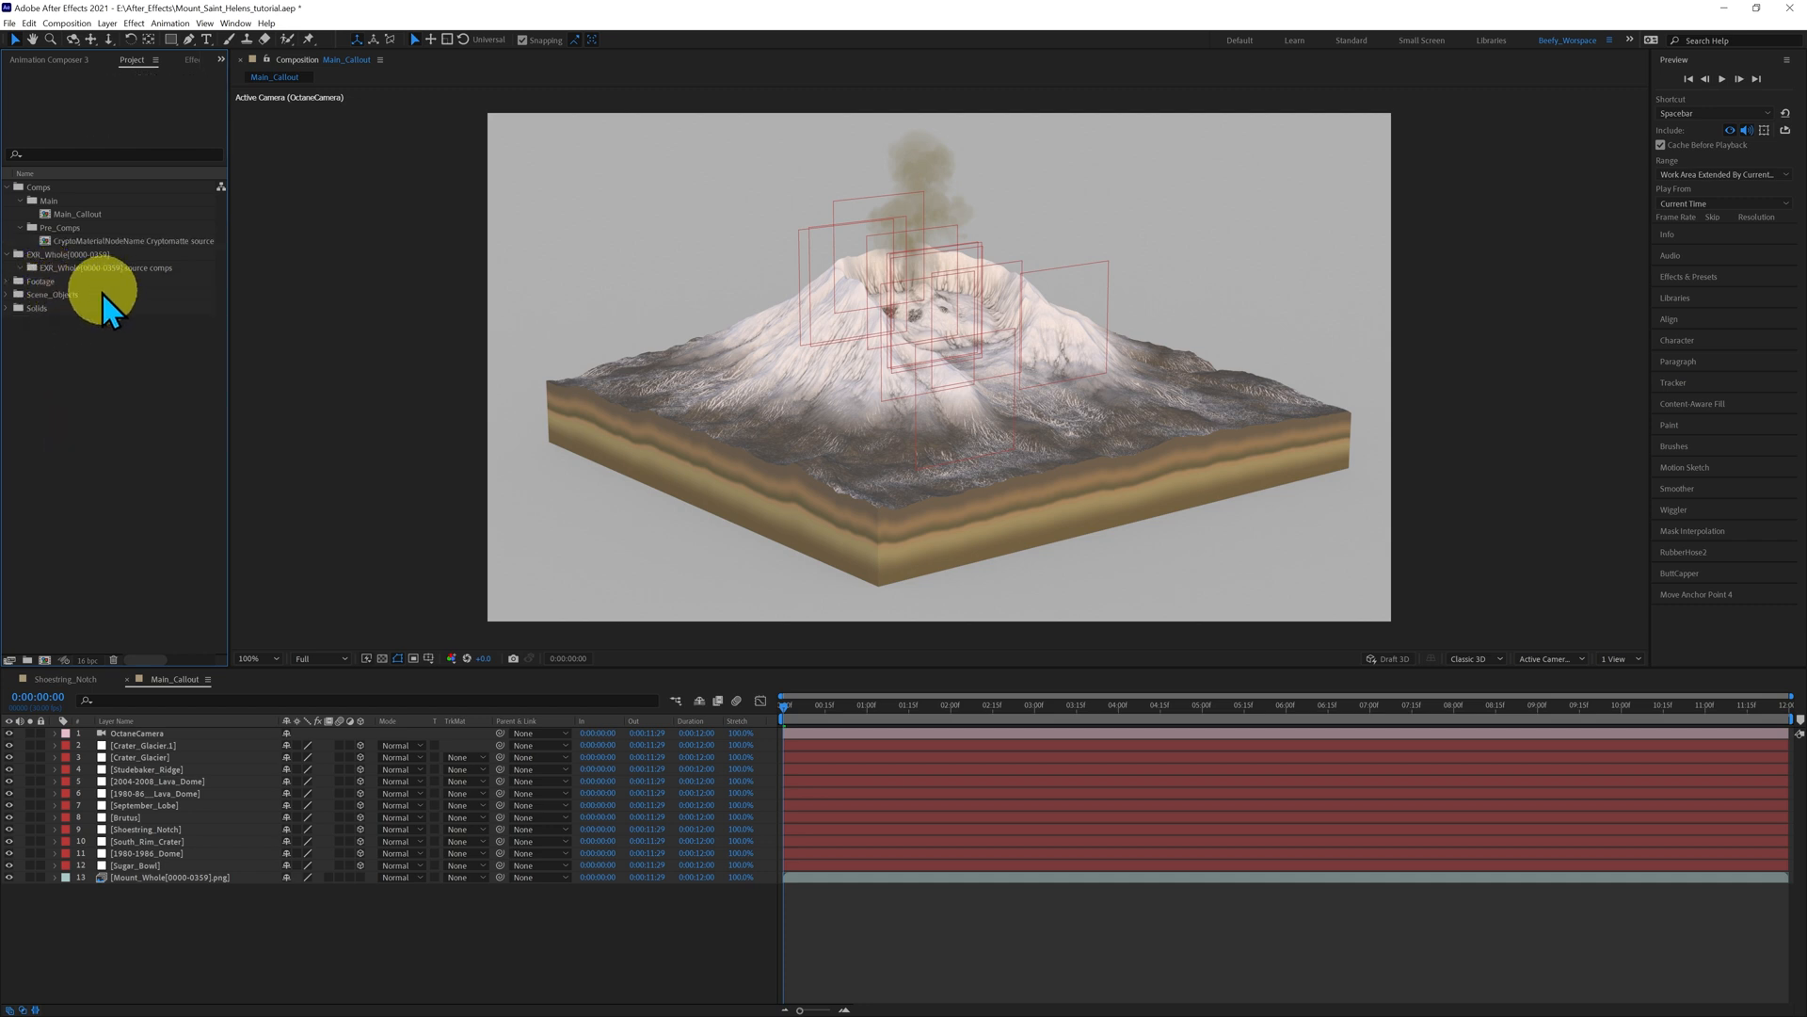
- Delete the EXR_Whole[0000-0359] folder and its contents from the project
{"action": "left_click", "coordinate": [54, 256]}
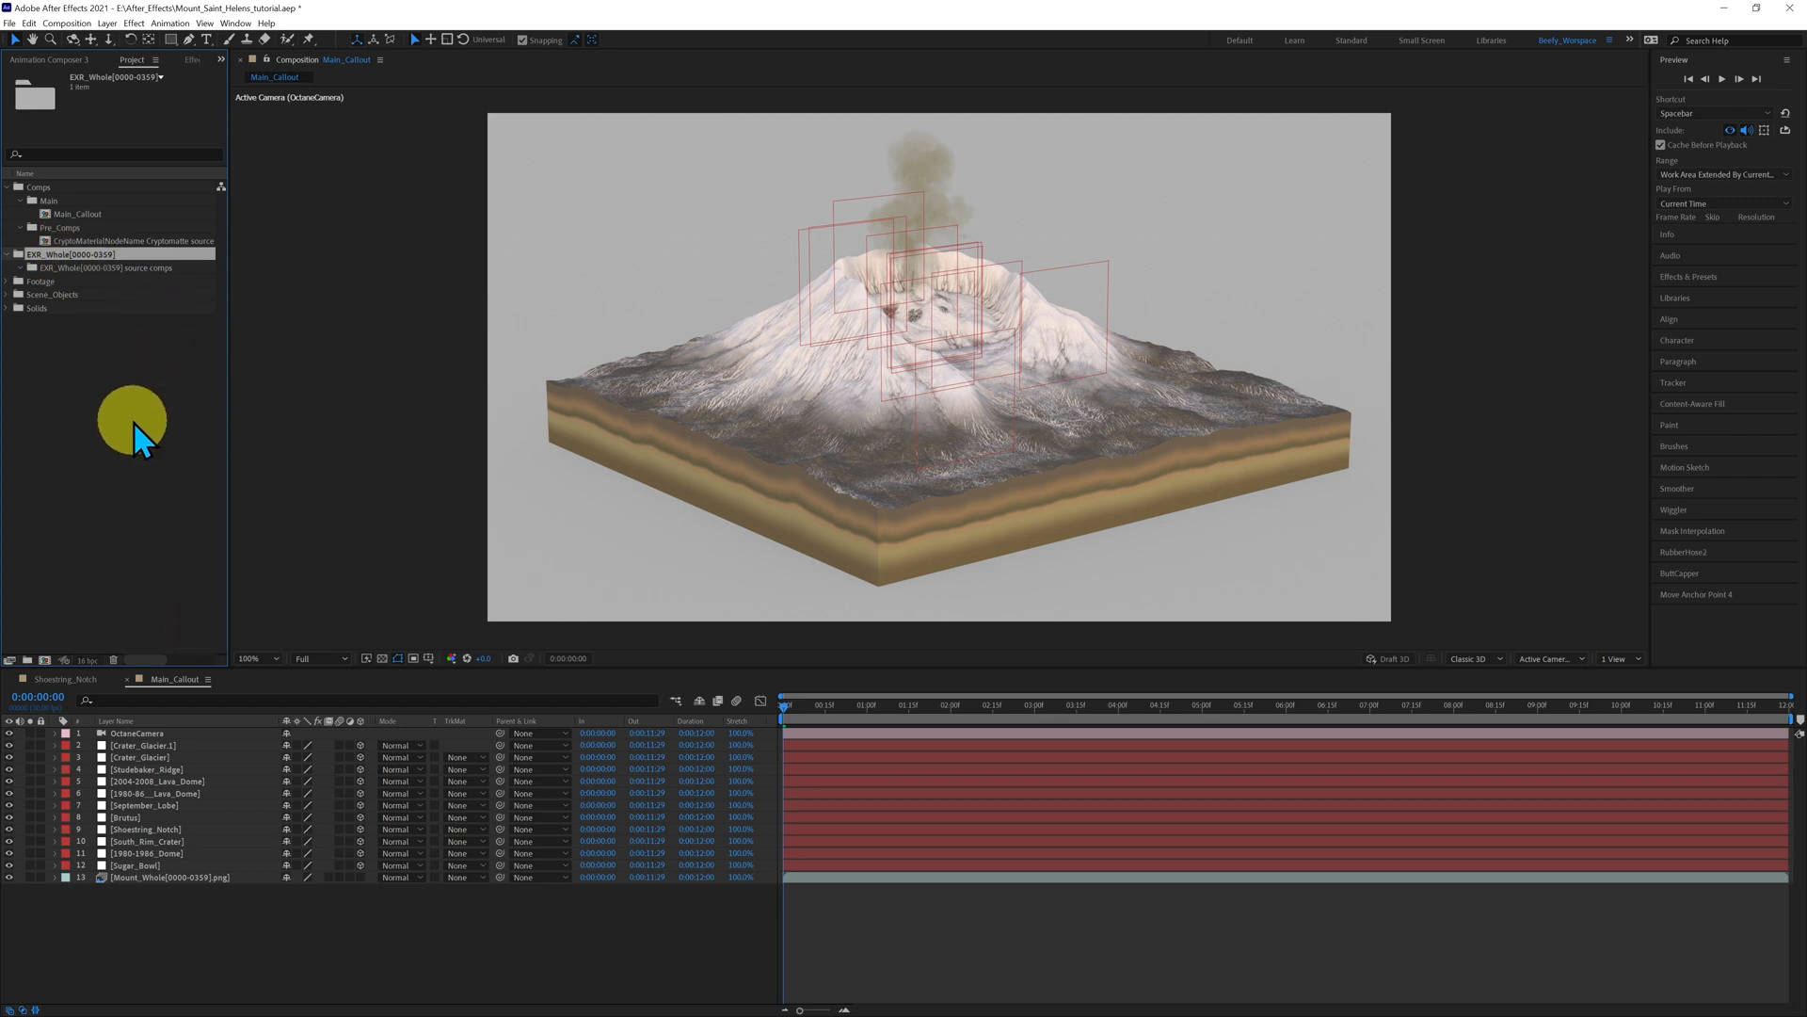
{"action": "key", "text": "Delete"}
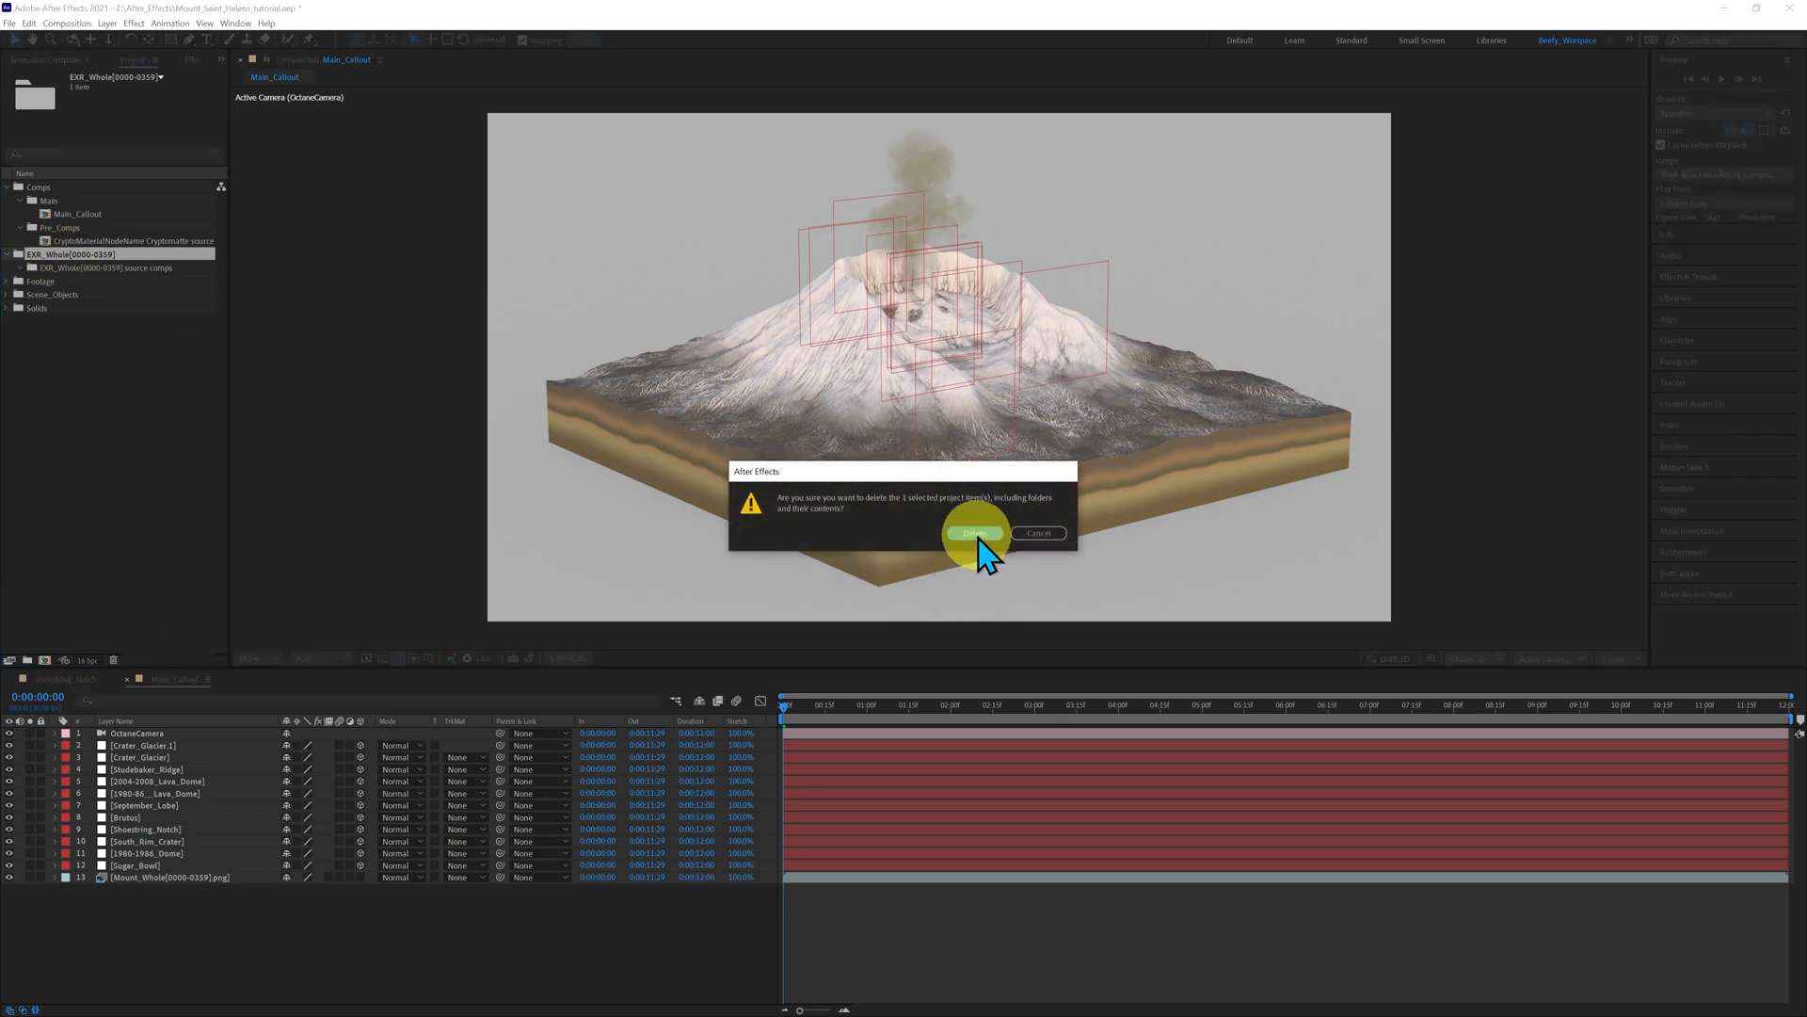
{"action": "left_click", "coordinate": [976, 532]}
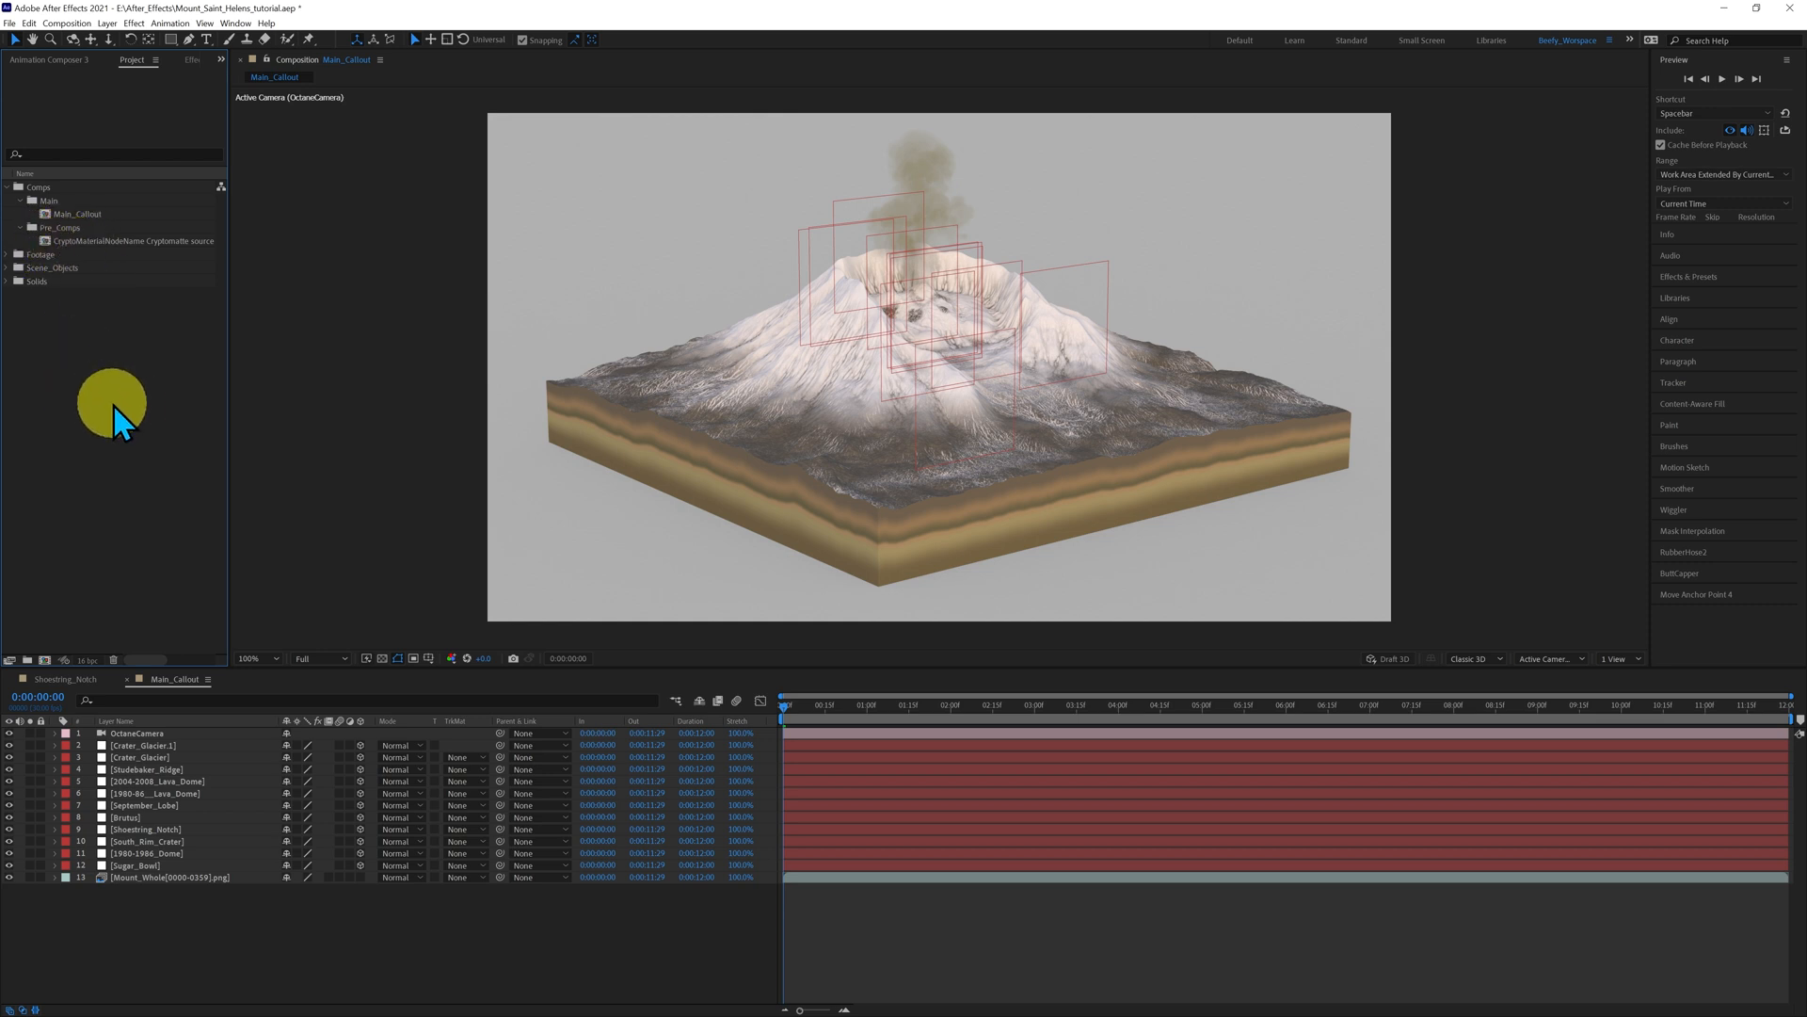
- Create a new project folder named Masks
{"action": "right_click", "coordinate": [115, 404]}
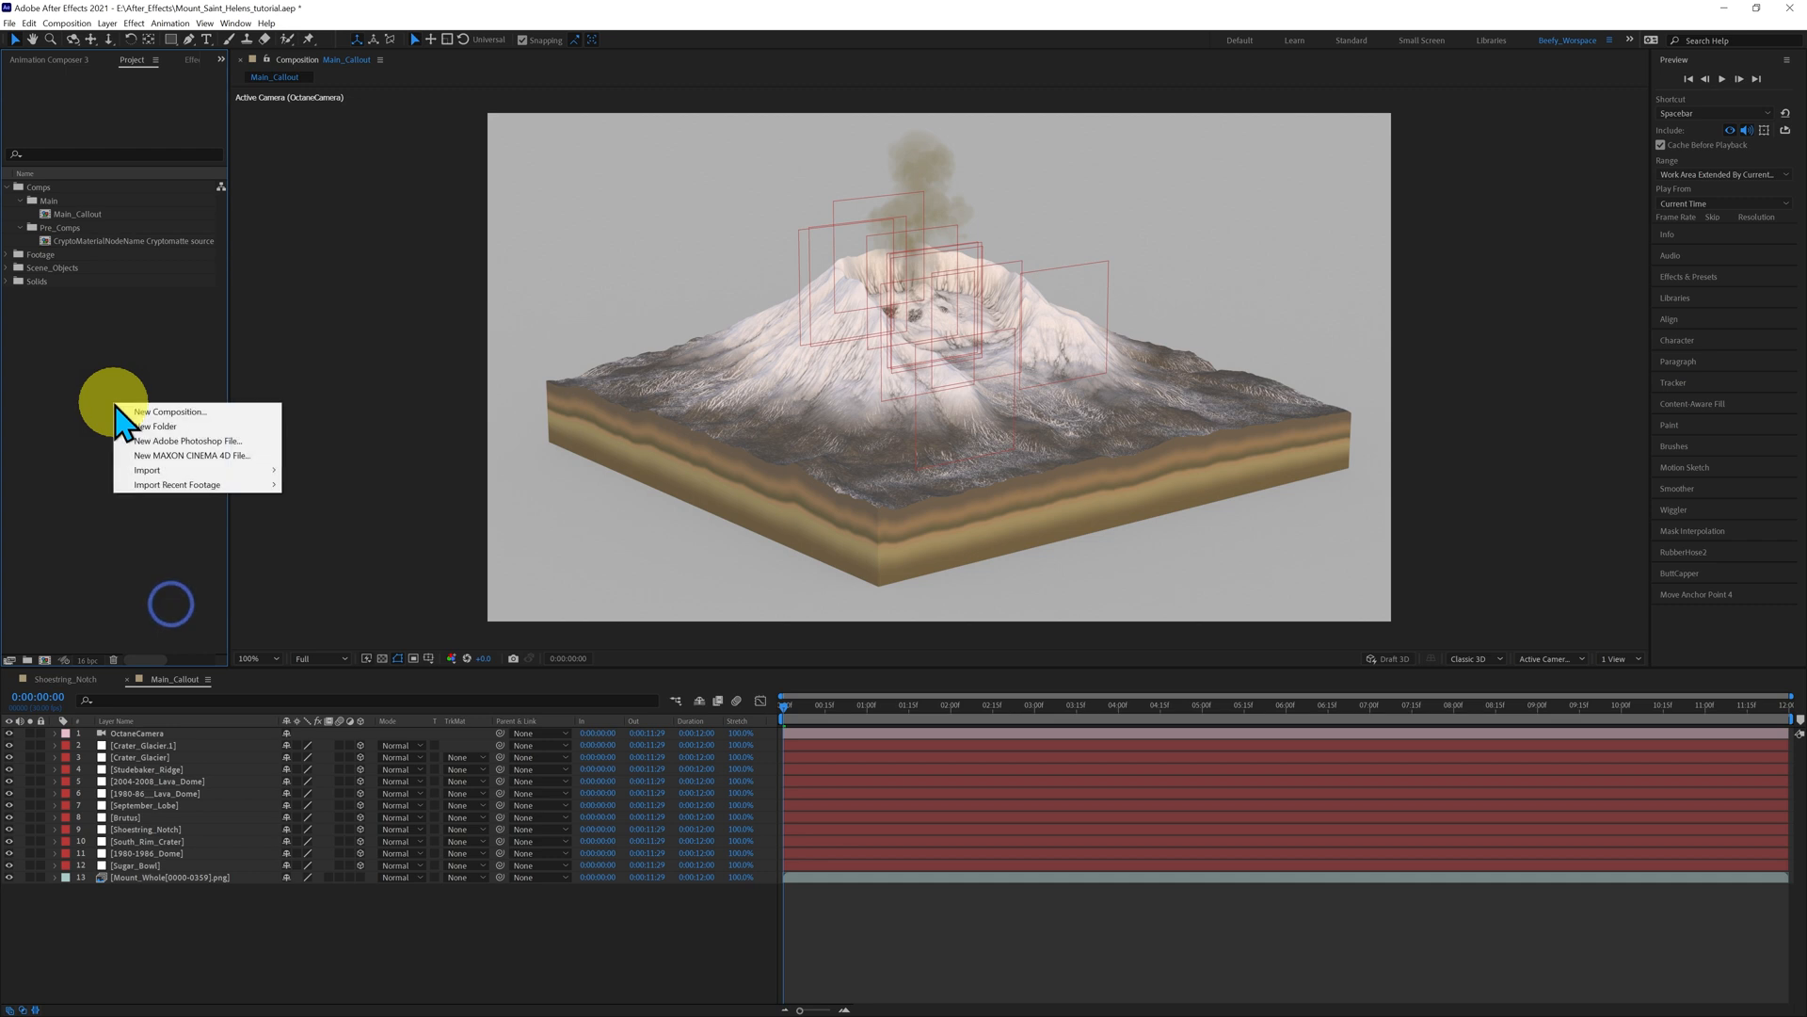
{"action": "left_click", "coordinate": [156, 427]}
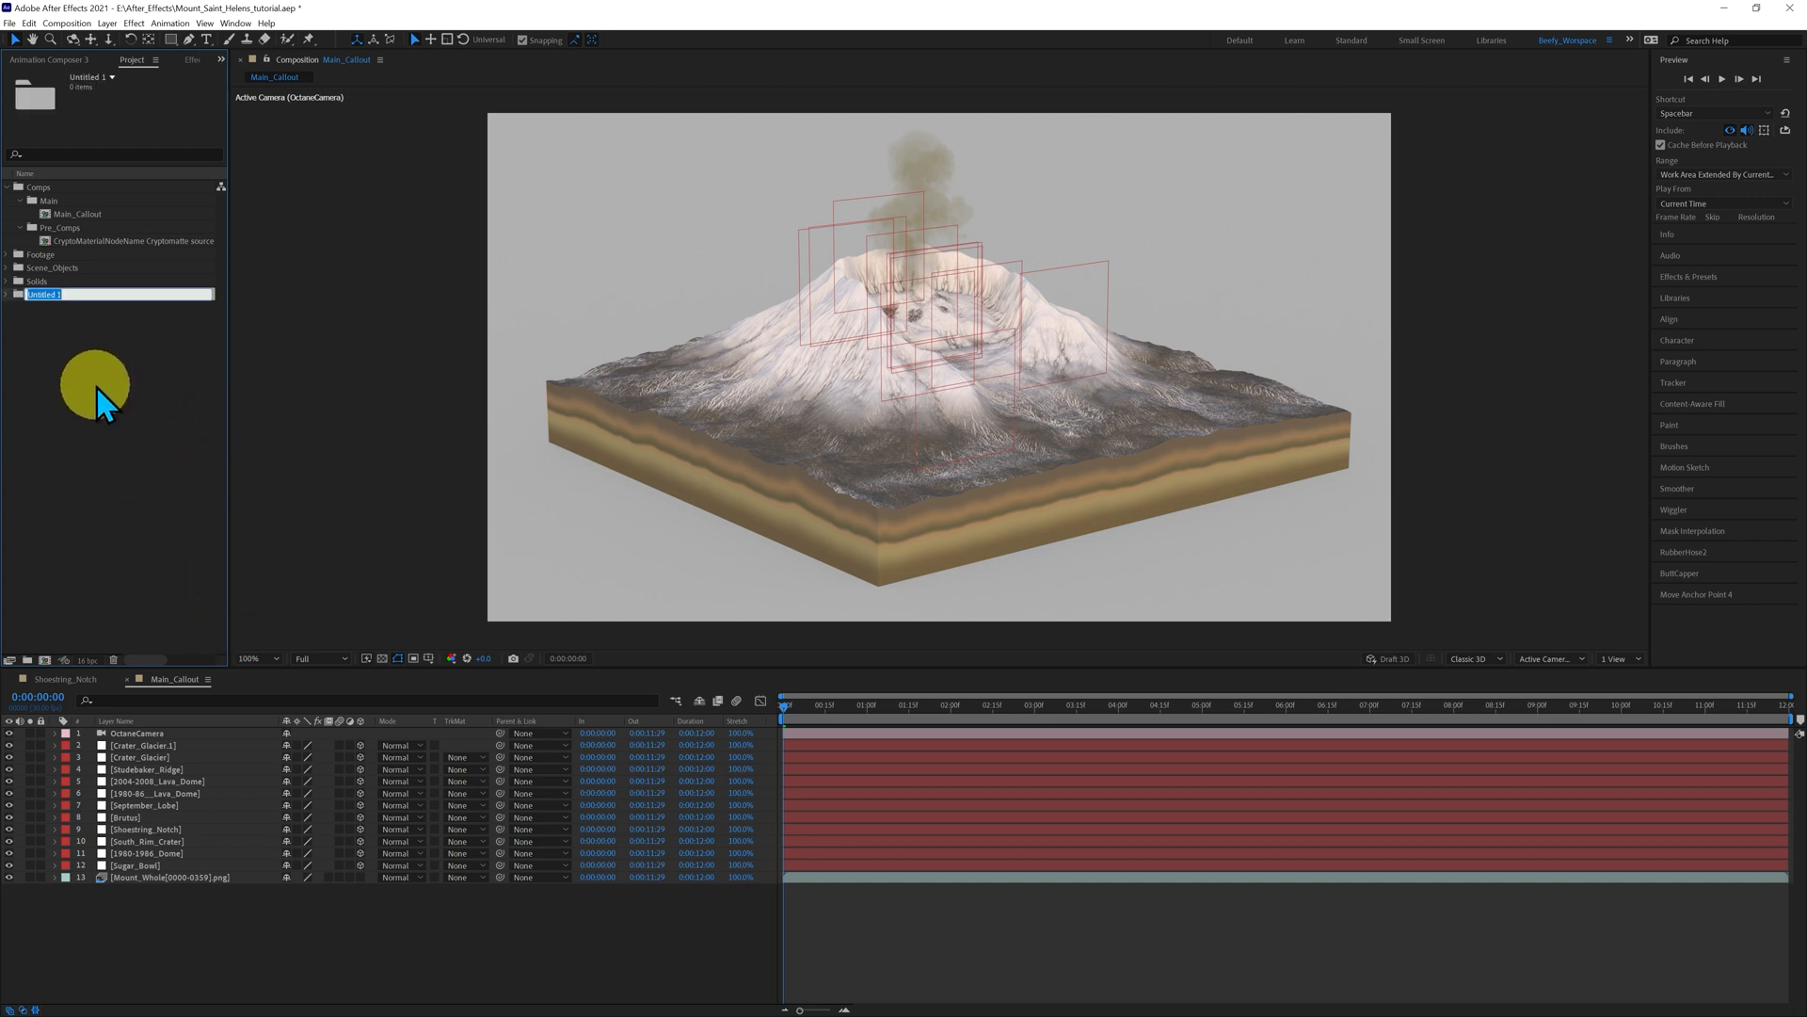
{"action": "type", "text": "Masks"}
{"action": "left_click", "coordinate": [96, 386]}
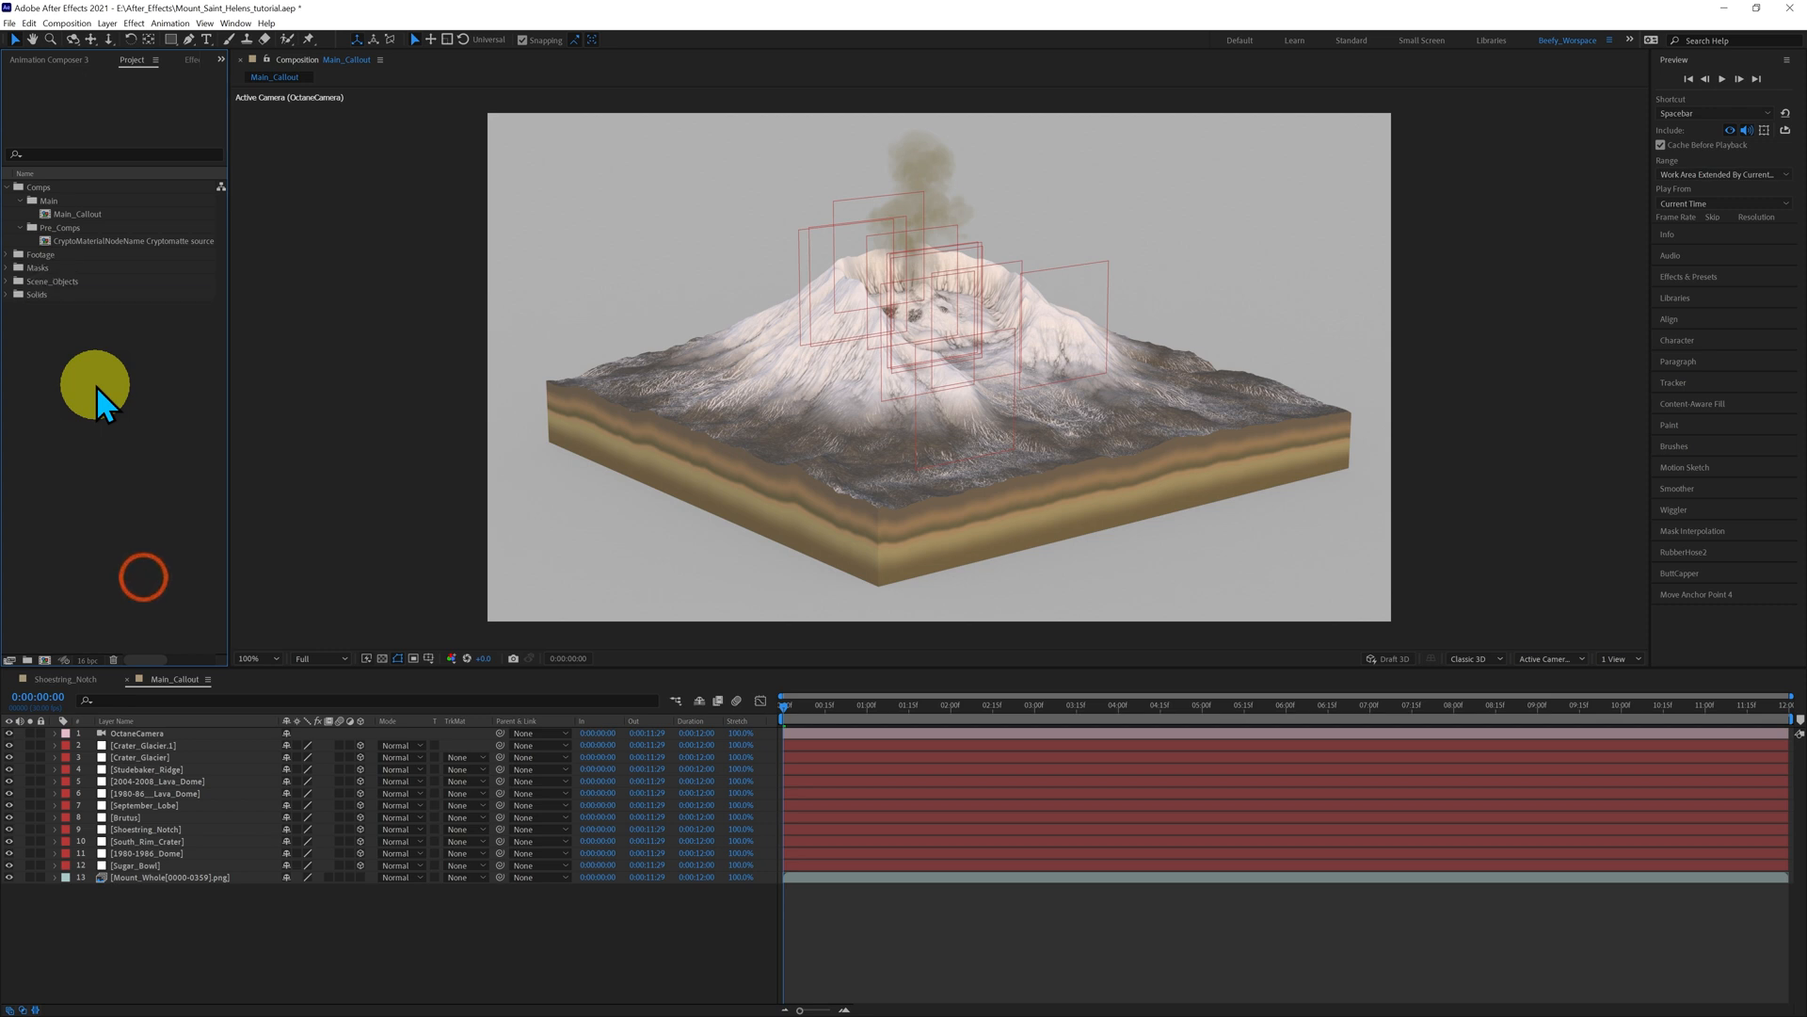
- Duplicate the CryptoMaterialNodeName Cryptomatte source composition, move the copy into the Masks folder, and collapse the Comps folder
{"action": "left_click", "coordinate": [59, 242]}
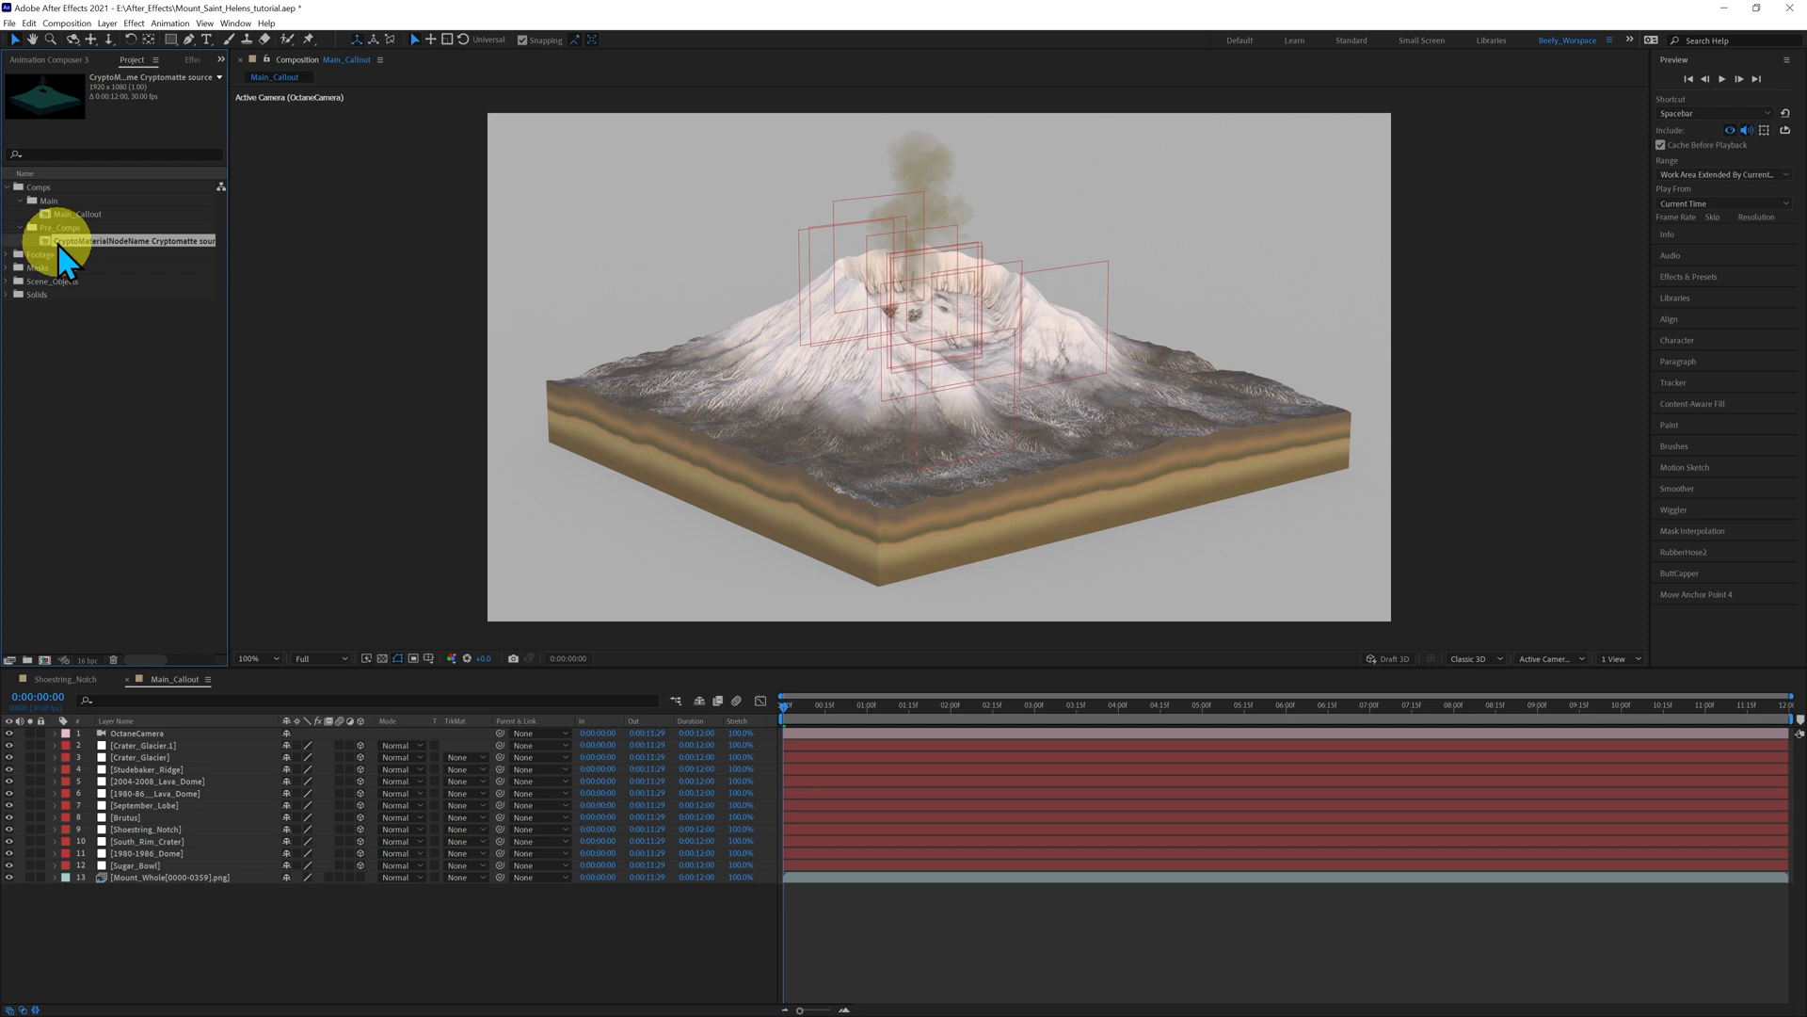
{"action": "key", "text": "ctrl+d"}
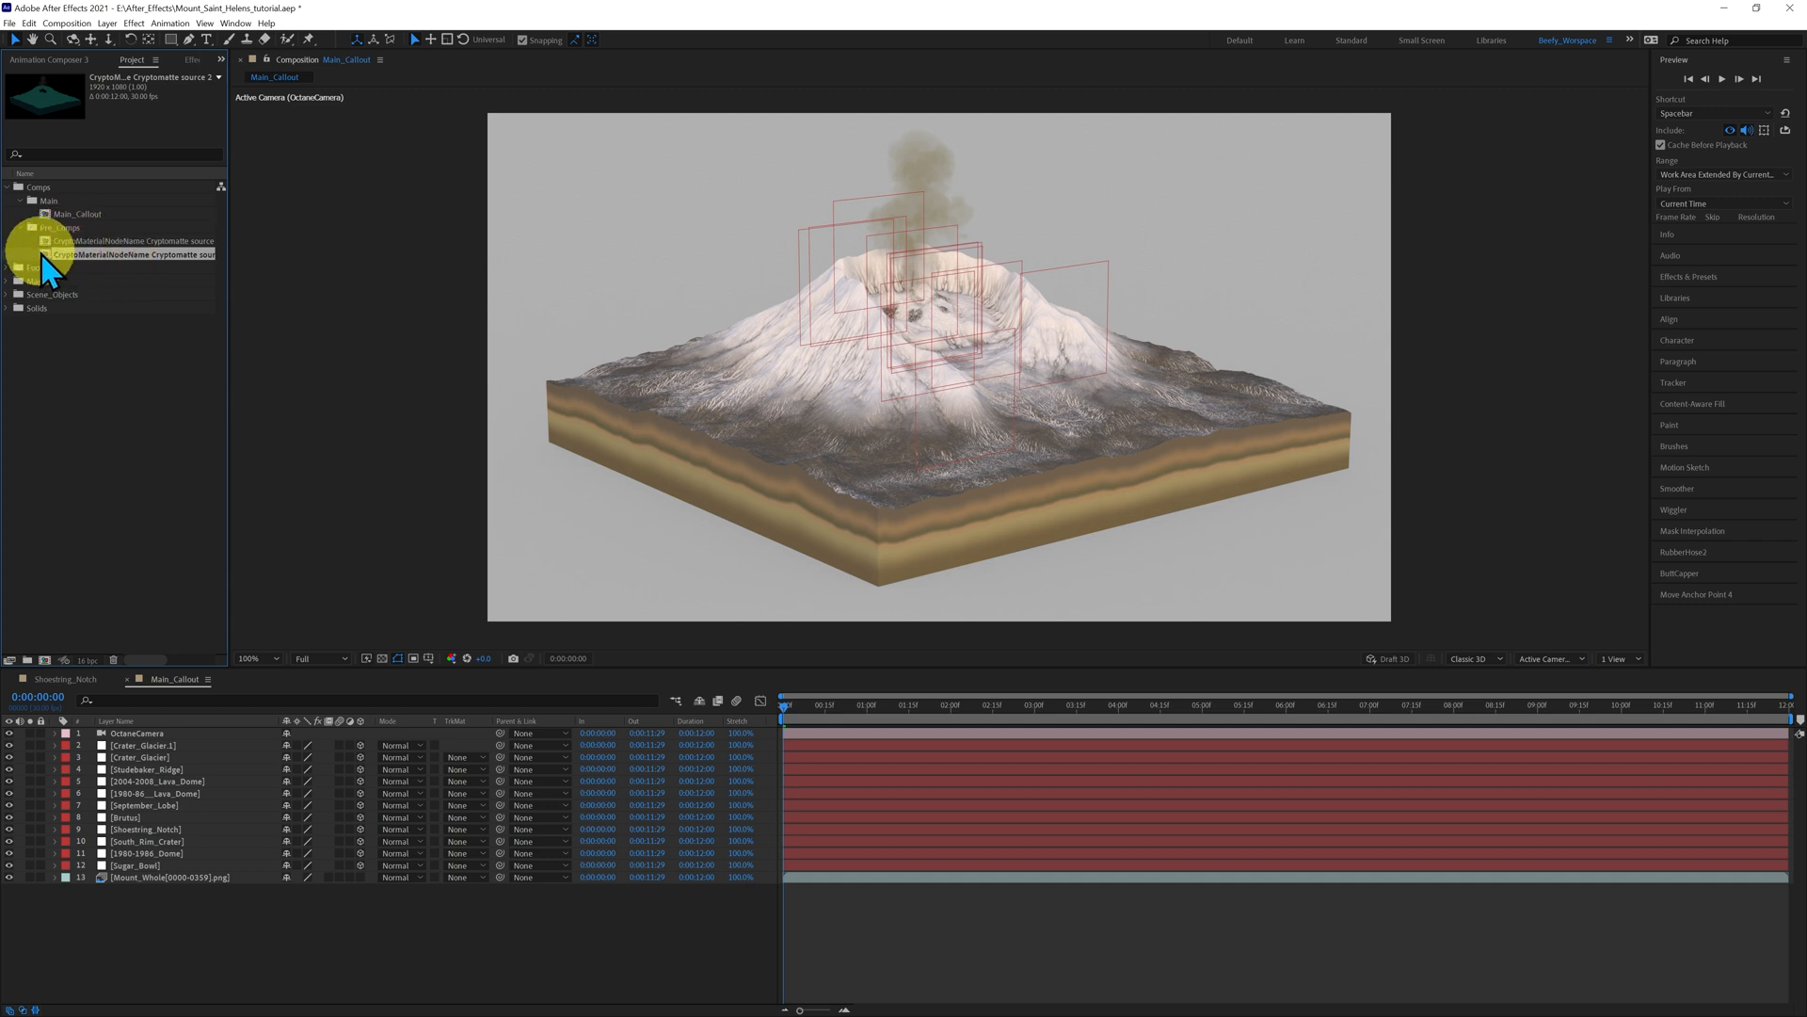
{"action": "left_click_drag", "start_coordinate": [47, 254], "coordinate": [42, 279]}
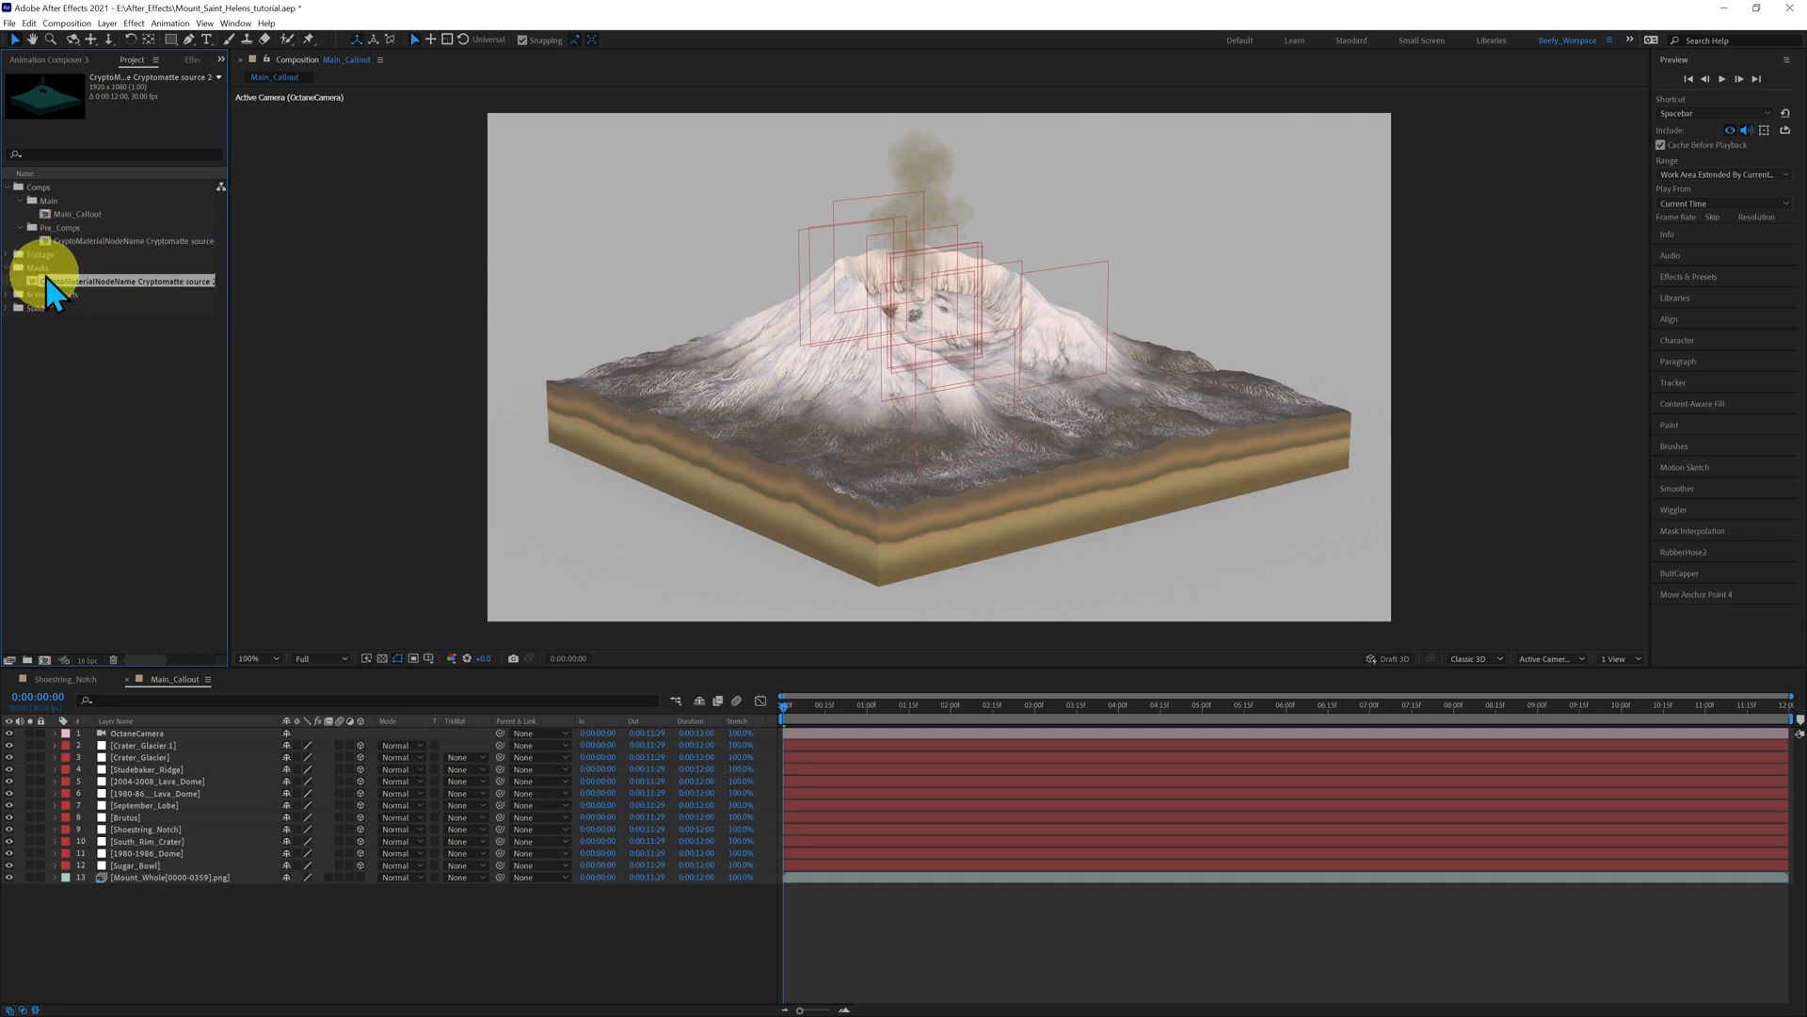
{"action": "left_click", "coordinate": [17, 187]}
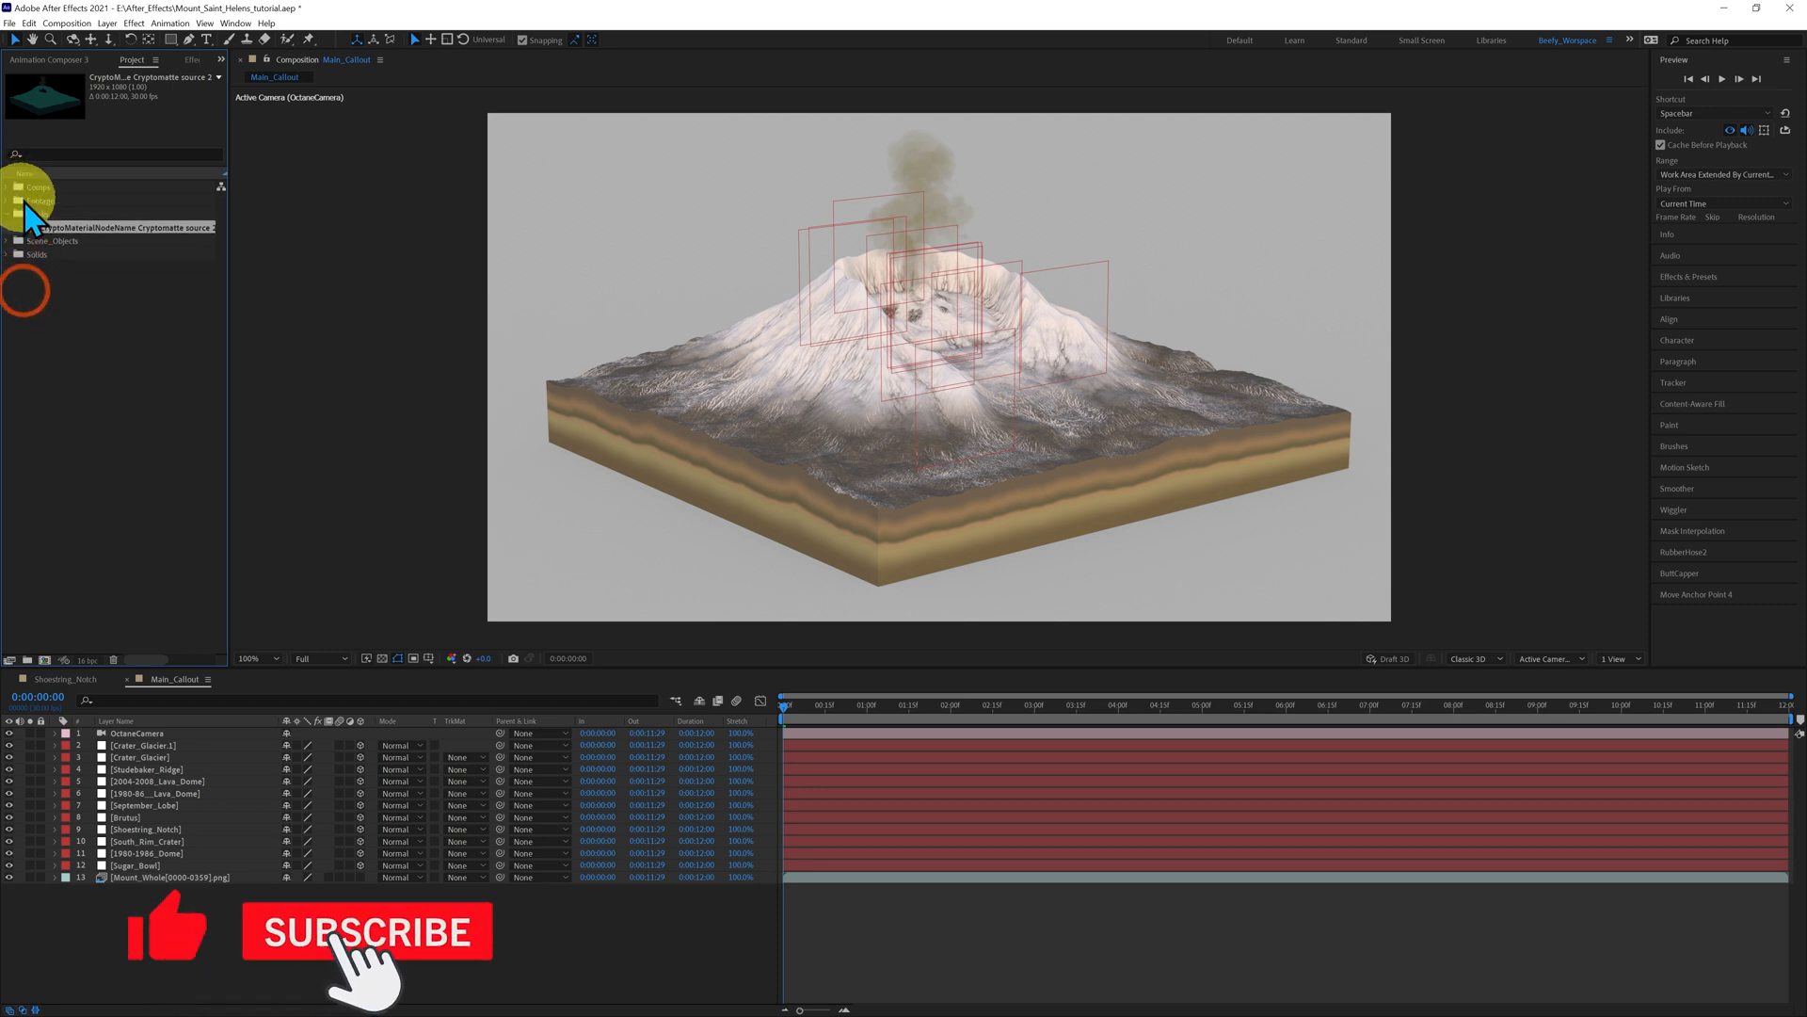
- Make three more duplicates of the Cryptomatte source composition inside the Masks folder
{"action": "left_click", "coordinate": [80, 232]}
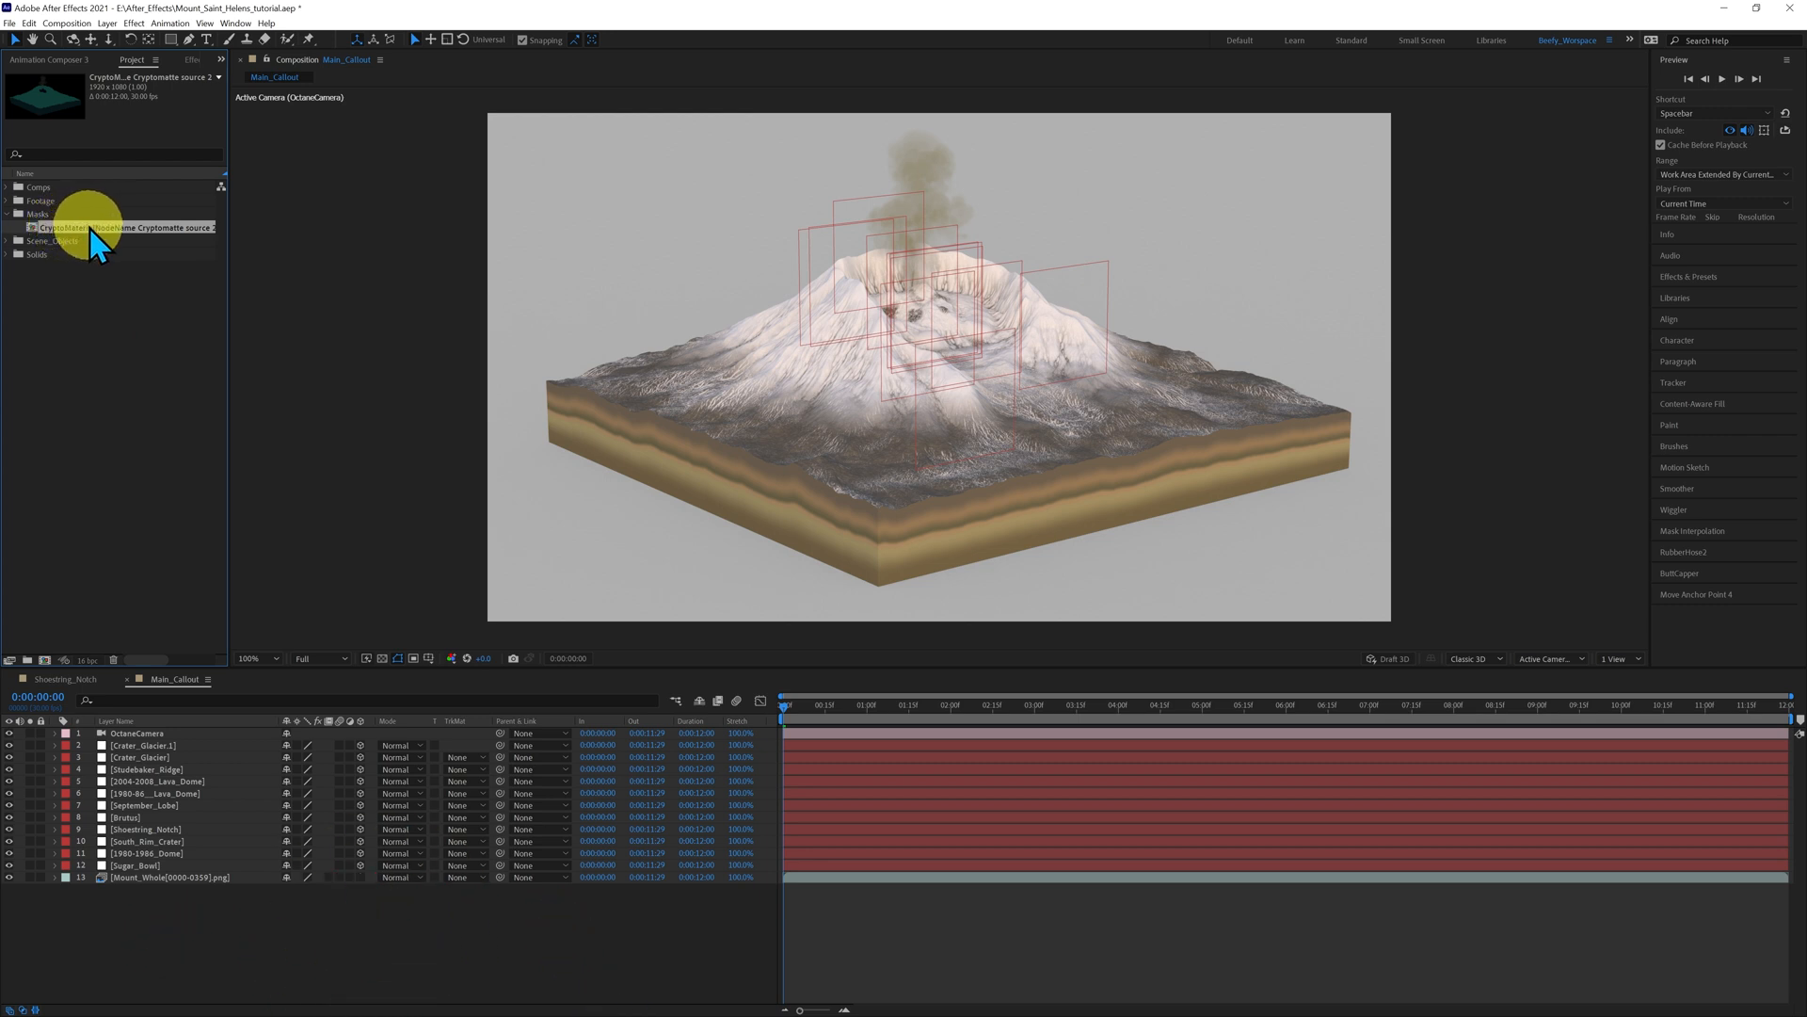
{"action": "key", "text": "ctrl+d"}
{"action": "key", "text": "ctrl+d"}
{"action": "key", "text": "ctrl+d"}
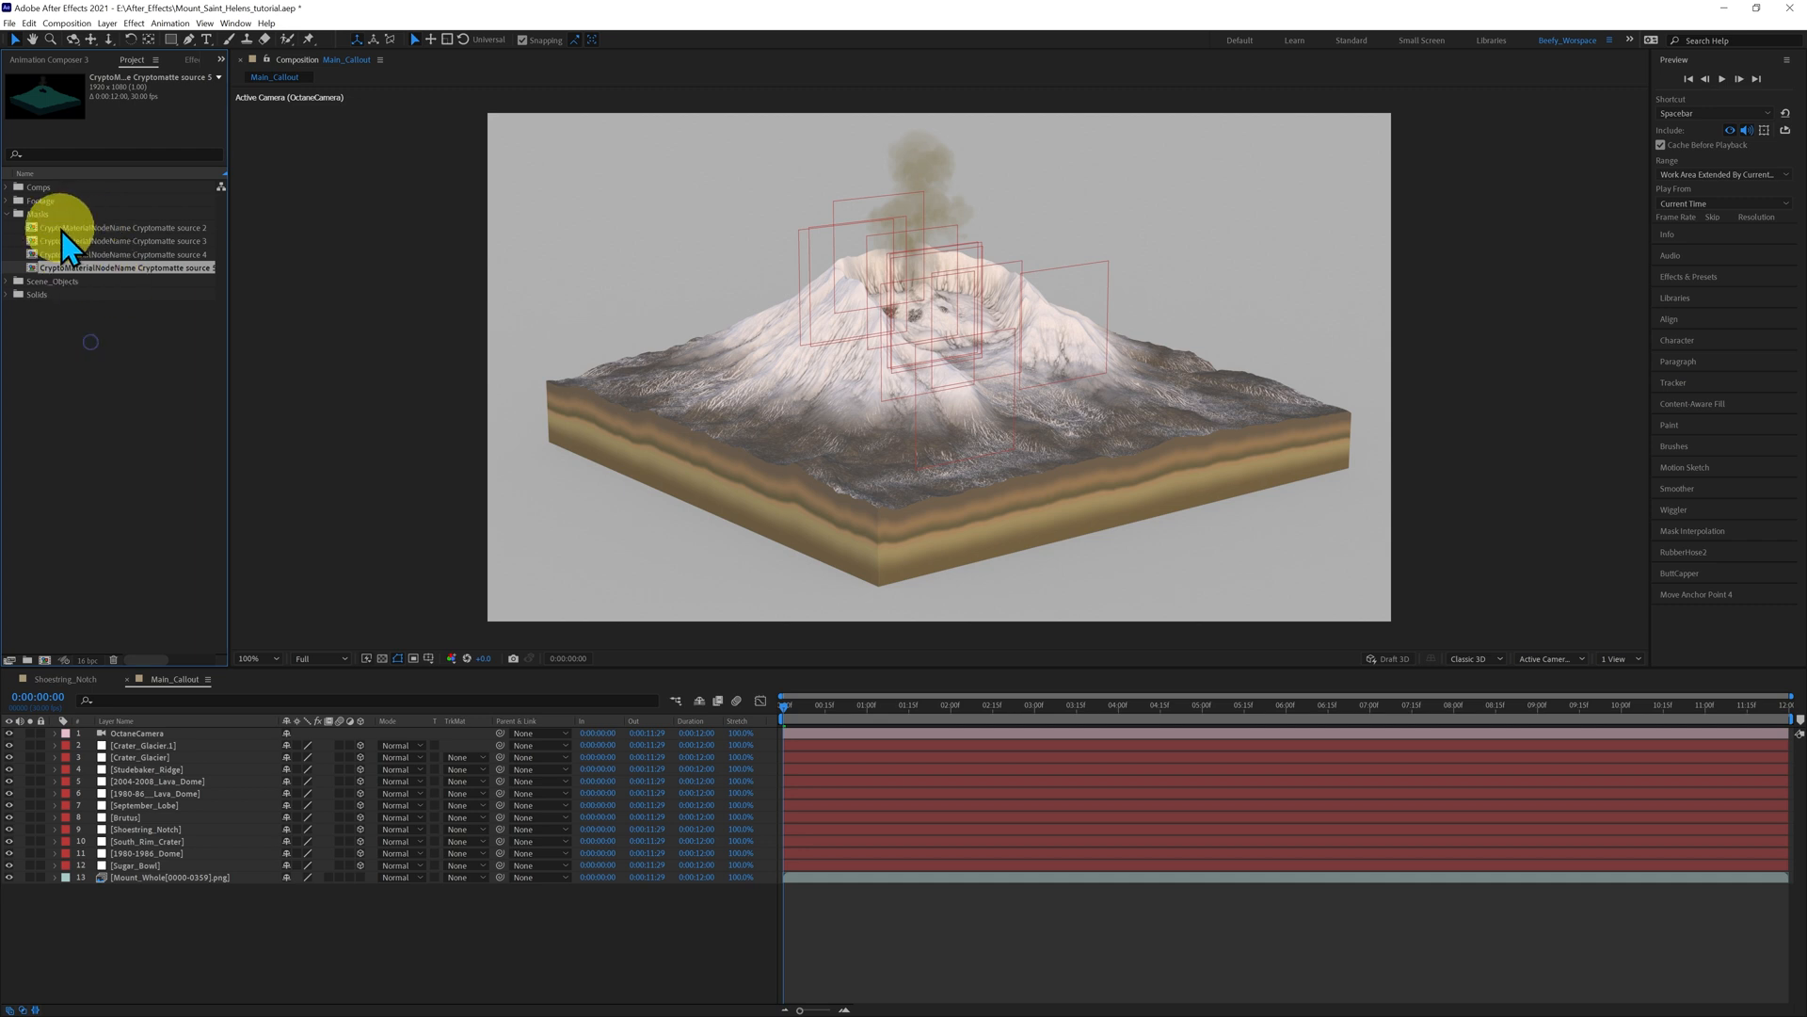
- Rename the CryptoMaterialNodeName Cryptomatte source 2 composition as Base
{"action": "right_click", "coordinate": [62, 230]}
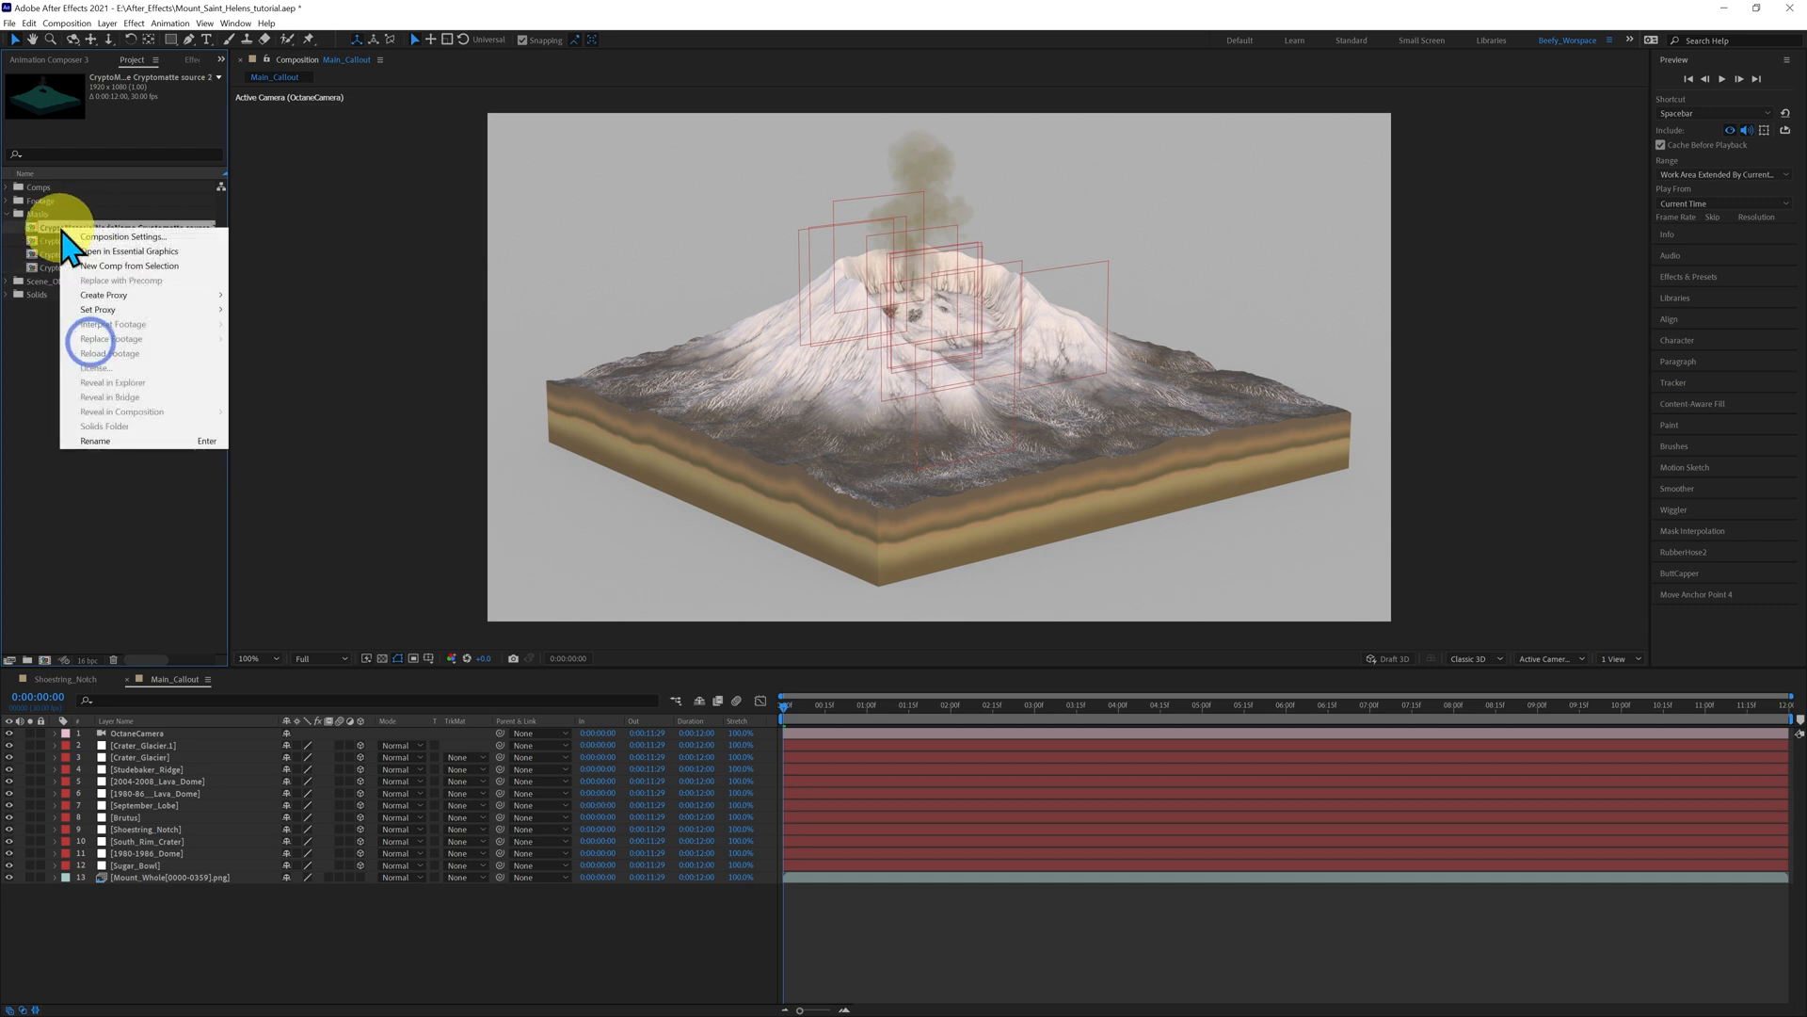
{"action": "left_click", "coordinate": [109, 441]}
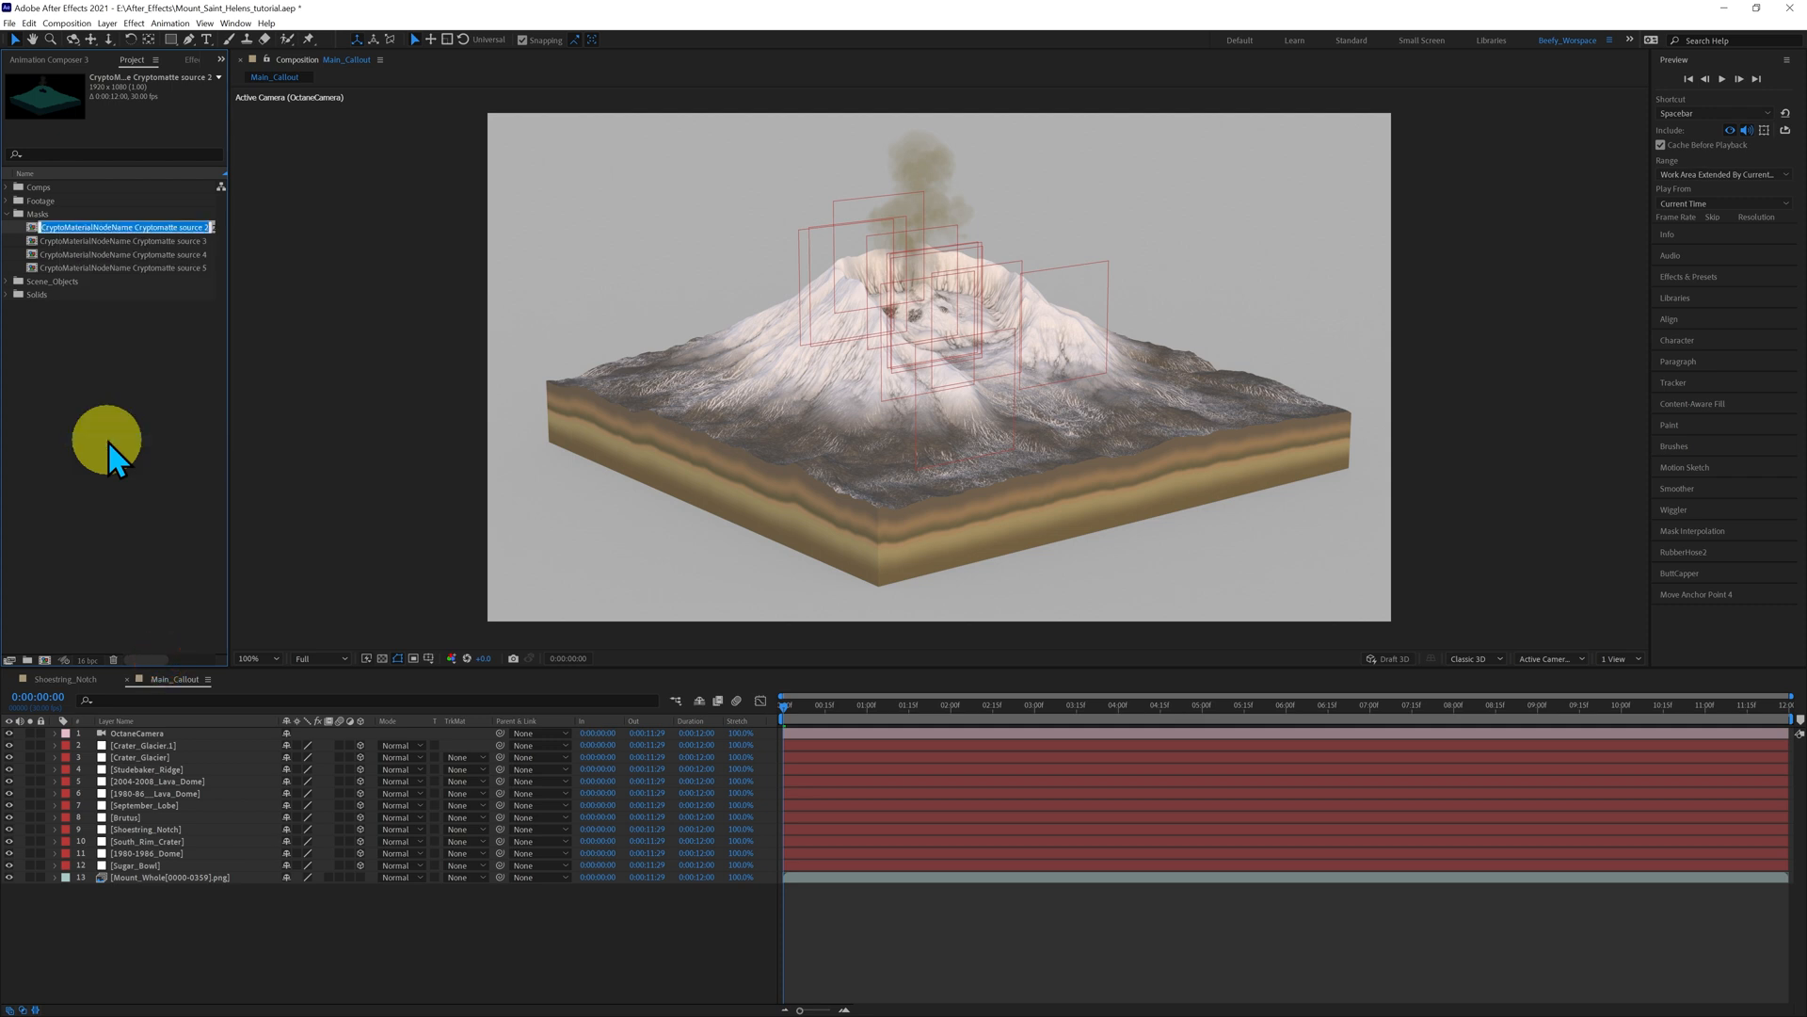
{"action": "type", "text": "Base"}
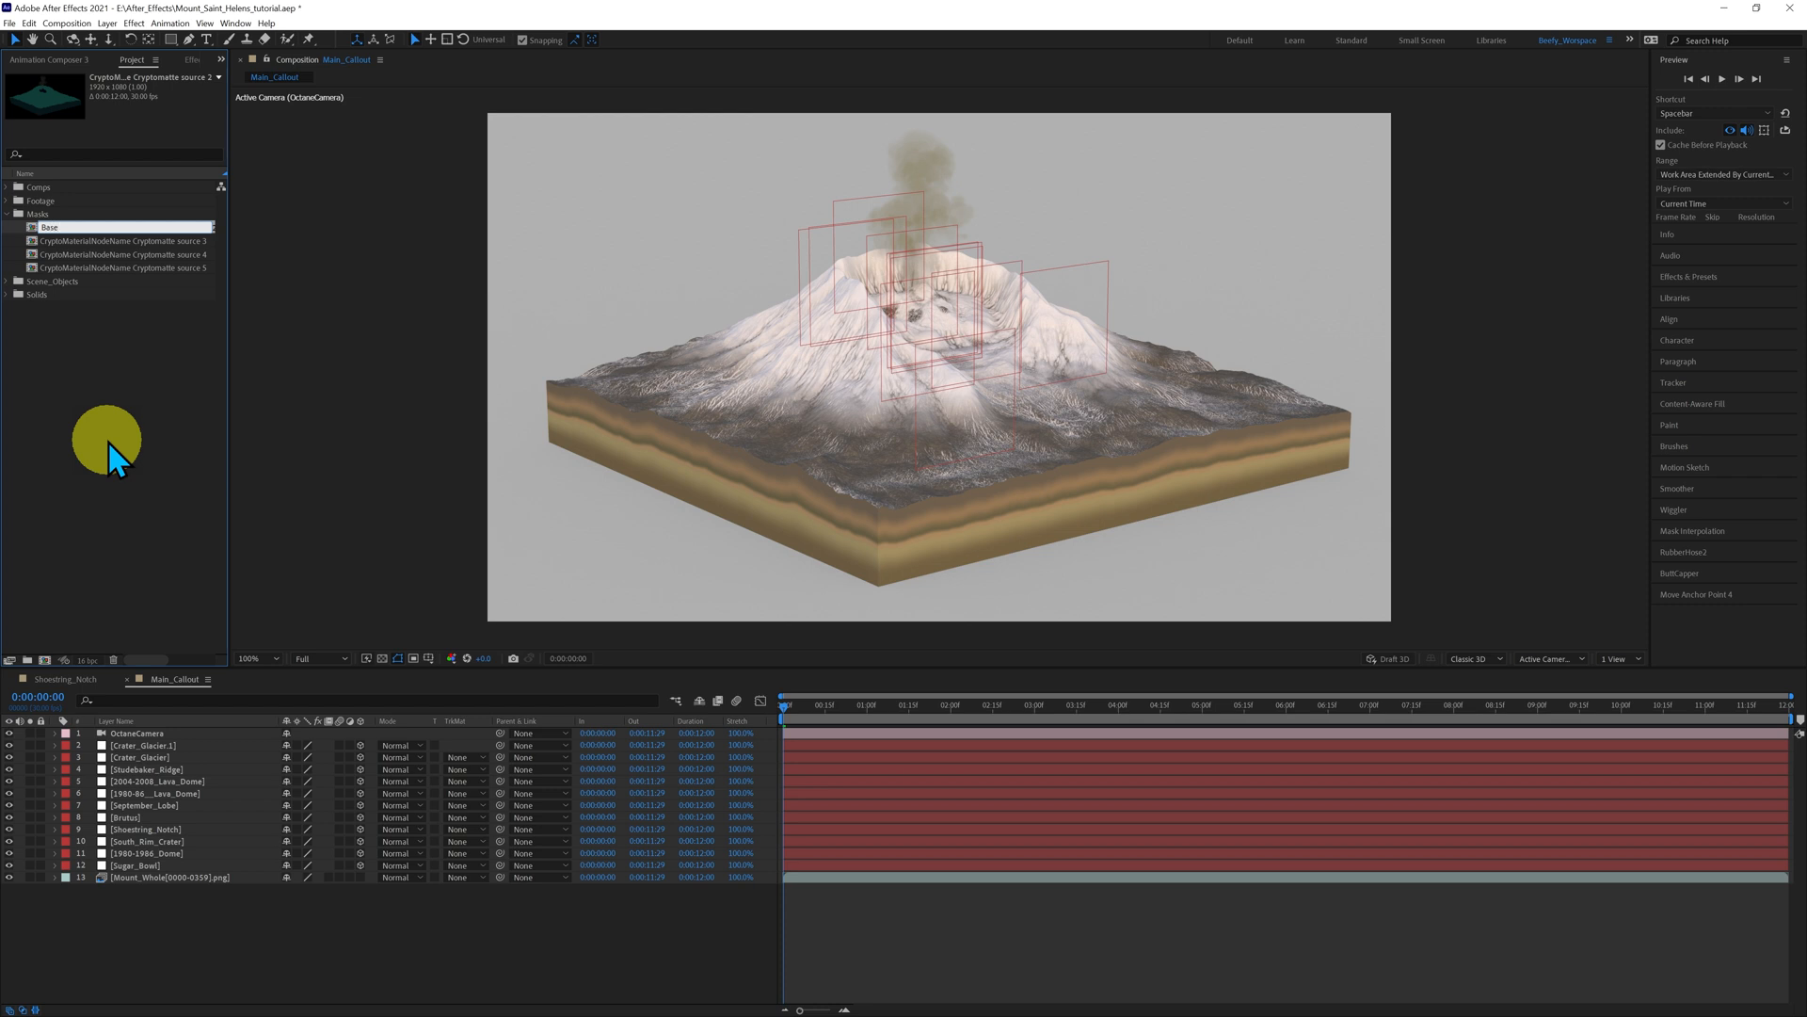
{"action": "left_click", "coordinate": [109, 443]}
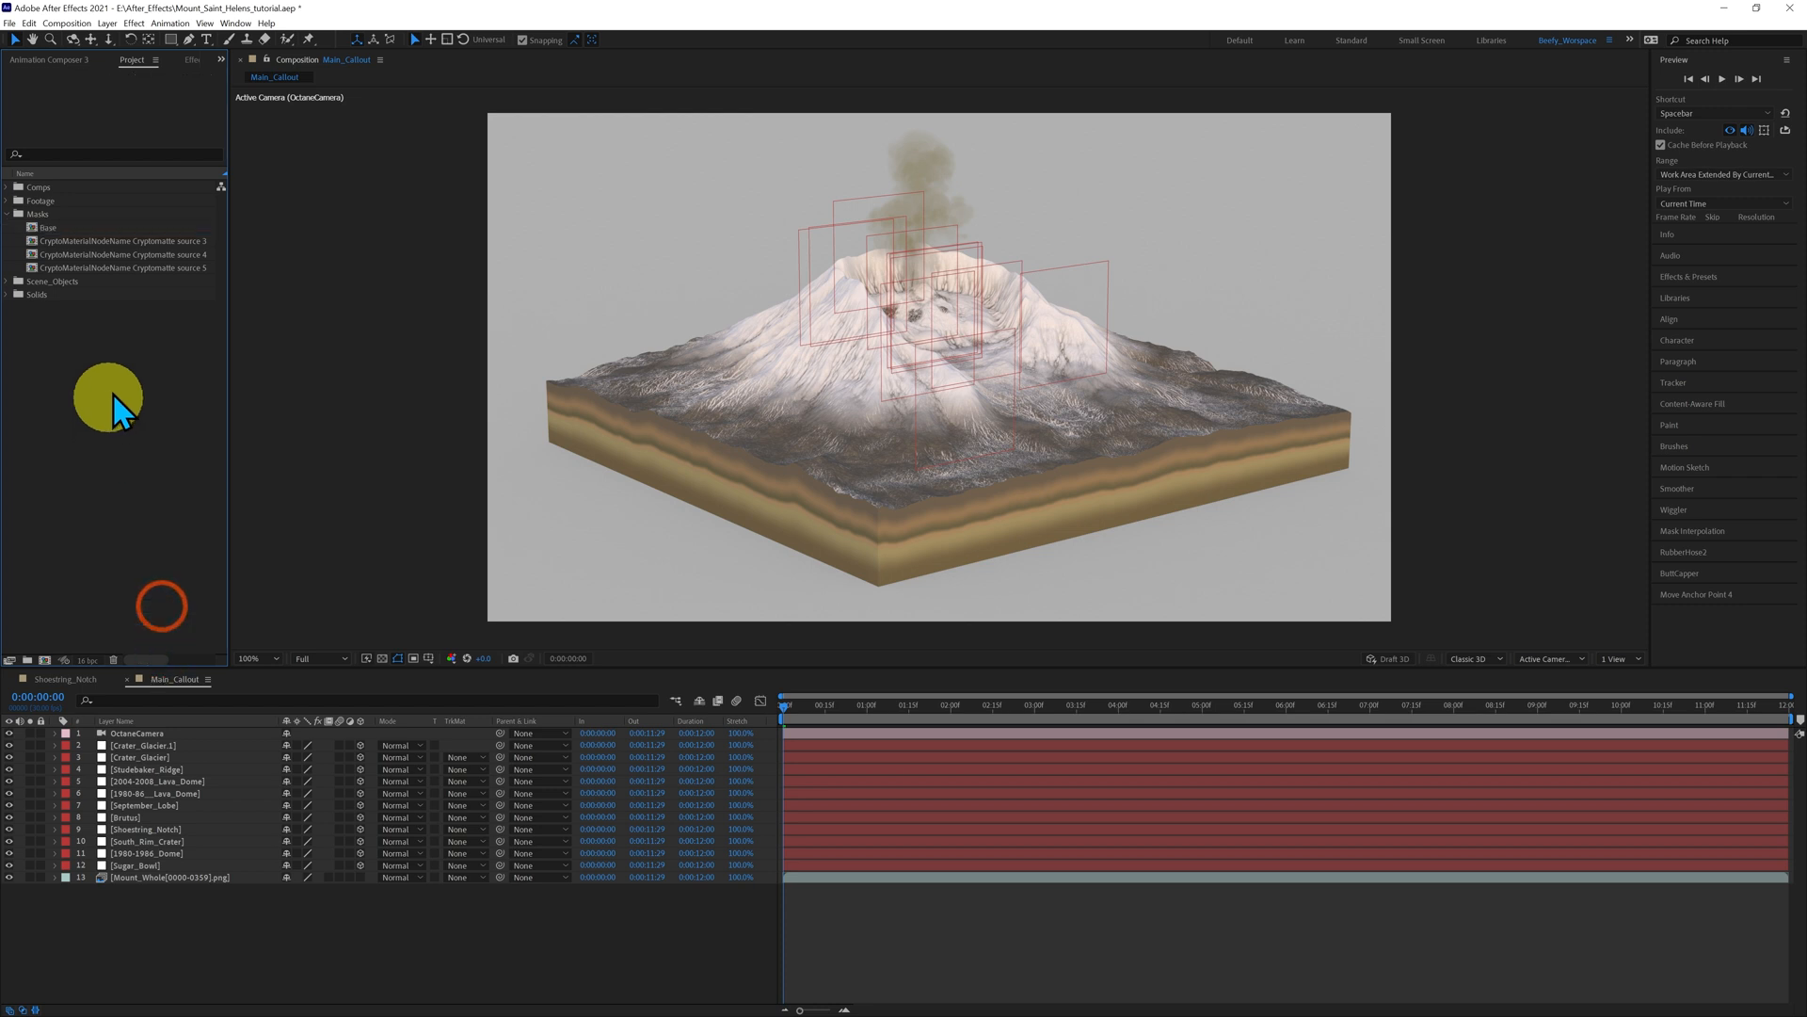
- Rename the CryptoMaterialNodeName Cryptomatte source 3 composition as Volcano
{"action": "right_click", "coordinate": [106, 243]}
{"action": "left_click", "coordinate": [129, 453]}
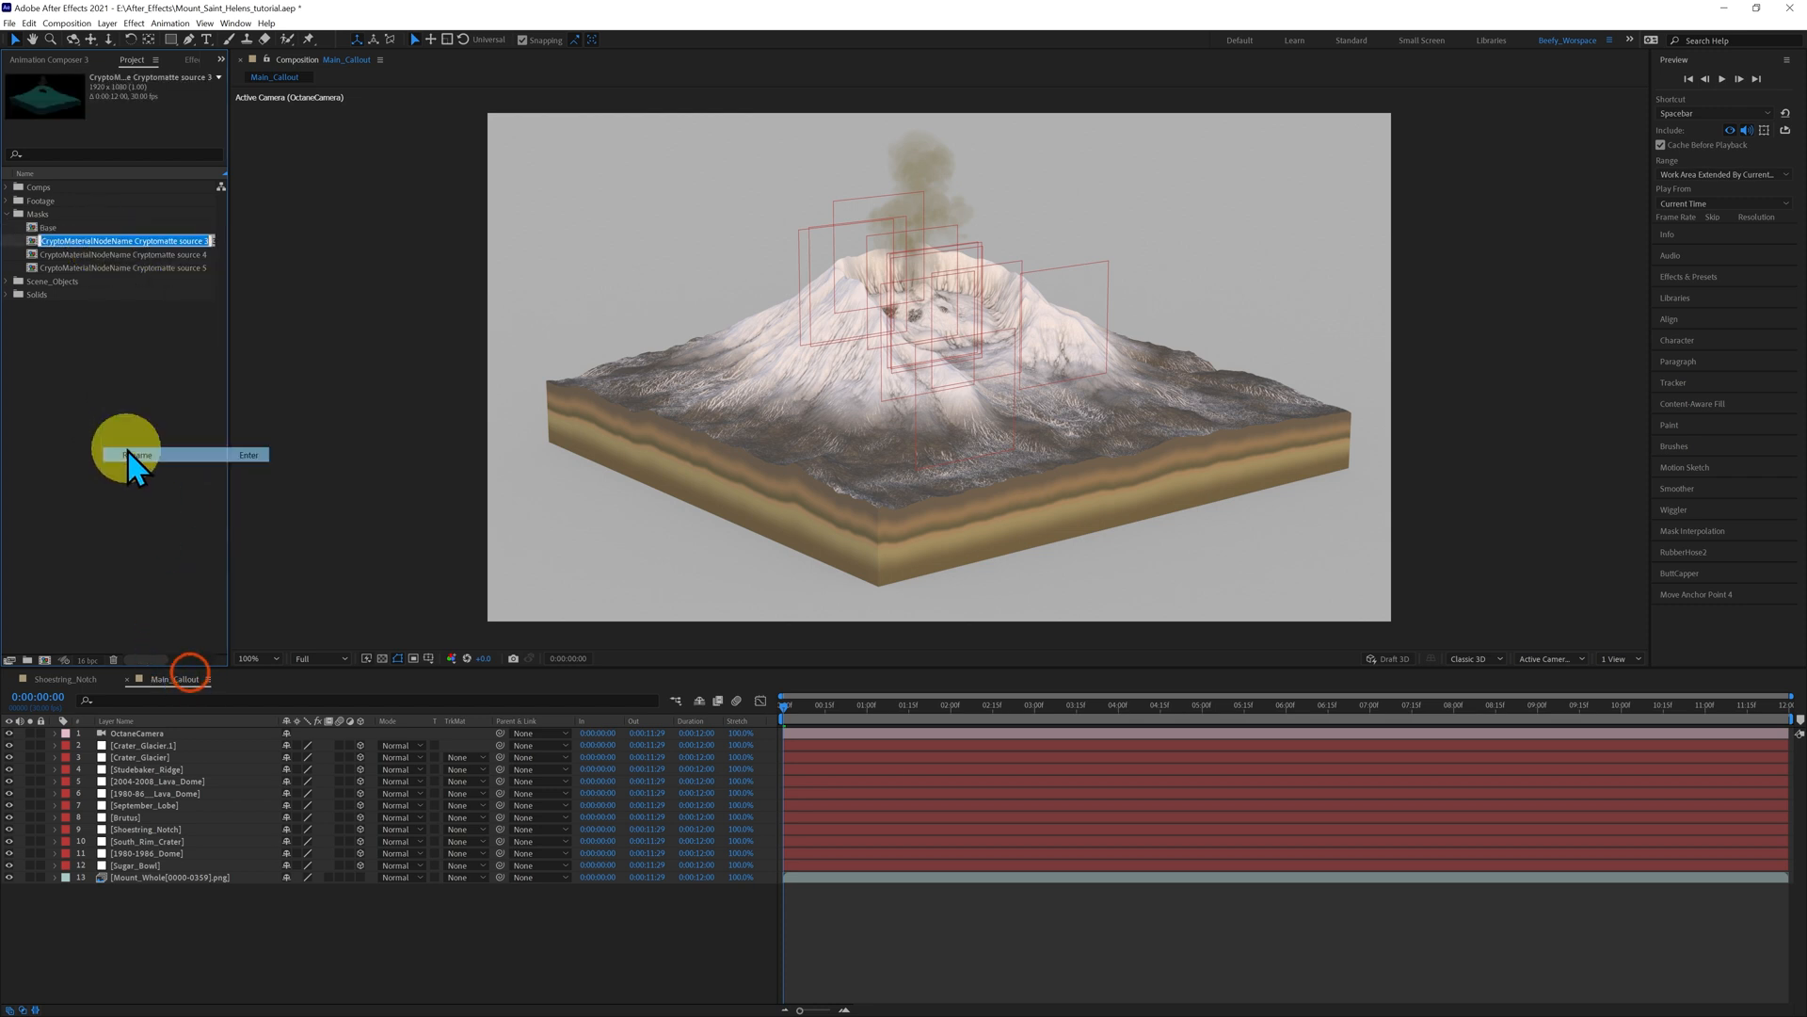
{"action": "type", "text": "Vol"}
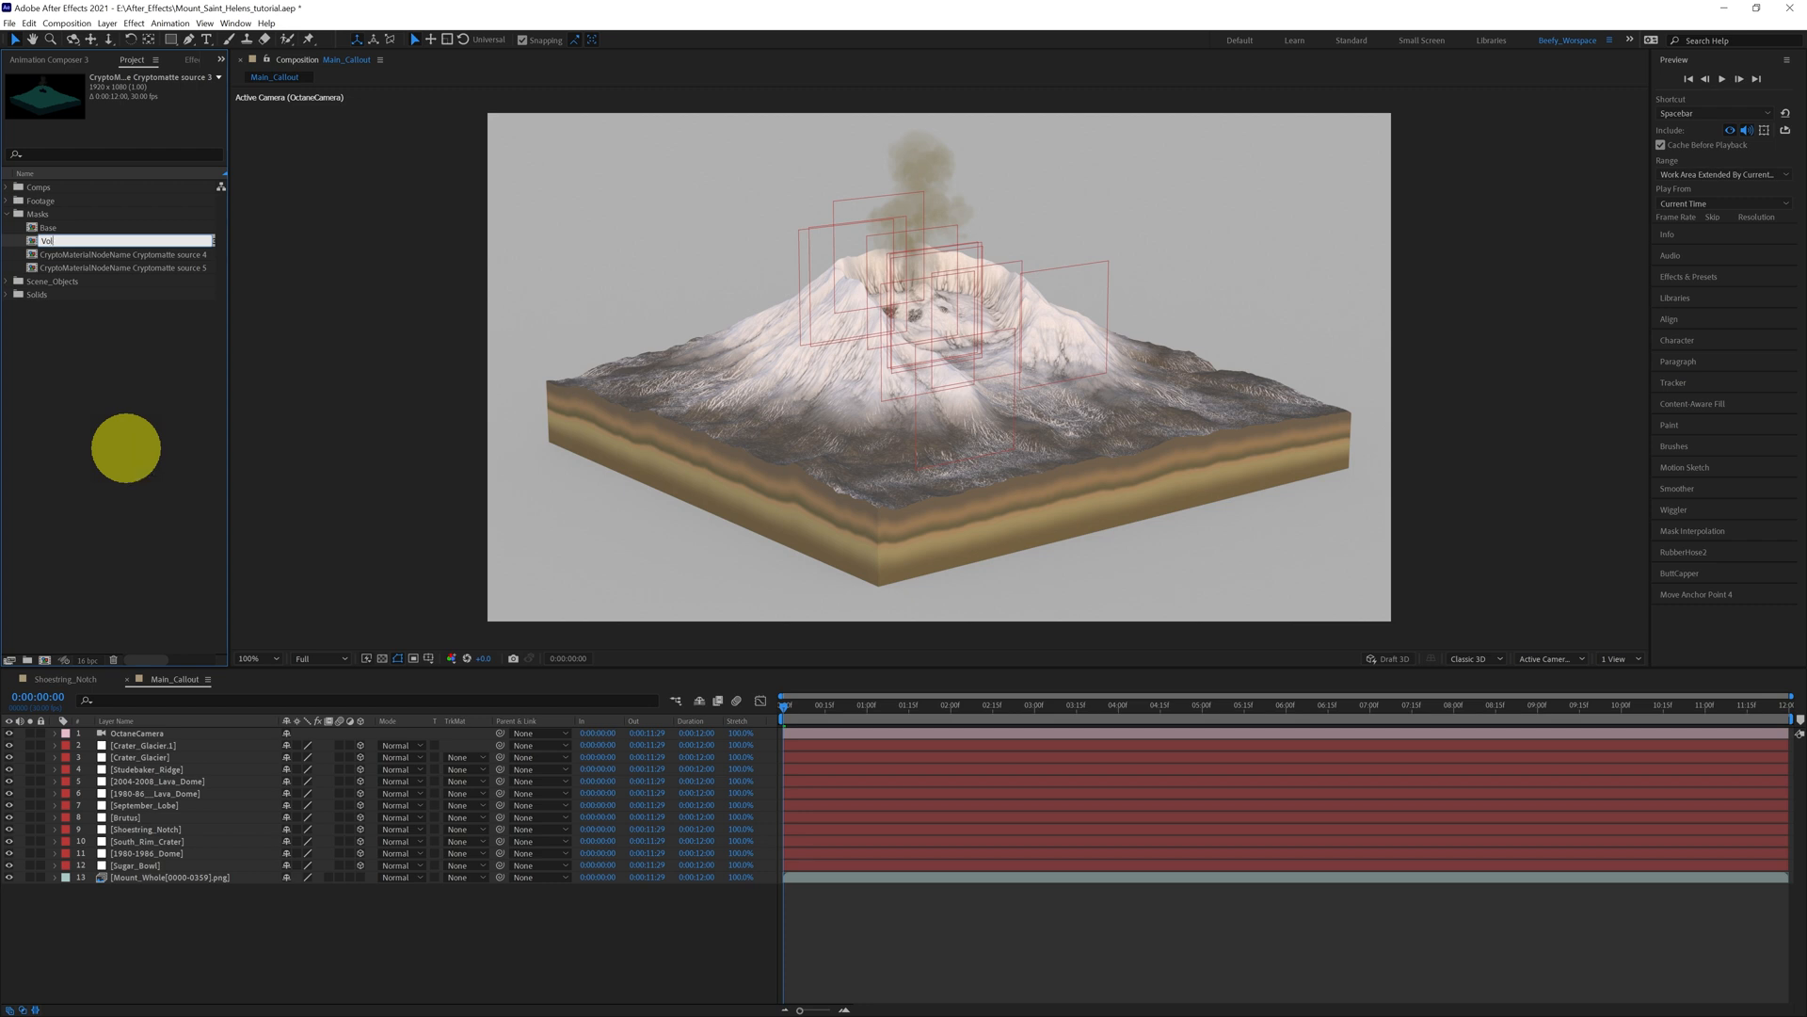
{"action": "type", "text": "cano"}
{"action": "left_click", "coordinate": [133, 464]}
- Rename the CryptoMaterialNodeName Cryptomatte source 4 composition as Smoke_Plume
{"action": "right_click", "coordinate": [77, 243]}
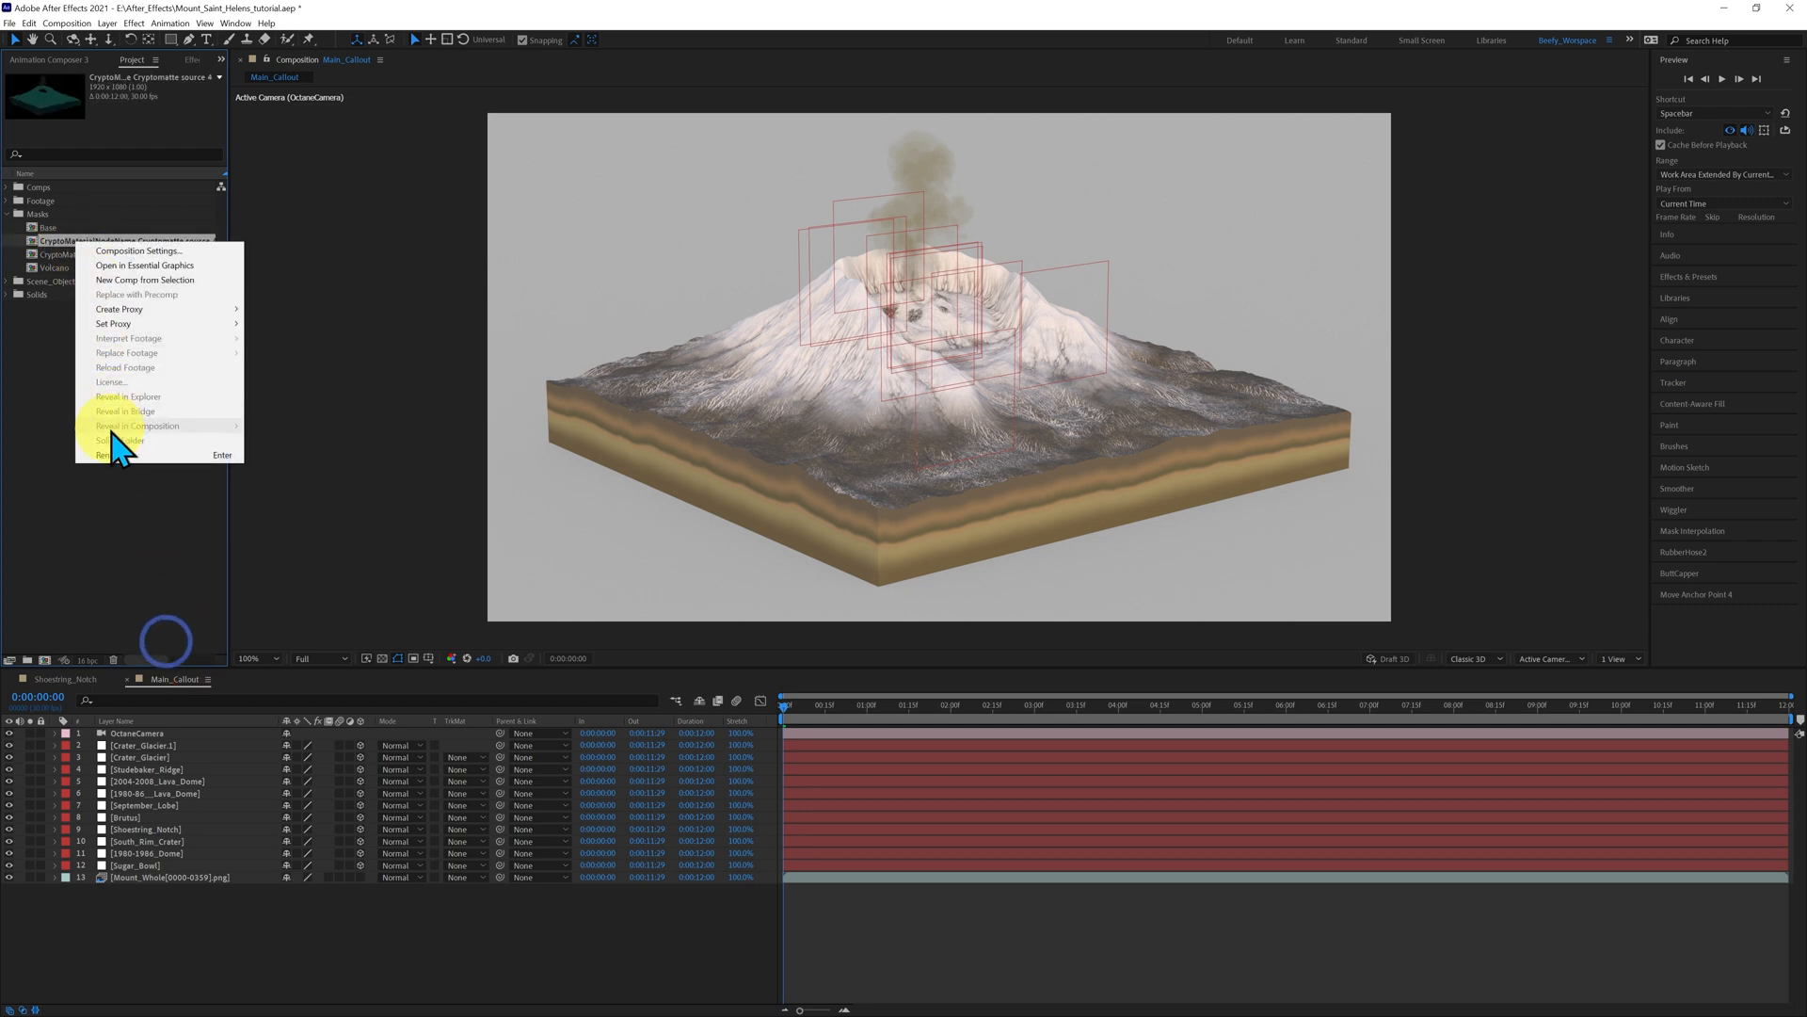
{"action": "left_click", "coordinate": [110, 456]}
{"action": "type", "text": "S"}
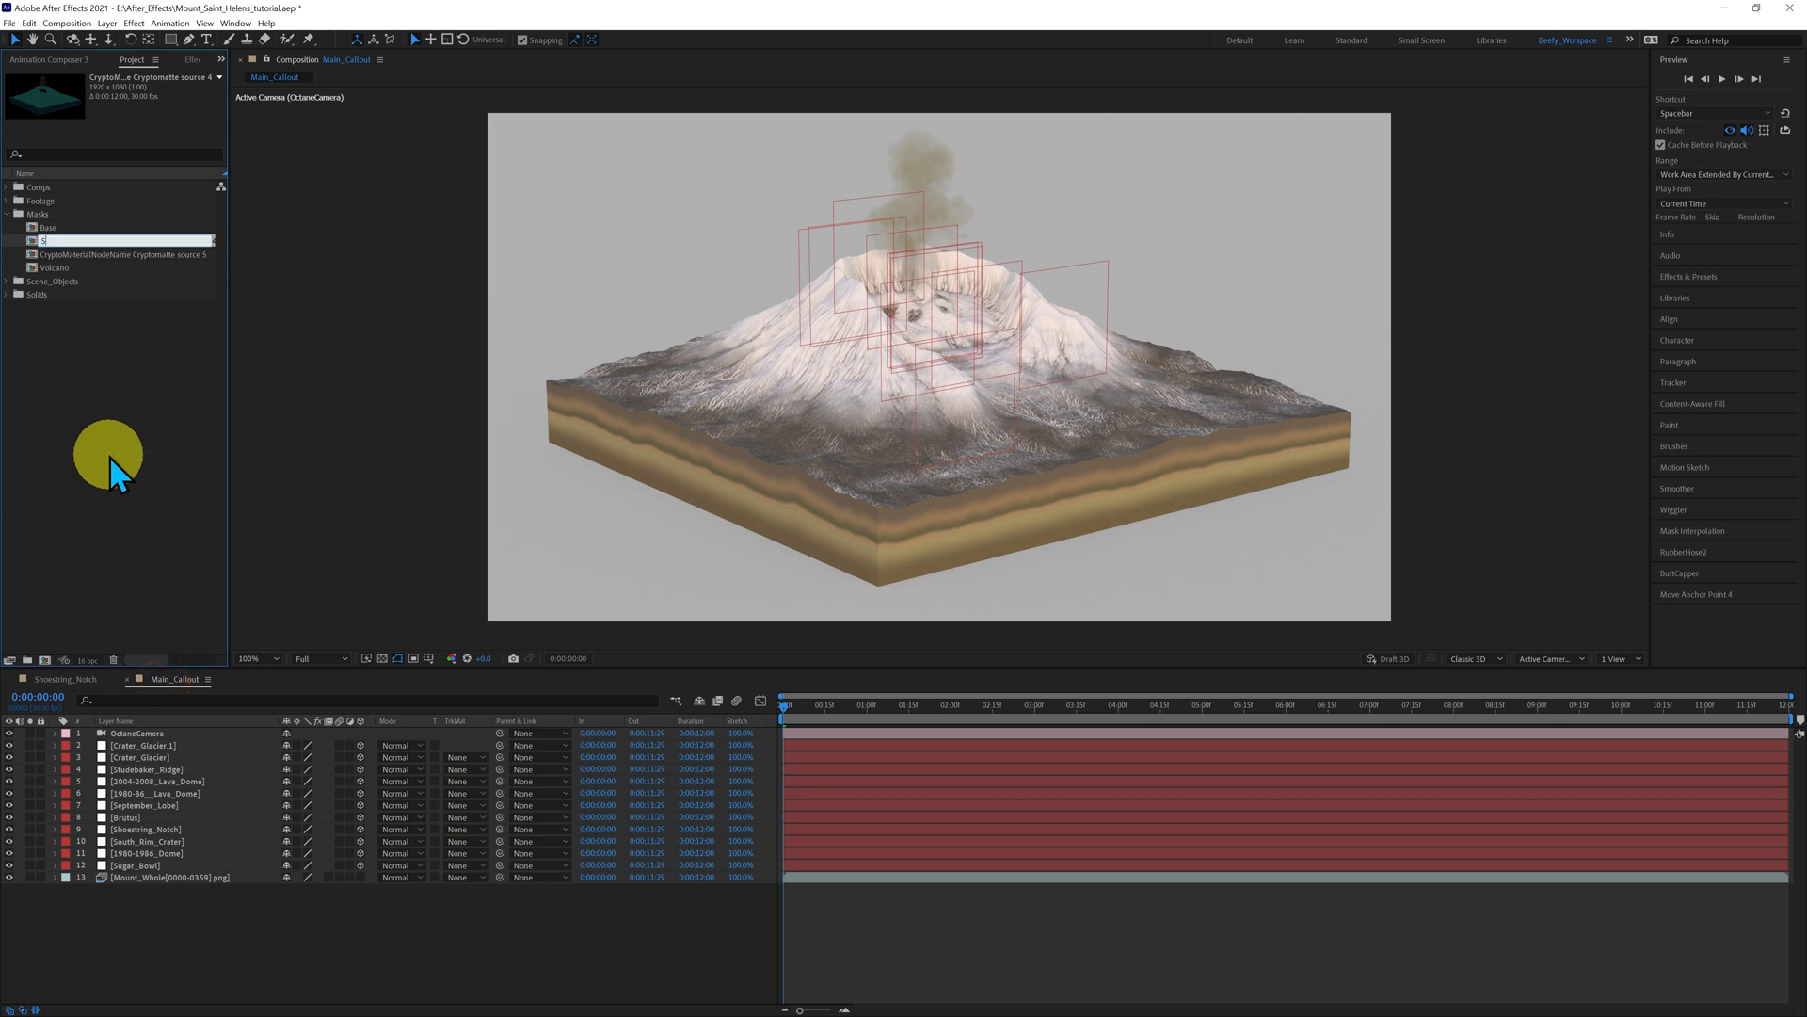
{"action": "type", "text": "moke_Plume"}
{"action": "left_click", "coordinate": [110, 462]}
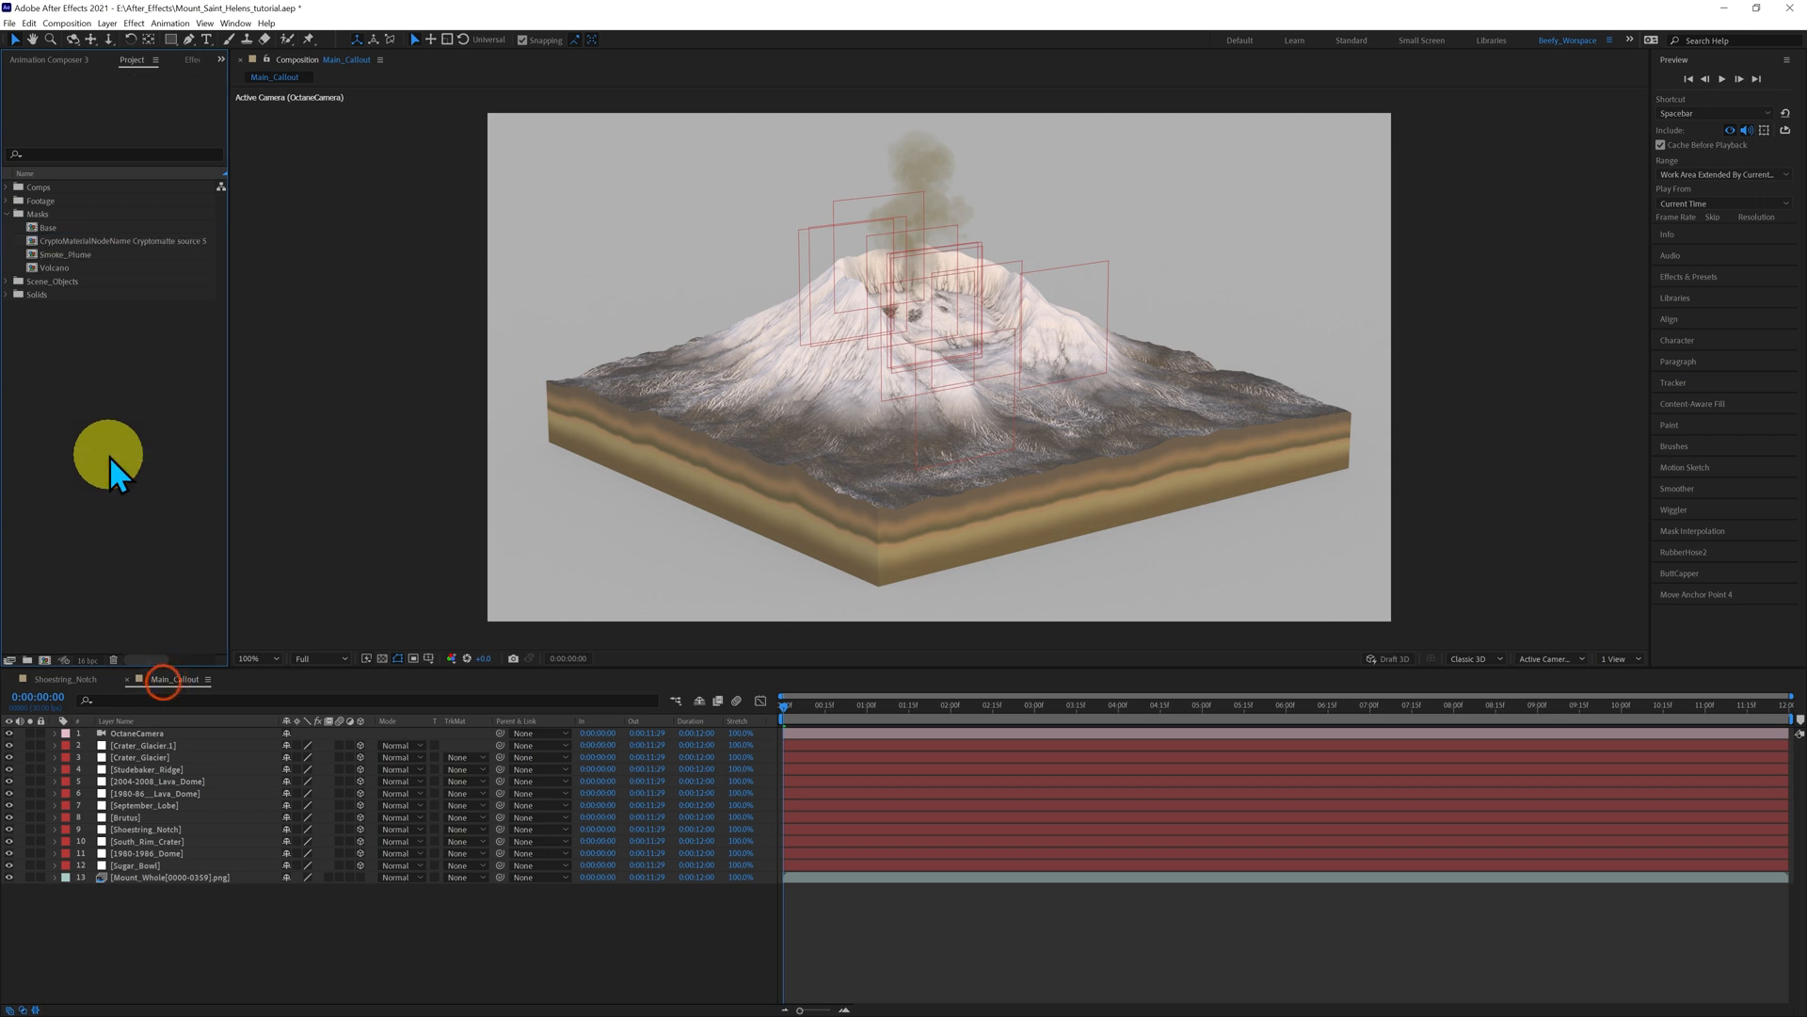
- Rename the CryptoMaterialNodeName Cryptomatte source 5 composition as BG
{"action": "right_click", "coordinate": [79, 242]}
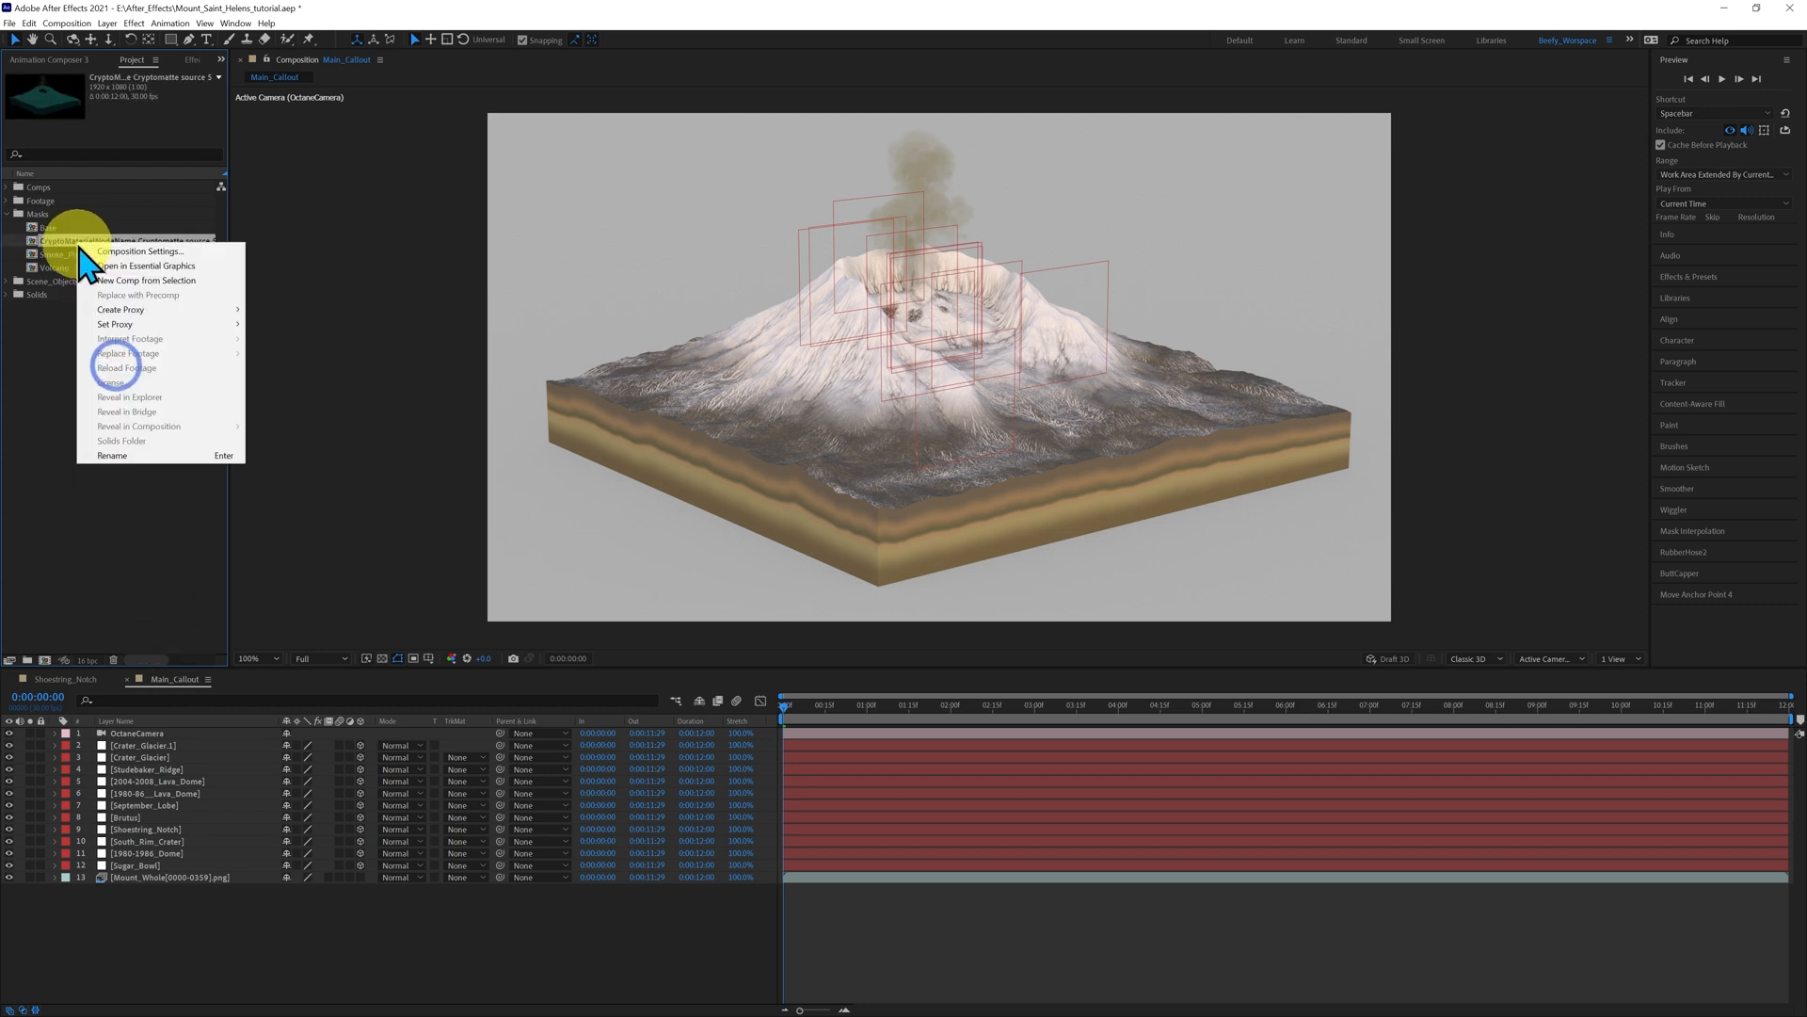
{"action": "left_click", "coordinate": [114, 455]}
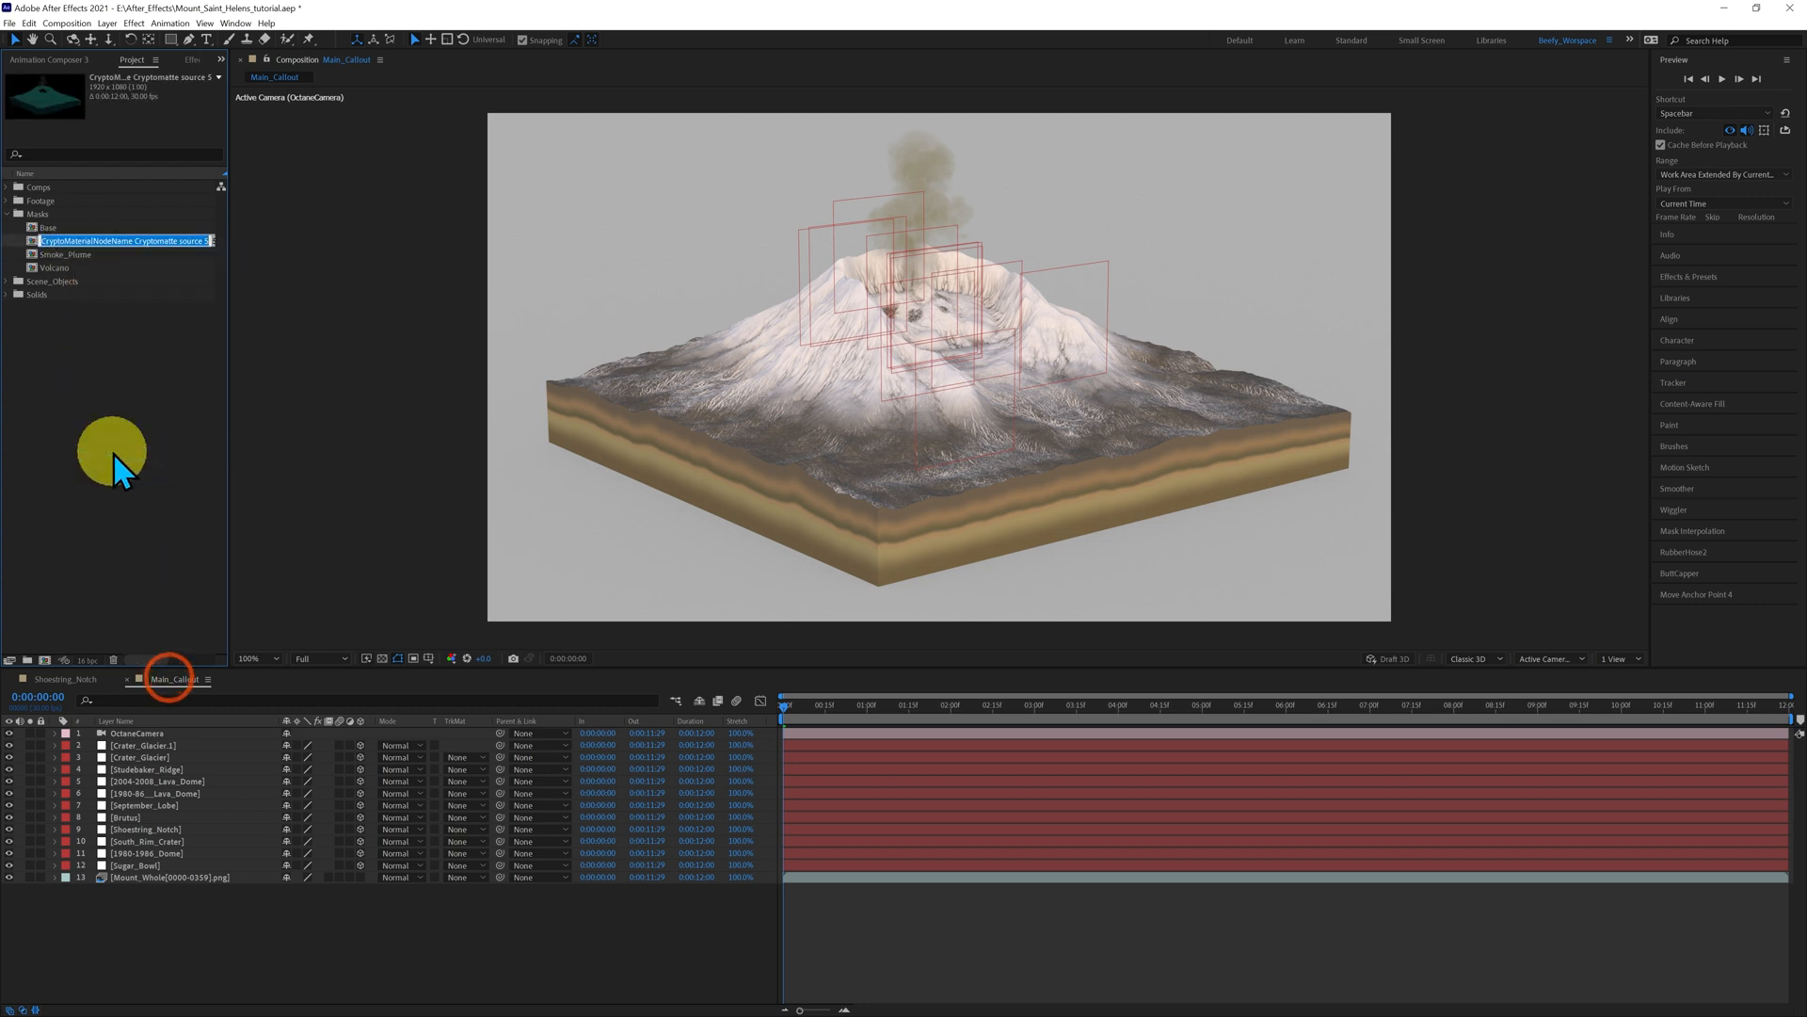
{"action": "type", "text": "BG"}
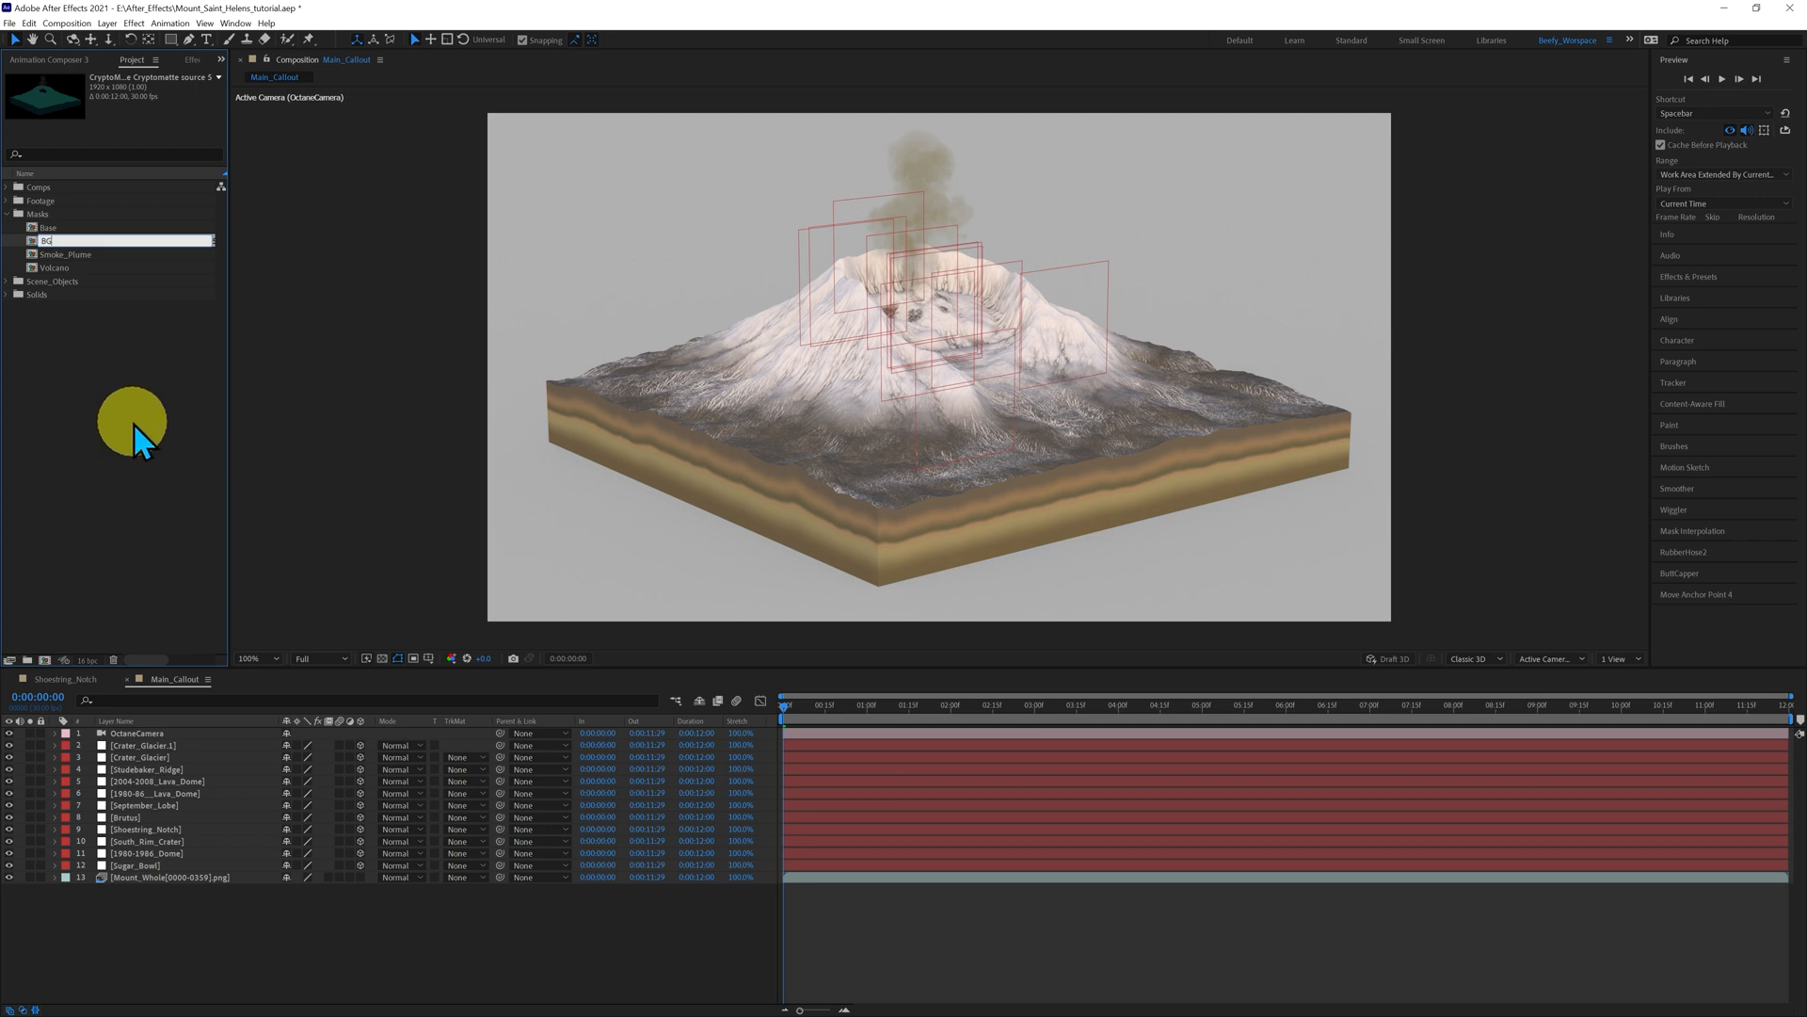
{"action": "left_click", "coordinate": [134, 423]}
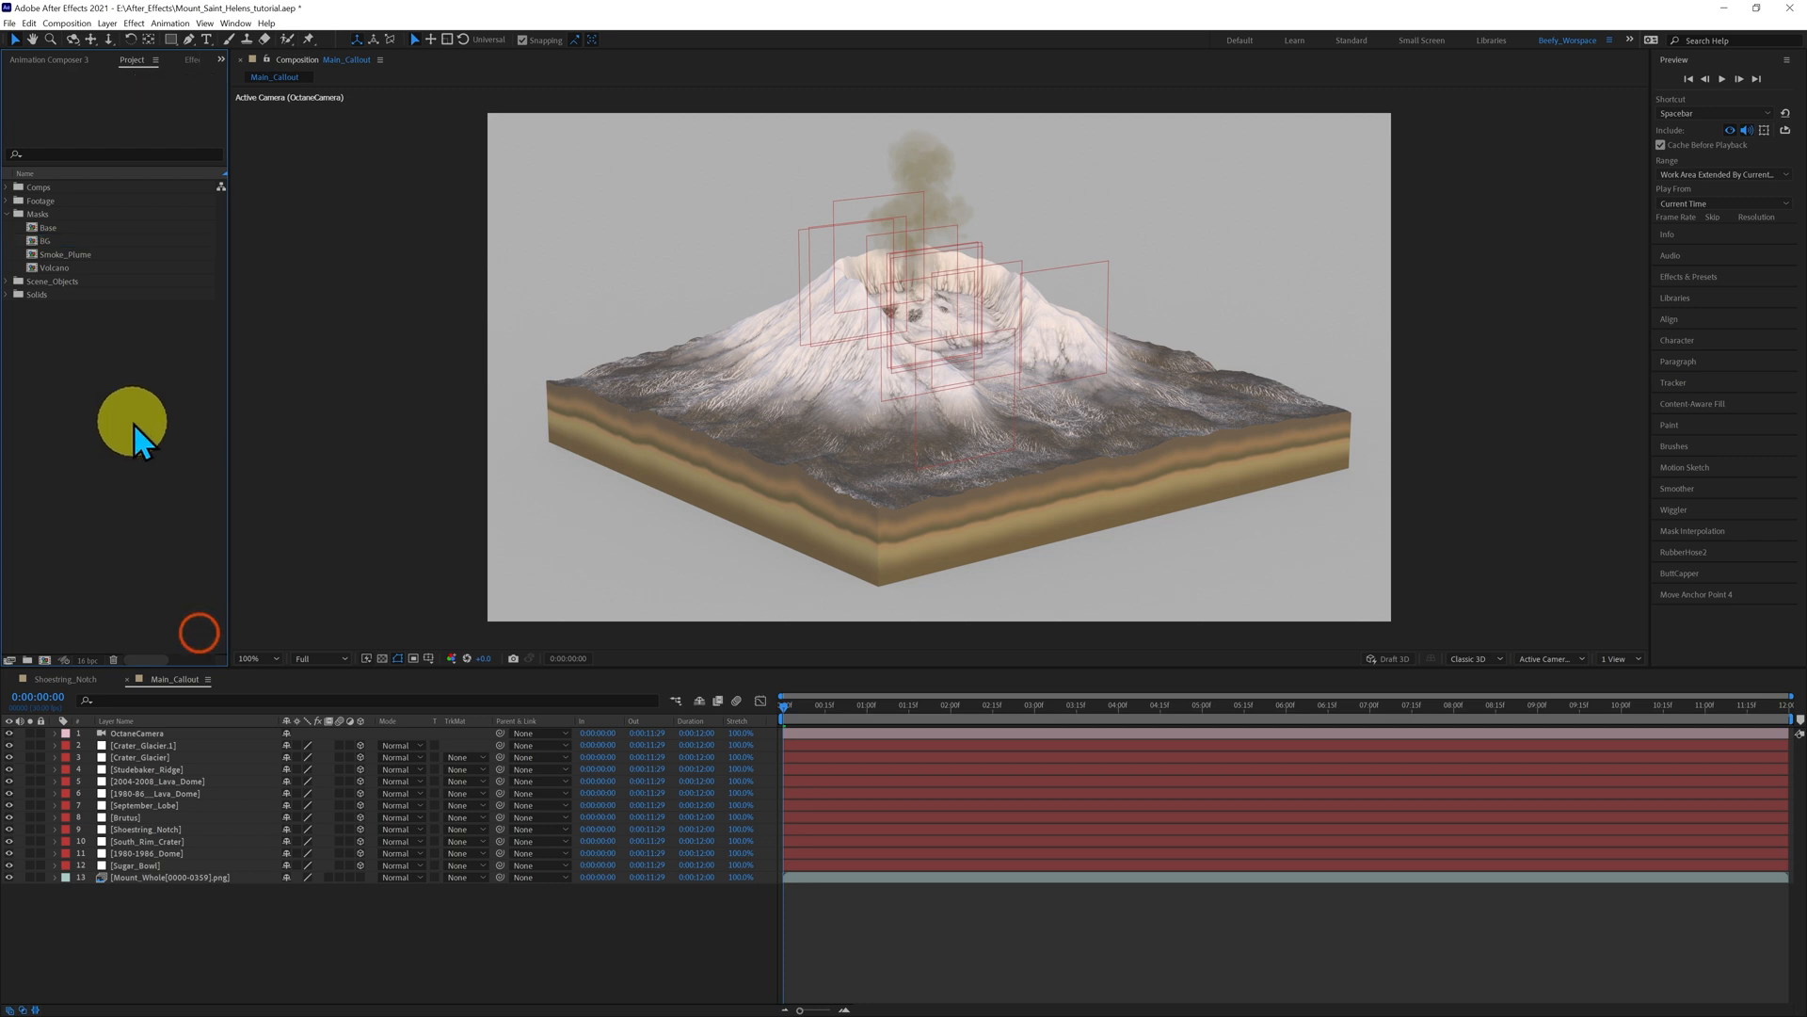
- Open the BG composition and show the Cryptomatte effect settings of its EXR_Whole[0000-0359].exr layer
{"action": "double_click", "coordinate": [43, 240]}
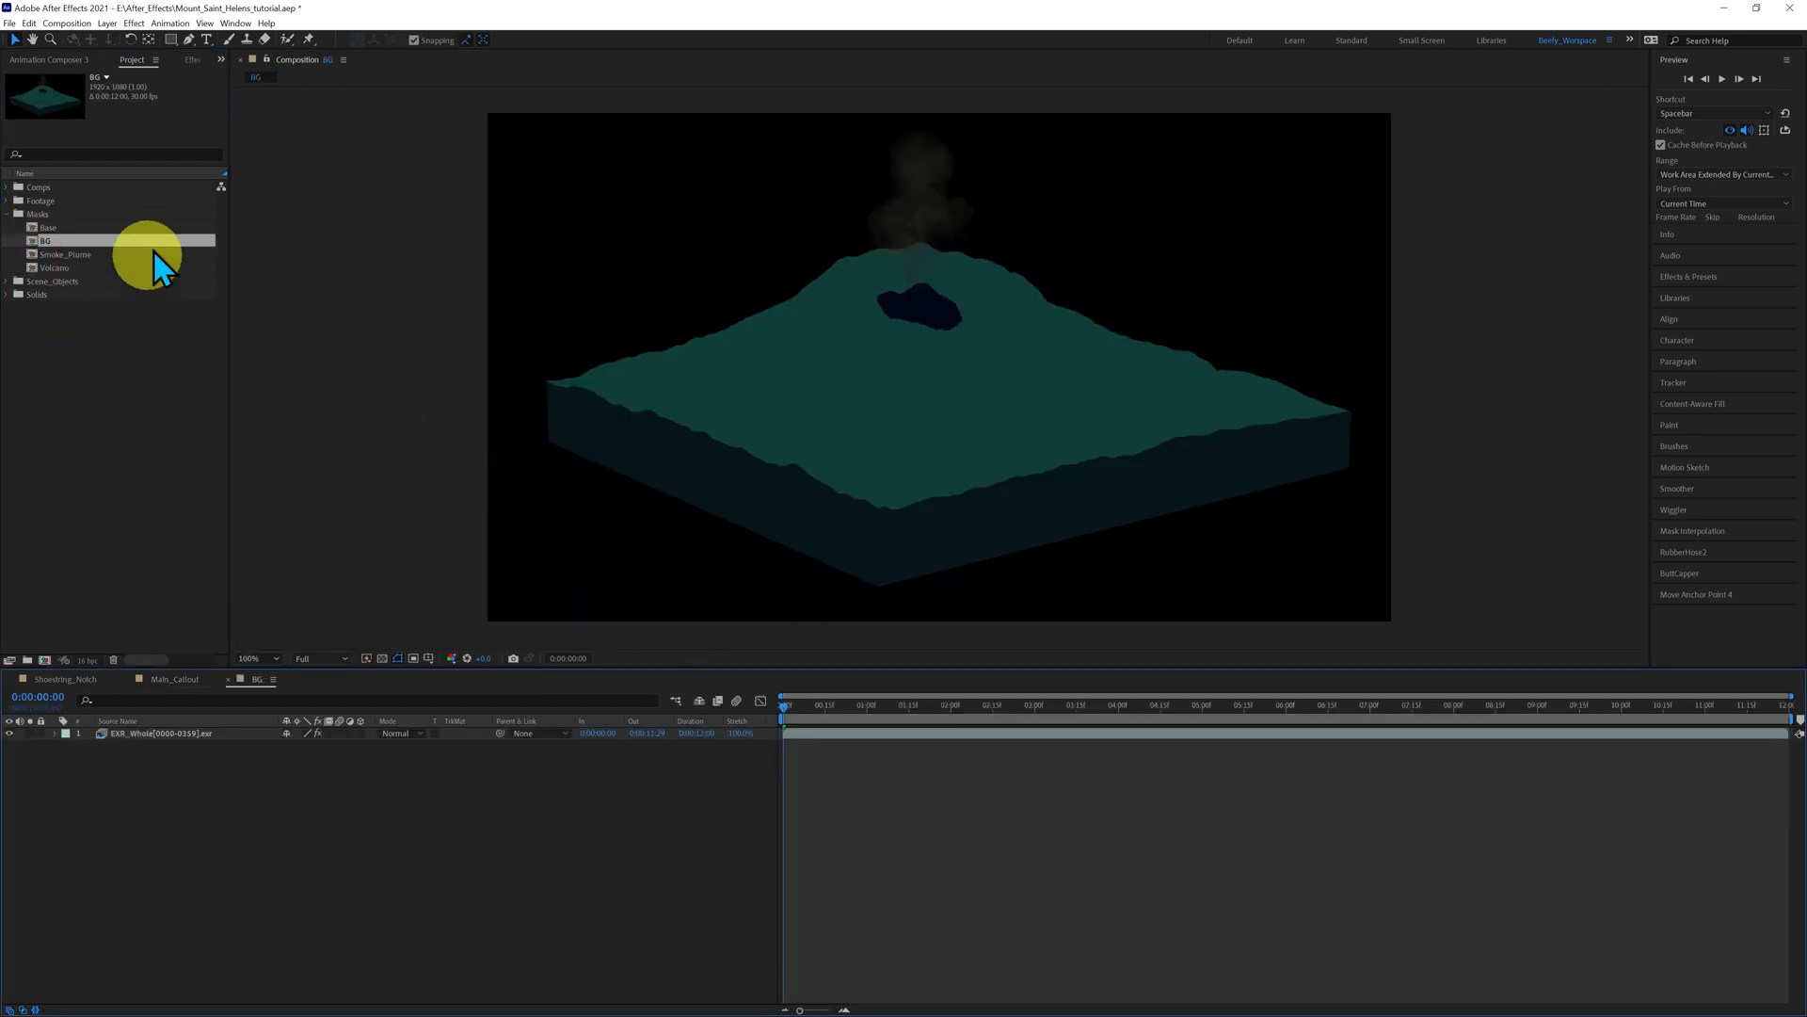
{"action": "left_click", "coordinate": [196, 59]}
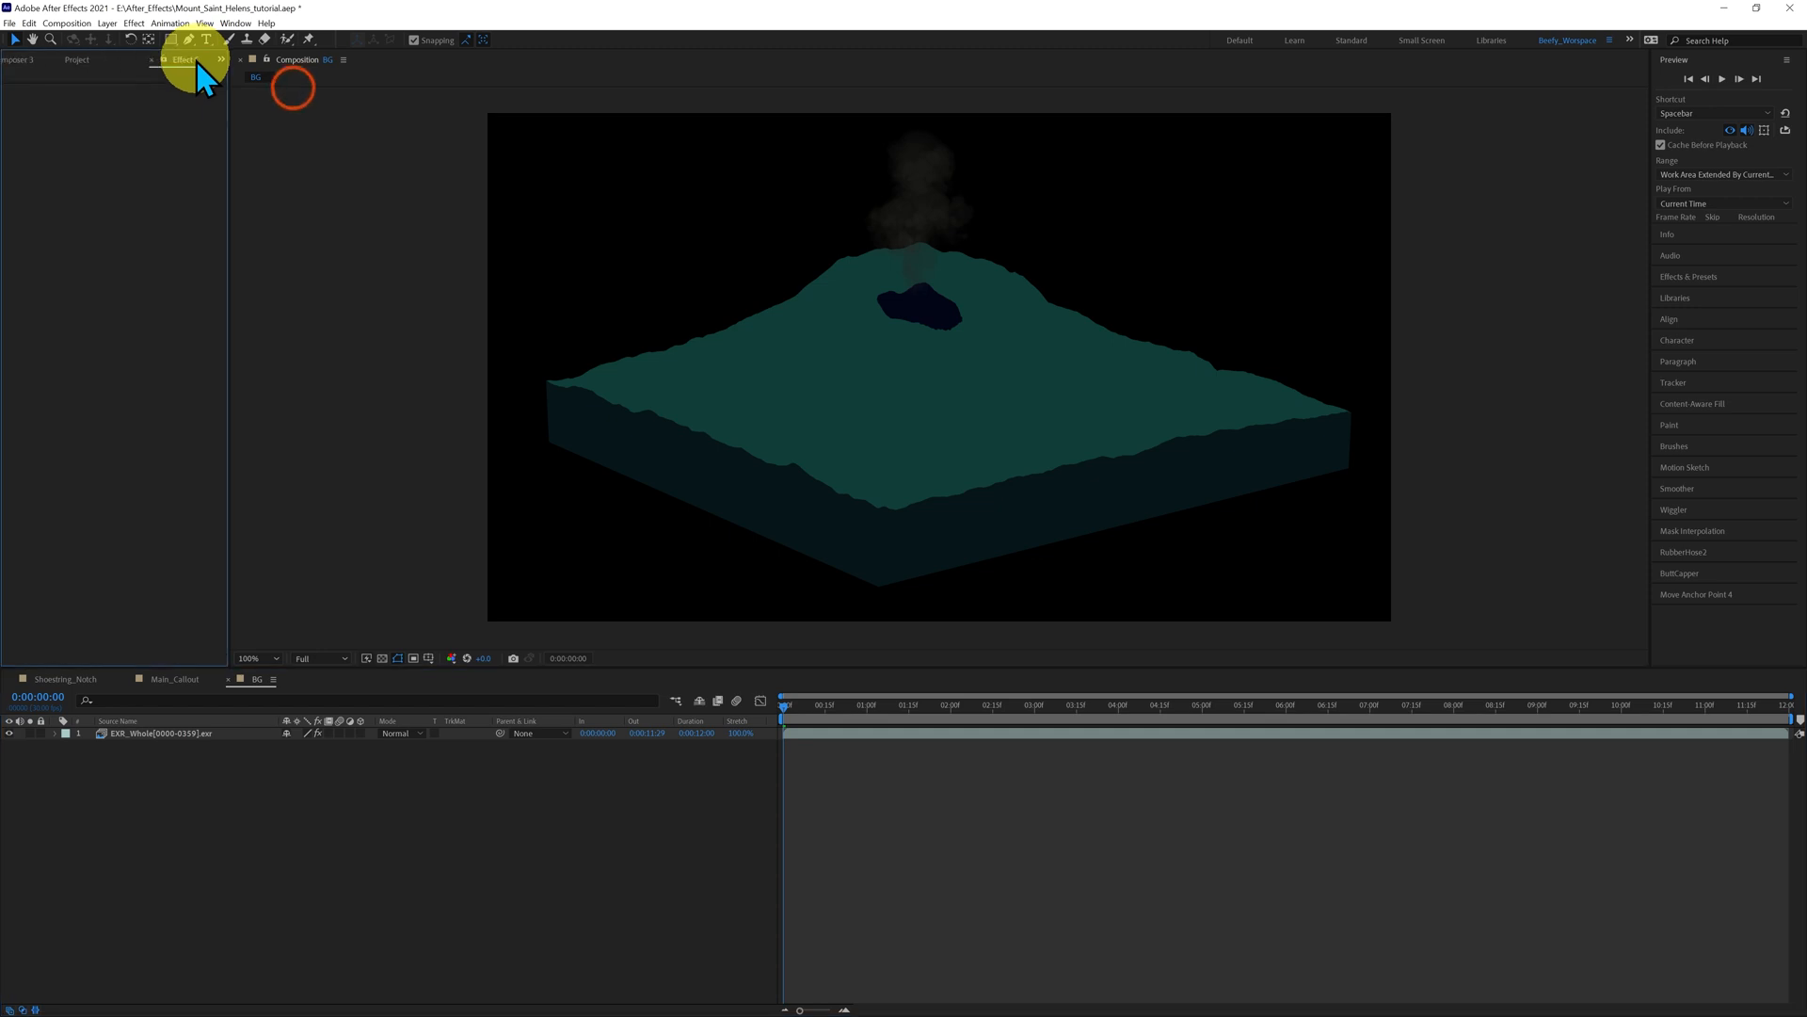
{"action": "left_click", "coordinate": [198, 733]}
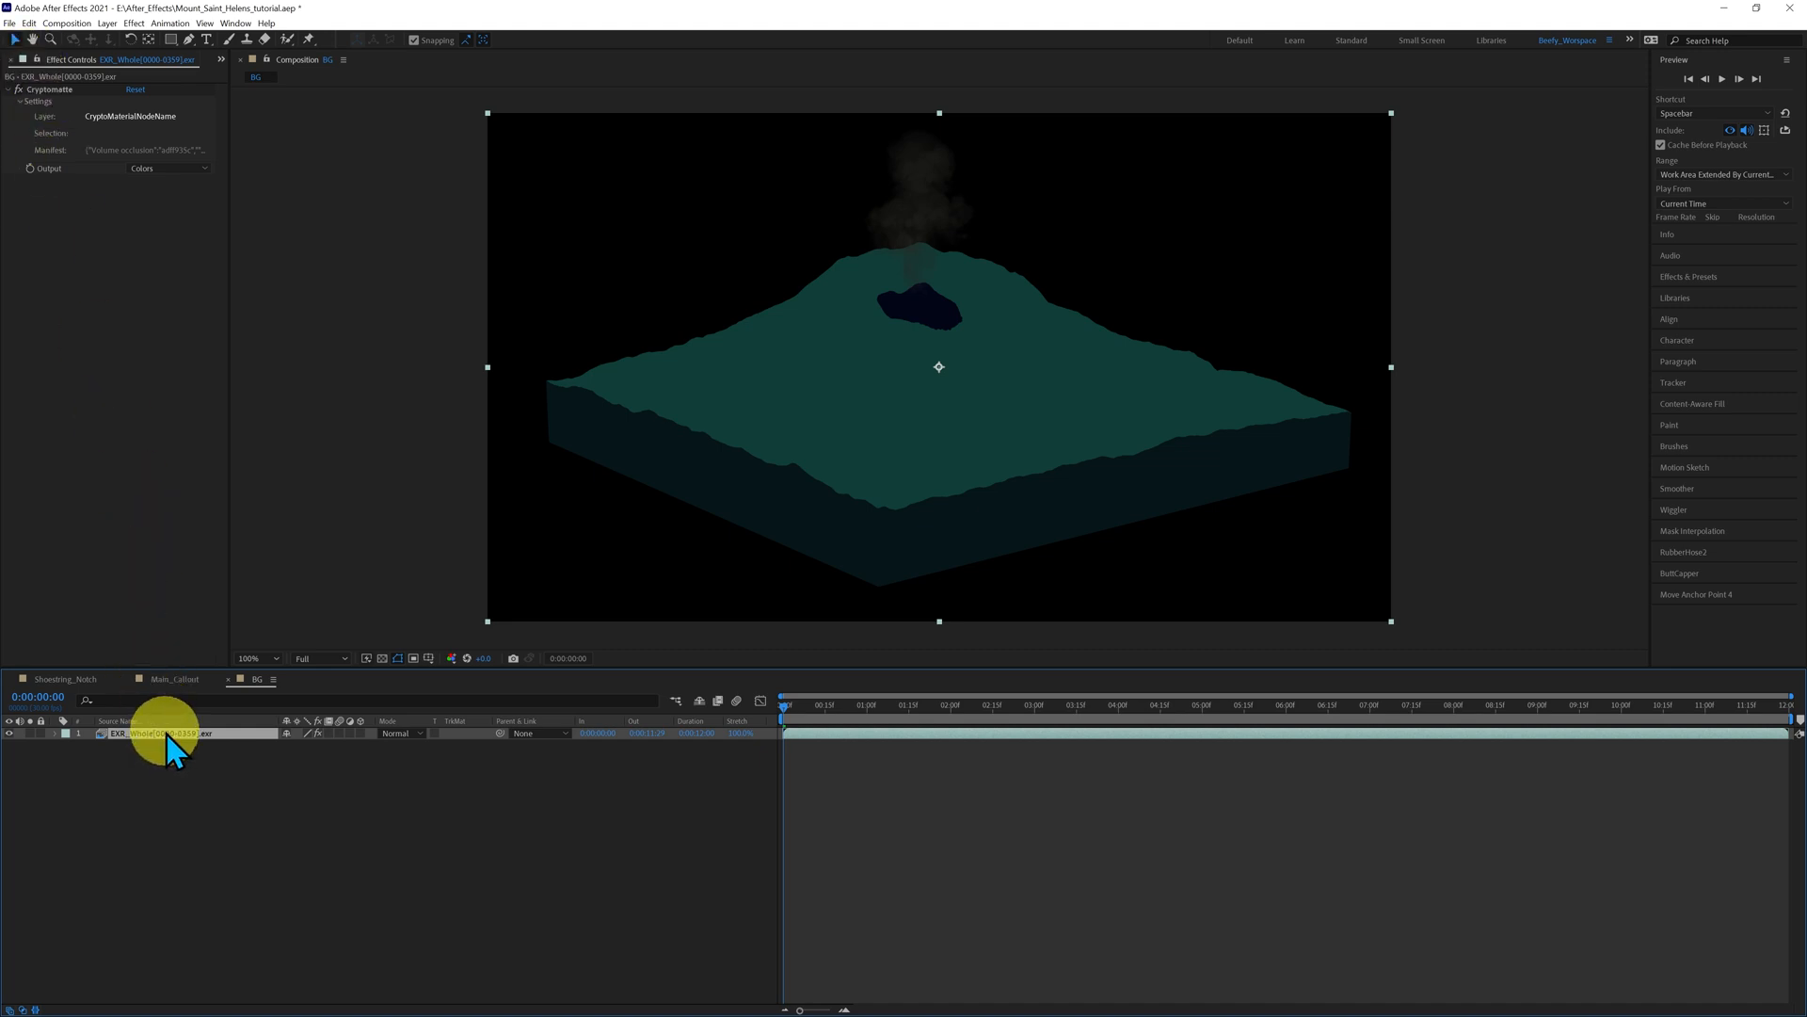
- Search the effects and presets for "crypto"
{"action": "left_click", "coordinate": [1720, 279]}
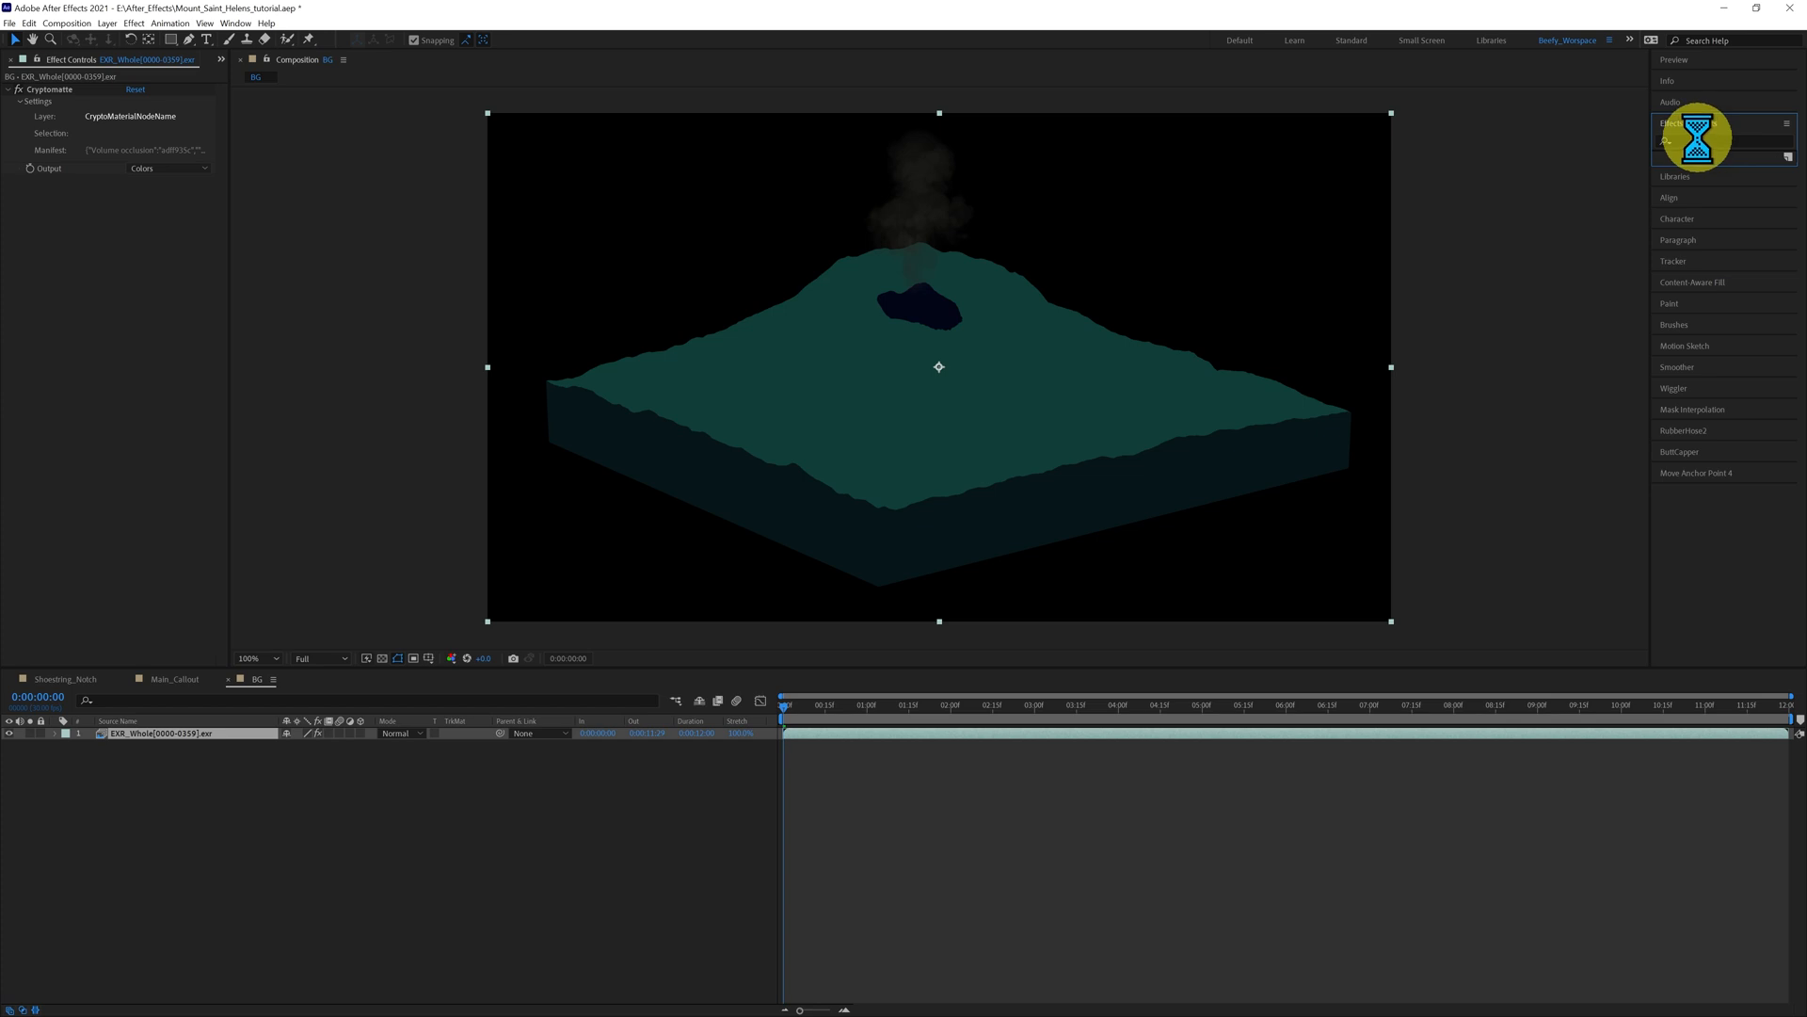
{"action": "type", "text": "cr"}
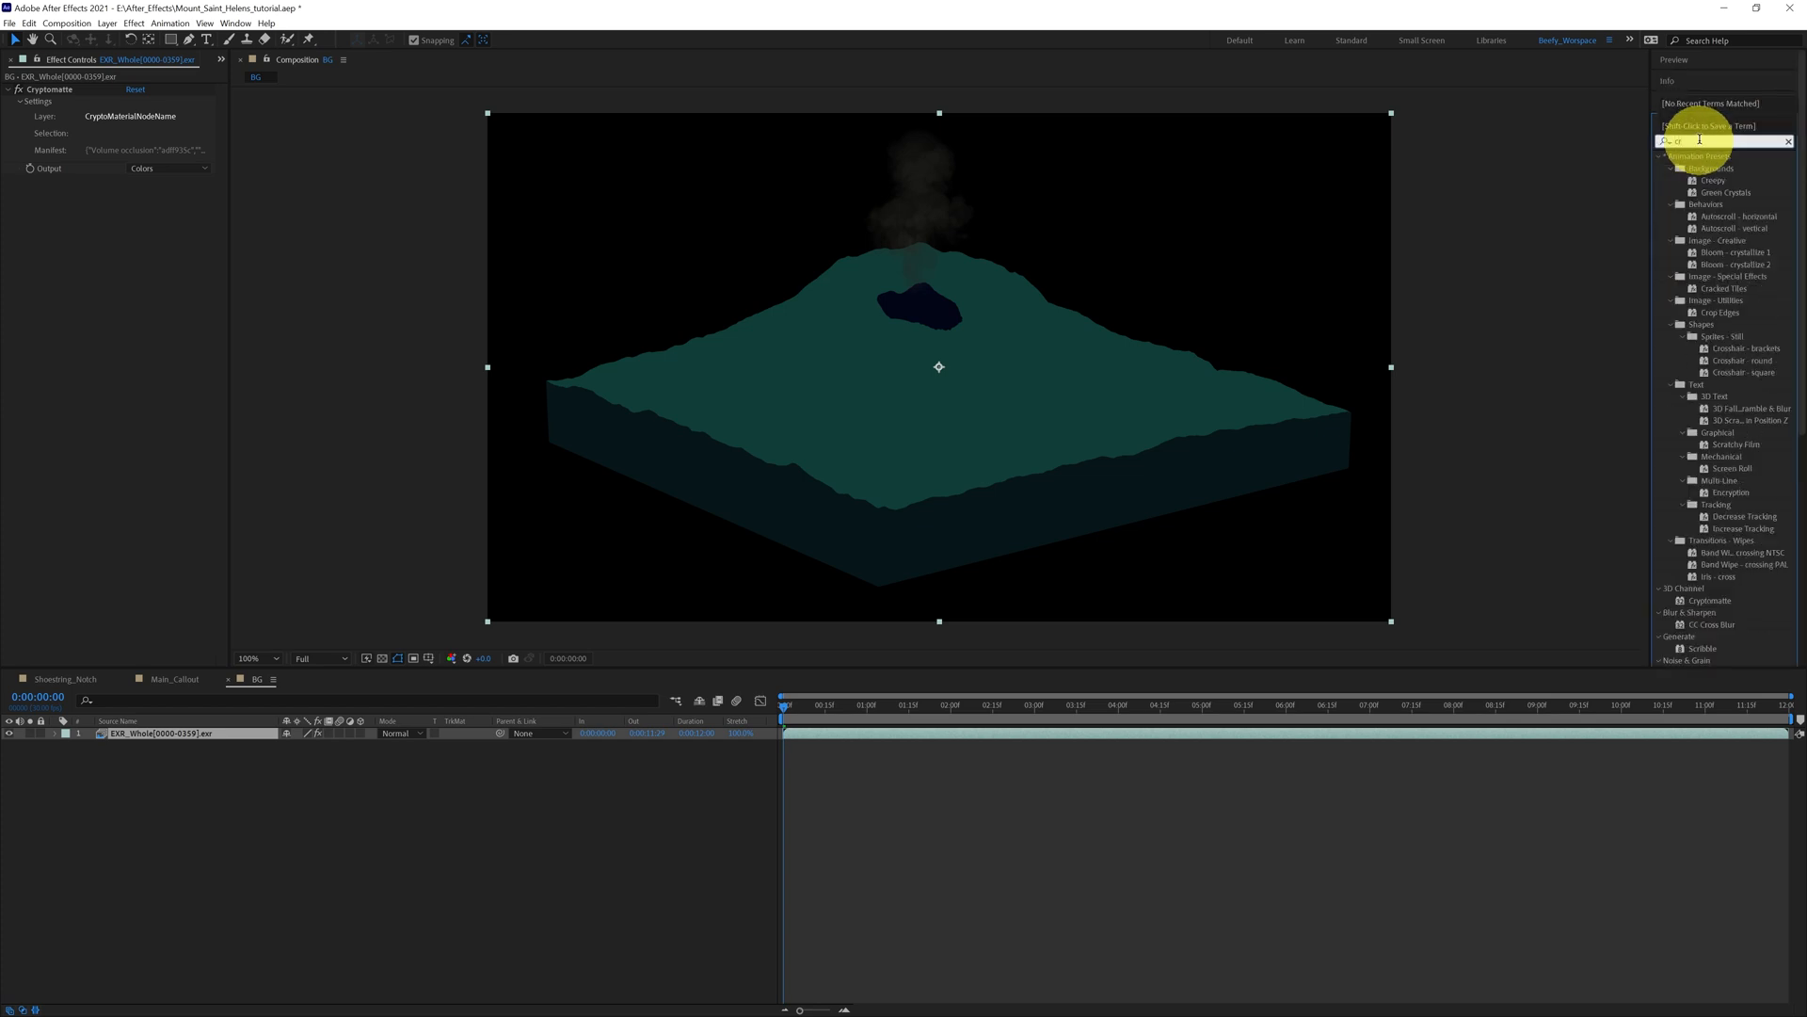
{"action": "type", "text": "ypto"}
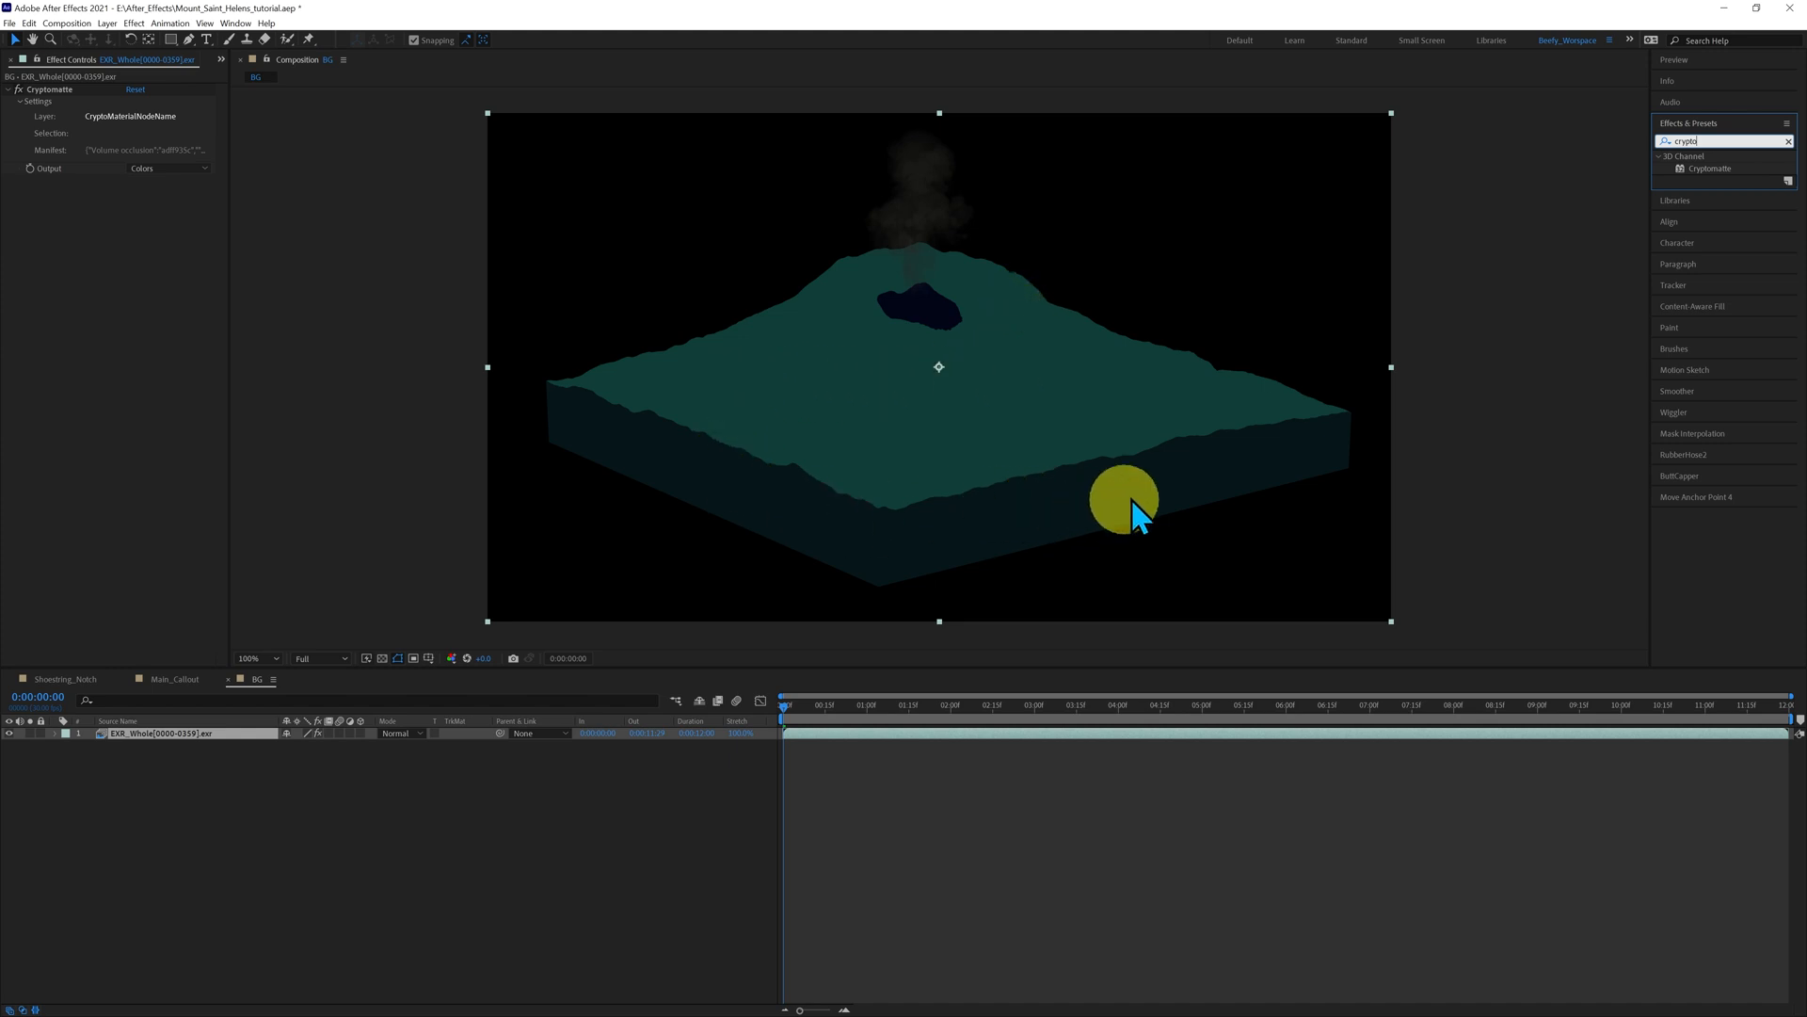
- Select the BG layer's Cryptomatte effect and pick the volcano surface, sediment base, crater and smoke plume mattes one after another
{"action": "left_click", "coordinate": [51, 90]}
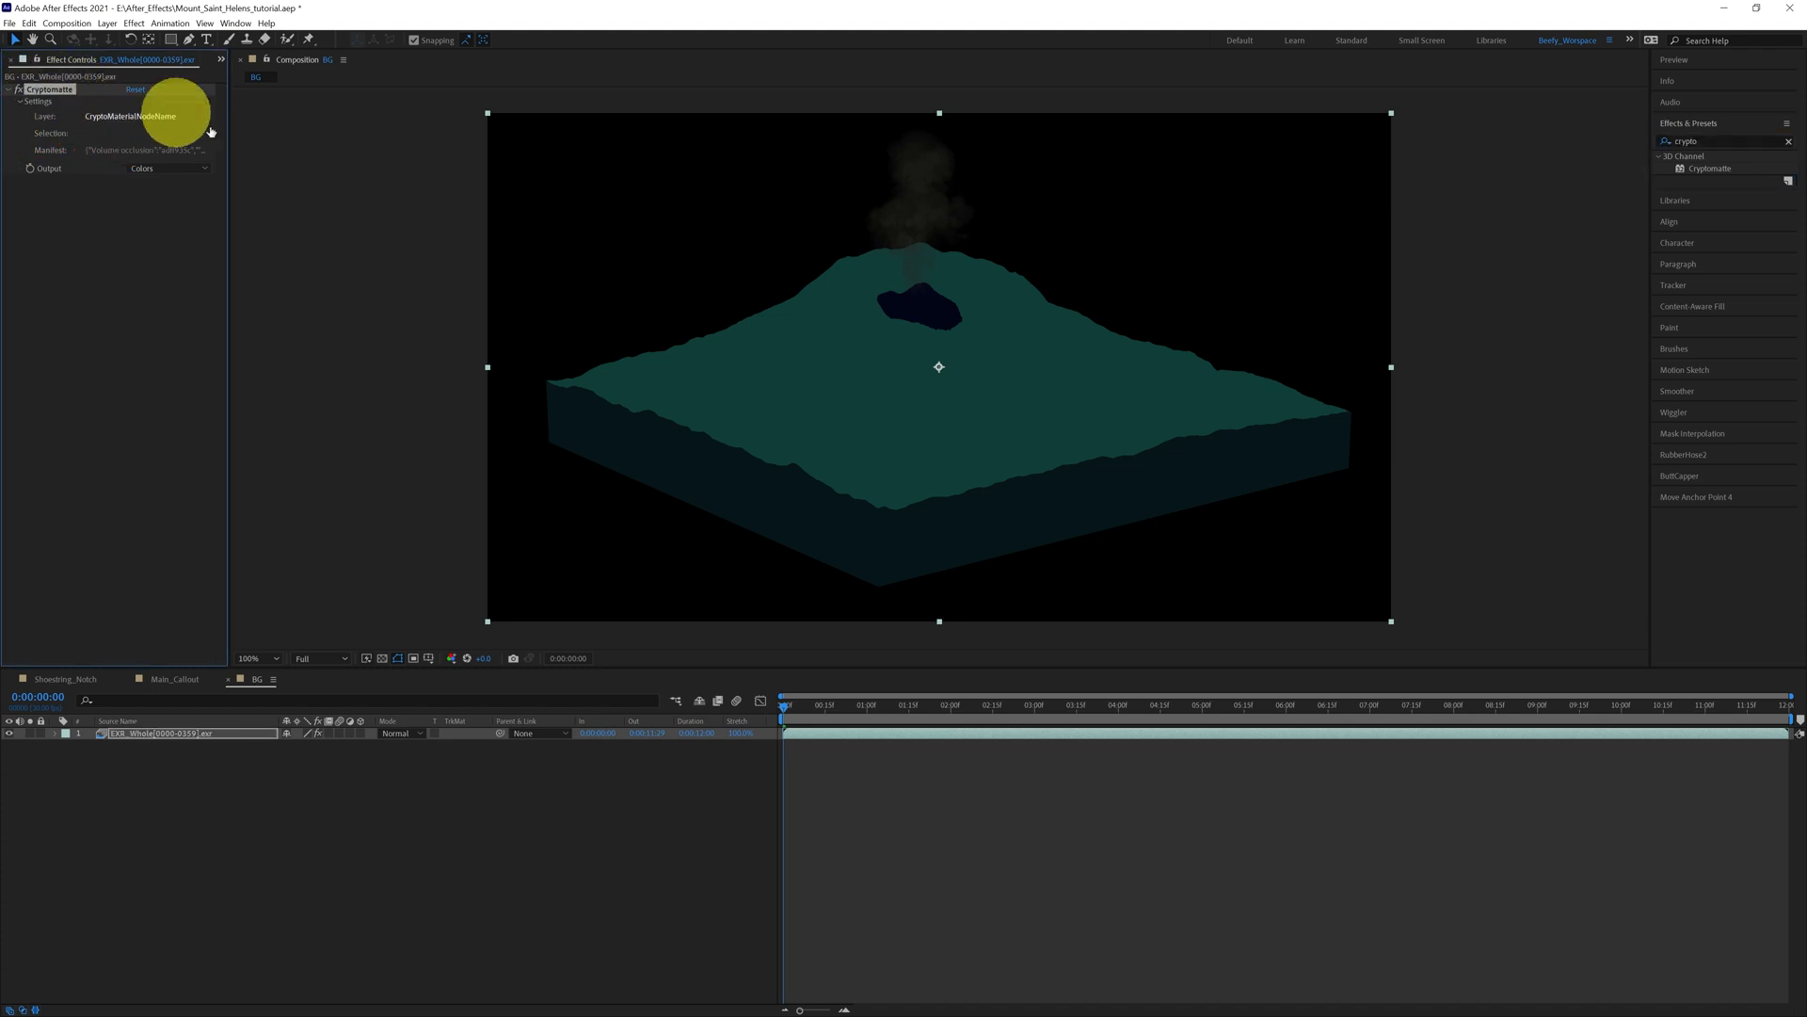
{"action": "left_click", "coordinate": [850, 431]}
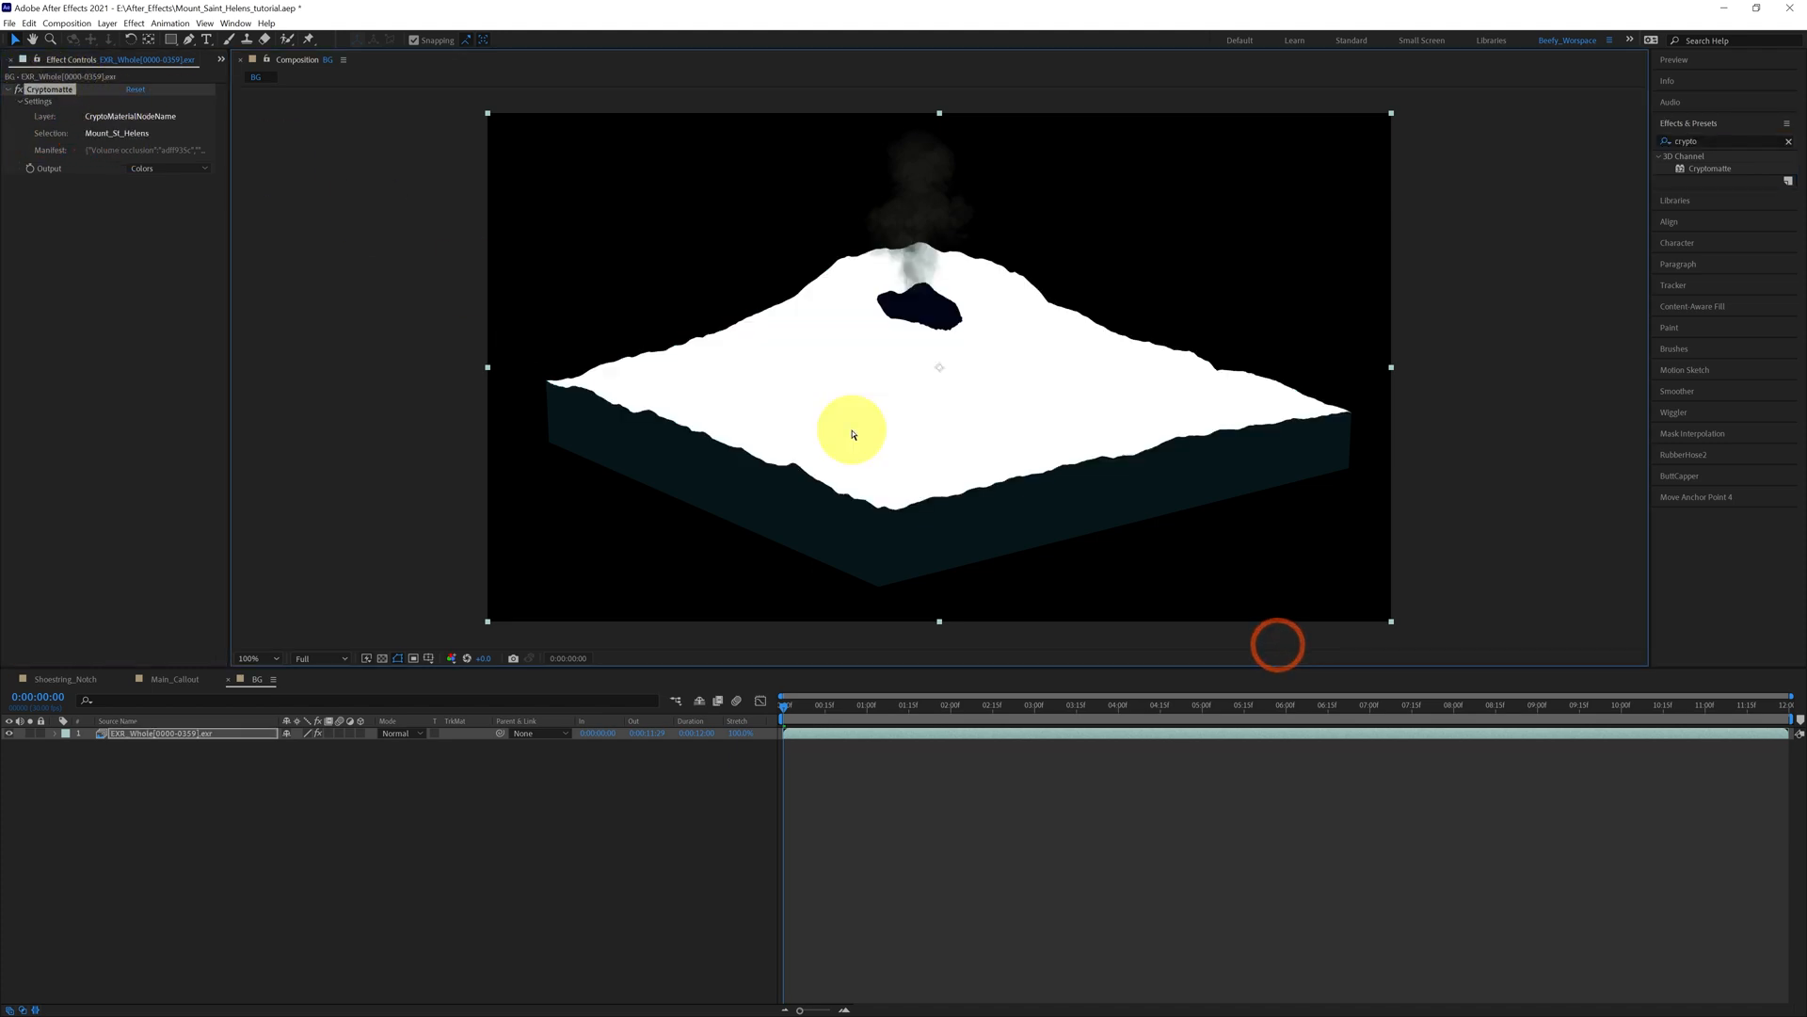
{"action": "left_click", "coordinate": [961, 540]}
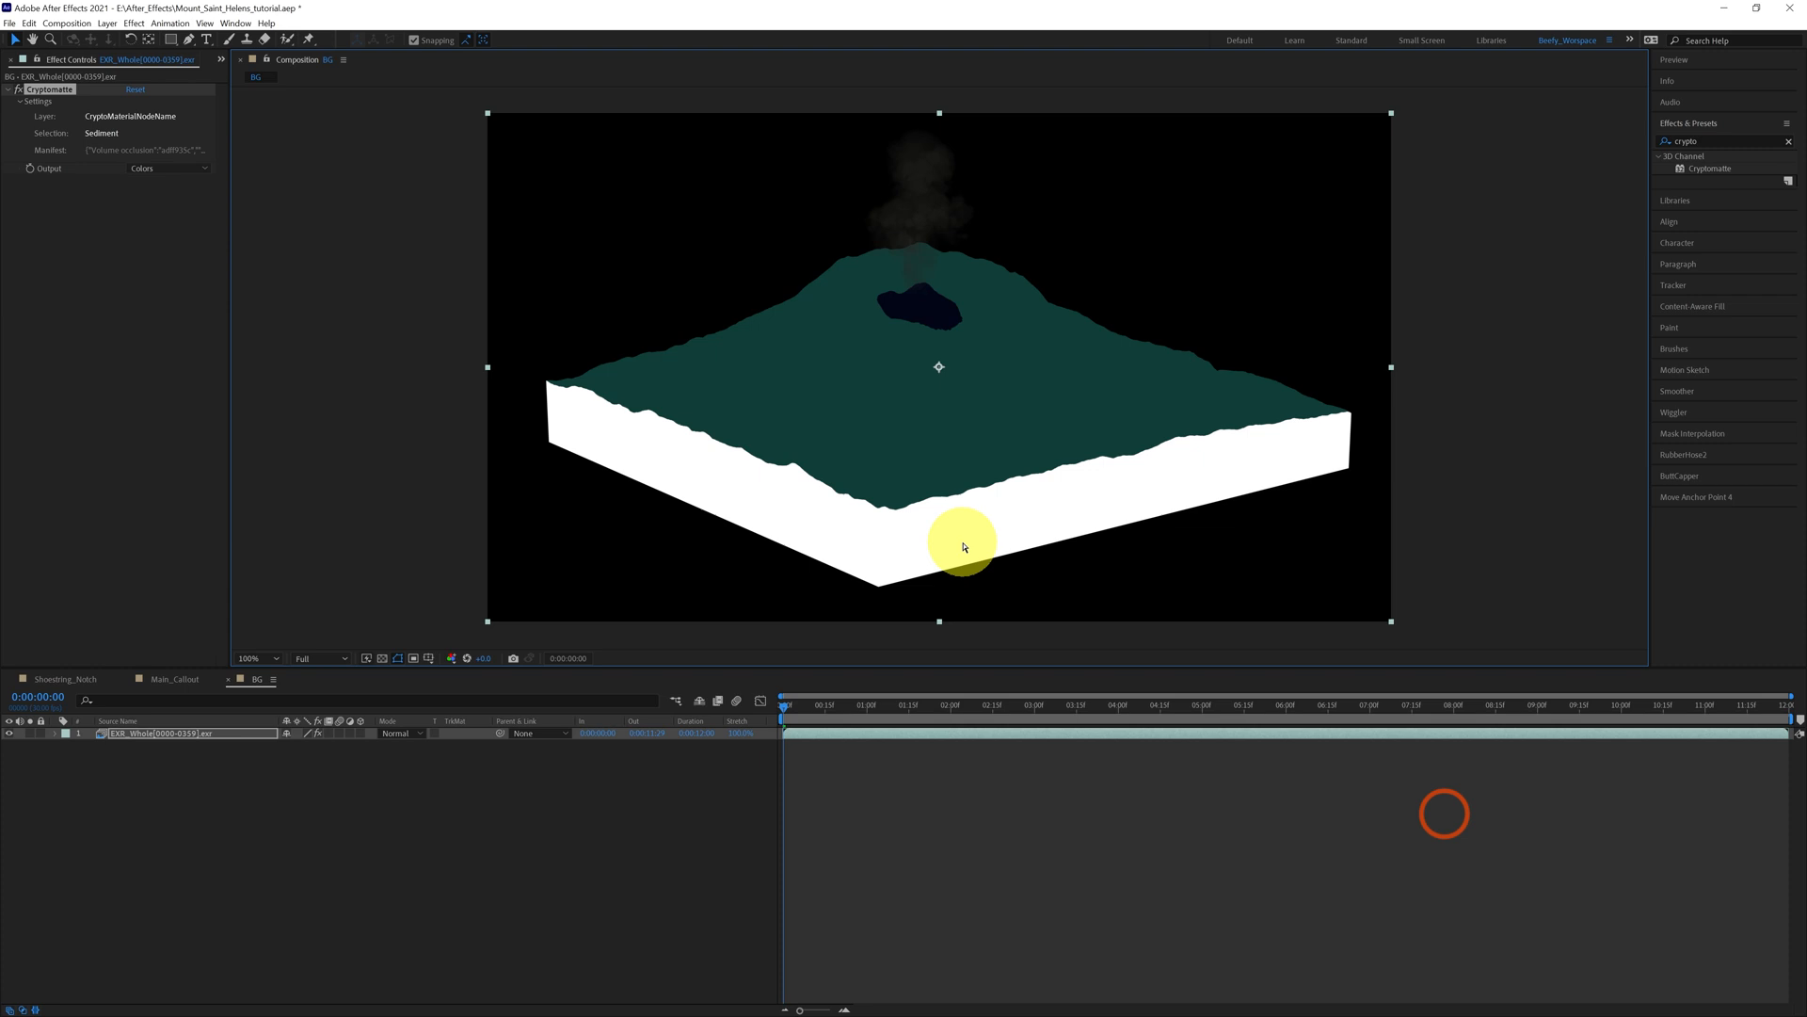
{"action": "left_click", "coordinate": [936, 303]}
{"action": "left_click", "coordinate": [920, 201]}
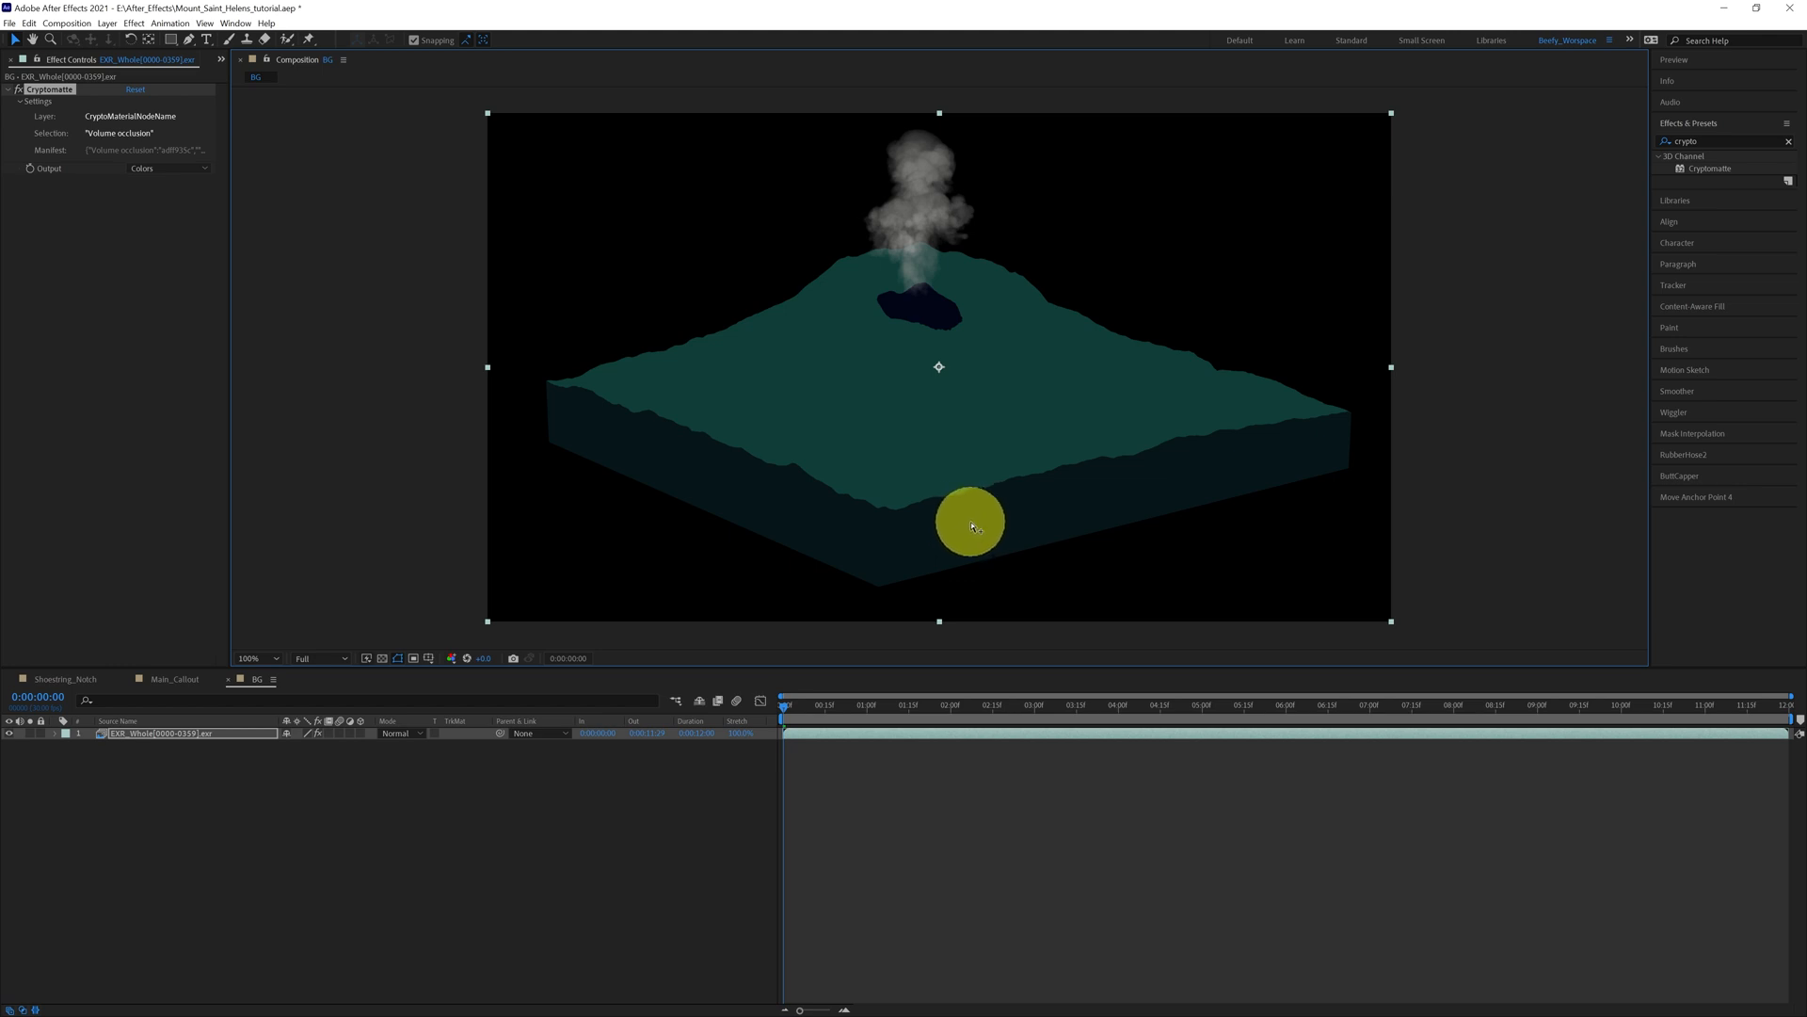
- Add the sediment base, volcano surface and crater dome to the BG layer's Cryptomatte selection alongside the smoke plume
{"action": "left_click", "coordinate": [970, 524], "text": "shift"}
{"action": "left_click", "coordinate": [946, 461], "text": "shift"}
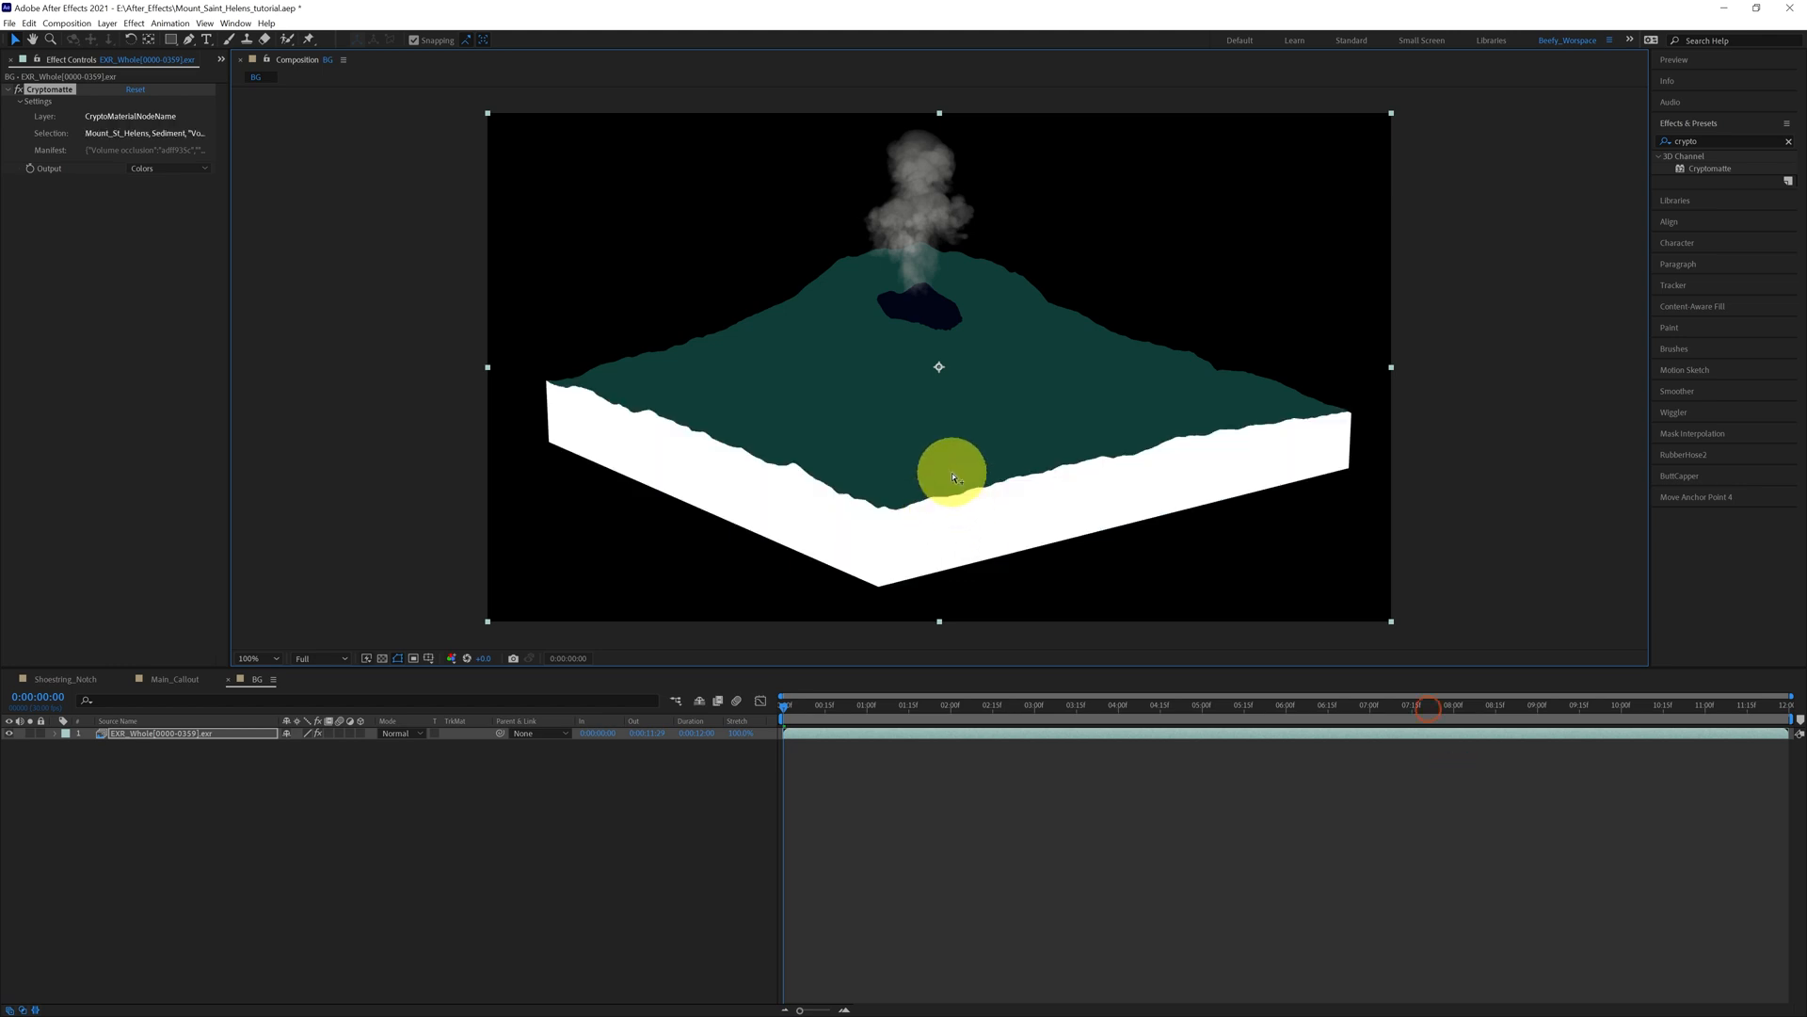
{"action": "left_click", "coordinate": [949, 323], "text": "shift"}
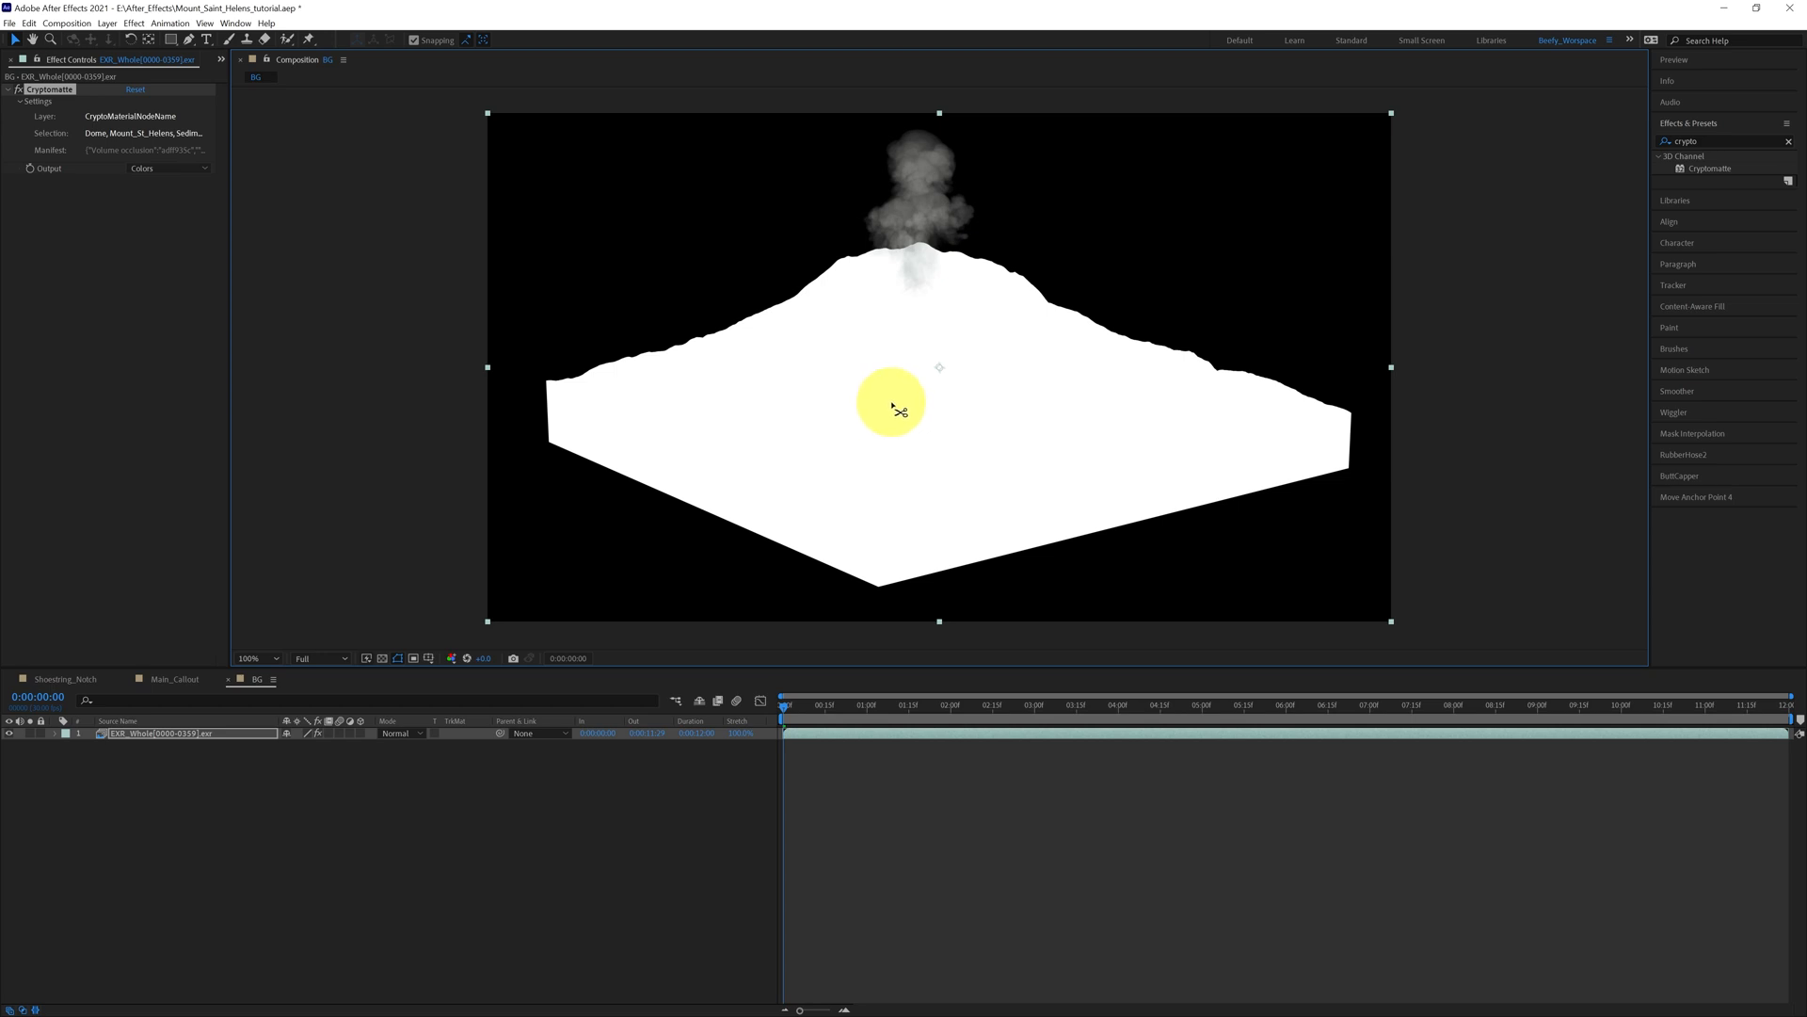
- Remove the volcano surface and sediment base from the BG Cryptomatte selection and add both back
{"action": "left_click", "coordinate": [892, 407], "text": "alt"}
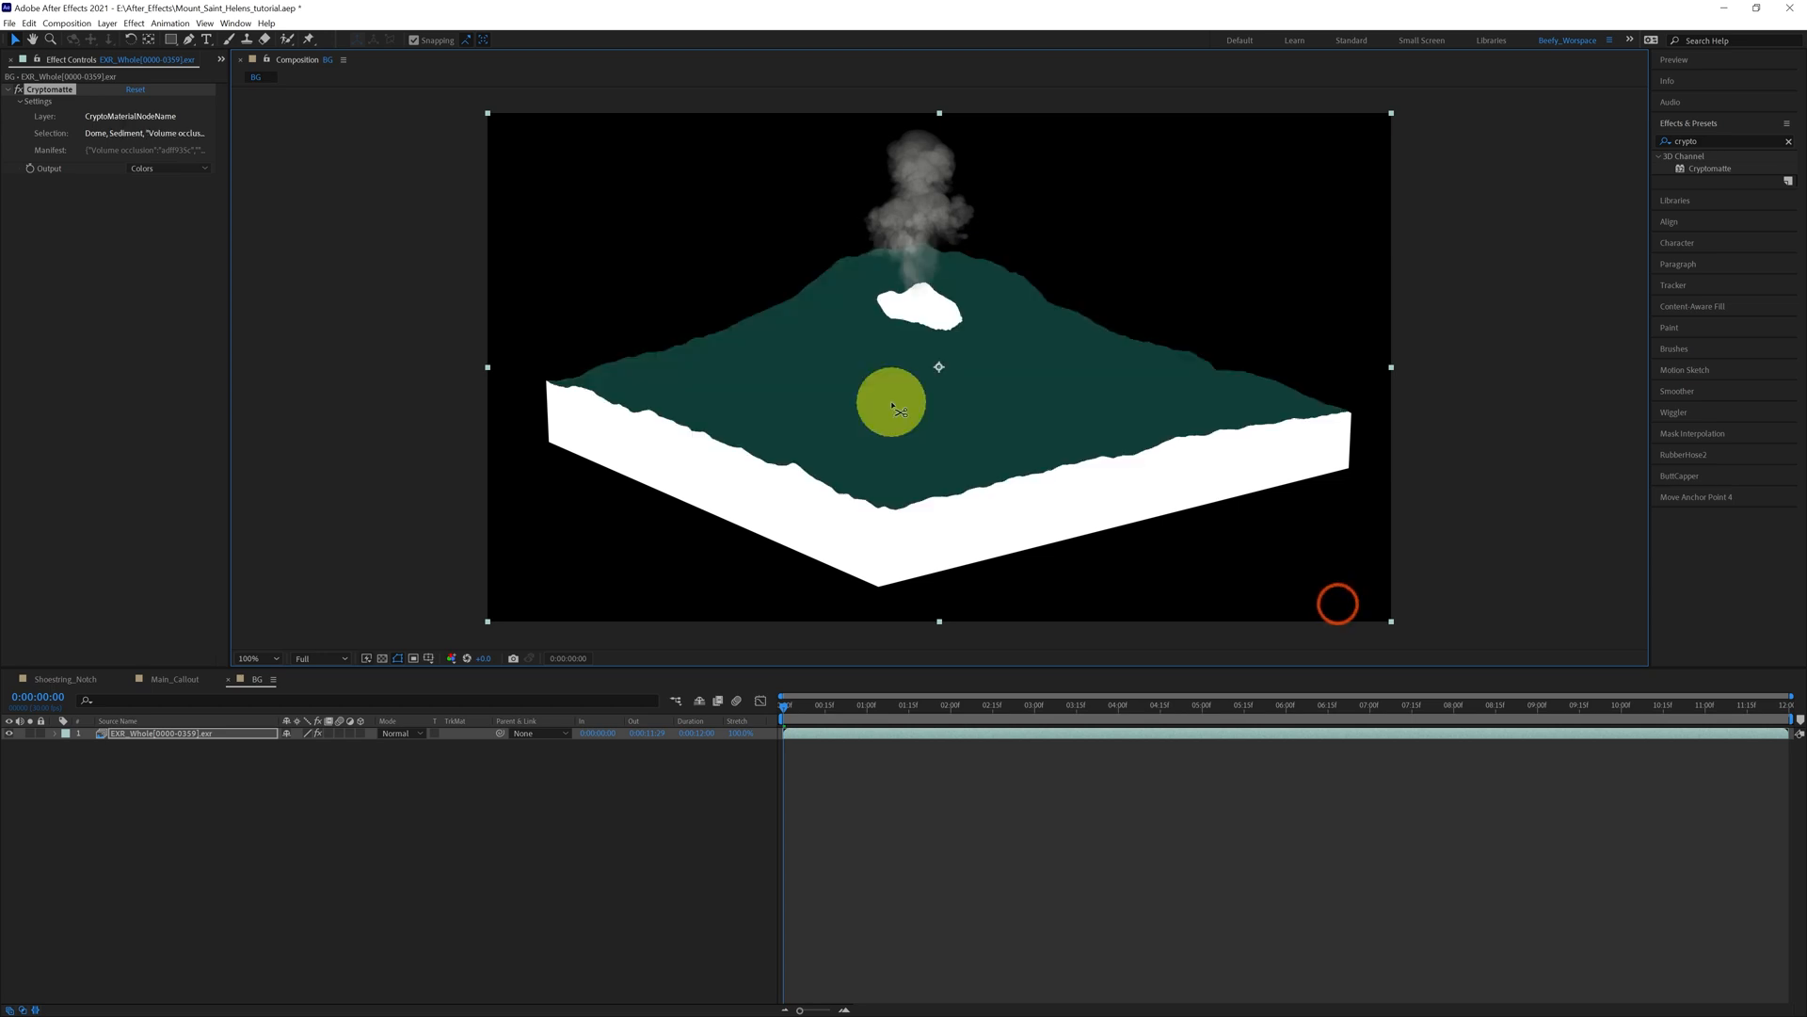
{"action": "left_click", "coordinate": [979, 516], "text": "alt"}
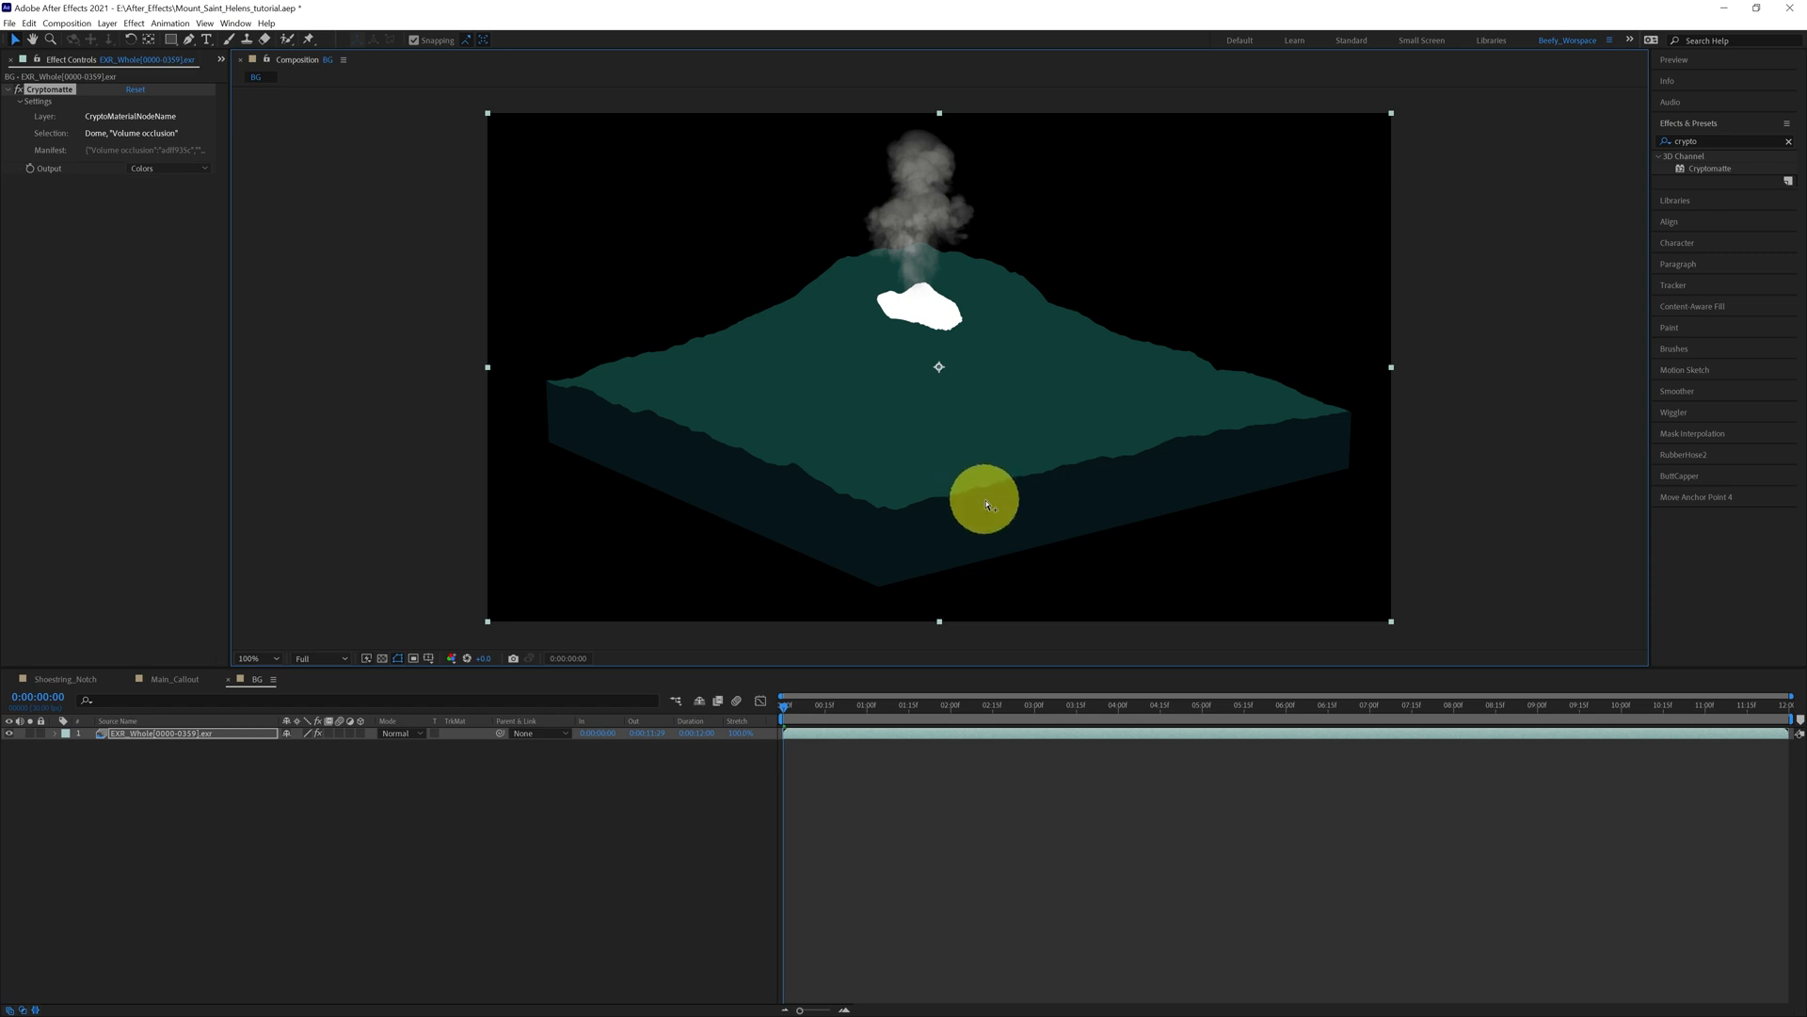
{"action": "left_click", "coordinate": [988, 508], "text": "shift"}
{"action": "left_click", "coordinate": [970, 457], "text": "shift"}
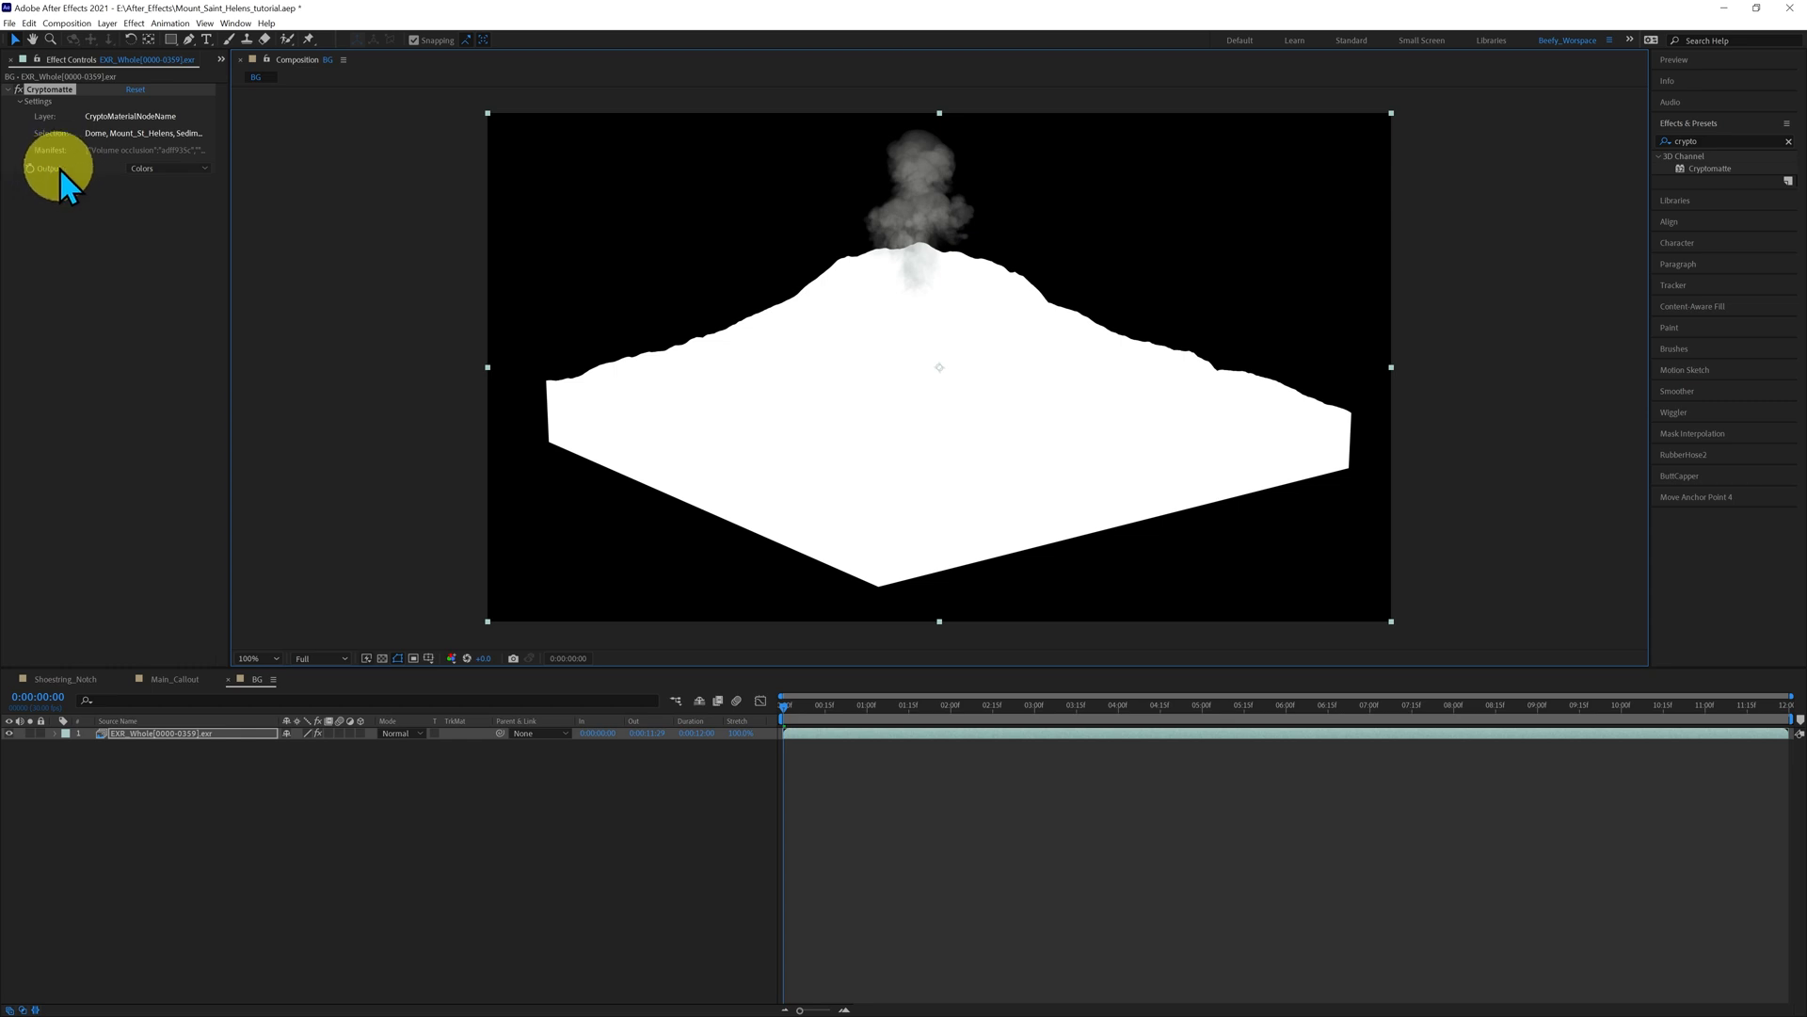
- Set the BG layer's Cryptomatte output to Matte Only
{"action": "left_click", "coordinate": [160, 167]}
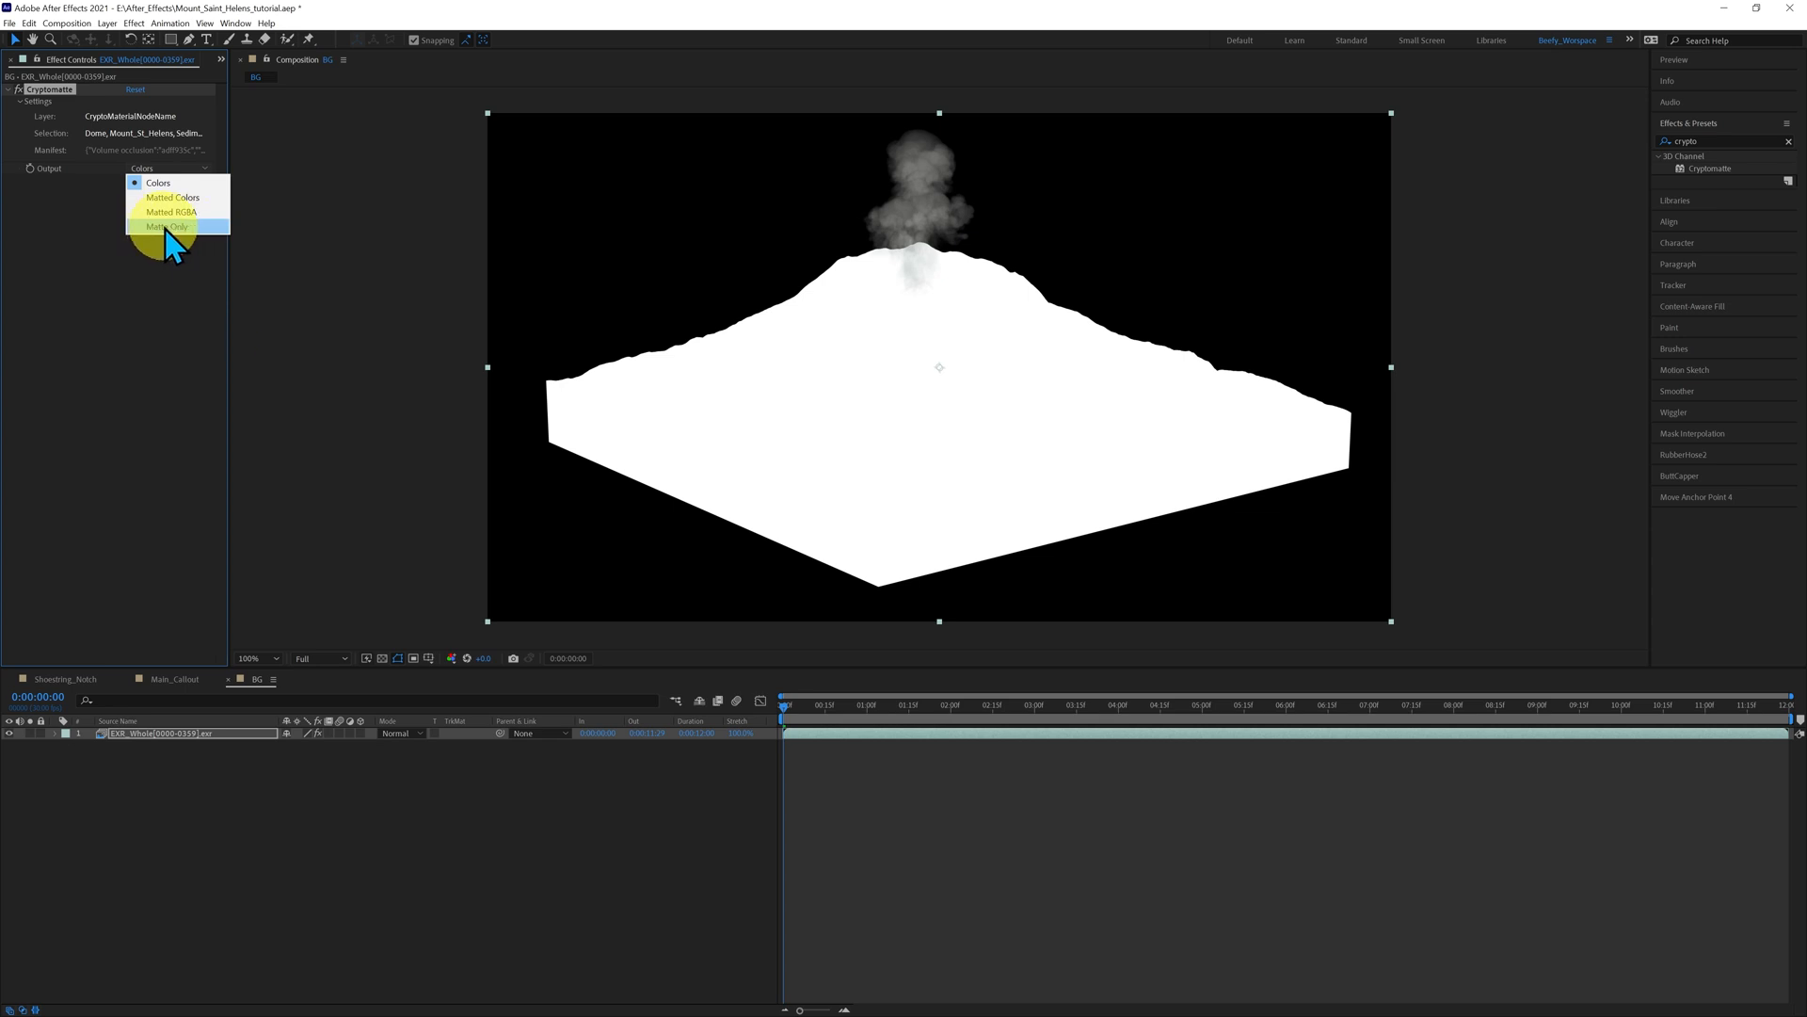
{"action": "left_click", "coordinate": [167, 227]}
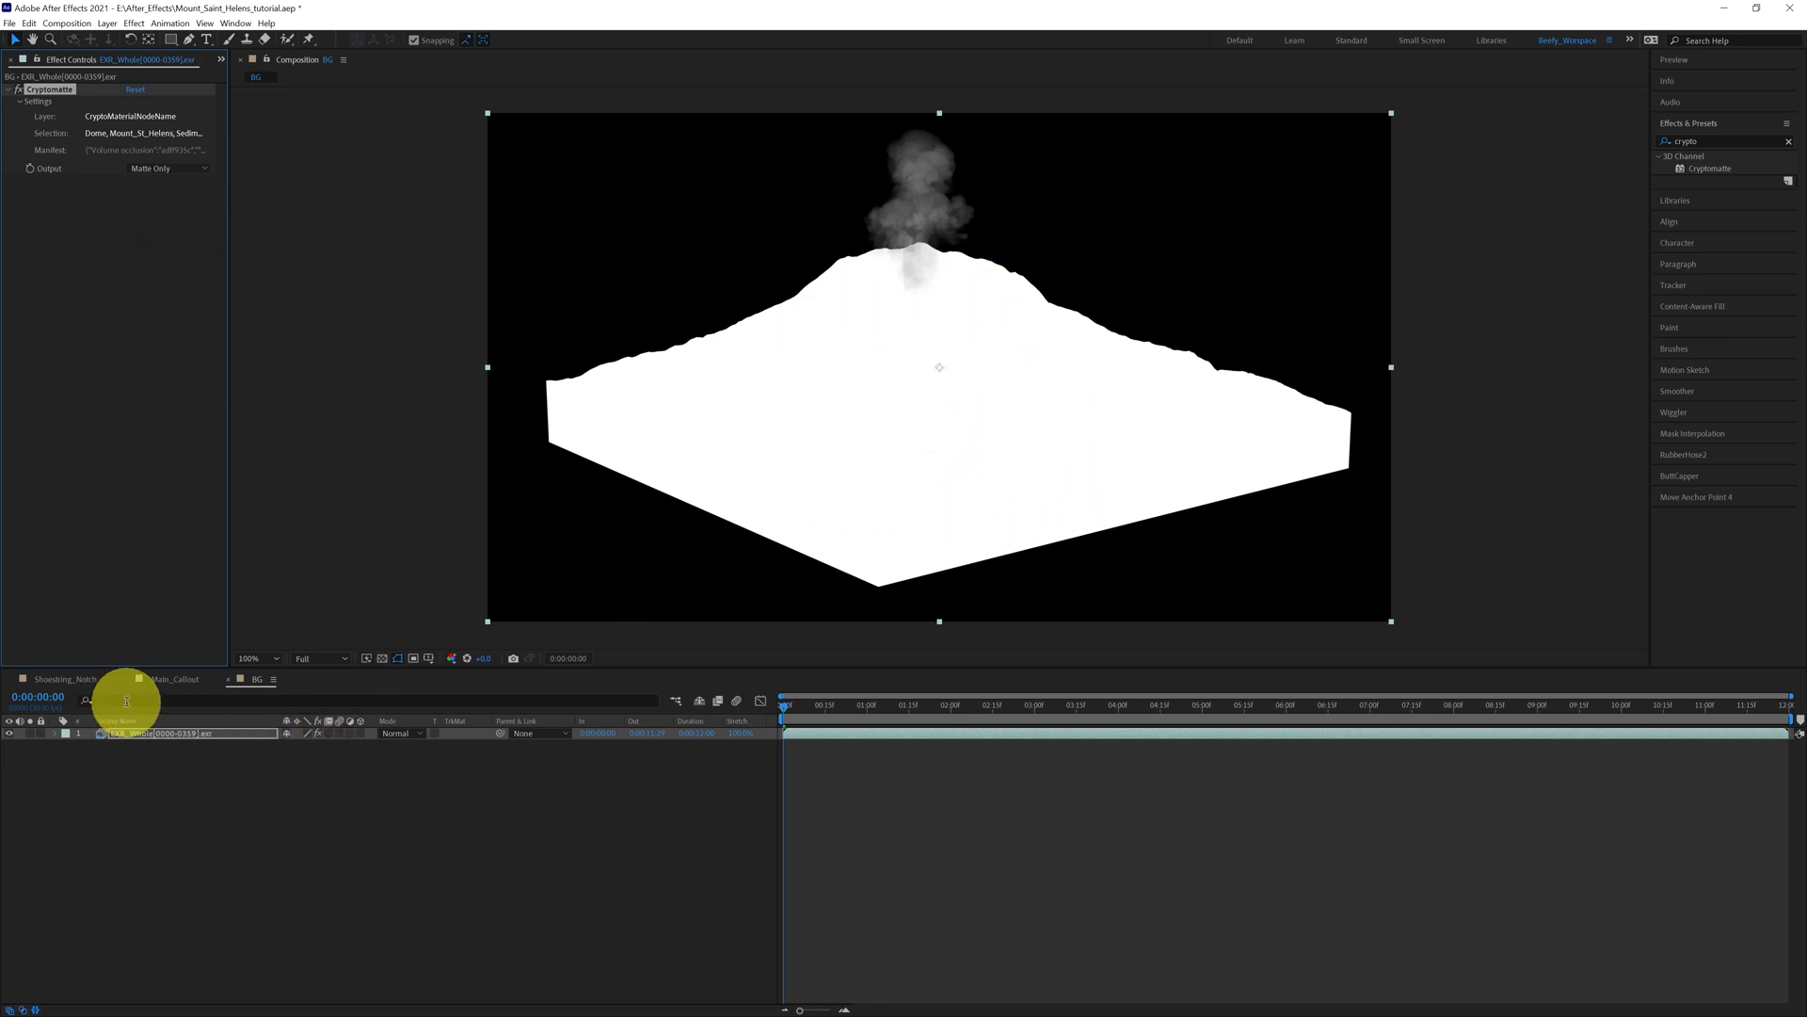
- Place the BG mask composition in the Main_Callout composition directly above the Mount_Whole[0000-0359].png layer
{"action": "left_click", "coordinate": [172, 679]}
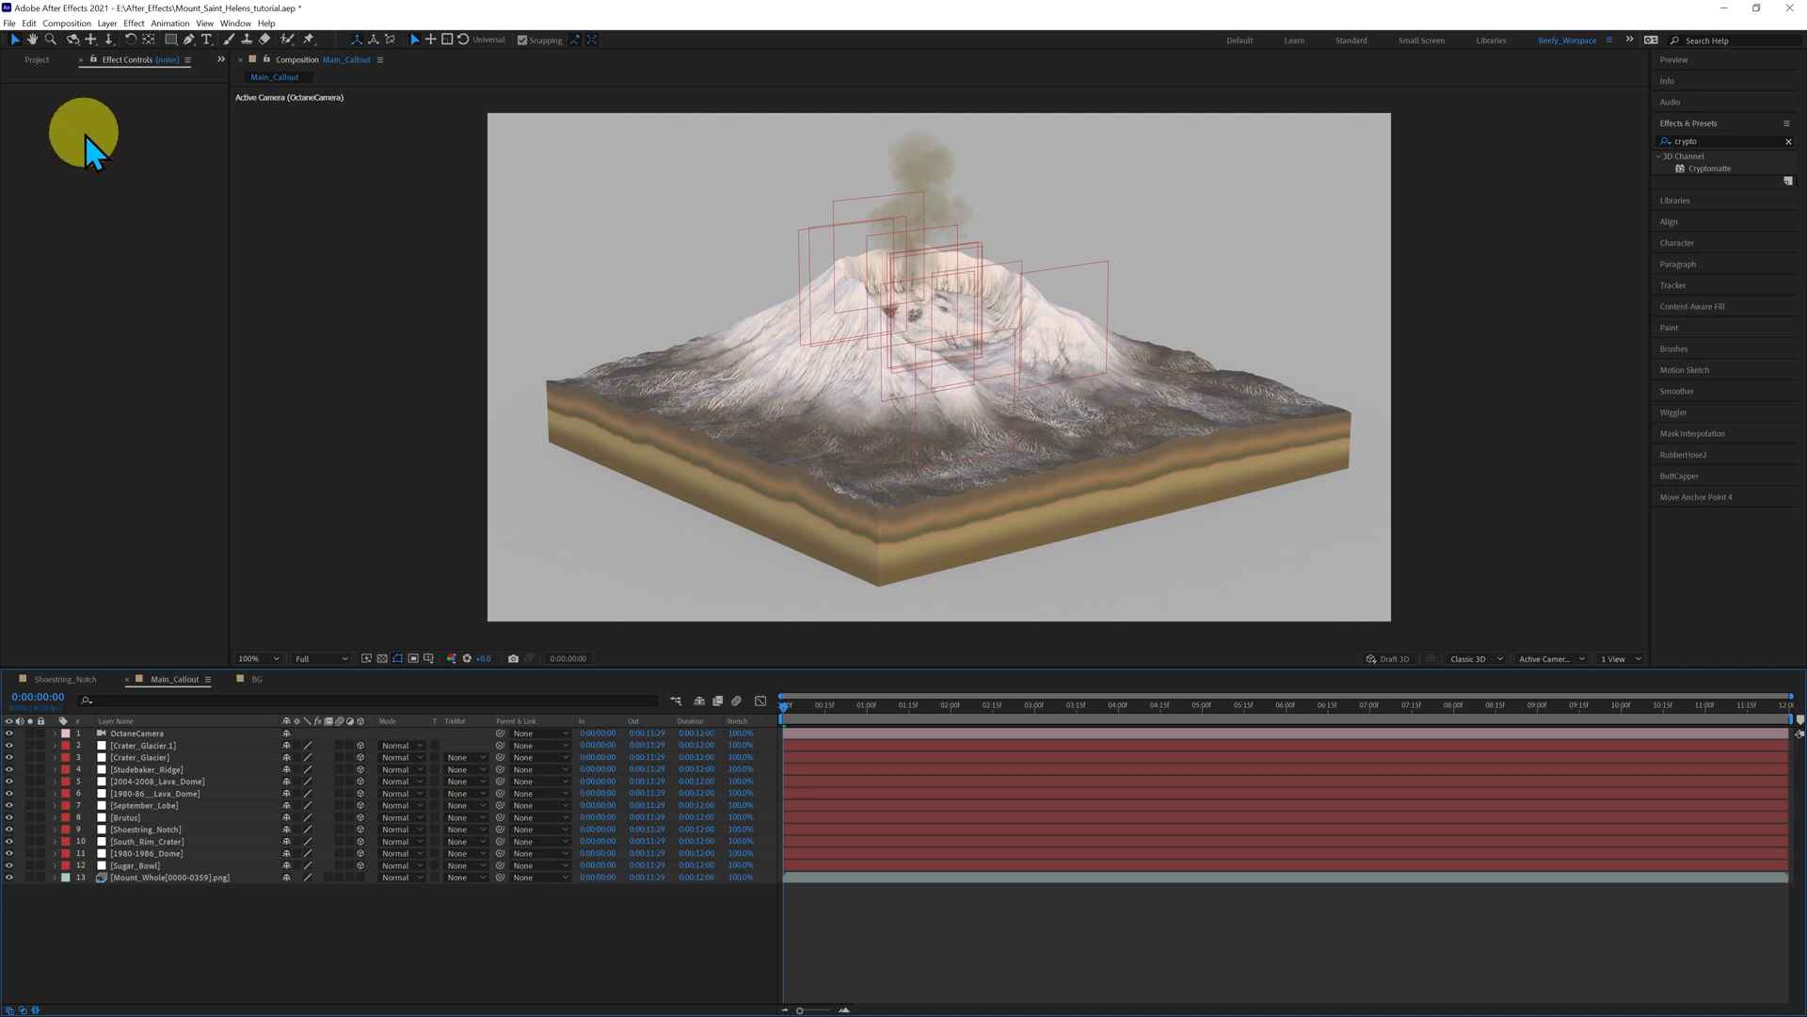
{"action": "left_click", "coordinate": [36, 64]}
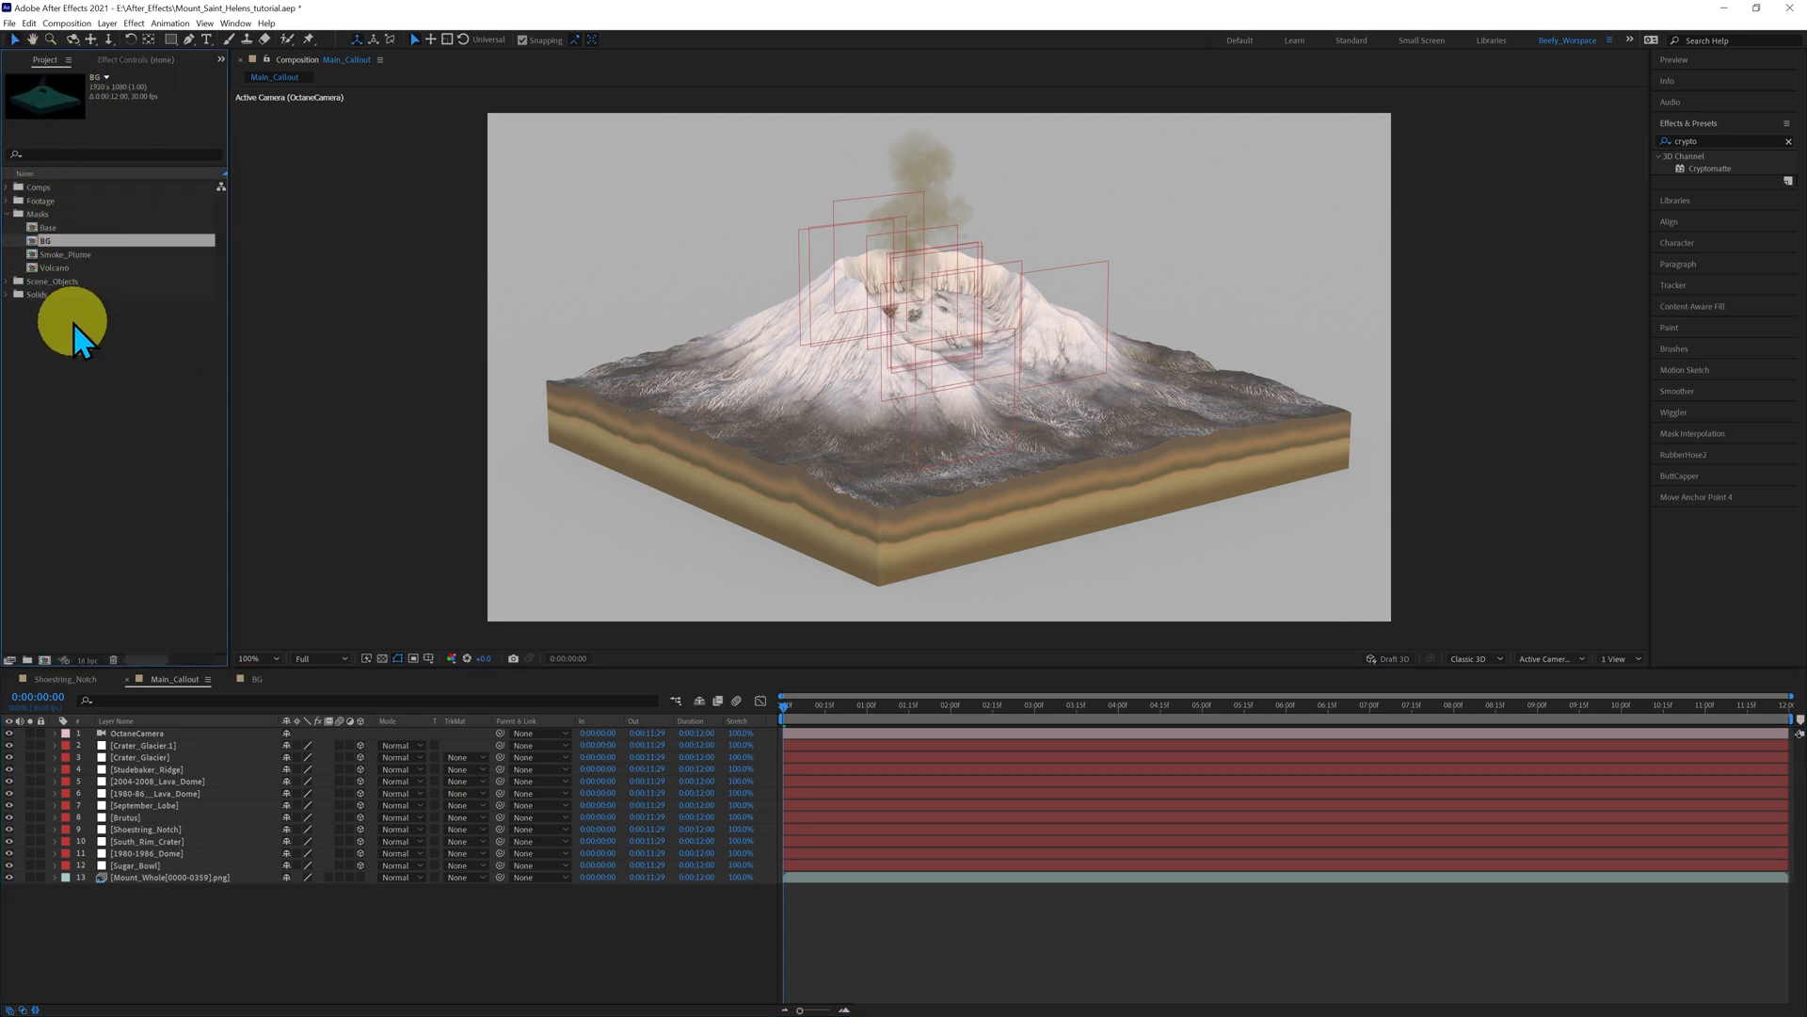
{"action": "left_click_drag", "start_coordinate": [33, 241], "coordinate": [139, 875]}
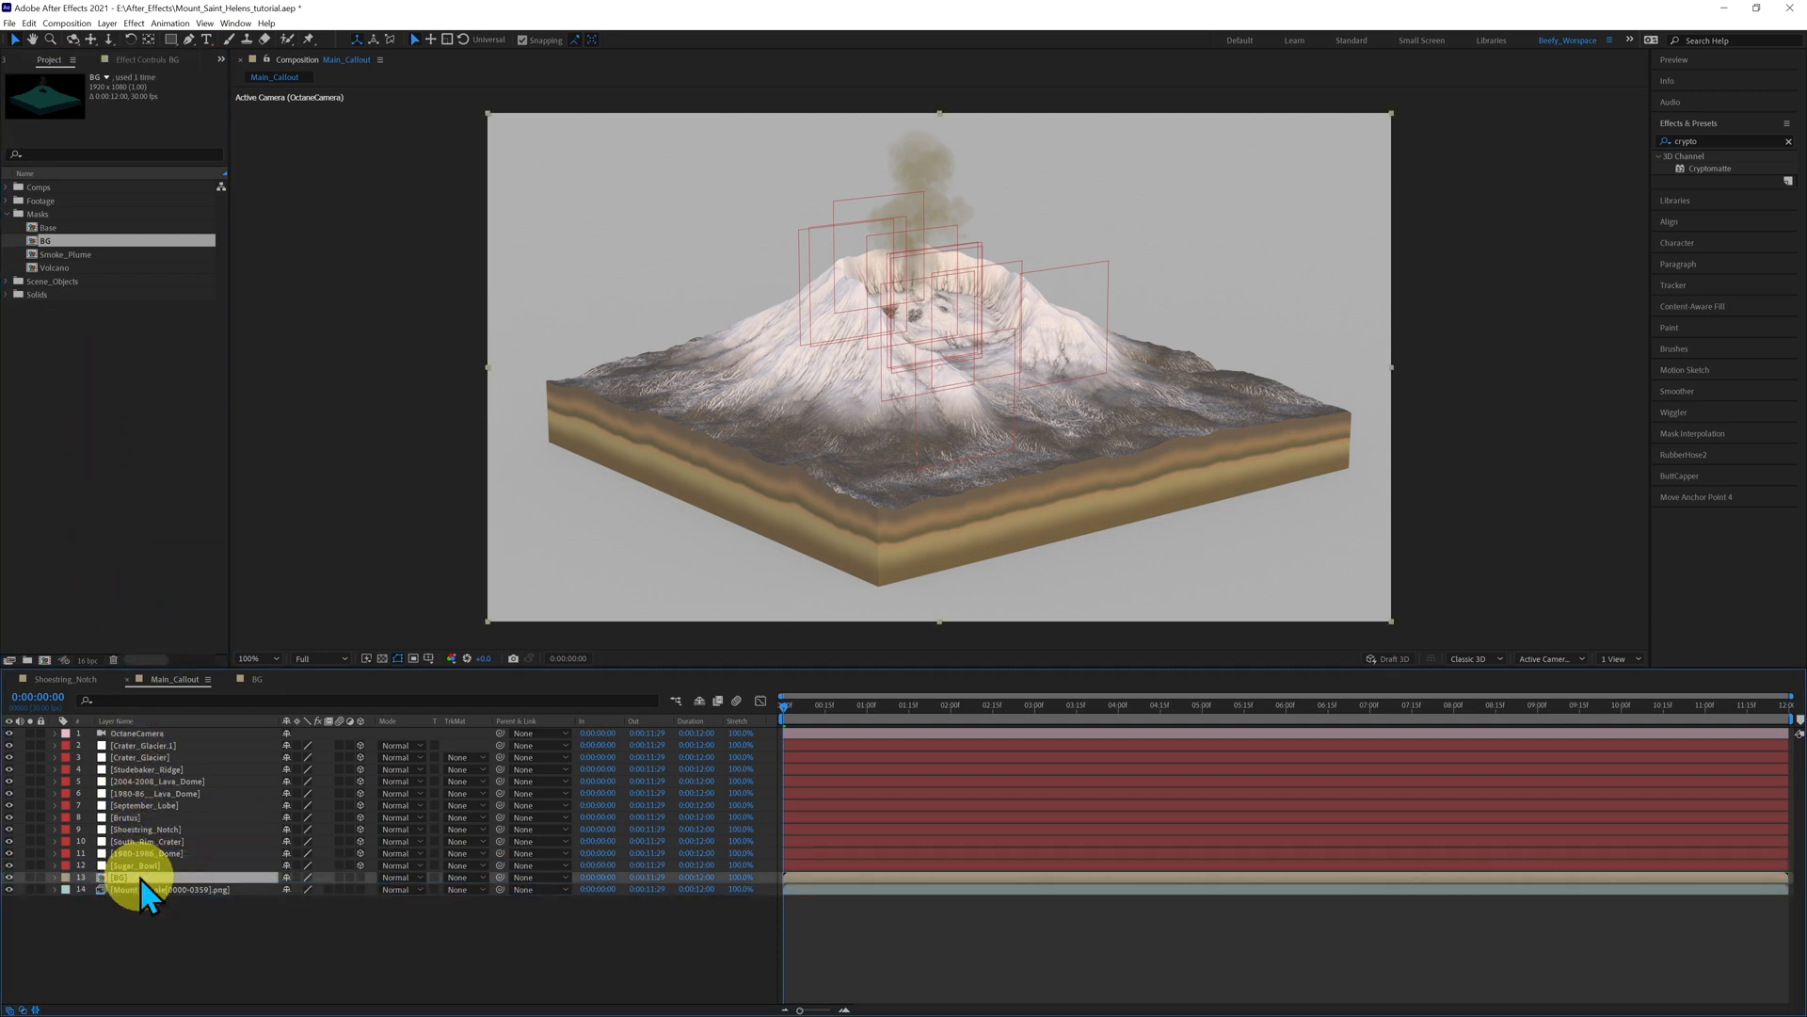
- Duplicate the Mount_Whole[0000-0359].png layer in Main_Callout and rename the lower copy BG_Sequence
{"action": "left_click", "coordinate": [162, 891]}
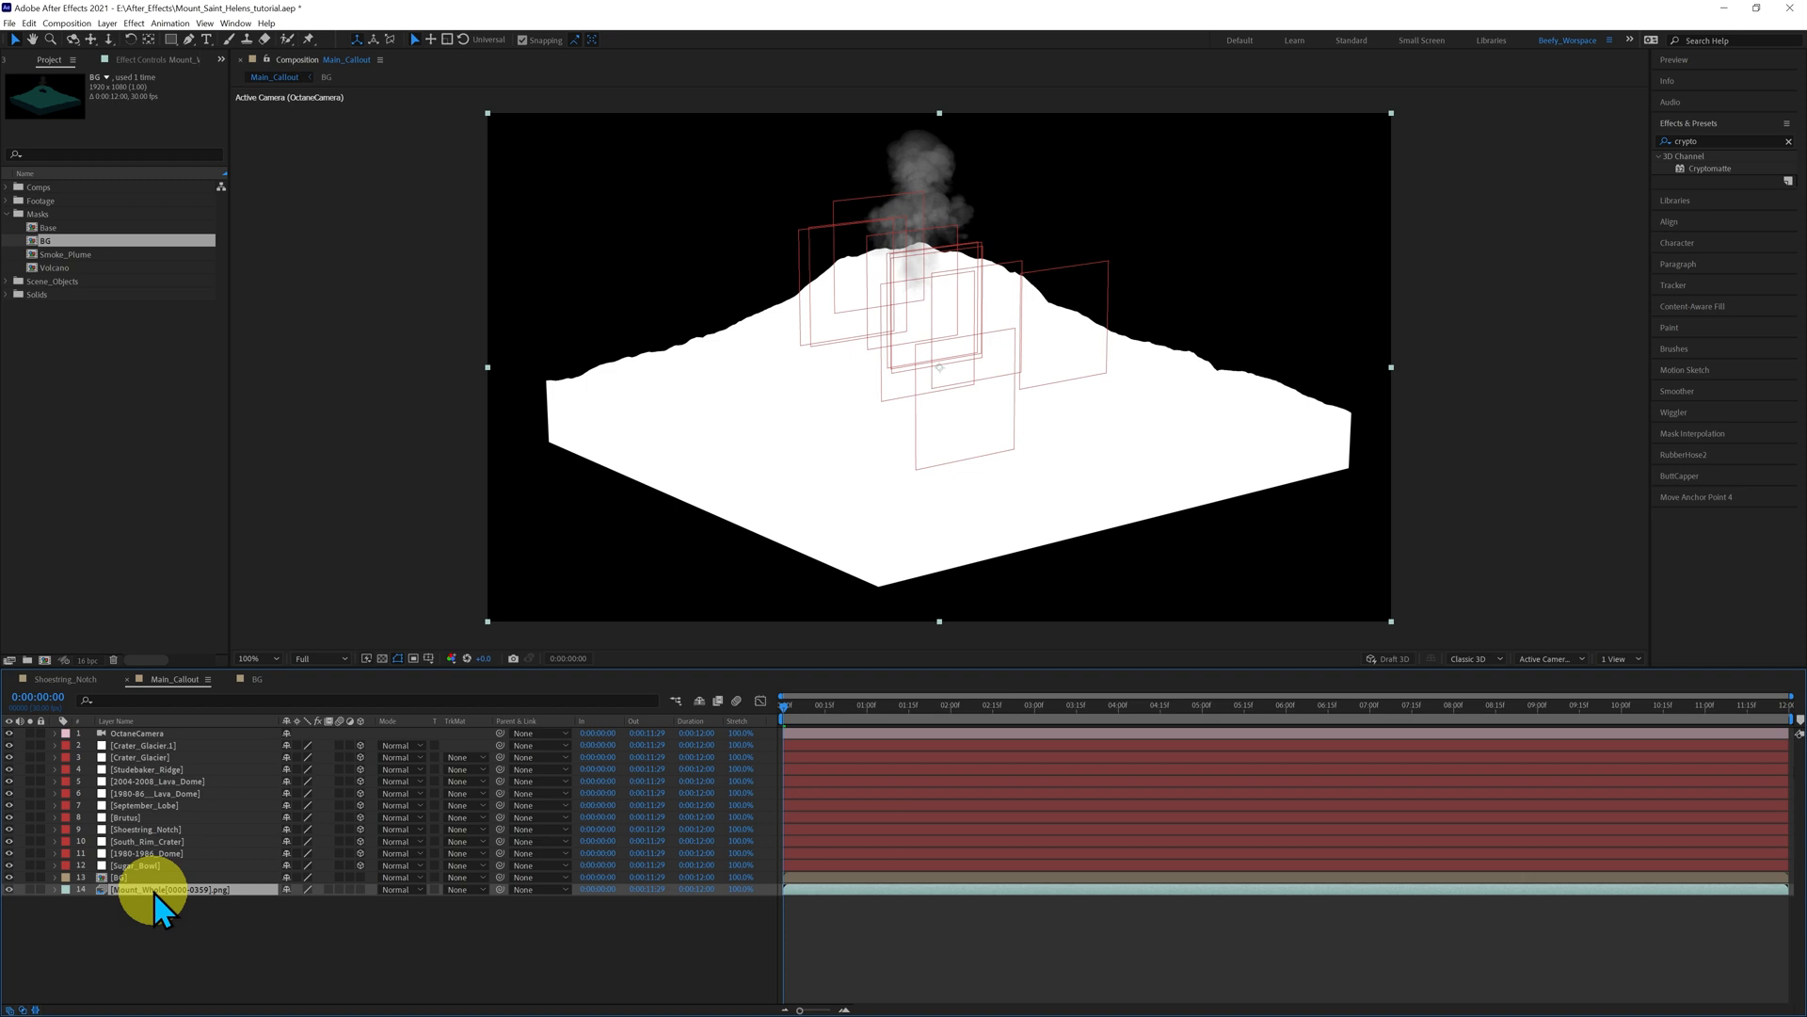
{"action": "key", "text": "ctrl+d"}
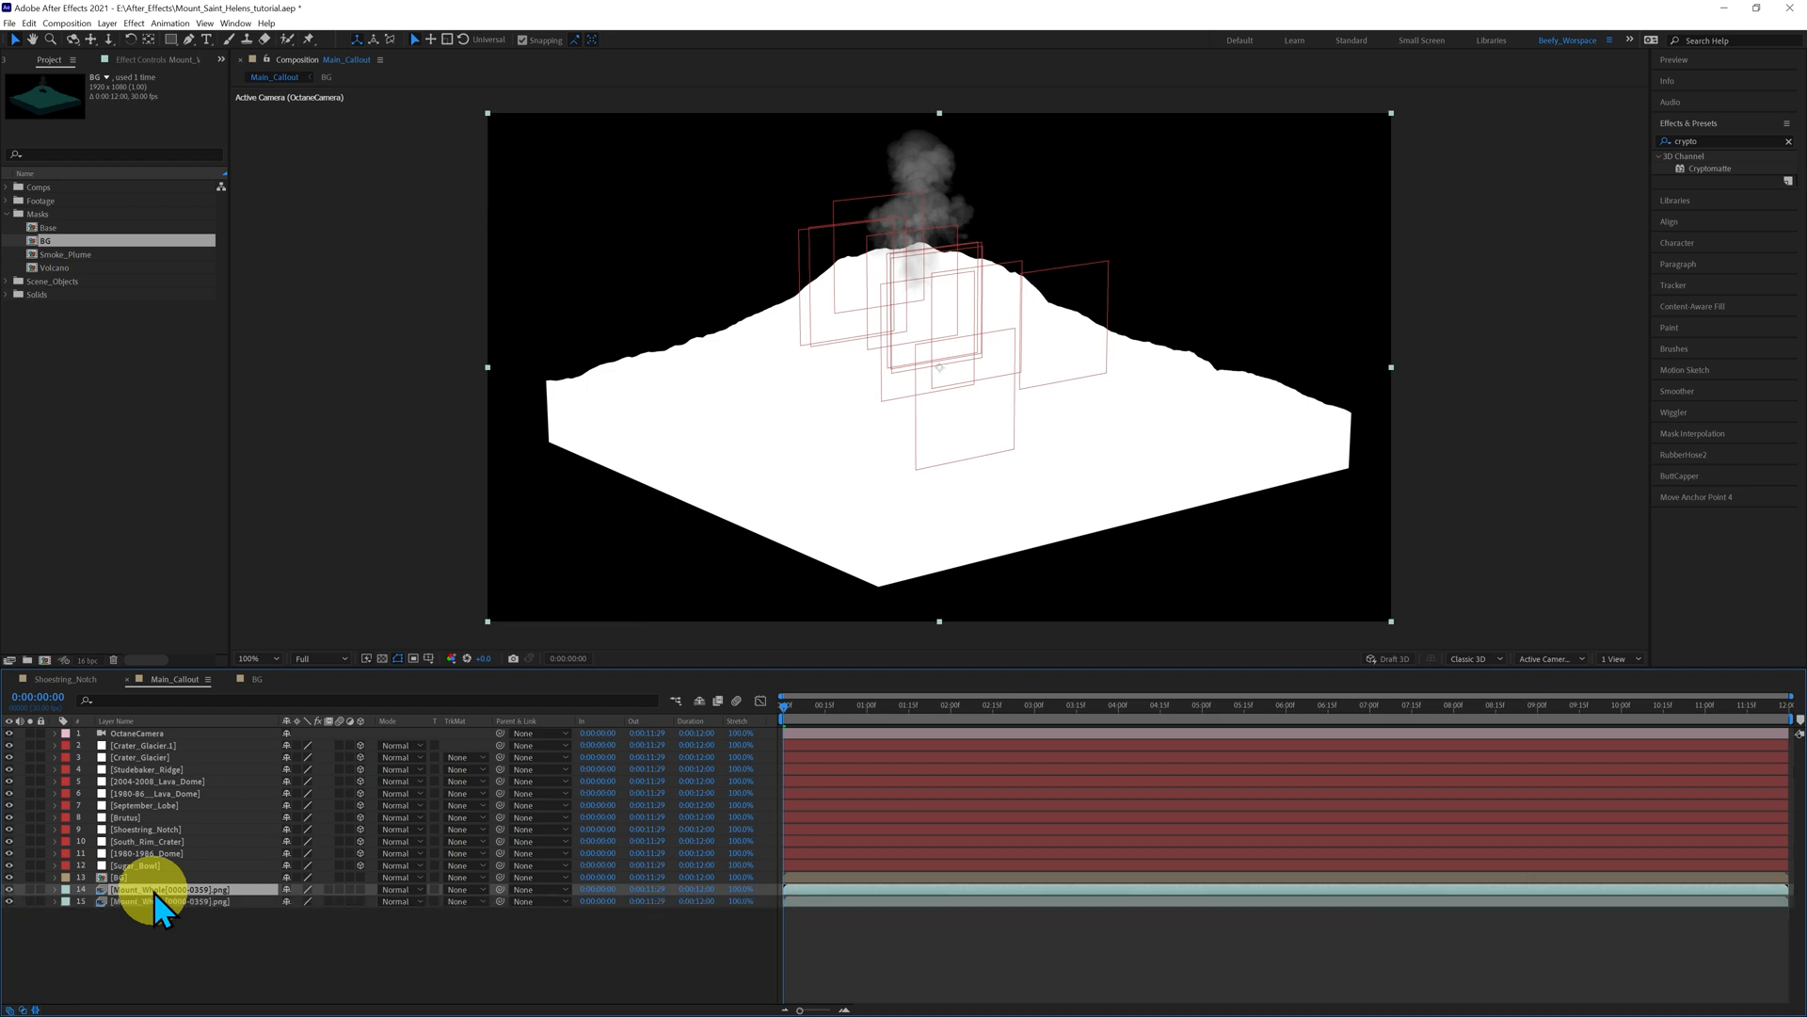
{"action": "left_click", "coordinate": [160, 901]}
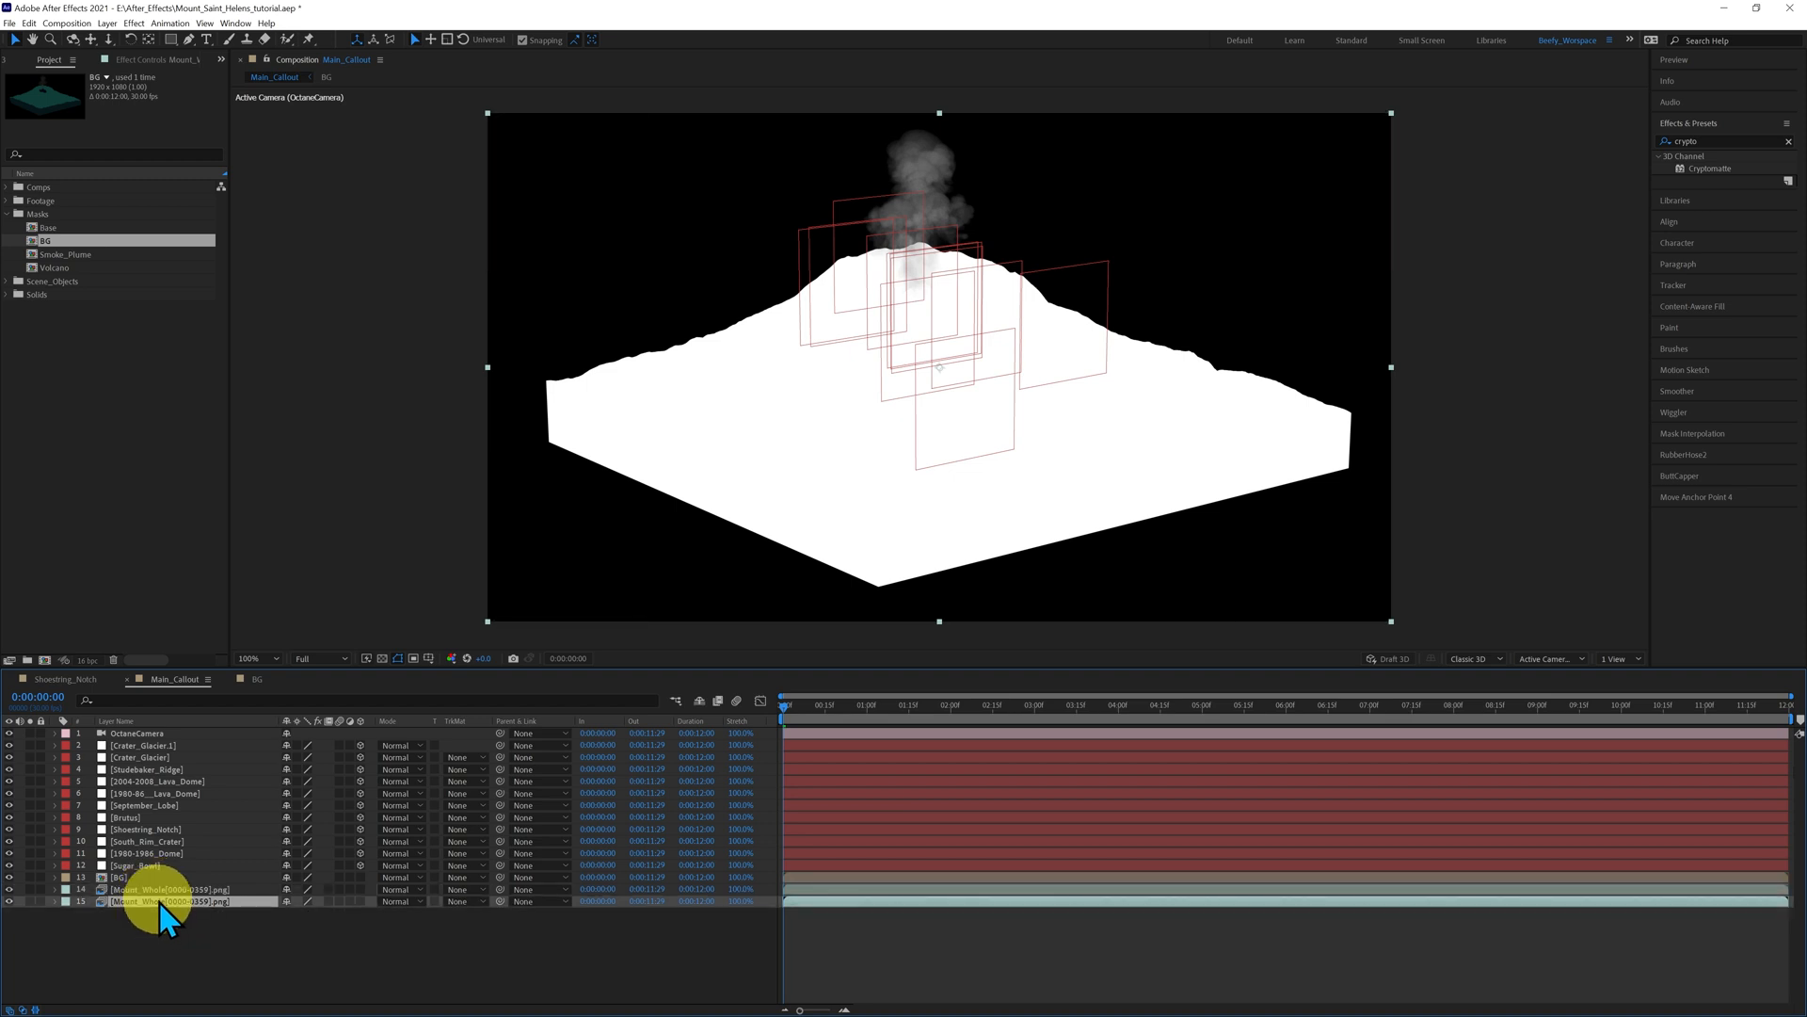
{"action": "right_click", "coordinate": [160, 901]}
{"action": "left_click", "coordinate": [198, 885]}
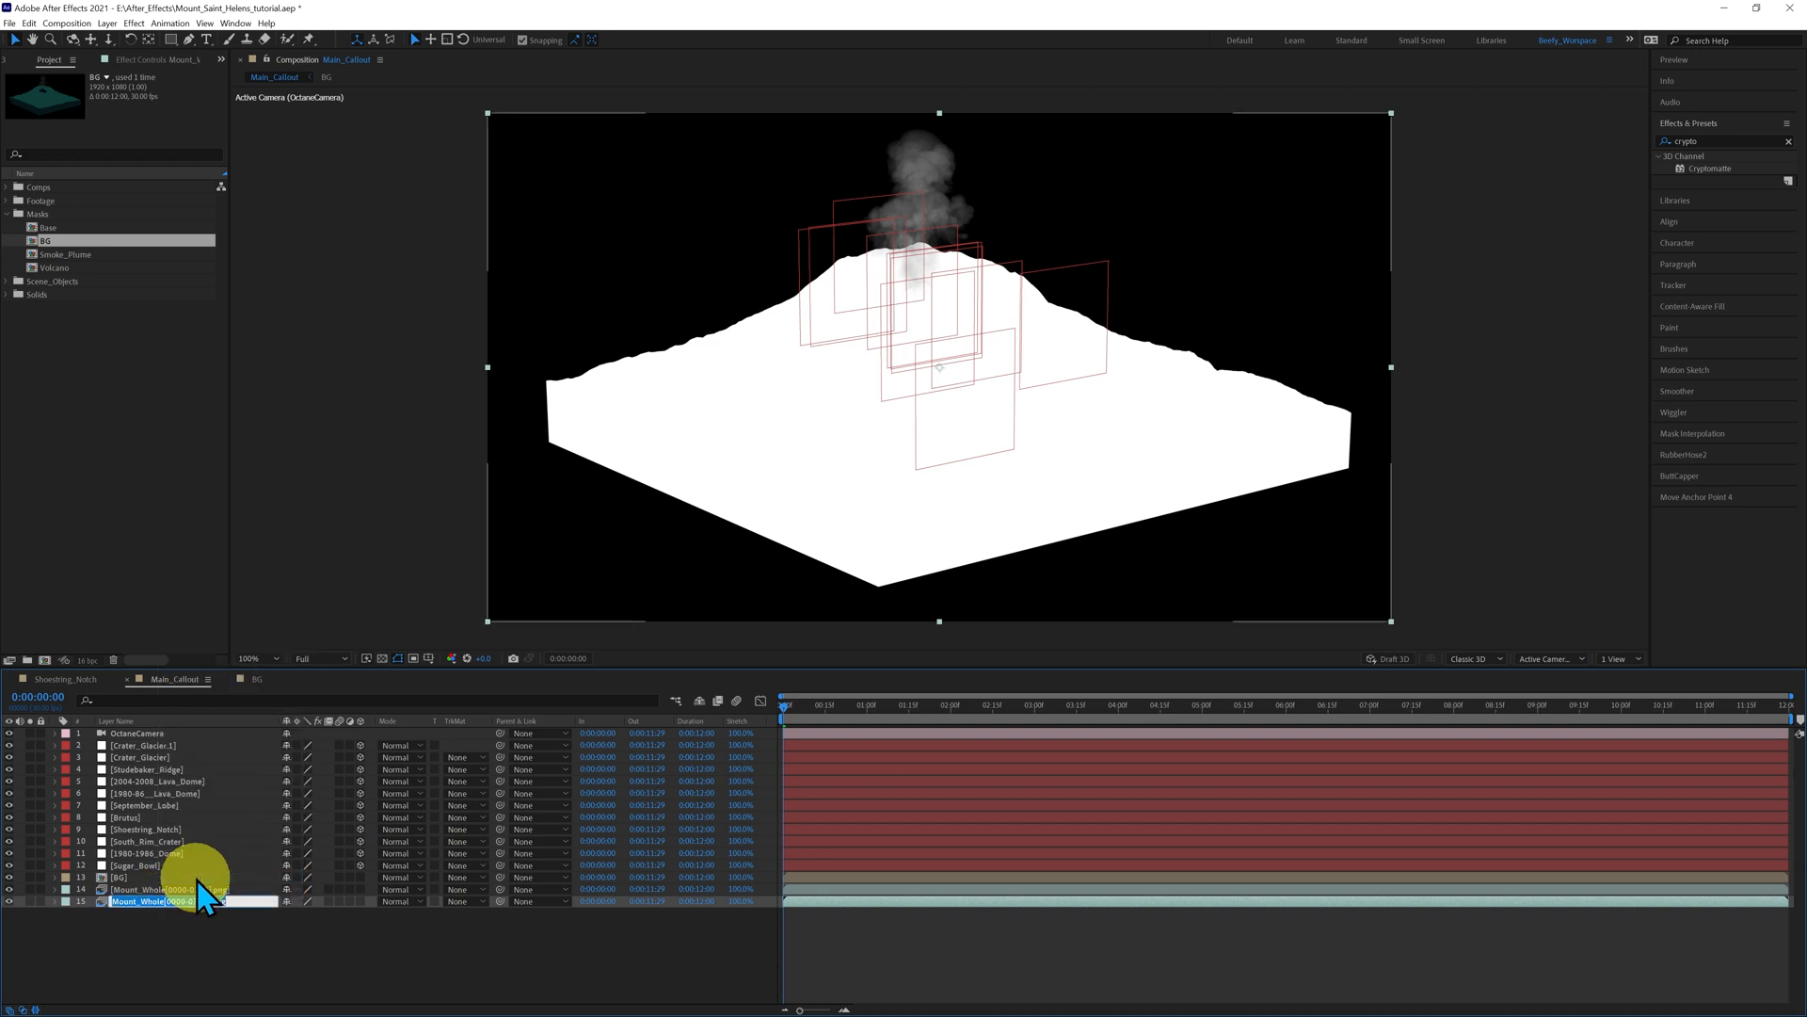
{"action": "type", "text": "BG_Sequence"}
{"action": "left_click", "coordinate": [203, 943]}
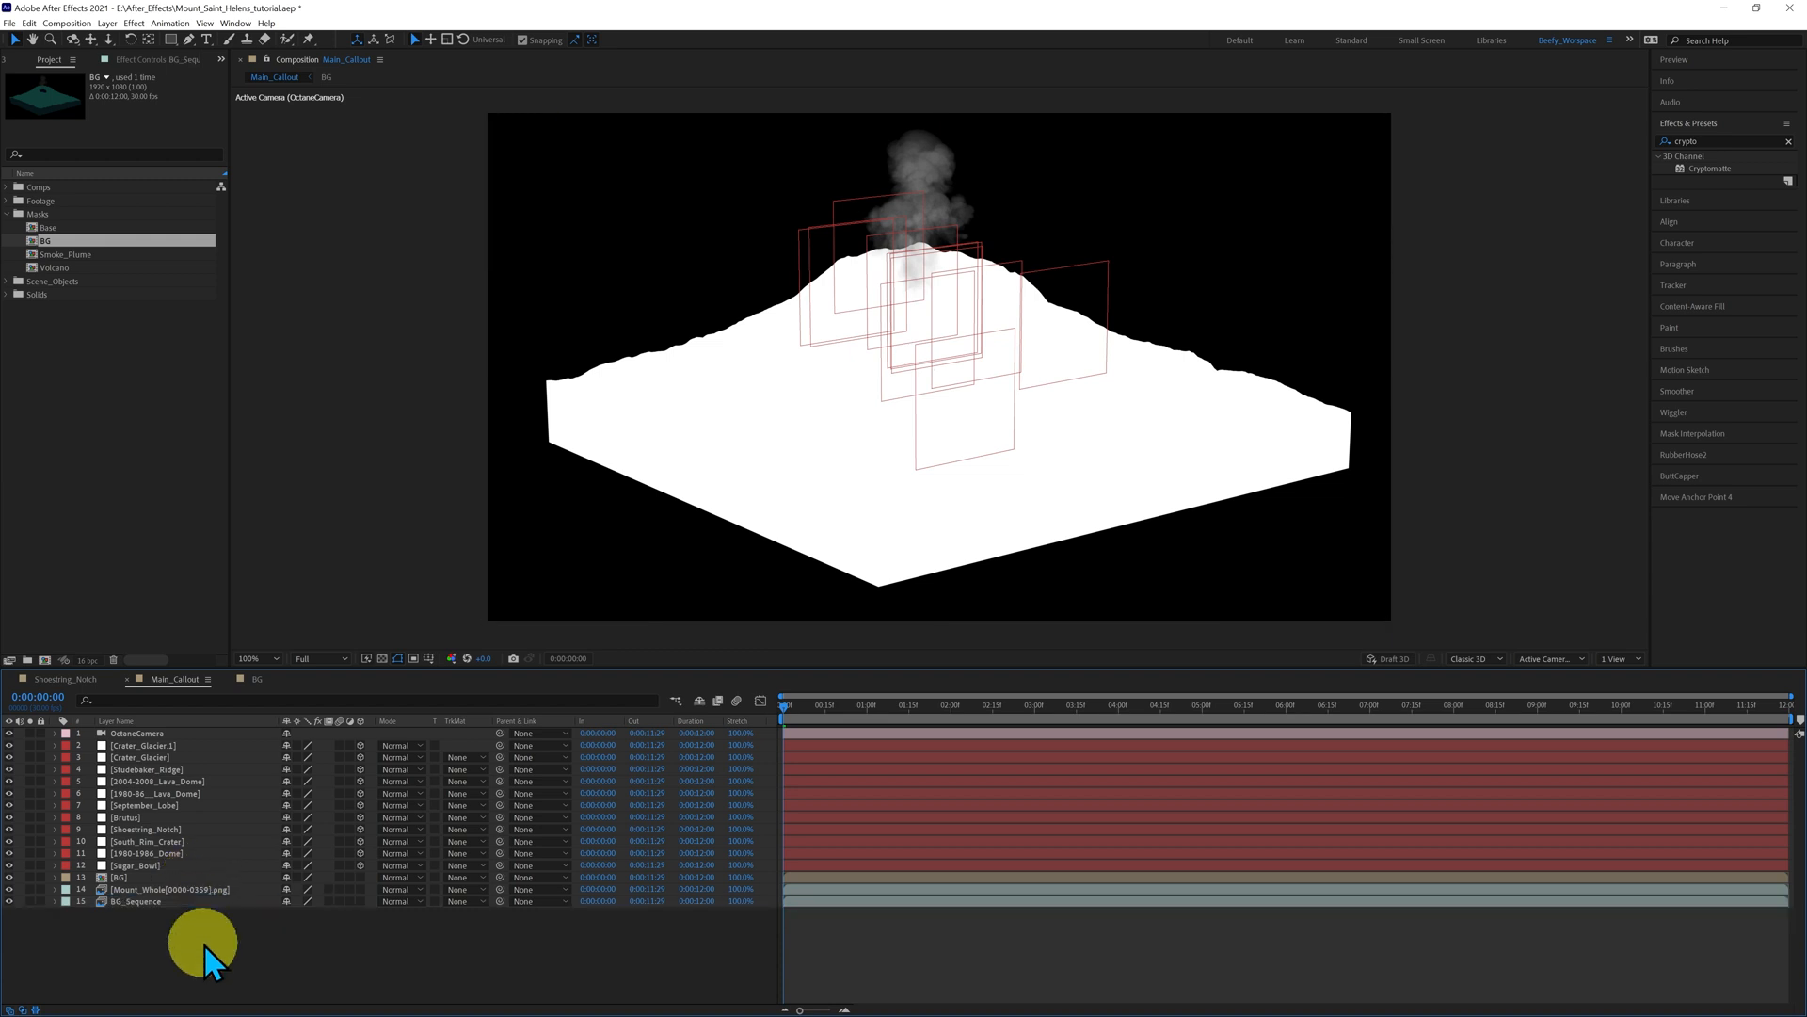
- Hide the BG_Sequence layer and give the Mount_Whole[0000-0359].png layer the track matte Luma Matte "[BG]"
{"action": "left_click", "coordinate": [9, 901]}
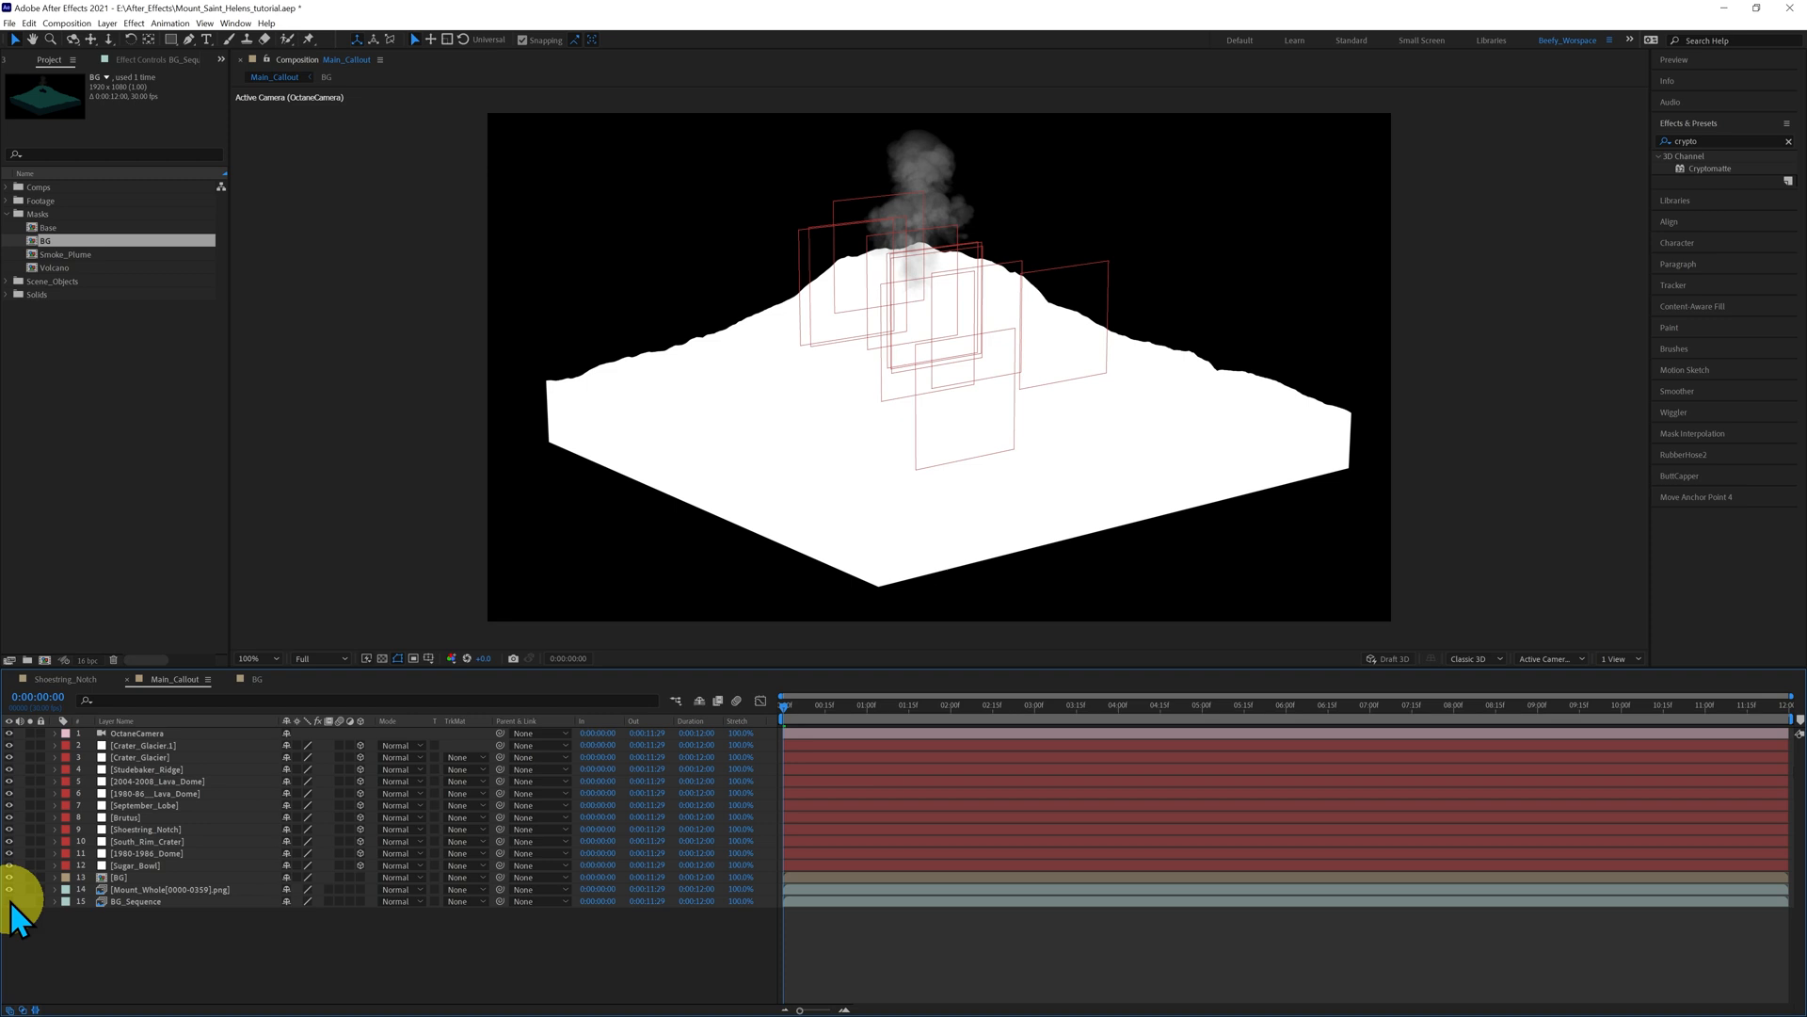
{"action": "left_click", "coordinate": [167, 891]}
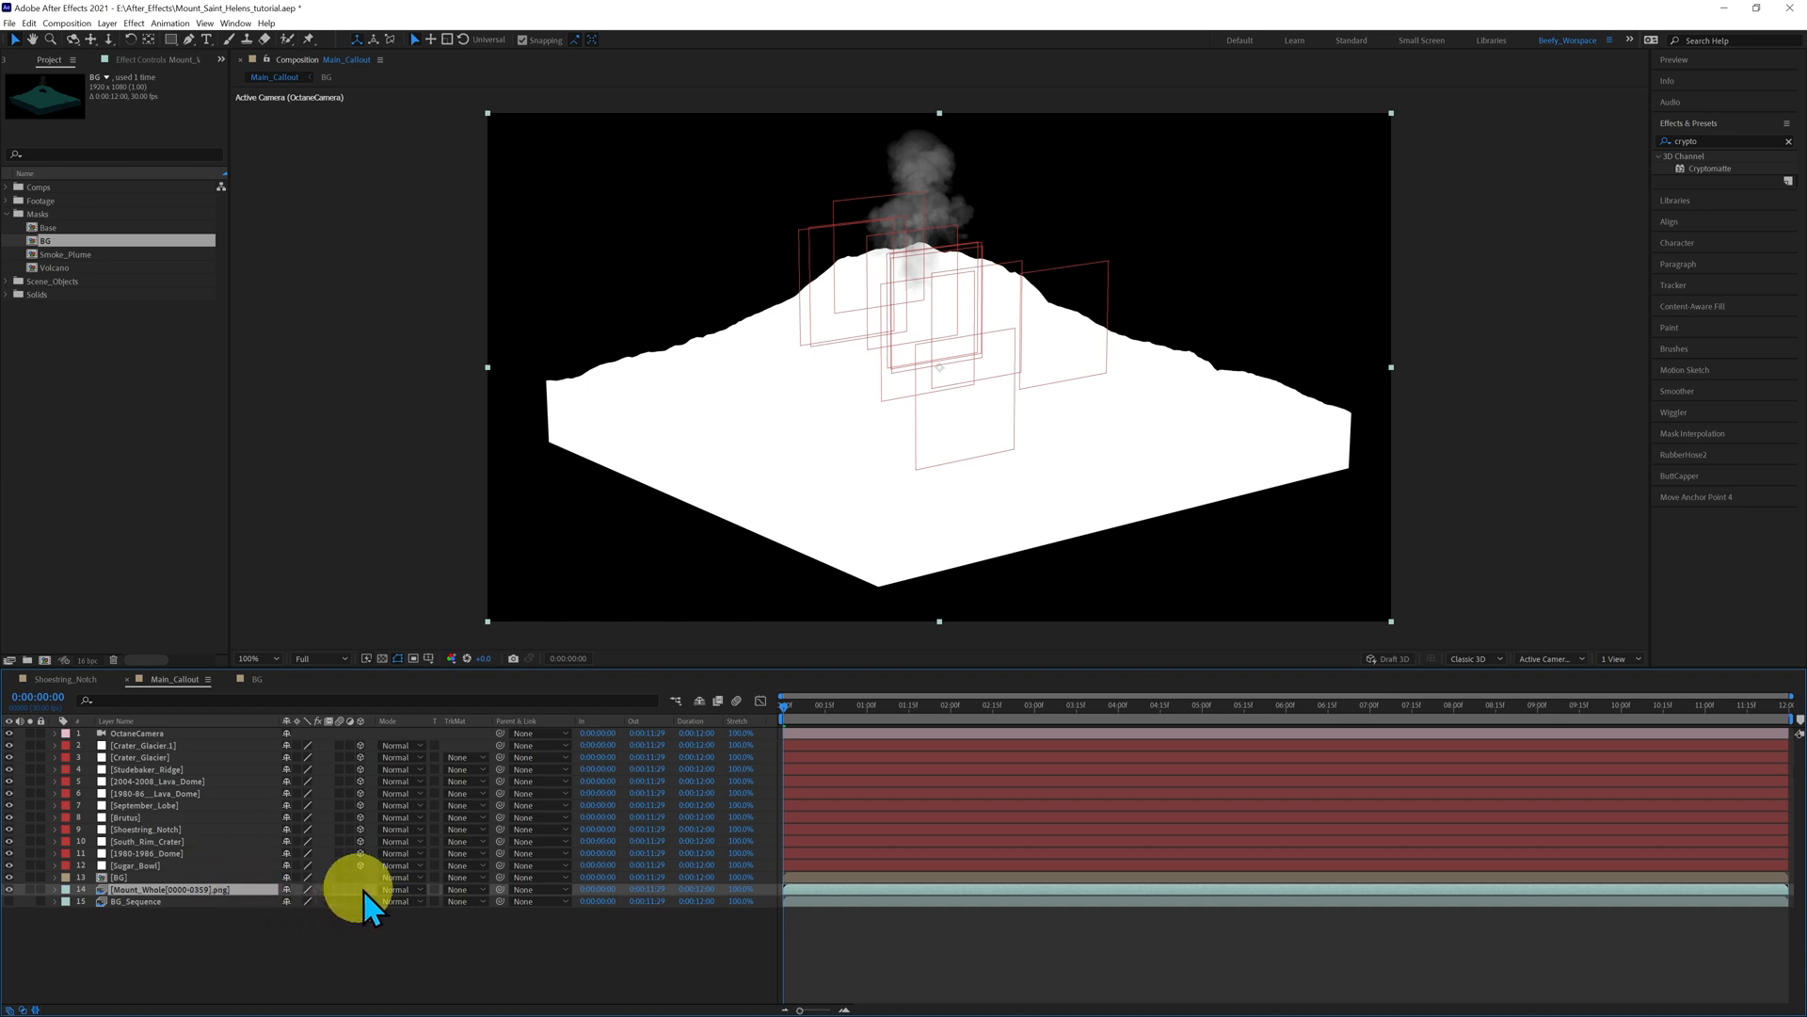
{"action": "left_click", "coordinate": [480, 890]}
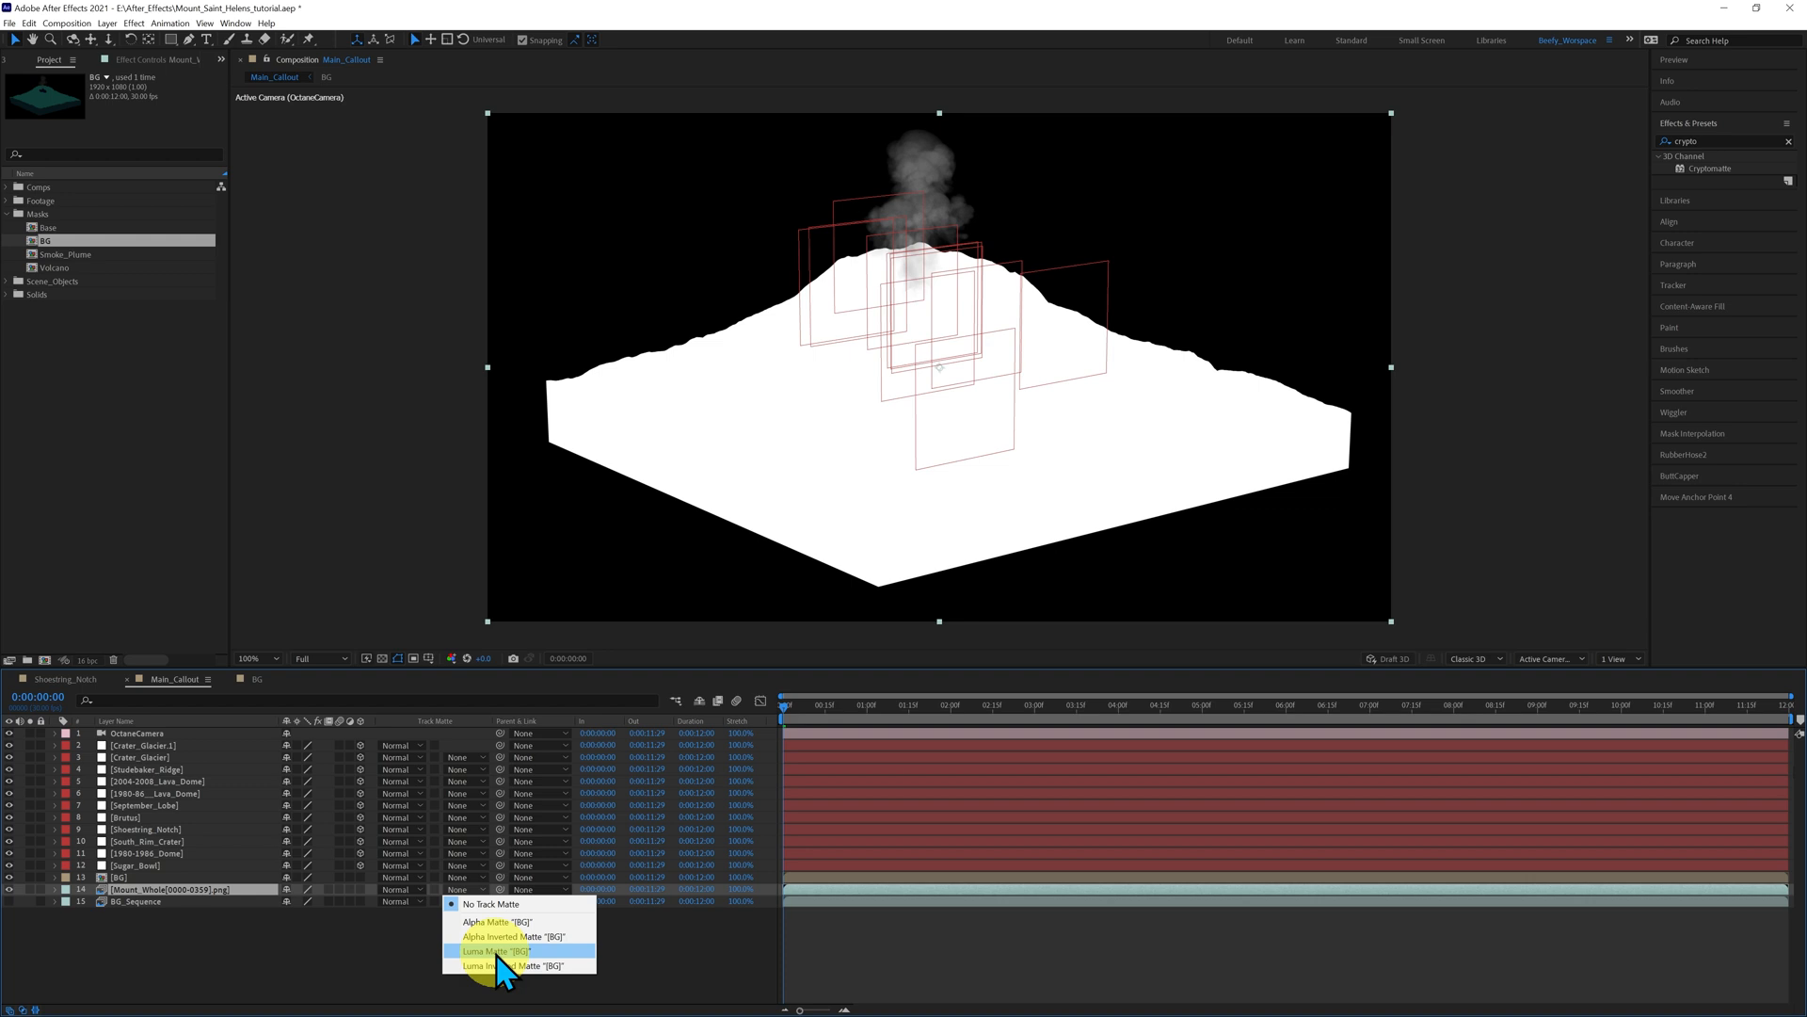
{"action": "left_click", "coordinate": [497, 950]}
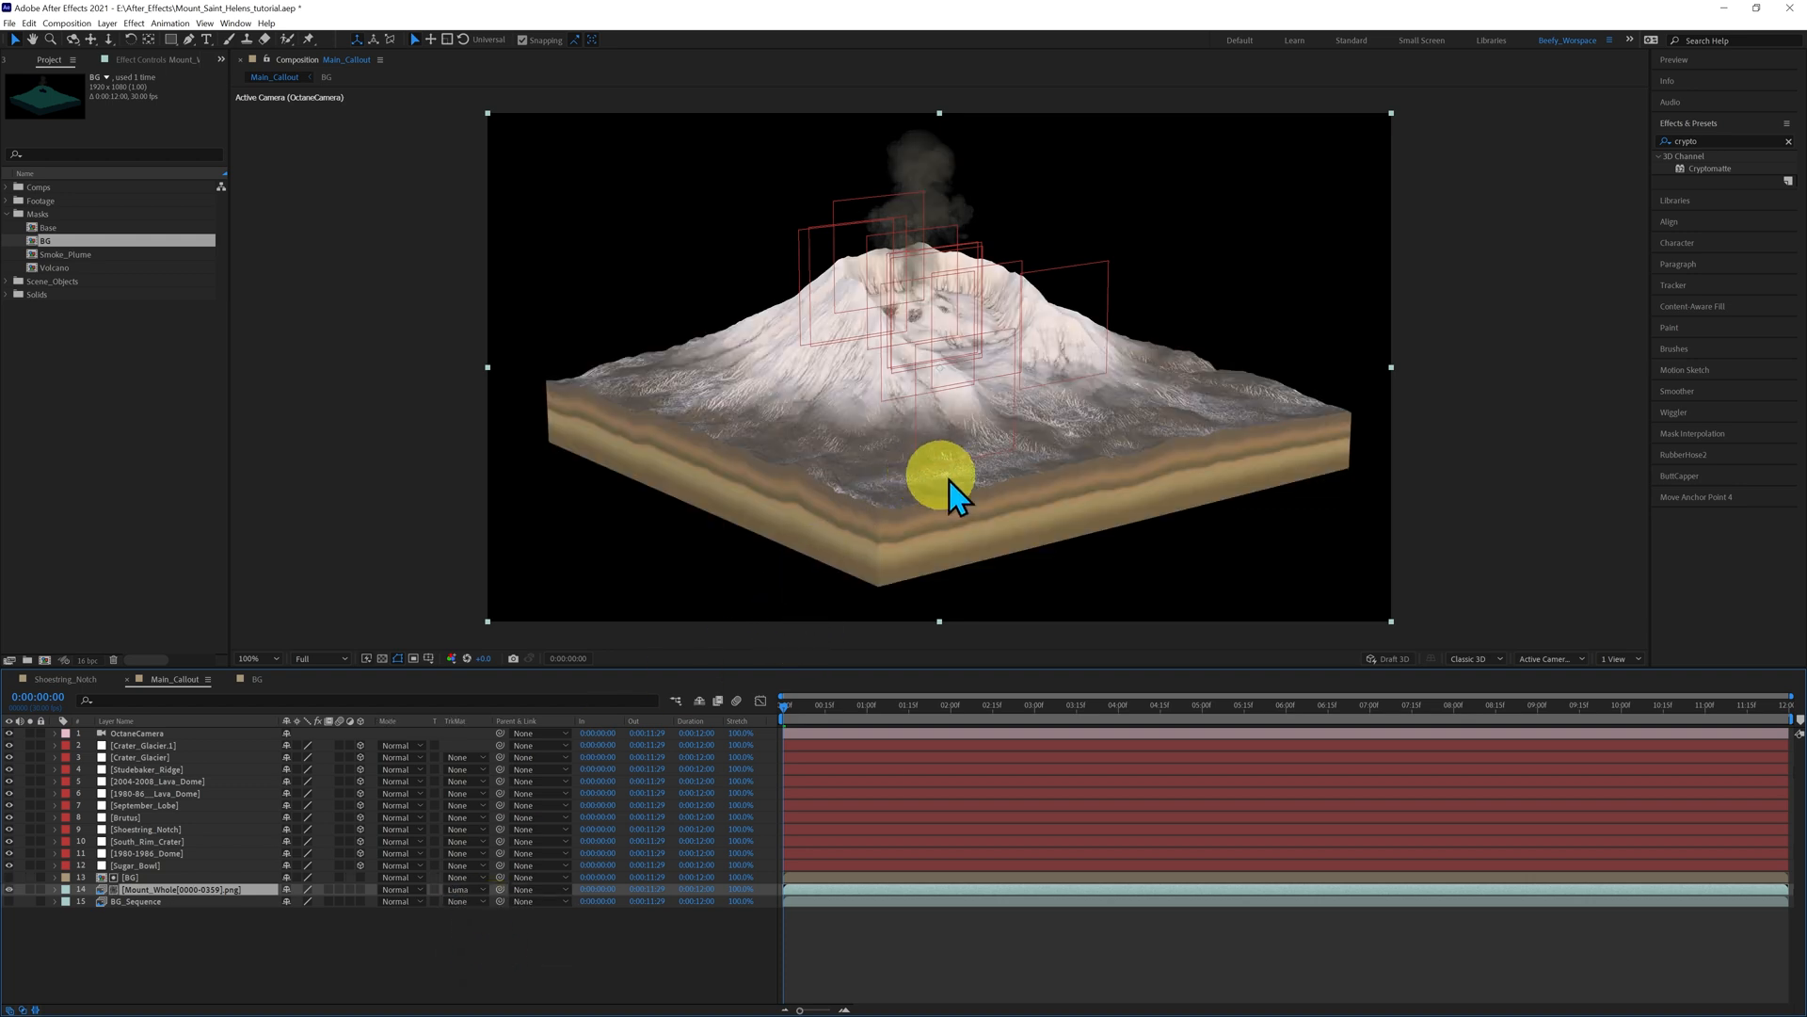
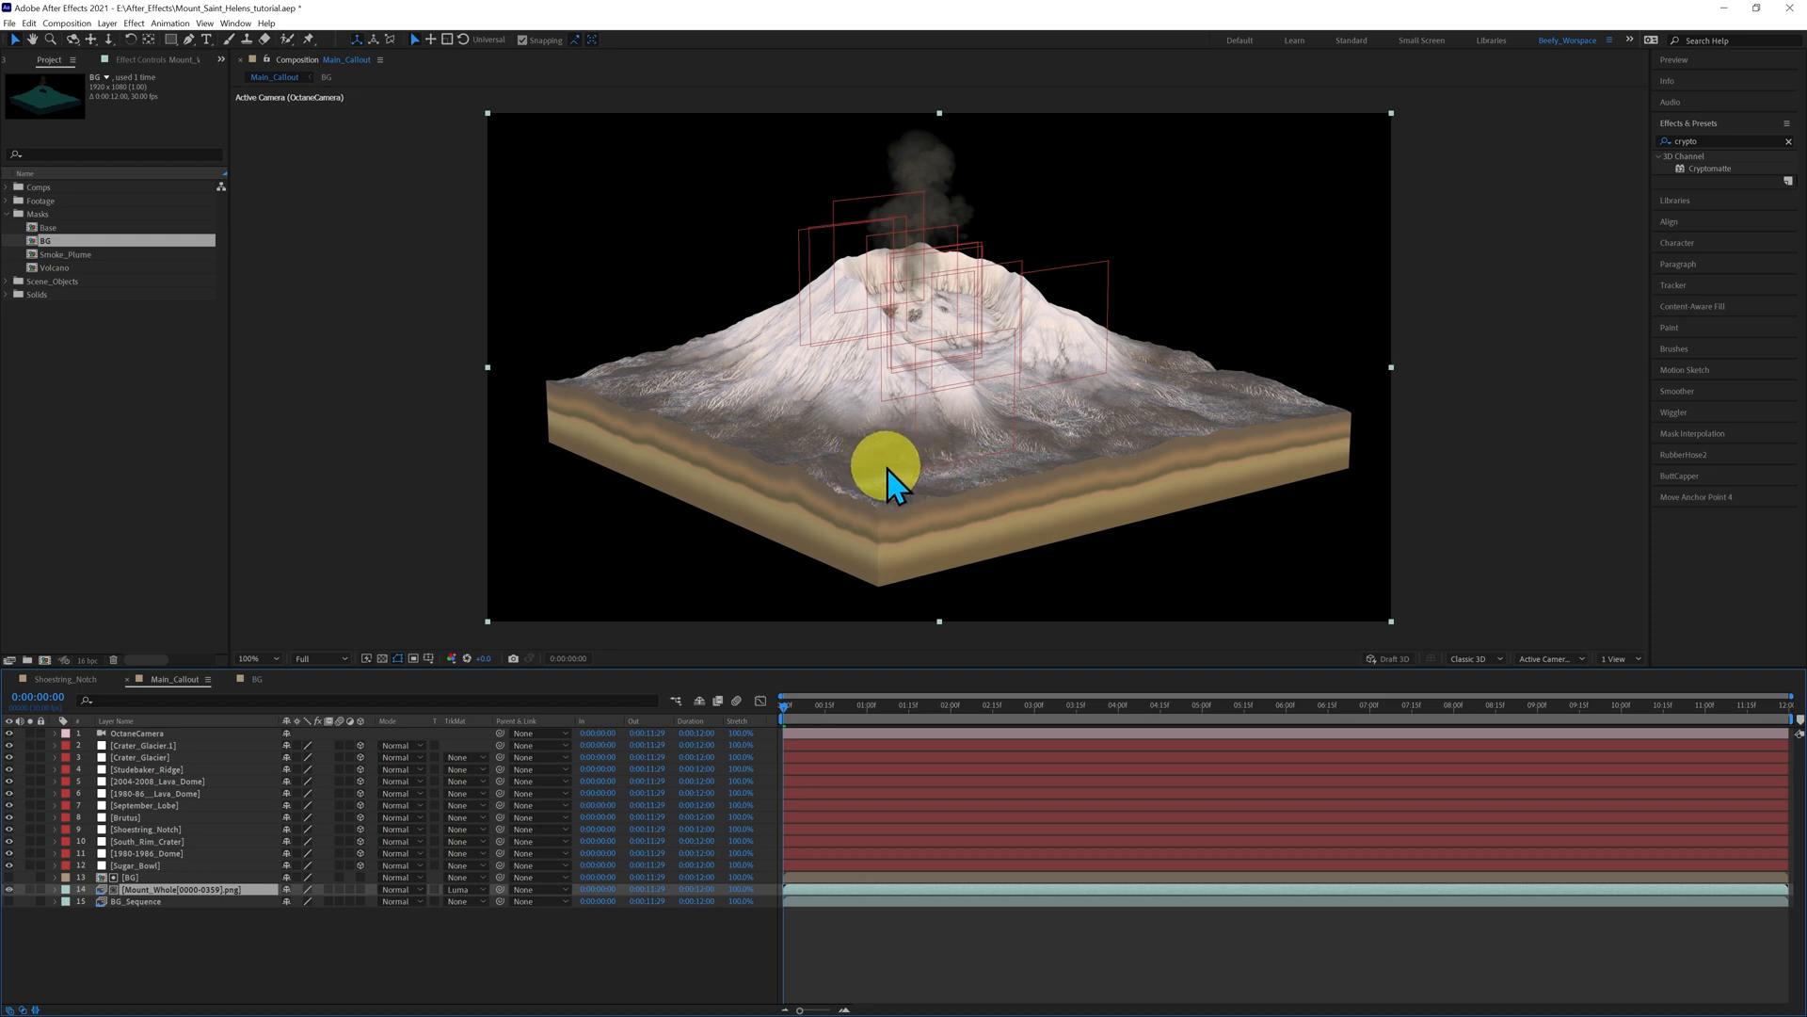
- Make the BG_Sequence layer visible again and scrub through the first three seconds of Main_Callout to review the composite
{"action": "left_click", "coordinate": [9, 901]}
{"action": "left_click", "coordinate": [137, 901]}
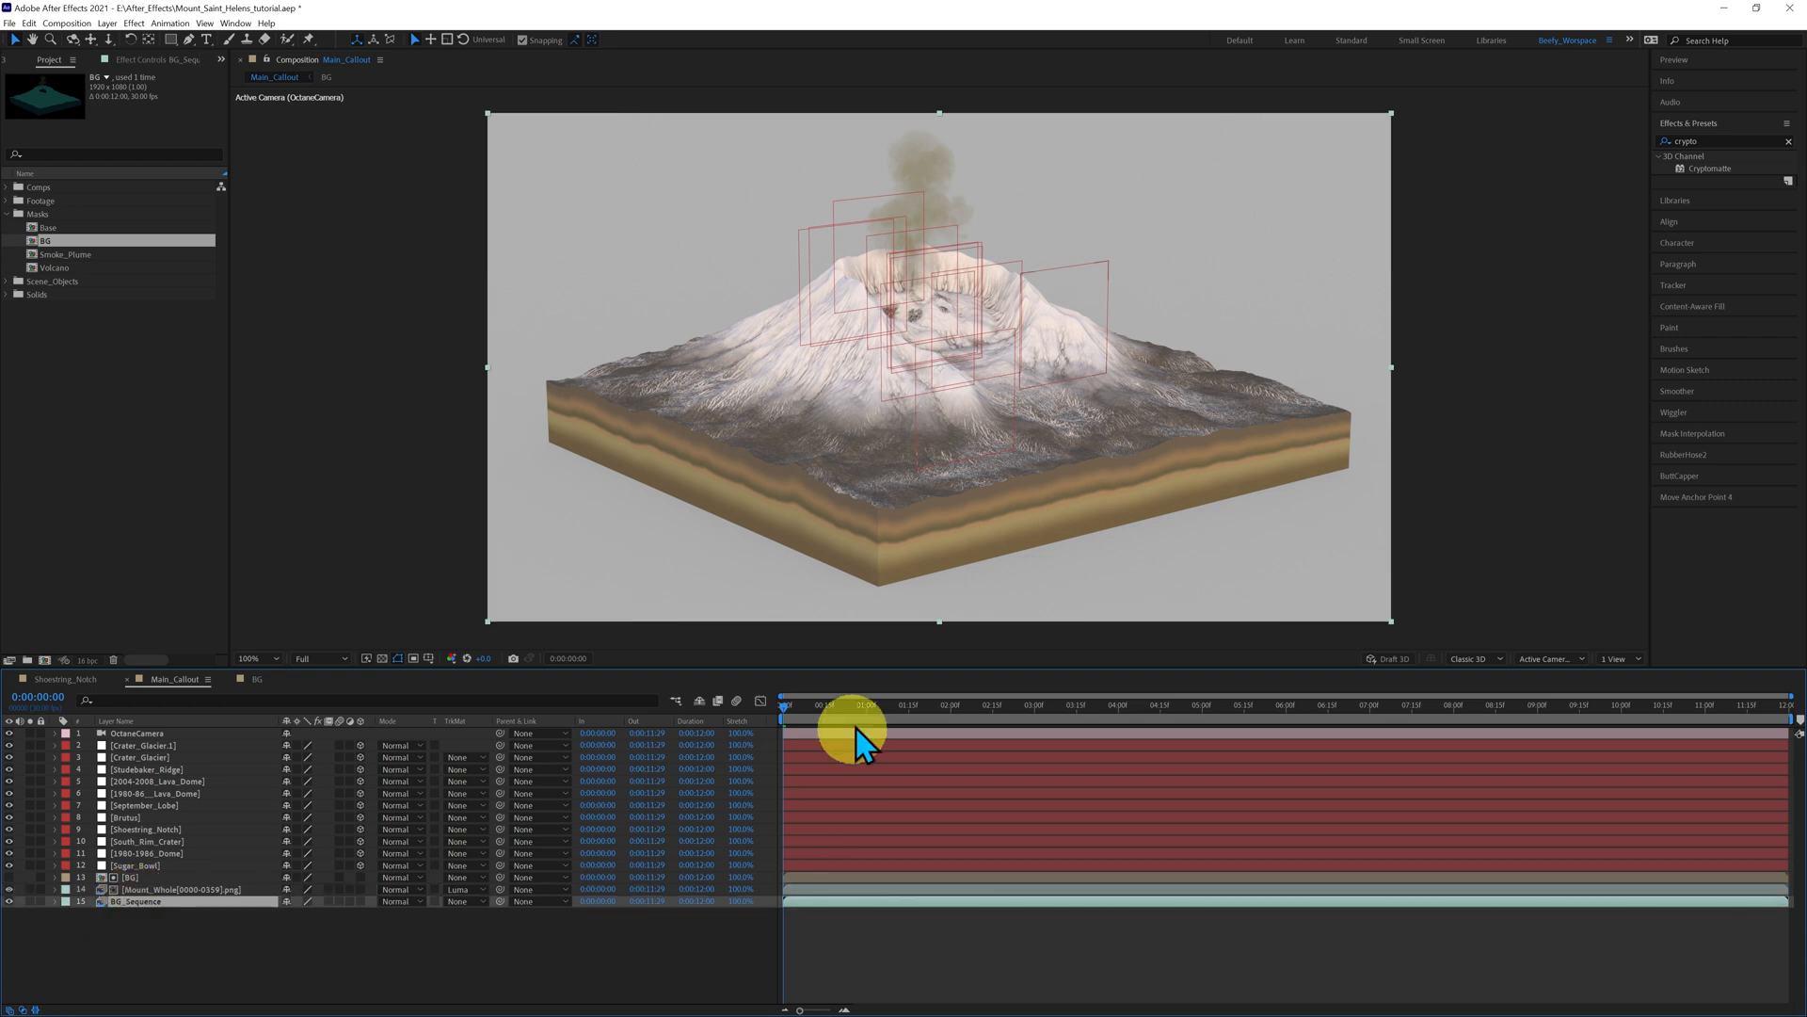
{"action": "left_click_drag", "start_coordinate": [786, 706], "coordinate": [1028, 716]}
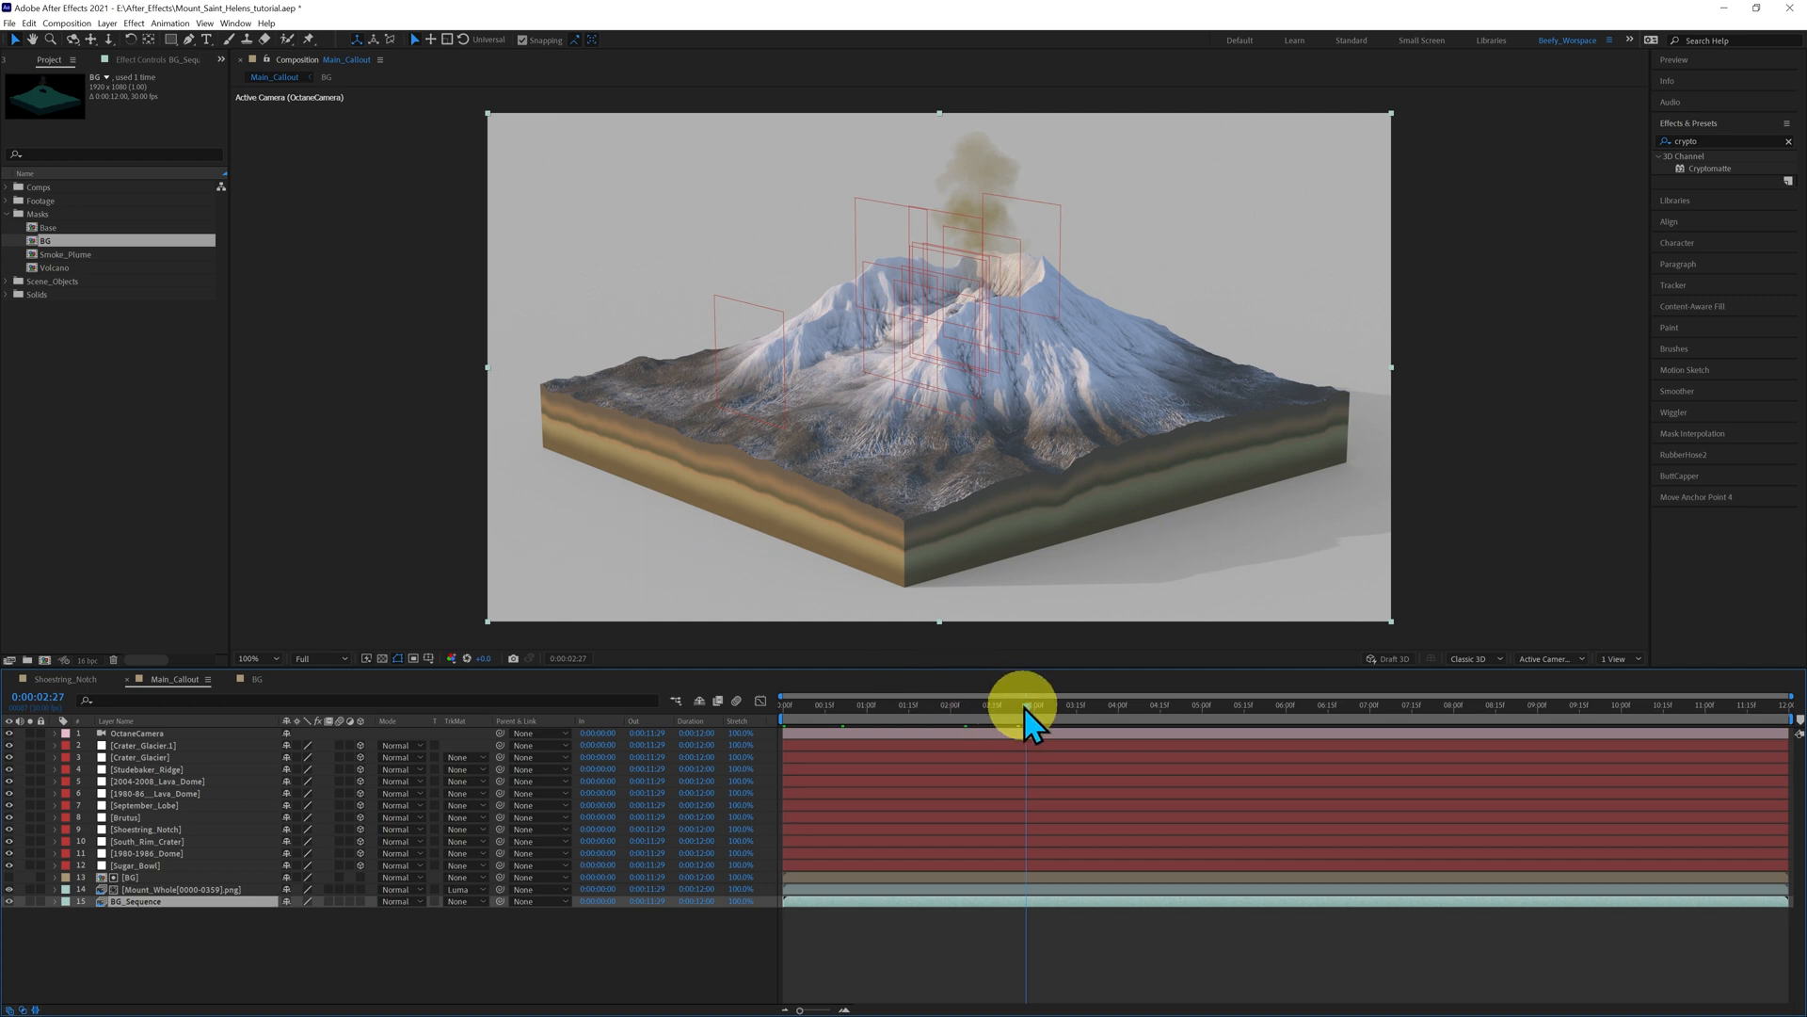
{"action": "left_click_drag", "start_coordinate": [1032, 725], "coordinate": [718, 770]}
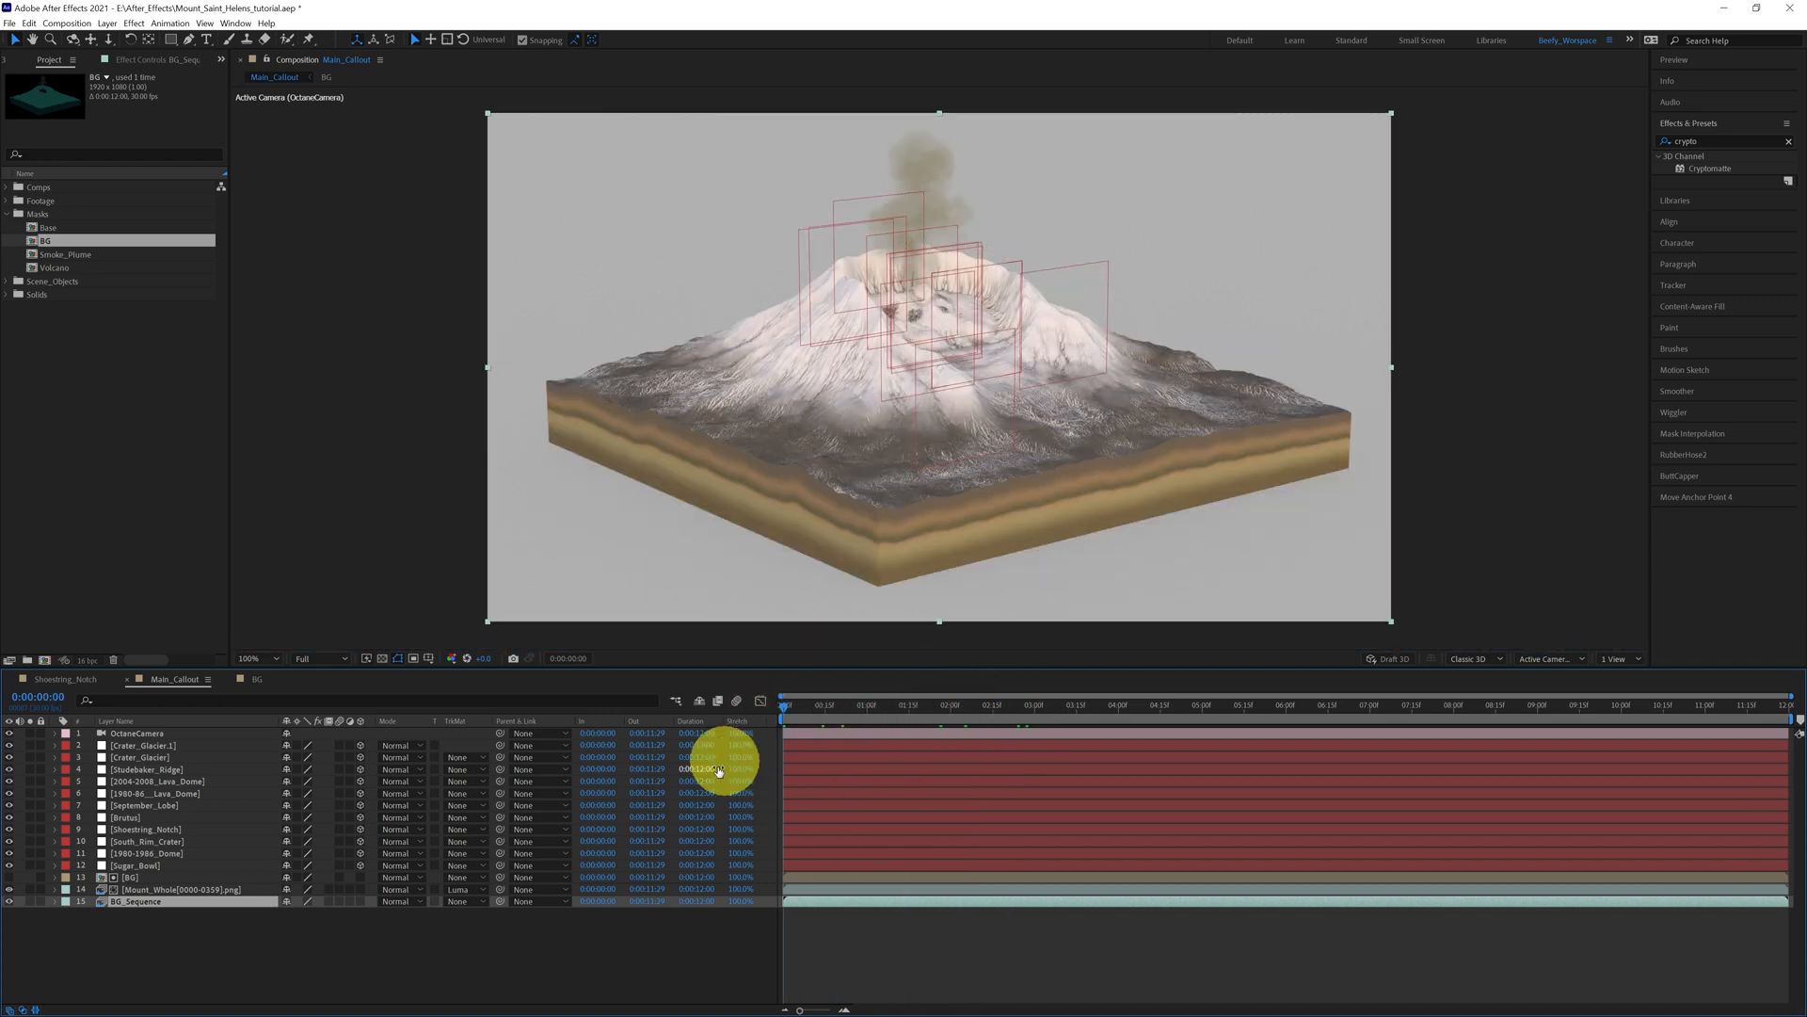
{"action": "left_click", "coordinate": [224, 928]}
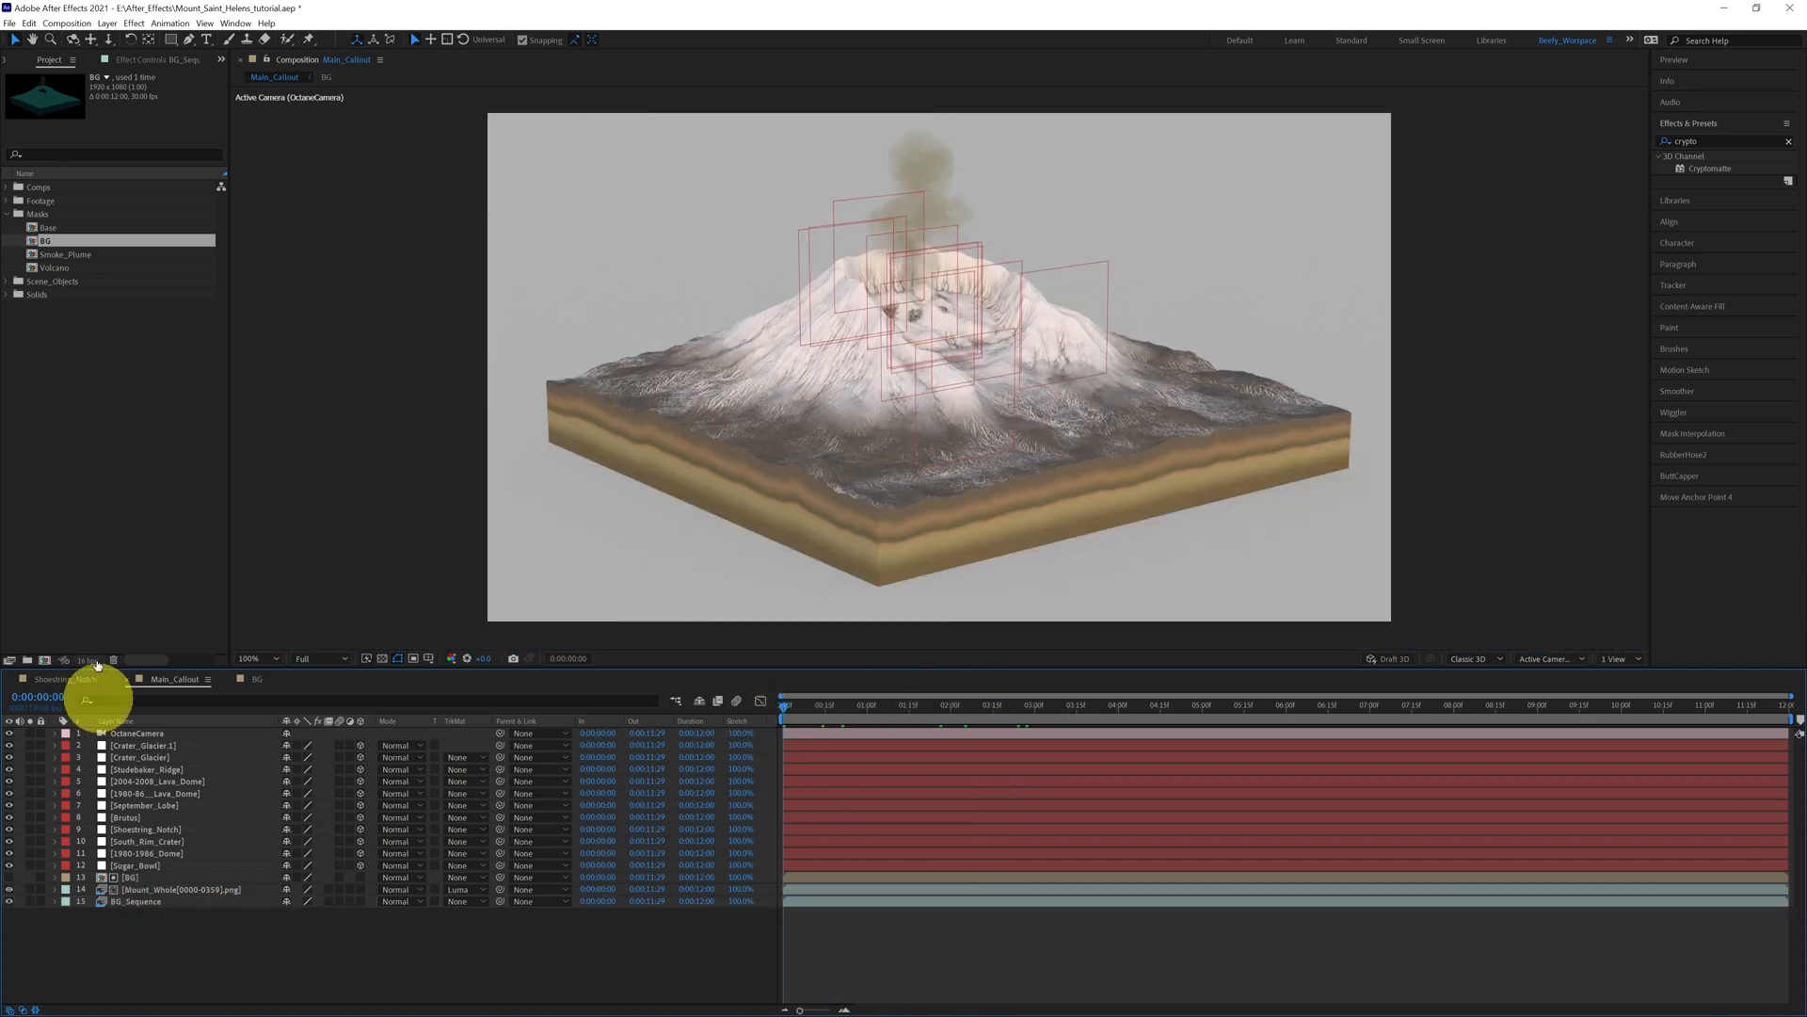
- Open the Base mask composition and select the Cryptomatte effect on its EXR_Whole[0000-0359].exr layer
{"action": "left_click", "coordinate": [47, 230]}
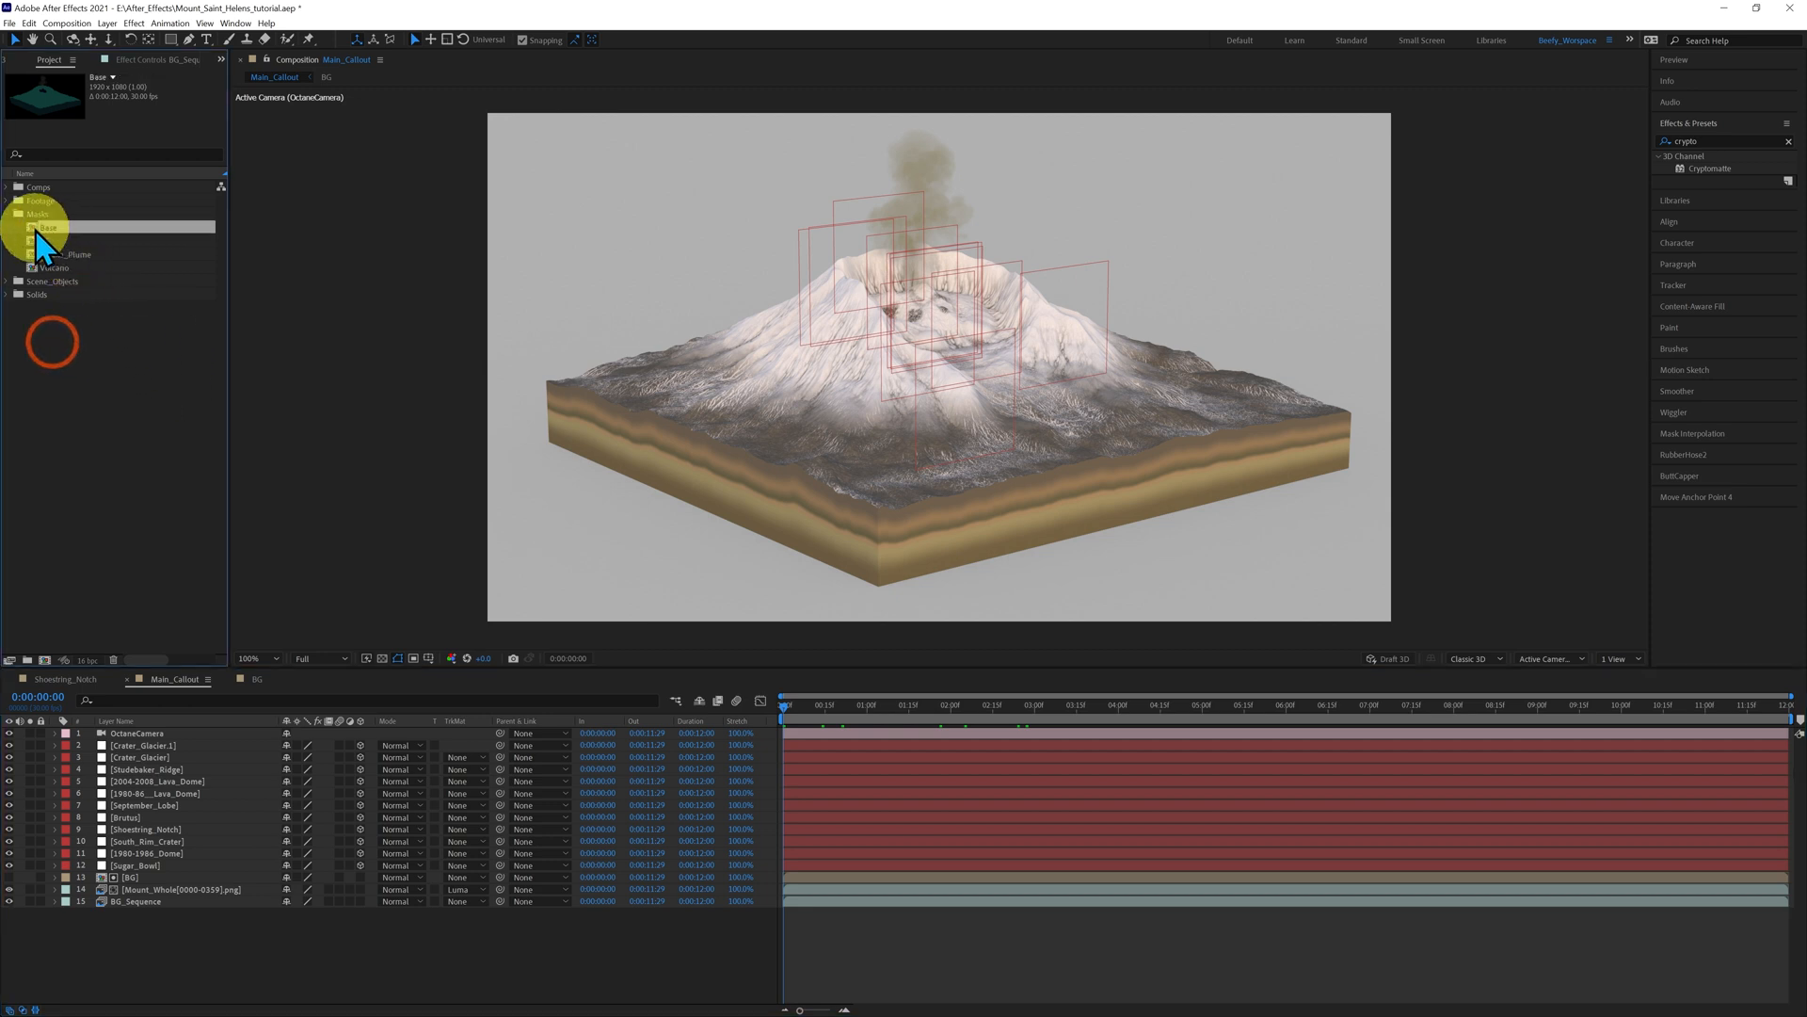
{"action": "double_click", "coordinate": [42, 229]}
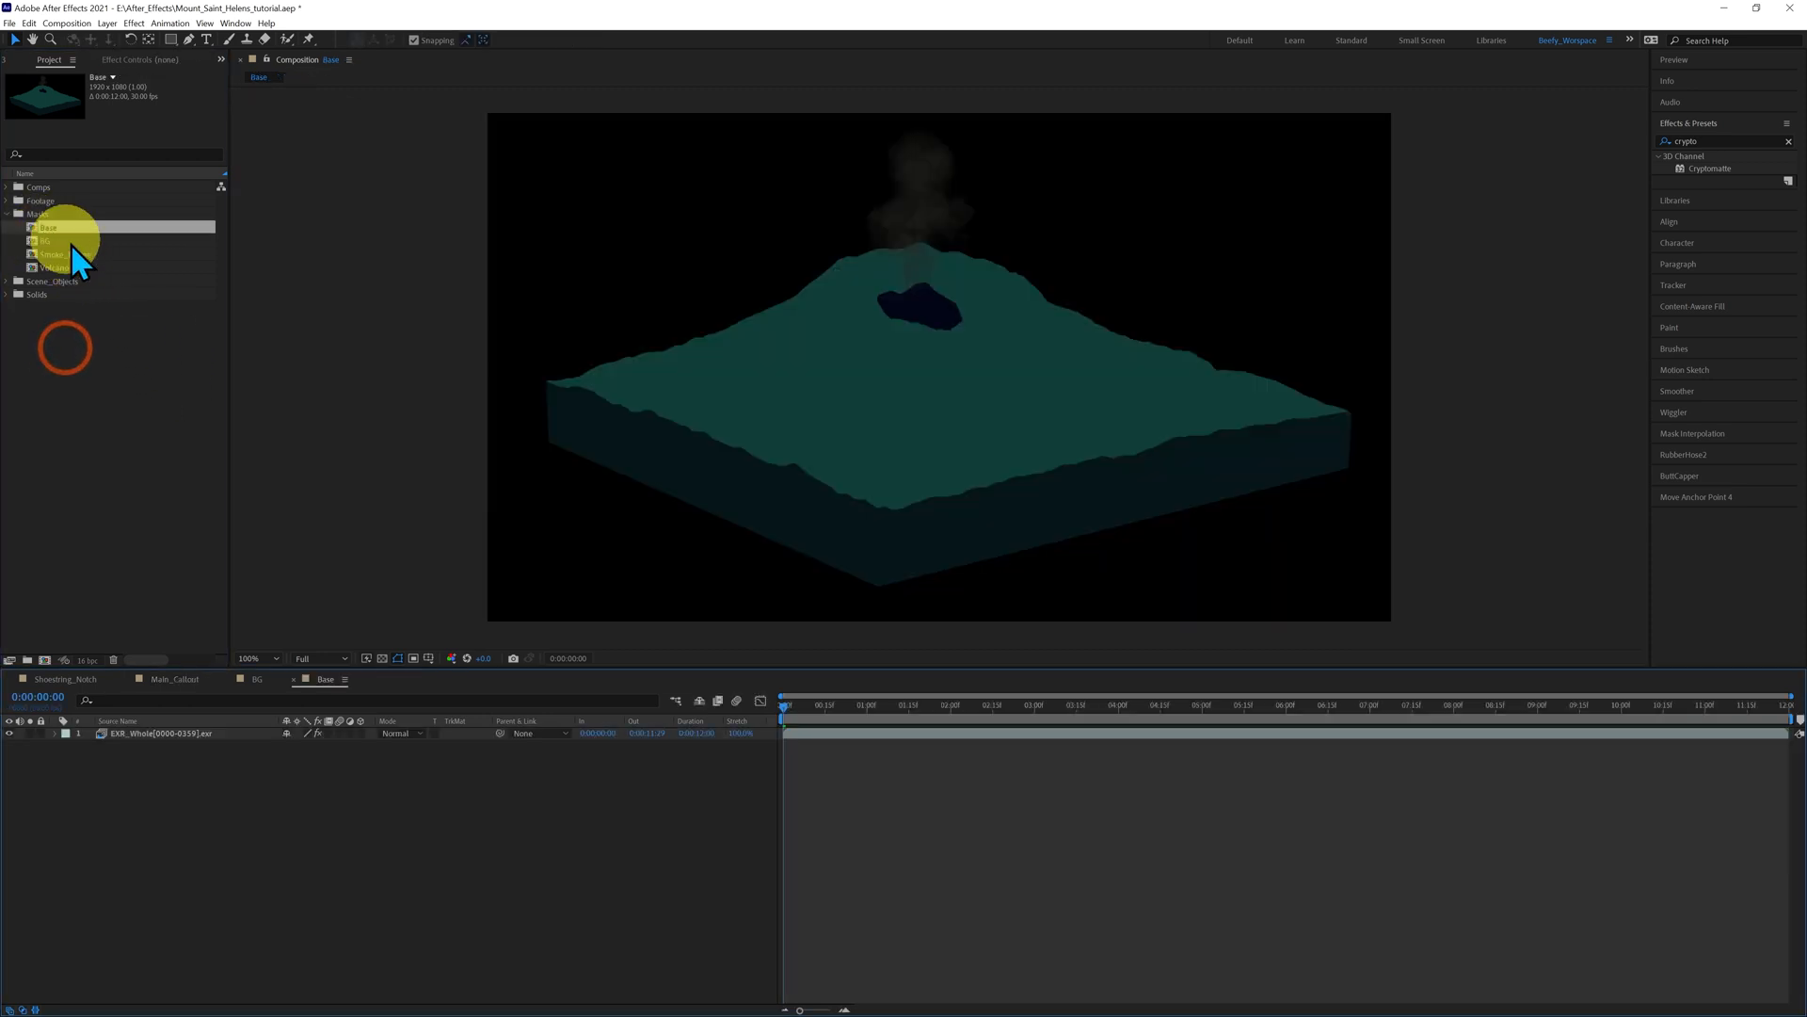
{"action": "left_click", "coordinate": [161, 738]}
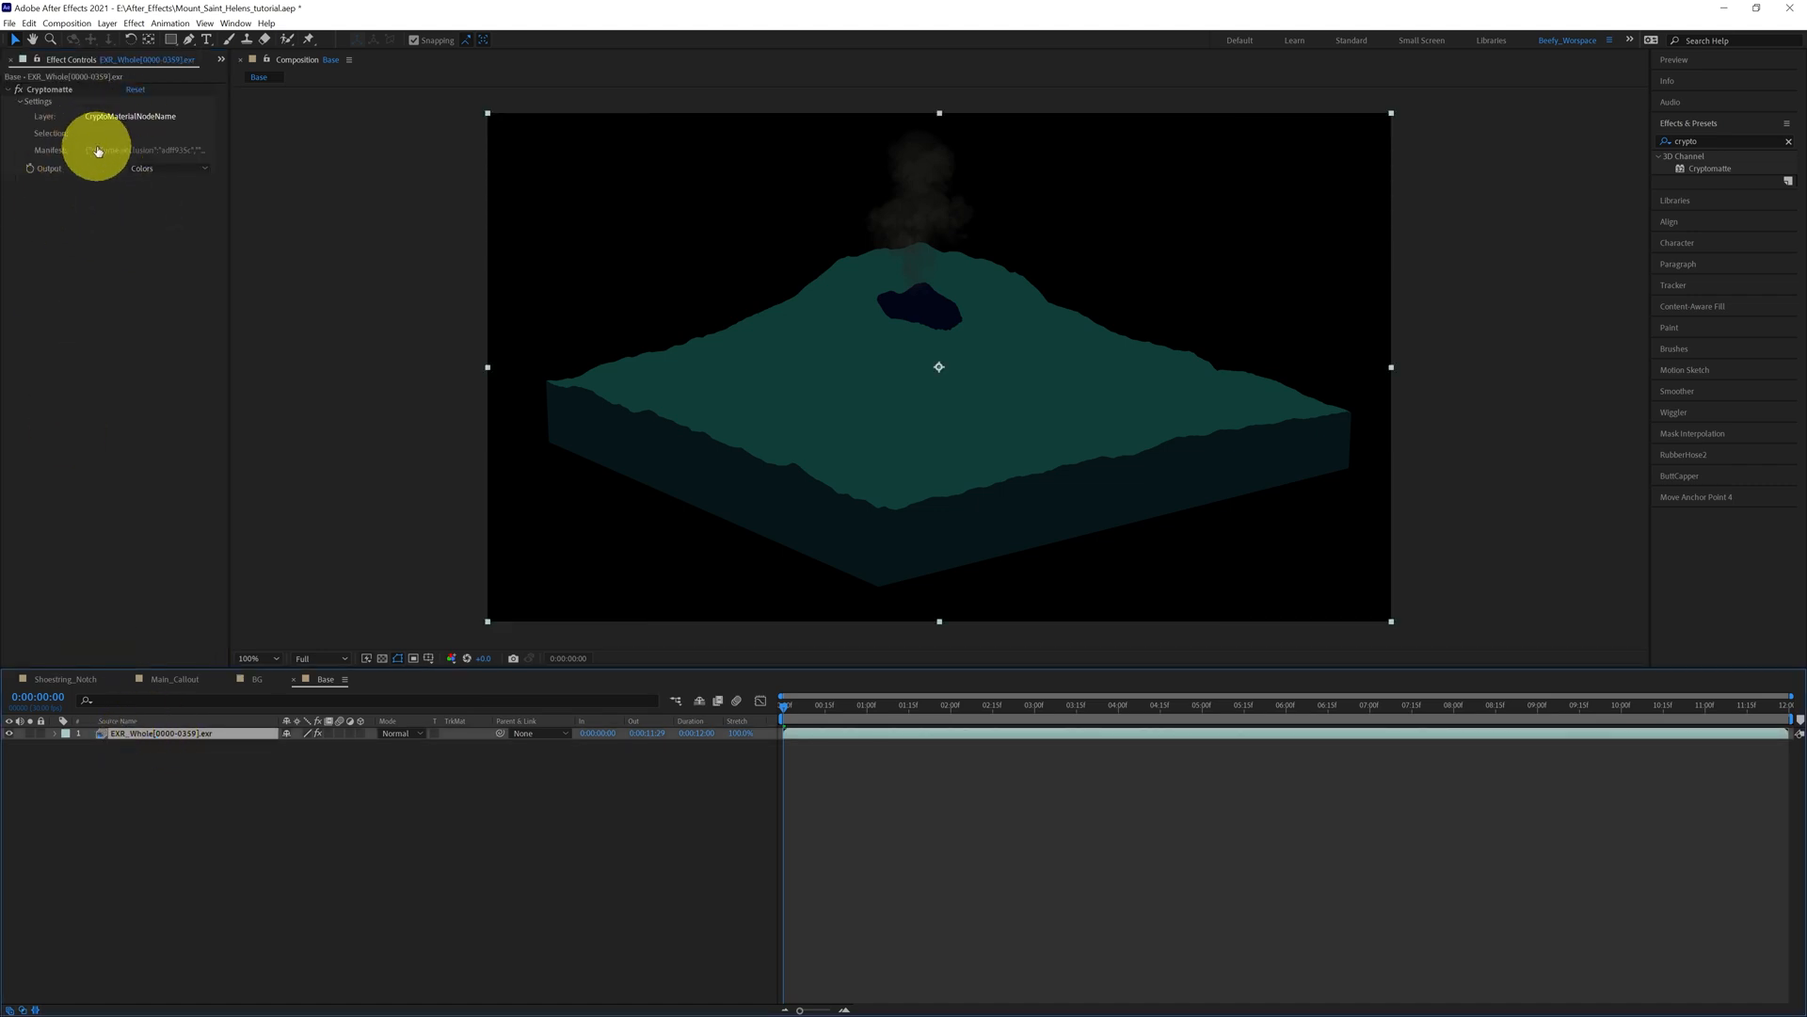
{"action": "left_click", "coordinate": [54, 92]}
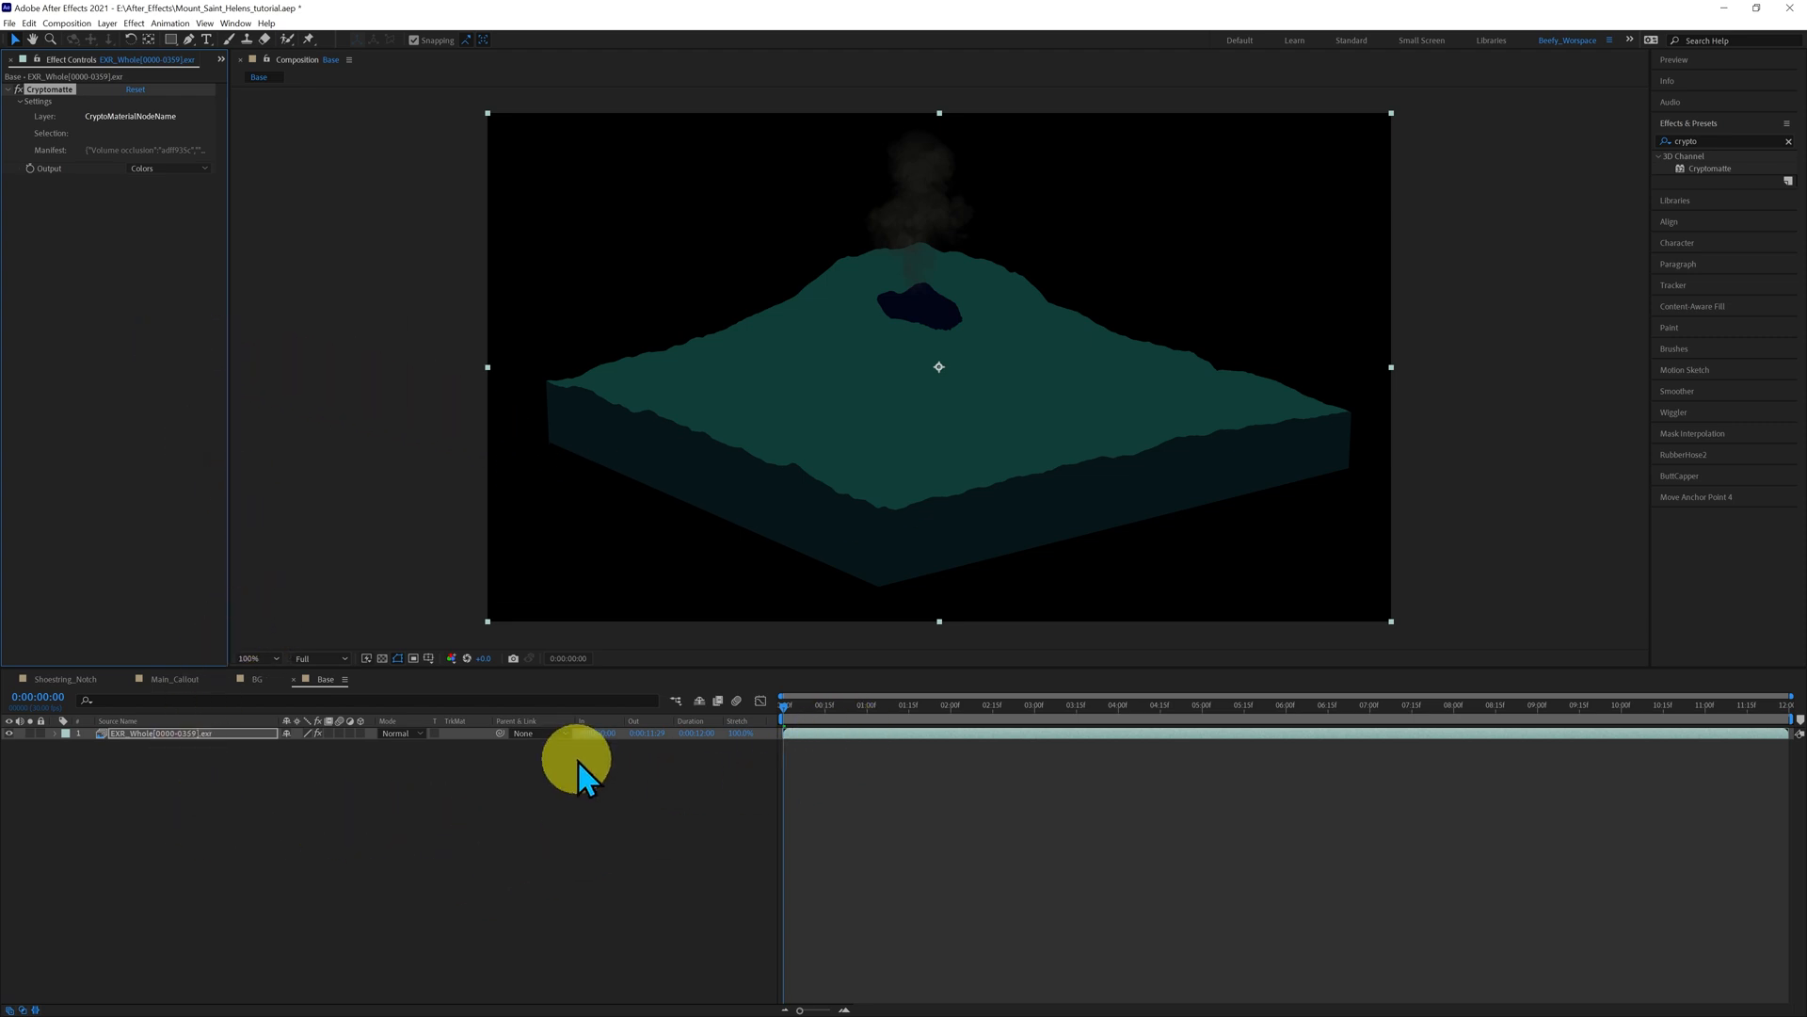
- Pick the sediment block as the Base layer's Cryptomatte selection and set its output to Matted RGBA
{"action": "left_click", "coordinate": [904, 568]}
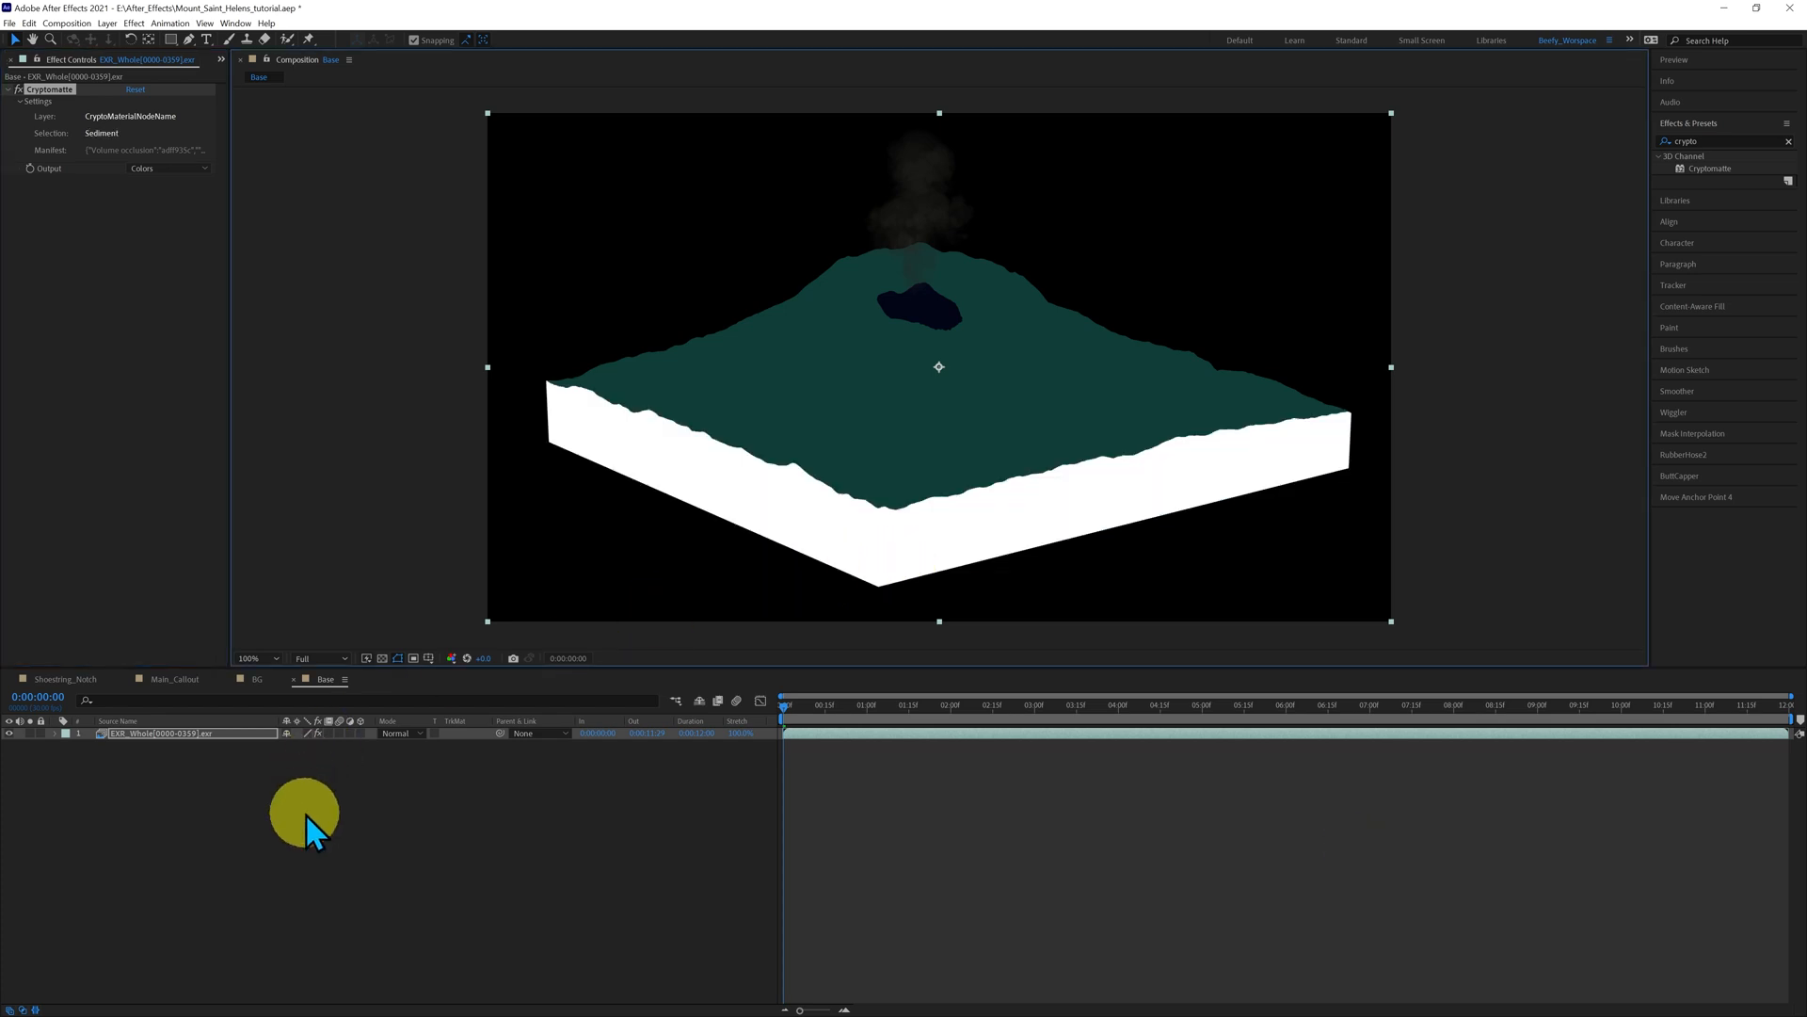
{"action": "left_click", "coordinate": [206, 171]}
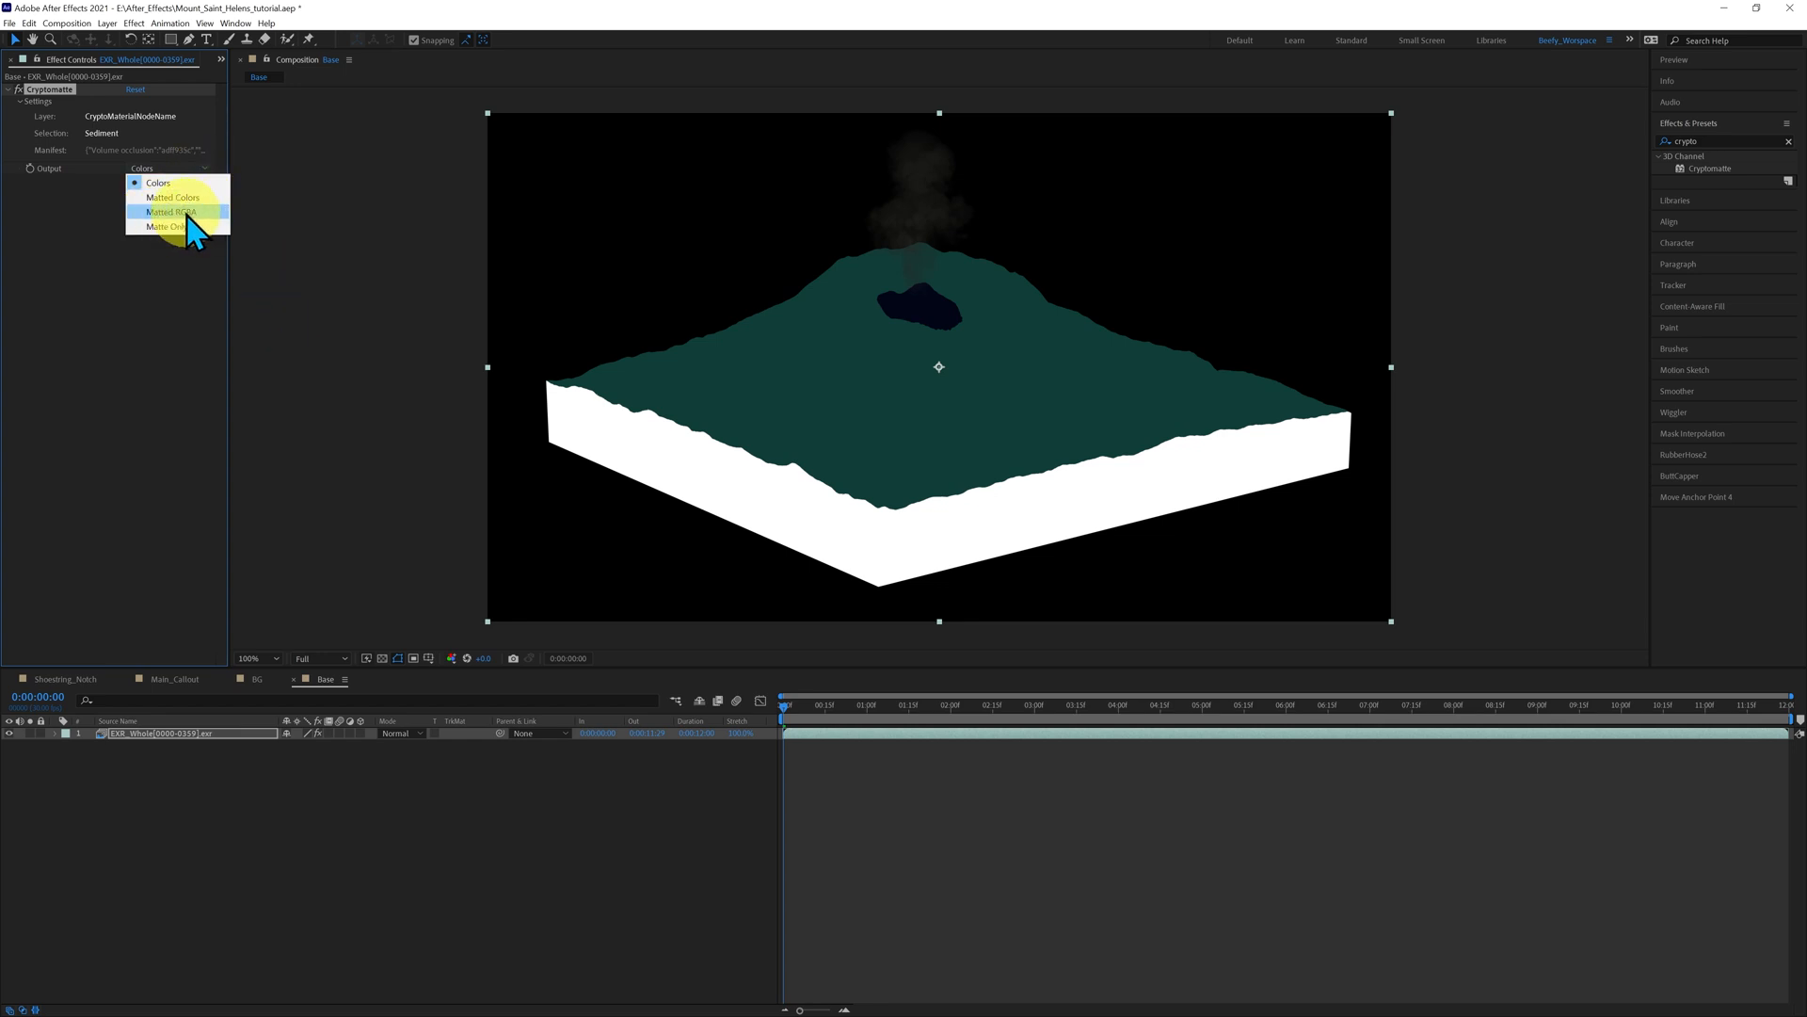
{"action": "left_click", "coordinate": [186, 213]}
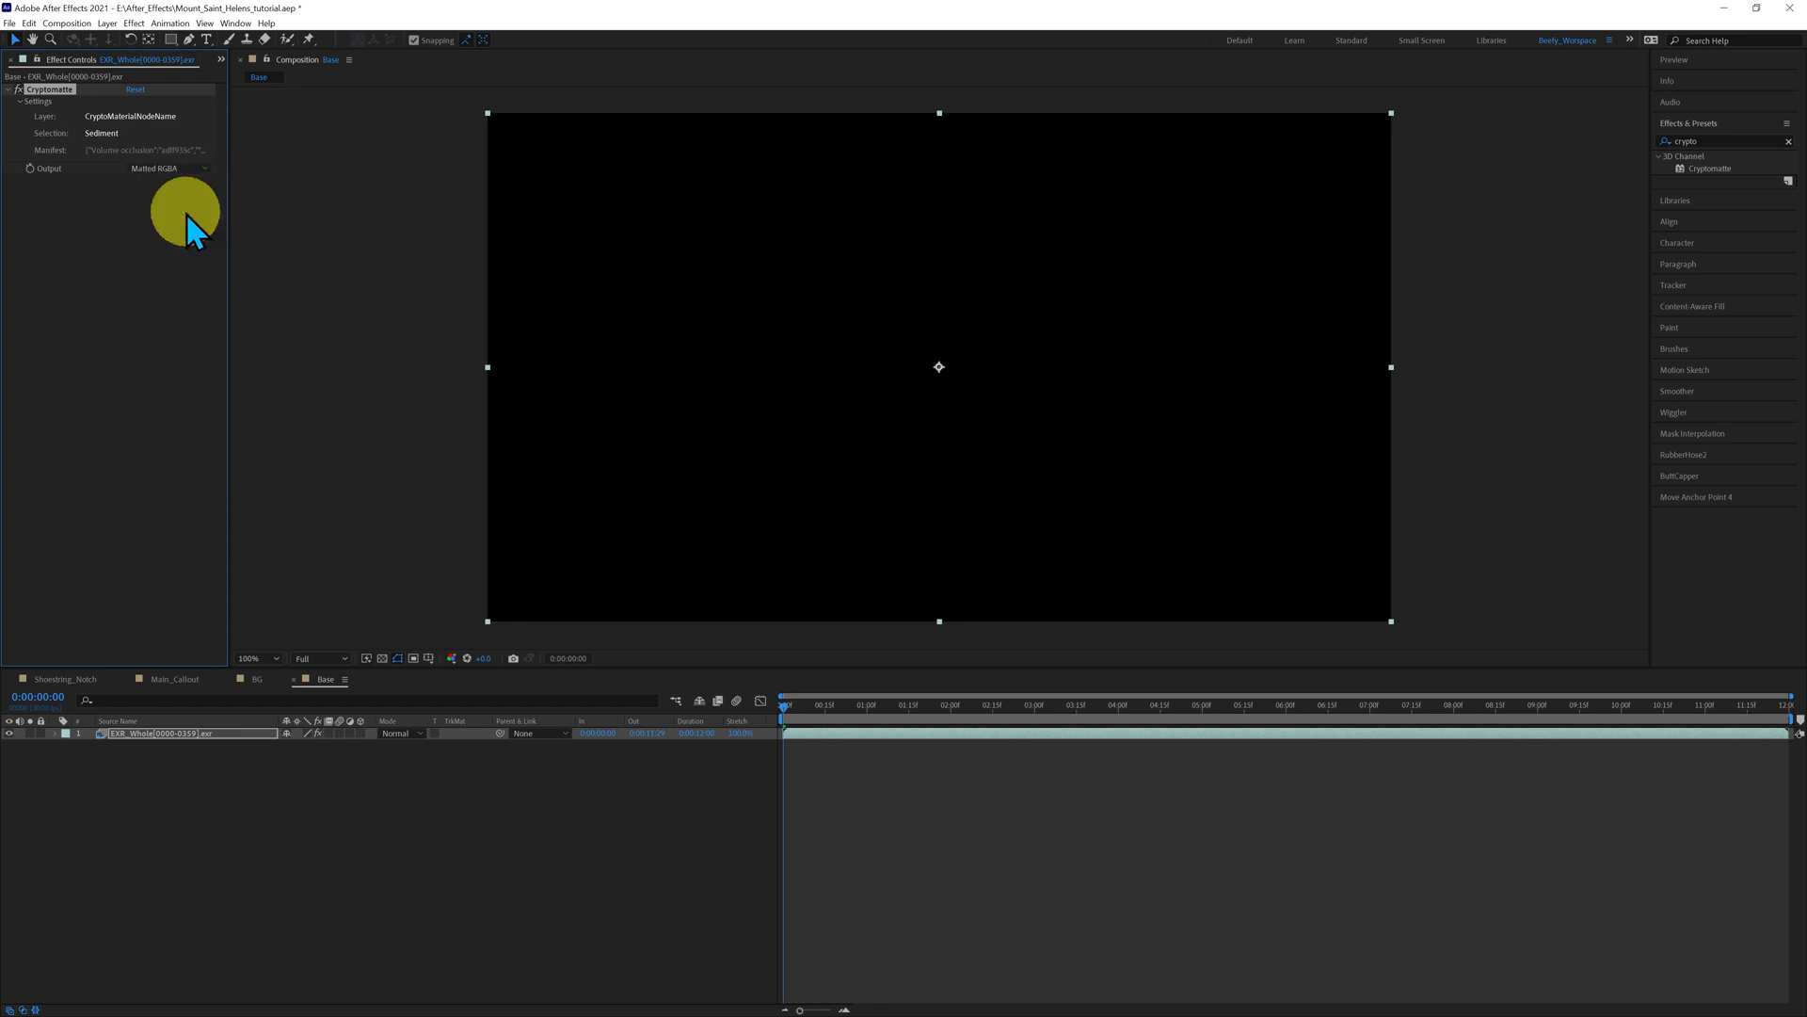
- Change the Base composition's background color to a very pale red in its composition settings
{"action": "left_click", "coordinate": [68, 23]}
{"action": "left_click", "coordinate": [104, 56]}
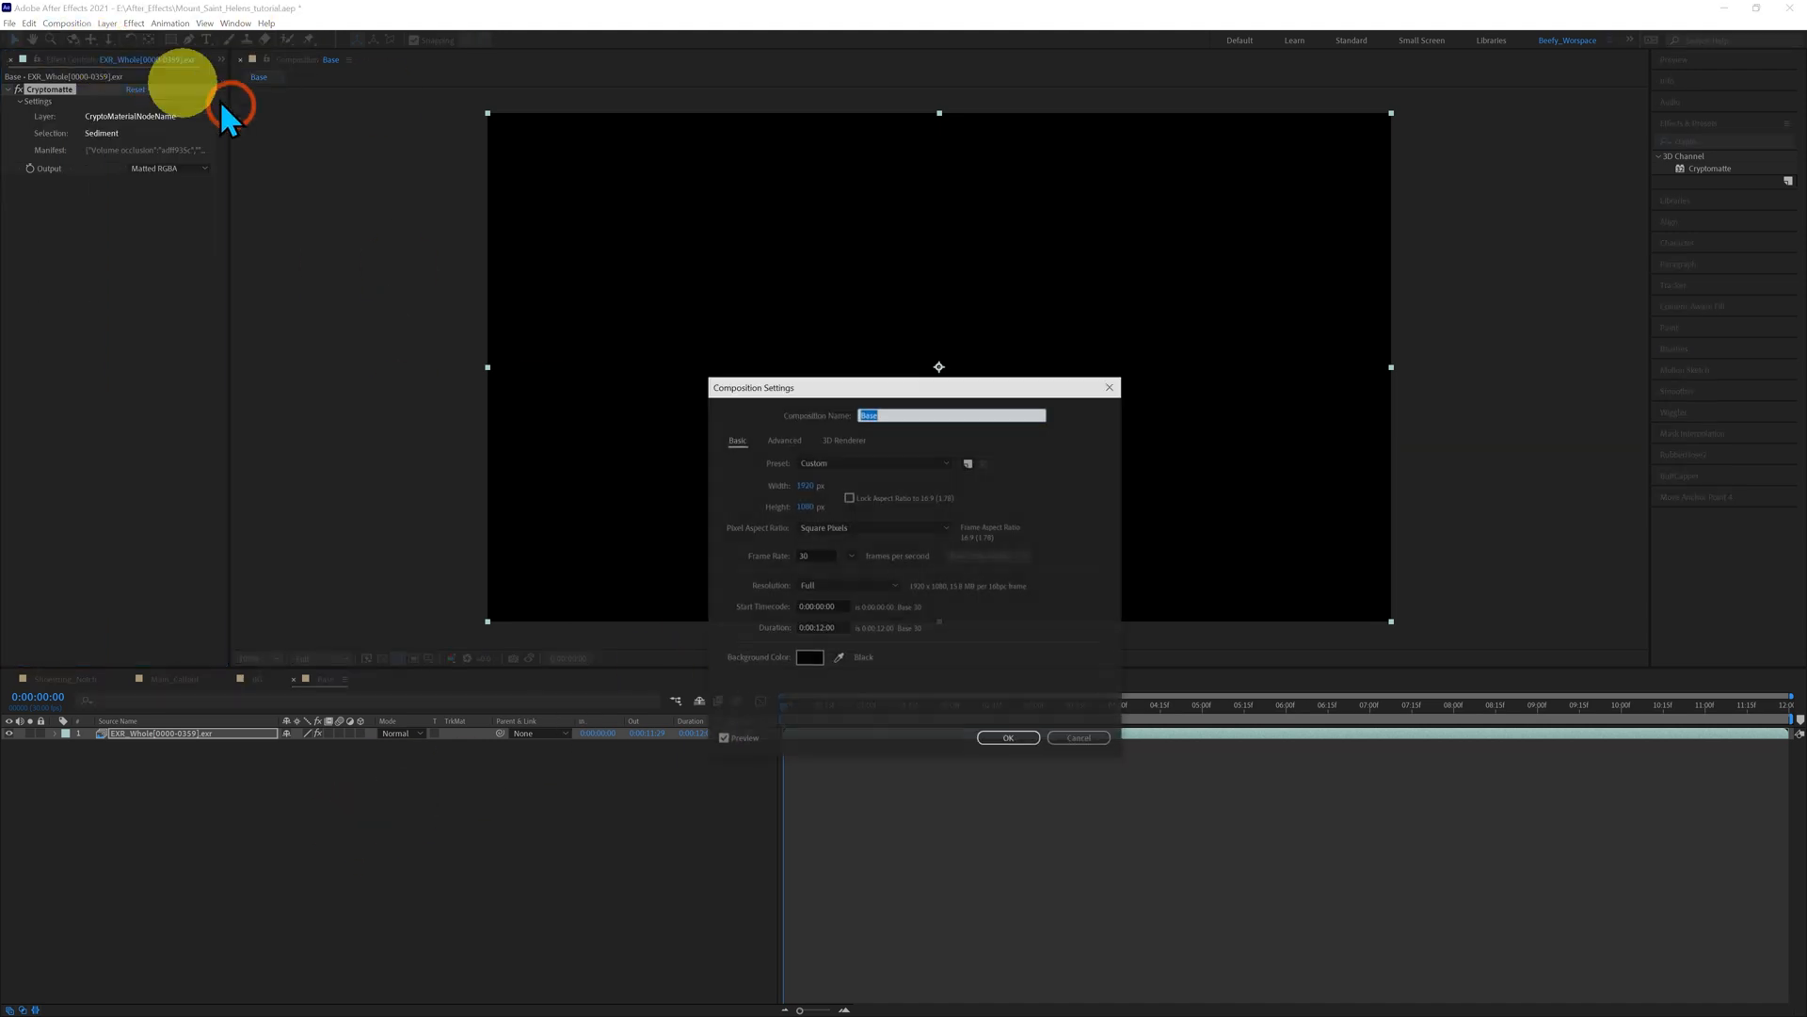
{"action": "left_click", "coordinate": [811, 658]}
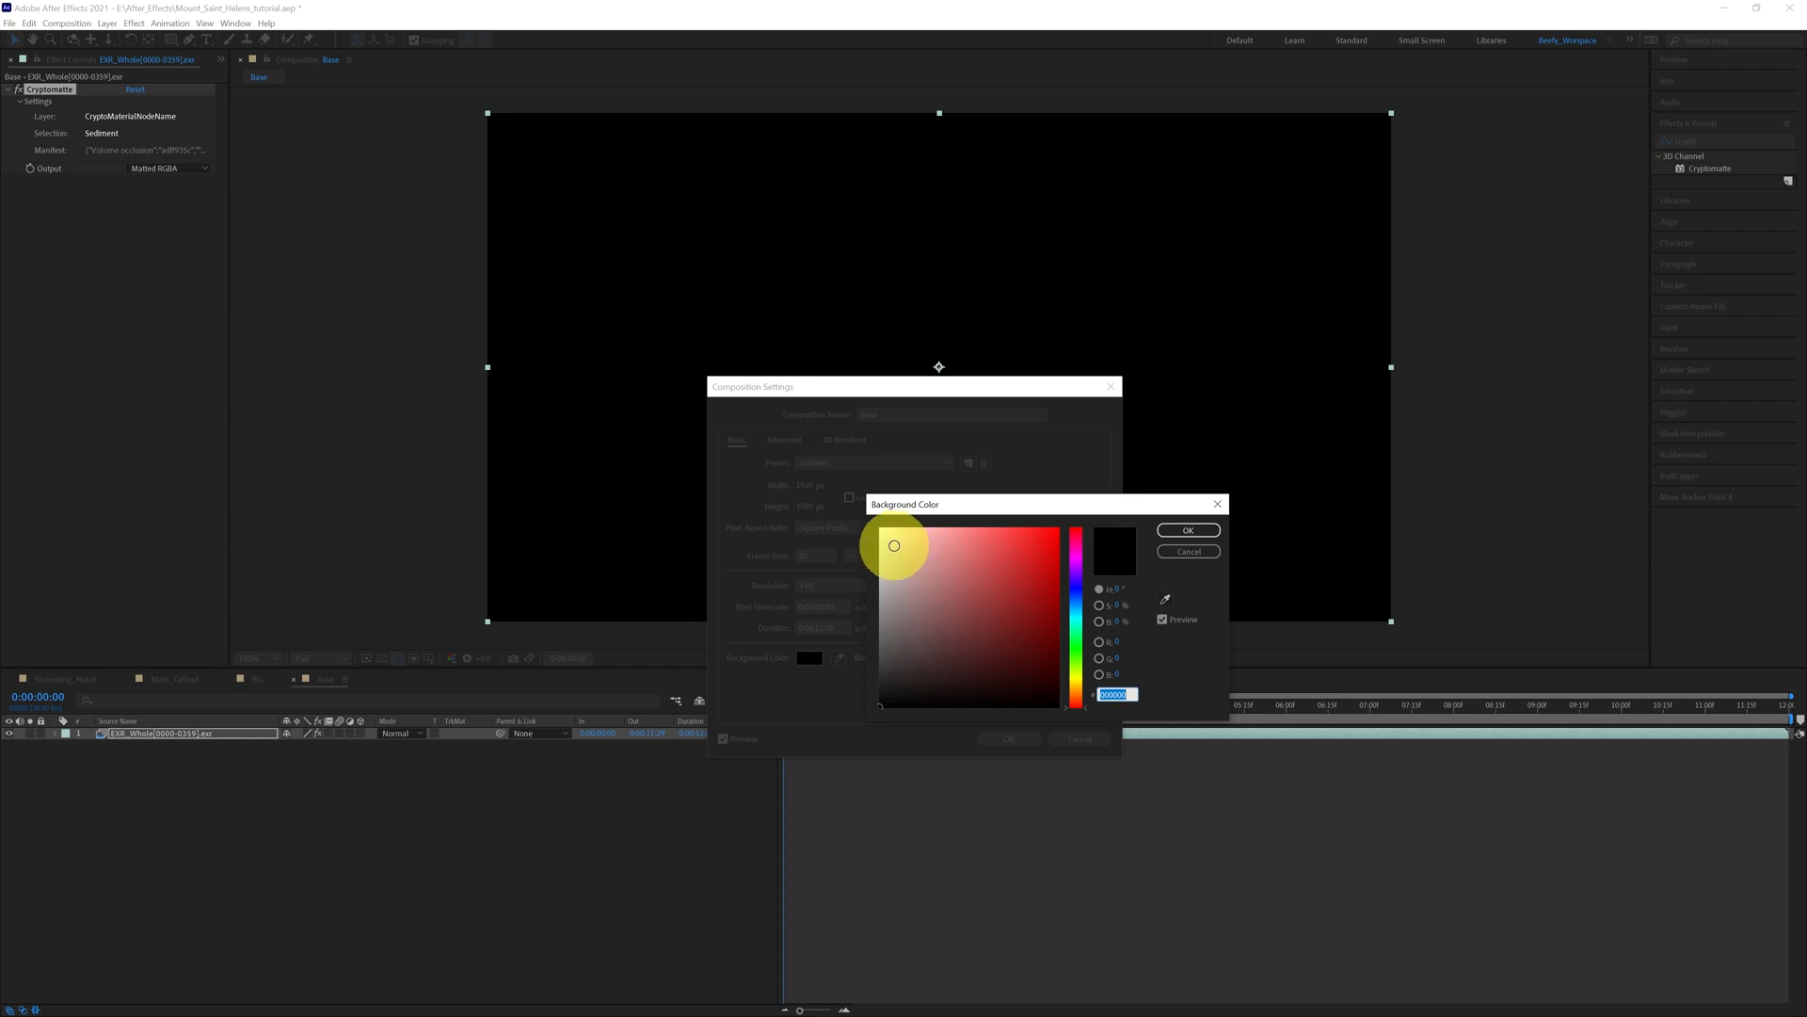
{"action": "left_click", "coordinate": [887, 546]}
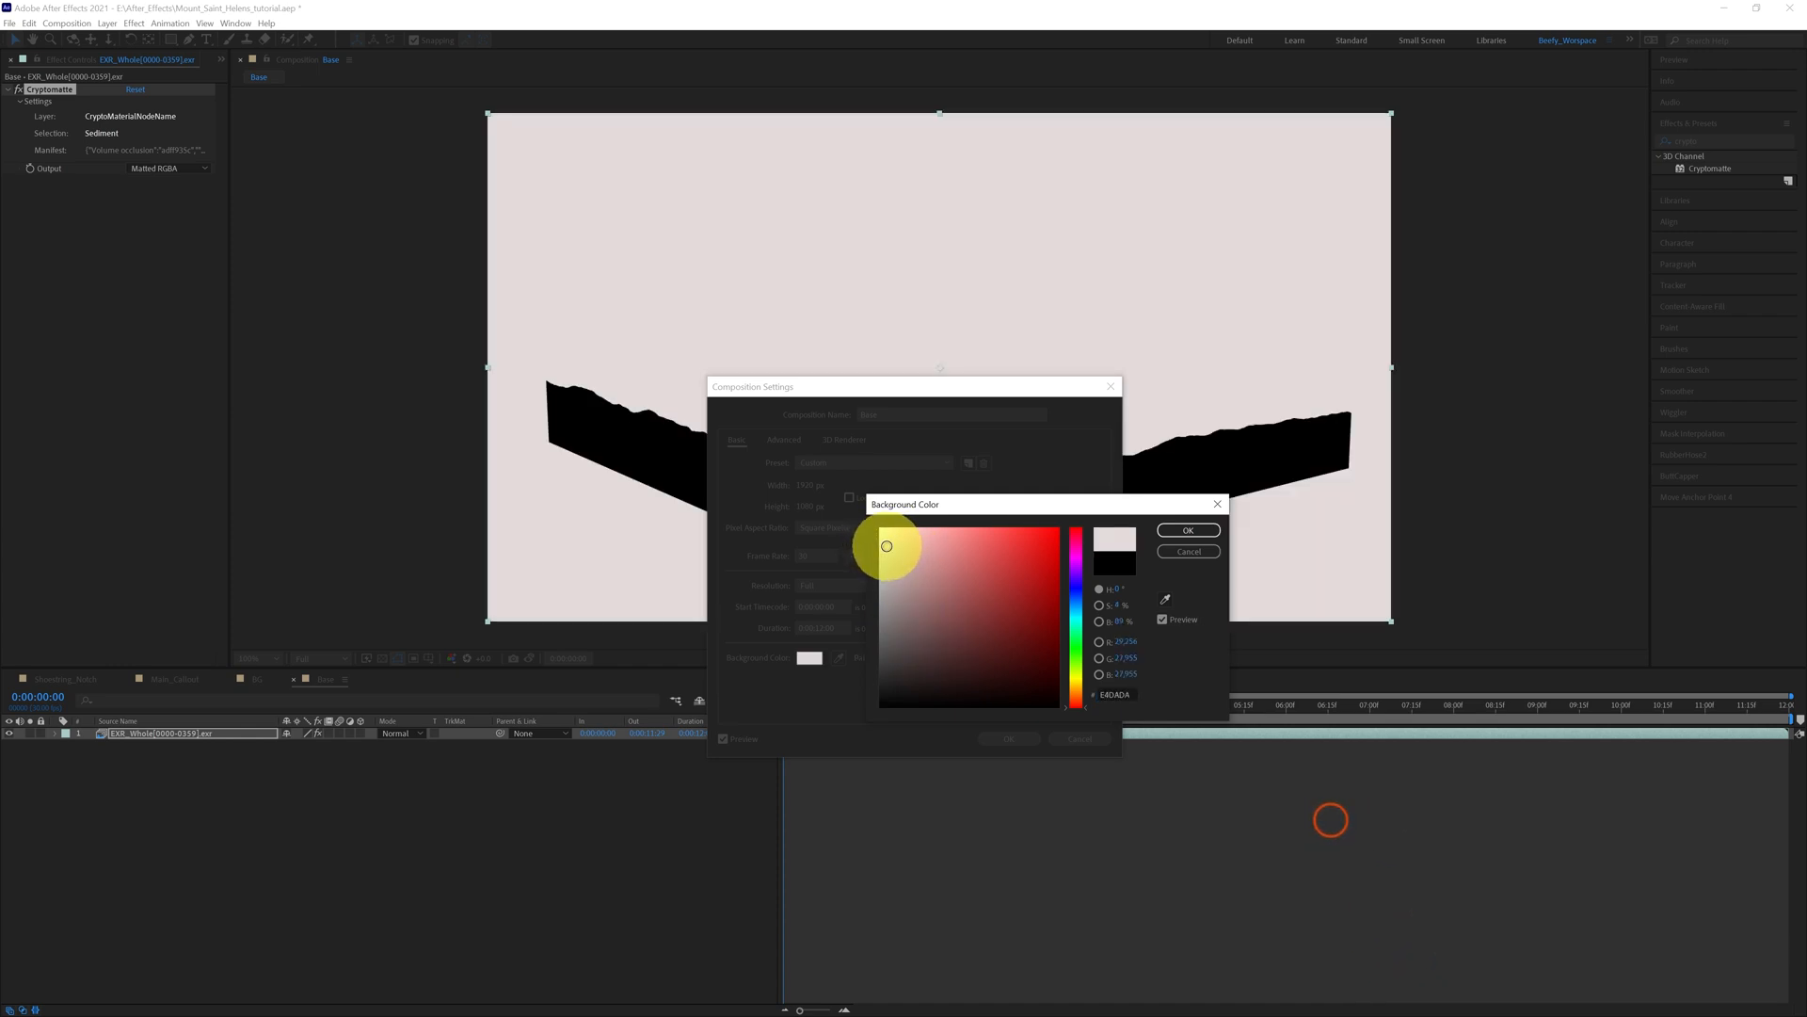
{"action": "left_click", "coordinate": [1186, 531]}
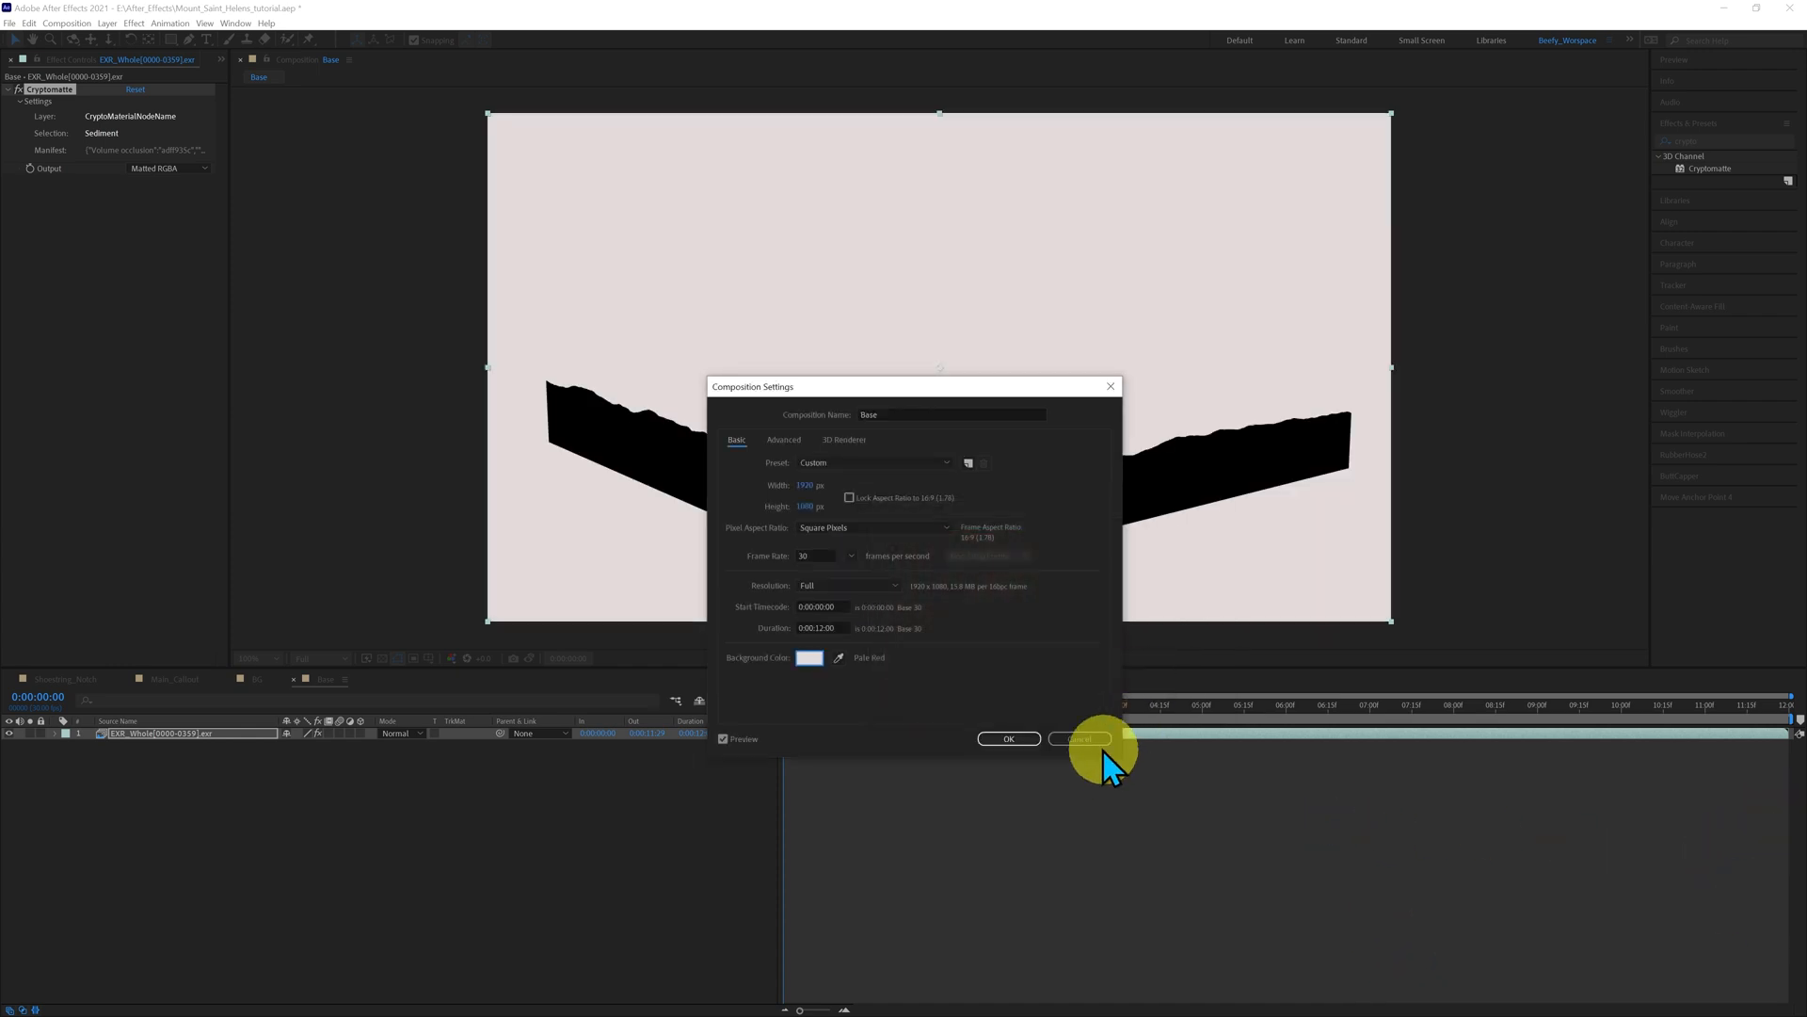
{"action": "left_click", "coordinate": [1008, 739]}
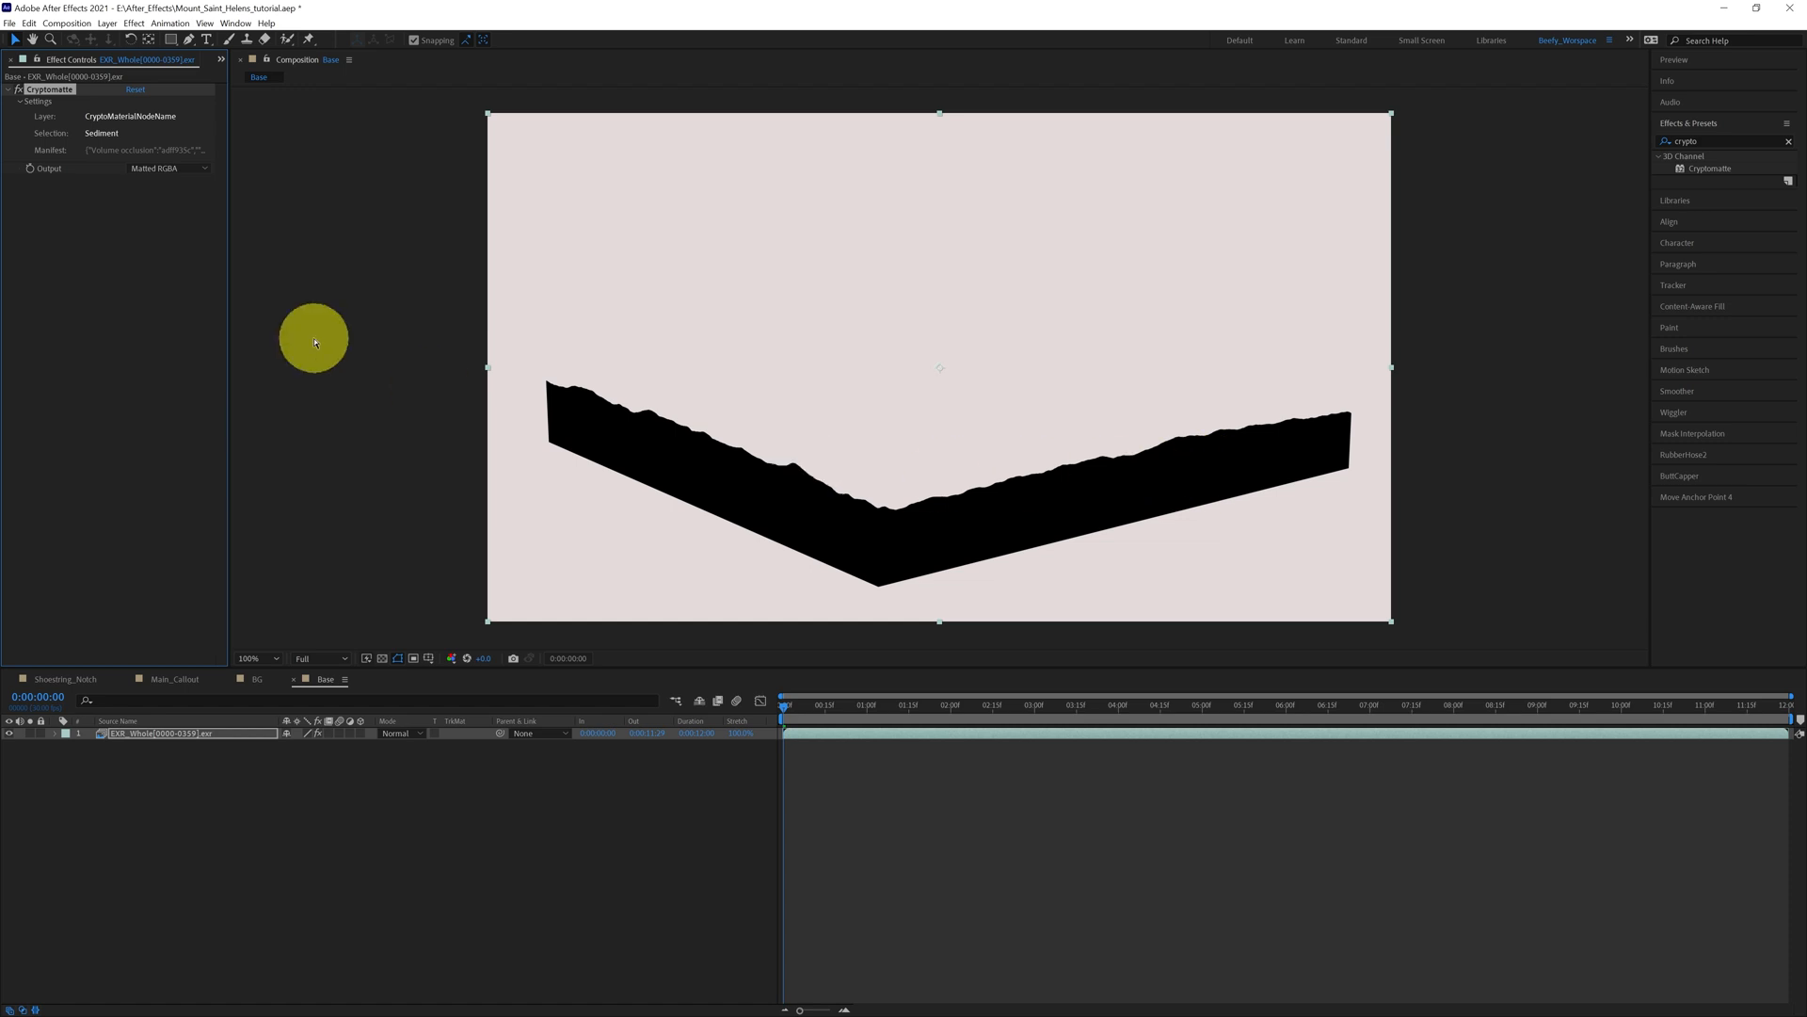
- Add the Base composition to Main_Callout directly above the BG layer and make it an adjustment layer
{"action": "left_click", "coordinate": [177, 679]}
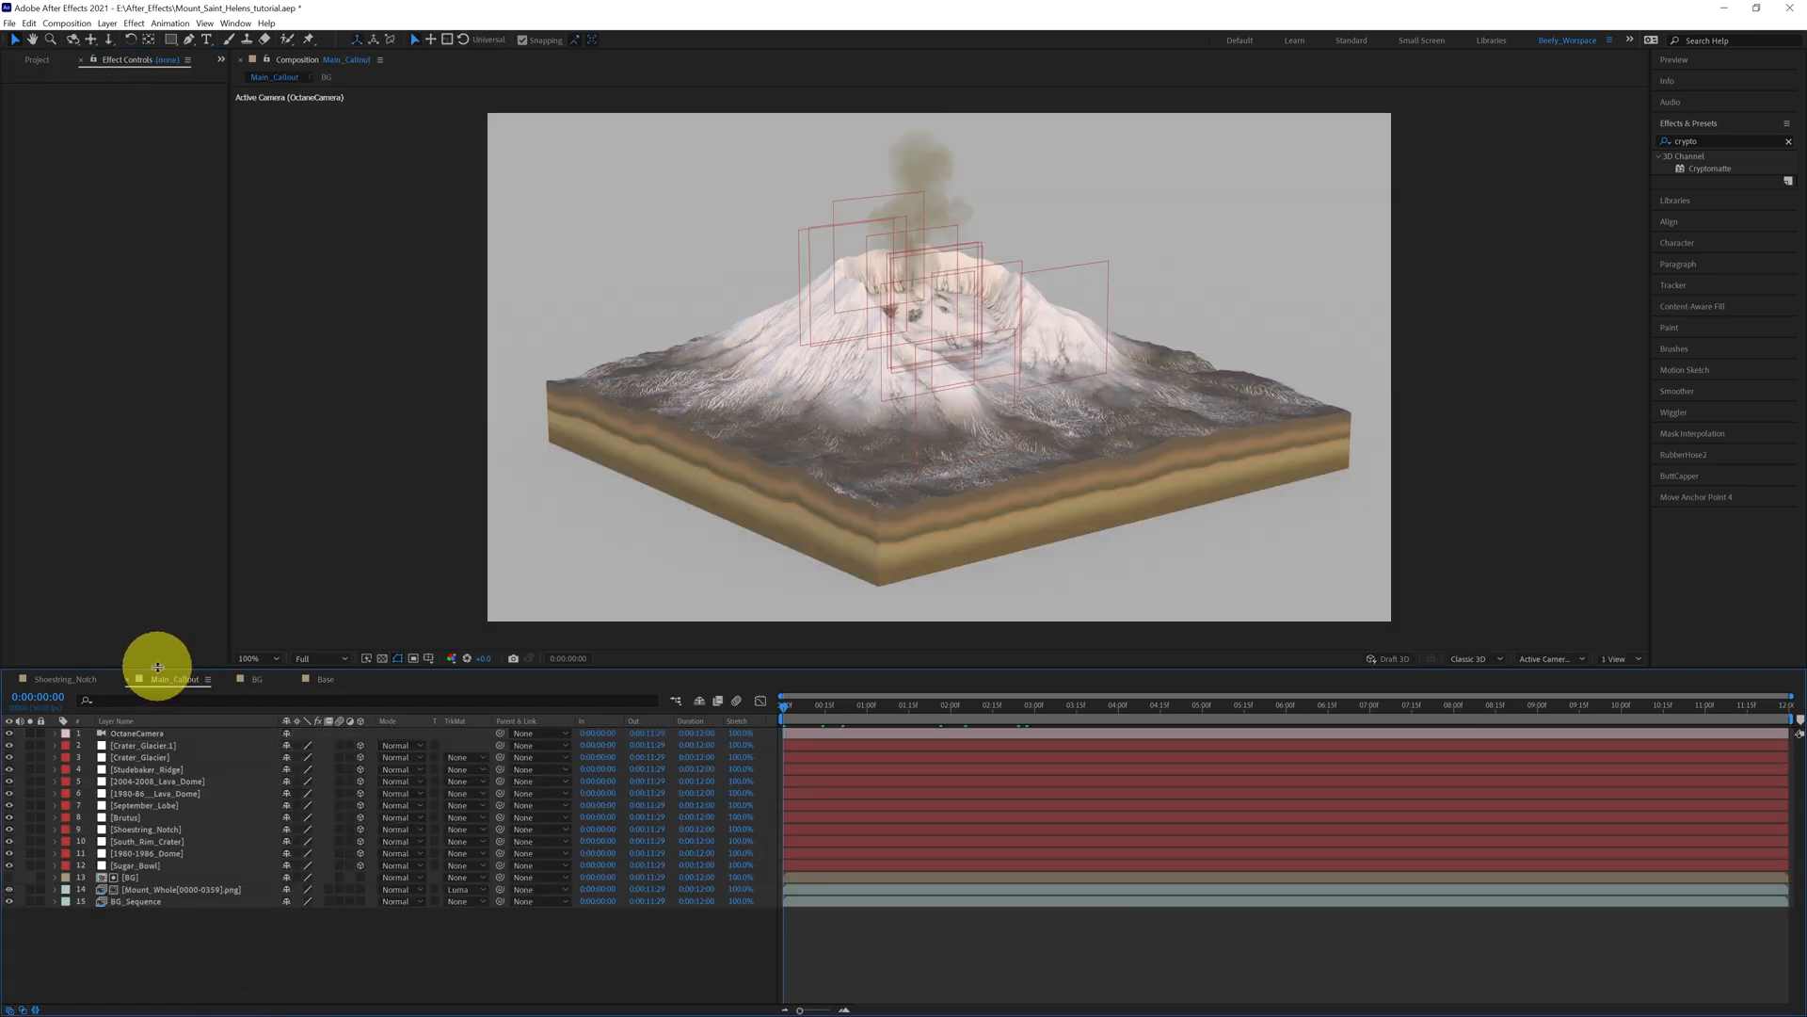
{"action": "left_click", "coordinate": [45, 60]}
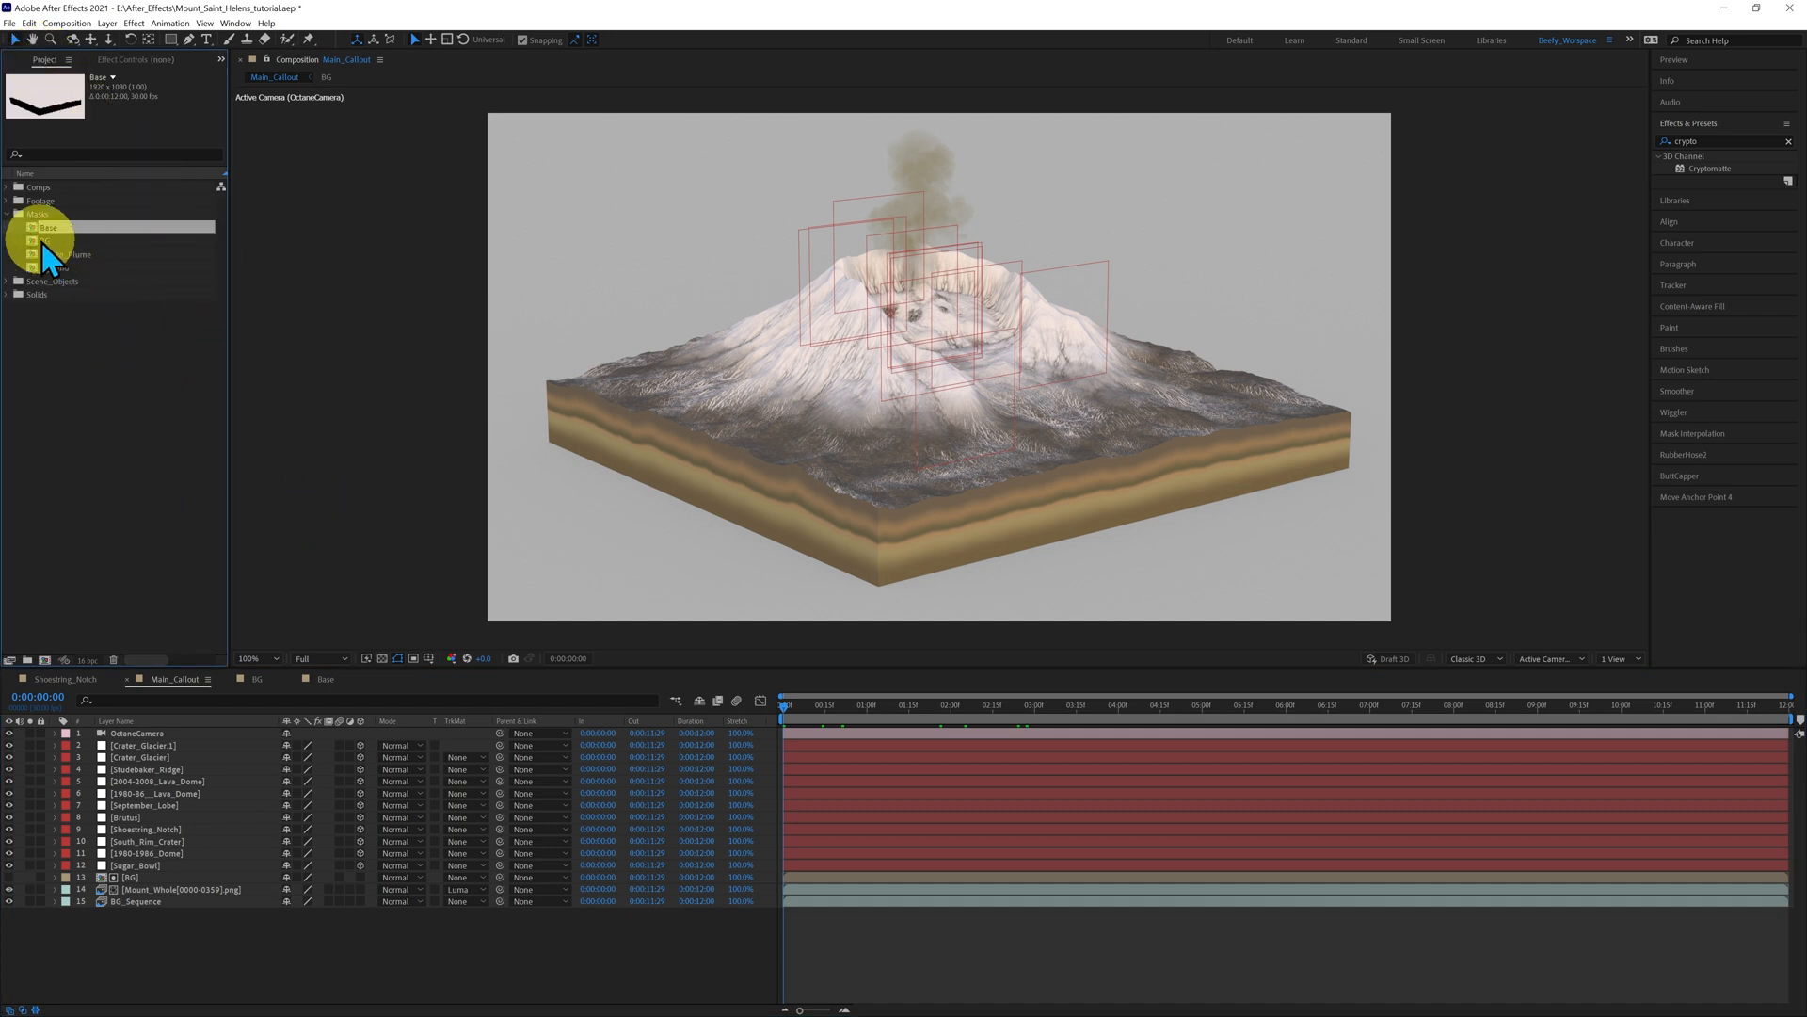
{"action": "left_click_drag", "start_coordinate": [37, 237], "coordinate": [125, 879]}
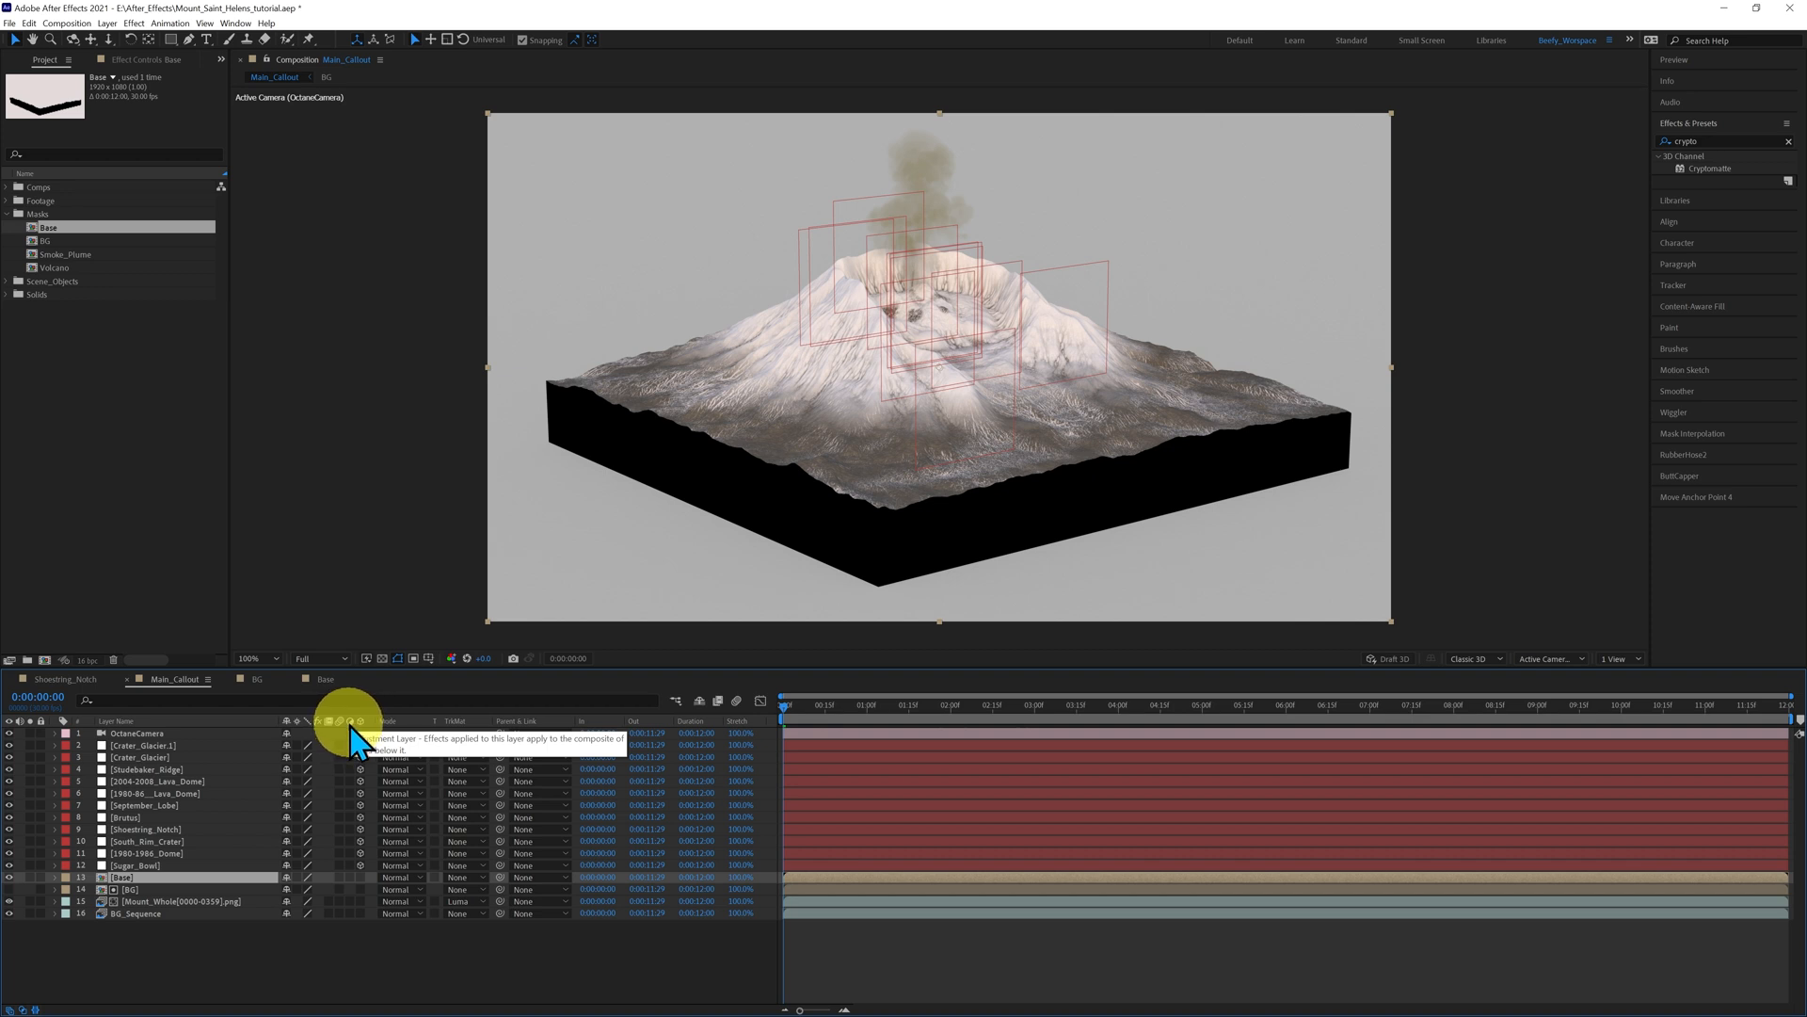
{"action": "left_click", "coordinate": [350, 877]}
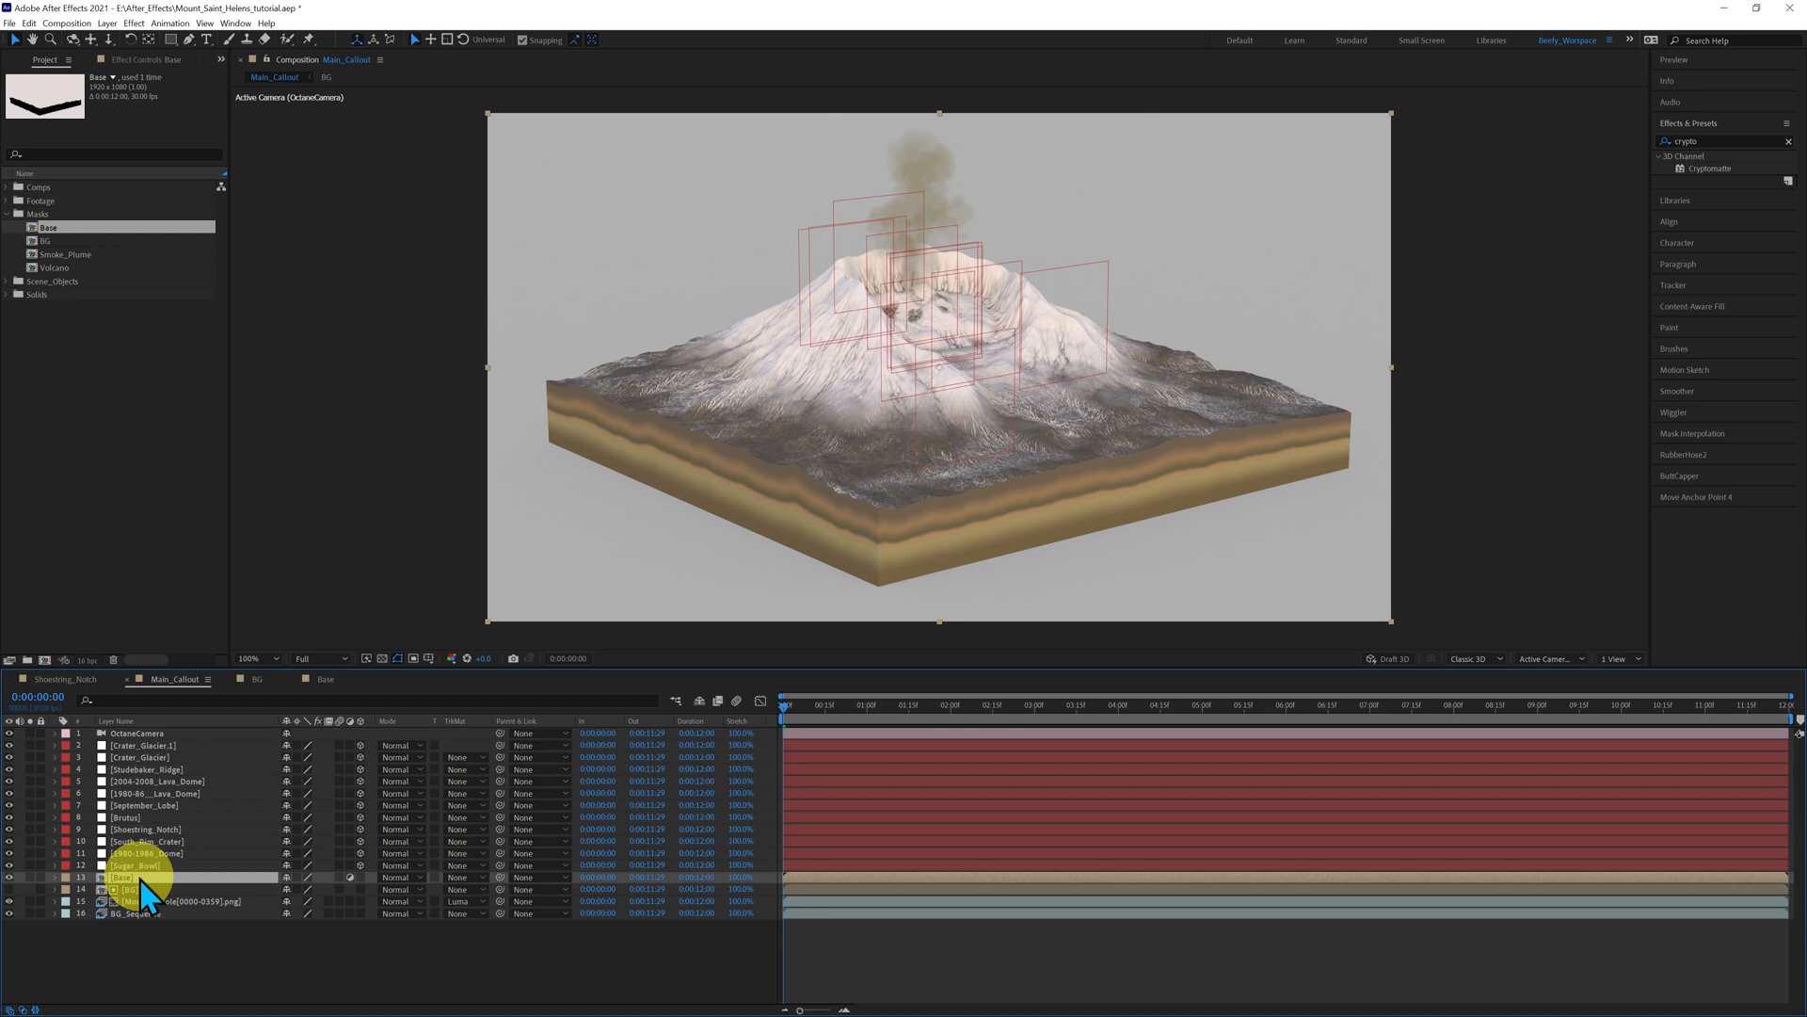
- Find the Hue/Saturation effect by searching for "hue" and apply it to the Base adjustment layer
{"action": "left_click", "coordinate": [134, 23]}
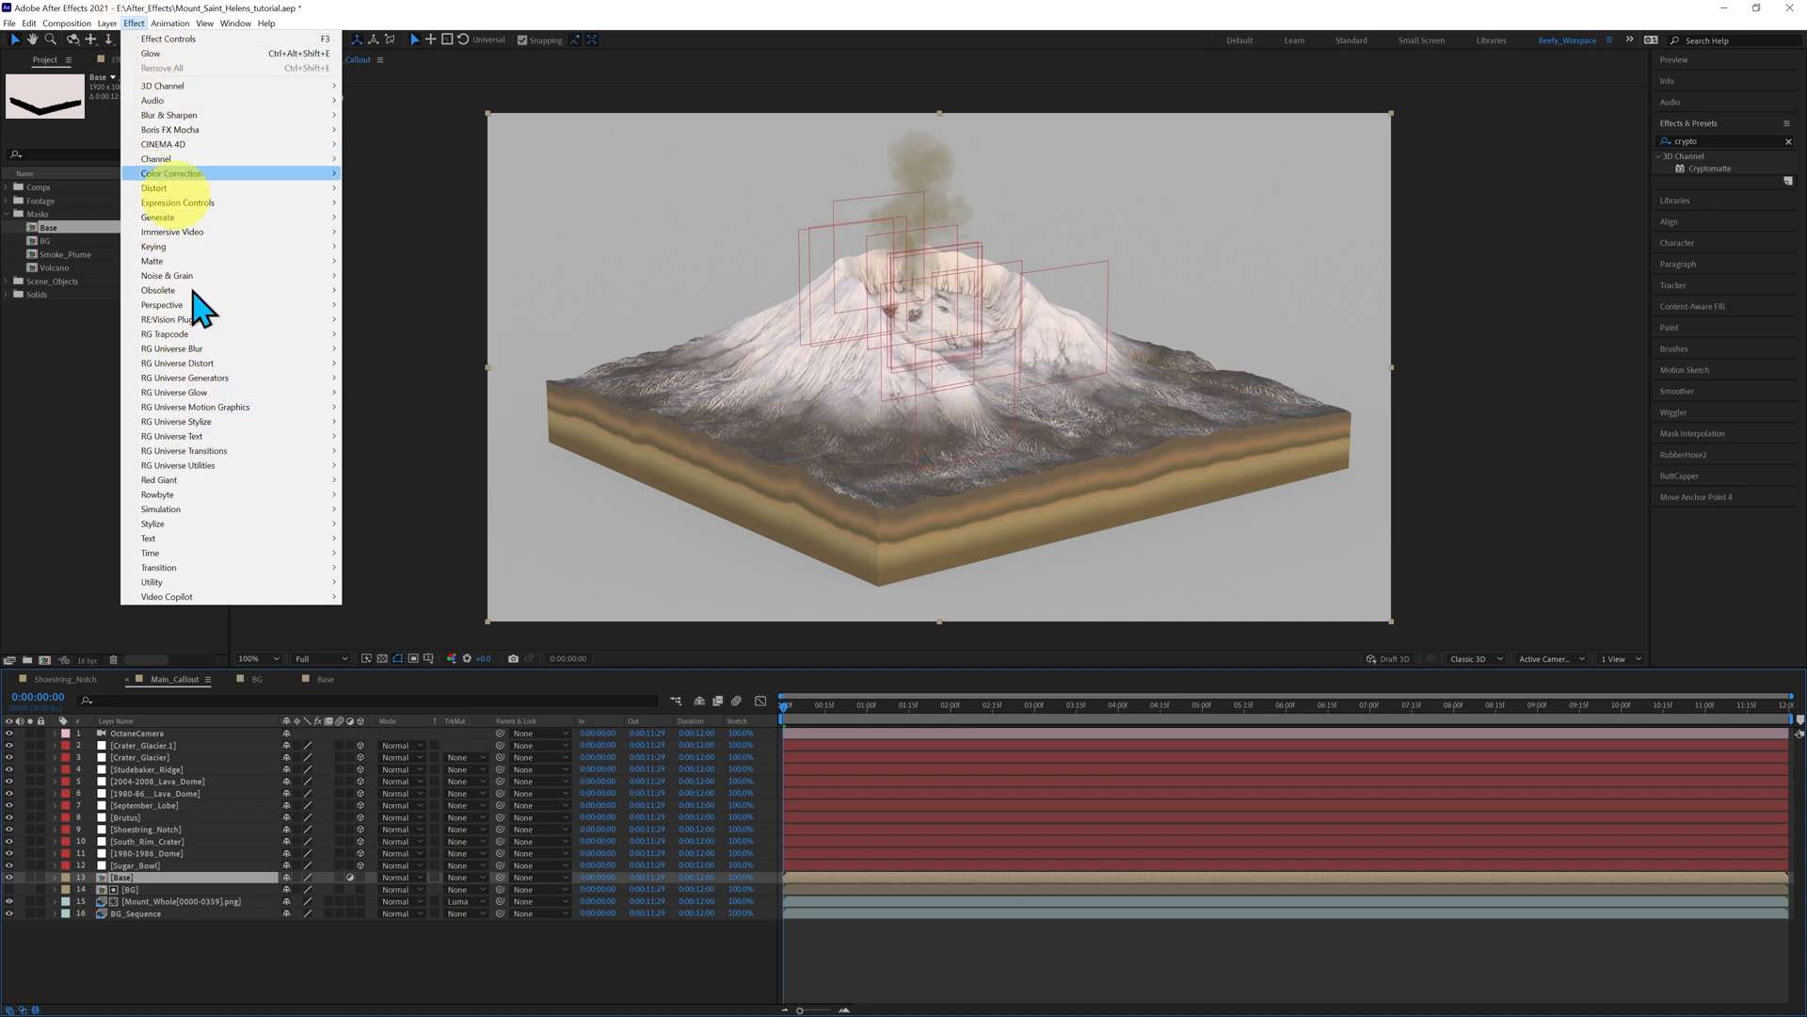
{"action": "left_click", "coordinate": [137, 21]}
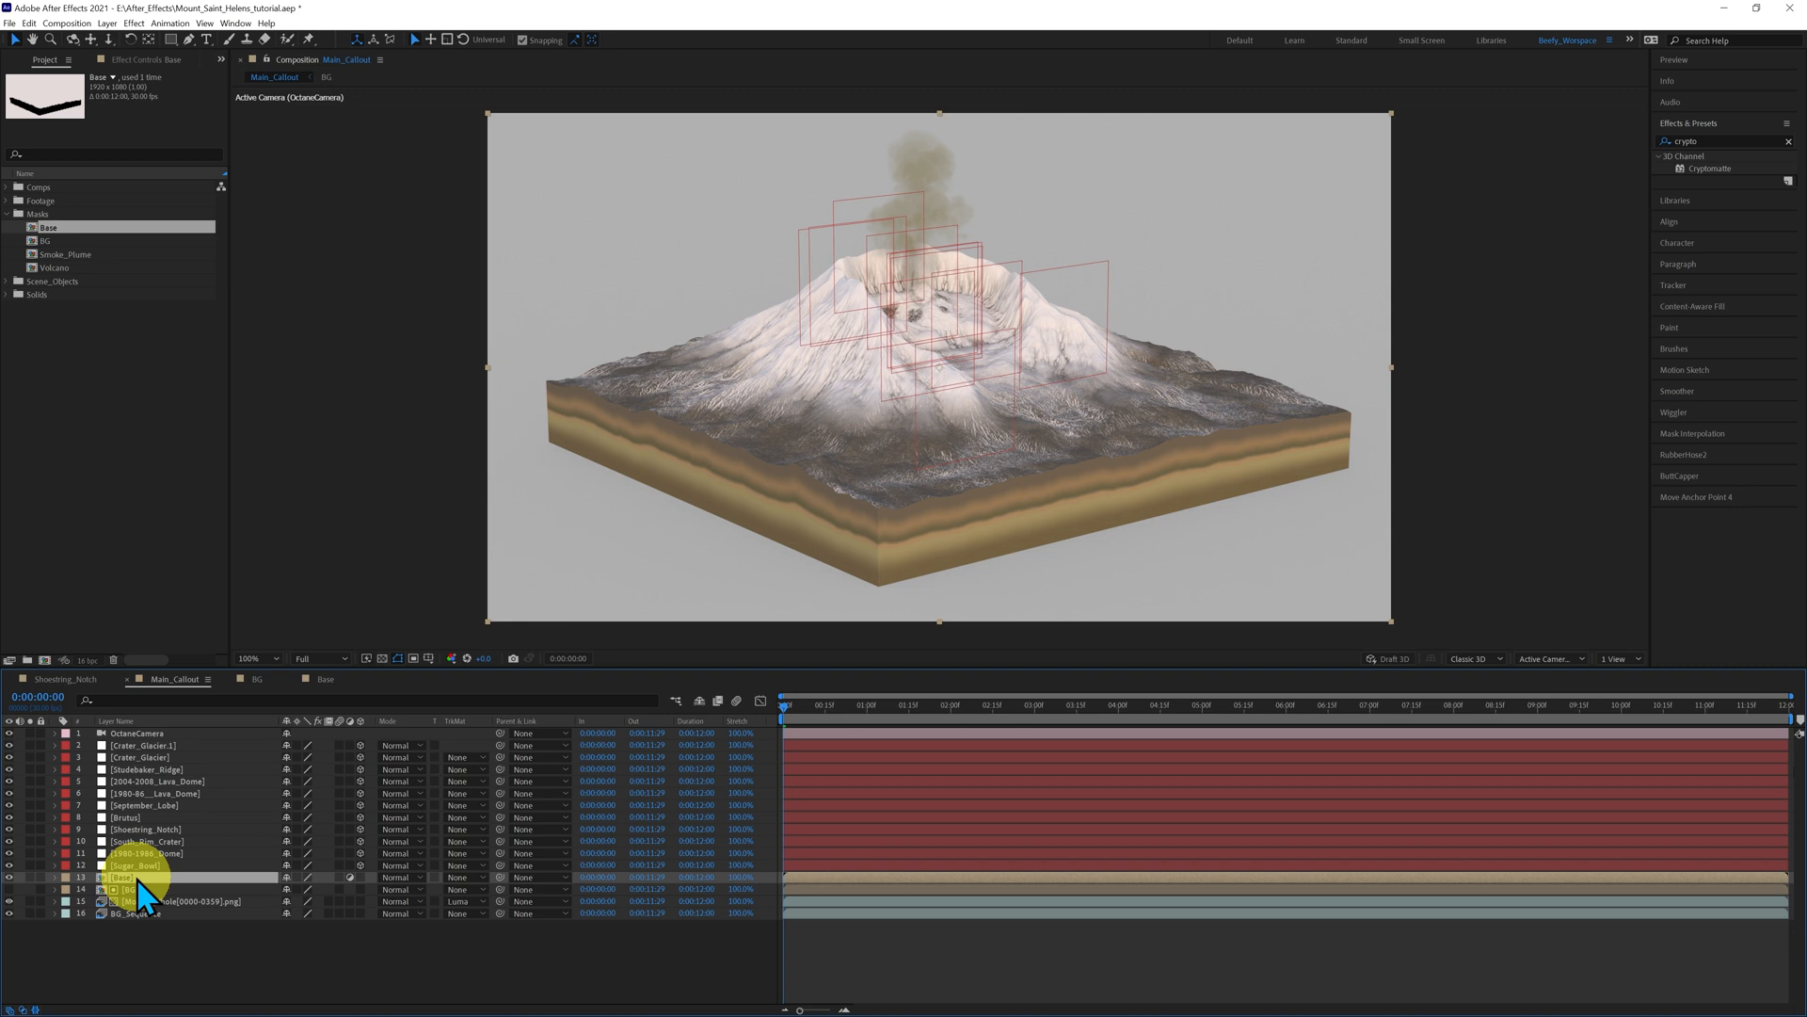
{"action": "key", "text": "ctrl+space"}
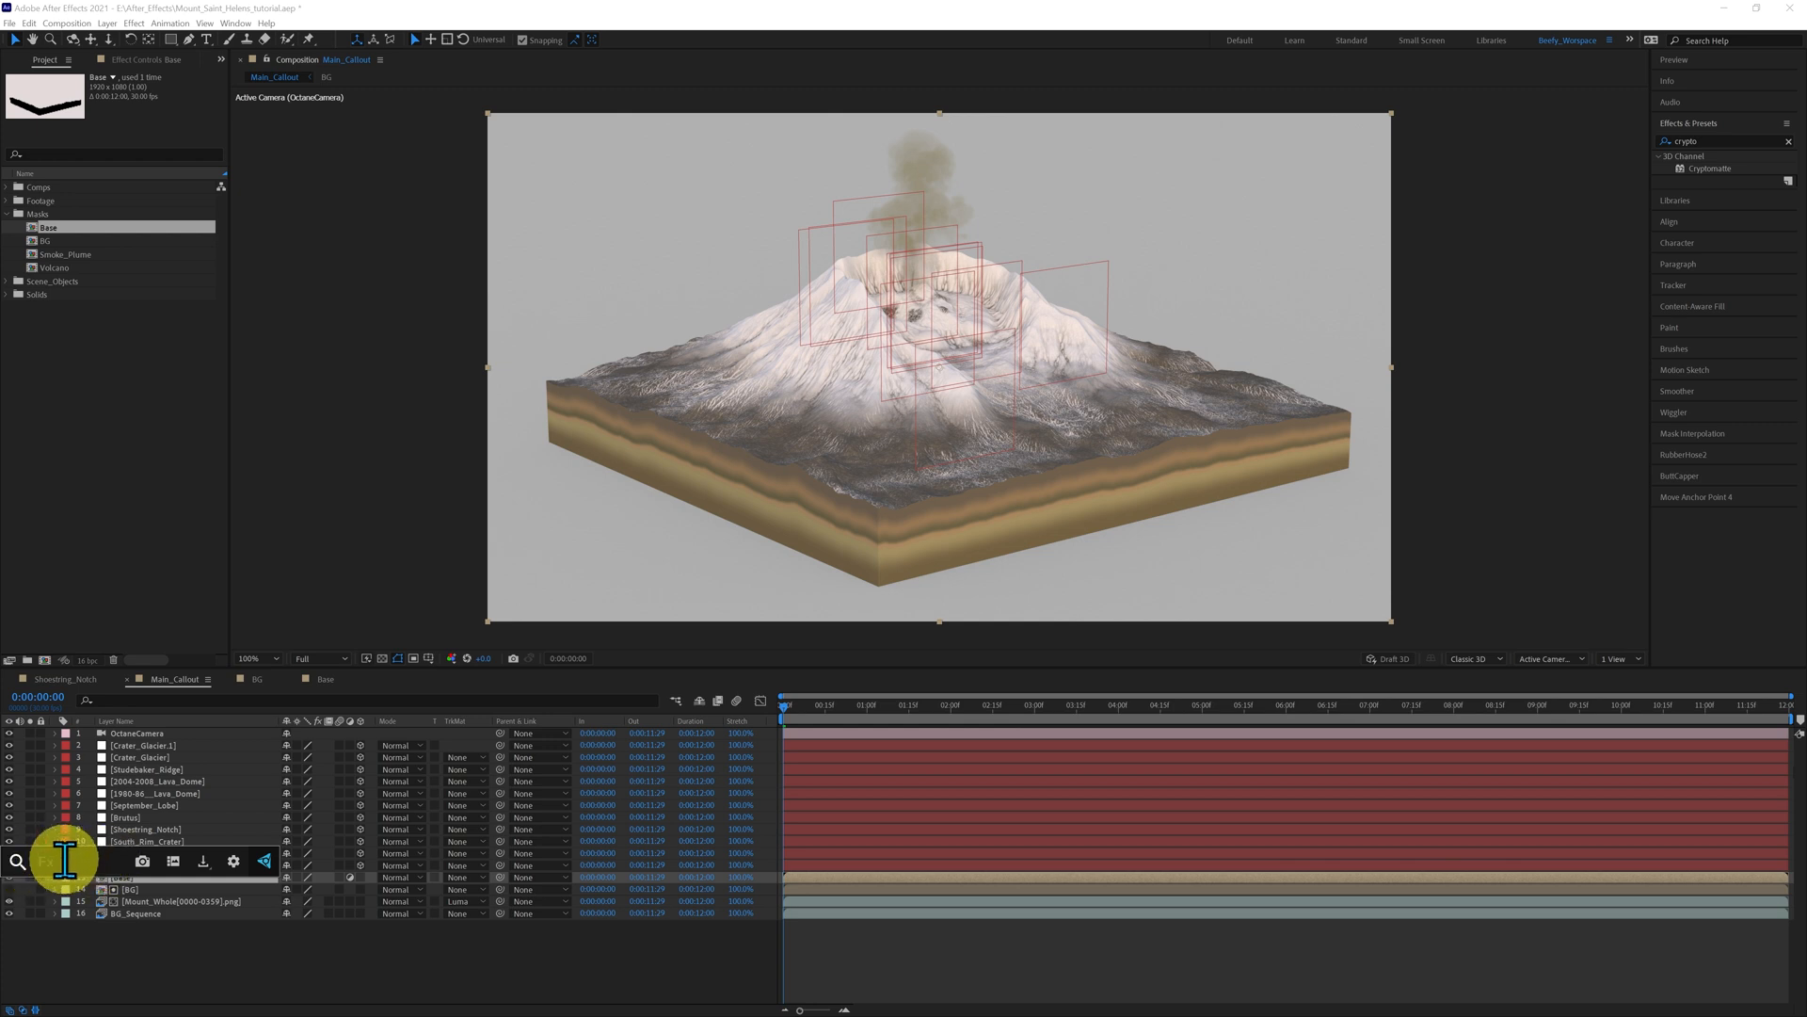
{"action": "type", "text": "hue"}
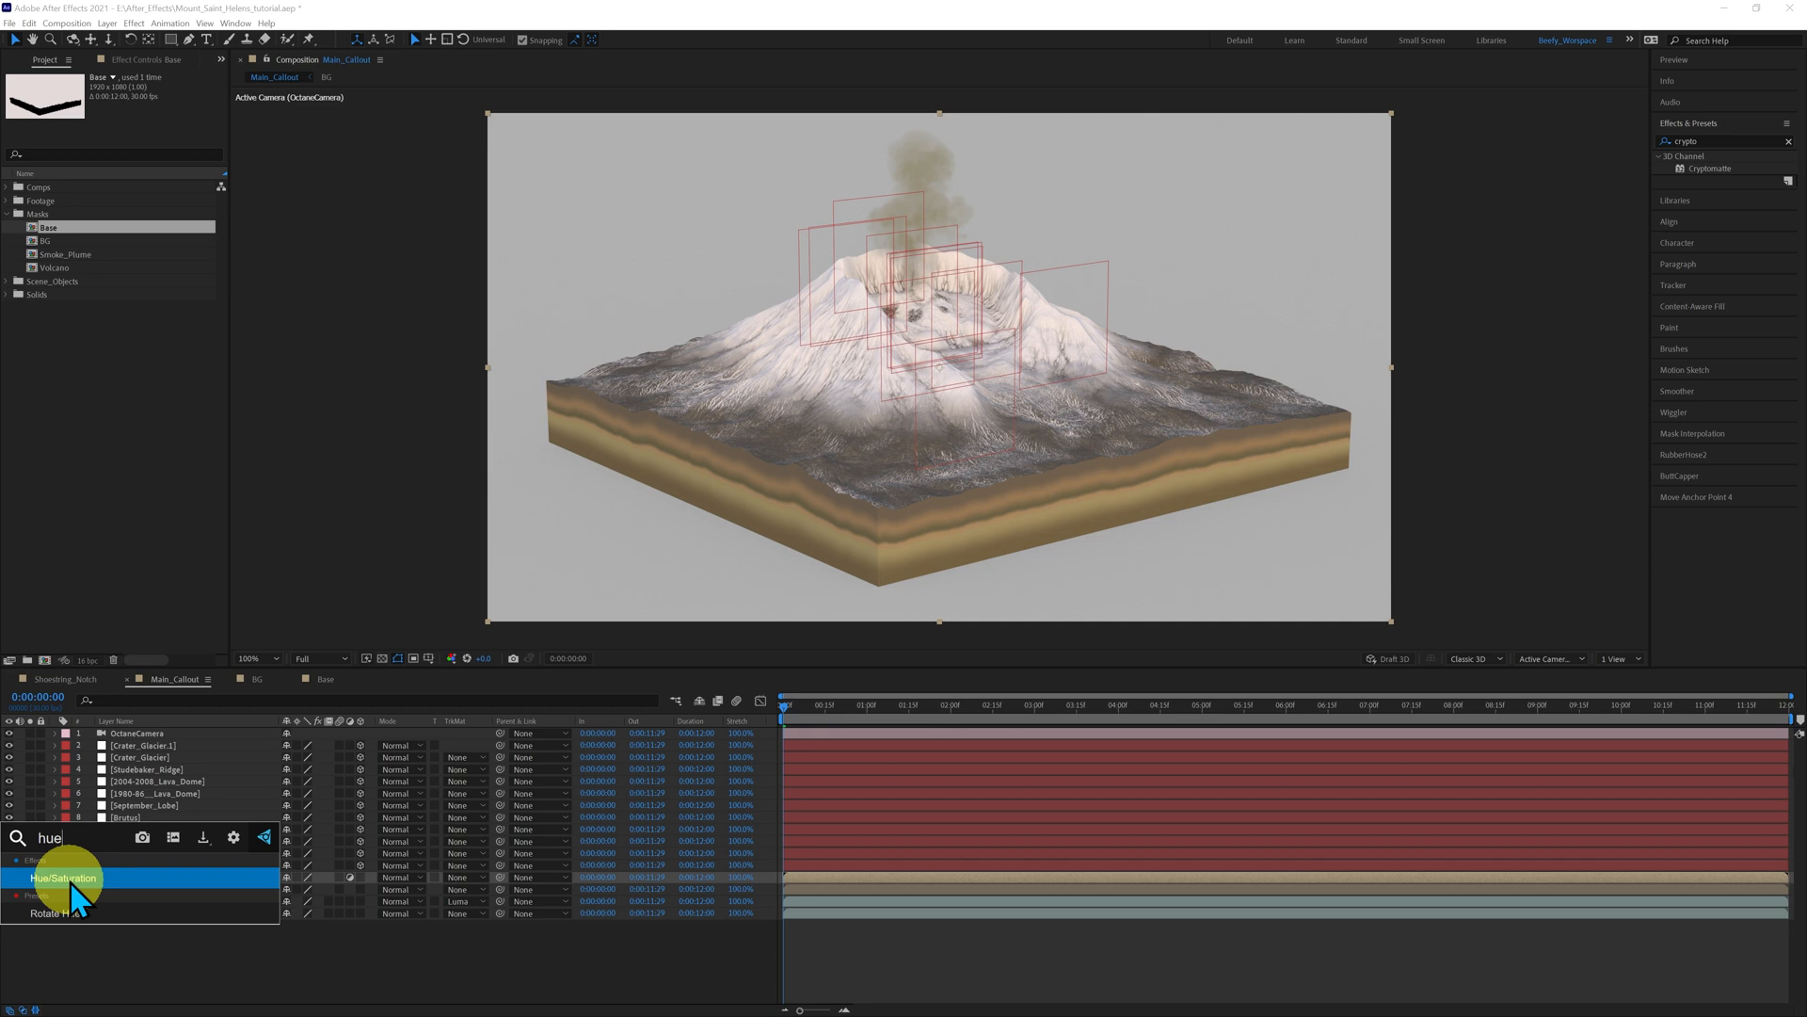
{"action": "left_click", "coordinate": [71, 883]}
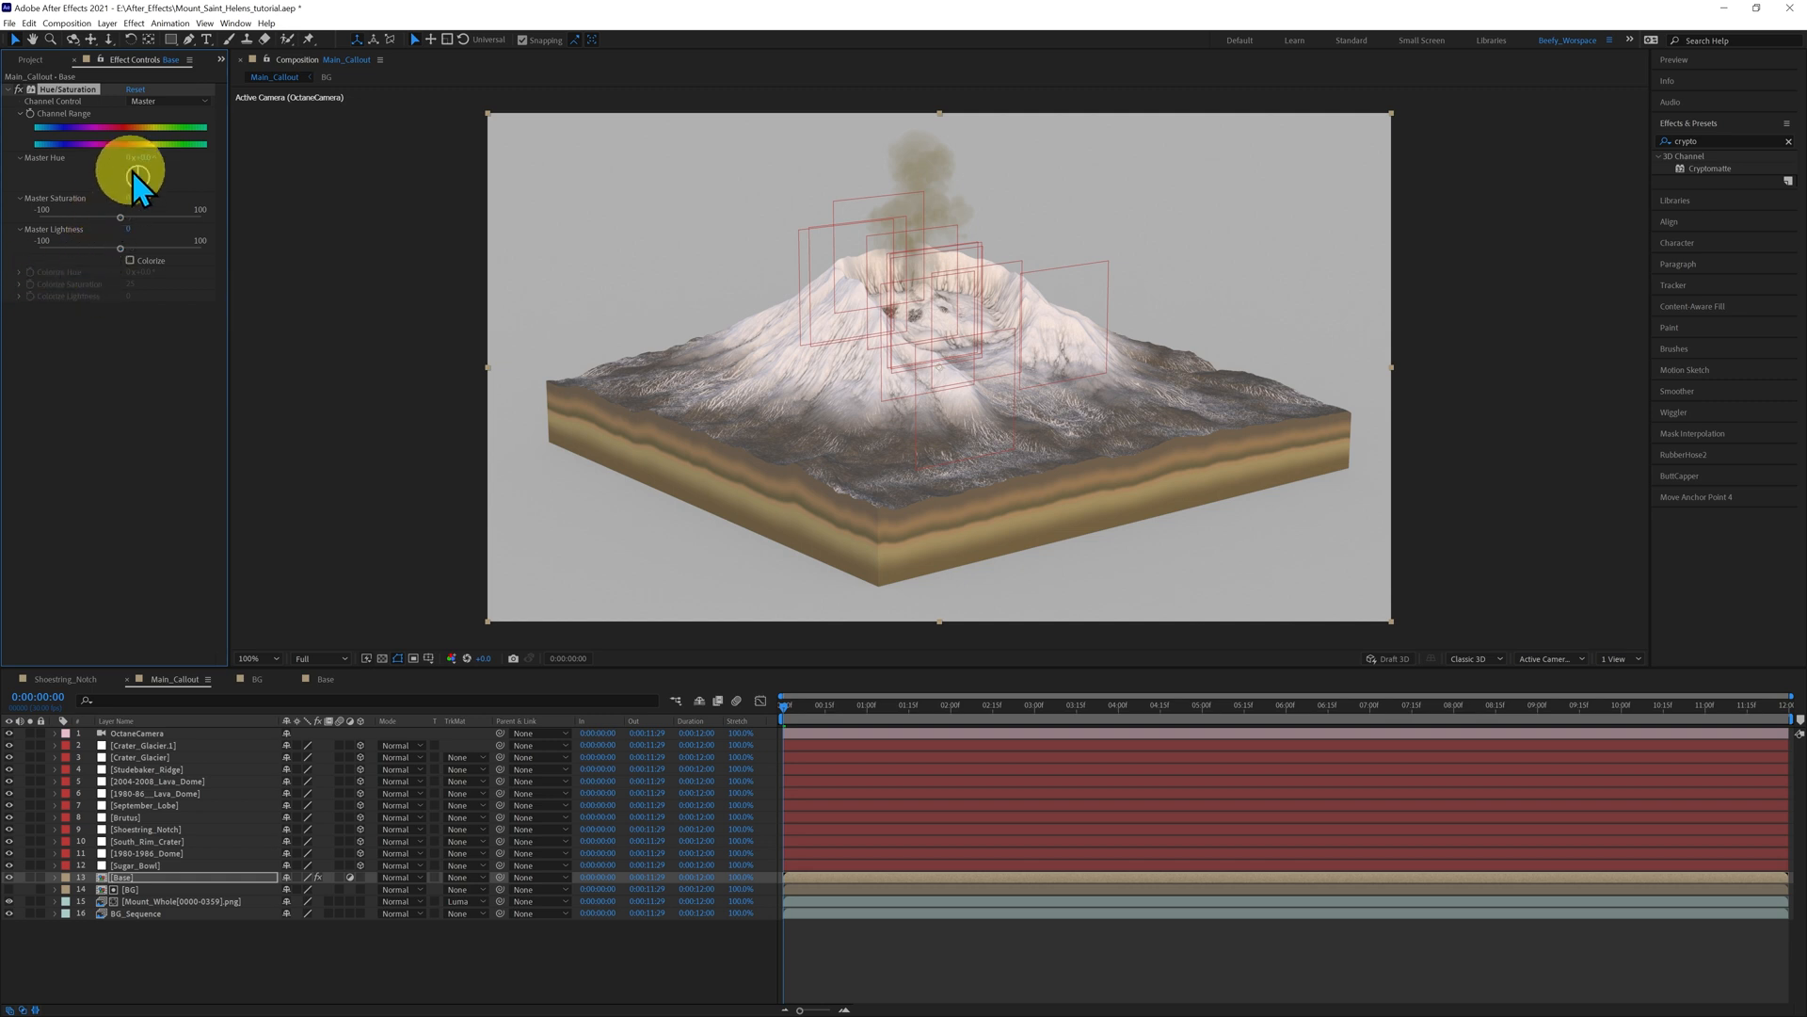
- Try a green Master Hue shift on the Base layer's Hue/Saturation effect and reset it to 0
{"action": "left_click_drag", "start_coordinate": [143, 157], "coordinate": [207, 154]}
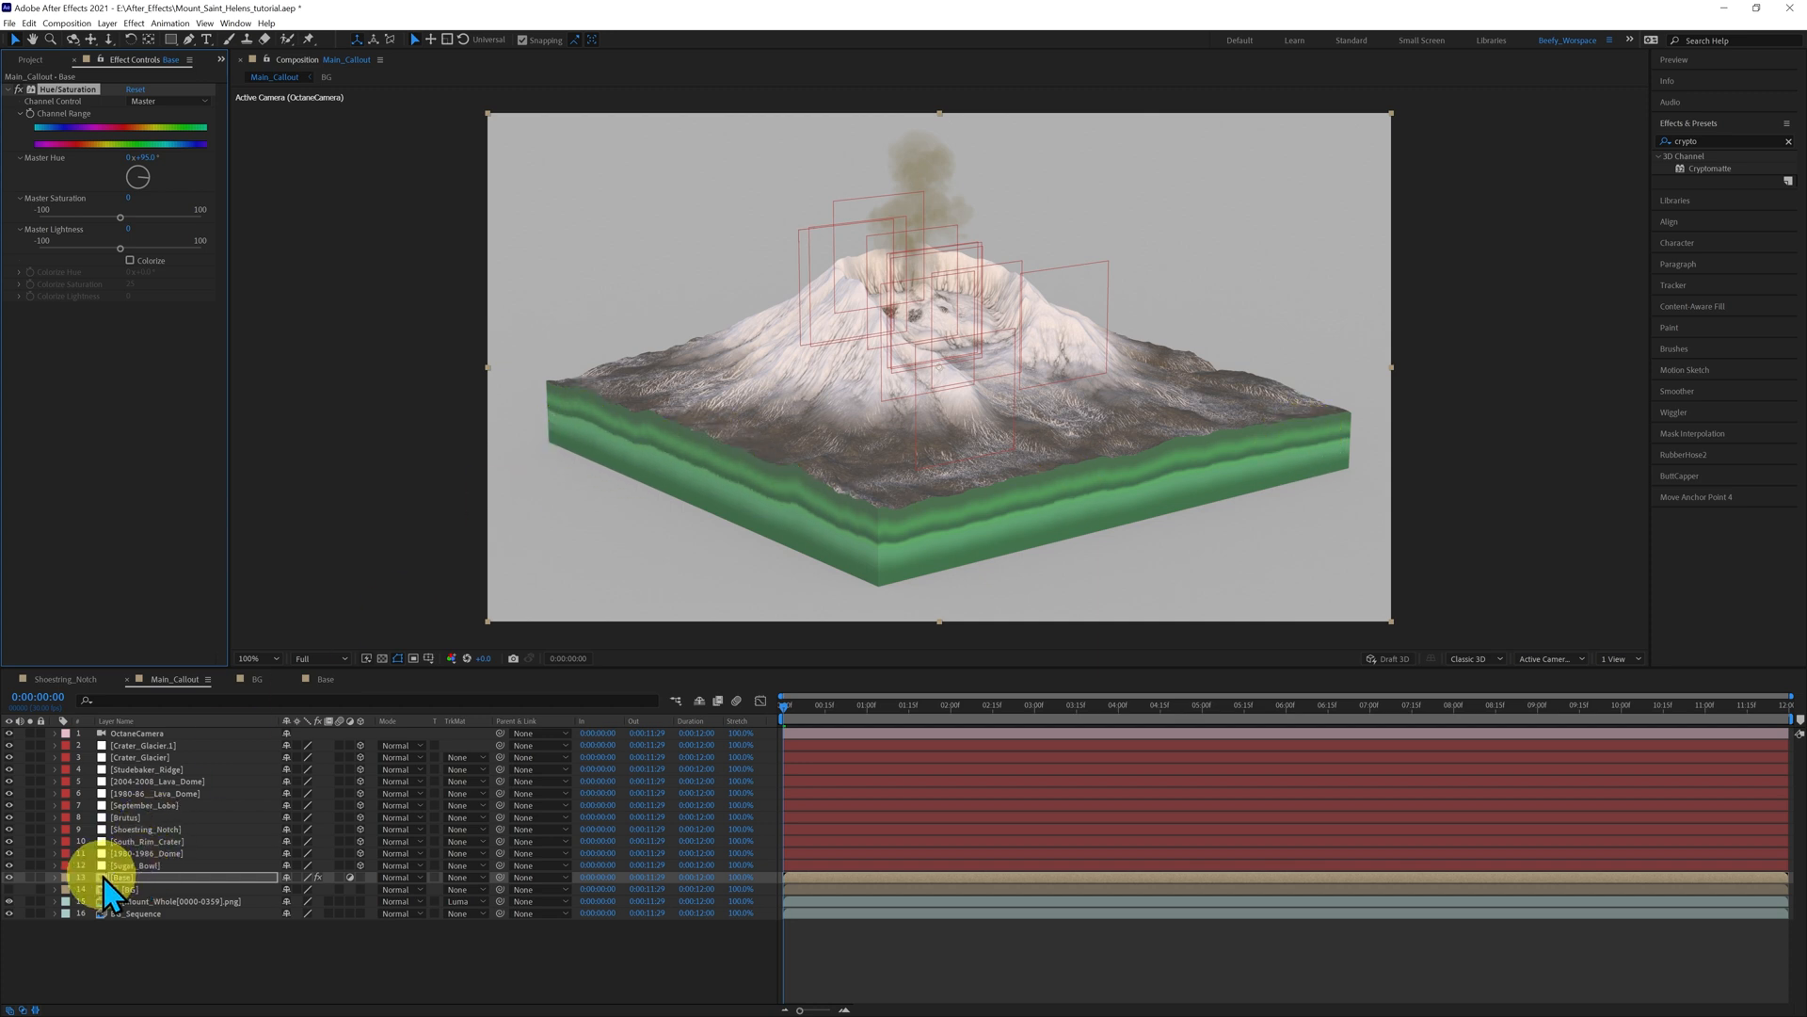
{"action": "left_click", "coordinate": [146, 158]}
{"action": "type", "text": "0"}
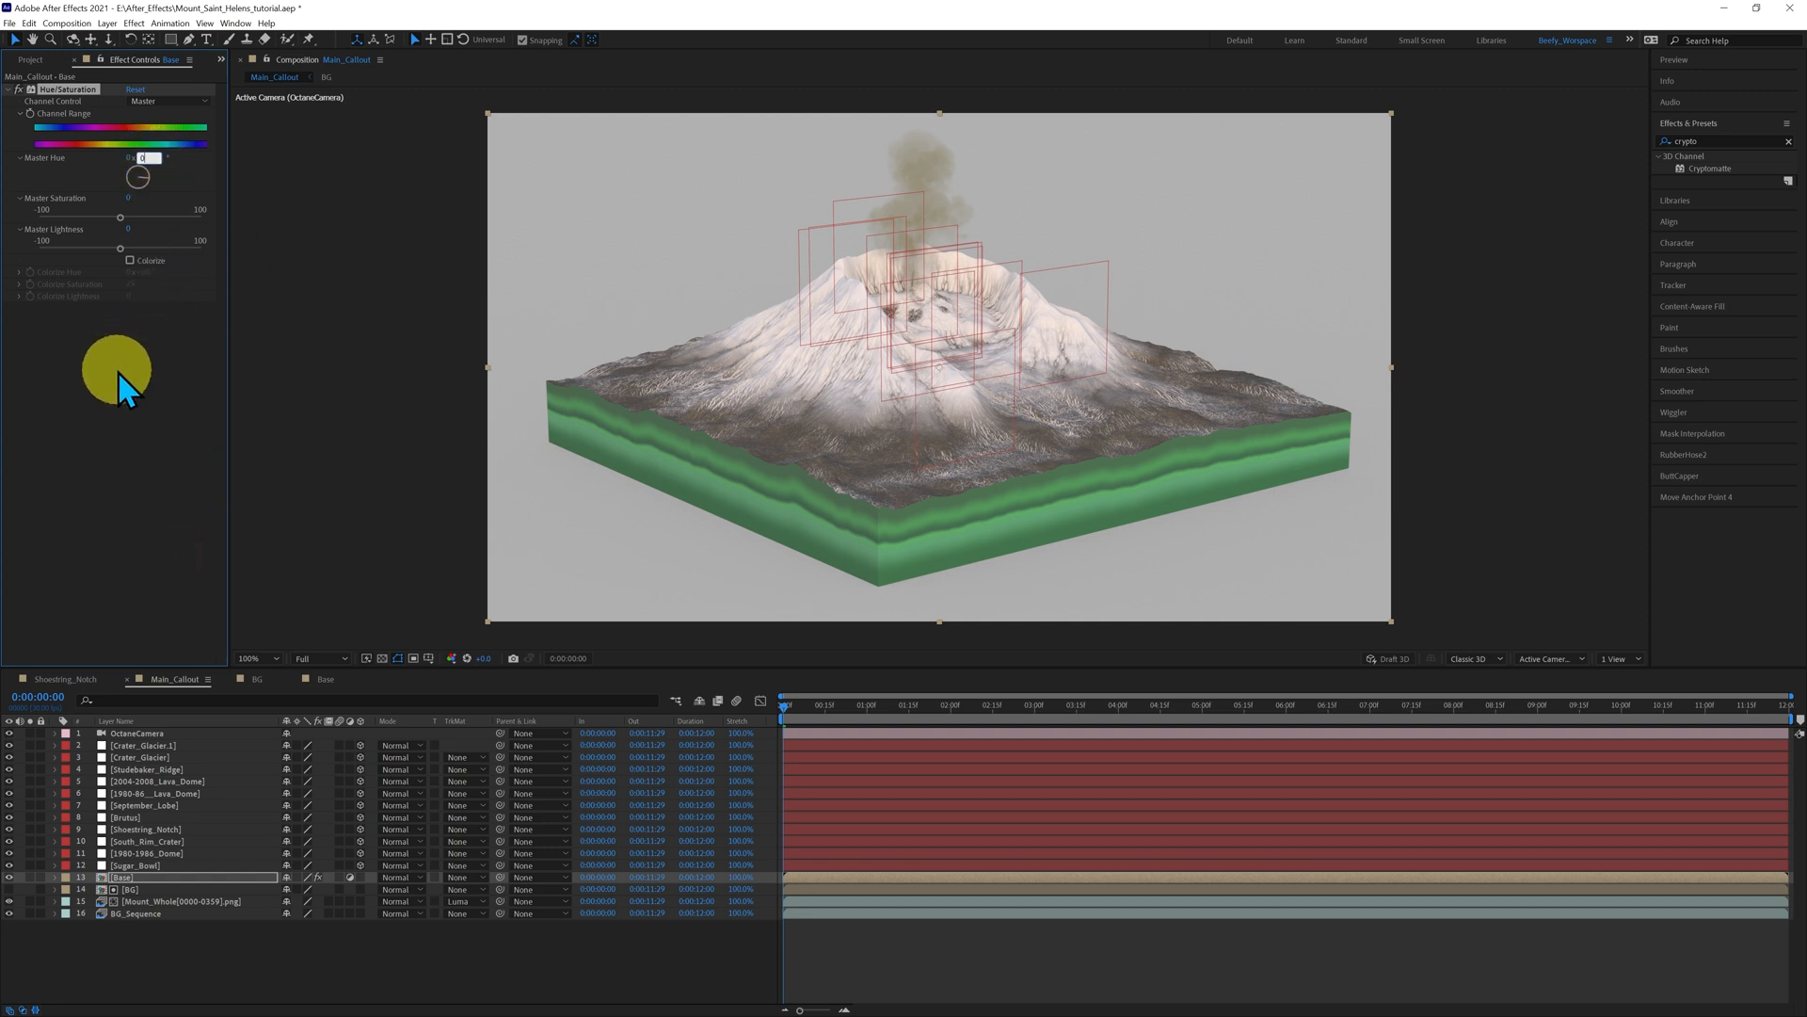
{"action": "key", "text": "Return"}
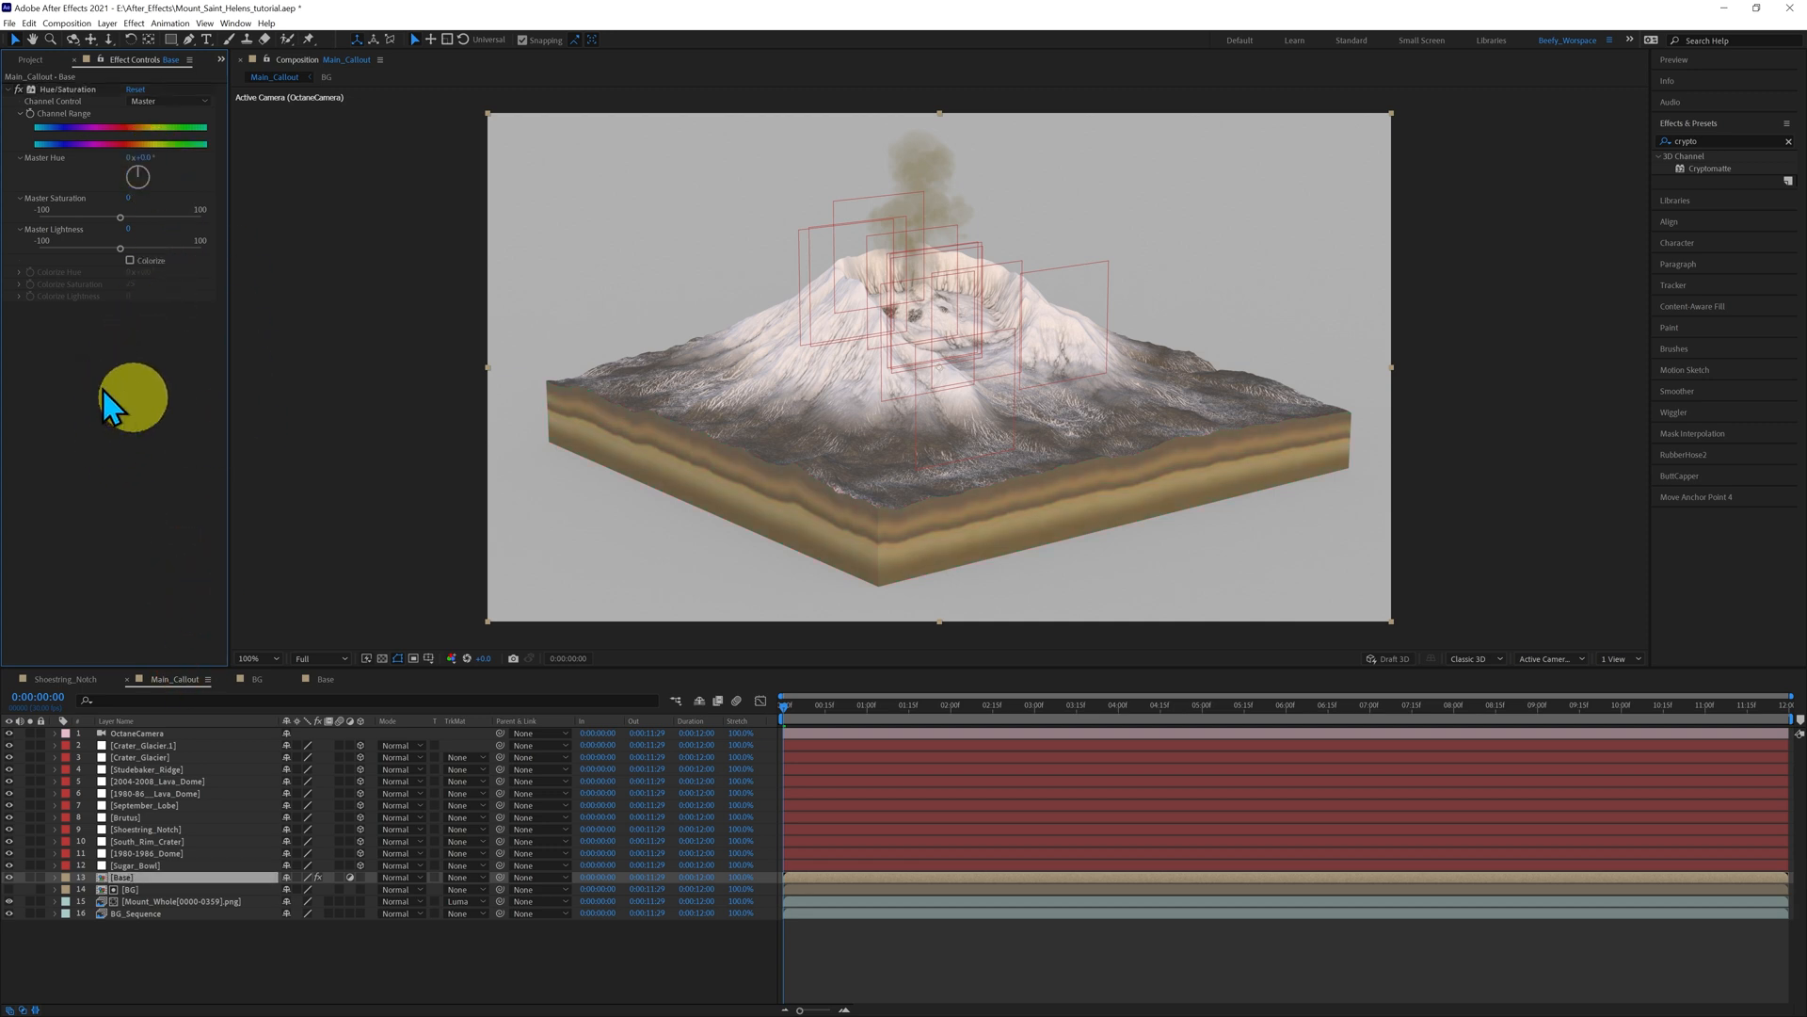
- Lower the Base layer's Master Saturation to -40 and shift its Master Hue slightly toward green
{"action": "left_click_drag", "start_coordinate": [120, 218], "coordinate": [116, 219]}
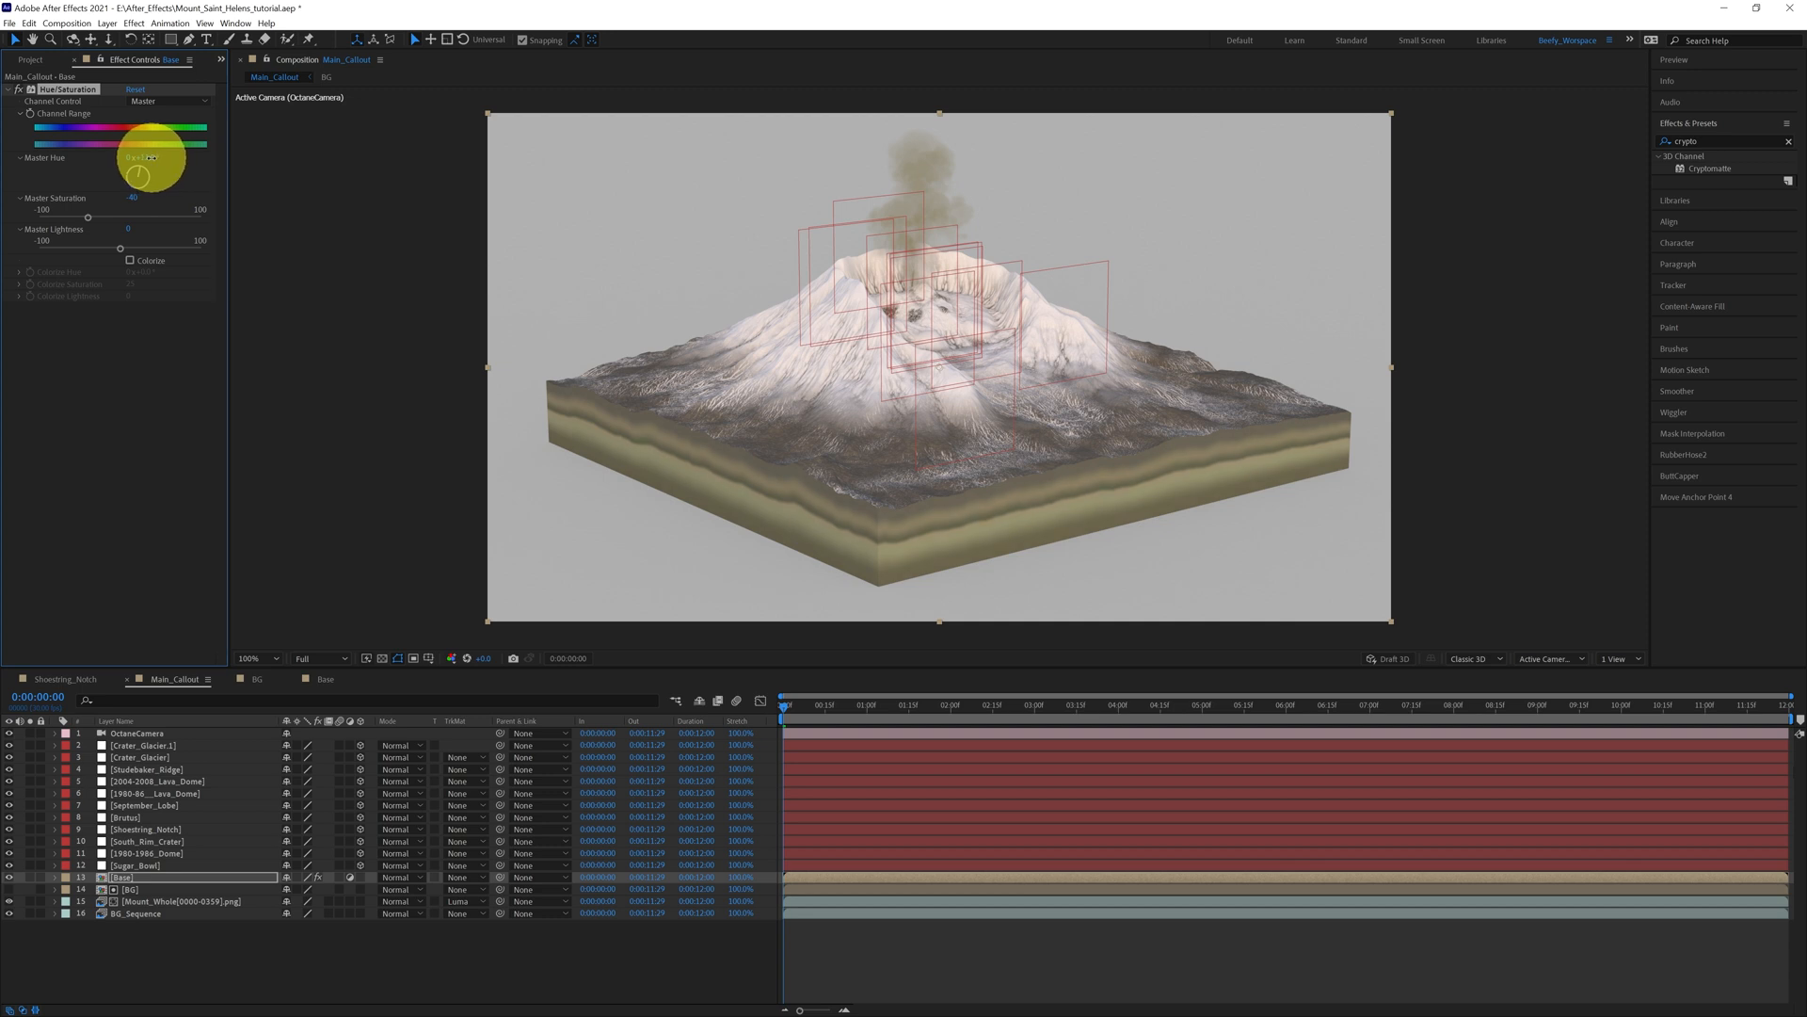
{"action": "left_click_drag", "start_coordinate": [150, 158], "coordinate": [153, 159]}
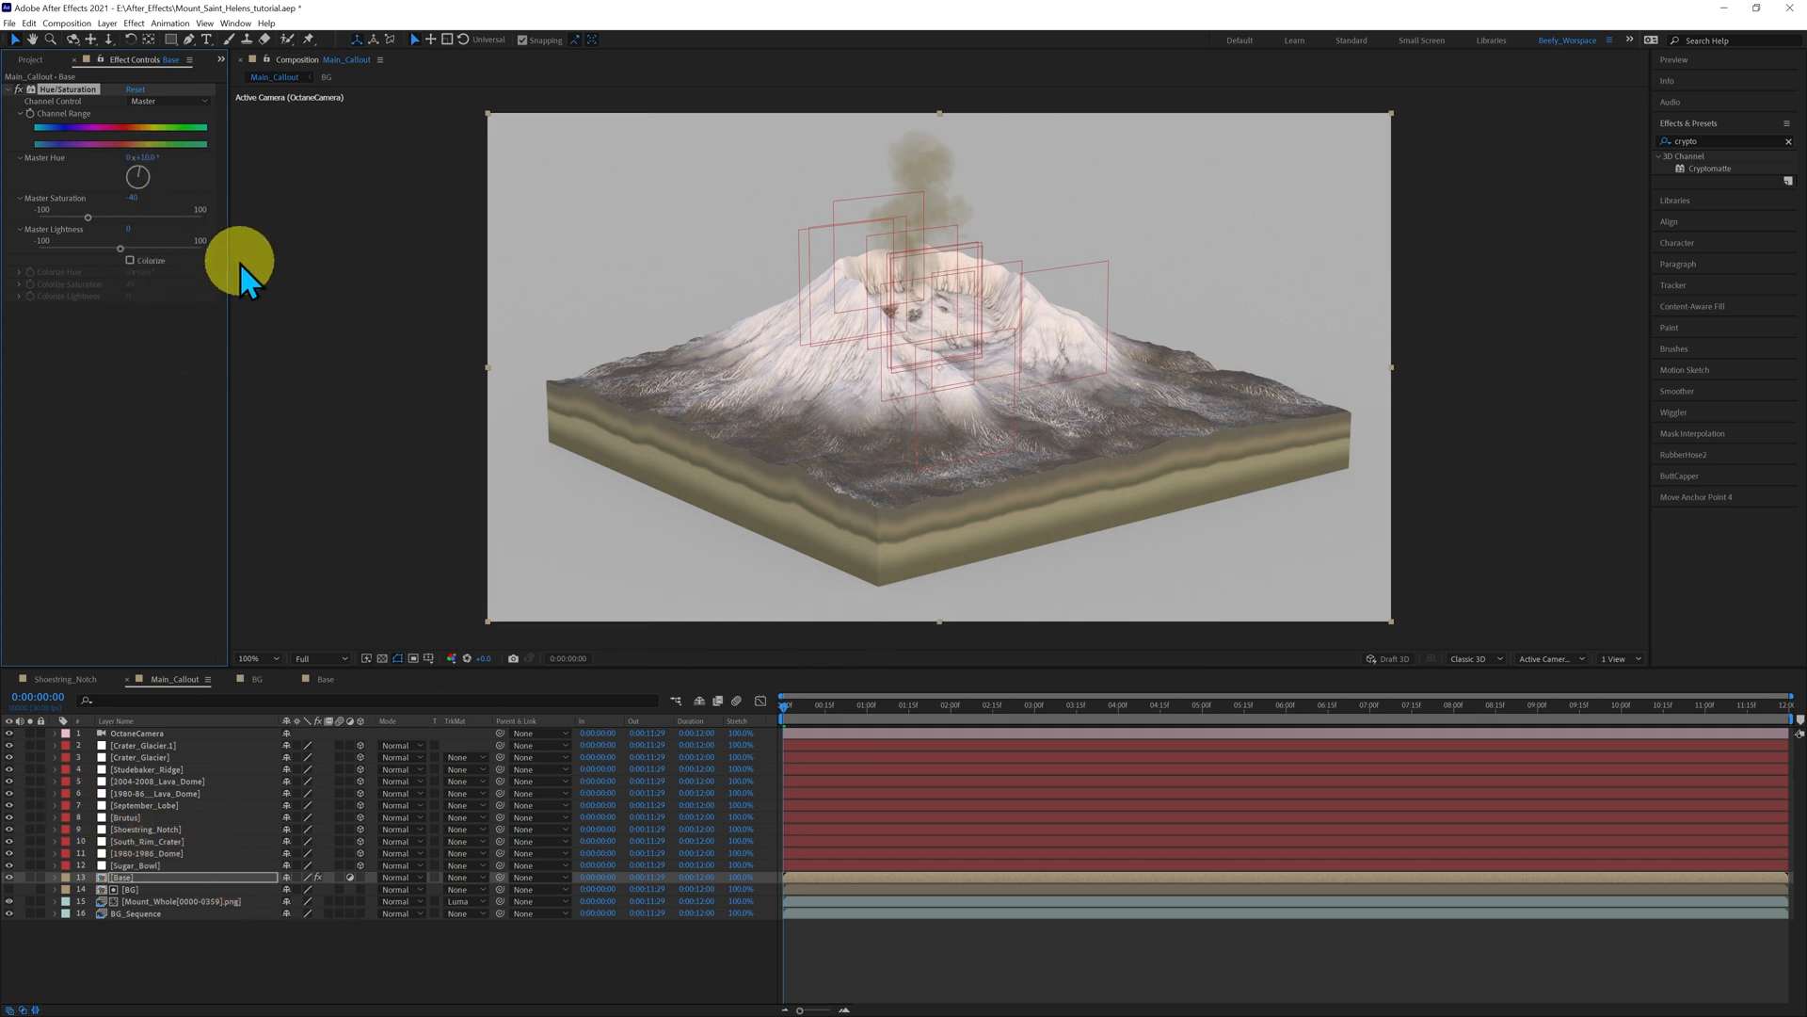
- Open the Smoke_Plume mask composition and select the Cryptomatte effect on its EXR_Whole[0000-0359].exr layer
{"action": "left_click", "coordinate": [31, 59]}
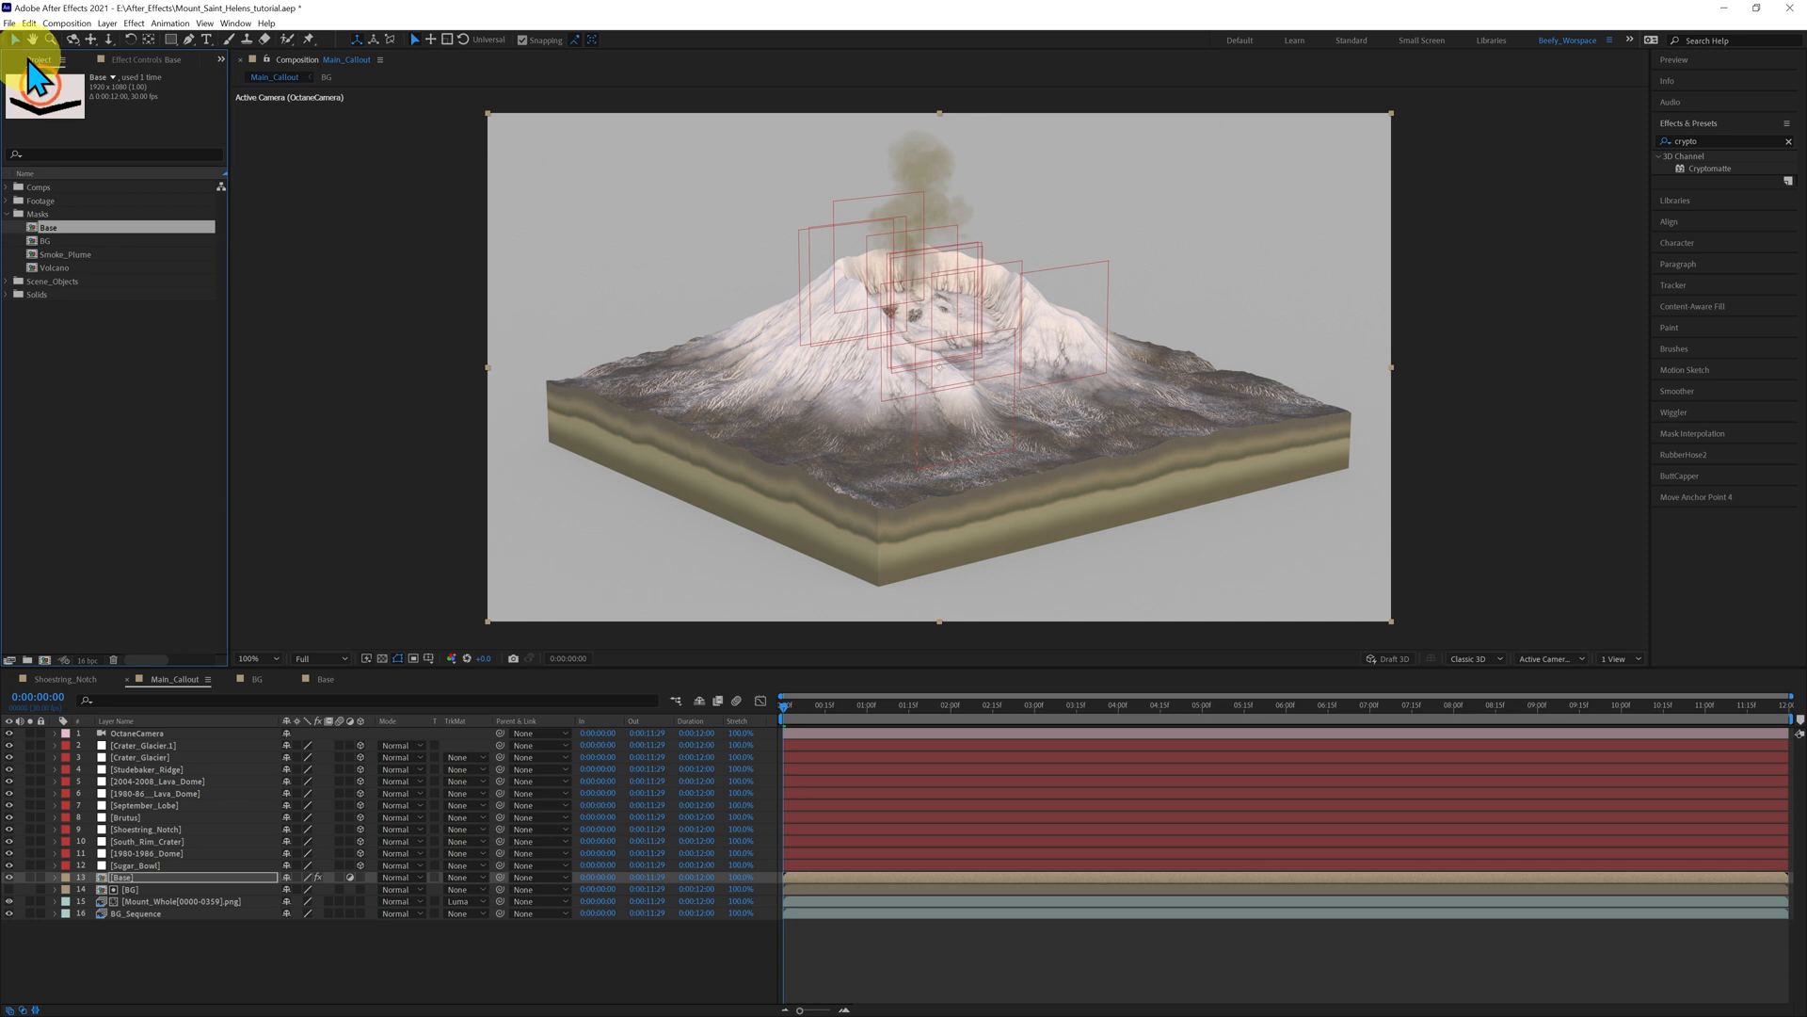
{"action": "left_click", "coordinate": [35, 257]}
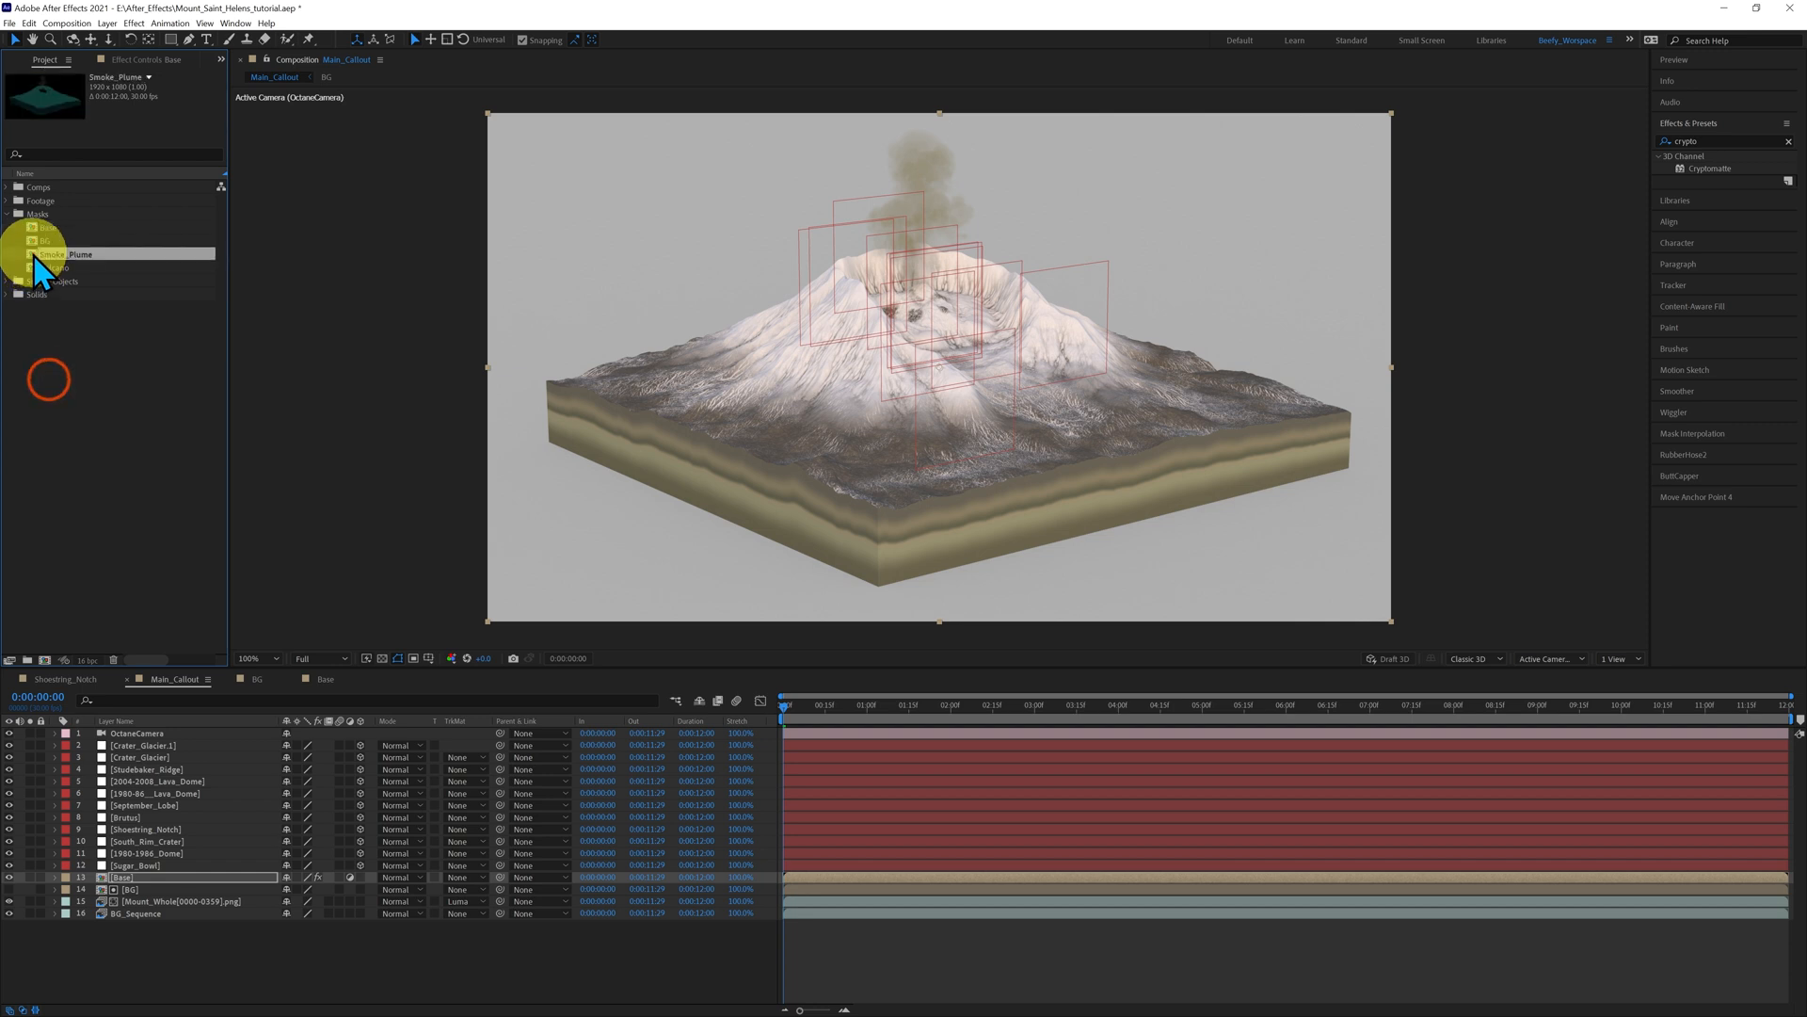
{"action": "double_click", "coordinate": [35, 257]}
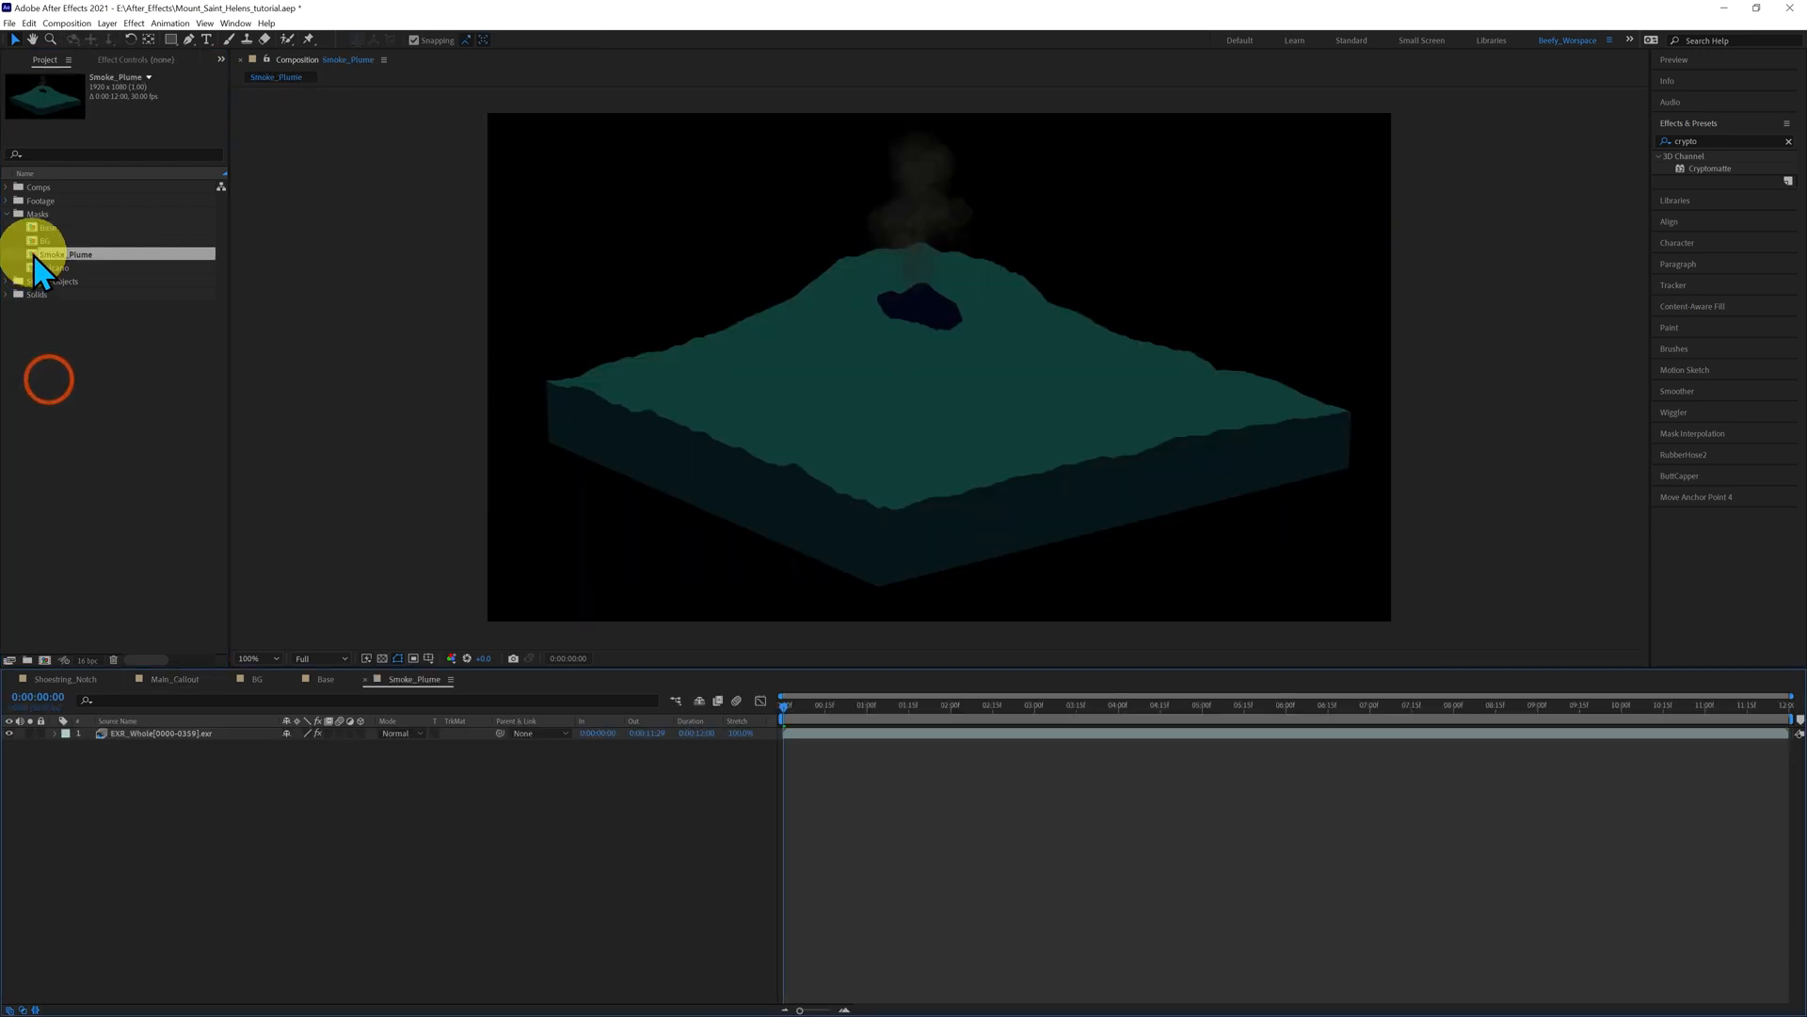
{"action": "left_click", "coordinate": [211, 737]}
{"action": "left_click", "coordinate": [134, 23]}
{"action": "left_click", "coordinate": [151, 59]}
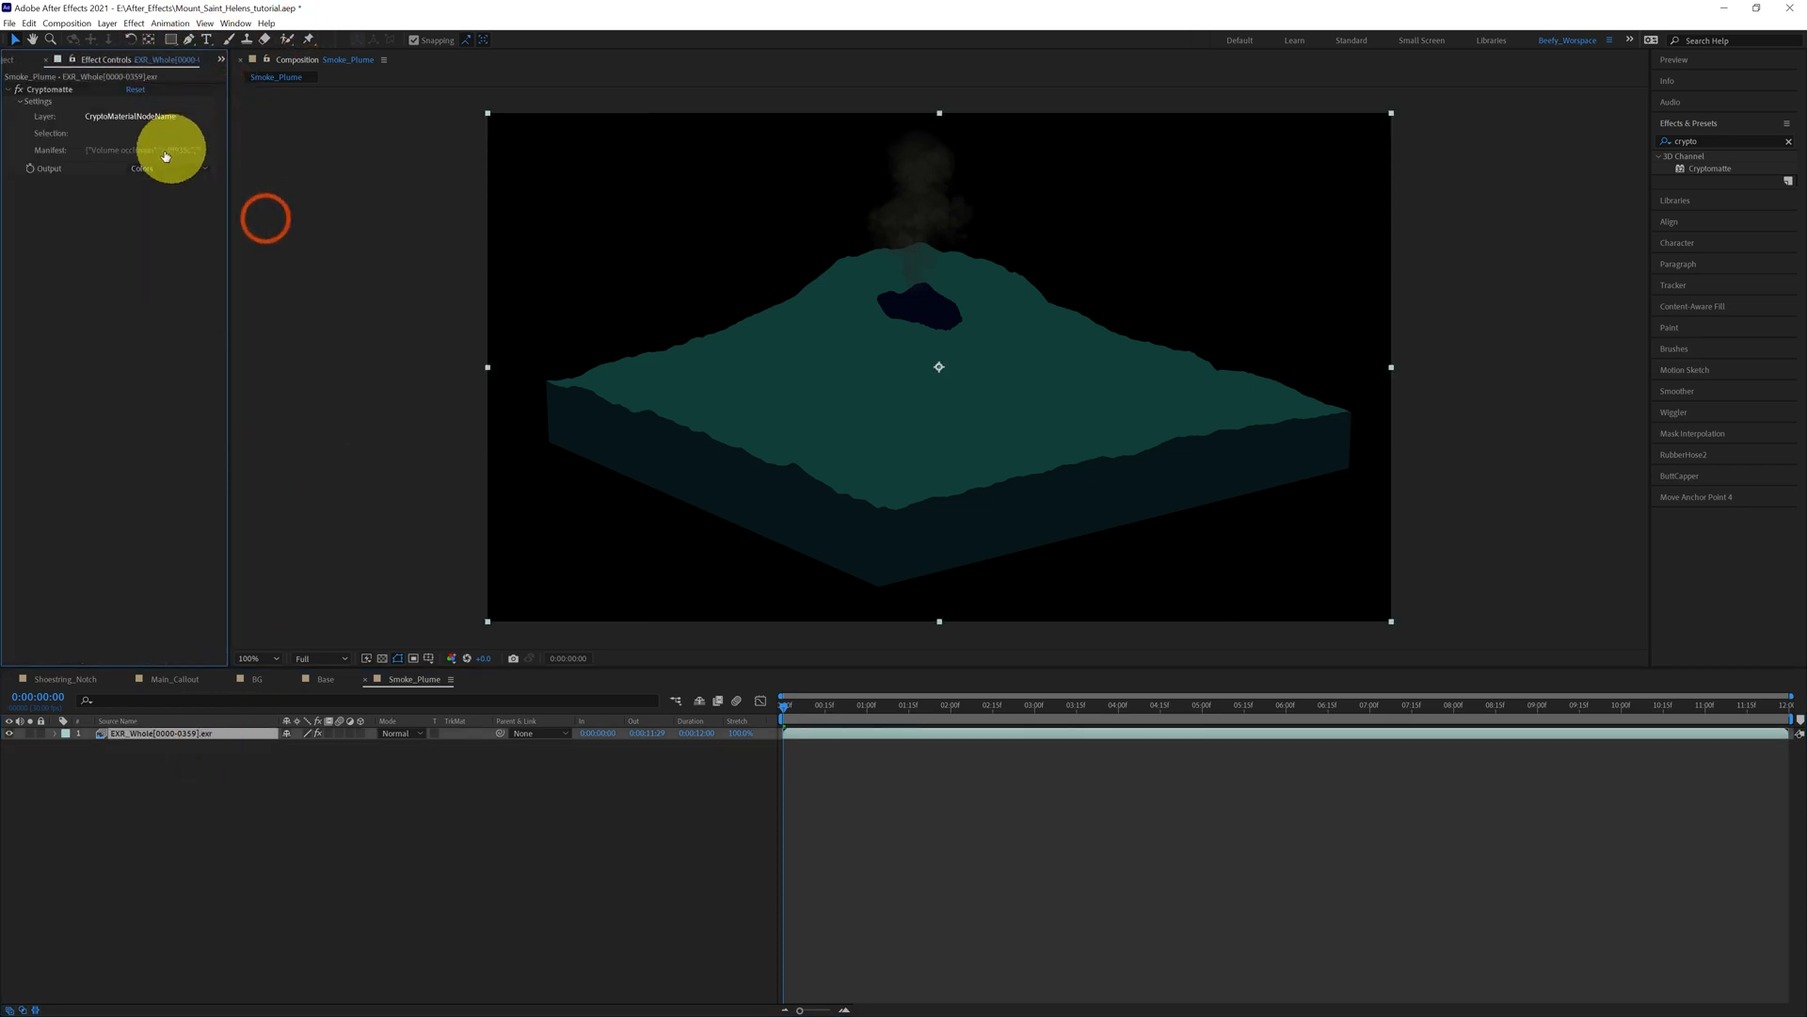
{"action": "left_click", "coordinate": [53, 90]}
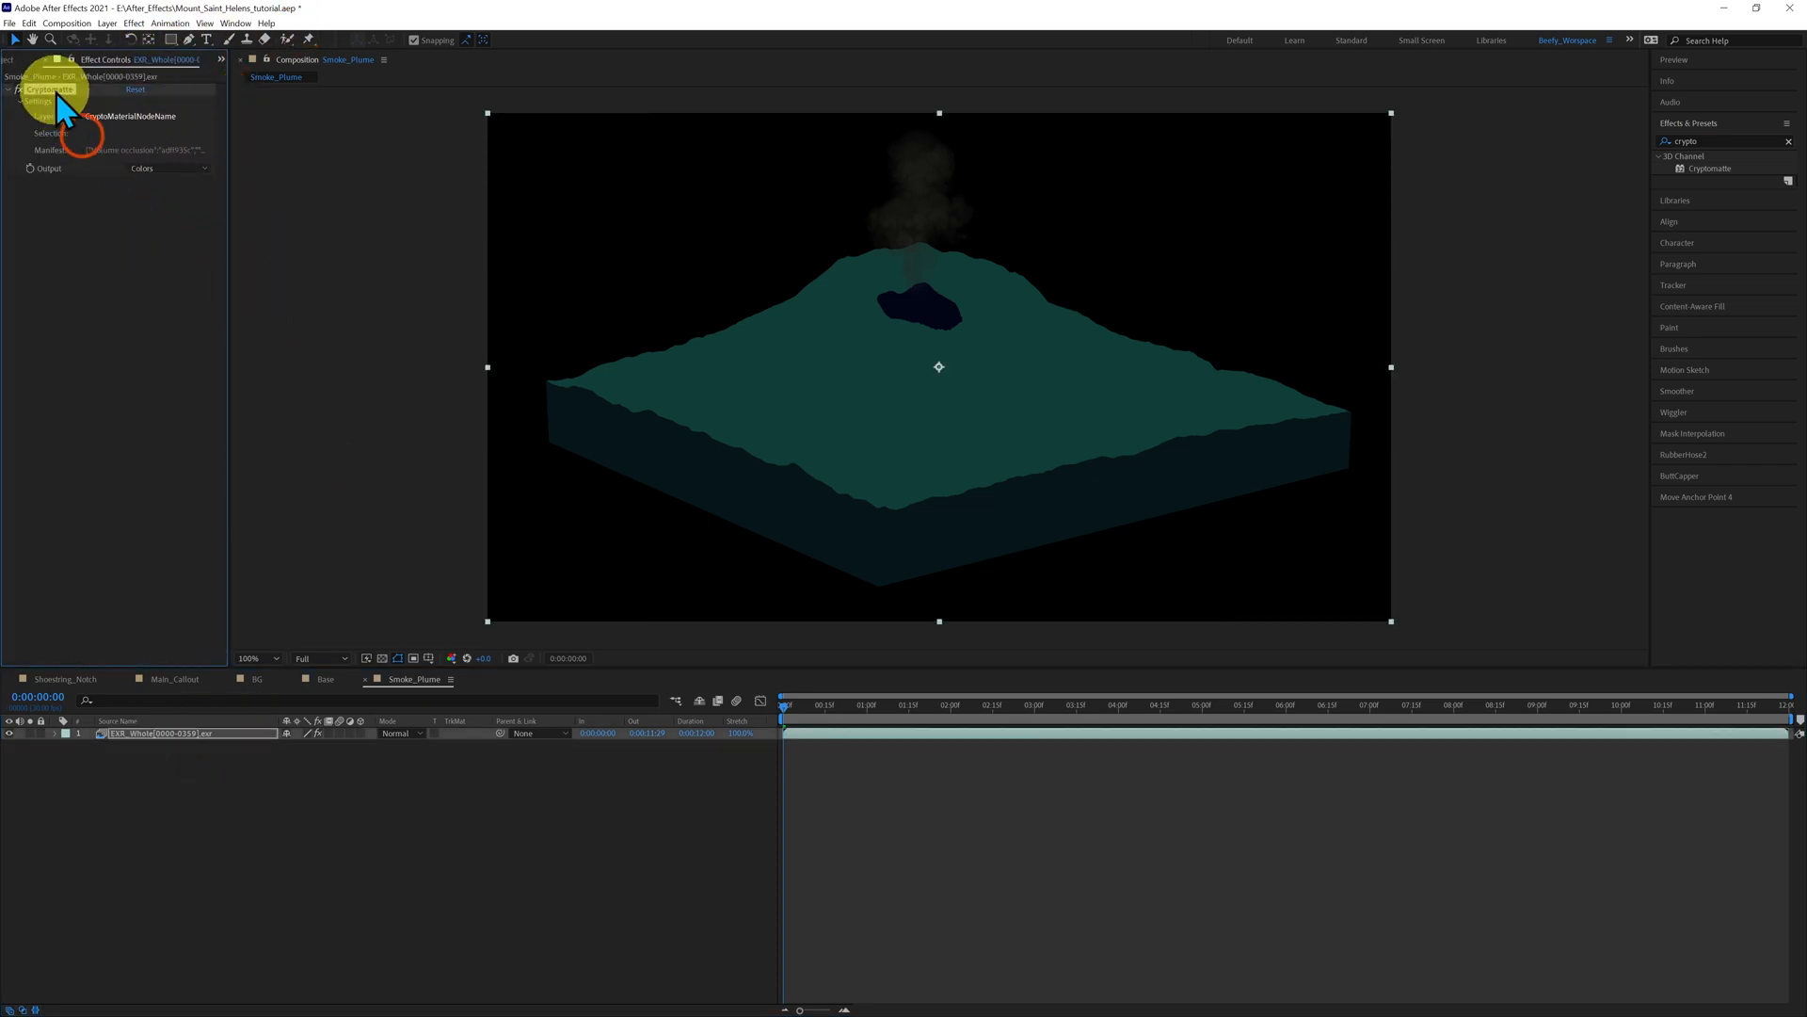
- Pick the smoke plume as the Smoke_Plume layer's Cryptomatte selection and set its output to Matted RGBA
{"action": "left_click", "coordinate": [928, 205]}
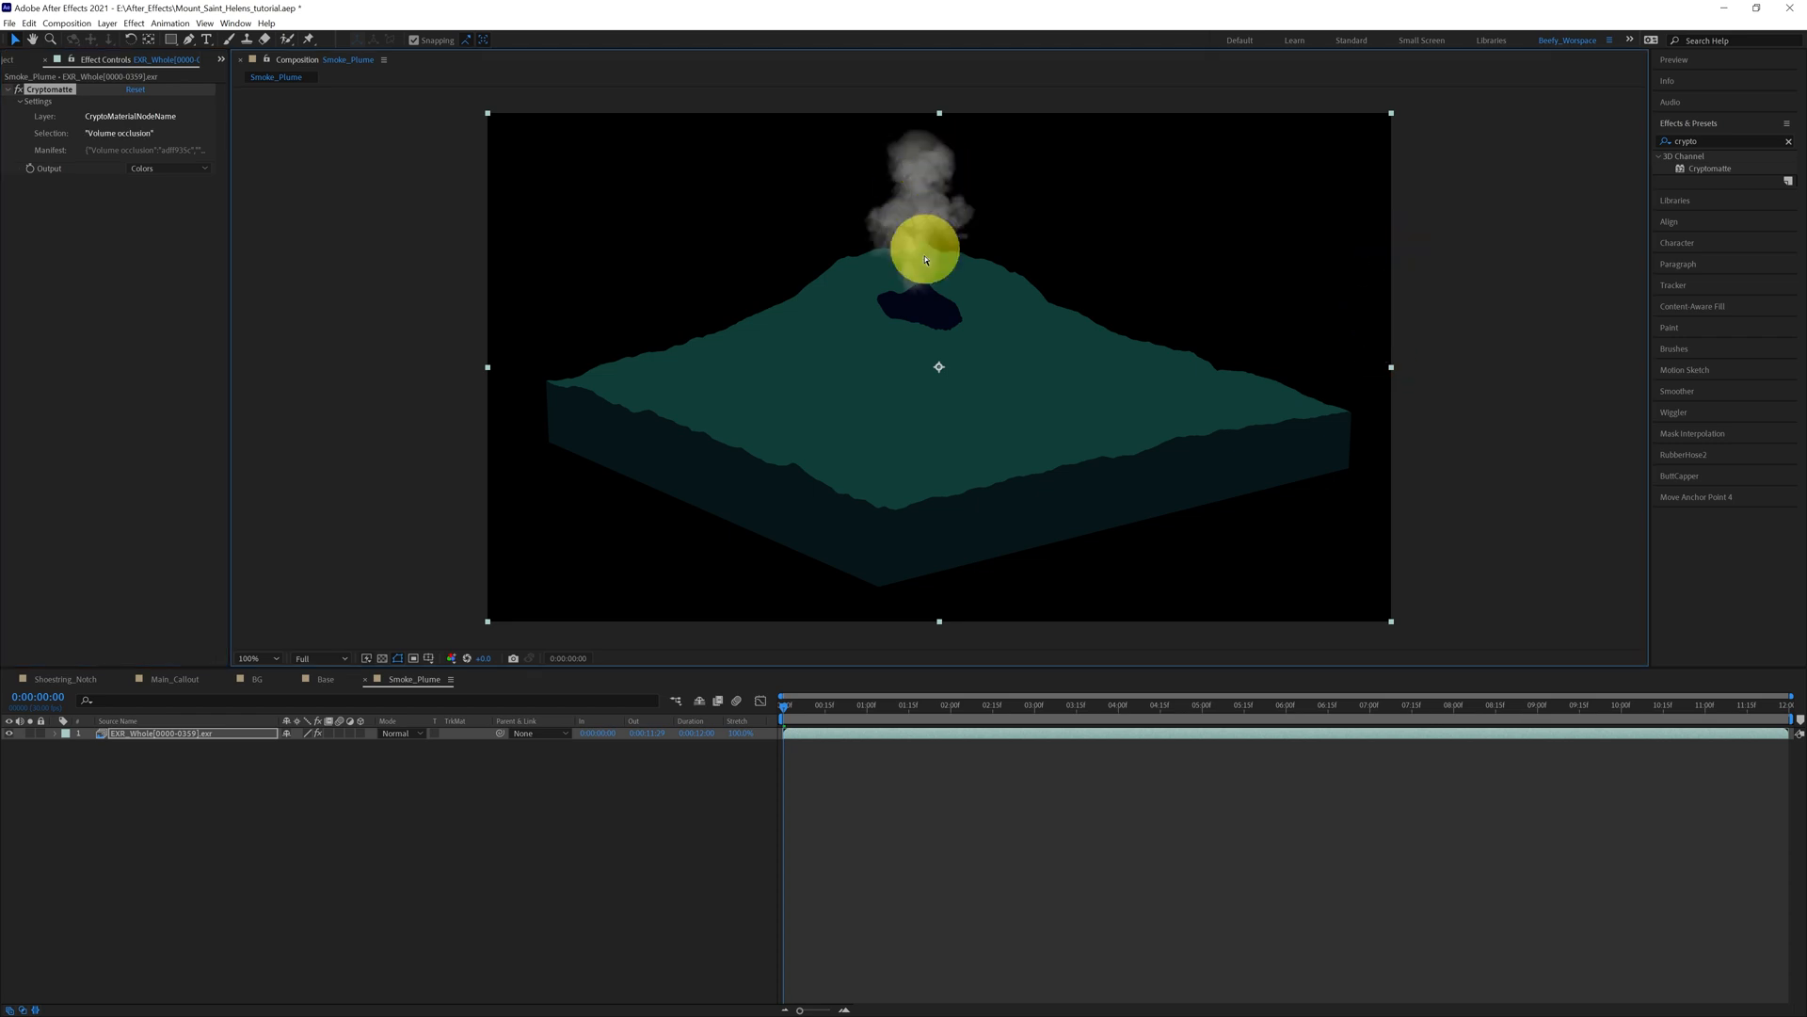
{"action": "left_click", "coordinate": [160, 182]}
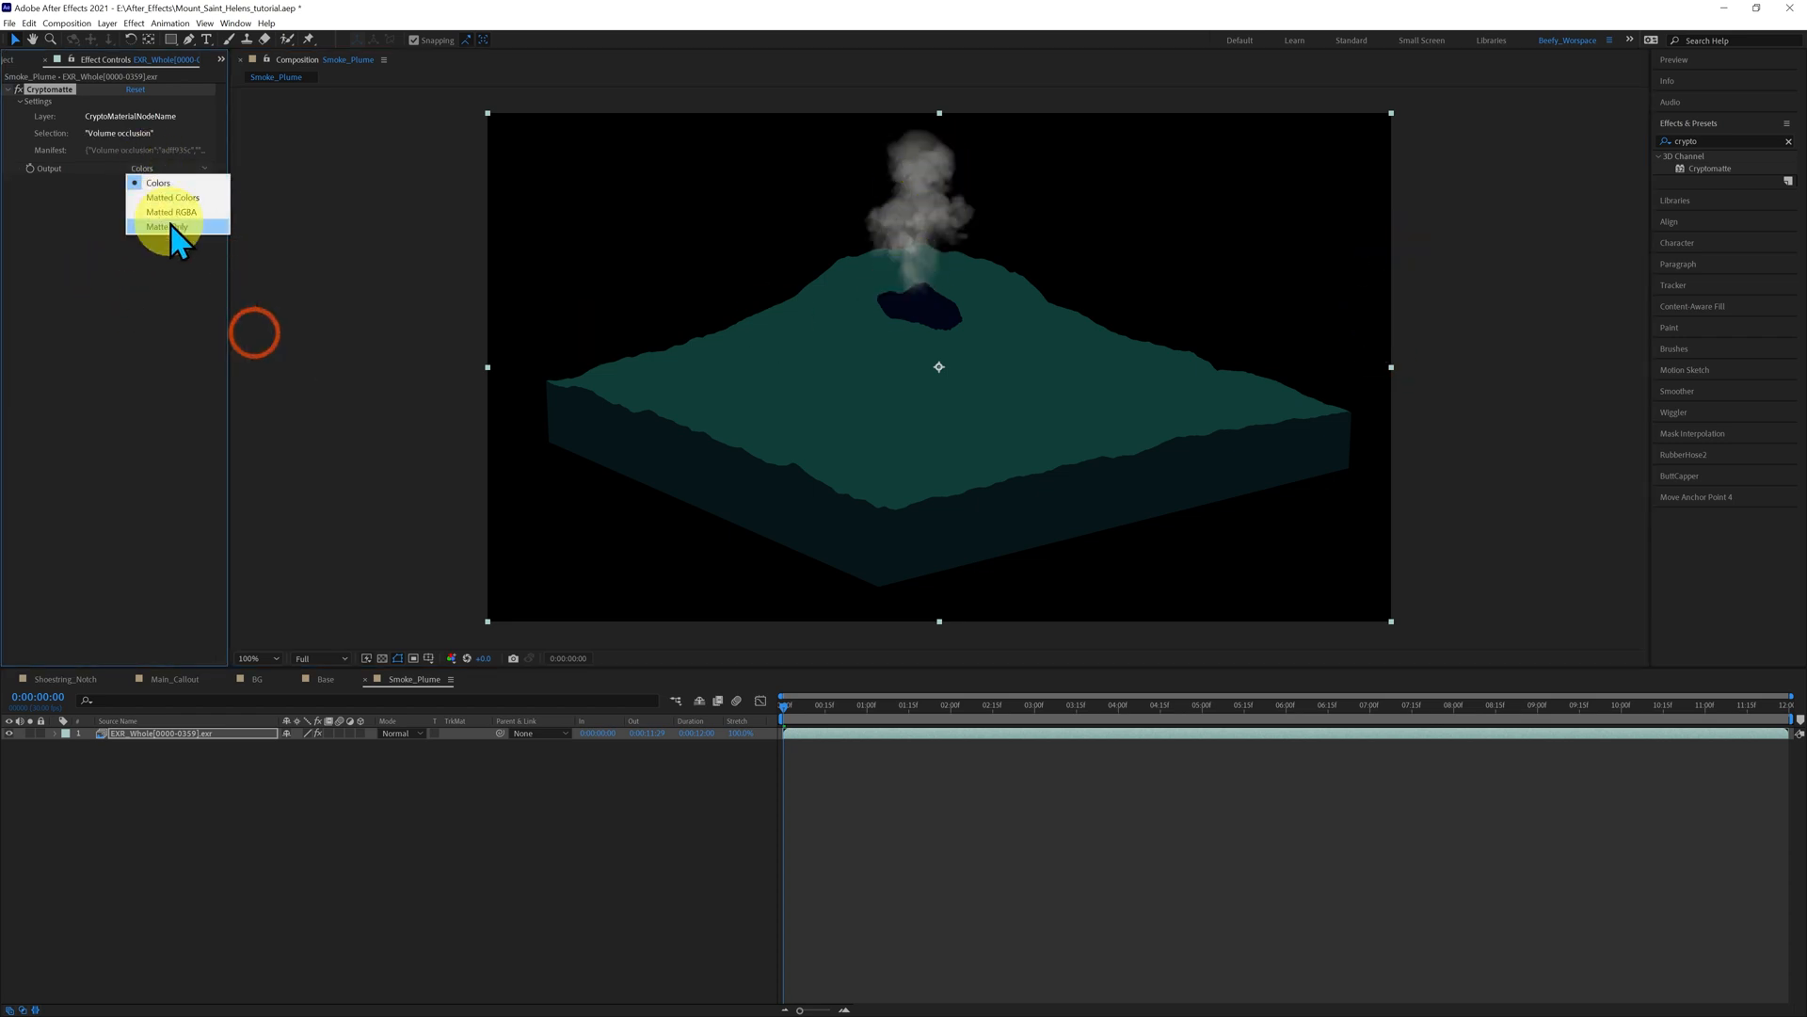
{"action": "left_click", "coordinate": [171, 212]}
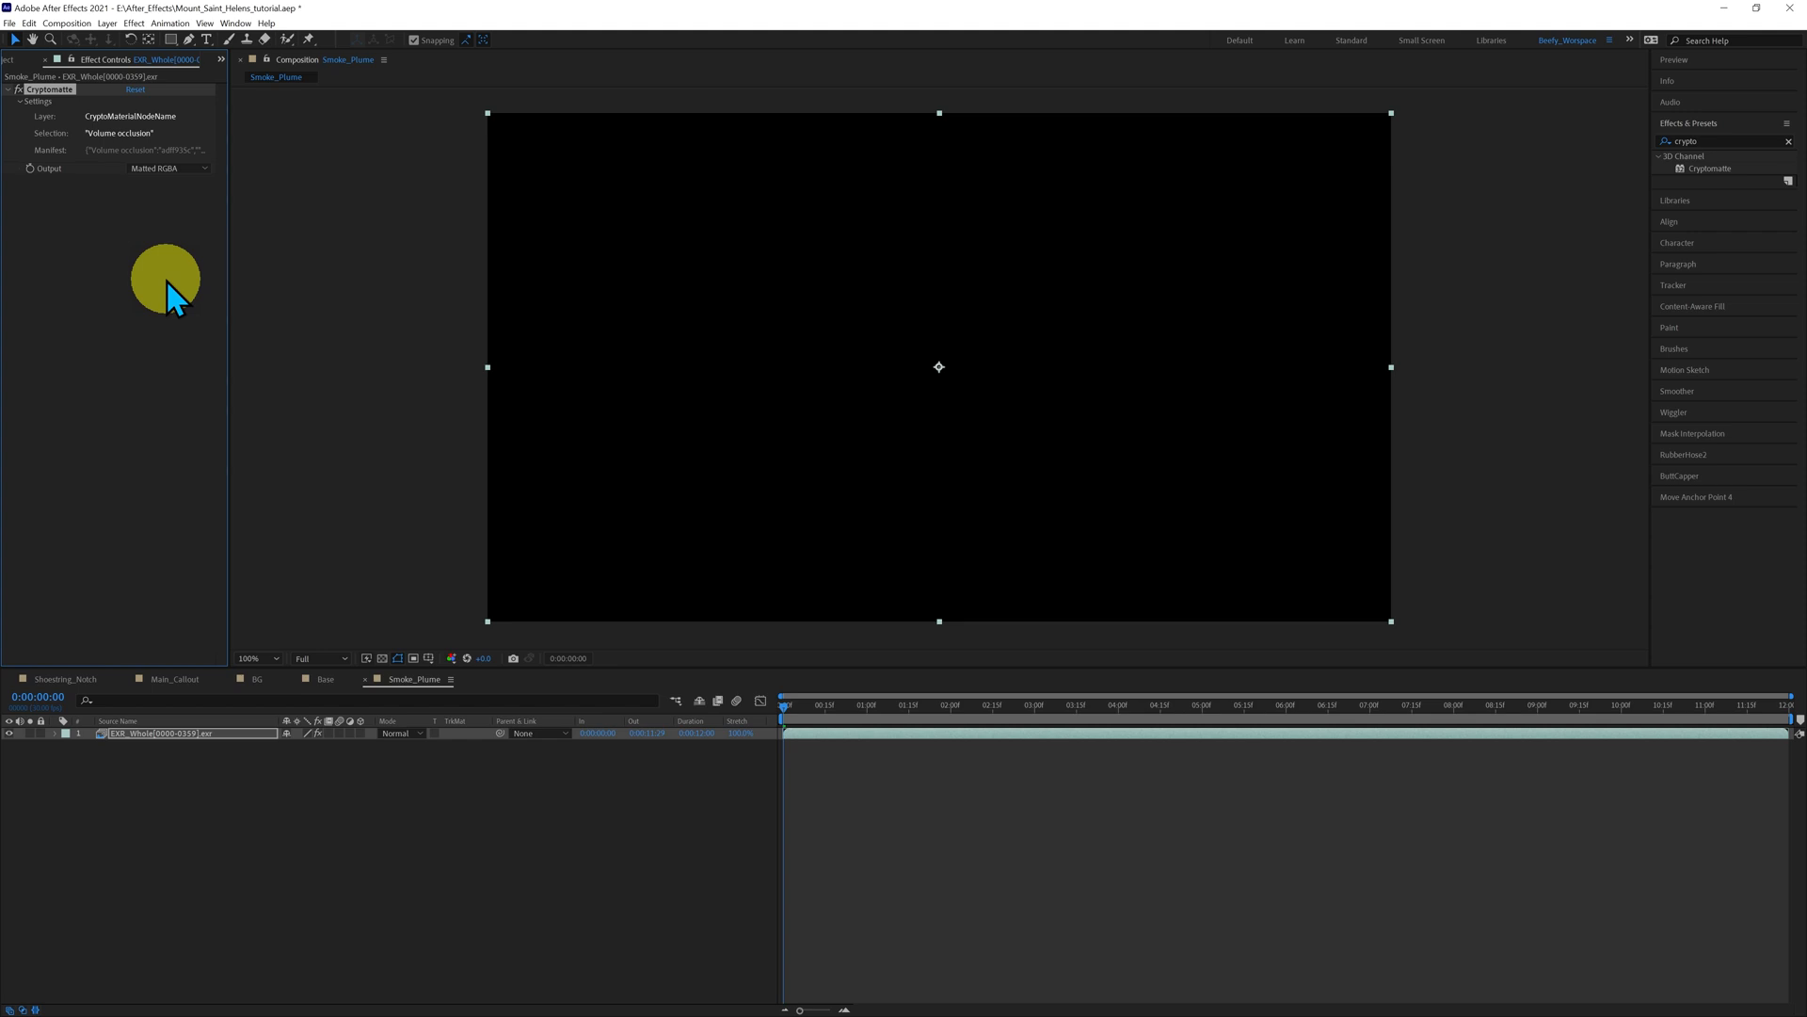
- Open the Volcano mask composition and select the Cryptomatte effect on its EXR_Whole[0000-0359].exr layer
{"action": "left_click", "coordinate": [17, 59]}
{"action": "left_click", "coordinate": [37, 267]}
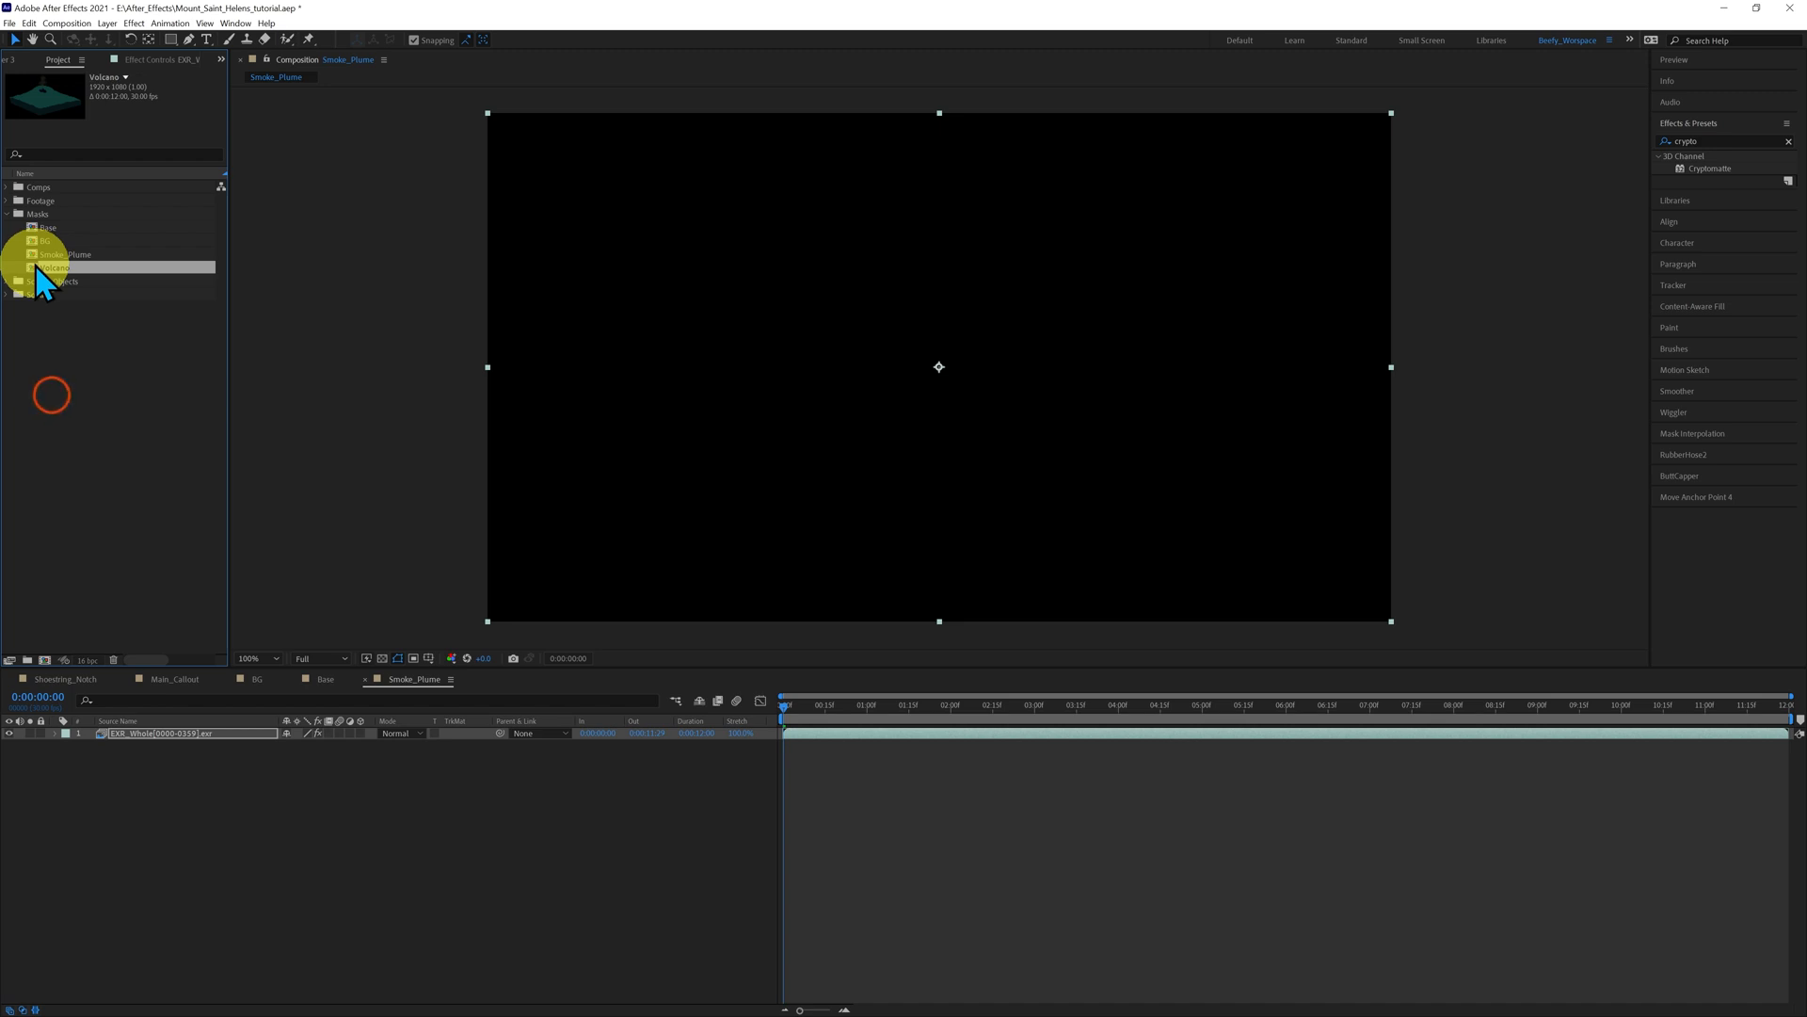
{"action": "double_click", "coordinate": [37, 268]}
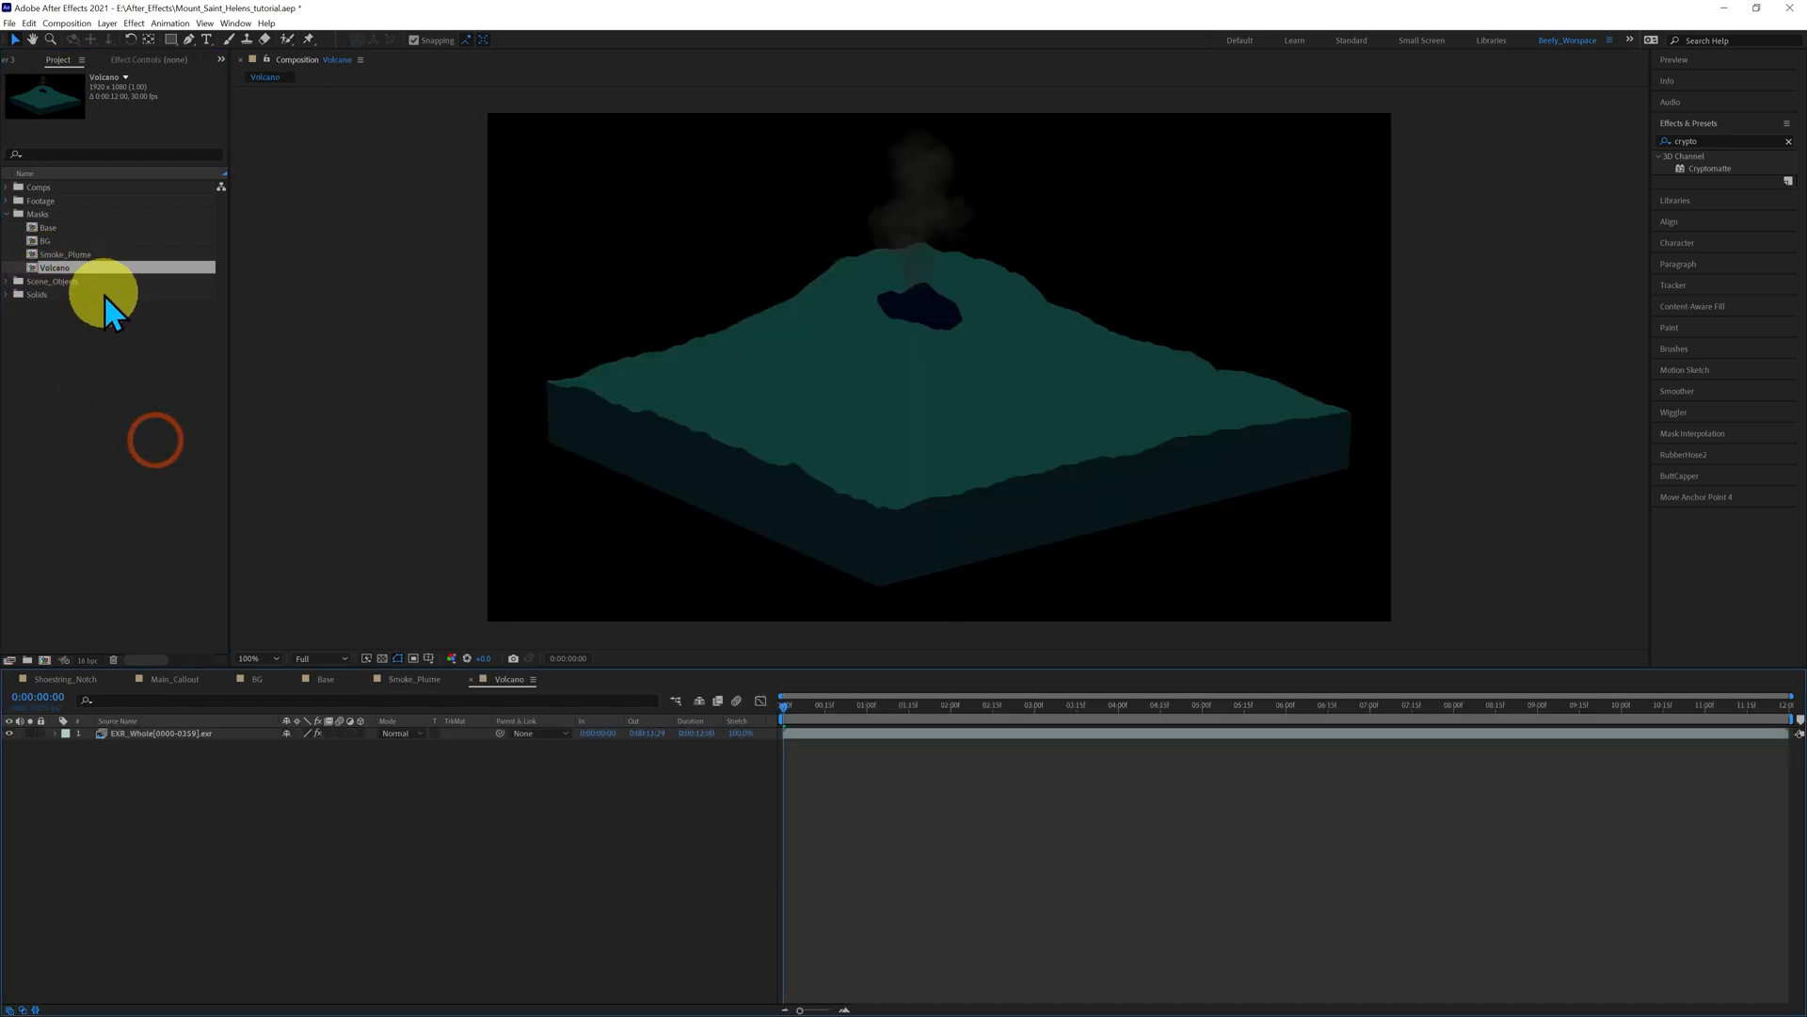
{"action": "left_click", "coordinate": [184, 735]}
{"action": "left_click", "coordinate": [172, 59]}
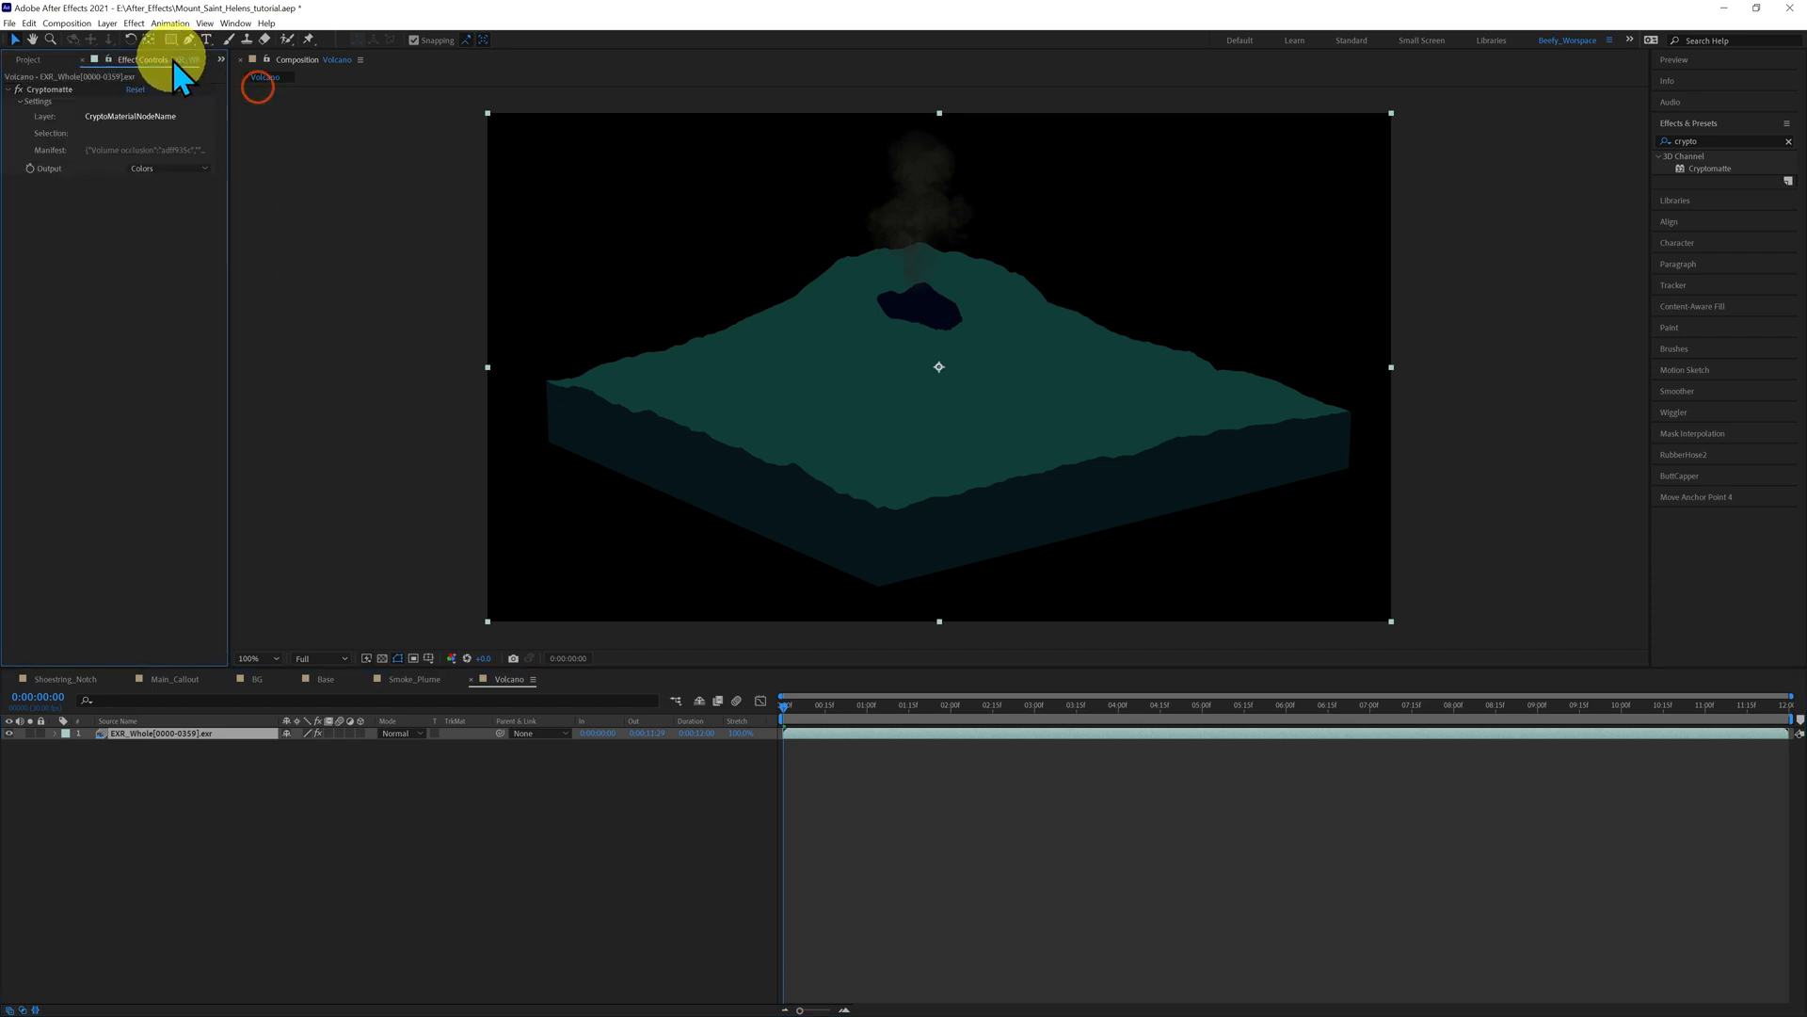
{"action": "left_click", "coordinate": [866, 448]}
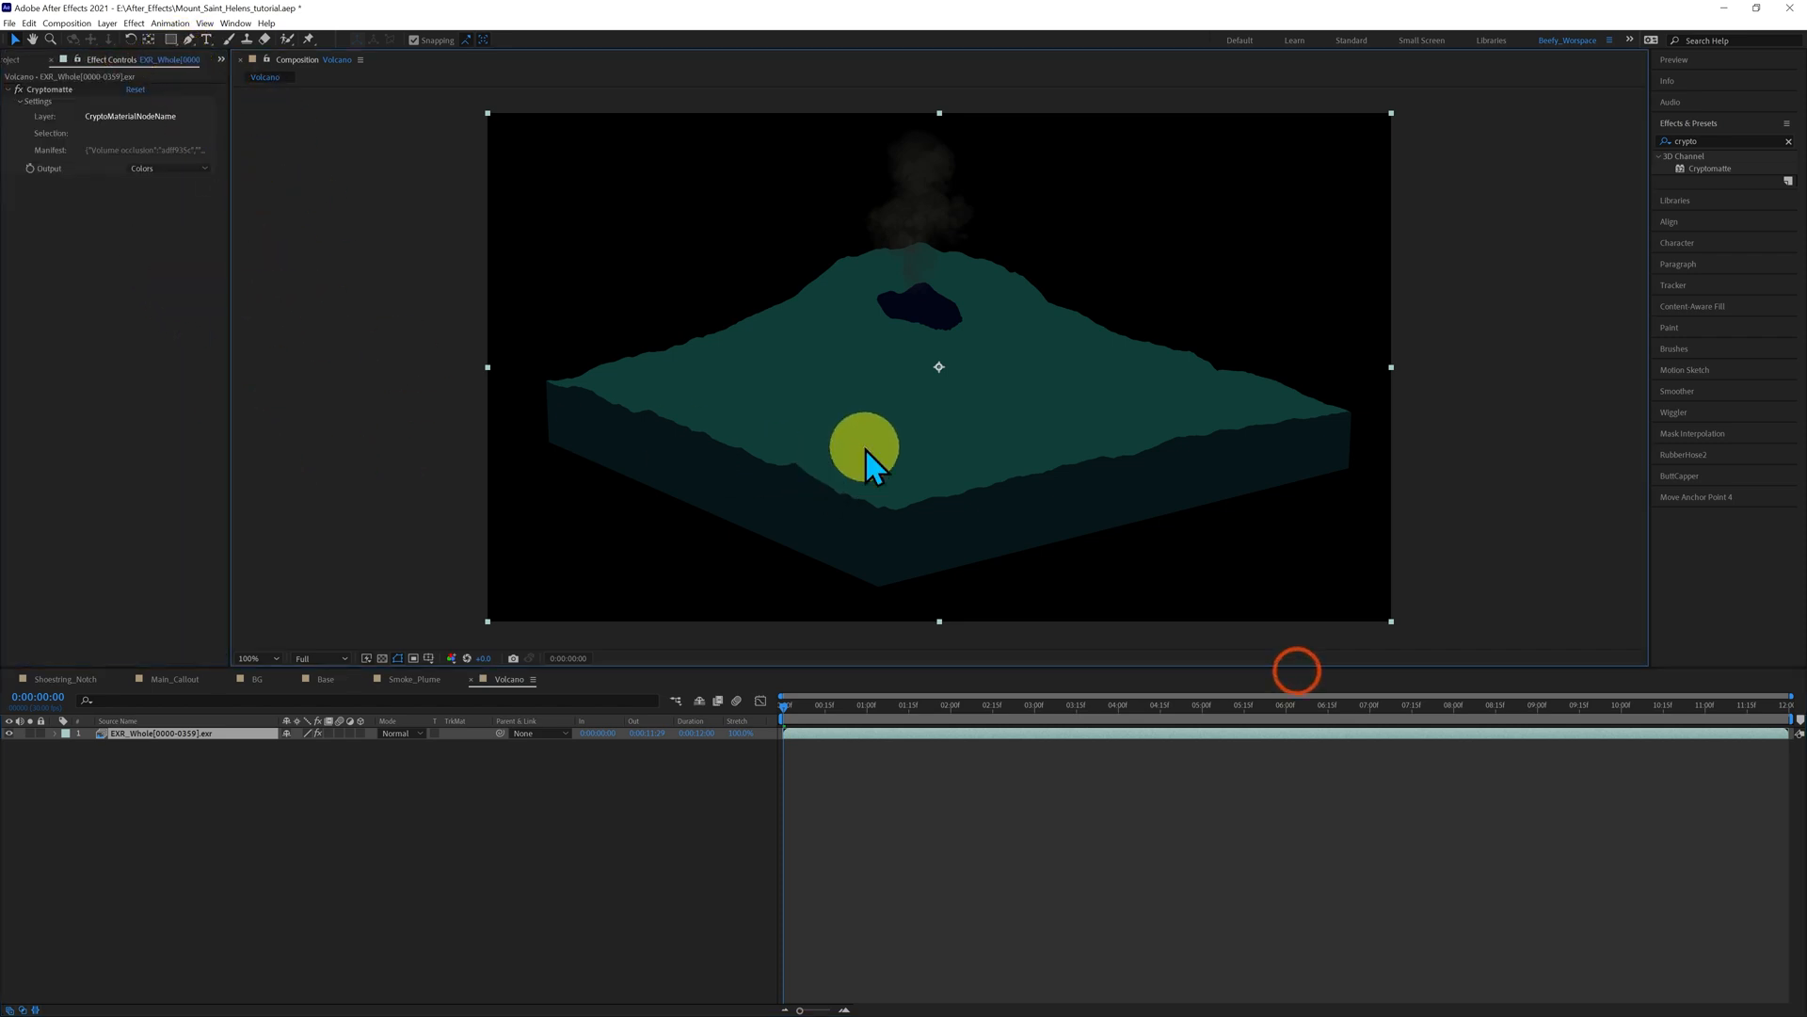
{"action": "left_click", "coordinate": [45, 89]}
- Pick the mountain surface and the crater dome as the Volcano layer's Cryptomatte selection and set its output to Matted RGBA
{"action": "left_click", "coordinate": [924, 428]}
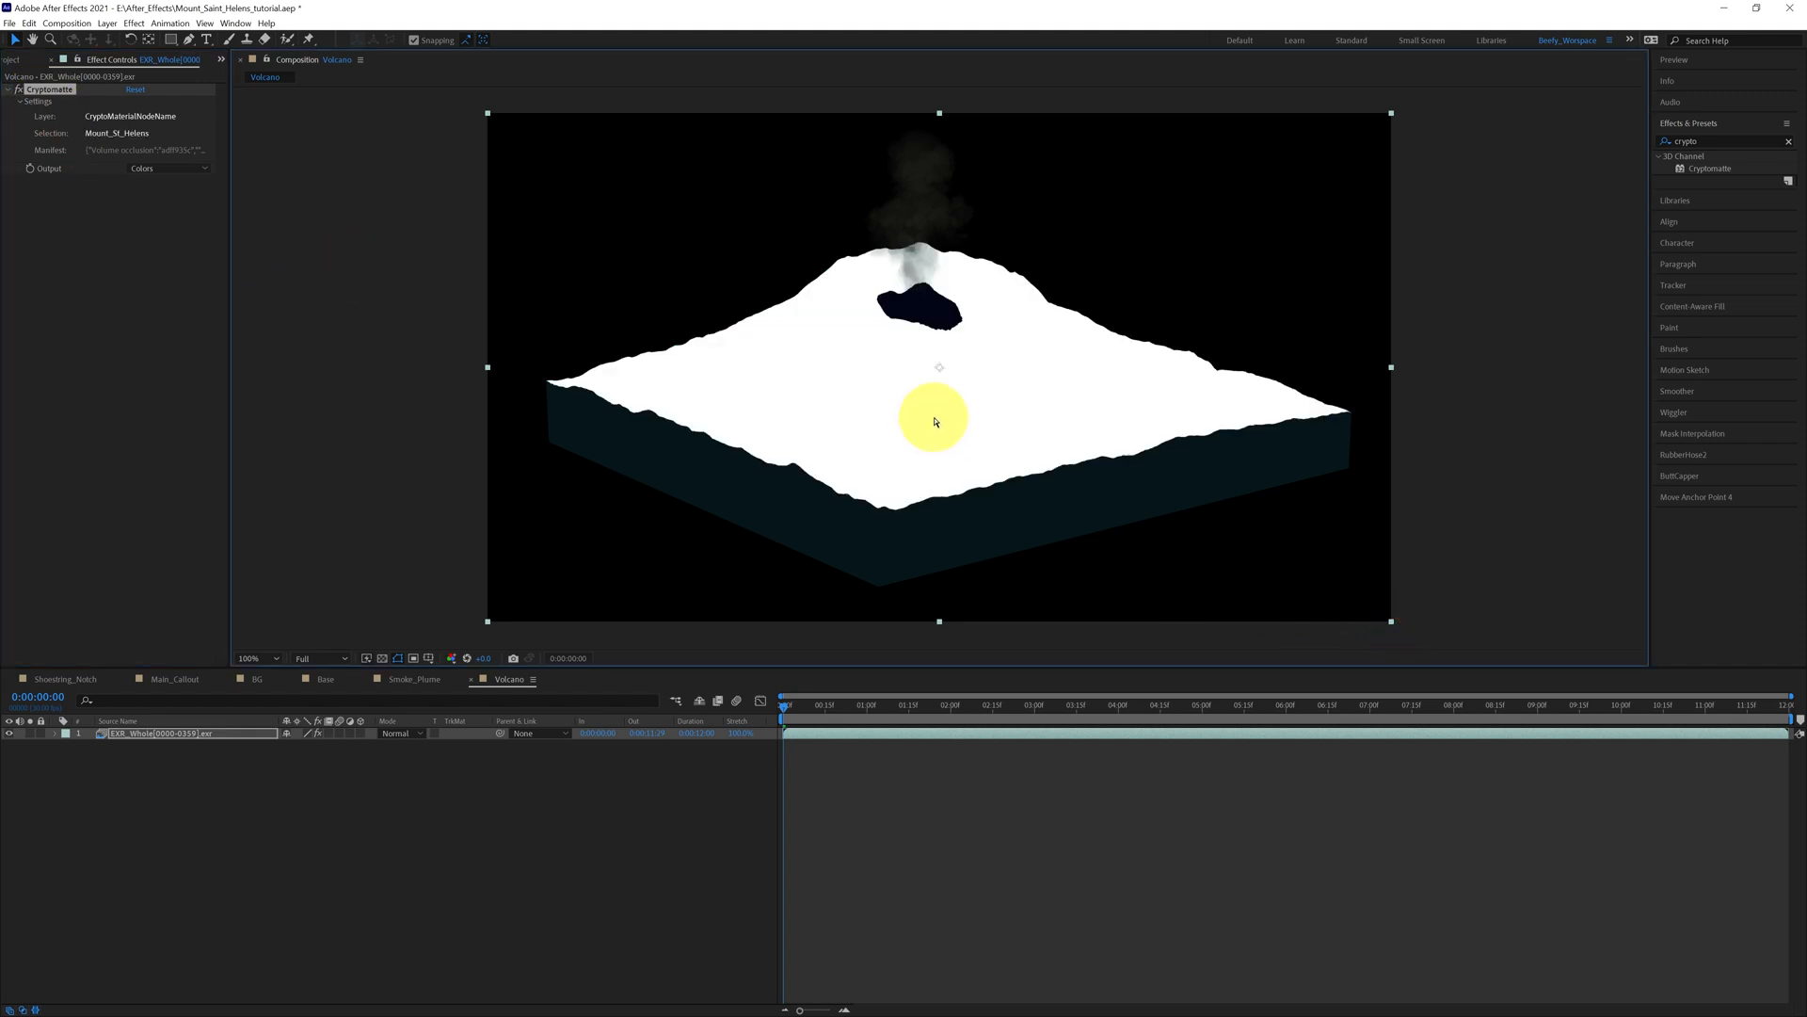
{"action": "left_click", "coordinate": [958, 322], "text": "shift"}
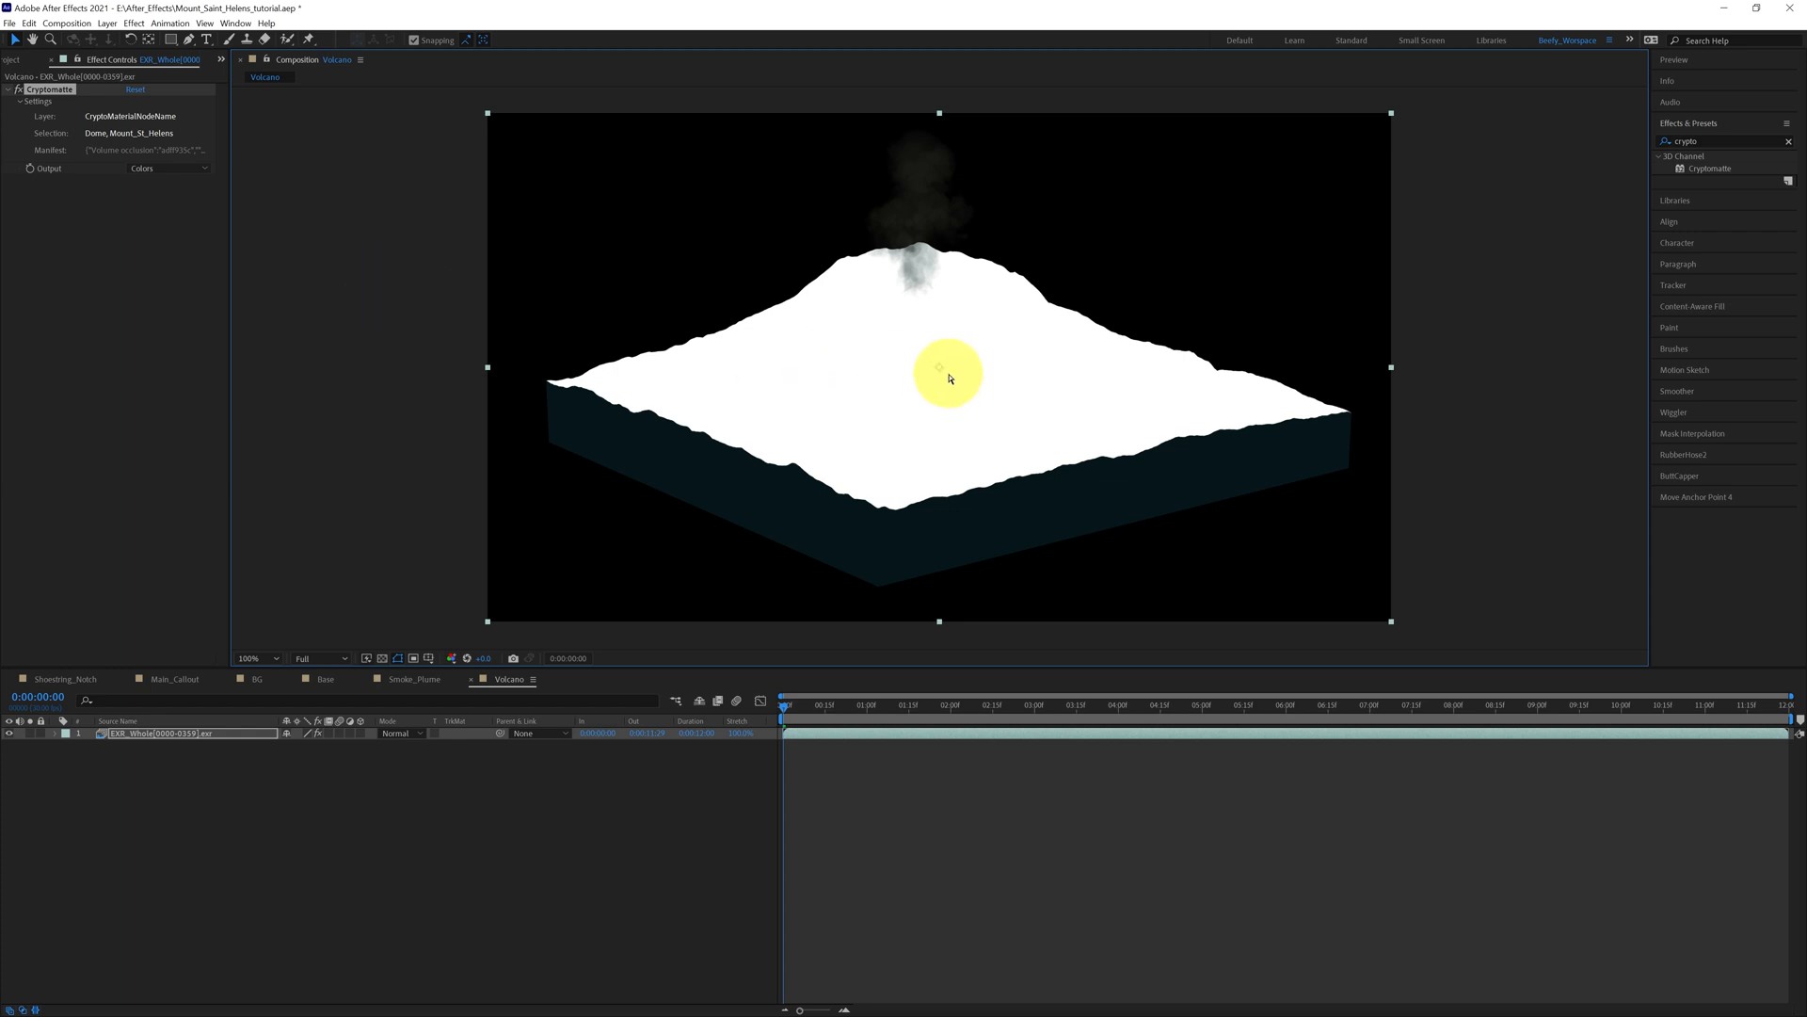
{"action": "left_click", "coordinate": [184, 170]}
{"action": "left_click", "coordinate": [179, 212]}
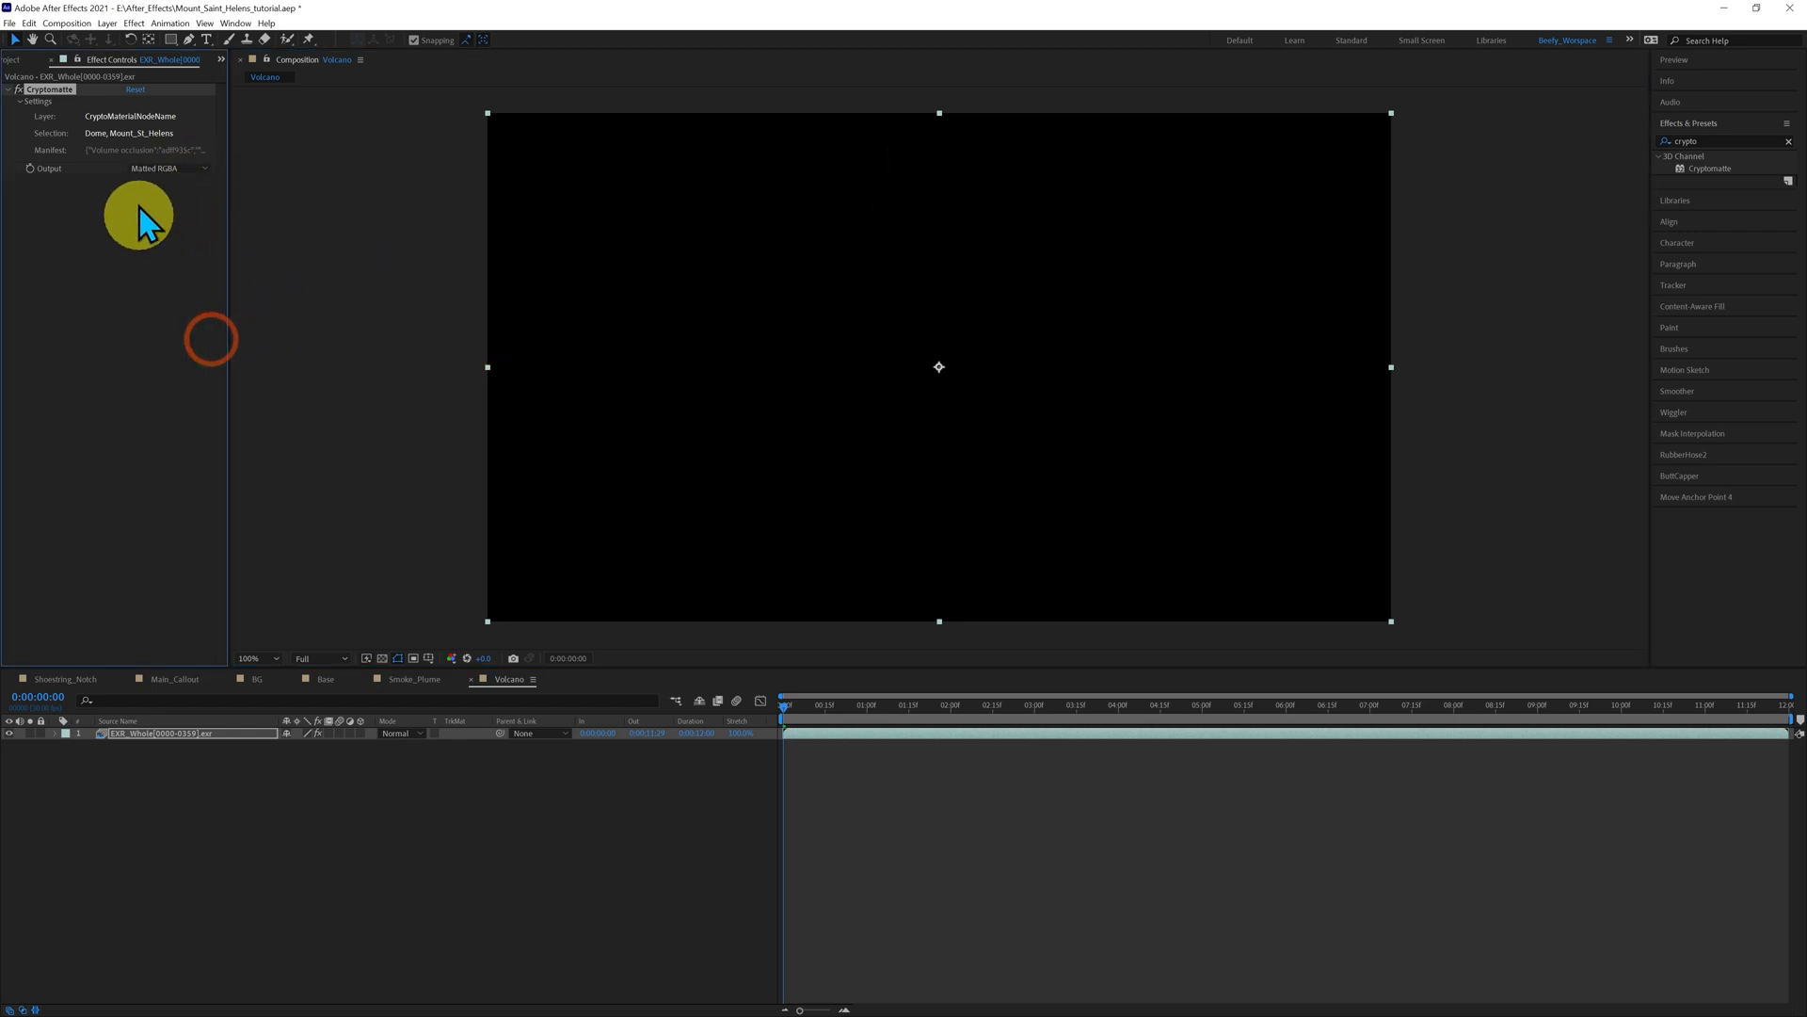
- Return to the Main_Callout composition and close the Volcano and Smoke_Plume timelines
{"action": "left_click", "coordinate": [17, 61]}
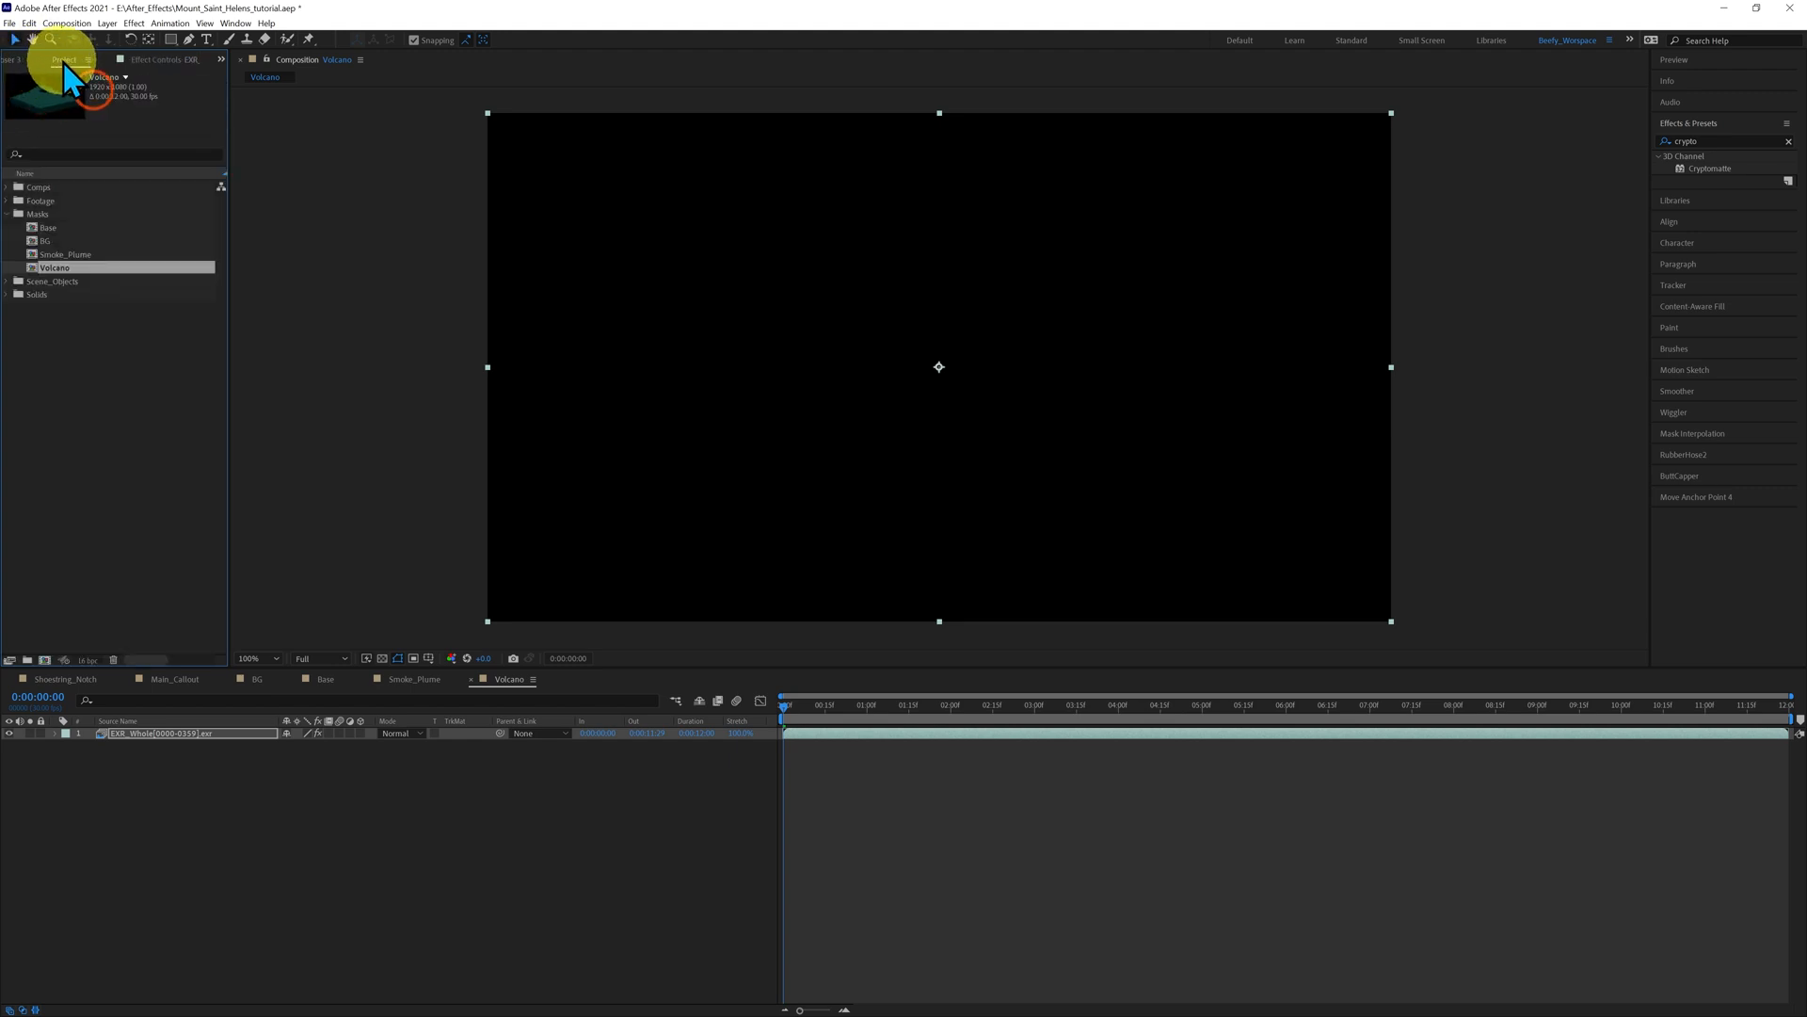
{"action": "left_click", "coordinate": [183, 680]}
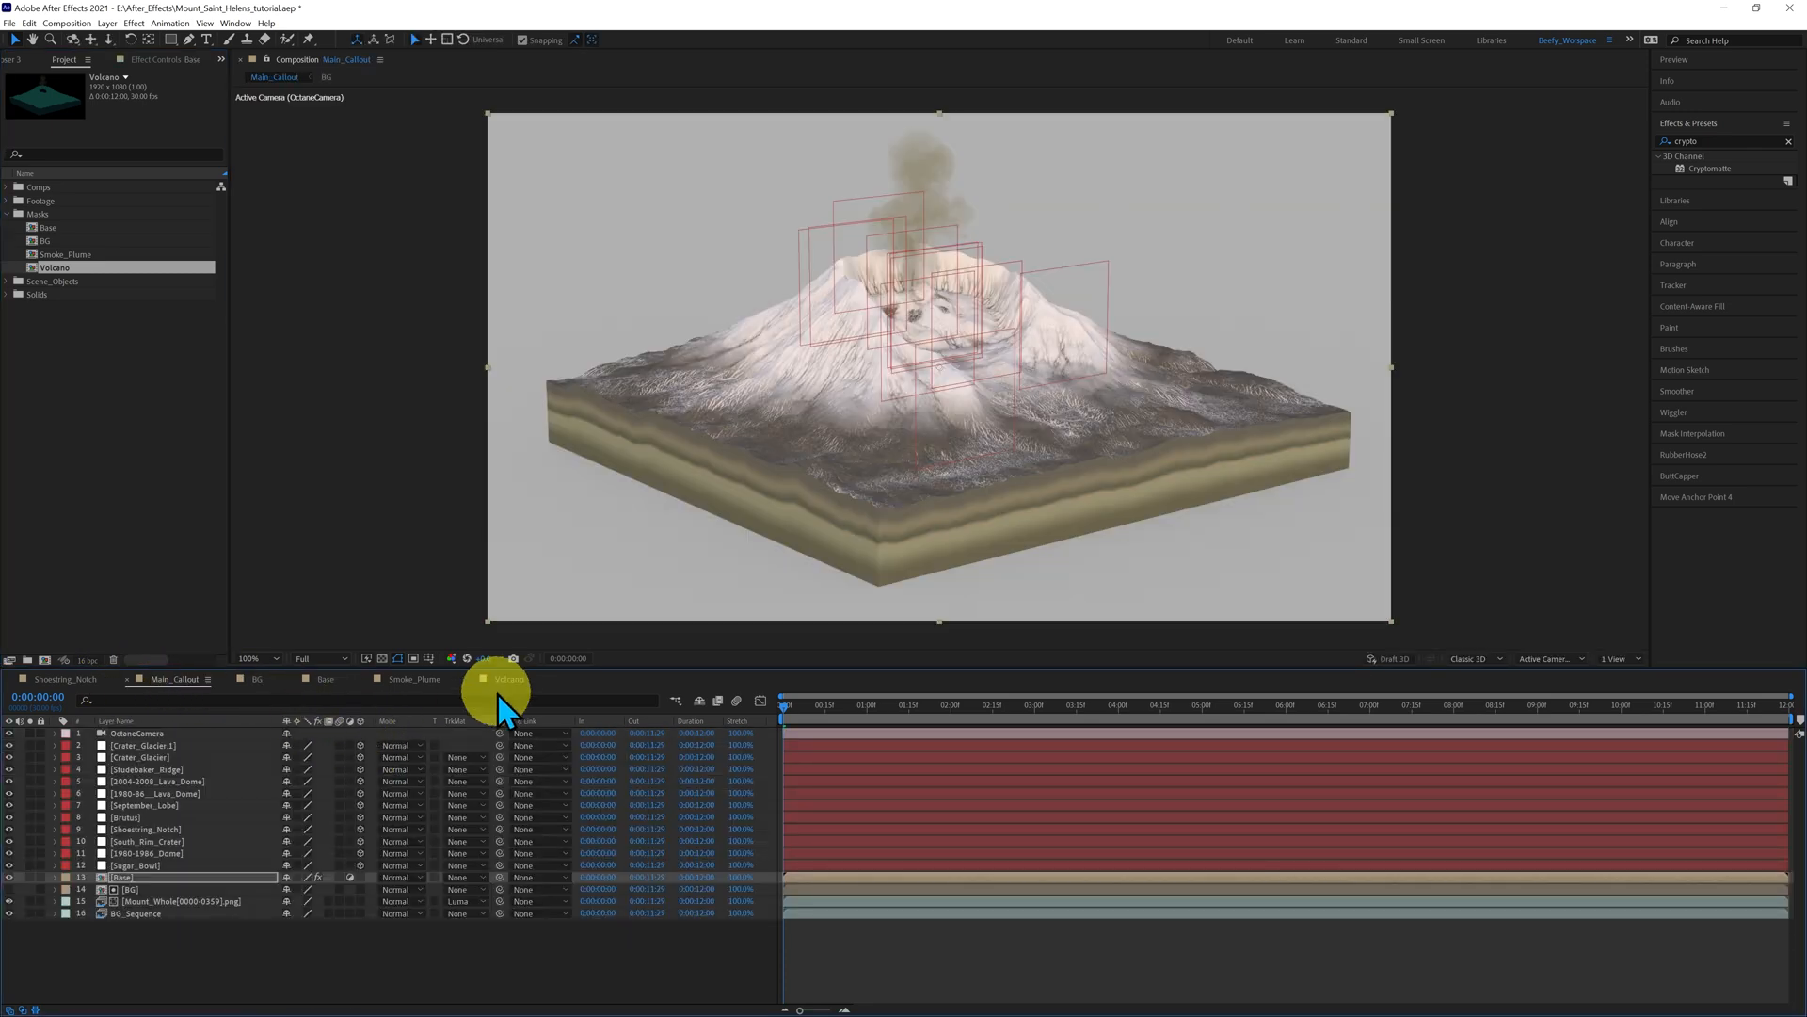
{"action": "left_click", "coordinate": [471, 679]}
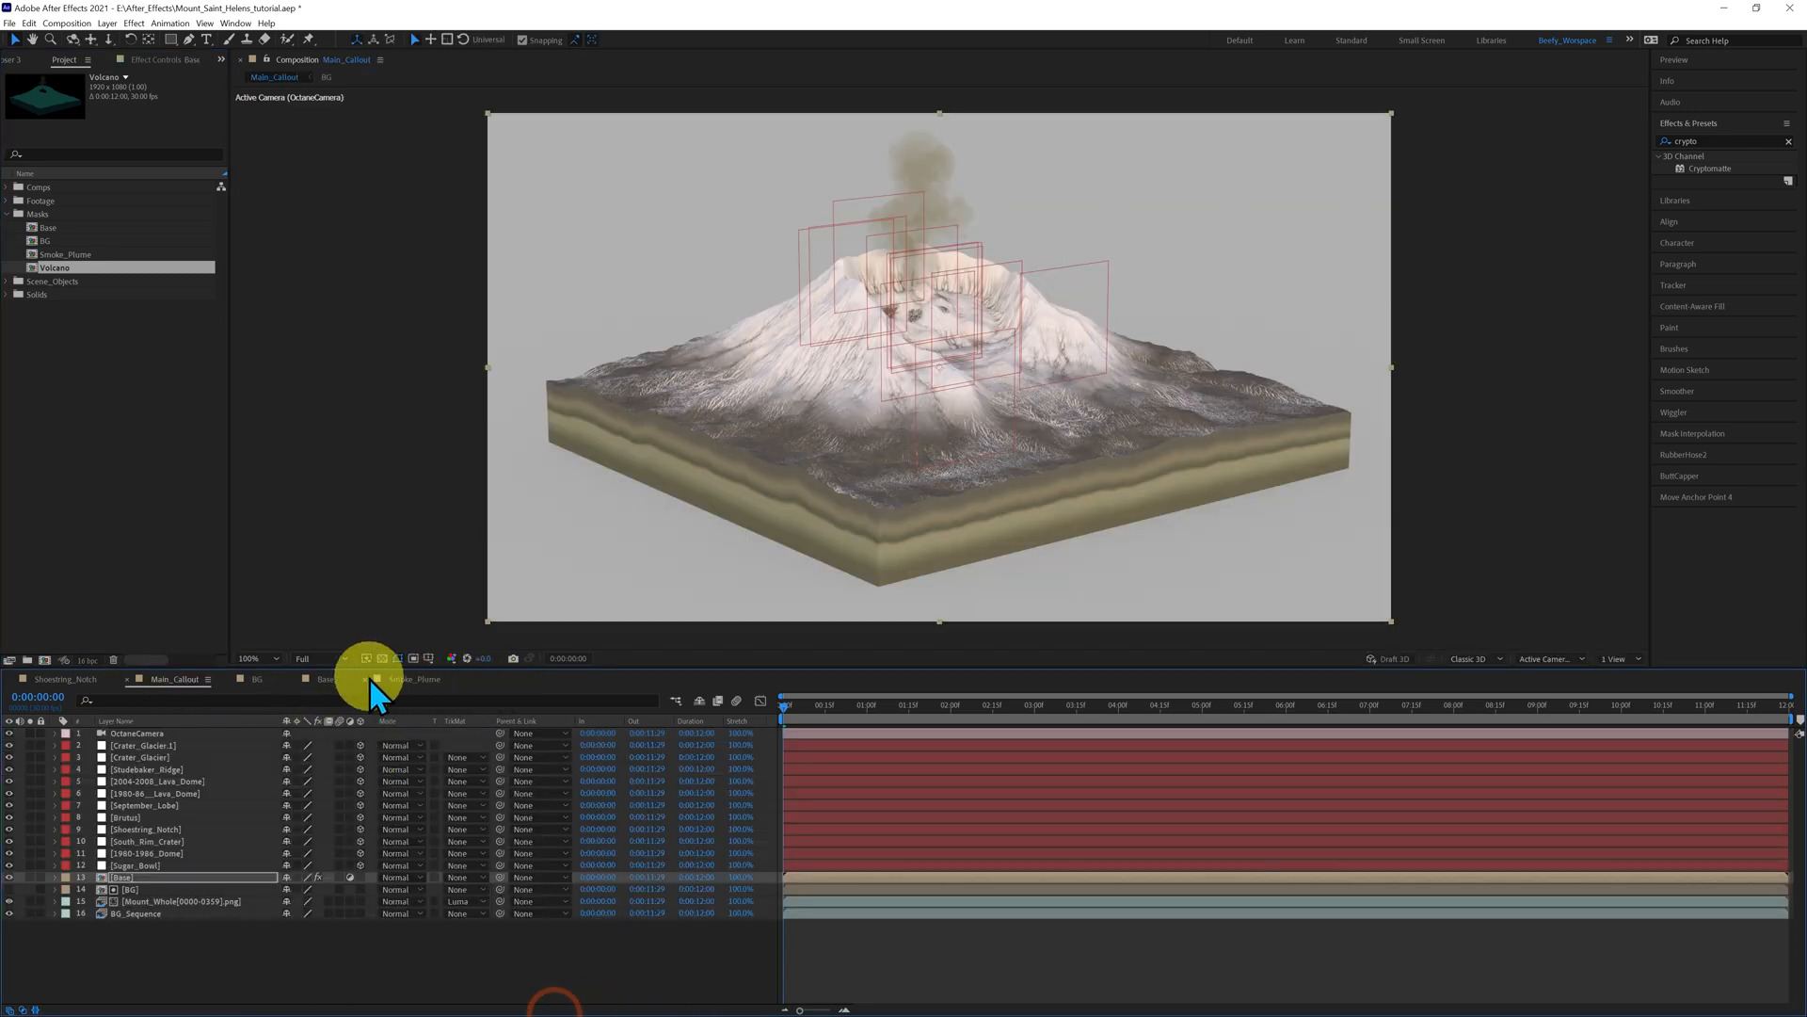
{"action": "left_click", "coordinate": [367, 680]}
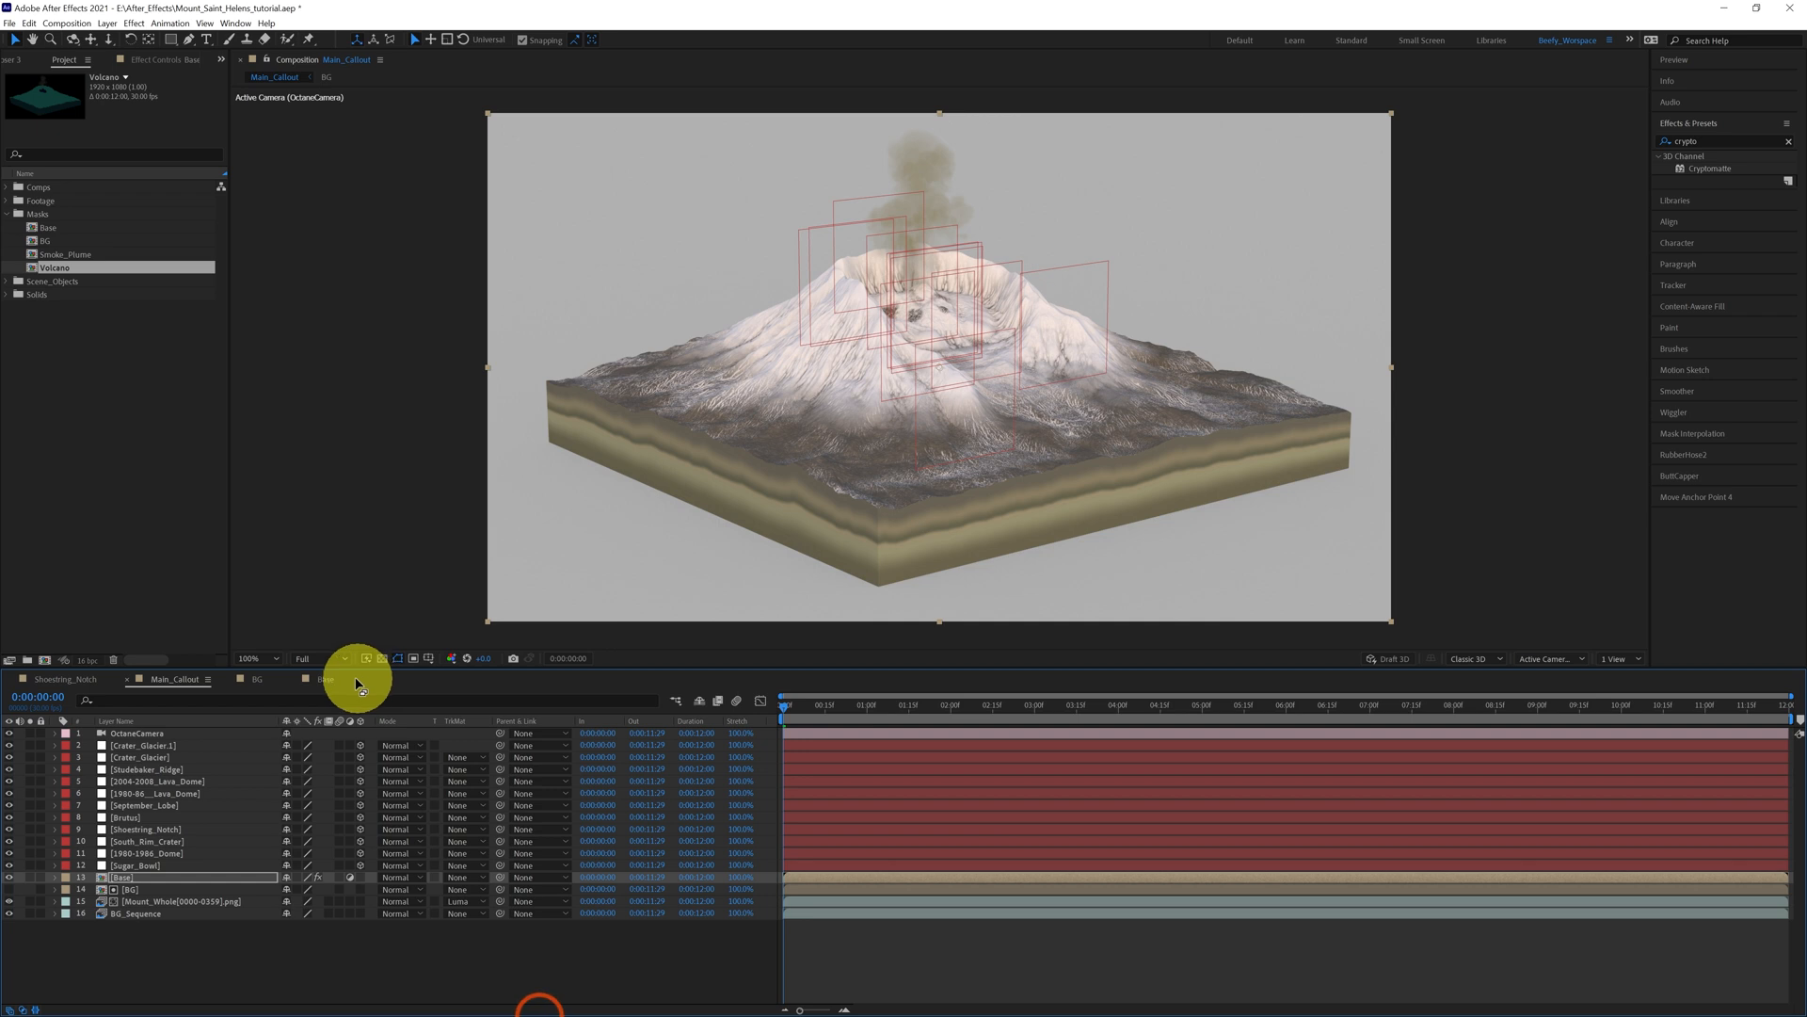
- Close the other open compositions in the timeline so that only Main_Callout stays open
{"action": "left_click", "coordinate": [294, 680]}
{"action": "left_click", "coordinate": [229, 679]}
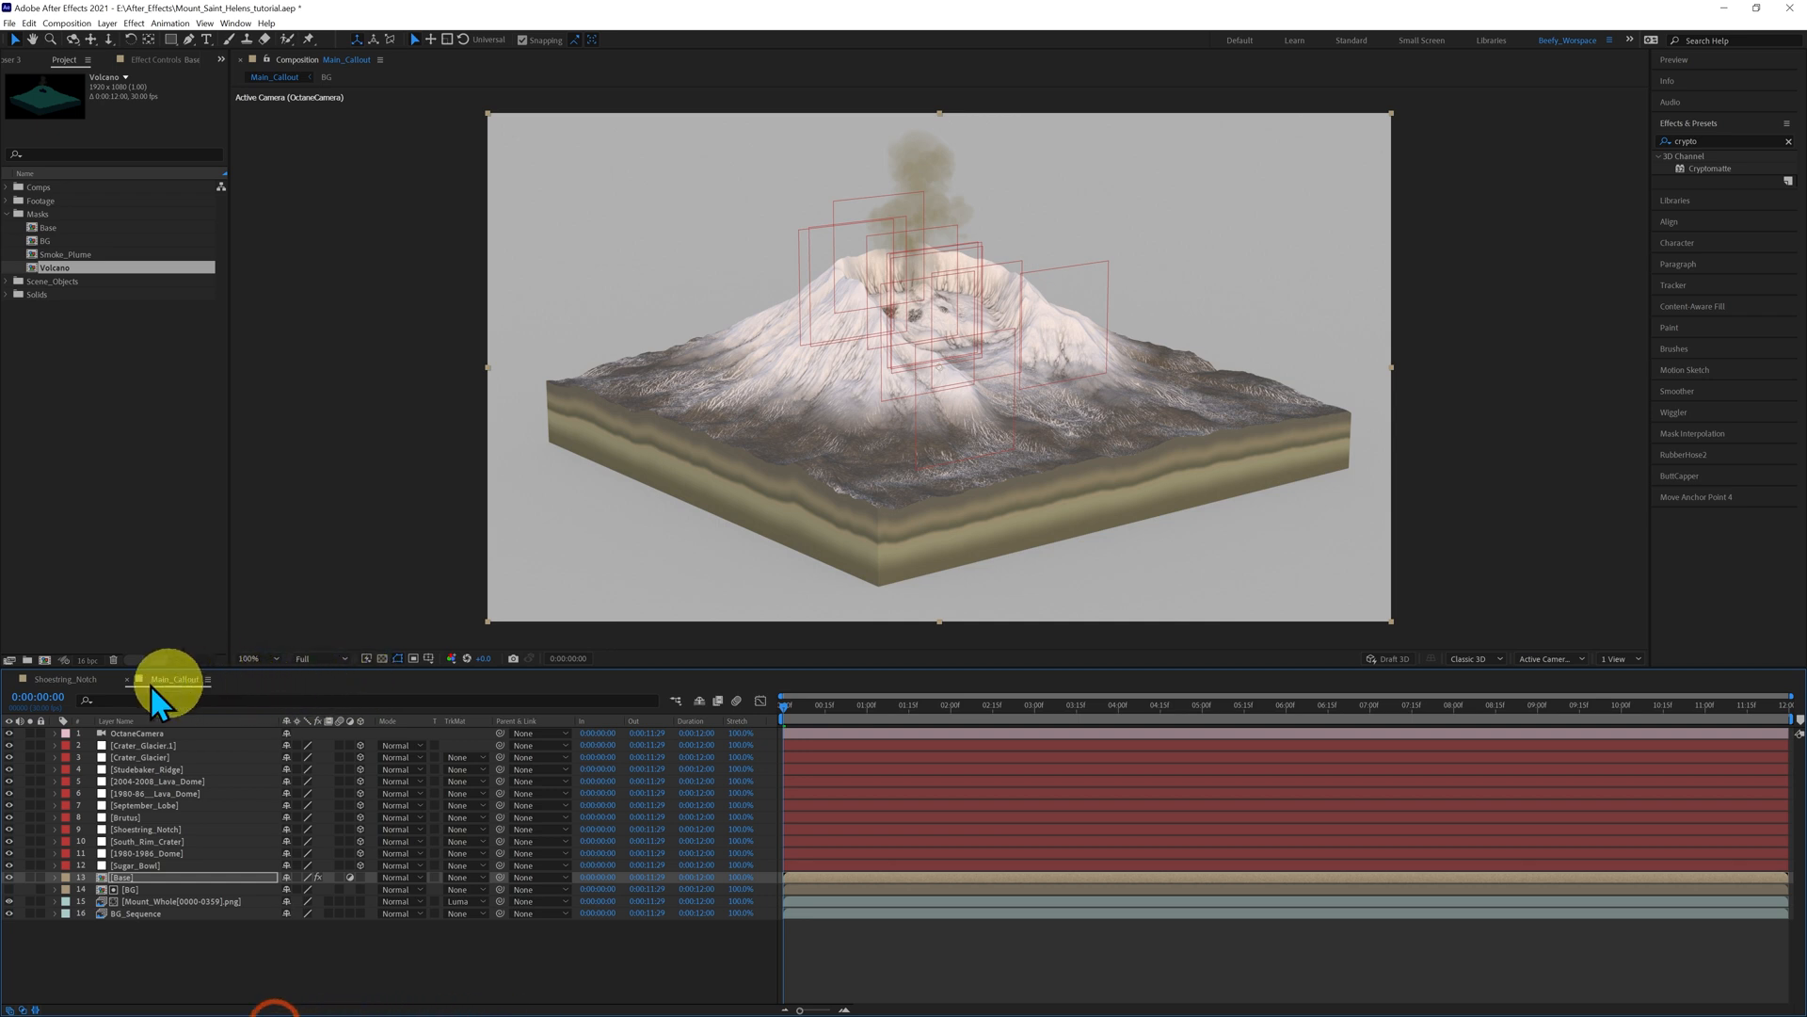
{"action": "left_click", "coordinate": [11, 679]}
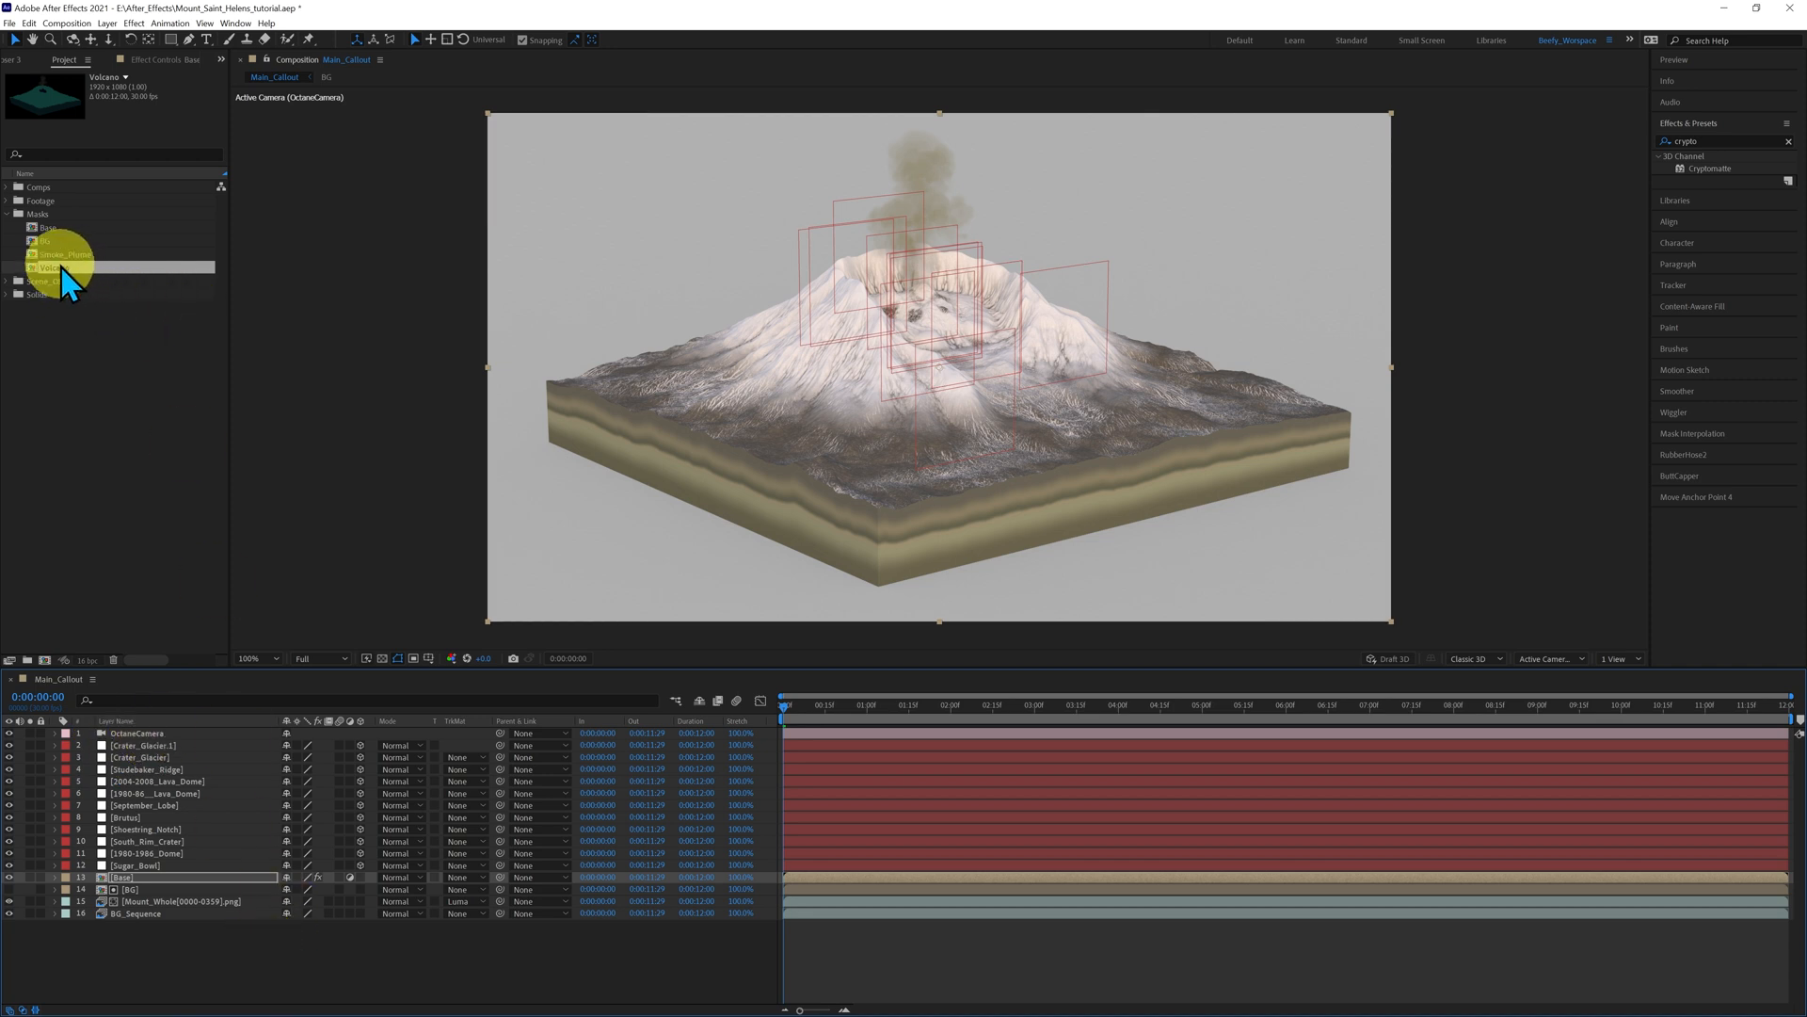
- Add the Volcano and Smoke_Plume mask comps to Main_Callout above the Base layer and turn both into adjustment layers
{"action": "left_click_drag", "start_coordinate": [24, 268], "coordinate": [127, 872]}
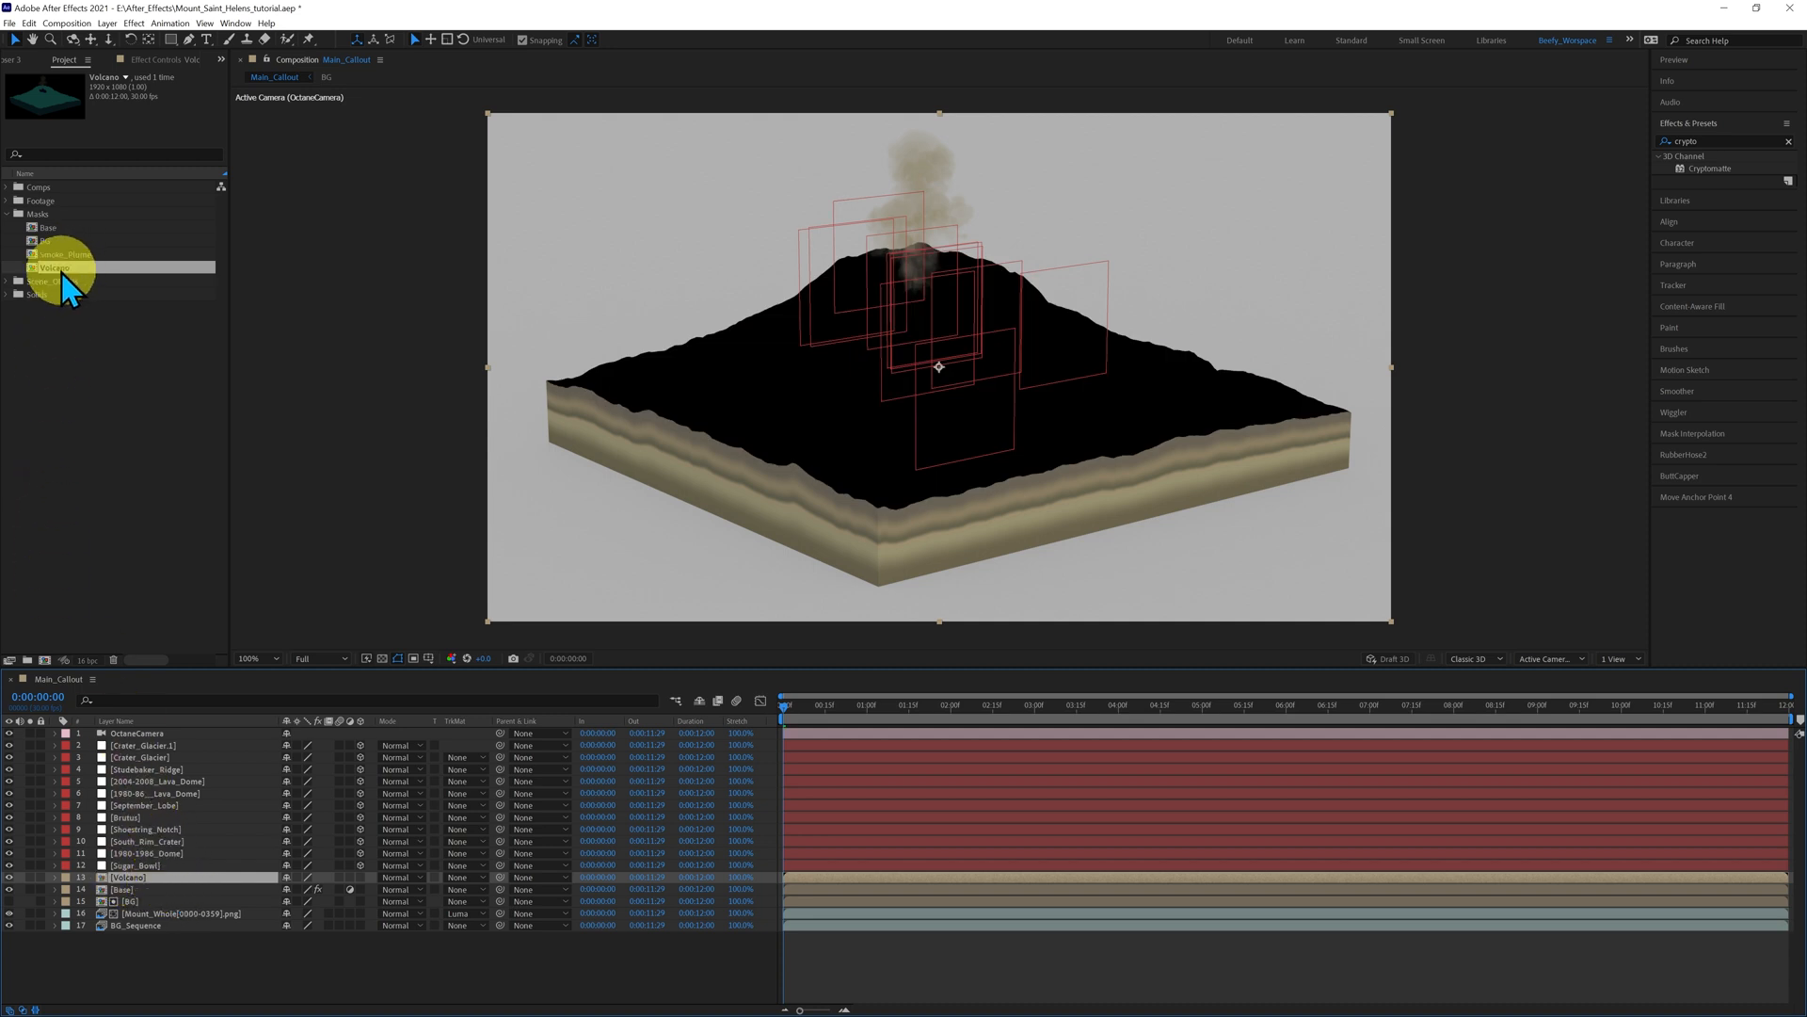
{"action": "left_click_drag", "start_coordinate": [34, 254], "coordinate": [128, 874]}
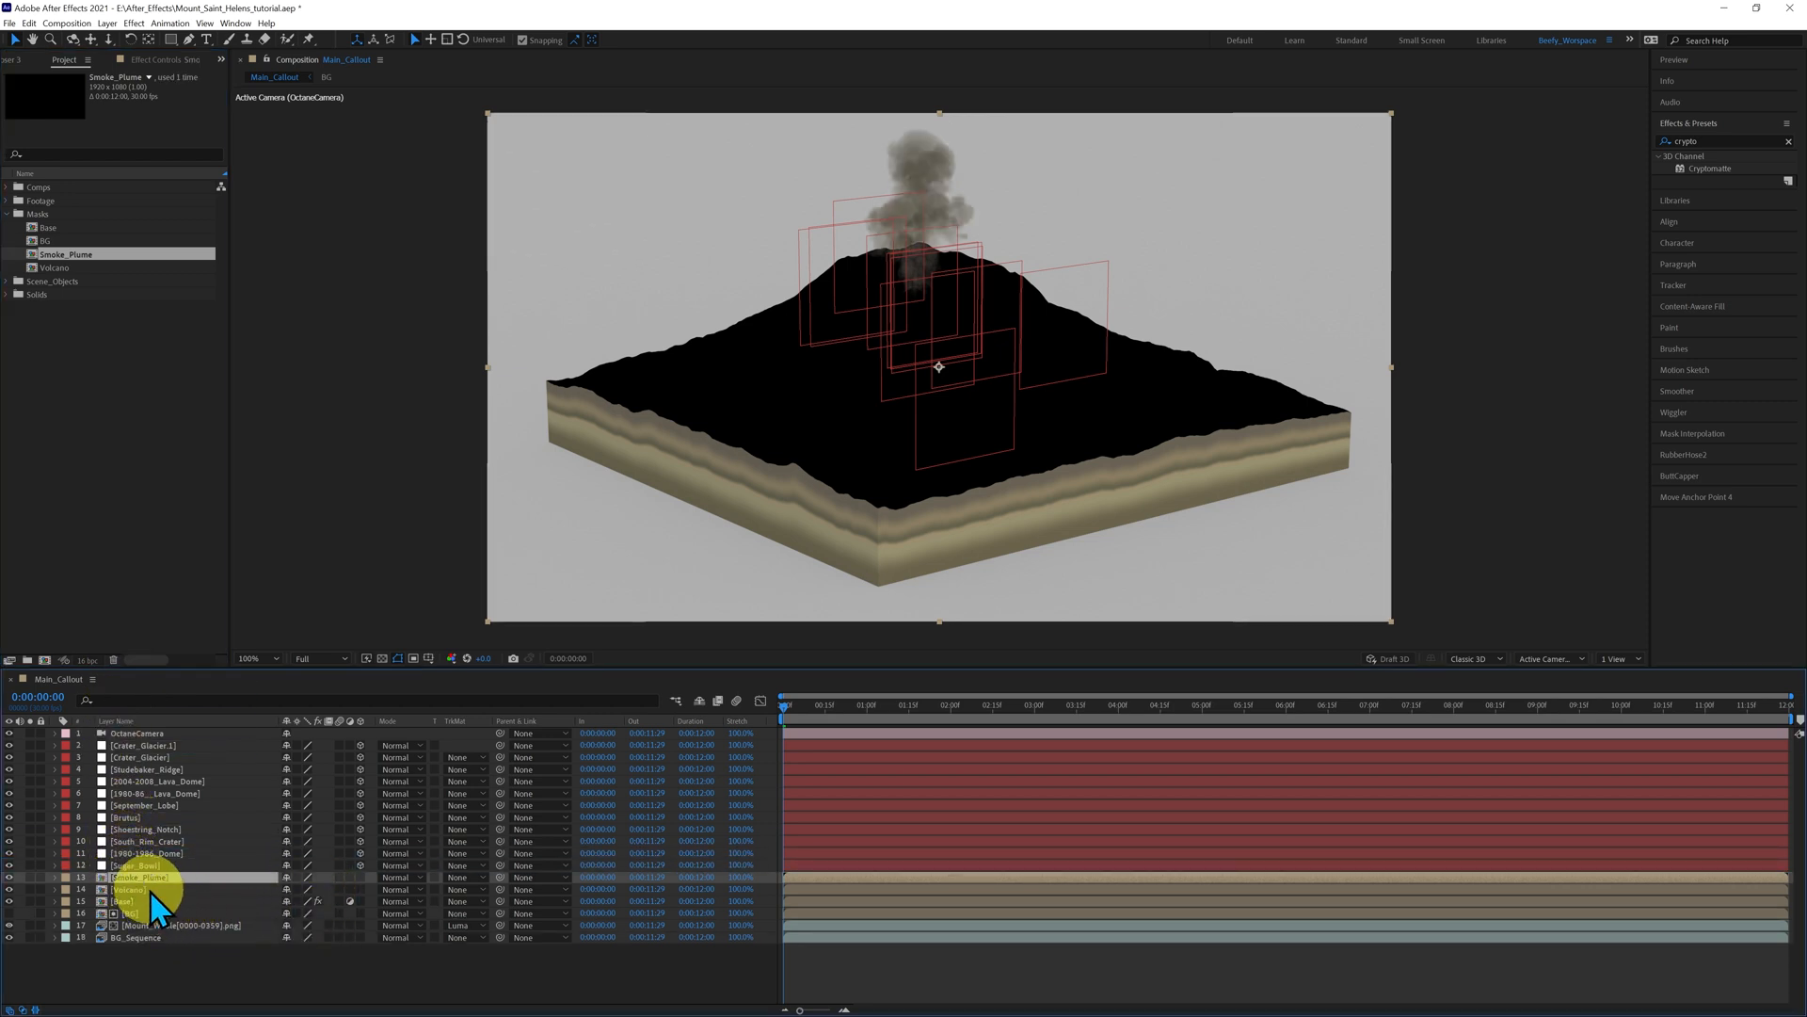
{"action": "left_click", "coordinate": [150, 890]}
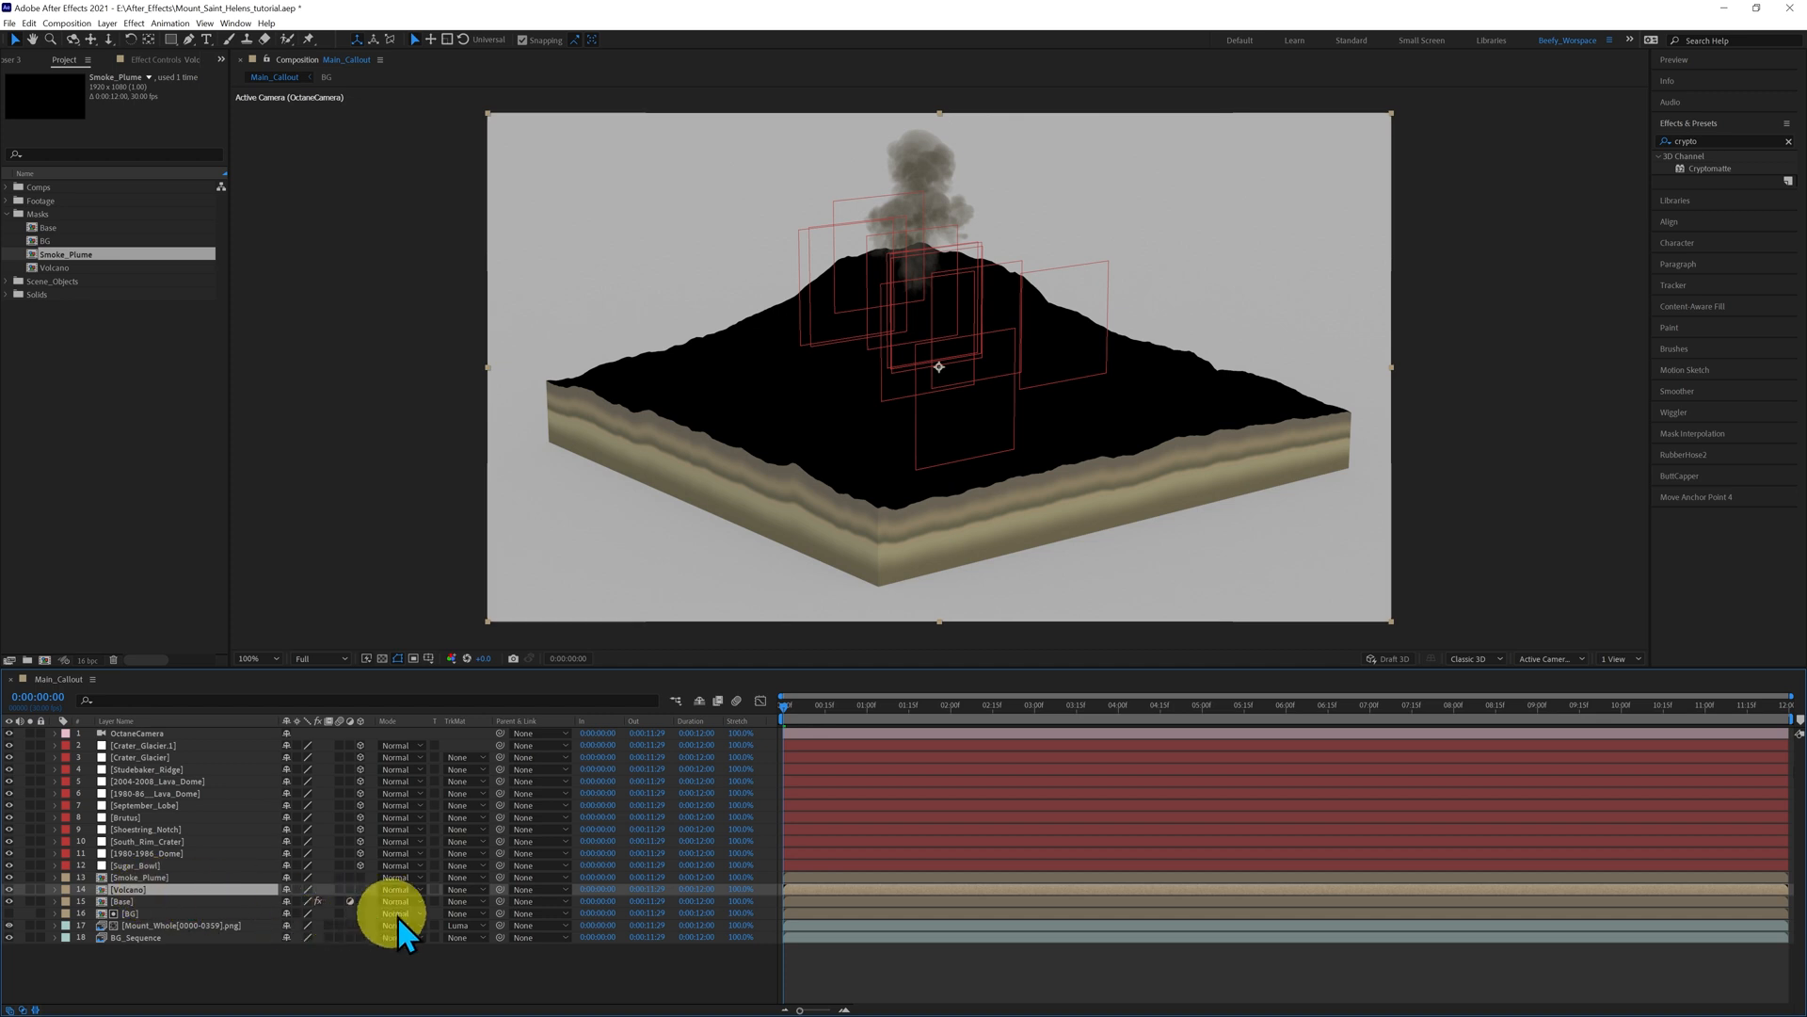
{"action": "left_click", "coordinate": [349, 888]}
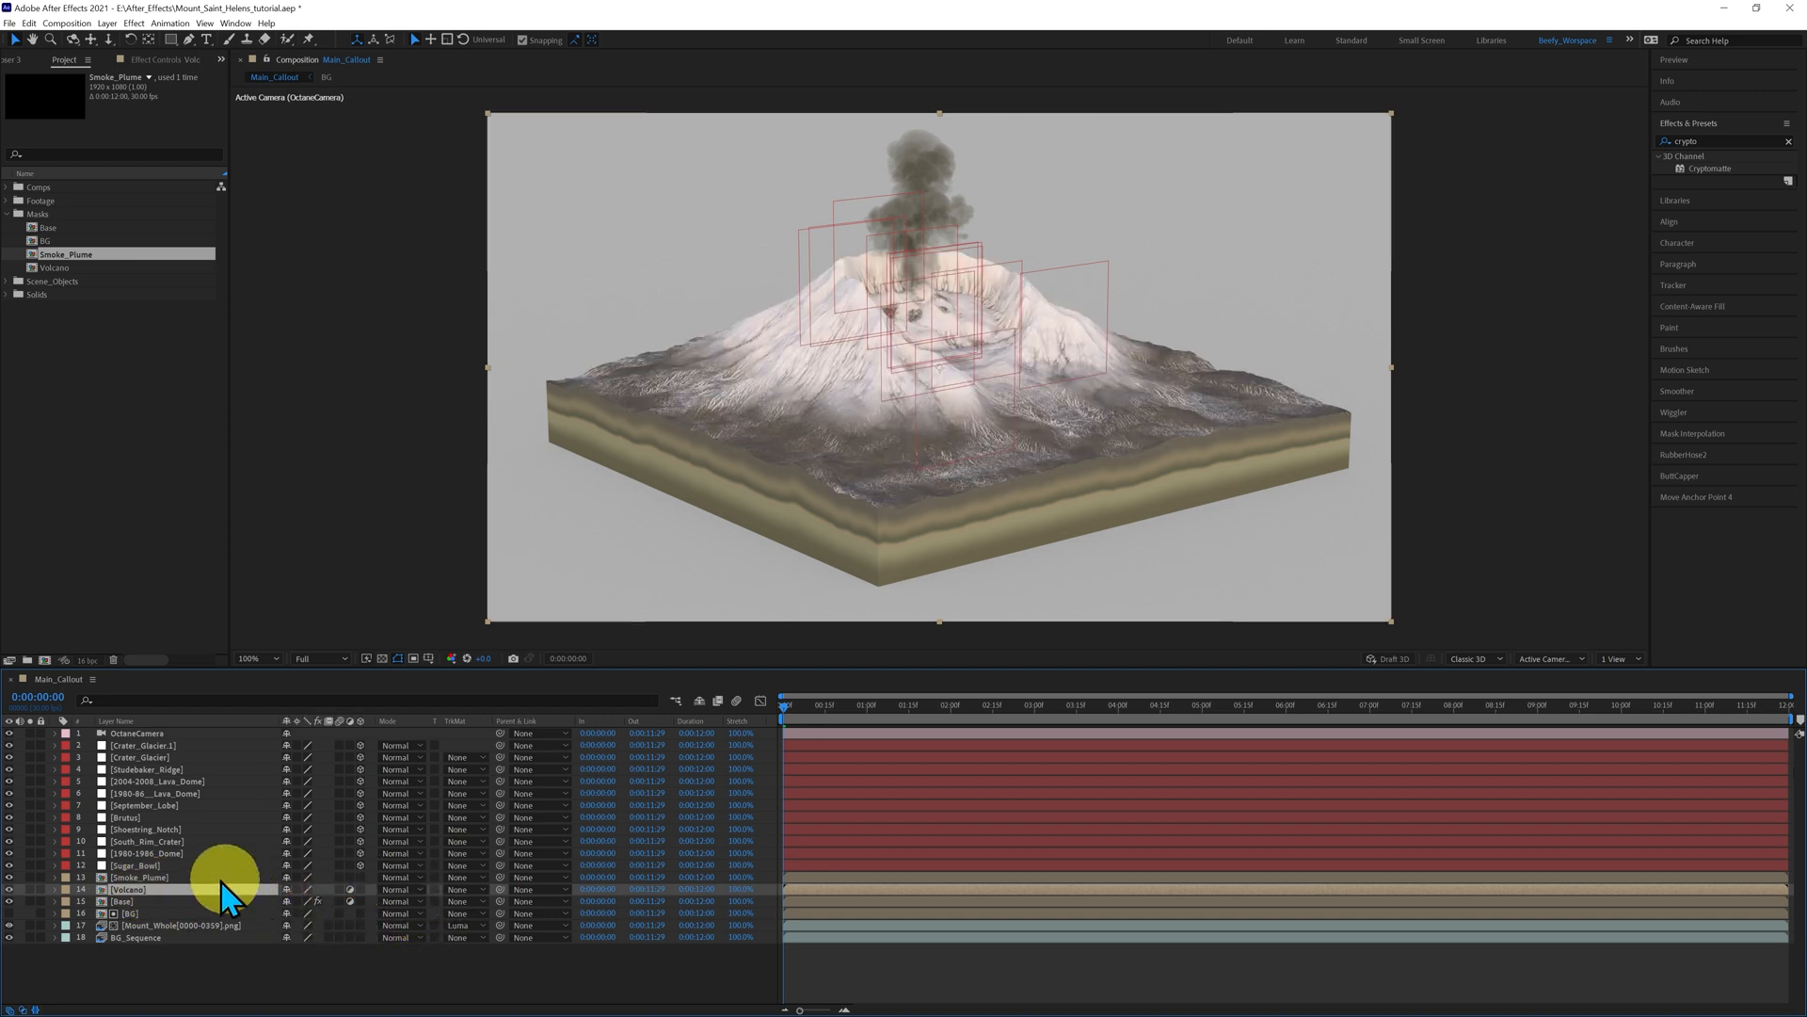
{"action": "left_click", "coordinate": [159, 878]}
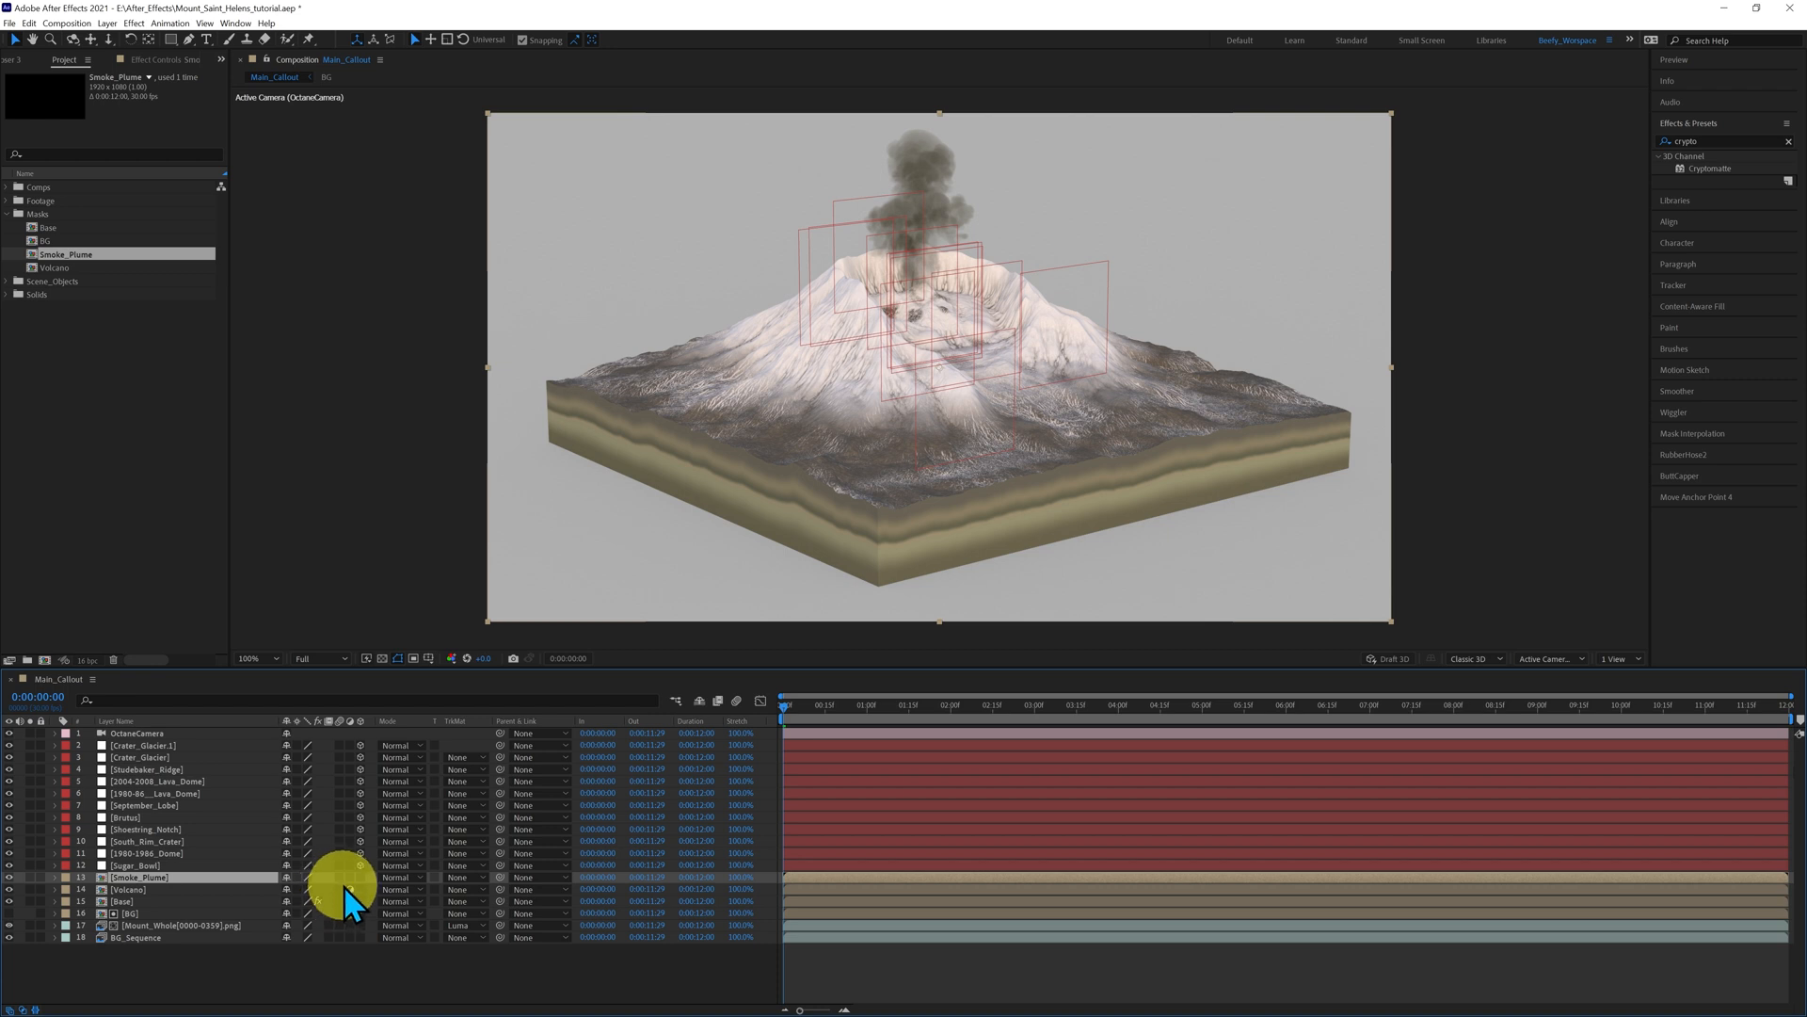
{"action": "left_click", "coordinate": [349, 877]}
- Apply Curves to the Volcano layer, shape a gentle RGB S-curve for contrast, and compare with the effect off and on
{"action": "left_click", "coordinate": [198, 890]}
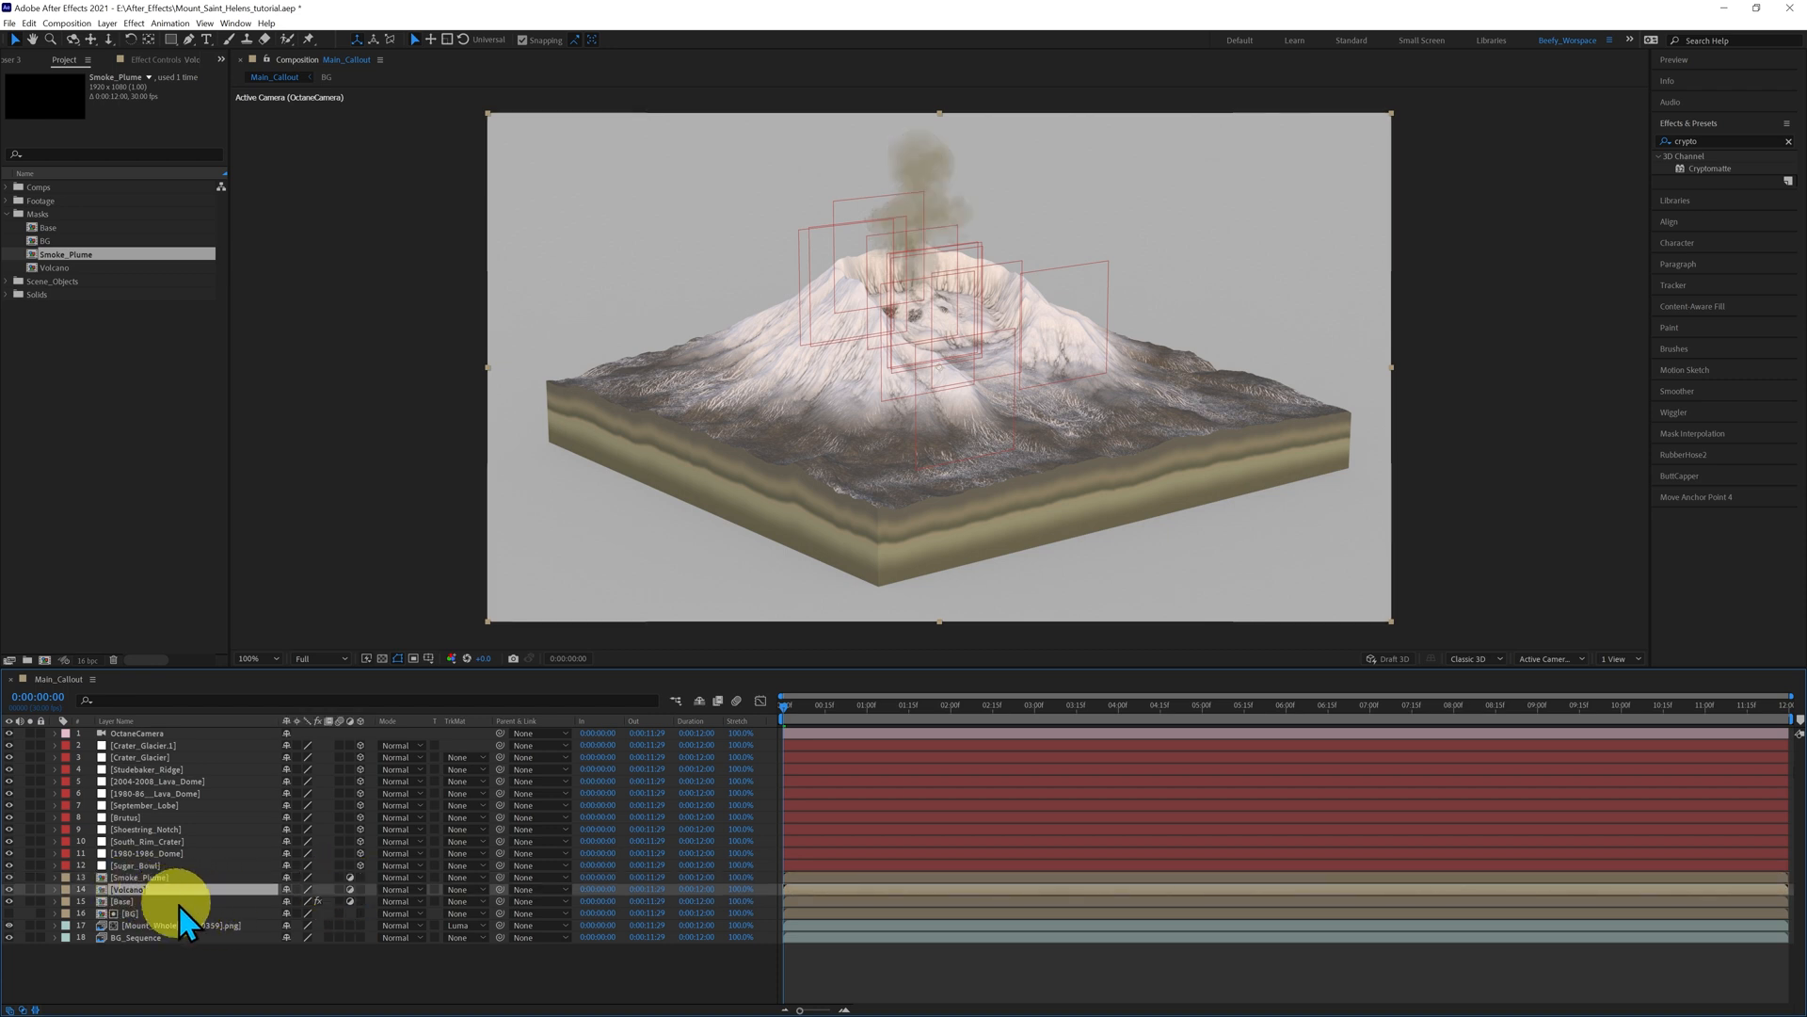
{"action": "key", "text": "ctrl+space"}
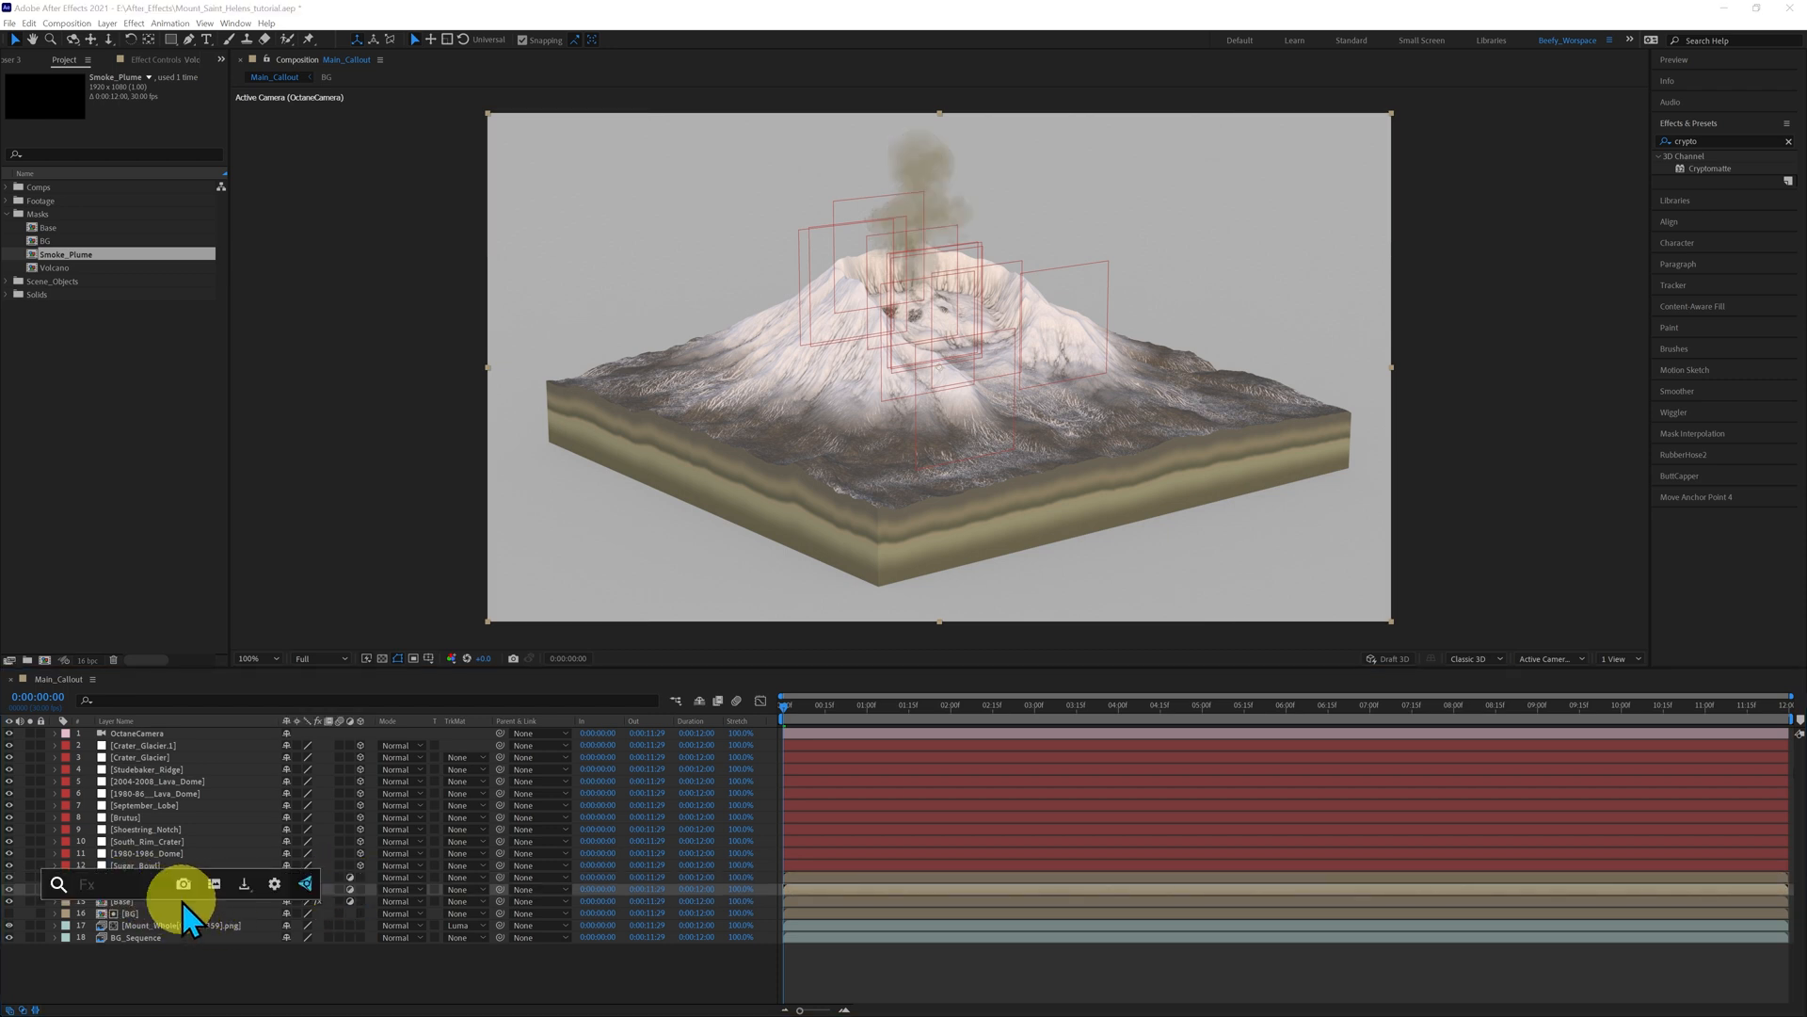
{"action": "type", "text": "curves"}
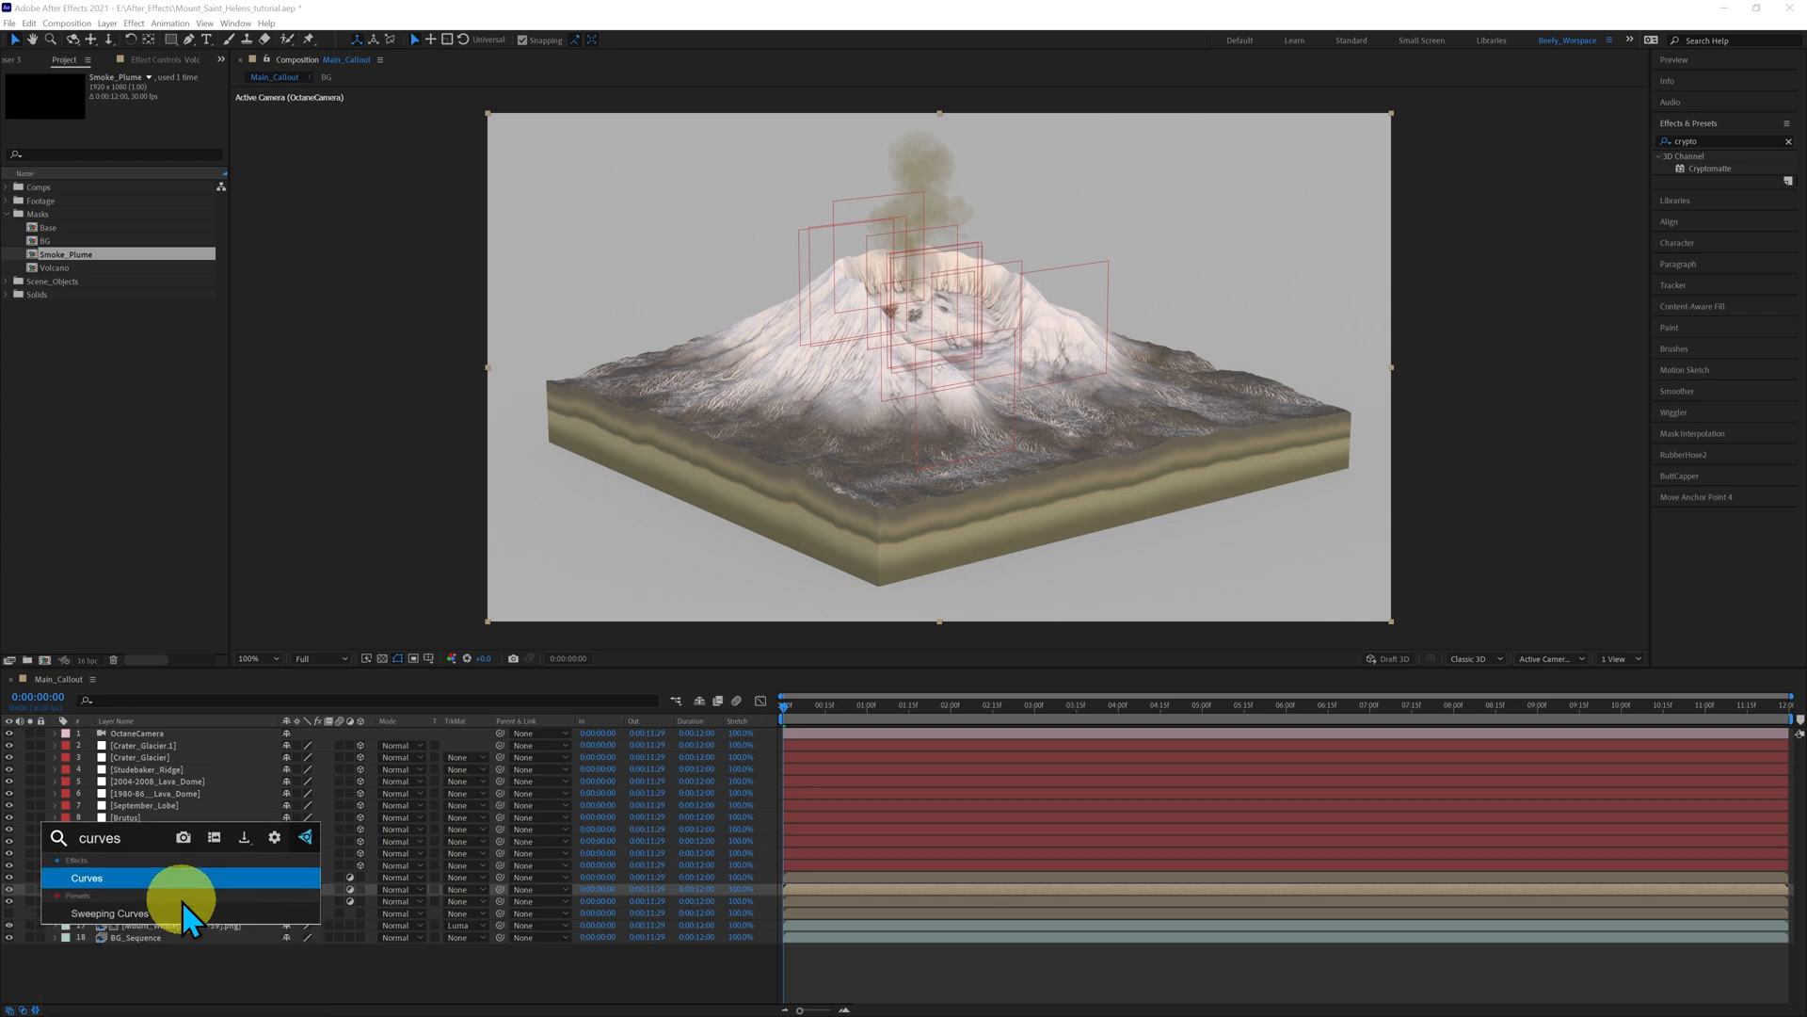
{"action": "left_click", "coordinate": [98, 882]}
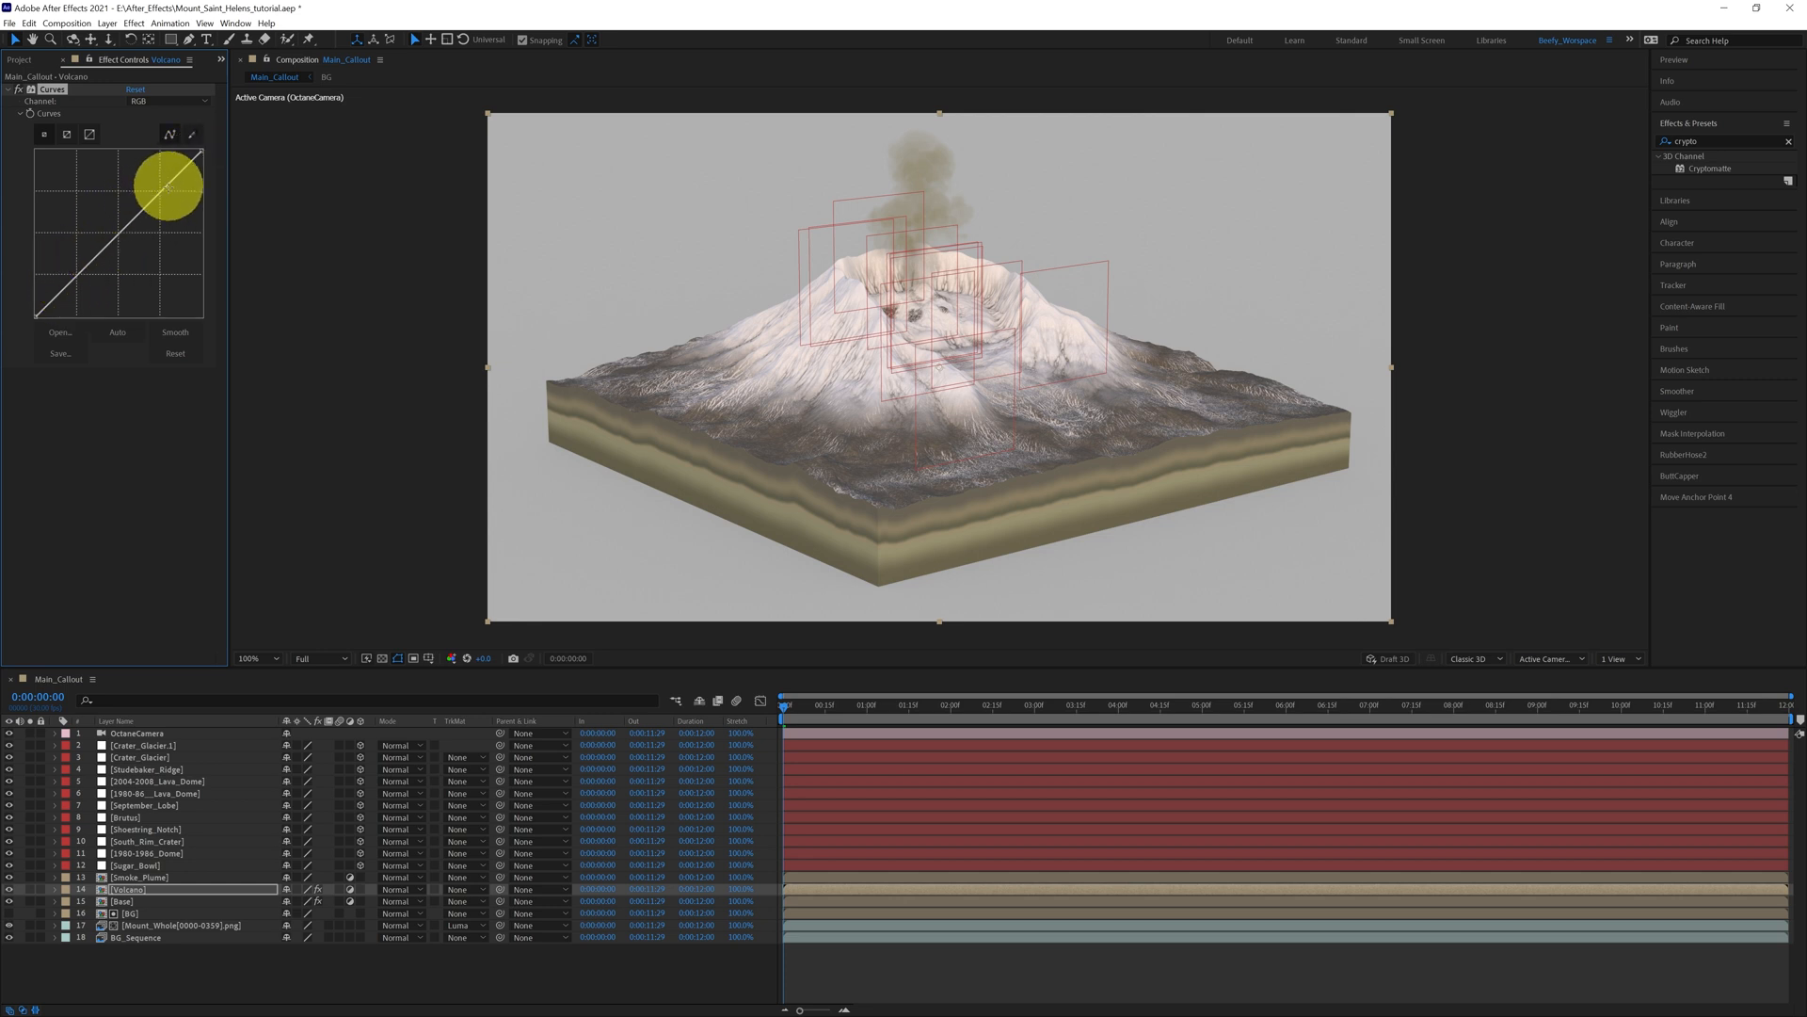
{"action": "left_click_drag", "start_coordinate": [76, 275], "coordinate": [81, 281]}
{"action": "left_click_drag", "start_coordinate": [179, 179], "coordinate": [157, 195]}
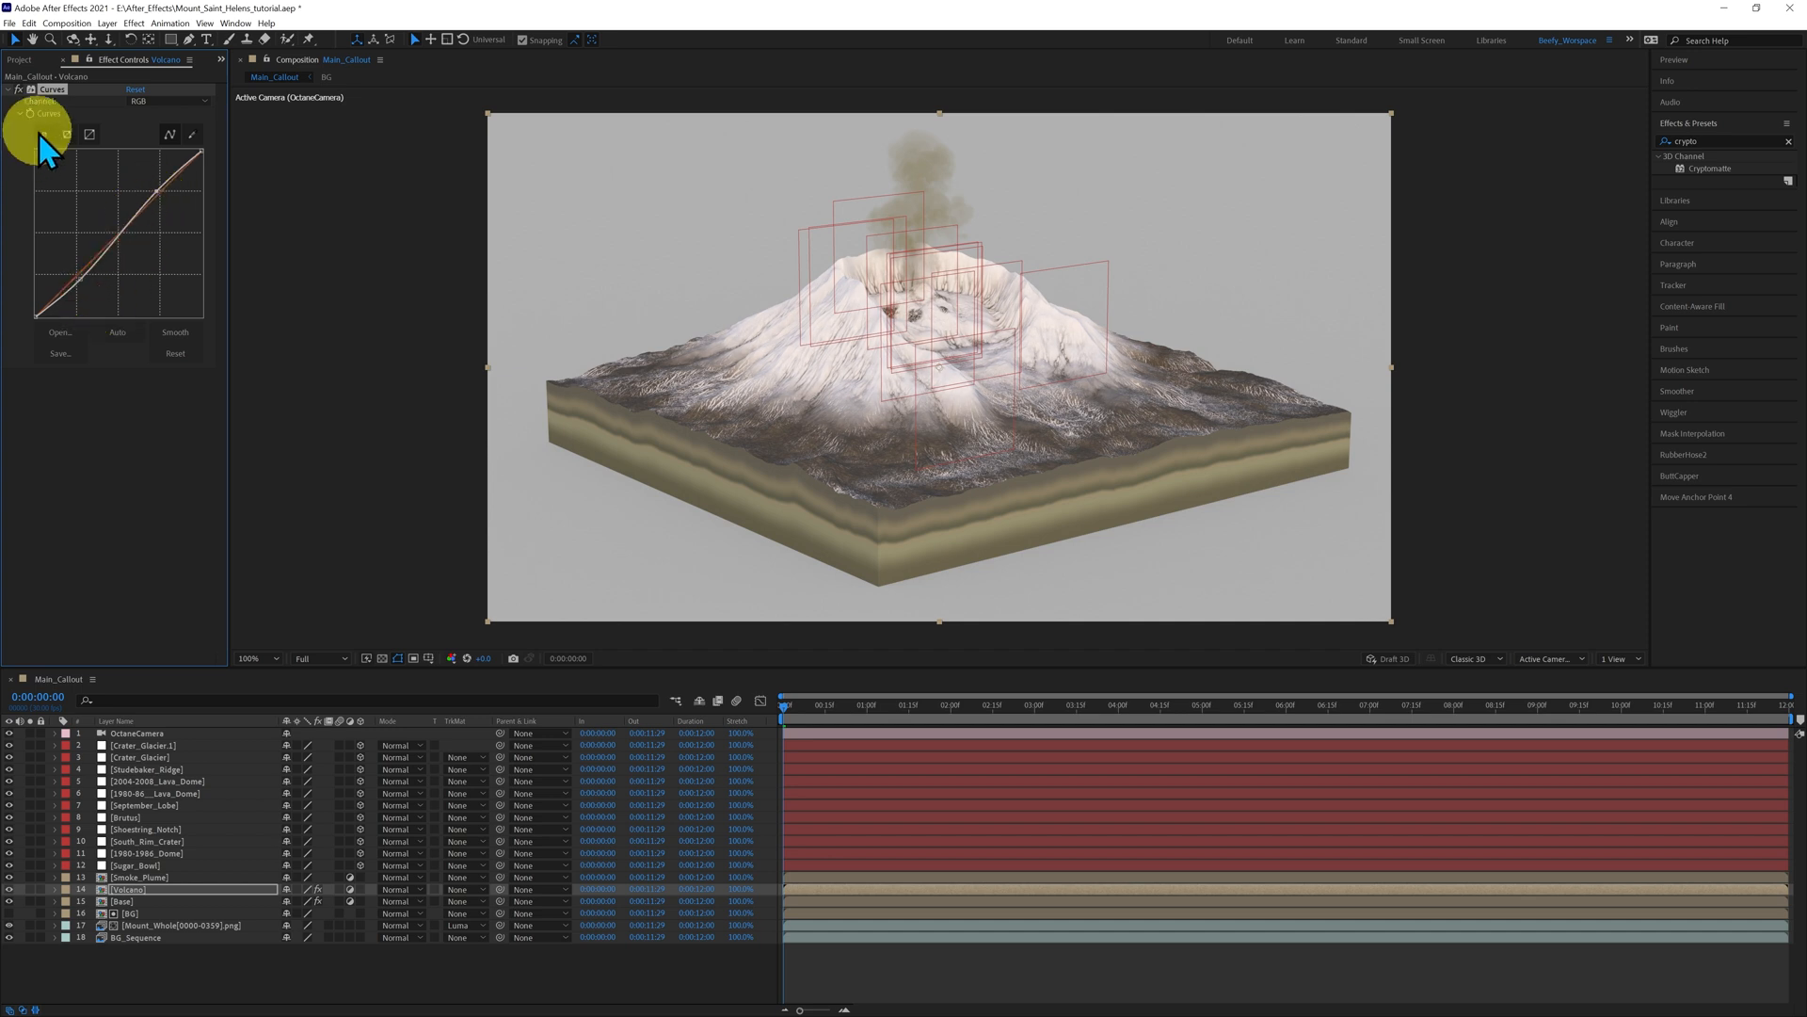
{"action": "left_click", "coordinate": [19, 88]}
{"action": "left_click", "coordinate": [19, 89]}
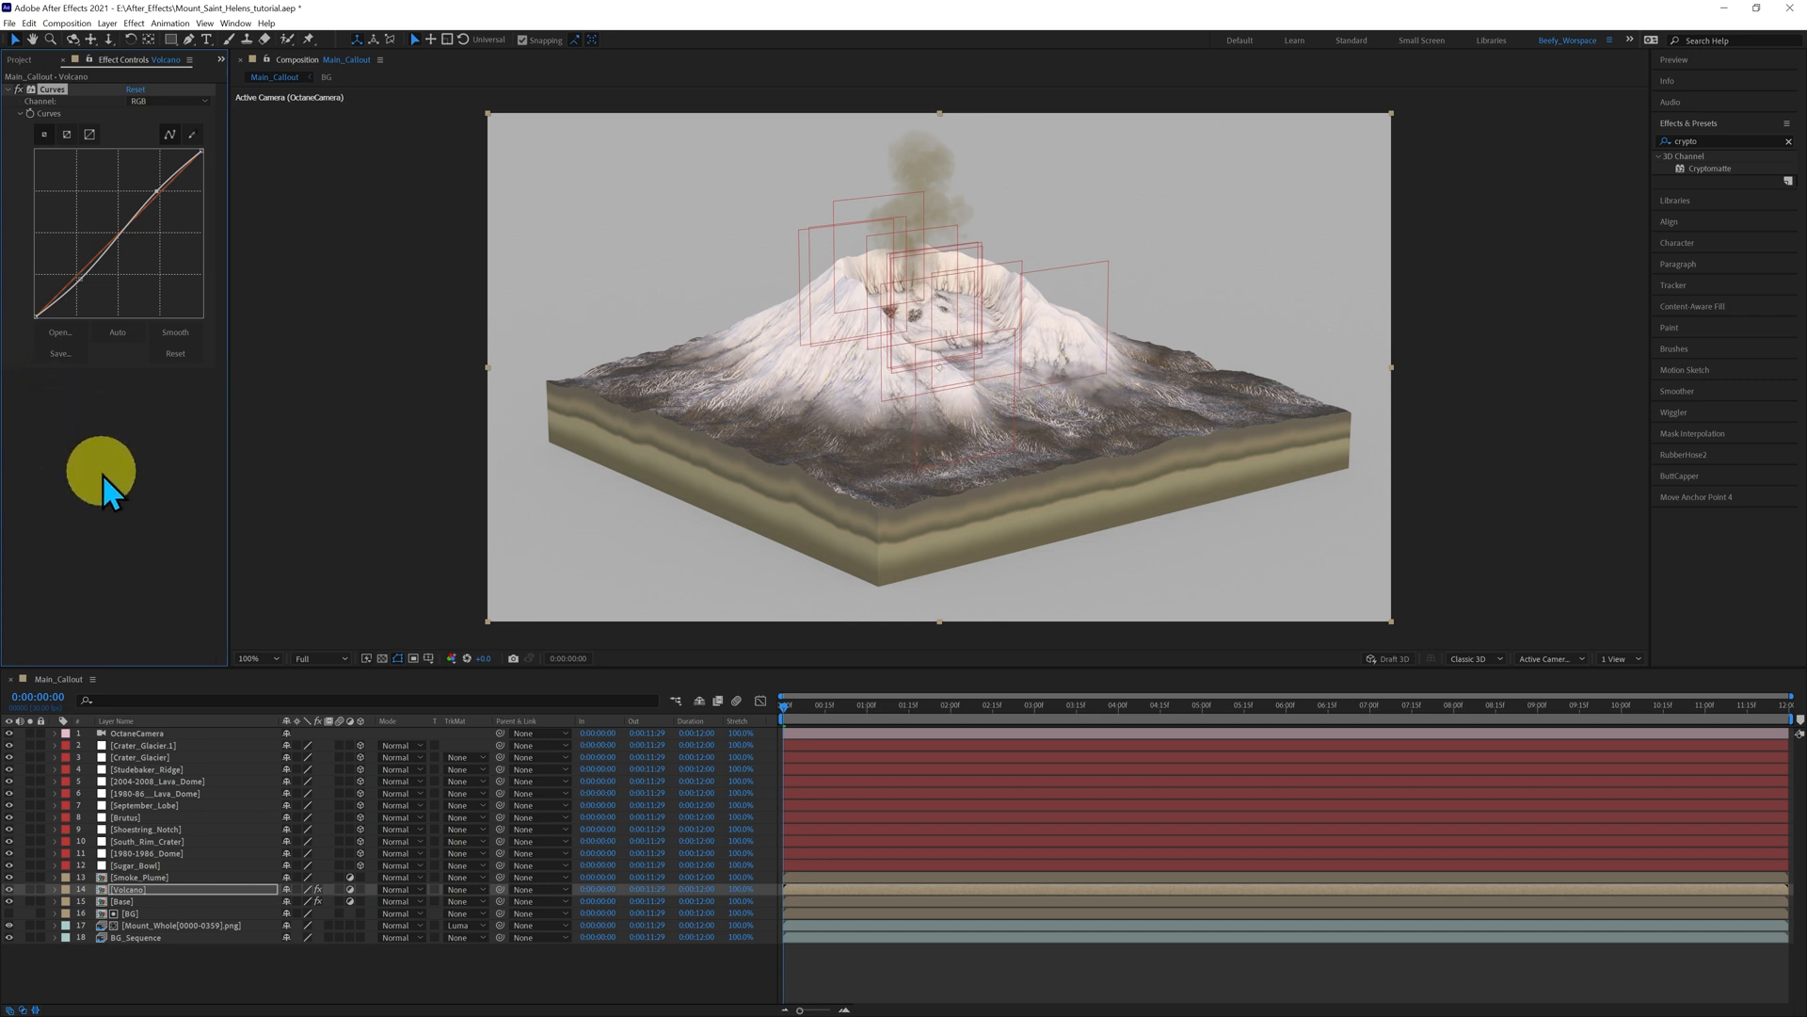
- Apply Hue/Saturation to the Smoke_Plume layer, lowering master saturation to about -25 and slightly raising master lightness
{"action": "left_click", "coordinate": [145, 877]}
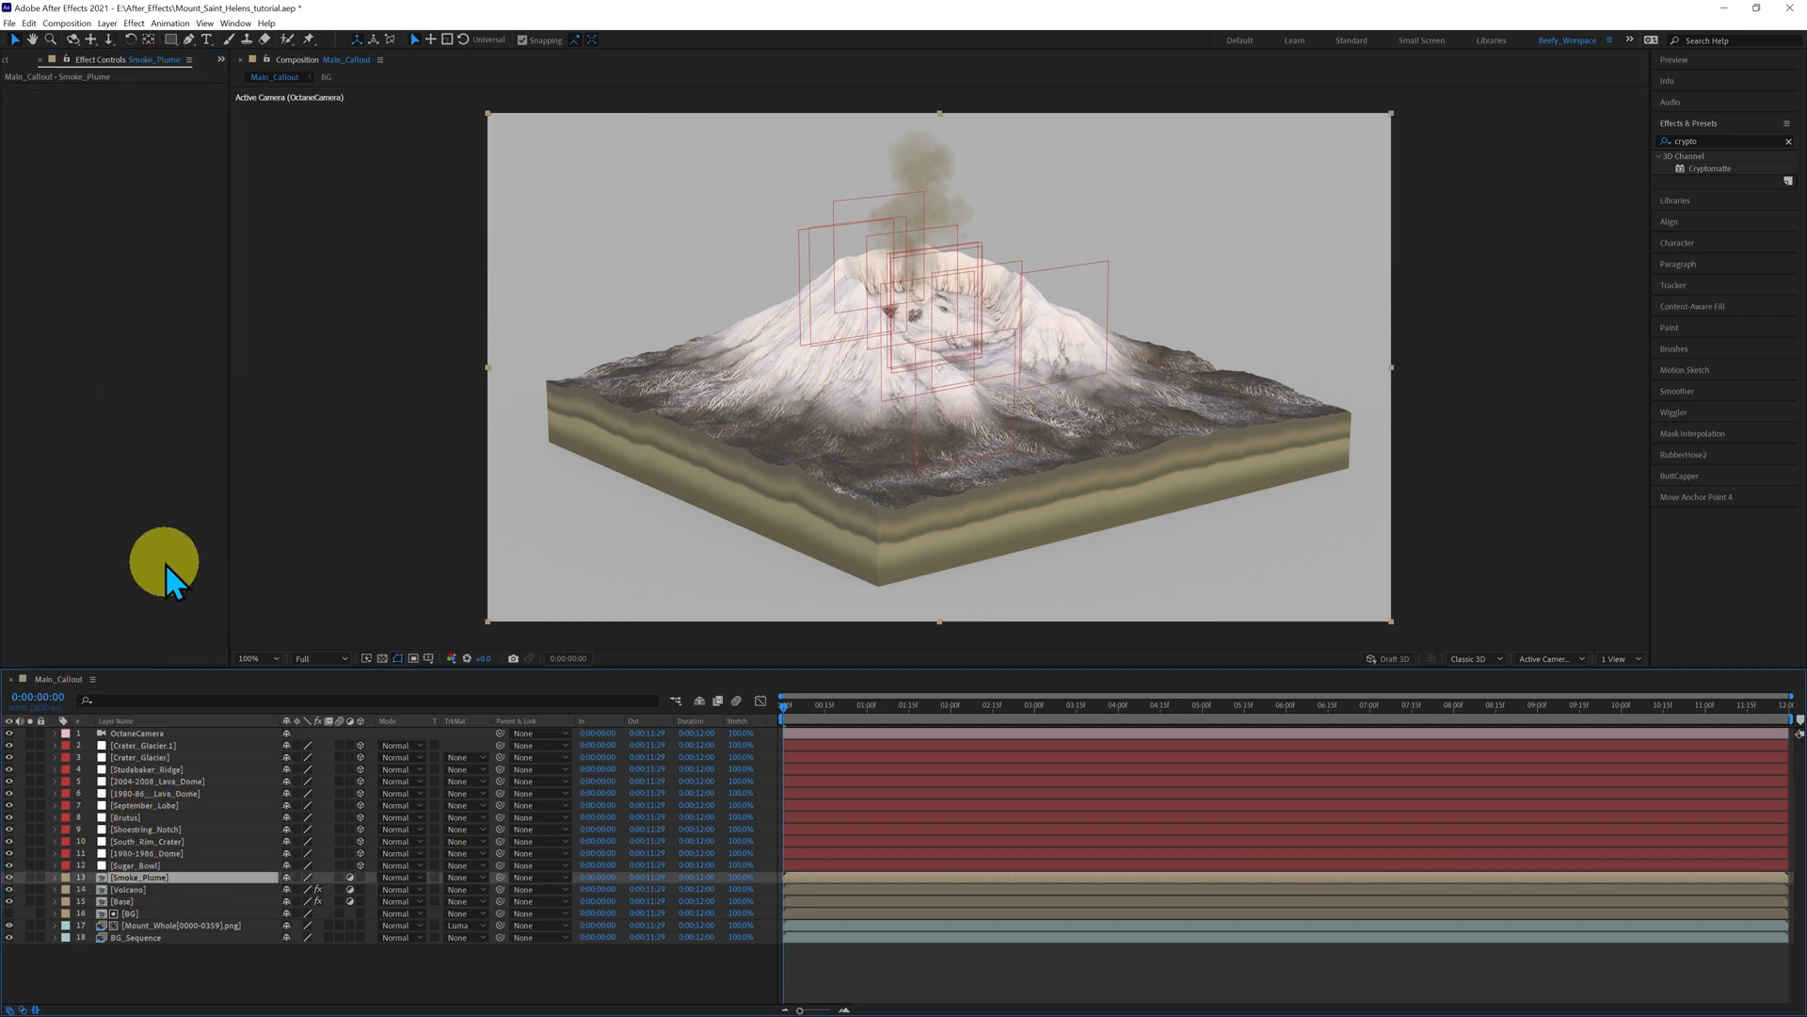
{"action": "key", "text": "ctrl+space"}
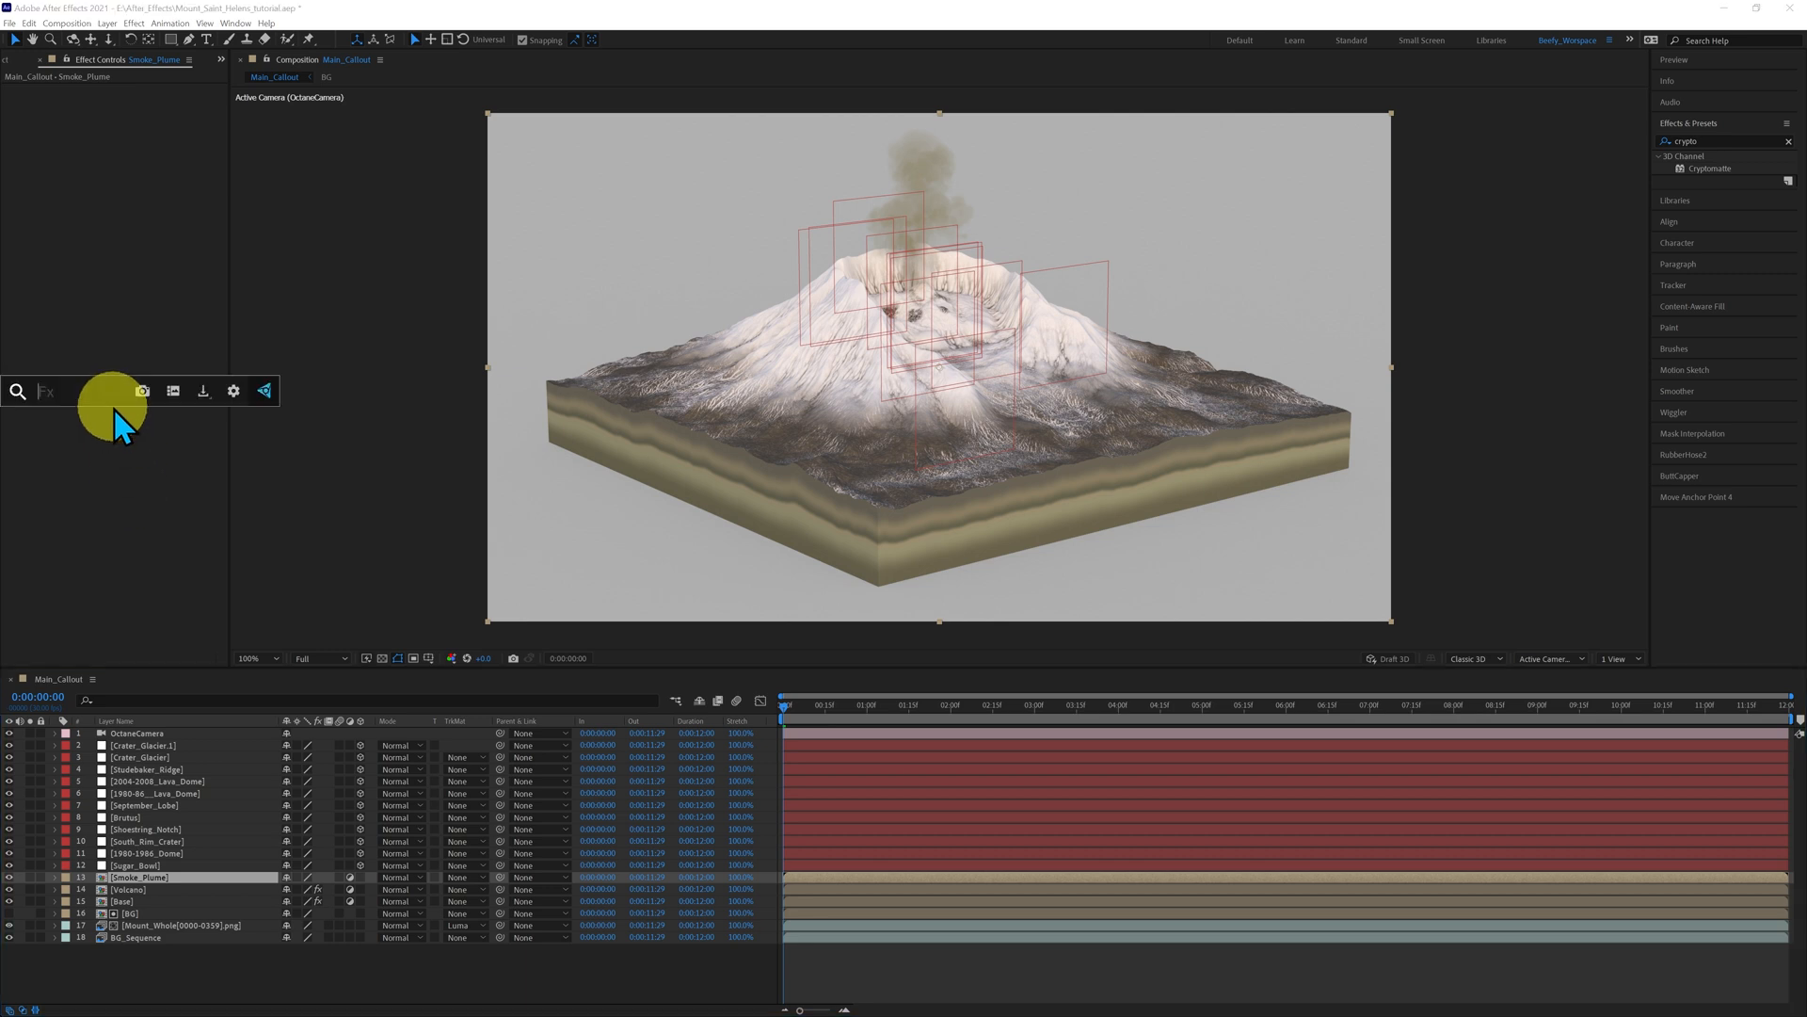
{"action": "type", "text": "hue"}
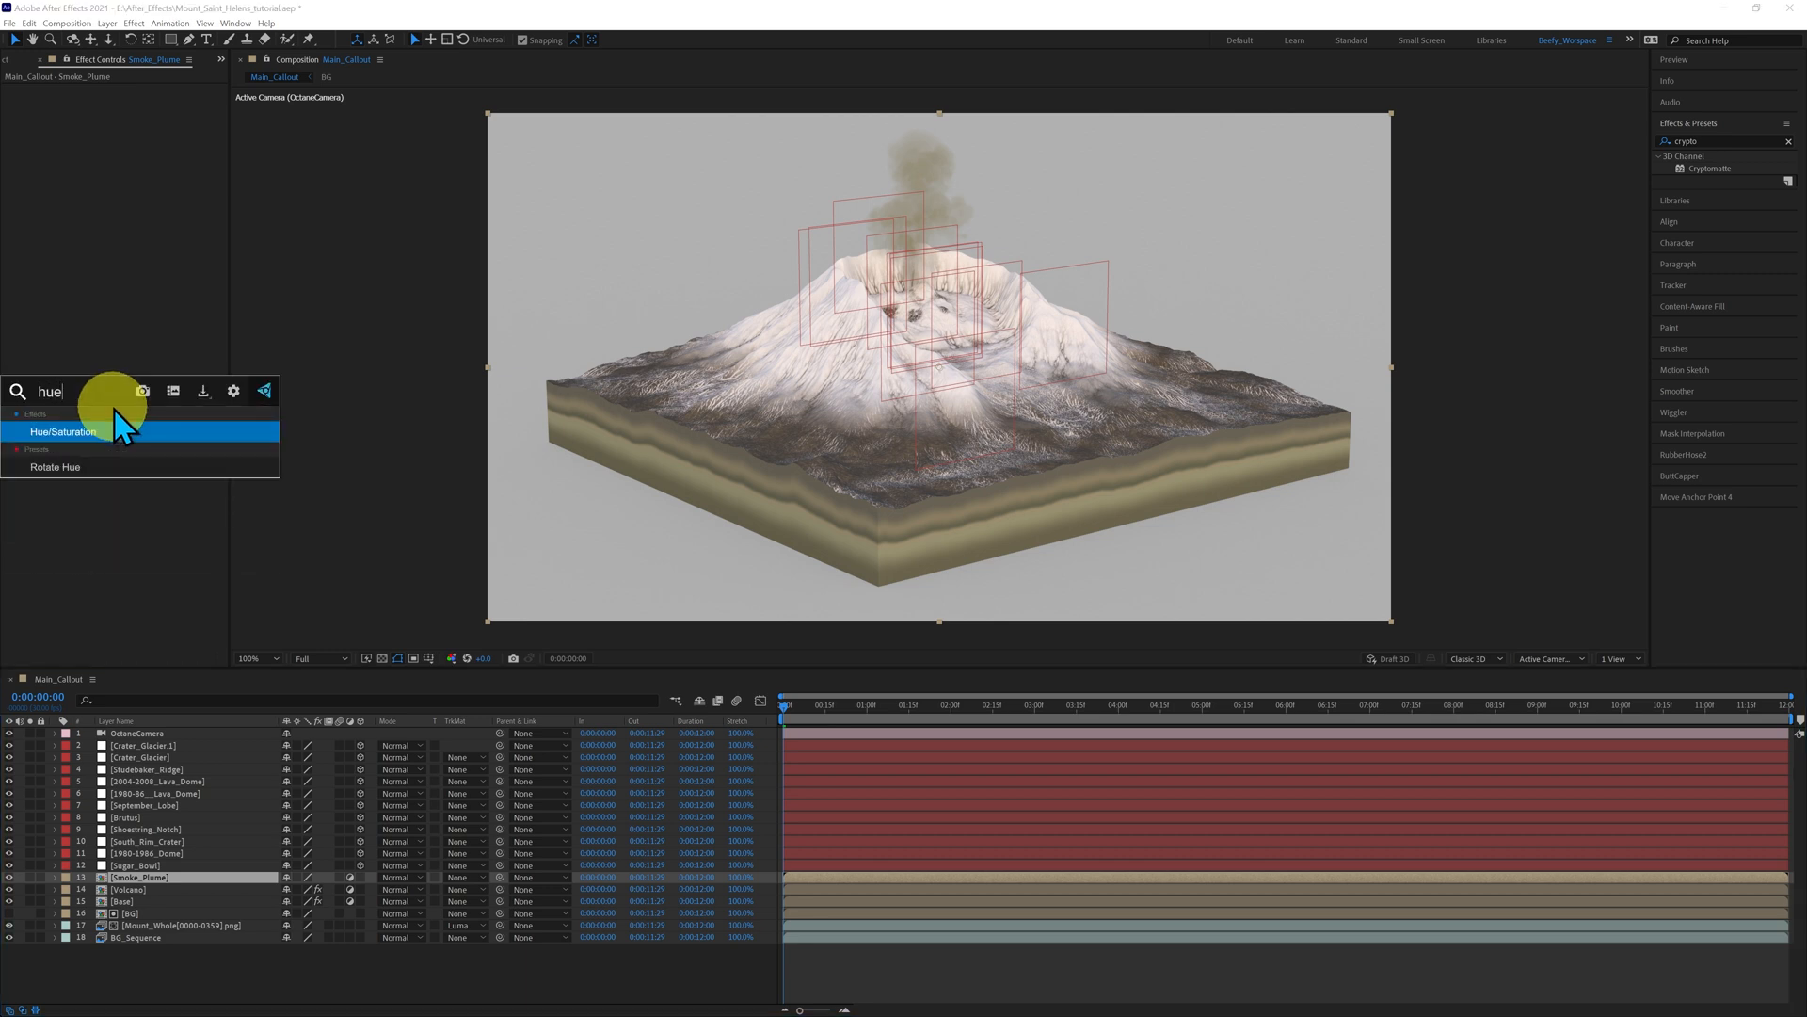
{"action": "left_click", "coordinate": [81, 429]}
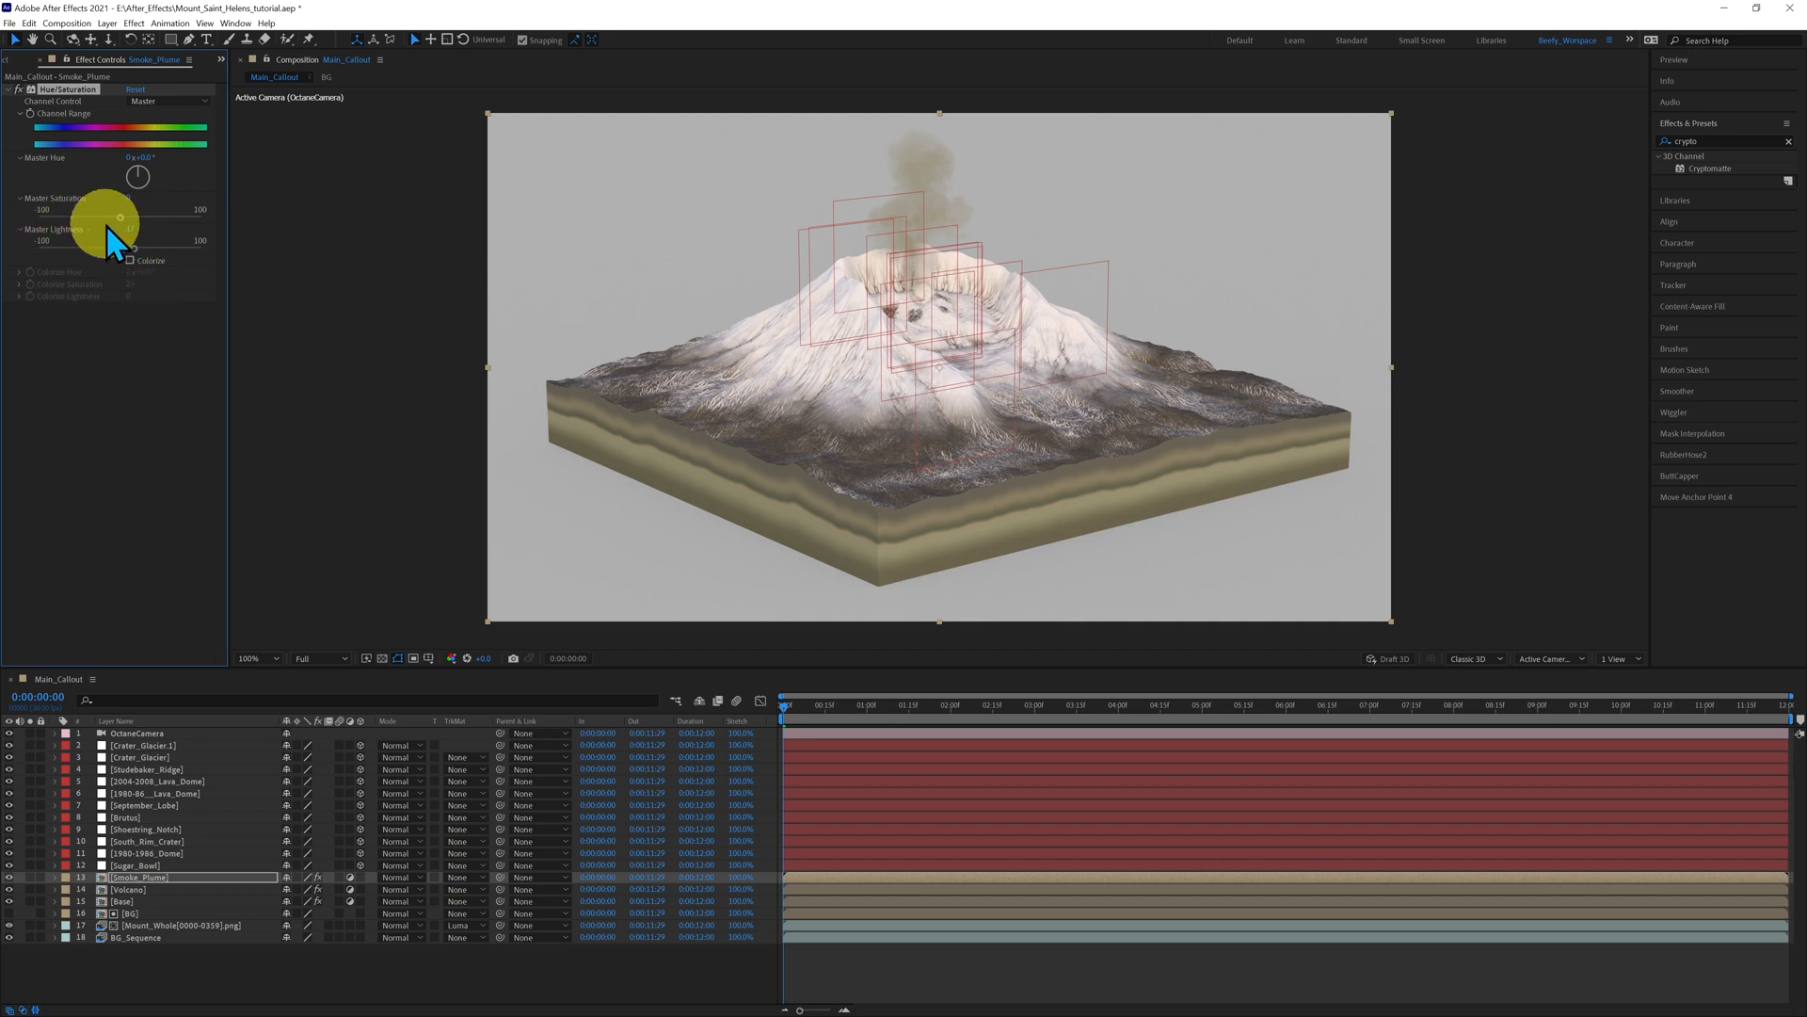
{"action": "left_click_drag", "start_coordinate": [121, 217], "coordinate": [118, 218]}
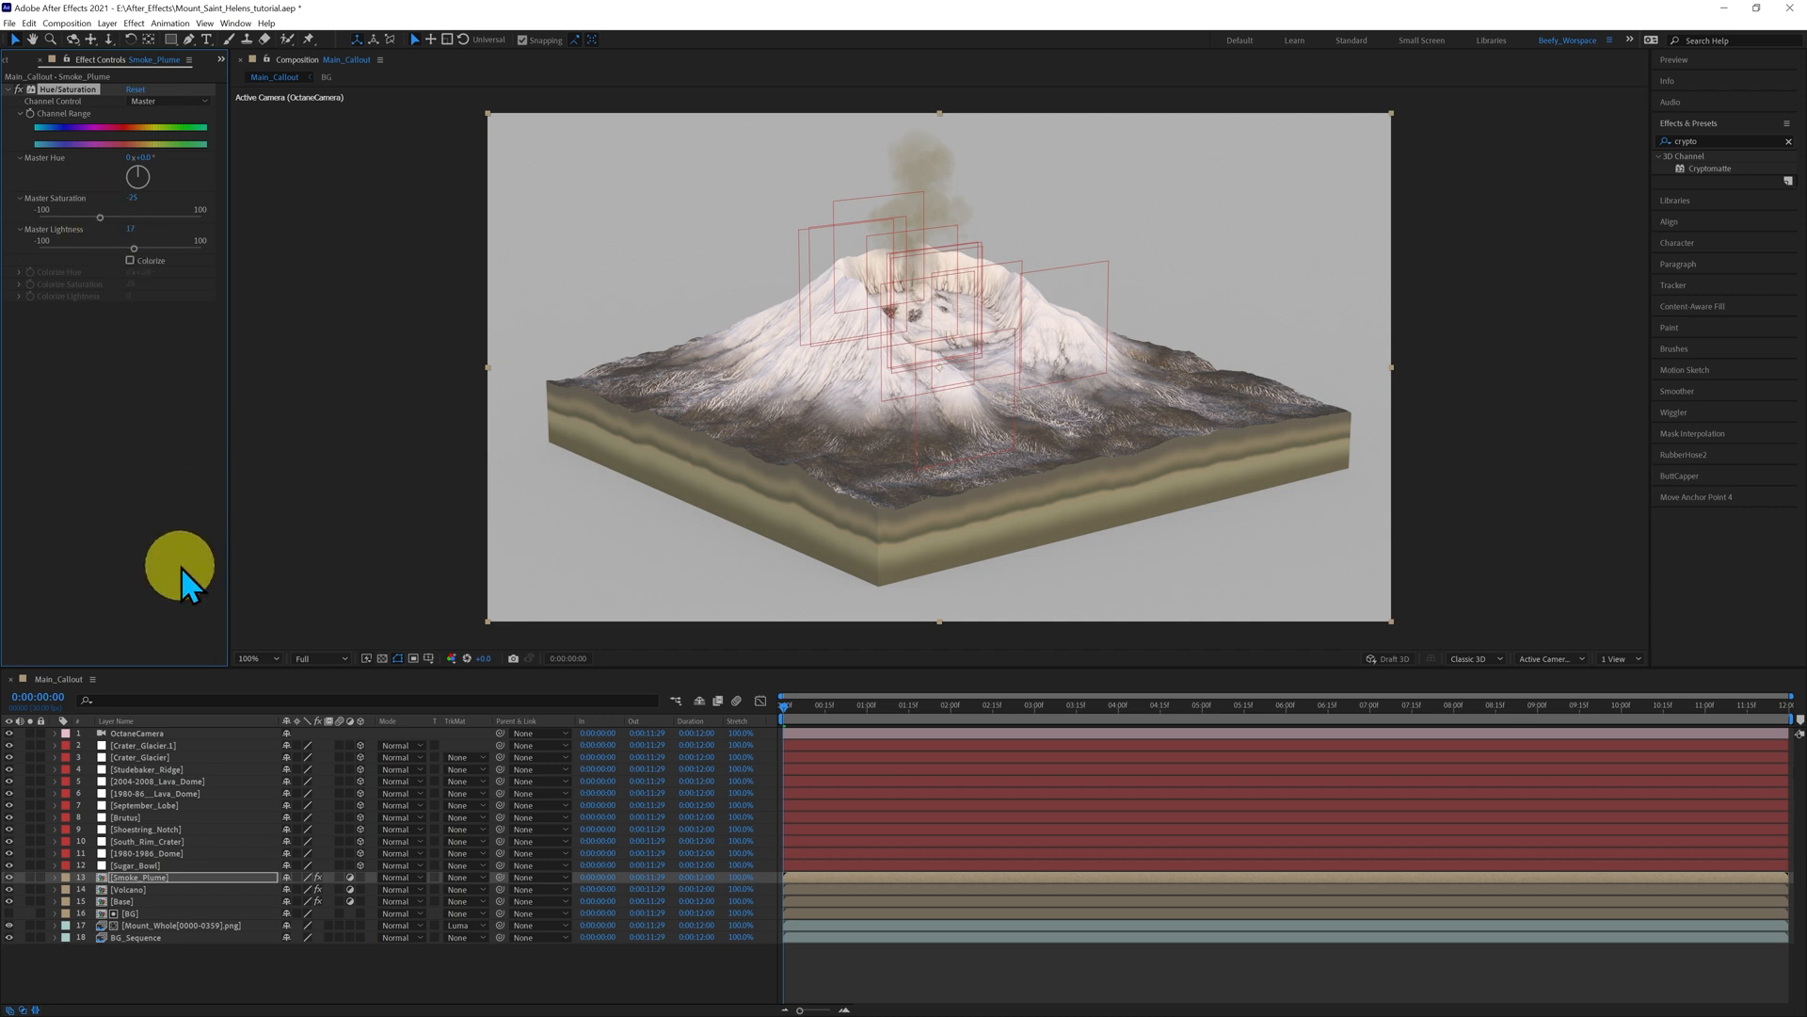
- Add Curves to the Smoke_Plume layer and shape a pronounced RGB S-curve with darker shadows and brighter highlights
{"action": "left_click", "coordinate": [166, 878]}
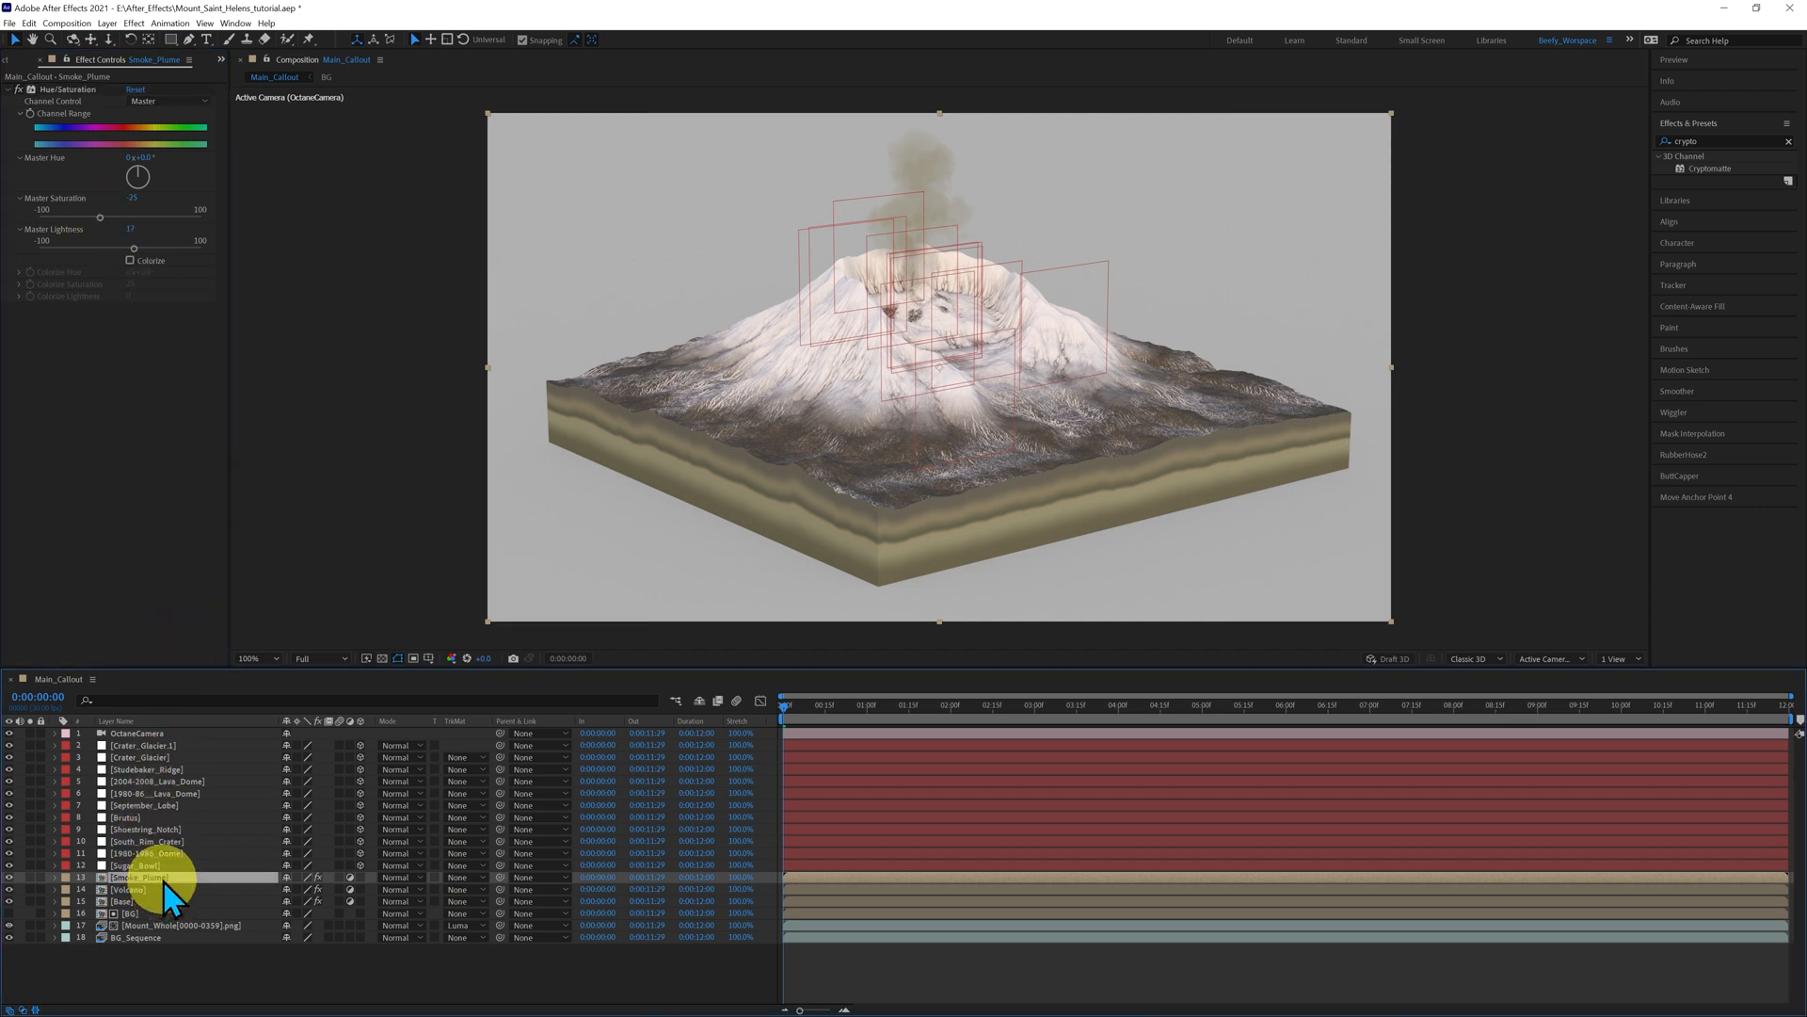
{"action": "key", "text": "ctrl+space"}
{"action": "type", "text": "curves"}
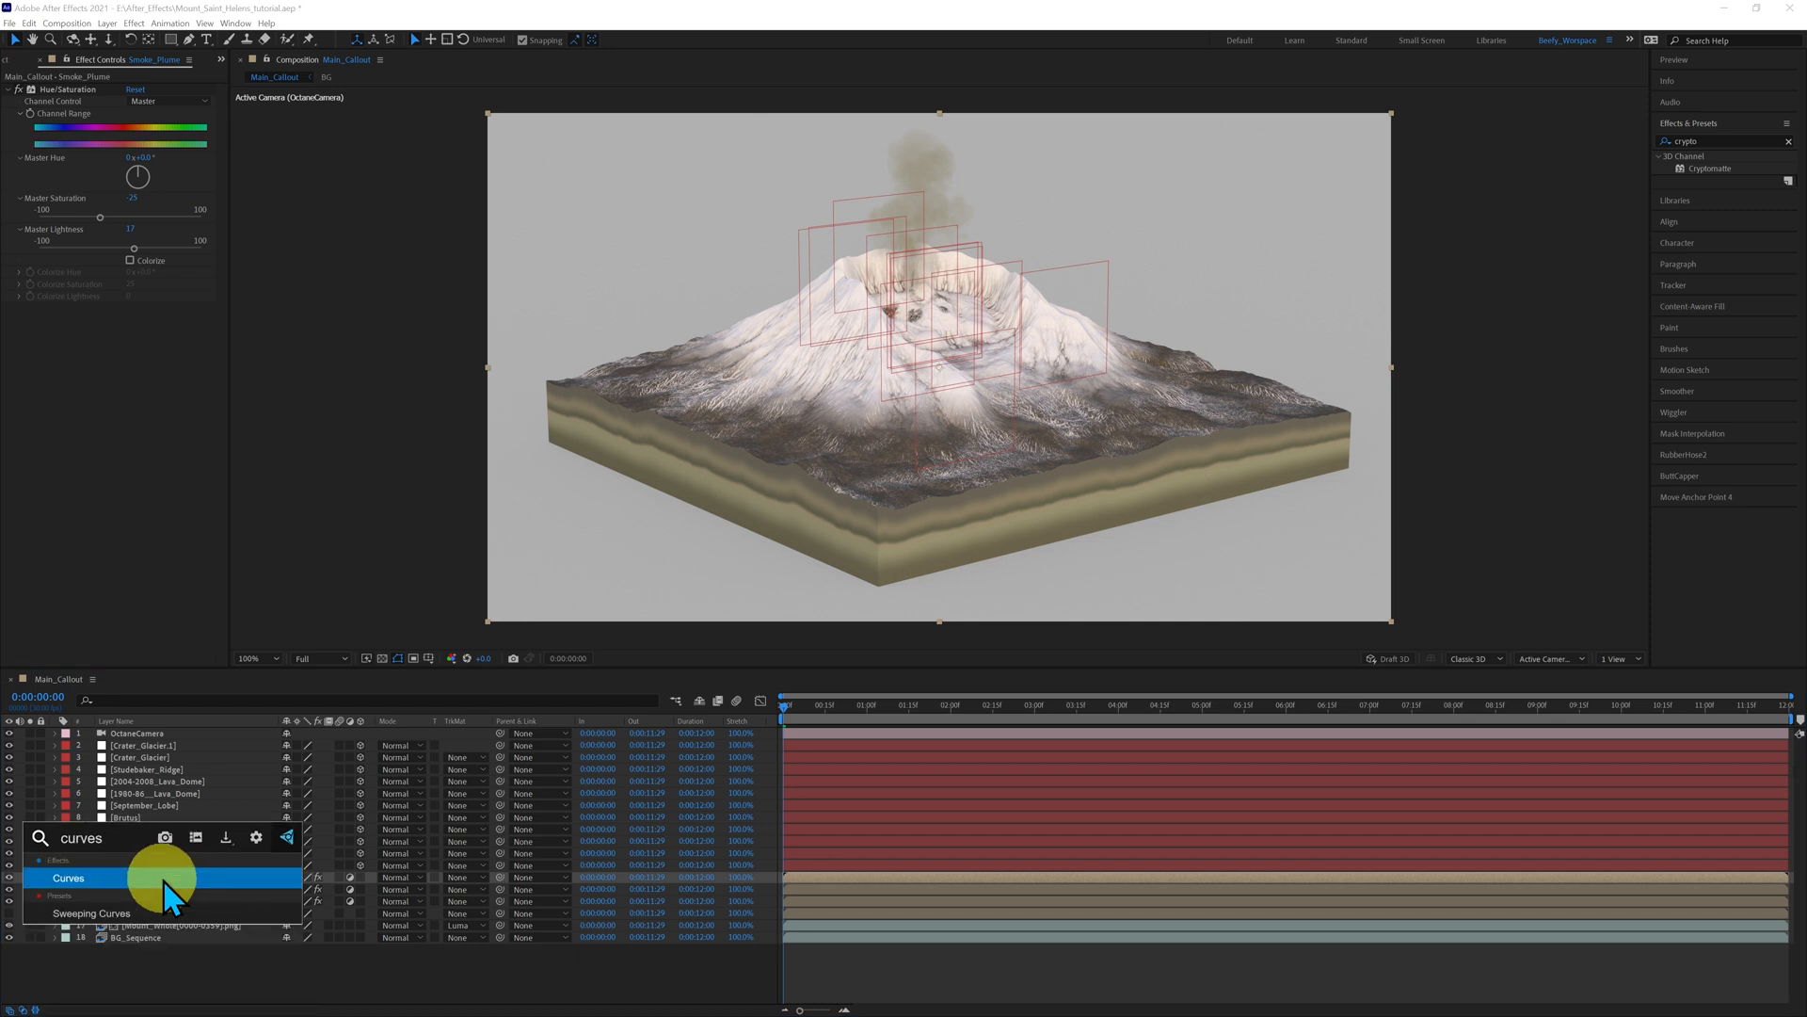
{"action": "left_click", "coordinate": [160, 879]}
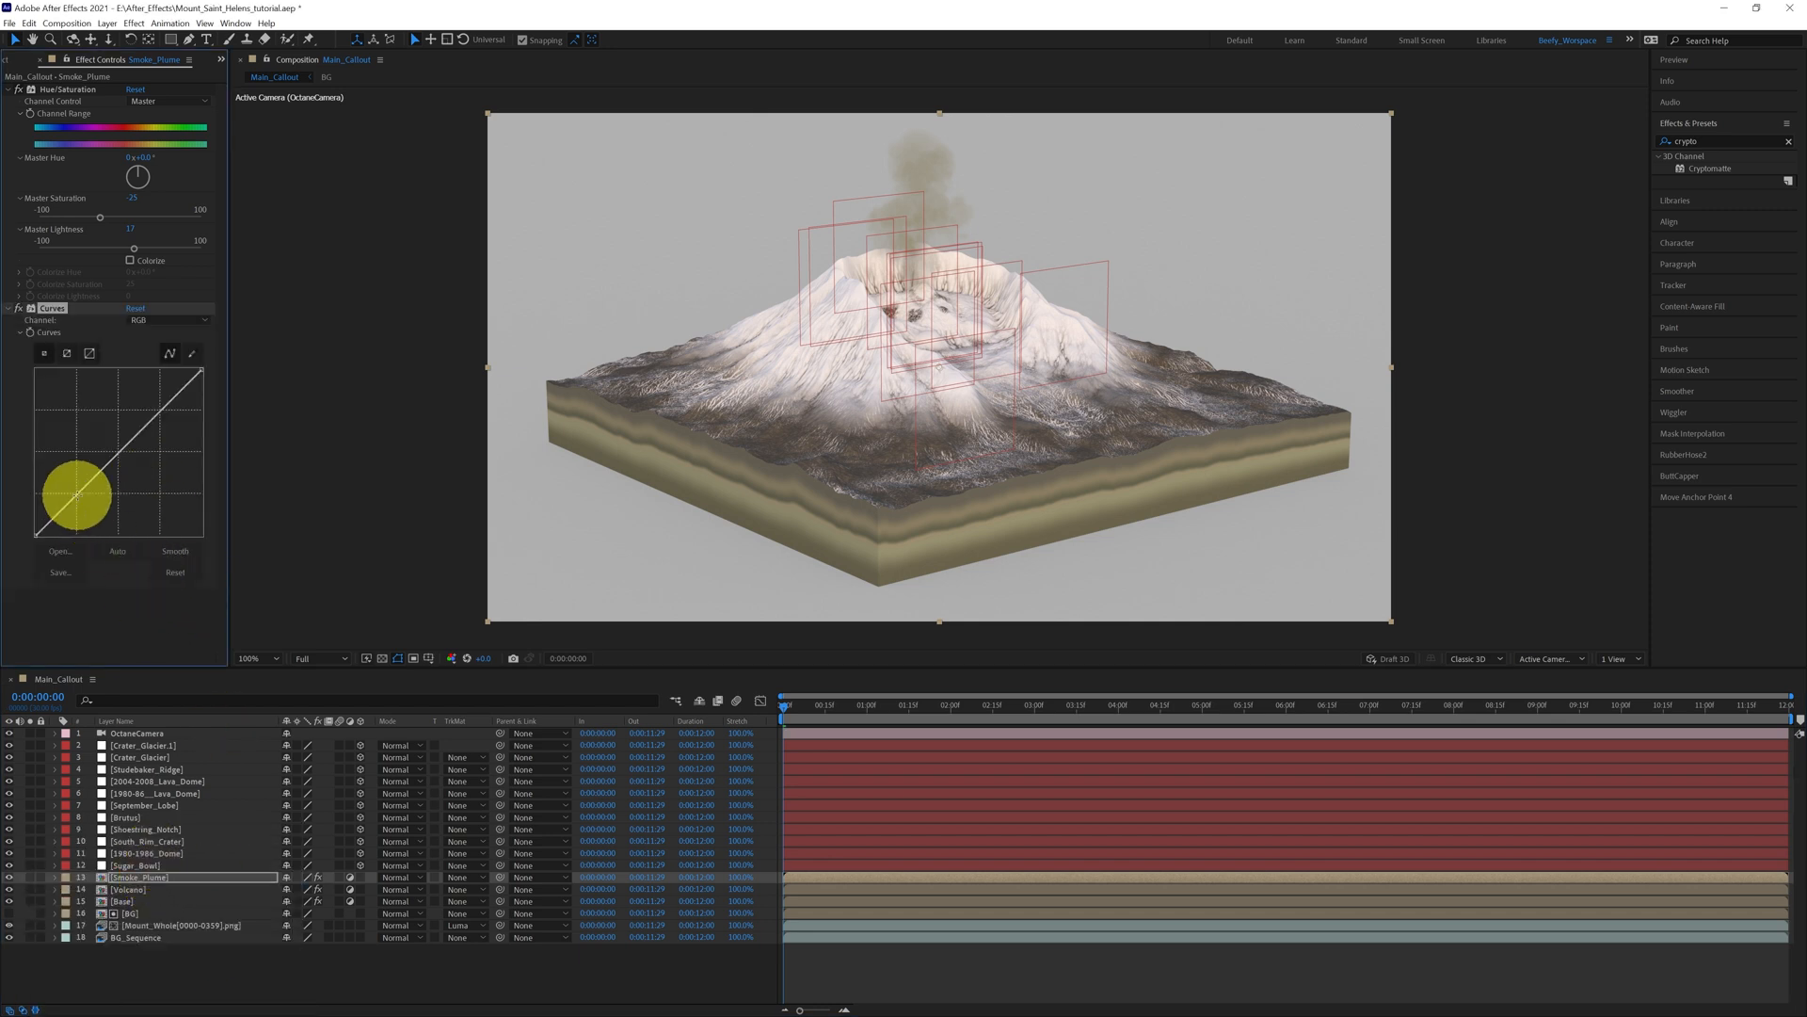
{"action": "left_click", "coordinate": [78, 499]}
{"action": "left_click_drag", "start_coordinate": [78, 499], "coordinate": [87, 513]}
{"action": "mouse_move", "coordinate": [162, 424]}
{"action": "left_mouse_down"}
{"action": "mouse_move", "coordinate": [145, 393]}
{"action": "mouse_move", "coordinate": [155, 411]}
{"action": "left_mouse_up"}
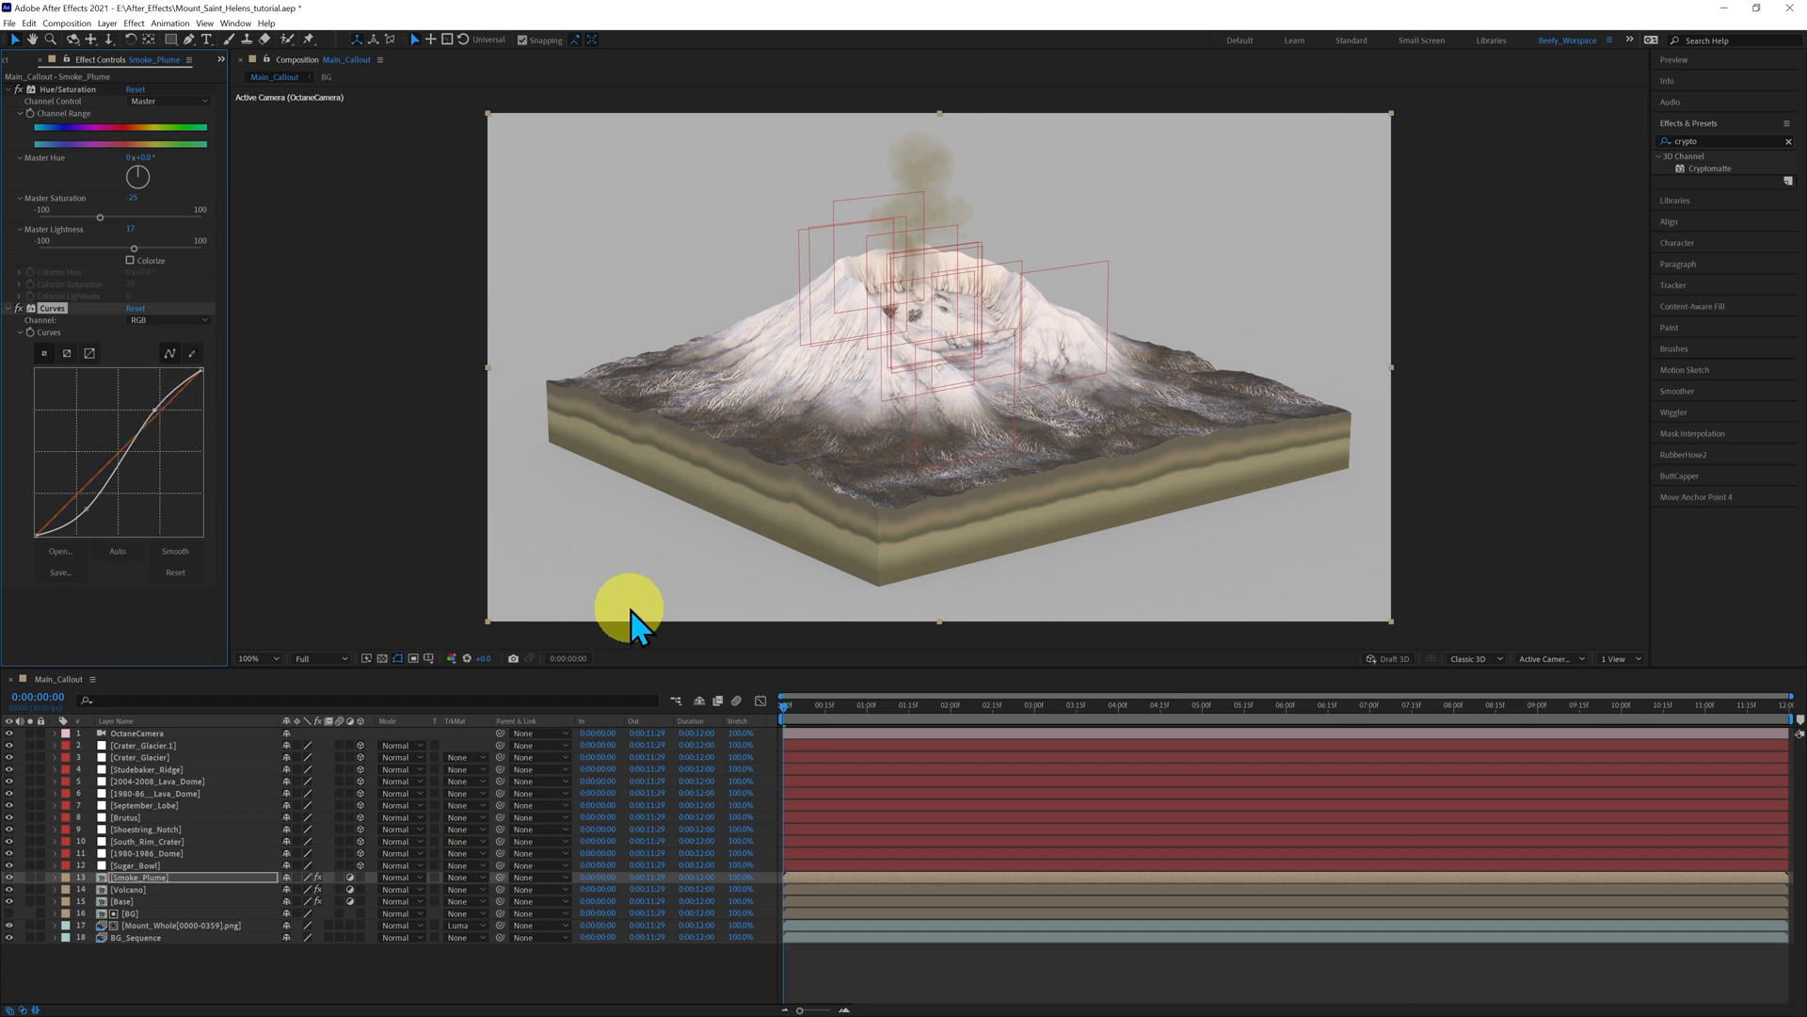
- Check the graded volcano and smoke at several times along the Main_Callout timeline and return to the first frame
{"action": "left_click", "coordinate": [1189, 708]}
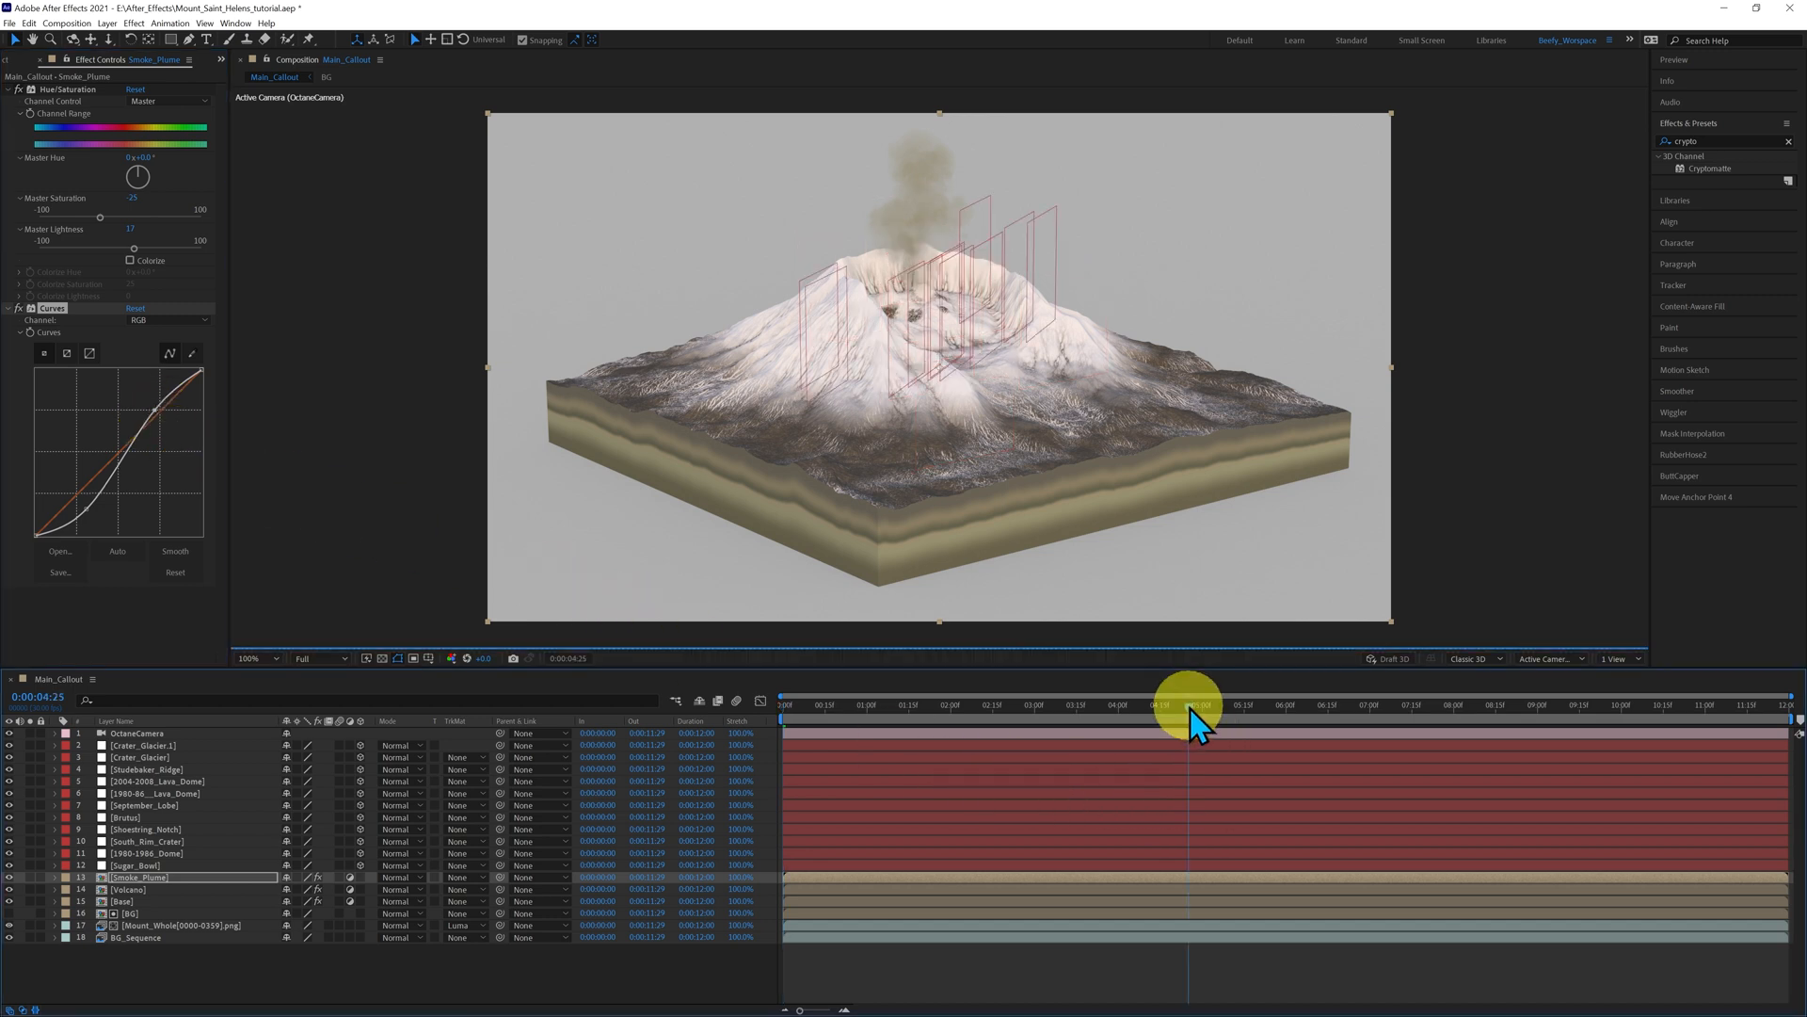
{"action": "left_click_drag", "start_coordinate": [1190, 708], "coordinate": [1441, 710]}
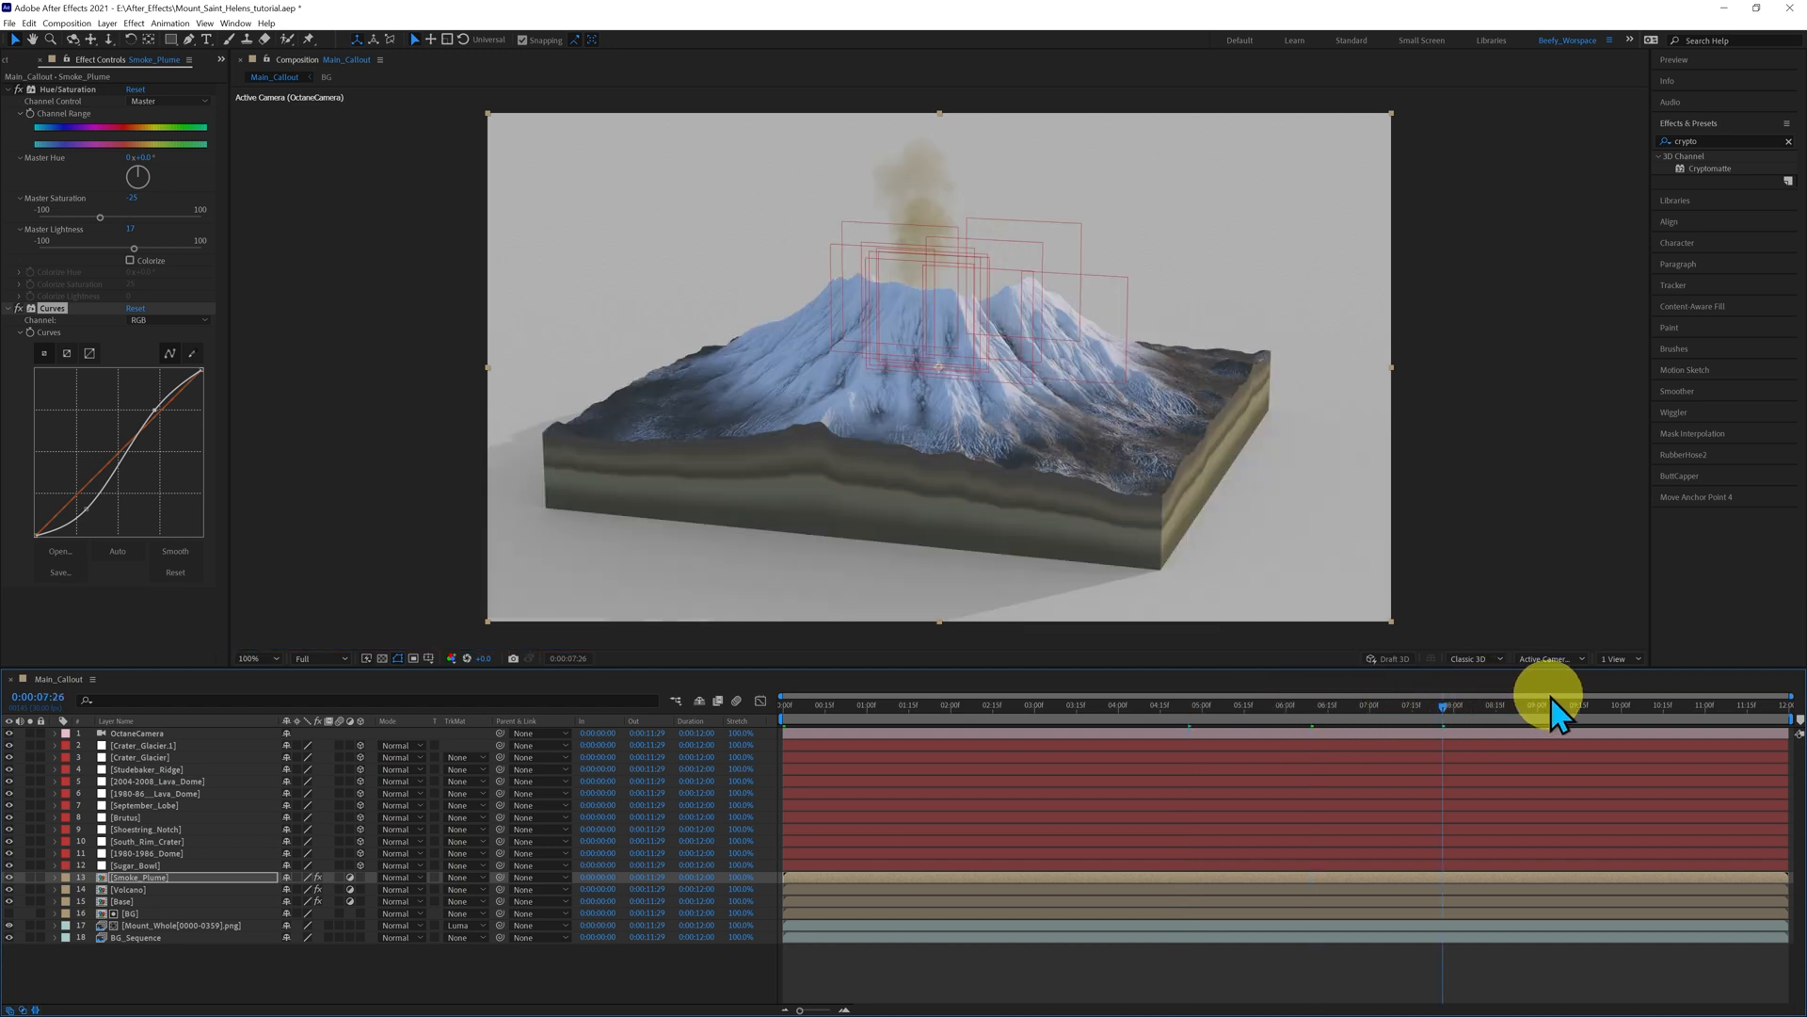
{"action": "left_click", "coordinate": [1598, 707]}
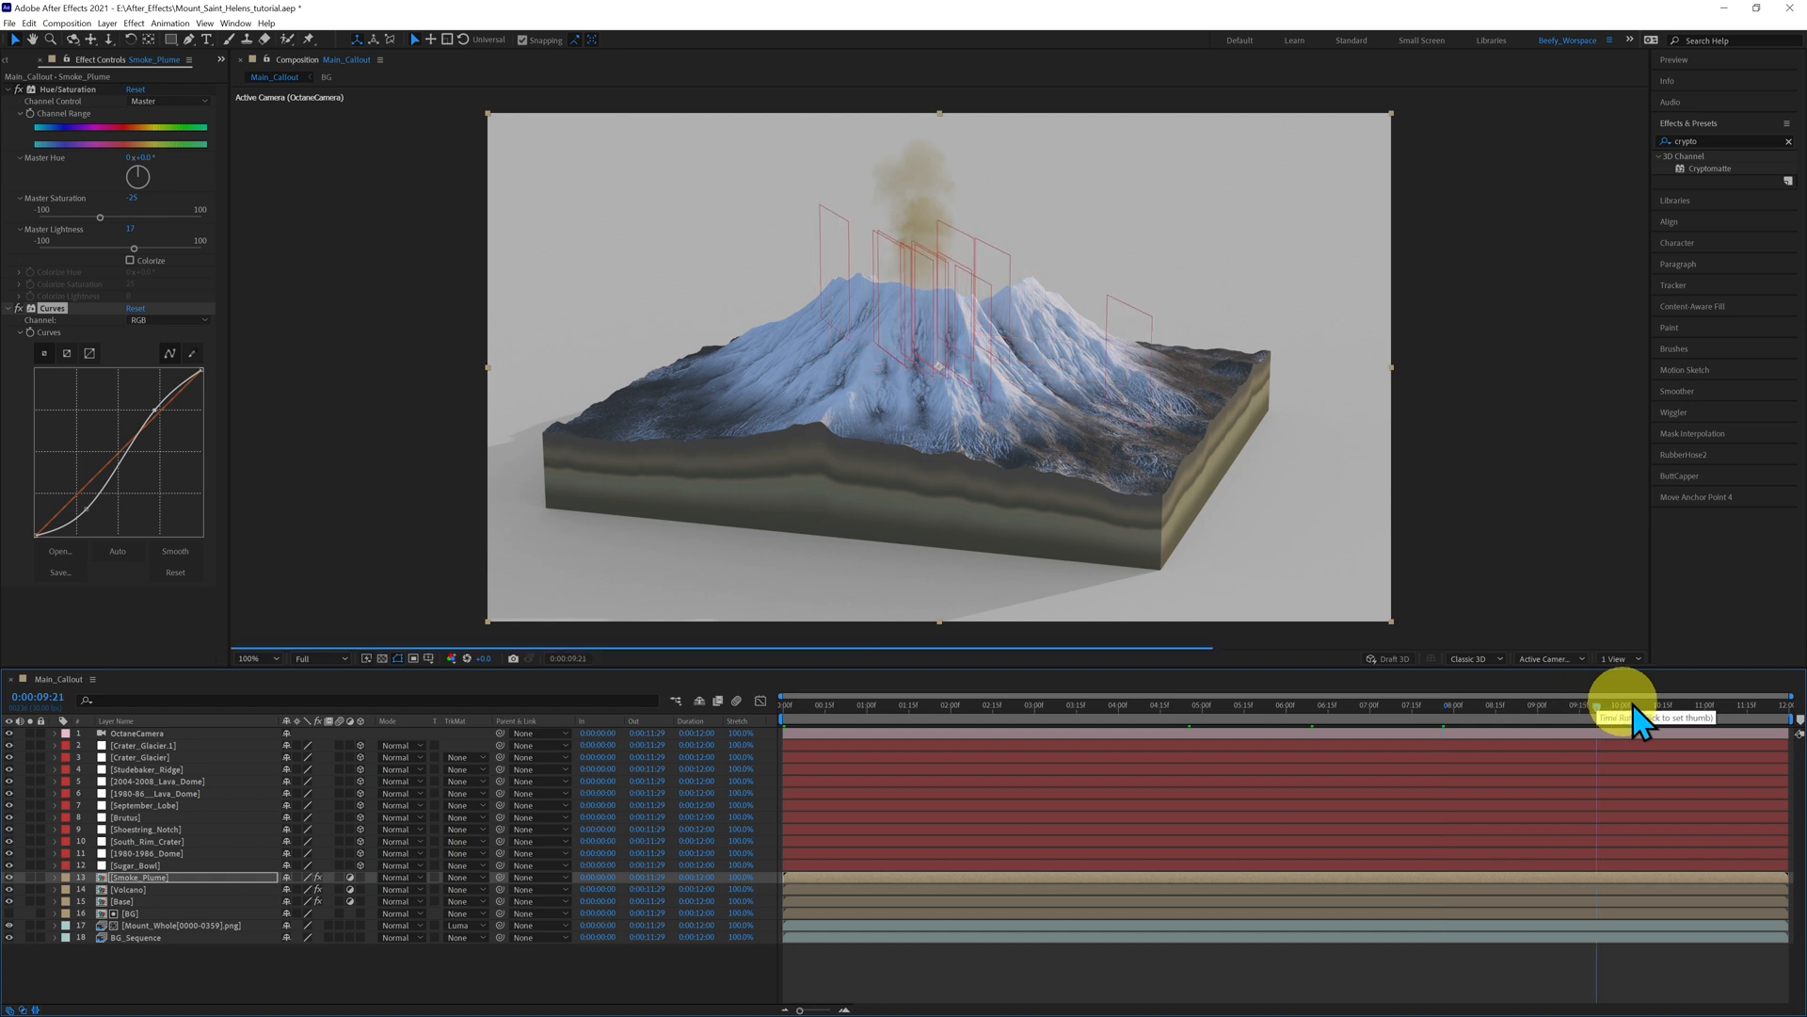
{"action": "left_click", "coordinate": [1710, 711]}
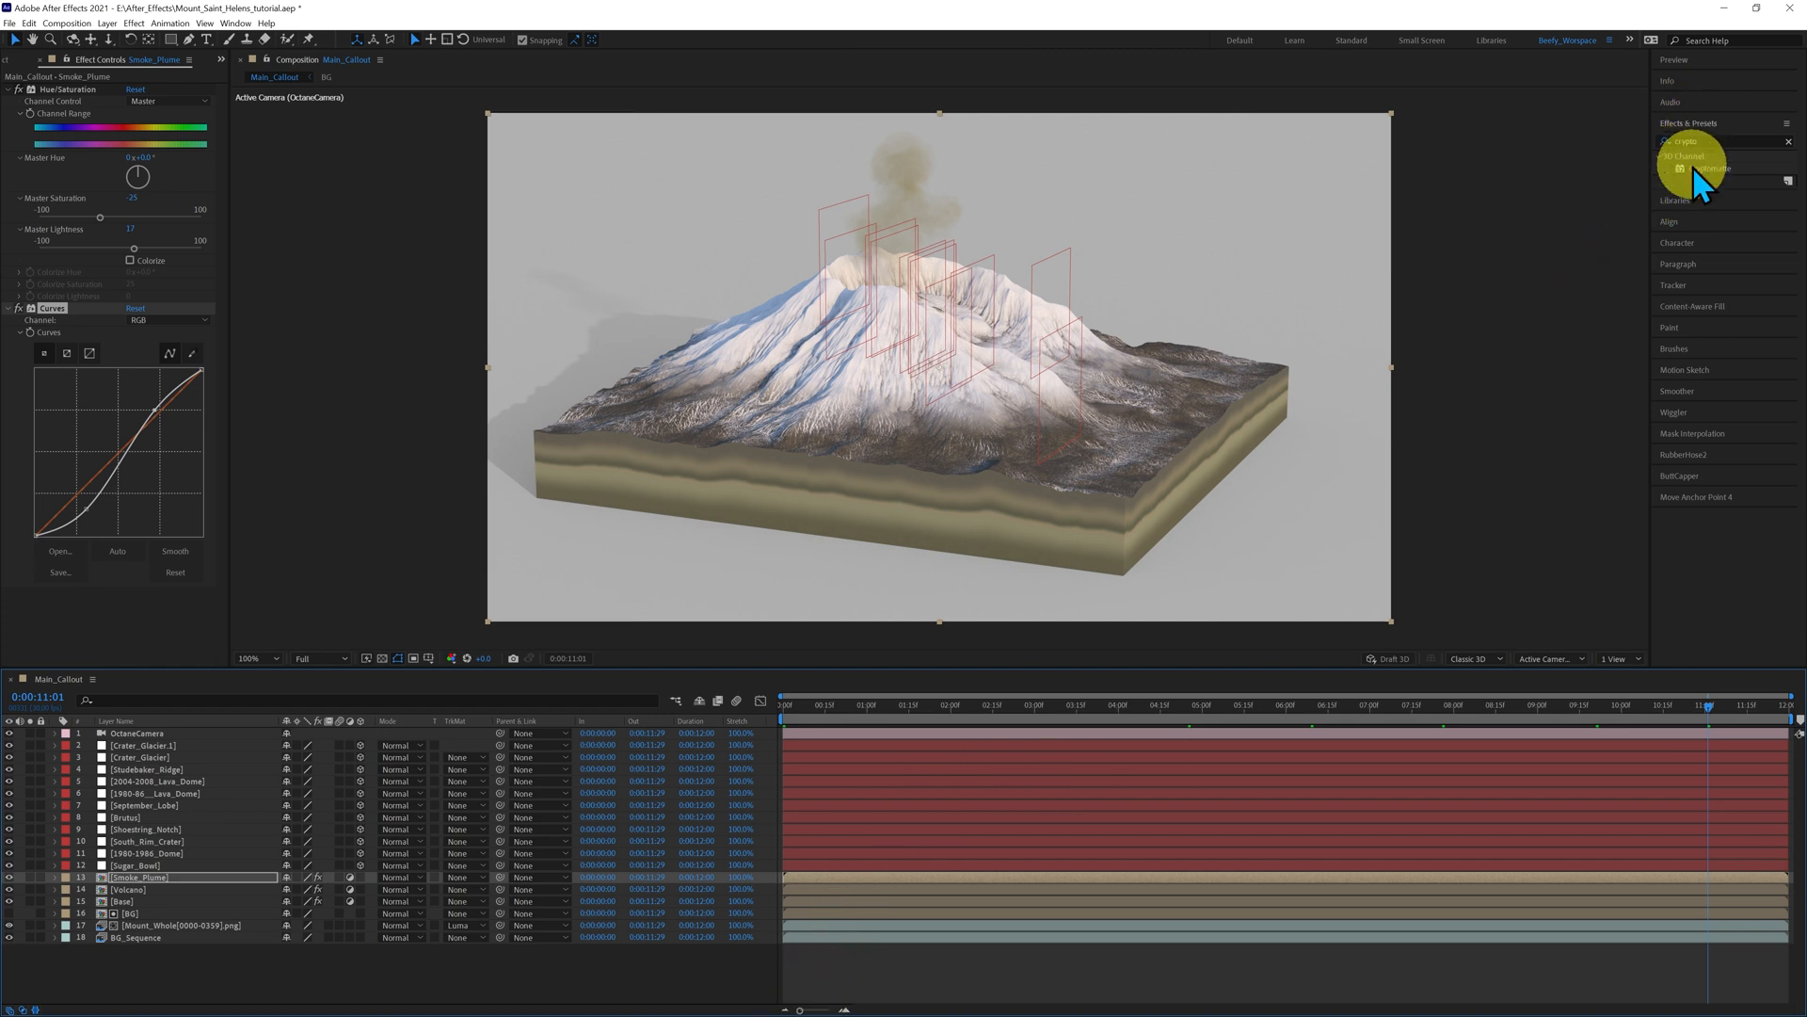
{"action": "left_click", "coordinate": [1694, 59]}
{"action": "left_click", "coordinate": [1691, 79]}
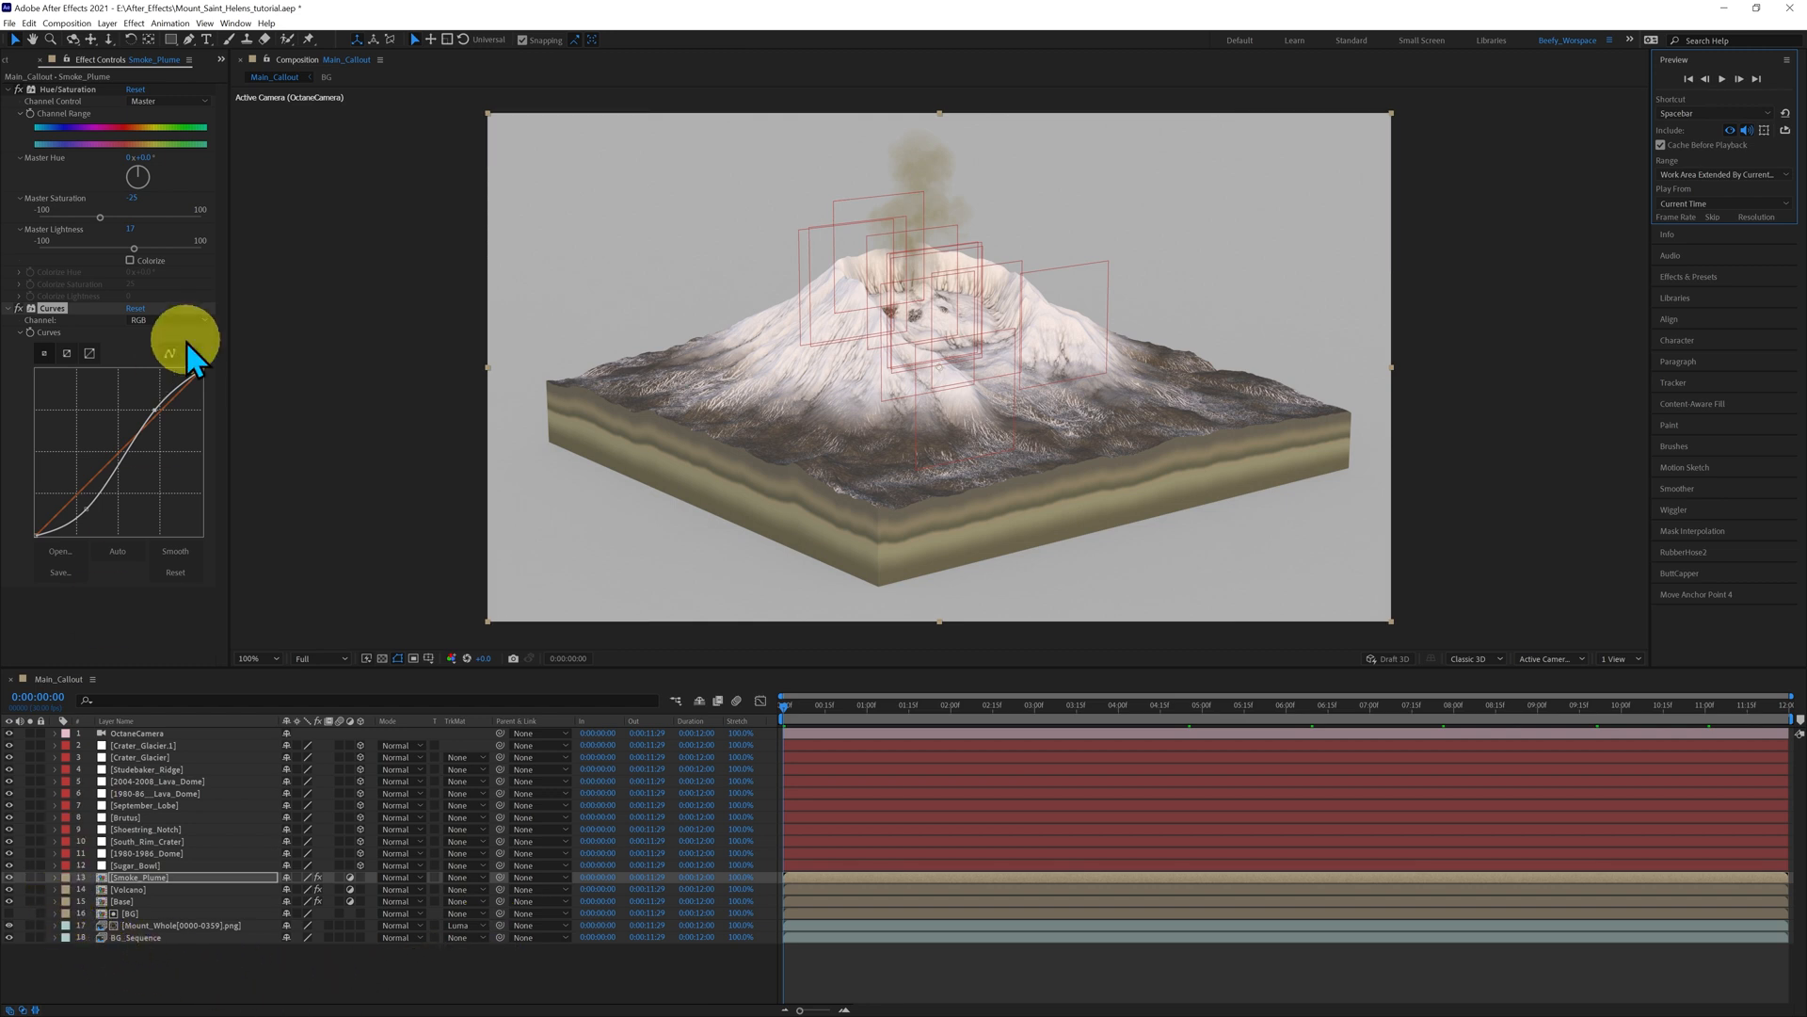
- Start a file import from the Project panel and browse to the Mount_St_Helens_Contour folder
{"action": "left_click", "coordinate": [225, 61]}
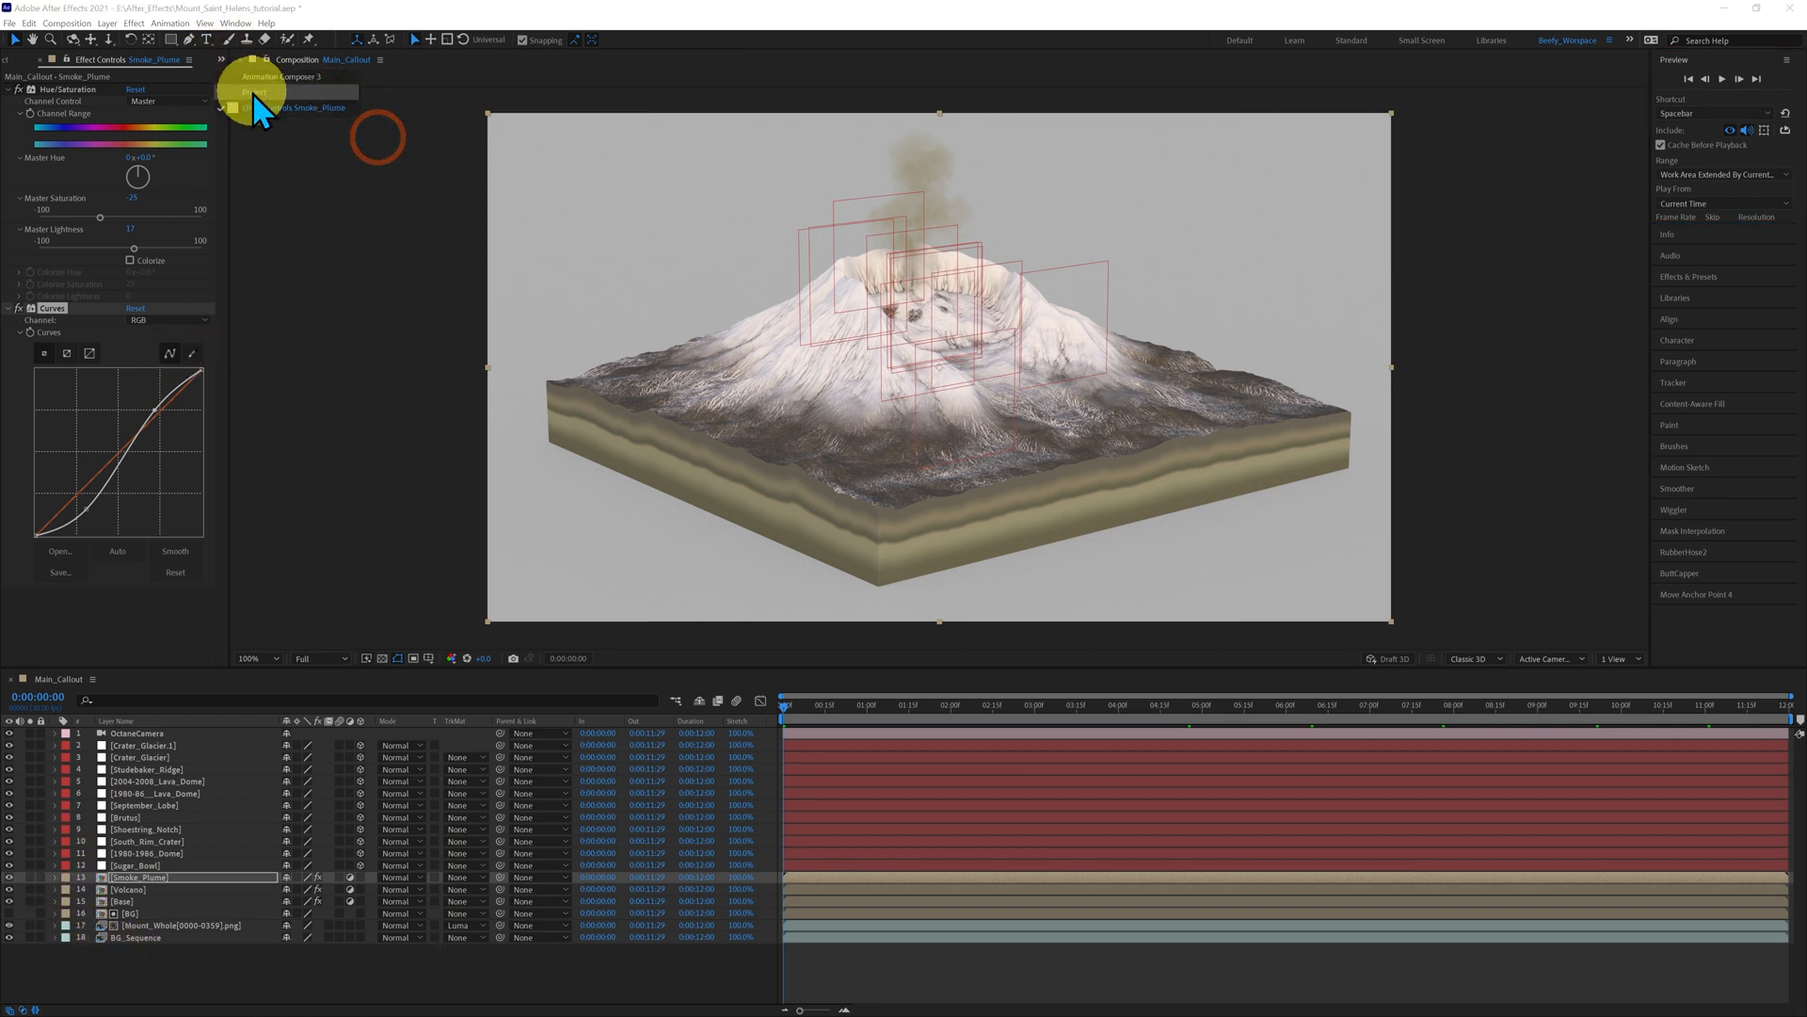
{"action": "left_click", "coordinate": [247, 94]}
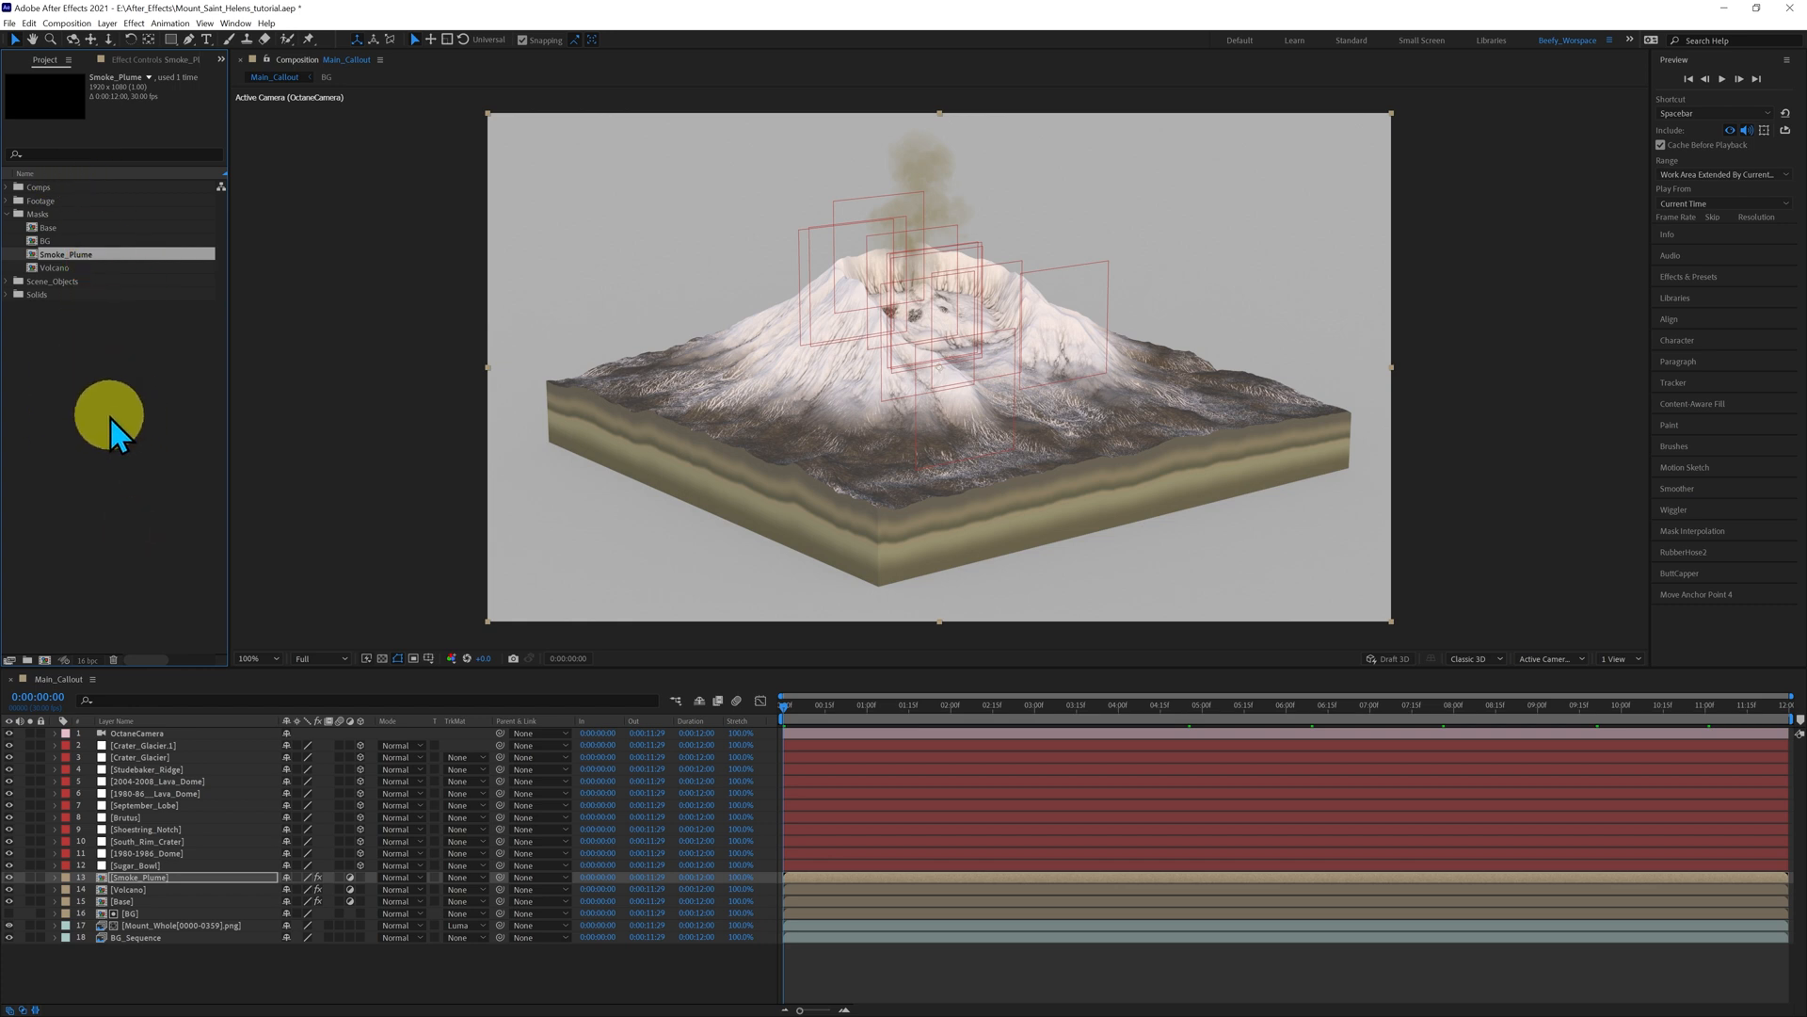
{"action": "left_click", "coordinate": [105, 416]}
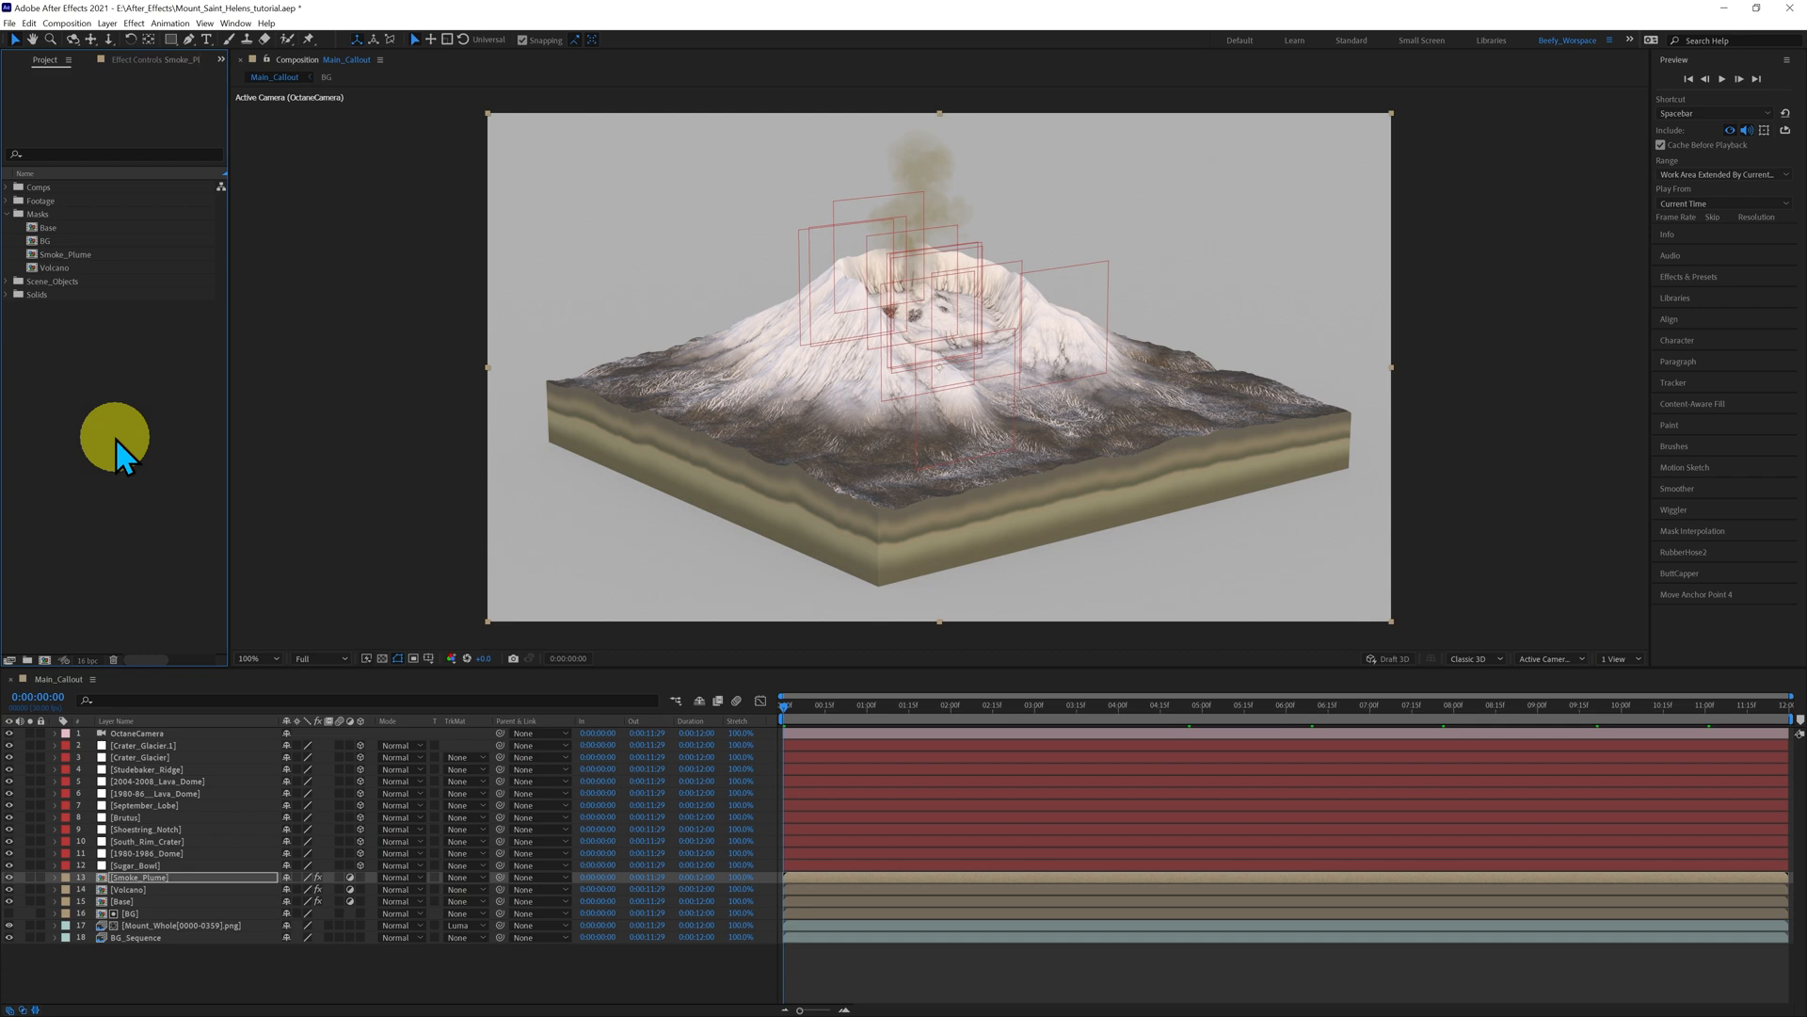
{"action": "double_click", "coordinate": [116, 439]}
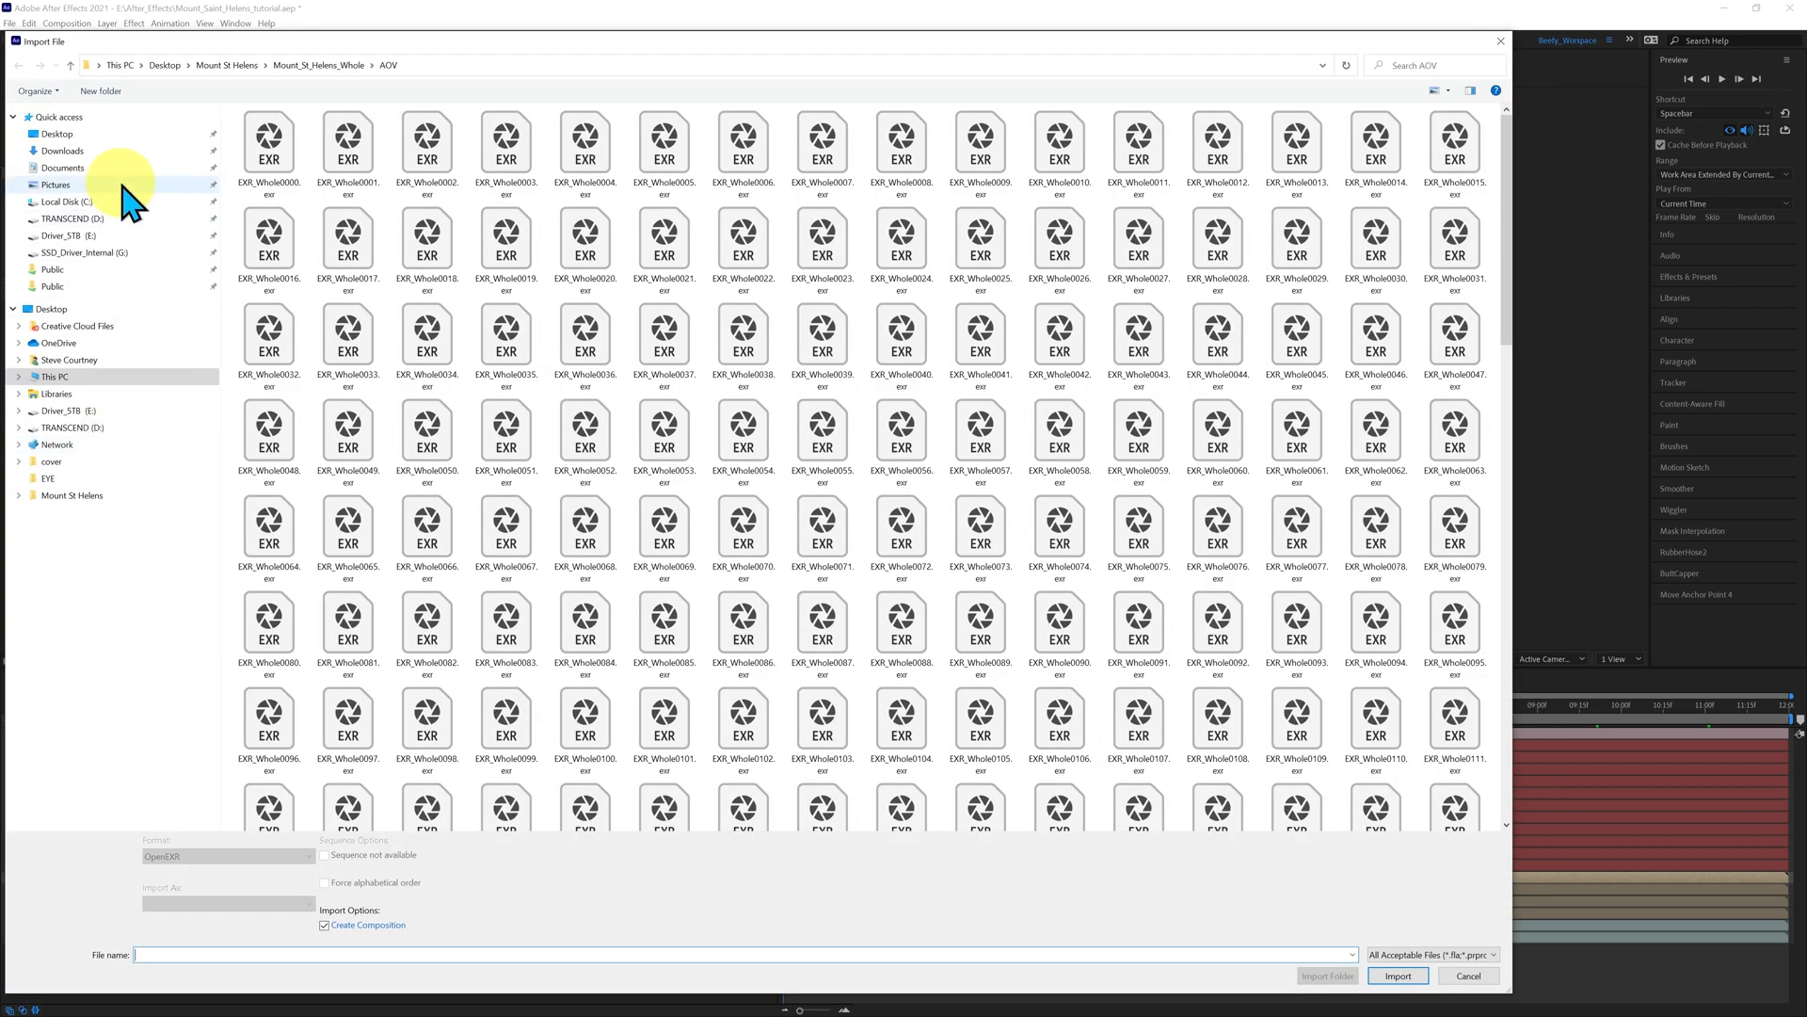
{"action": "left_click", "coordinate": [71, 65]}
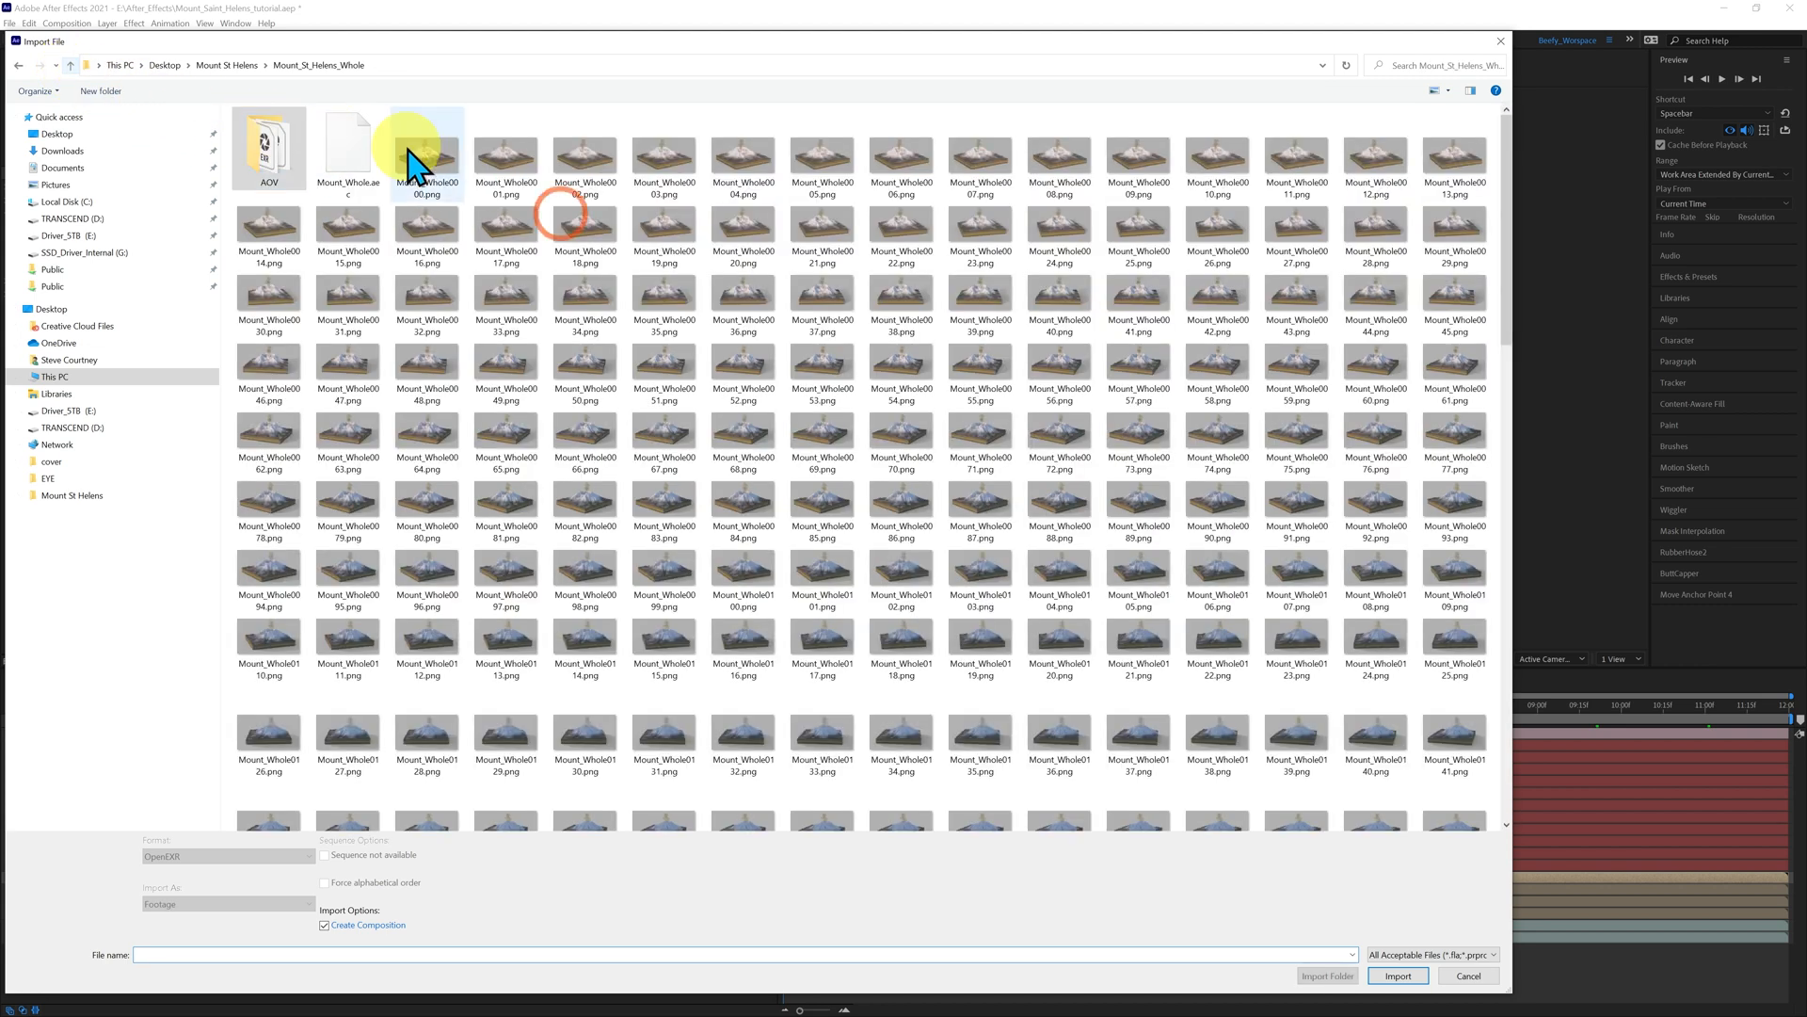
{"action": "left_click", "coordinate": [71, 65]}
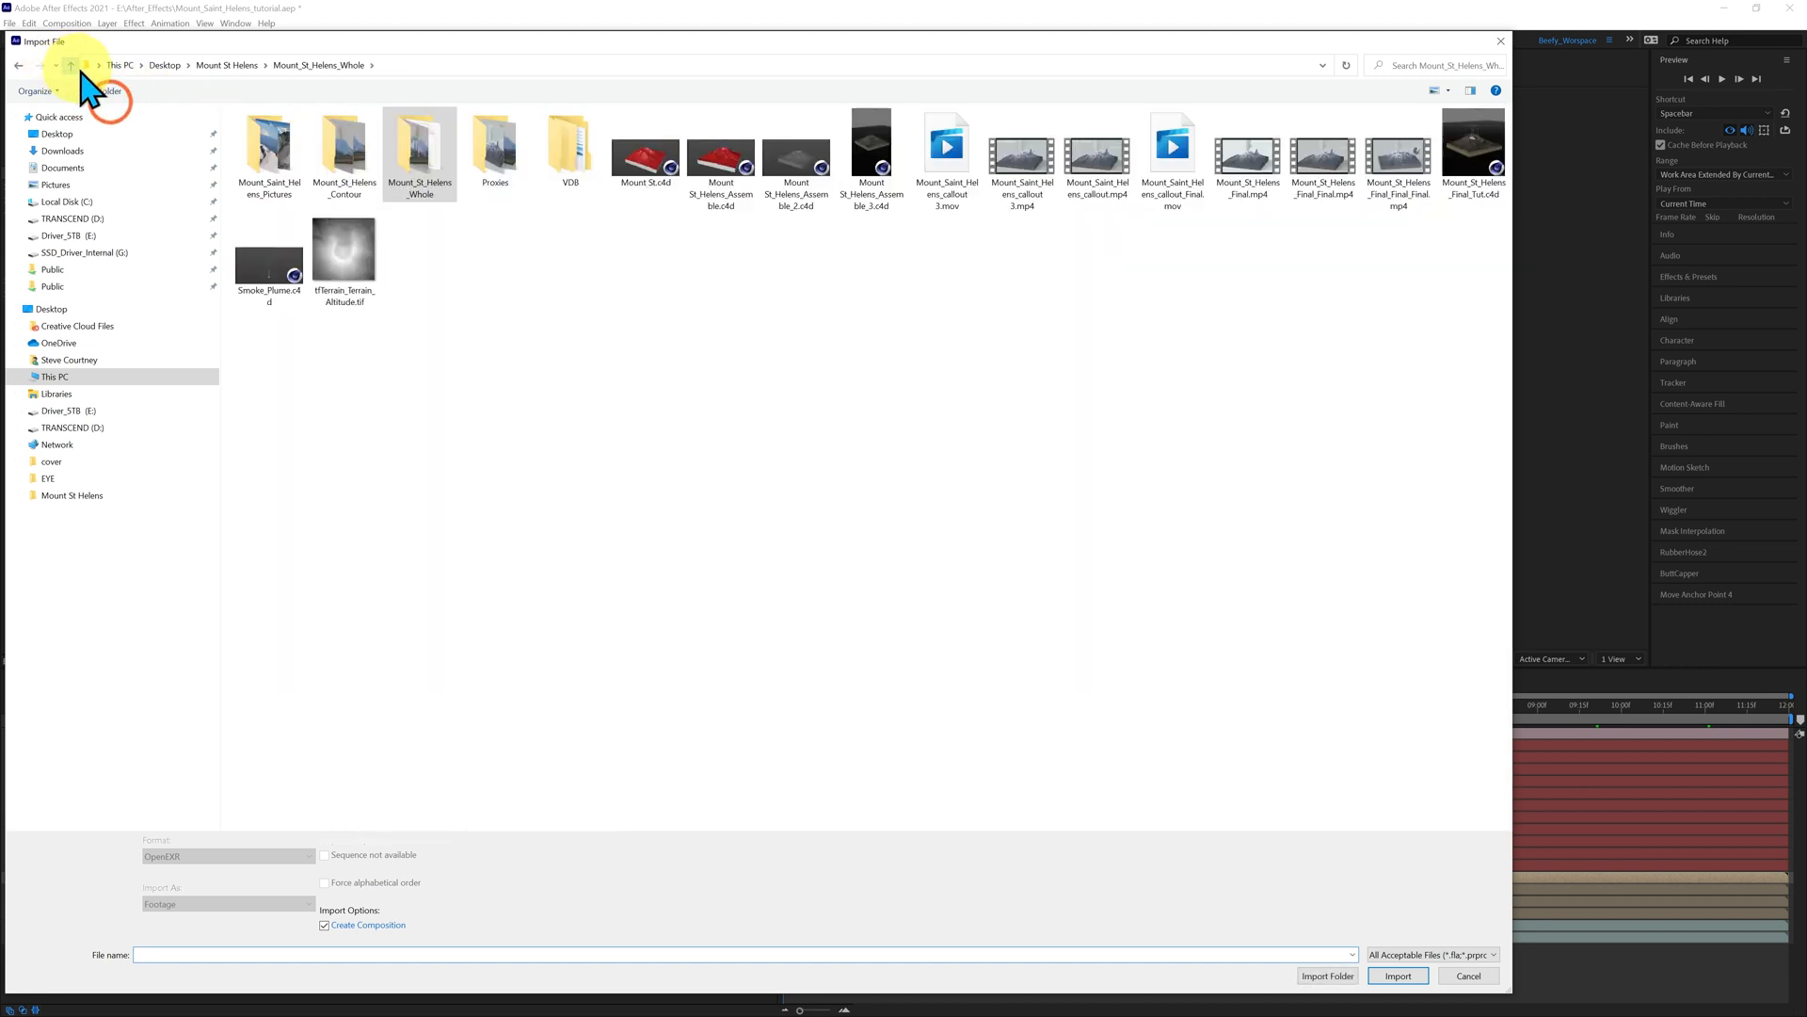
{"action": "double_click", "coordinate": [355, 179]}
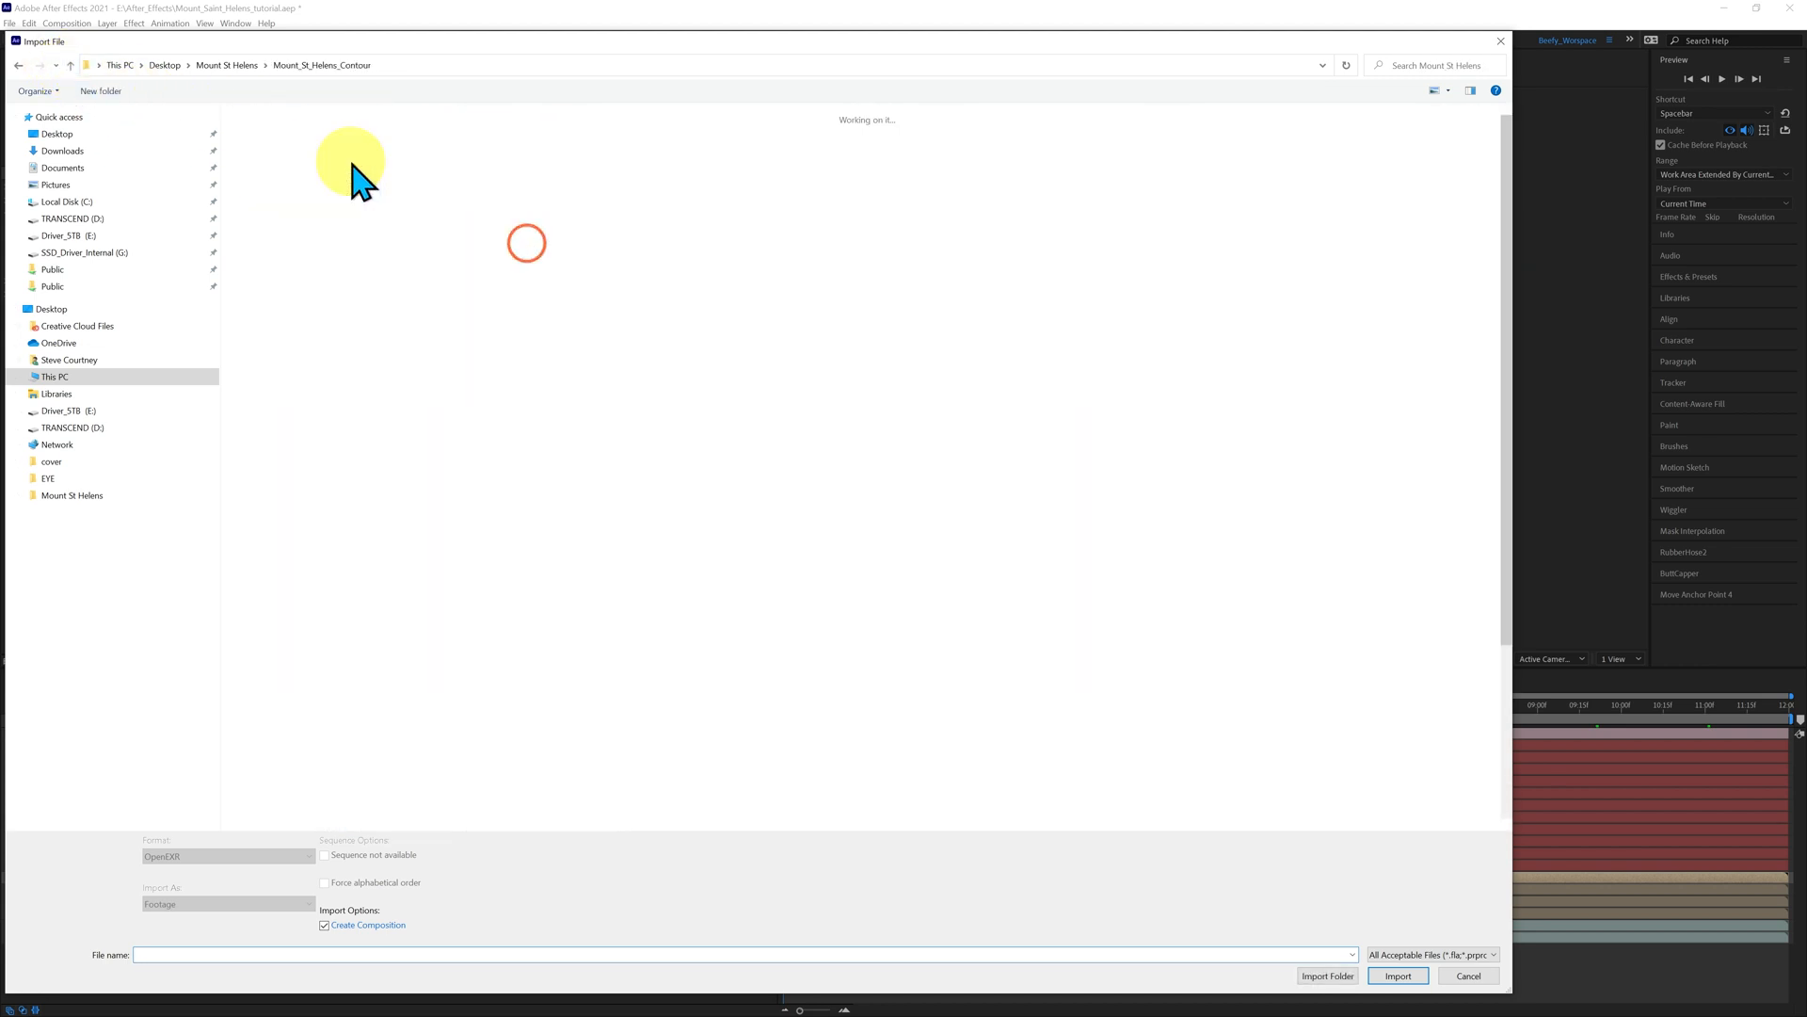
- Import the renders starting at Mount_Contour0090.png as a PNG sequence with Create Composition enabled
{"action": "left_click", "coordinate": [417, 179]}
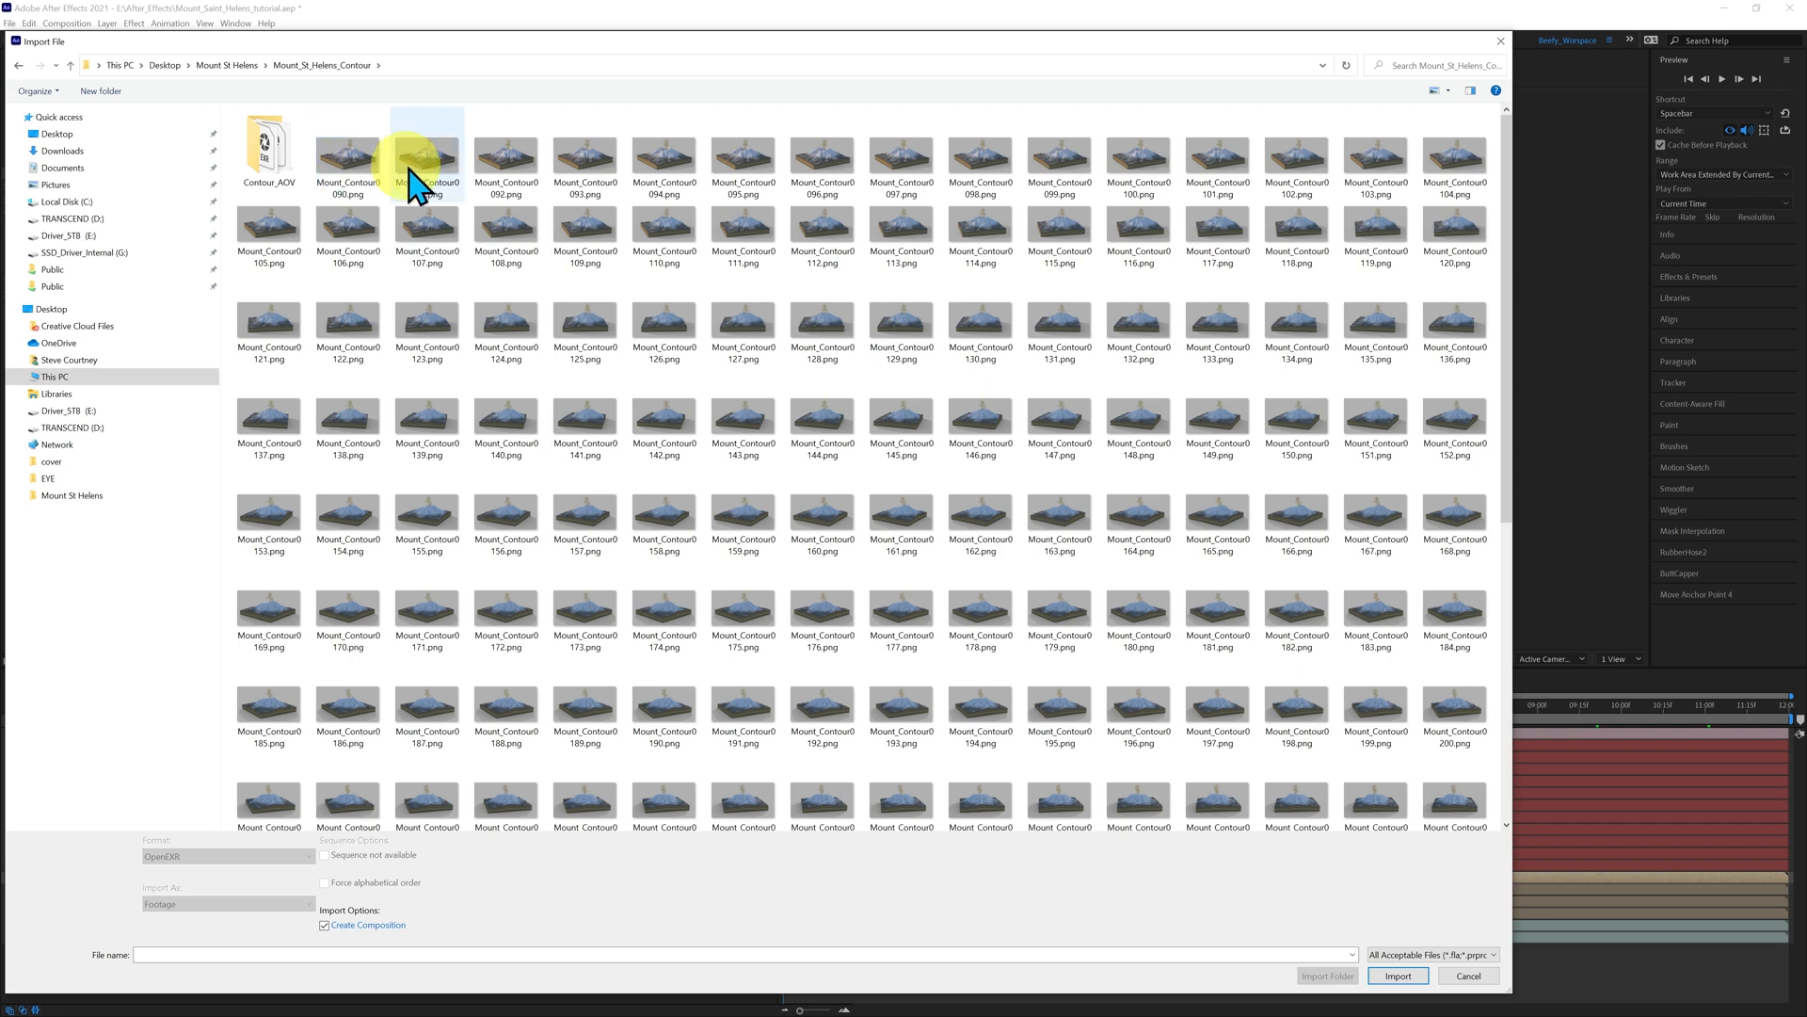
{"action": "left_click", "coordinate": [348, 183]}
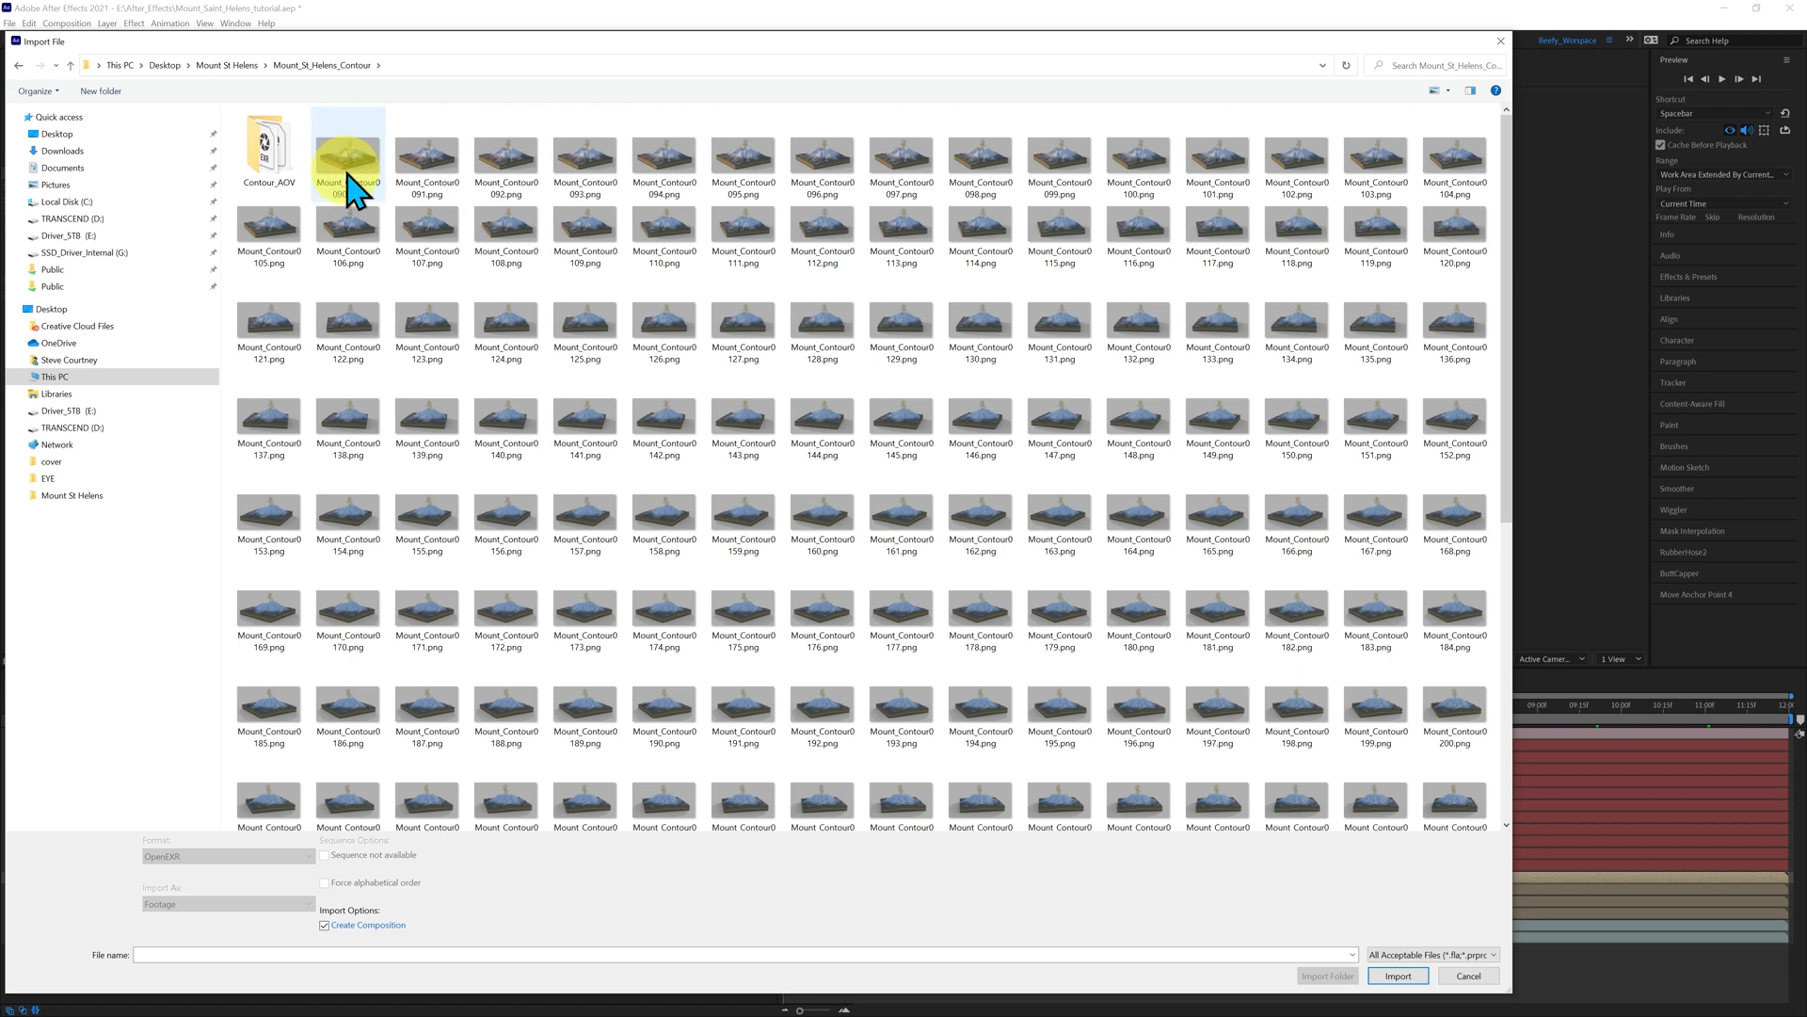
{"action": "scroll", "coordinate": [955, 718], "scroll_direction": "down", "scroll_amount": 5}
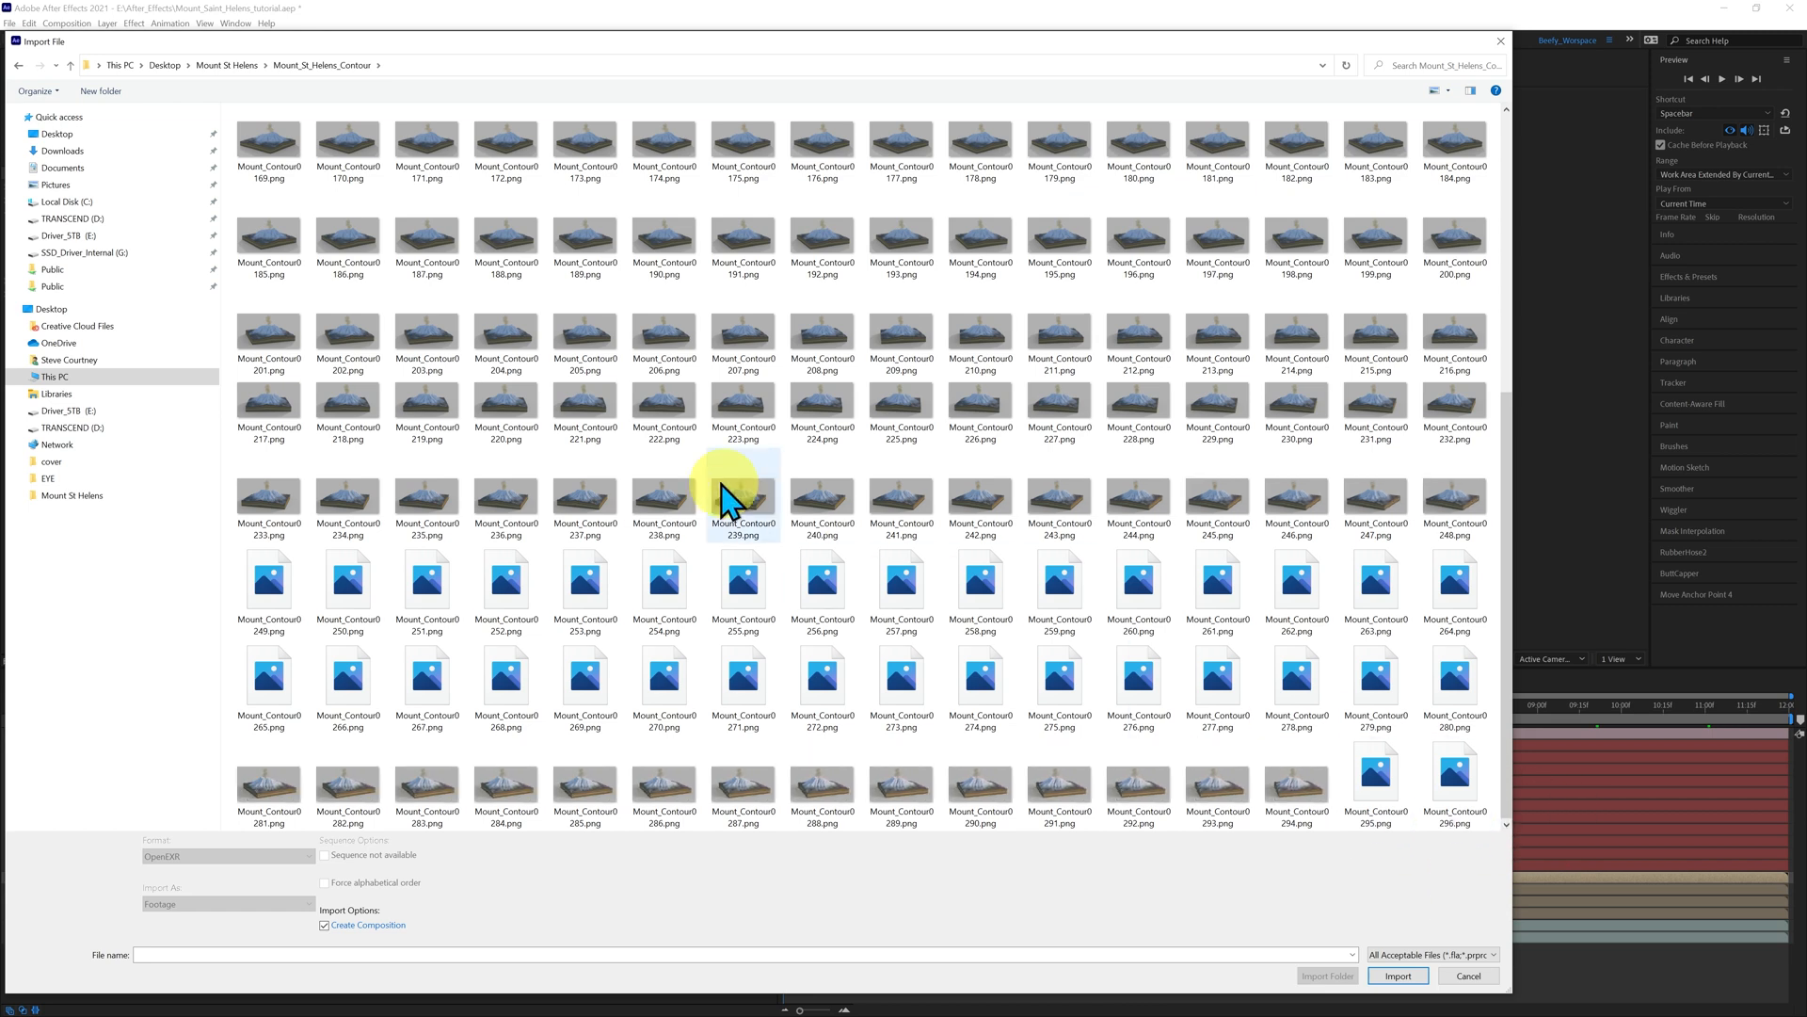
{"action": "scroll", "coordinate": [720, 489], "scroll_direction": "up", "scroll_amount": 5}
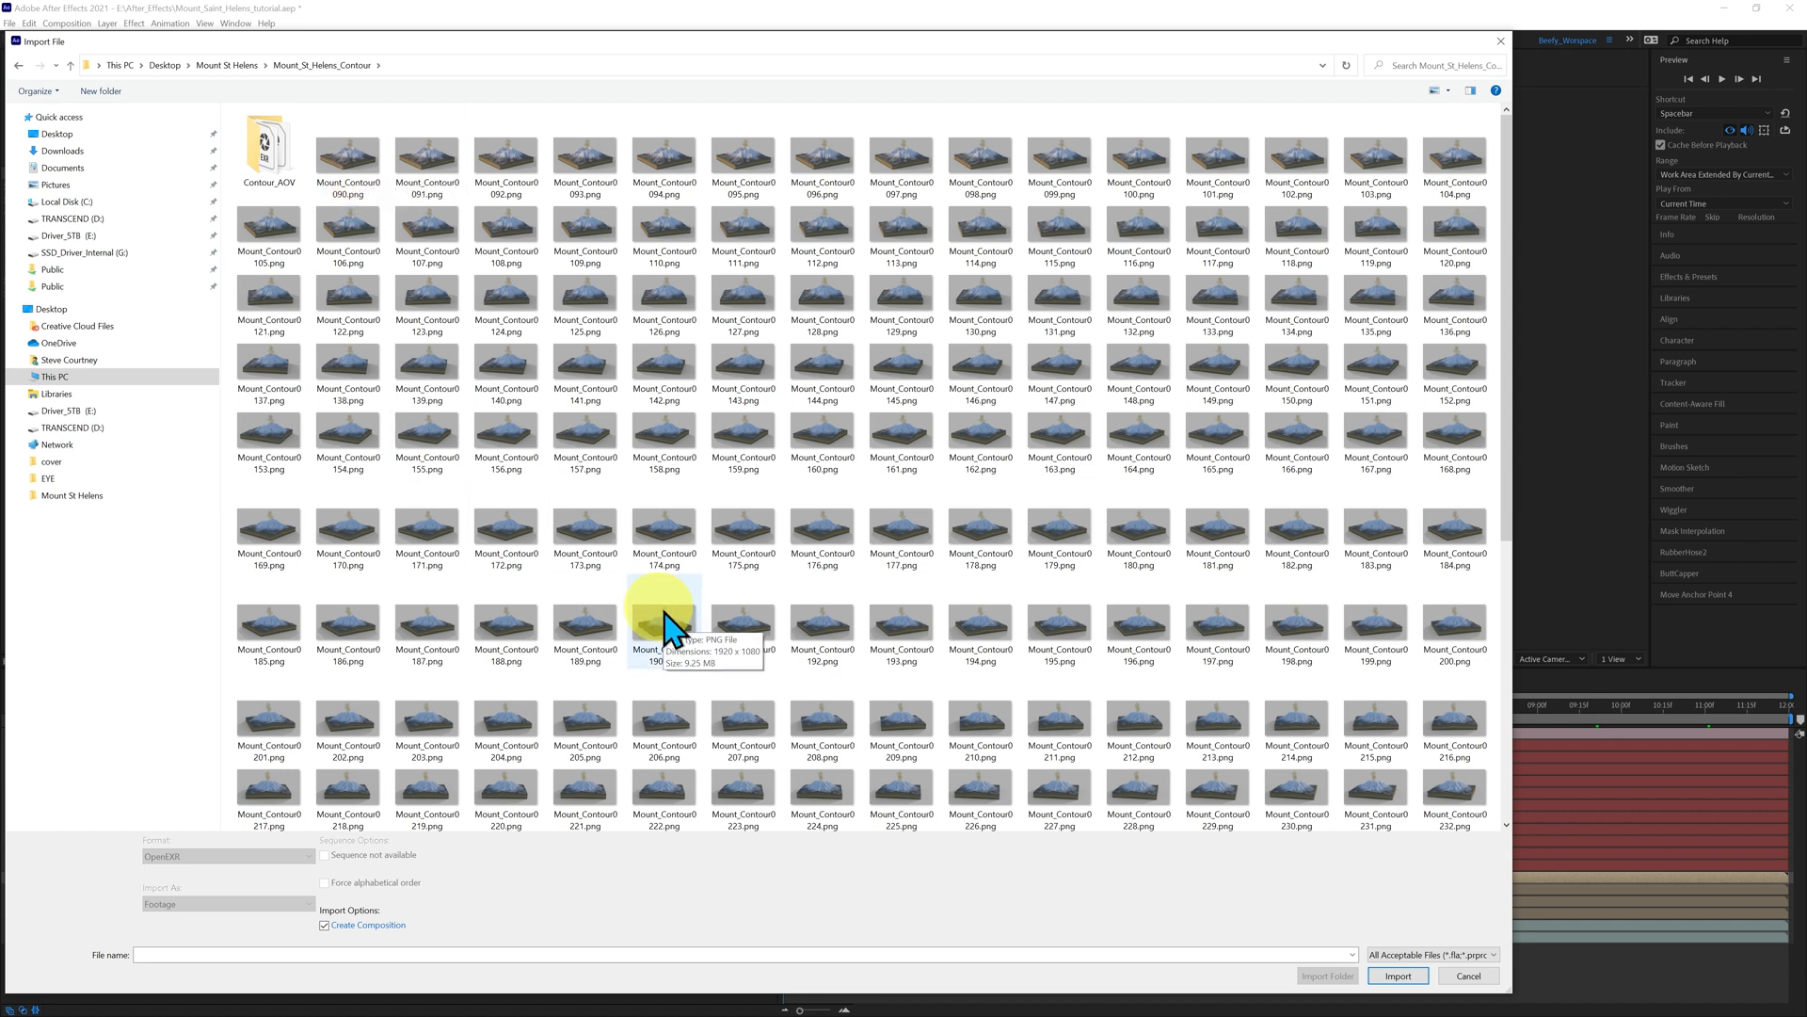
{"action": "left_click", "coordinate": [350, 168]}
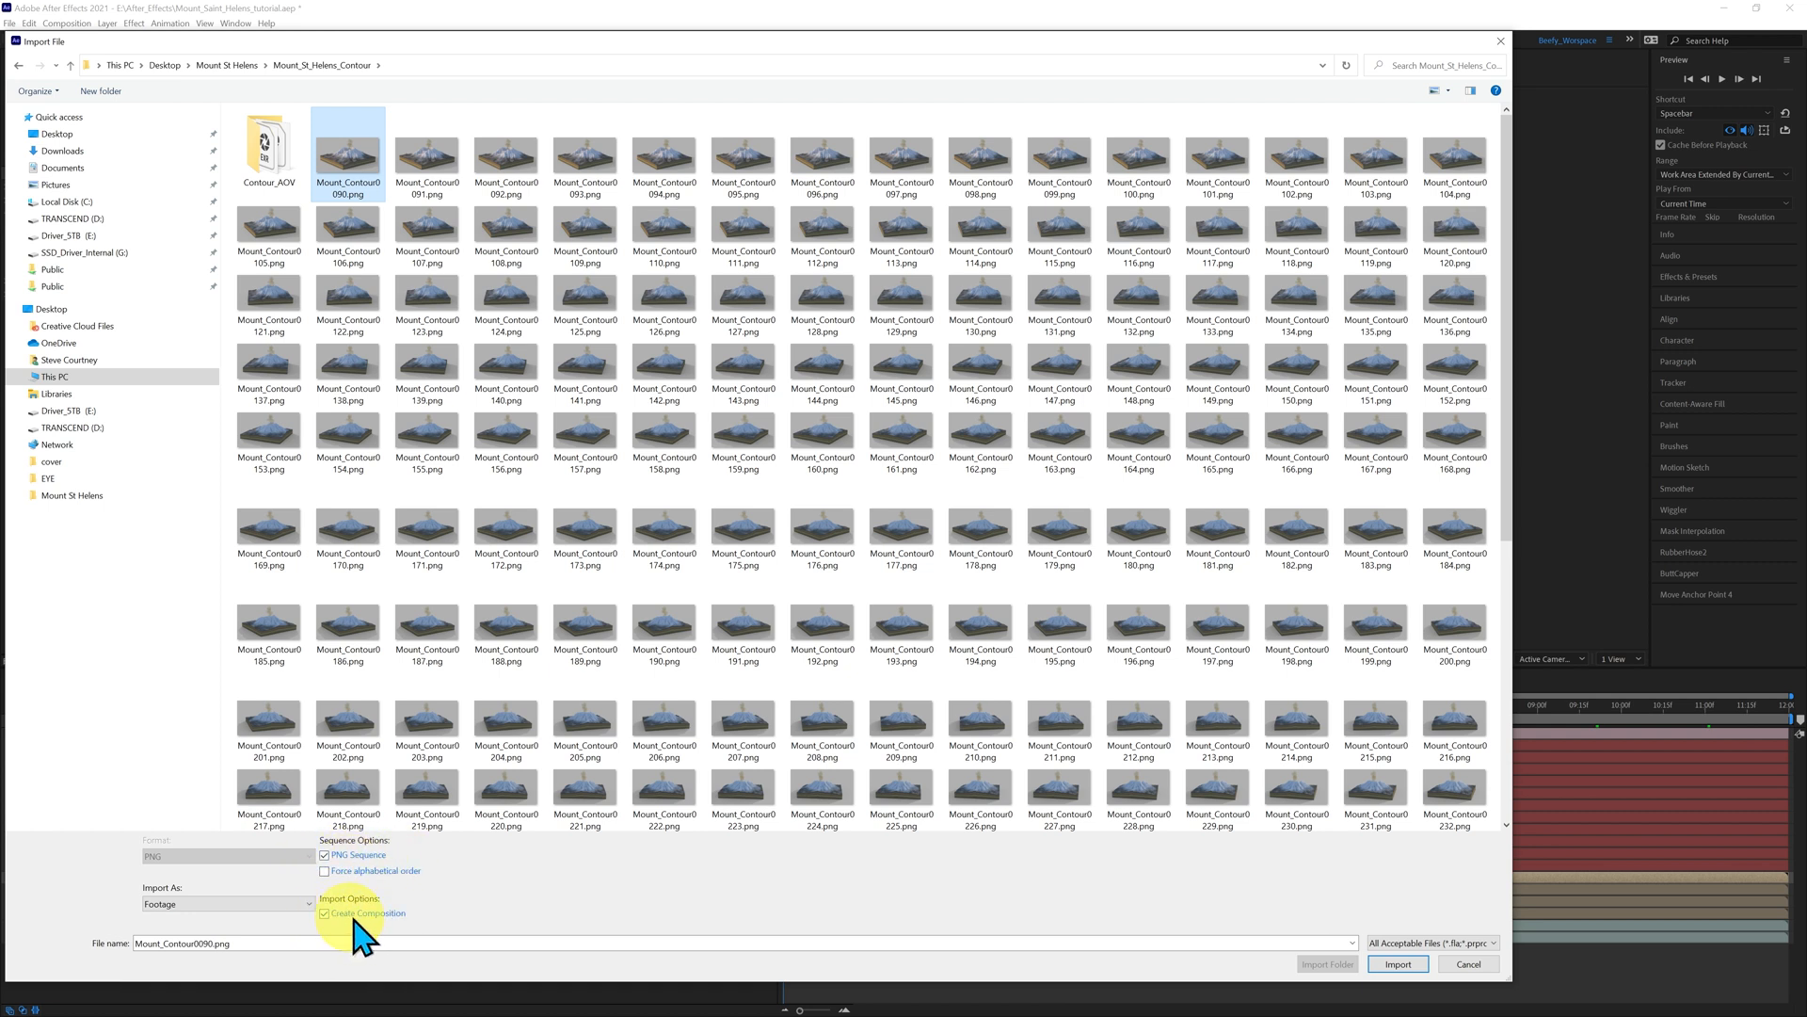
{"action": "left_click", "coordinate": [1398, 964]}
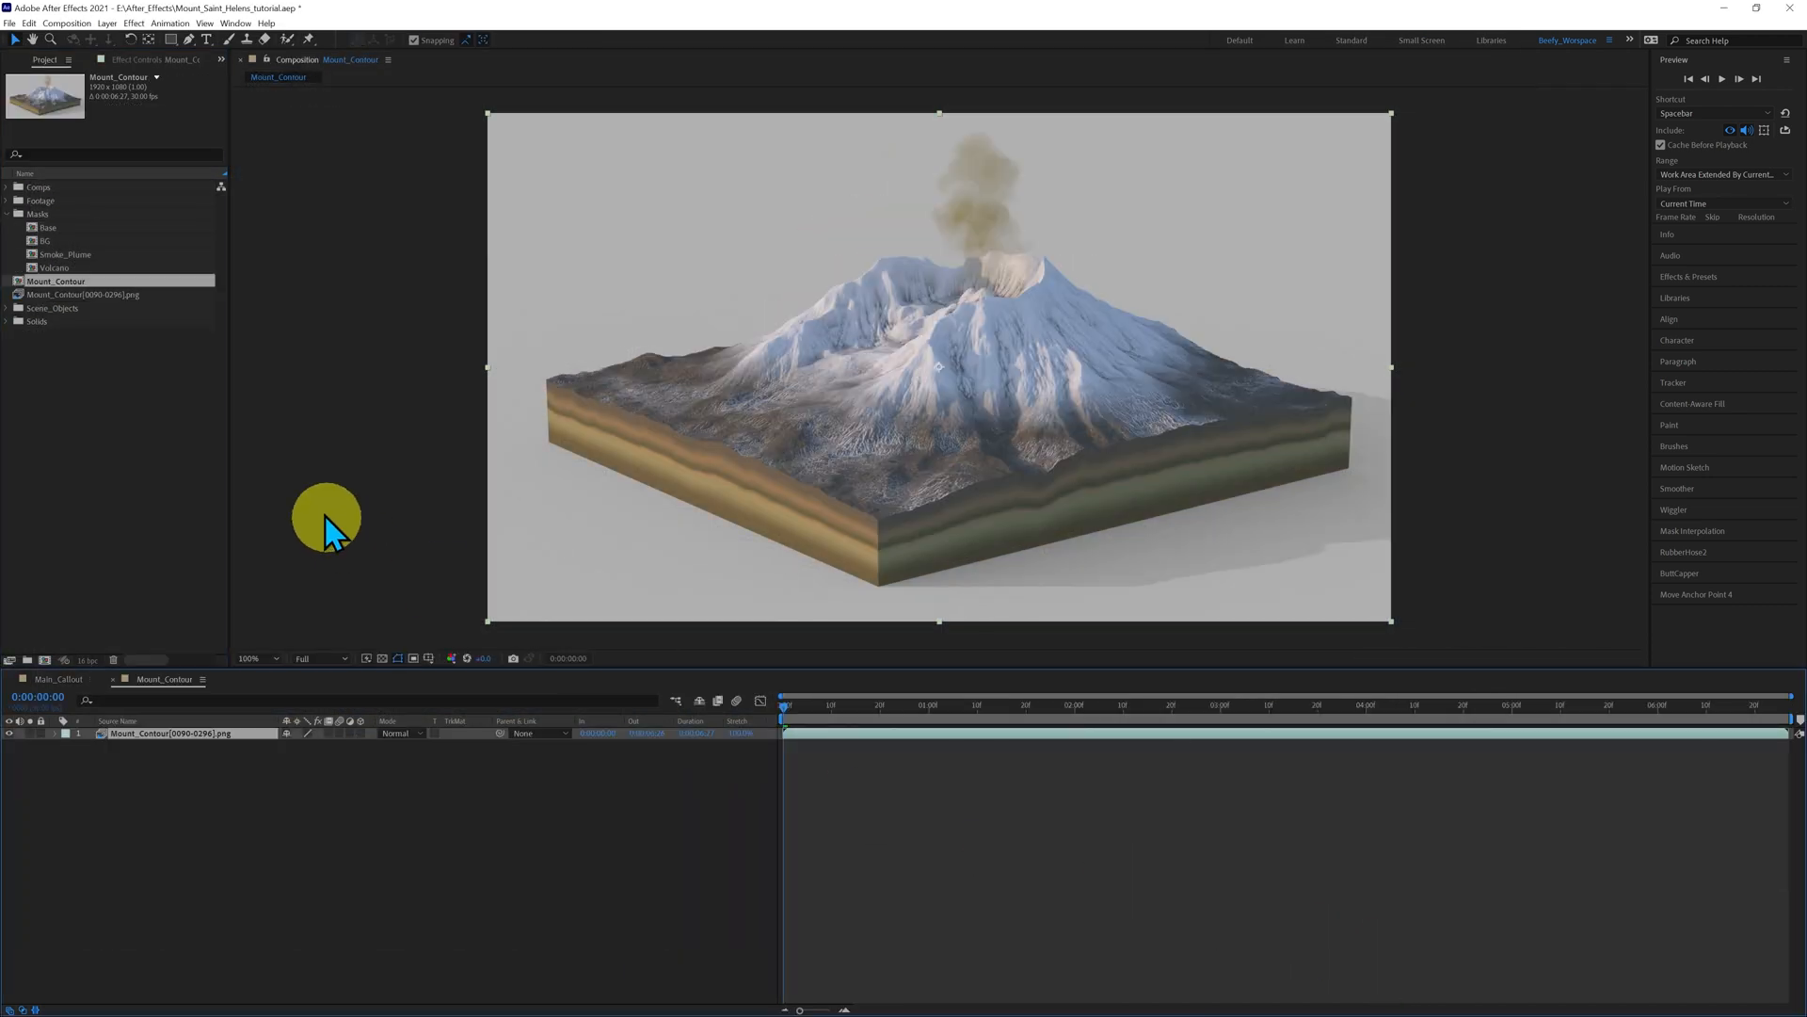
- File the Mount_Contour PNG sequence in the Footage folder and the Mount_Contour composition in the Pre_Comps folder
{"action": "left_click", "coordinate": [21, 297]}
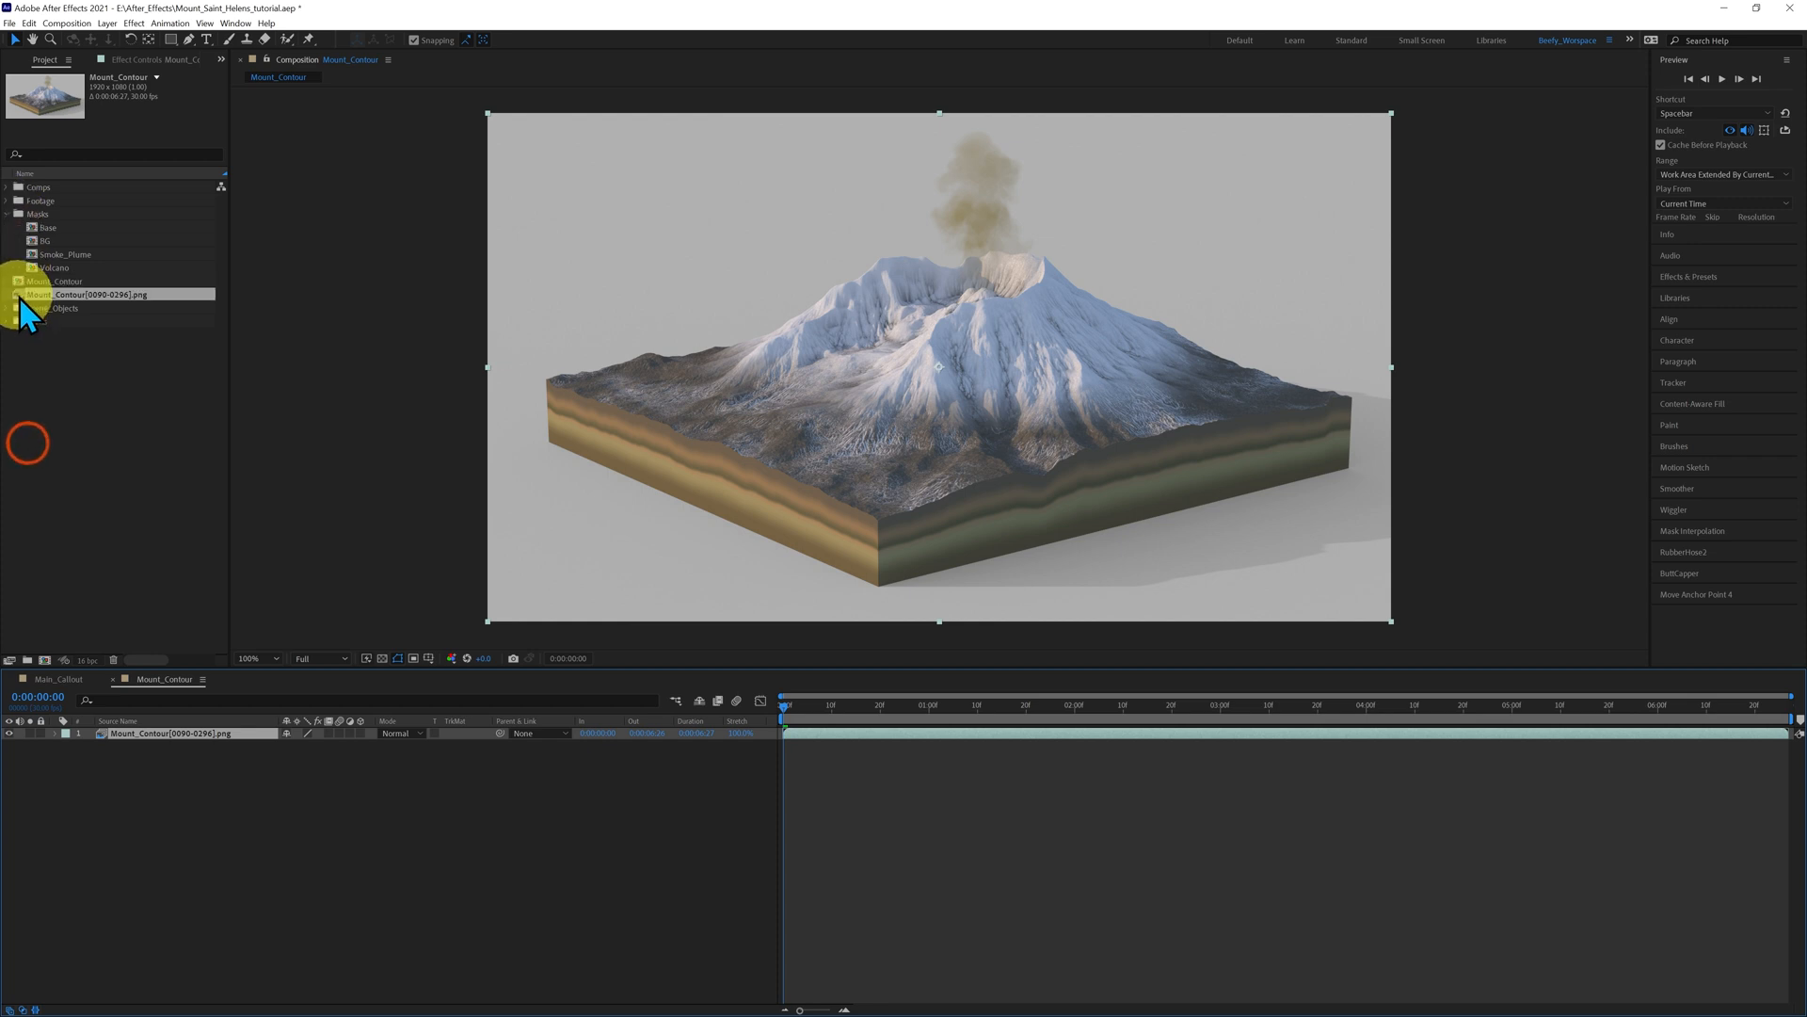
{"action": "left_click_drag", "start_coordinate": [20, 298], "coordinate": [30, 209]}
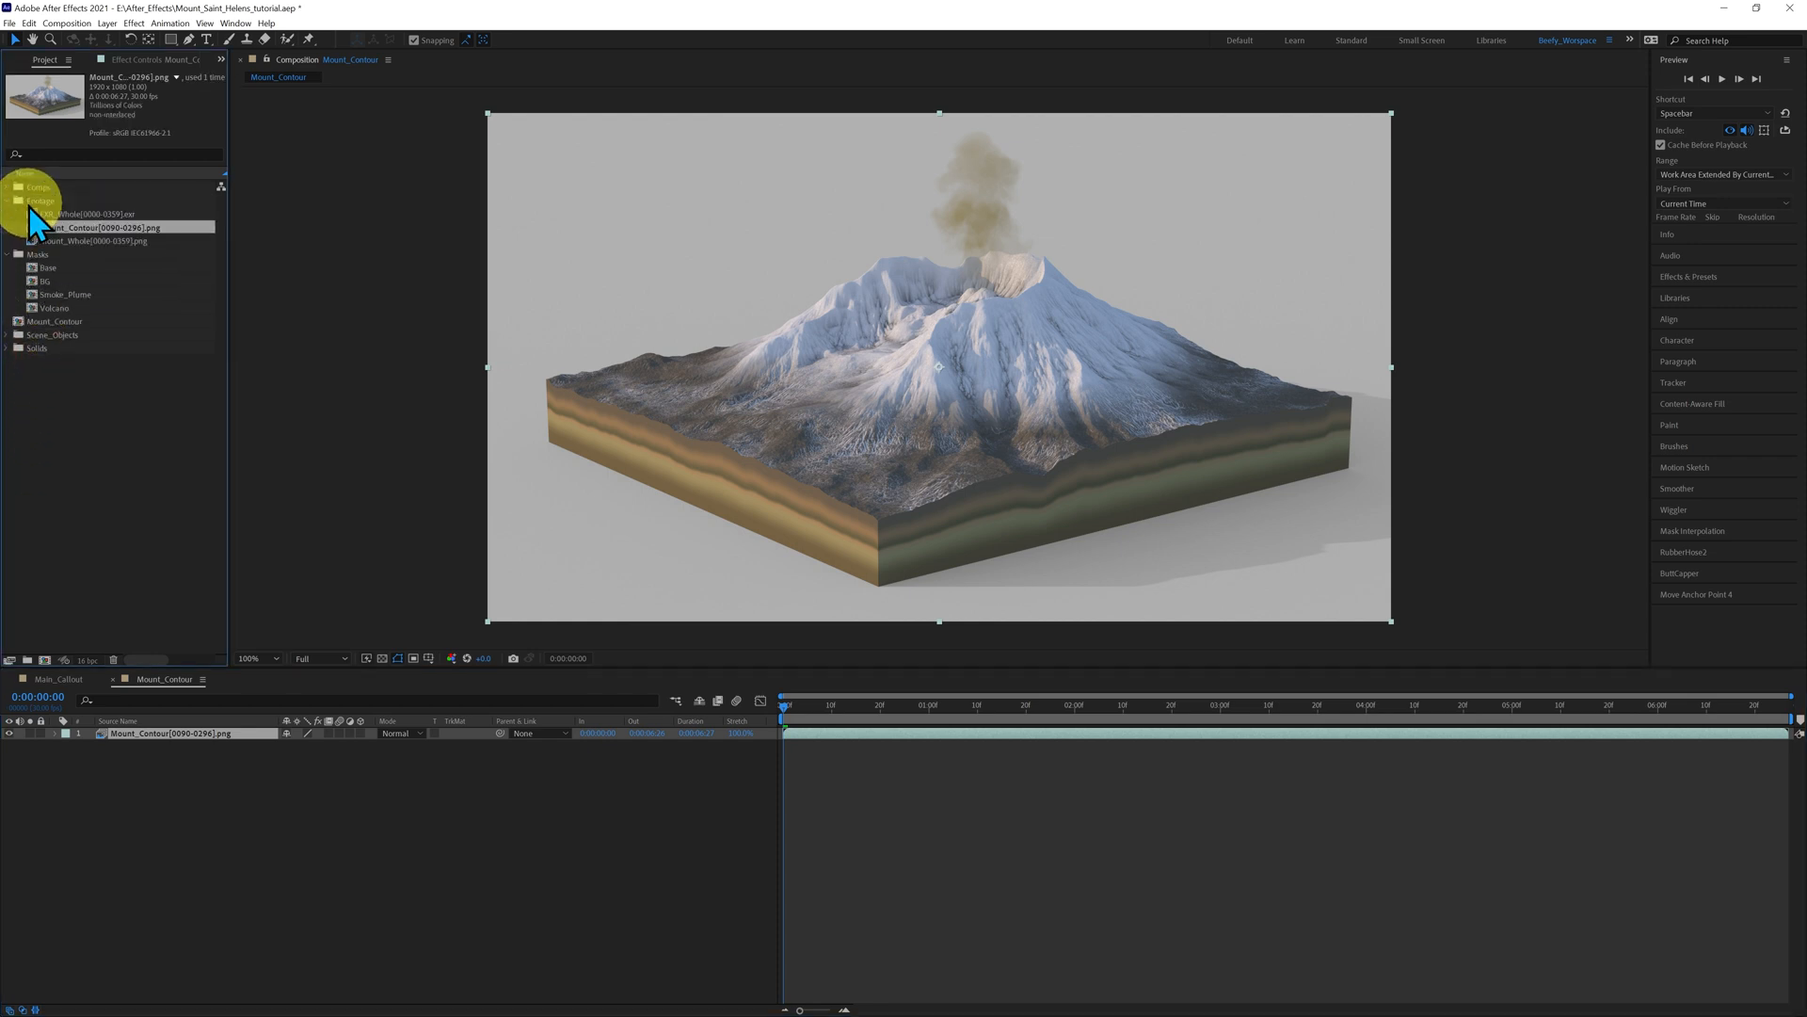
{"action": "left_click", "coordinate": [7, 199]}
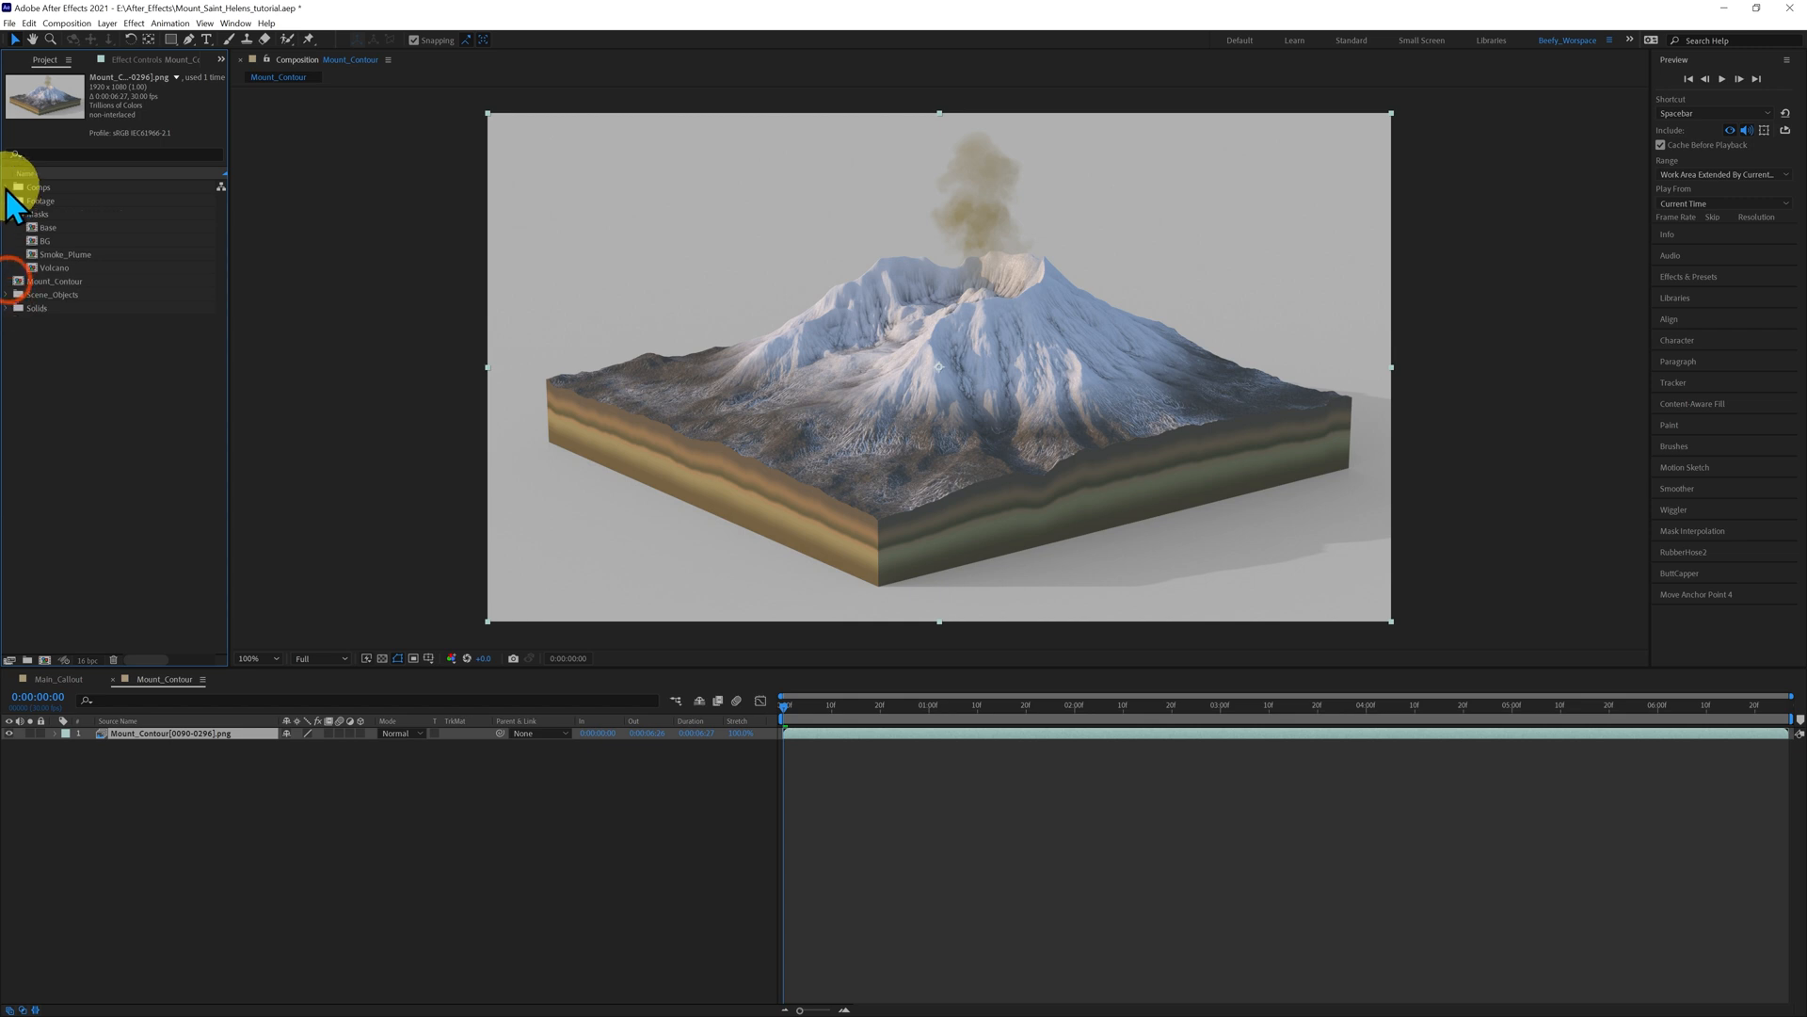
{"action": "left_click", "coordinate": [7, 187]}
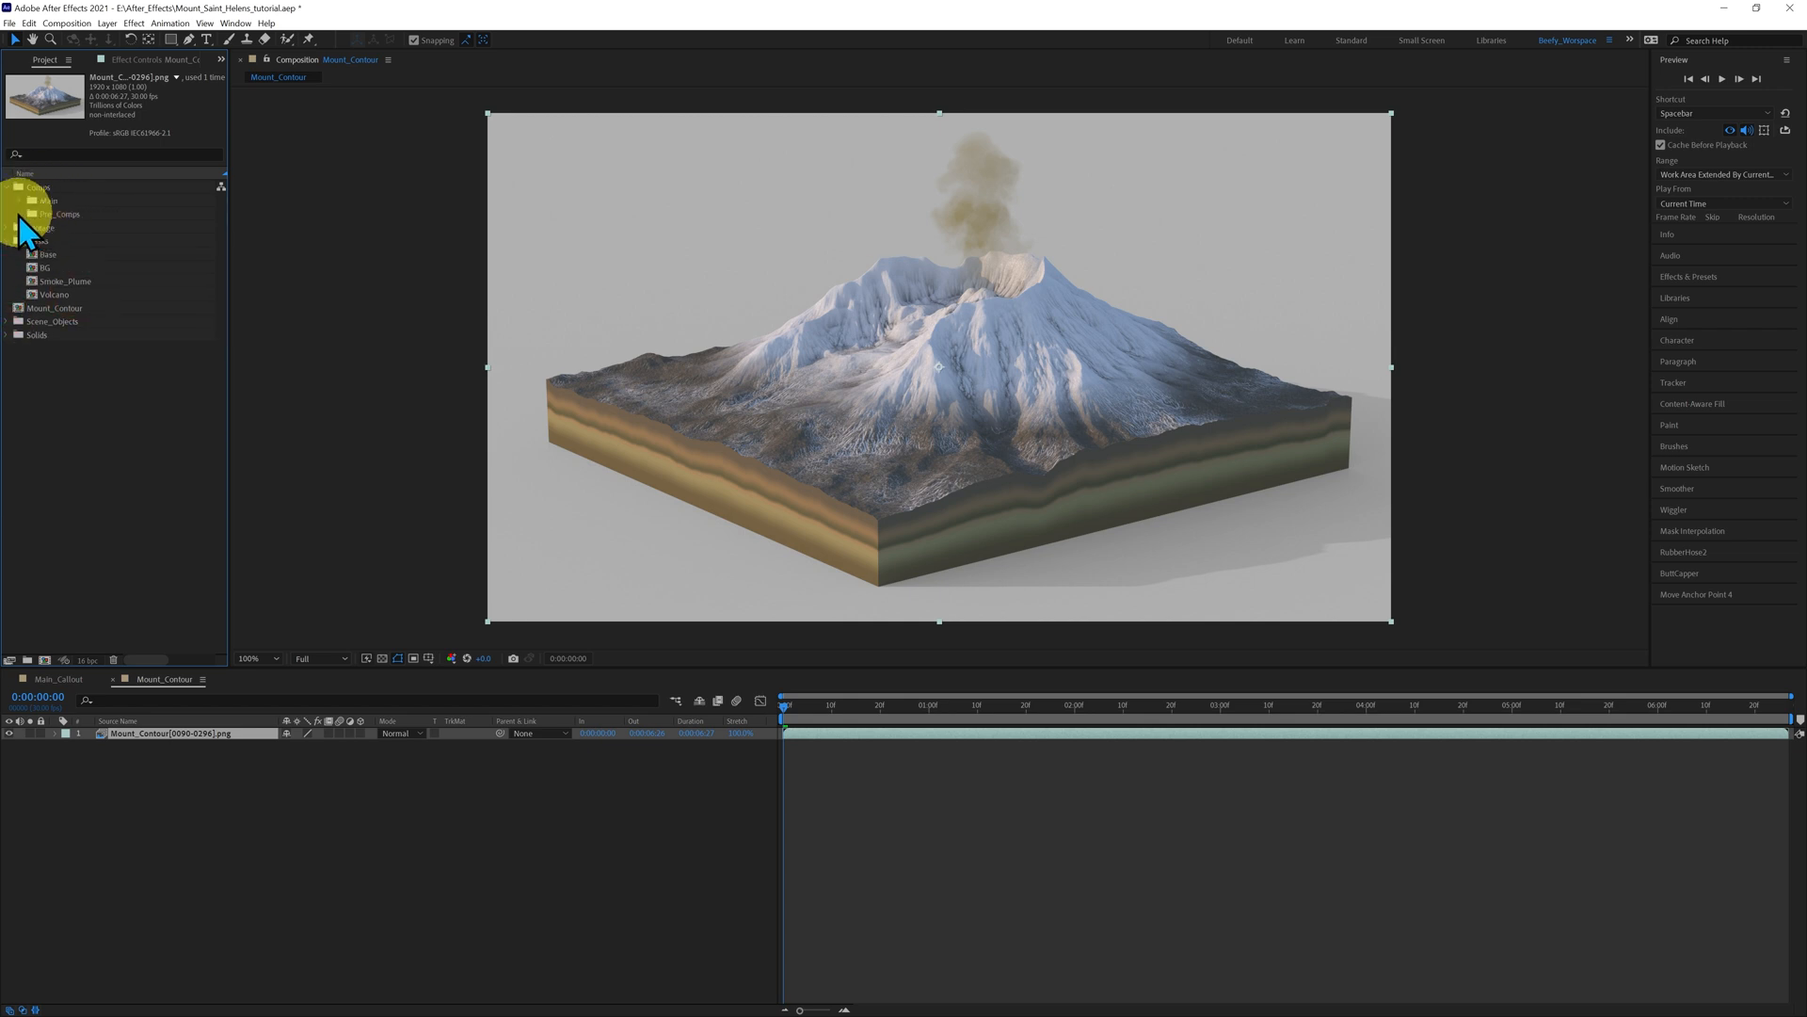
{"action": "left_click_drag", "start_coordinate": [51, 309], "coordinate": [65, 215]}
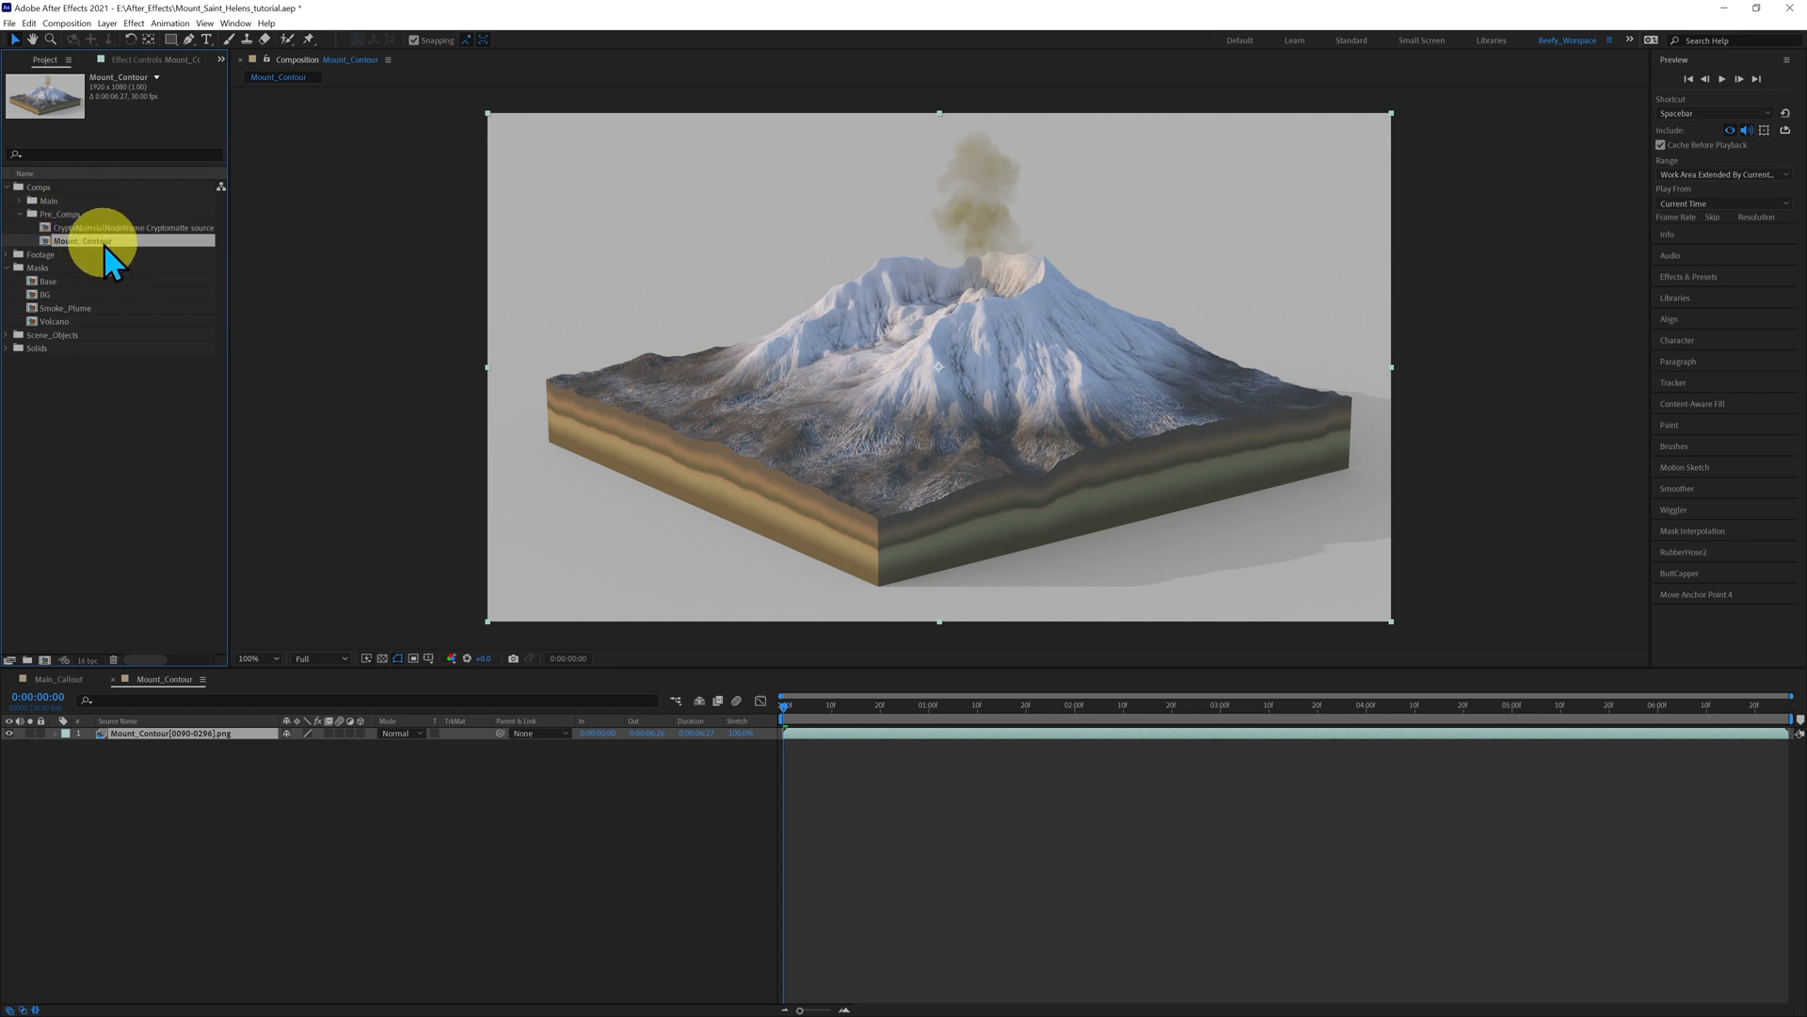
- Import EXR_Contour0090.exr from Contour_AOV as an OpenEXR sequence composition, with pre-composed layers and no contact sheet
{"action": "double_click", "coordinate": [128, 449]}
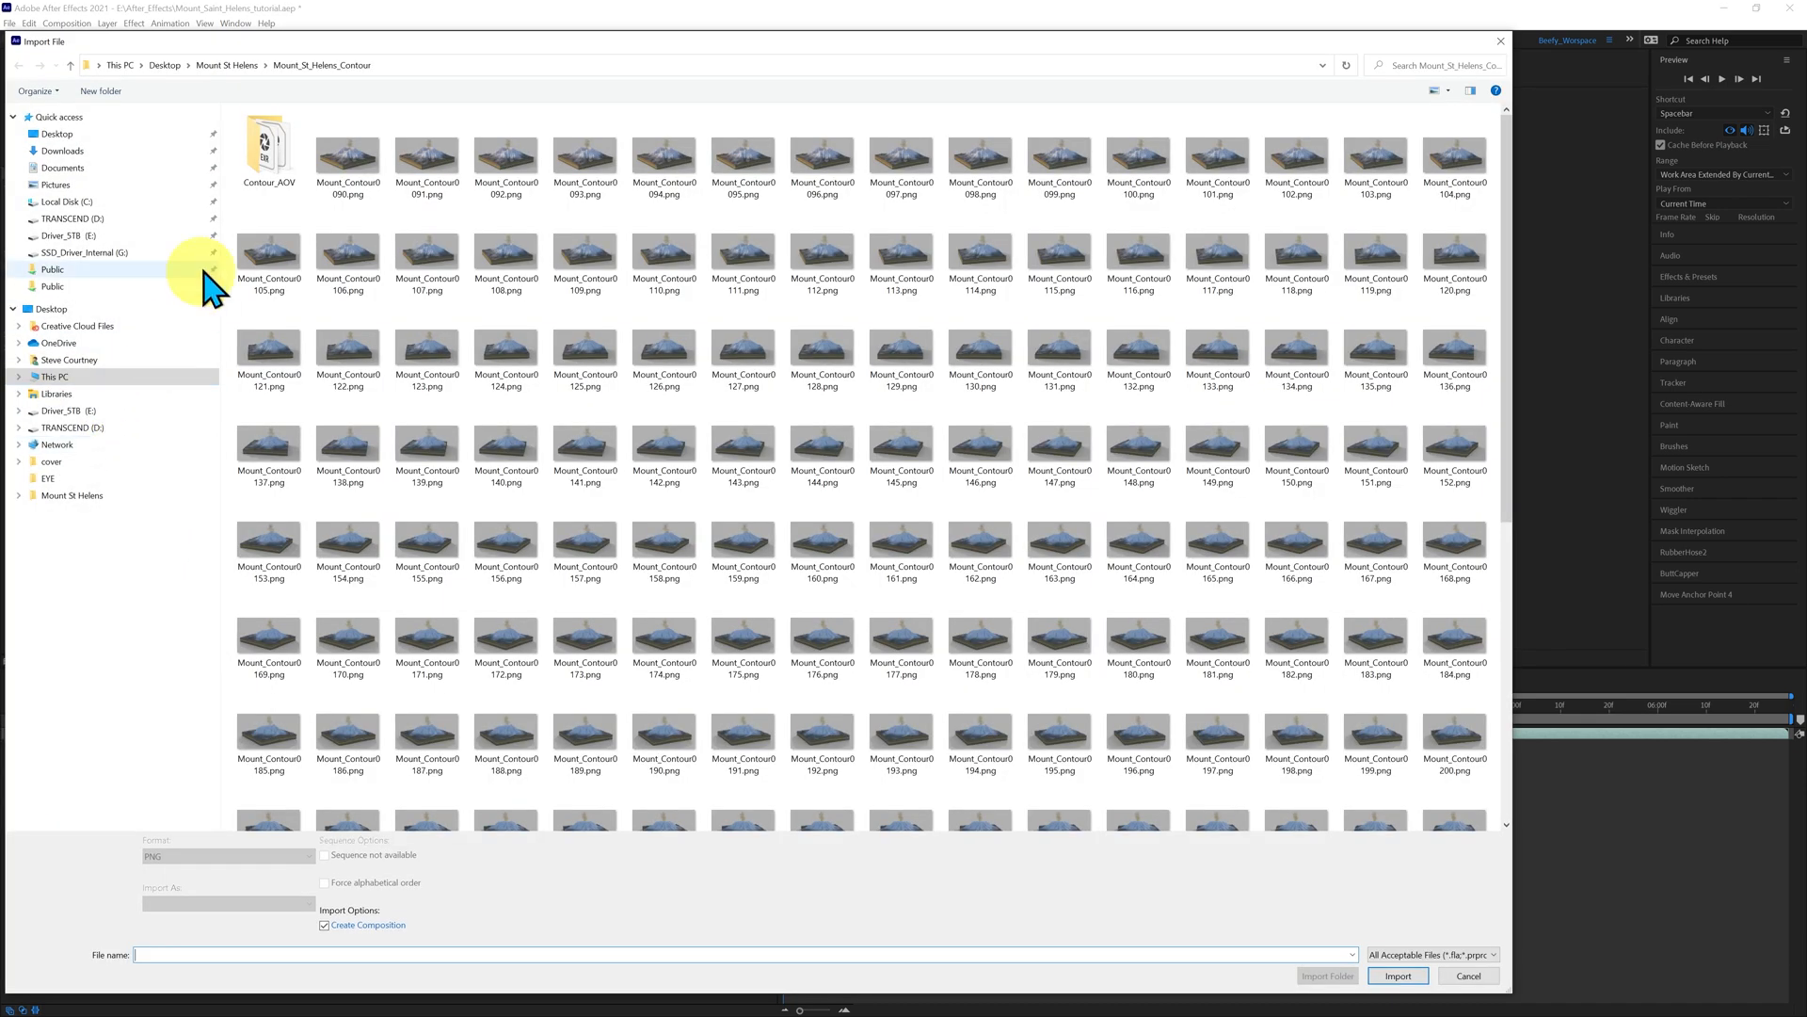
{"action": "double_click", "coordinate": [262, 153]}
{"action": "left_click", "coordinate": [277, 155]}
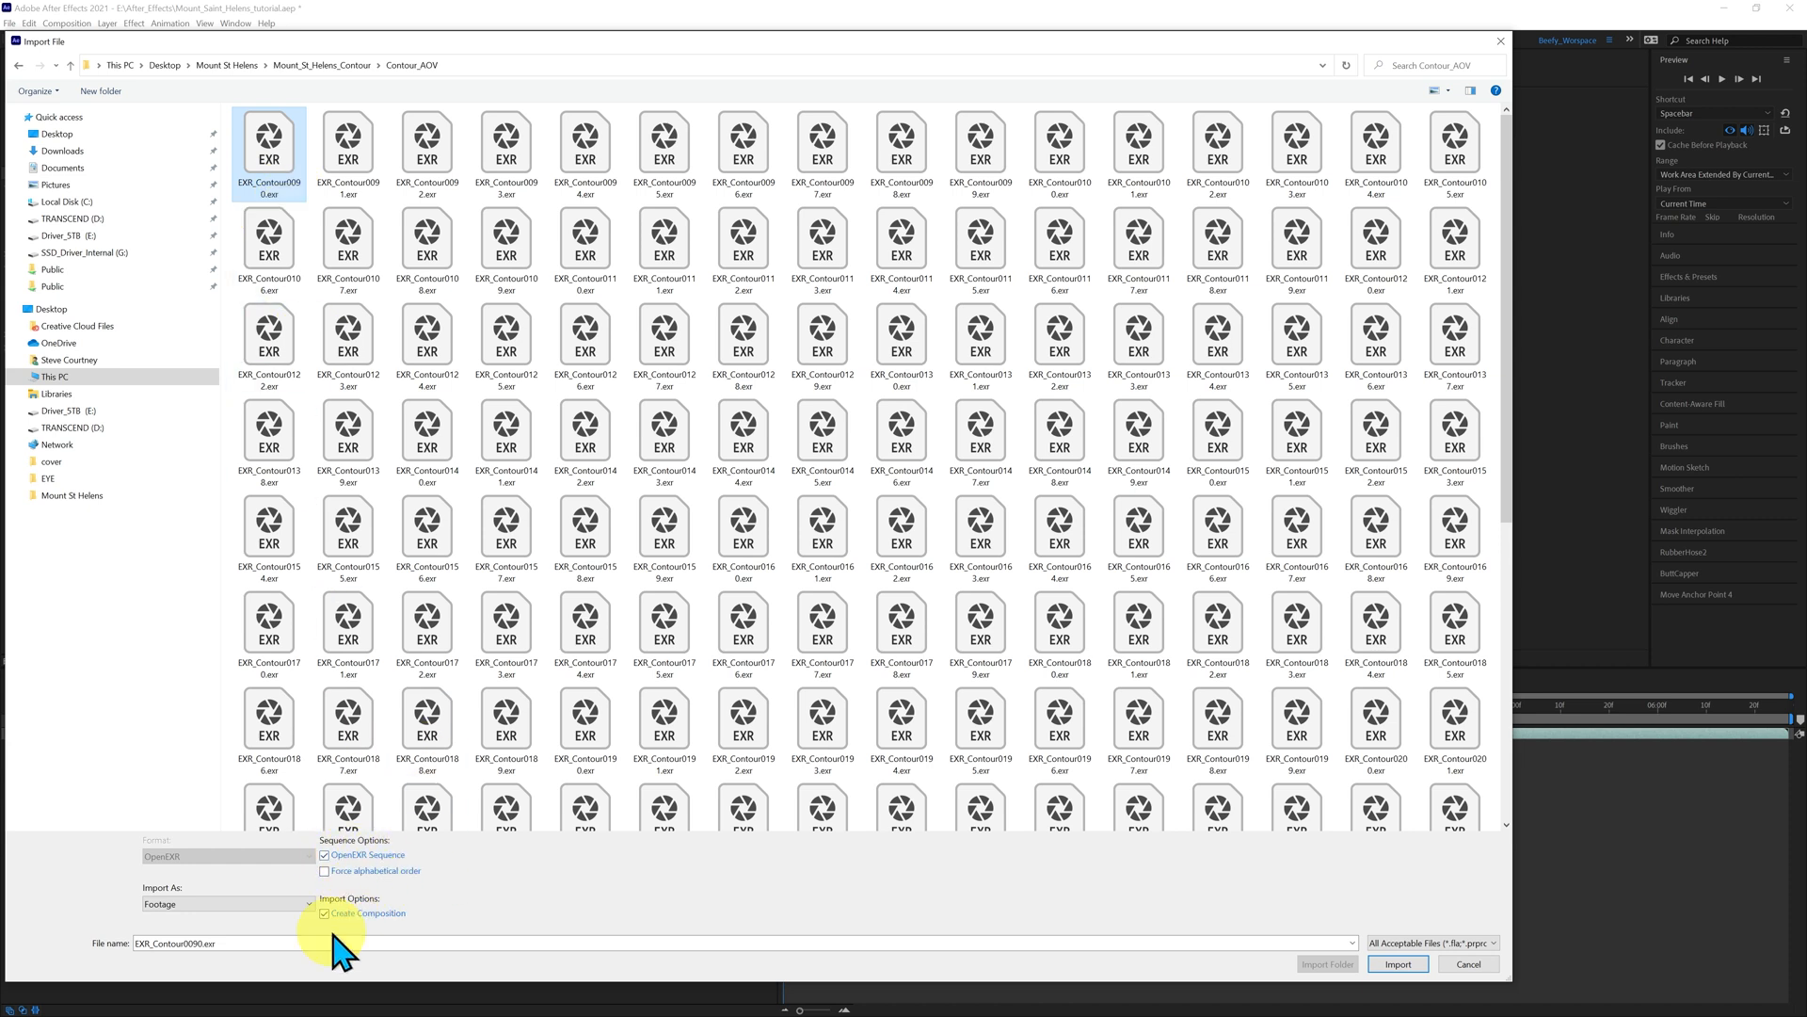
{"action": "left_click", "coordinate": [1399, 964]}
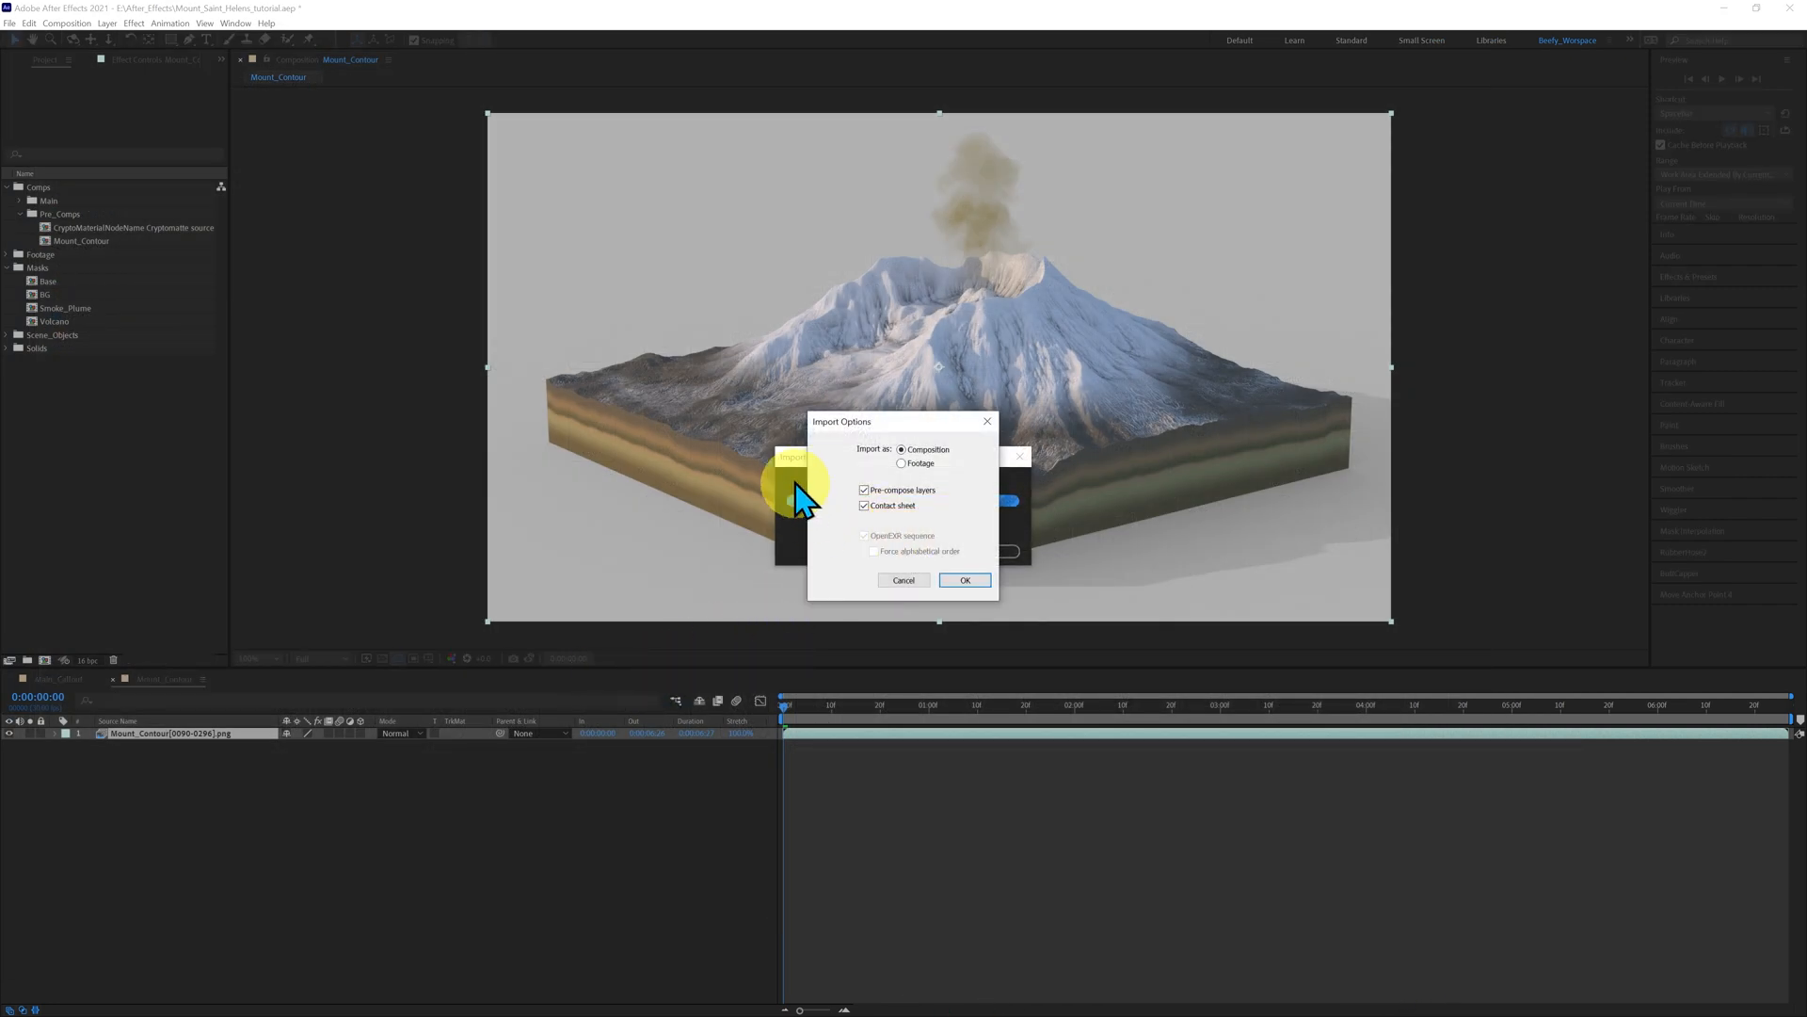
{"action": "left_click", "coordinate": [865, 506]}
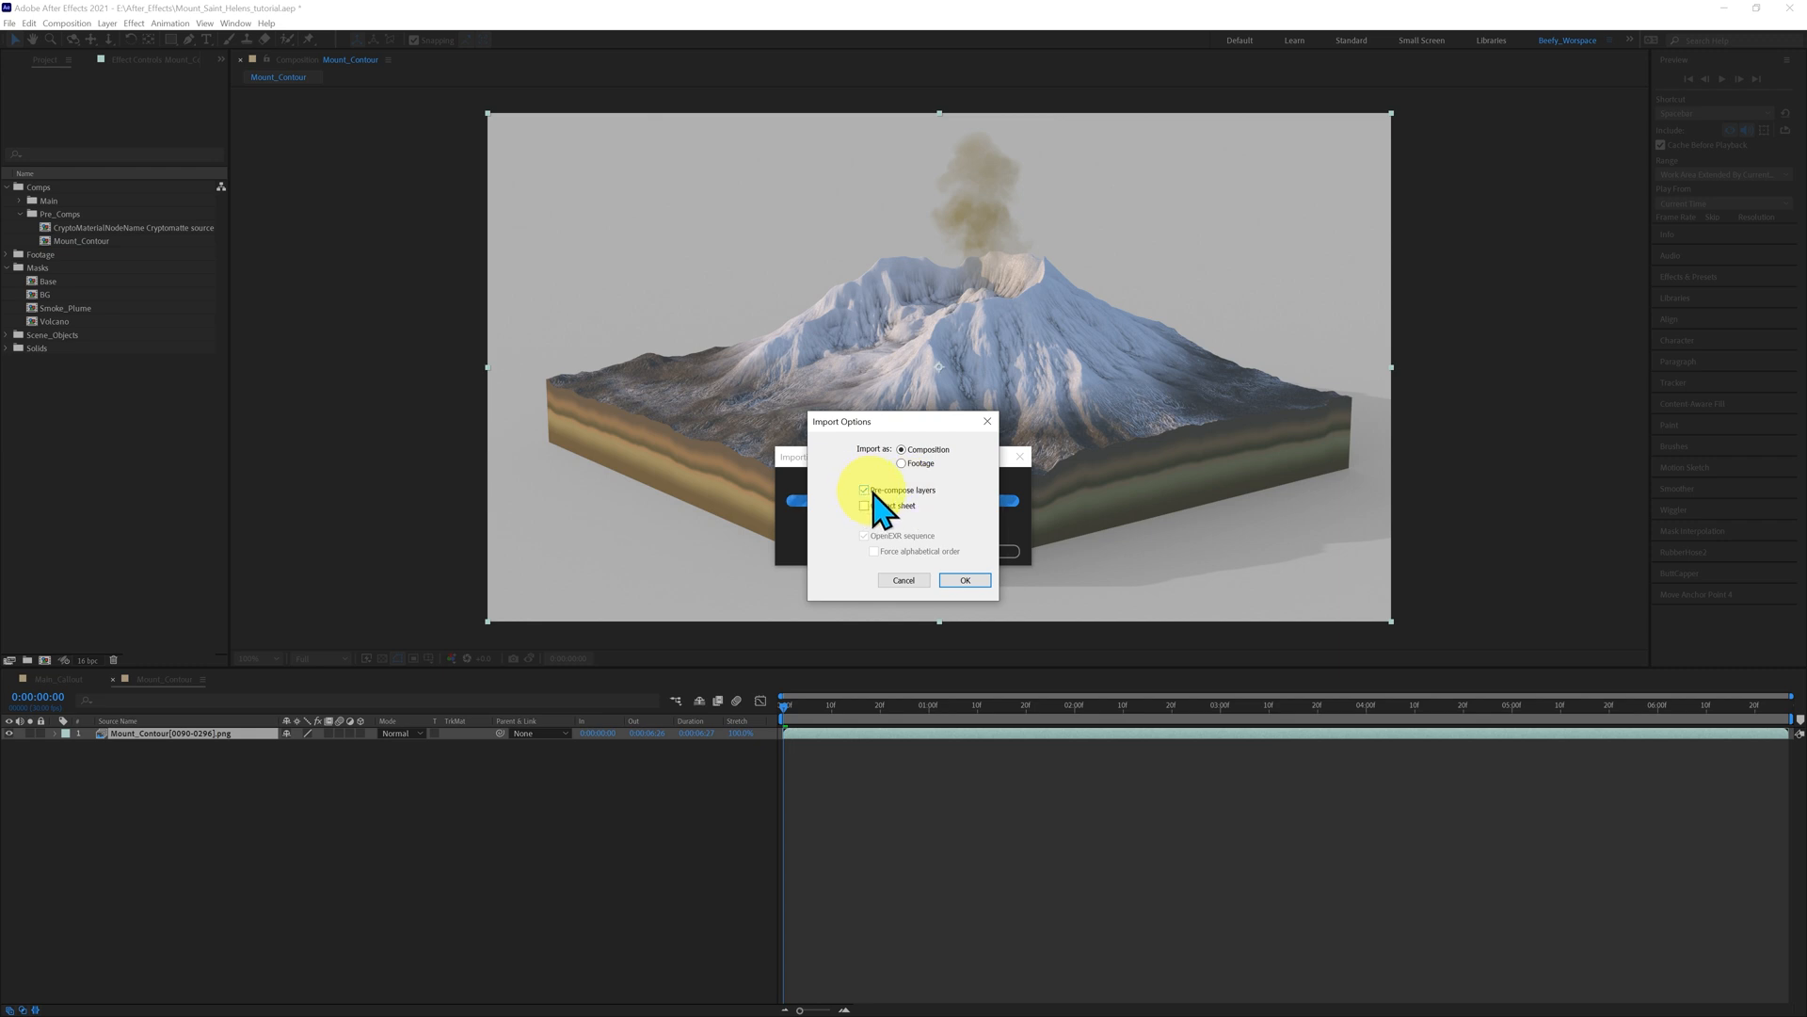
{"action": "left_click", "coordinate": [965, 579]}
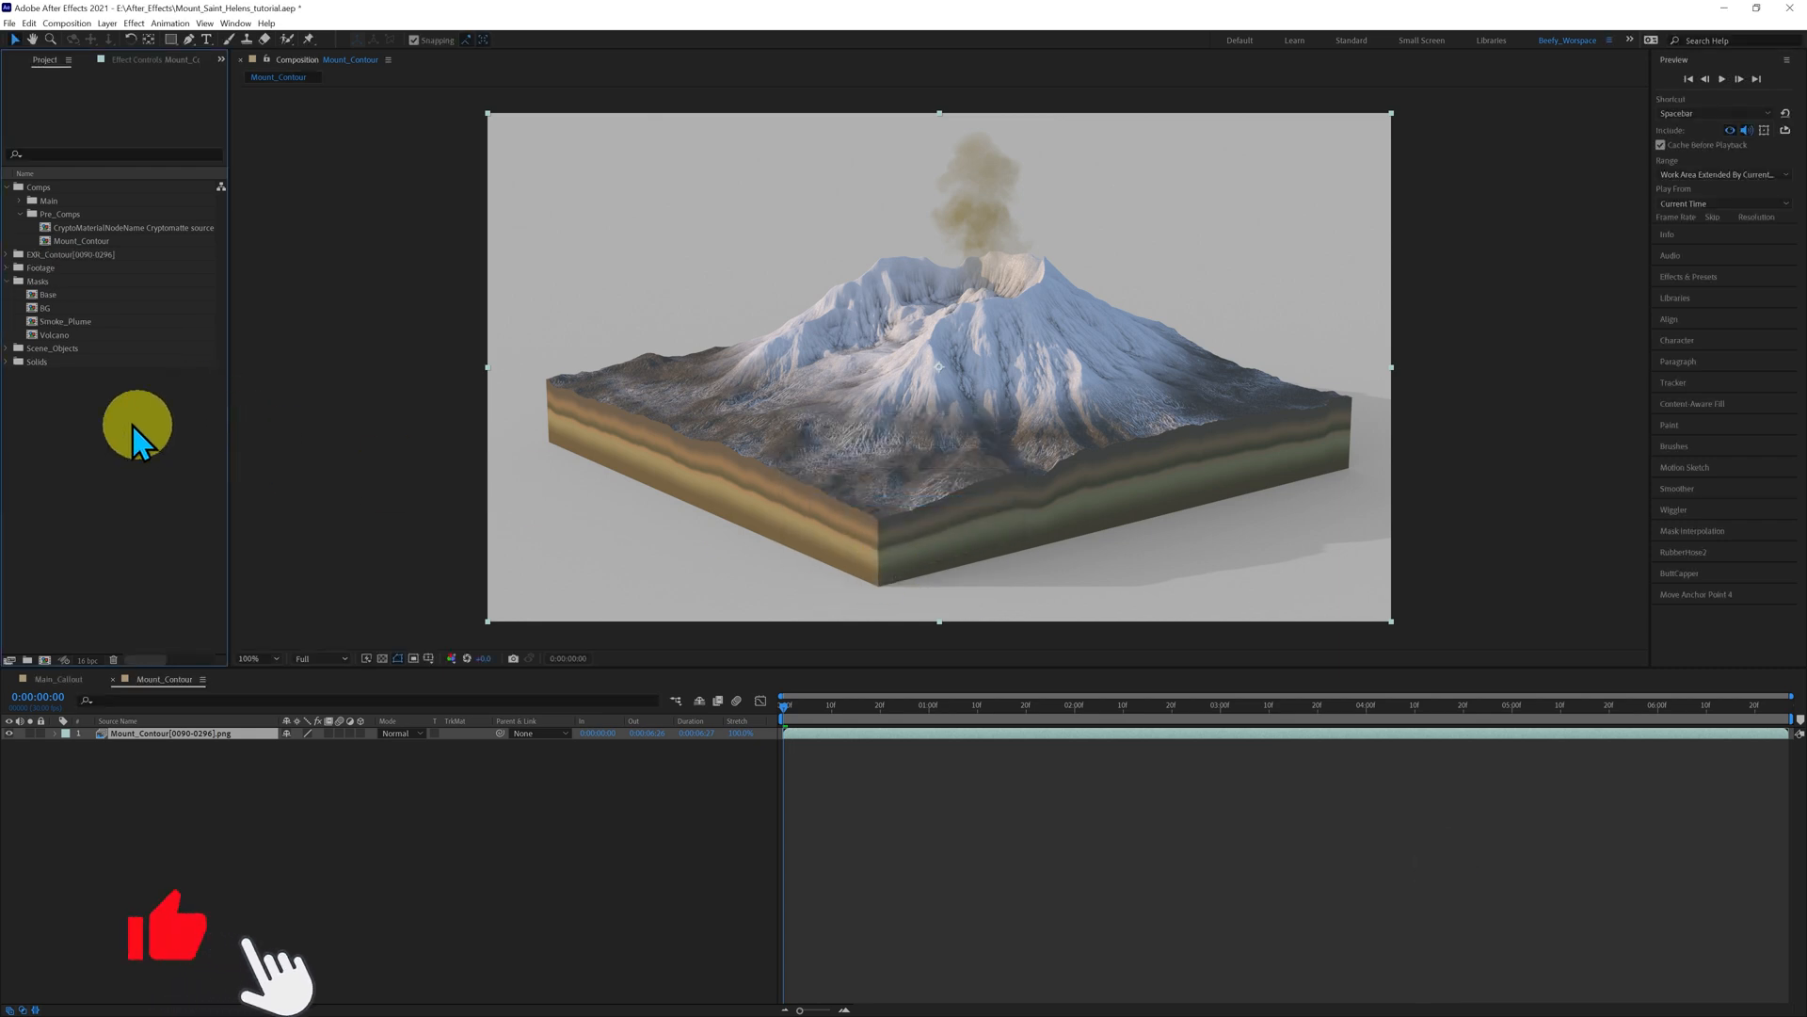
- Delete the EXR_Contour[0090-0296] assemble composition from the imported EXR folder
{"action": "left_click", "coordinate": [8, 255]}
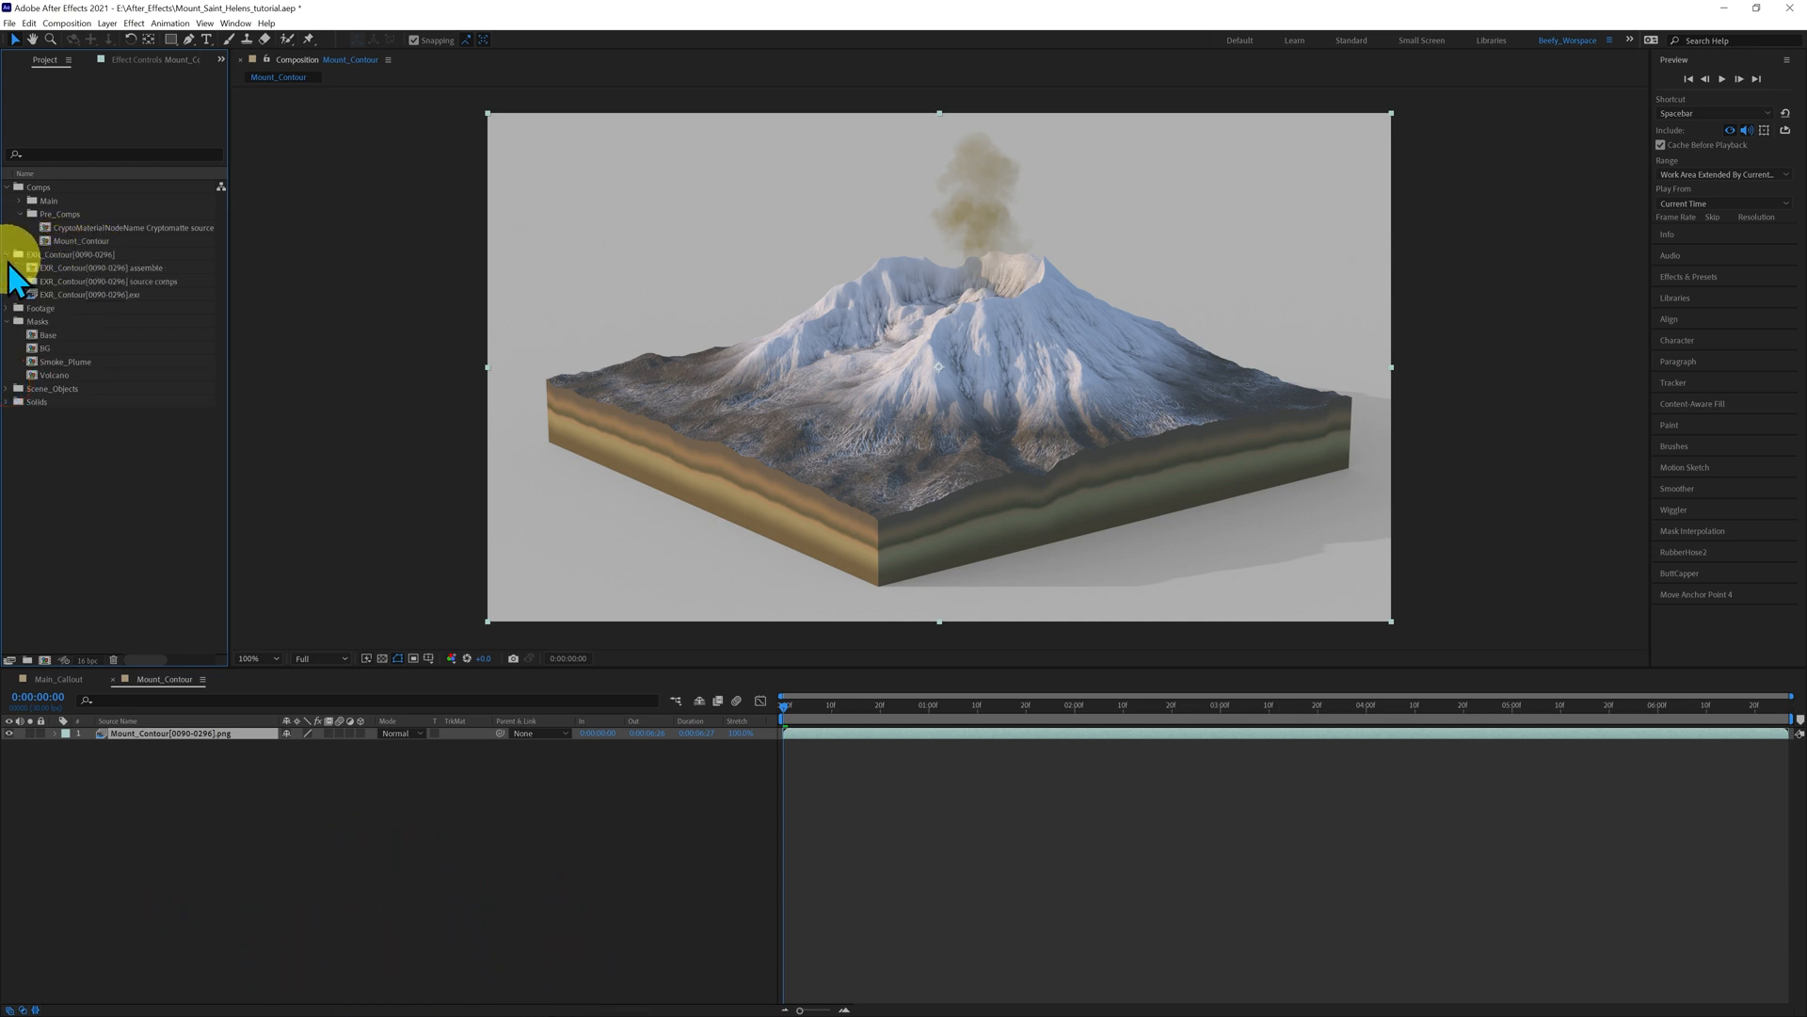
{"action": "left_click", "coordinate": [84, 269]}
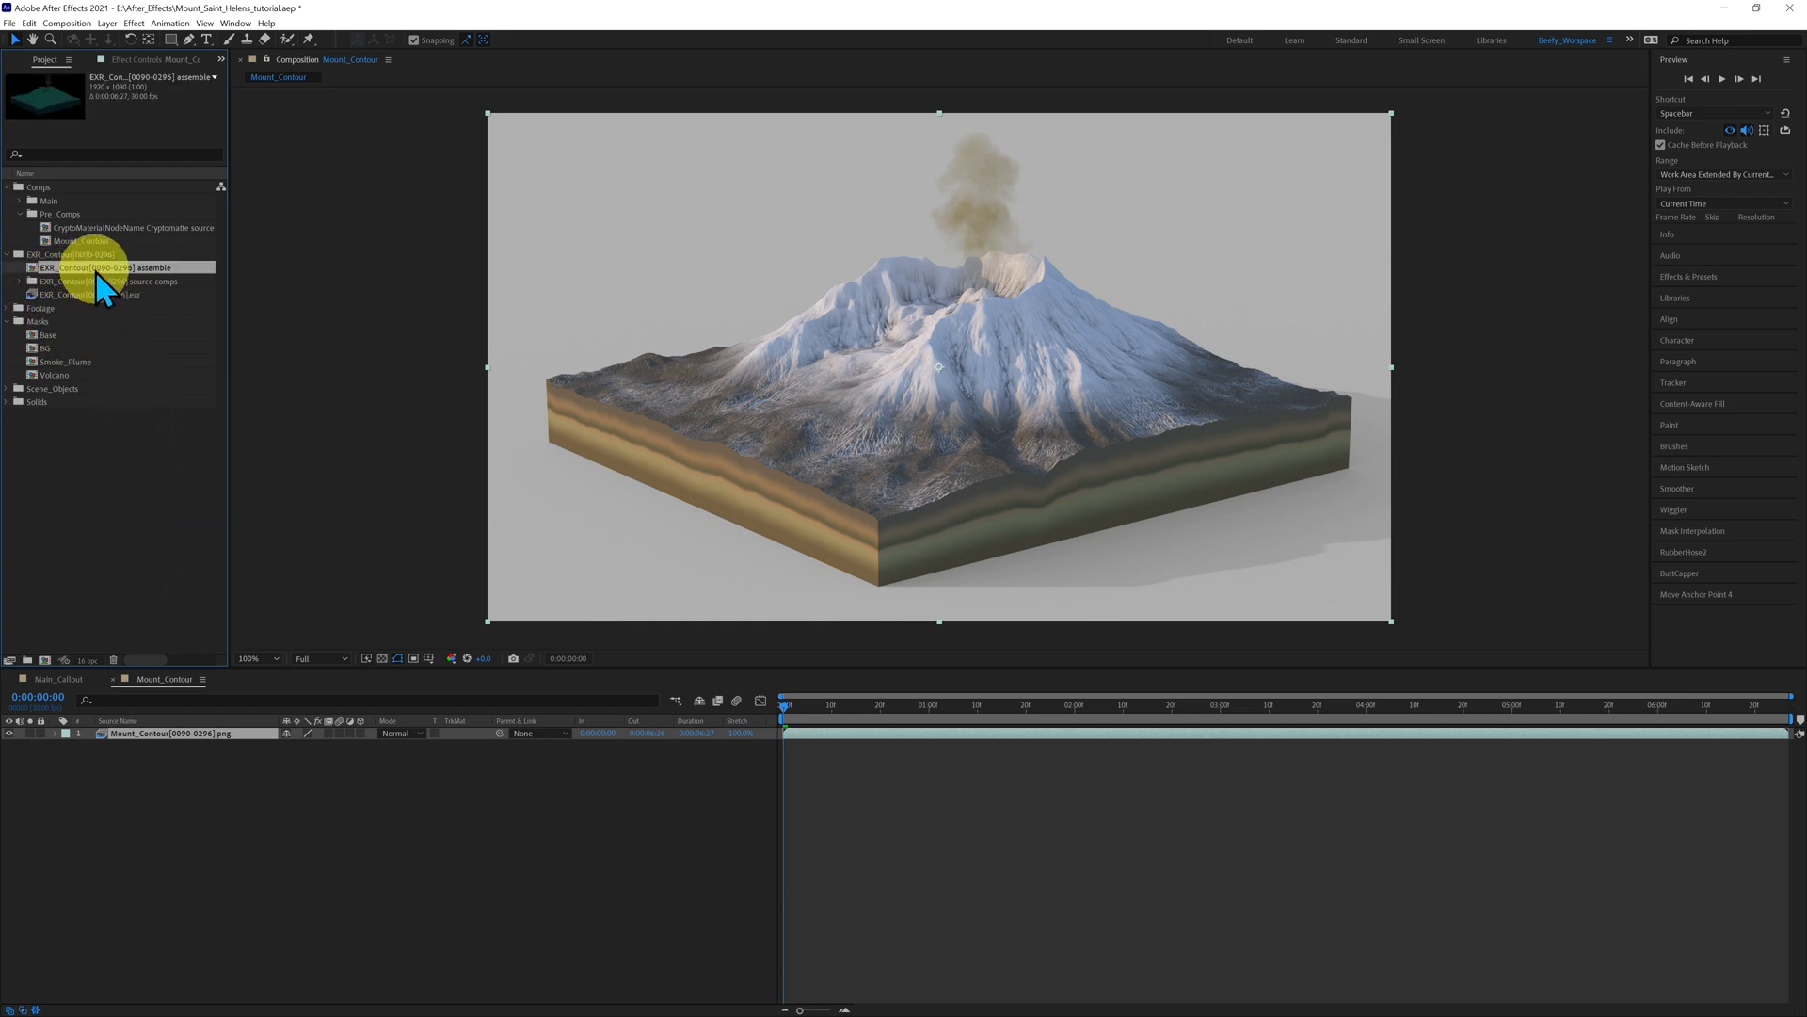
{"action": "key", "text": "Delete"}
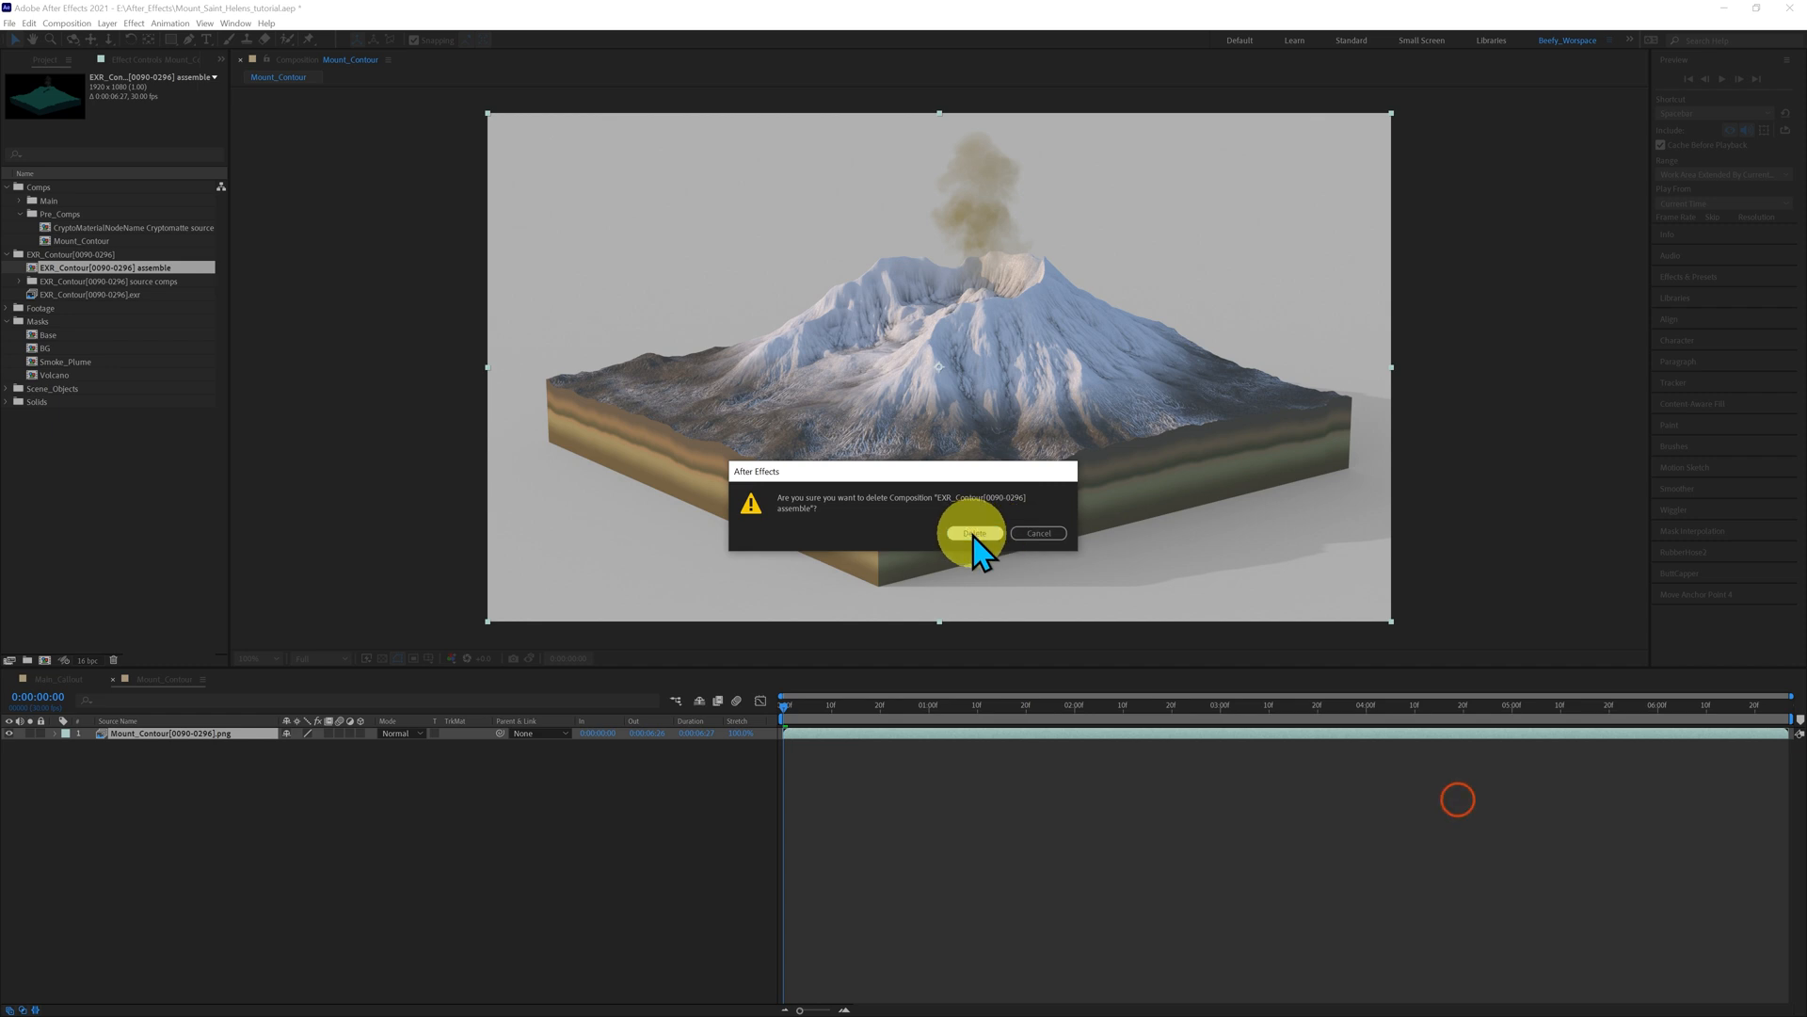
{"action": "left_click", "coordinate": [976, 532]}
- Compare the two EXR_Contour Cryptomatte source comps, then open the CryptoMaterialNodeName one and scrub to 0:00:01:02
{"action": "left_click", "coordinate": [20, 269]}
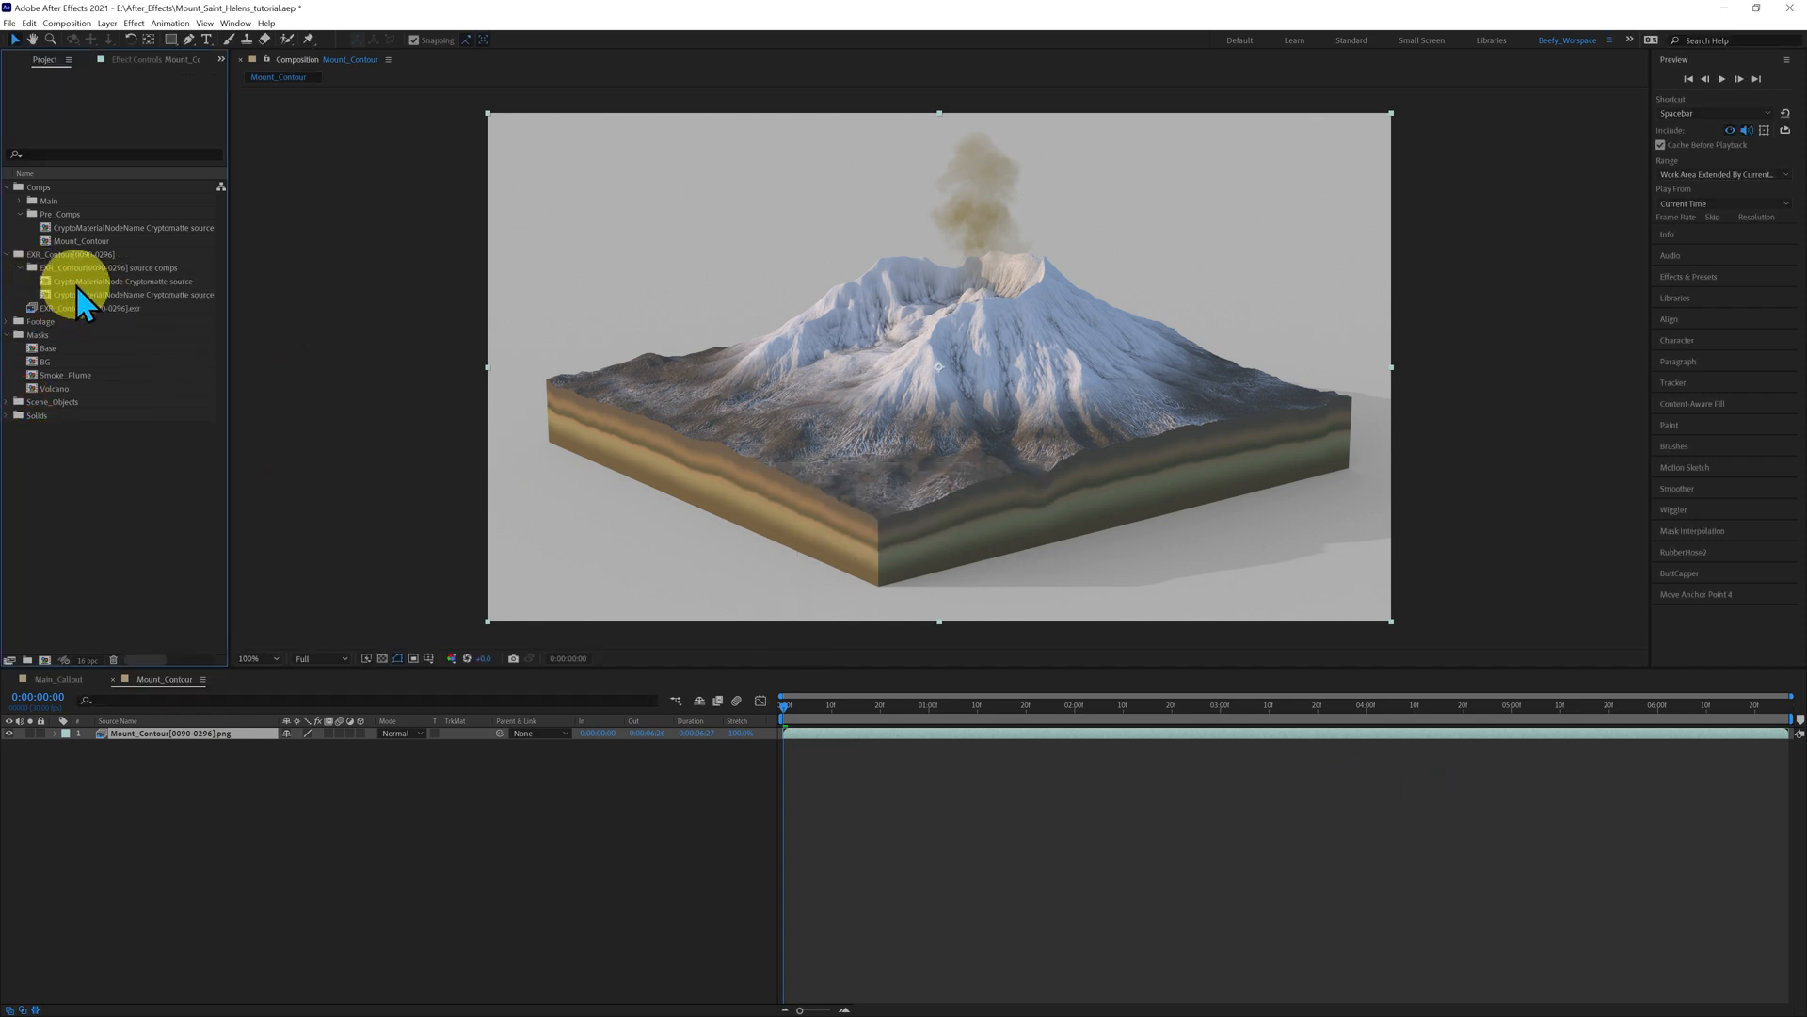
{"action": "left_click", "coordinate": [78, 296]}
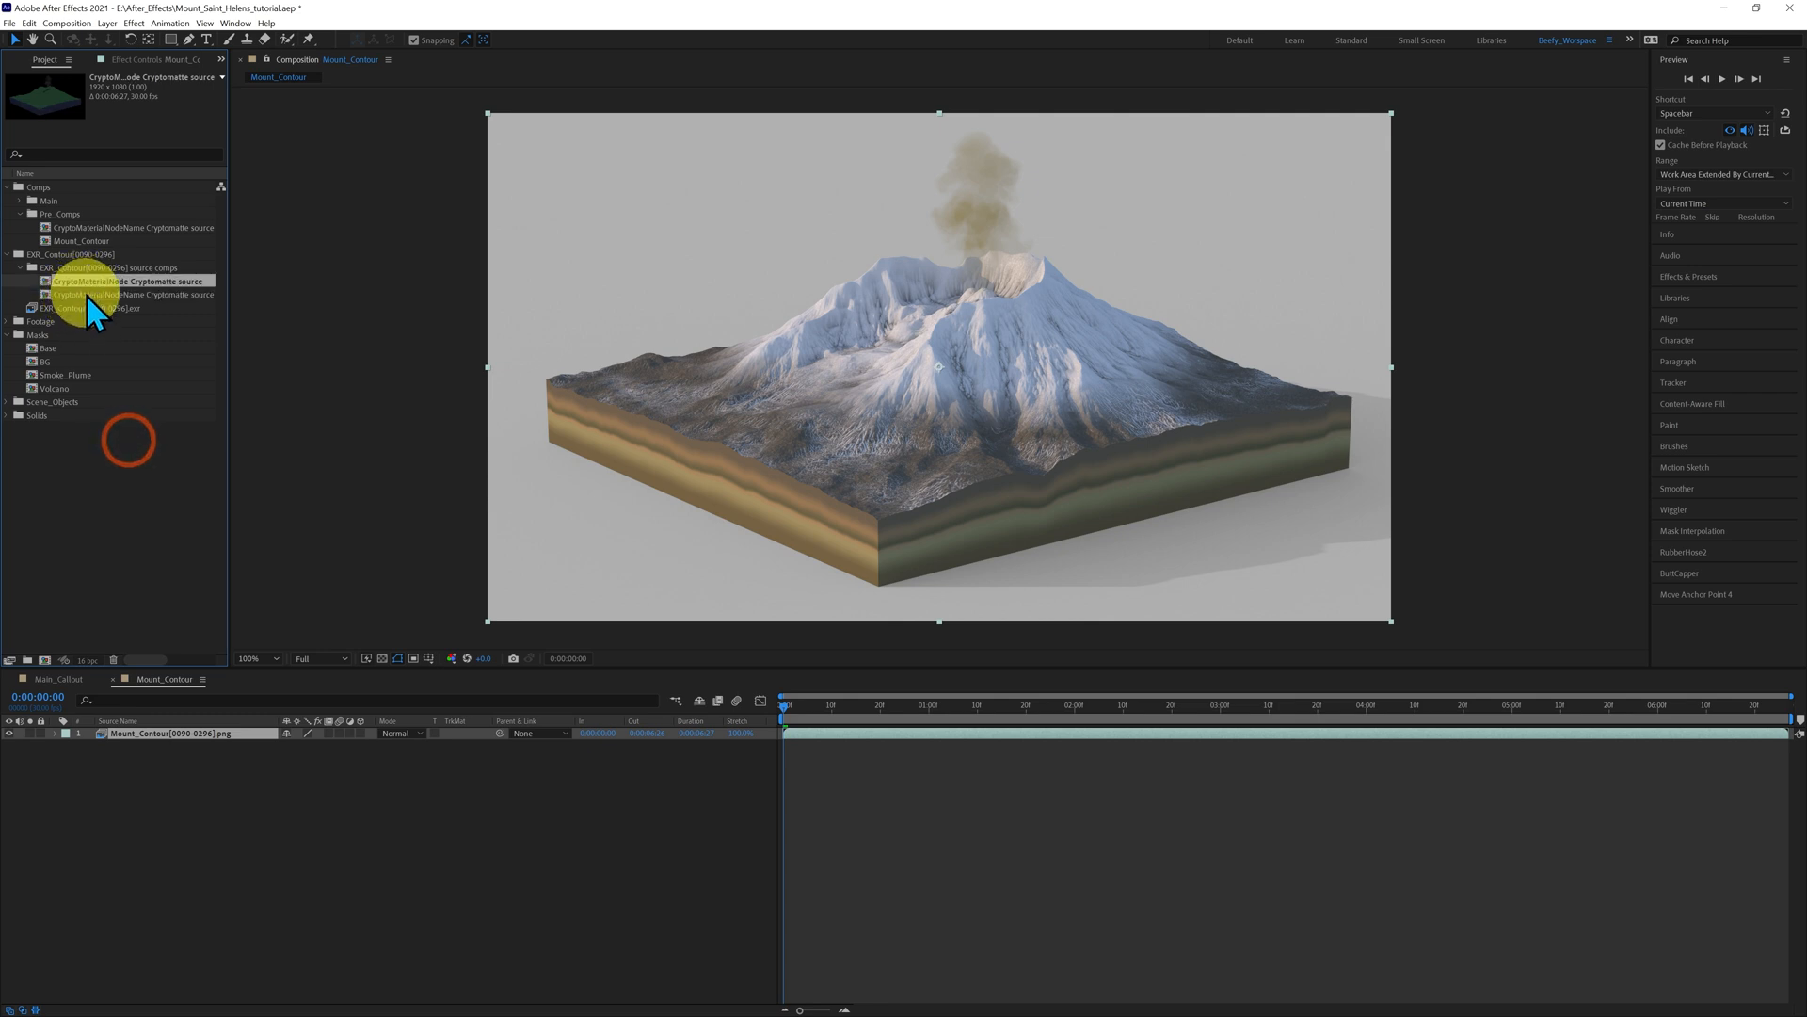
{"action": "left_click", "coordinate": [85, 294]}
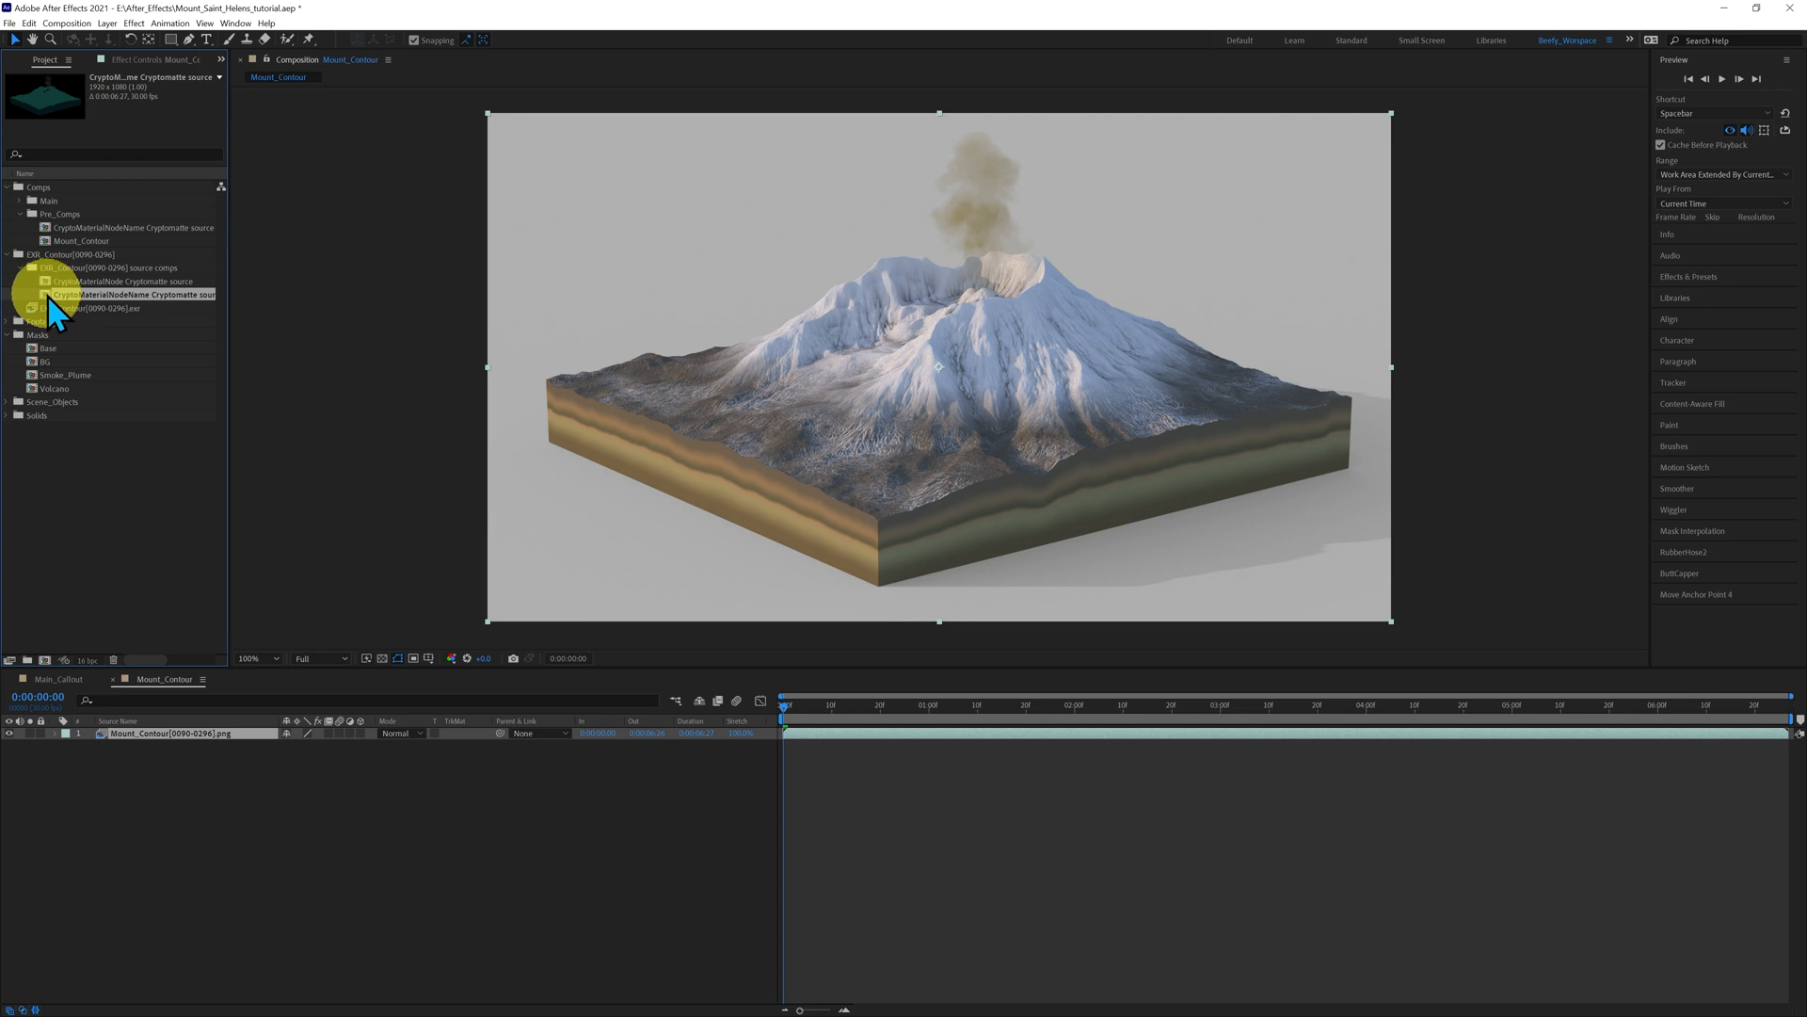
{"action": "double_click", "coordinate": [47, 296]}
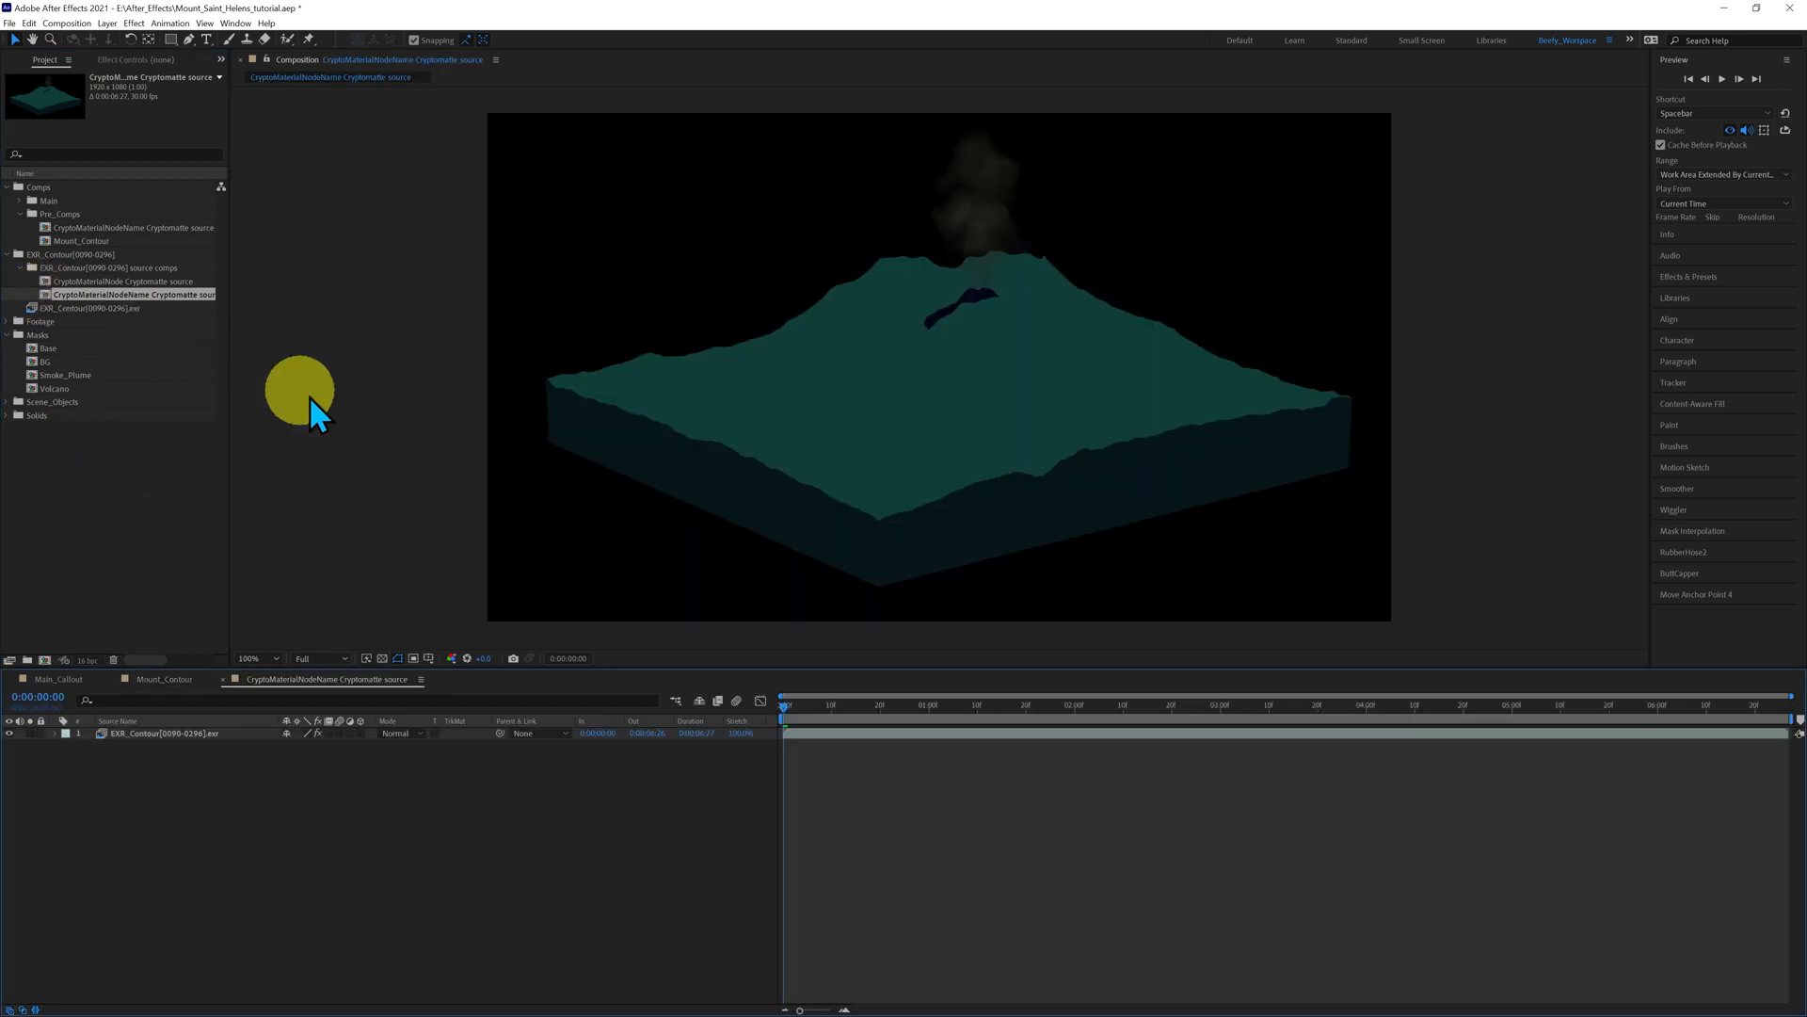
{"action": "left_click_drag", "start_coordinate": [785, 708], "coordinate": [938, 744]}
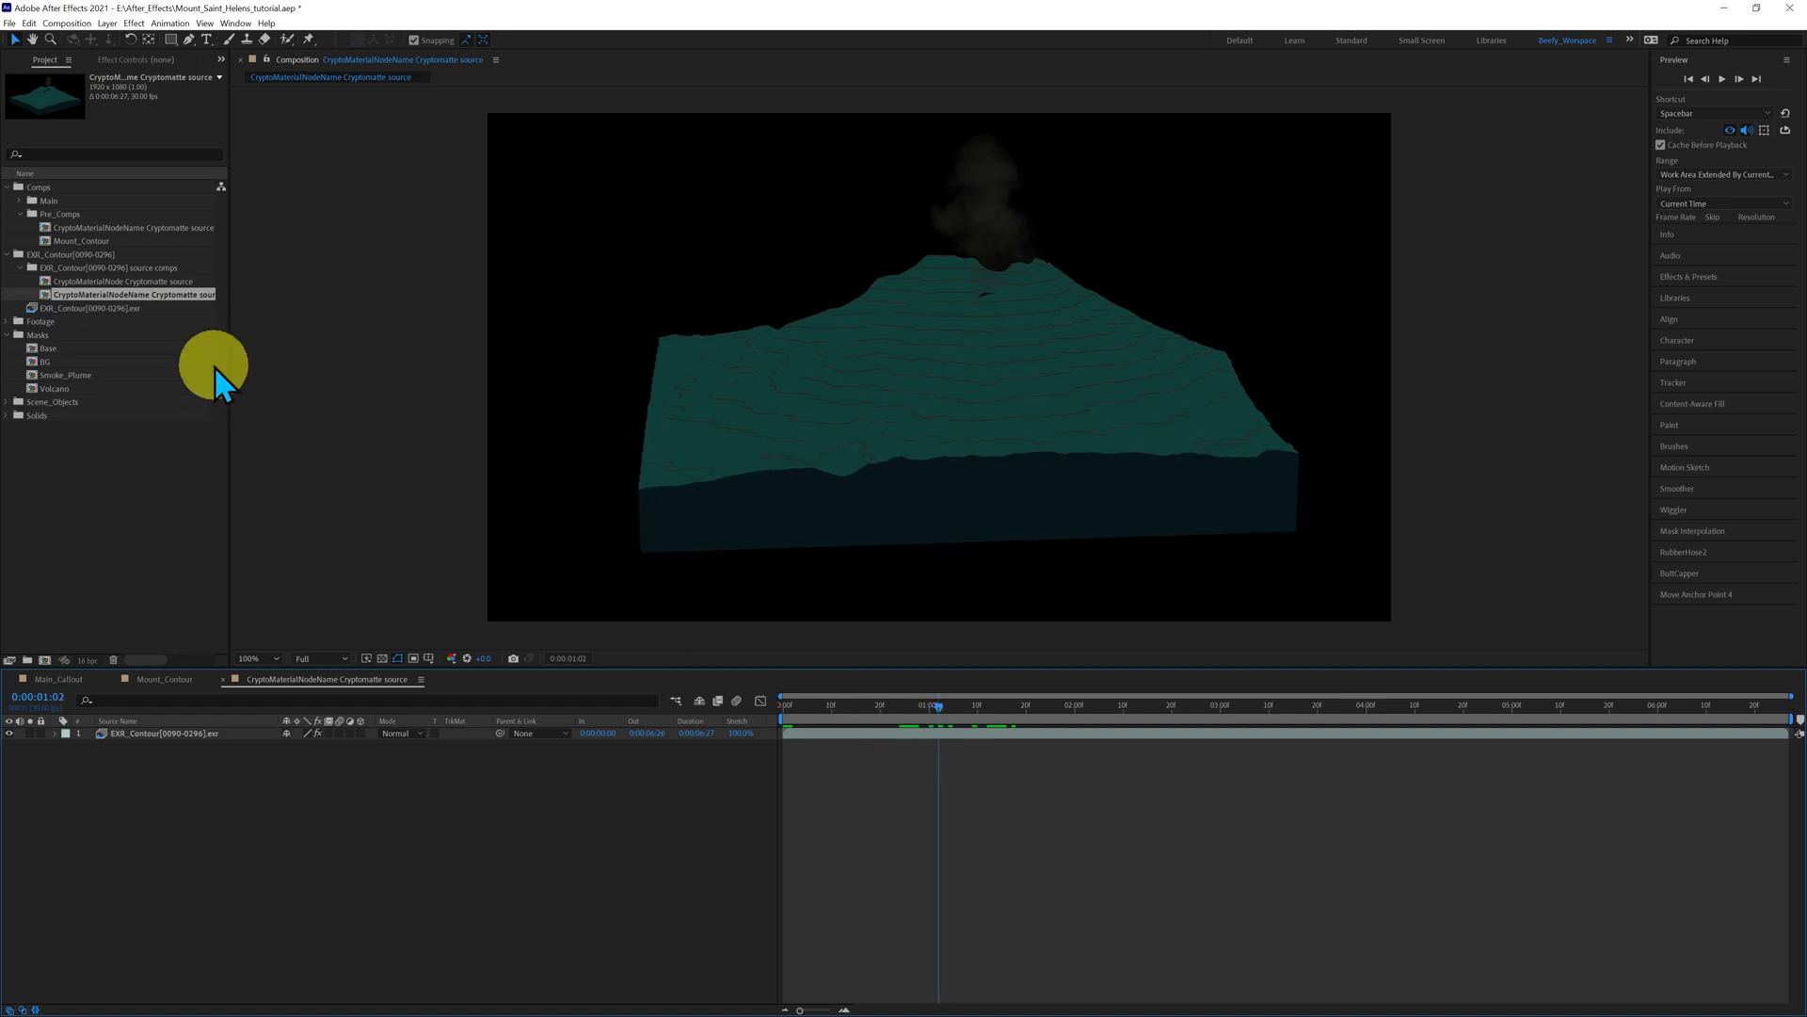
- Rename the contour CryptoMaterialNodeName Cryptomatte source comp as Contour_Crypto and move it into the Pre_Comps folder
{"action": "left_click_drag", "start_coordinate": [50, 296], "coordinate": [83, 295]}
{"action": "right_click", "coordinate": [83, 294]}
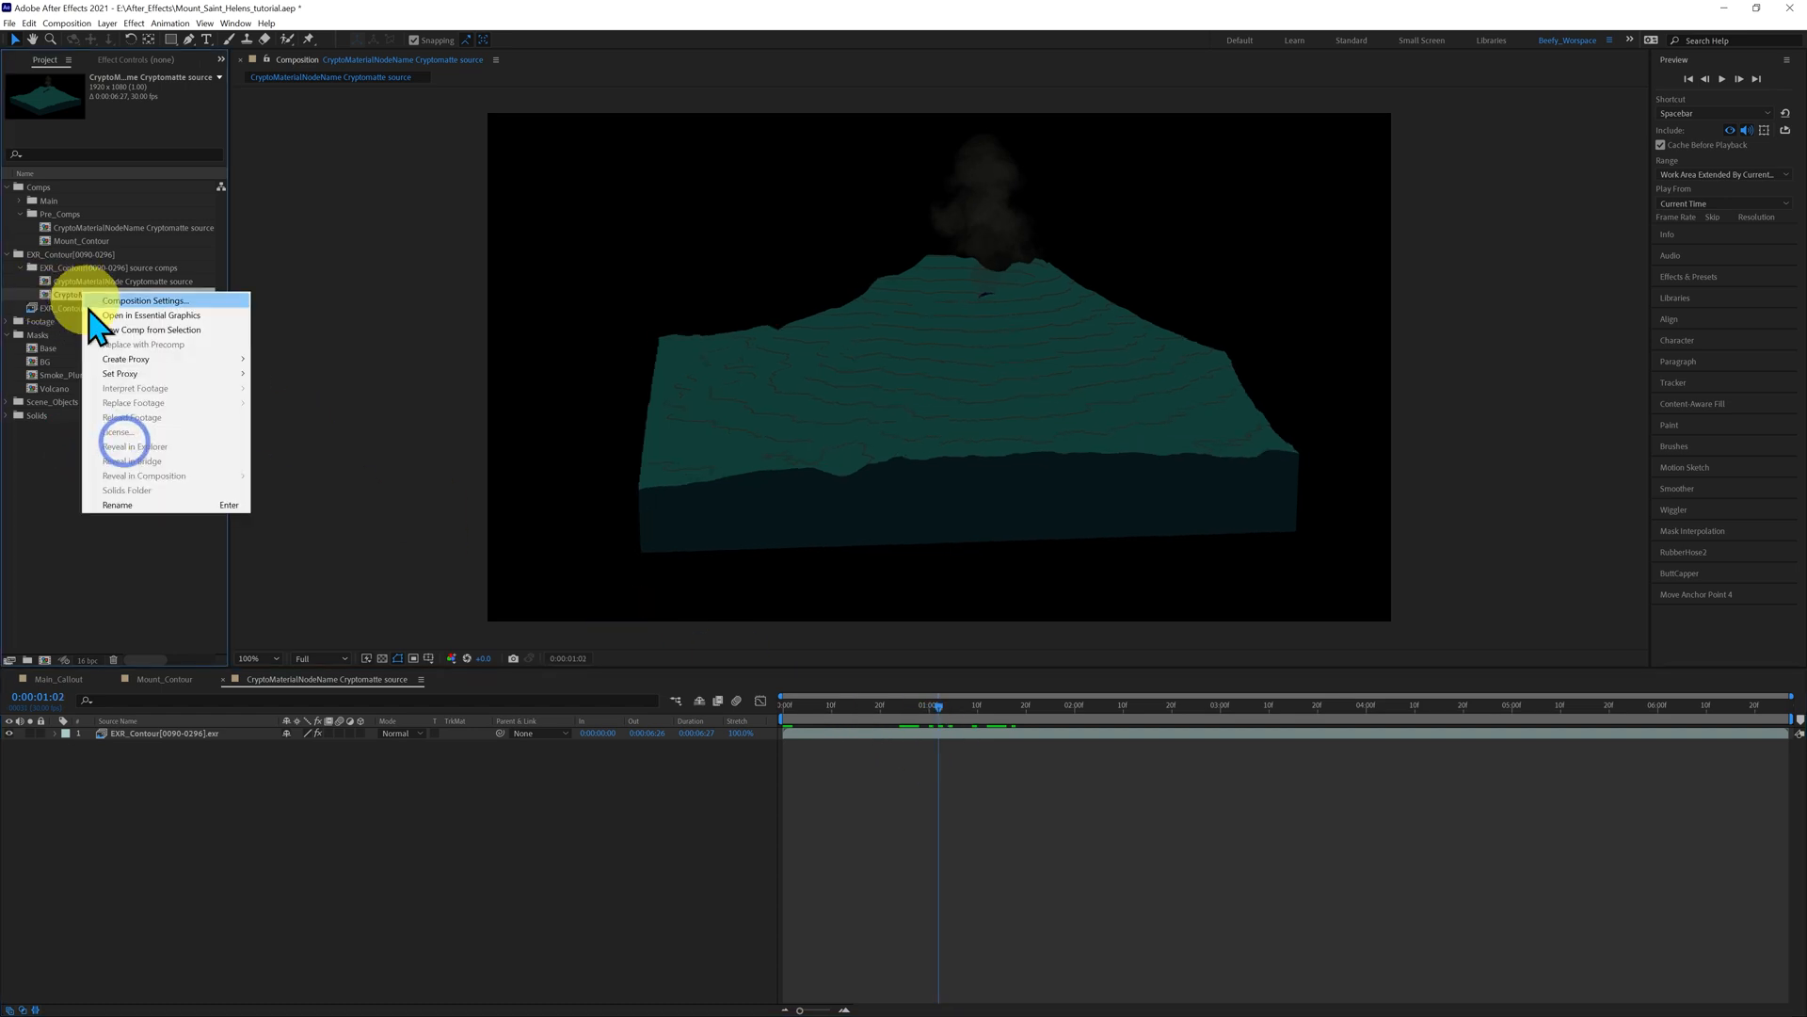
{"action": "left_click", "coordinate": [132, 505]}
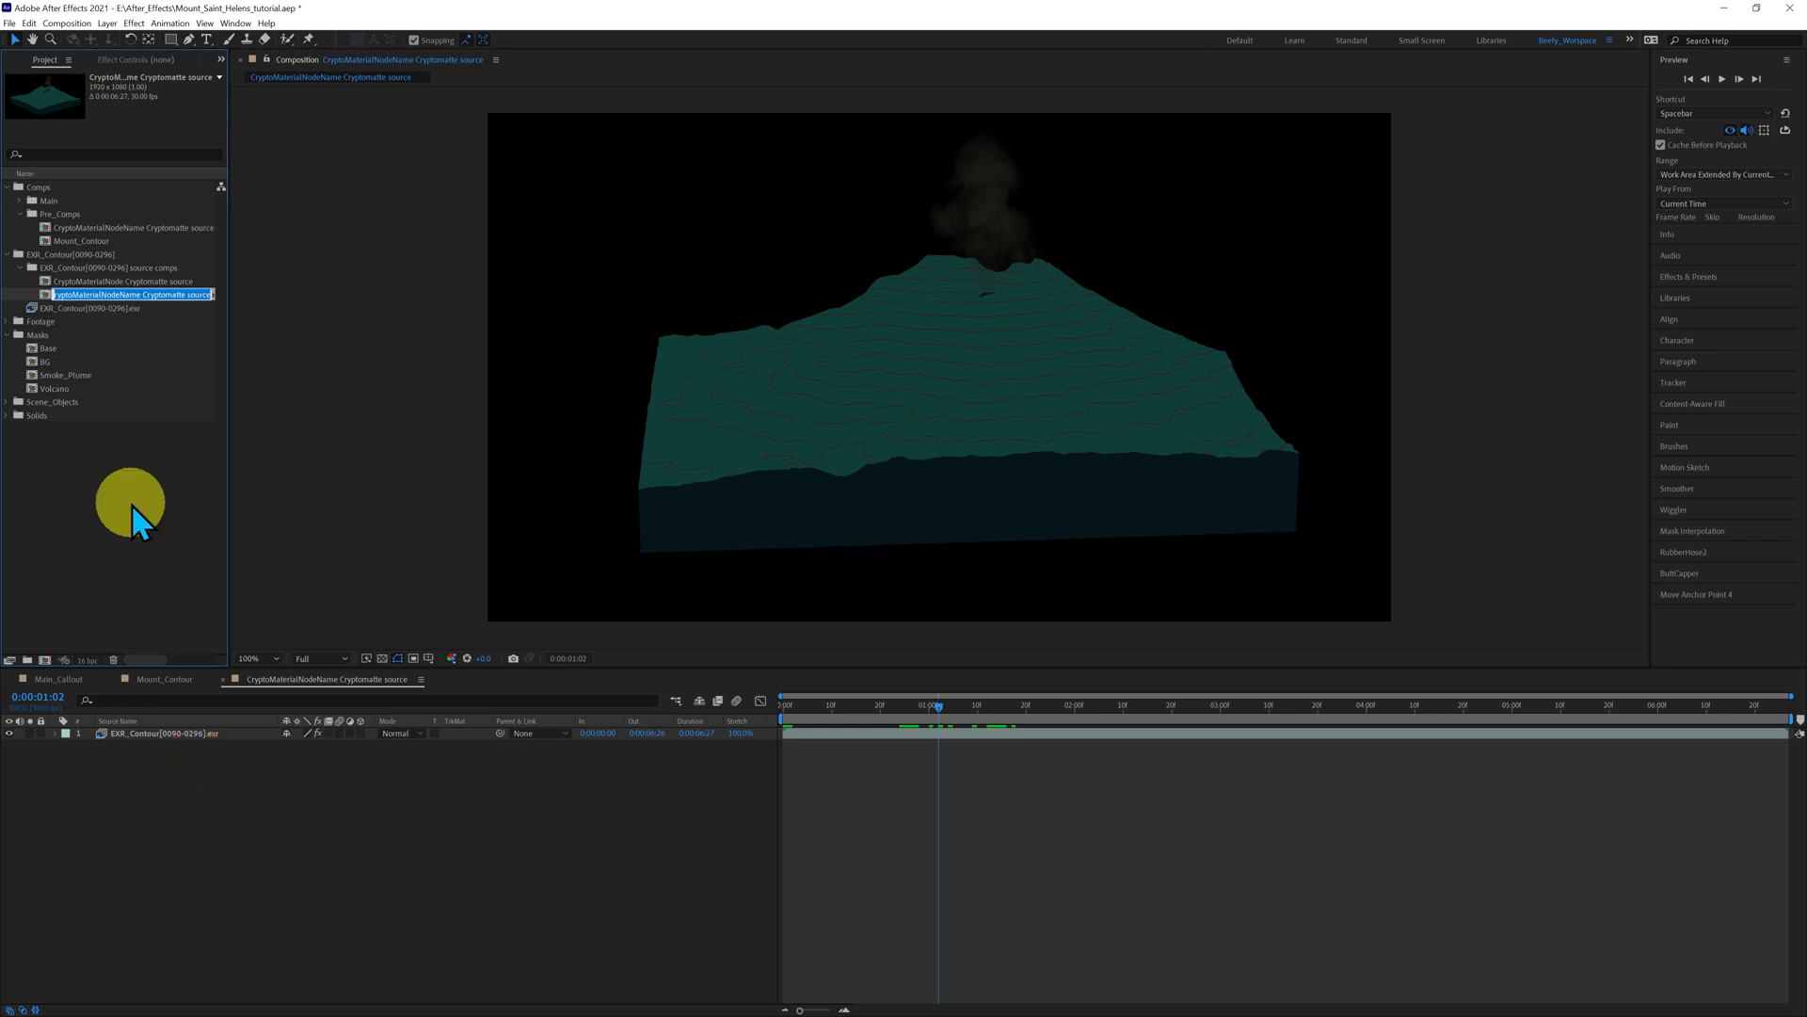
{"action": "type", "text": "Contour_Crypto"}
{"action": "left_click", "coordinate": [131, 504]}
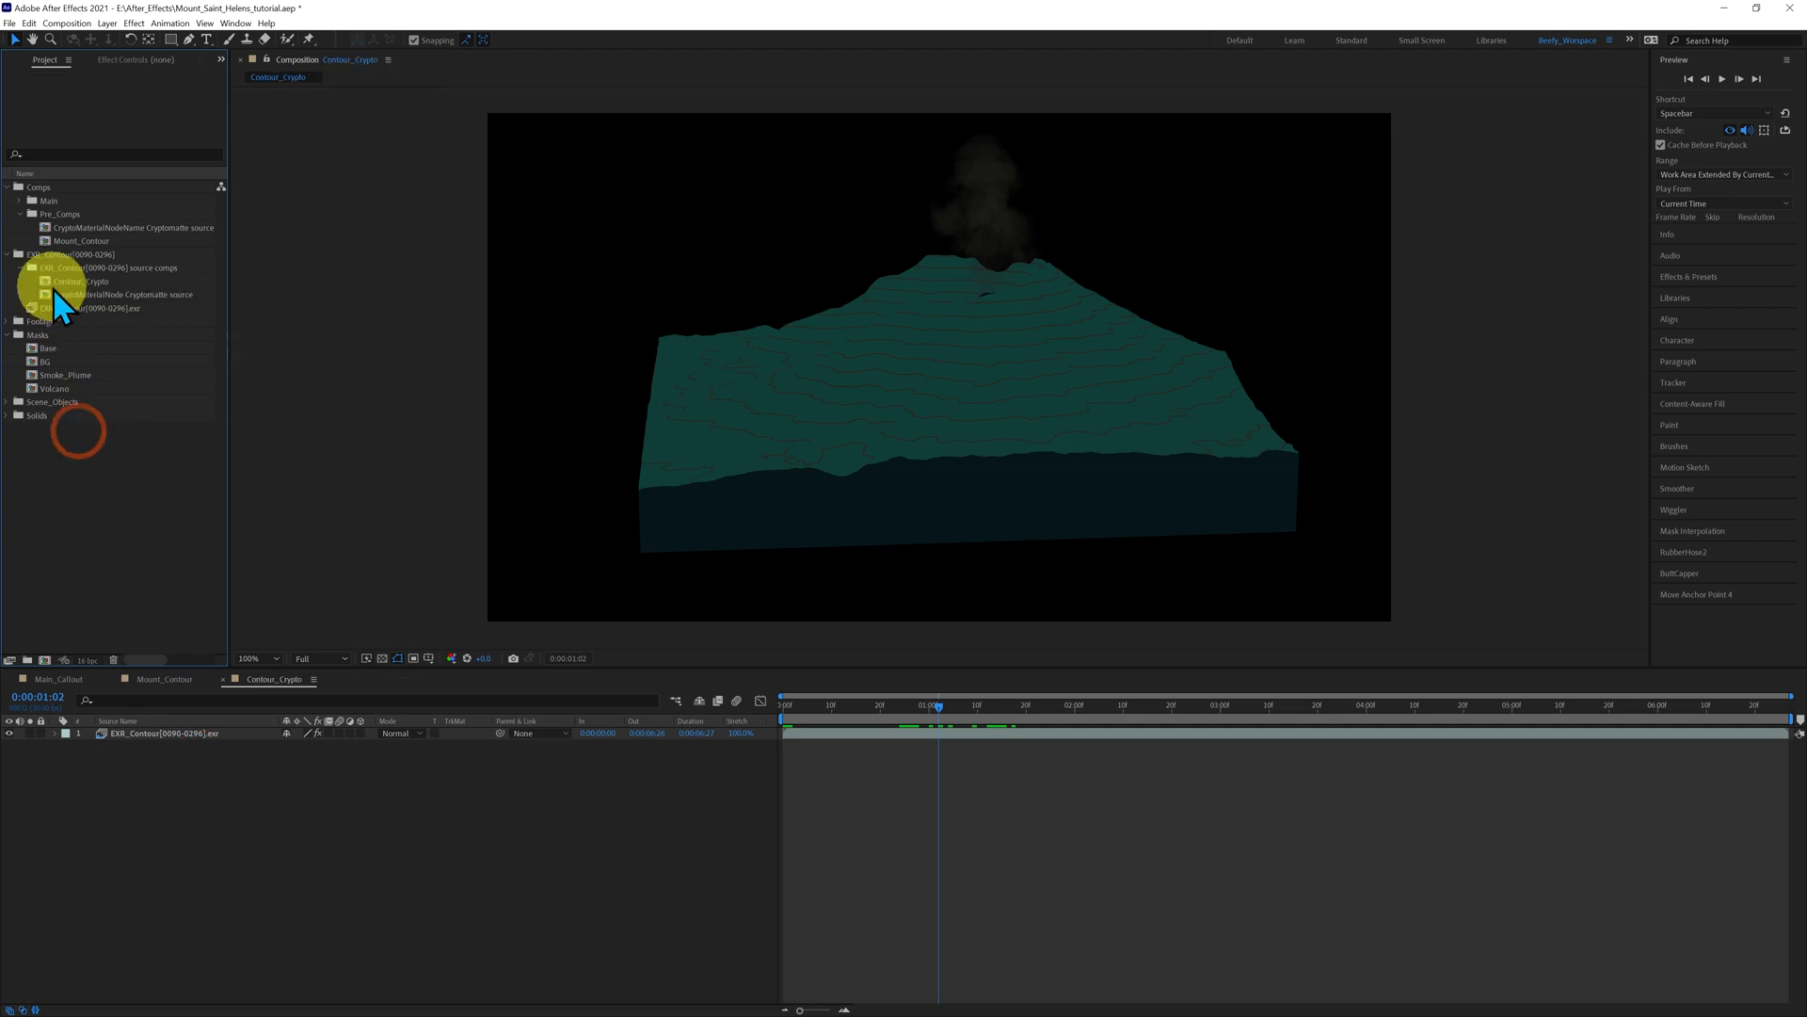
{"action": "left_click_drag", "start_coordinate": [48, 286], "coordinate": [60, 216]}
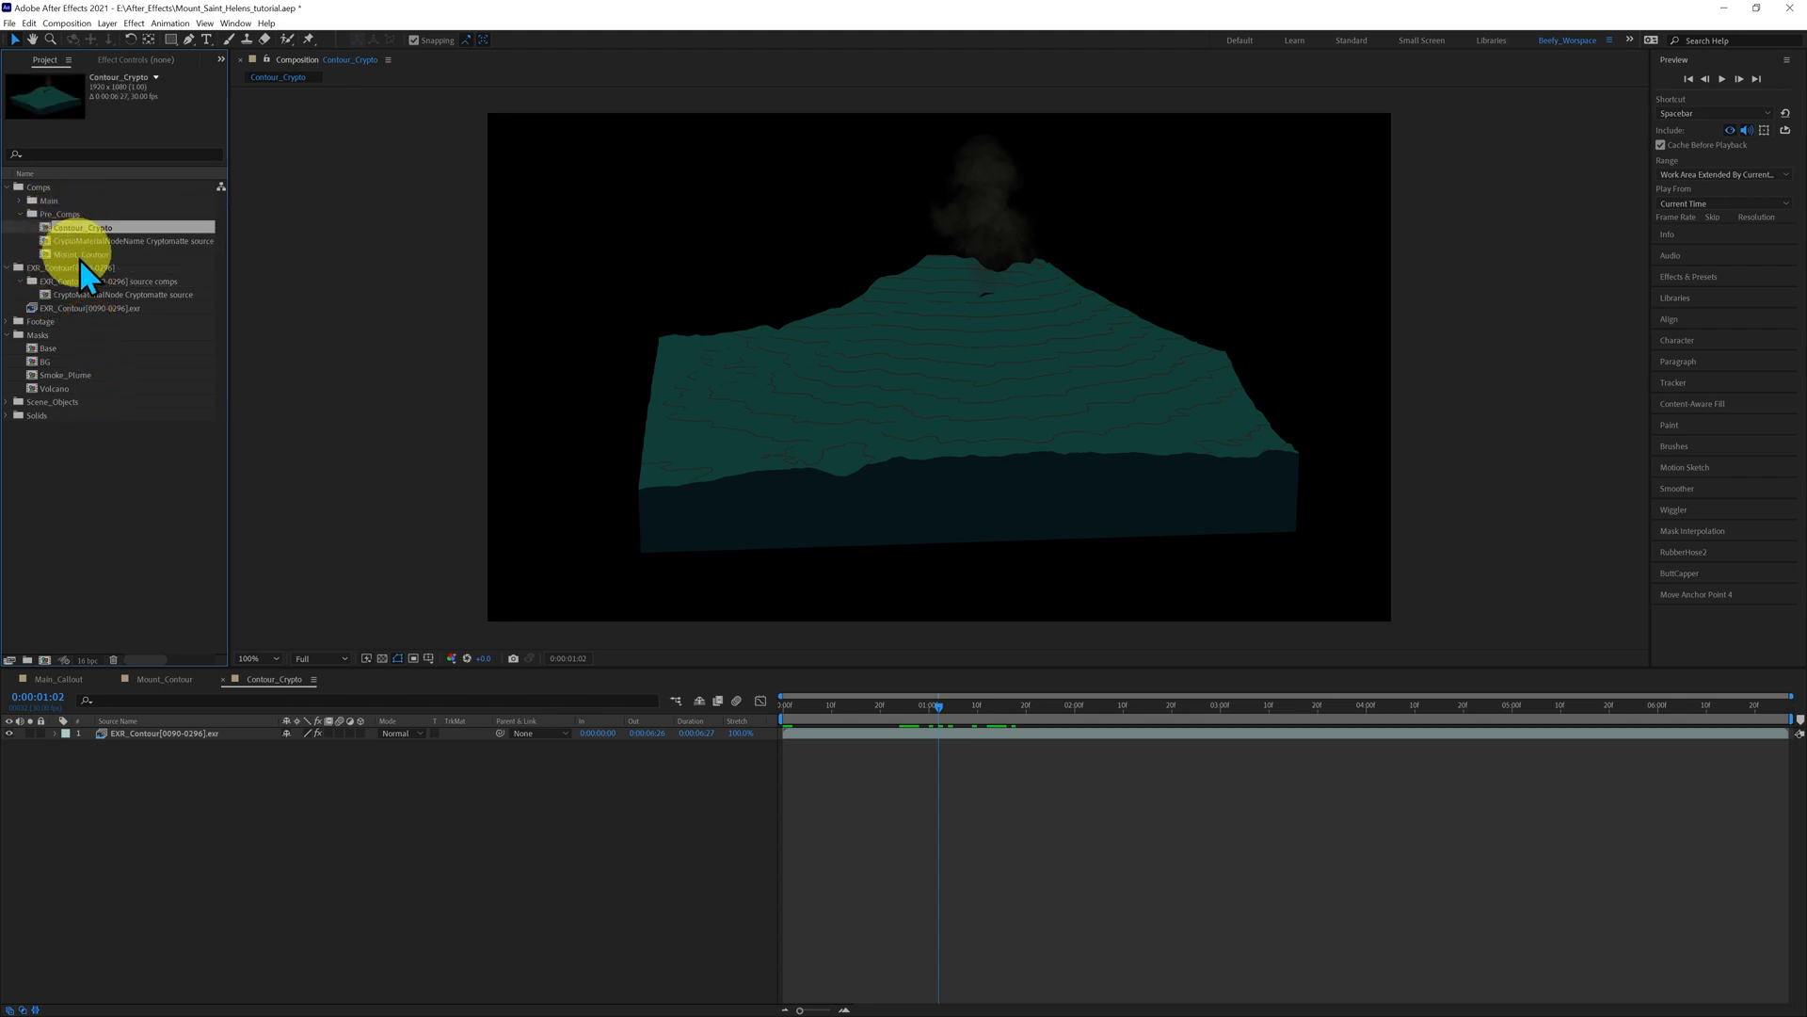
- Move the EXR_Contour[0090-0296].exr footage into the Footage folder and delete the leftover EXR_Contour[0090-0296] folder with its contents
{"action": "left_click", "coordinate": [48, 309]}
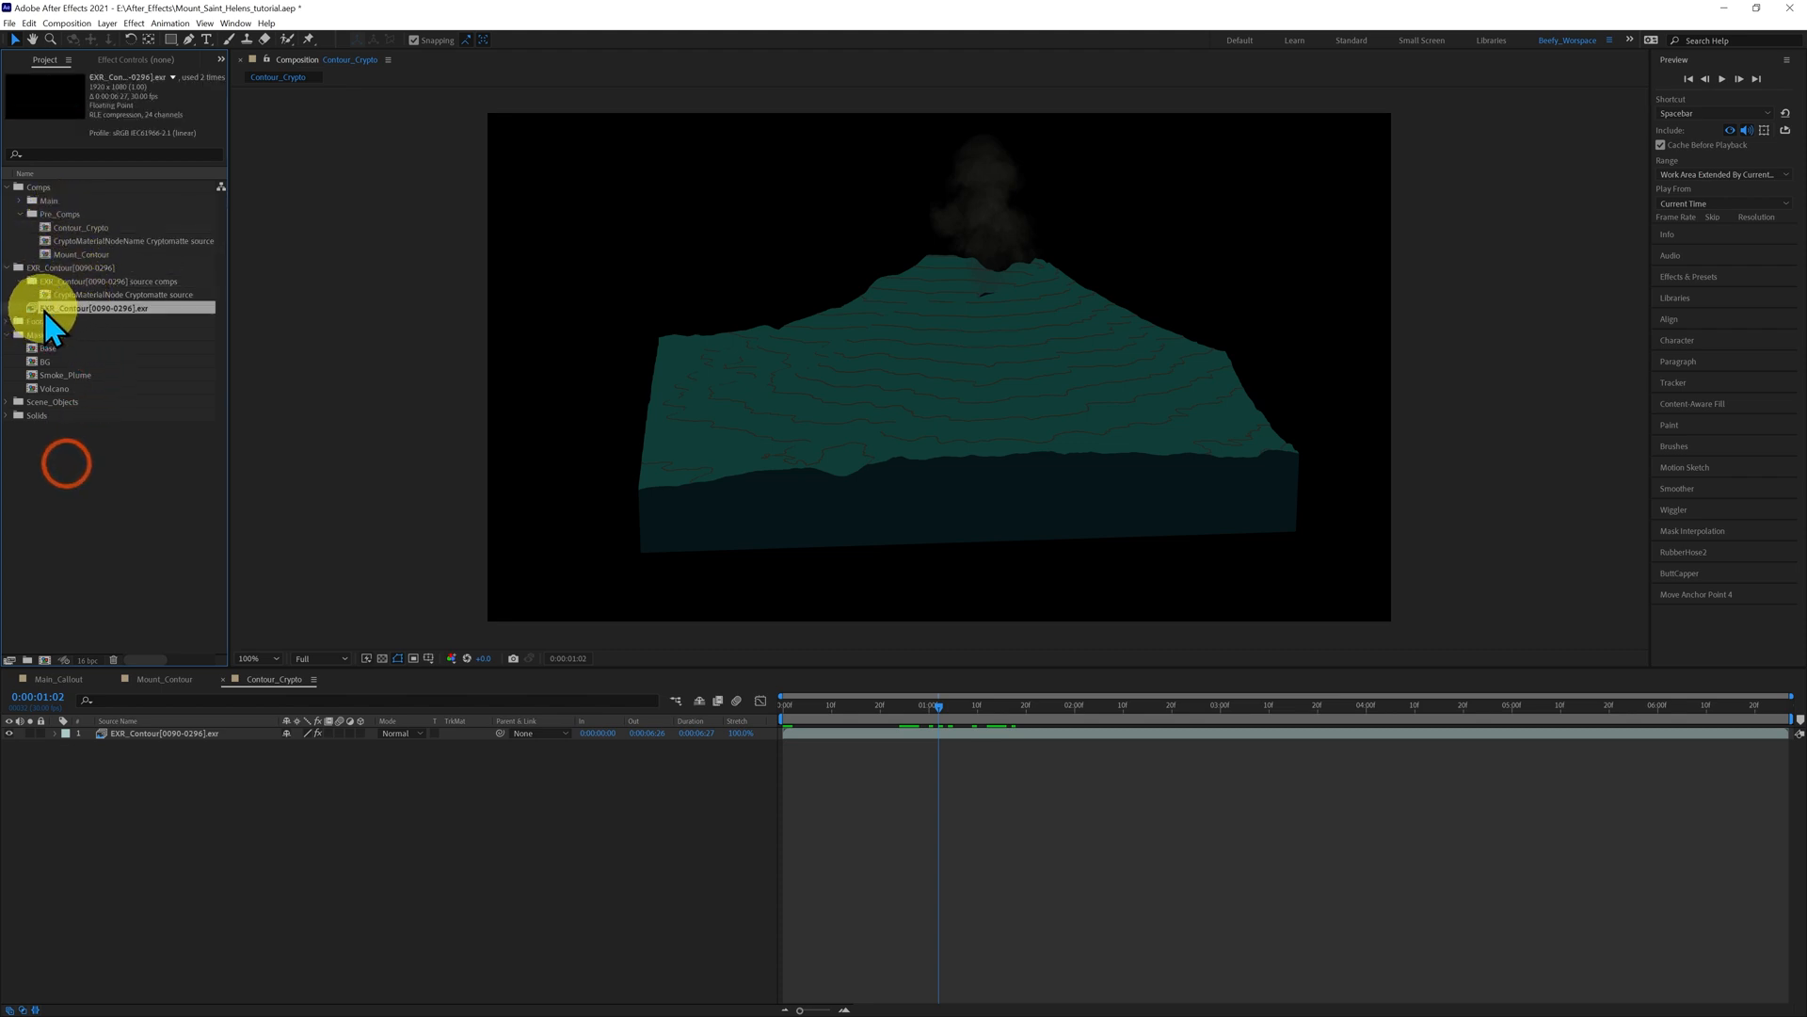
{"action": "mouse_move", "coordinate": [49, 311]}
{"action": "left_mouse_down"}
{"action": "mouse_move", "coordinate": [64, 277]}
{"action": "mouse_move", "coordinate": [56, 322]}
{"action": "left_mouse_up"}
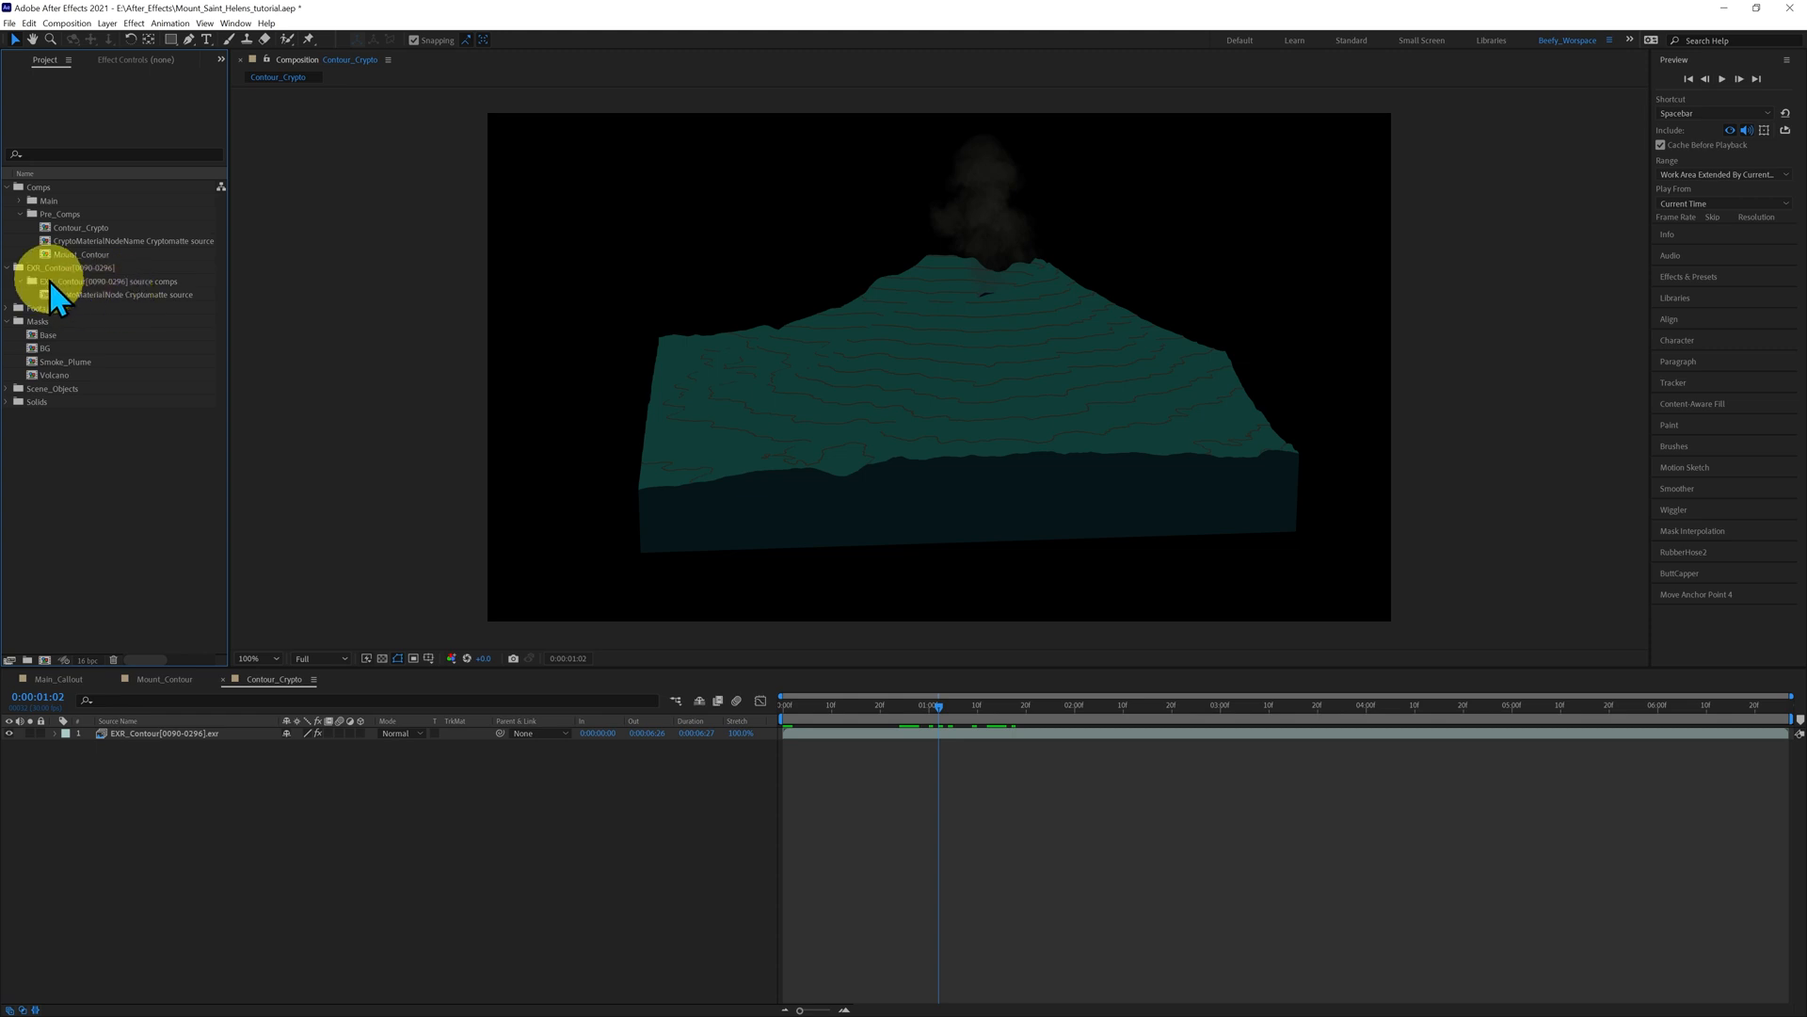
{"action": "left_click", "coordinate": [76, 268]}
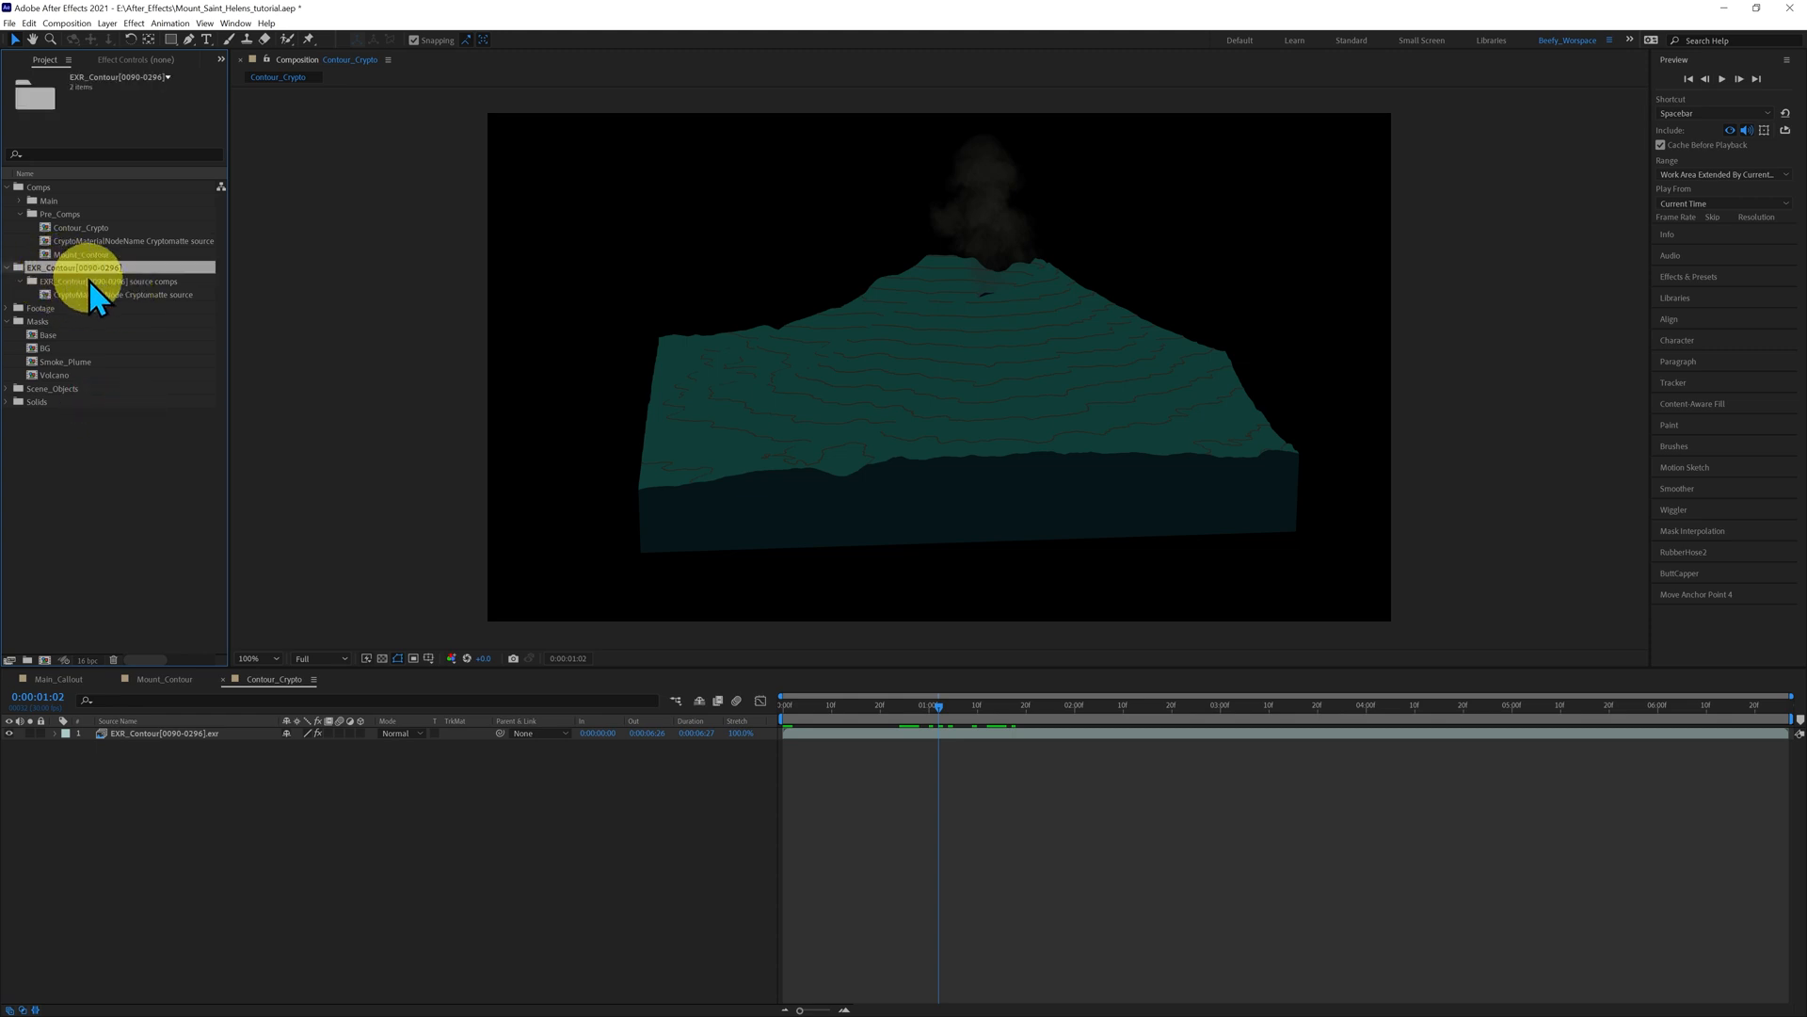
{"action": "key", "text": "Delete"}
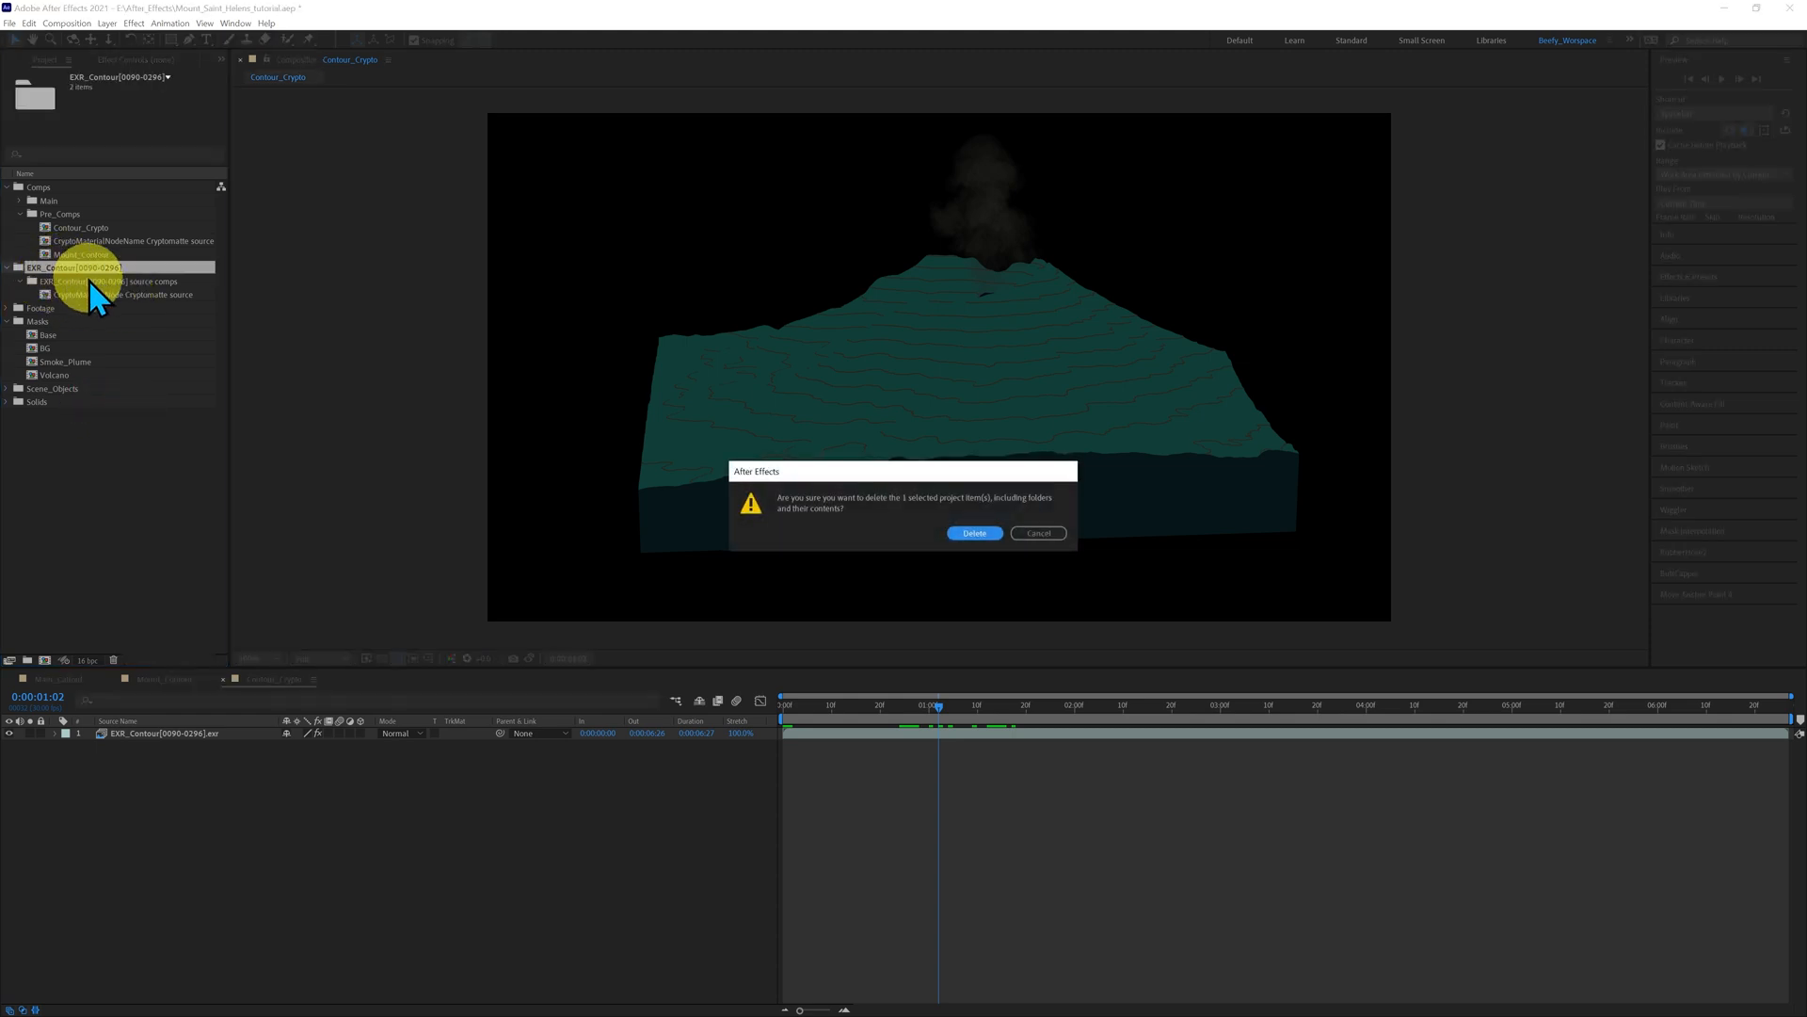
{"action": "left_click", "coordinate": [975, 532]}
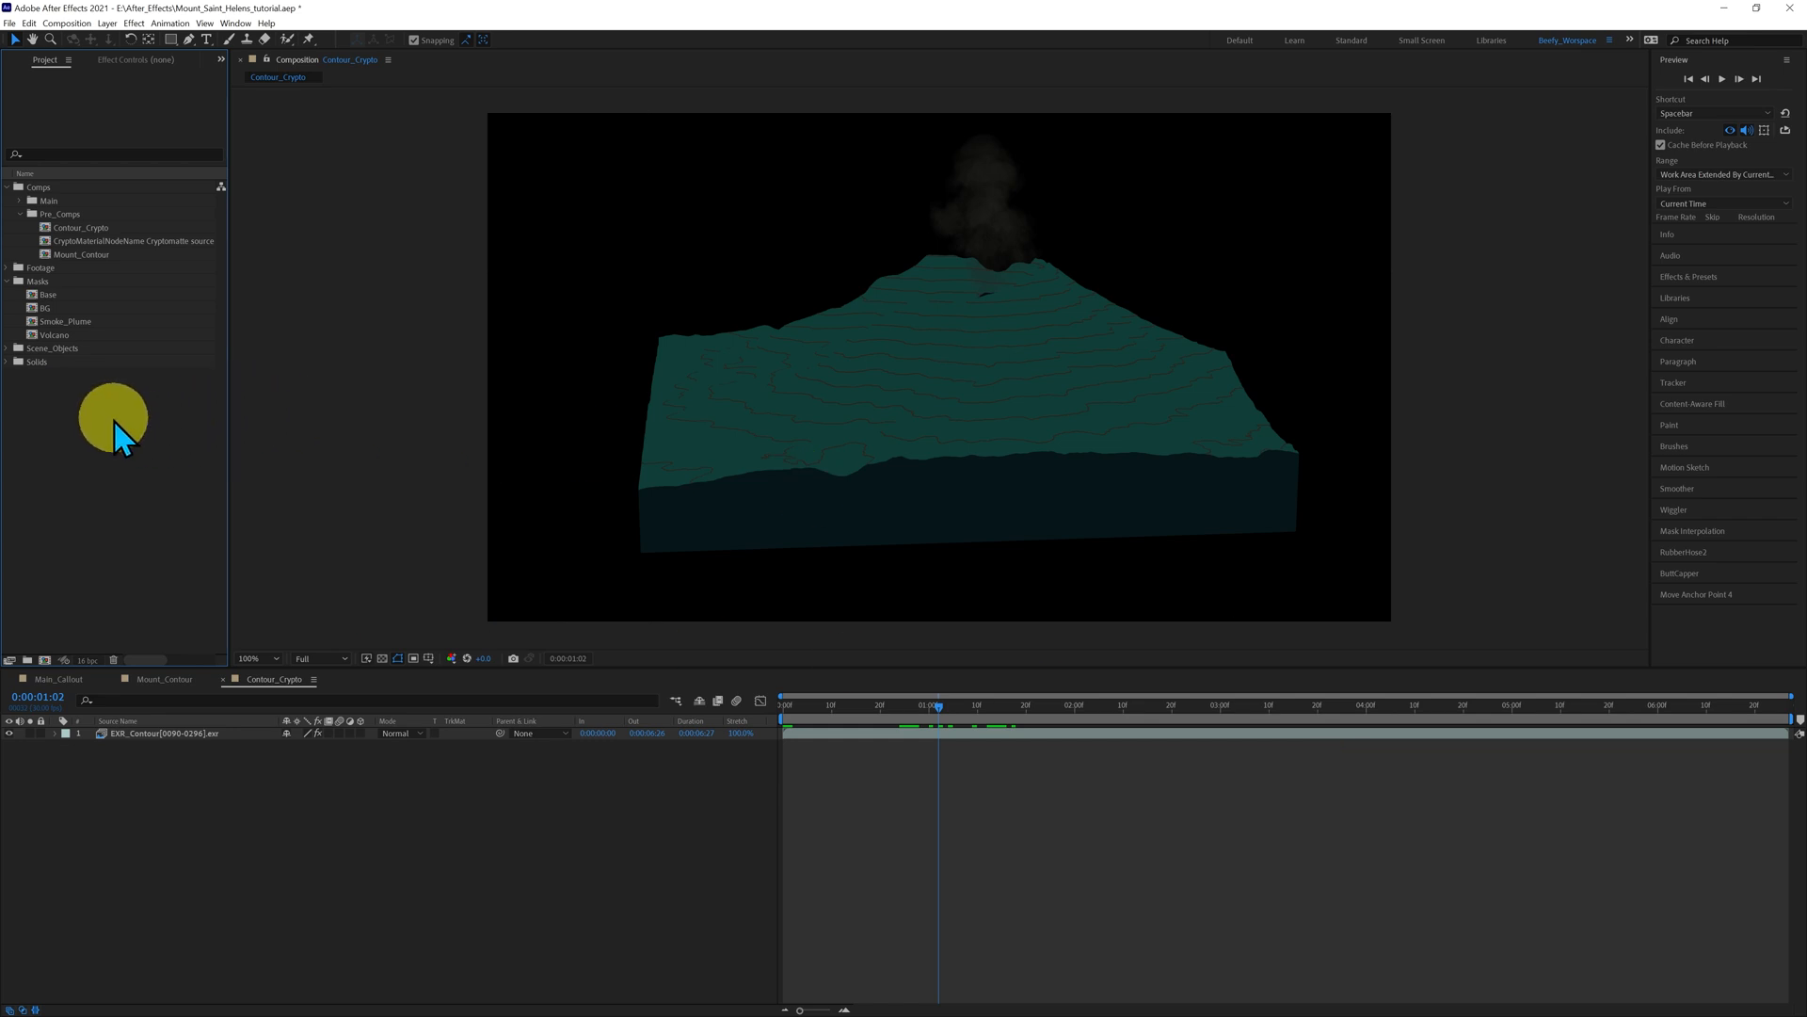
- Duplicate the Contour_Crypto comp and move the copy into the Masks folder
{"action": "left_click", "coordinate": [71, 229]}
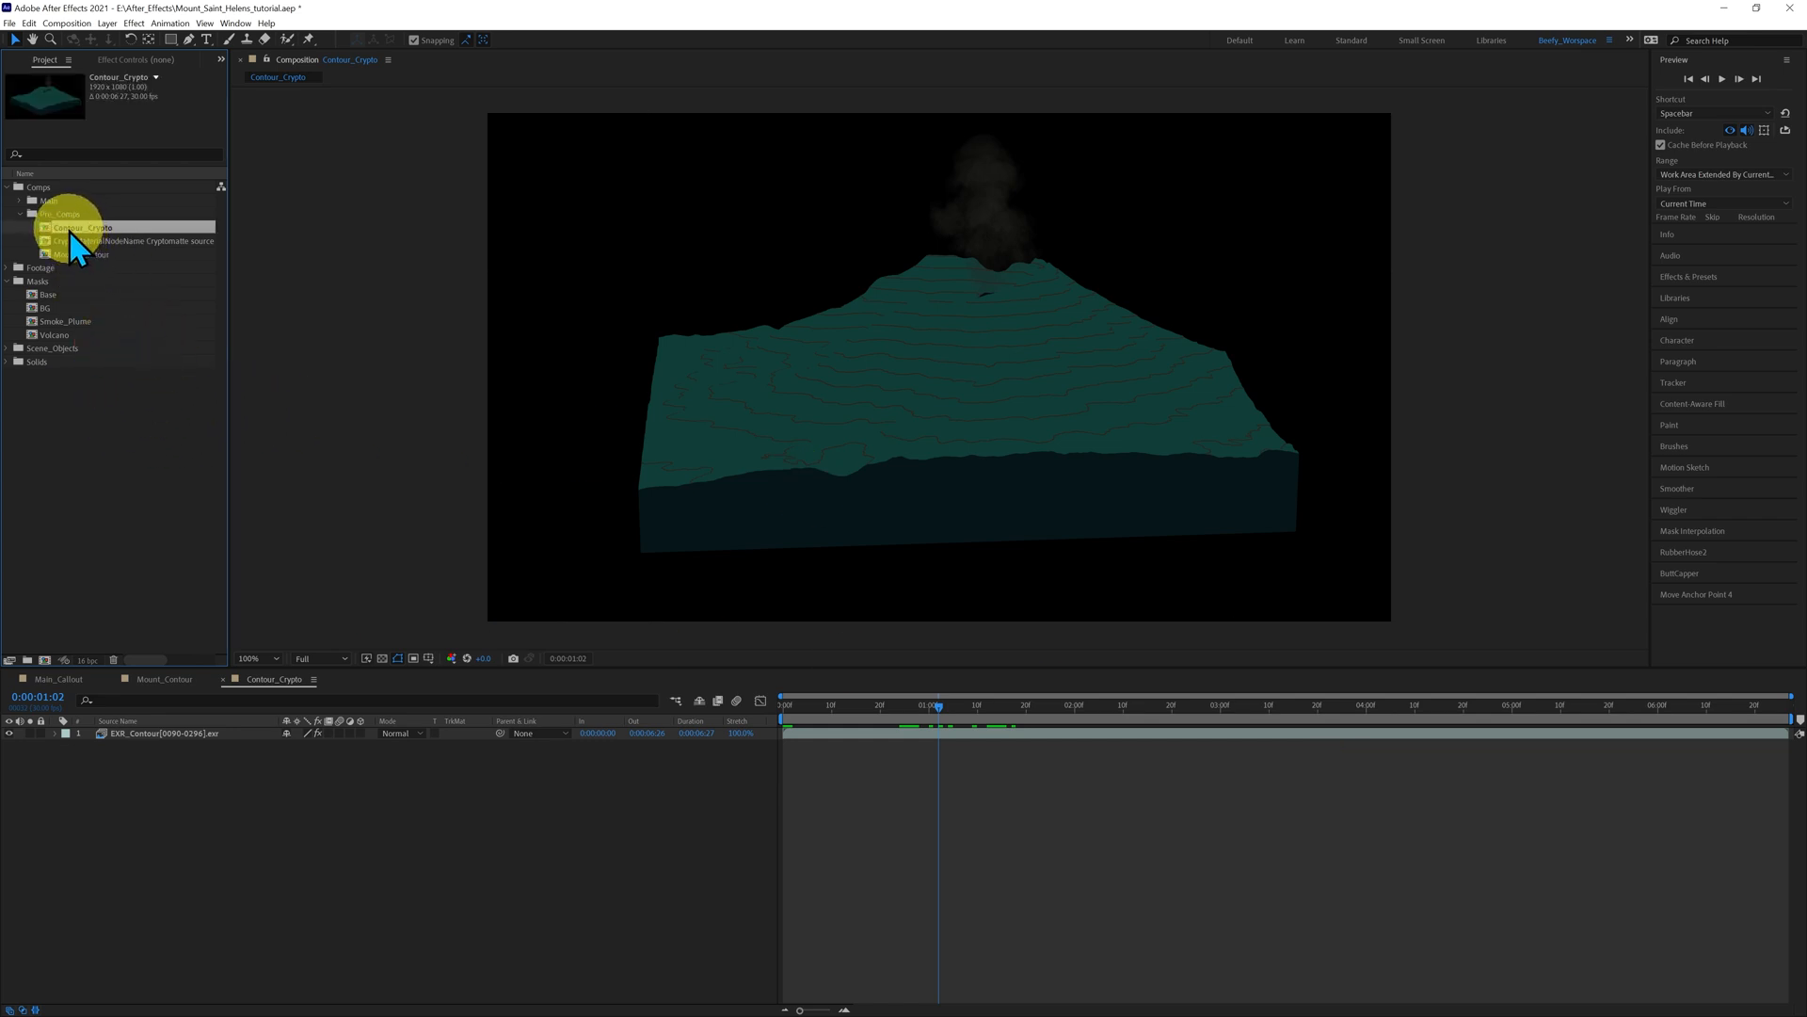
{"action": "key", "text": "ctrl+d"}
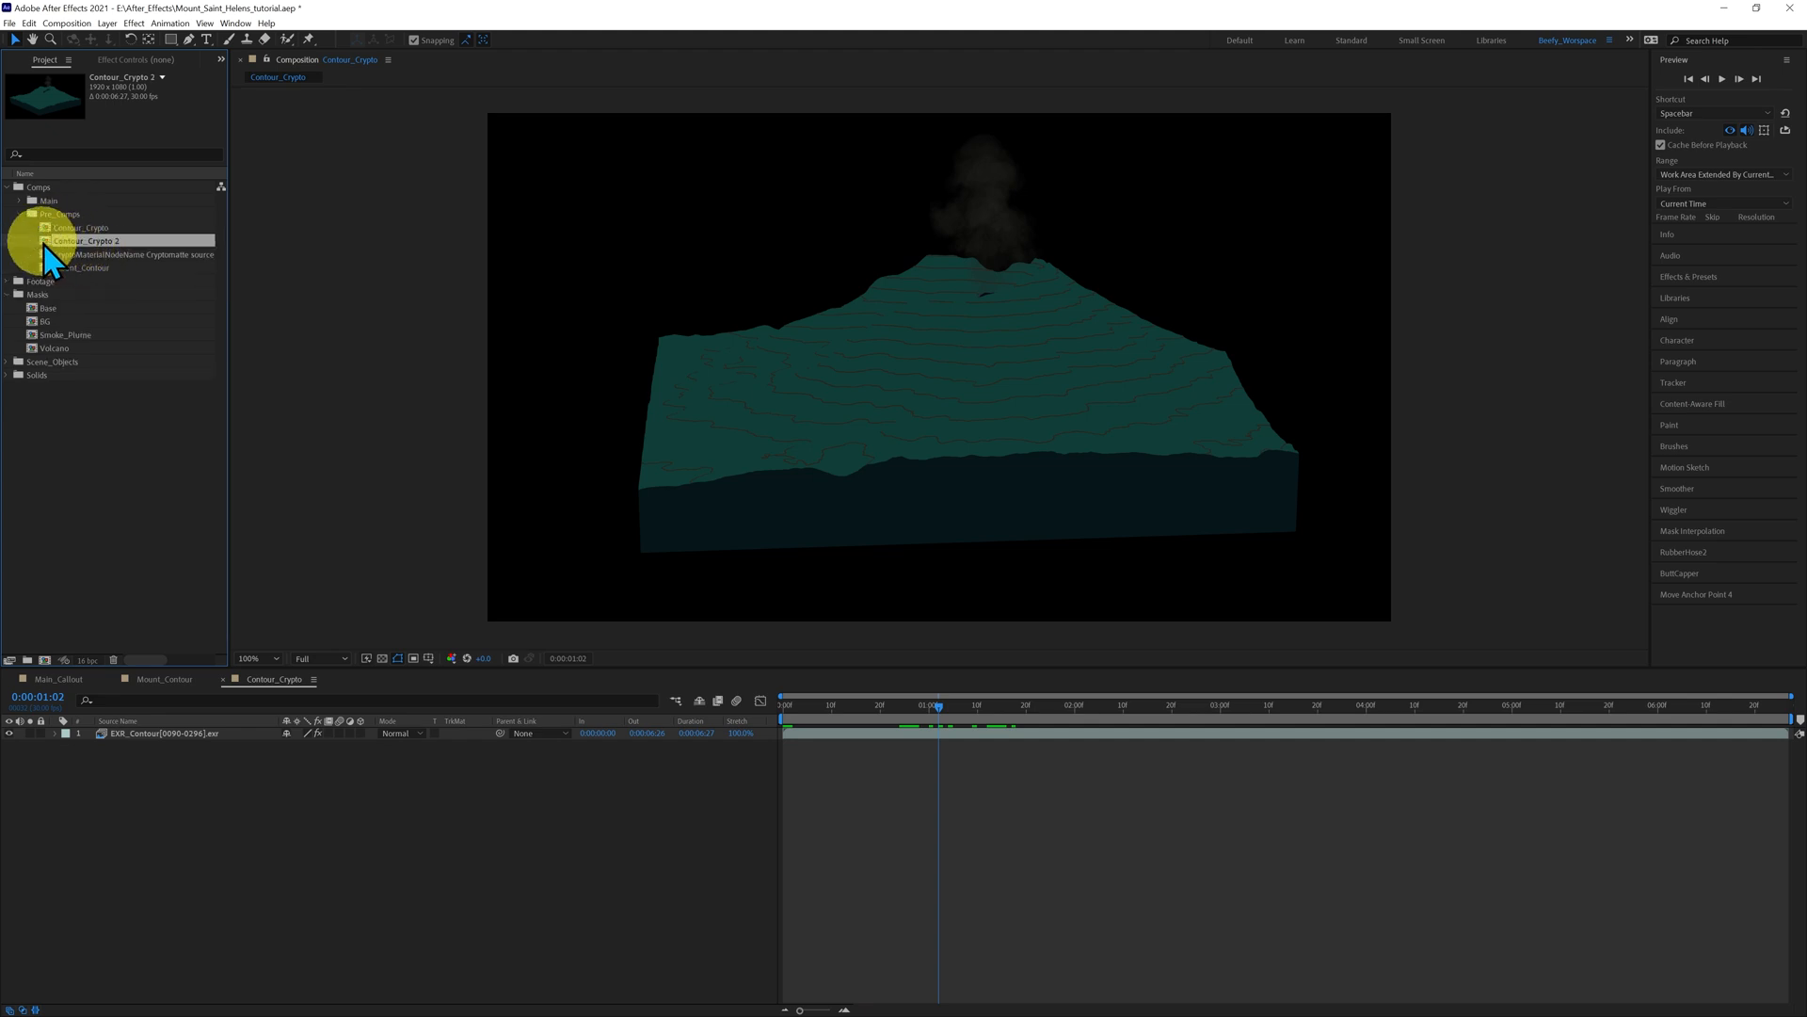
{"action": "left_click_drag", "start_coordinate": [43, 241], "coordinate": [46, 297]}
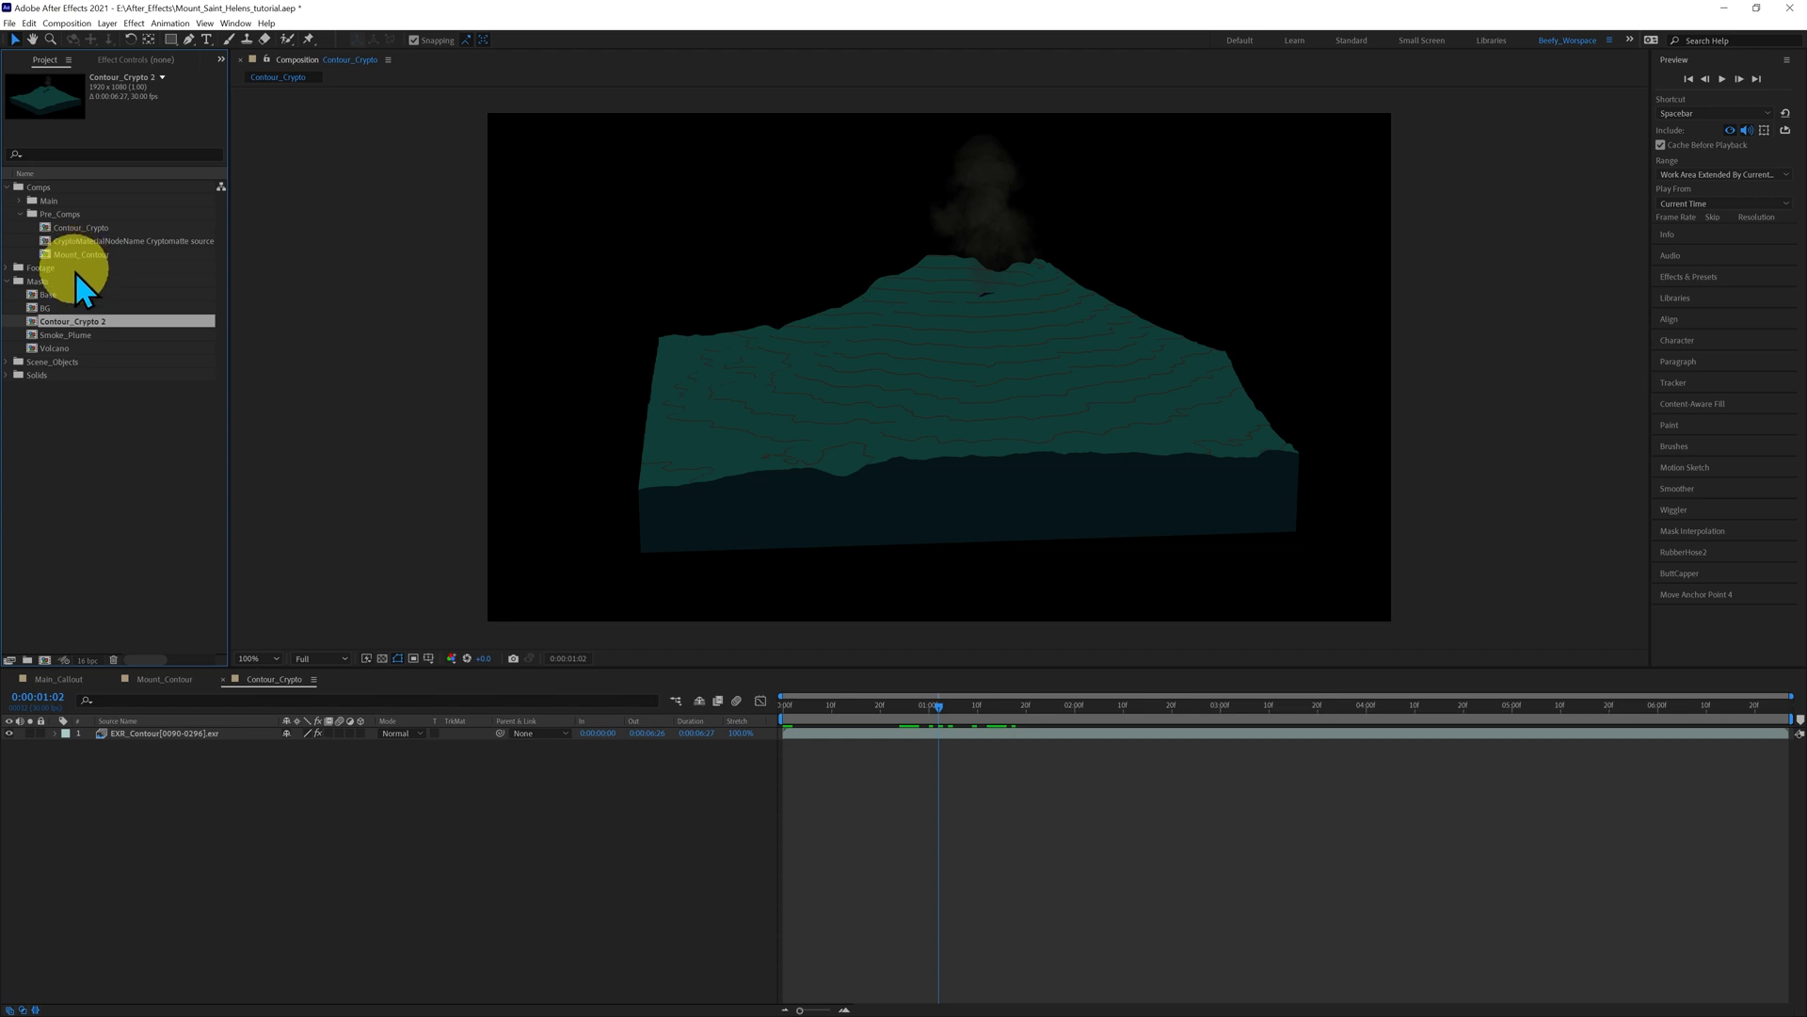
- Rename the duplicated contour comp in the Masks folder as Contour
{"action": "right_click", "coordinate": [58, 331]}
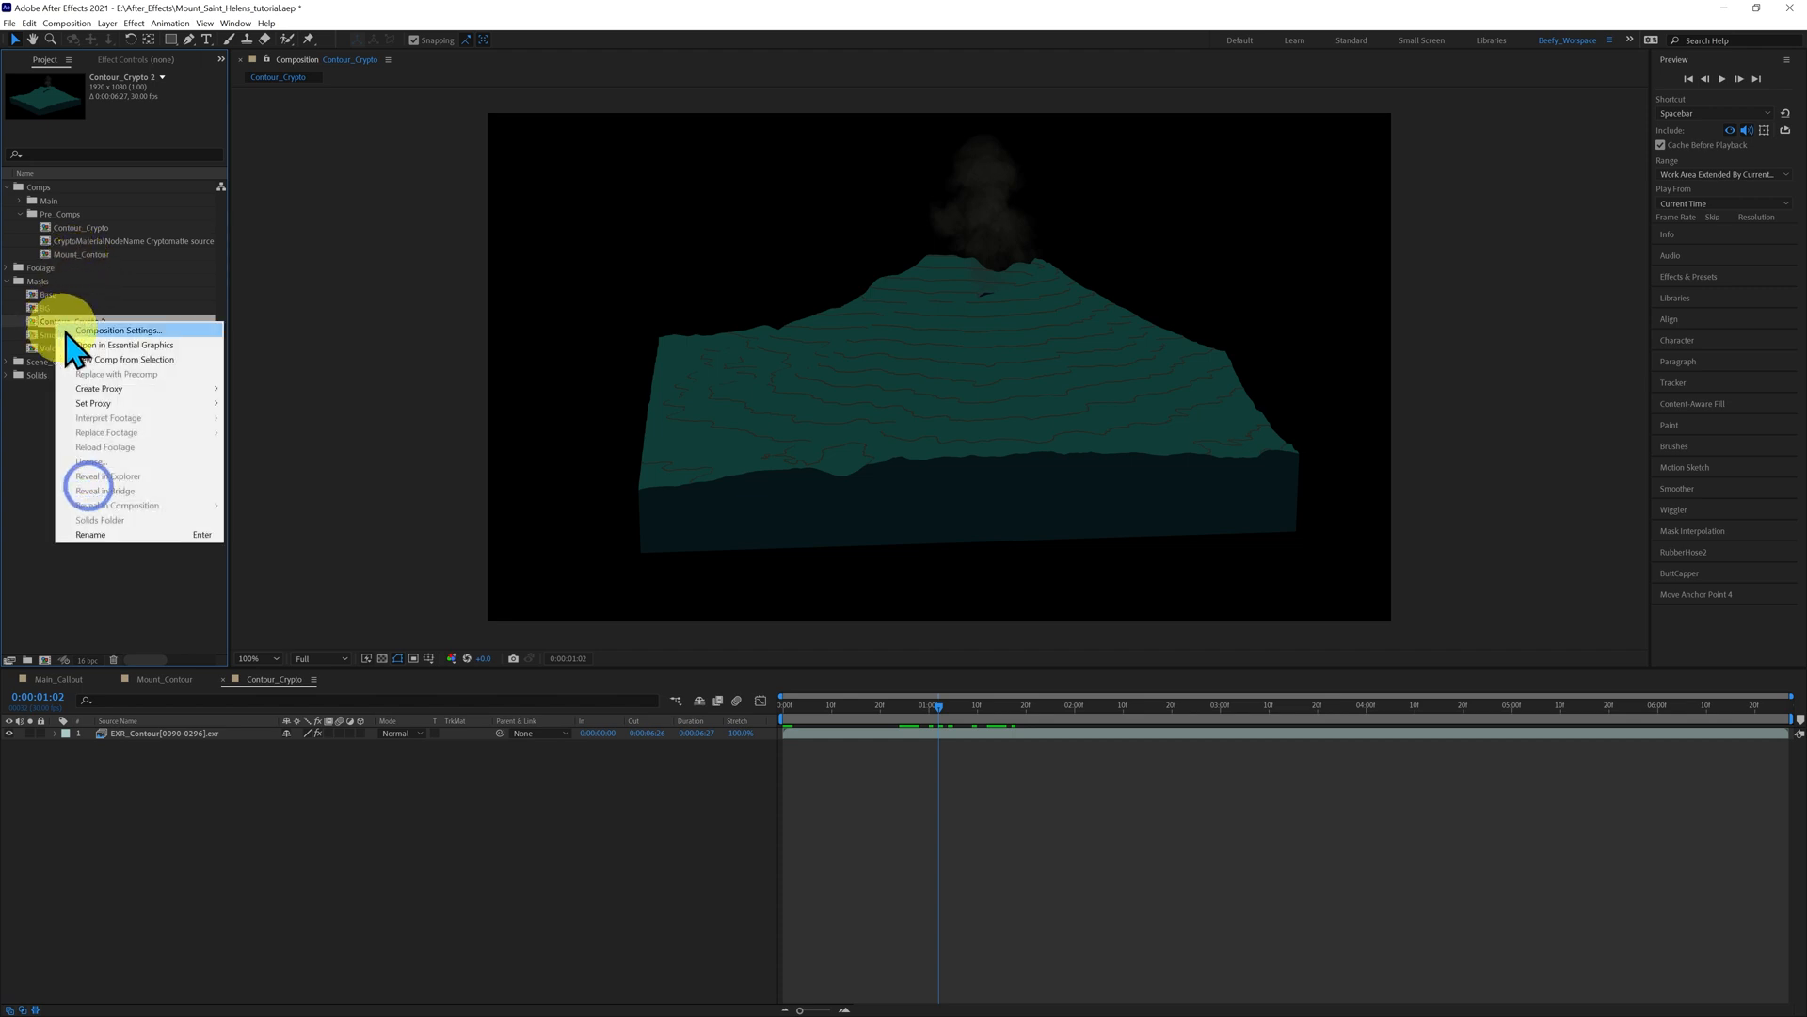
{"action": "left_click", "coordinate": [101, 531]}
{"action": "type", "text": "C"}
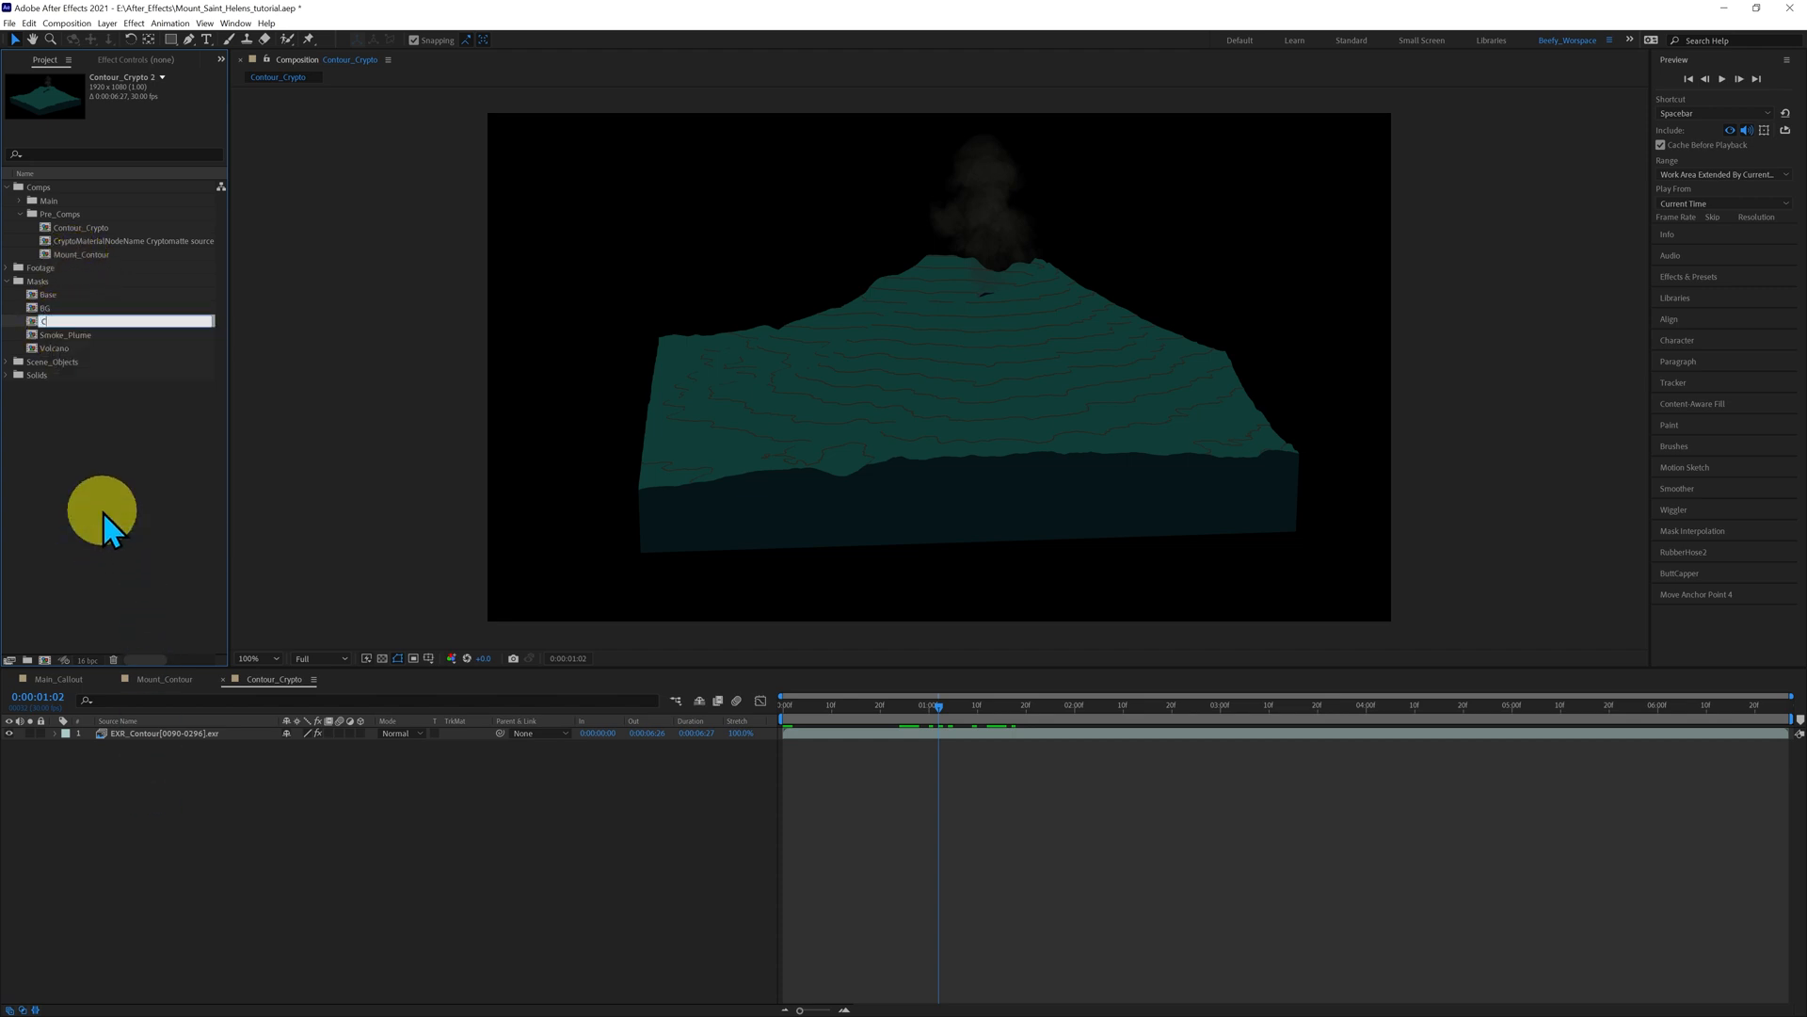
{"action": "type", "text": "ontour"}
{"action": "left_click", "coordinate": [104, 511]}
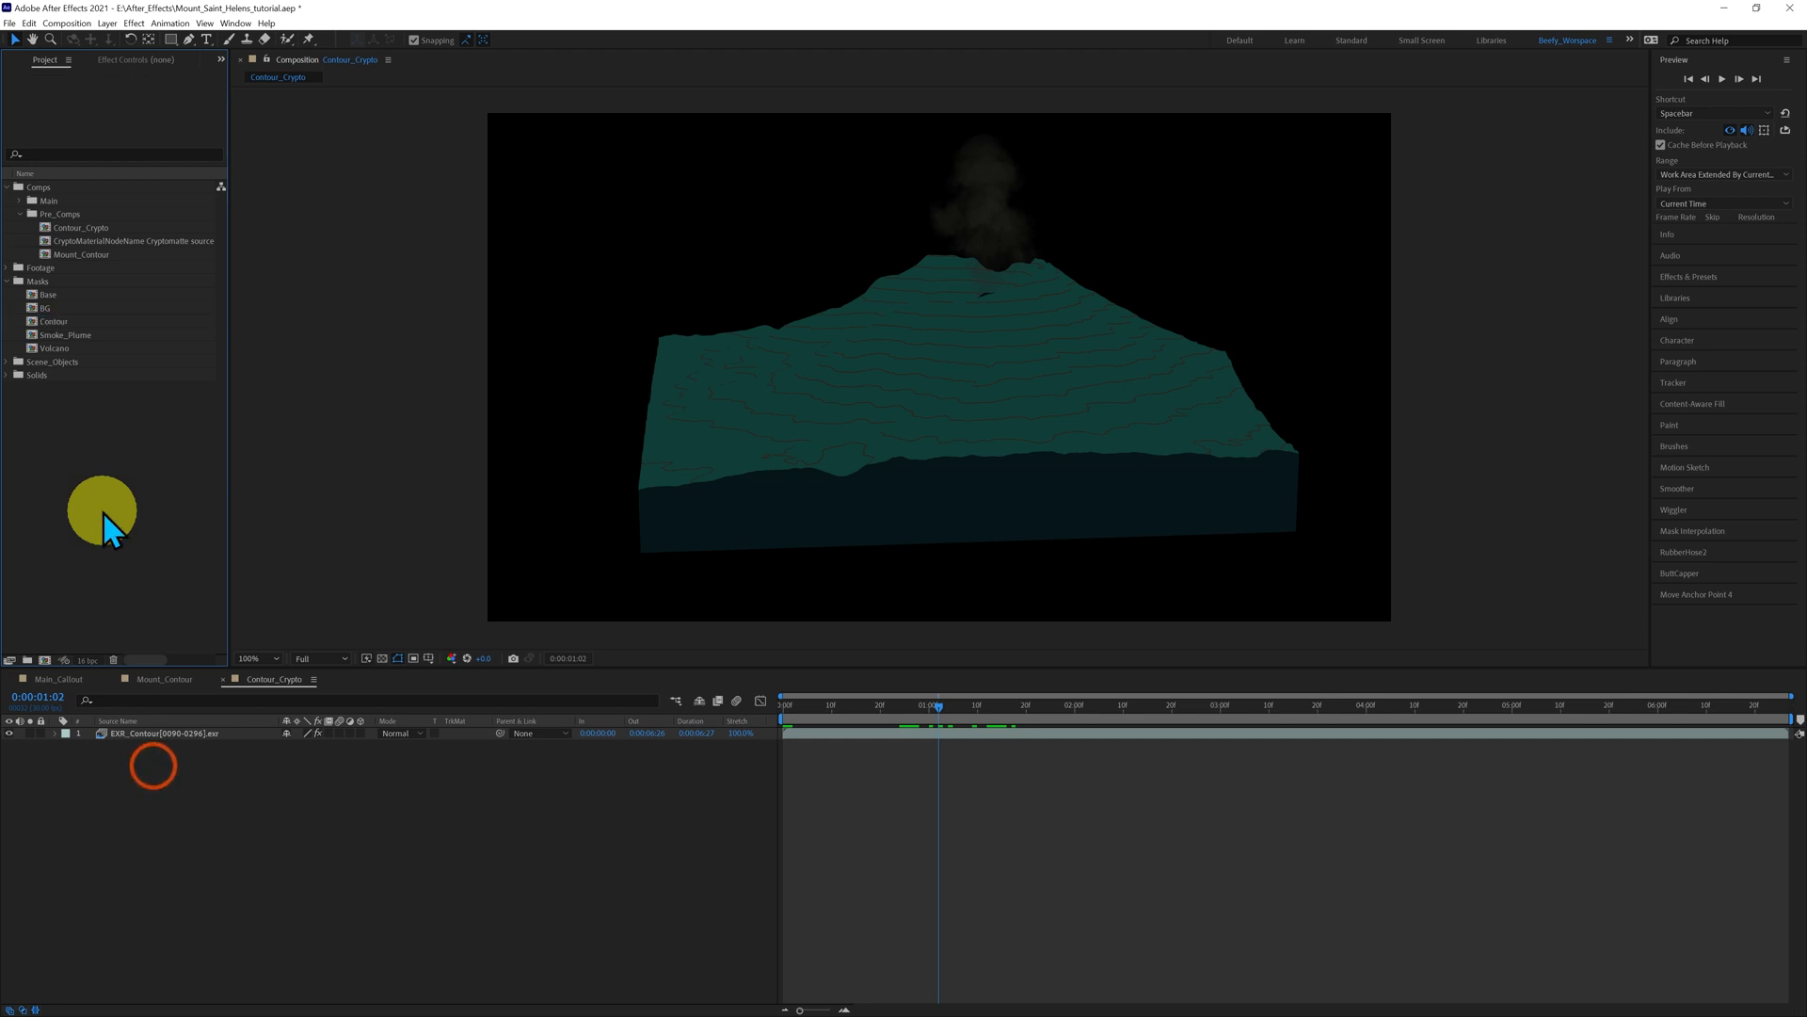
- Open the Contour mask comp and use its Cryptomatte effect to select only the contour lines, excluding Mount_St_Helens
{"action": "double_click", "coordinate": [38, 321]}
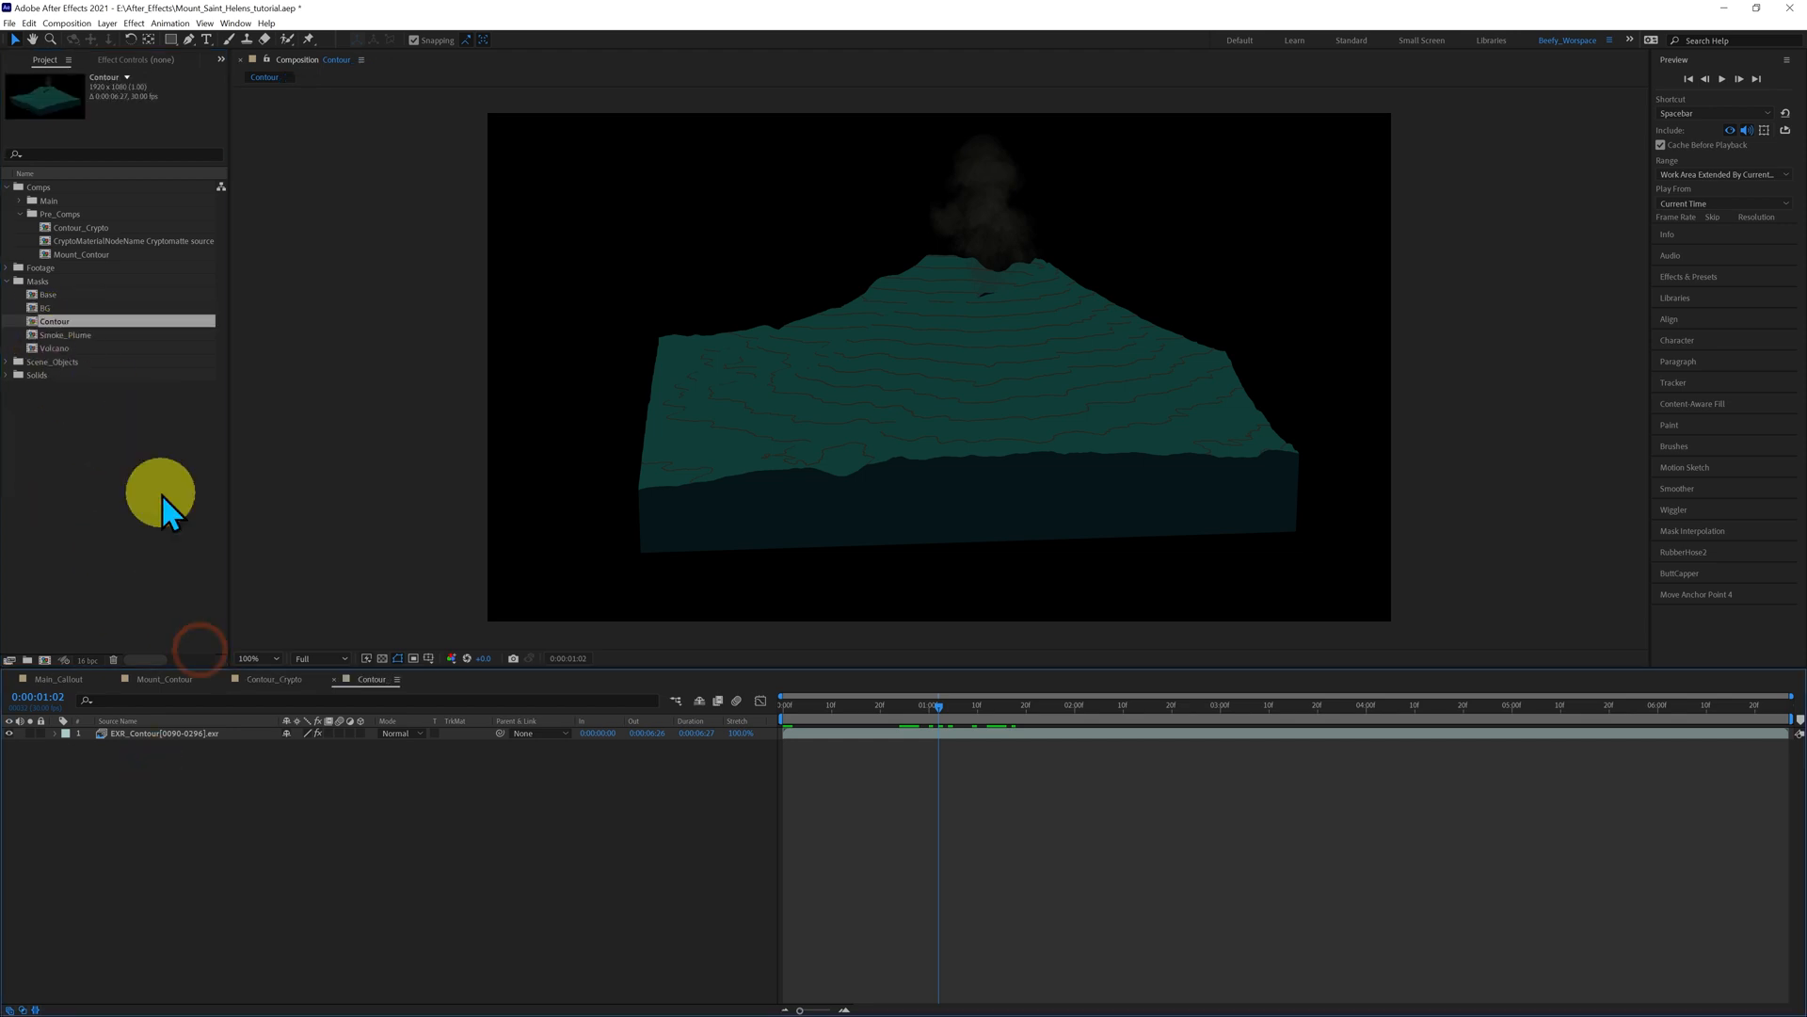
{"action": "left_click", "coordinate": [134, 58]}
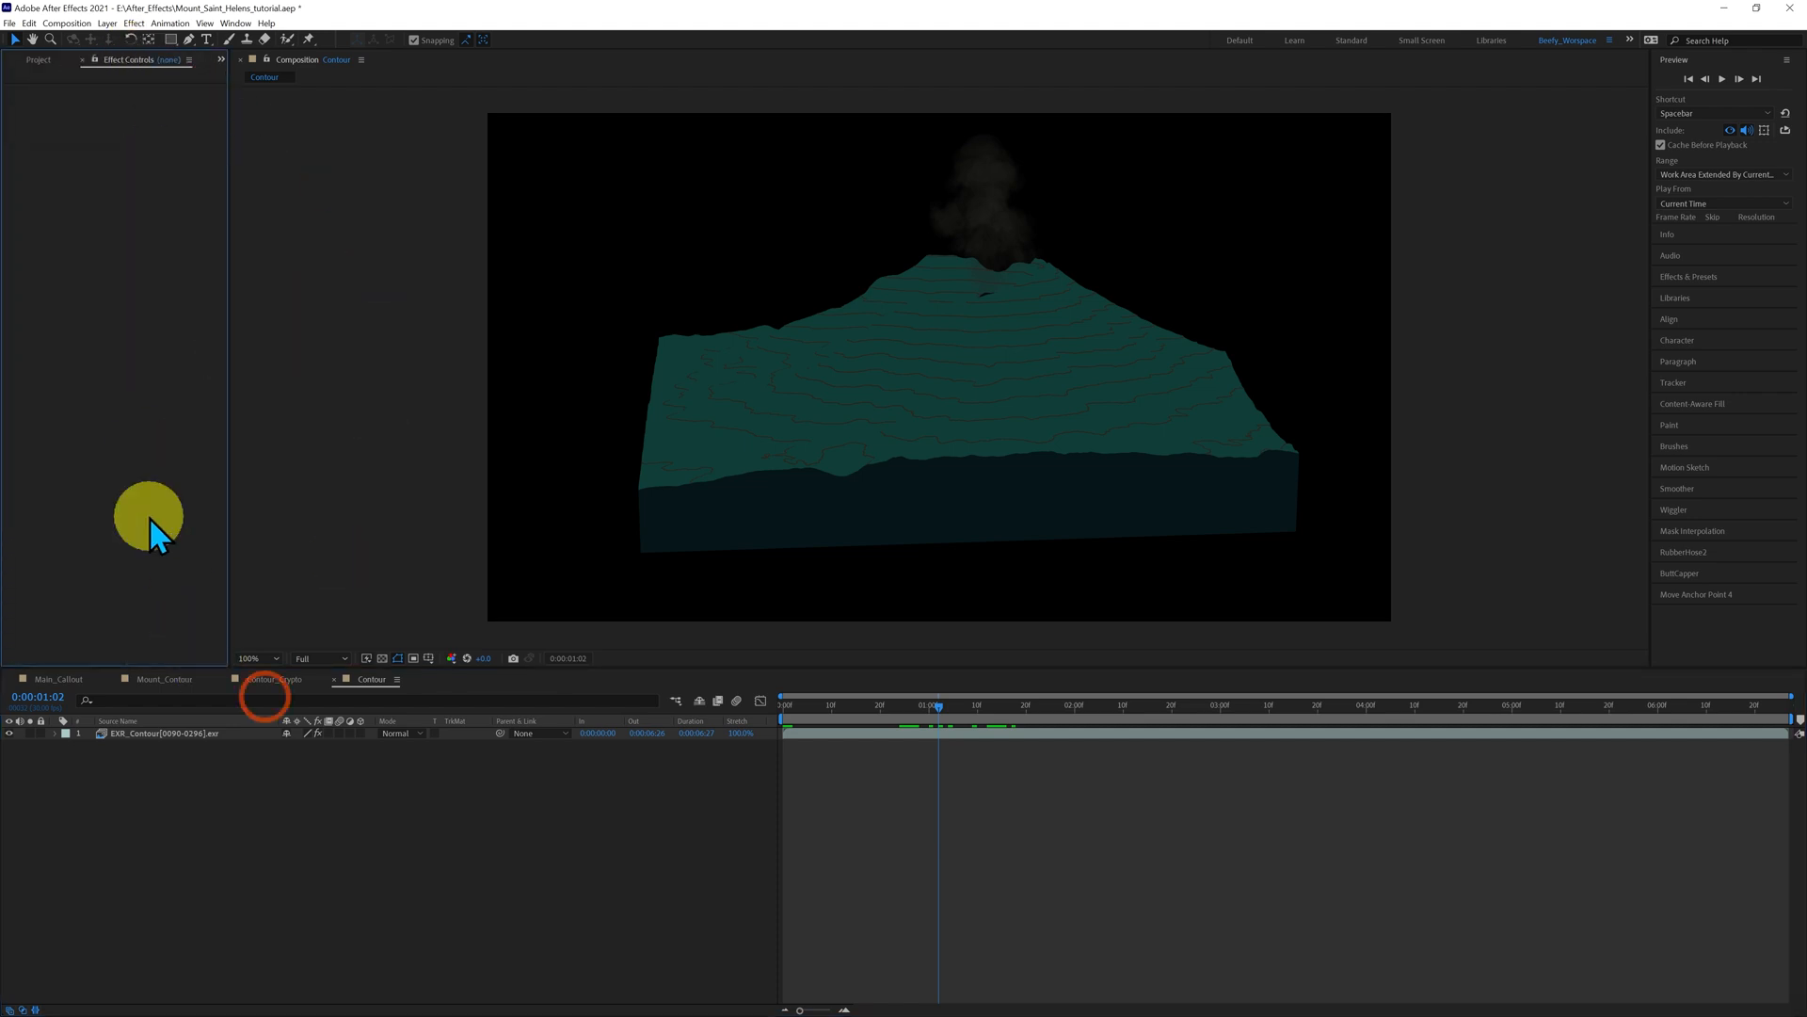
{"action": "left_click", "coordinate": [196, 734]}
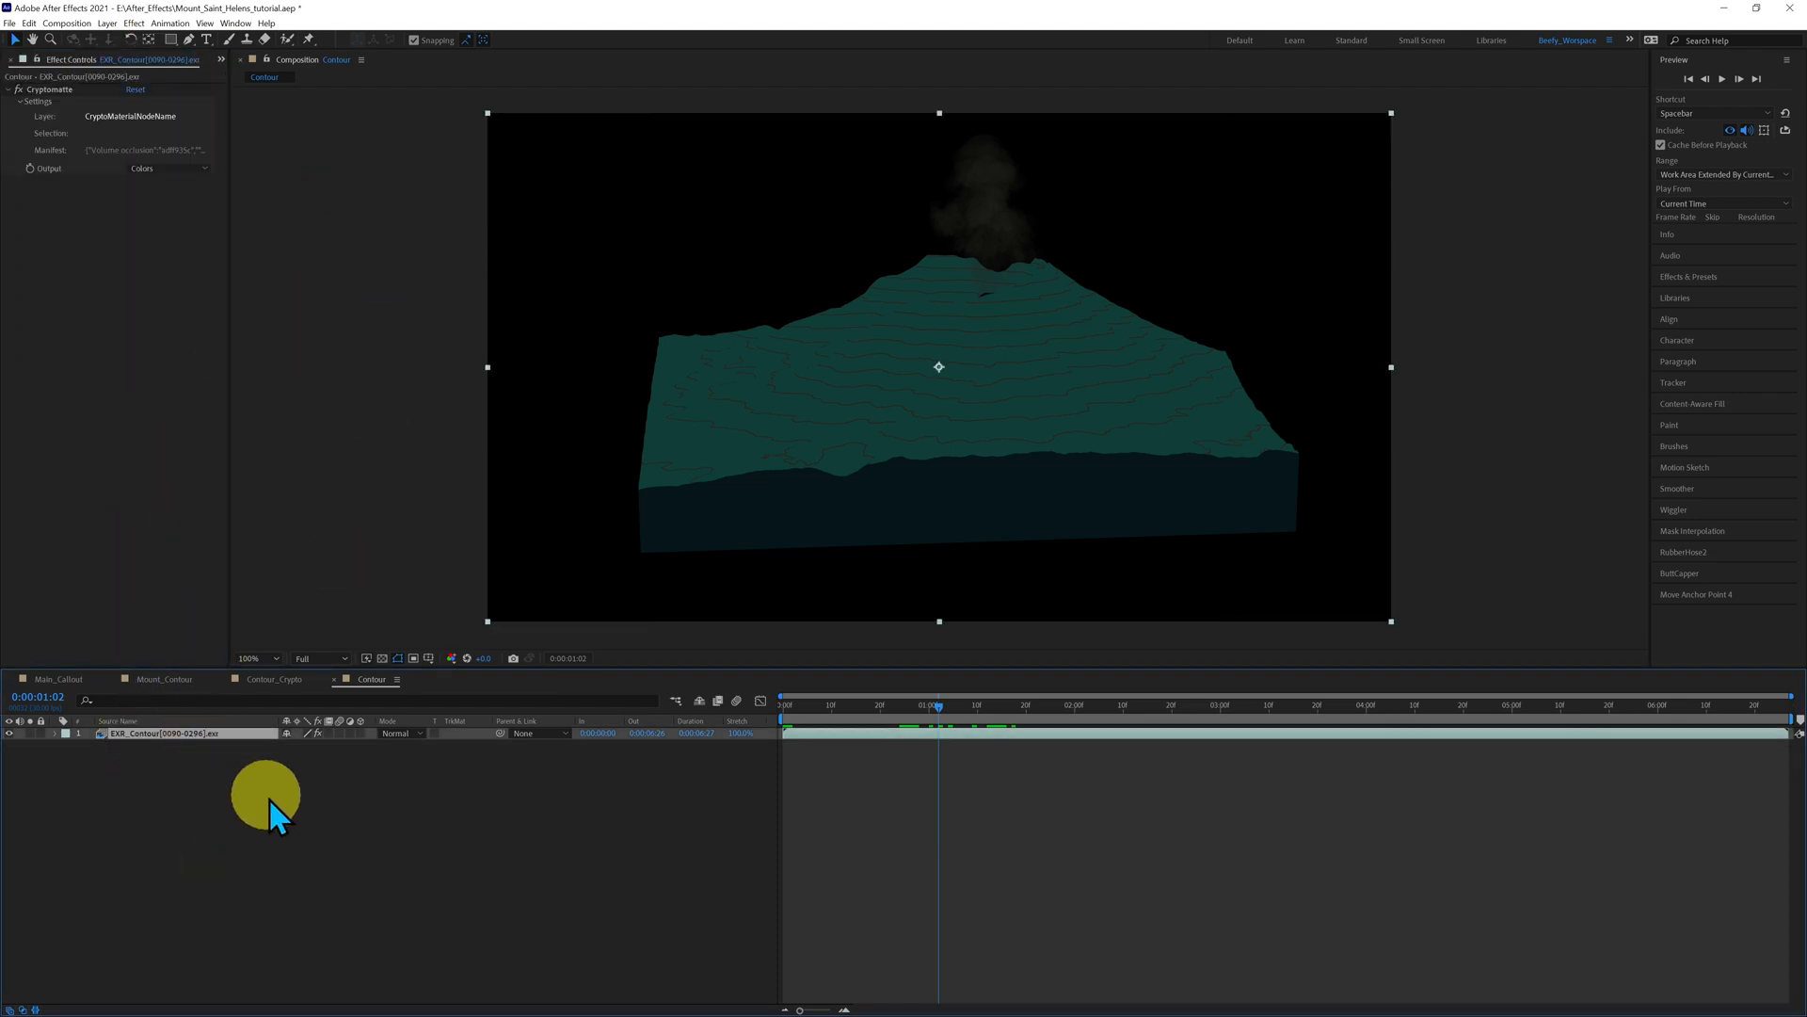
{"action": "left_click", "coordinate": [52, 90]}
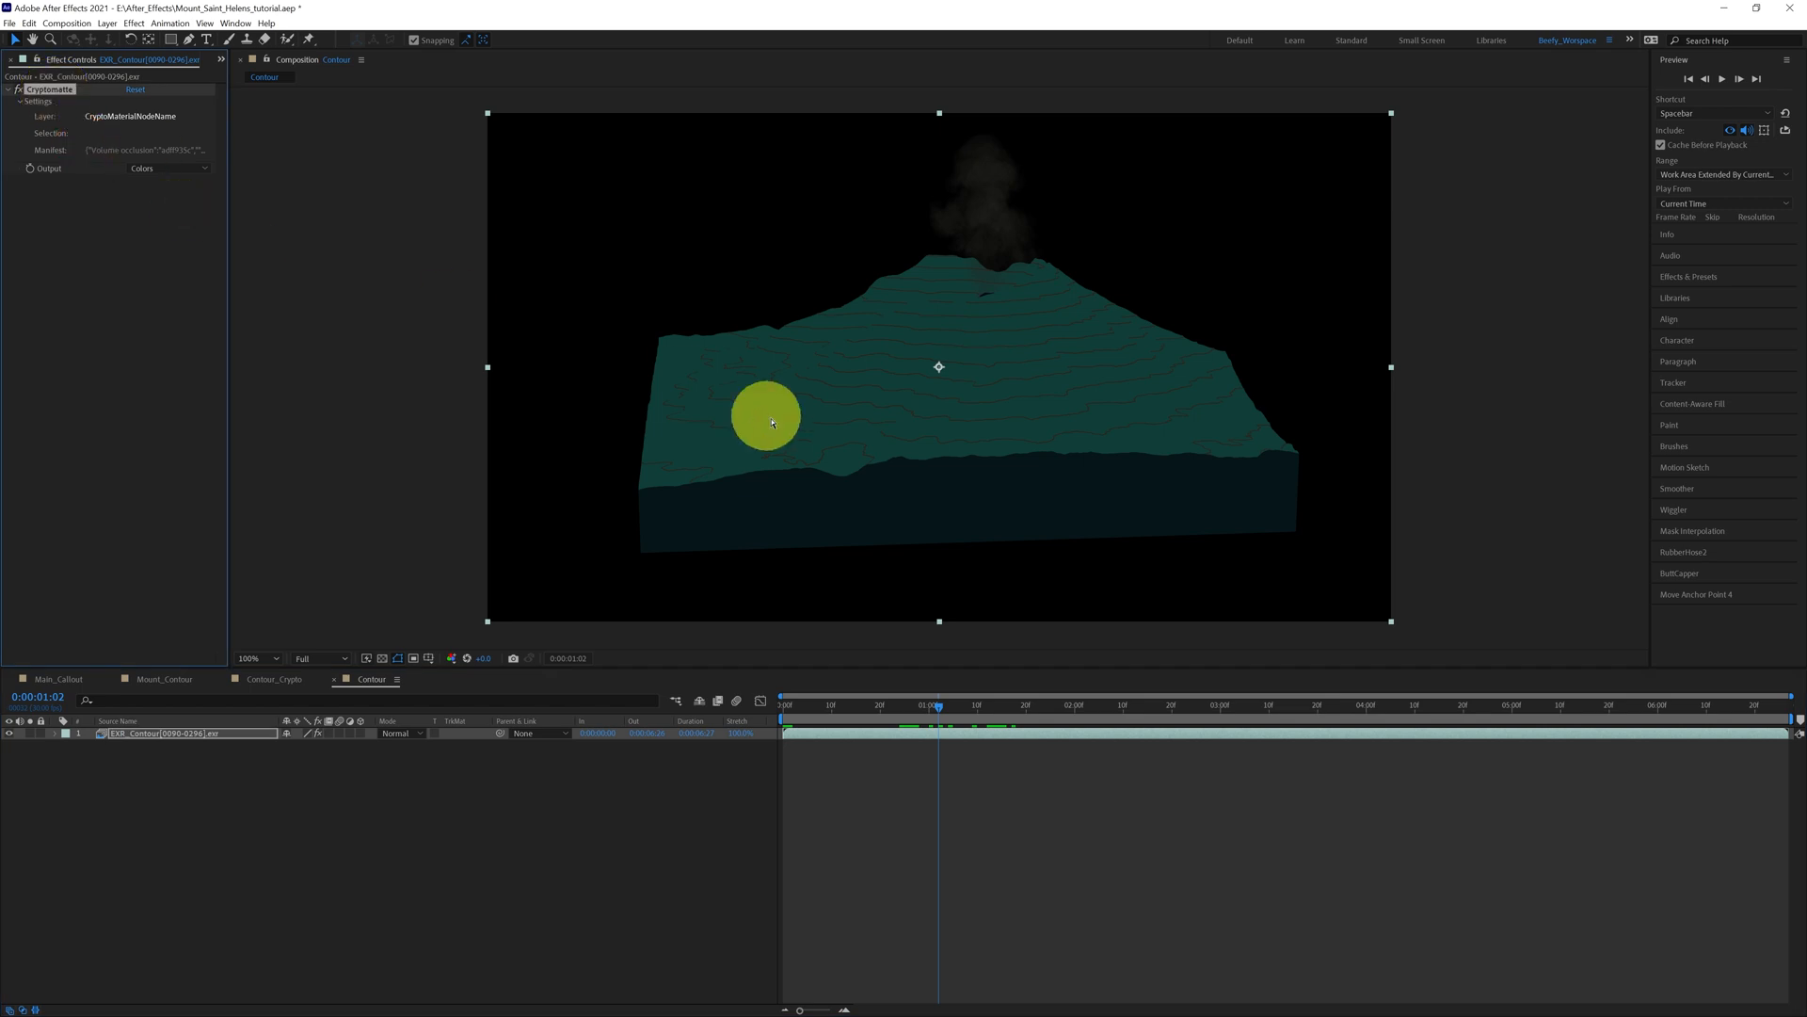
{"action": "key", "text": "period"}
{"action": "key", "text": "period"}
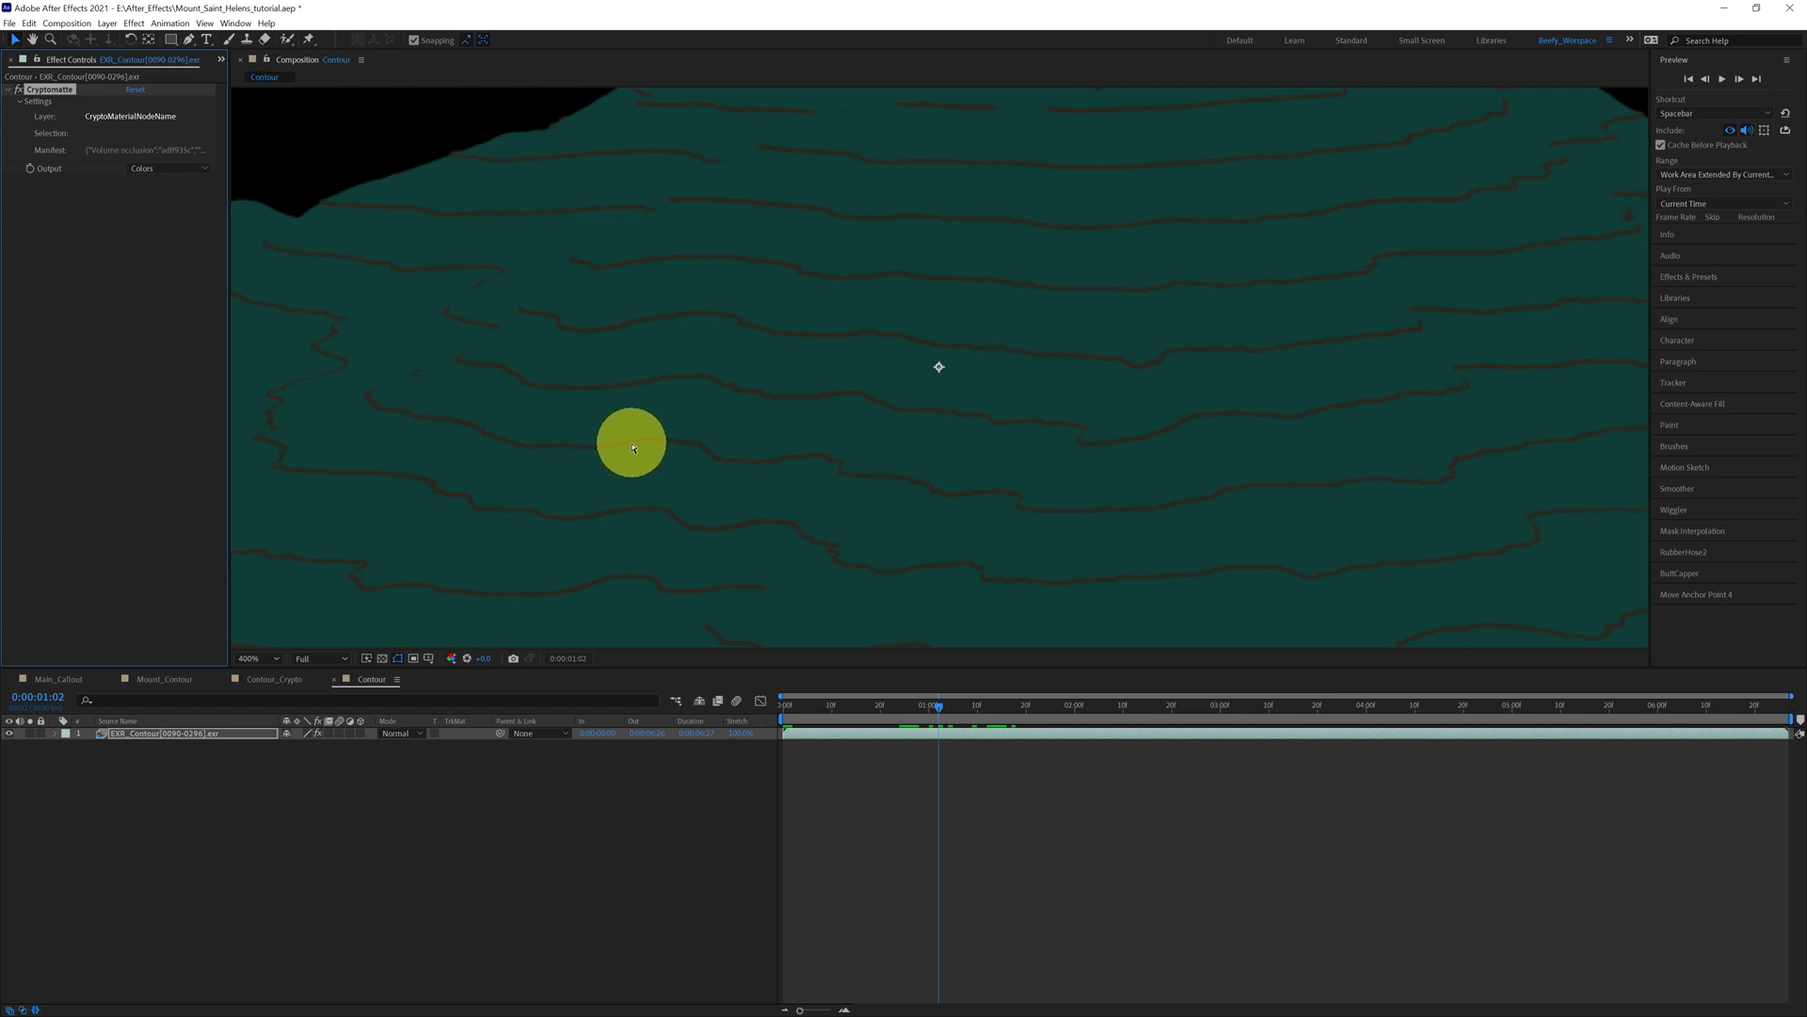
{"action": "left_click", "coordinate": [632, 448]}
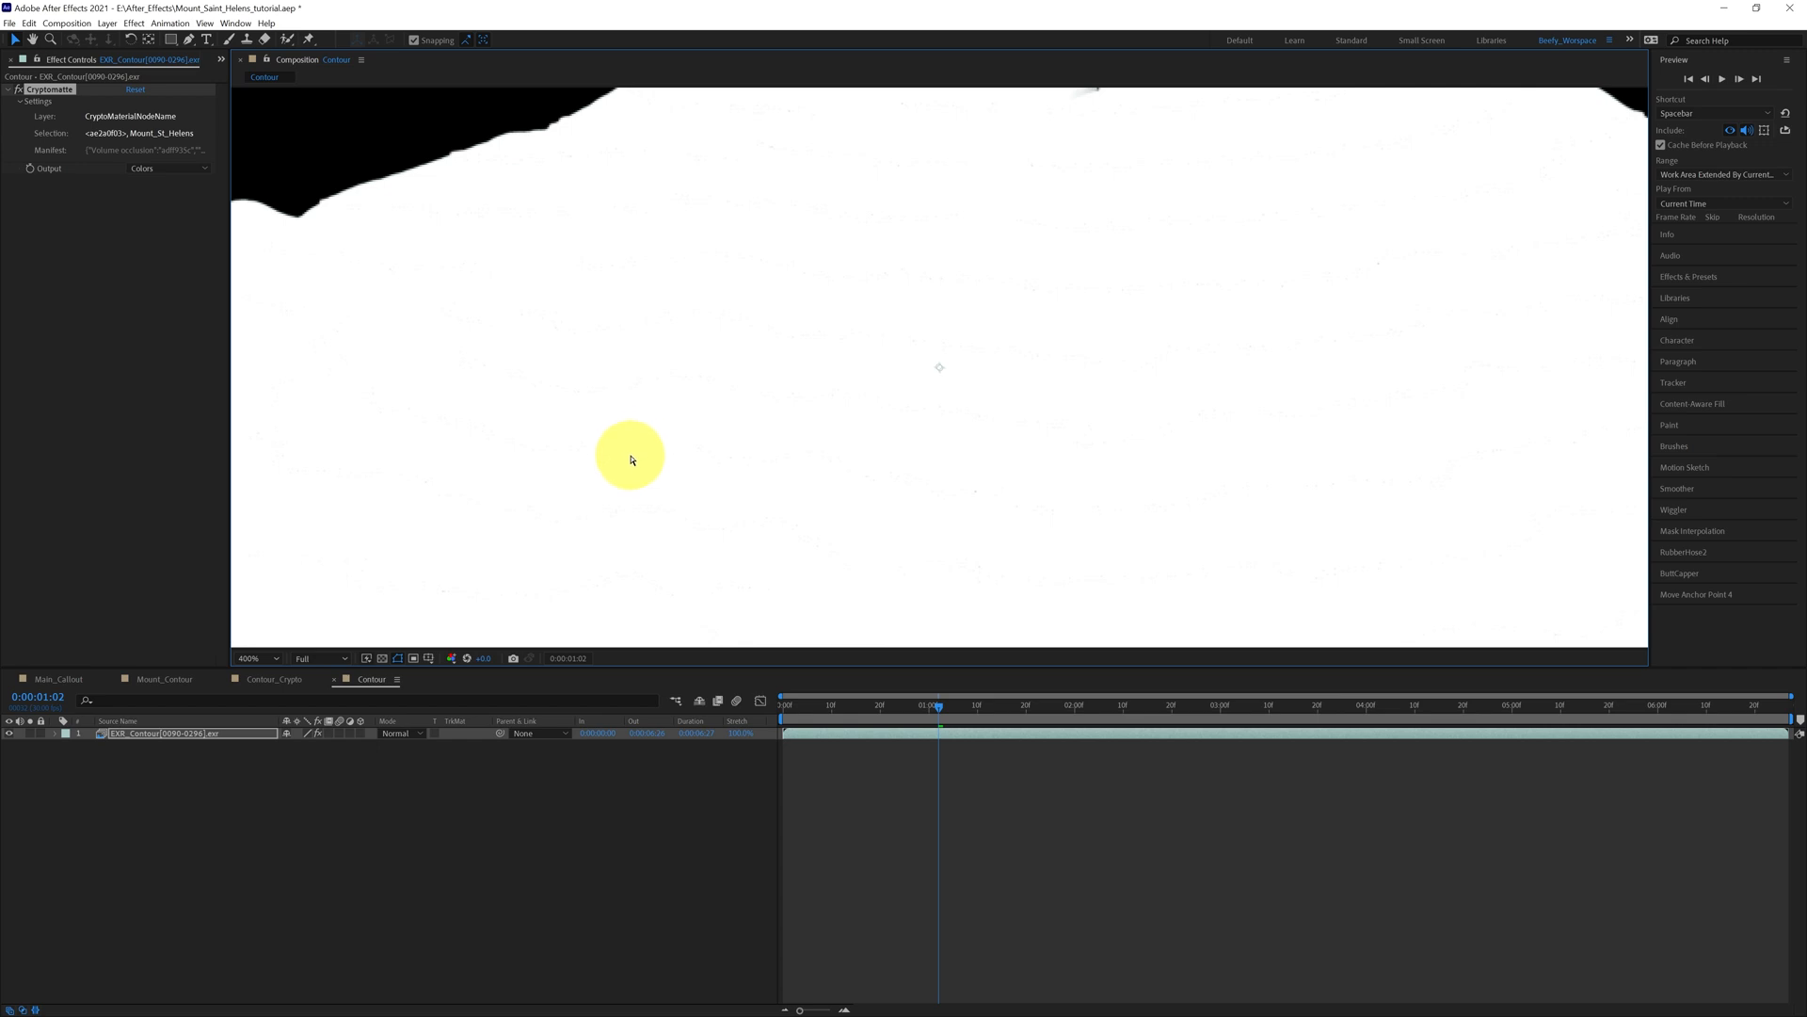
{"action": "left_click", "coordinate": [636, 462], "text": "ctrl"}
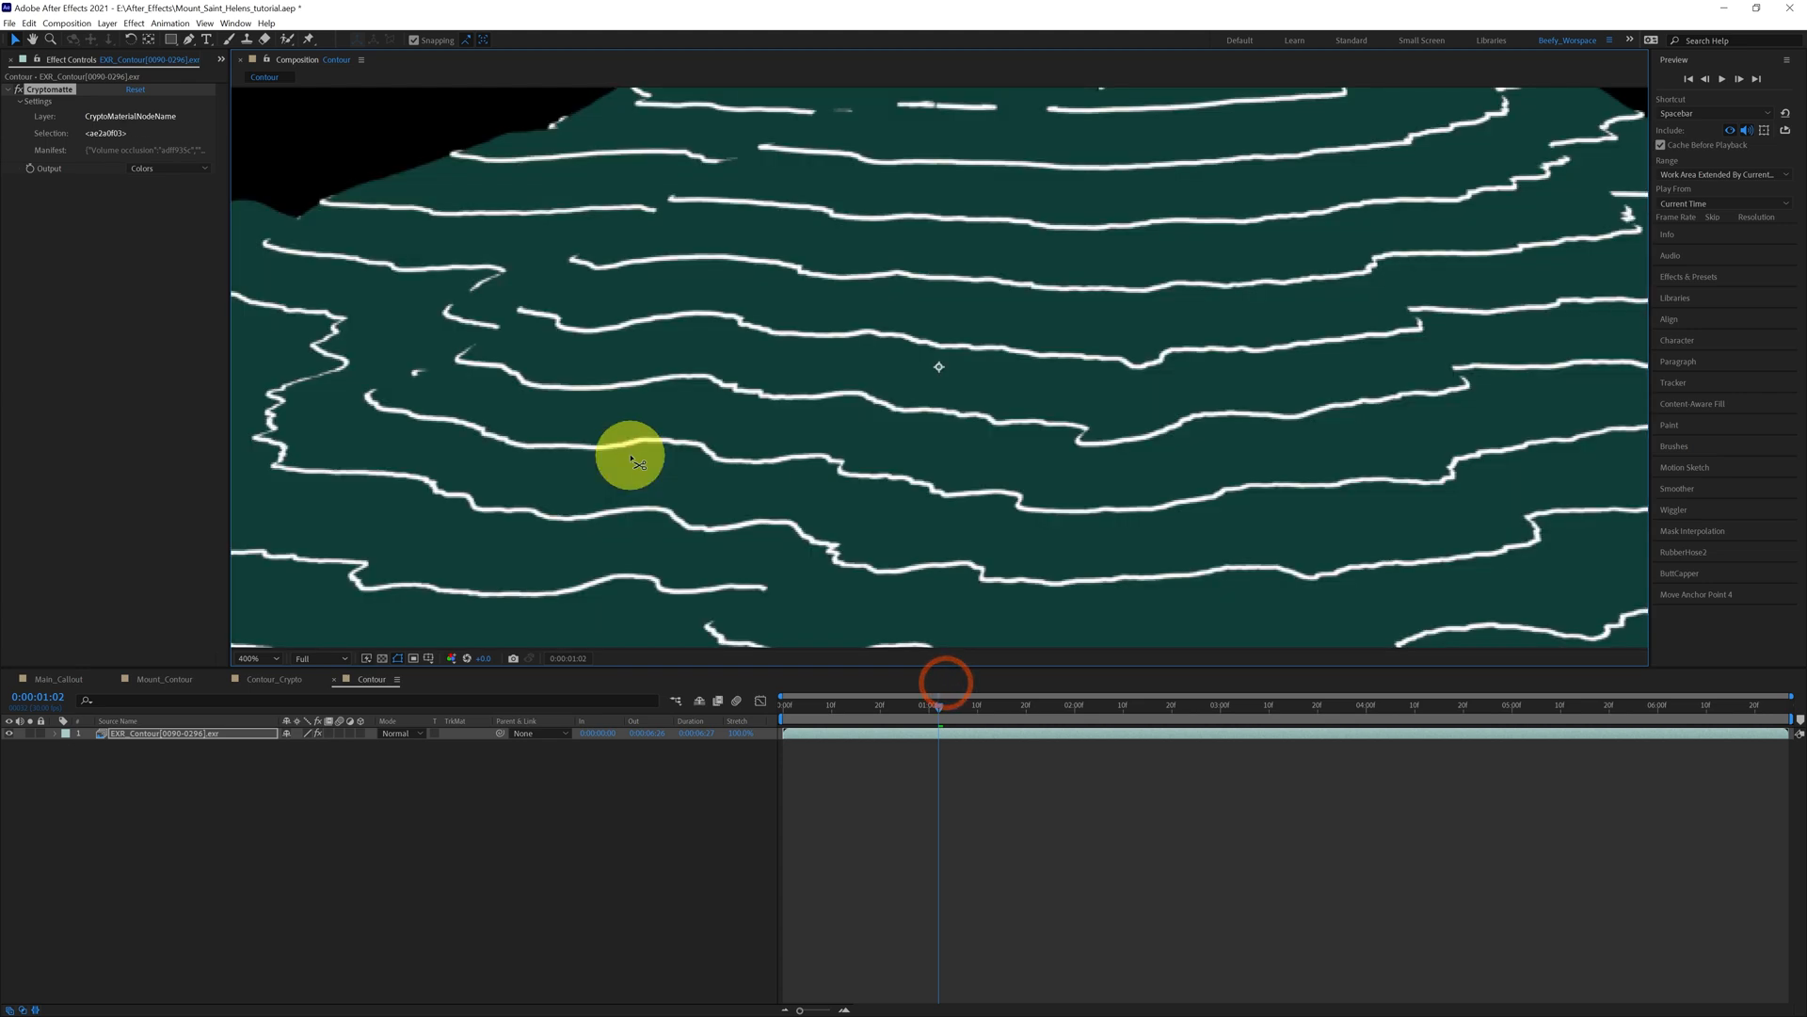
- Set the Cryptomatte output of the contour mask to Matte Only
{"action": "key", "text": "comma"}
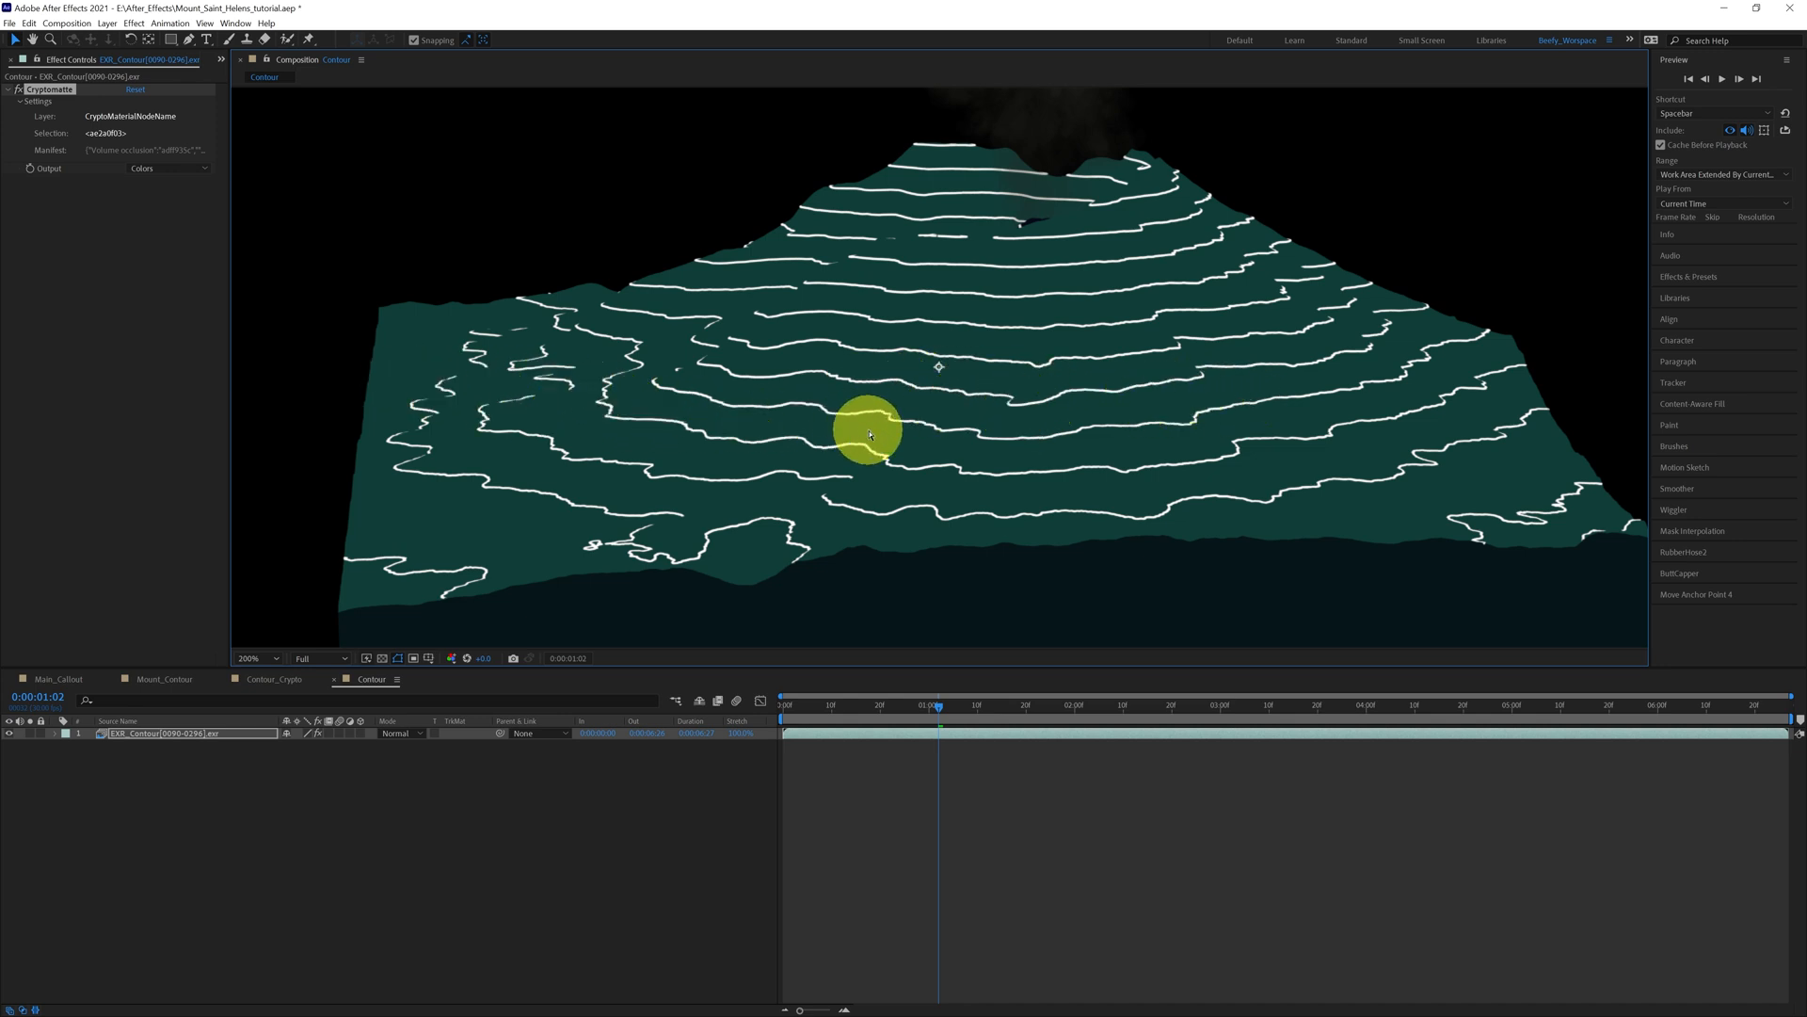
{"action": "left_click", "coordinate": [195, 171]}
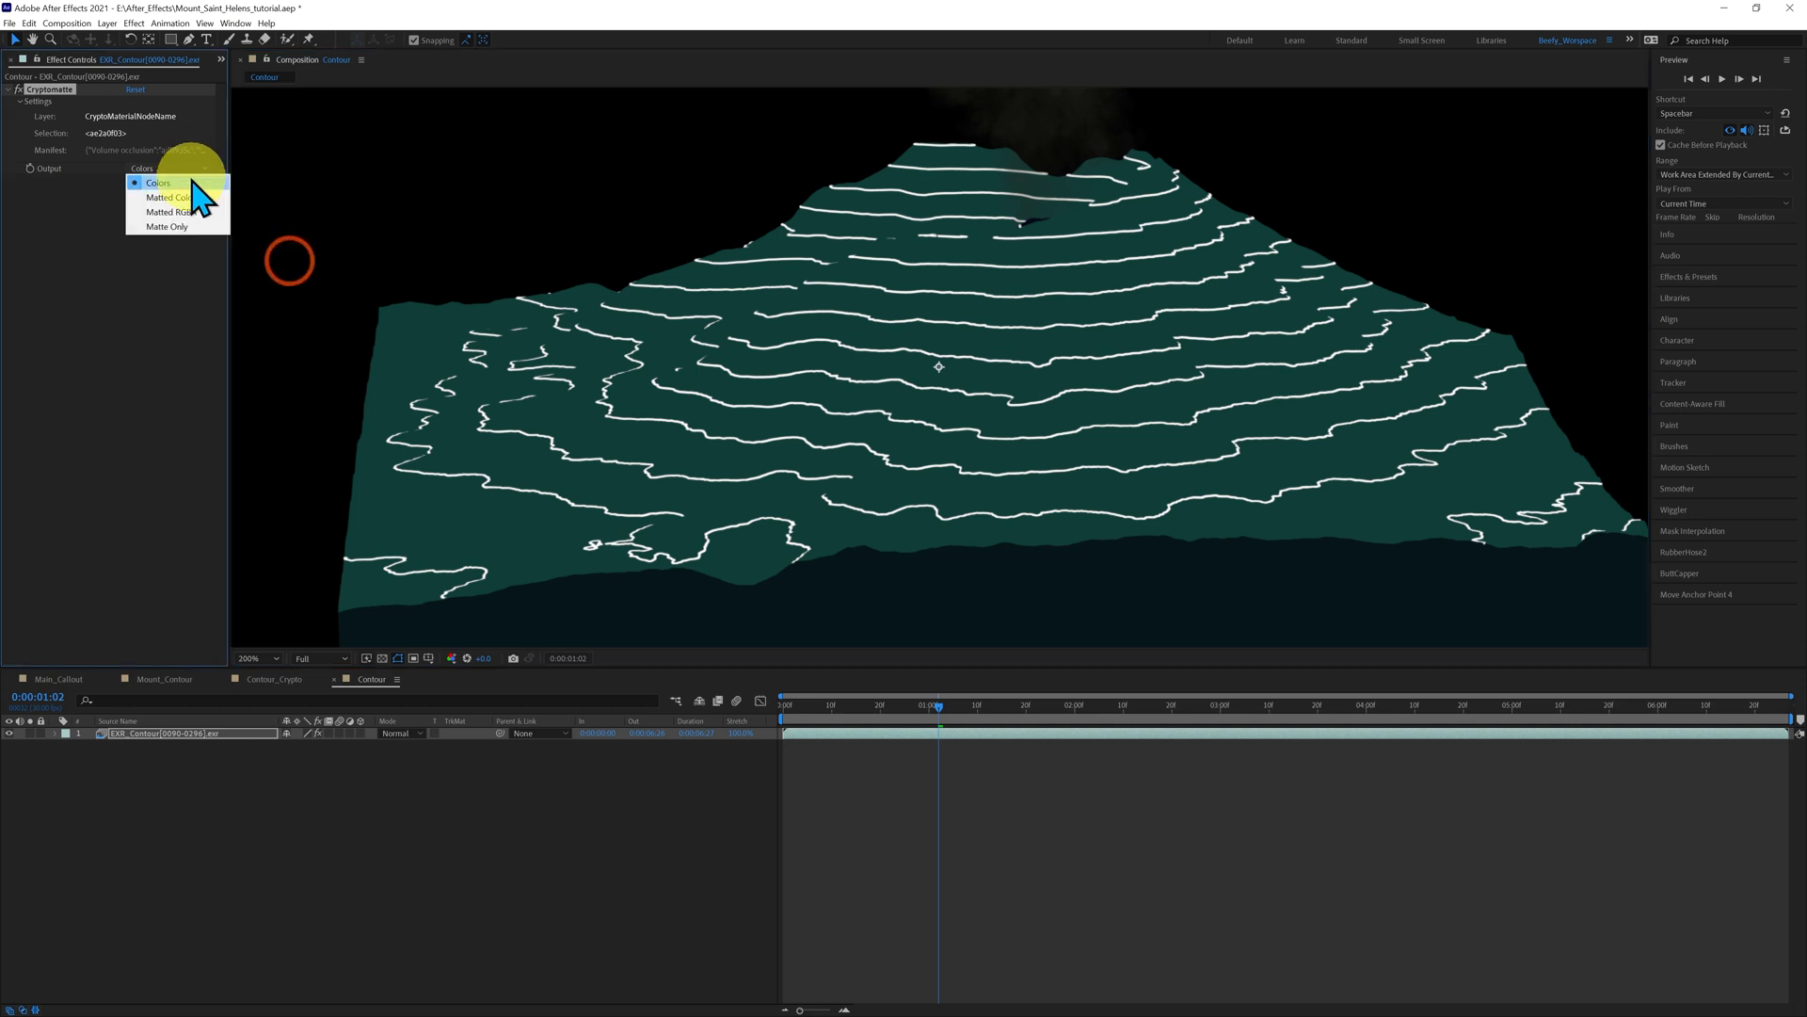
{"action": "left_click", "coordinate": [170, 226]}
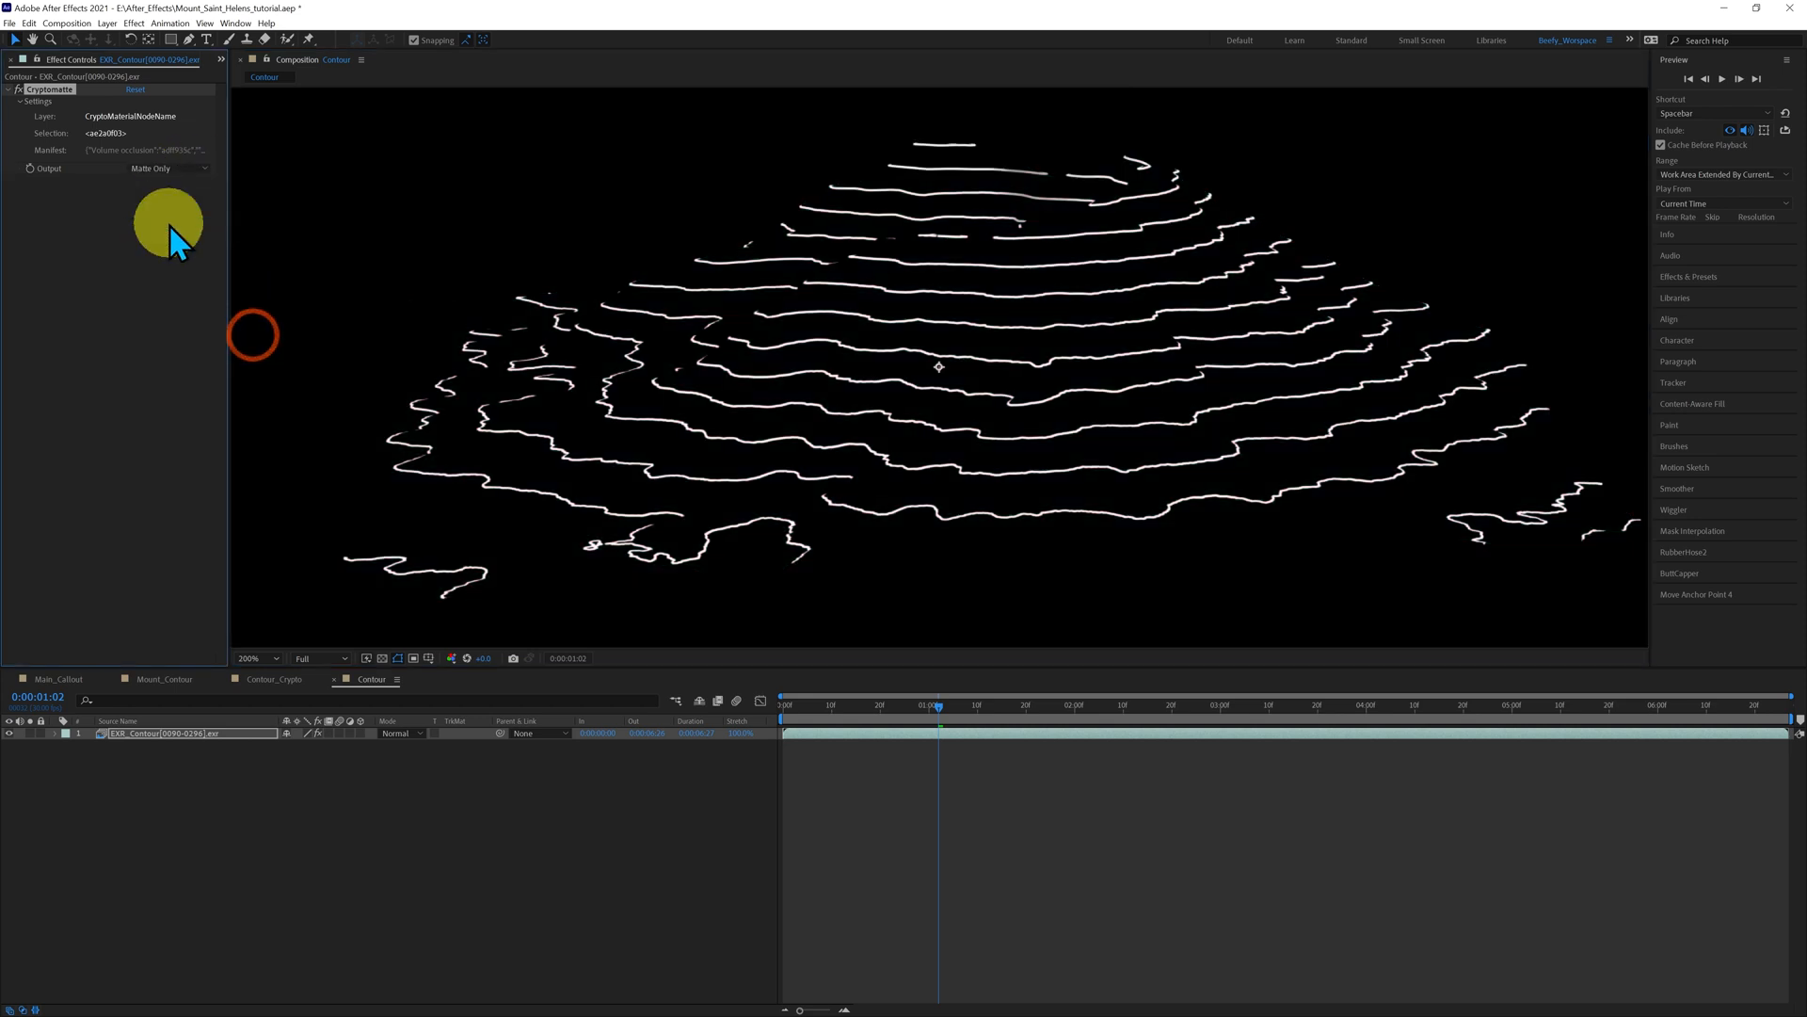
- In the Mount_Contour comp, place the Contour mask above the PNG footage and set the footage's track matte to Luma Matte "Contour"
{"action": "left_click", "coordinate": [222, 60]}
{"action": "left_click", "coordinate": [248, 98]}
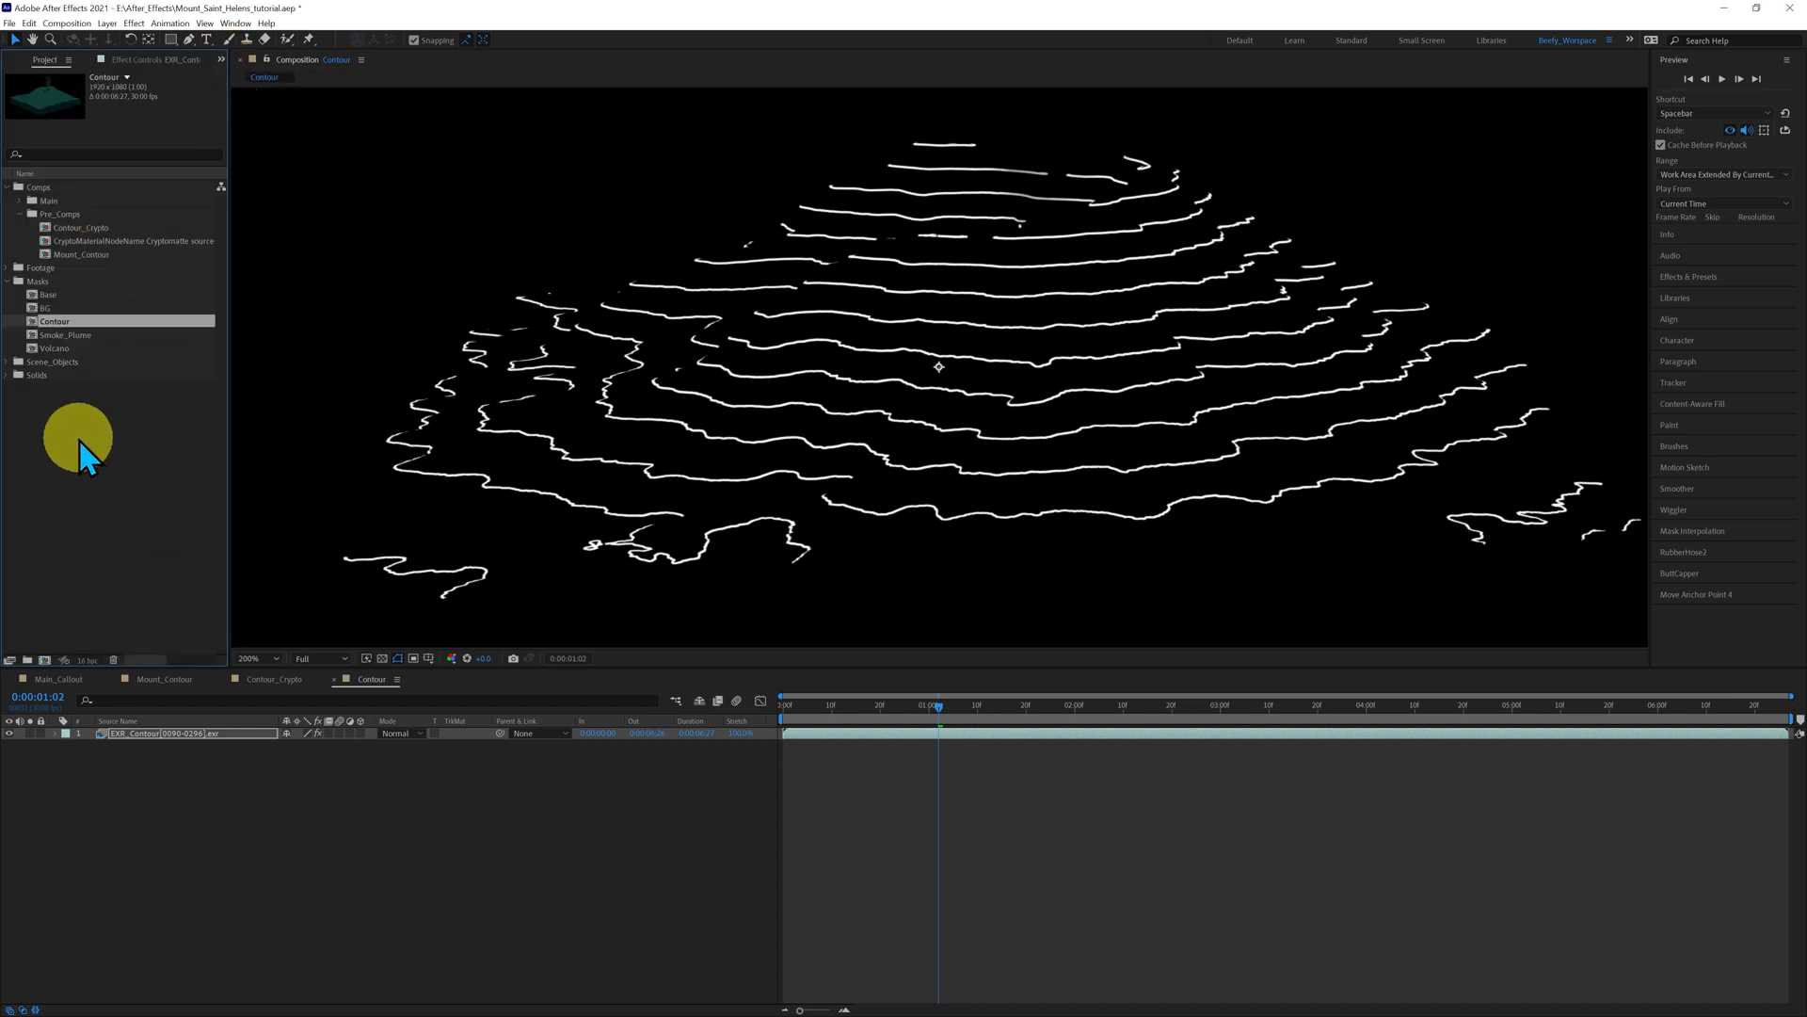
{"action": "double_click", "coordinate": [44, 252]}
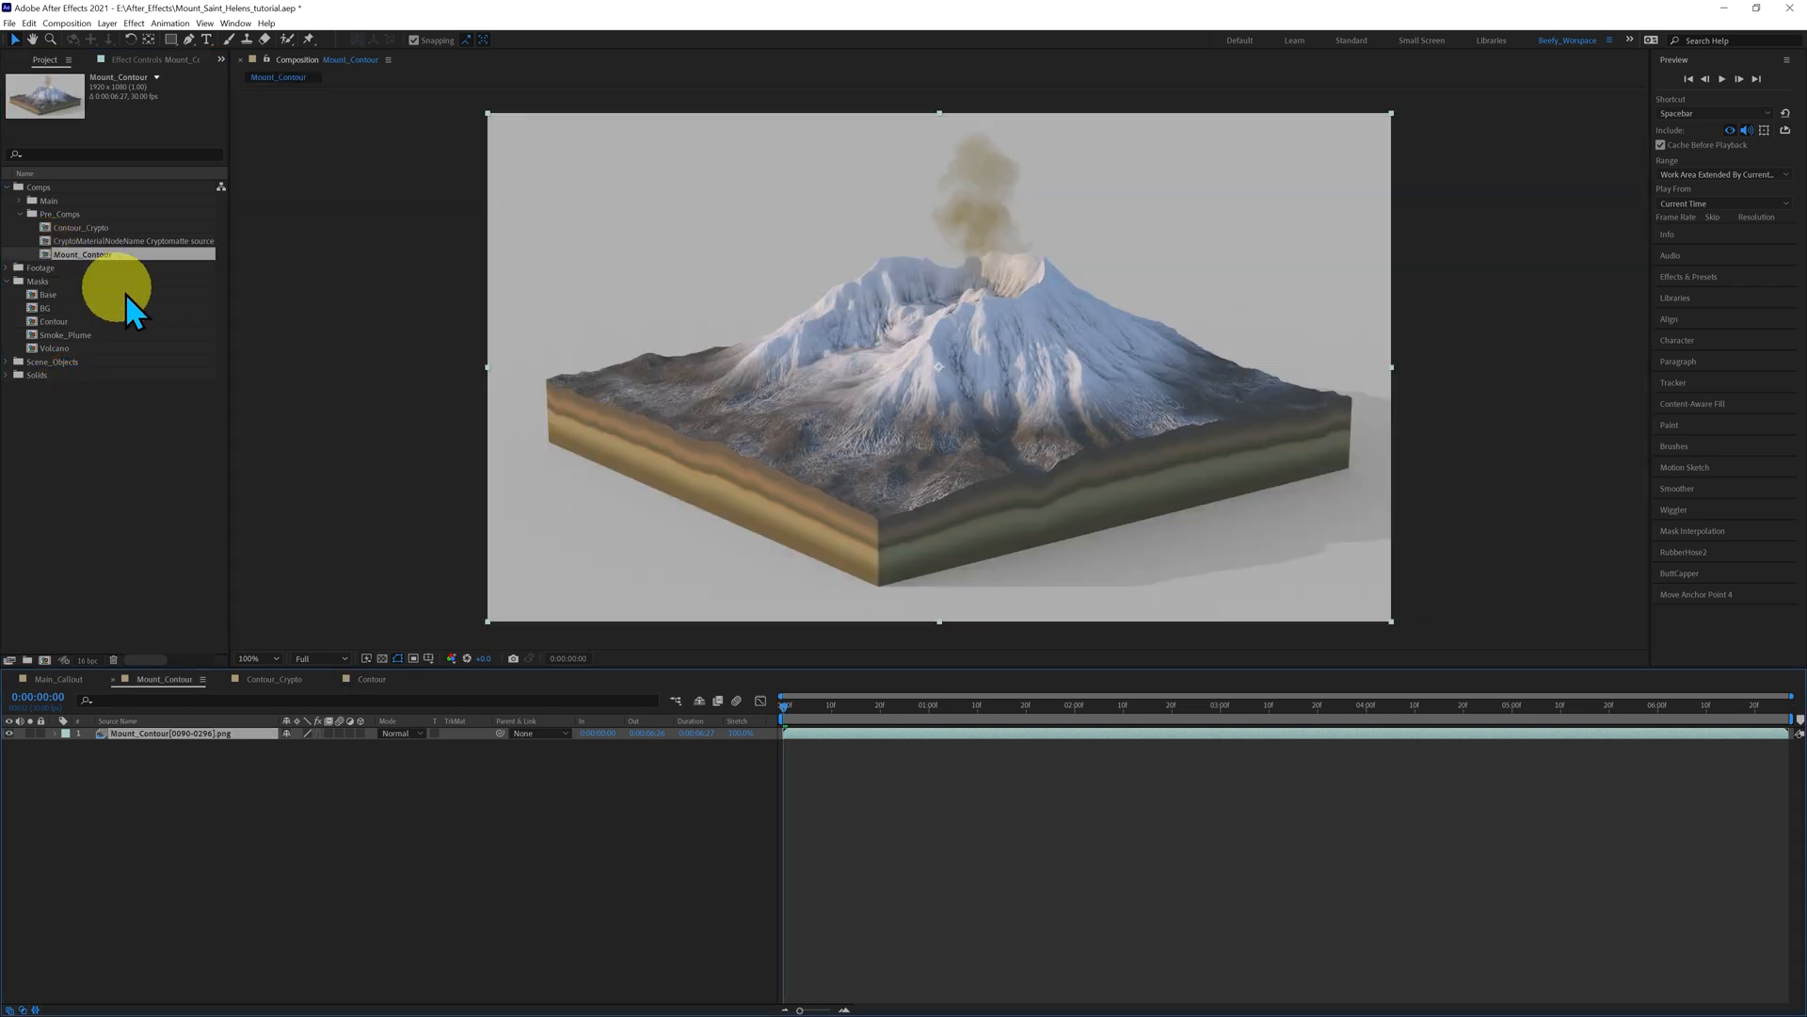
{"action": "left_click_drag", "start_coordinate": [787, 712], "coordinate": [1034, 733]}
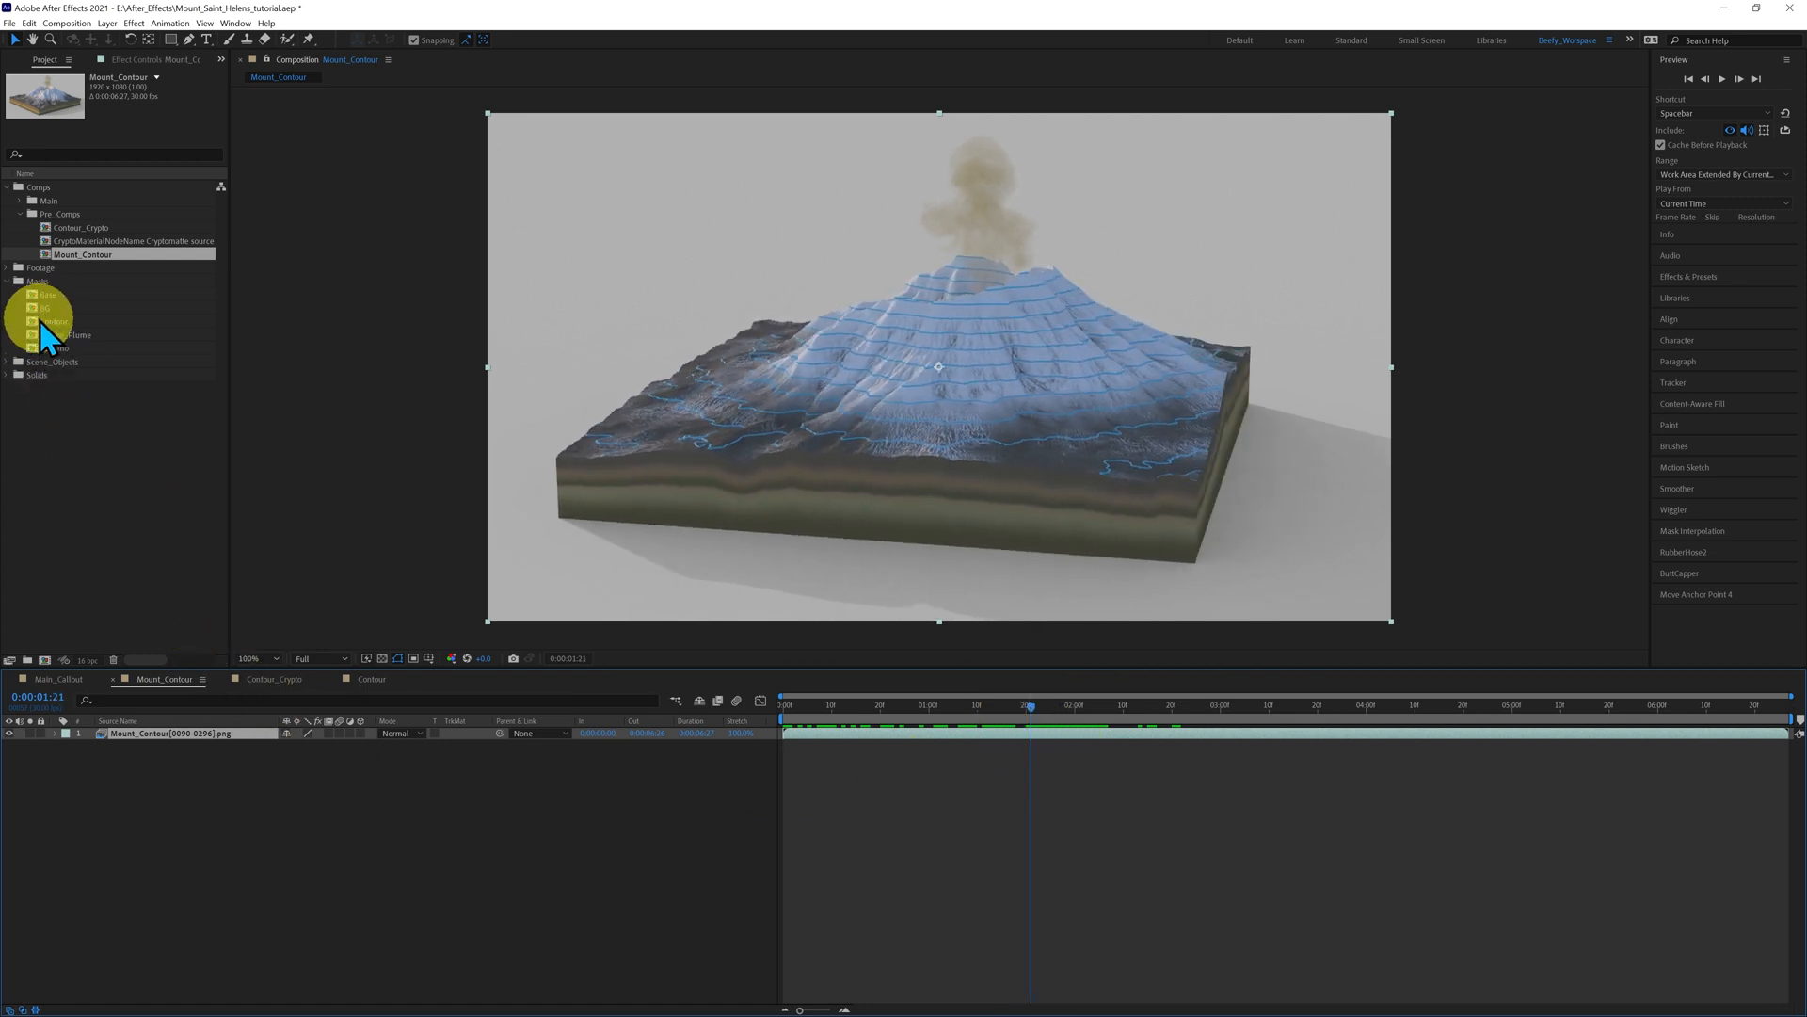
{"action": "left_click_drag", "start_coordinate": [38, 323], "coordinate": [135, 727]}
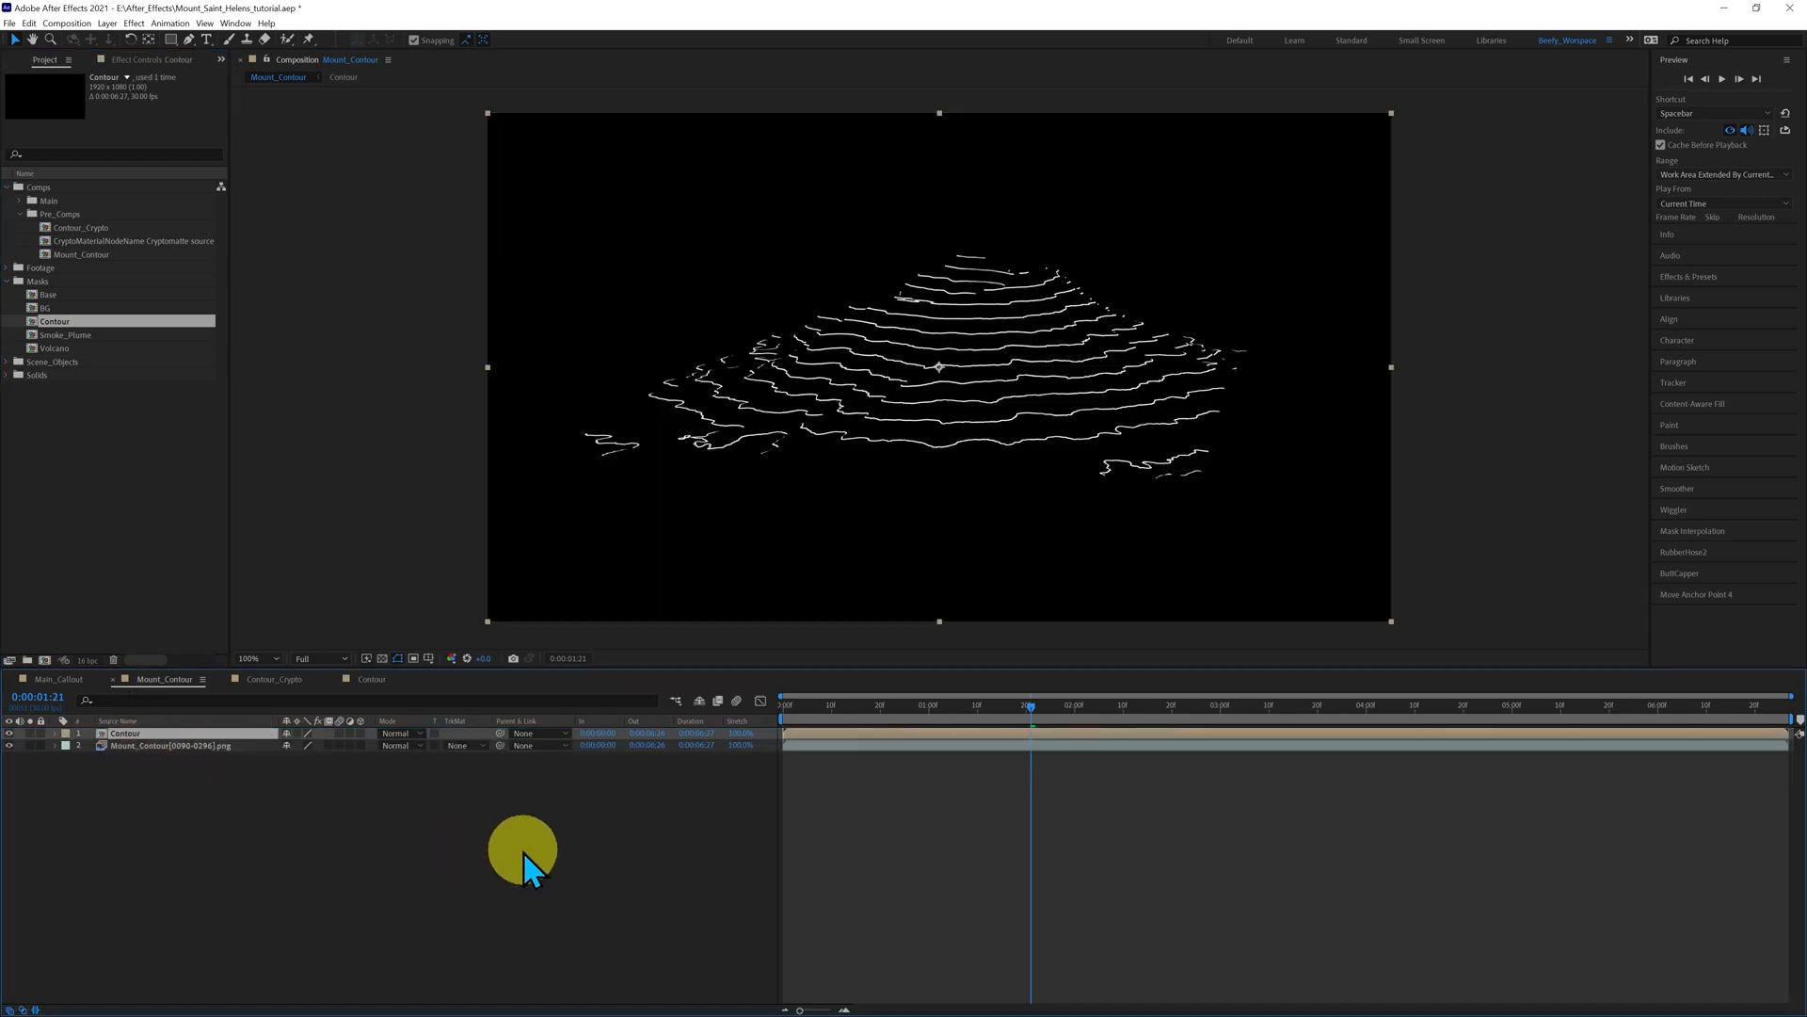
{"action": "left_click", "coordinate": [483, 746]}
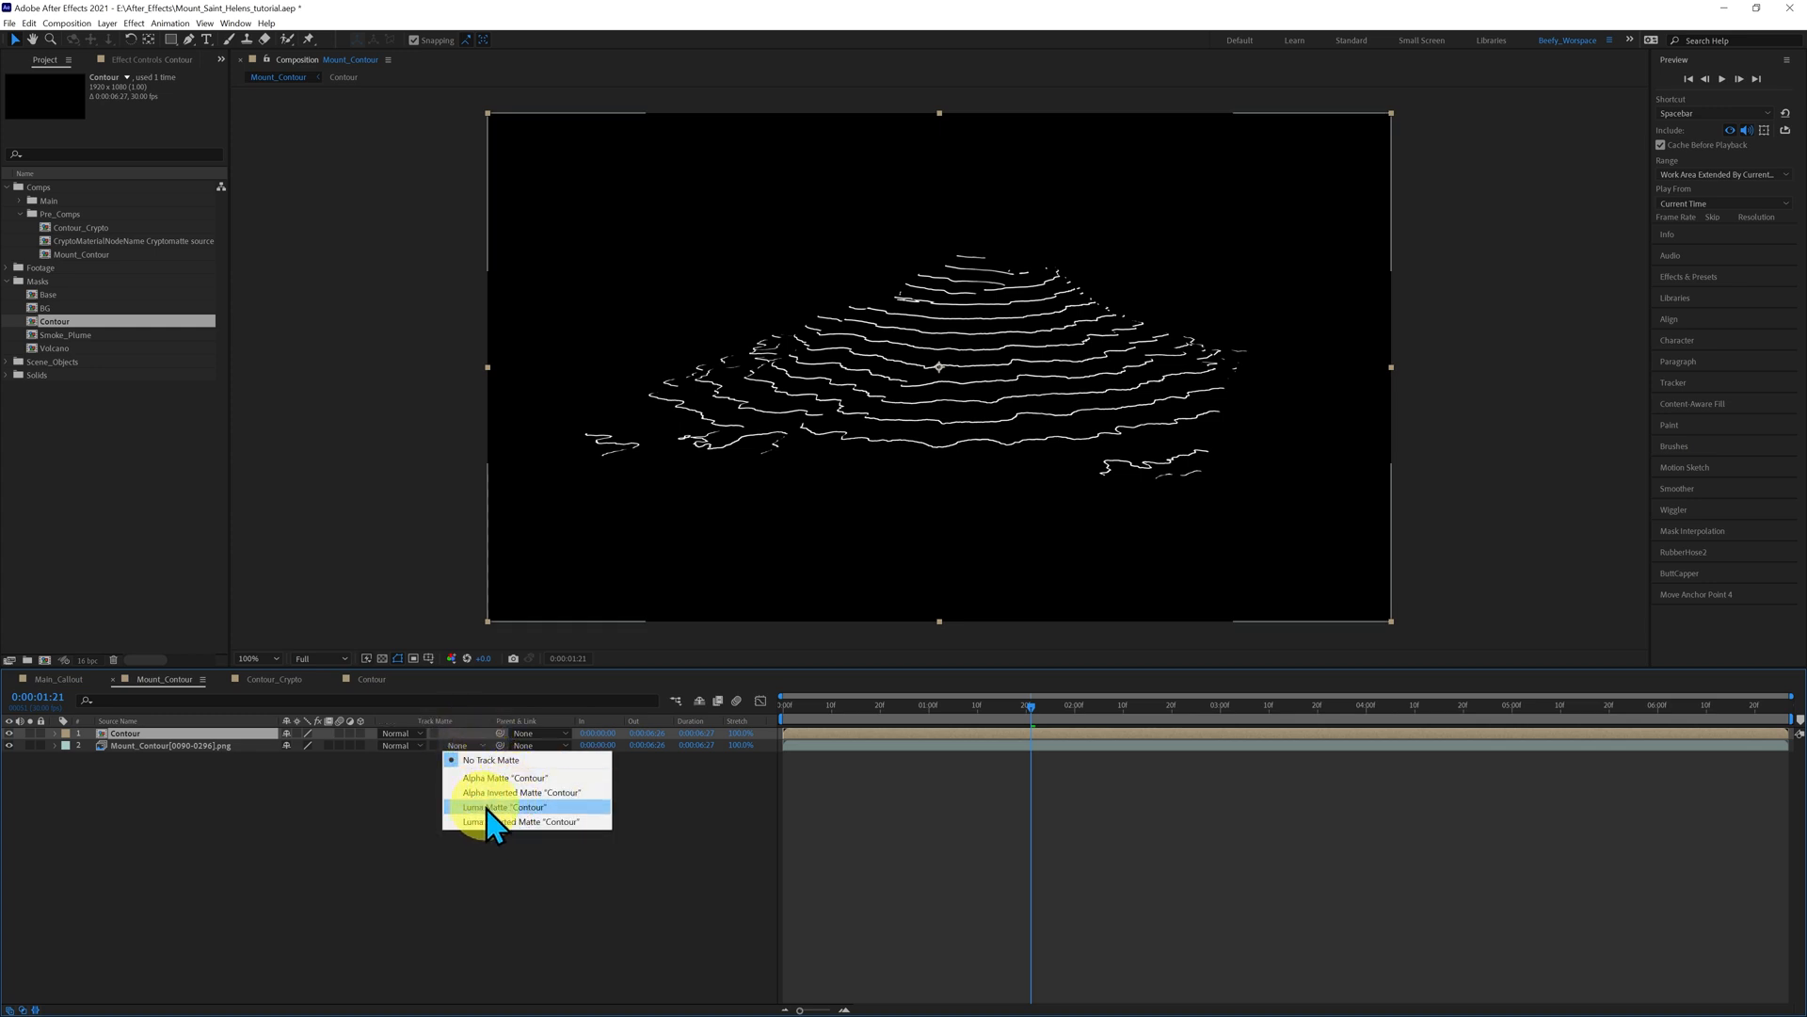
{"action": "left_click", "coordinate": [489, 807]}
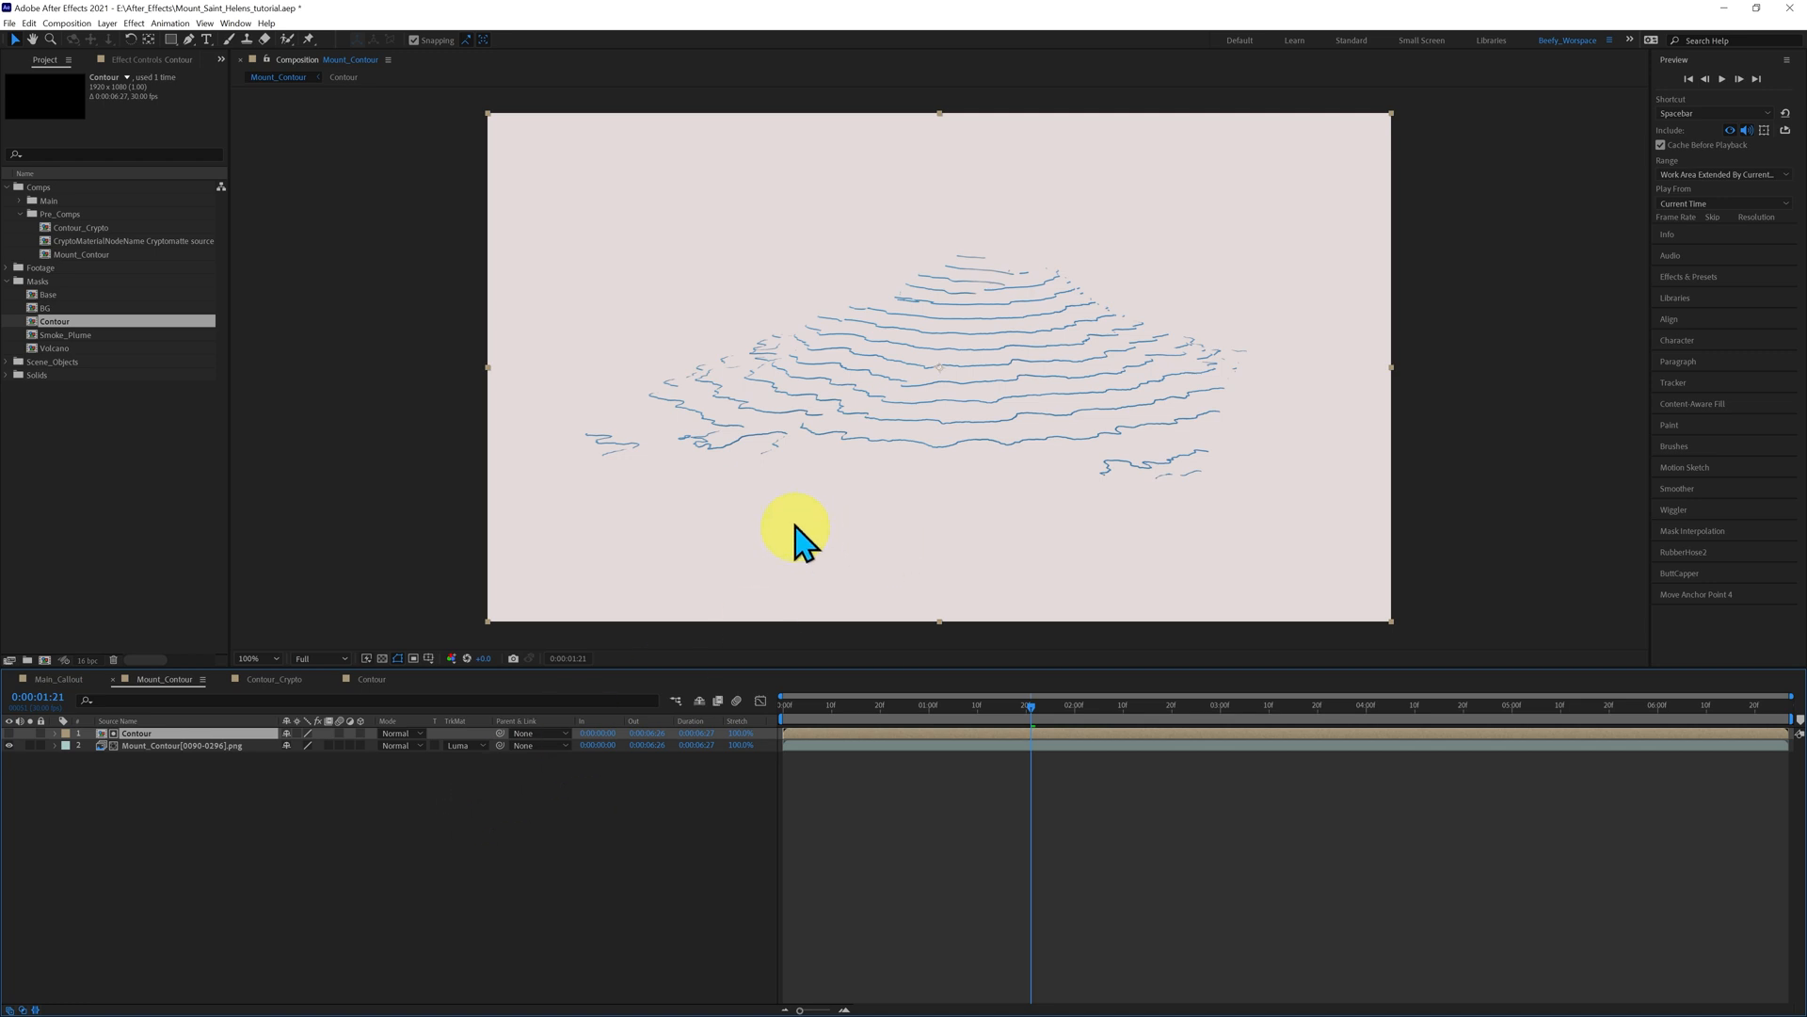
{"action": "left_click_drag", "start_coordinate": [1033, 713], "coordinate": [904, 713]}
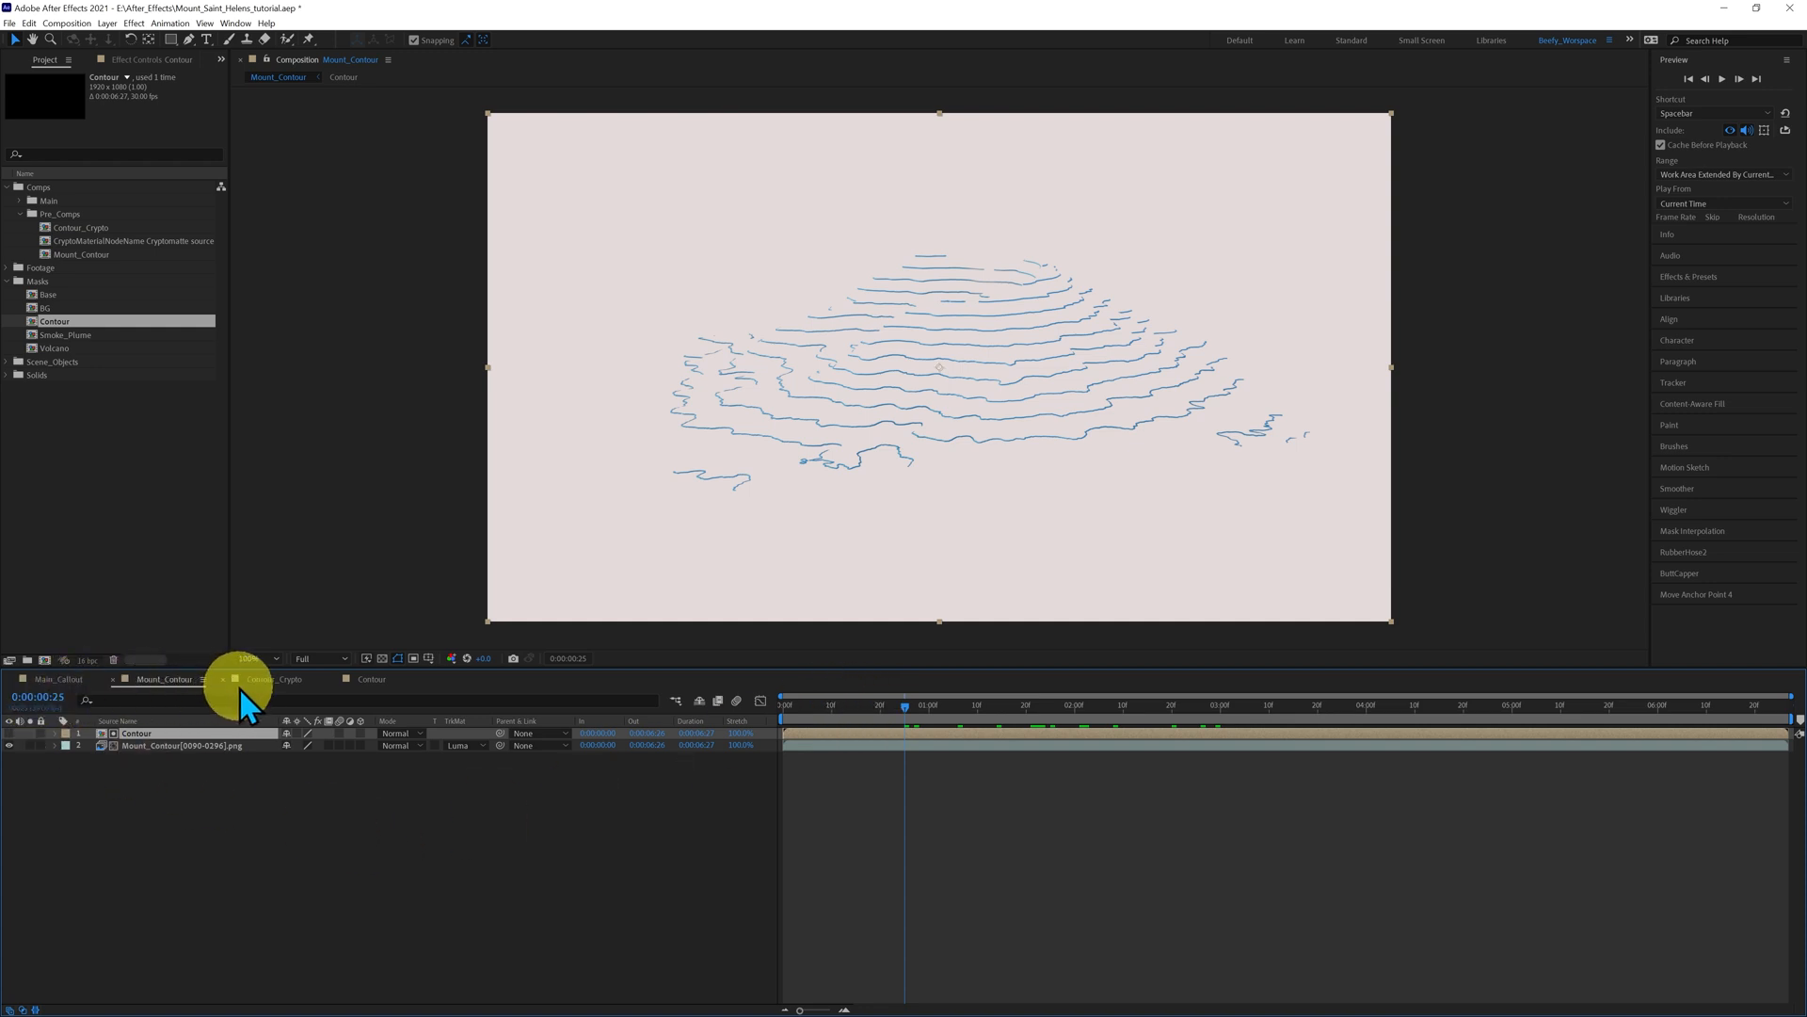
- Add the Mount_Contour comp to Main_Callout between the Smoke_Plume and Volcano layers and preview the result
{"action": "left_click", "coordinate": [66, 679]}
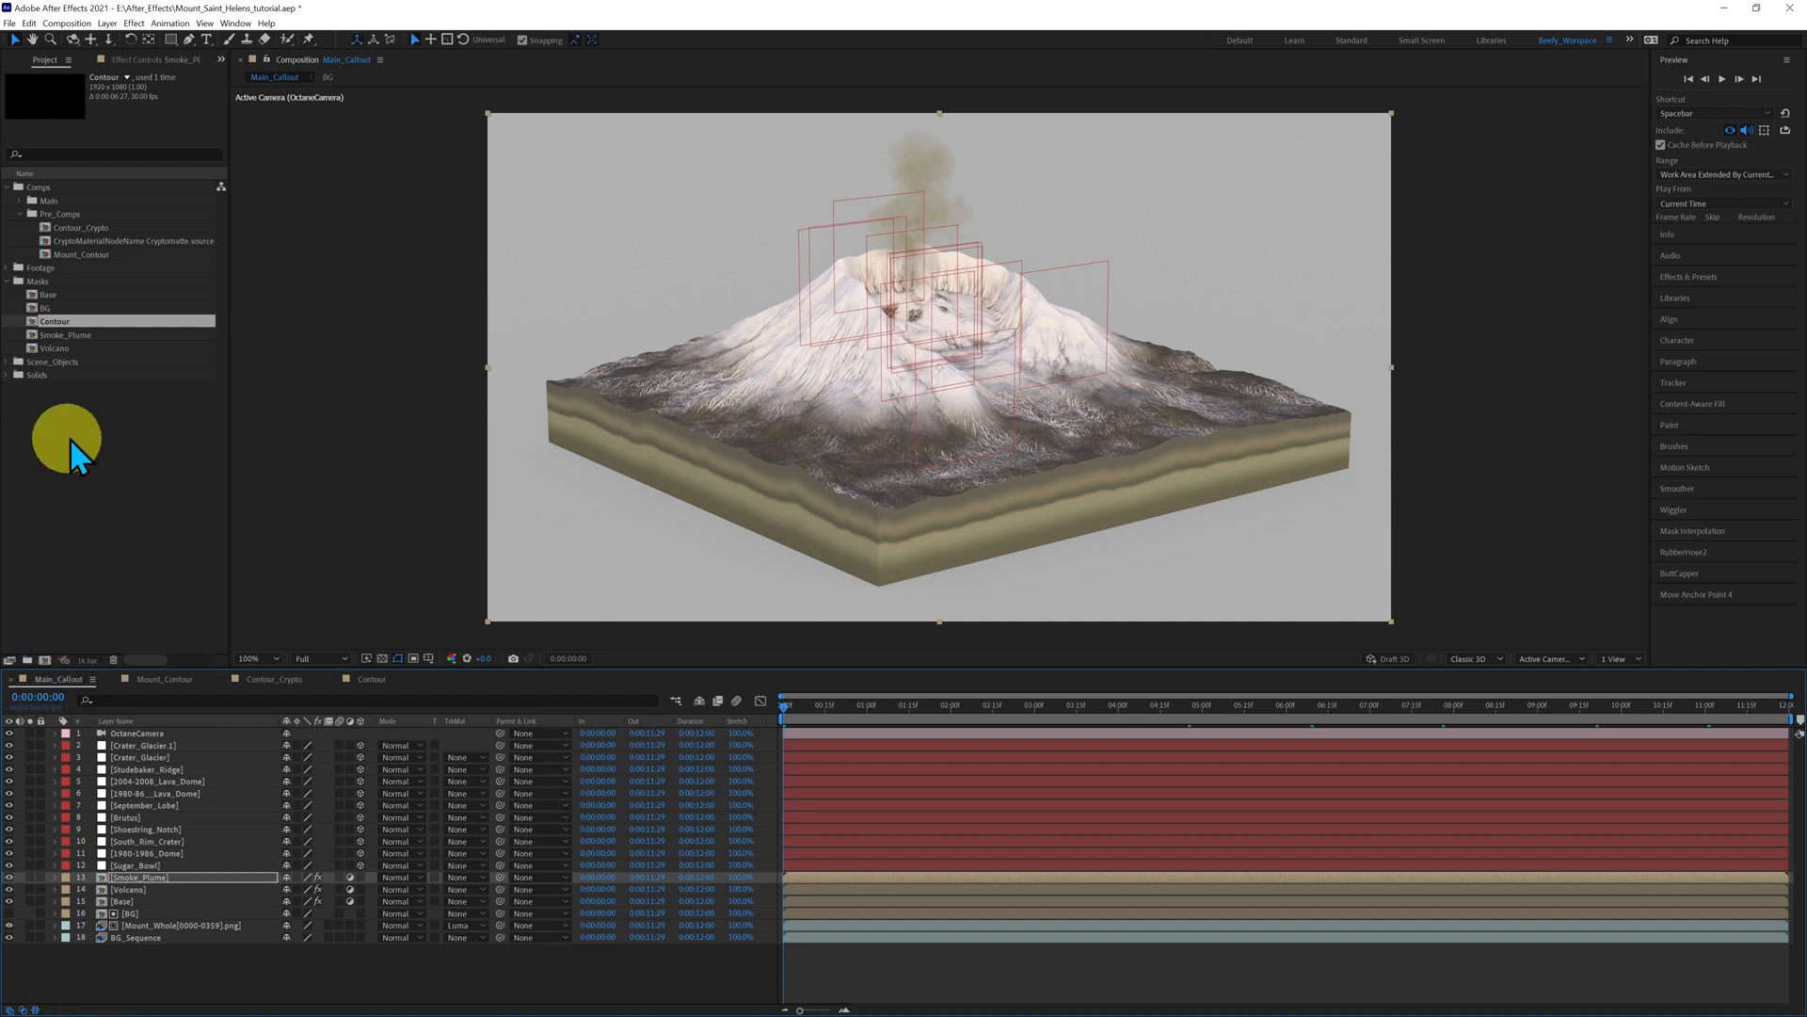
{"action": "left_click_drag", "start_coordinate": [47, 258], "coordinate": [122, 889]}
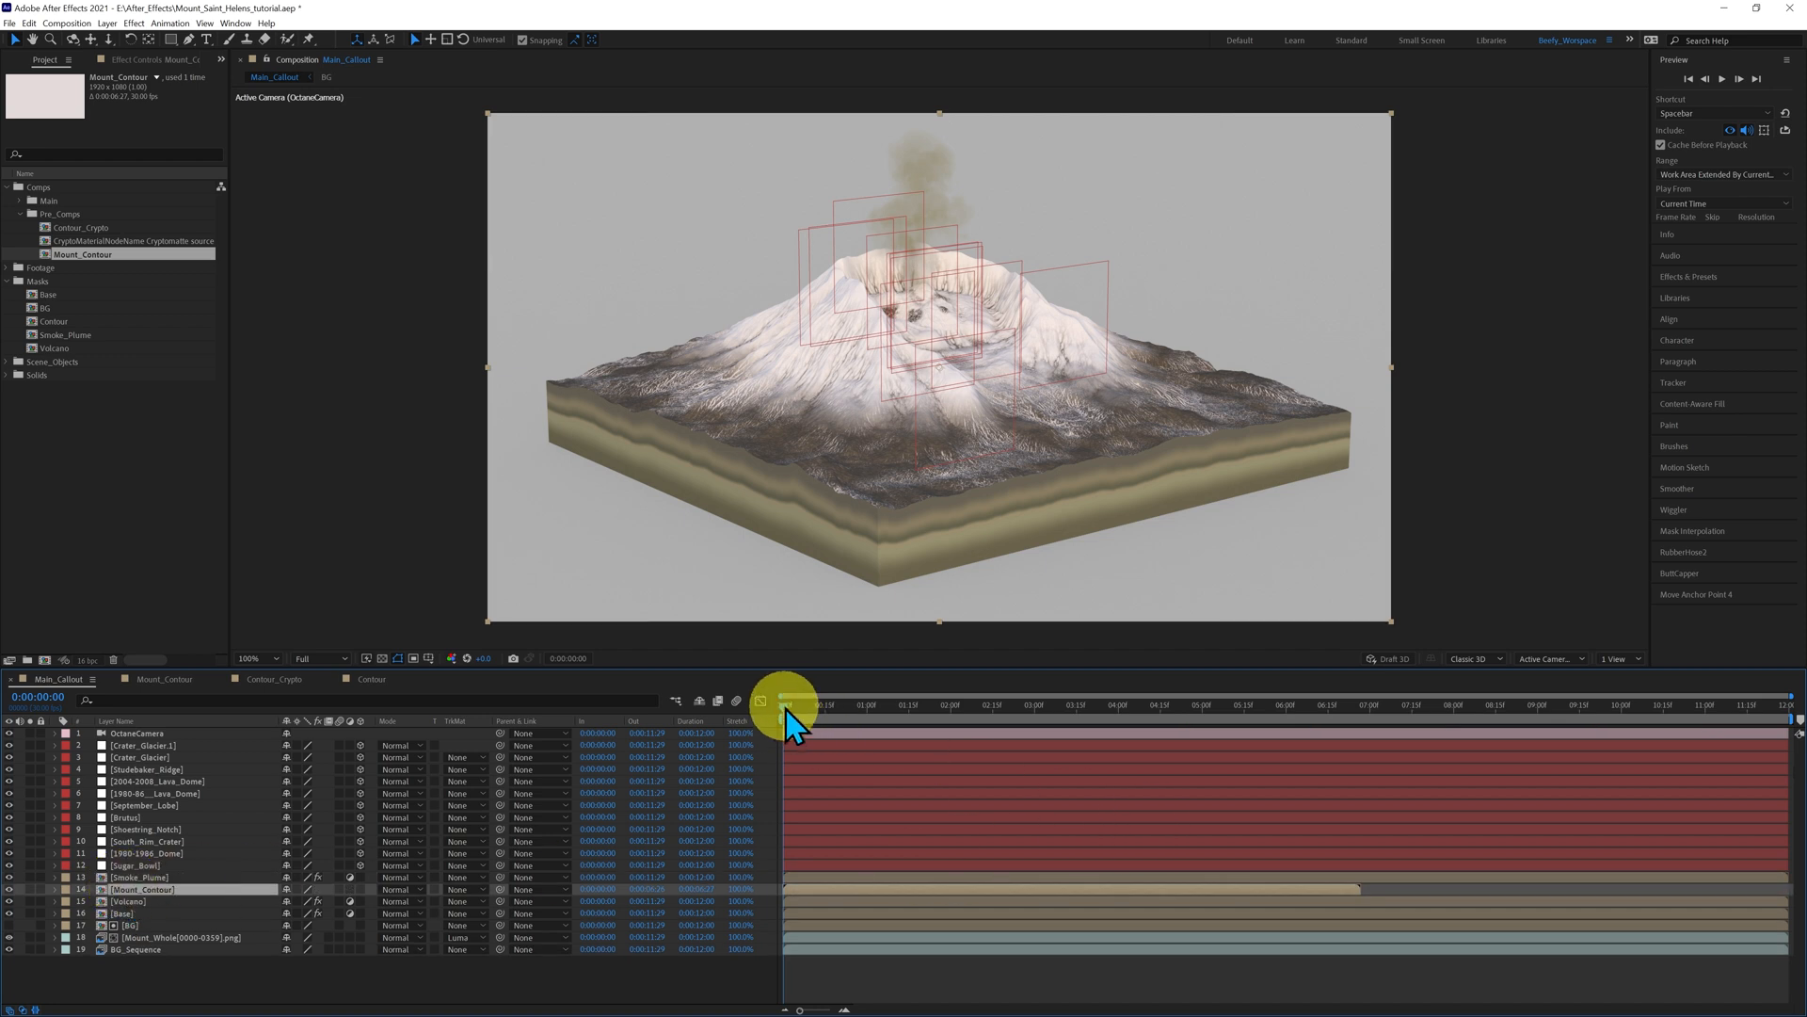
{"action": "left_click_drag", "start_coordinate": [787, 711], "coordinate": [998, 724]}
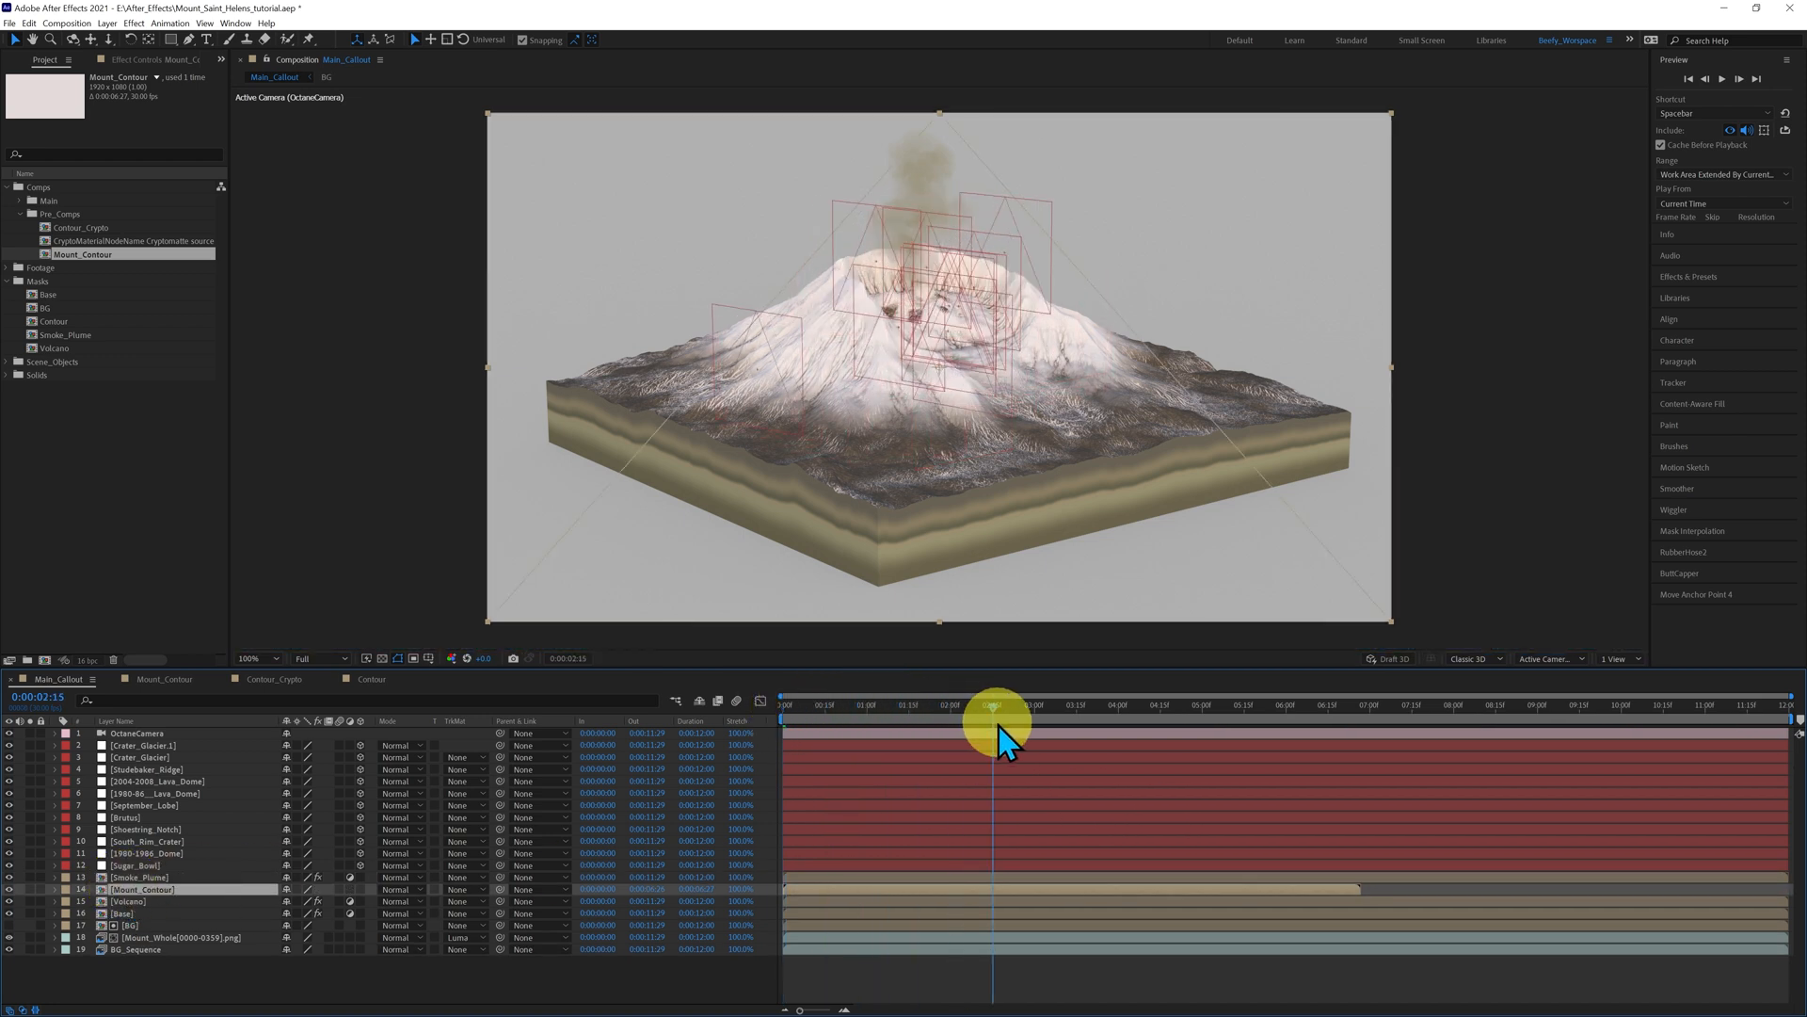
{"action": "left_click", "coordinate": [1722, 79]}
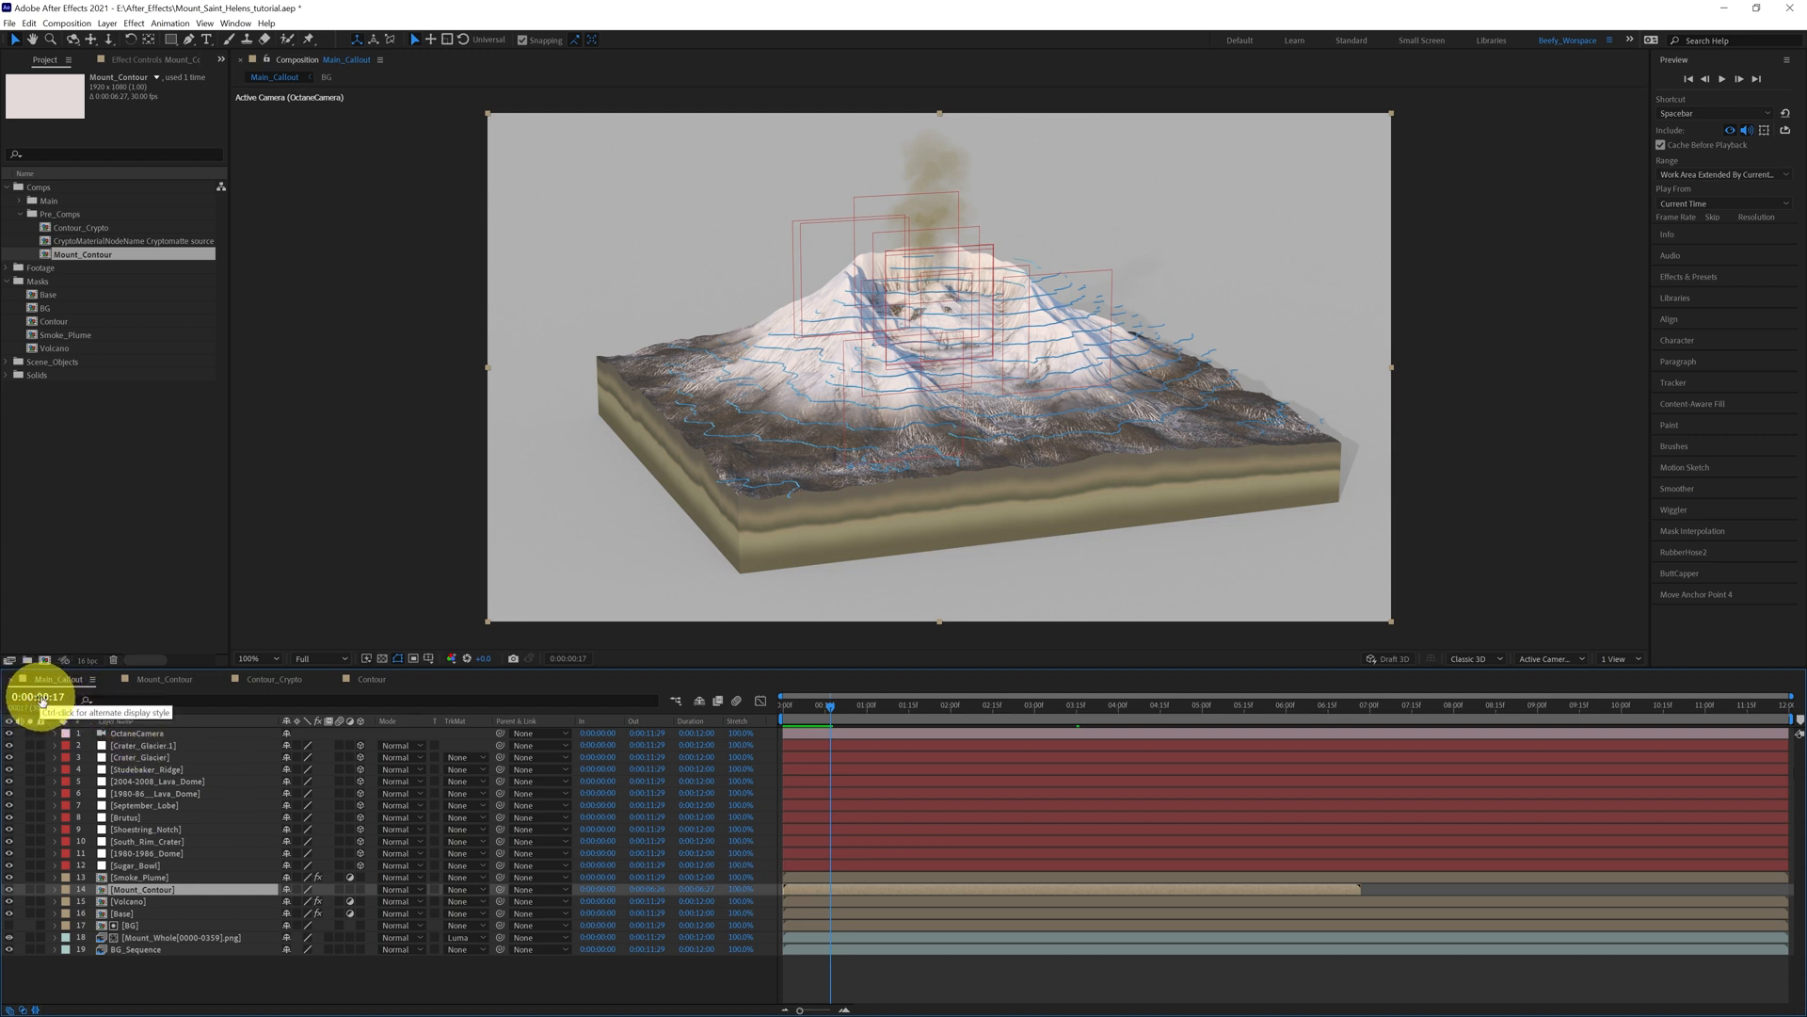
- Switch the time display to frames and shift the Mount_Contour layer so that it starts at frame 90
{"action": "left_click", "coordinate": [41, 698], "text": "ctrl"}
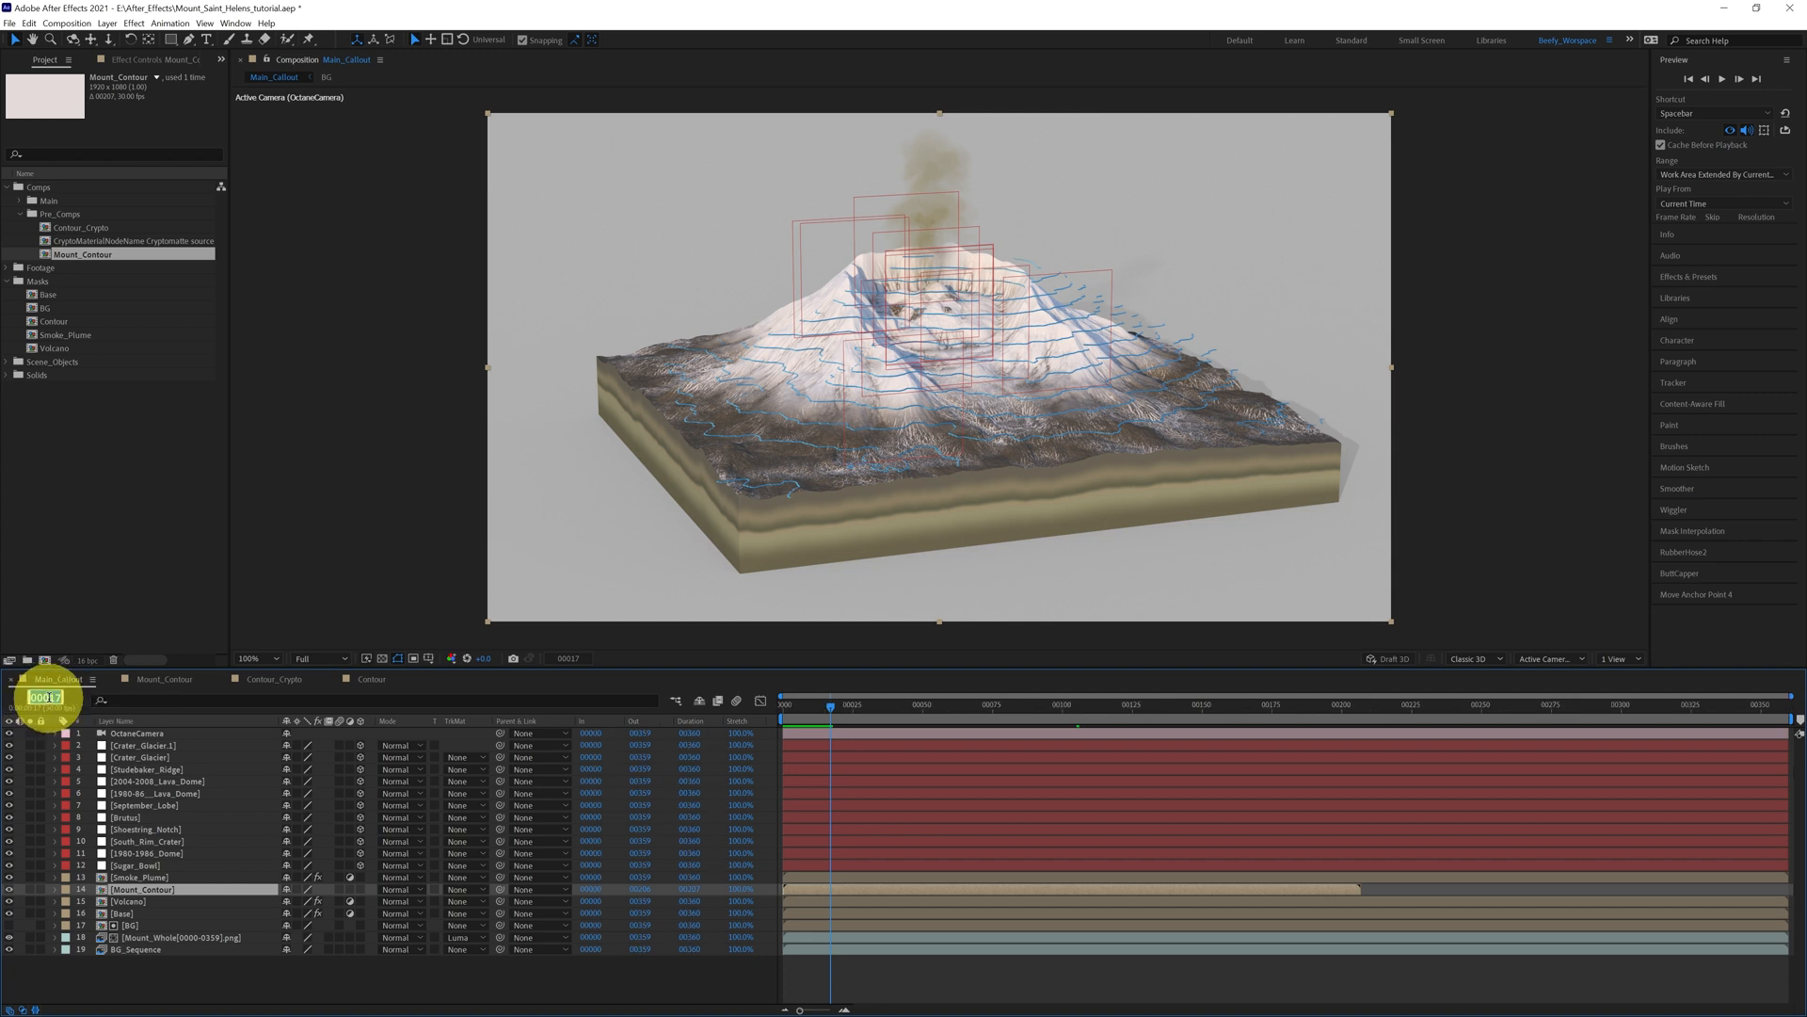
{"action": "left_click", "coordinate": [179, 975]}
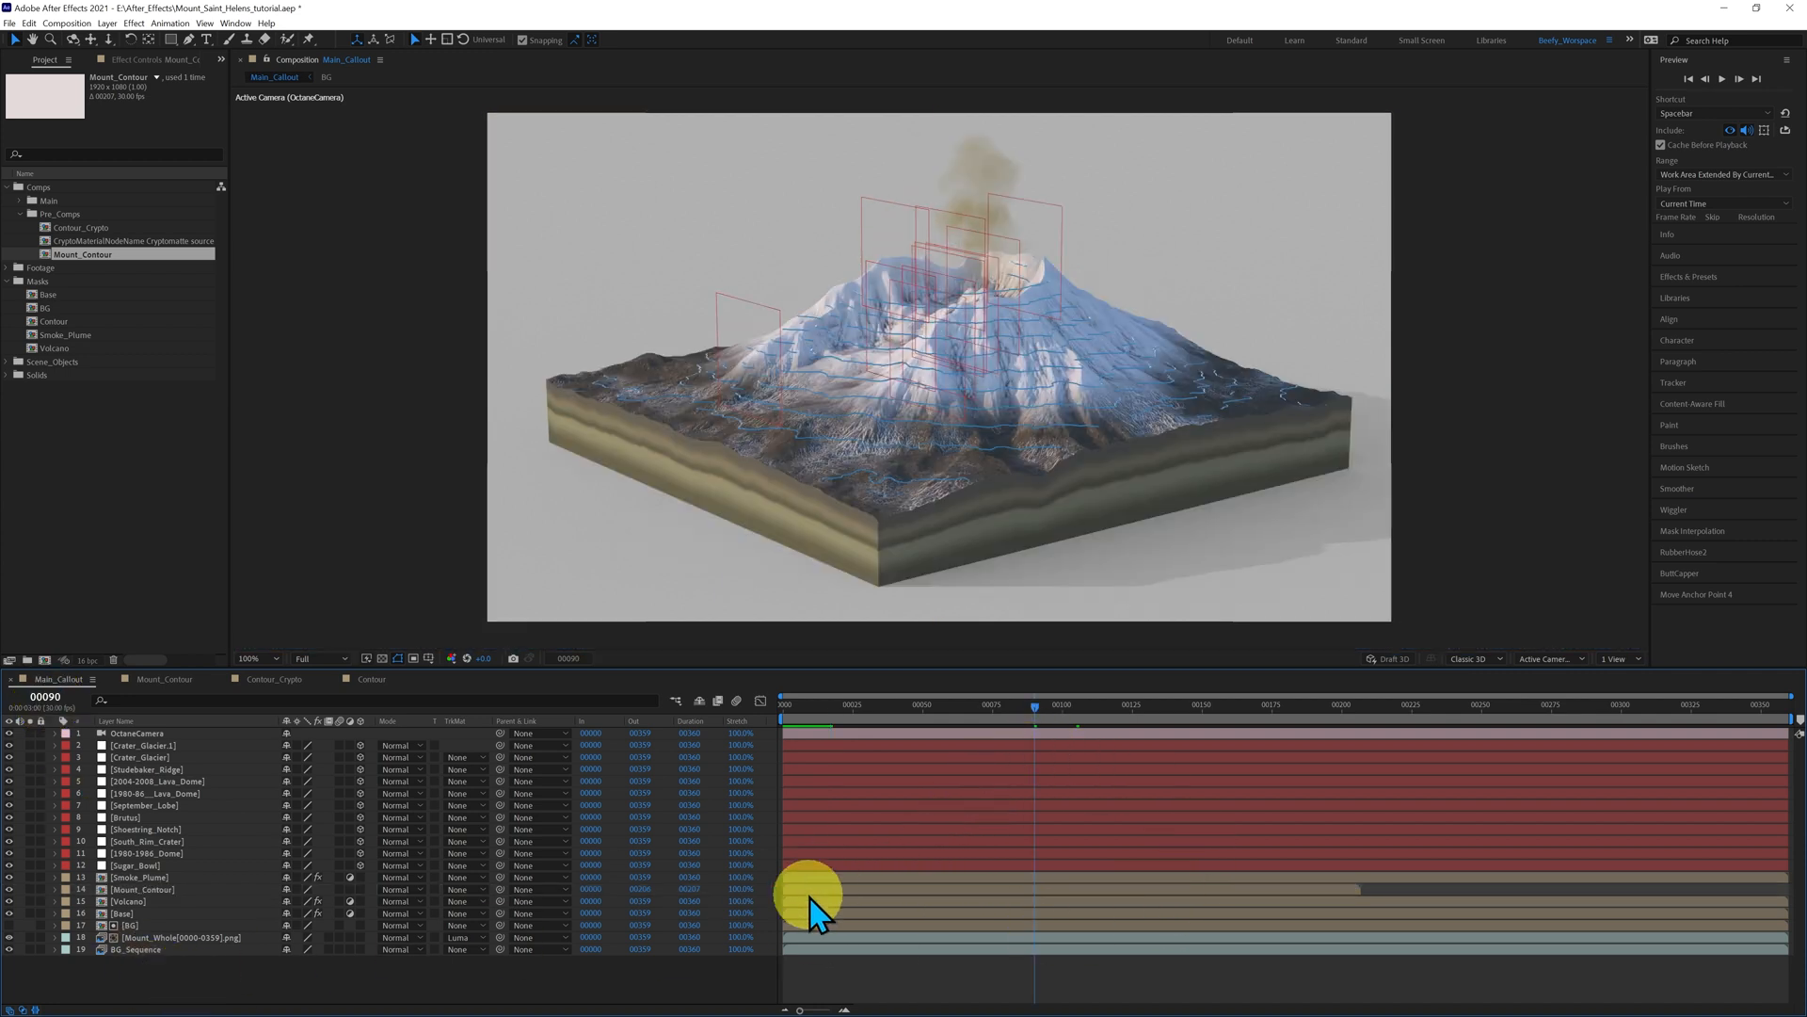
{"action": "left_click", "coordinate": [1069, 890]}
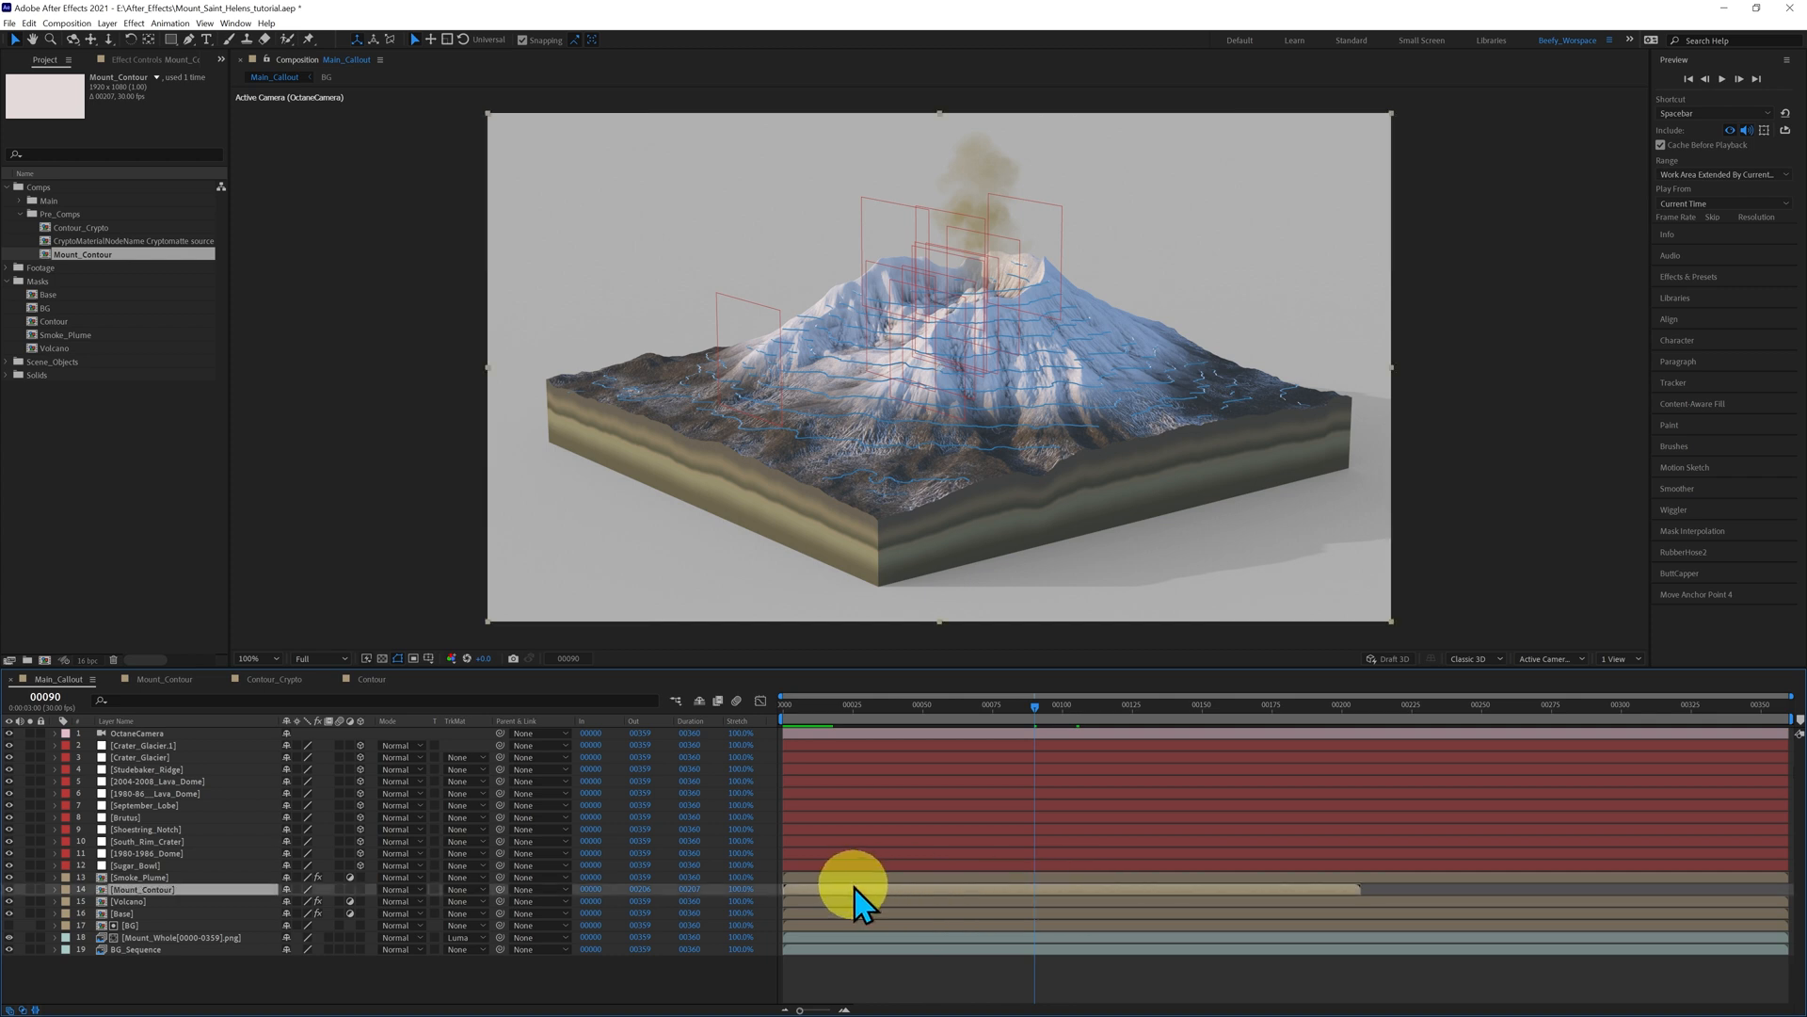
{"action": "left_click_drag", "start_coordinate": [853, 892], "coordinate": [1108, 903]}
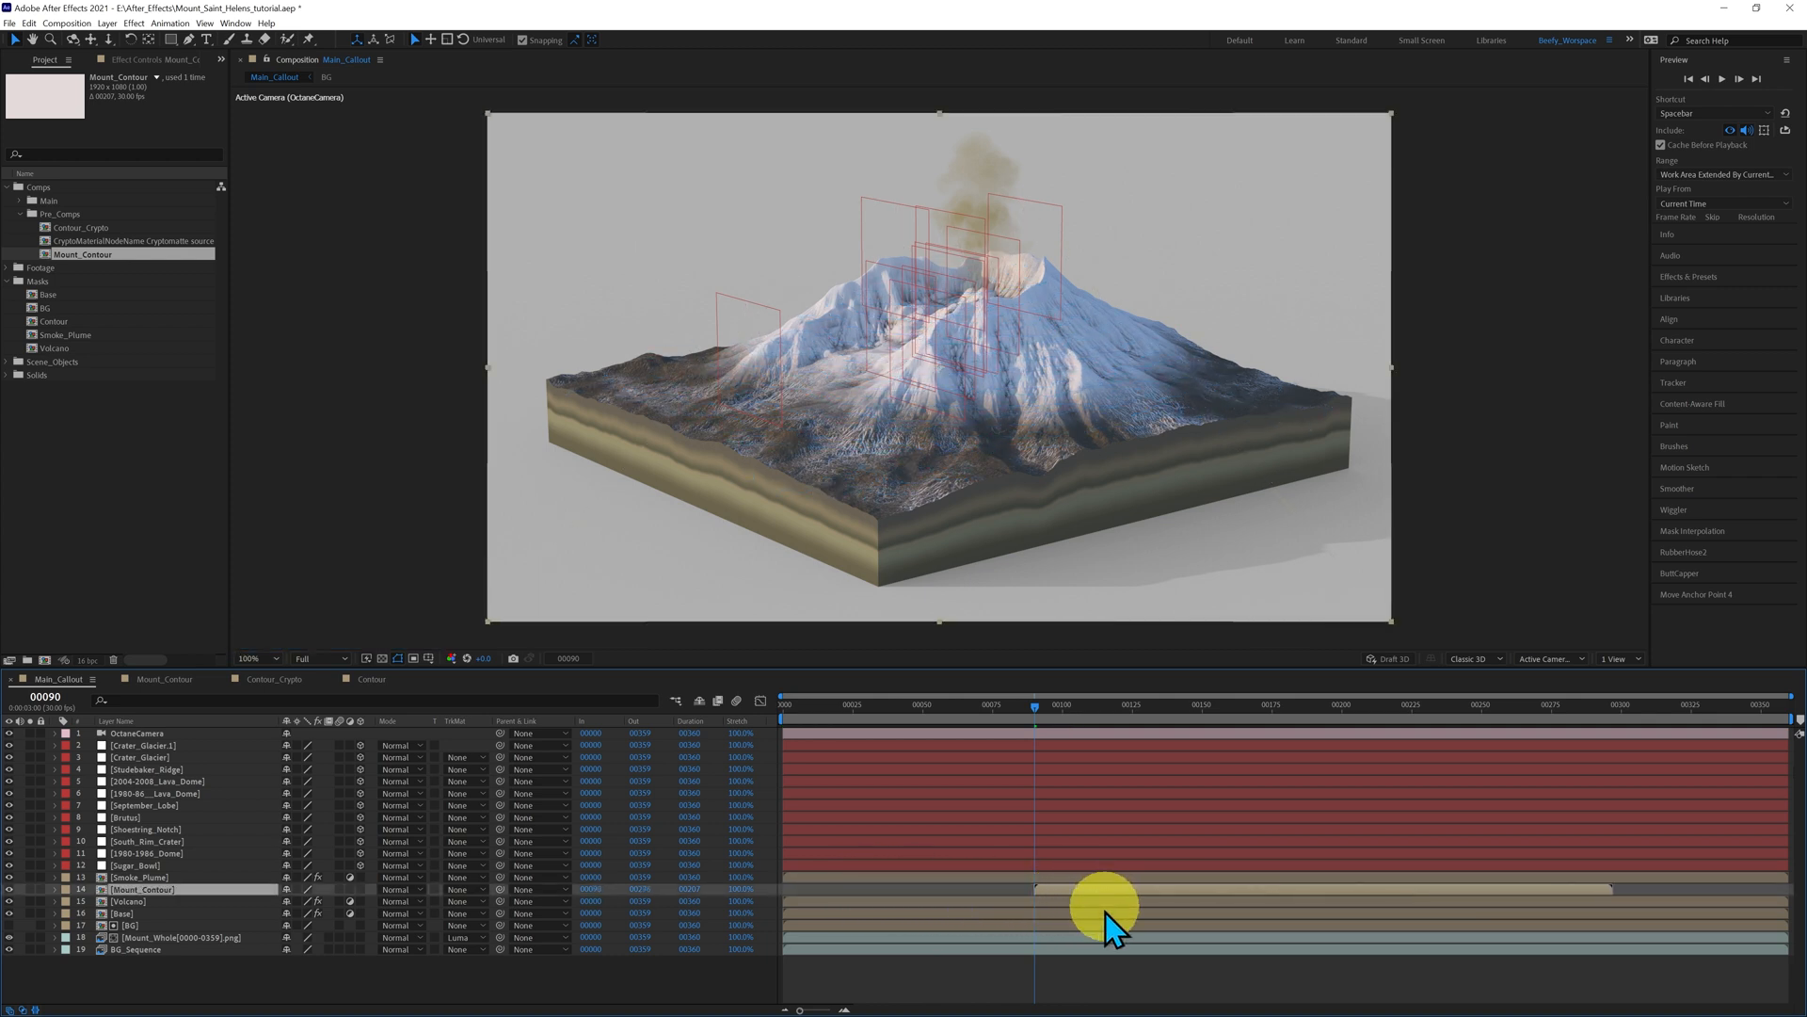
{"action": "left_click_drag", "start_coordinate": [802, 1011], "coordinate": [753, 1011]}
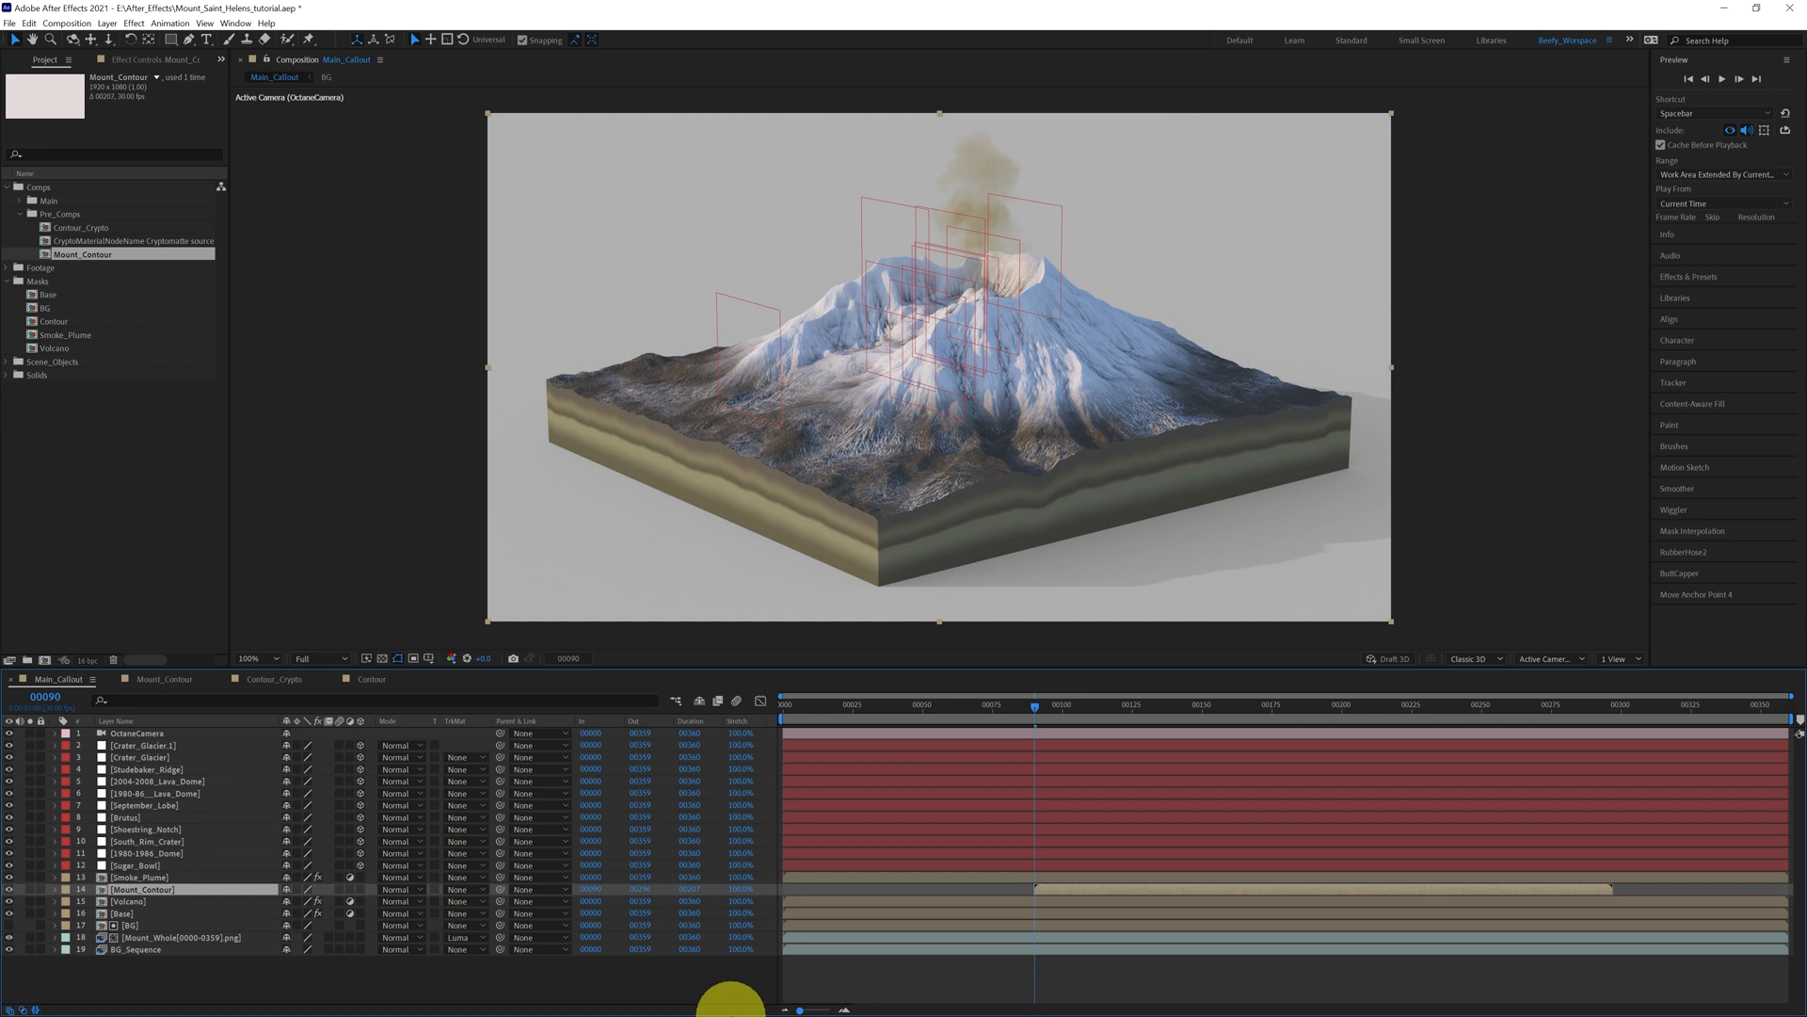
- Play the Main_Callout comp from the beginning and check the contour lines' timing and look, stopping at frame 171
{"action": "left_click", "coordinate": [1689, 79]}
{"action": "left_click", "coordinate": [1722, 79]}
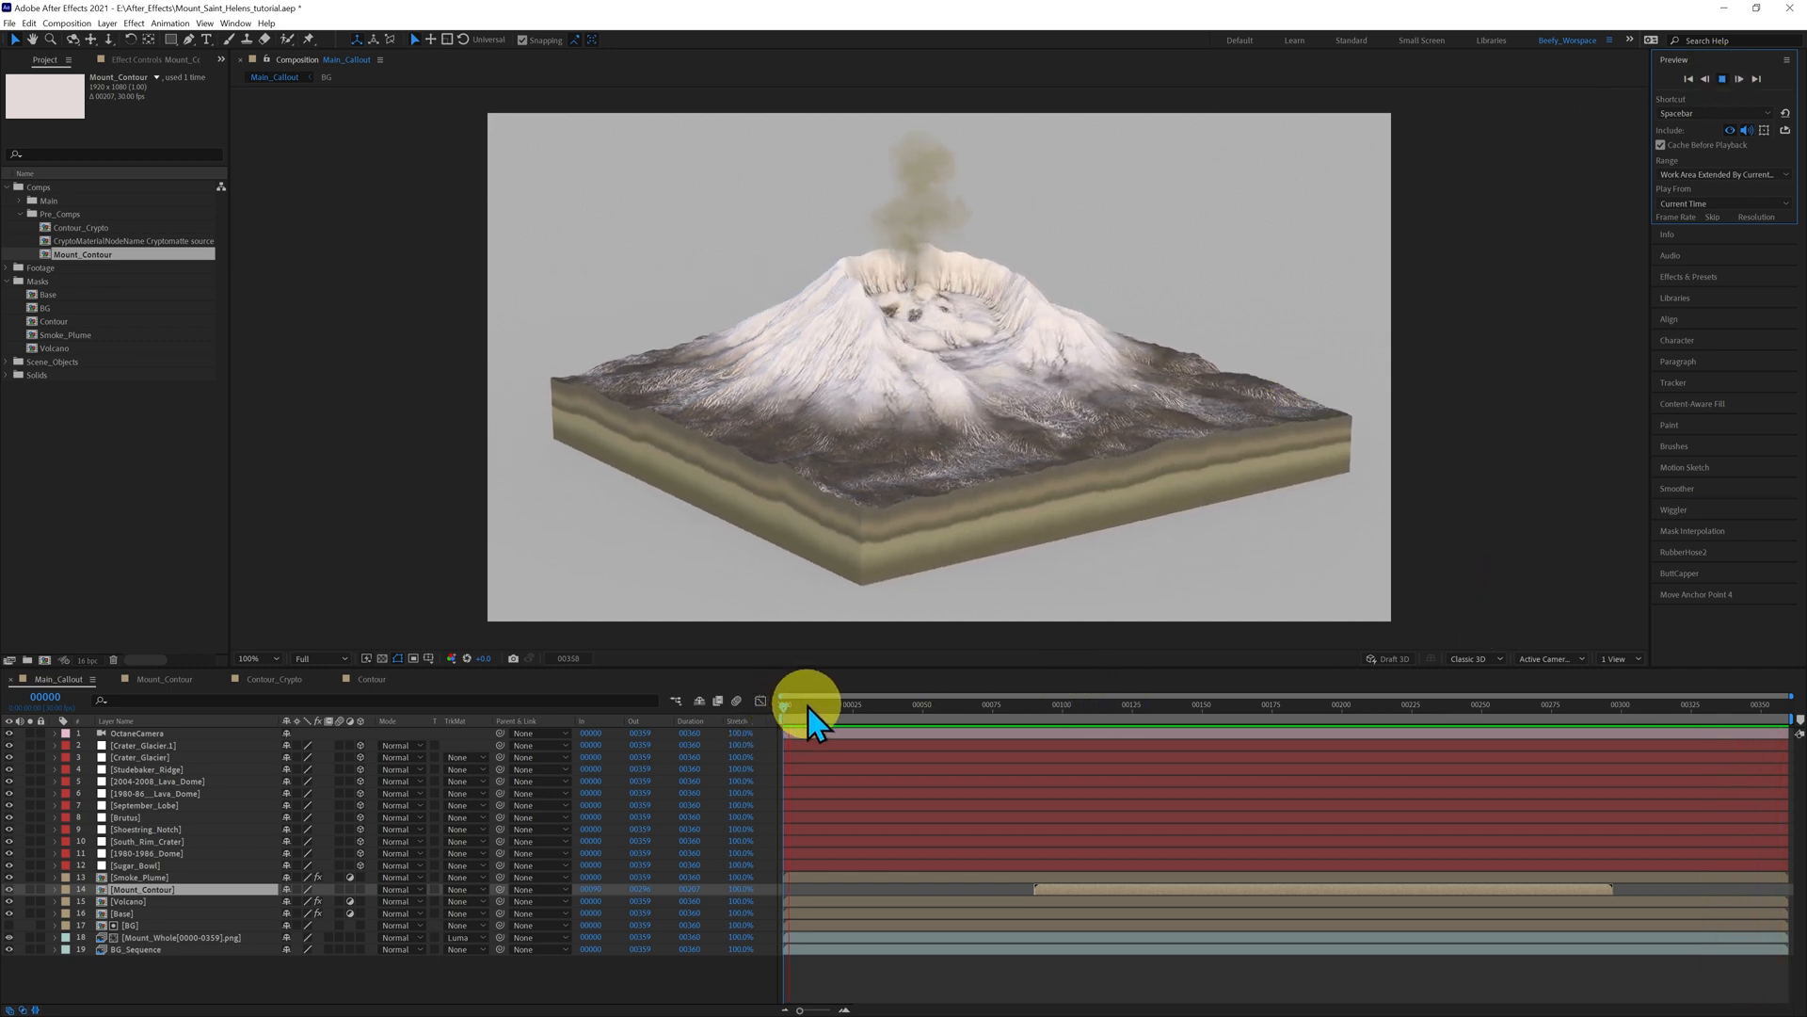
{"action": "mouse_move", "coordinate": [790, 712]}
{"action": "left_mouse_down"}
{"action": "mouse_move", "coordinate": [1237, 754]}
{"action": "mouse_move", "coordinate": [1600, 847]}
{"action": "mouse_move", "coordinate": [1262, 858]}
{"action": "left_mouse_up"}
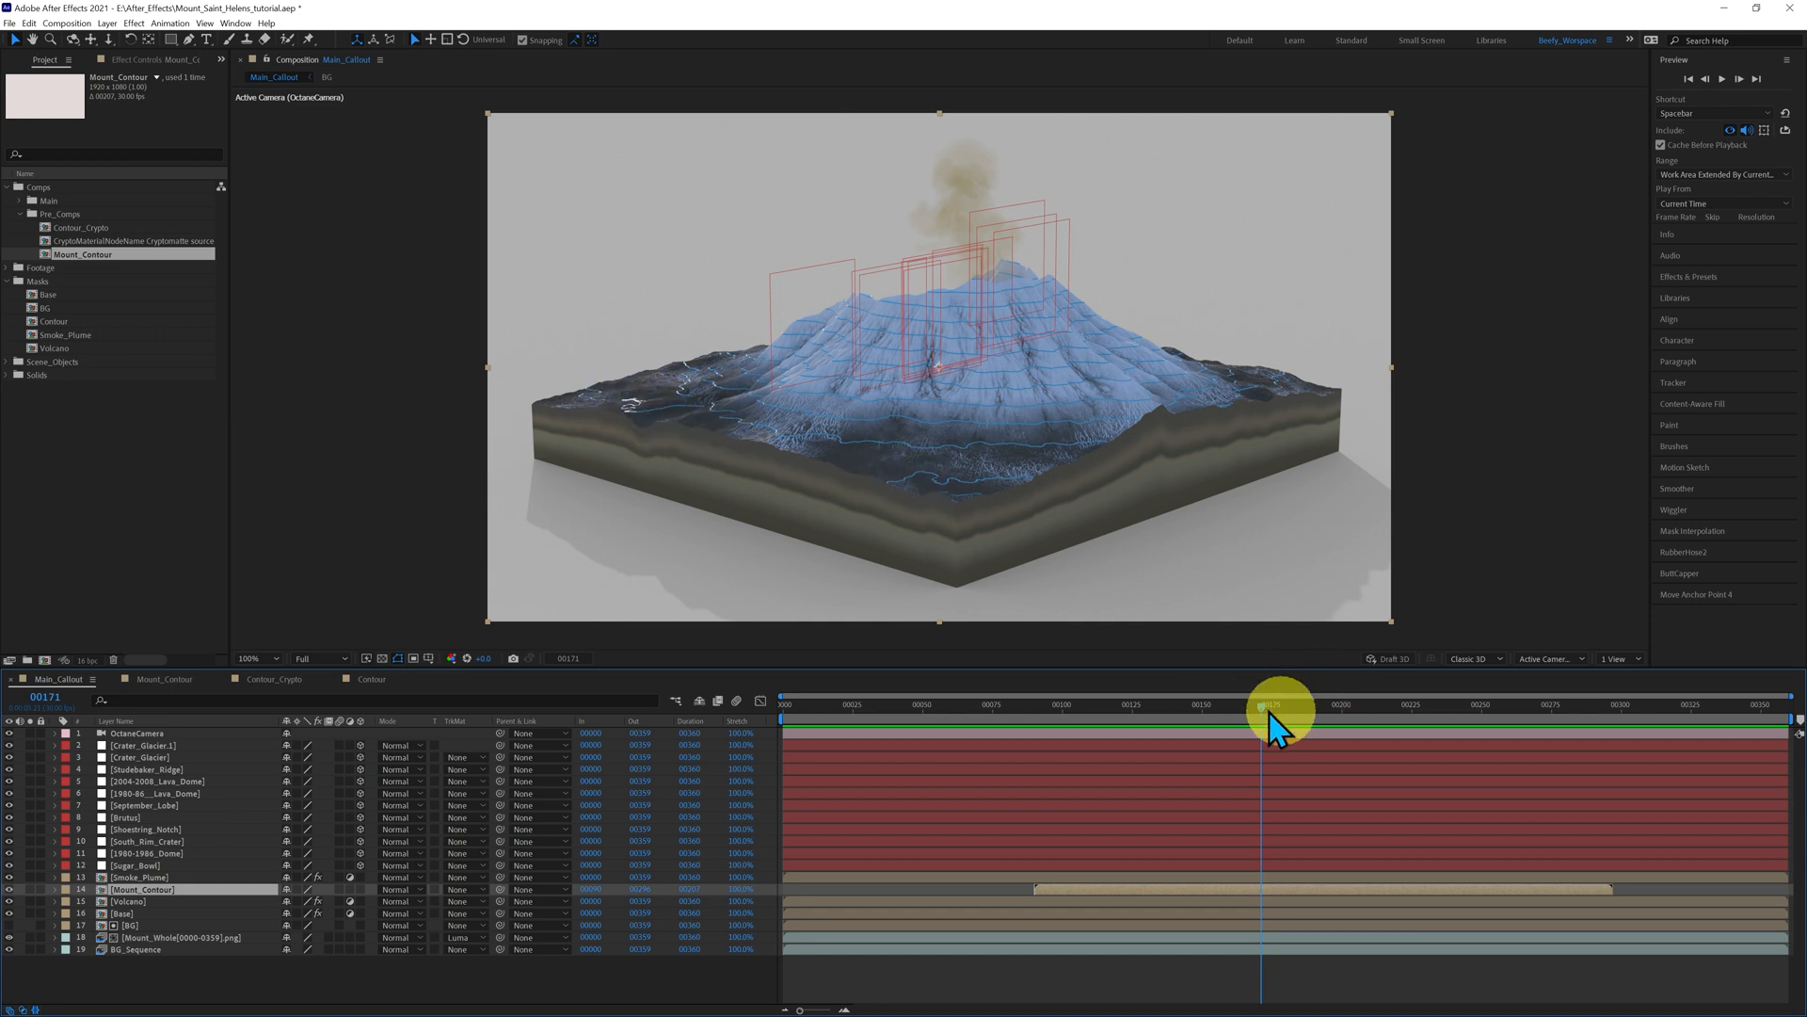
{"action": "mouse_move", "coordinate": [1260, 712]}
{"action": "left_mouse_down"}
{"action": "mouse_move", "coordinate": [1243, 713]}
{"action": "mouse_move", "coordinate": [1277, 713]}
{"action": "mouse_move", "coordinate": [1261, 713]}
{"action": "left_mouse_up"}
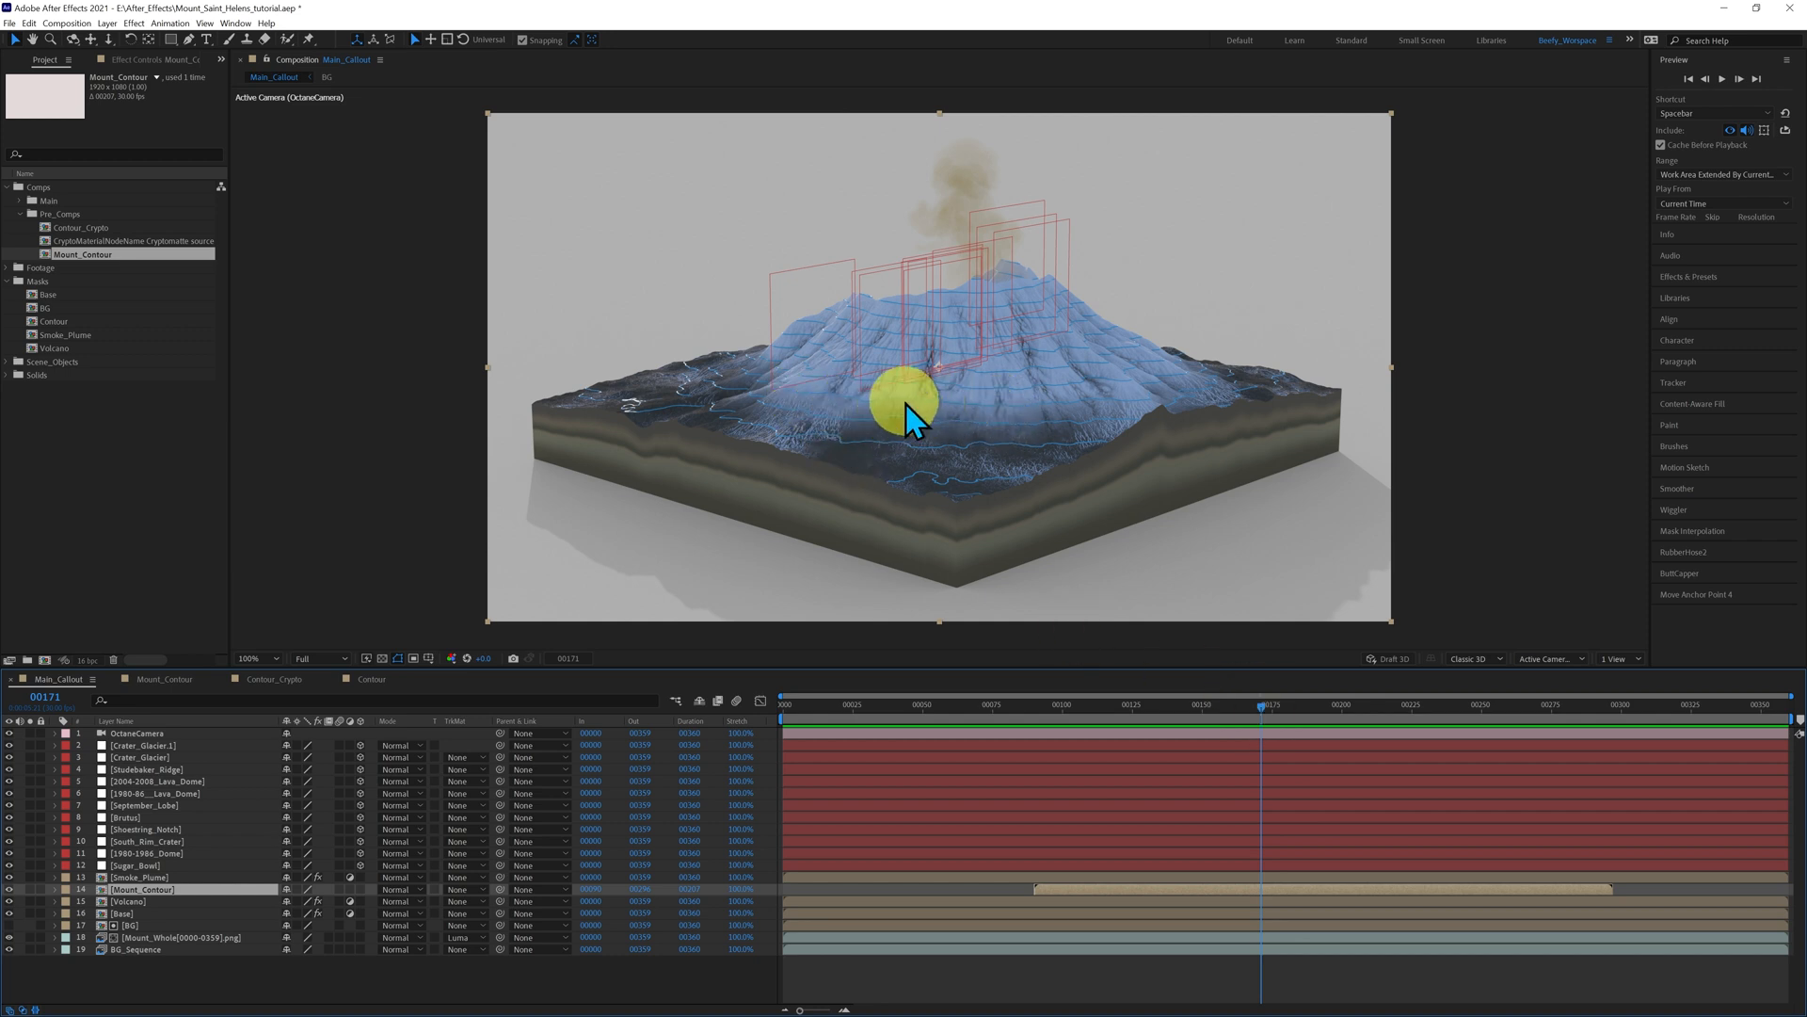
{"action": "mouse_move", "coordinate": [1273, 708]}
{"action": "left_mouse_down"}
{"action": "mouse_move", "coordinate": [1275, 728]}
{"action": "mouse_move", "coordinate": [1262, 712]}
{"action": "left_mouse_up"}
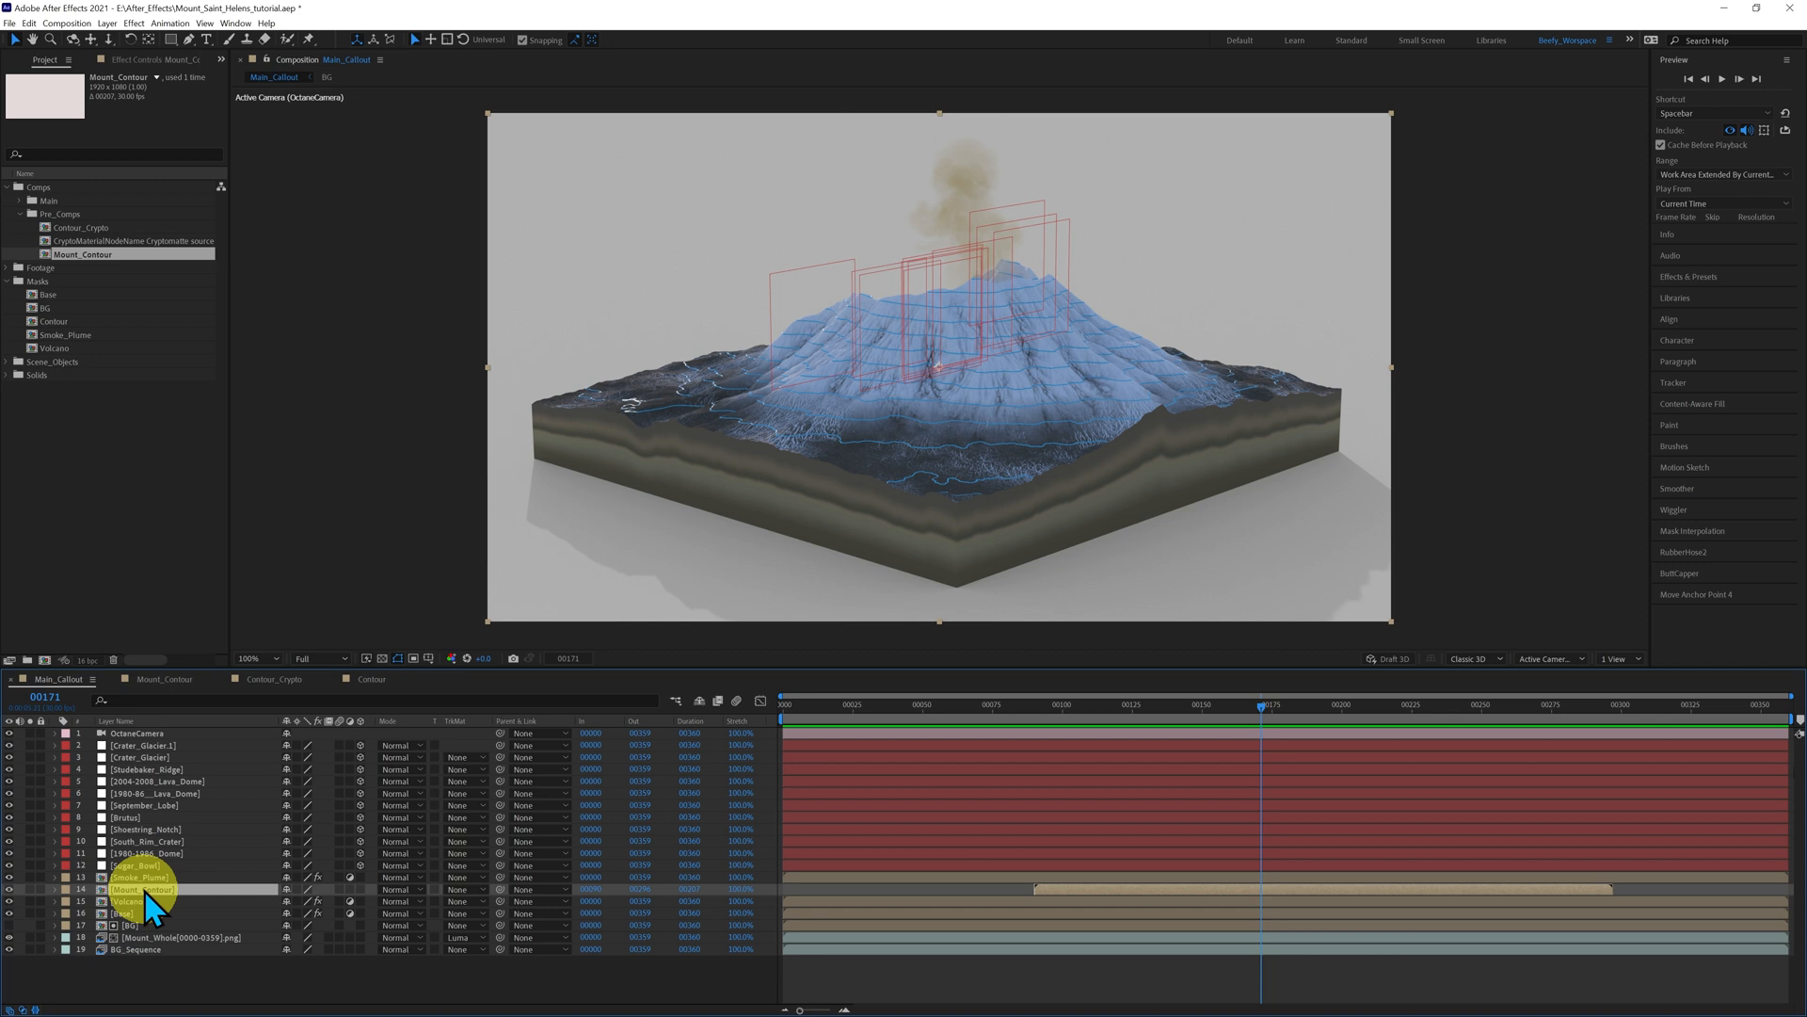
- Apply the Tint effect to the Mount_Contour layer and map white to the cyan color 49D6E3
{"action": "key", "text": "ctrl+space"}
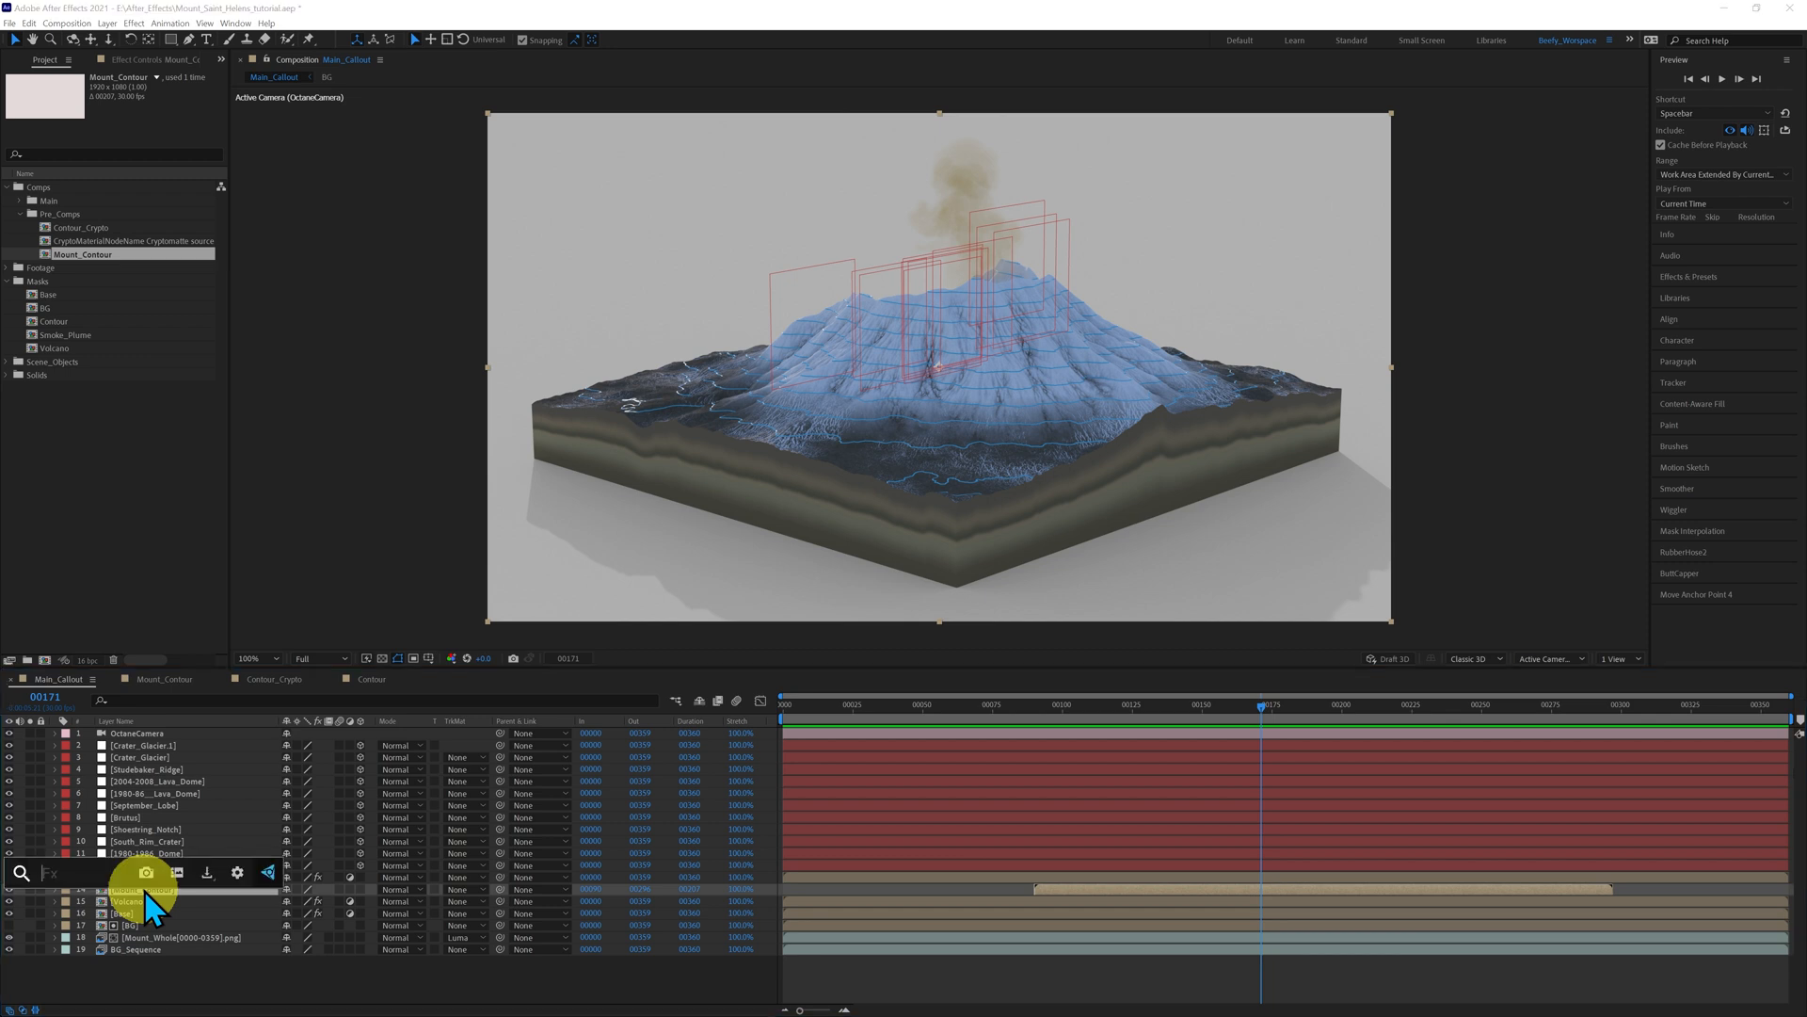
{"action": "type", "text": "tint"}
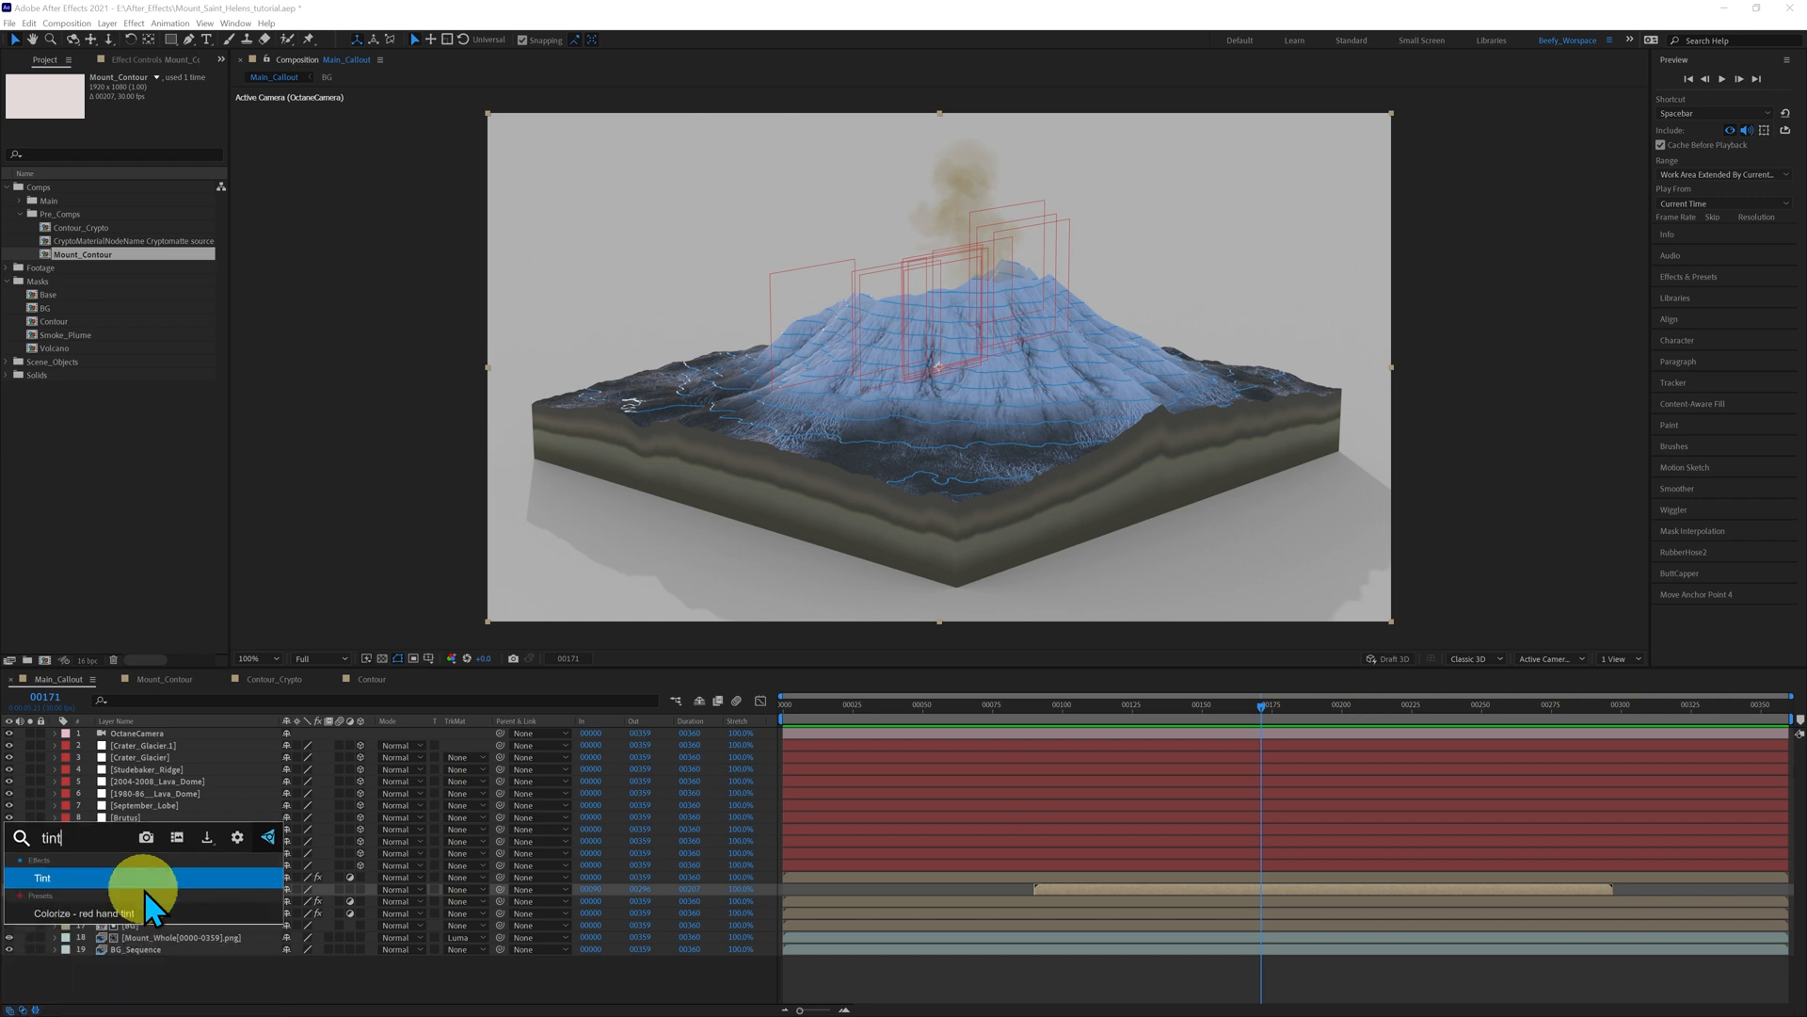
{"action": "left_click", "coordinate": [144, 890]}
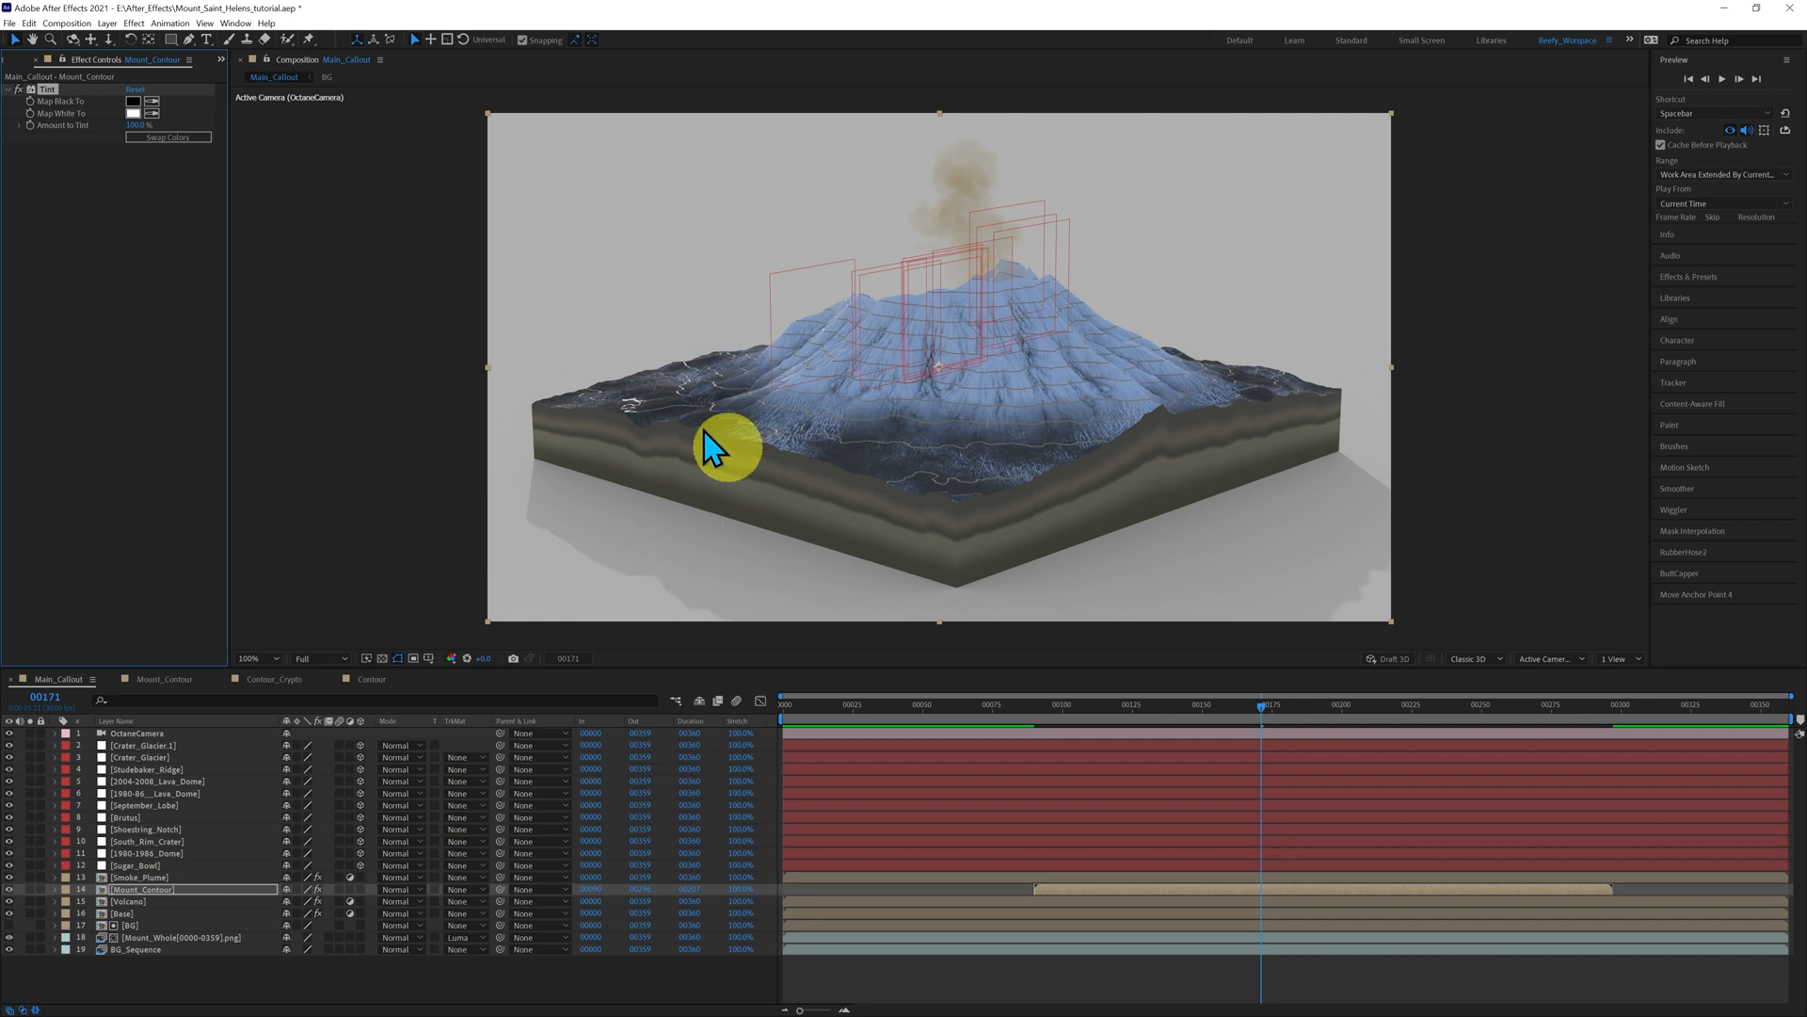
{"action": "left_click", "coordinate": [137, 117]}
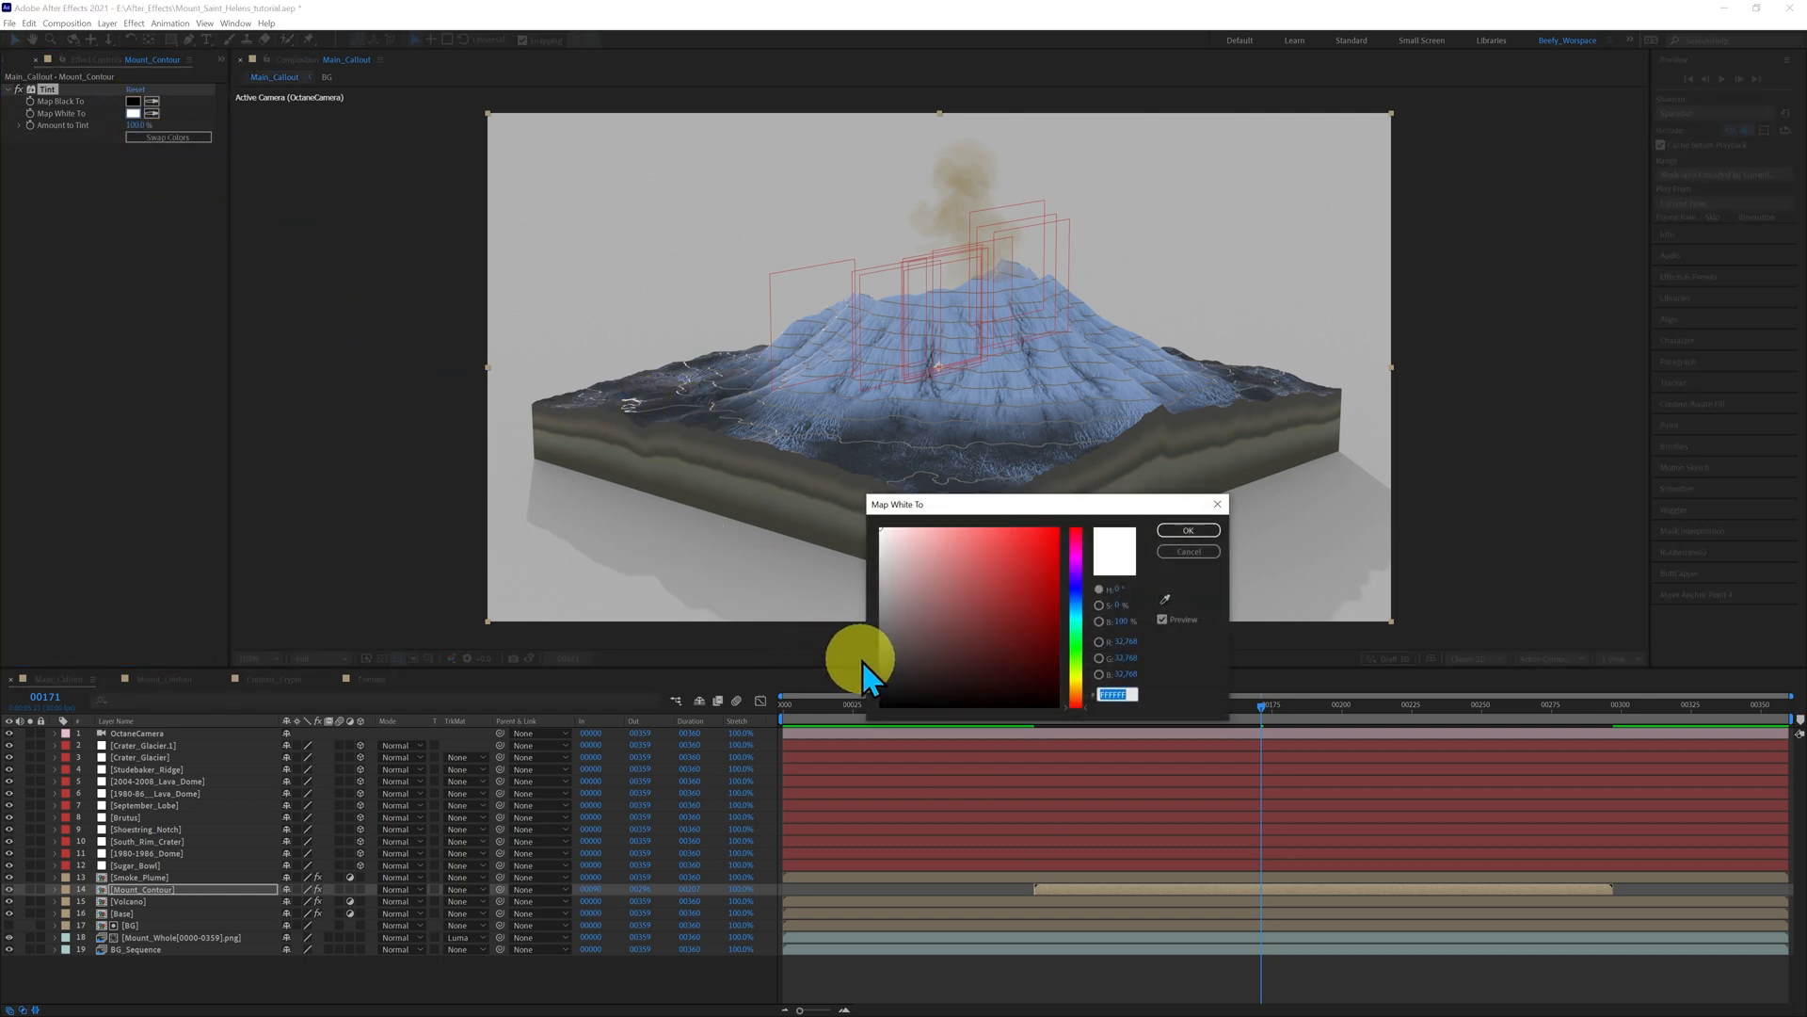
{"action": "left_click", "coordinate": [1076, 607]}
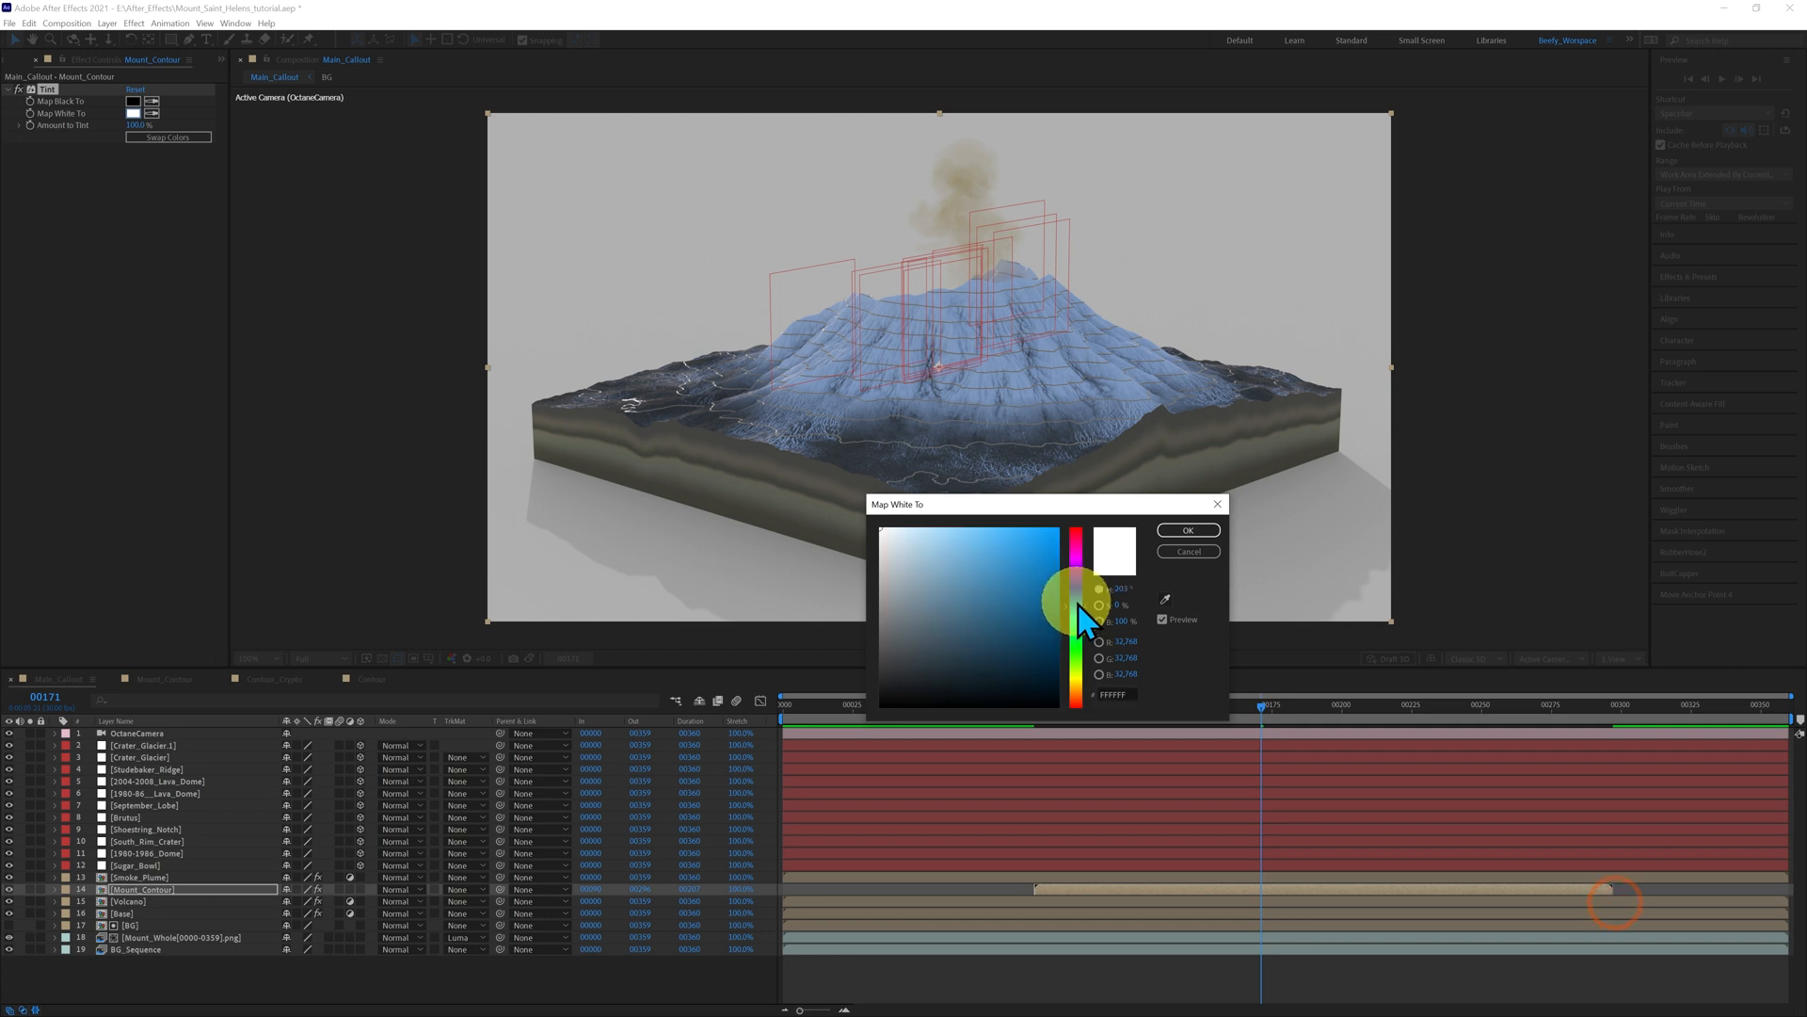
{"action": "left_click_drag", "start_coordinate": [1077, 609], "coordinate": [1080, 615]}
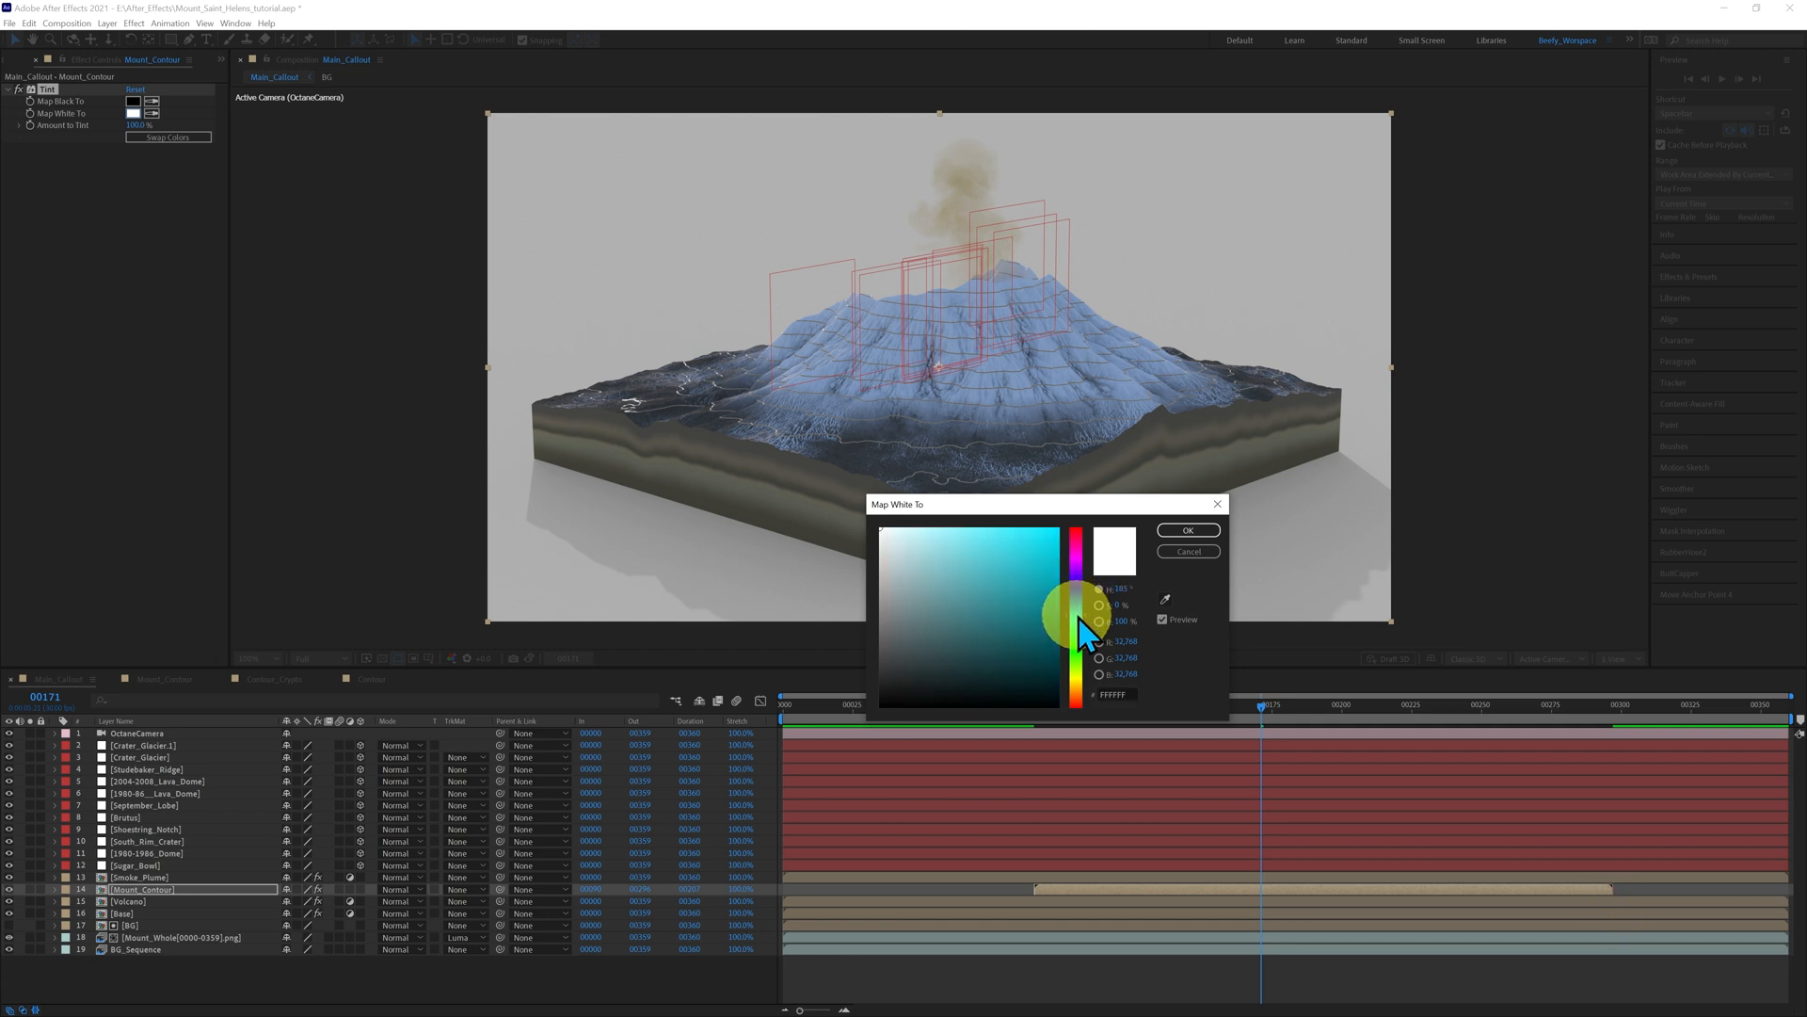
{"action": "left_click_drag", "start_coordinate": [960, 555], "coordinate": [1000, 546]}
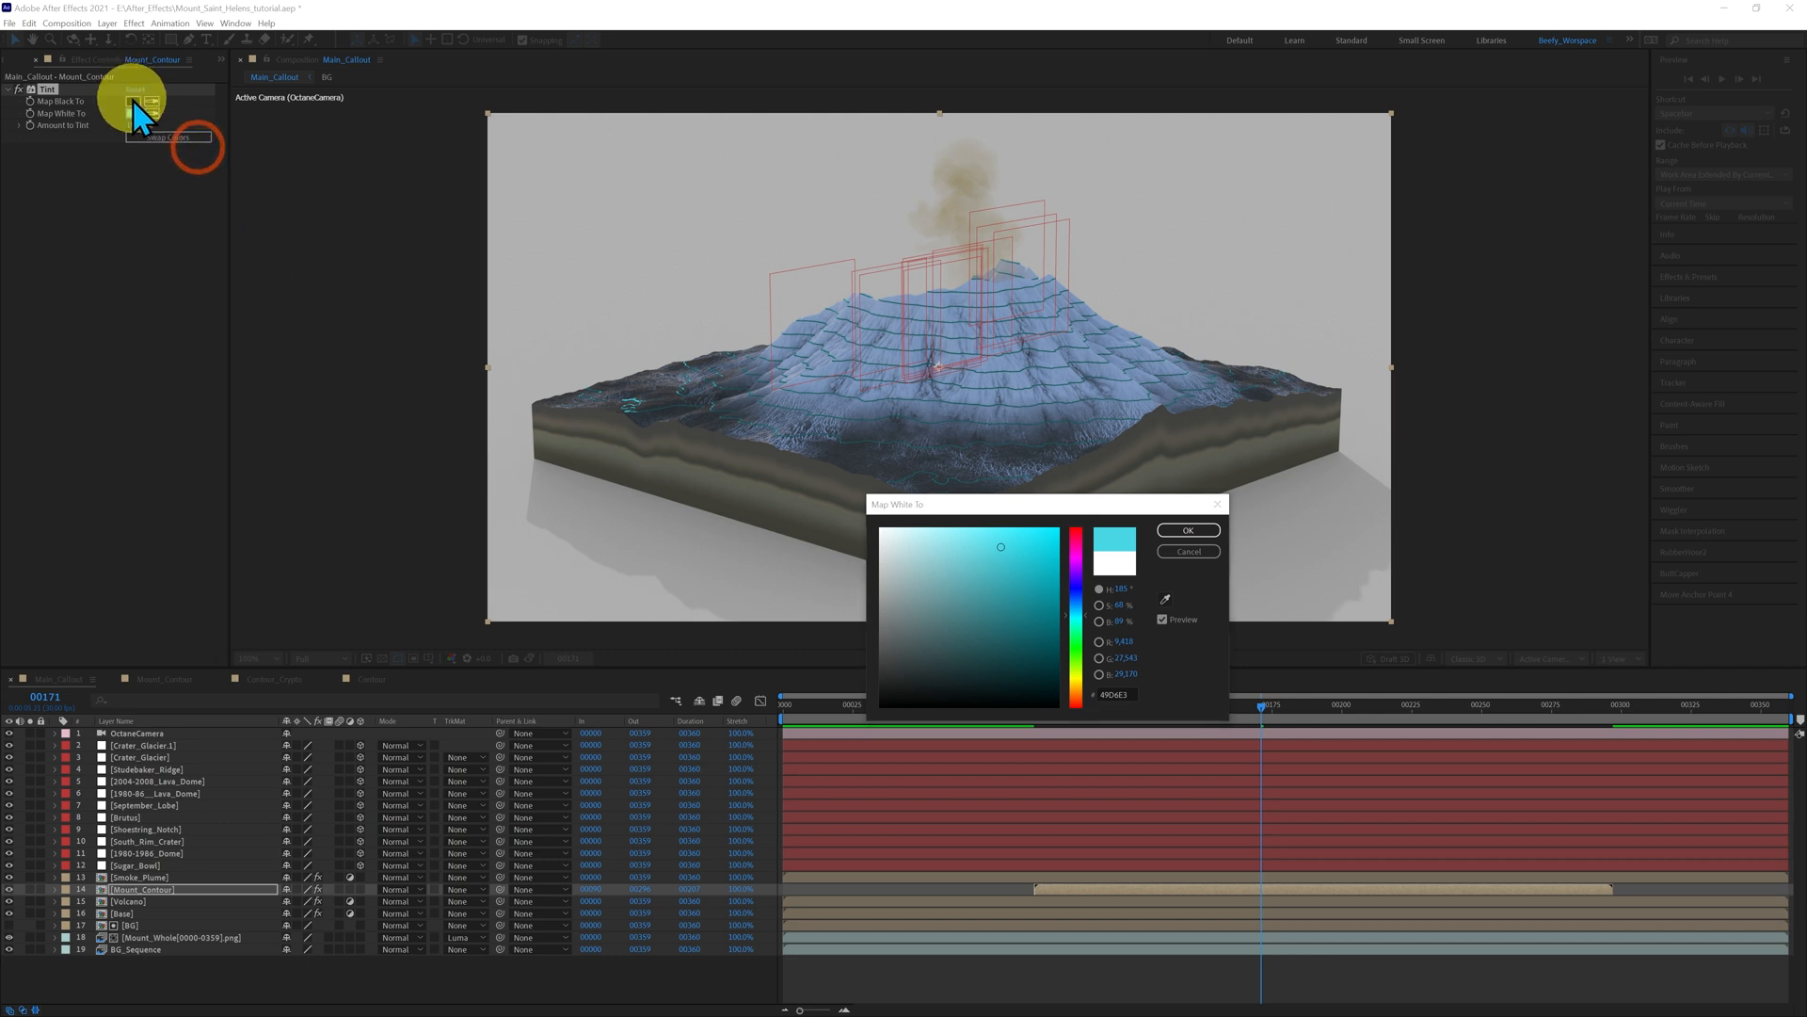
{"action": "left_click", "coordinate": [1190, 533]}
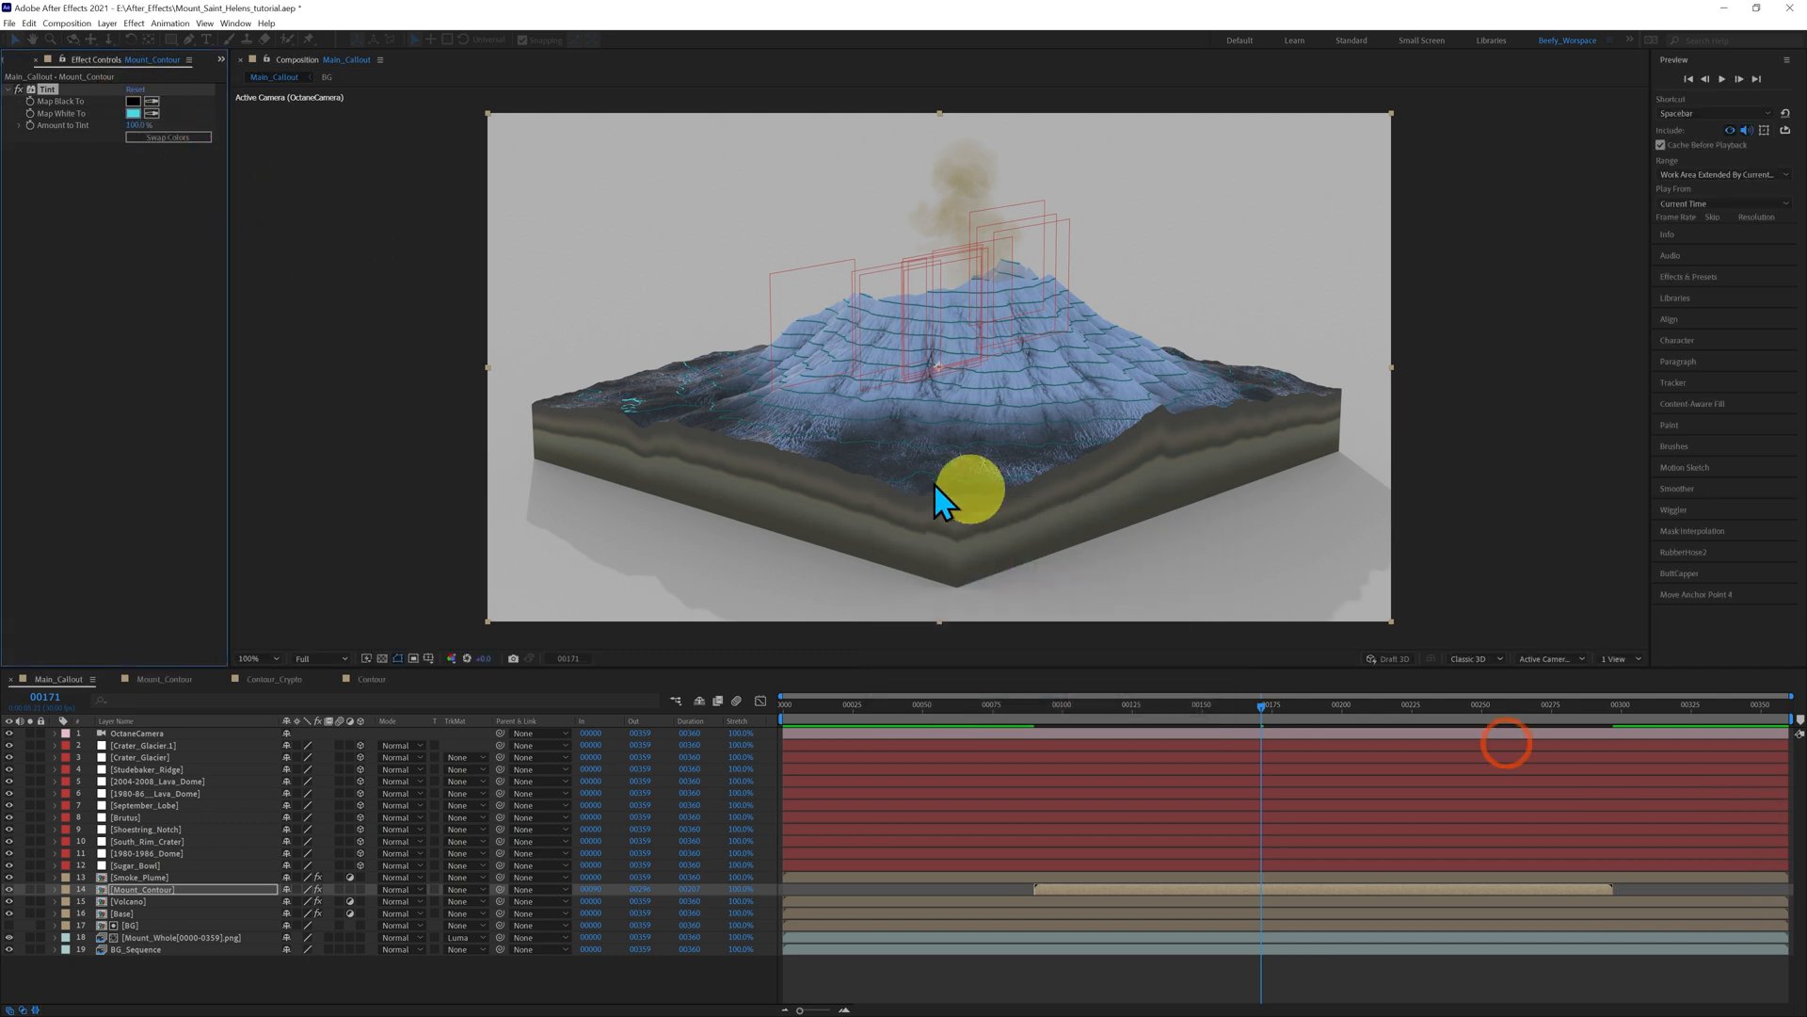
- Set the Tint effect's Map Black To color to a darker shade of the sampled cyan and check it at frame 149
{"action": "left_click", "coordinate": [131, 101]}
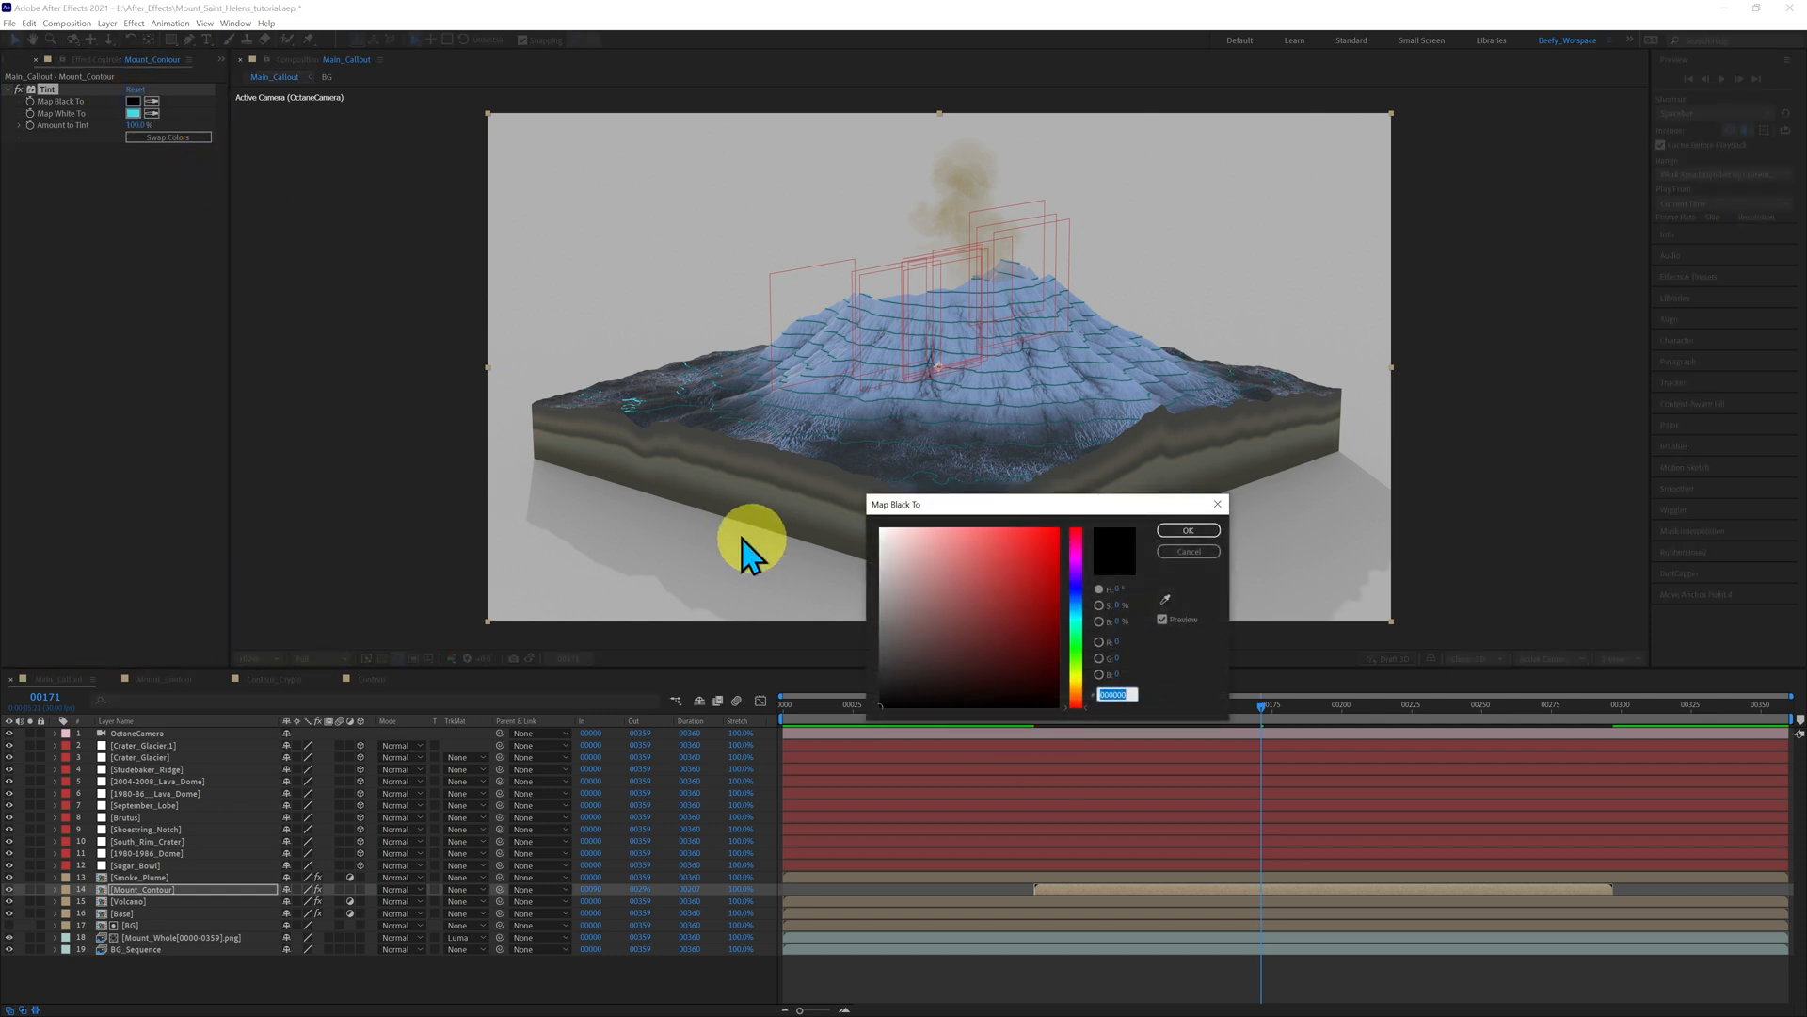
{"action": "left_click", "coordinate": [1166, 599]}
{"action": "left_click", "coordinate": [136, 111]}
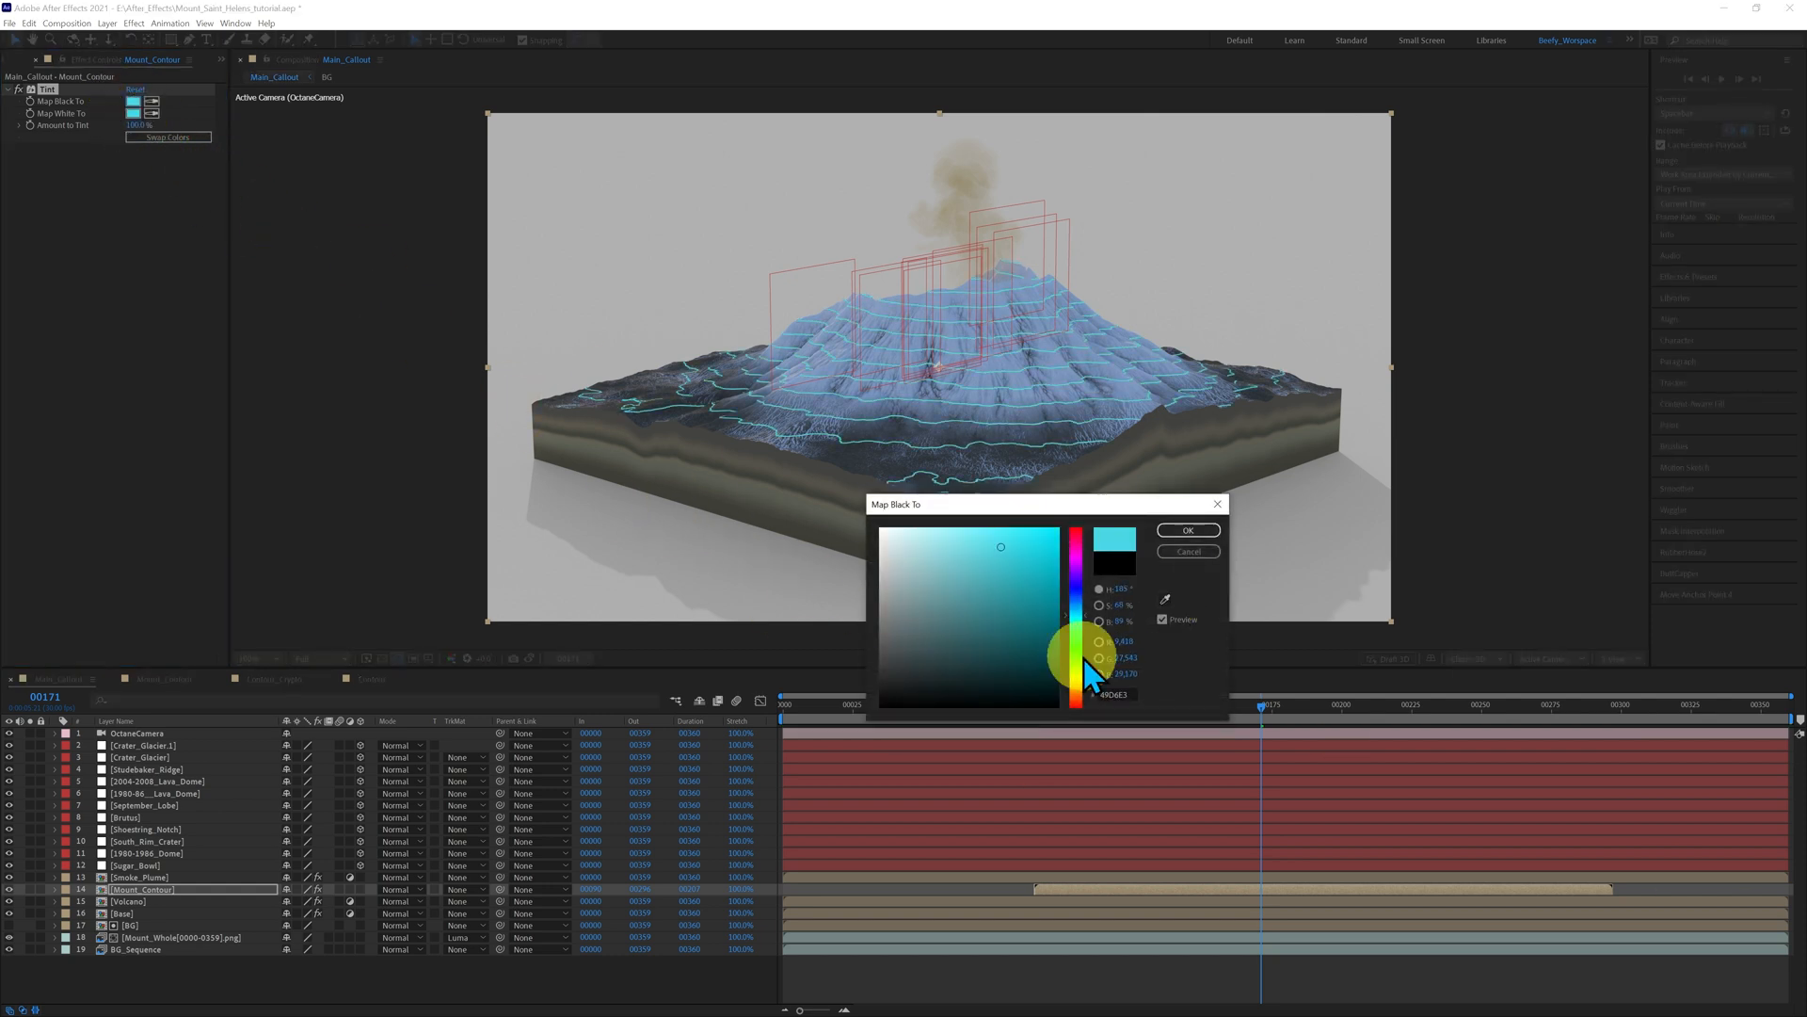
{"action": "left_click_drag", "start_coordinate": [1009, 586], "coordinate": [1036, 619]}
{"action": "left_click", "coordinate": [1188, 530]}
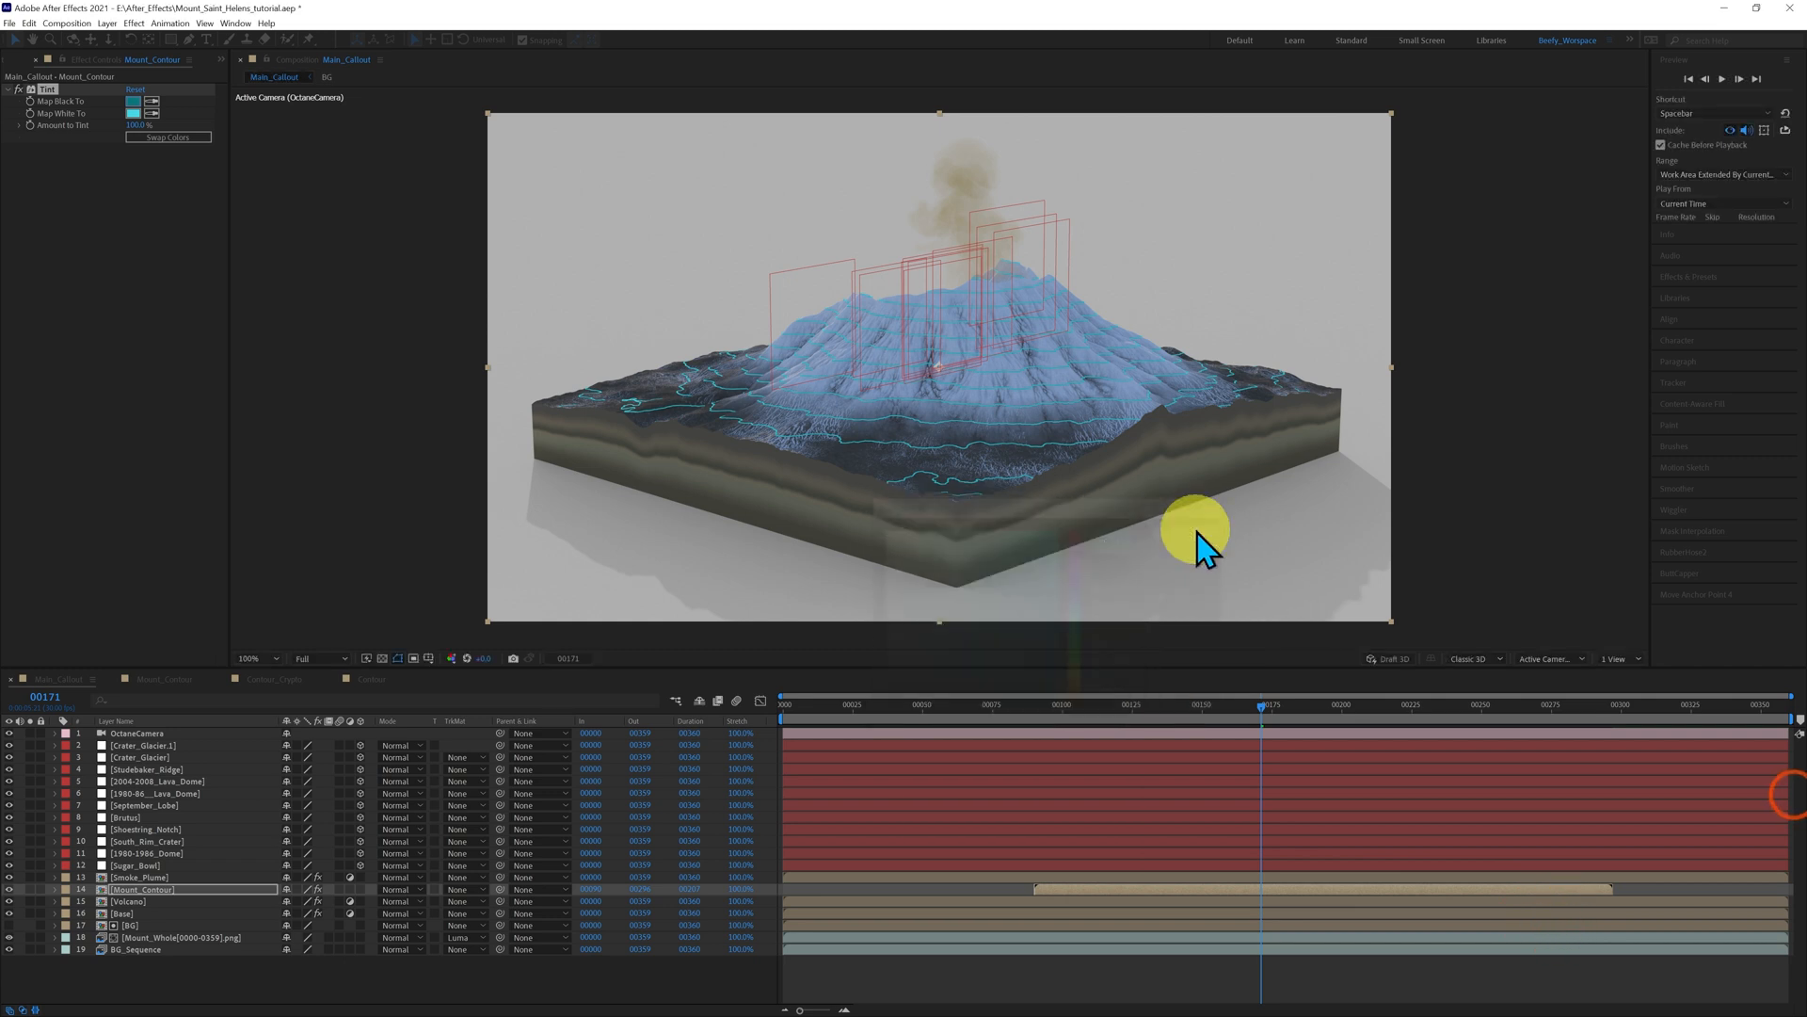
{"action": "left_click", "coordinate": [1259, 708]}
{"action": "left_click_drag", "start_coordinate": [1244, 708], "coordinate": [1200, 712]}
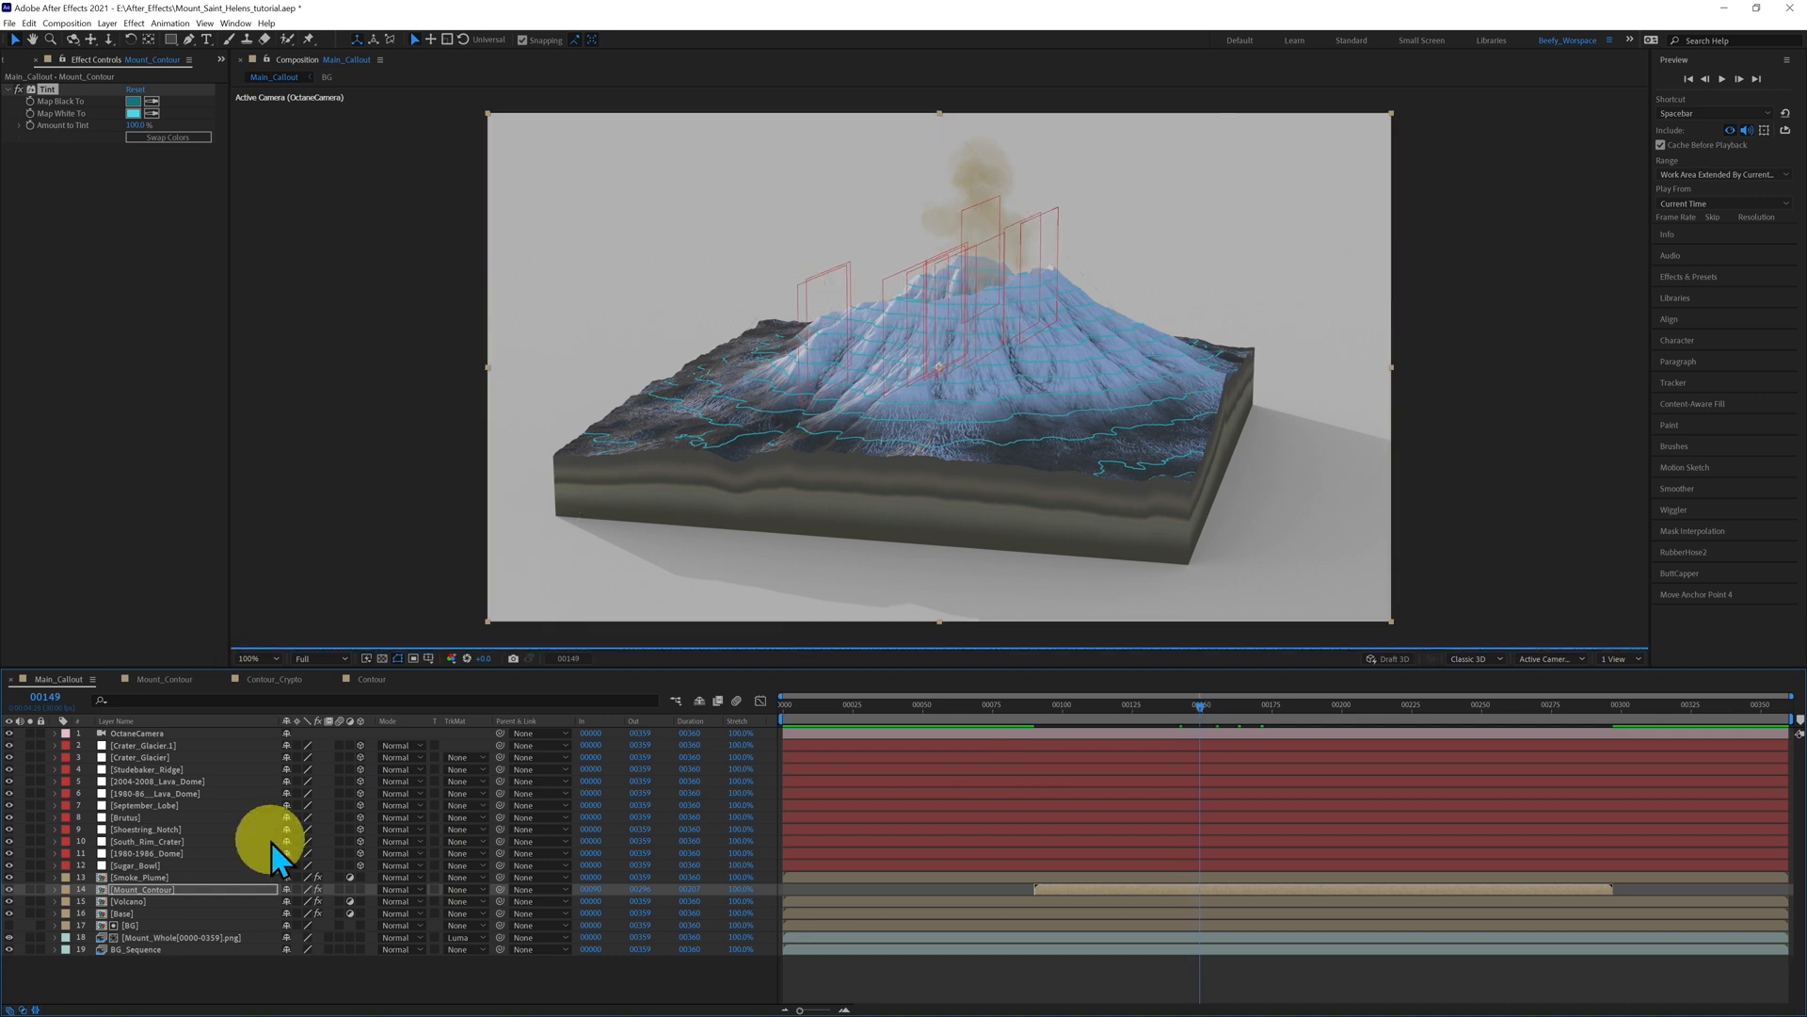
- Add the standard Glow effect to the Mount_Contour layer and inspect the glowing contour lines up close
{"action": "left_click", "coordinate": [147, 890]}
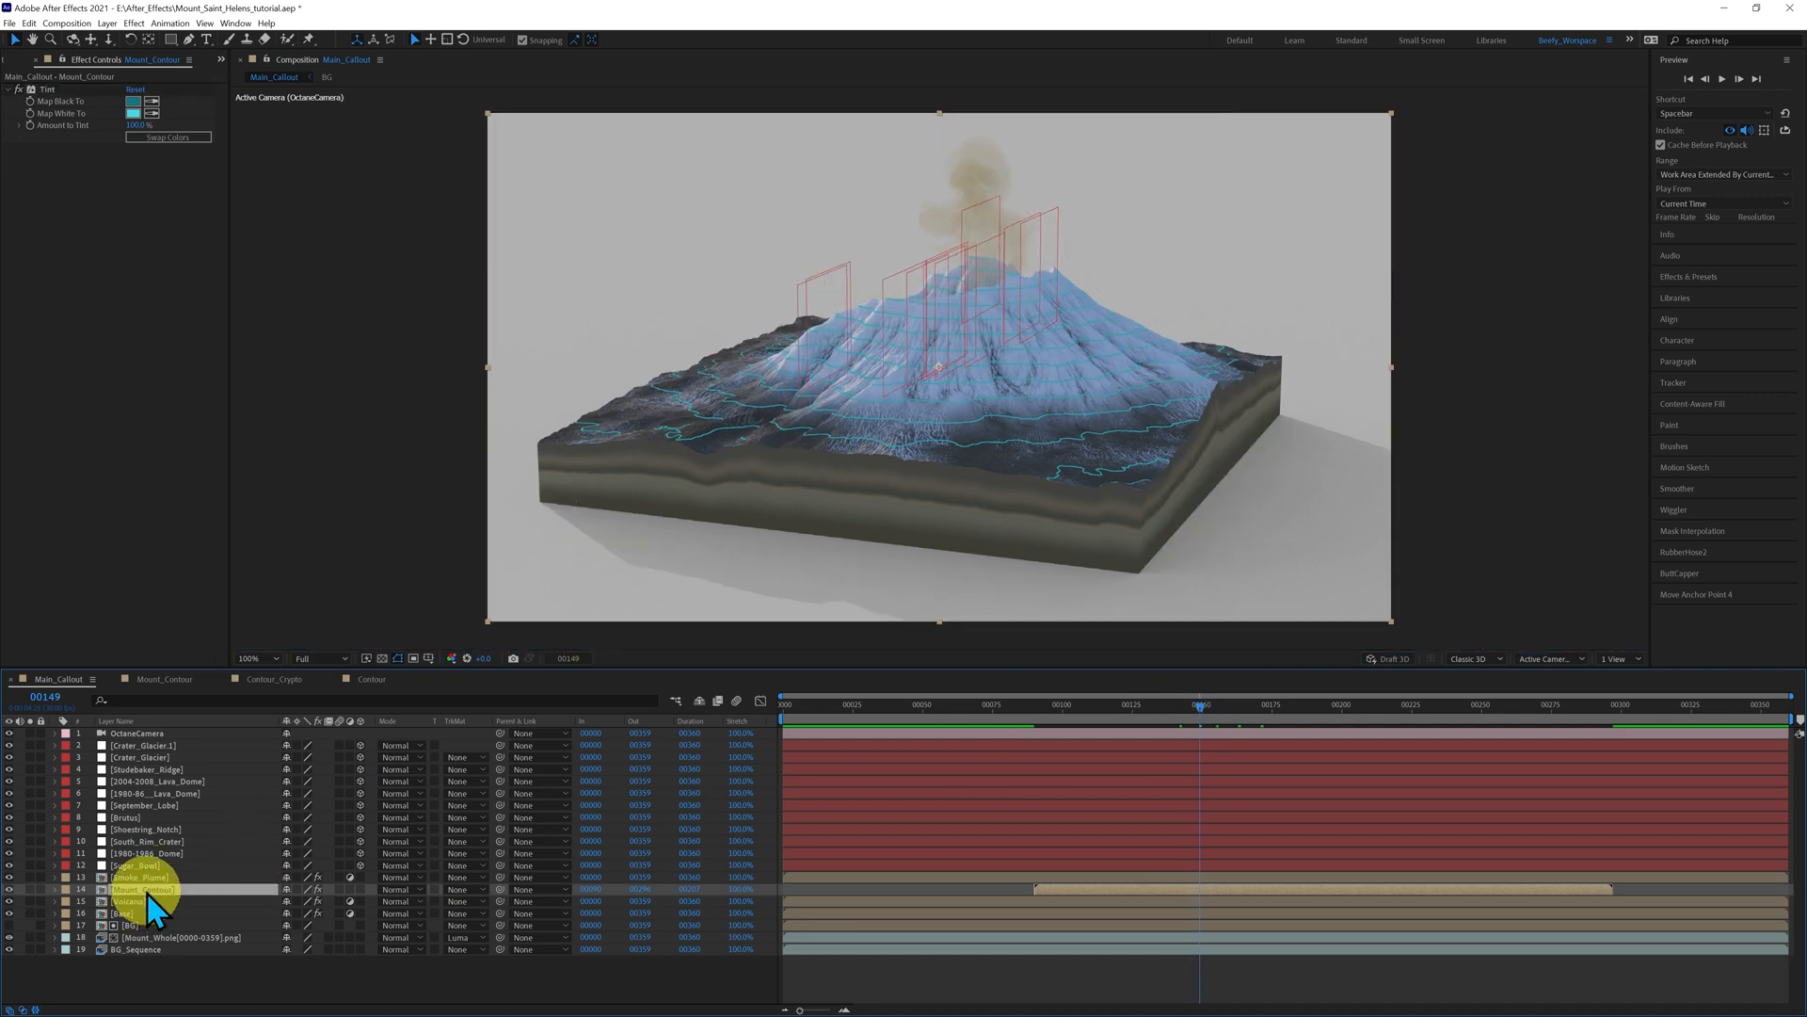
{"action": "key", "text": "ctrl+space"}
{"action": "type", "text": "glow"}
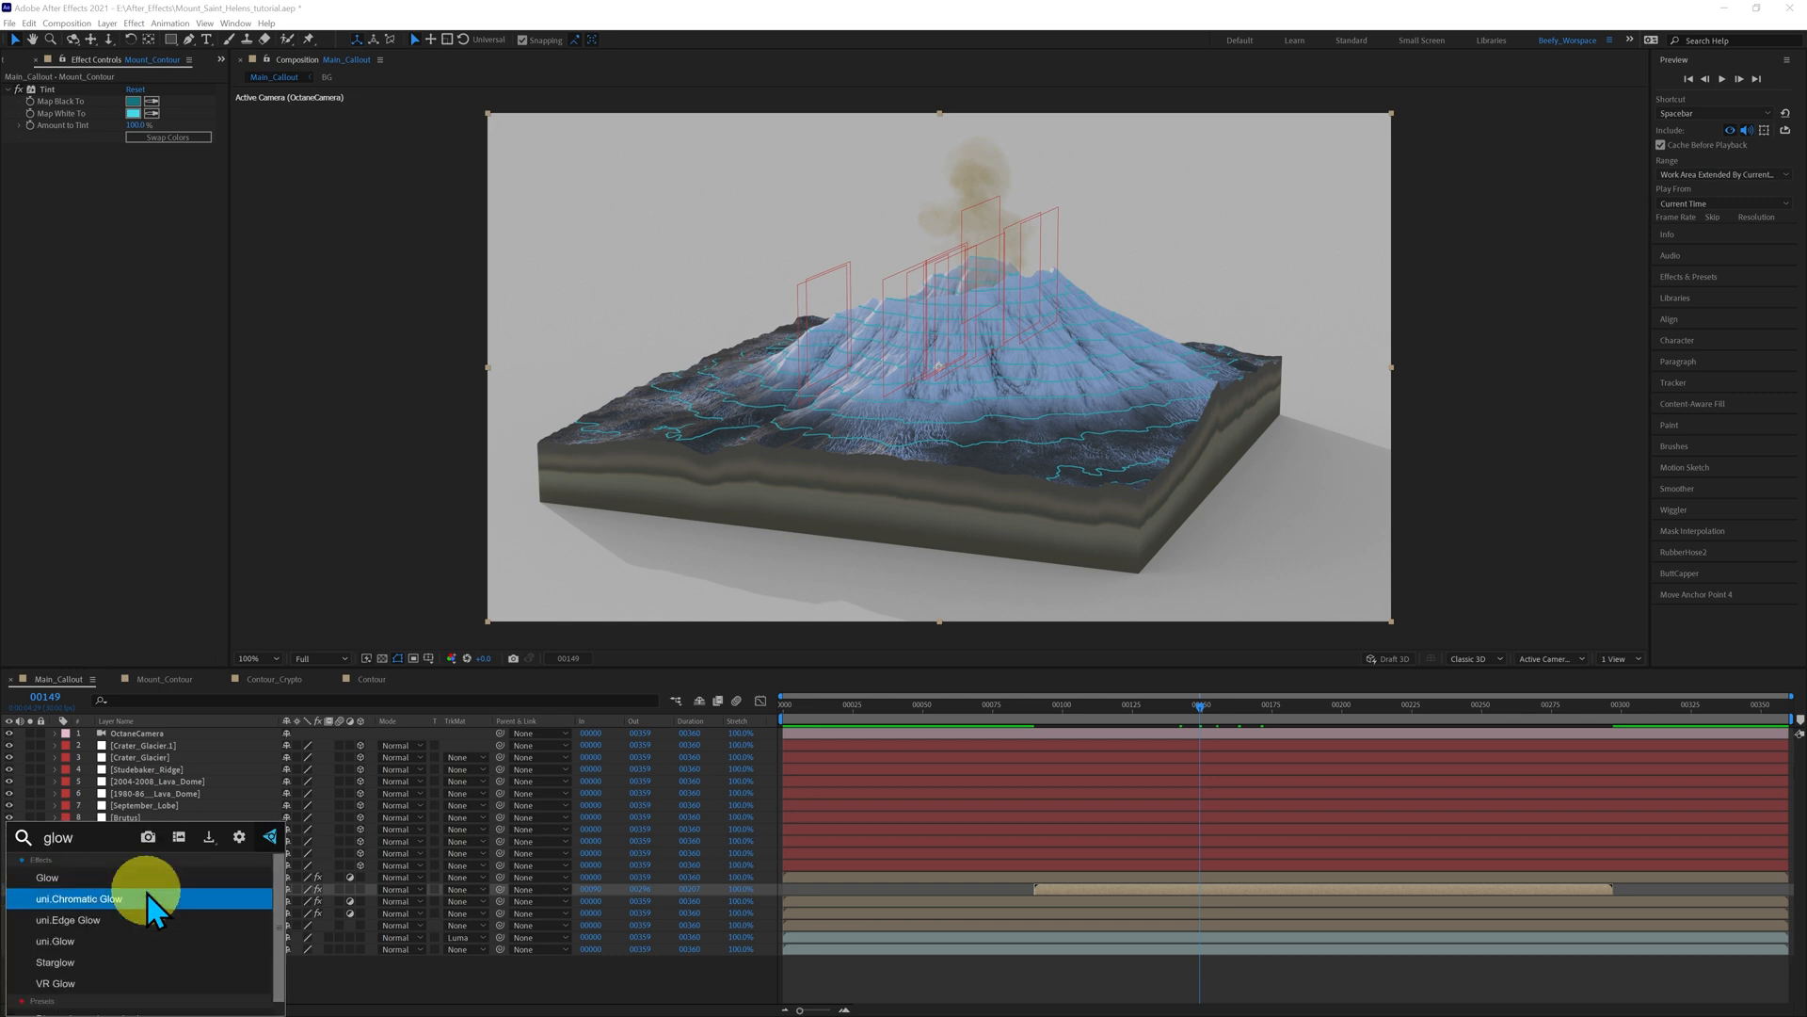
{"action": "left_click", "coordinate": [52, 876]}
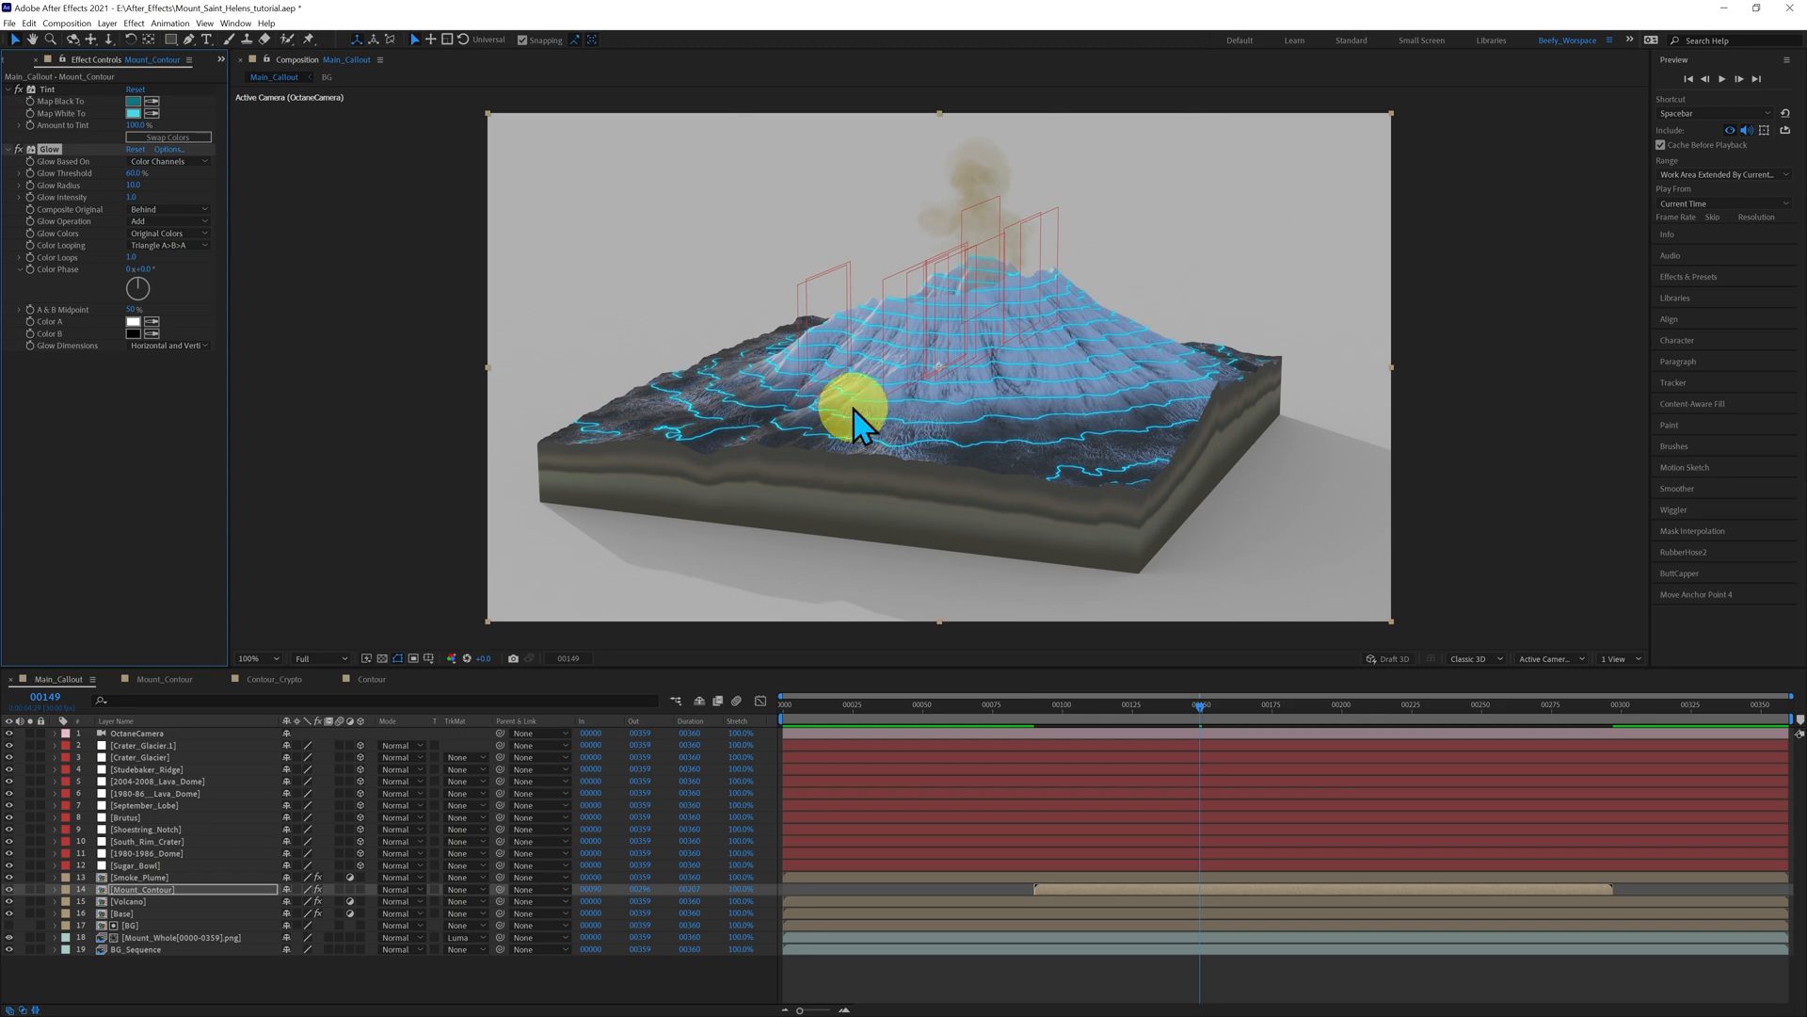
{"action": "key", "text": "period"}
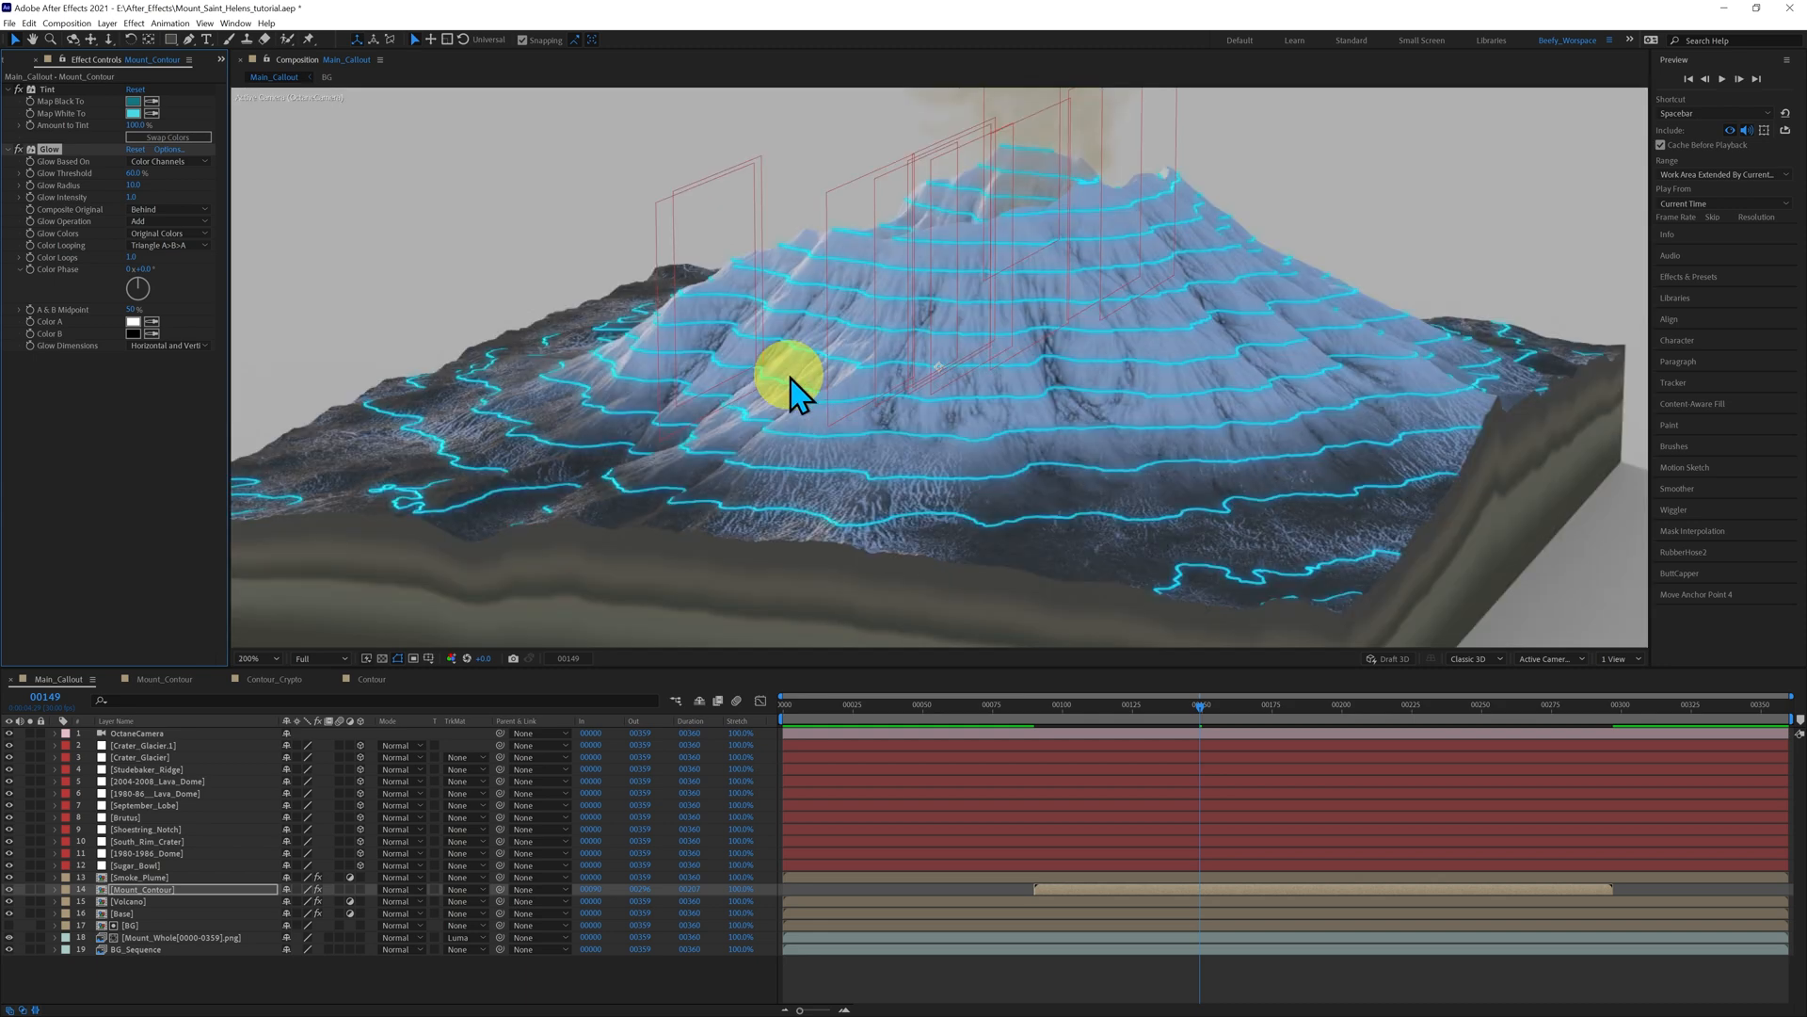
{"action": "key", "text": "period"}
{"action": "key", "text": "comma"}
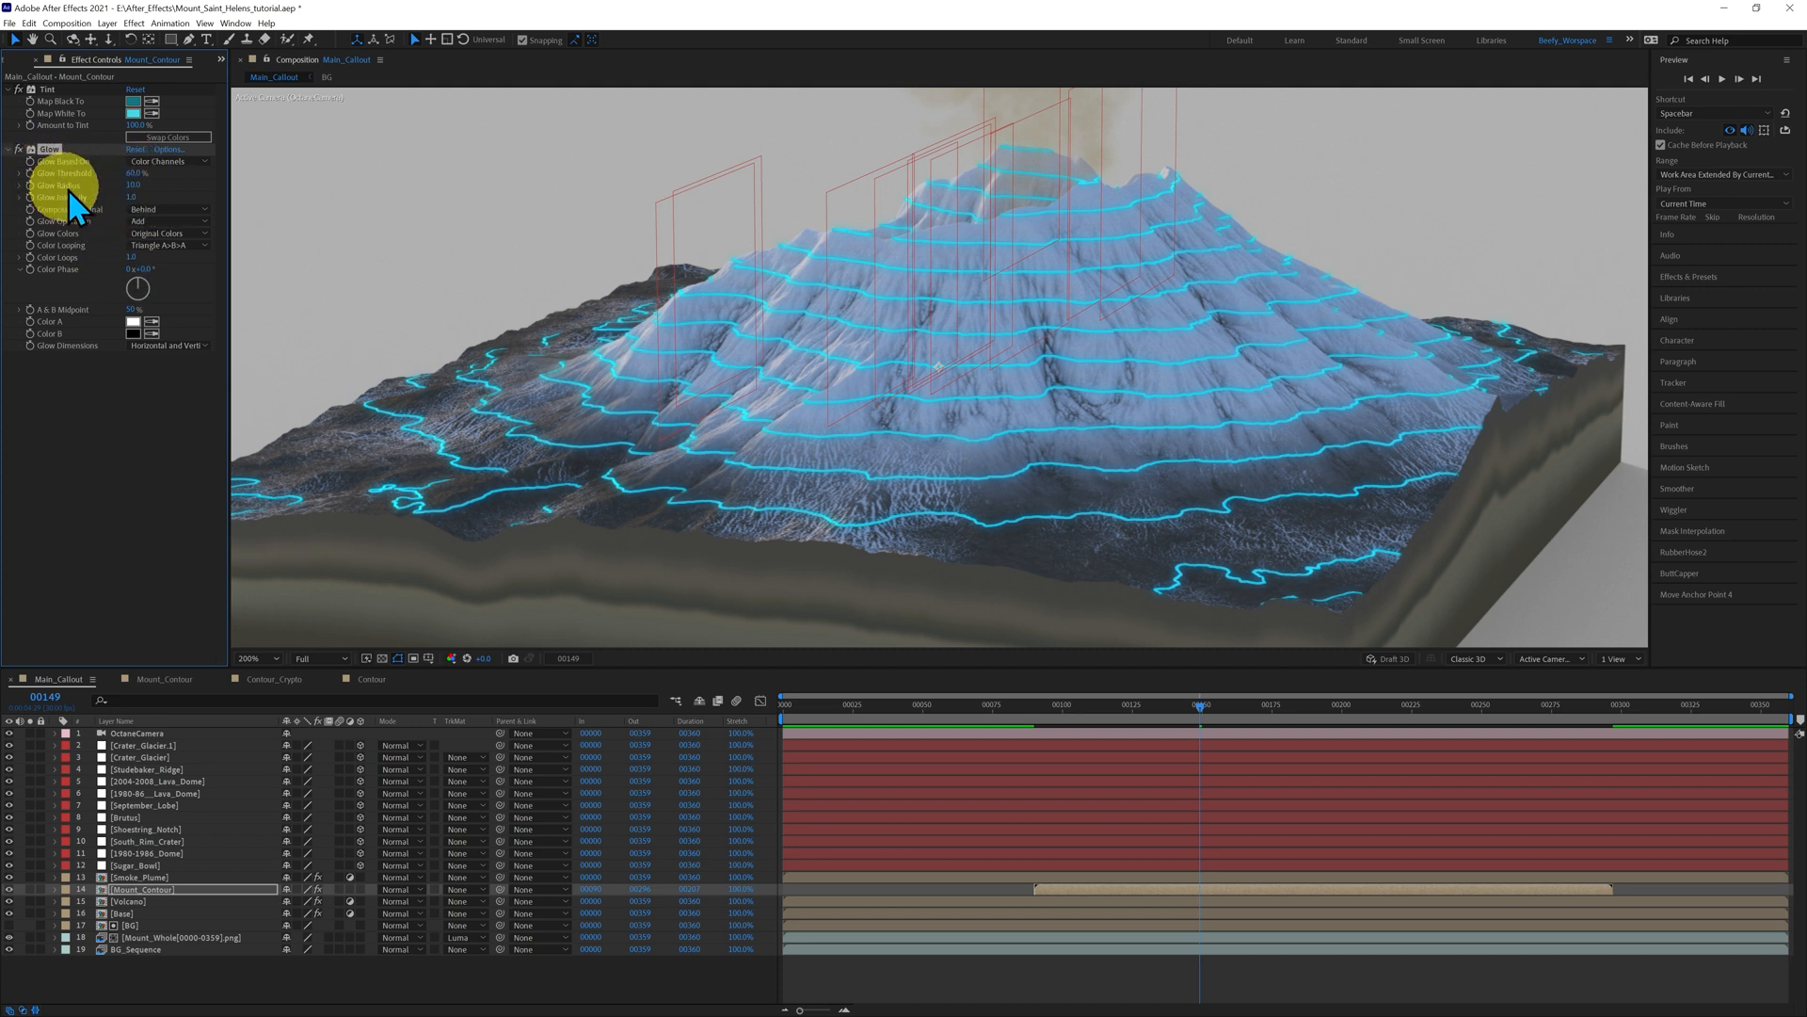
- Set the contour lines' Glow Radius to 4
{"action": "left_click", "coordinate": [132, 185]}
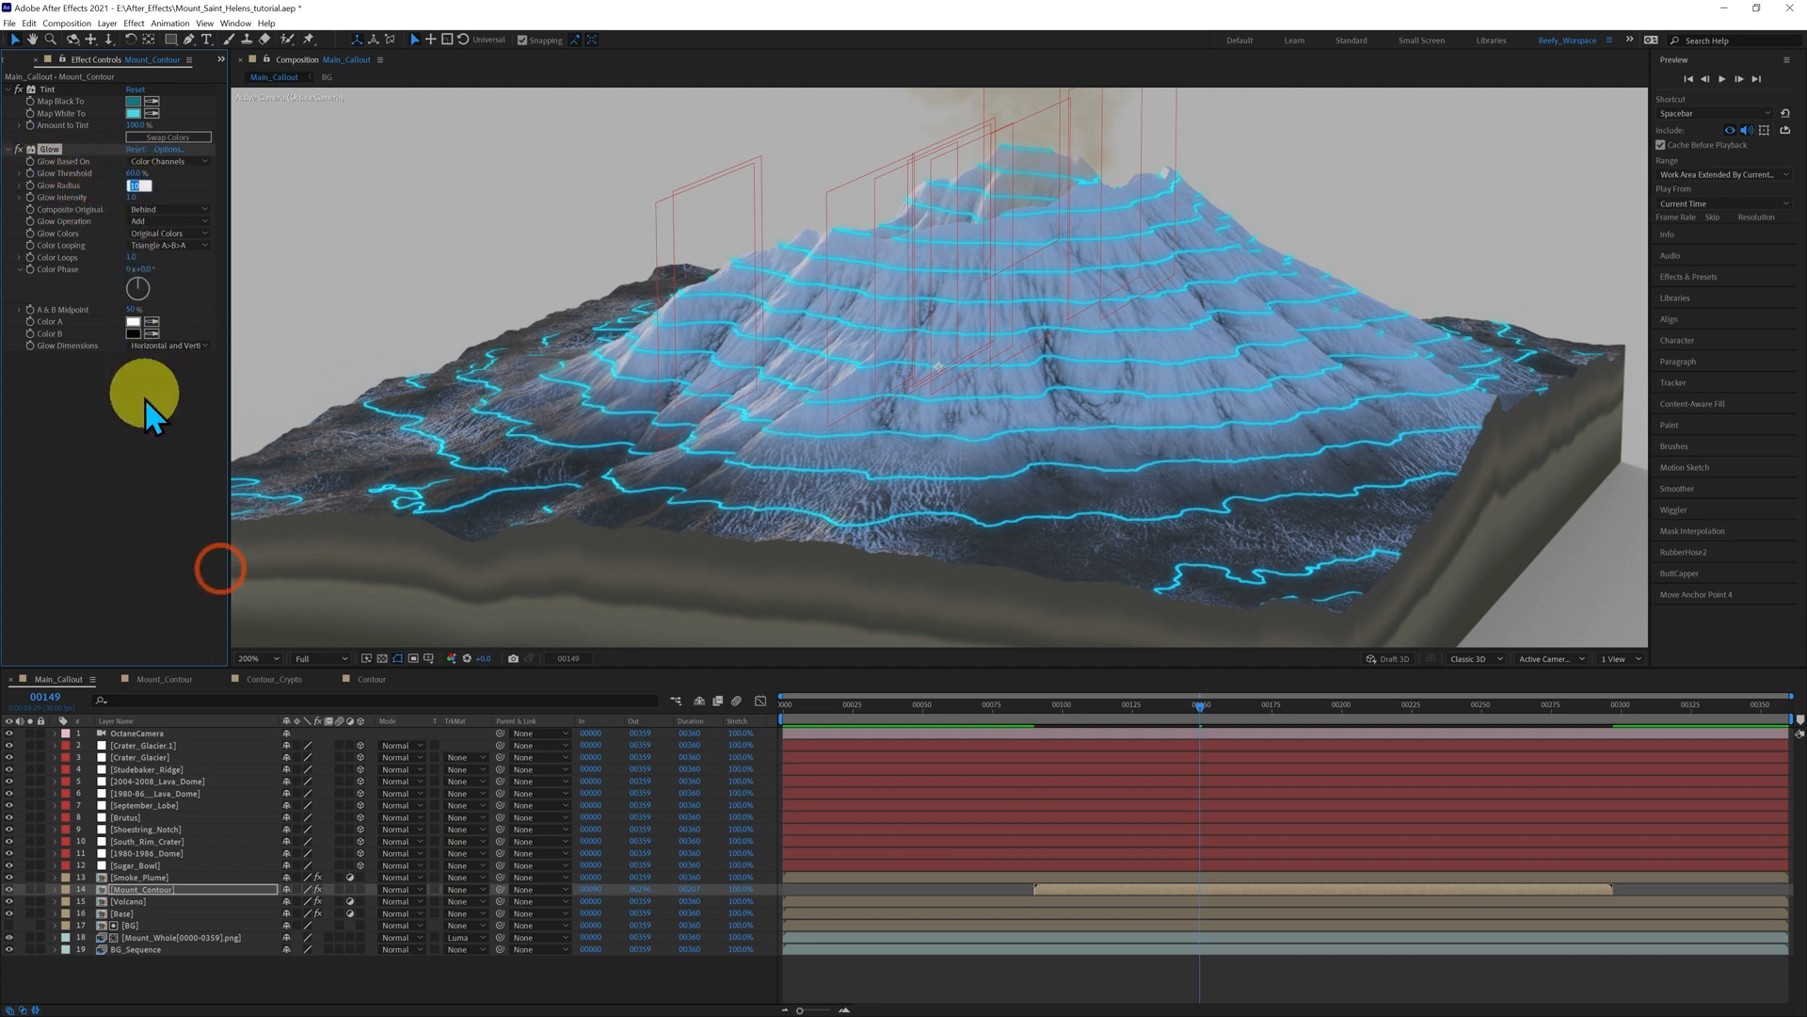
{"action": "type", "text": "4"}
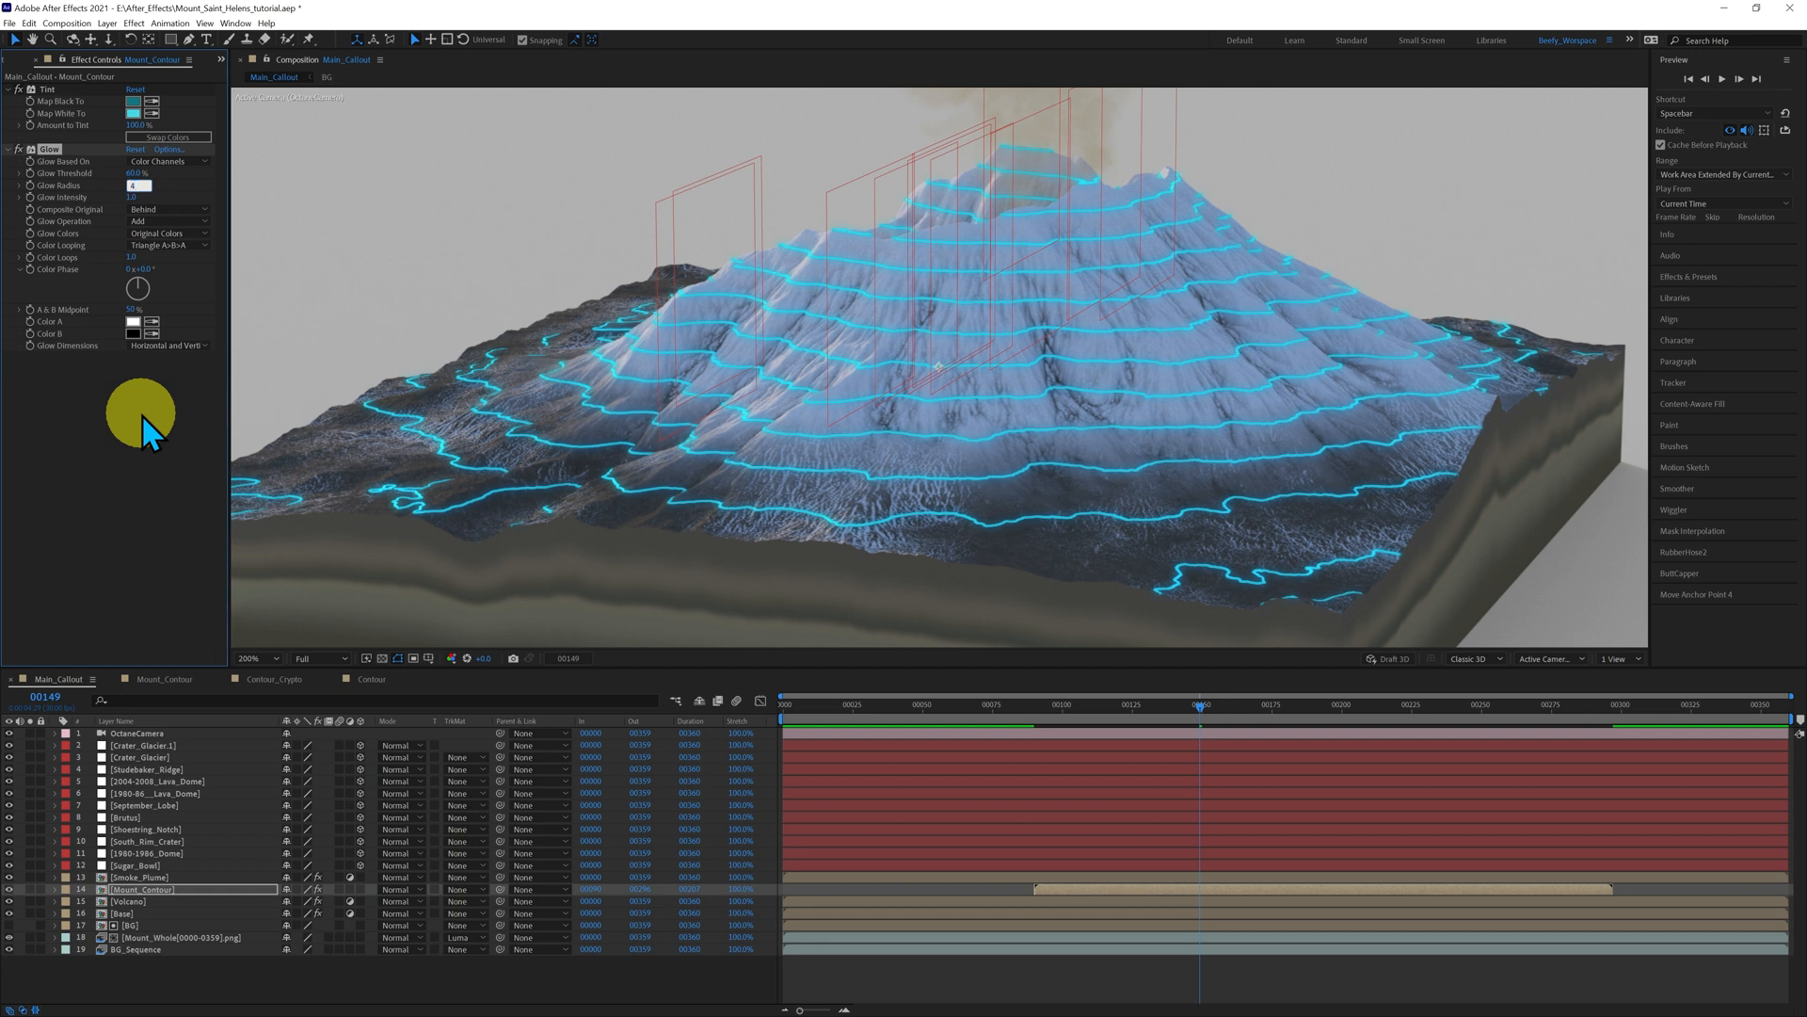
{"action": "left_click", "coordinate": [143, 415]}
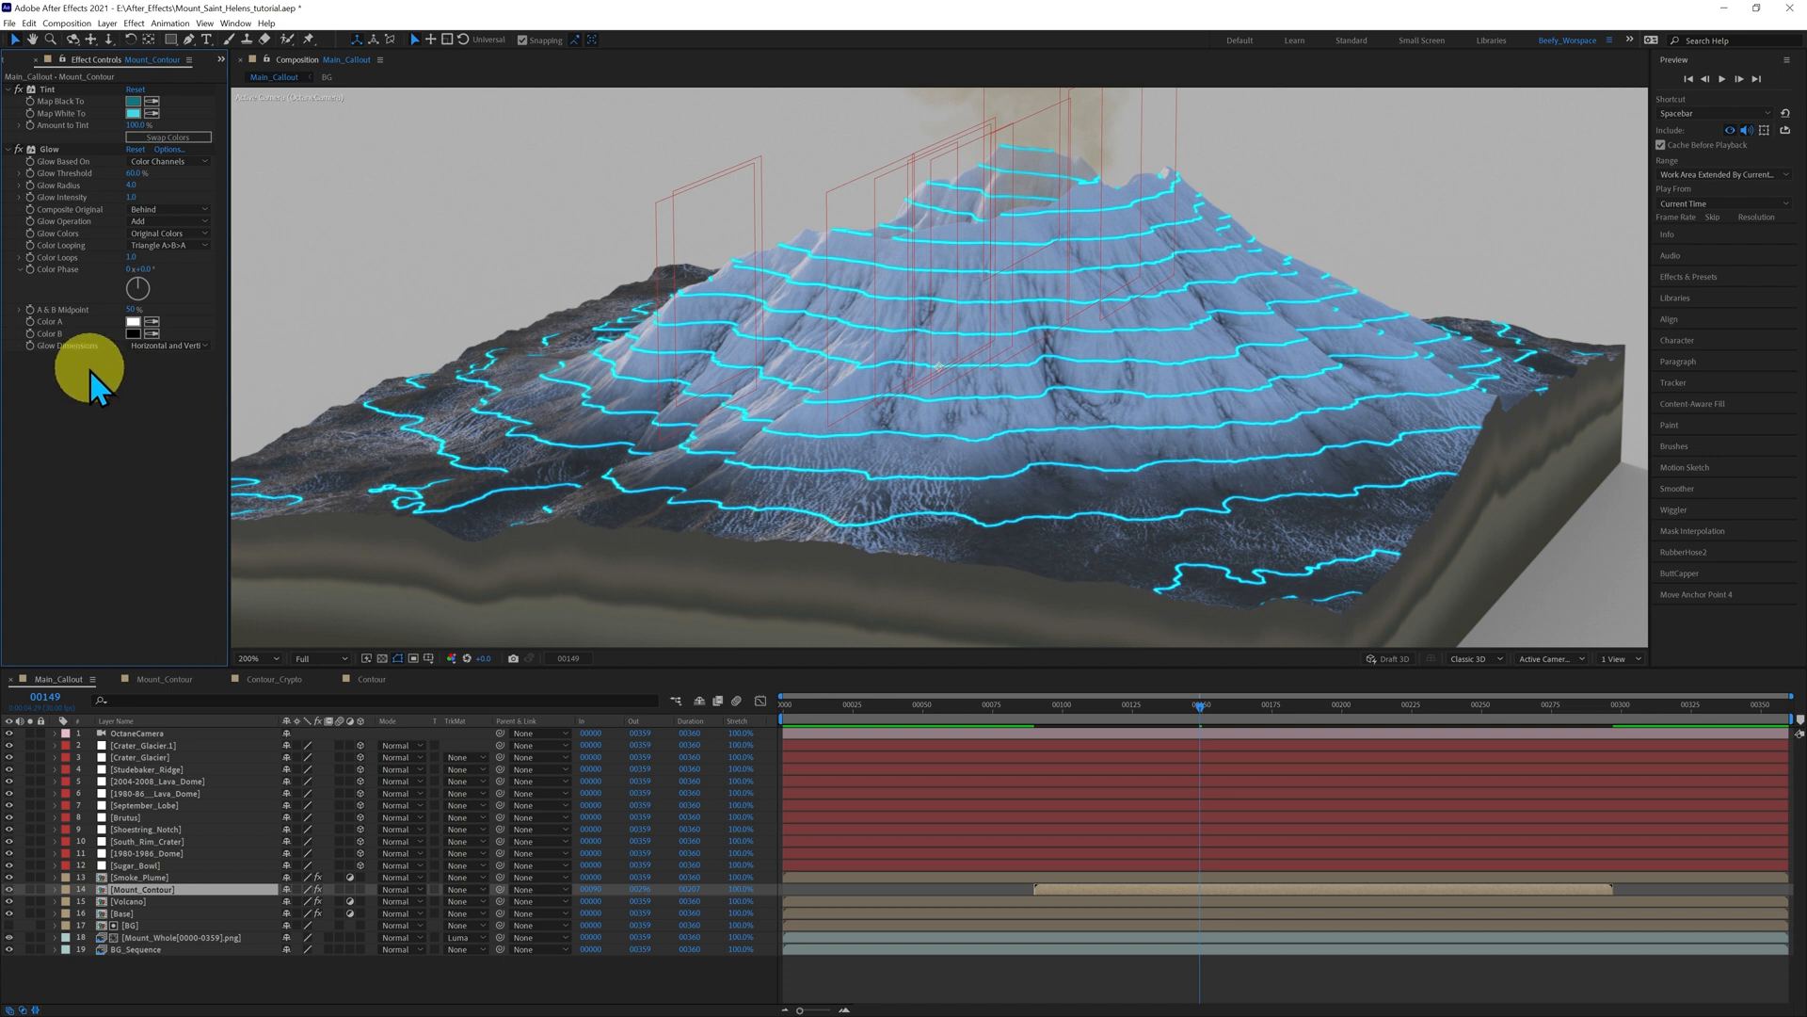
- Set the Glow Intensity to 0.5 and the Glow Radius to 6, and check the contour lines up to frame 183
{"action": "left_click", "coordinate": [136, 196]}
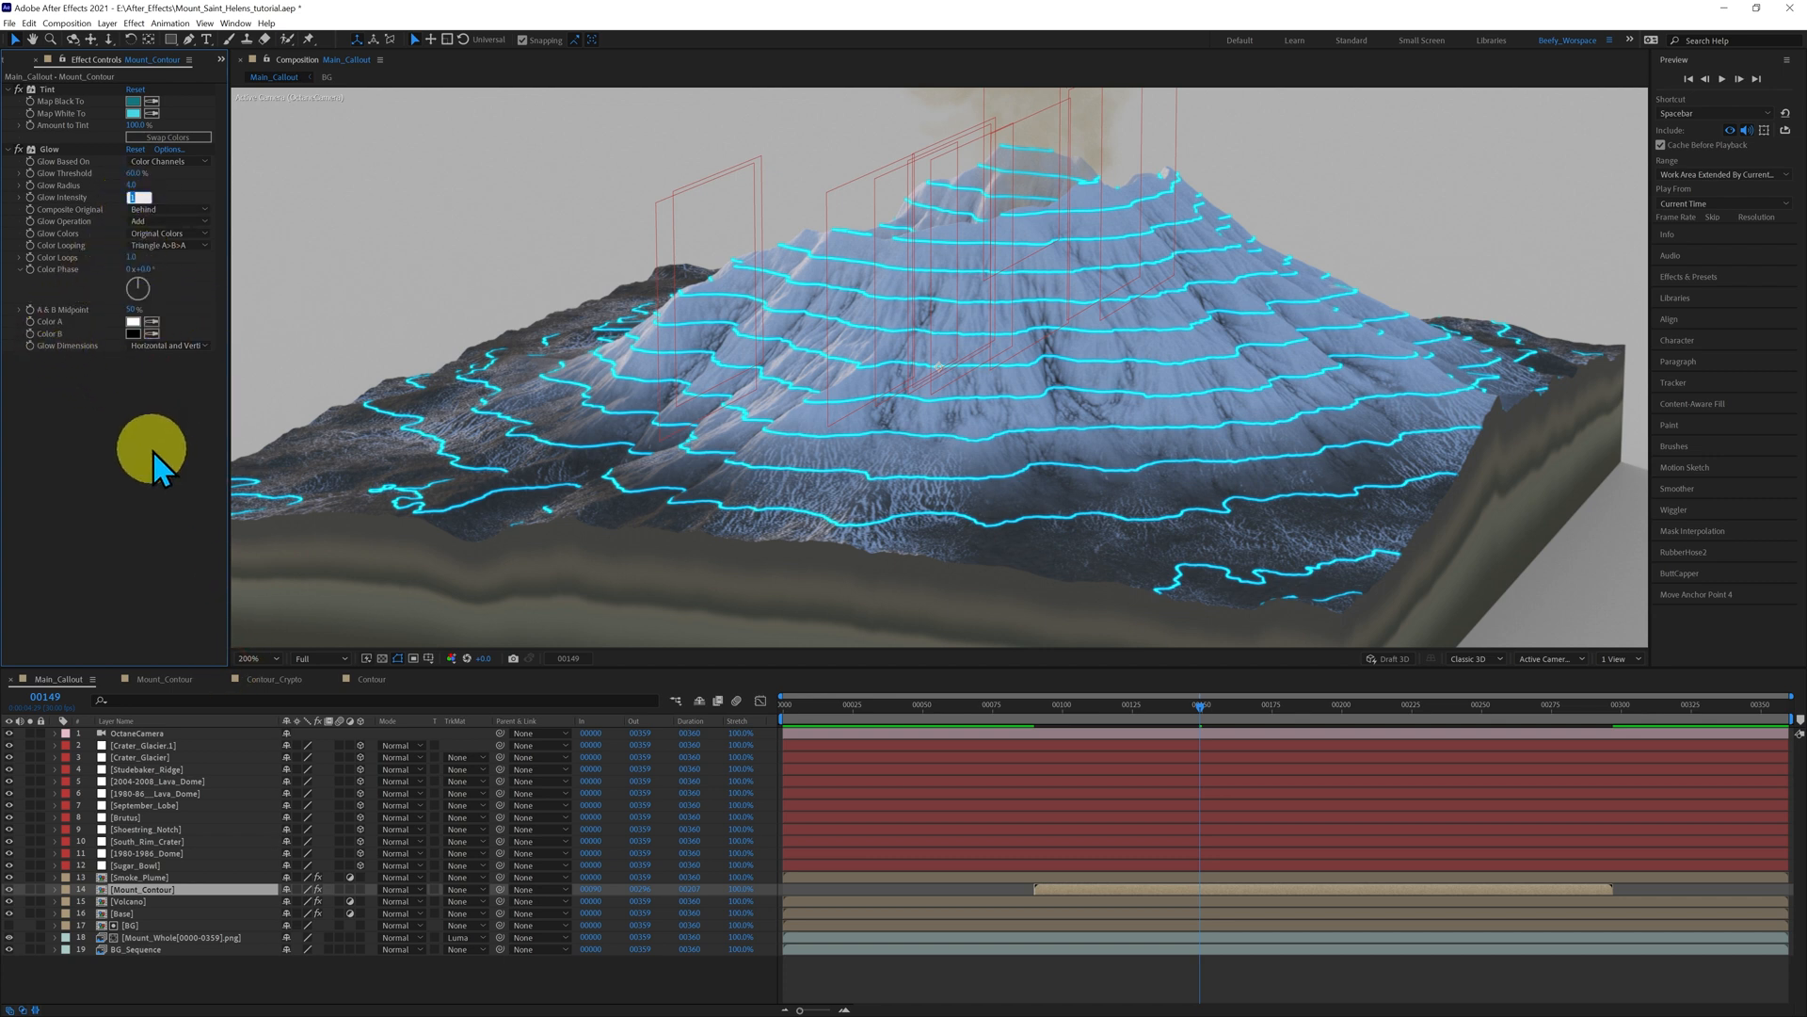
{"action": "type", "text": "0.5"}
{"action": "key", "text": "Return"}
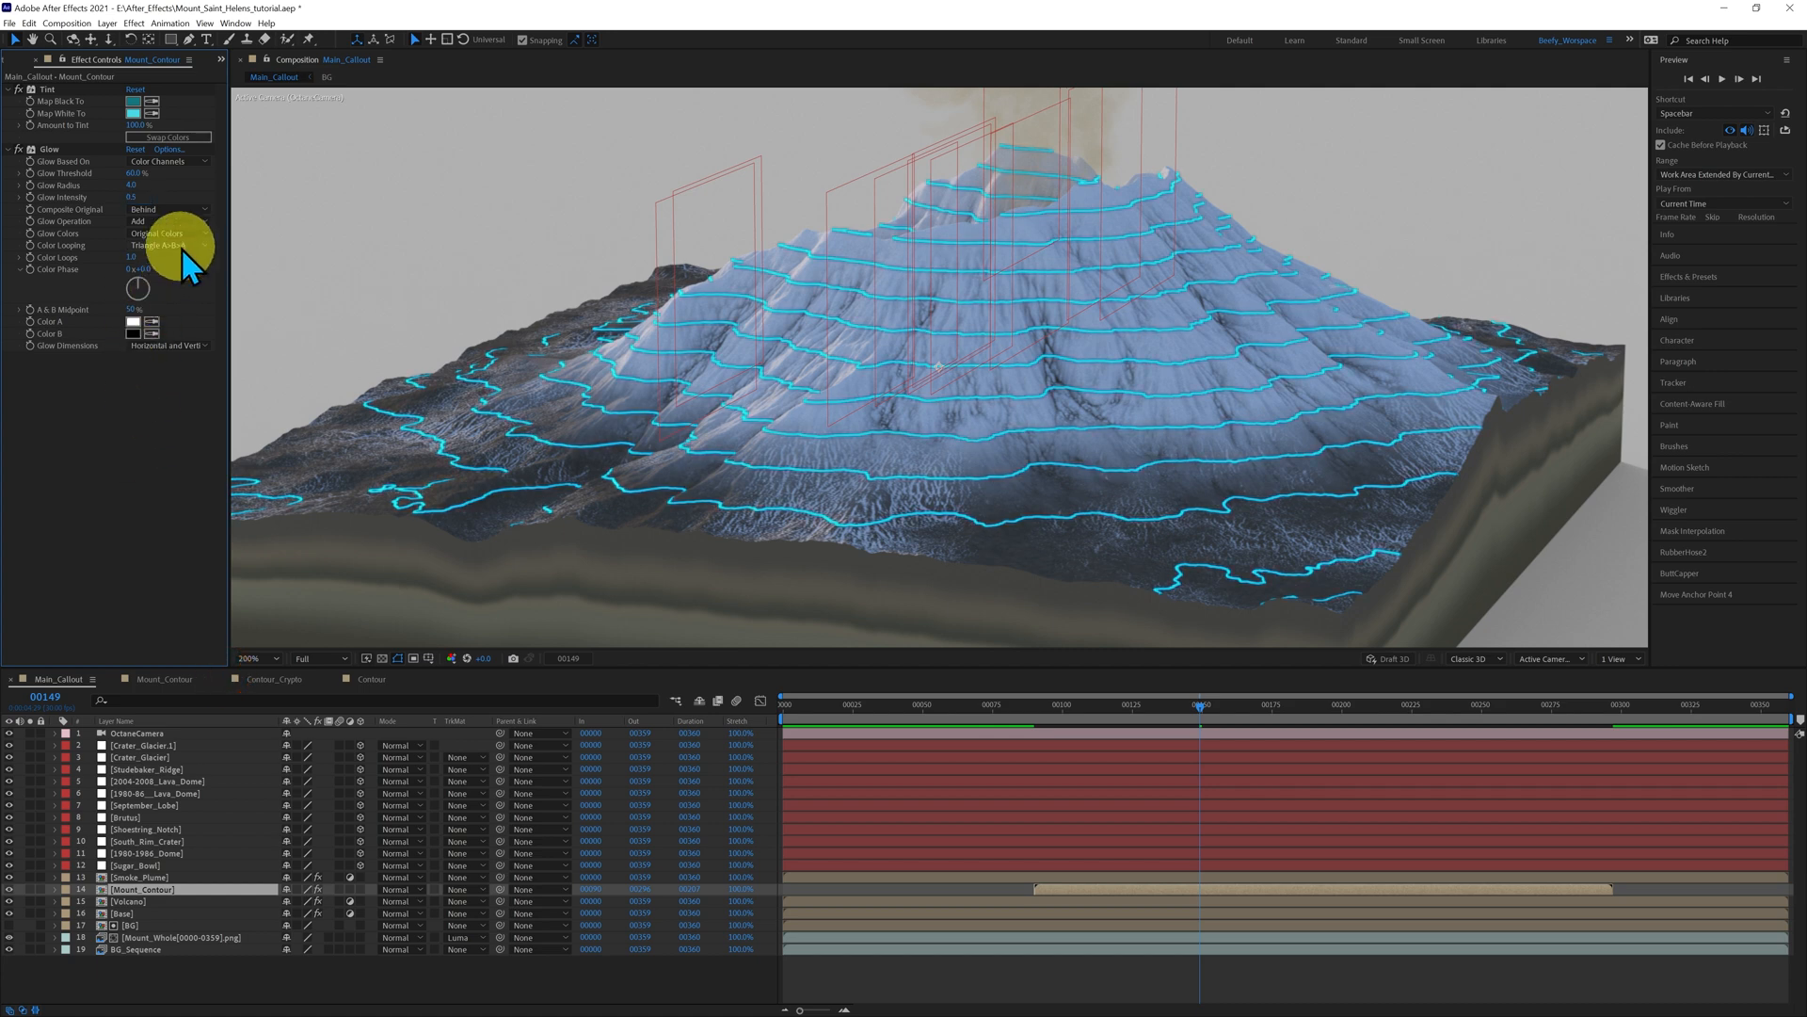
{"action": "left_click", "coordinate": [134, 186]}
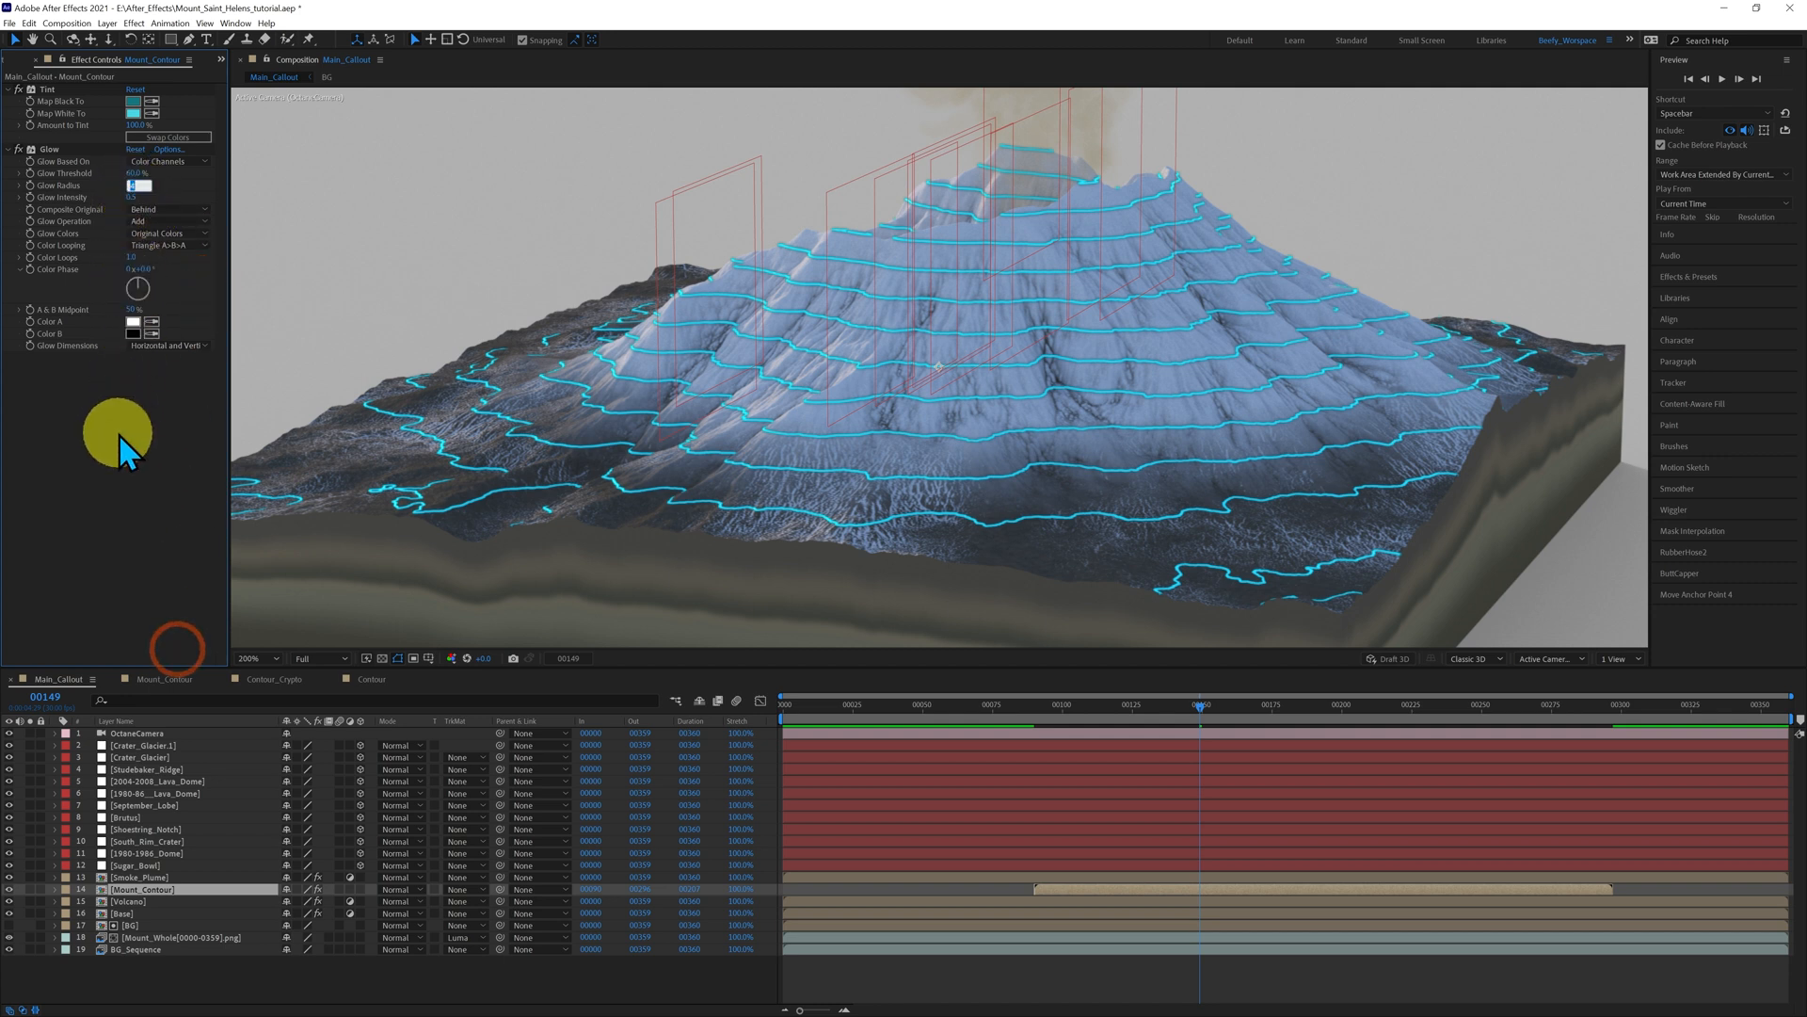
{"action": "type", "text": "6"}
{"action": "key", "text": "Return"}
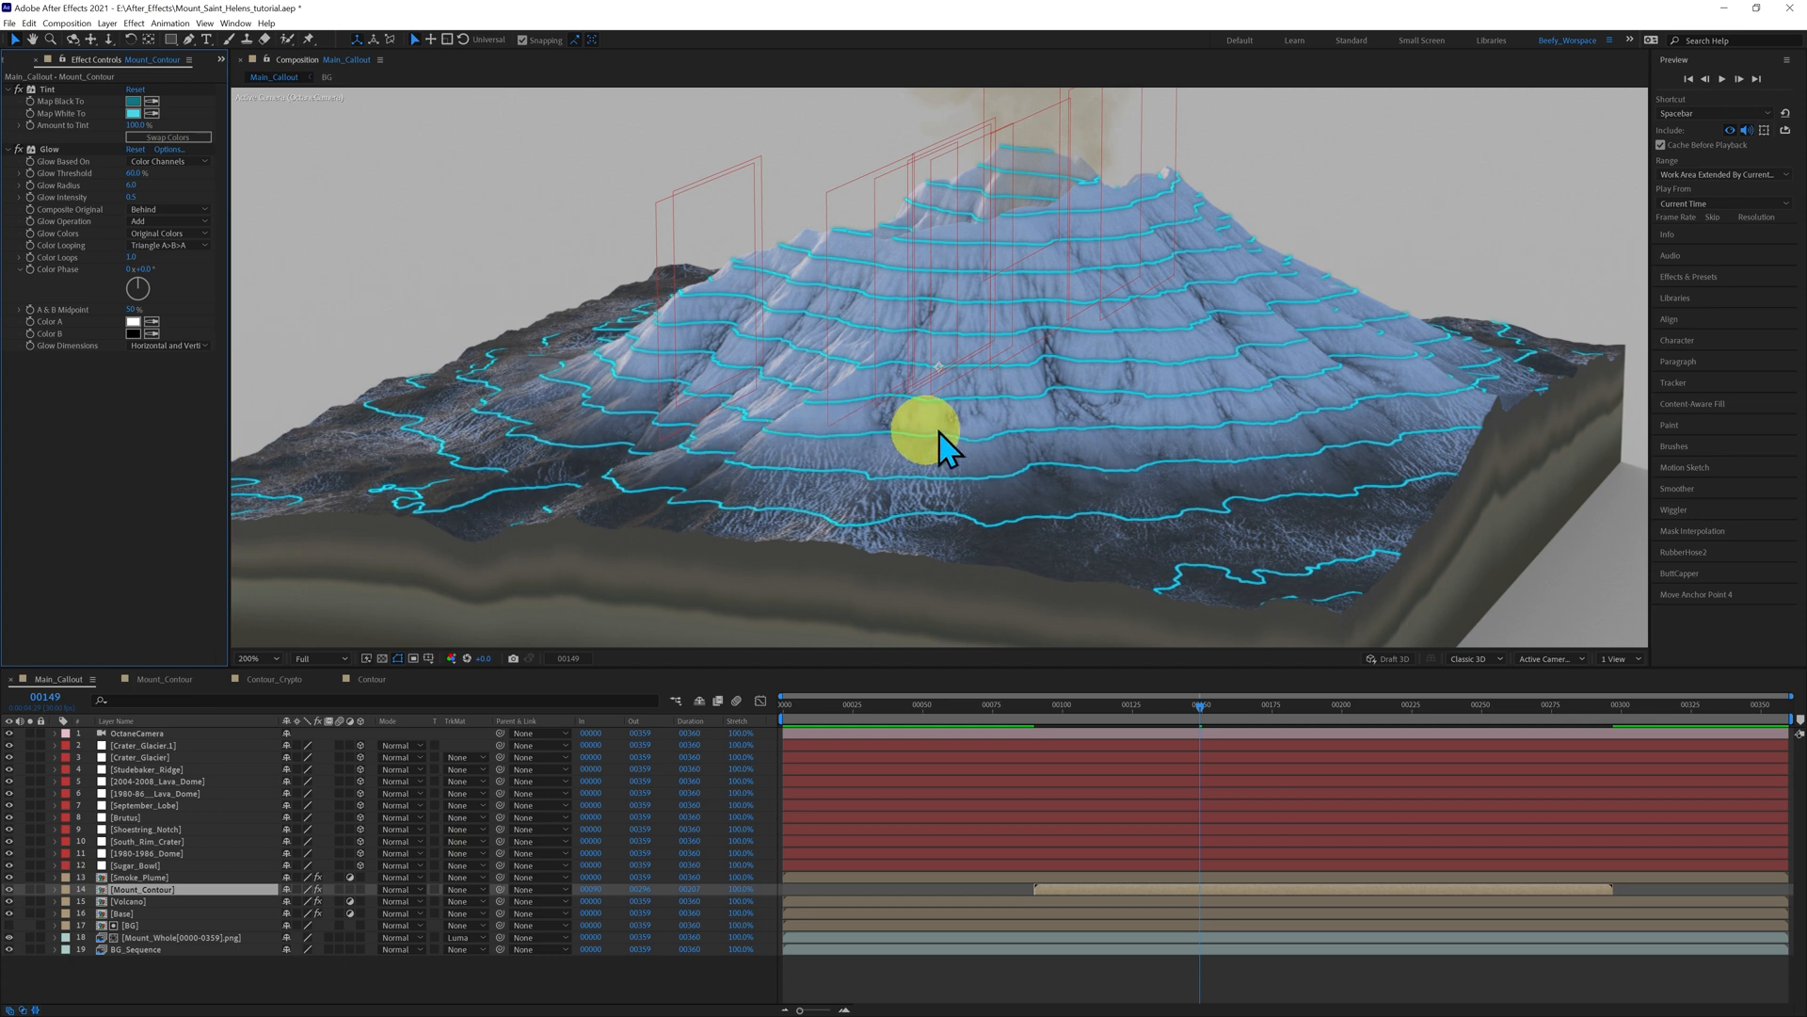
{"action": "key", "text": "comma"}
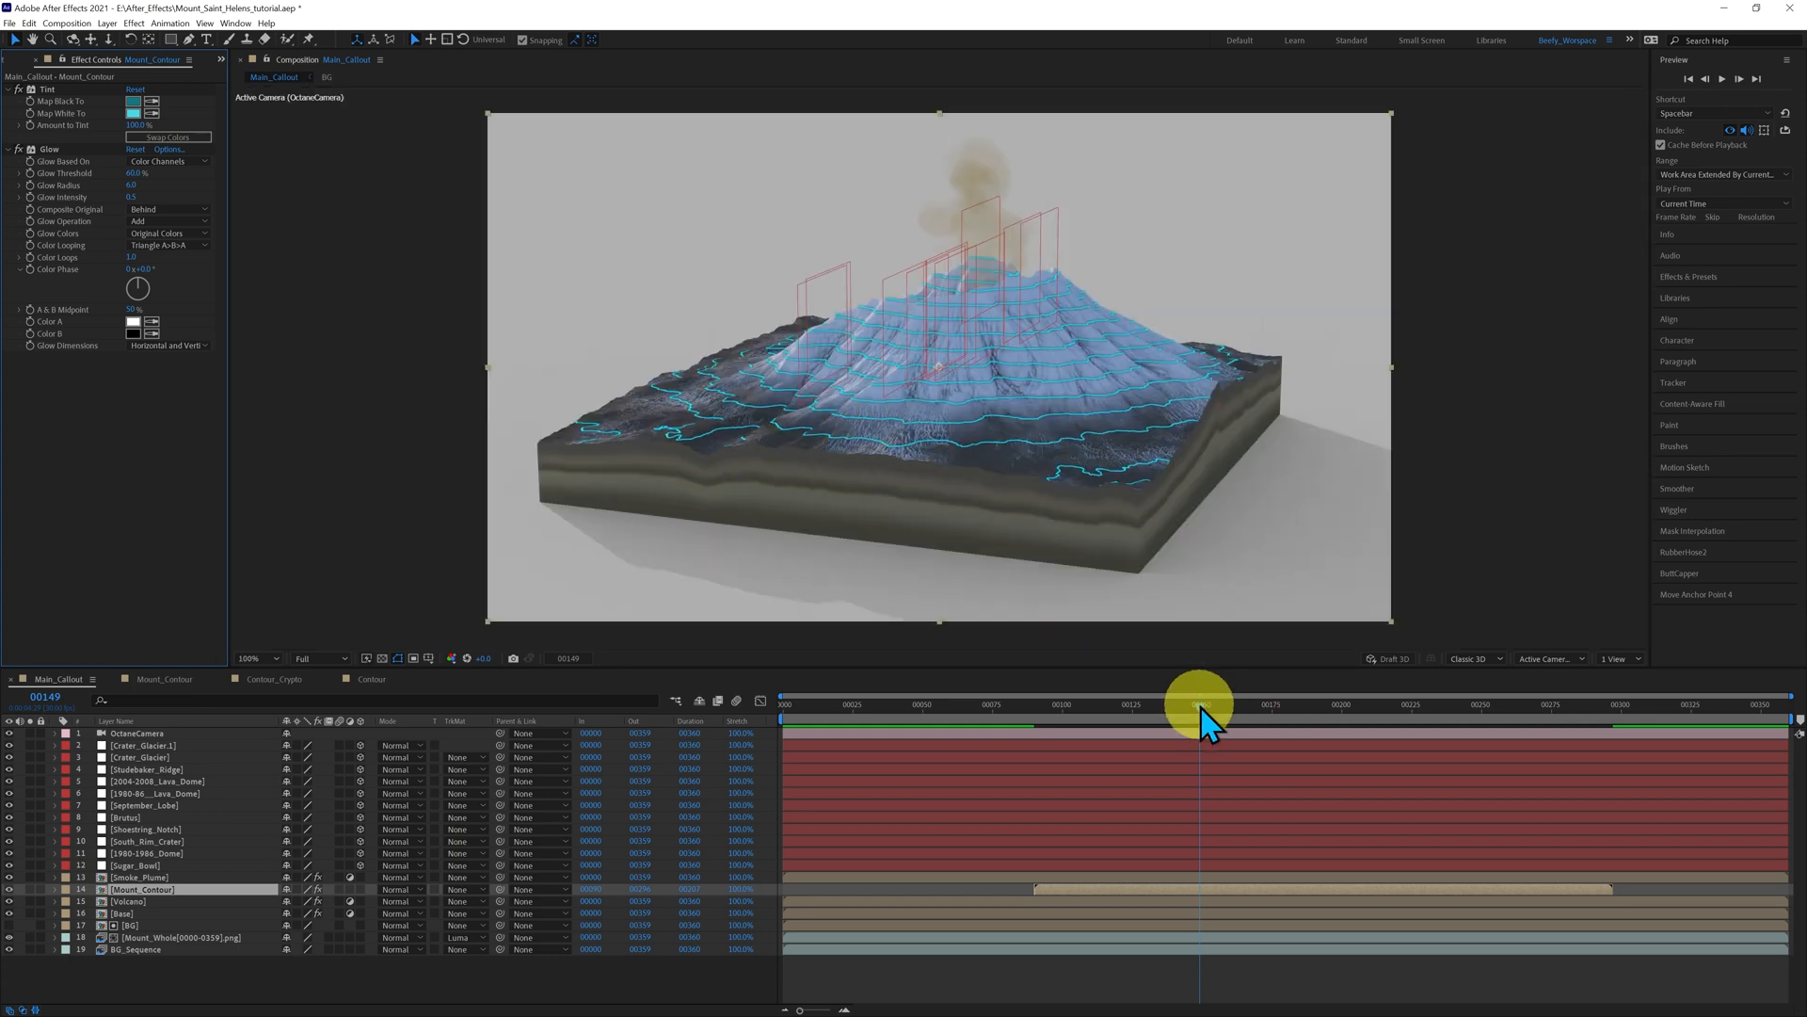
{"action": "left_click_drag", "start_coordinate": [1201, 710], "coordinate": [1297, 715]}
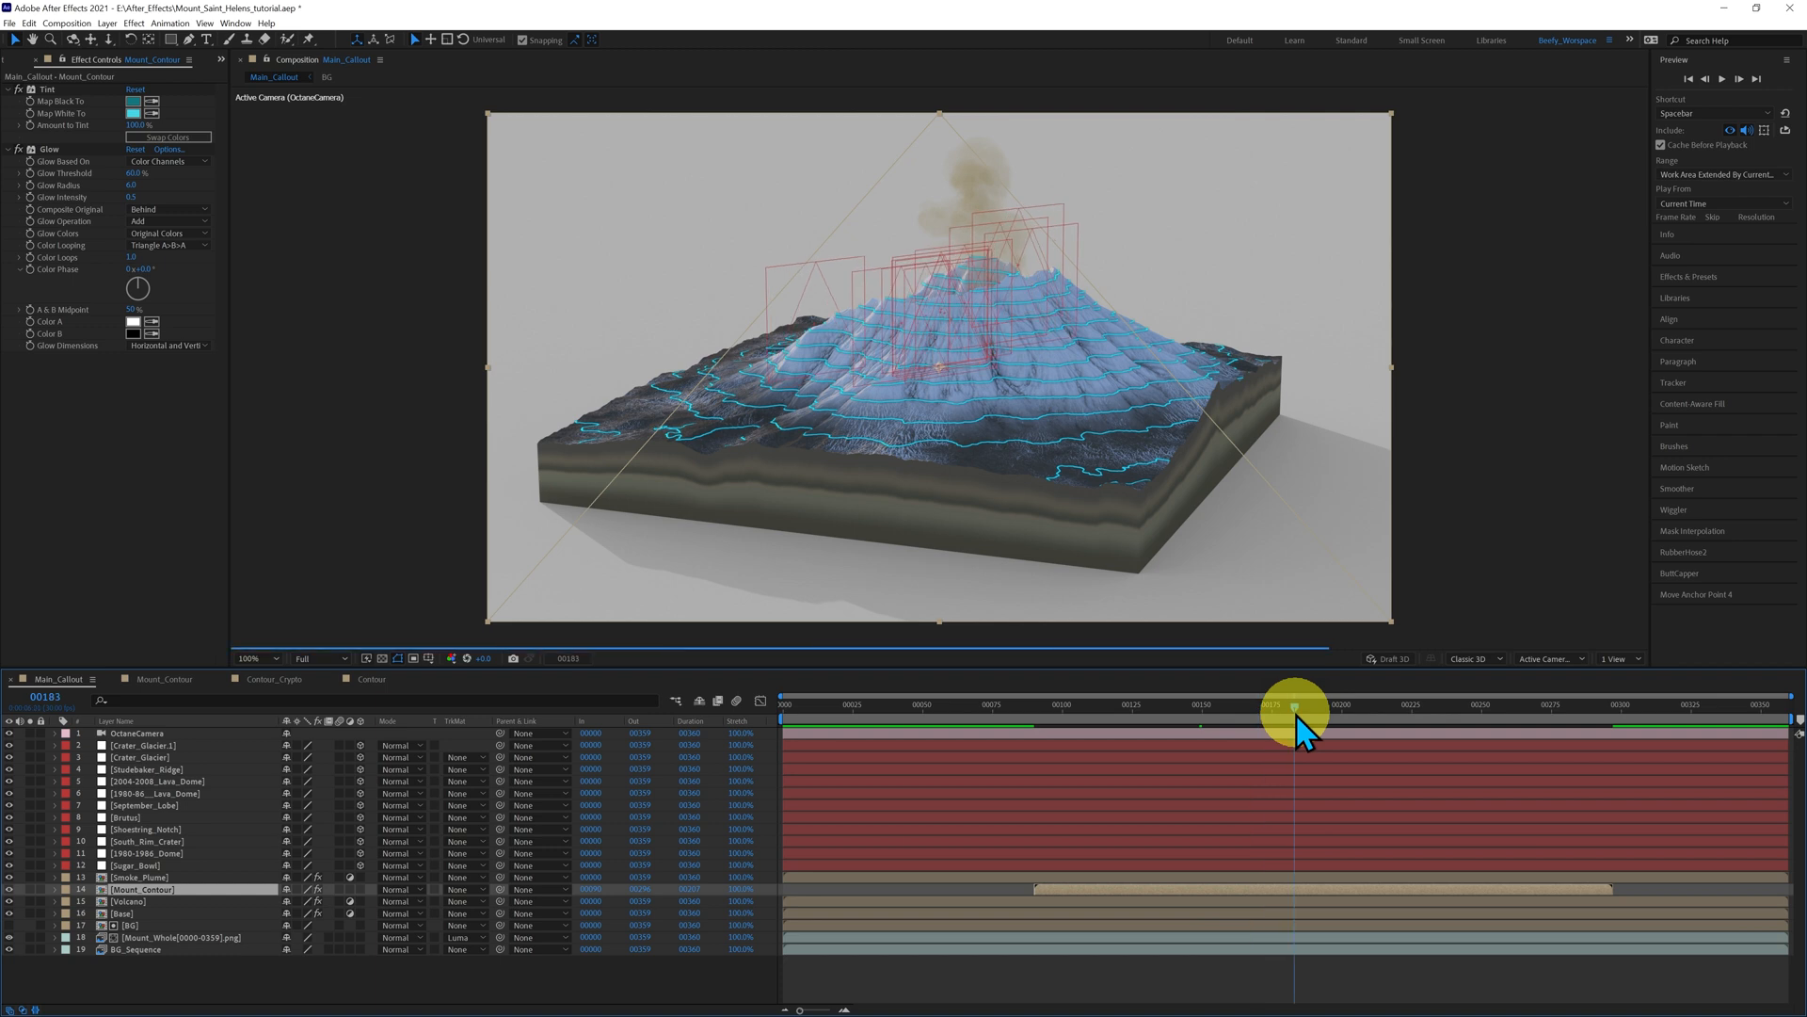
- Check the glowing contour lines on the volcano around frames 200 and 201
{"action": "left_click", "coordinate": [1346, 720]}
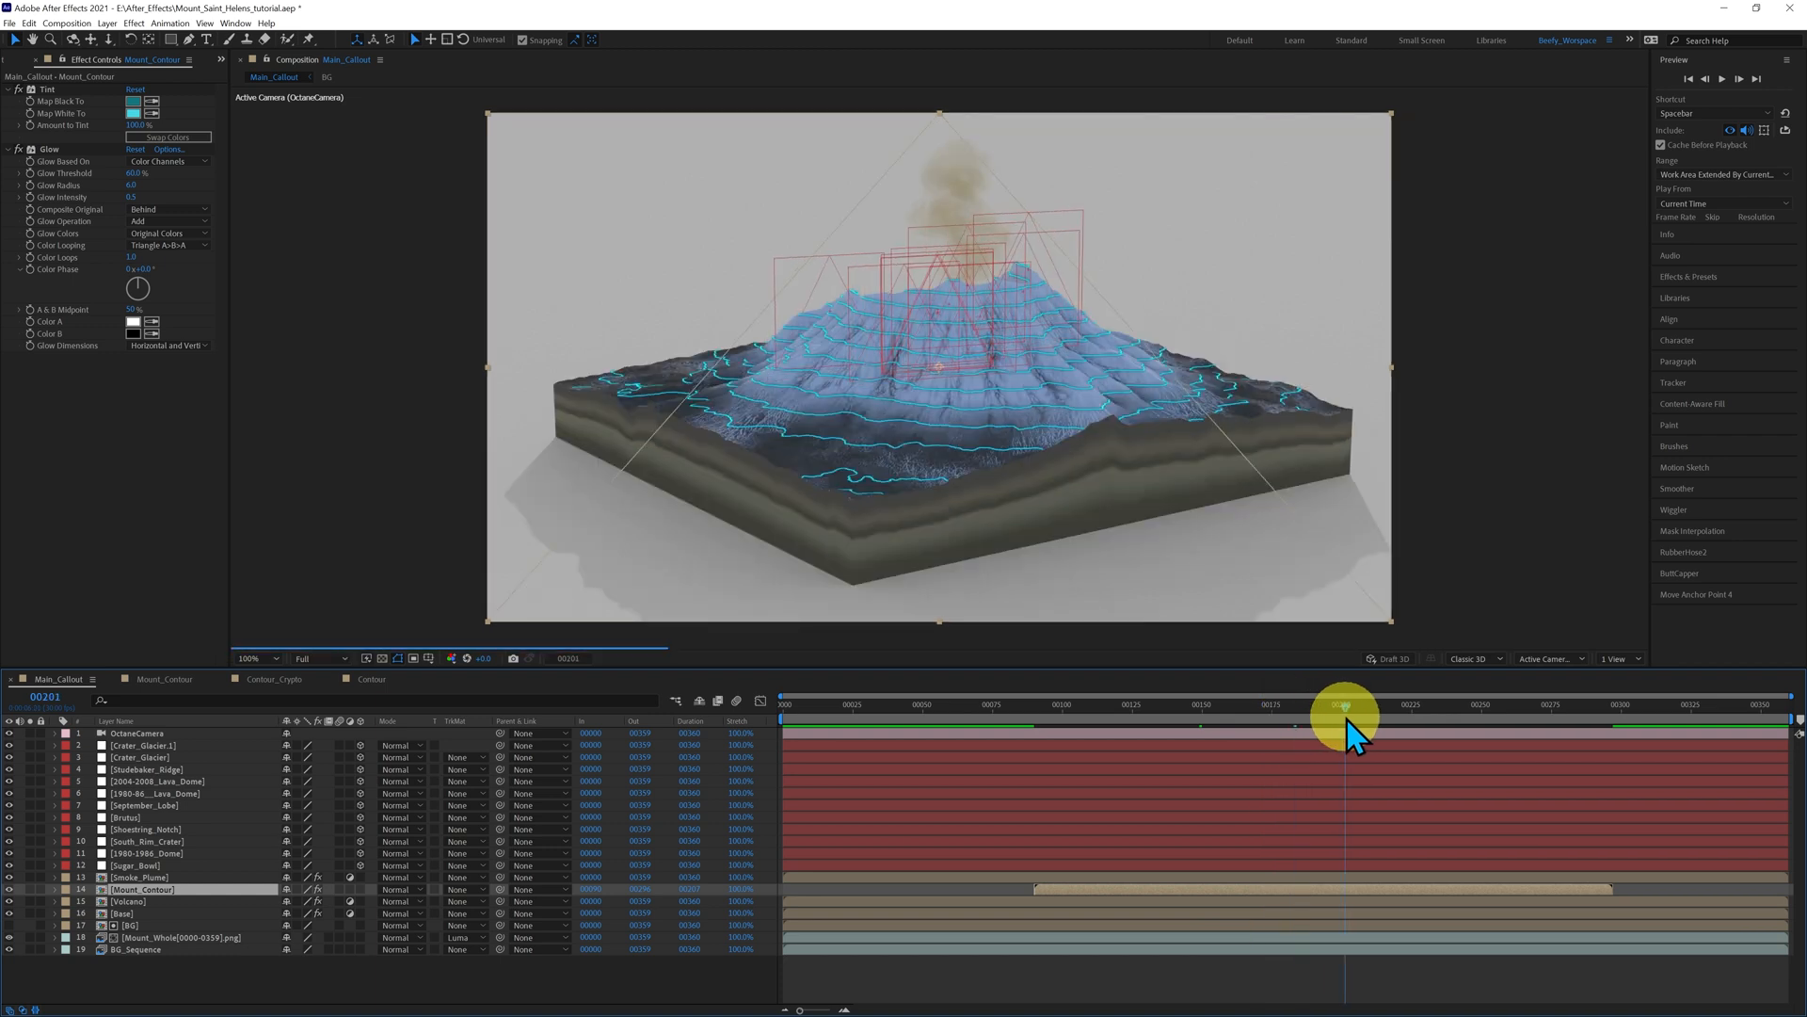
{"action": "left_click", "coordinate": [1343, 718]}
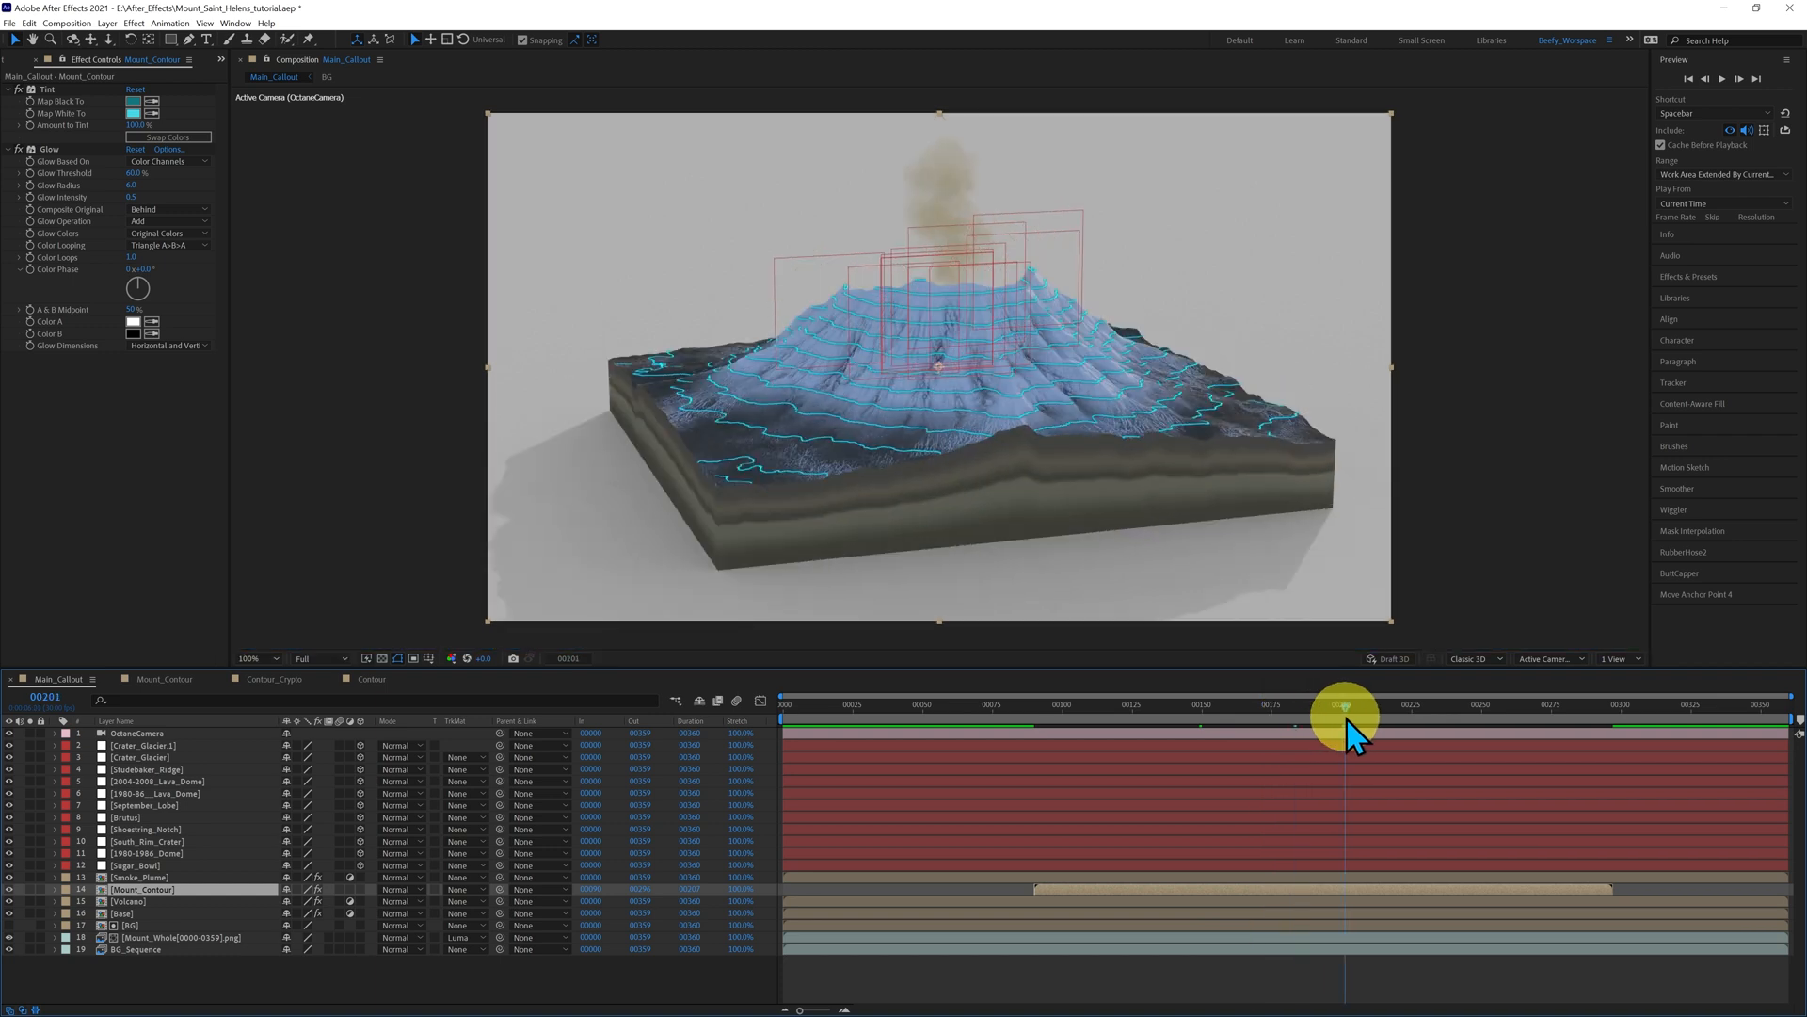
{"action": "left_click", "coordinate": [23, 153]}
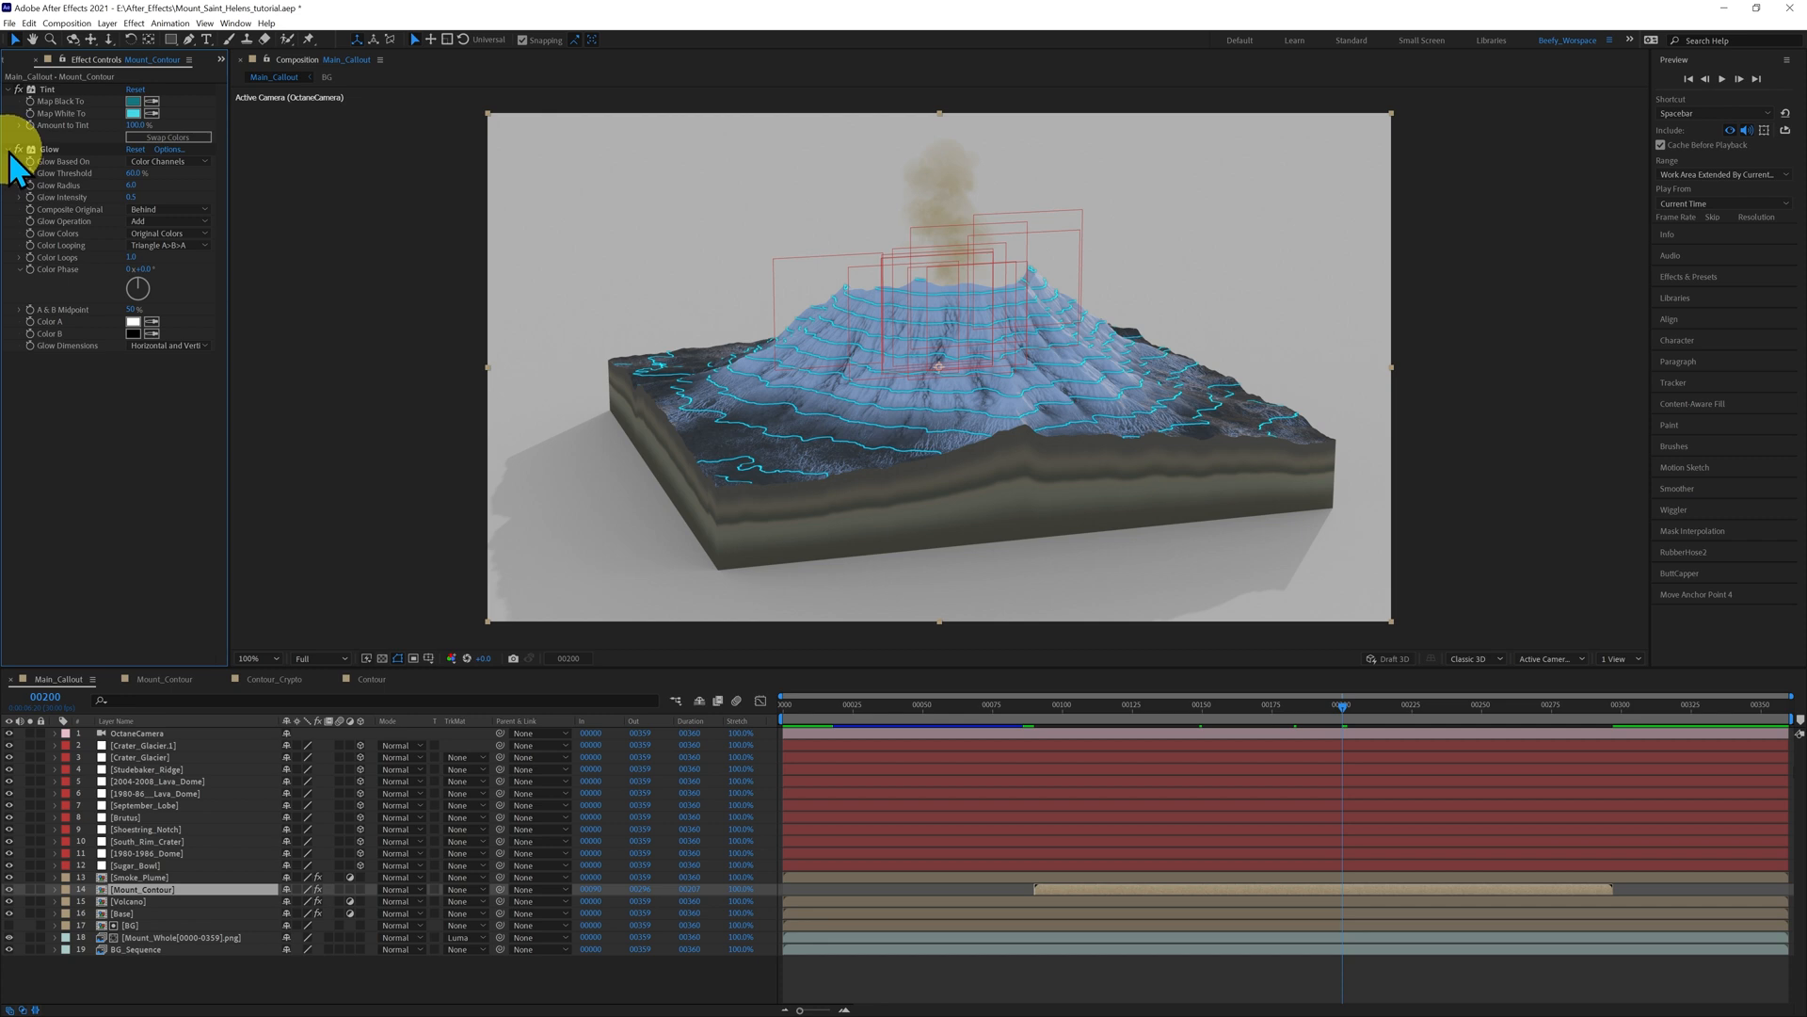
- Duplicate the Main_Callout composition in the Main folder and rename the copy Main_Contour
{"action": "left_click", "coordinate": [224, 64]}
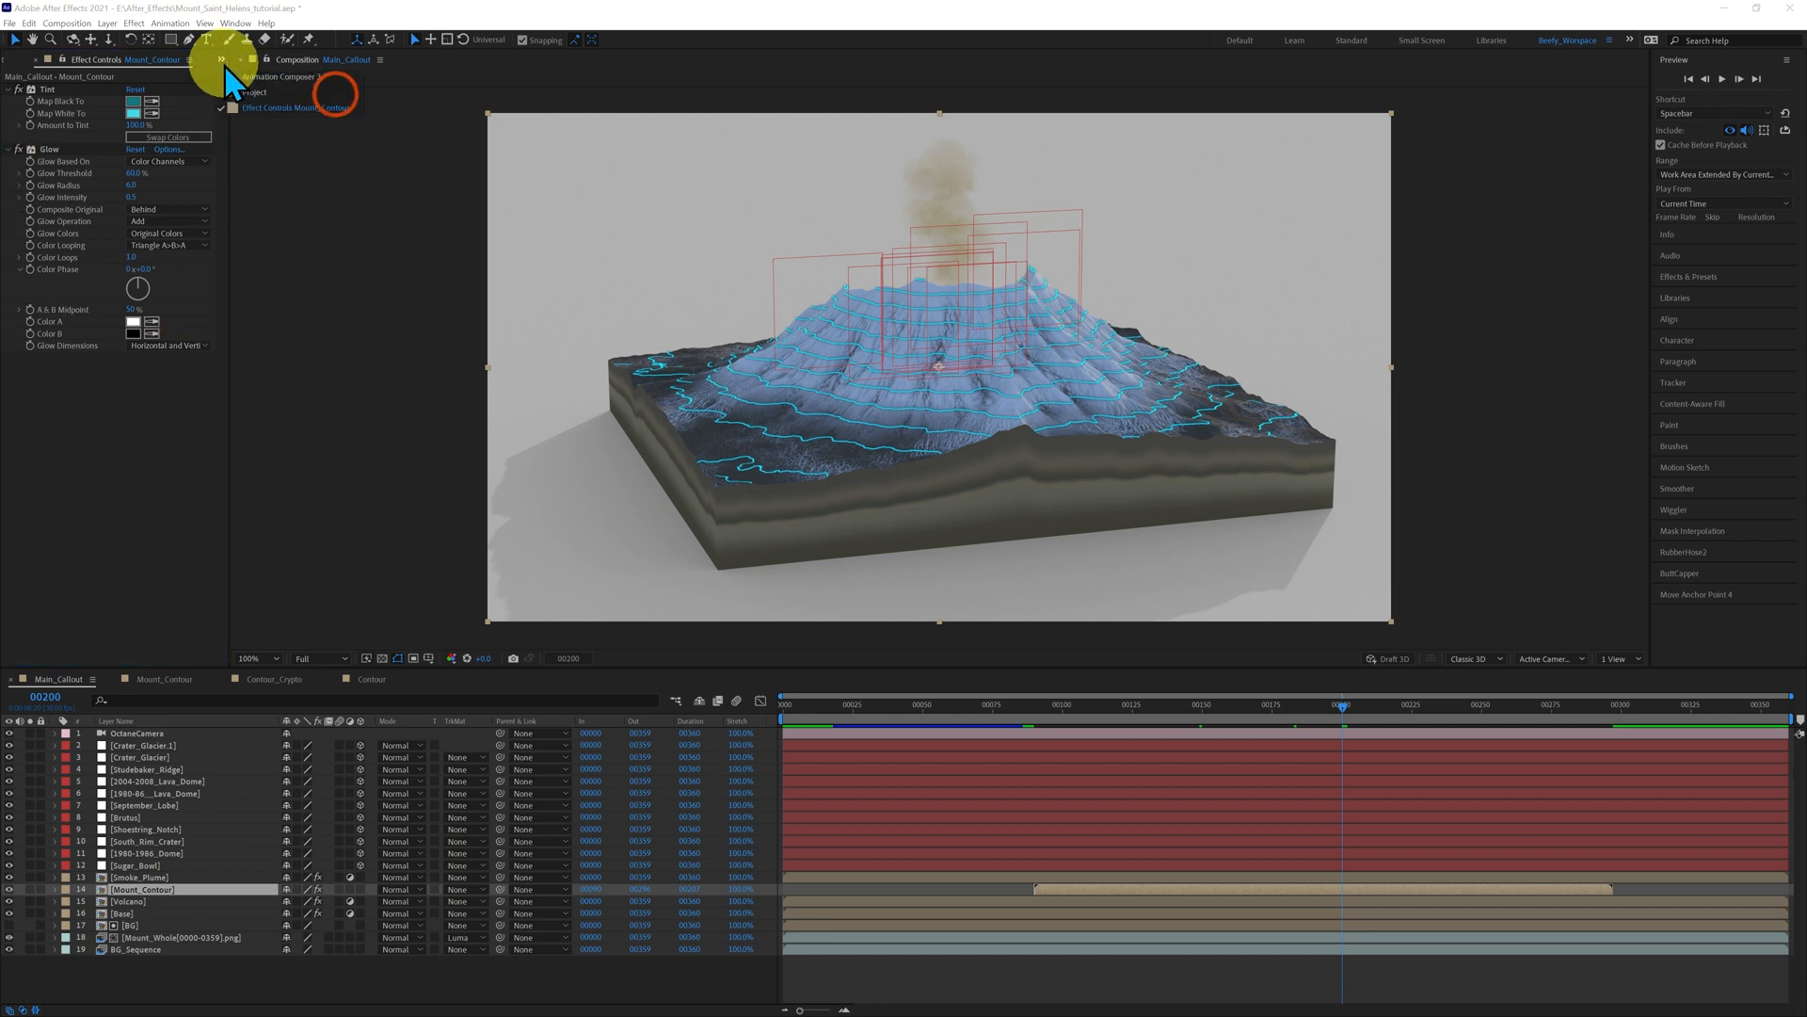
{"action": "left_click", "coordinate": [98, 503]}
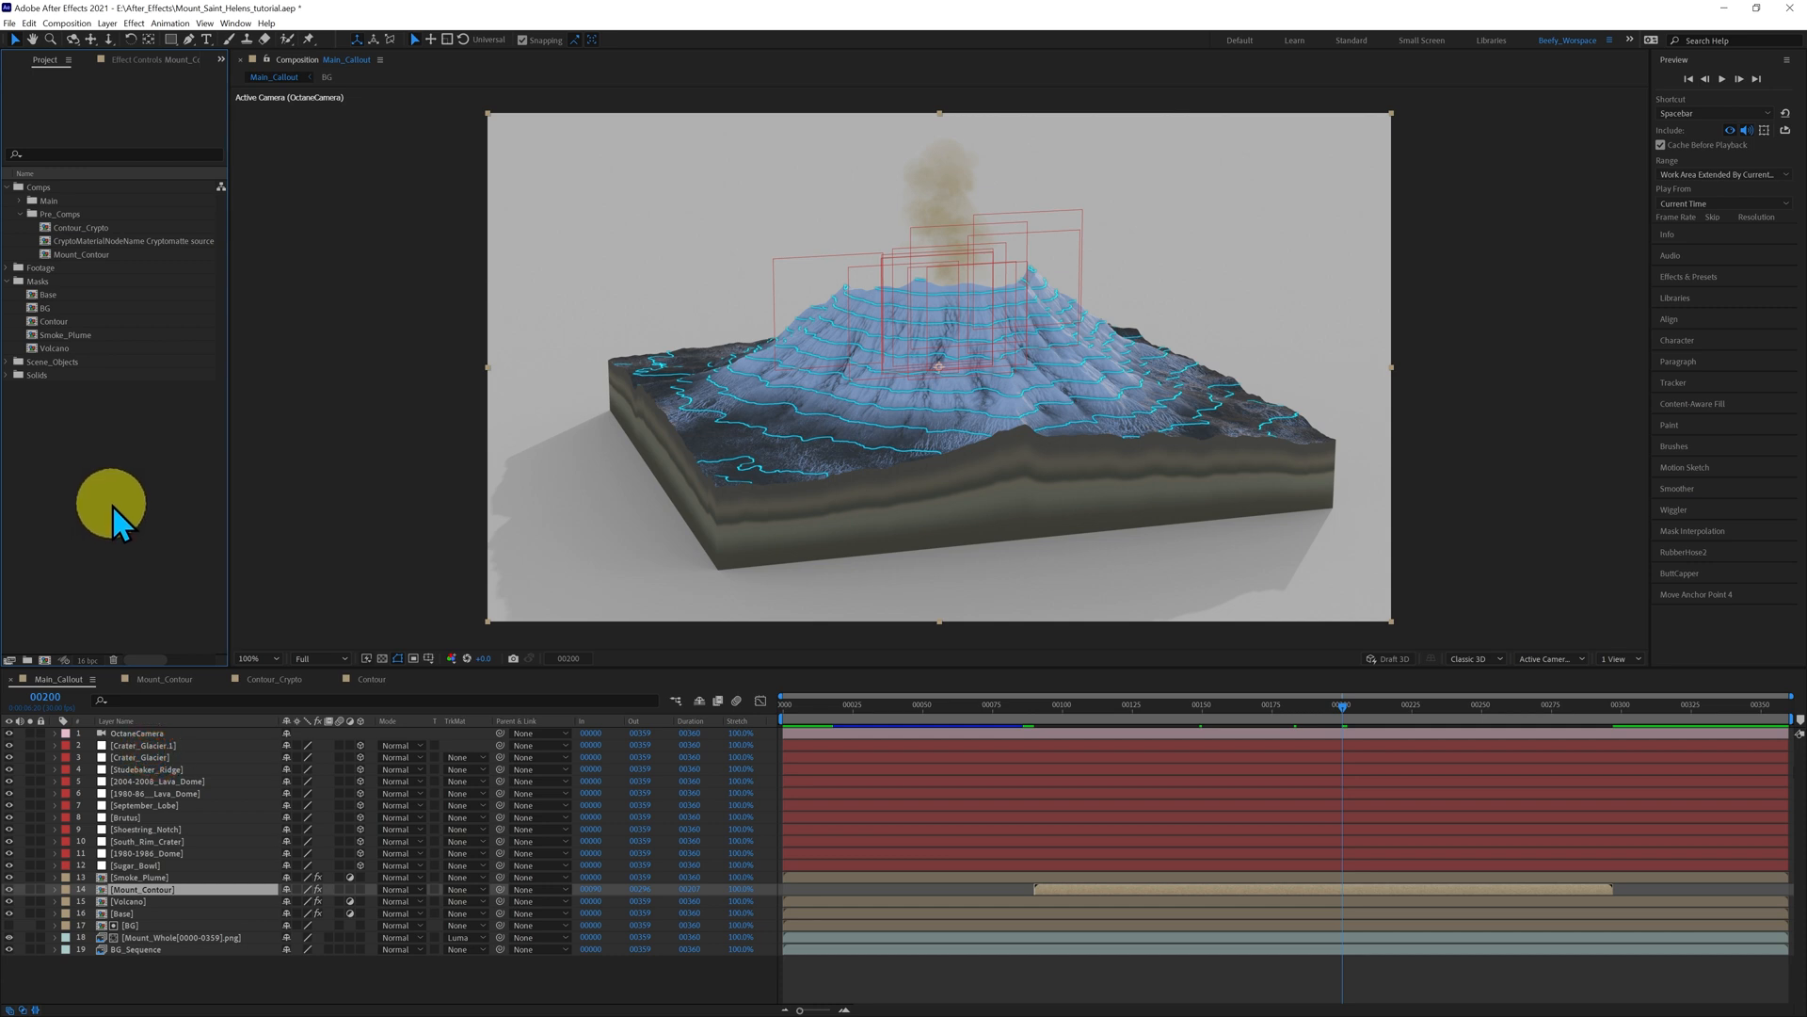
{"action": "left_click", "coordinate": [20, 201]}
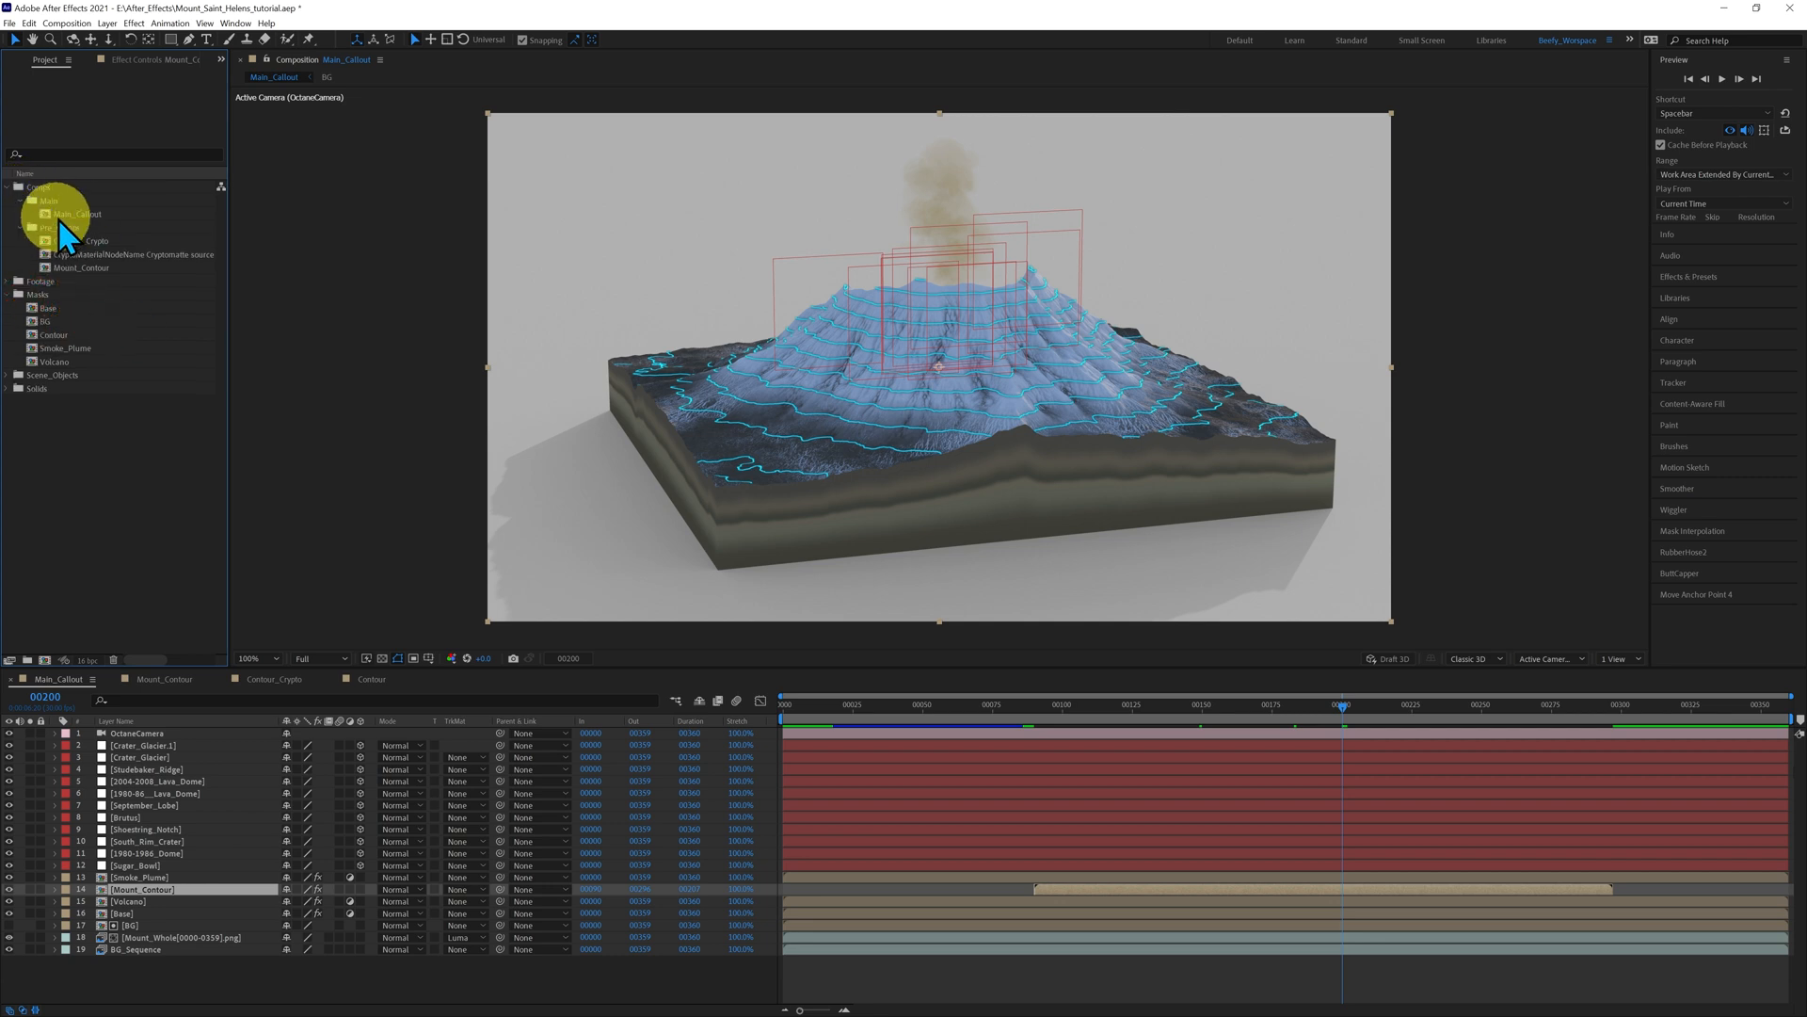
{"action": "left_click", "coordinate": [76, 214]}
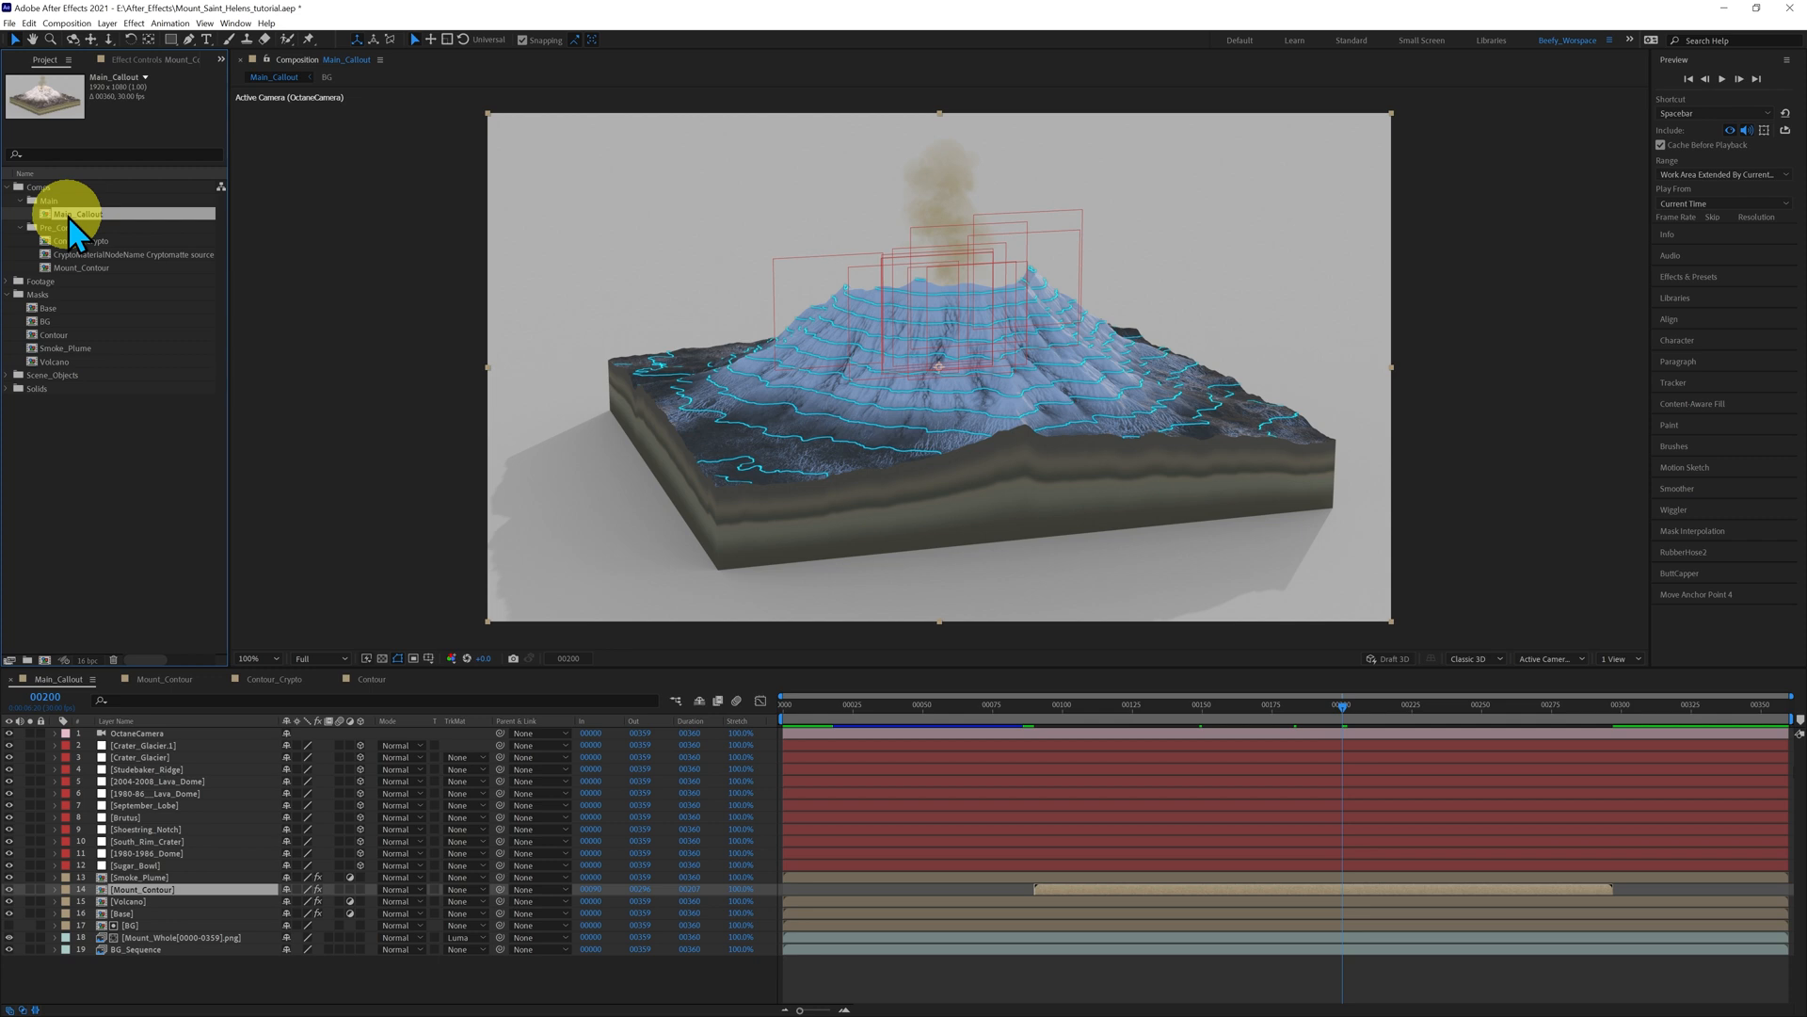
{"action": "key", "text": "ctrl+d"}
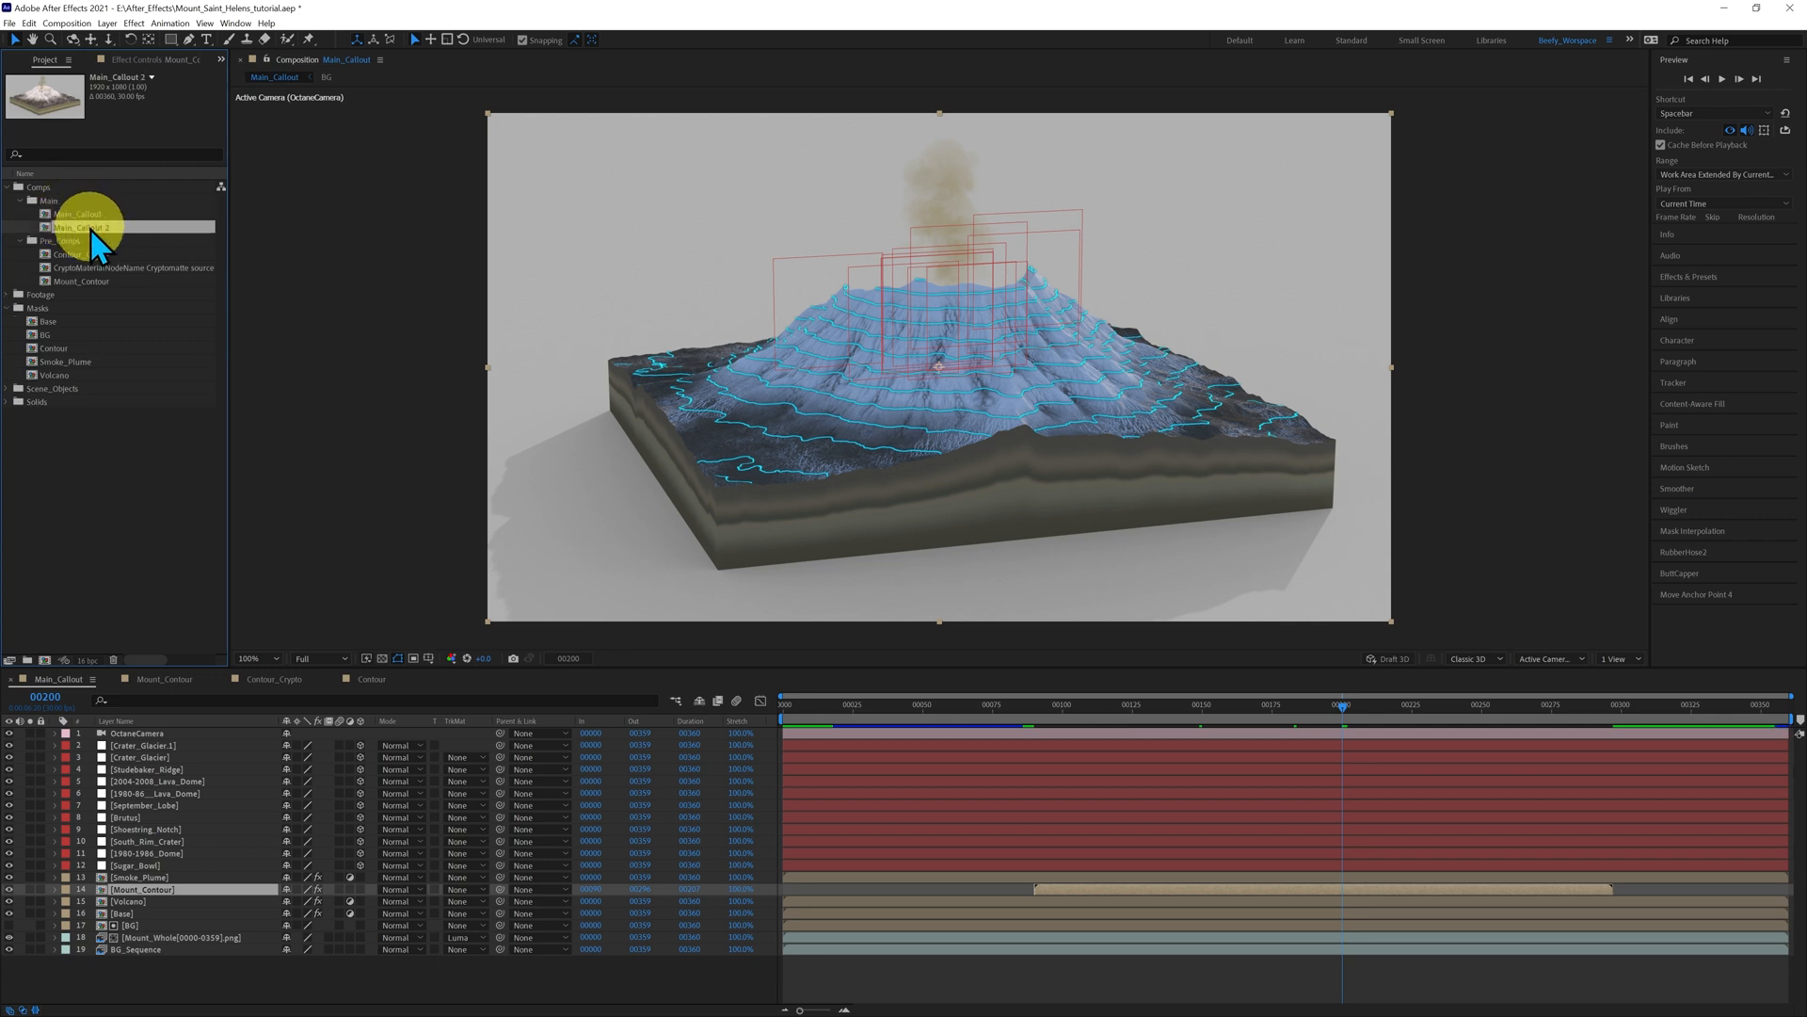
{"action": "right_click", "coordinate": [90, 229]}
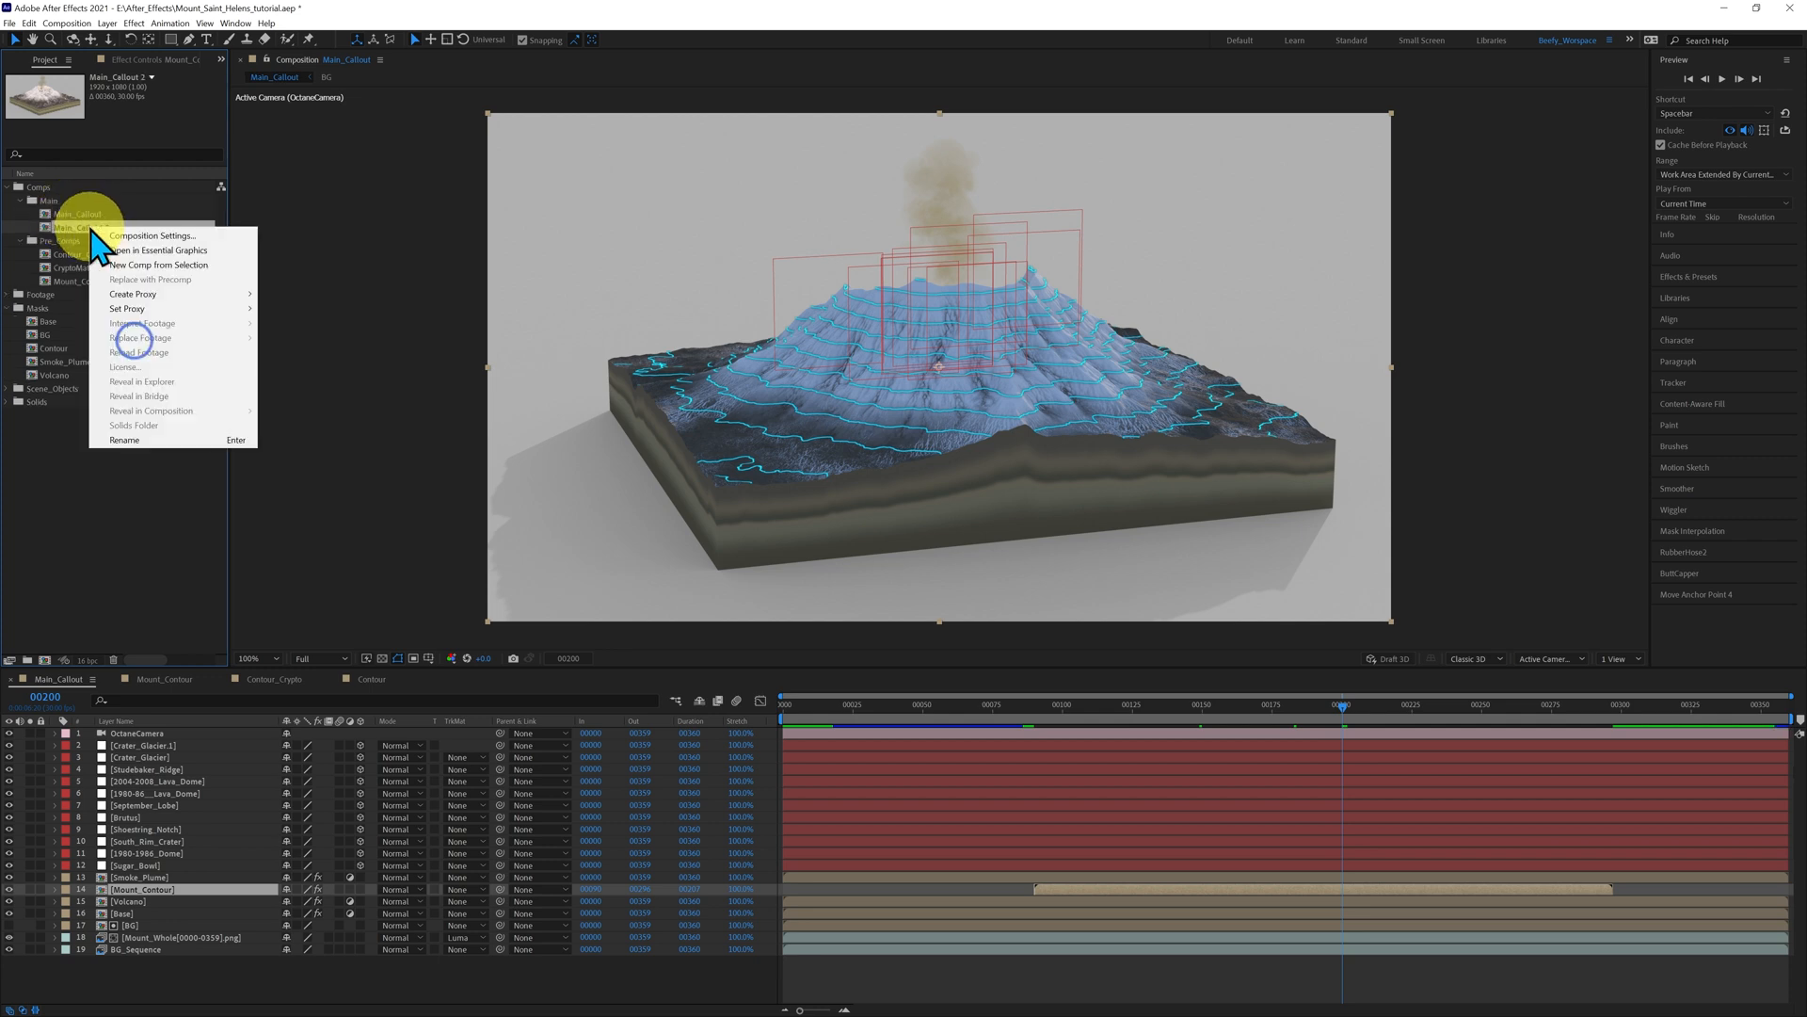
{"action": "left_click", "coordinate": [136, 439]}
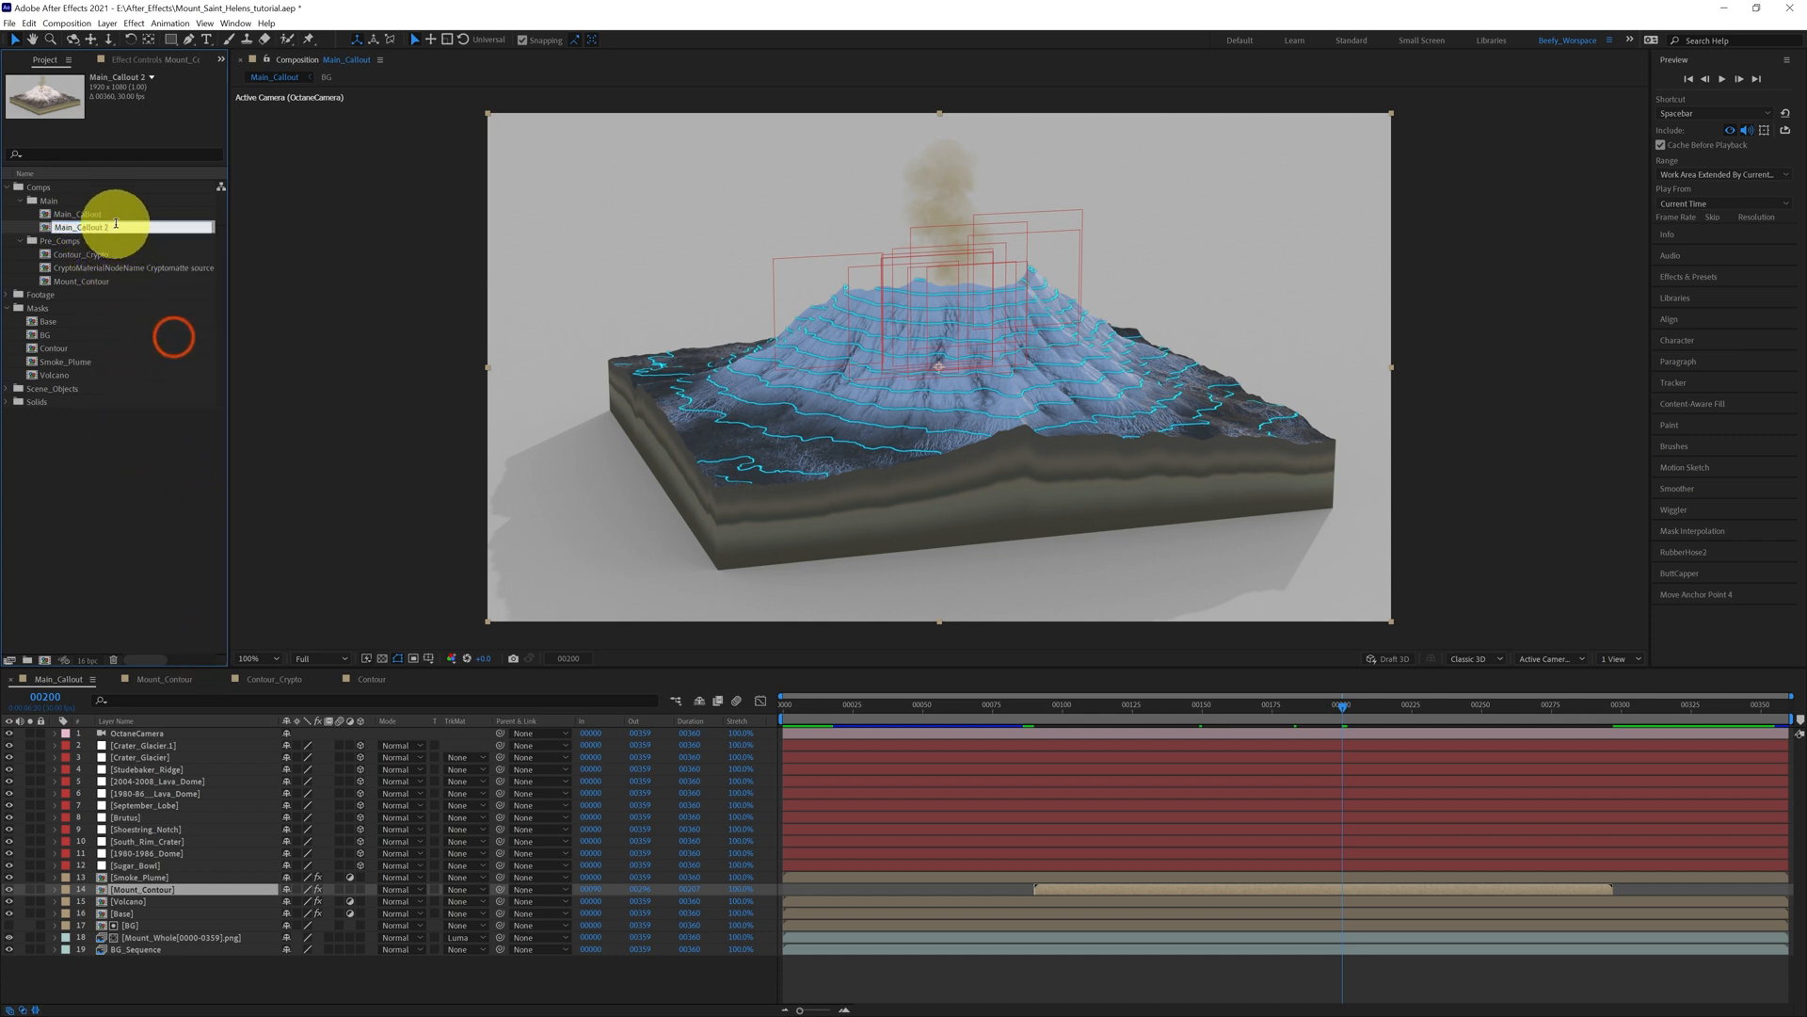
{"action": "left_click_drag", "start_coordinate": [119, 227], "coordinate": [76, 227]}
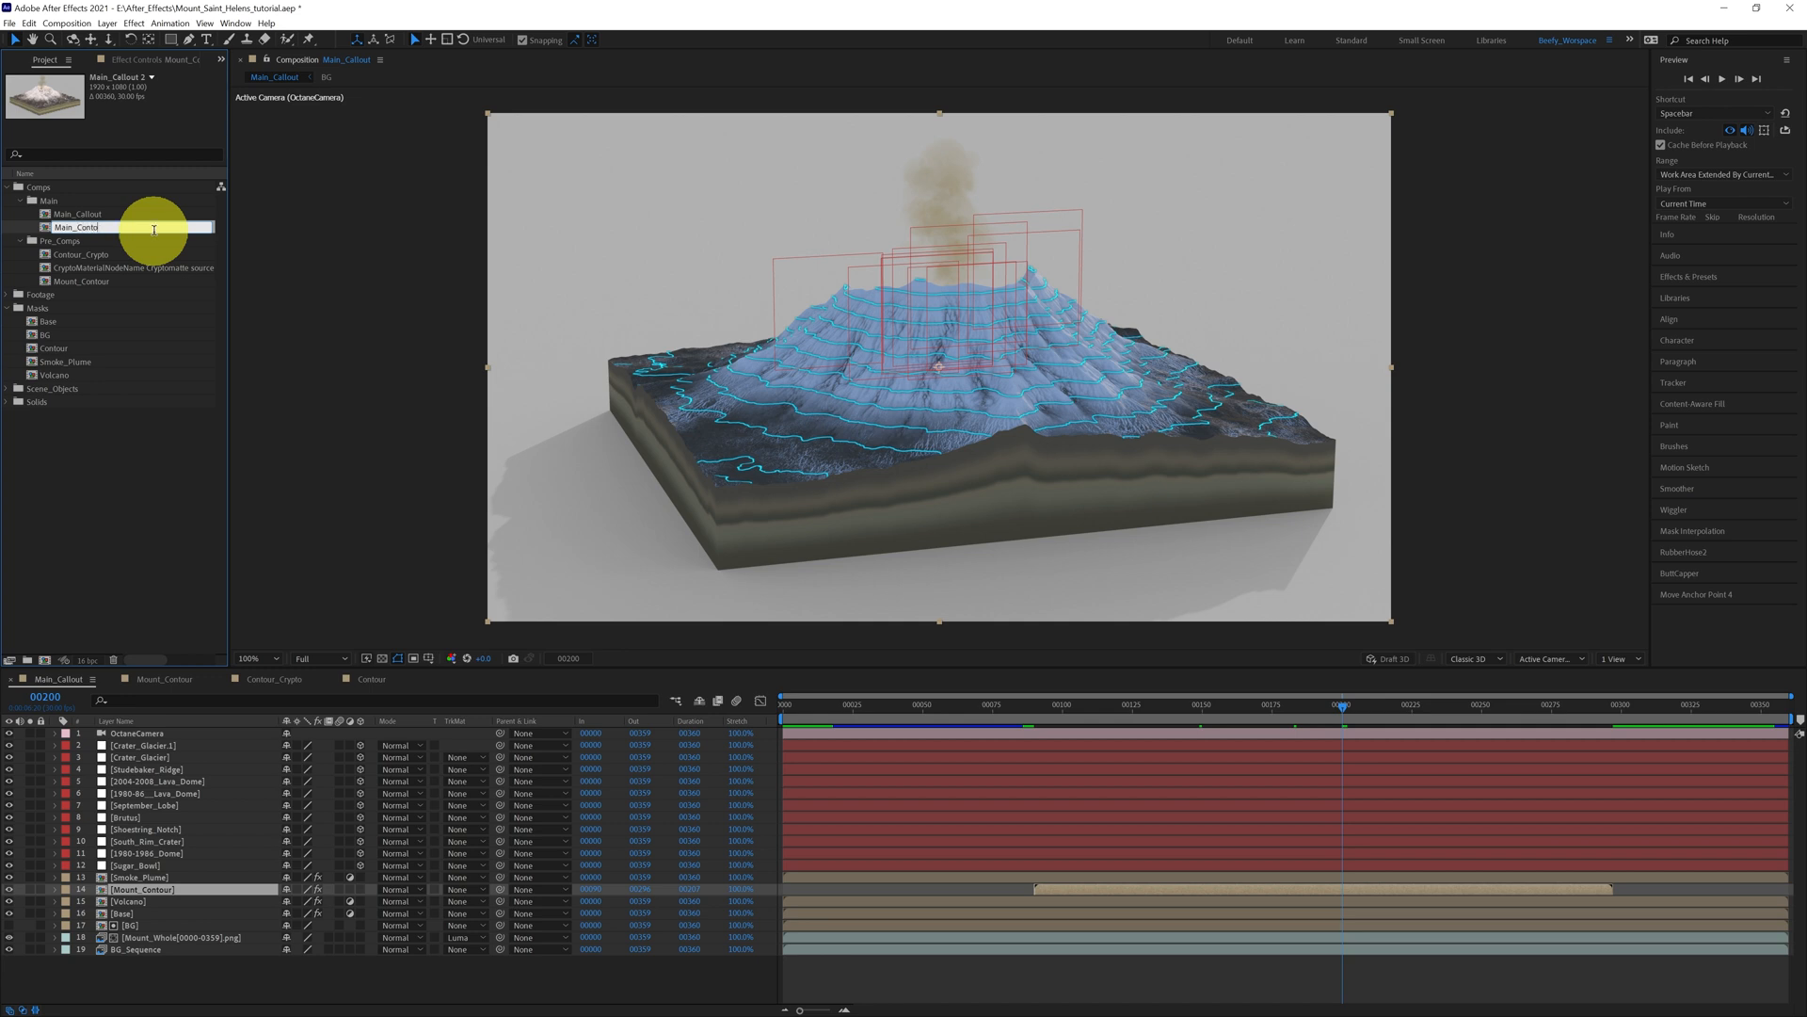
{"action": "left_click", "coordinate": [147, 478]}
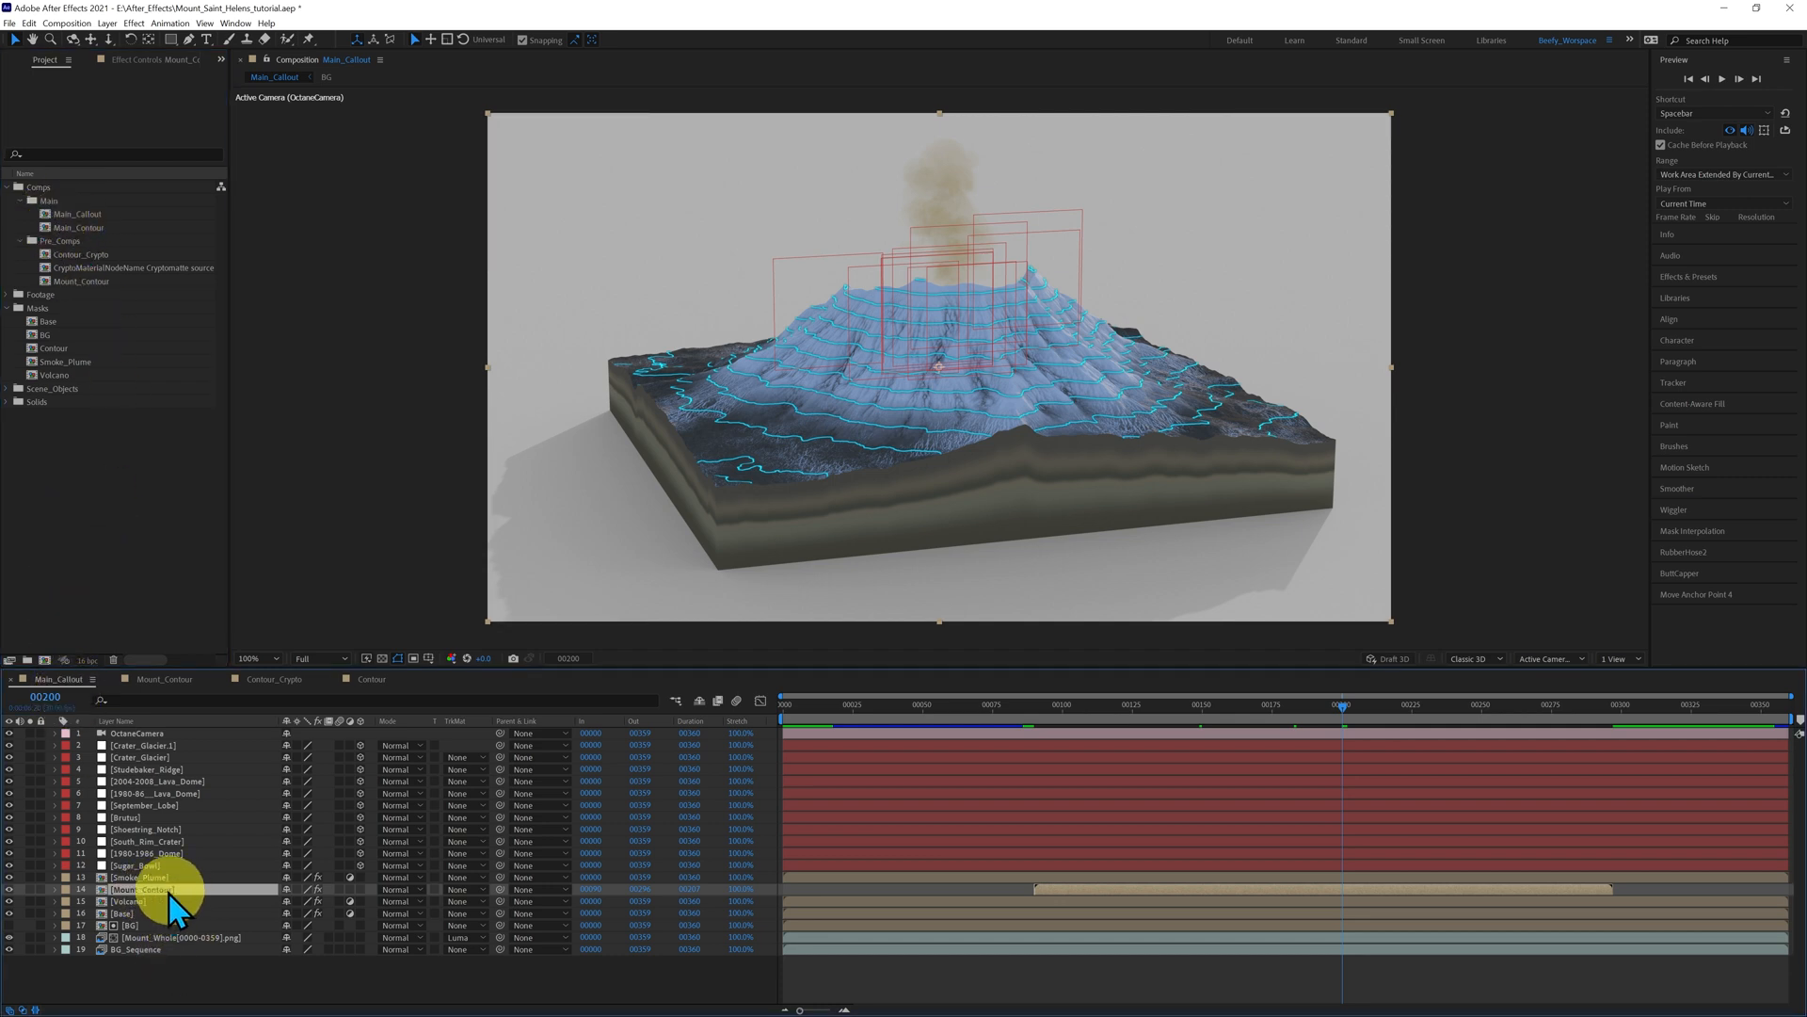
- Hide the Mount_Contour layer in Main_Callout and collapse the Comps and Masks project folders
{"action": "left_click", "coordinate": [10, 888]}
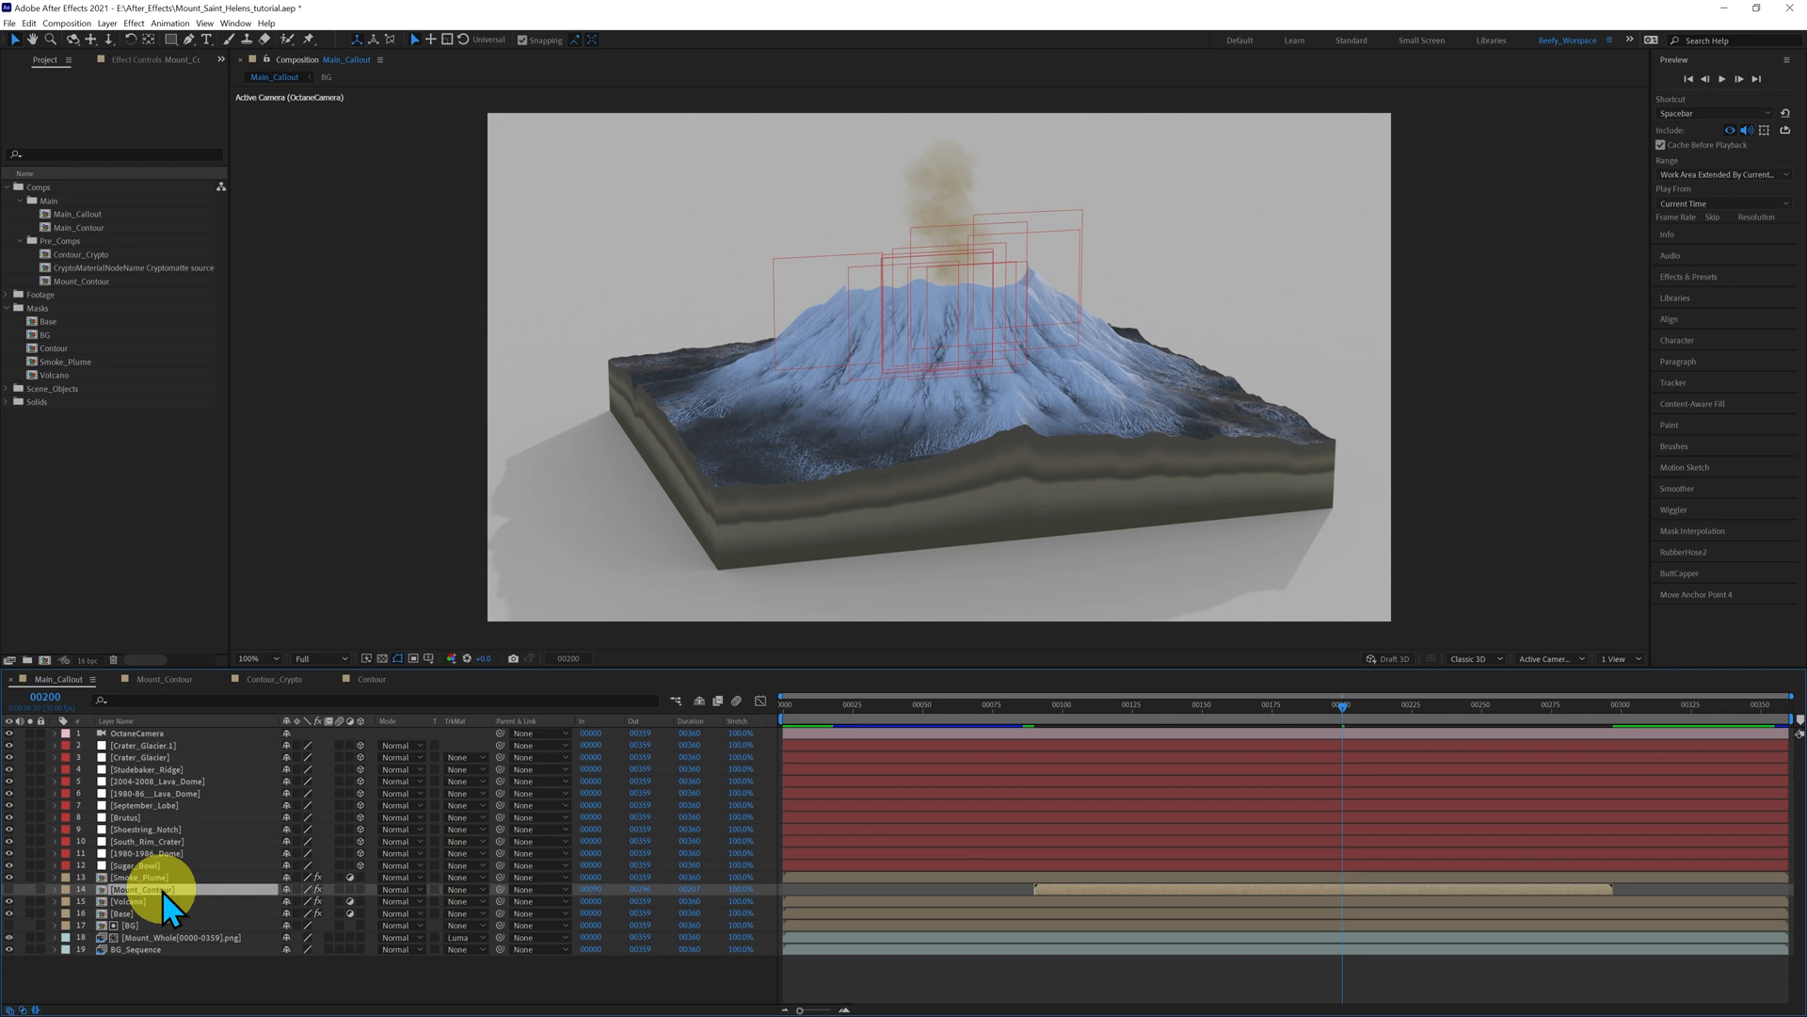
{"action": "left_click", "coordinate": [14, 188]}
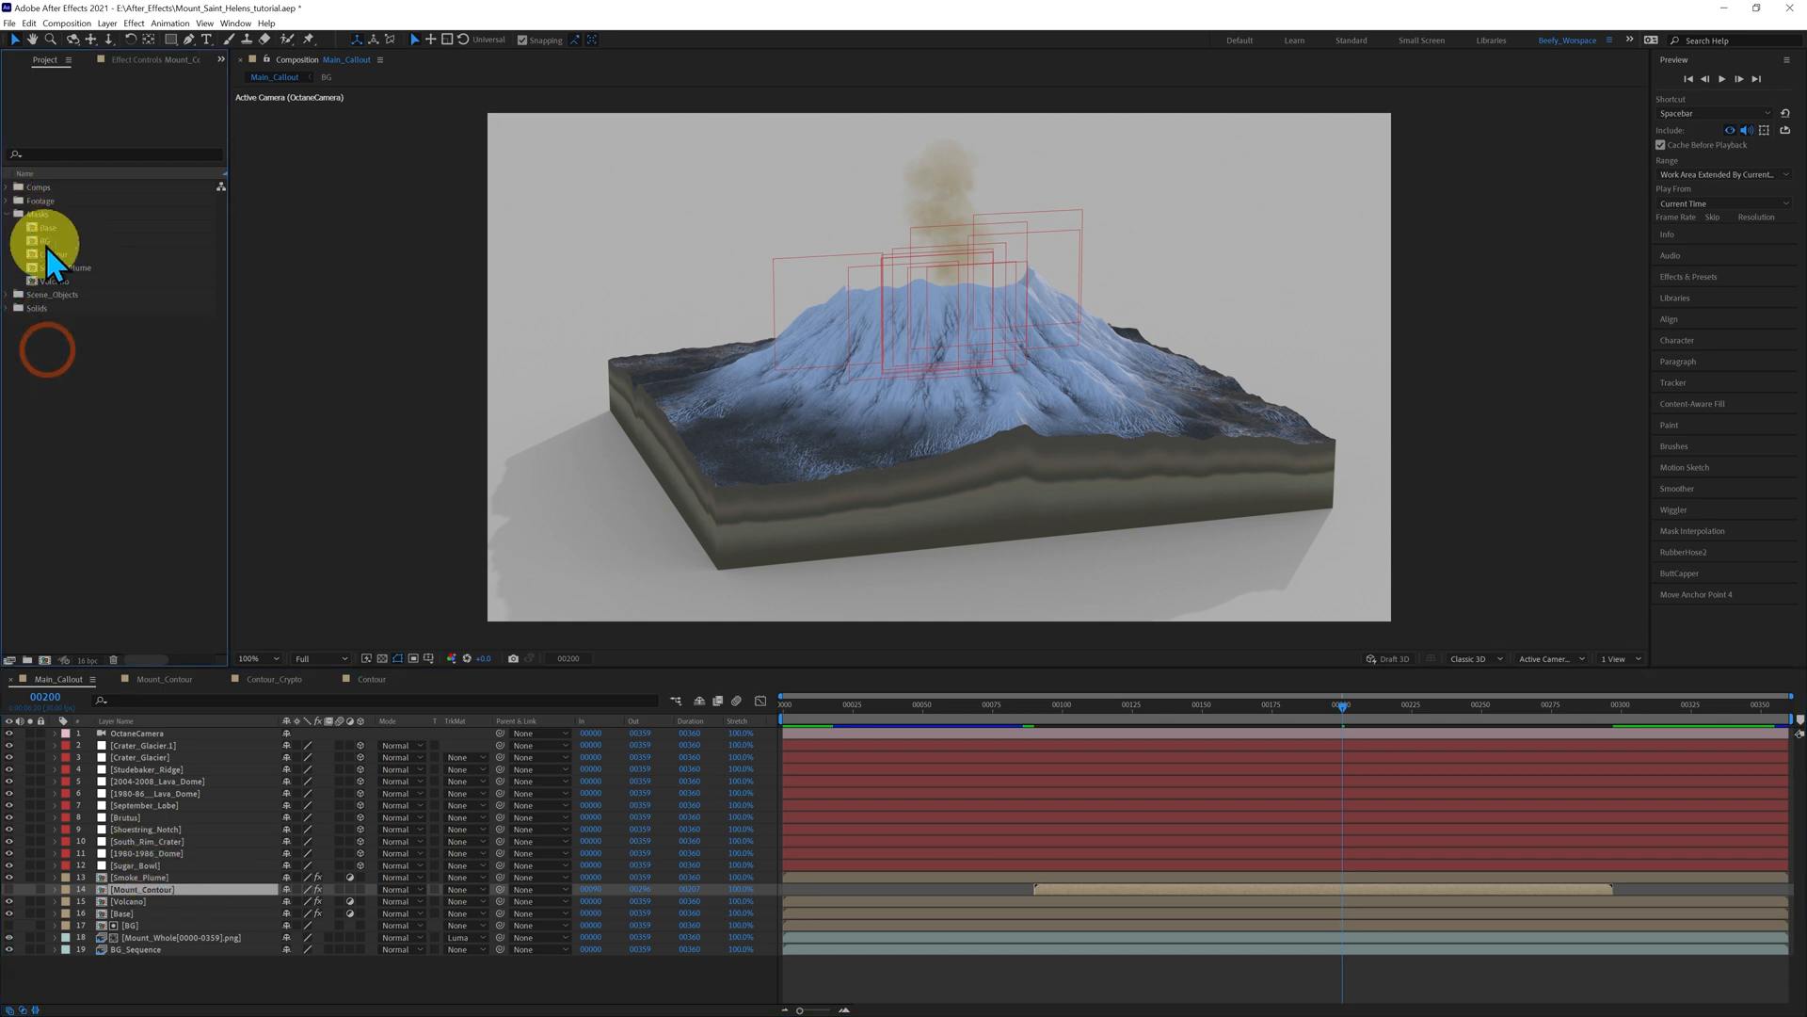
{"action": "left_click", "coordinate": [14, 213]}
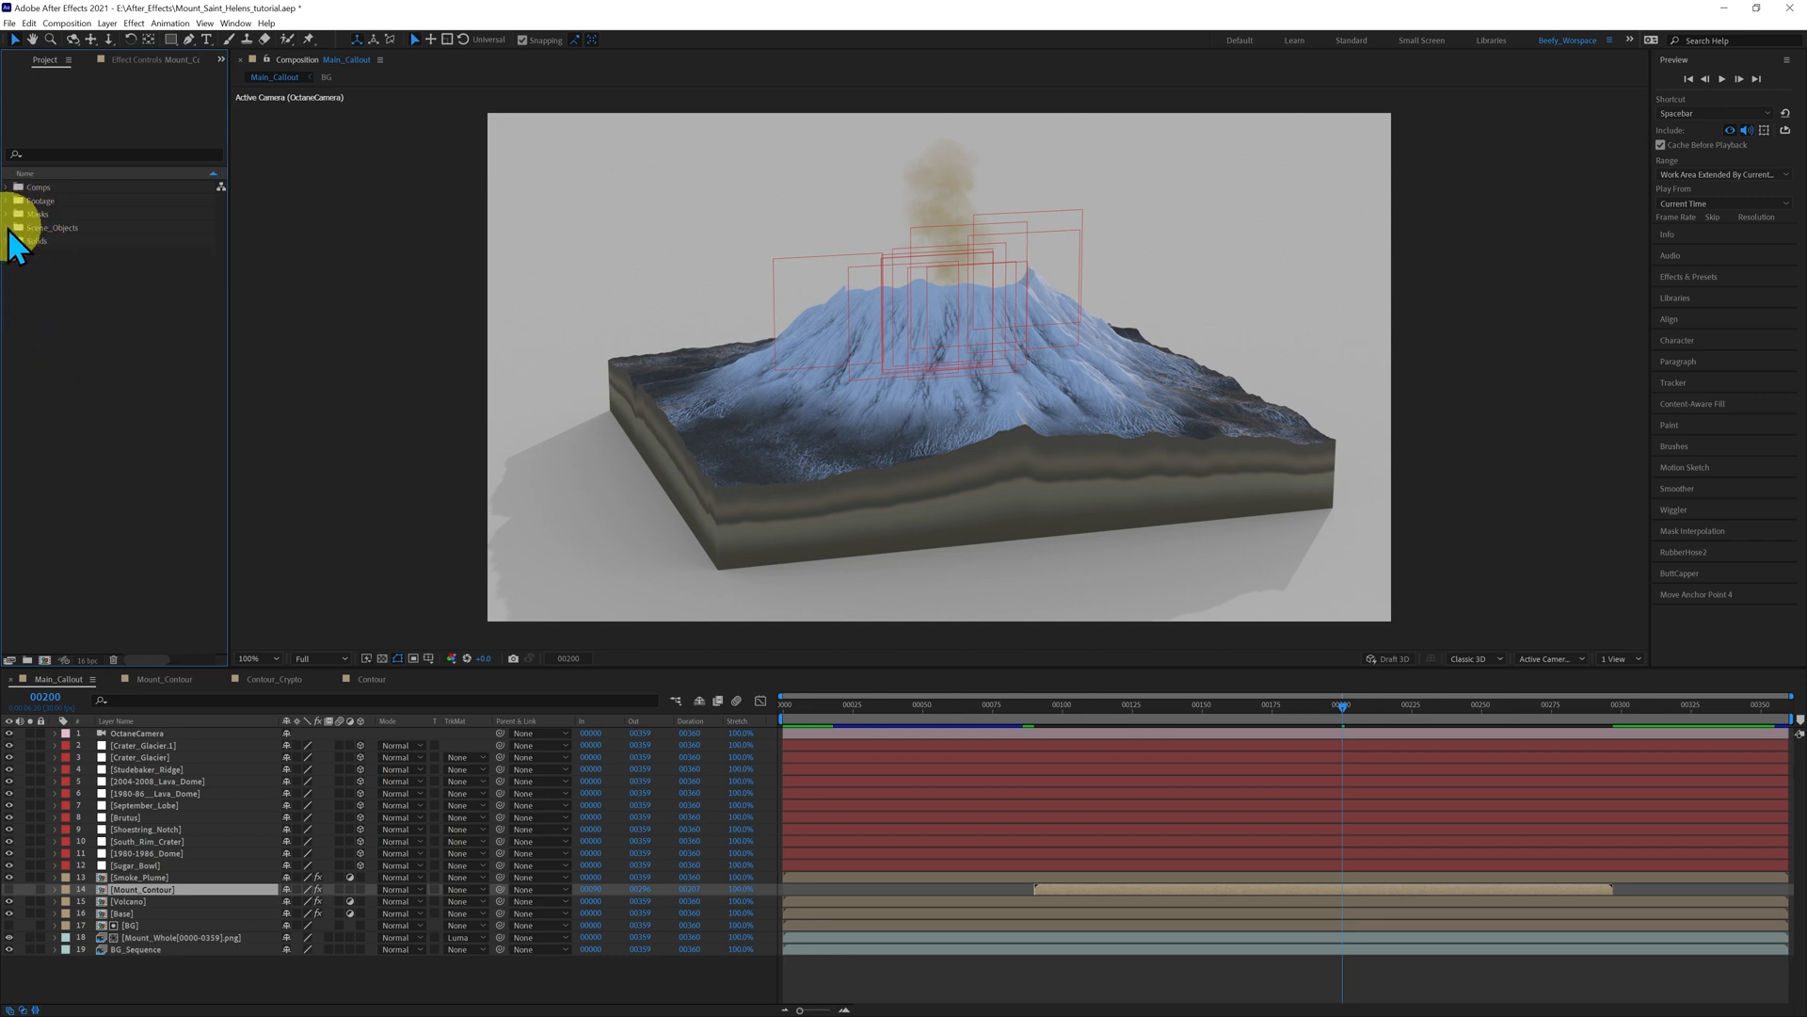
- Add all five call-out compositions, from Brutus to Sugar Bowl, to Main_Callout directly below the OctaneCamera layer
{"action": "left_click", "coordinate": [15, 228]}
{"action": "left_click", "coordinate": [21, 241]}
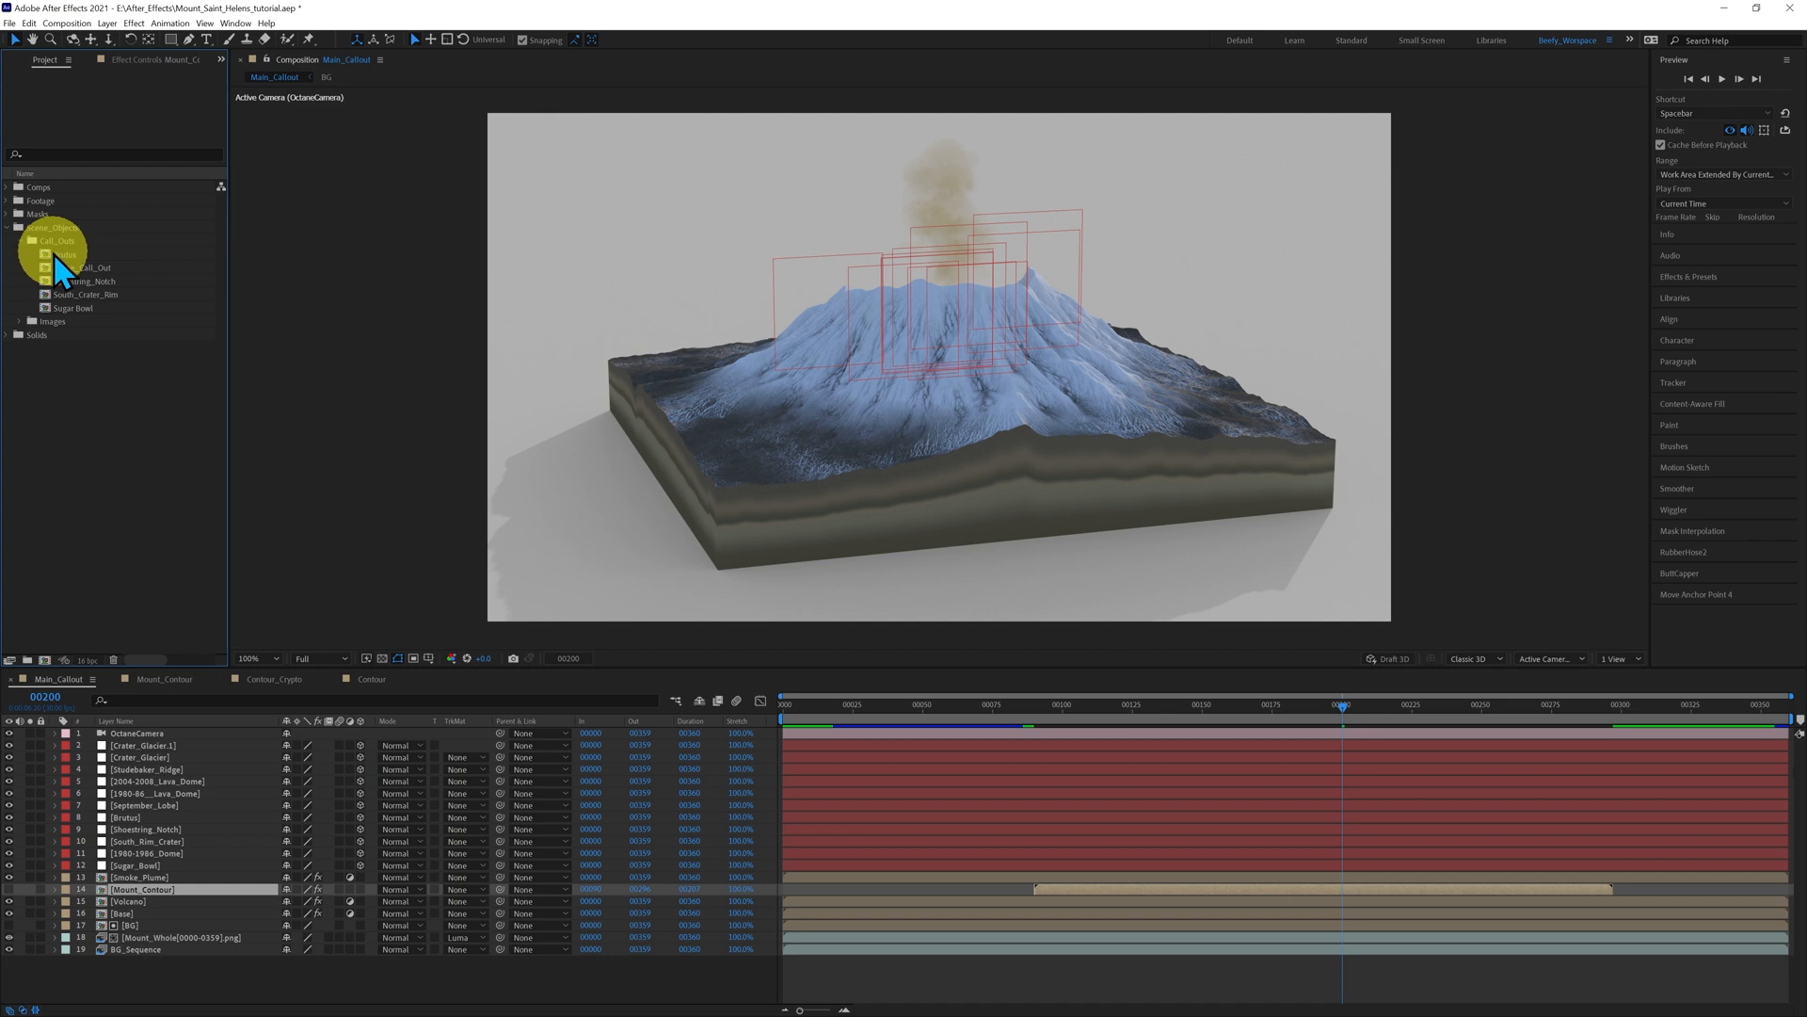
{"action": "left_click", "coordinate": [55, 253]}
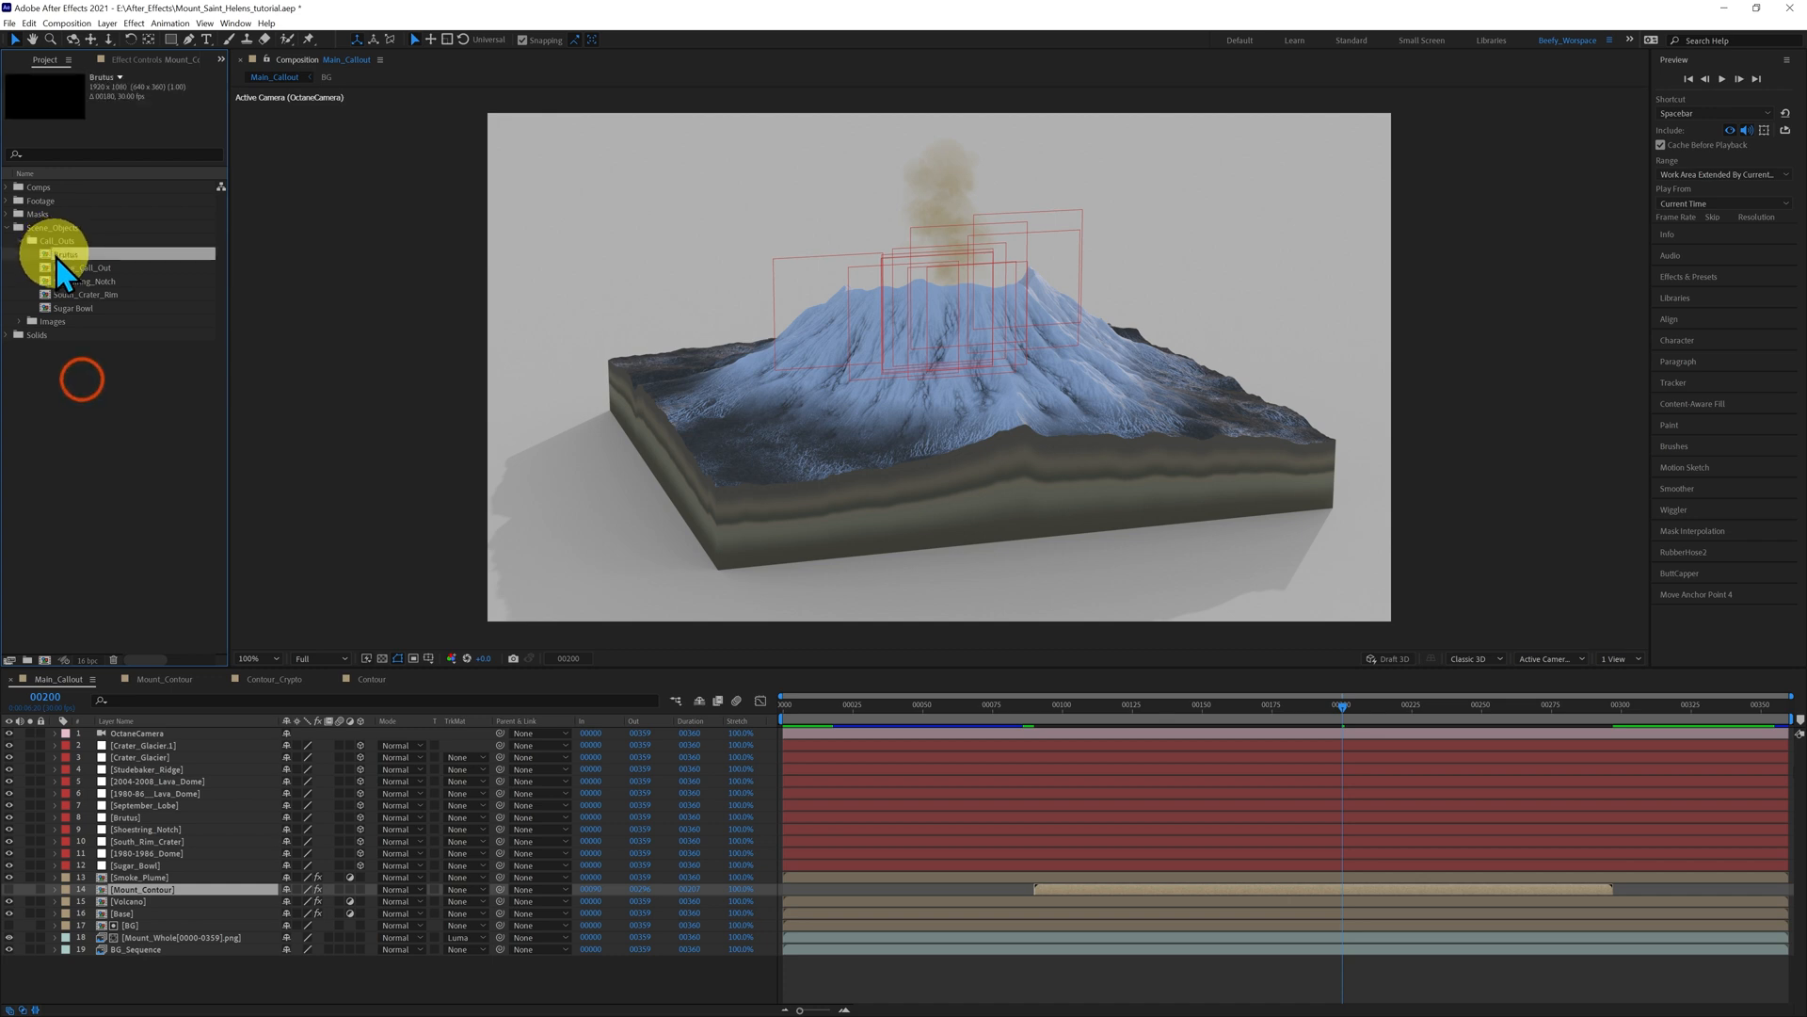
{"action": "left_click", "coordinate": [66, 309], "text": "shift"}
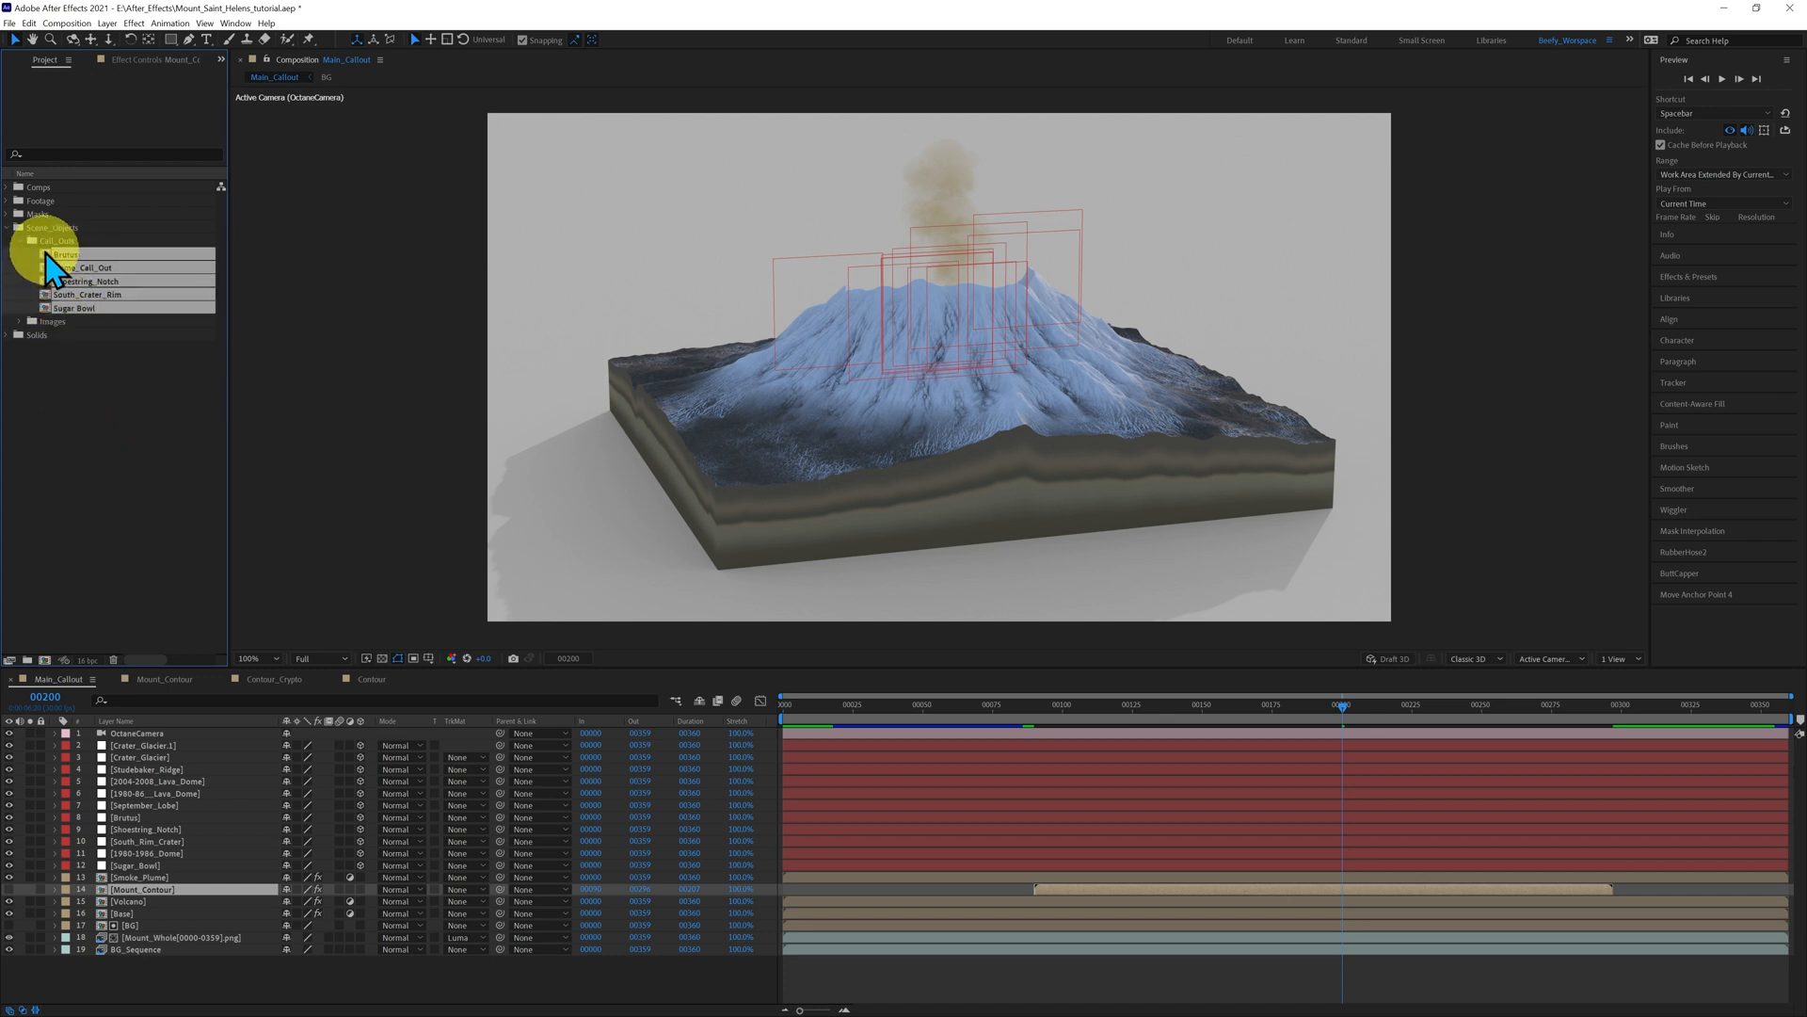
{"action": "left_click_drag", "start_coordinate": [47, 256], "coordinate": [120, 740]}
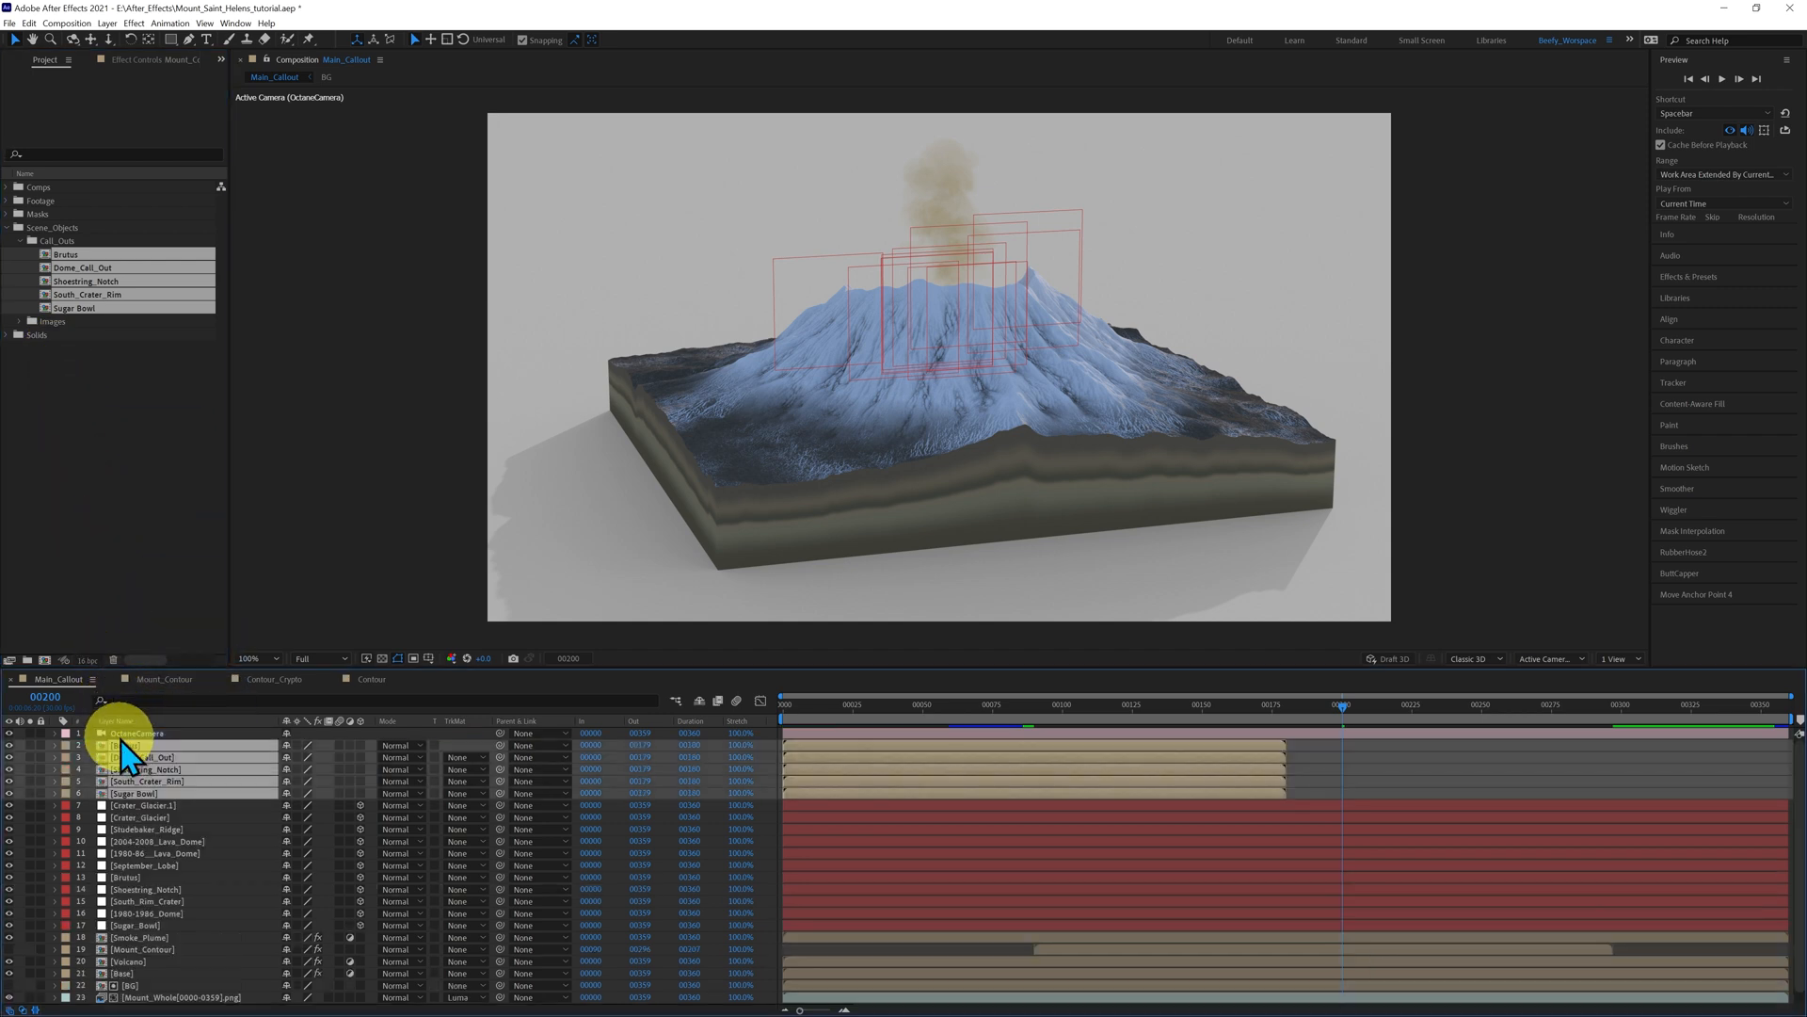
- Go to frame 79, hide all five call-out layers, and show only the Sugar Bowl call-out
{"action": "left_click", "coordinate": [1003, 707]}
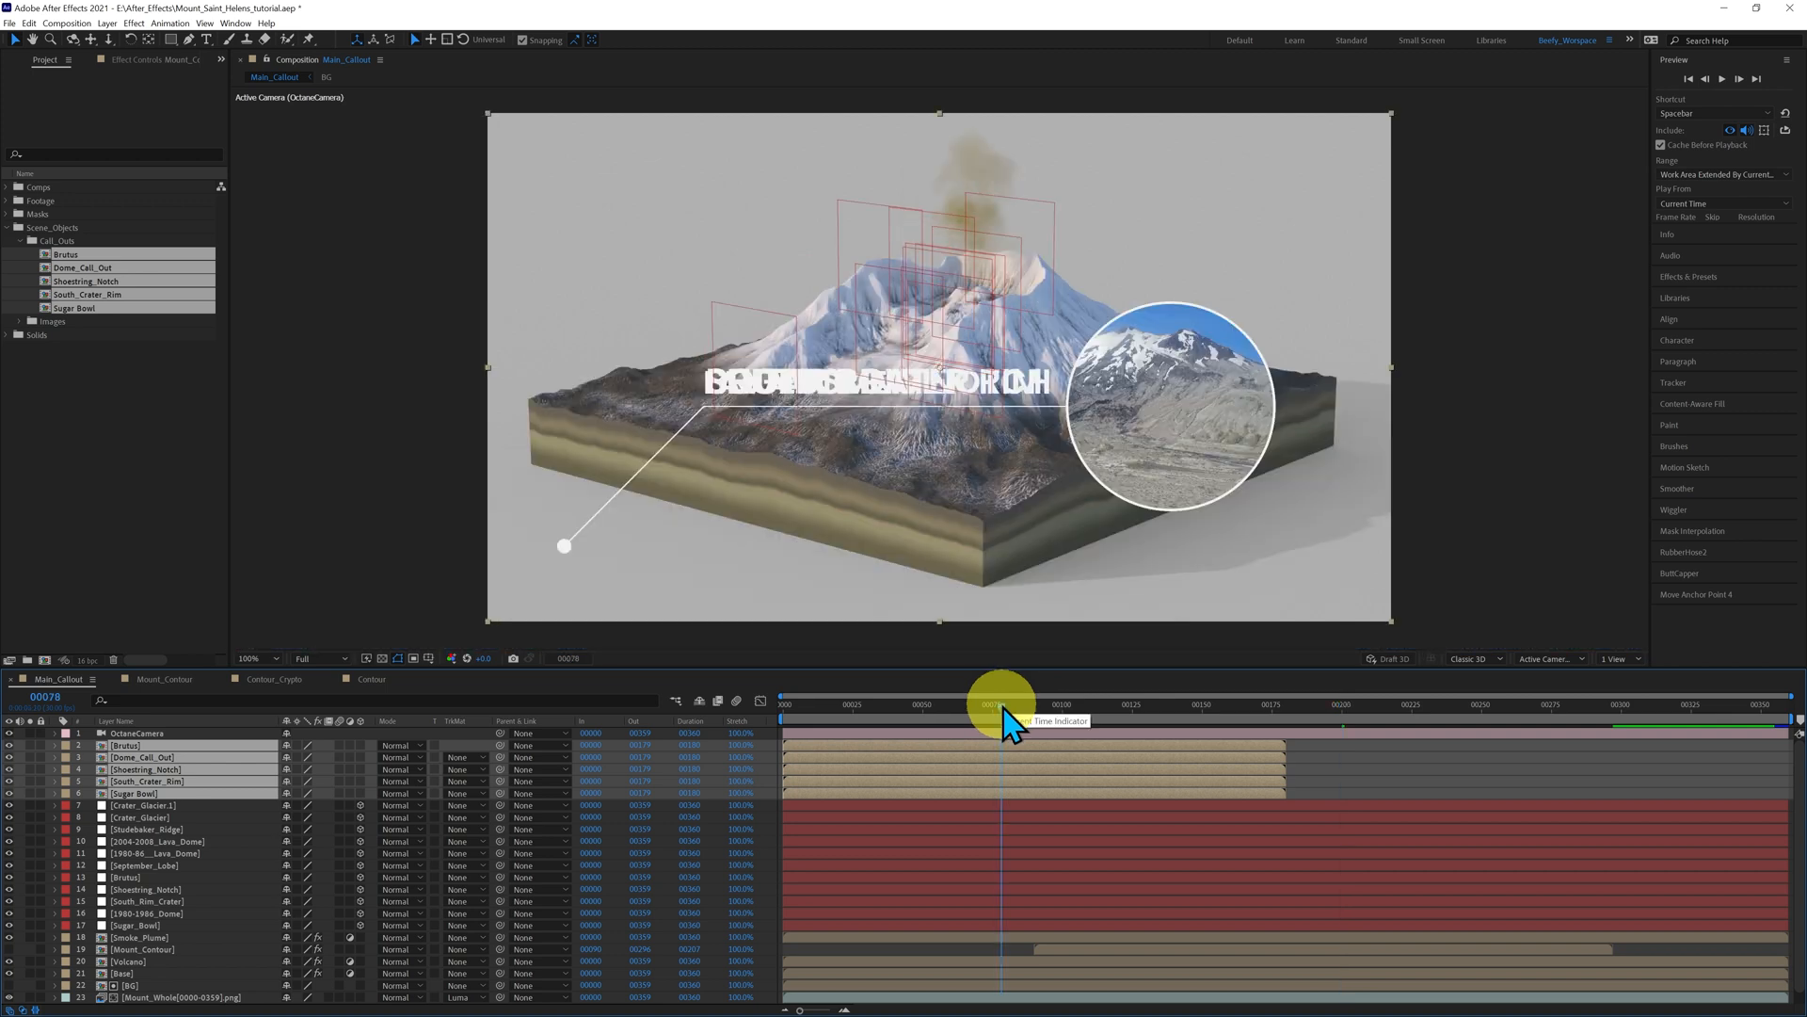
{"action": "left_click_drag", "start_coordinate": [1003, 725], "coordinate": [1004, 707]}
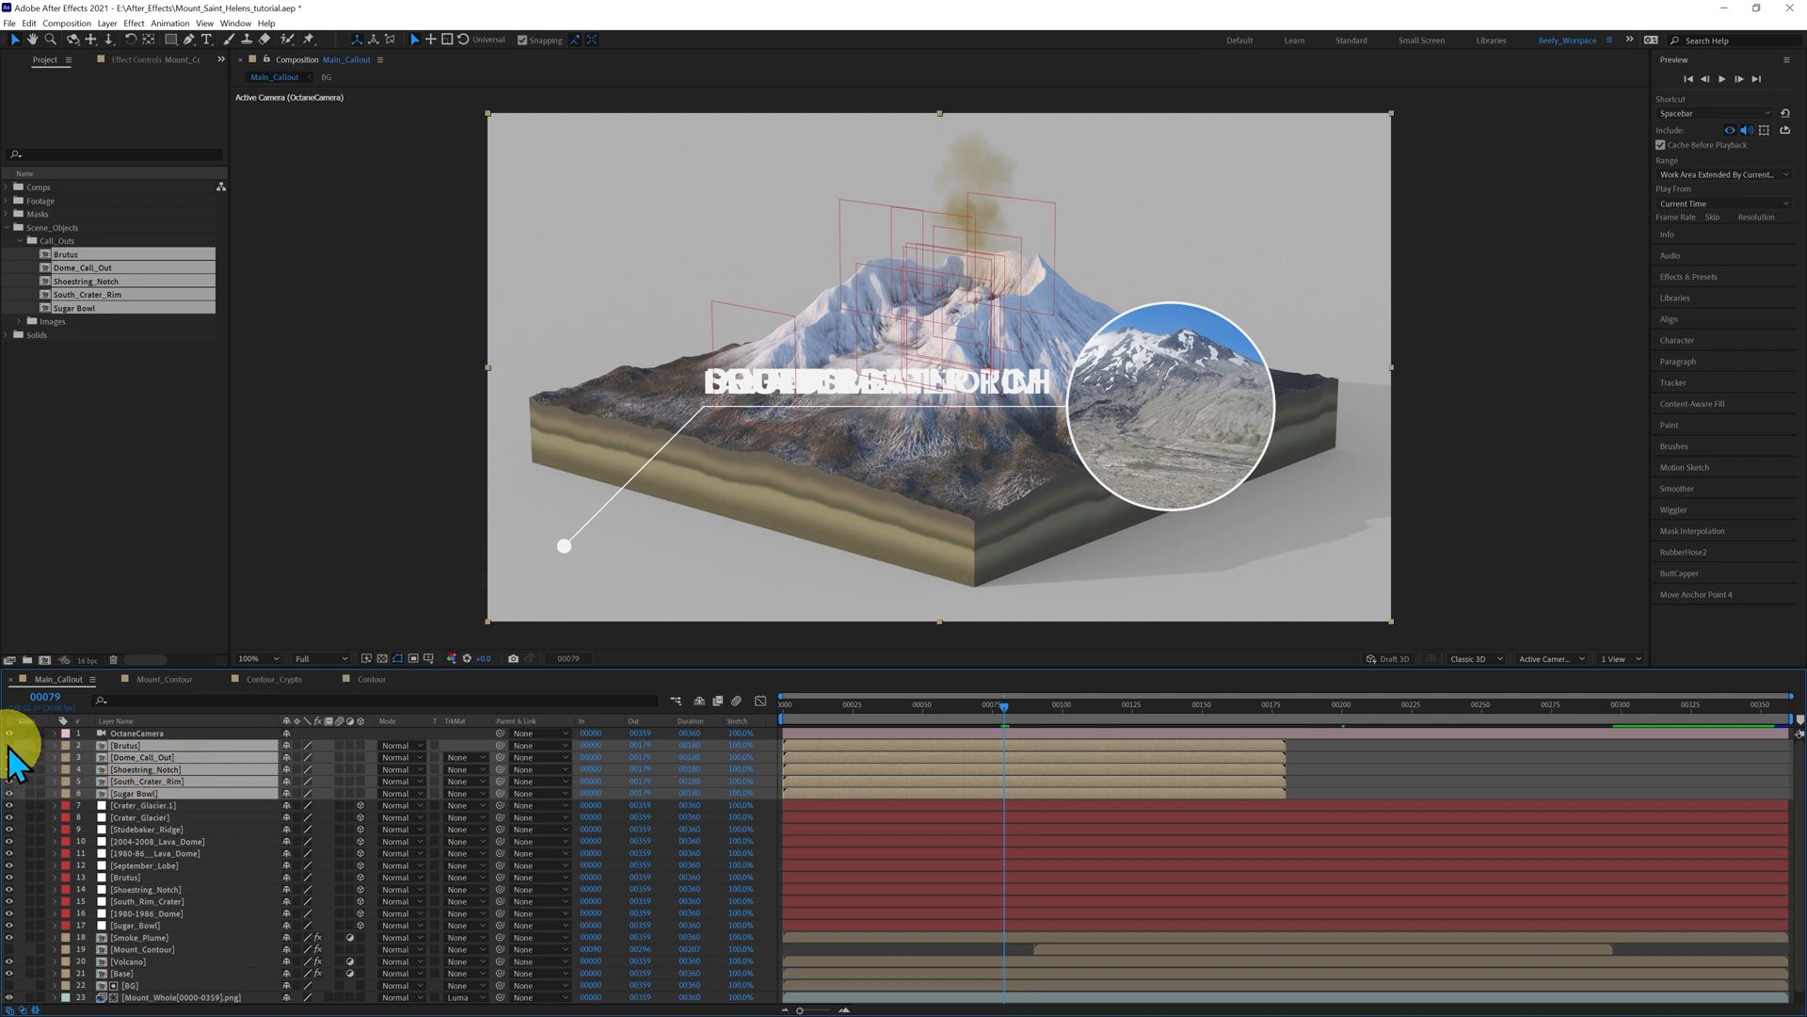
{"action": "left_click_drag", "start_coordinate": [9, 745], "coordinate": [9, 794]}
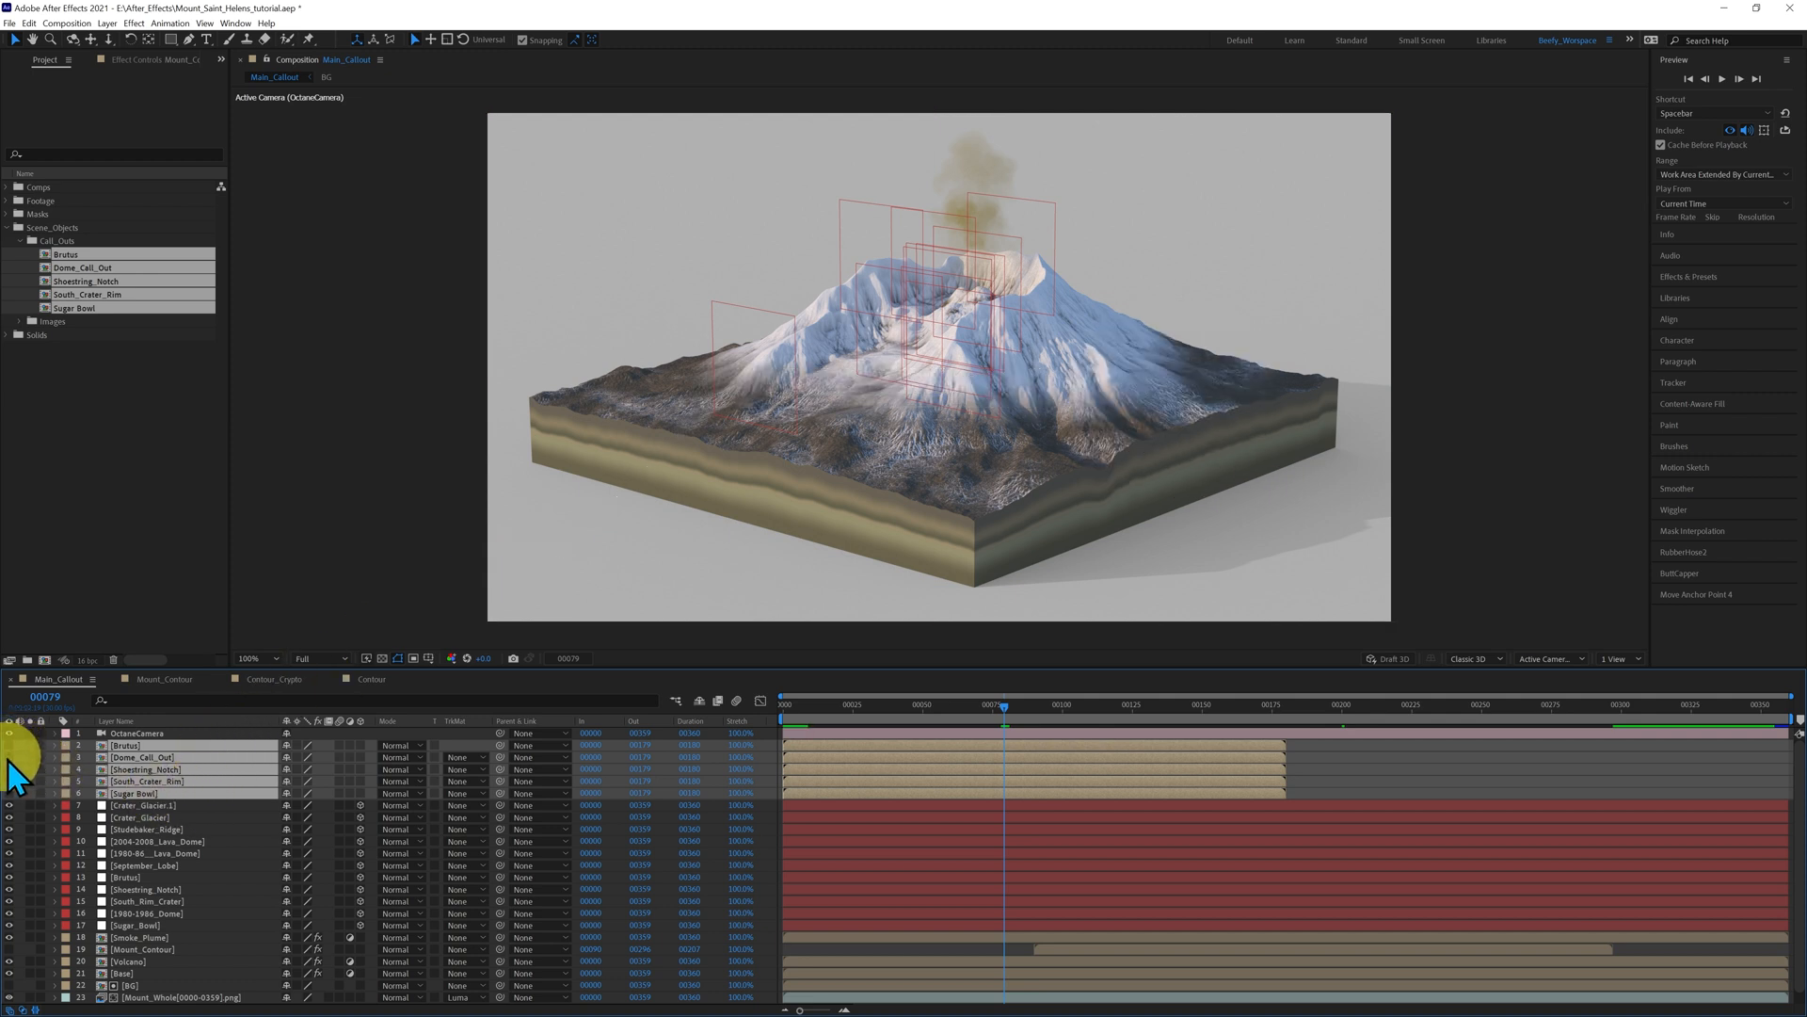
{"action": "left_click", "coordinate": [184, 807]}
{"action": "left_click", "coordinate": [178, 794]}
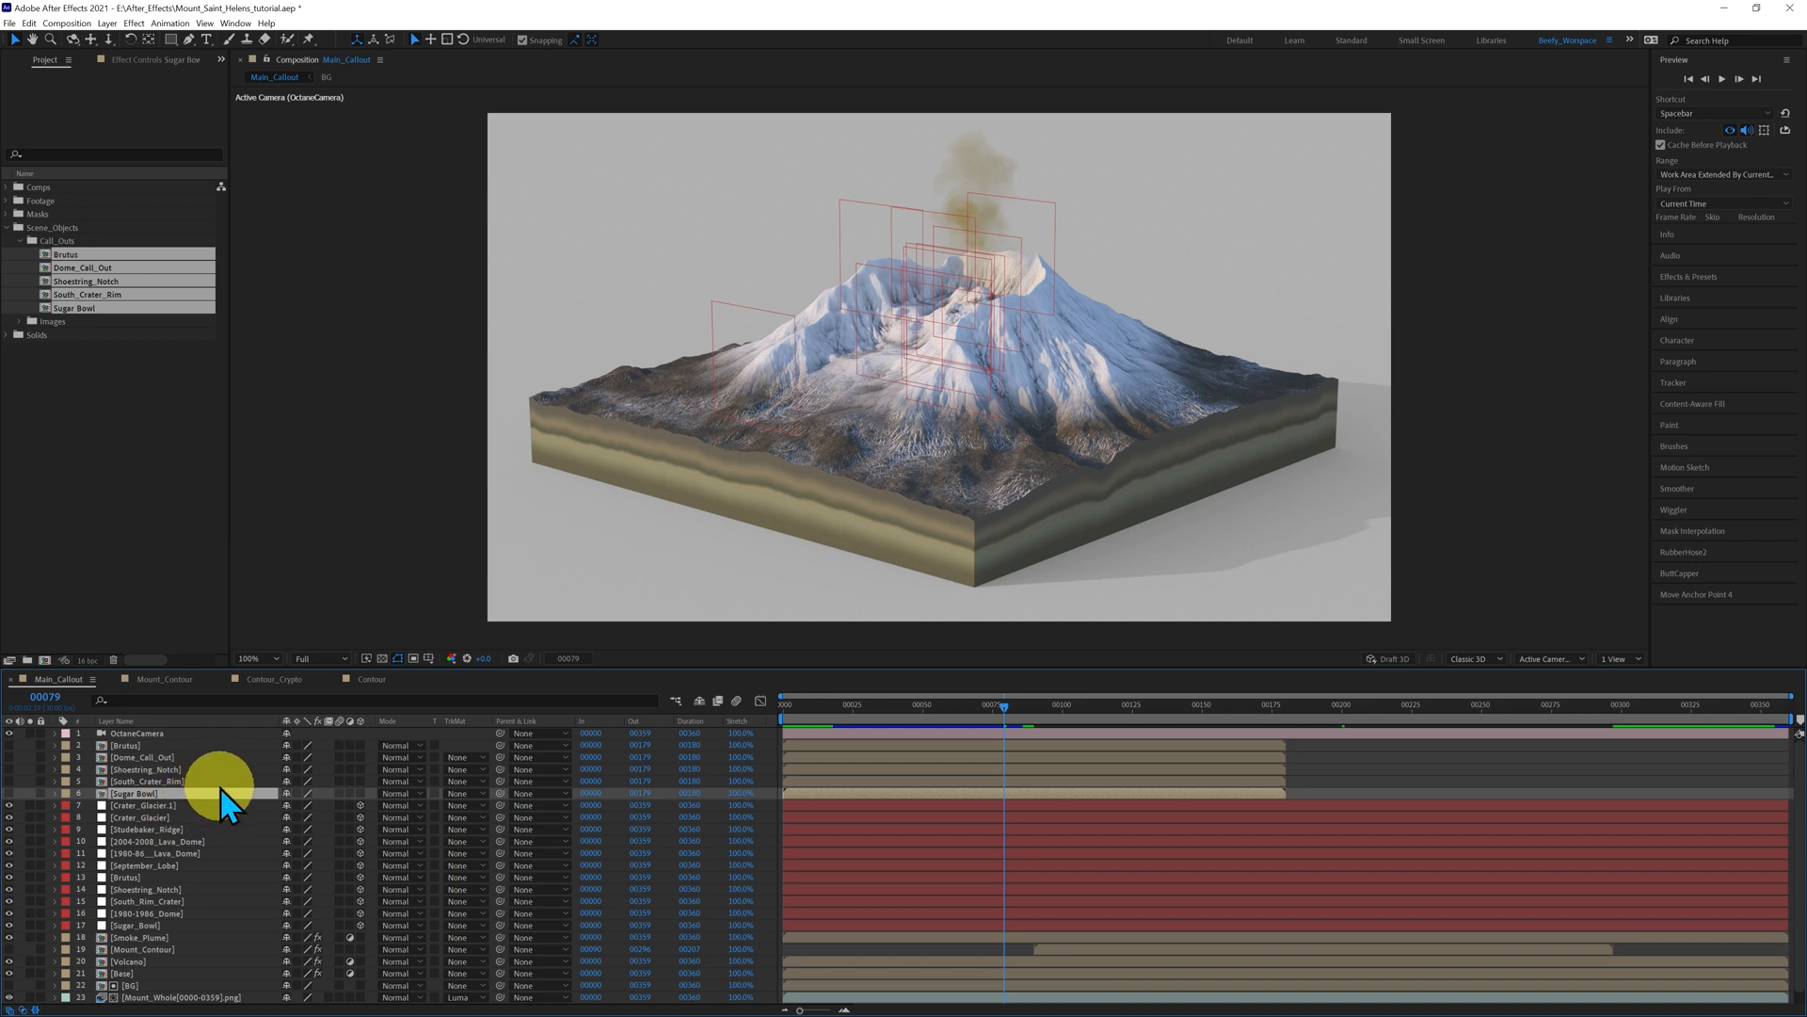
{"action": "left_click", "coordinate": [10, 794]}
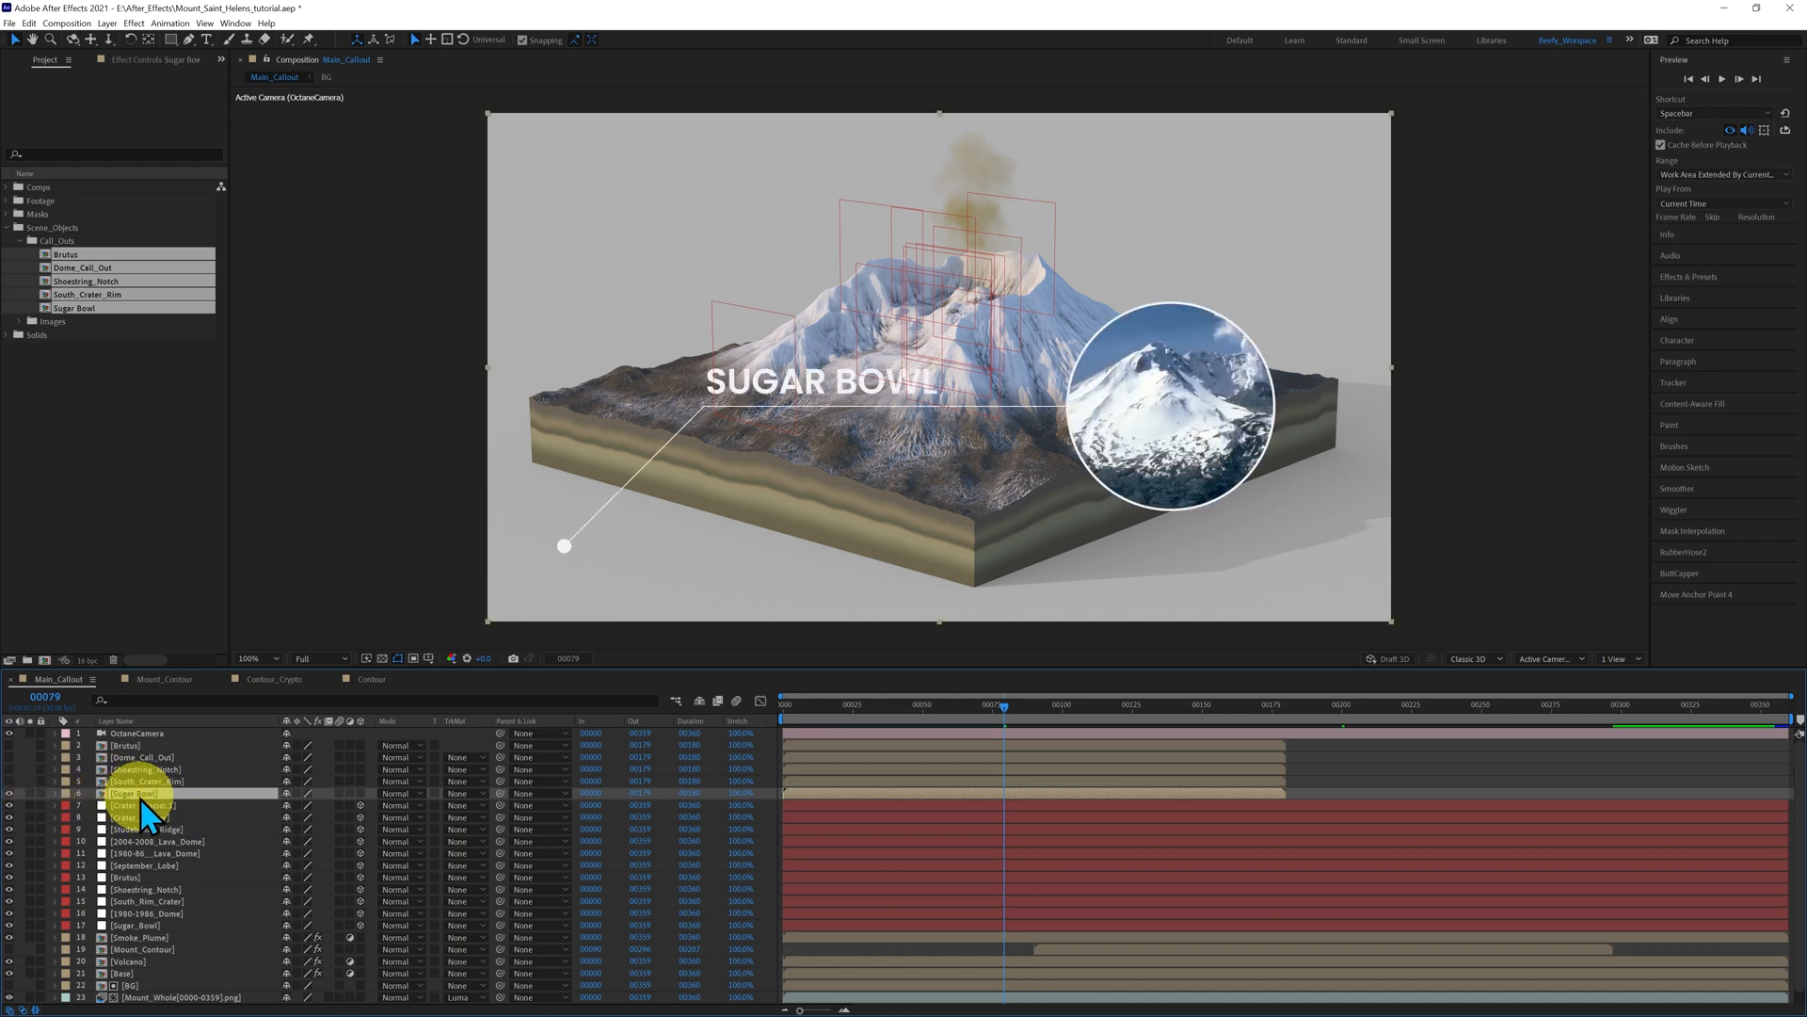
- Move the anchor point of each call-out layer onto the white dot at the end of its pointer line
{"action": "left_click", "coordinate": [147, 41]}
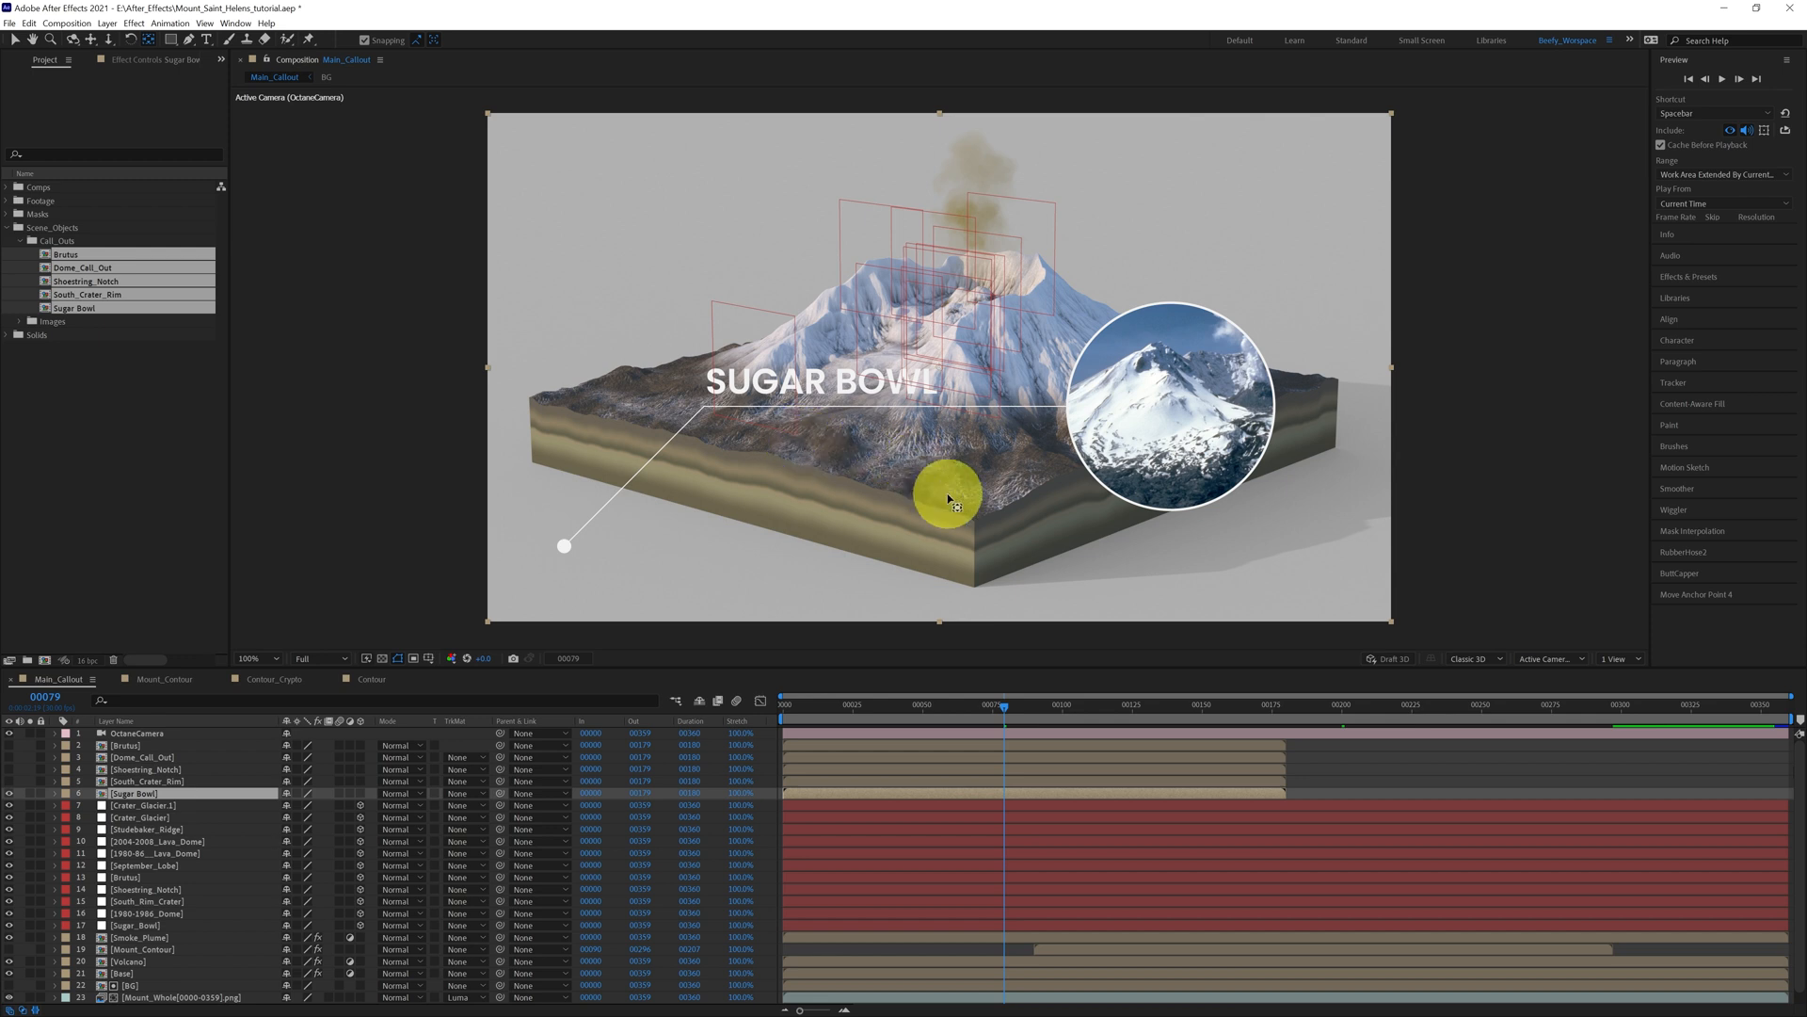
{"action": "left_click_drag", "start_coordinate": [939, 375], "coordinate": [565, 547]}
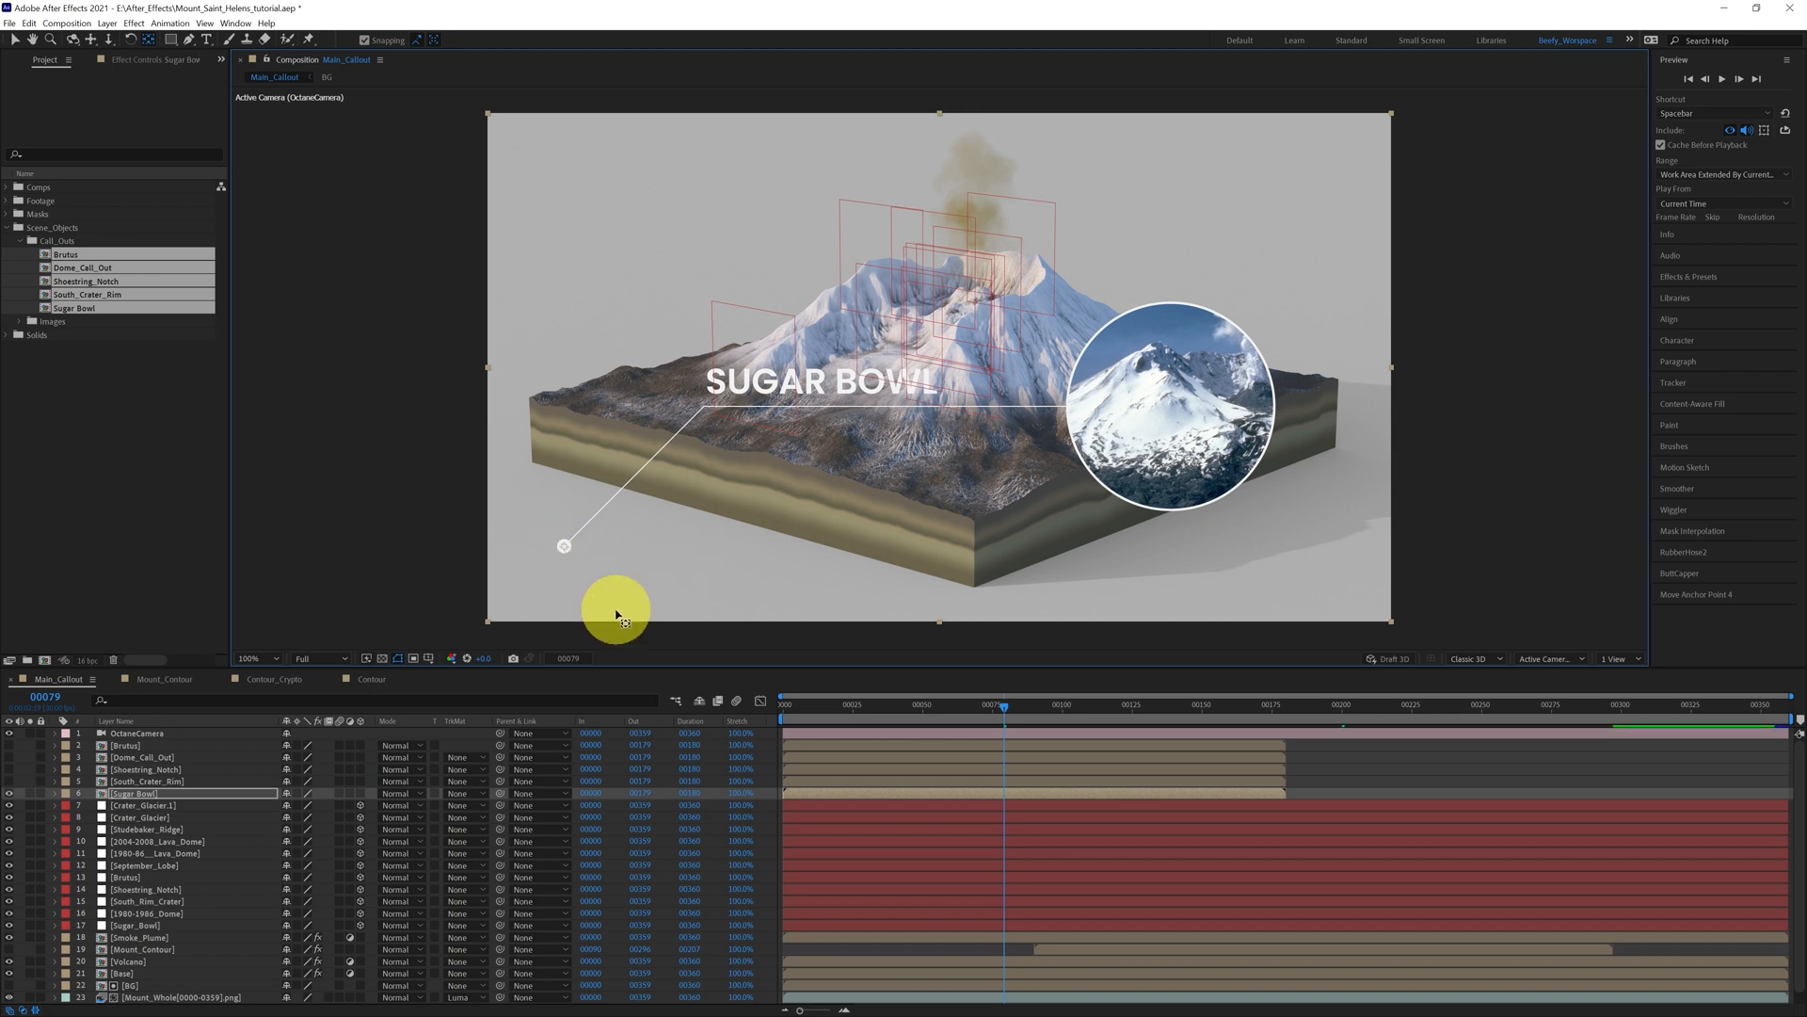
{"action": "left_click", "coordinate": [859, 443]}
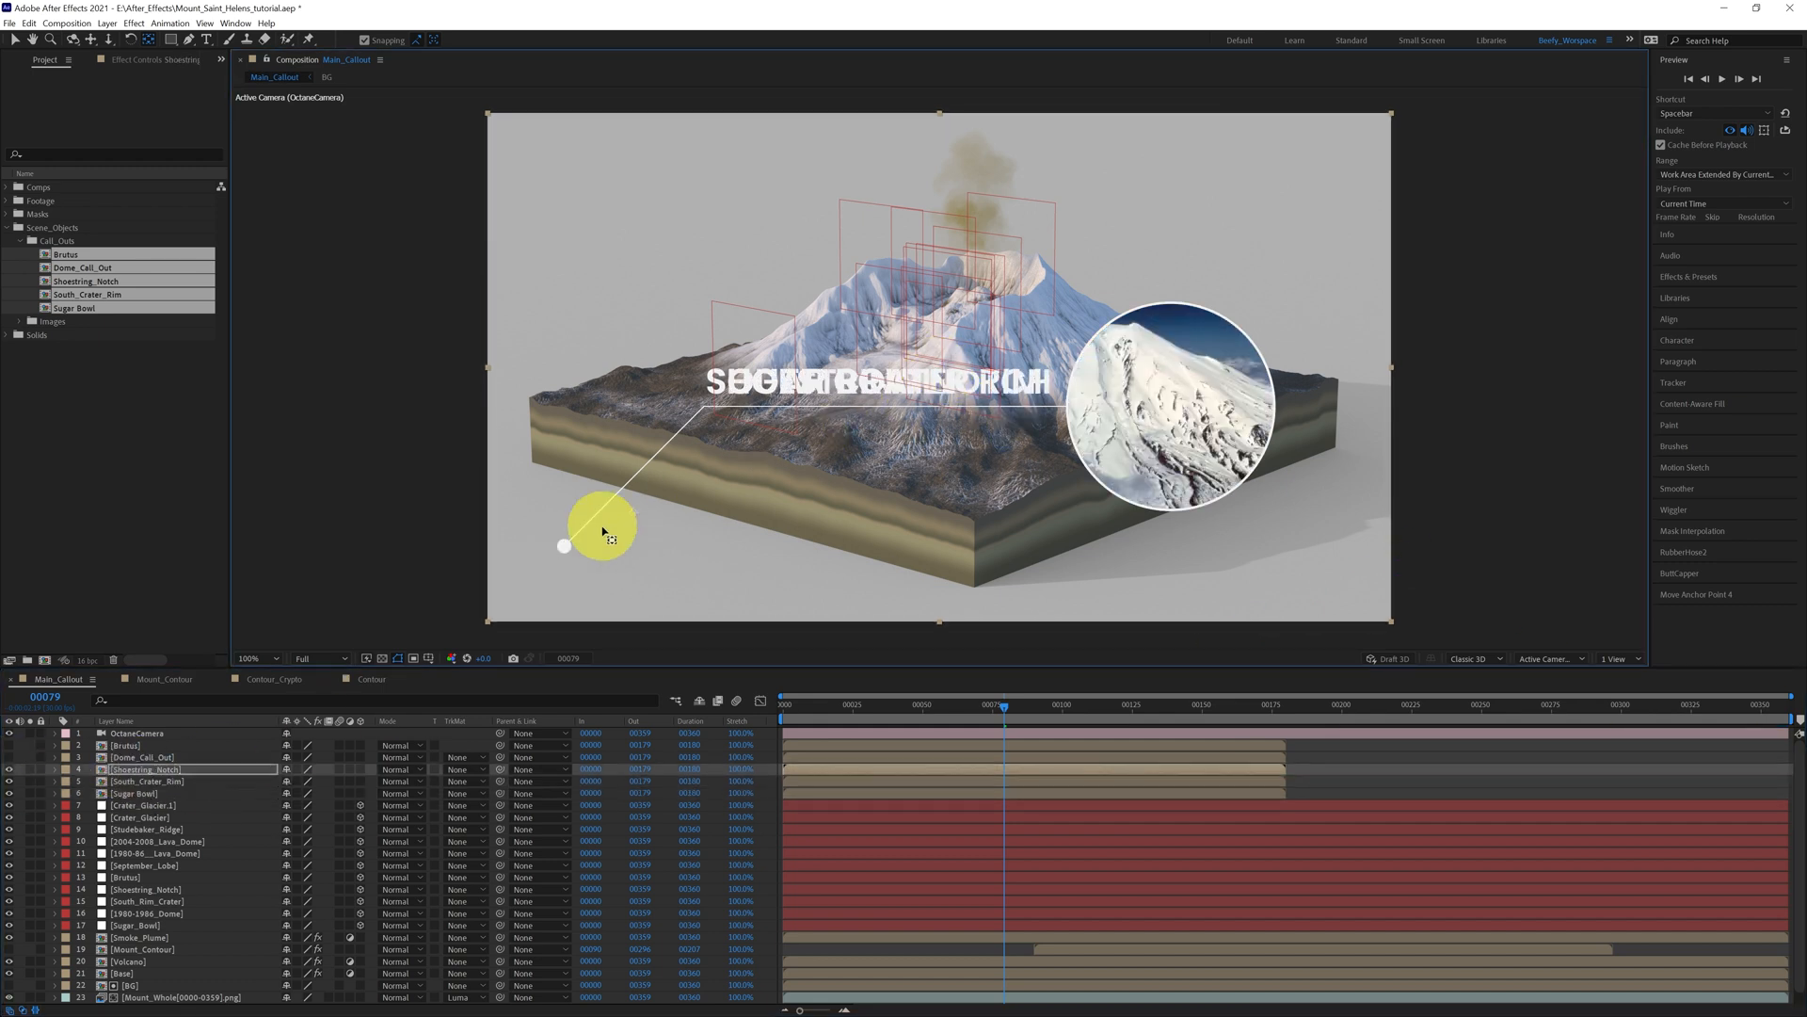
{"action": "left_click", "coordinate": [8, 757]}
{"action": "left_click", "coordinate": [133, 759]}
{"action": "left_click", "coordinate": [565, 546]}
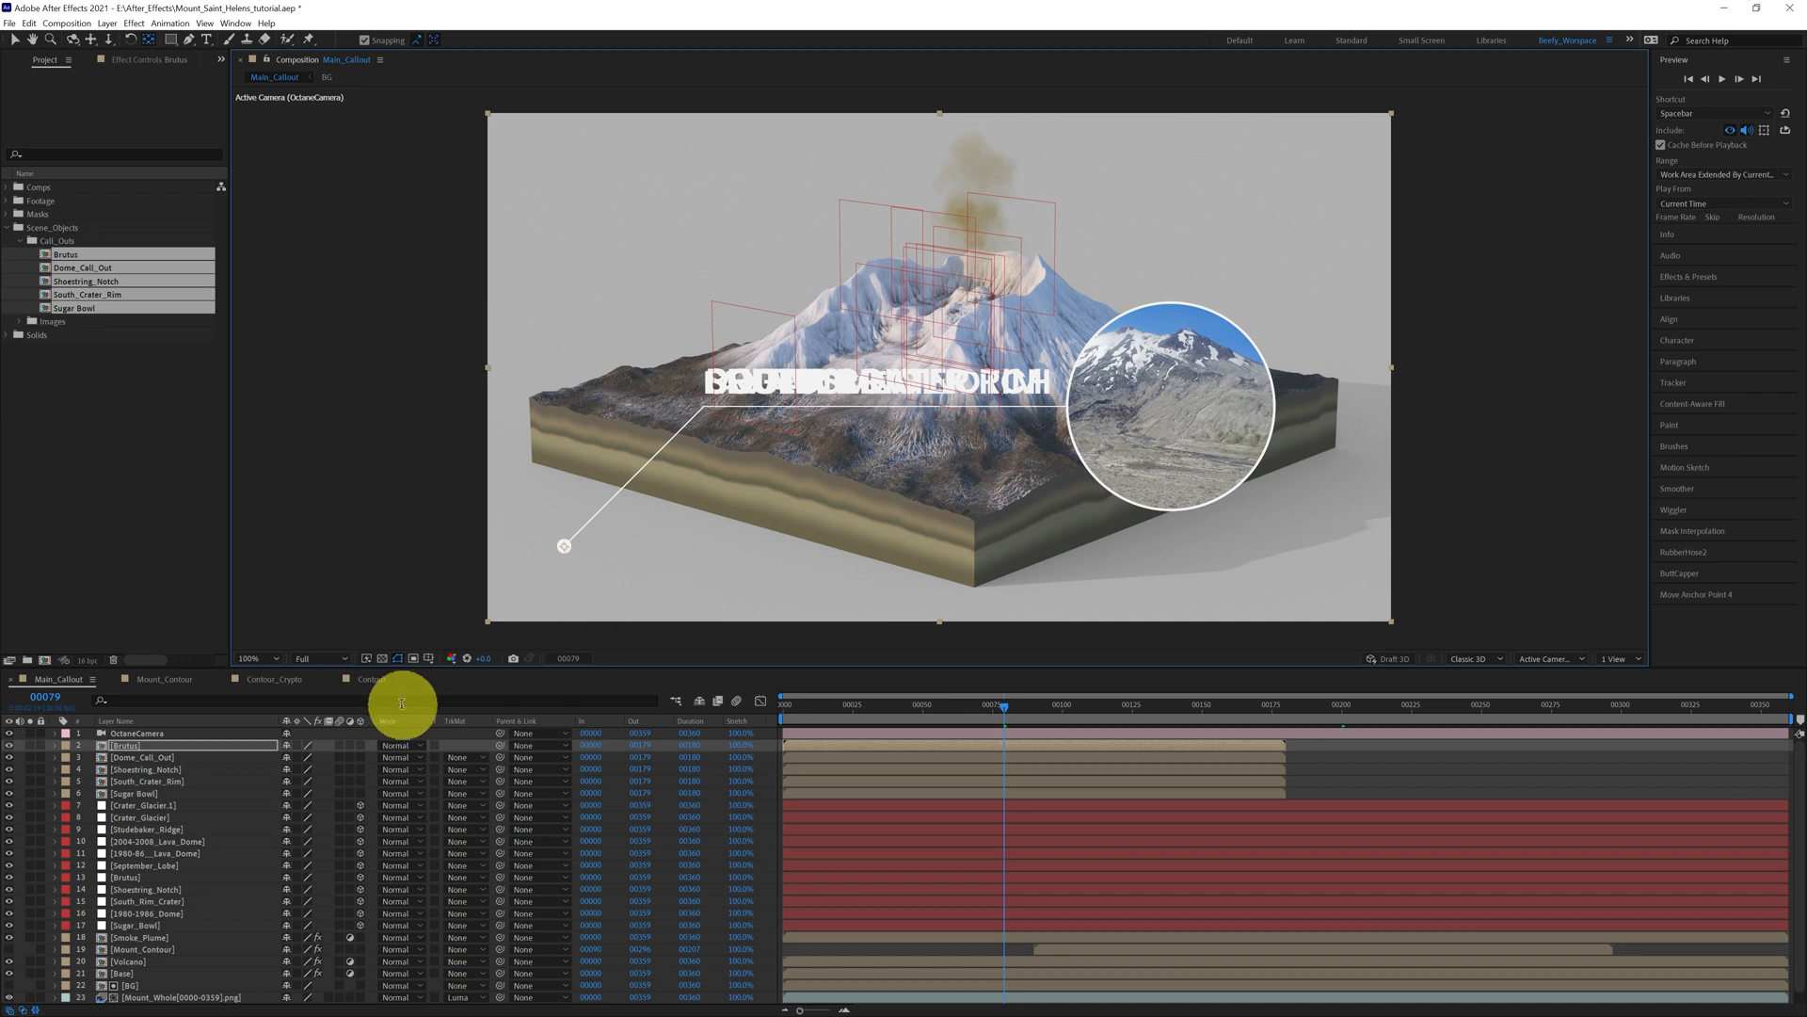
- Hide the Brutus, Dome_Call_Out, Shoestring_Notch and South_Crater_Rim layers, keeping only the Sugar Bowl call-out visible
{"action": "left_click", "coordinate": [9, 744]}
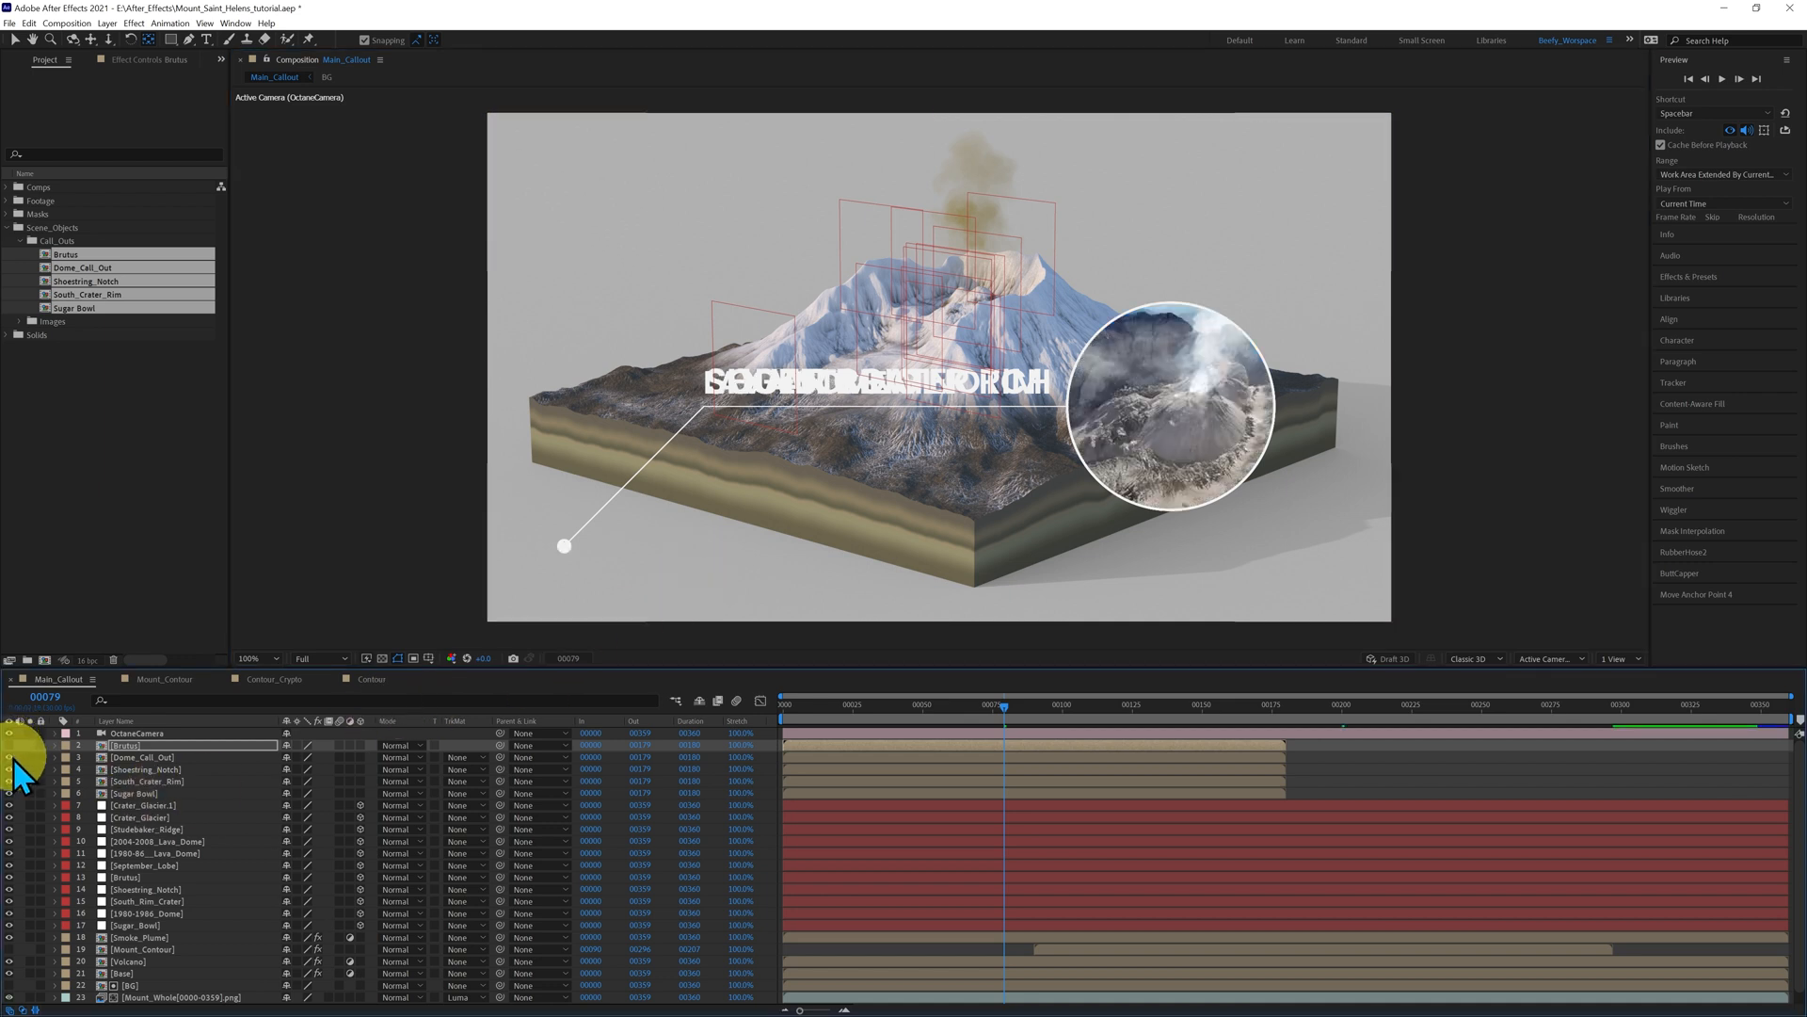
{"action": "left_click", "coordinate": [8, 757]}
{"action": "left_click", "coordinate": [9, 769]}
{"action": "left_click", "coordinate": [9, 782]}
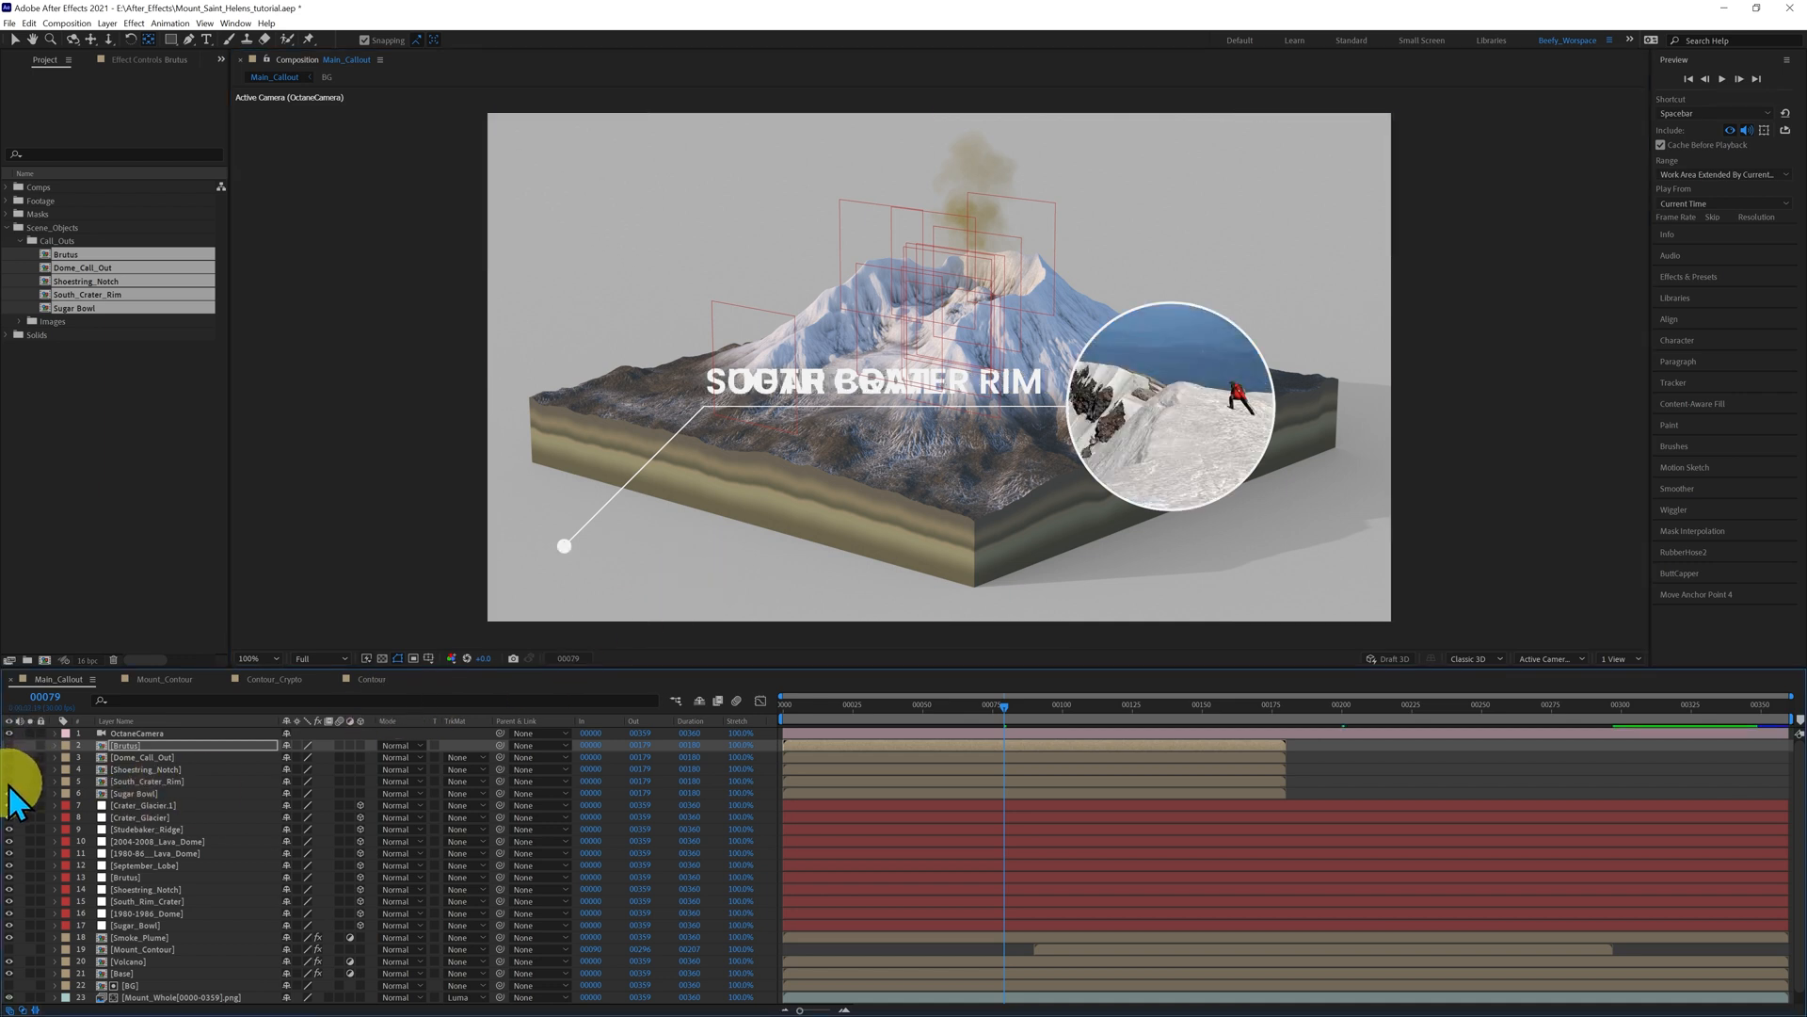
- Parent the Sugar Bowl call-out to the Sugar_Bowl null, moving it to the null's location, and make it a 3D layer
{"action": "left_click", "coordinate": [132, 796]}
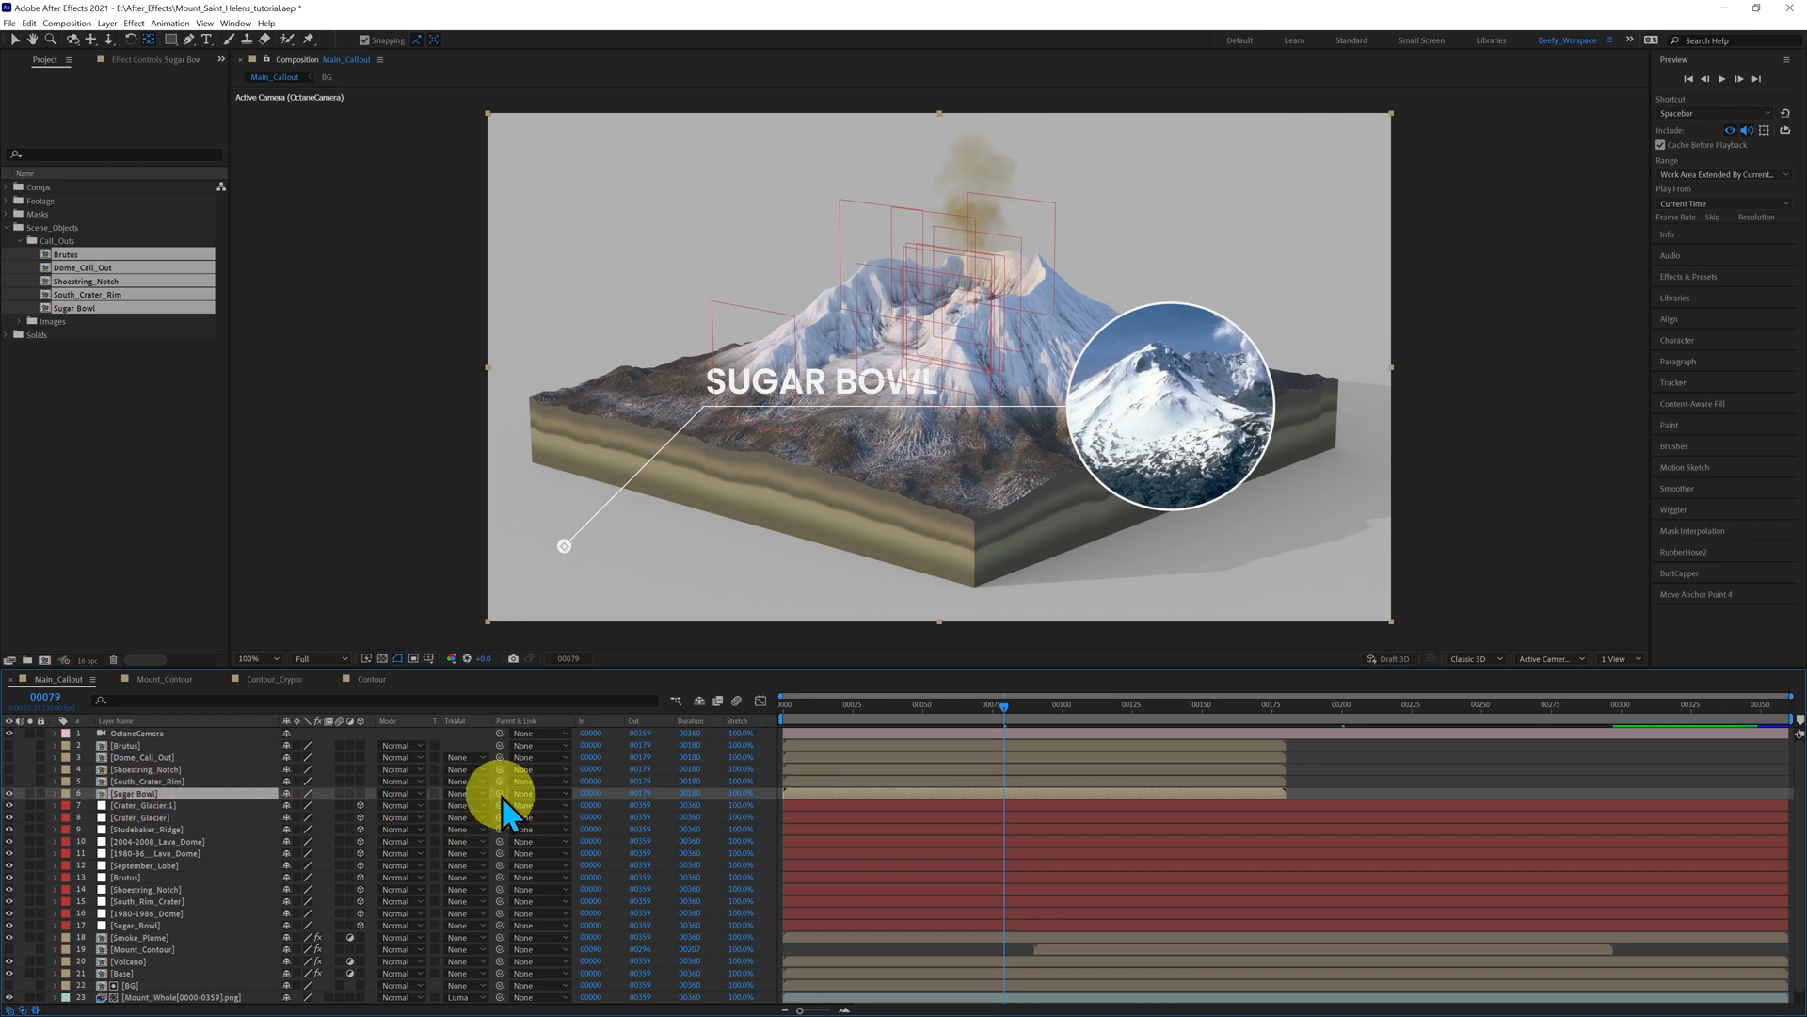
{"action": "left_click_drag", "start_coordinate": [500, 795], "coordinate": [165, 929]}
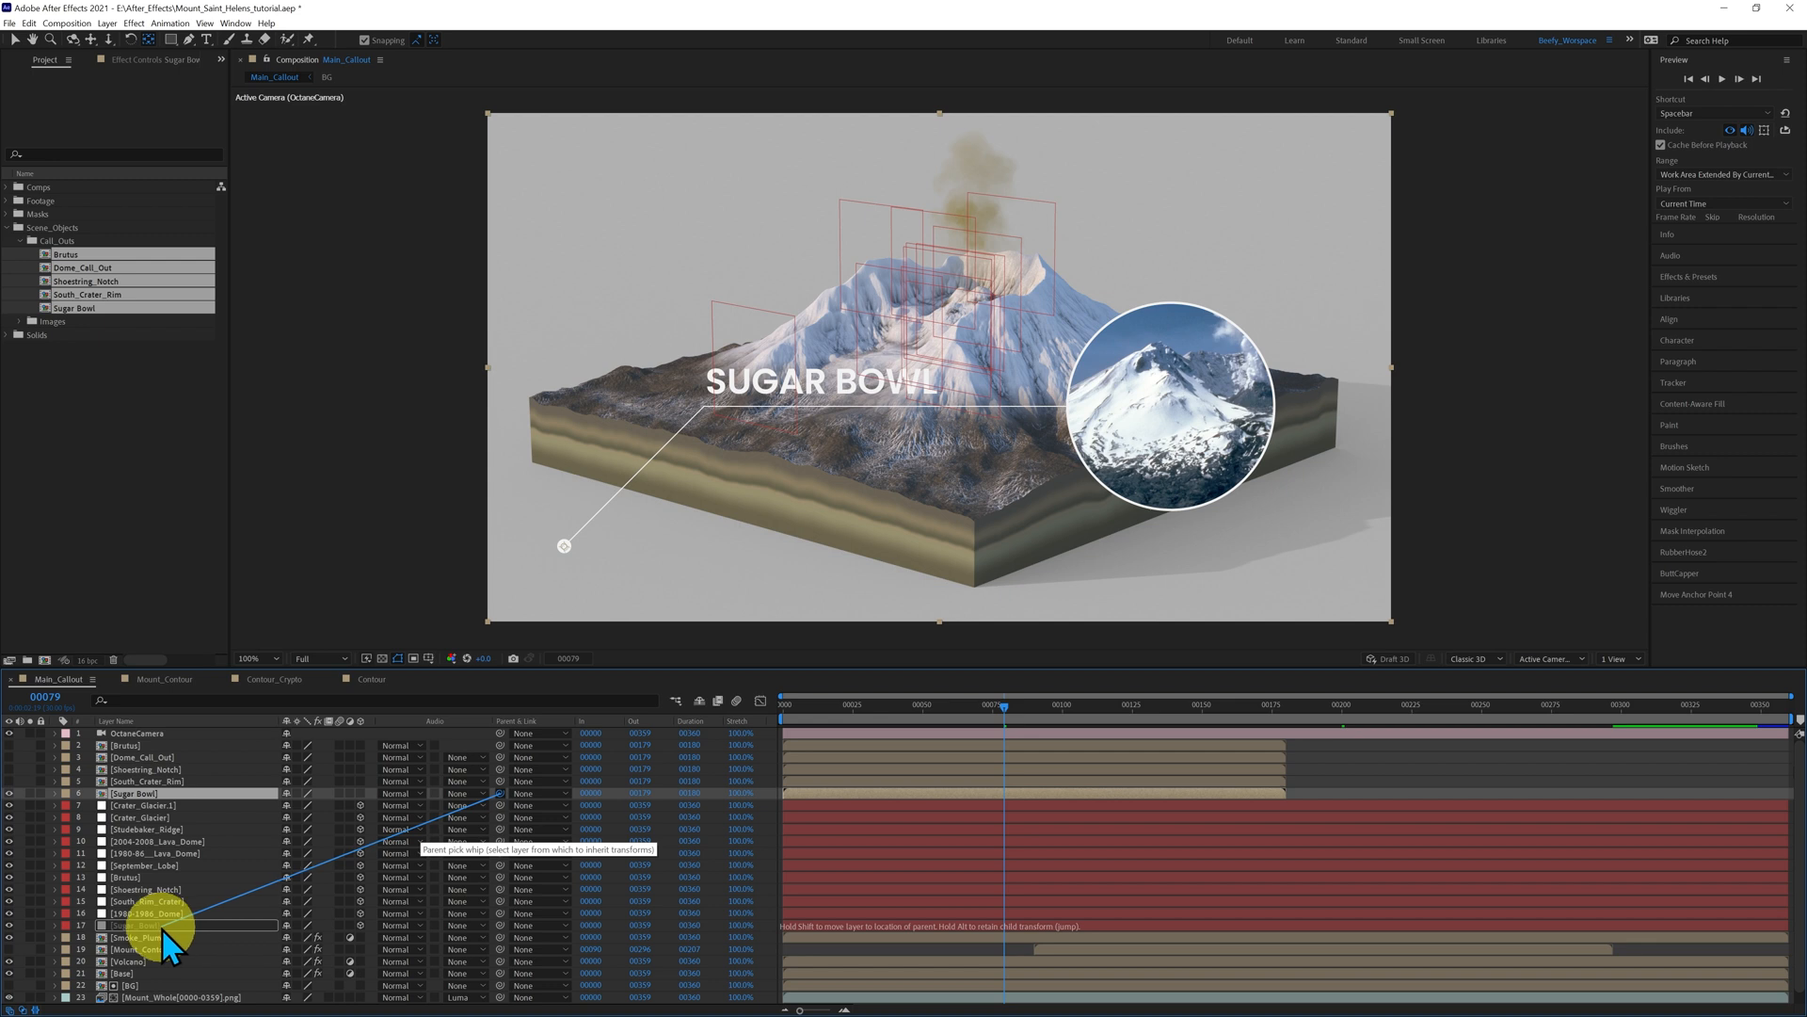
{"action": "left_click_drag", "start_coordinate": [161, 928], "coordinate": [160, 928]}
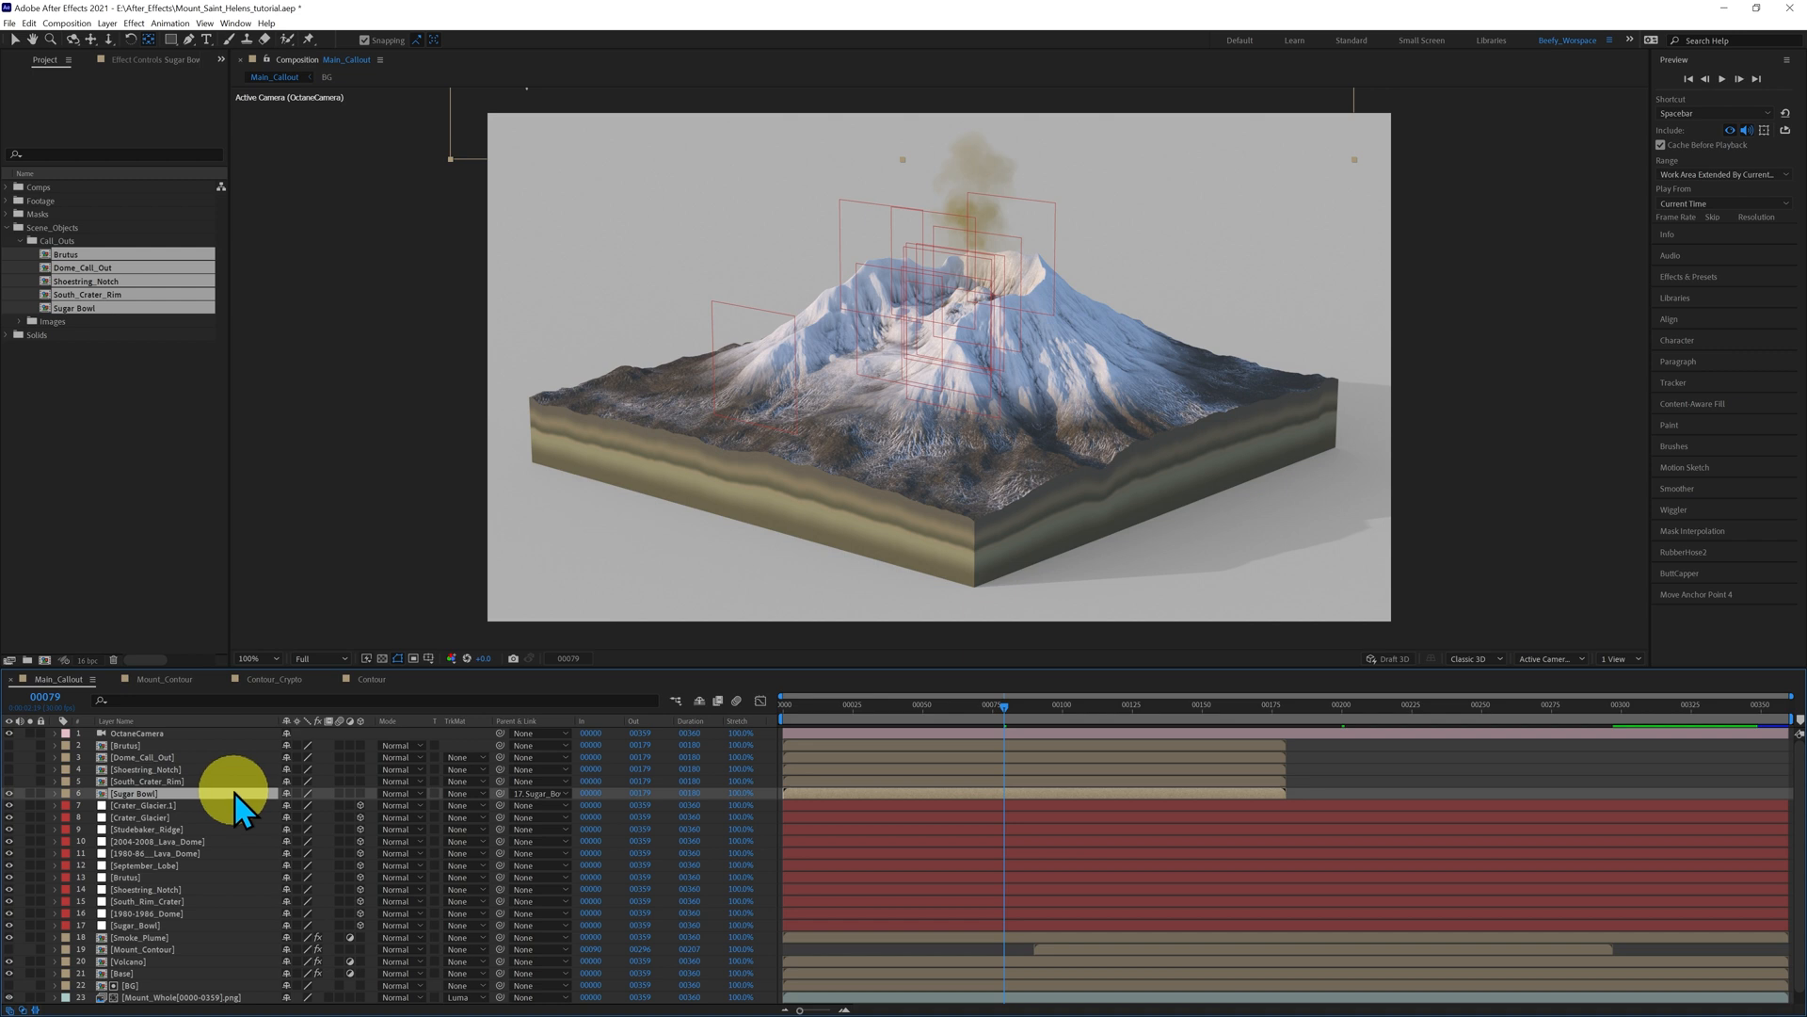
{"action": "left_click", "coordinate": [360, 794]}
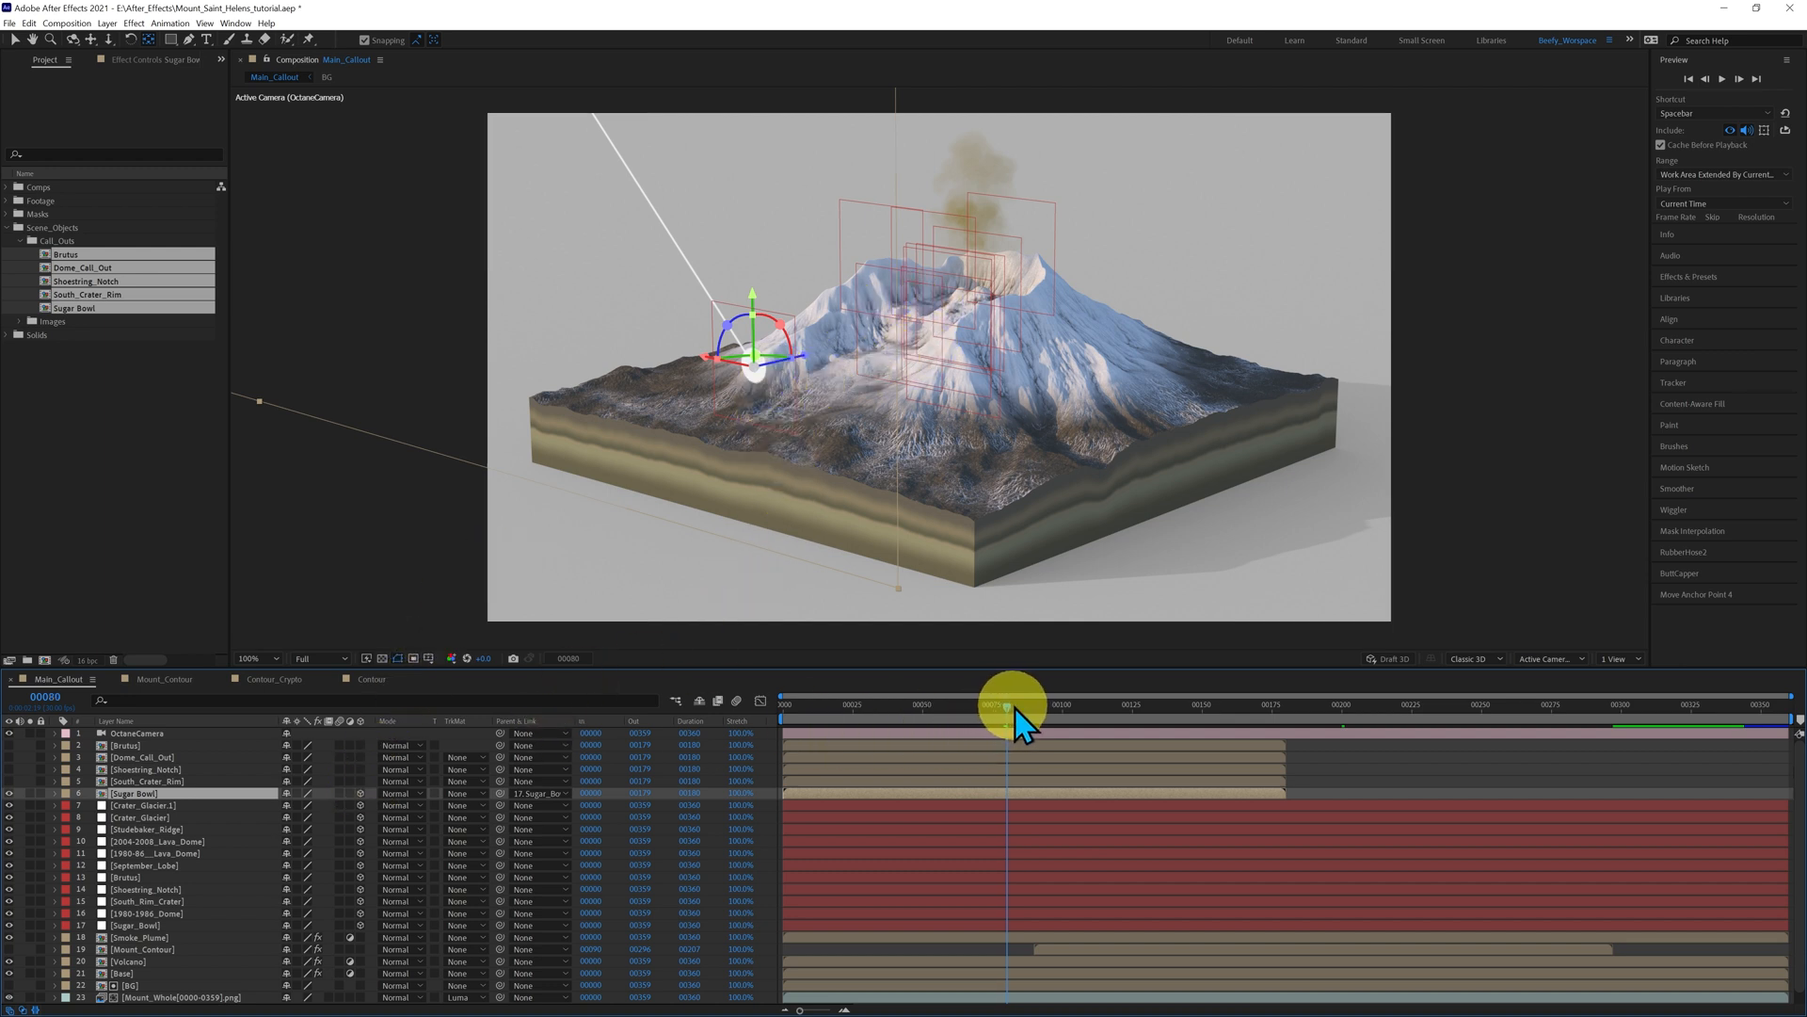
{"action": "mouse_move", "coordinate": [1018, 709]}
{"action": "left_mouse_down"}
{"action": "mouse_move", "coordinate": [1071, 709]}
{"action": "mouse_move", "coordinate": [989, 709]}
{"action": "left_mouse_up"}
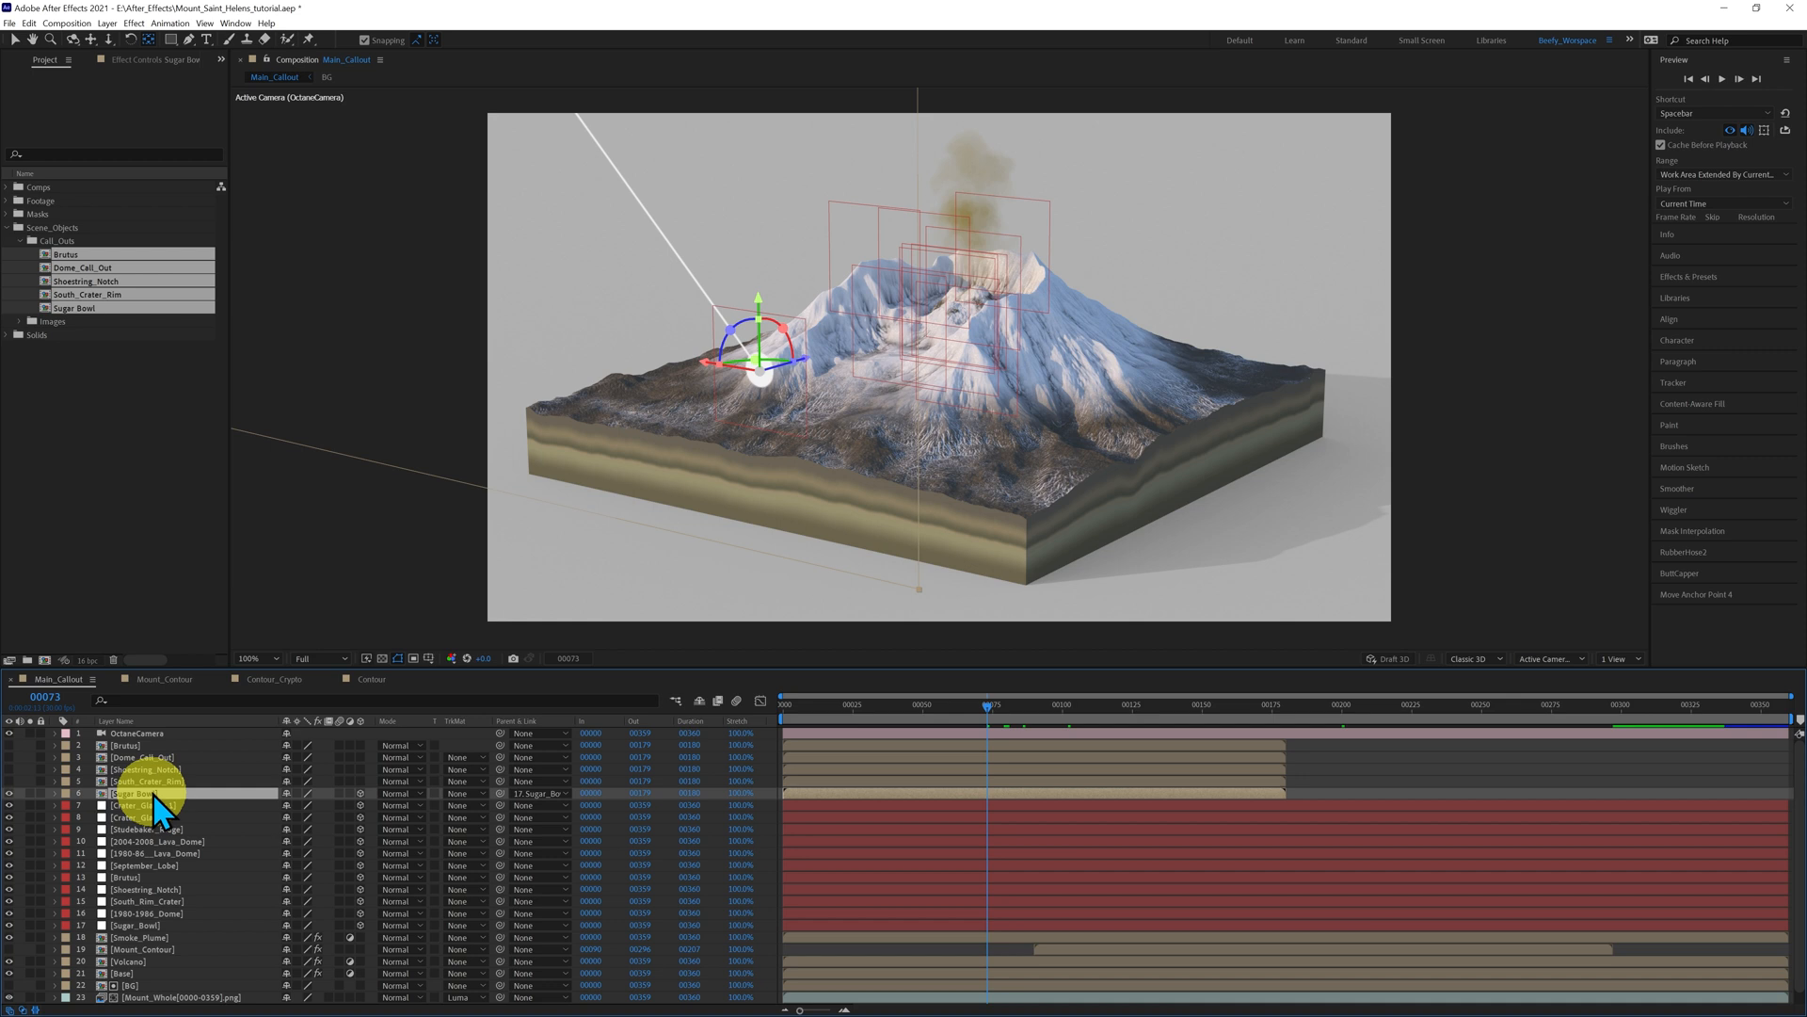
- Scale the Sugar Bowl call-out to 20% and rotate it around its vertical axis from frame 0 until its text reads correctly
{"action": "key", "text": "s"}
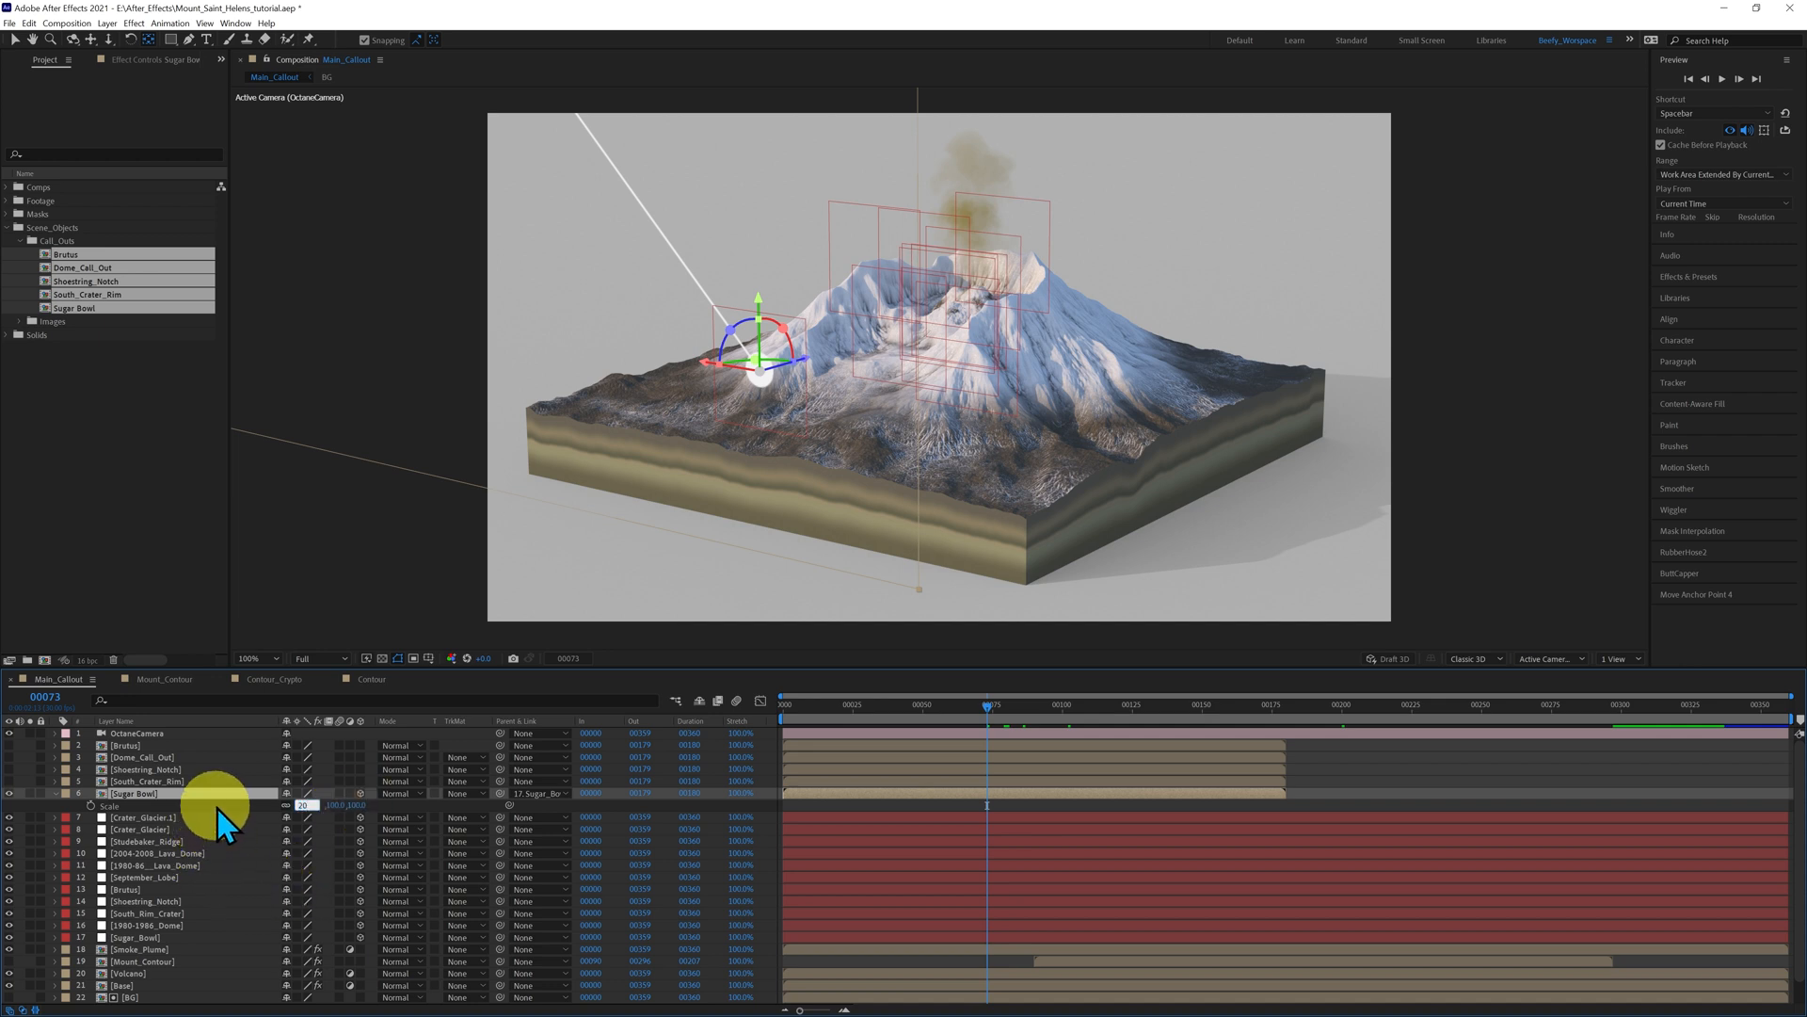
{"action": "key", "text": "Return"}
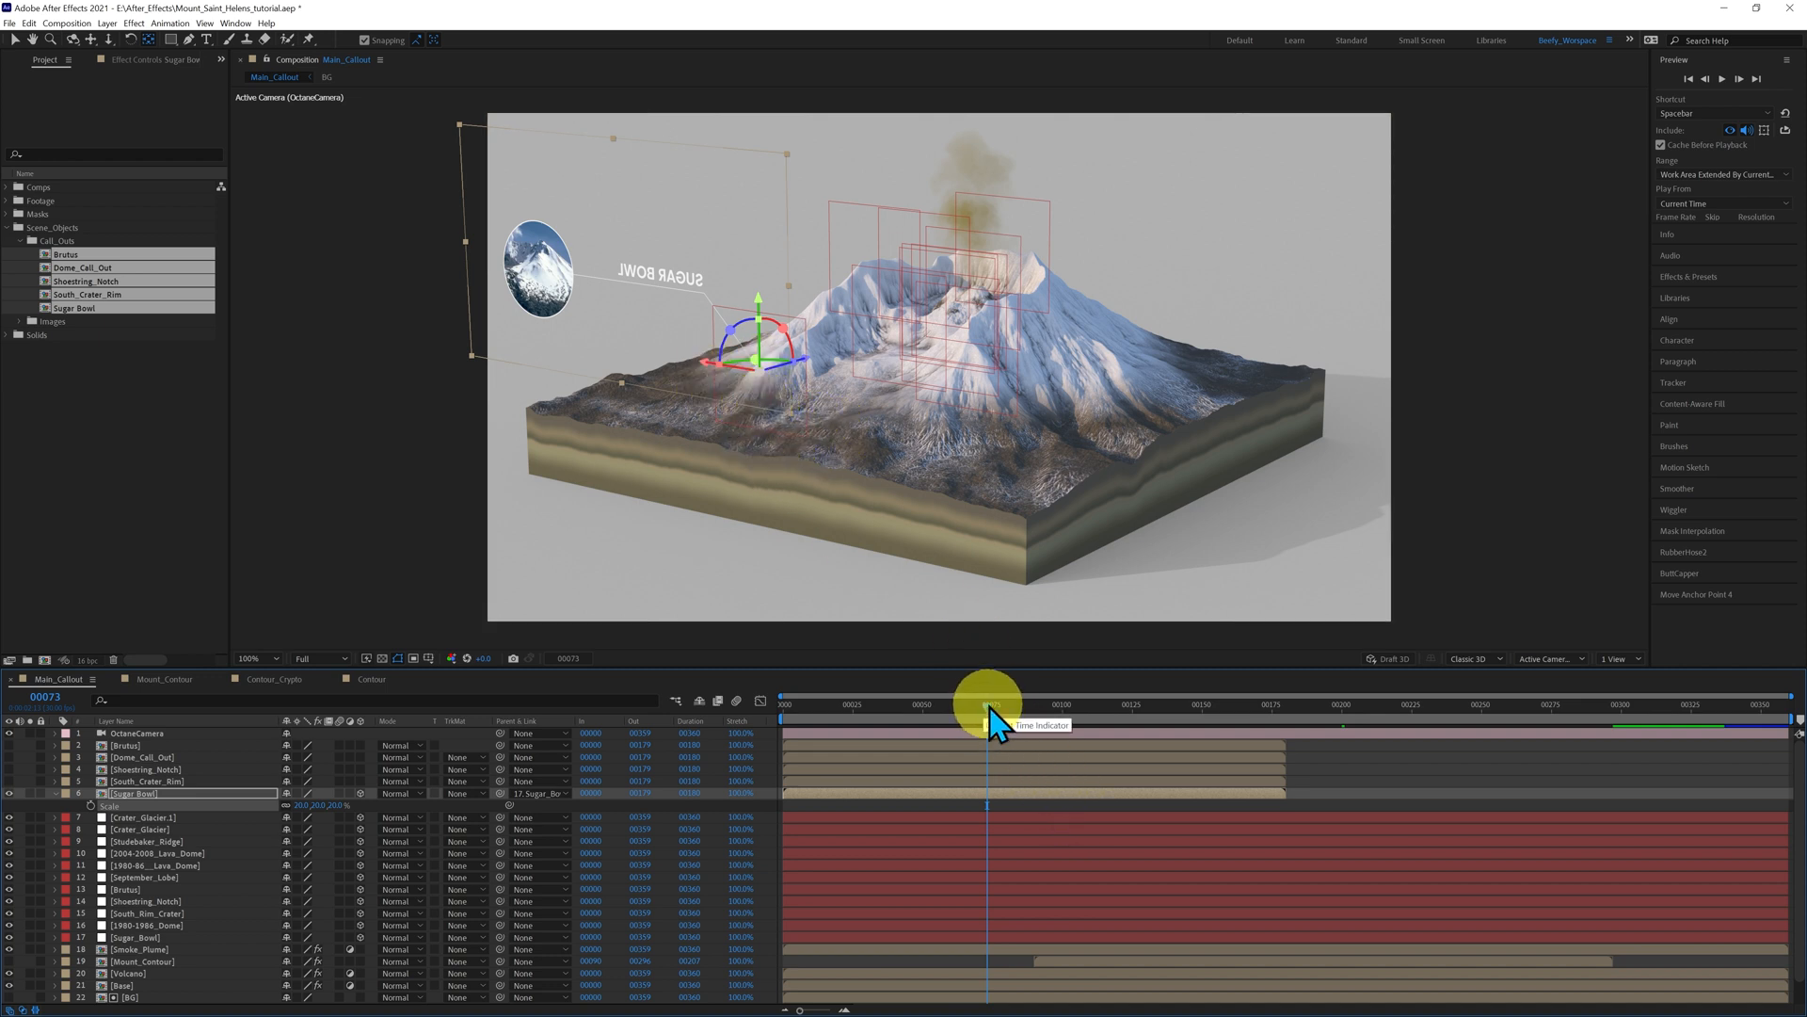
{"action": "left_click_drag", "start_coordinate": [986, 708], "coordinate": [789, 727]}
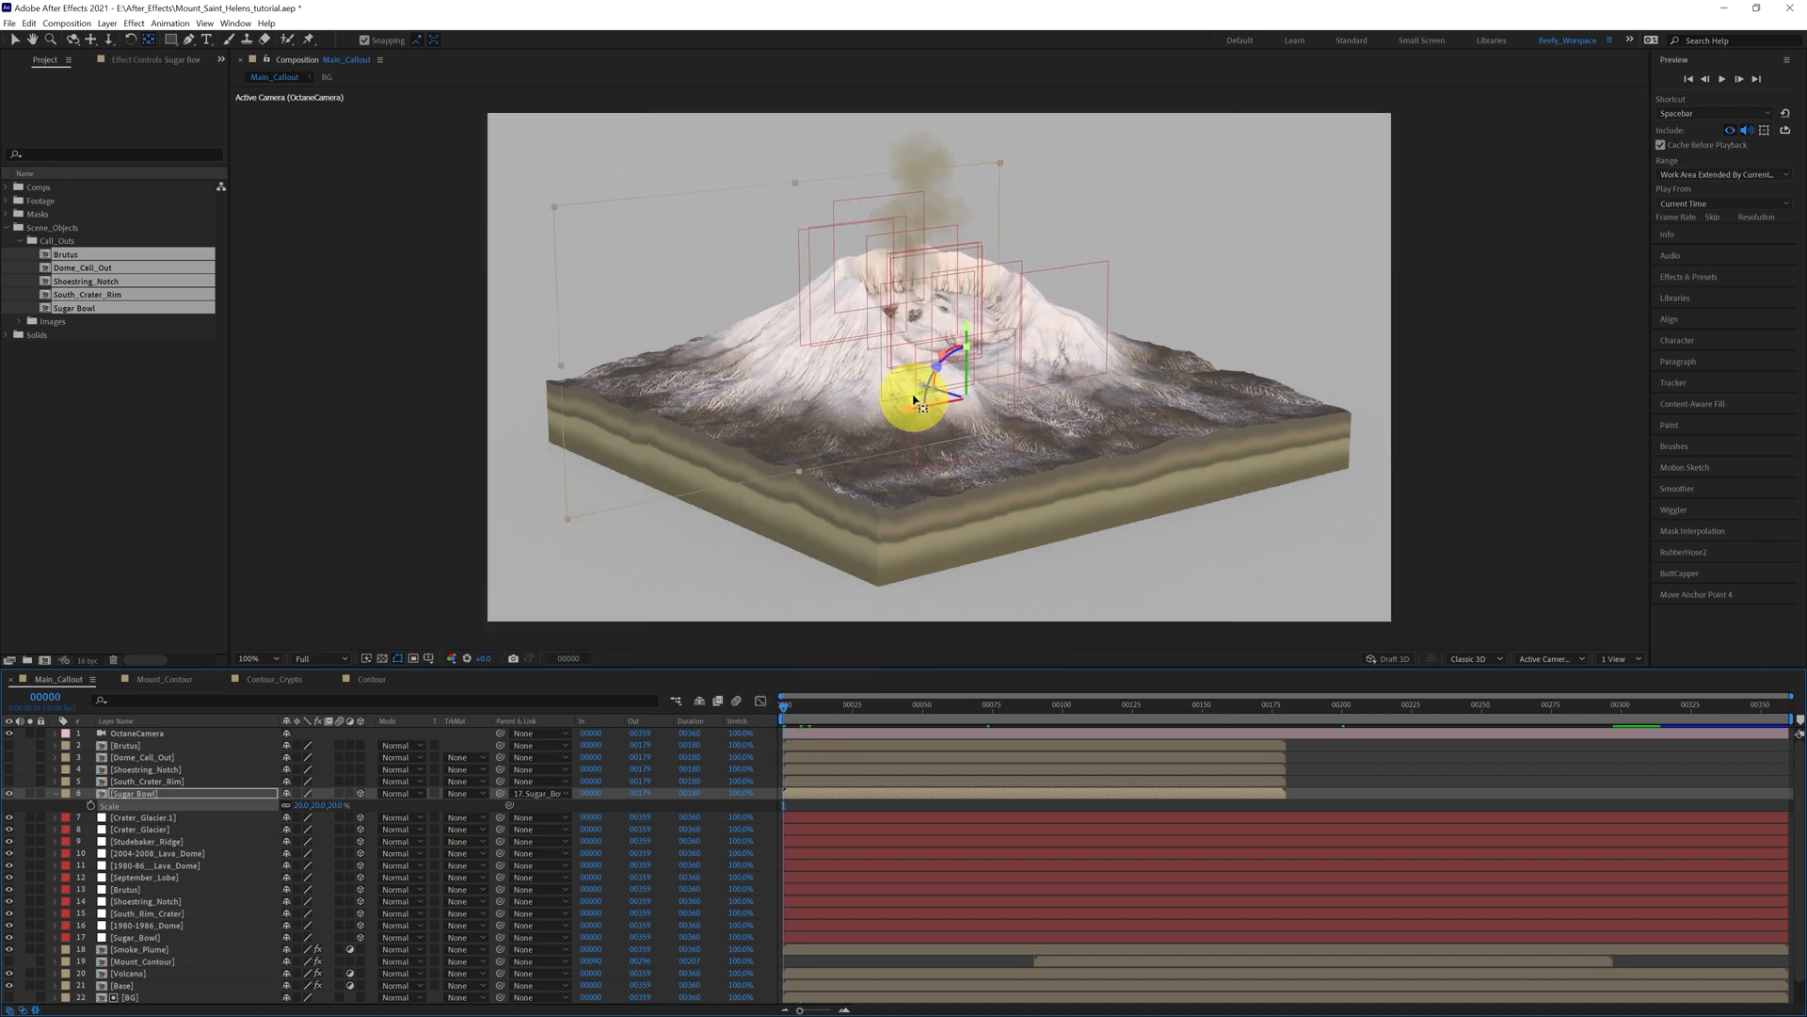
{"action": "left_click", "coordinate": [1370, 593]}
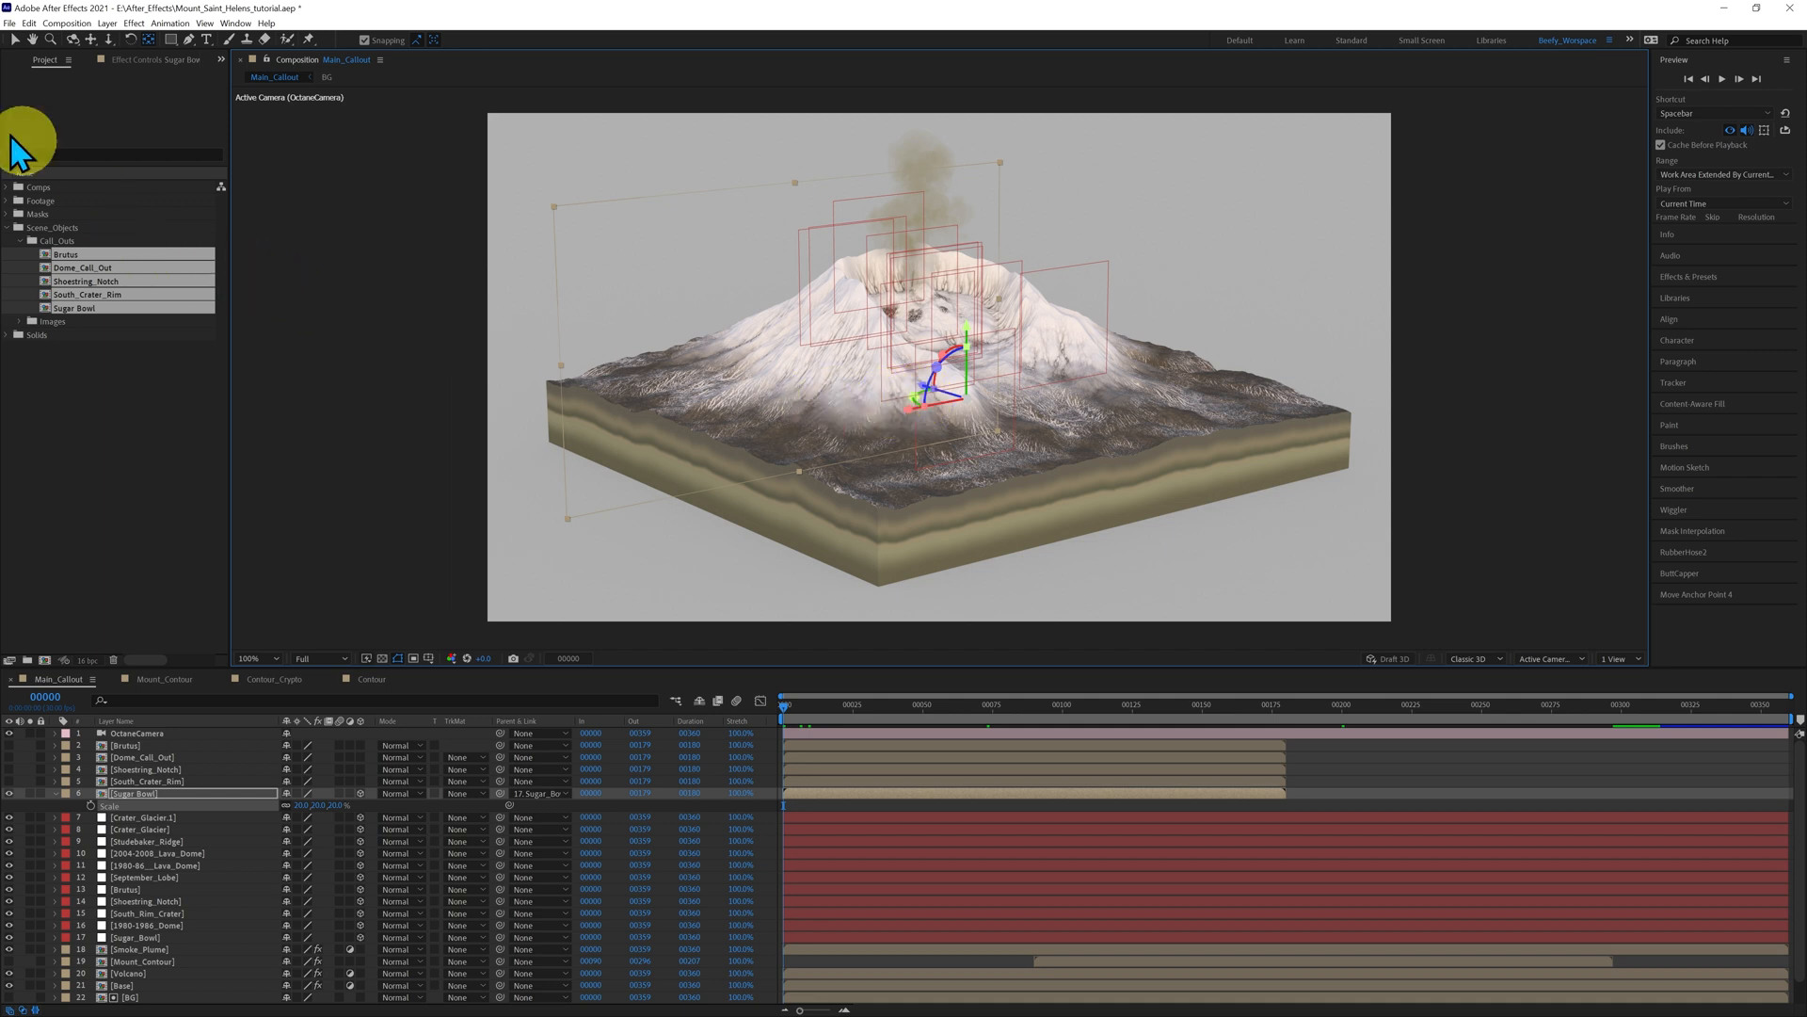
{"action": "left_click", "coordinate": [14, 42]}
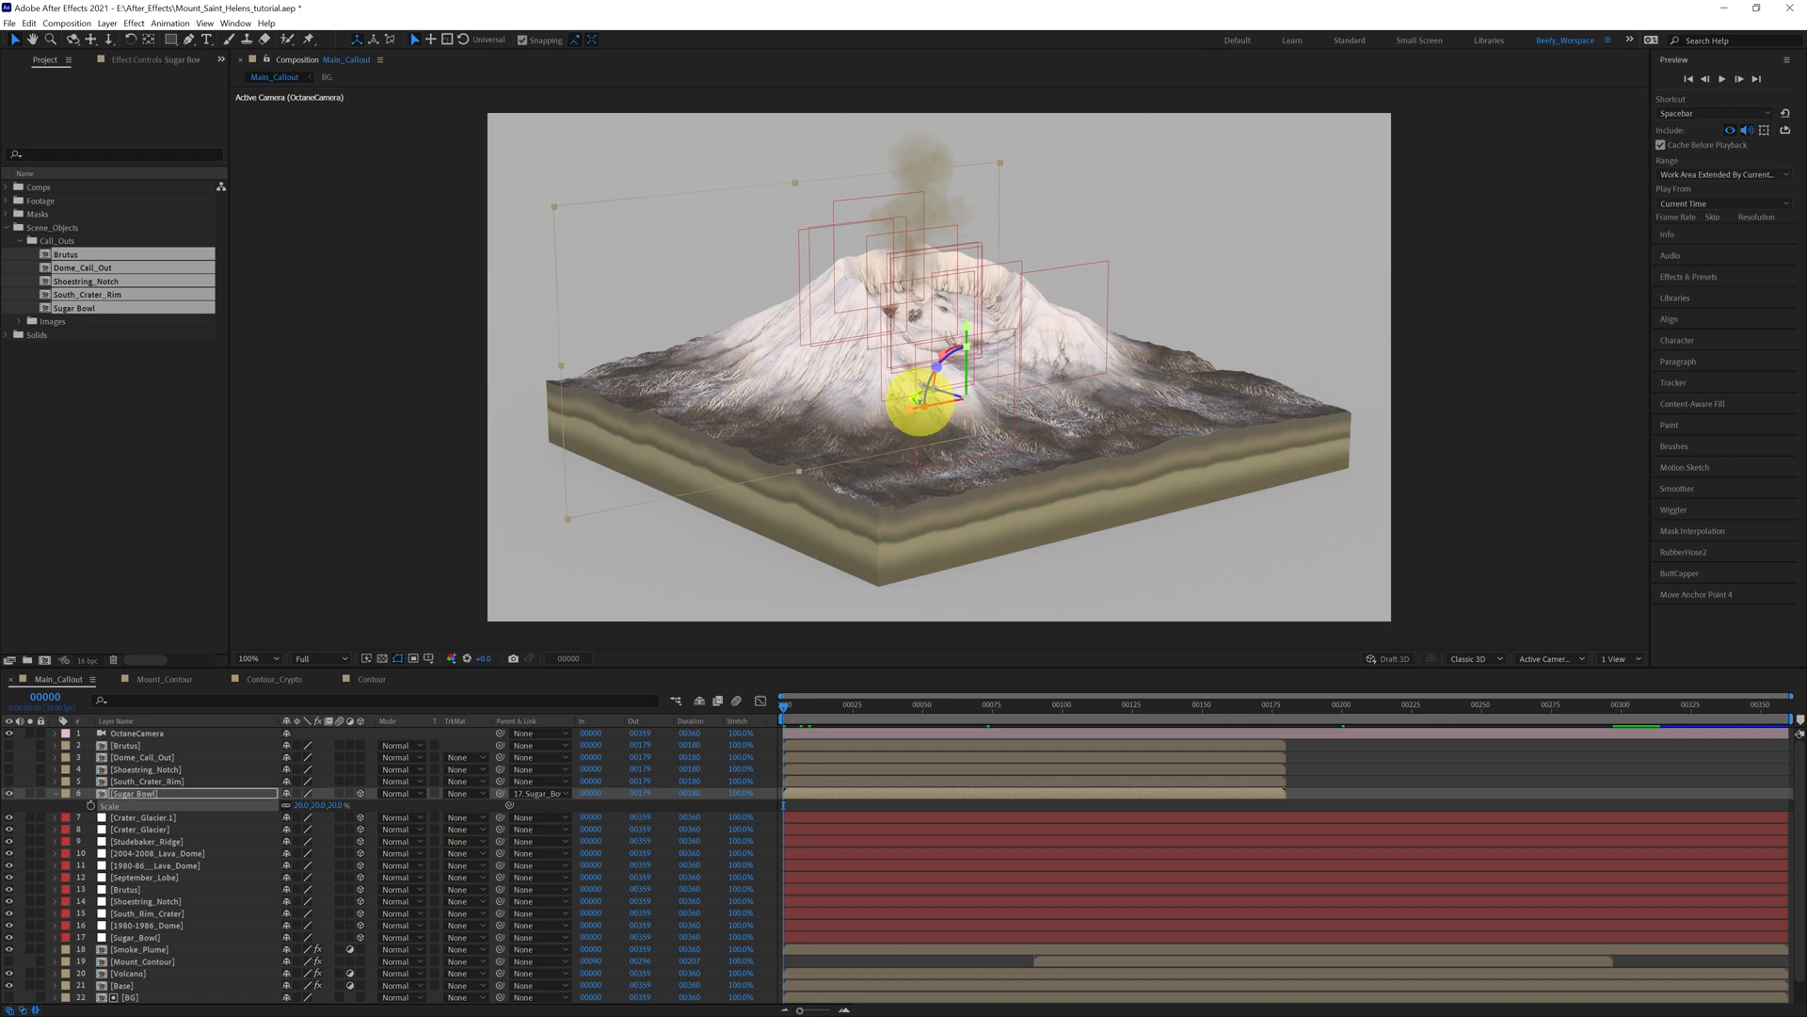
{"action": "left_click_drag", "start_coordinate": [1015, 400], "coordinate": [1379, 610]}
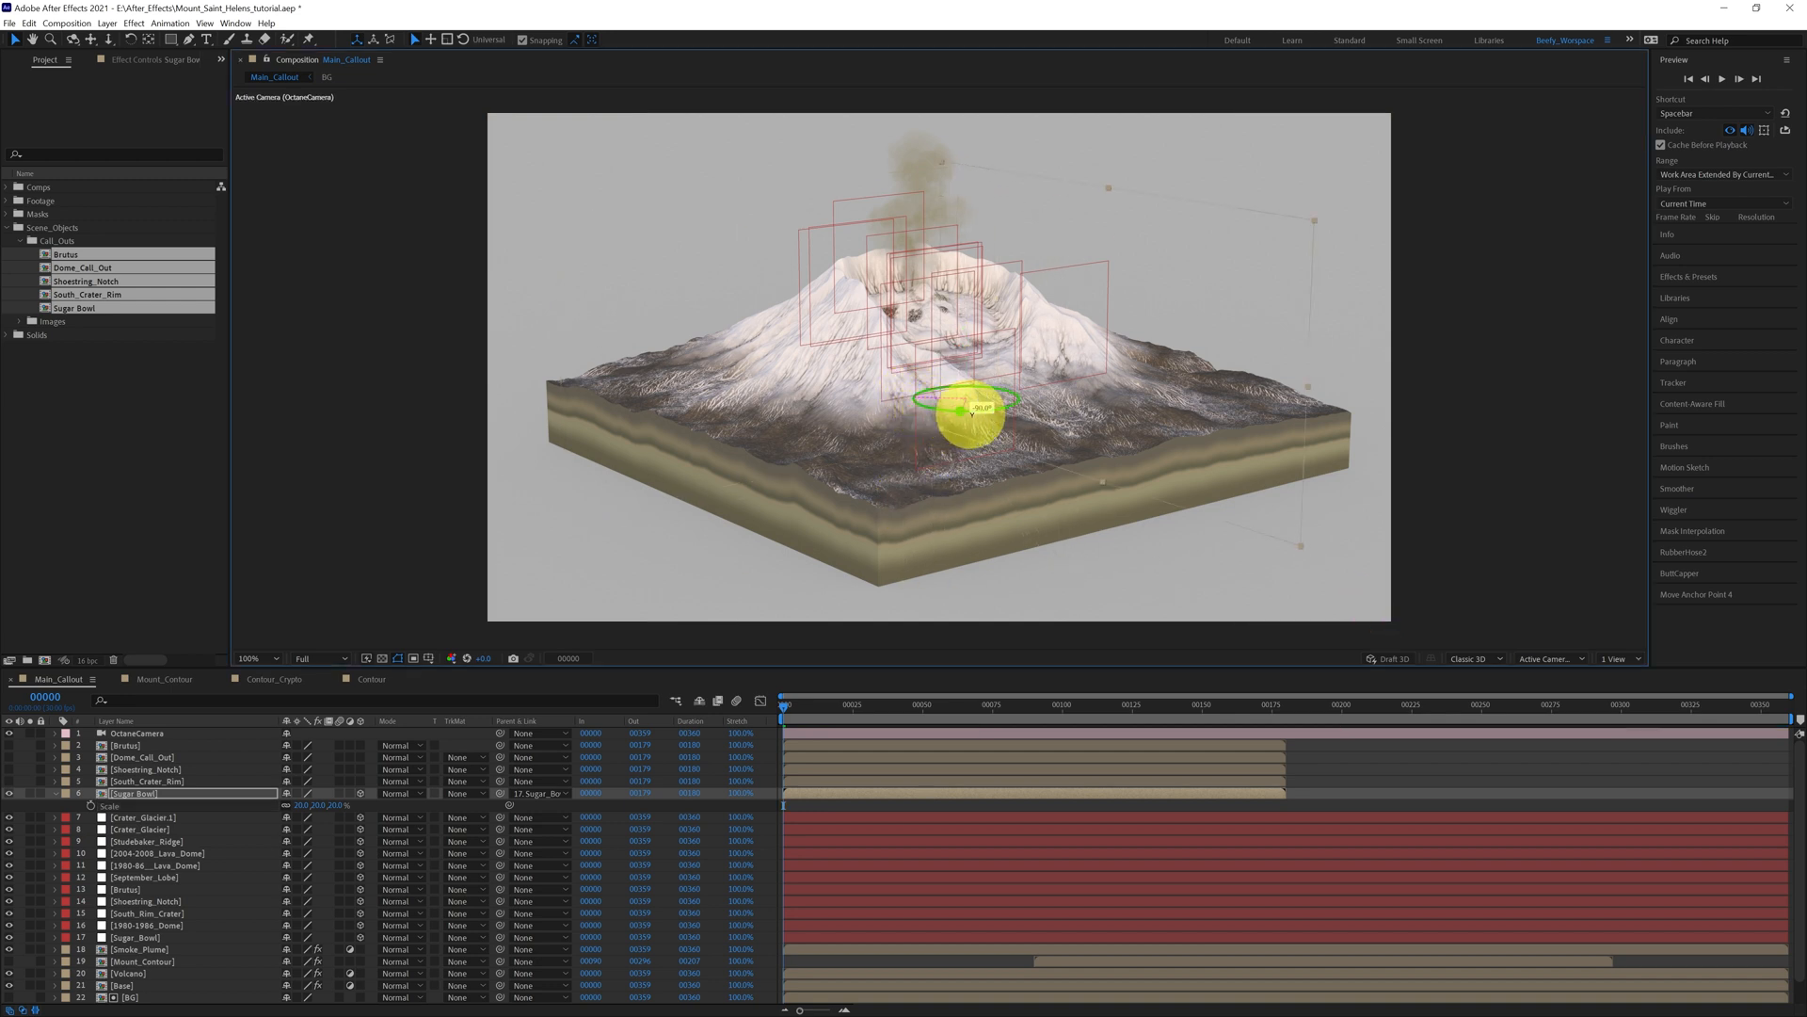
{"action": "left_click_drag", "start_coordinate": [977, 412], "coordinate": [1021, 395]}
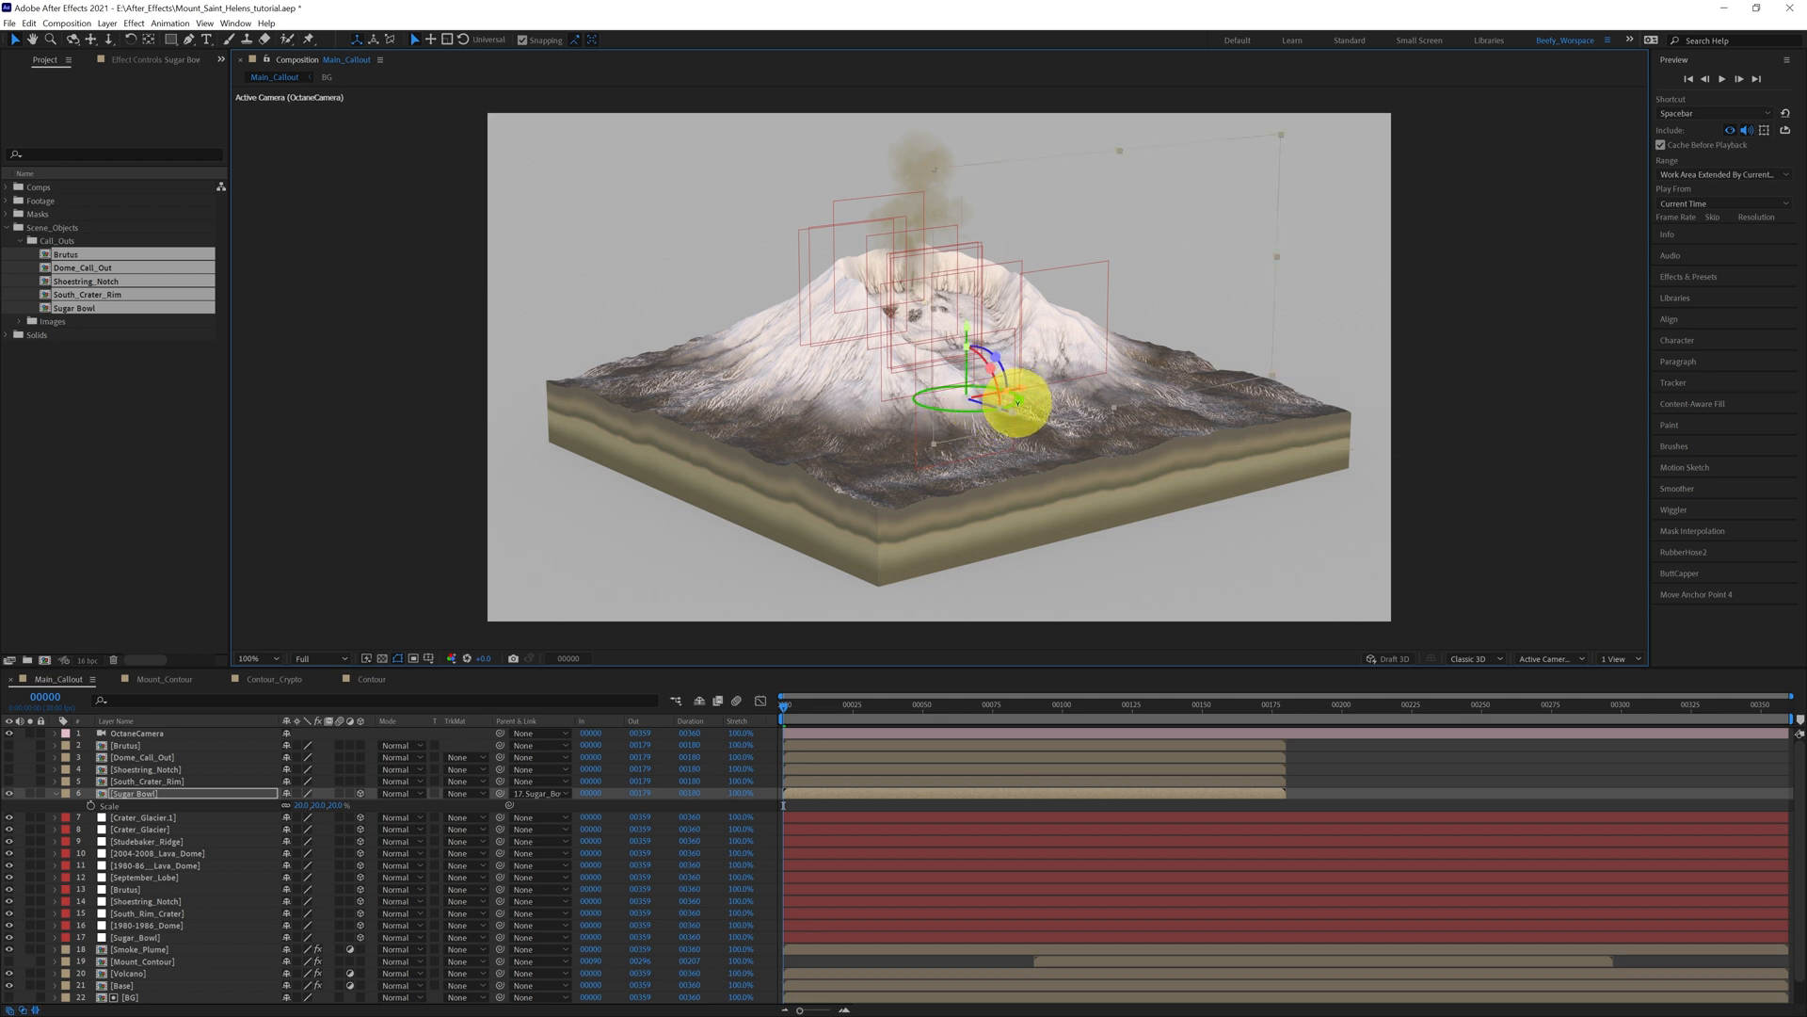
{"action": "left_click_drag", "start_coordinate": [799, 706], "coordinate": [935, 719]}
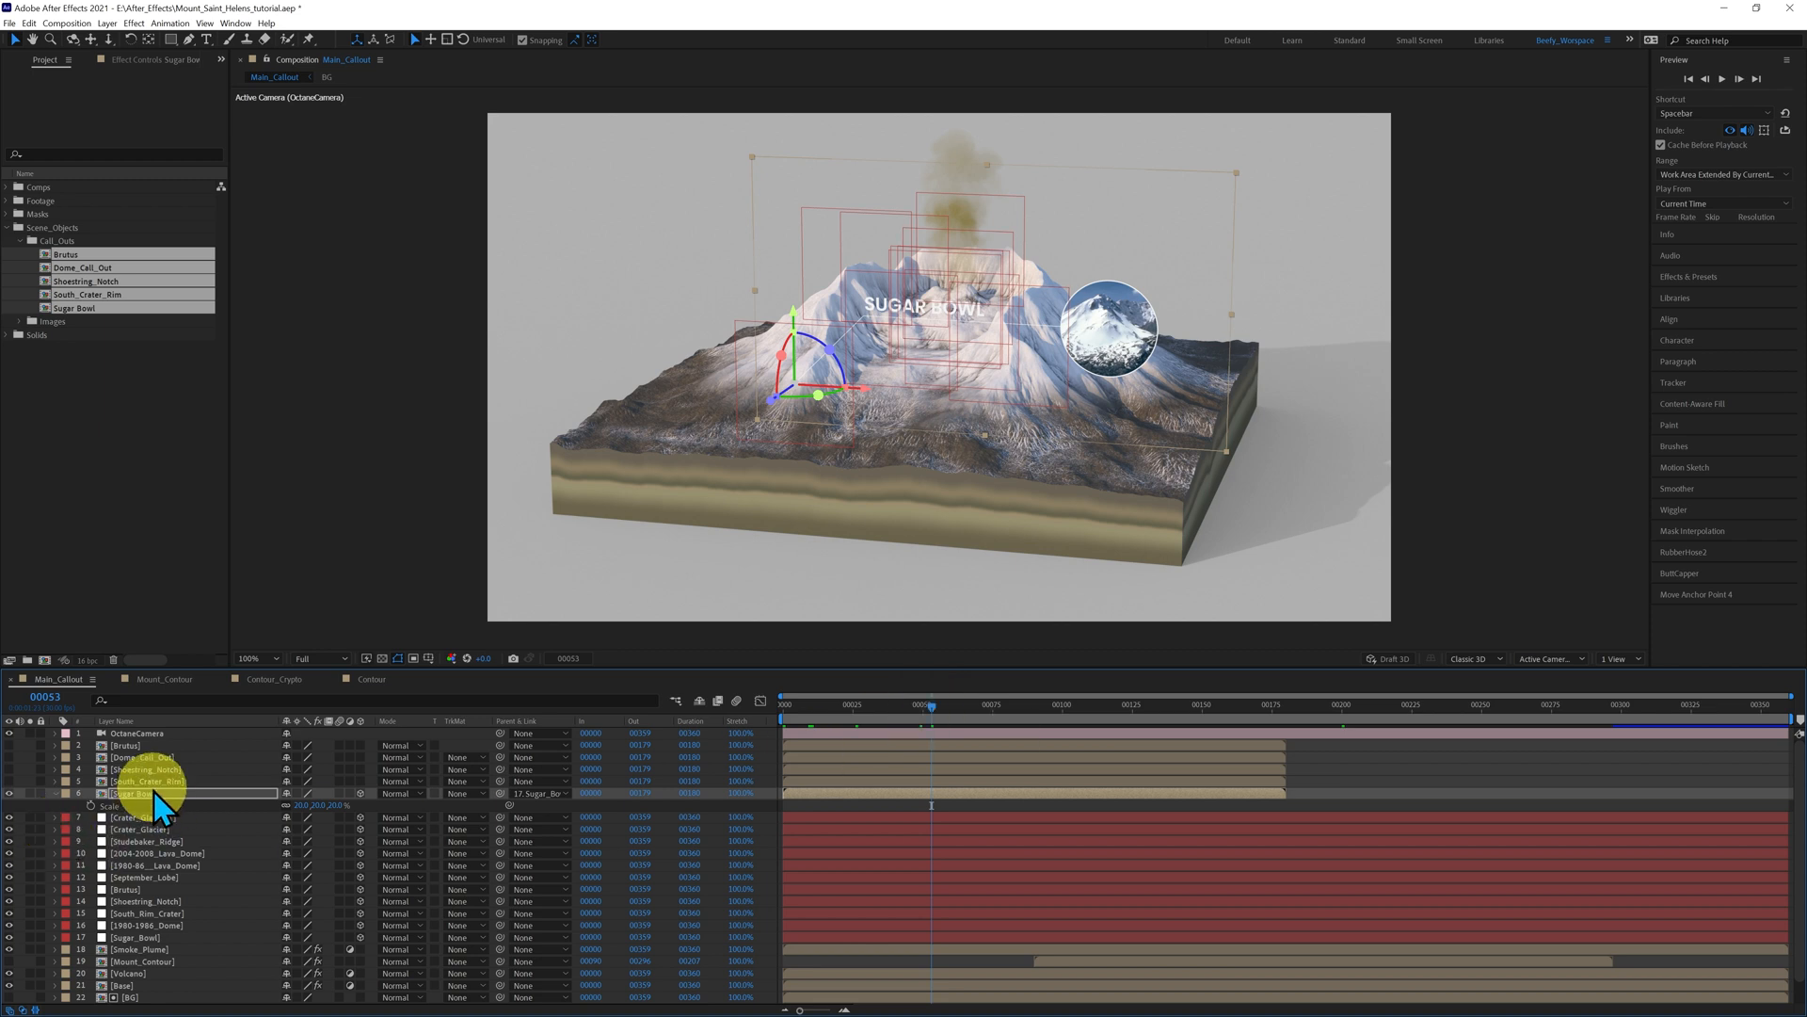
- Parent the Brutus, Dome_Call_Out, Shoestring_Notch and South_Crater_Rim call-outs to their matching landmark nulls as 3D layers scaled to 20%
{"action": "left_click_drag", "start_coordinate": [499, 781], "coordinate": [173, 853]}
{"action": "left_click", "coordinate": [122, 746]}
{"action": "left_click_drag", "start_coordinate": [500, 744], "coordinate": [158, 888]}
{"action": "left_click_drag", "start_coordinate": [361, 746], "coordinate": [361, 781]}
{"action": "key", "text": "s"}
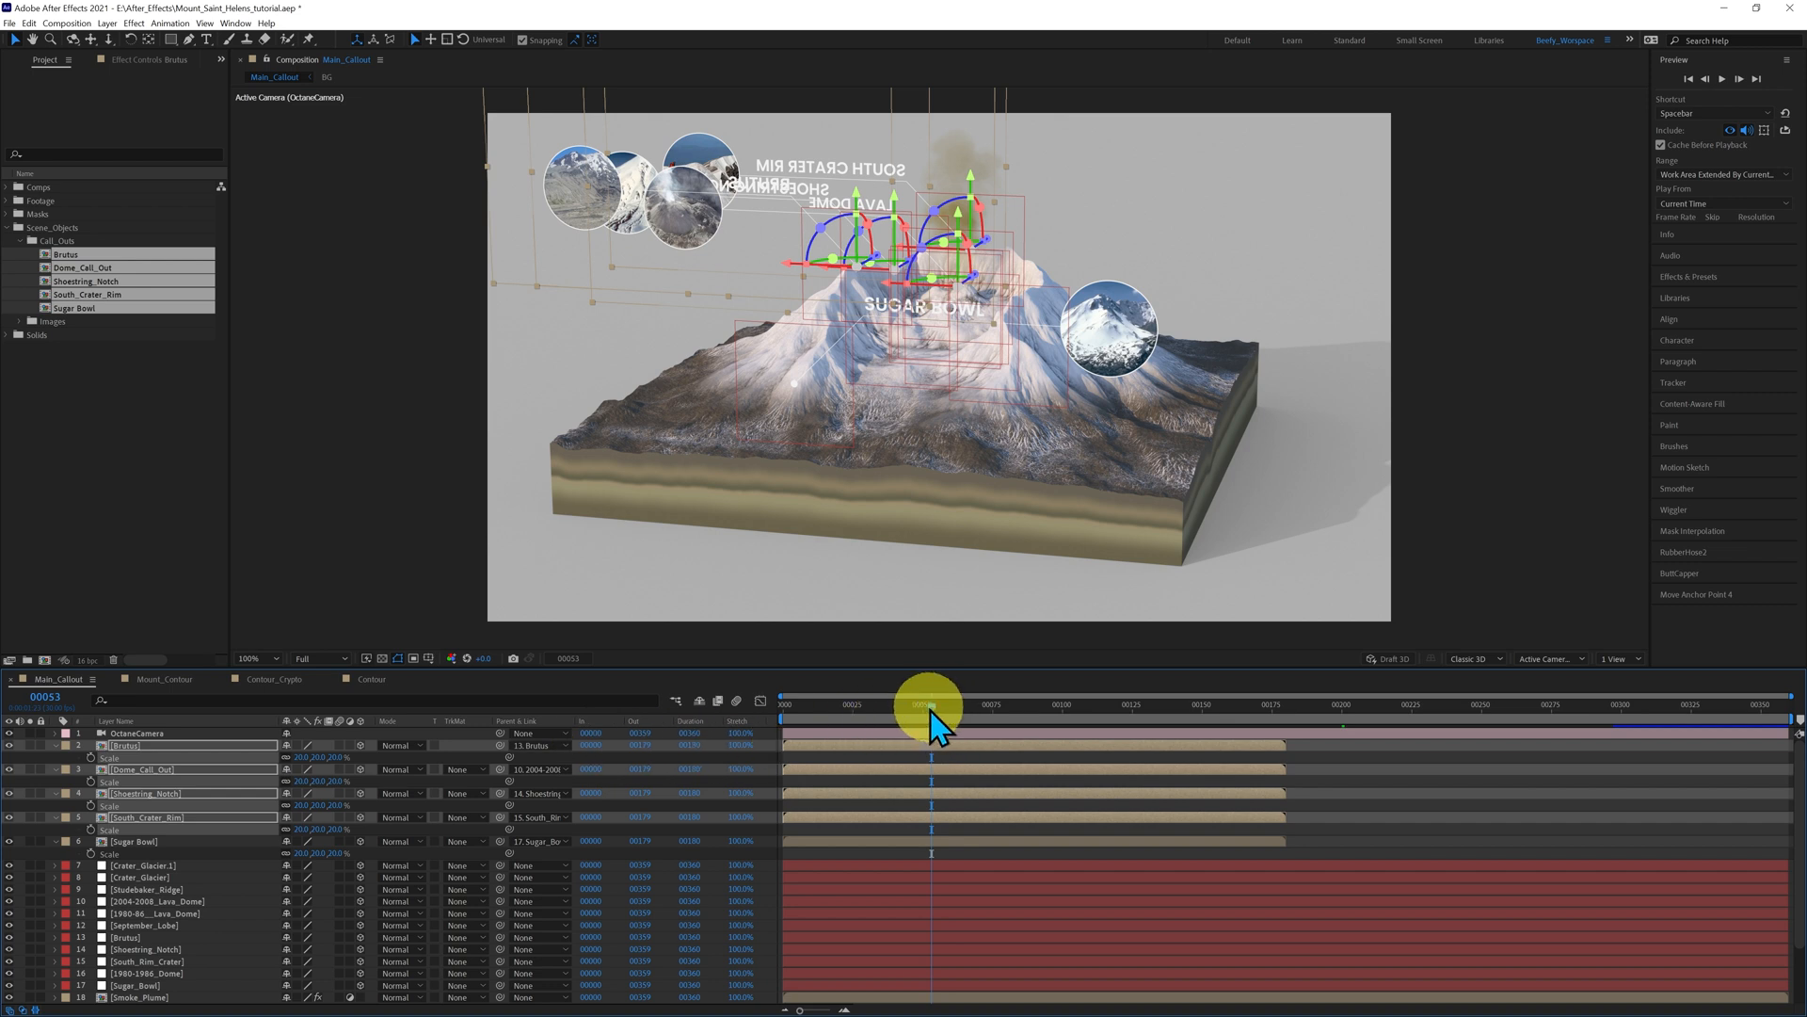
{"action": "mouse_move", "coordinate": [932, 710]}
{"action": "left_mouse_down"}
{"action": "mouse_move", "coordinate": [824, 724]}
{"action": "mouse_move", "coordinate": [924, 730]}
{"action": "left_mouse_up"}
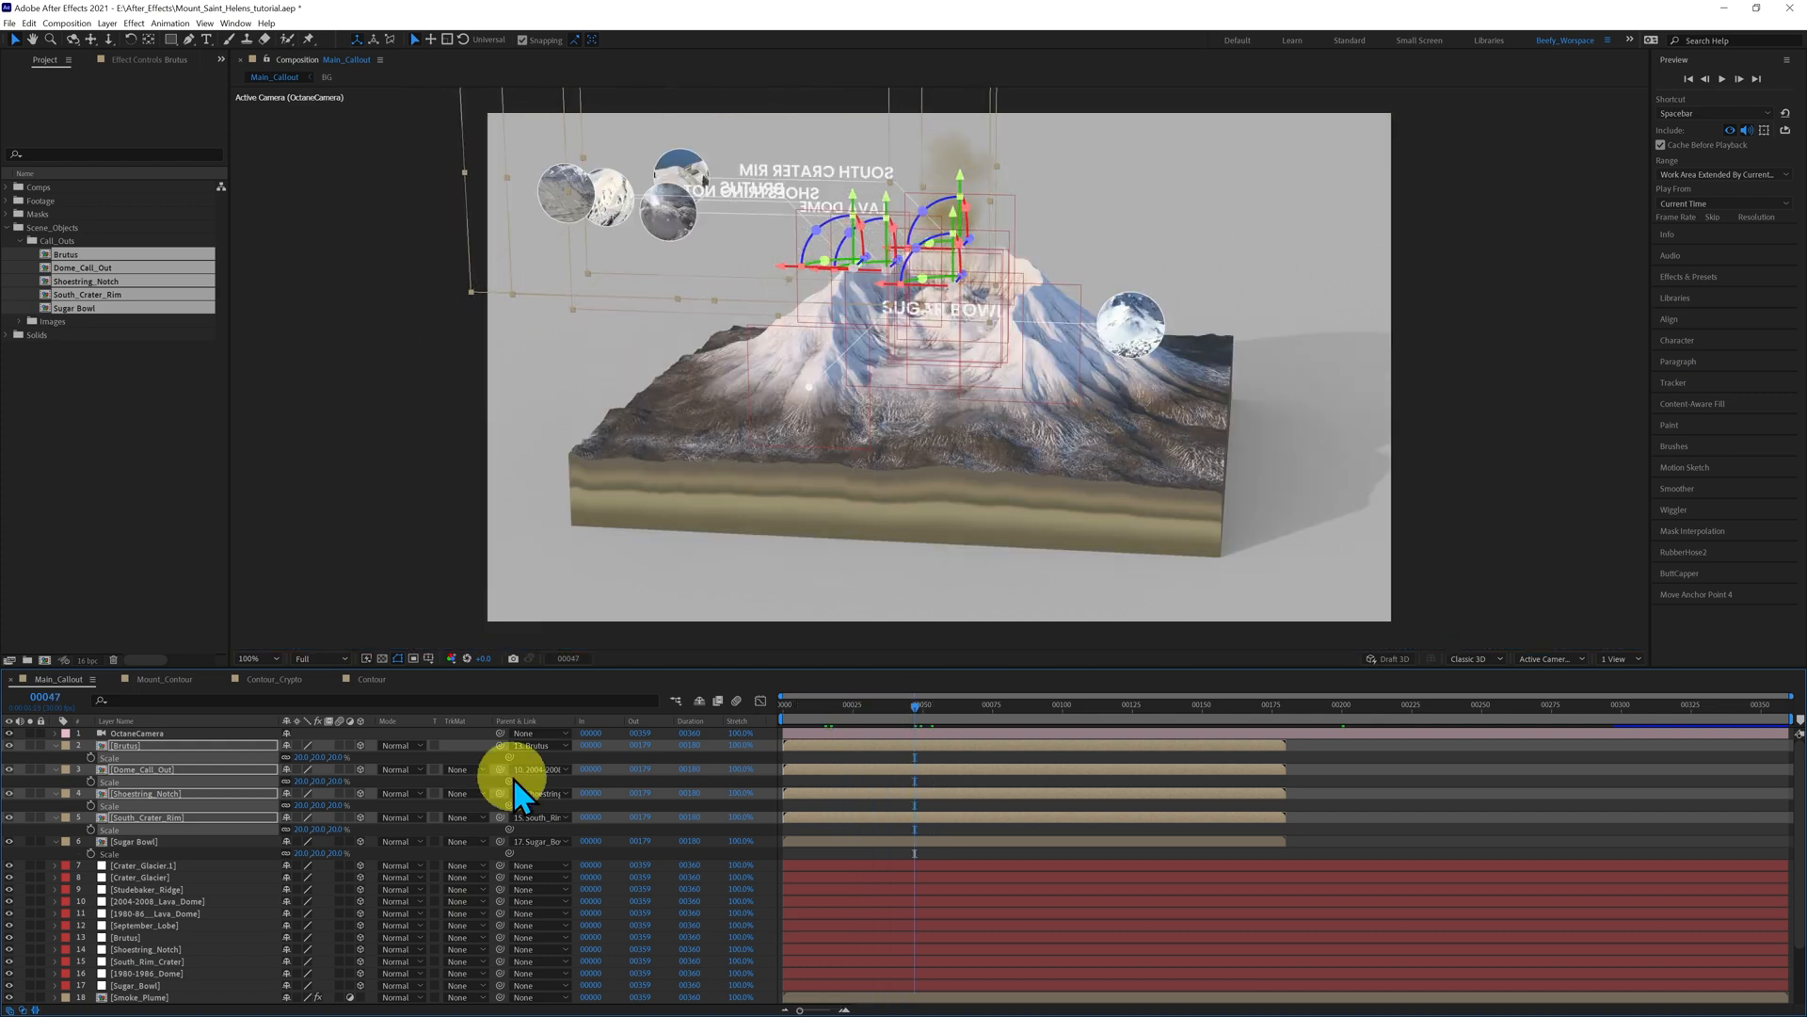
- Place Dome_Call_Out directly above Sugar Bowl in the layer stack and show only these two call-outs
{"action": "left_click_drag", "start_coordinate": [11, 749], "coordinate": [121, 848]}
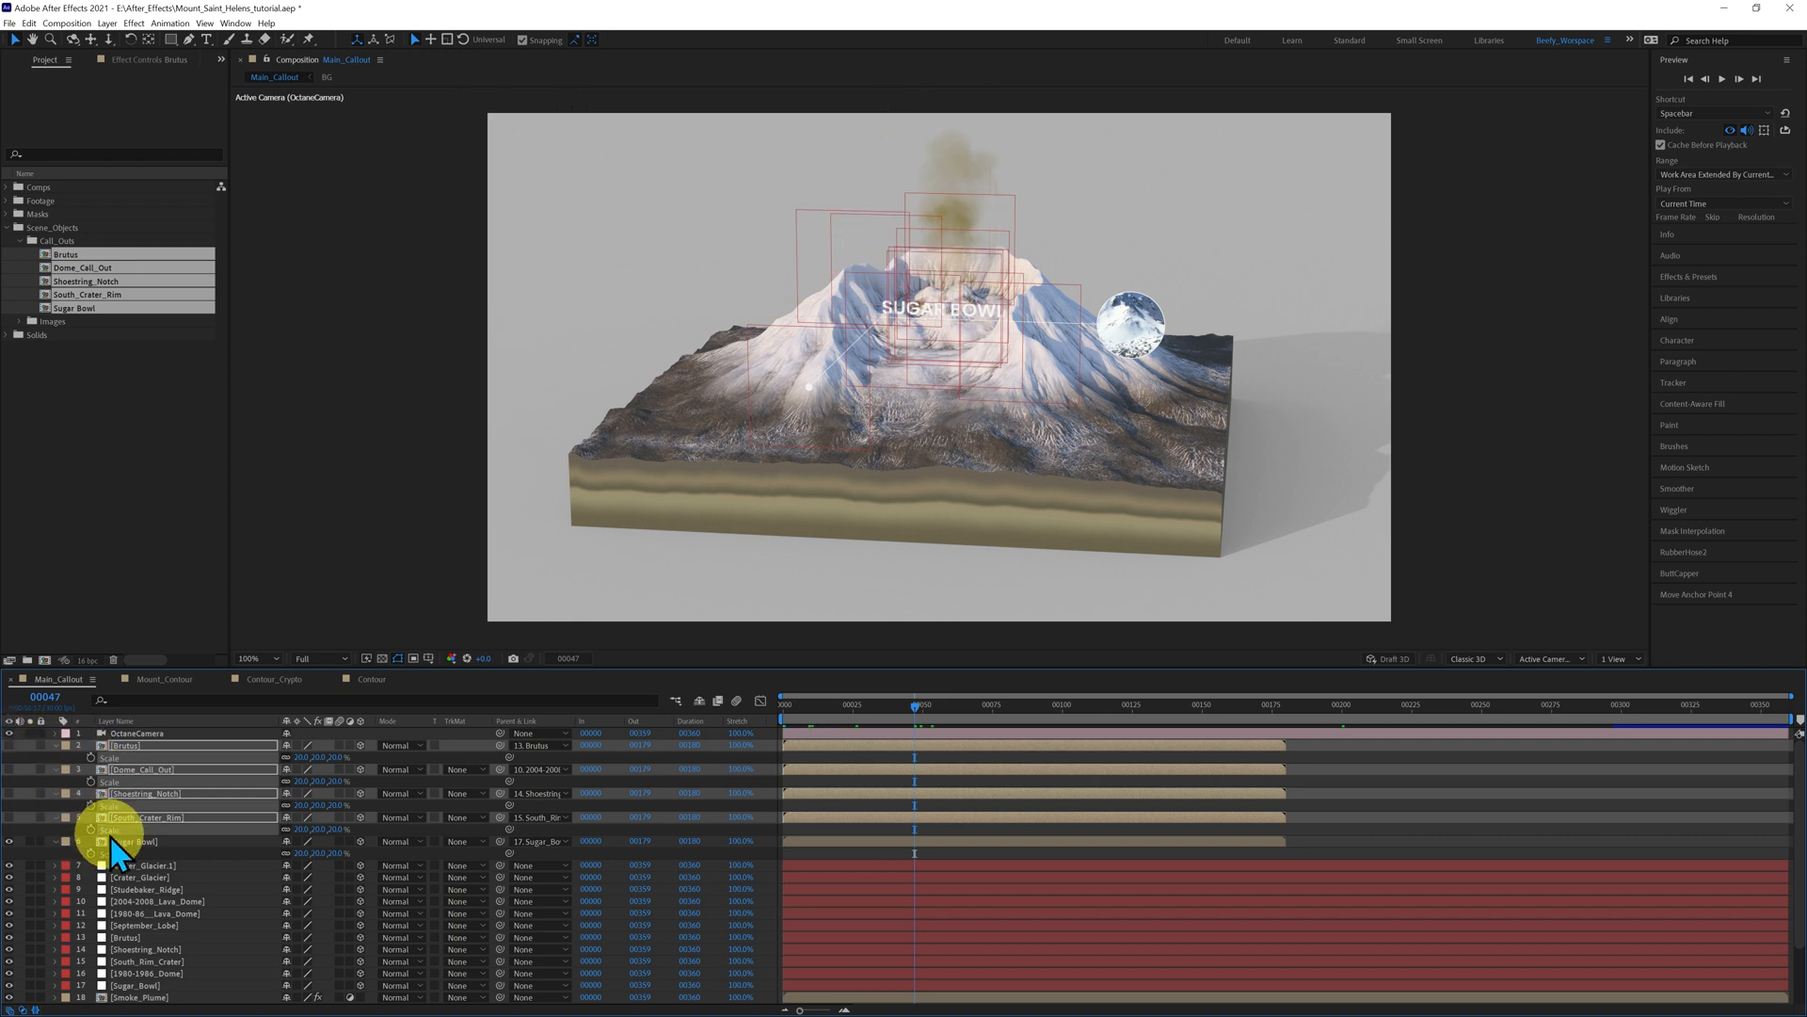
{"action": "left_click", "coordinate": [184, 843]}
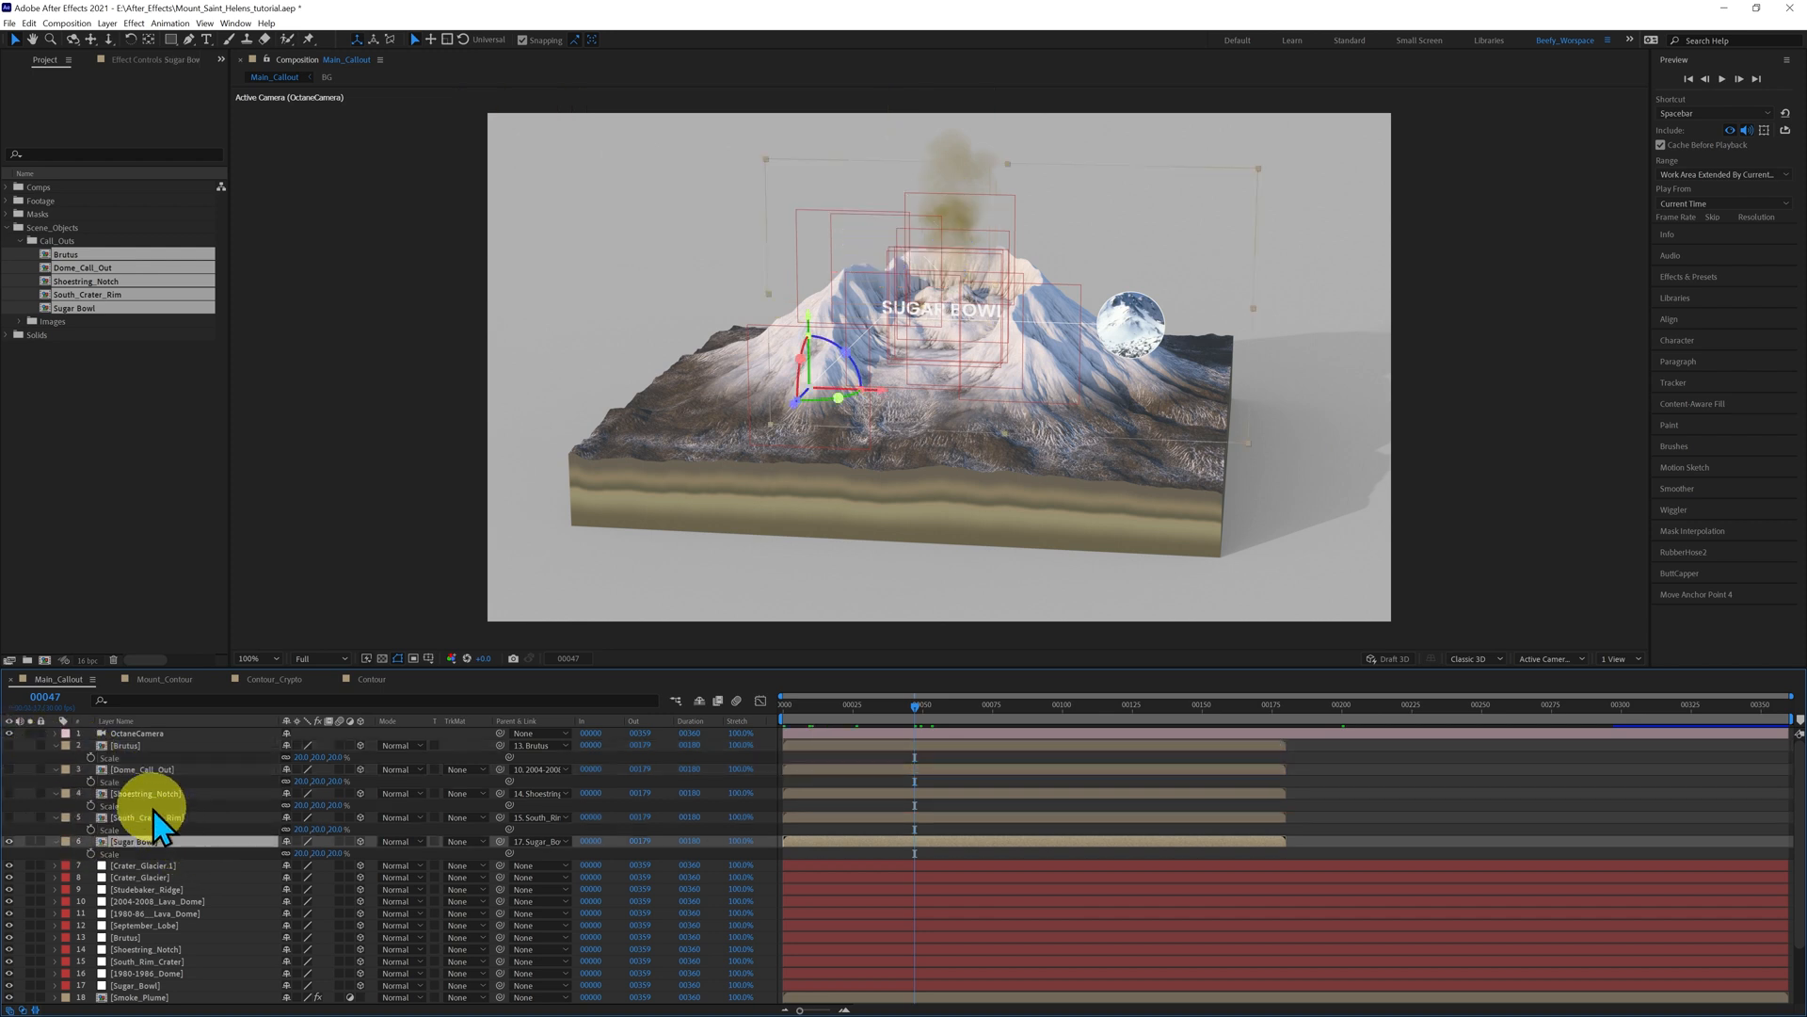
{"action": "left_click", "coordinate": [156, 770]}
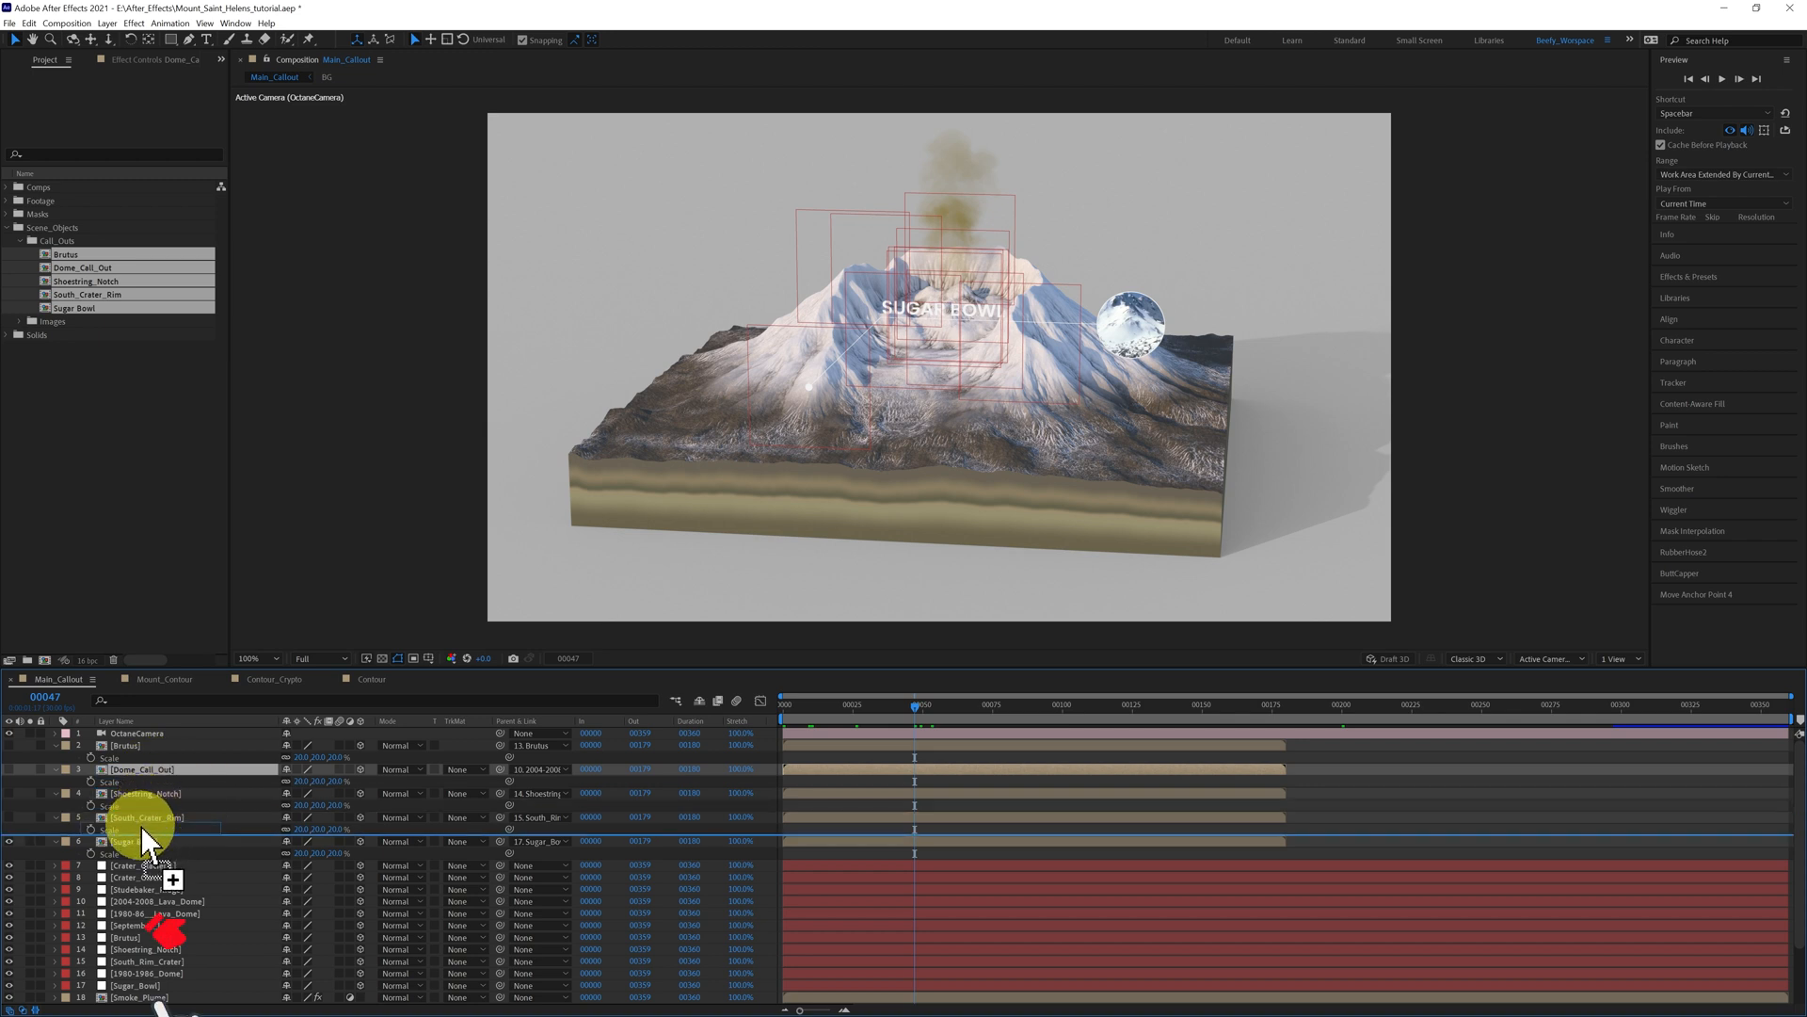
{"action": "left_click_drag", "start_coordinate": [143, 832], "coordinate": [145, 828]}
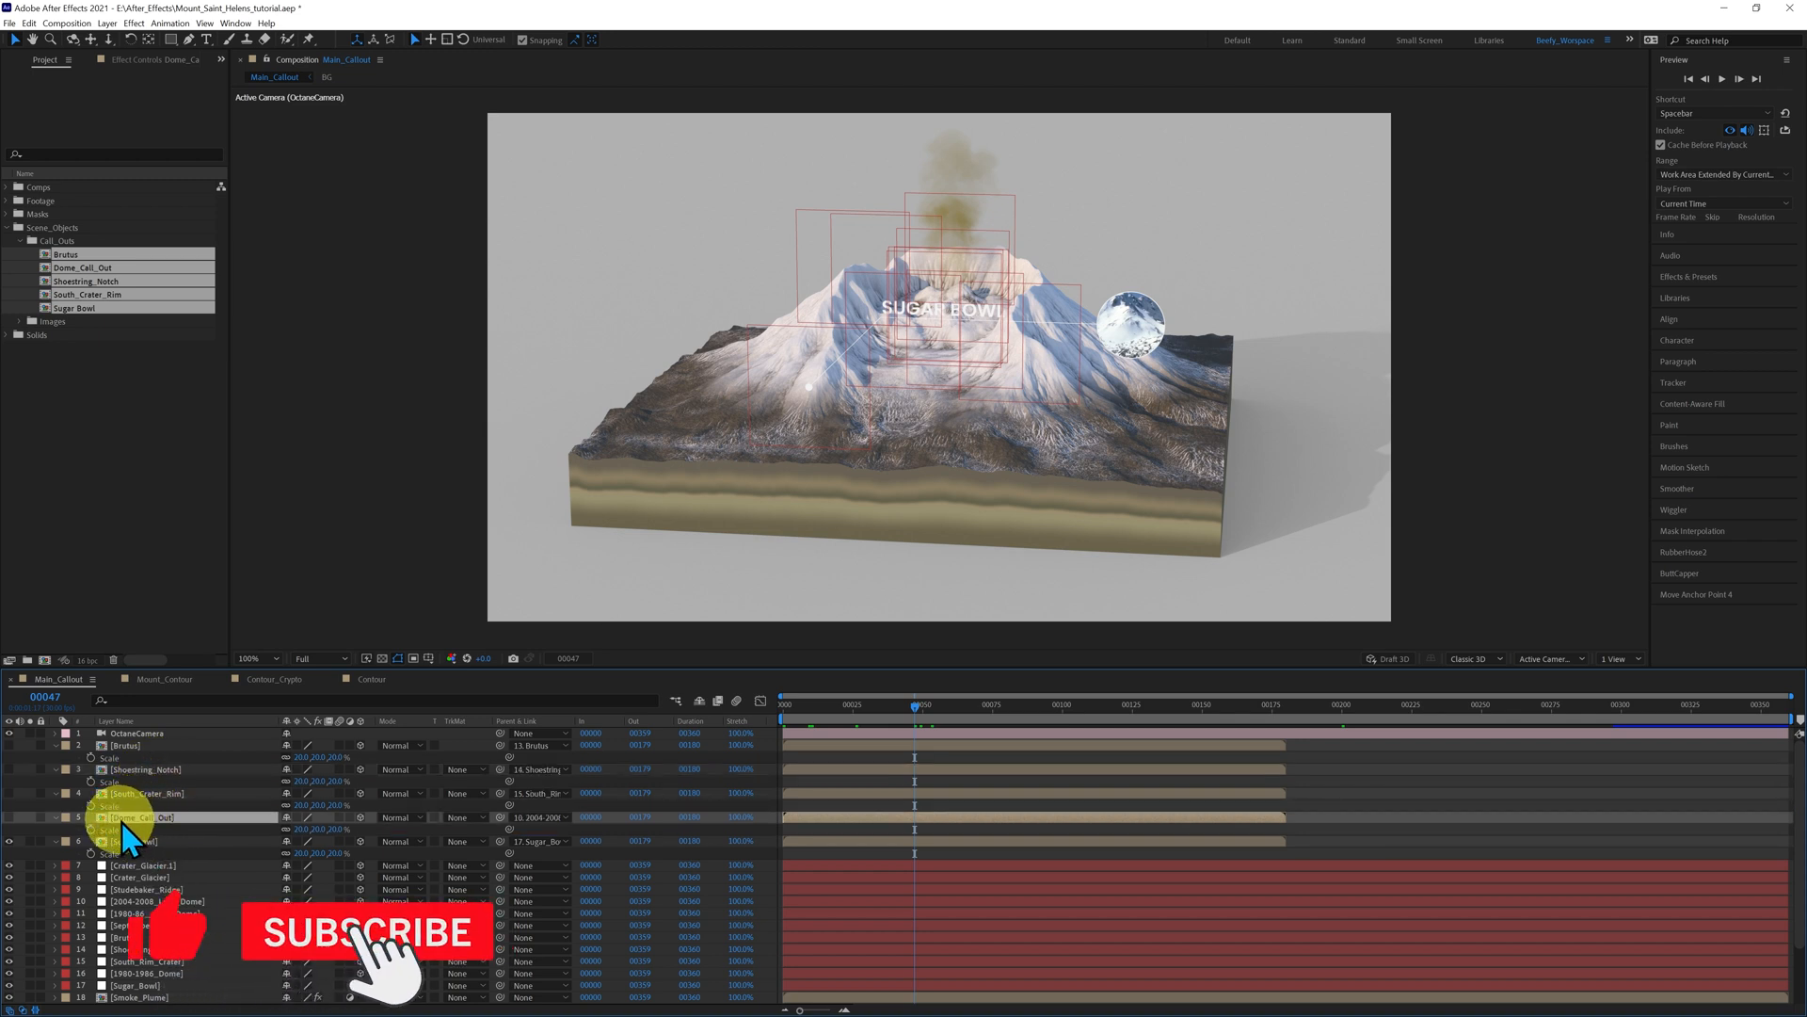
{"action": "left_click", "coordinate": [10, 817]}
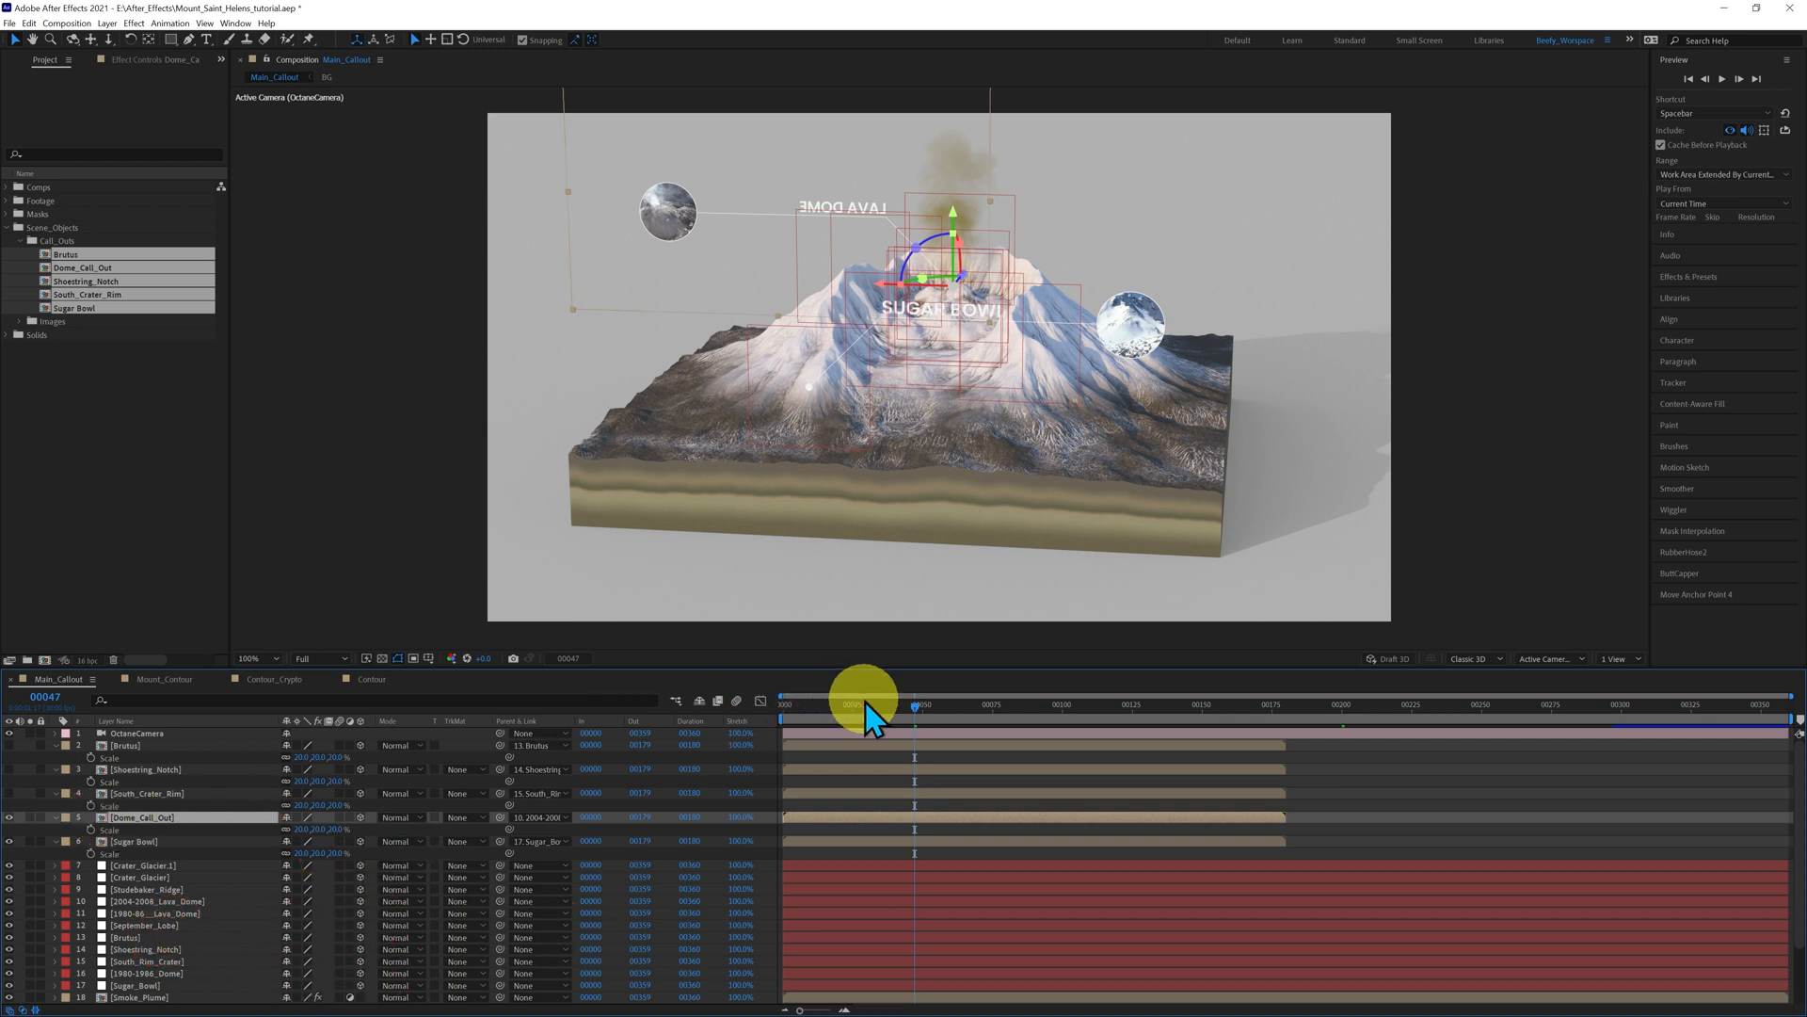
- Start the Dome_Call_Out layer at frame 65 and, at frame 99, rotate it around its vertical axis to face the camera
{"action": "left_click_drag", "start_coordinate": [910, 714], "coordinate": [970, 725]}
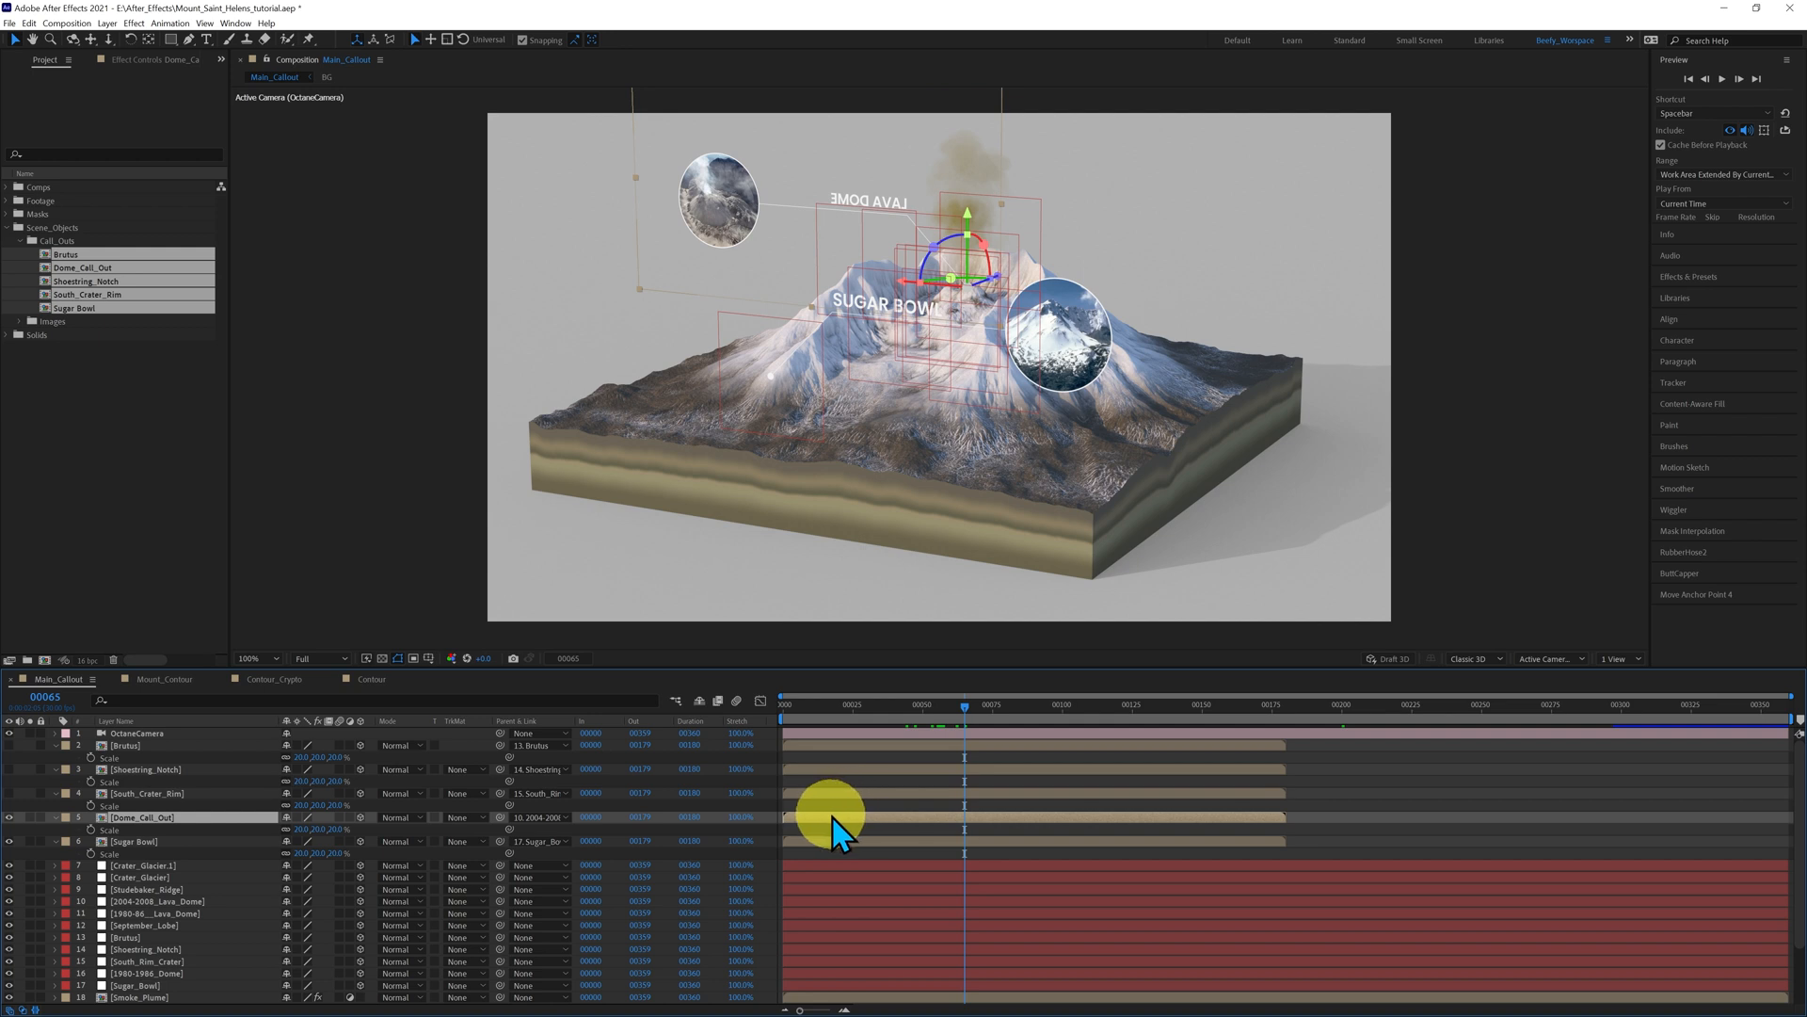
{"action": "left_click_drag", "start_coordinate": [833, 817], "coordinate": [979, 817]}
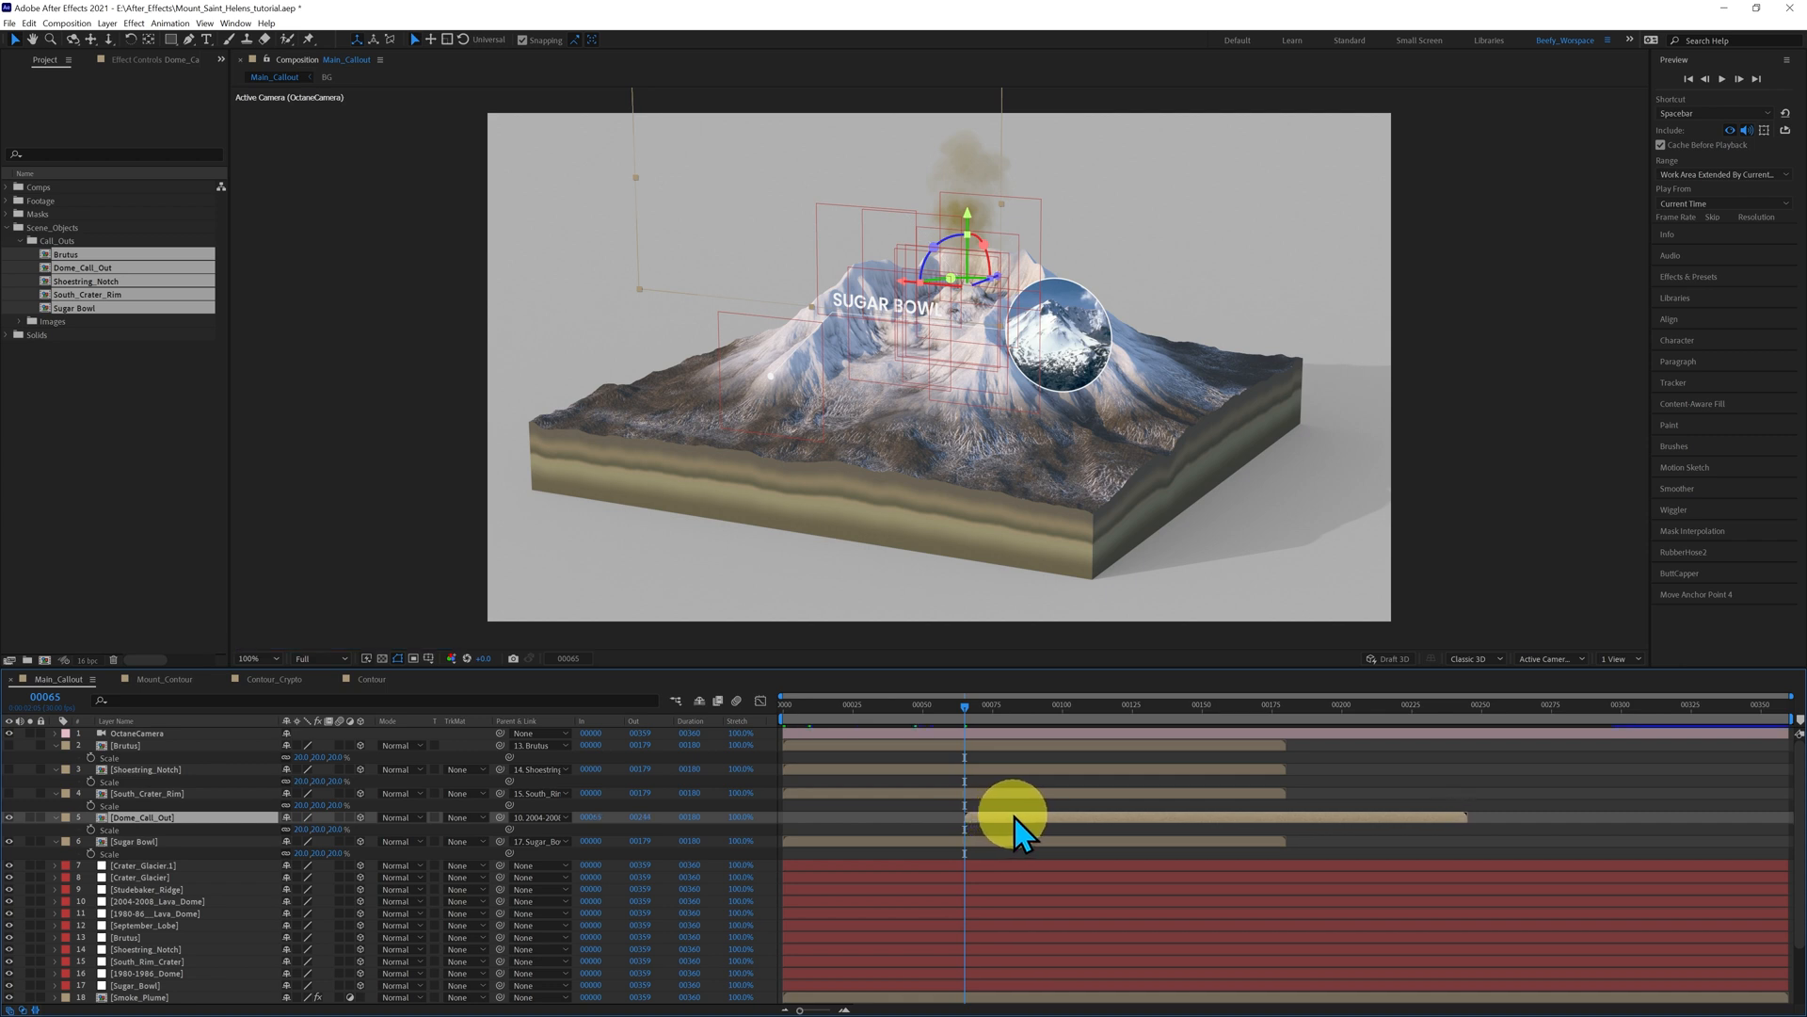
{"action": "left_click_drag", "start_coordinate": [975, 711], "coordinate": [1068, 720]}
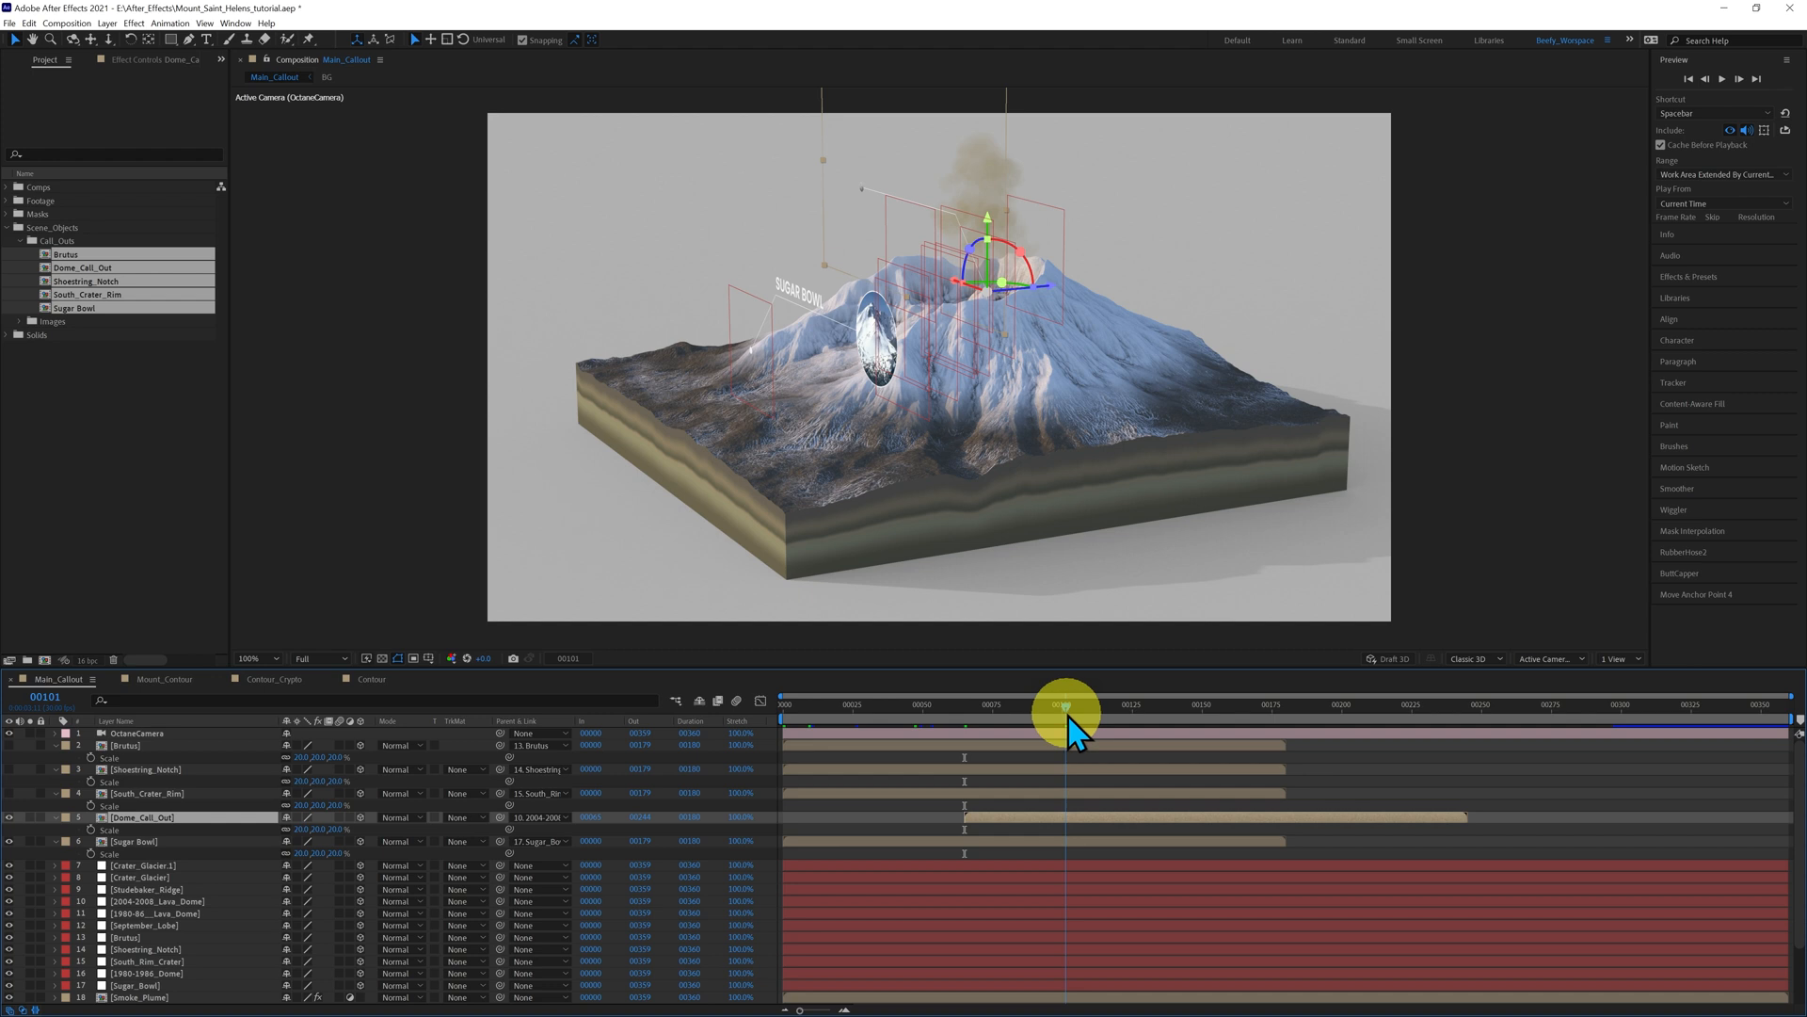
{"action": "left_click_drag", "start_coordinate": [1066, 725], "coordinate": [1057, 718]}
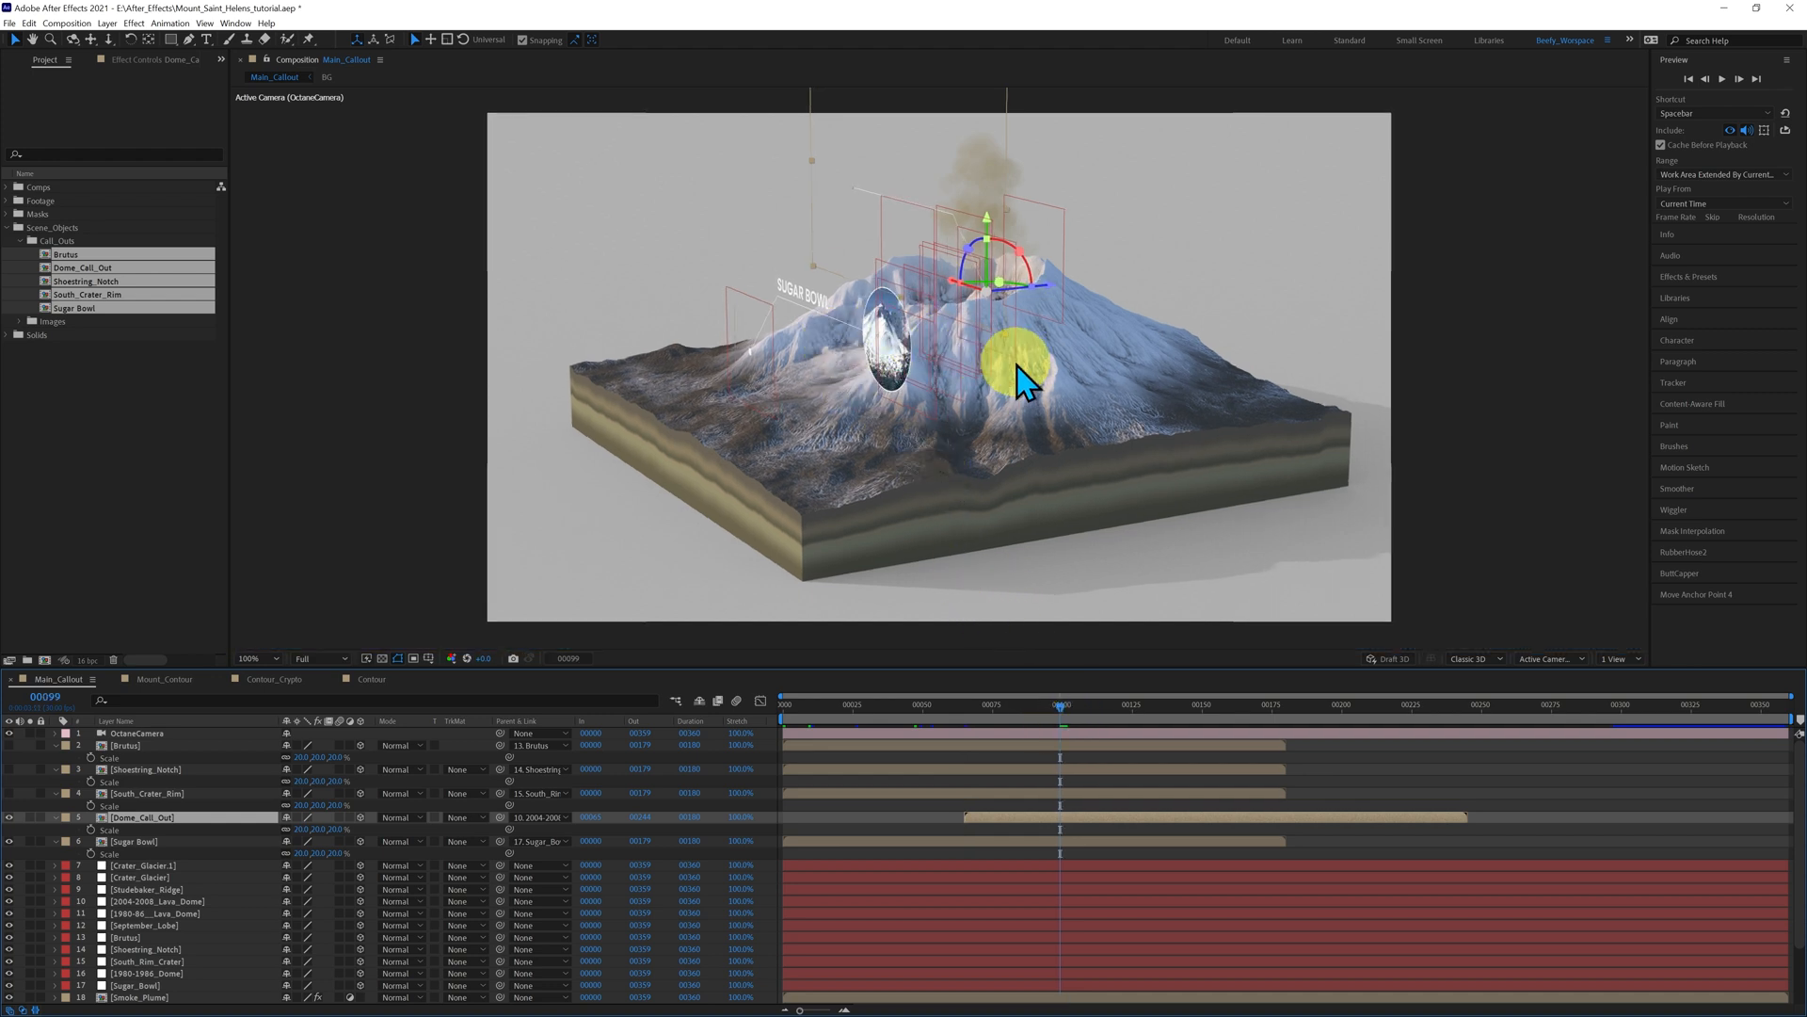
{"action": "left_click_drag", "start_coordinate": [941, 290], "coordinate": [1506, 421]}
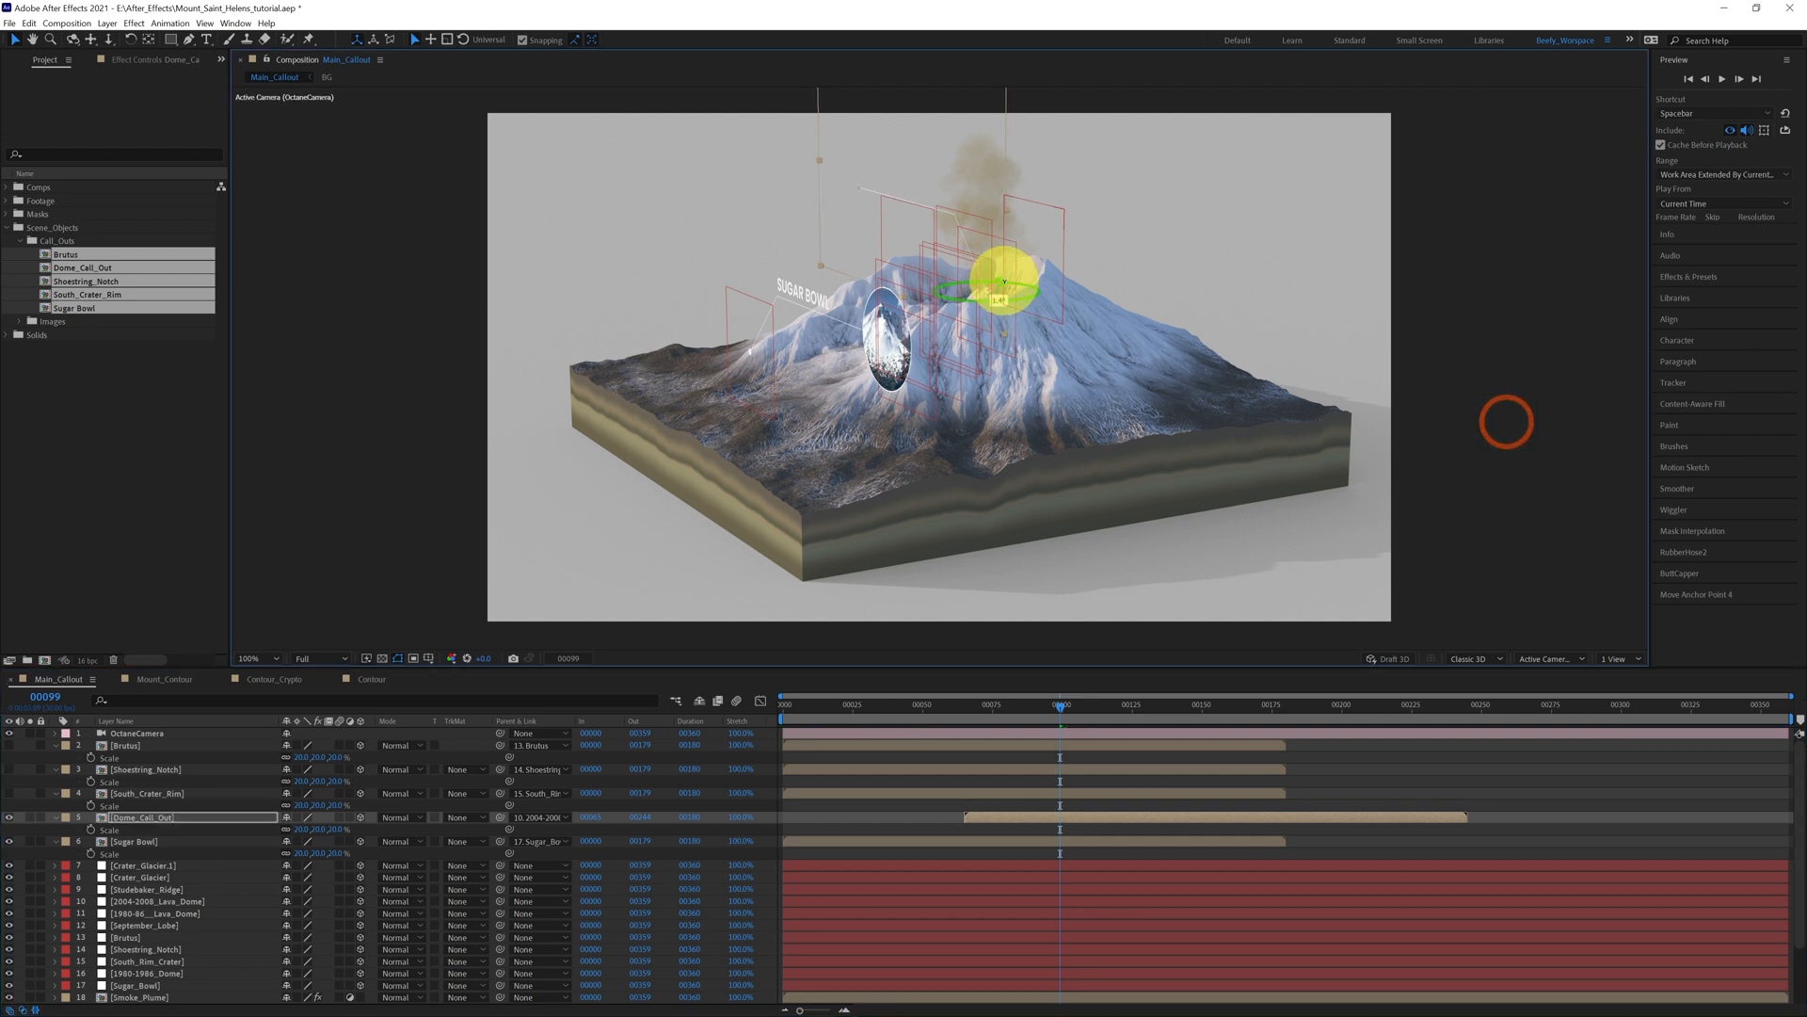
{"action": "left_click_drag", "start_coordinate": [1016, 287], "coordinate": [1016, 302]}
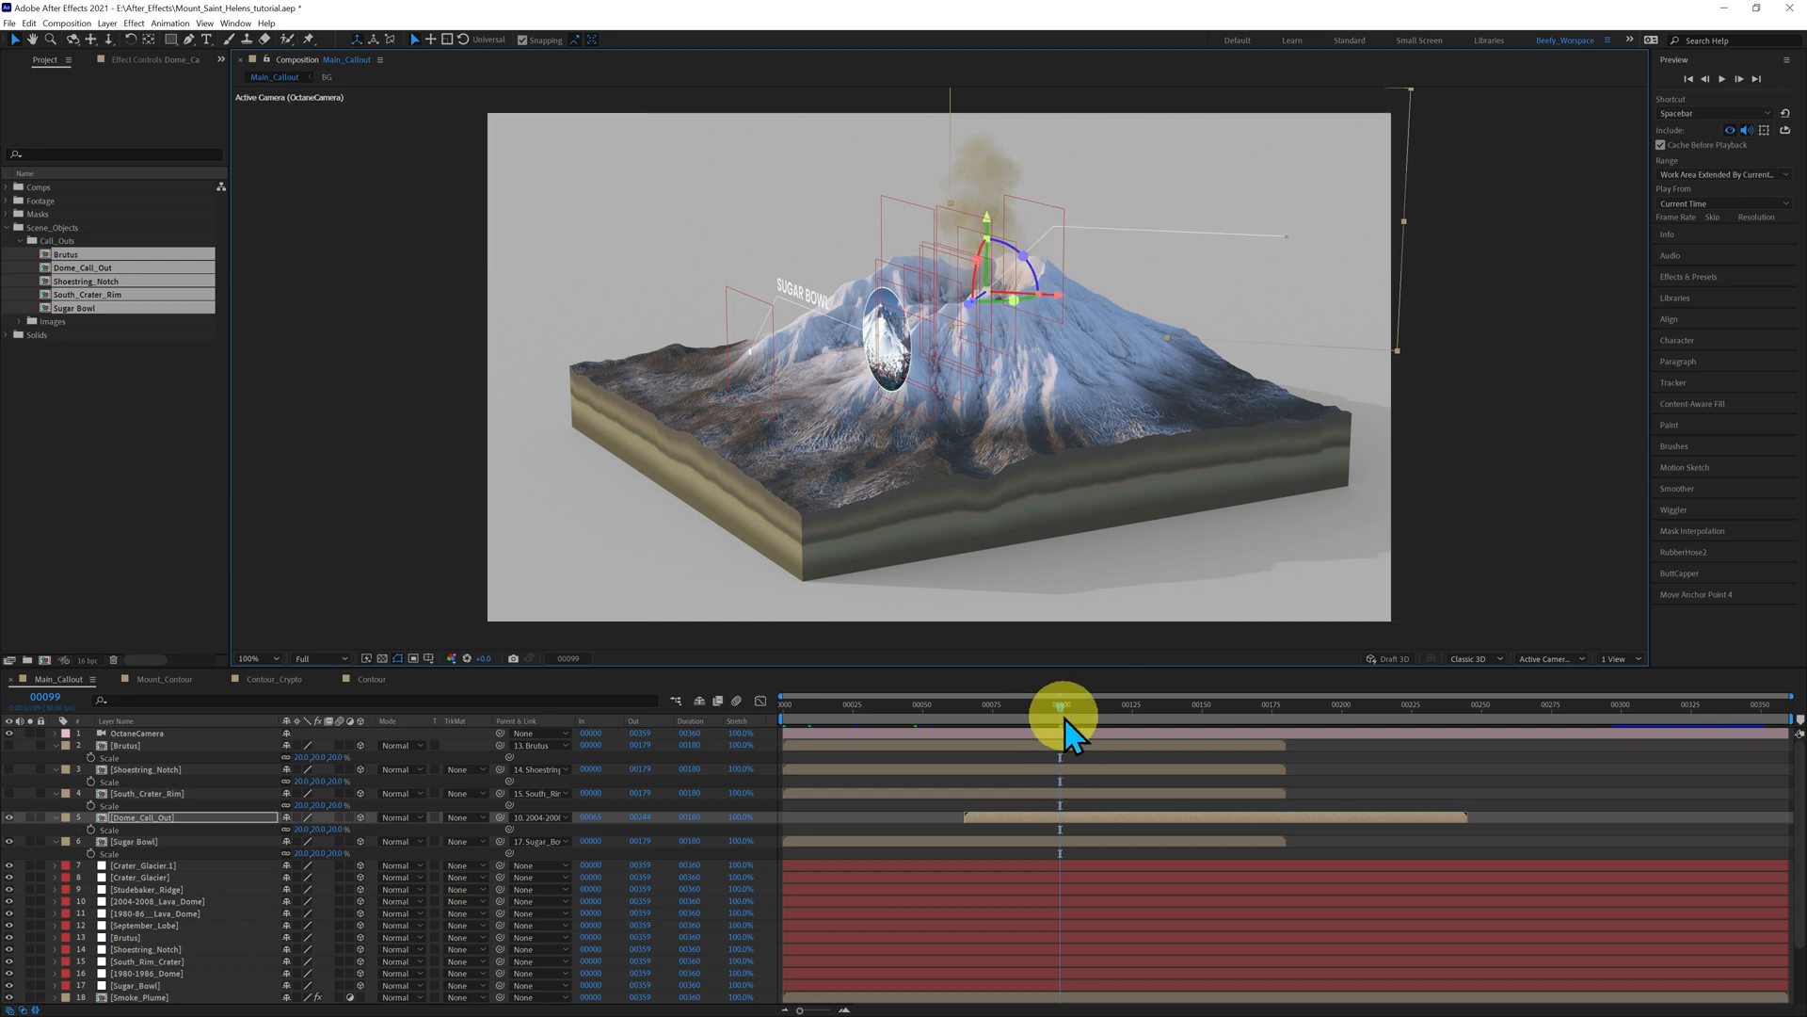
- Show the South_Crater_Rim, Shoestring_Notch and Brutus call-outs, starting them at frames 117, 143 and 180, and preview the animation
{"action": "left_click_drag", "start_coordinate": [1069, 713], "coordinate": [1239, 738]}
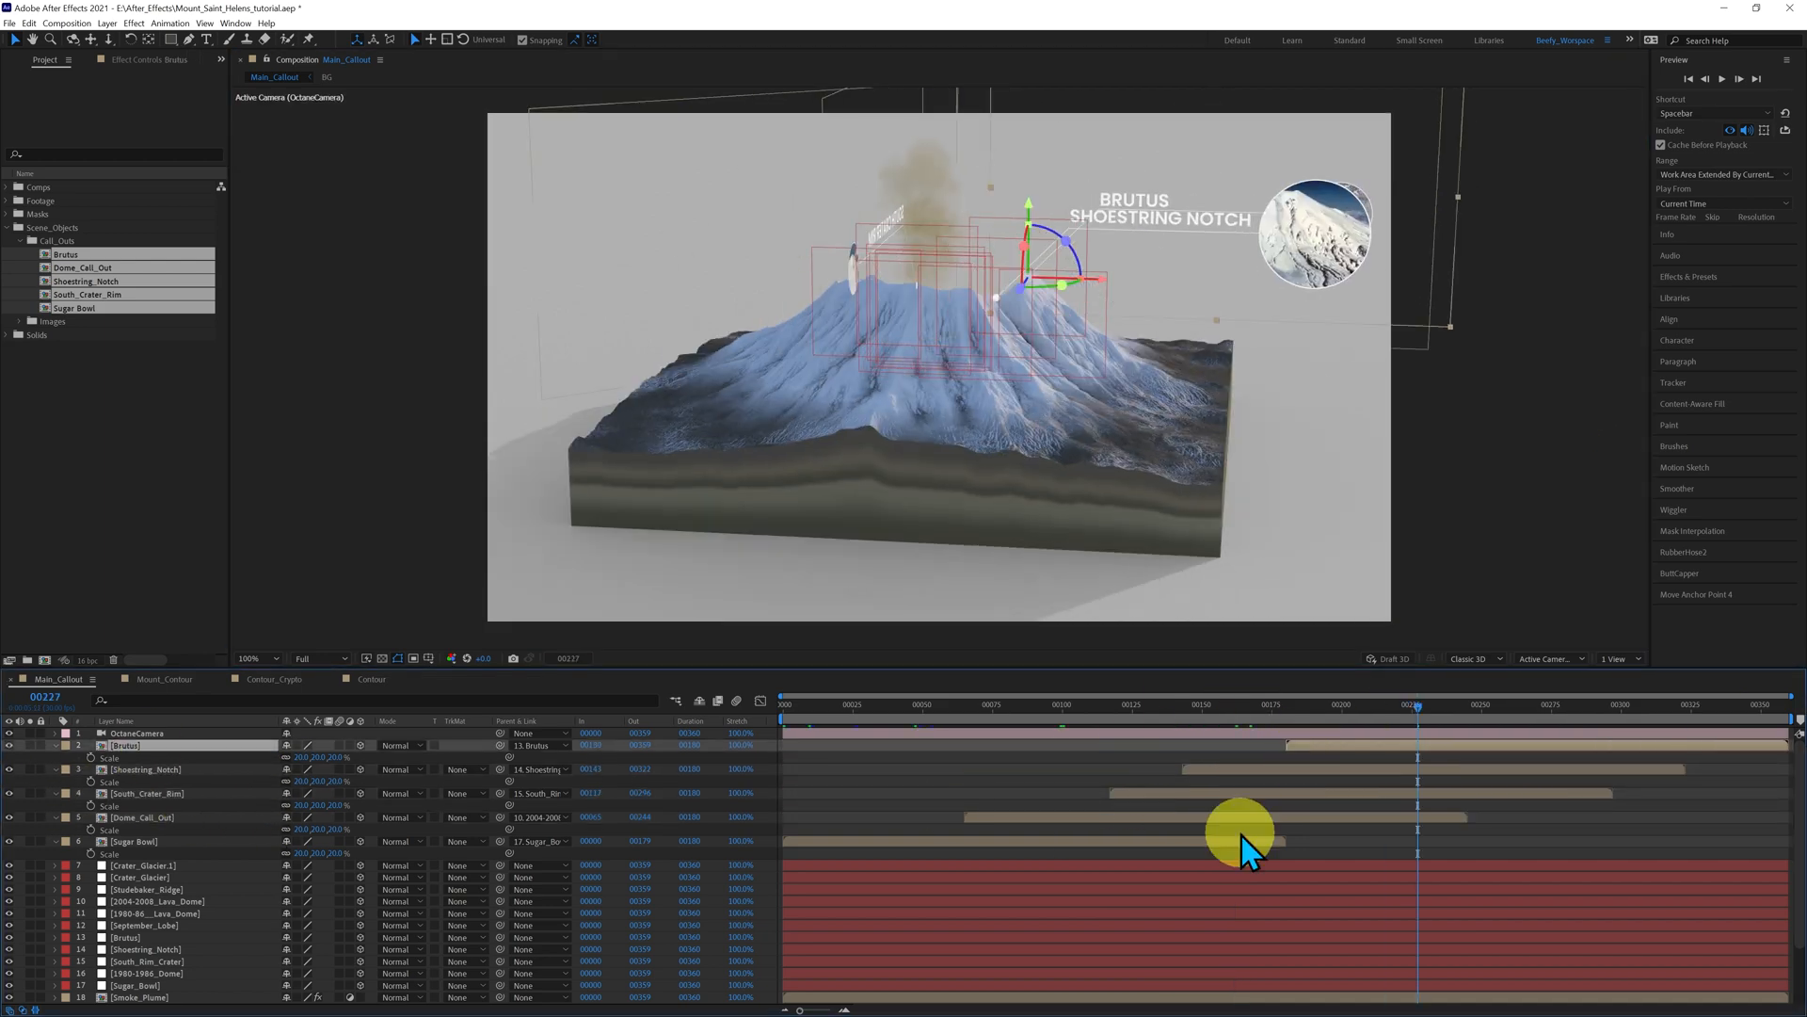
{"action": "key", "text": "space"}
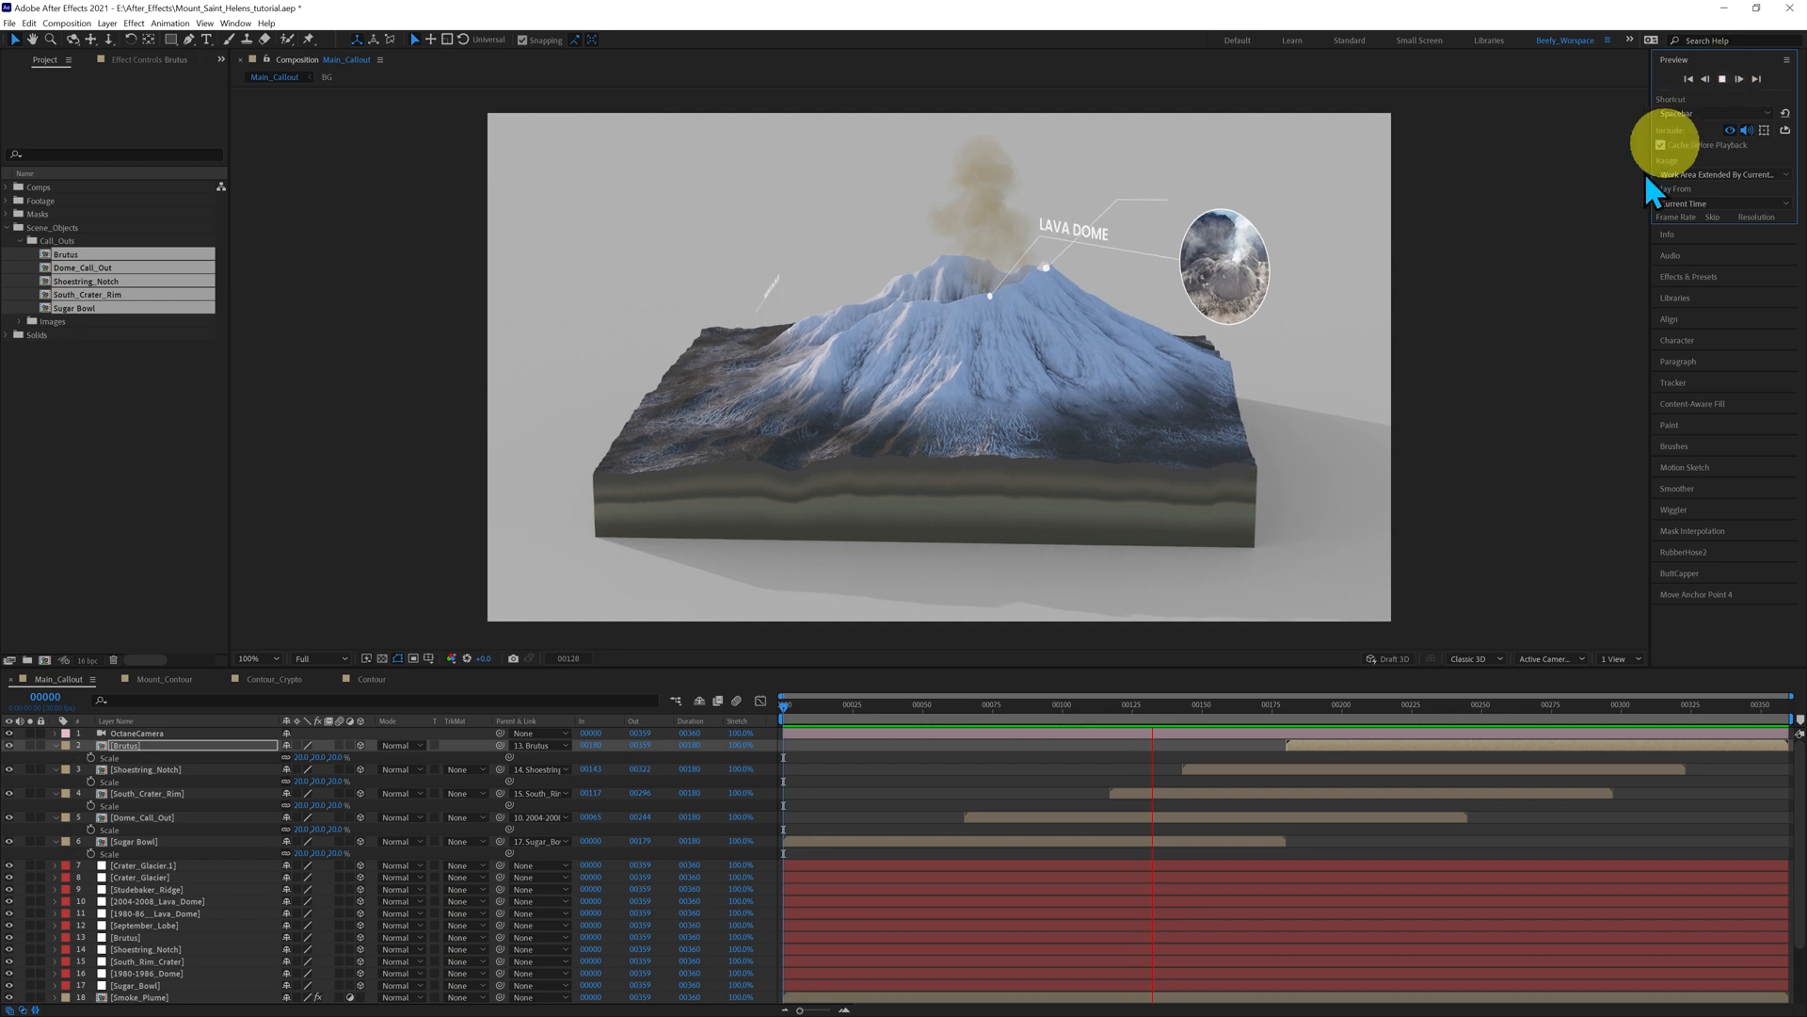
{"action": "key", "text": "space"}
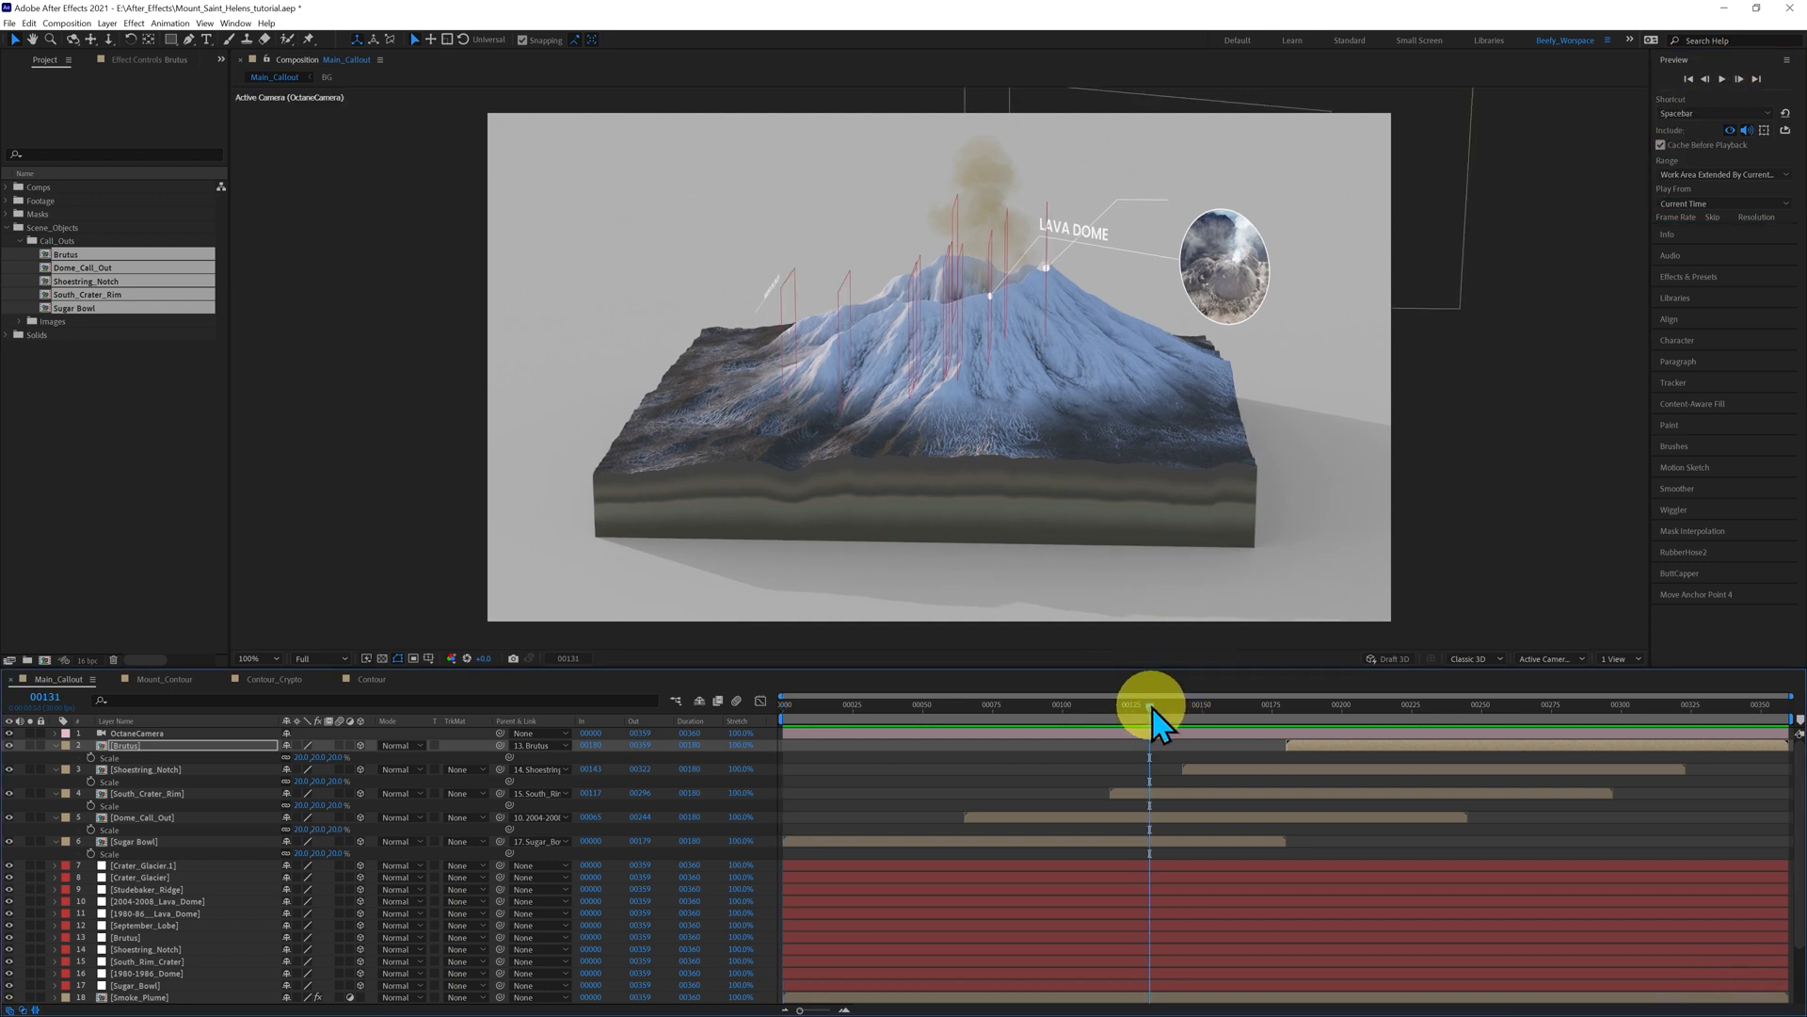
- Examine the Lava Dome call-out against the crater rim over time, ending at frame 115 with Dome_Call_Out selected for masking
{"action": "left_click_drag", "start_coordinate": [1154, 712], "coordinate": [1059, 726]}
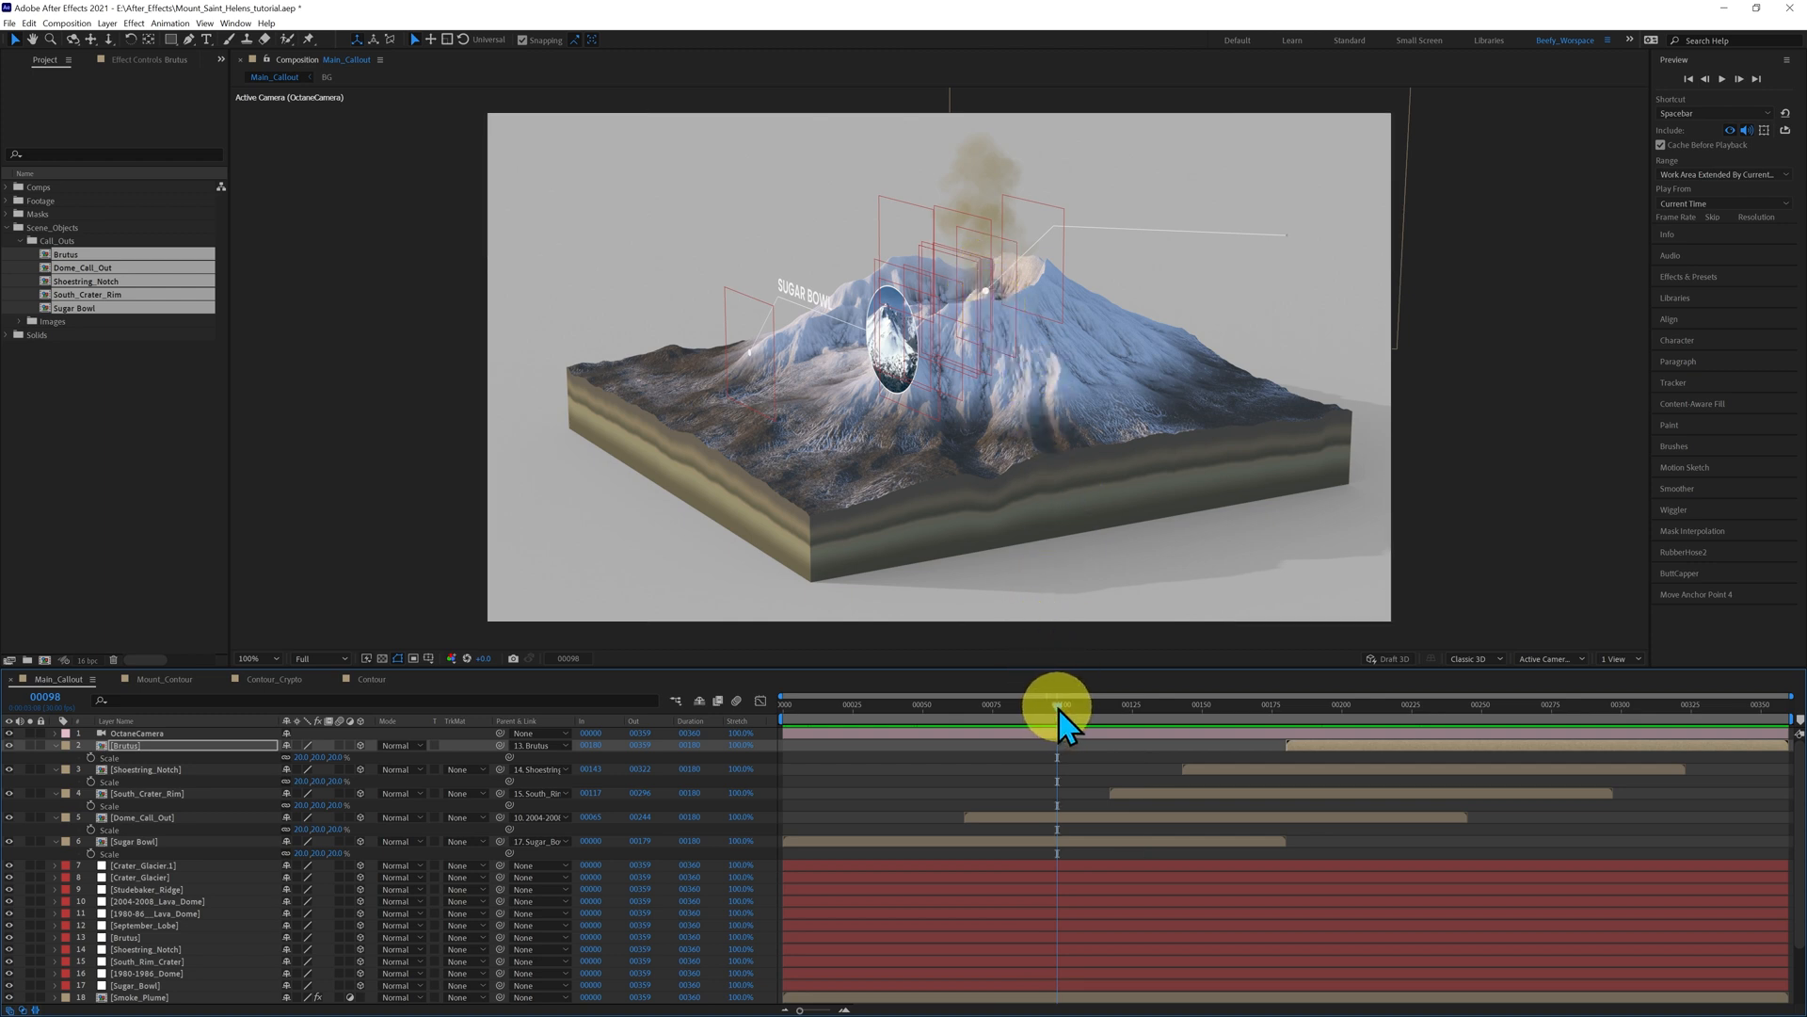
{"action": "mouse_move", "coordinate": [1066, 713]}
{"action": "left_mouse_down"}
{"action": "mouse_move", "coordinate": [1184, 727]}
{"action": "mouse_move", "coordinate": [1191, 748]}
{"action": "mouse_move", "coordinate": [1174, 719]}
{"action": "mouse_move", "coordinate": [1039, 727]}
{"action": "mouse_move", "coordinate": [1059, 742]}
{"action": "left_mouse_up"}
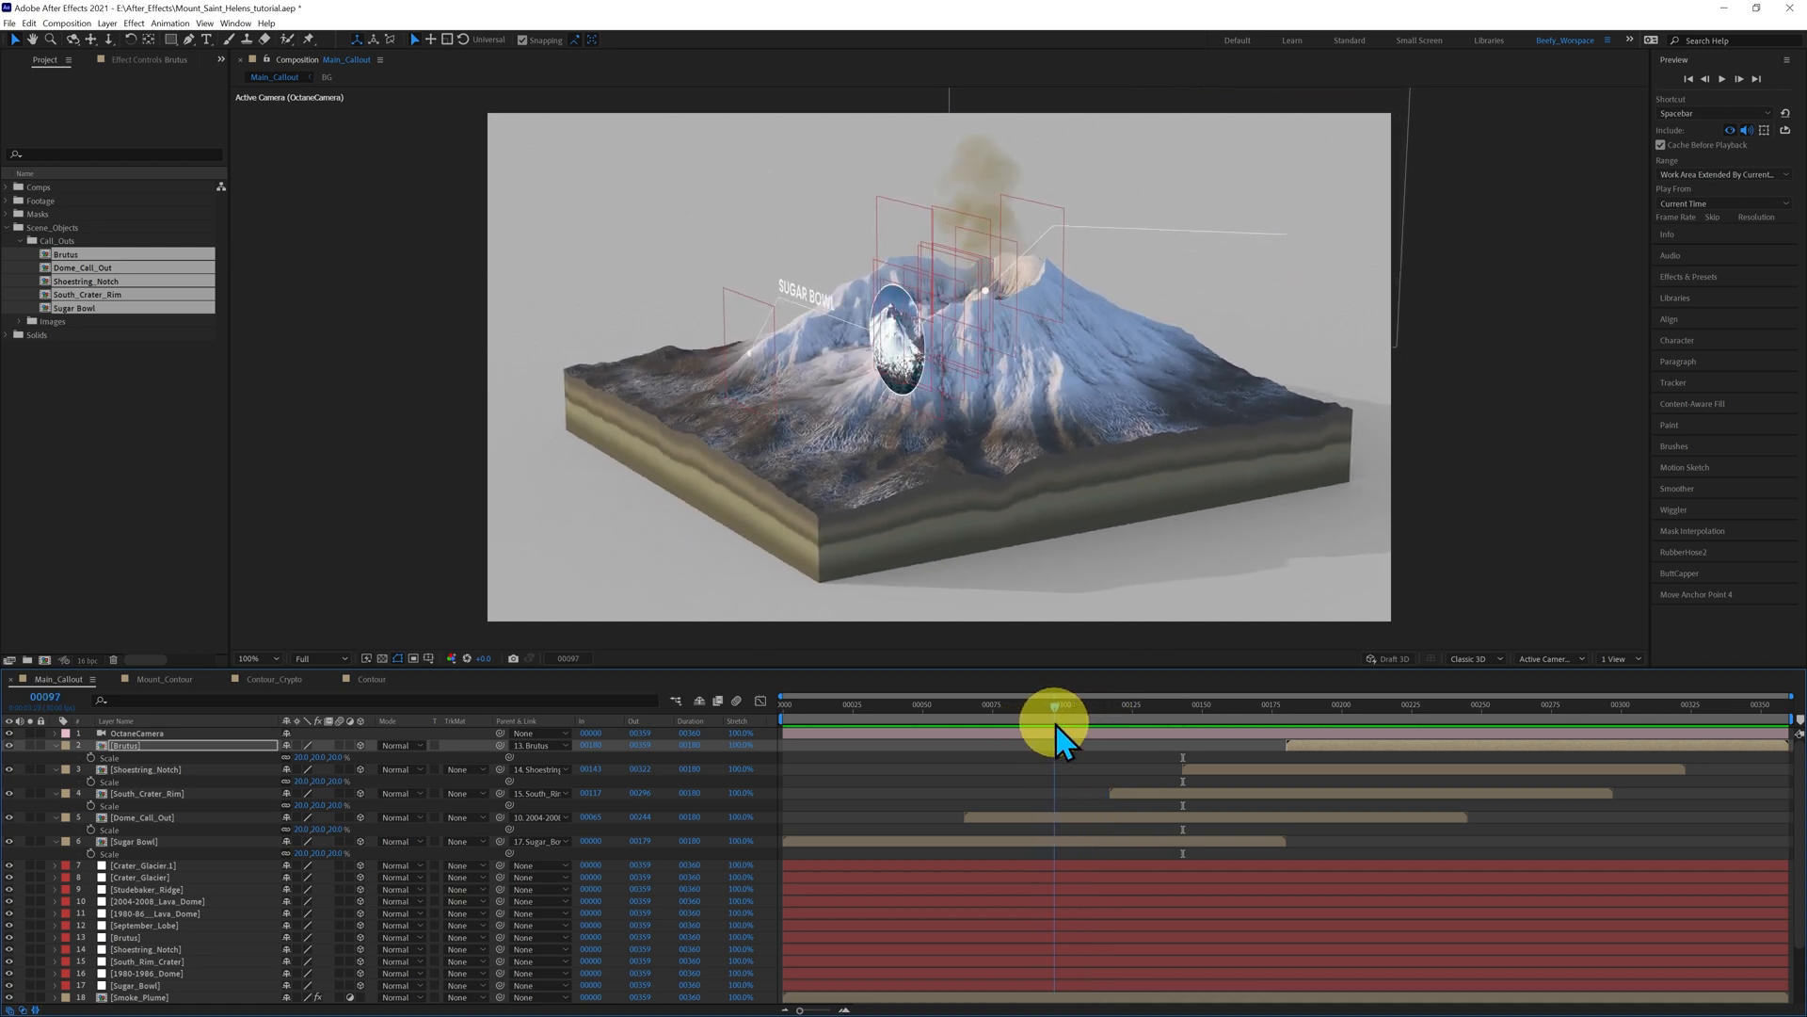
{"action": "left_click", "coordinate": [1070, 821]}
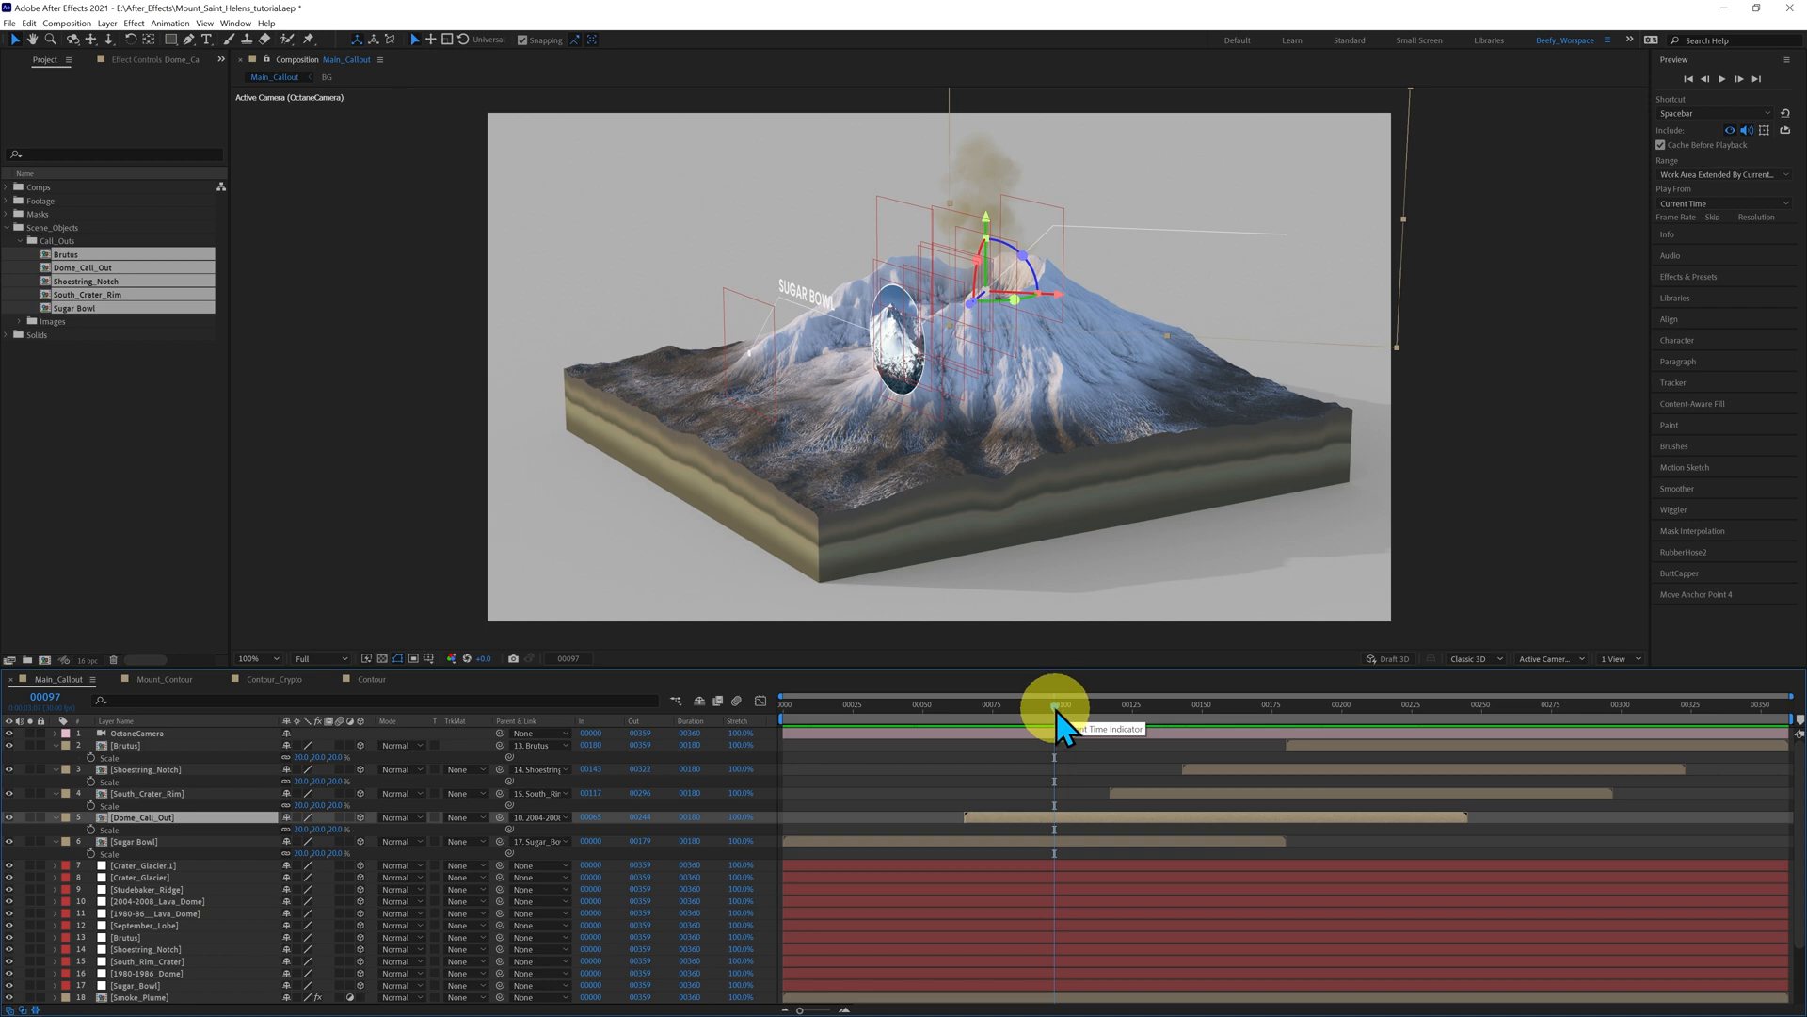
{"action": "left_click_drag", "start_coordinate": [1056, 712], "coordinate": [1045, 710]}
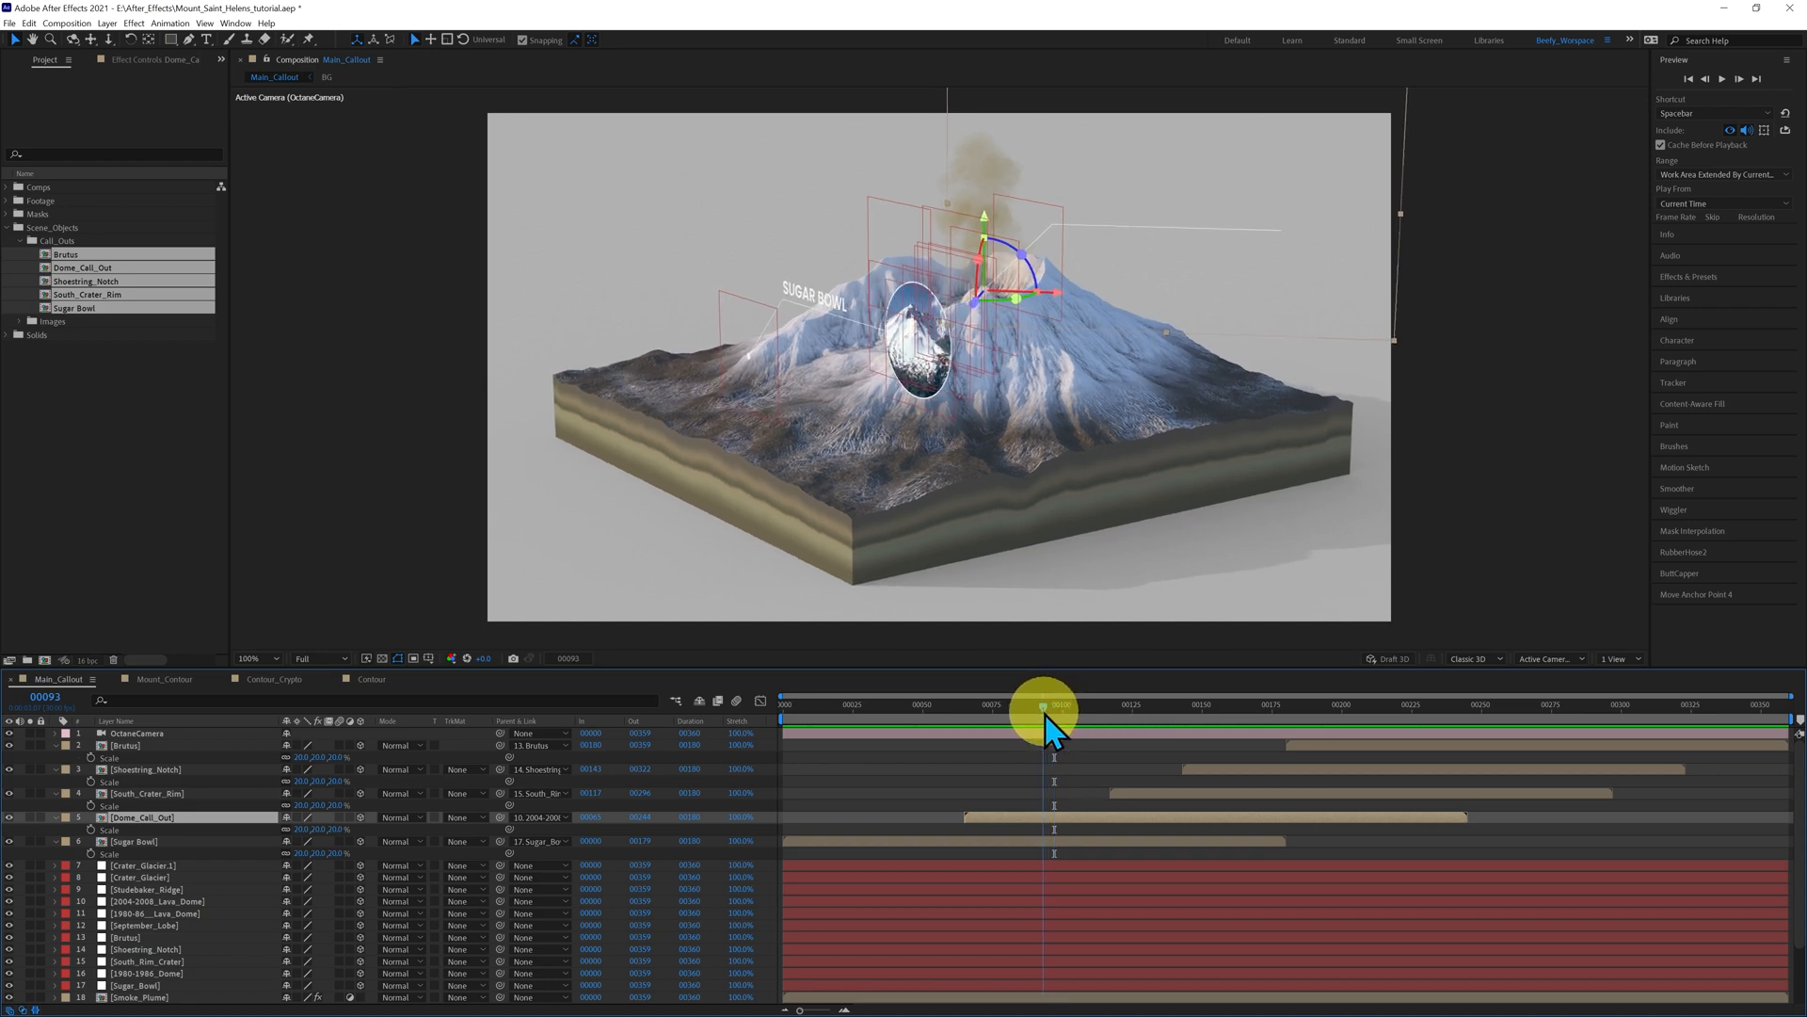
{"action": "key", "text": "."}
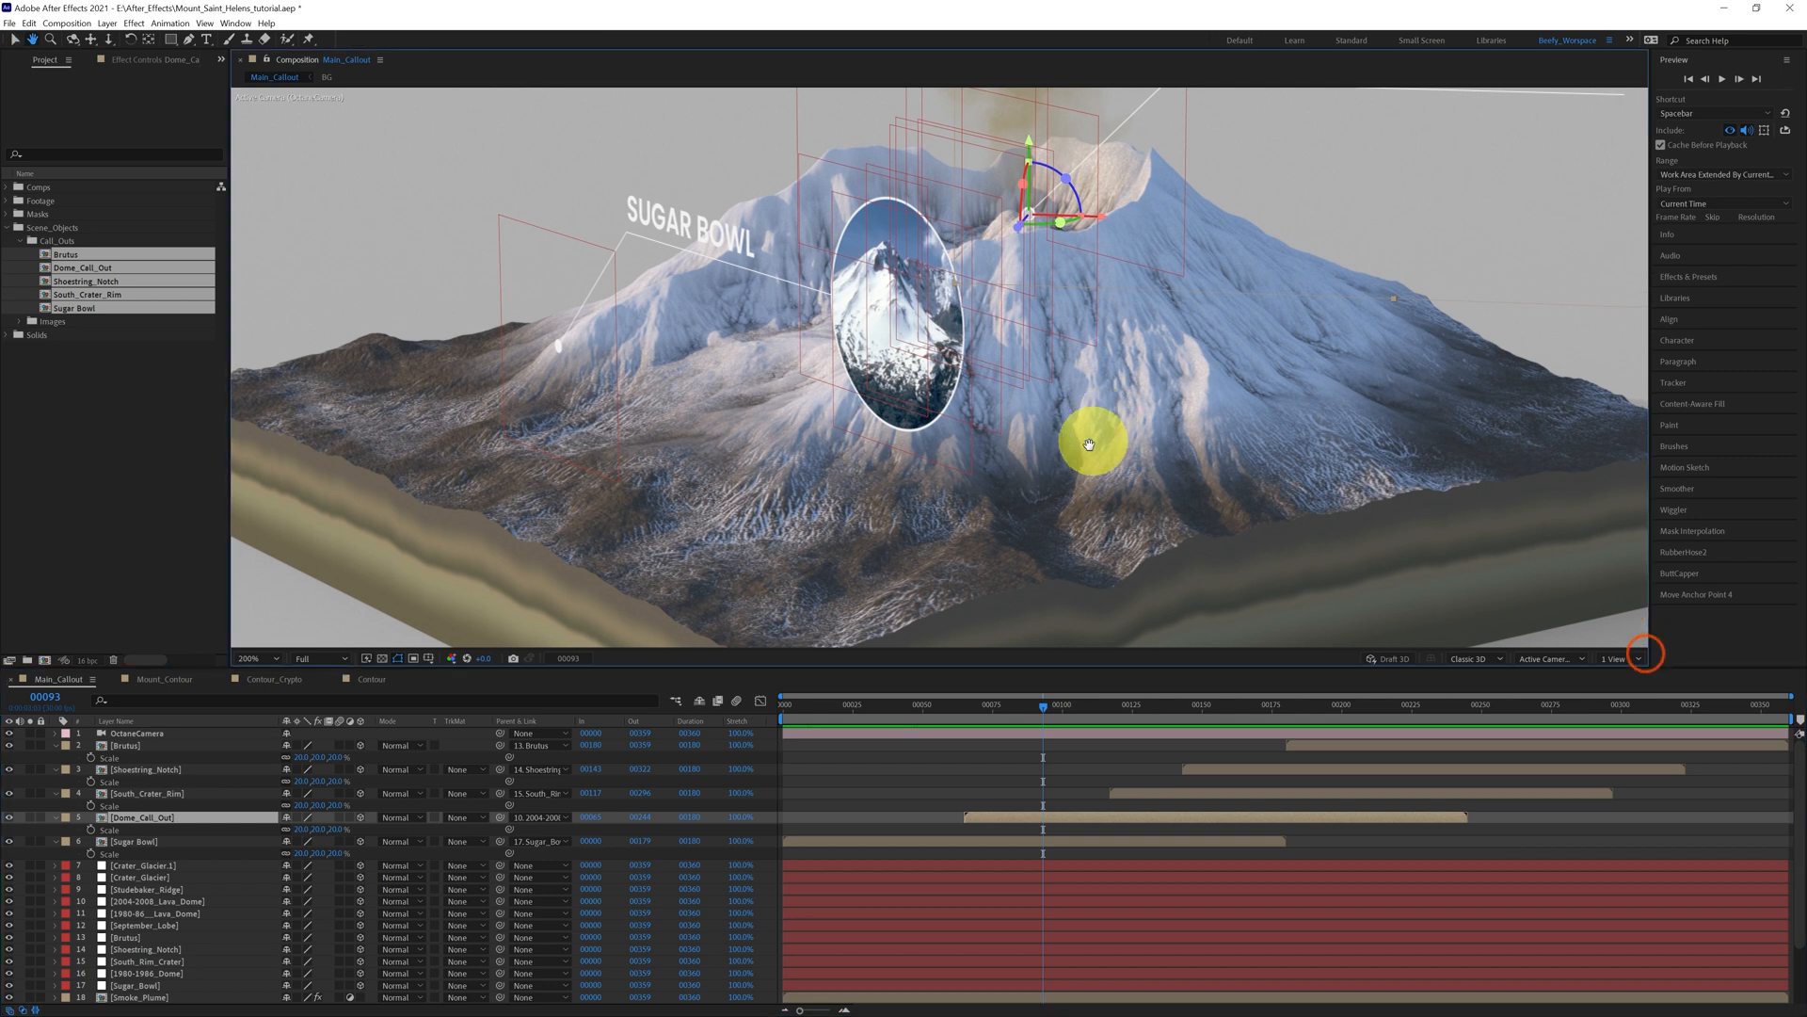
{"action": "left_click_drag", "start_coordinate": [1089, 436], "coordinate": [726, 665]}
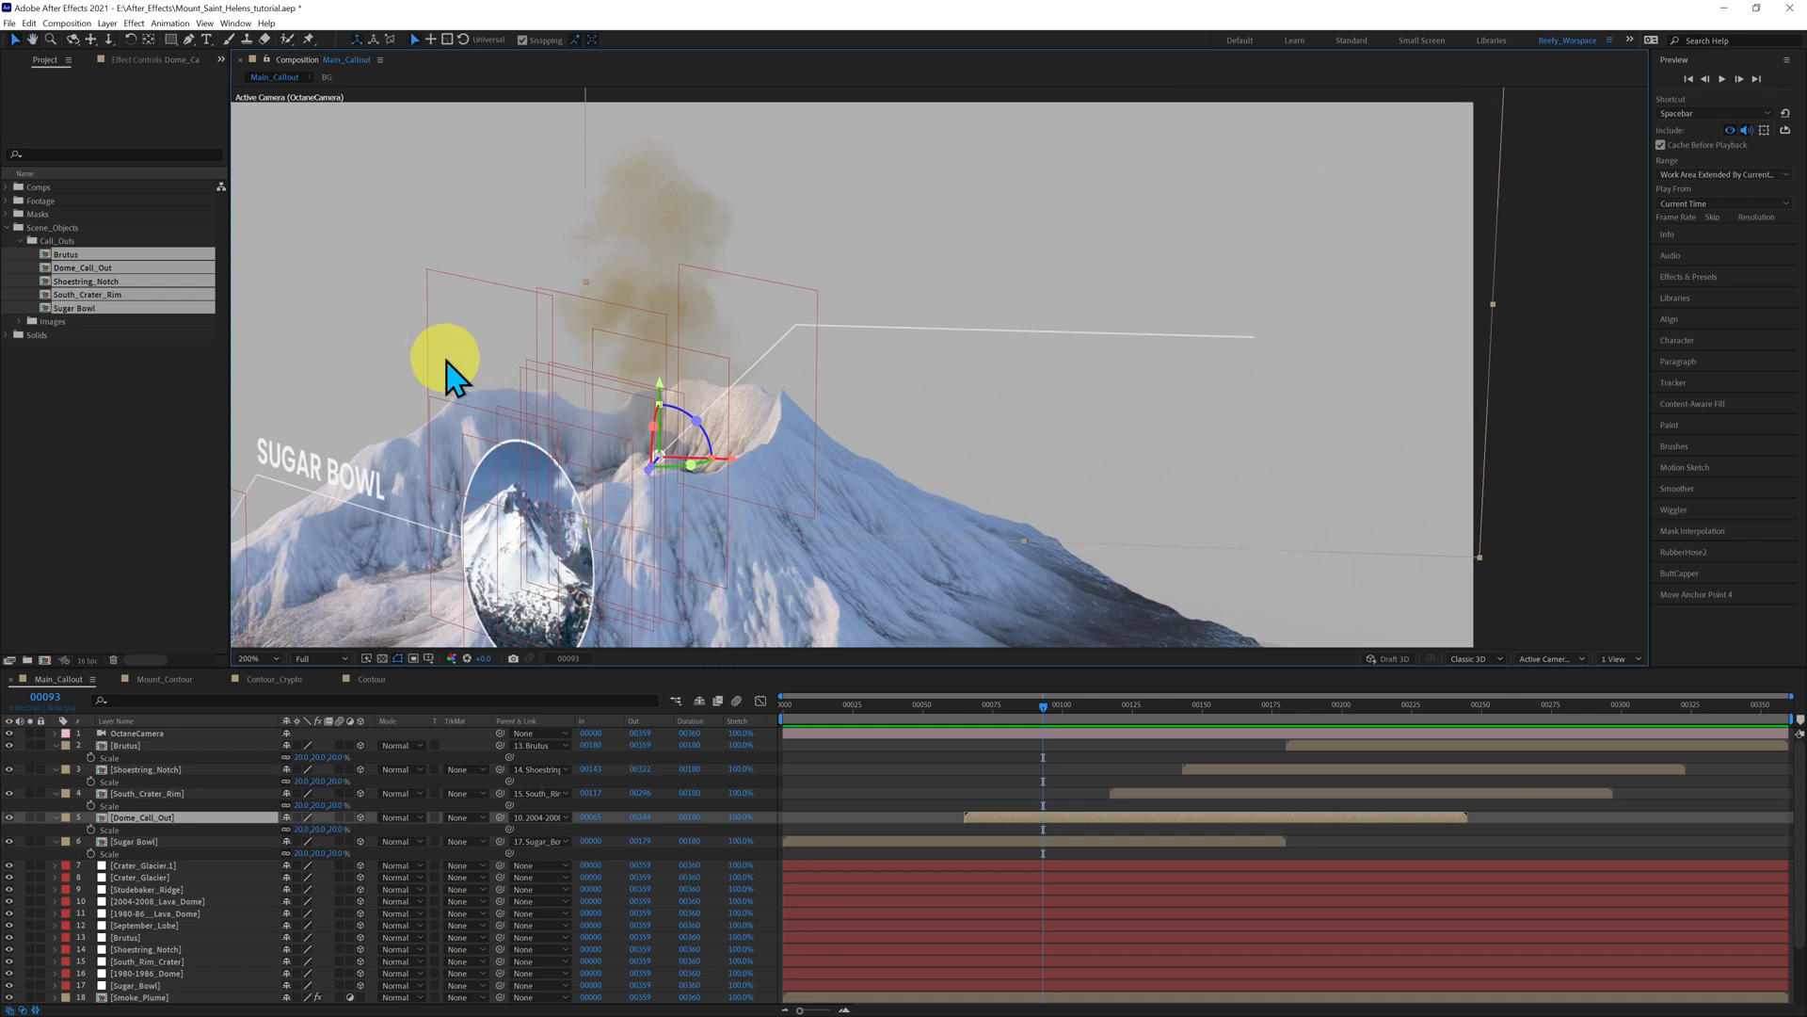
{"action": "left_click", "coordinate": [190, 39]}
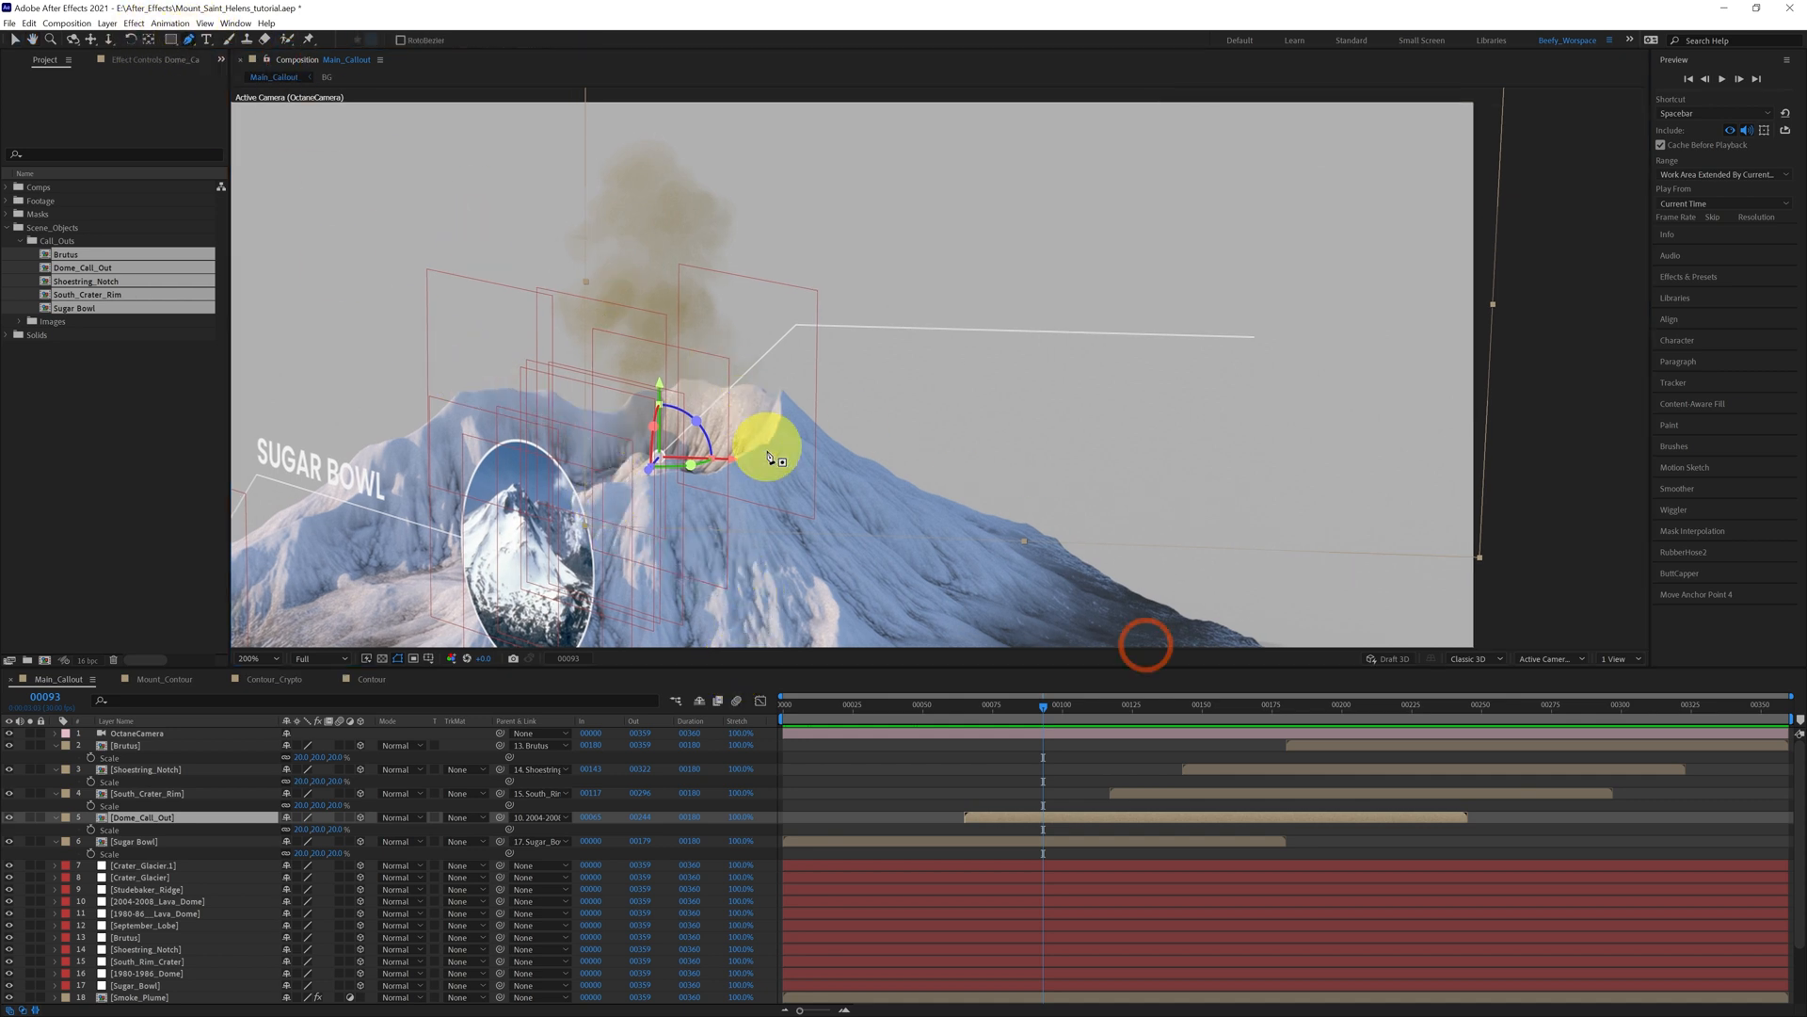
{"action": "left_click_drag", "start_coordinate": [1044, 708], "coordinate": [1110, 732]}
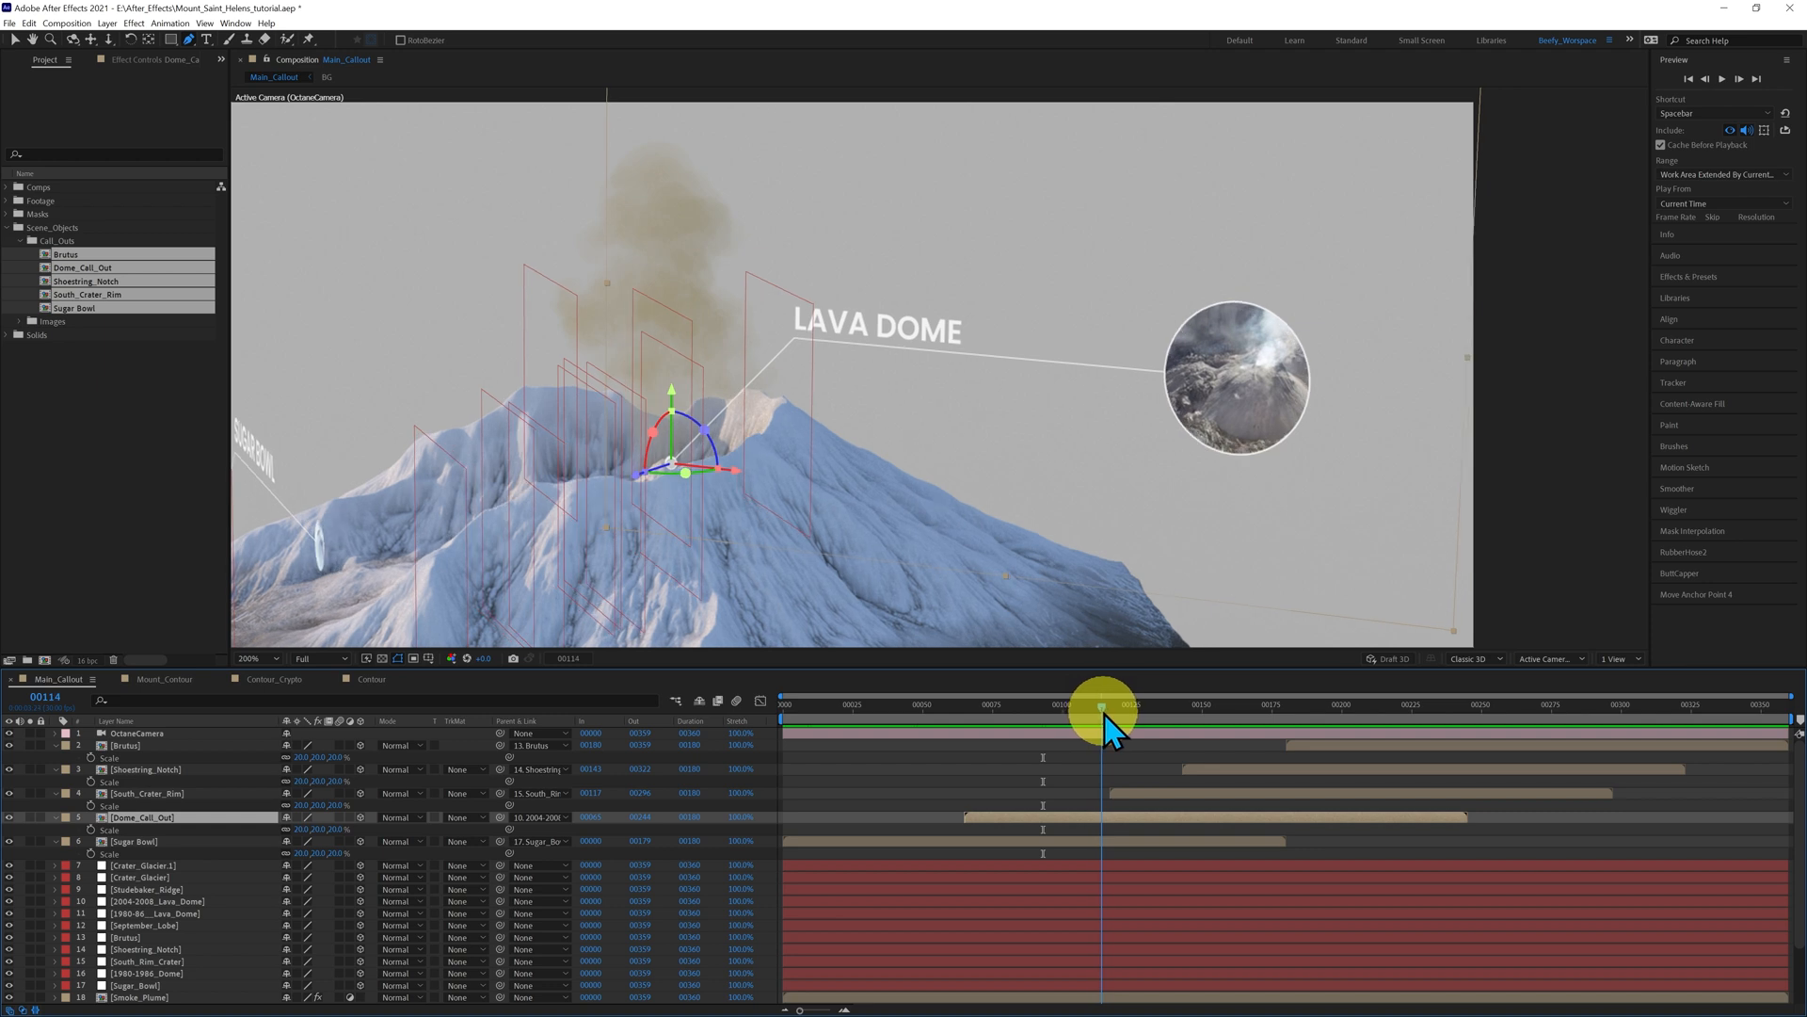
{"action": "left_click_drag", "start_coordinate": [1111, 732], "coordinate": [1114, 732]}
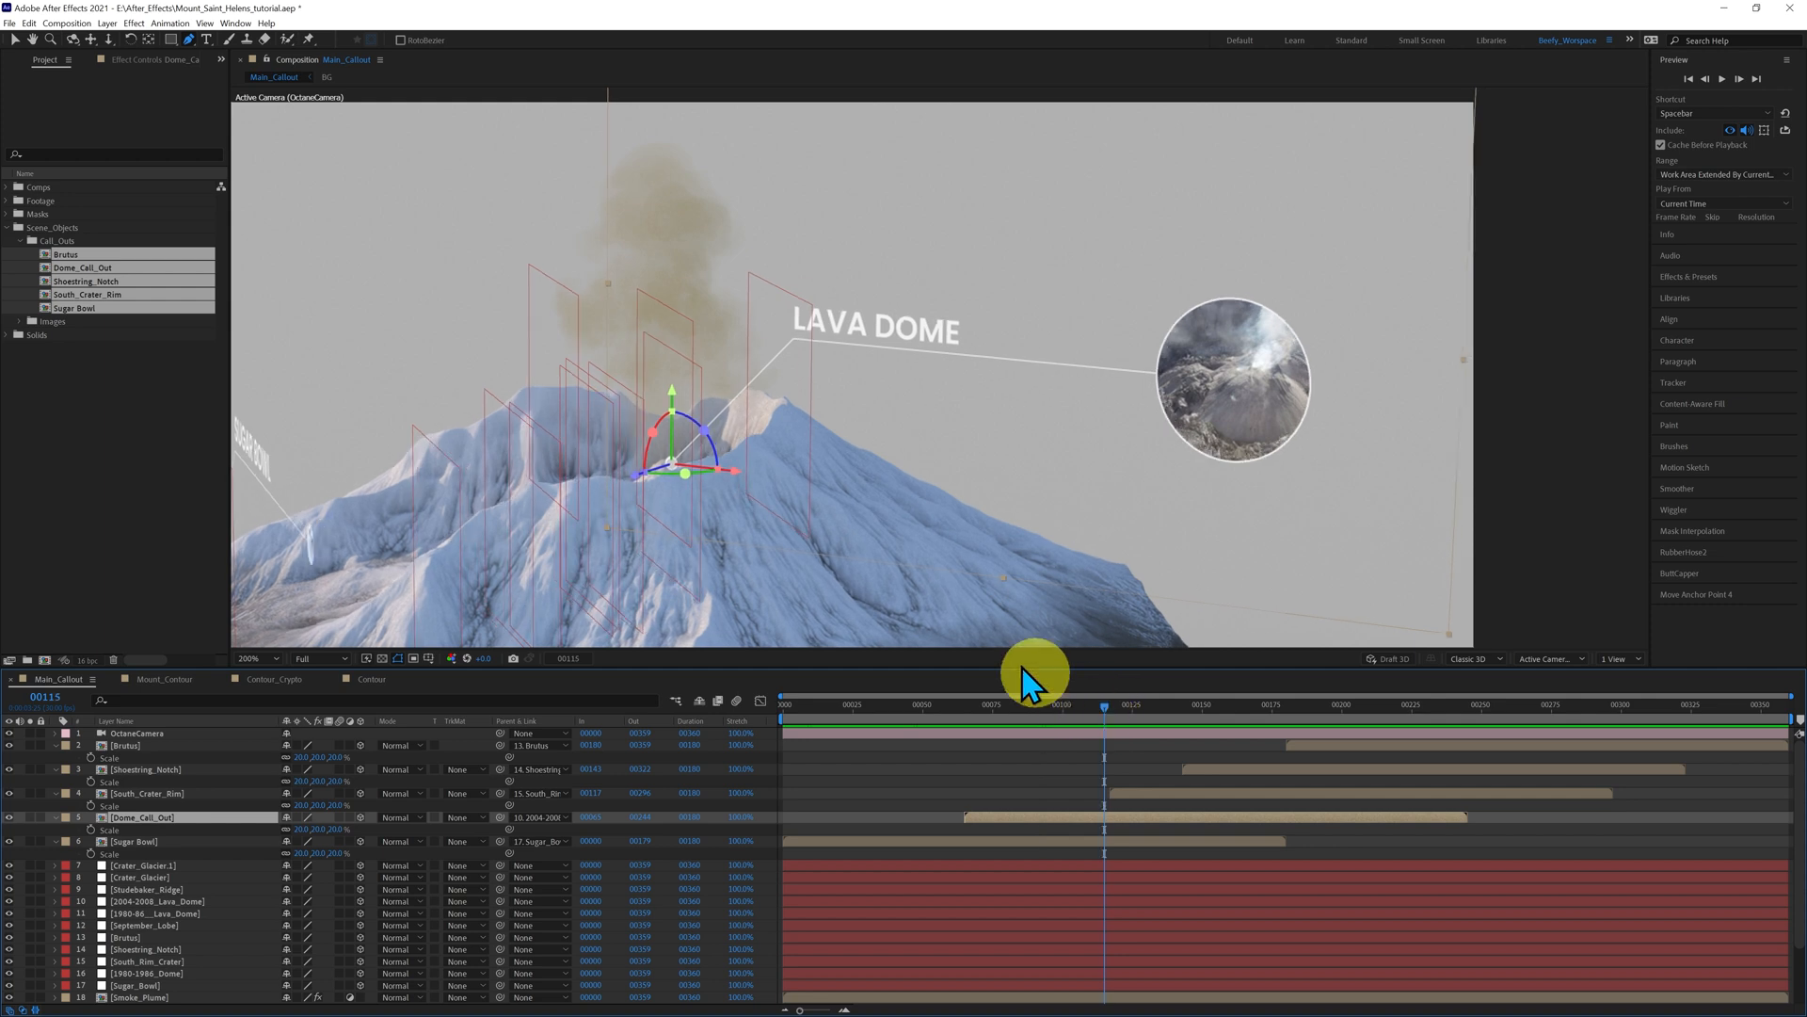
- Draw a closed mask on Dome_Call_Out around the label, leader line and photo, with its lower edge starting along the crater ridge
{"action": "left_click", "coordinate": [659, 485]}
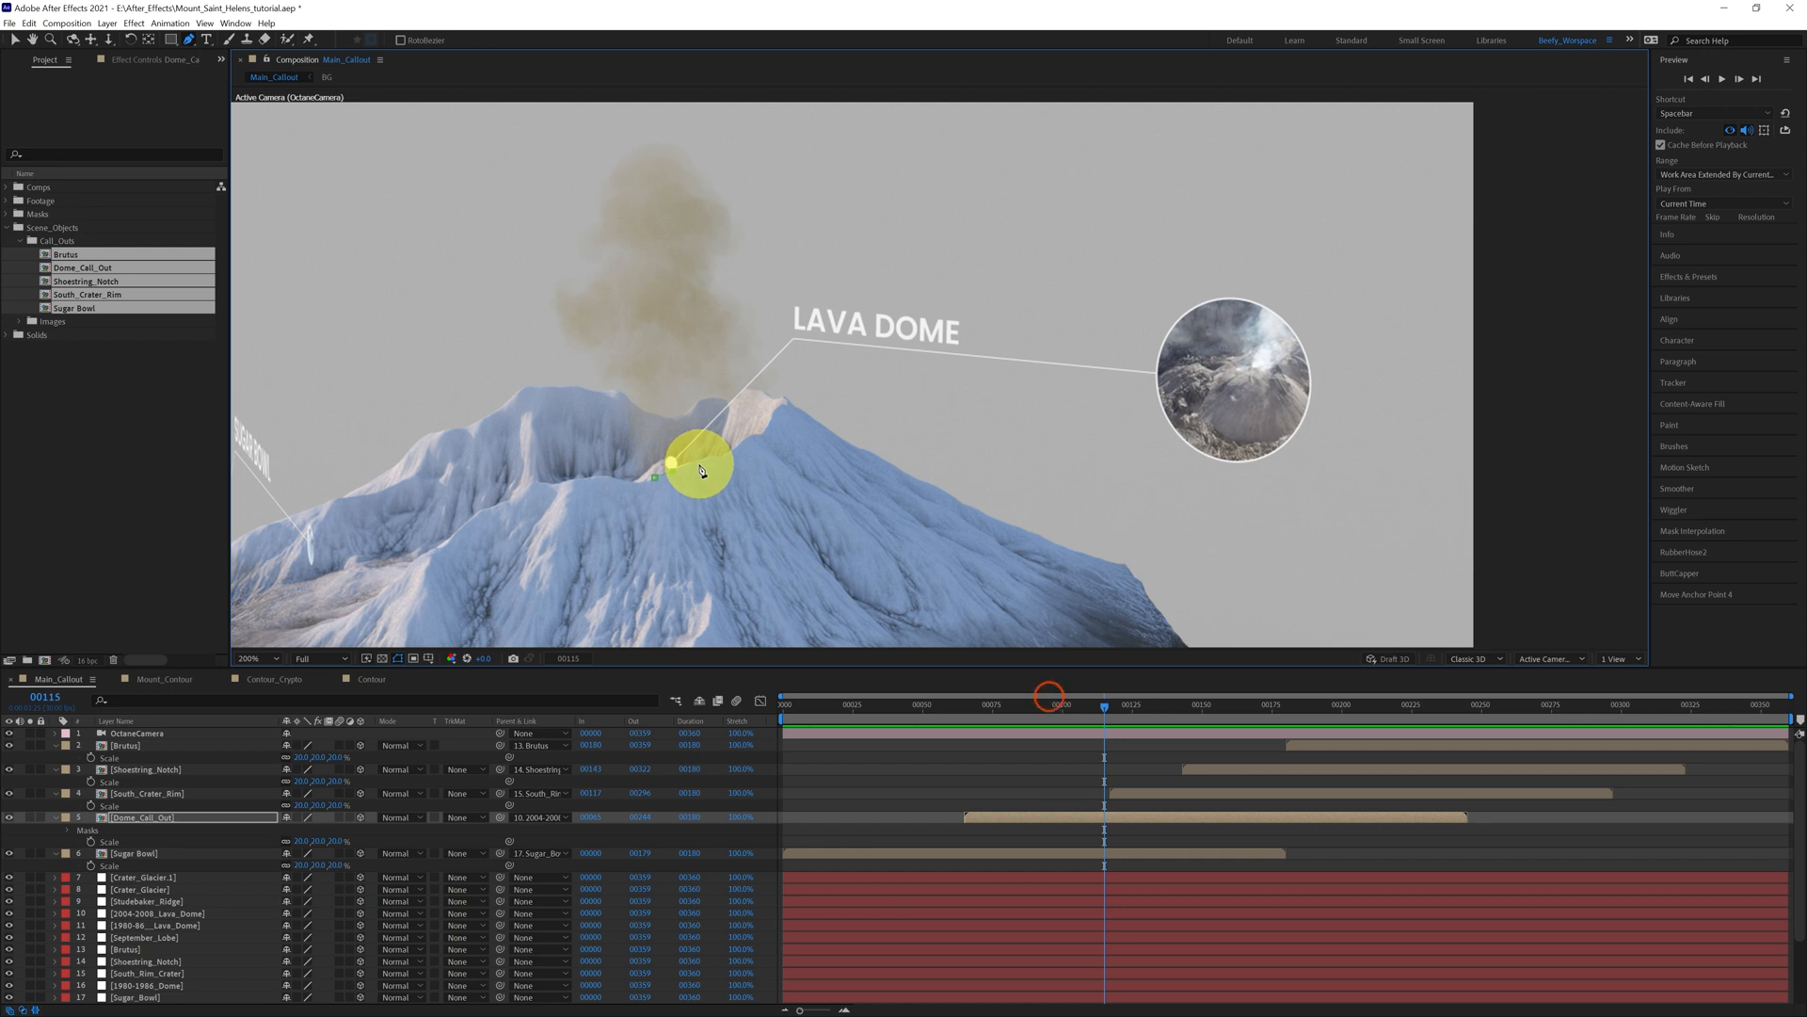
{"action": "left_click", "coordinate": [700, 464]}
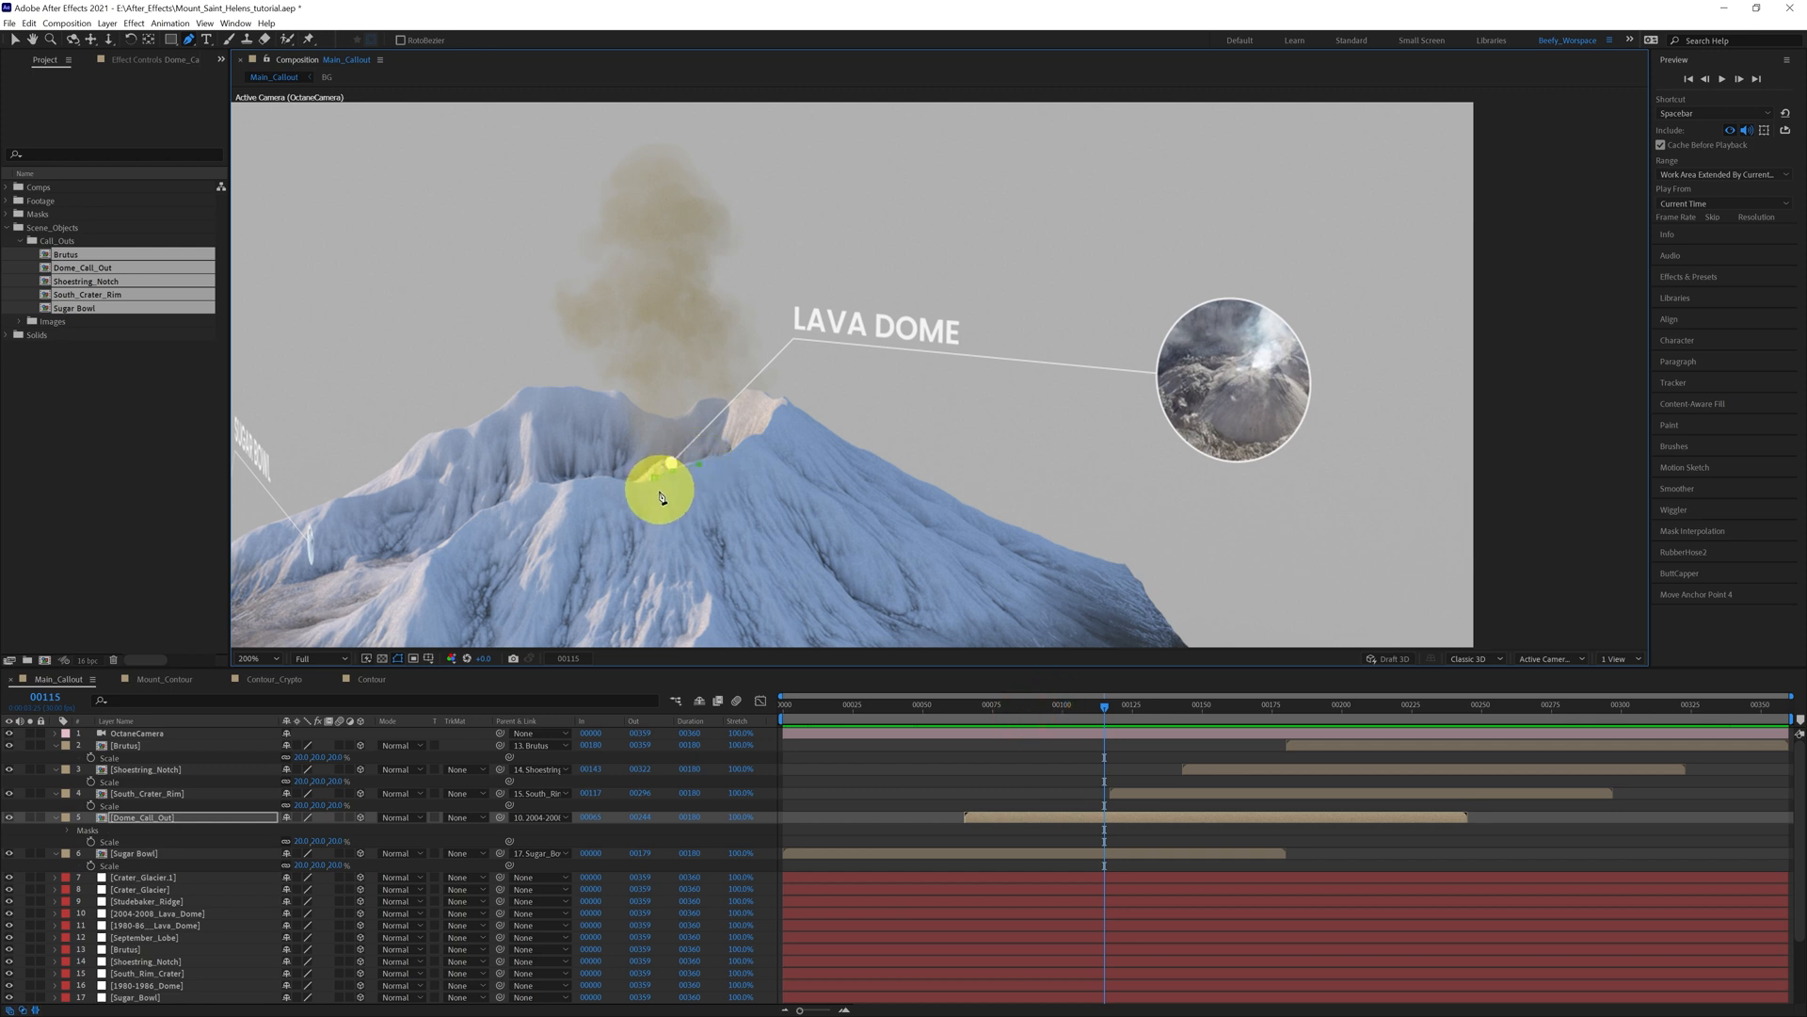
{"action": "left_click", "coordinate": [965, 513]}
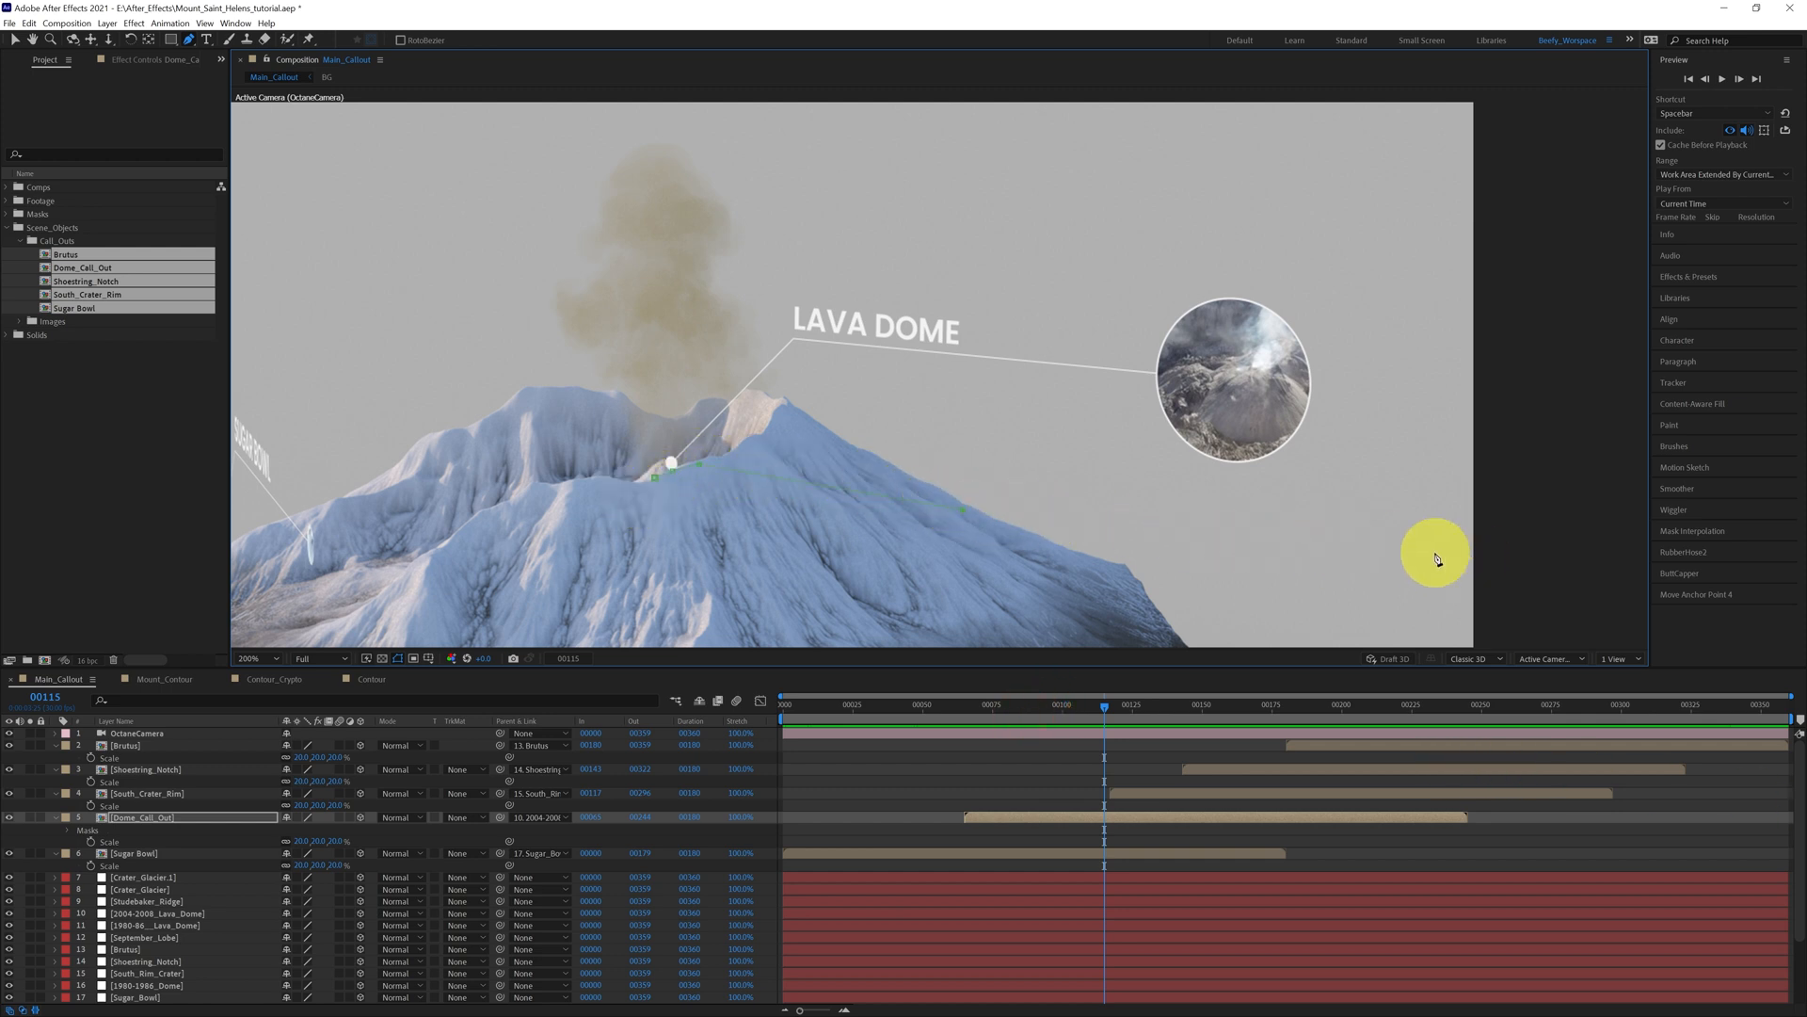
{"action": "left_click_drag", "start_coordinate": [1431, 551], "coordinate": [1435, 539]}
{"action": "left_click", "coordinate": [1433, 188]}
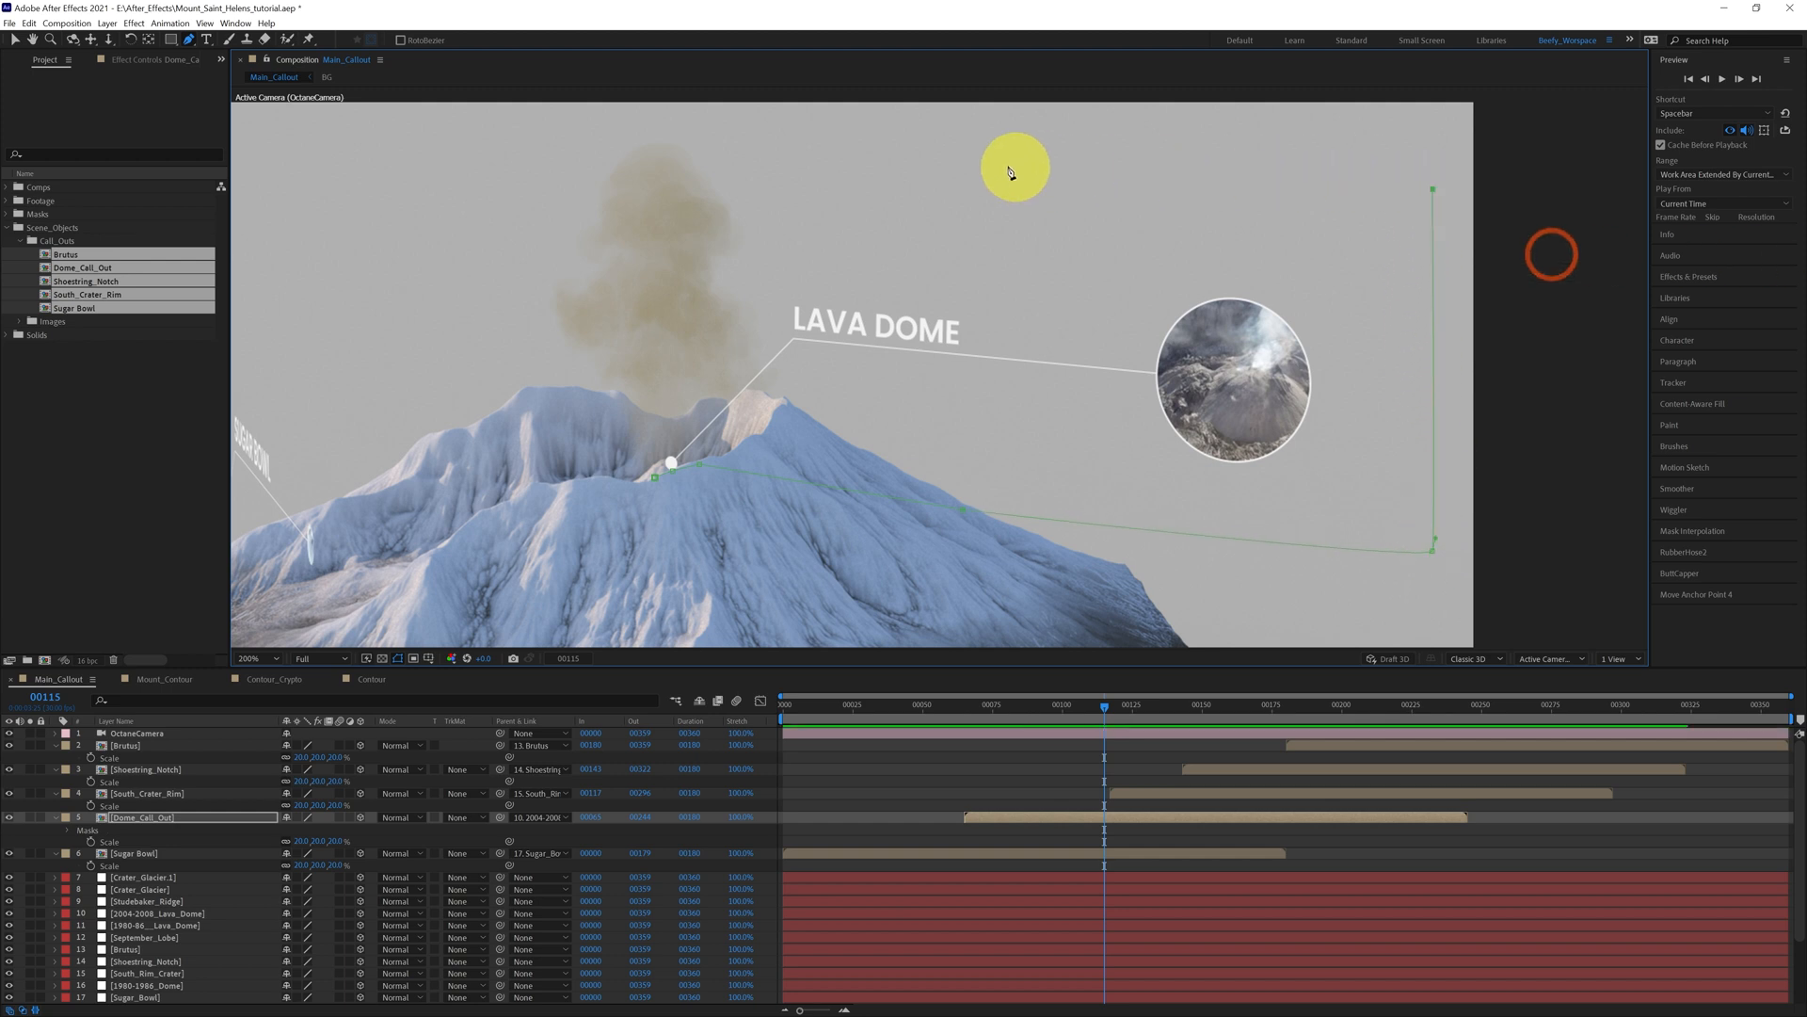
{"action": "left_click", "coordinate": [923, 165]}
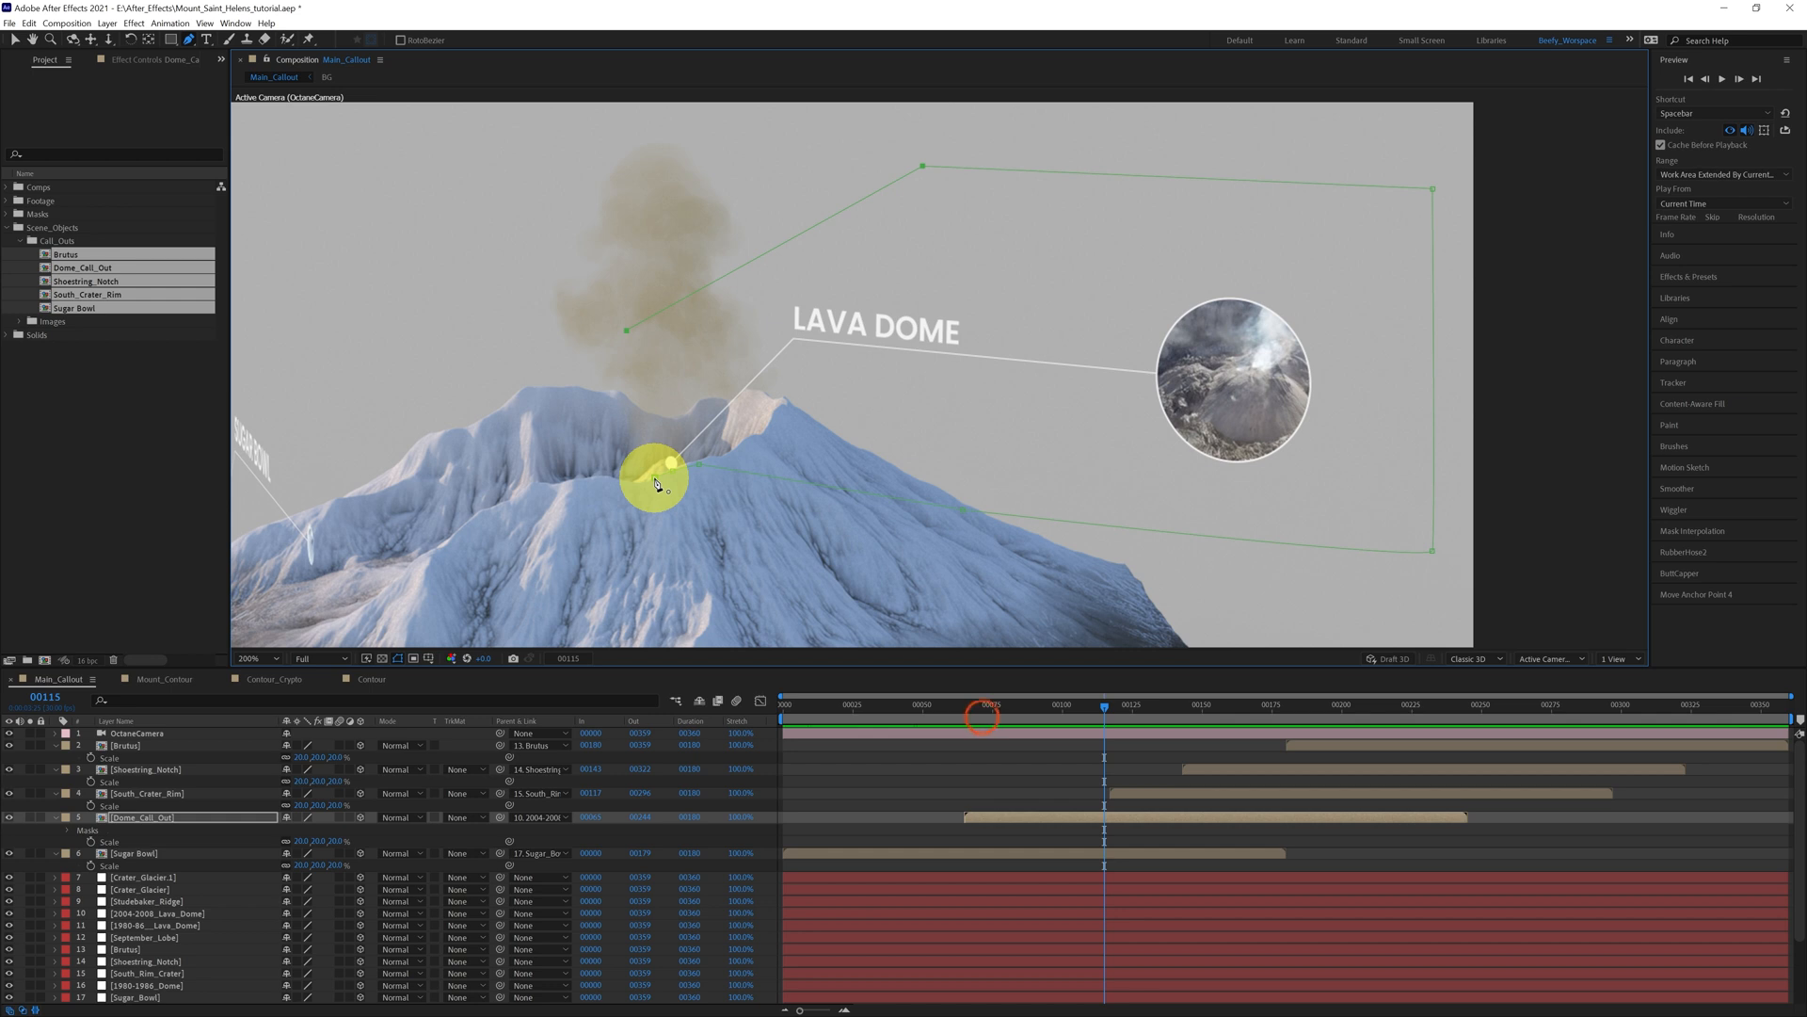
{"action": "left_click", "coordinate": [657, 479]}
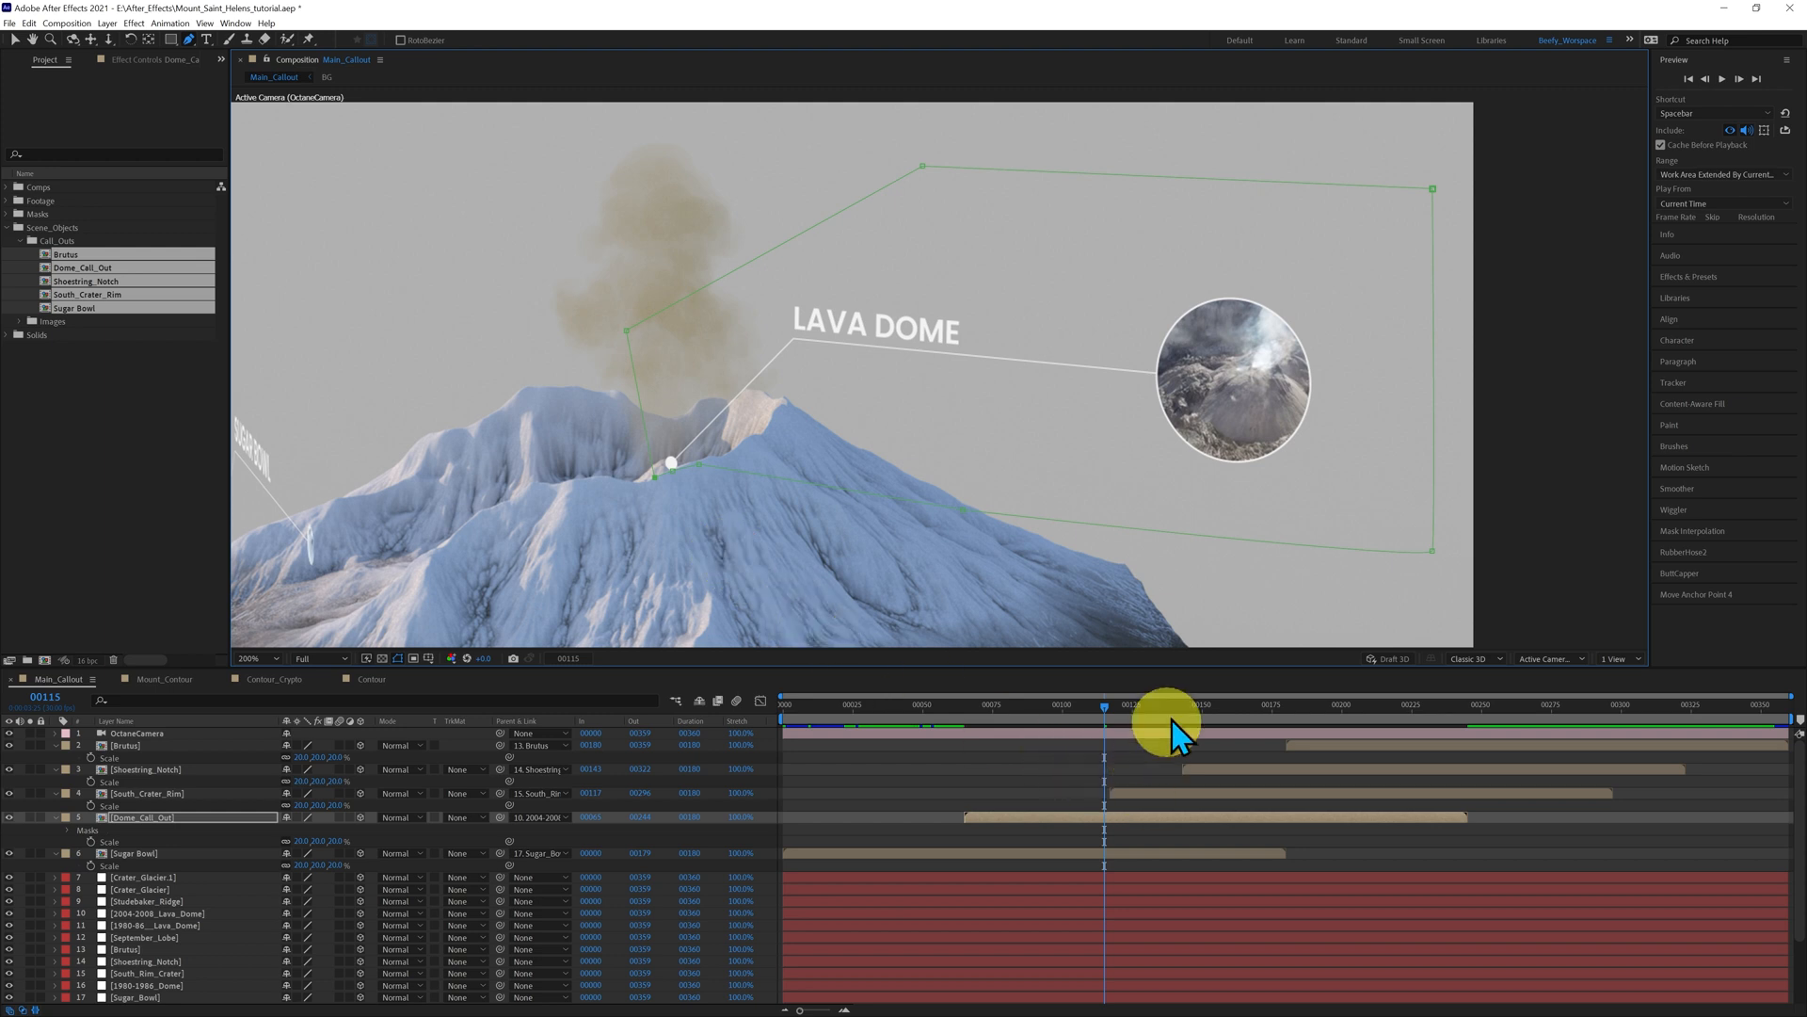
- Enable Mask Path animation on Dome_Call_Out with a keyframe at frame 115
{"action": "left_click", "coordinate": [1739, 80]}
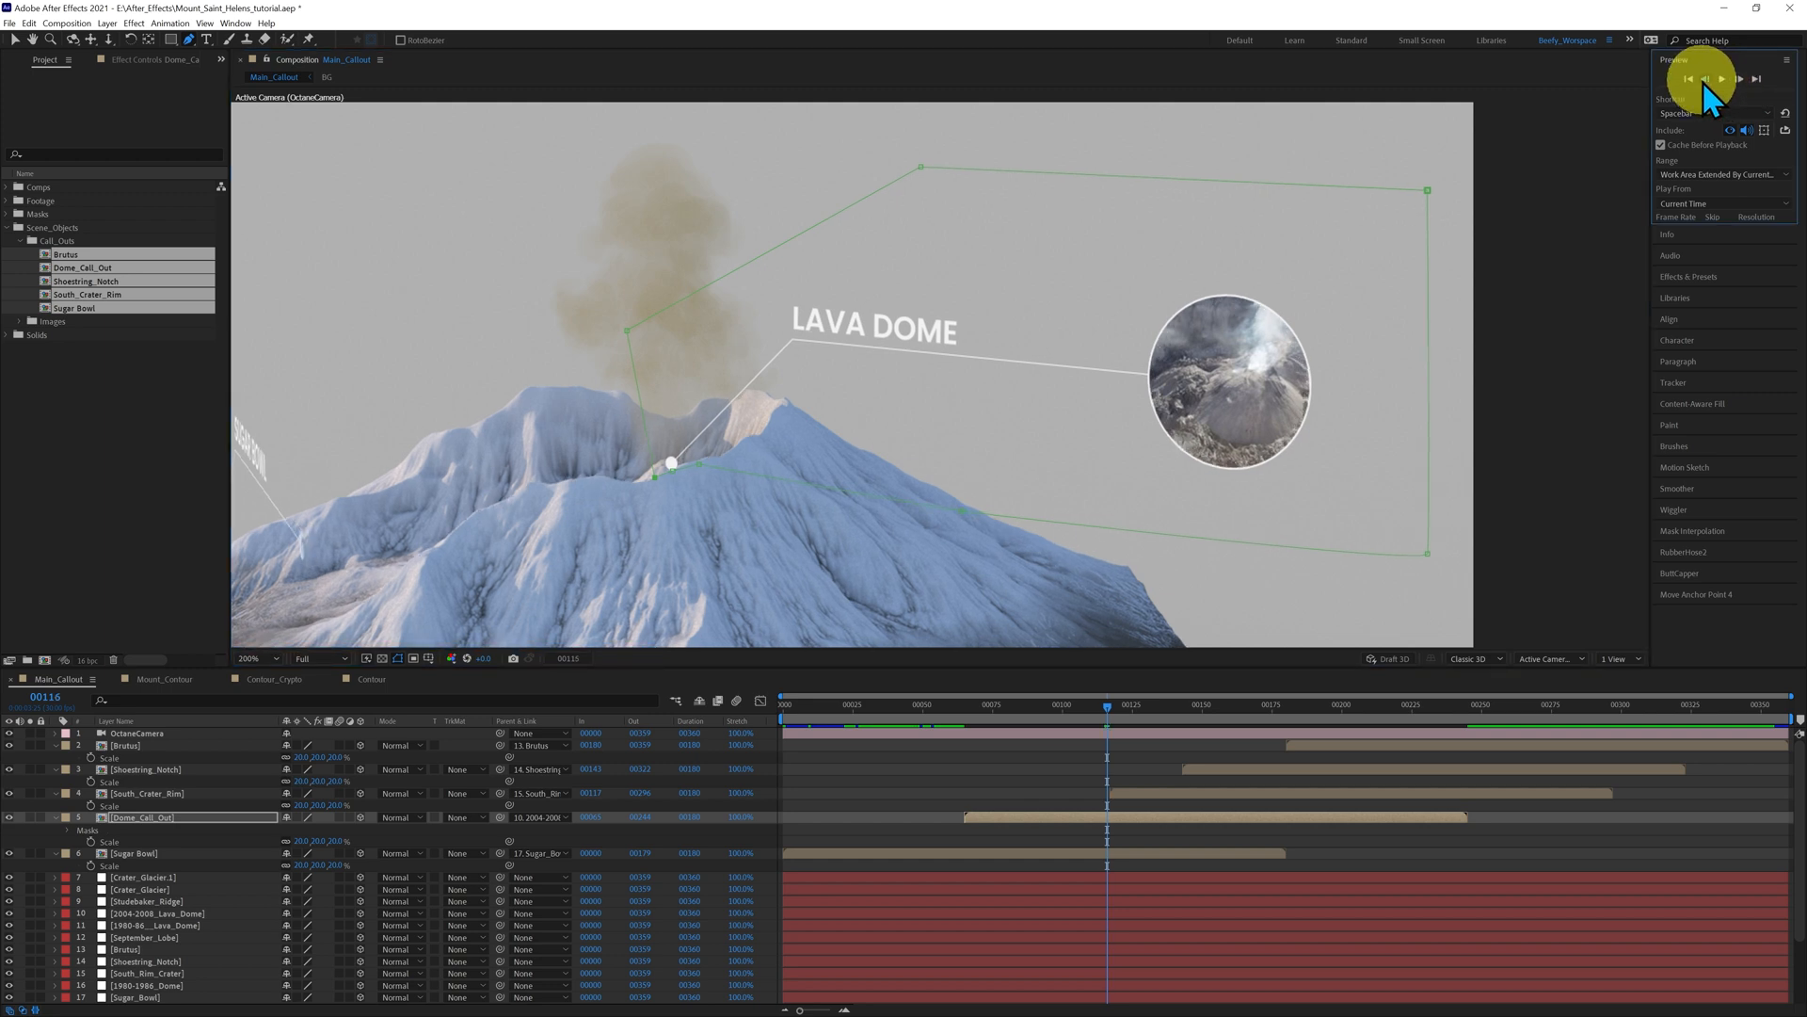
{"action": "left_click", "coordinate": [1704, 80]}
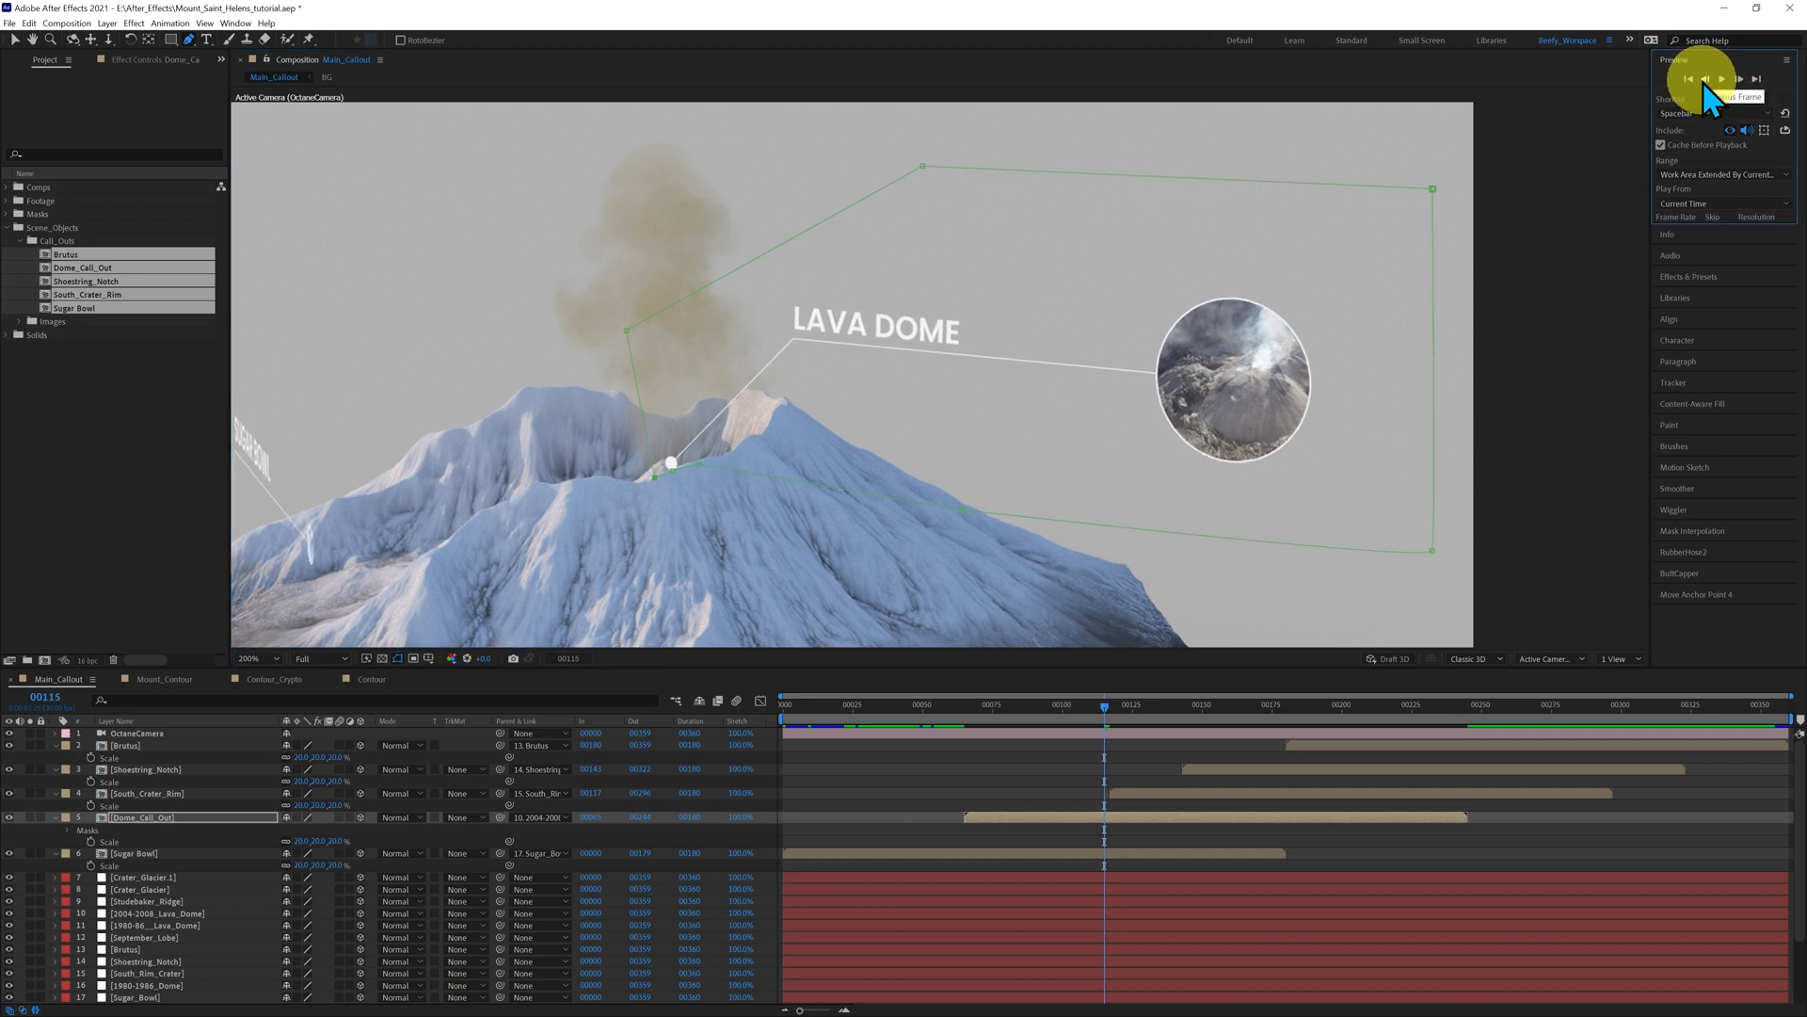
{"action": "left_click", "coordinate": [138, 817]}
{"action": "key", "text": "m"}
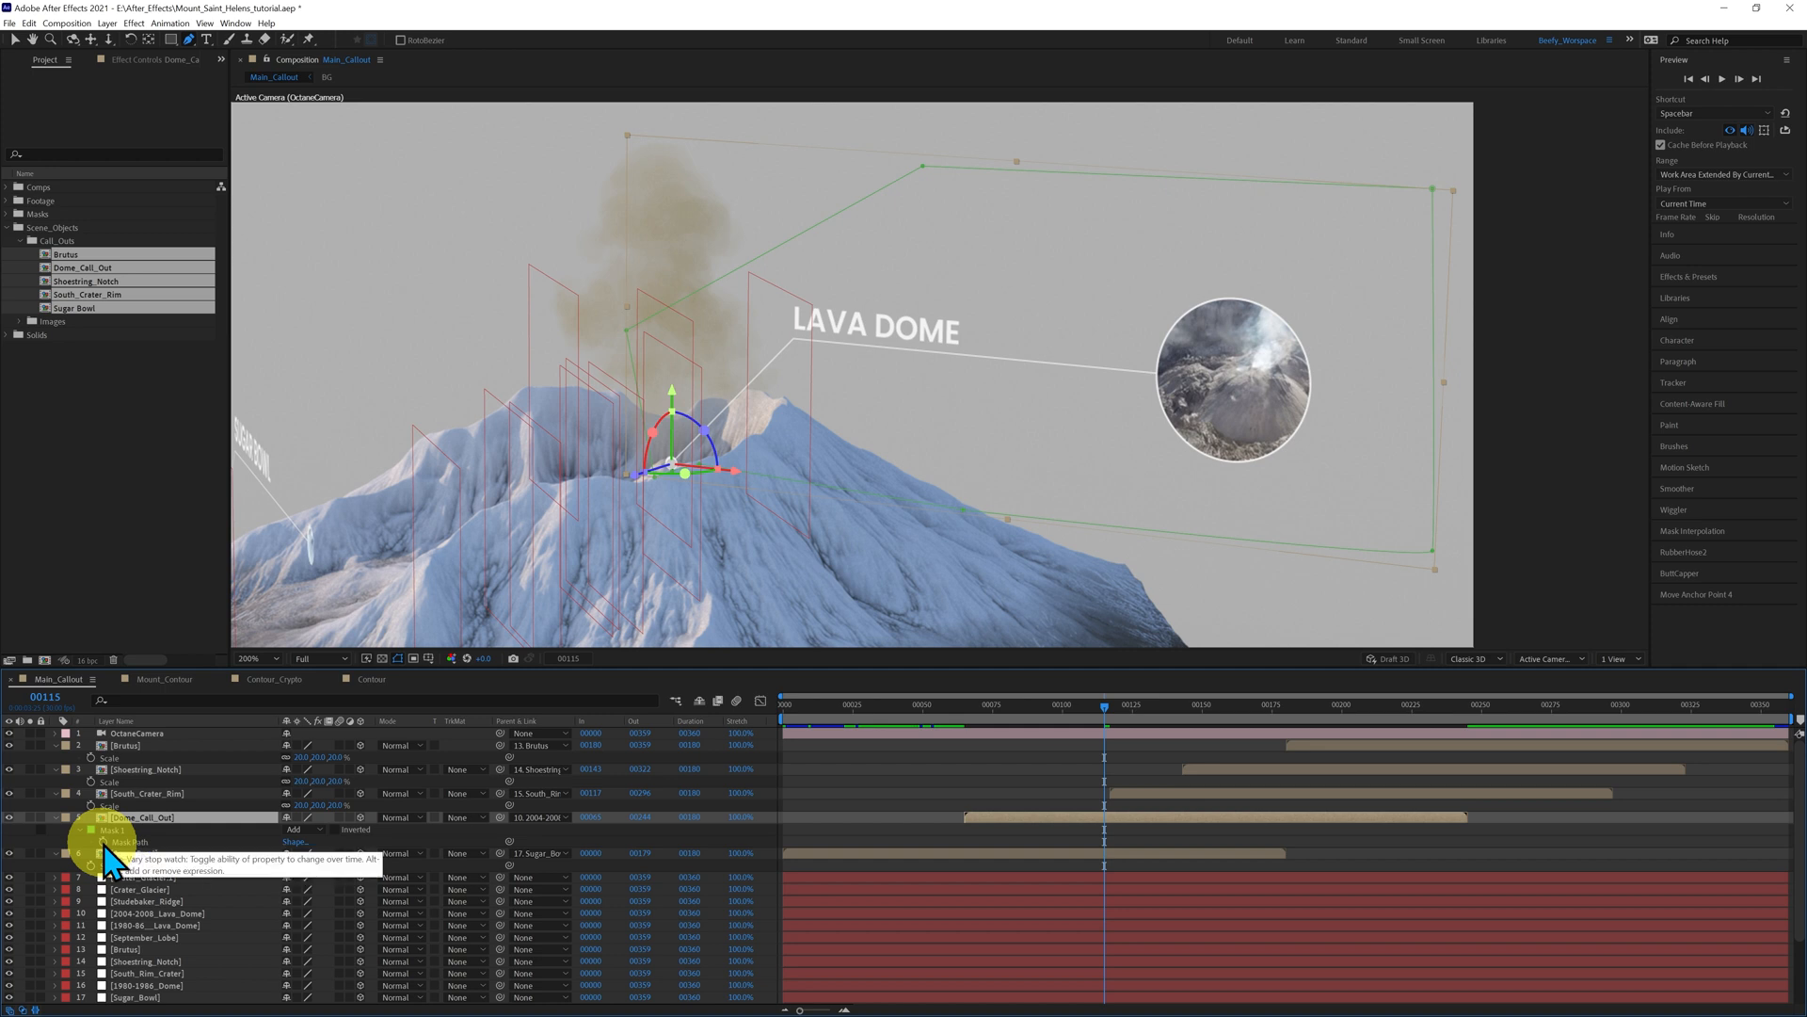
{"action": "left_click", "coordinate": [103, 842]}
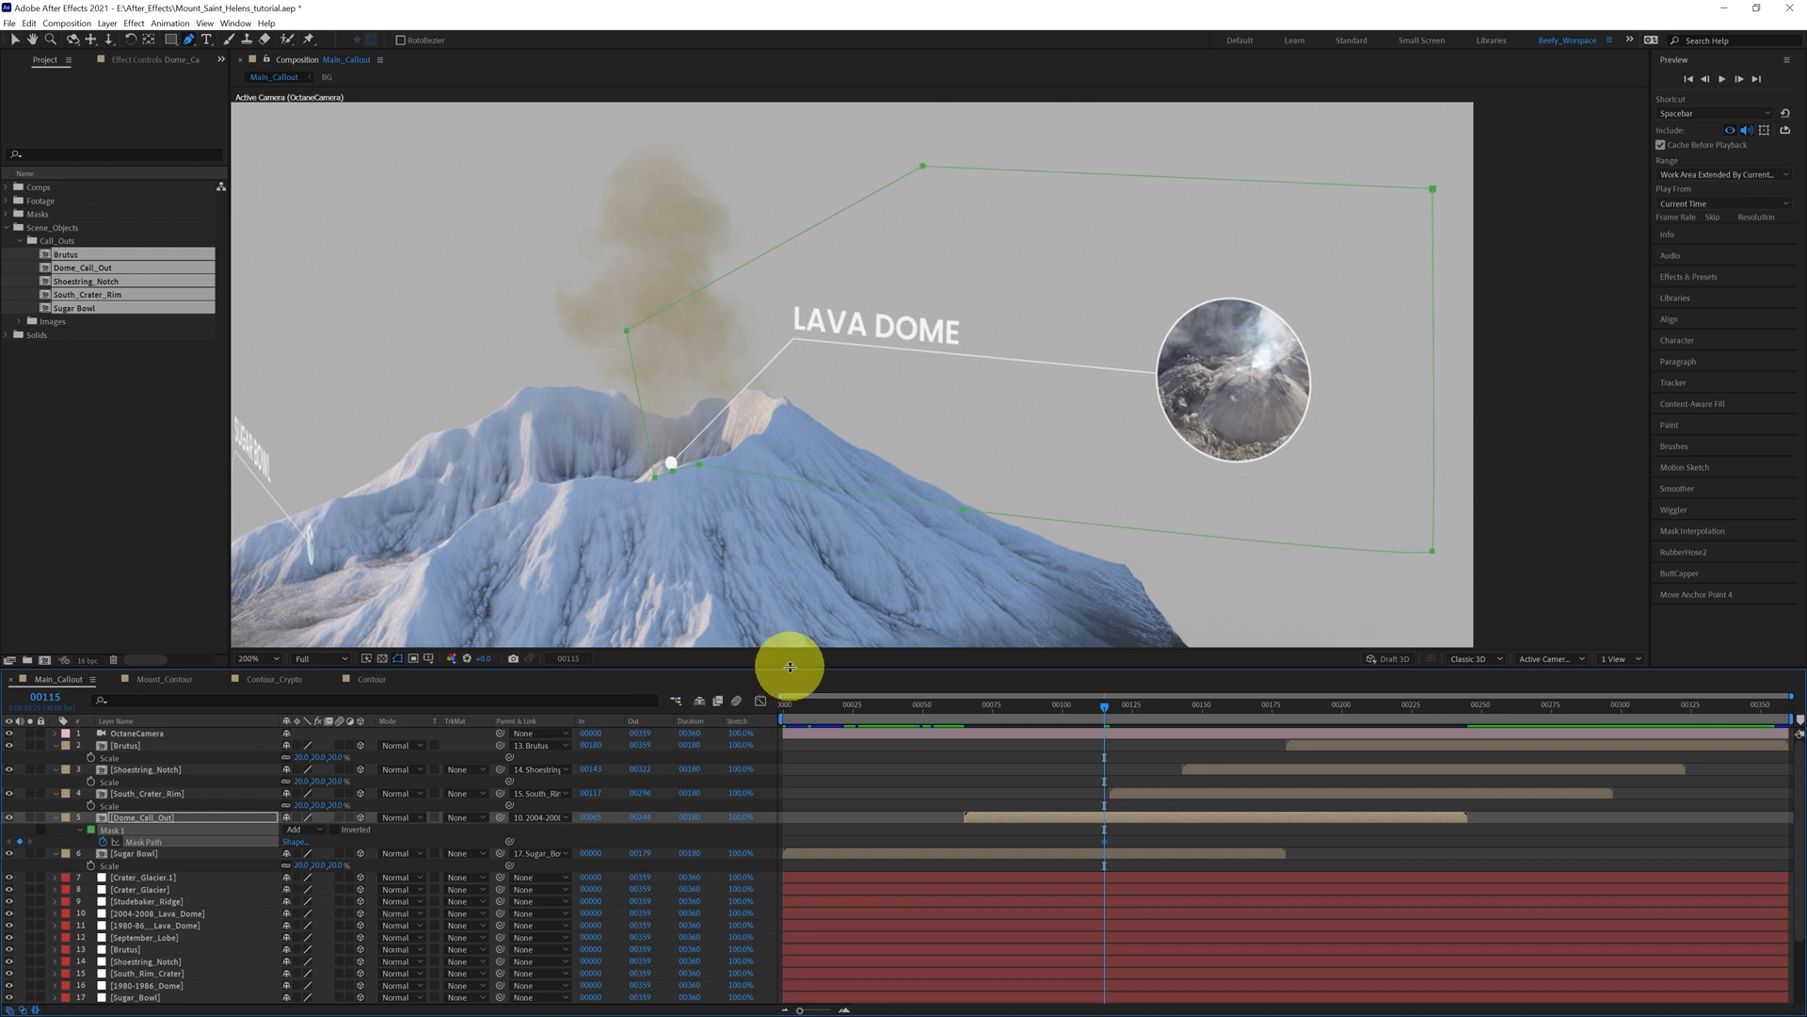
- Collapse the open layer properties in Main_Callout and lock every layer
{"action": "left_click_drag", "start_coordinate": [790, 666], "coordinate": [806, 523]}
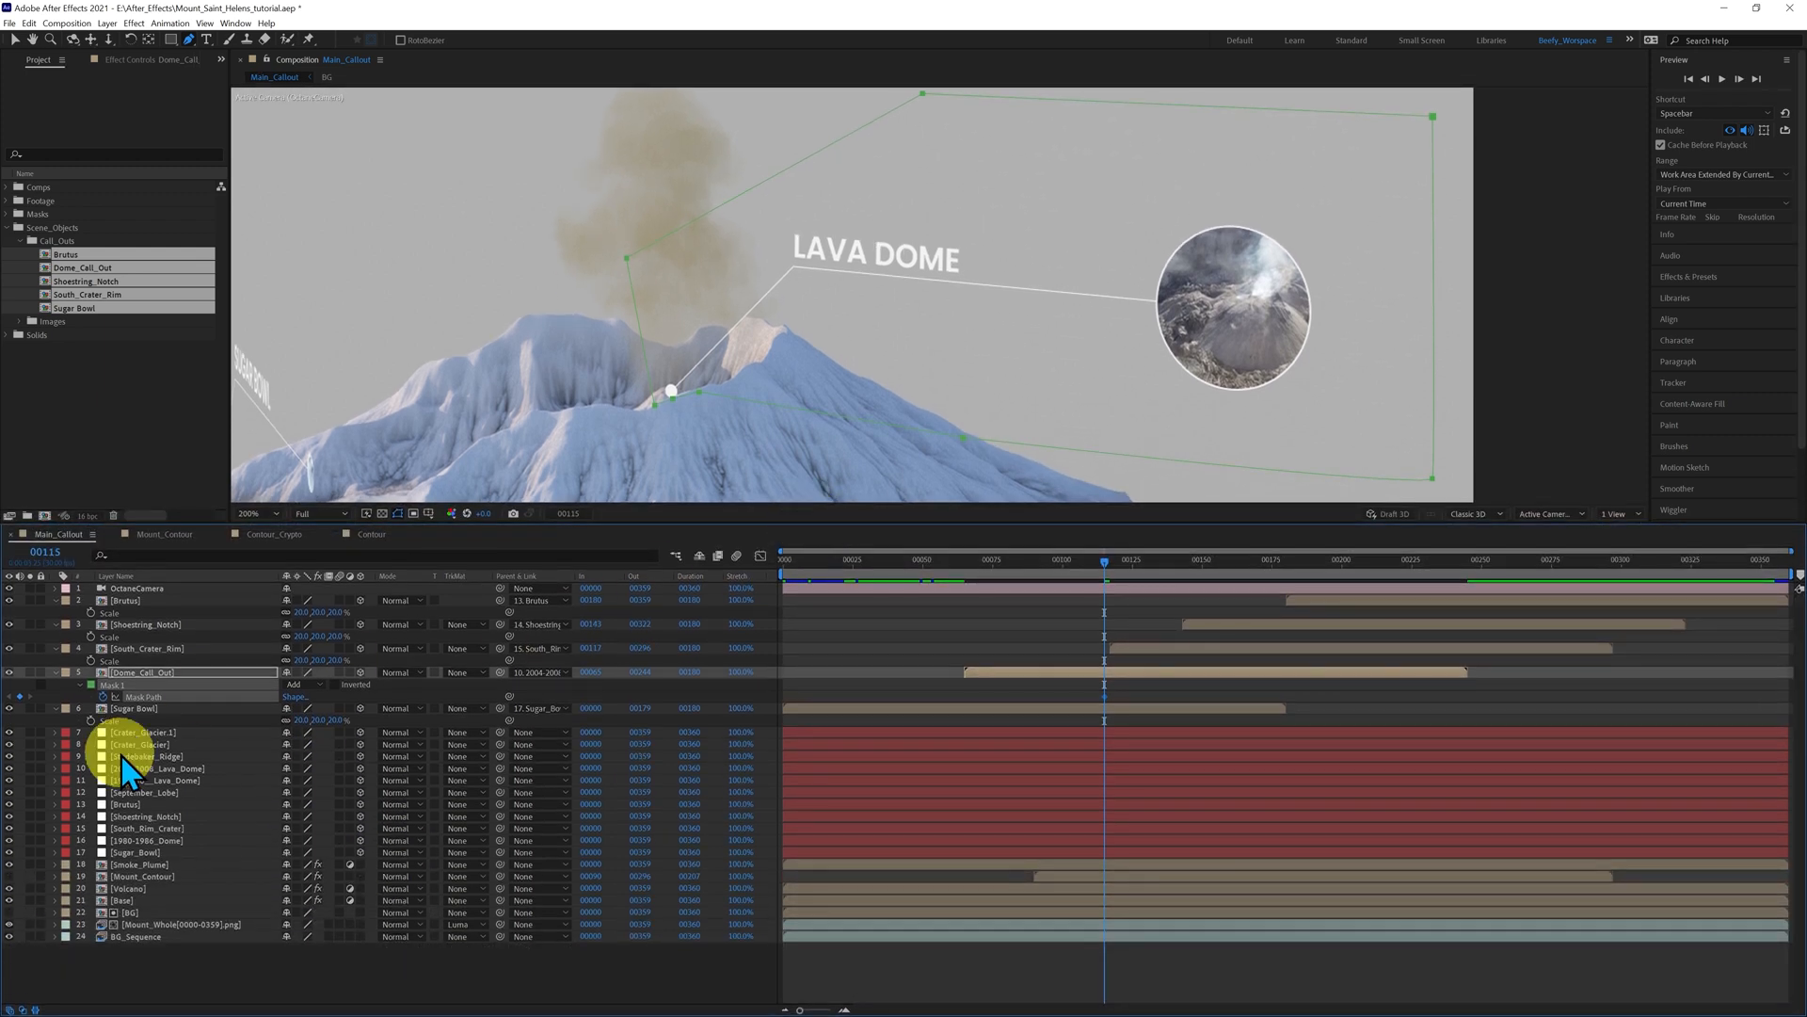
{"action": "left_click", "coordinate": [55, 600]}
{"action": "left_click", "coordinate": [55, 612]}
{"action": "left_click", "coordinate": [55, 624]}
{"action": "left_click", "coordinate": [55, 637]}
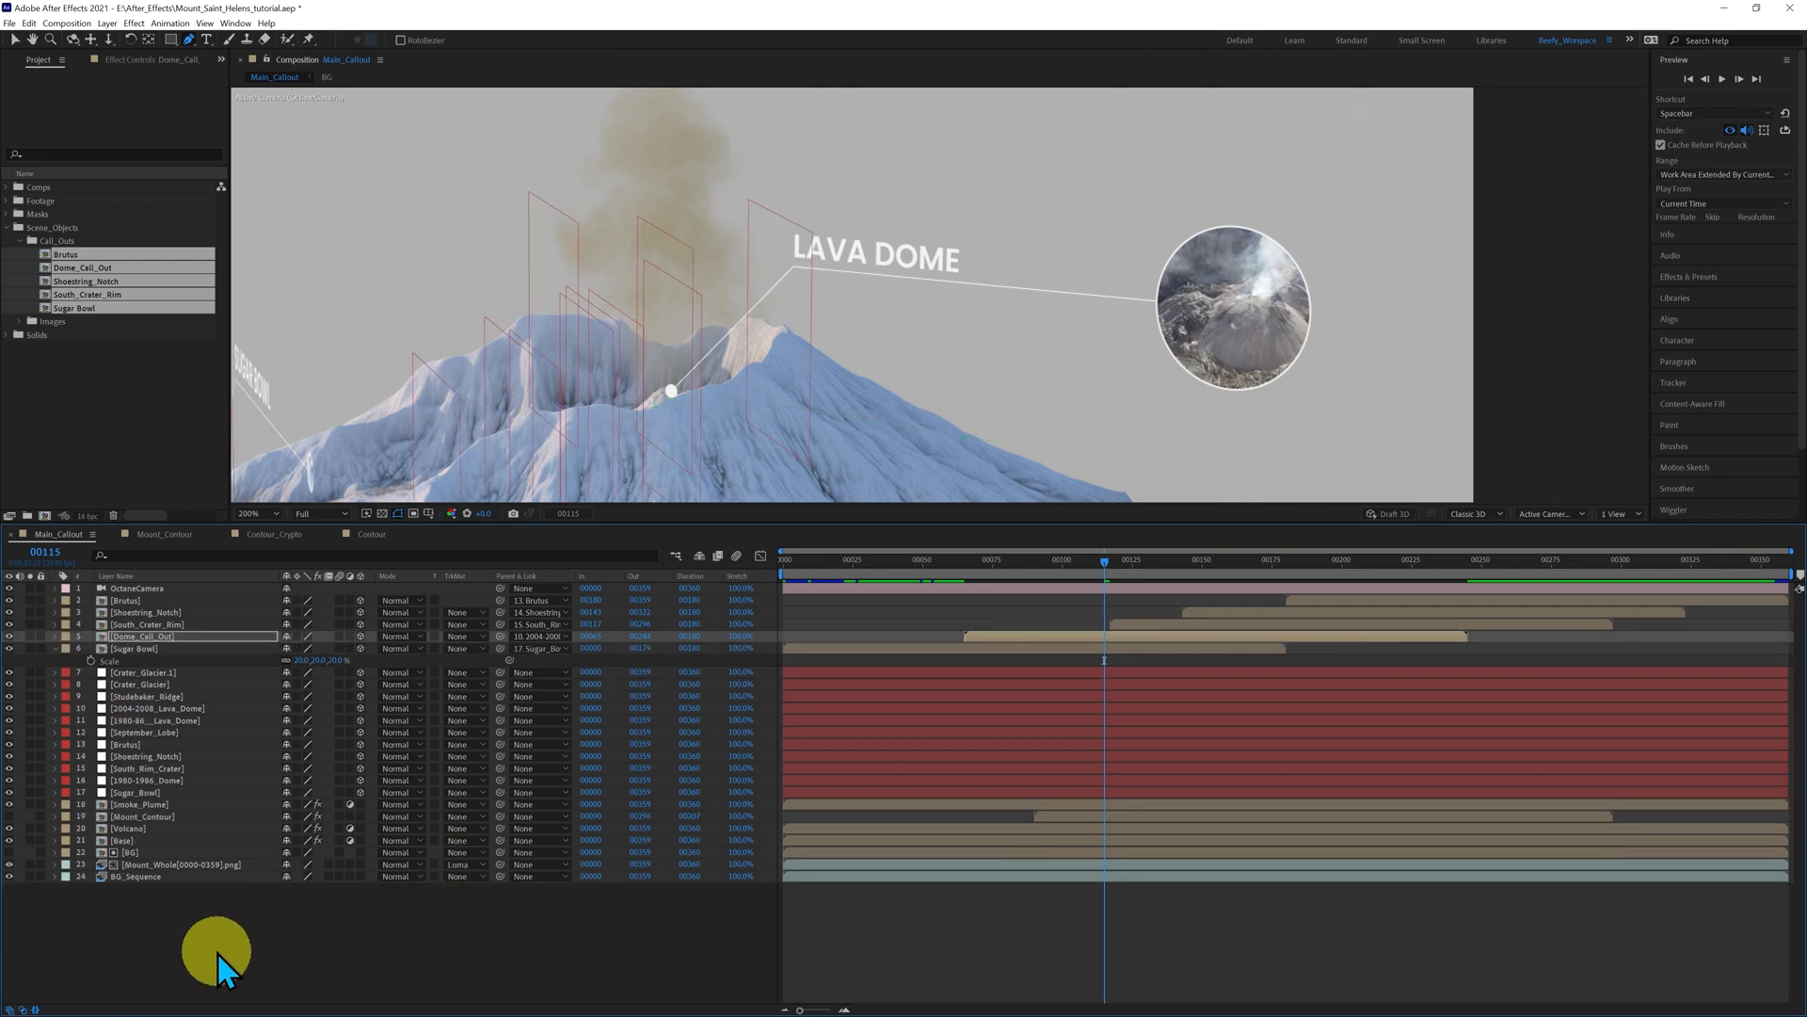
{"action": "key", "text": "ctrl+a"}
{"action": "key", "text": "s"}
{"action": "key", "text": "s"}
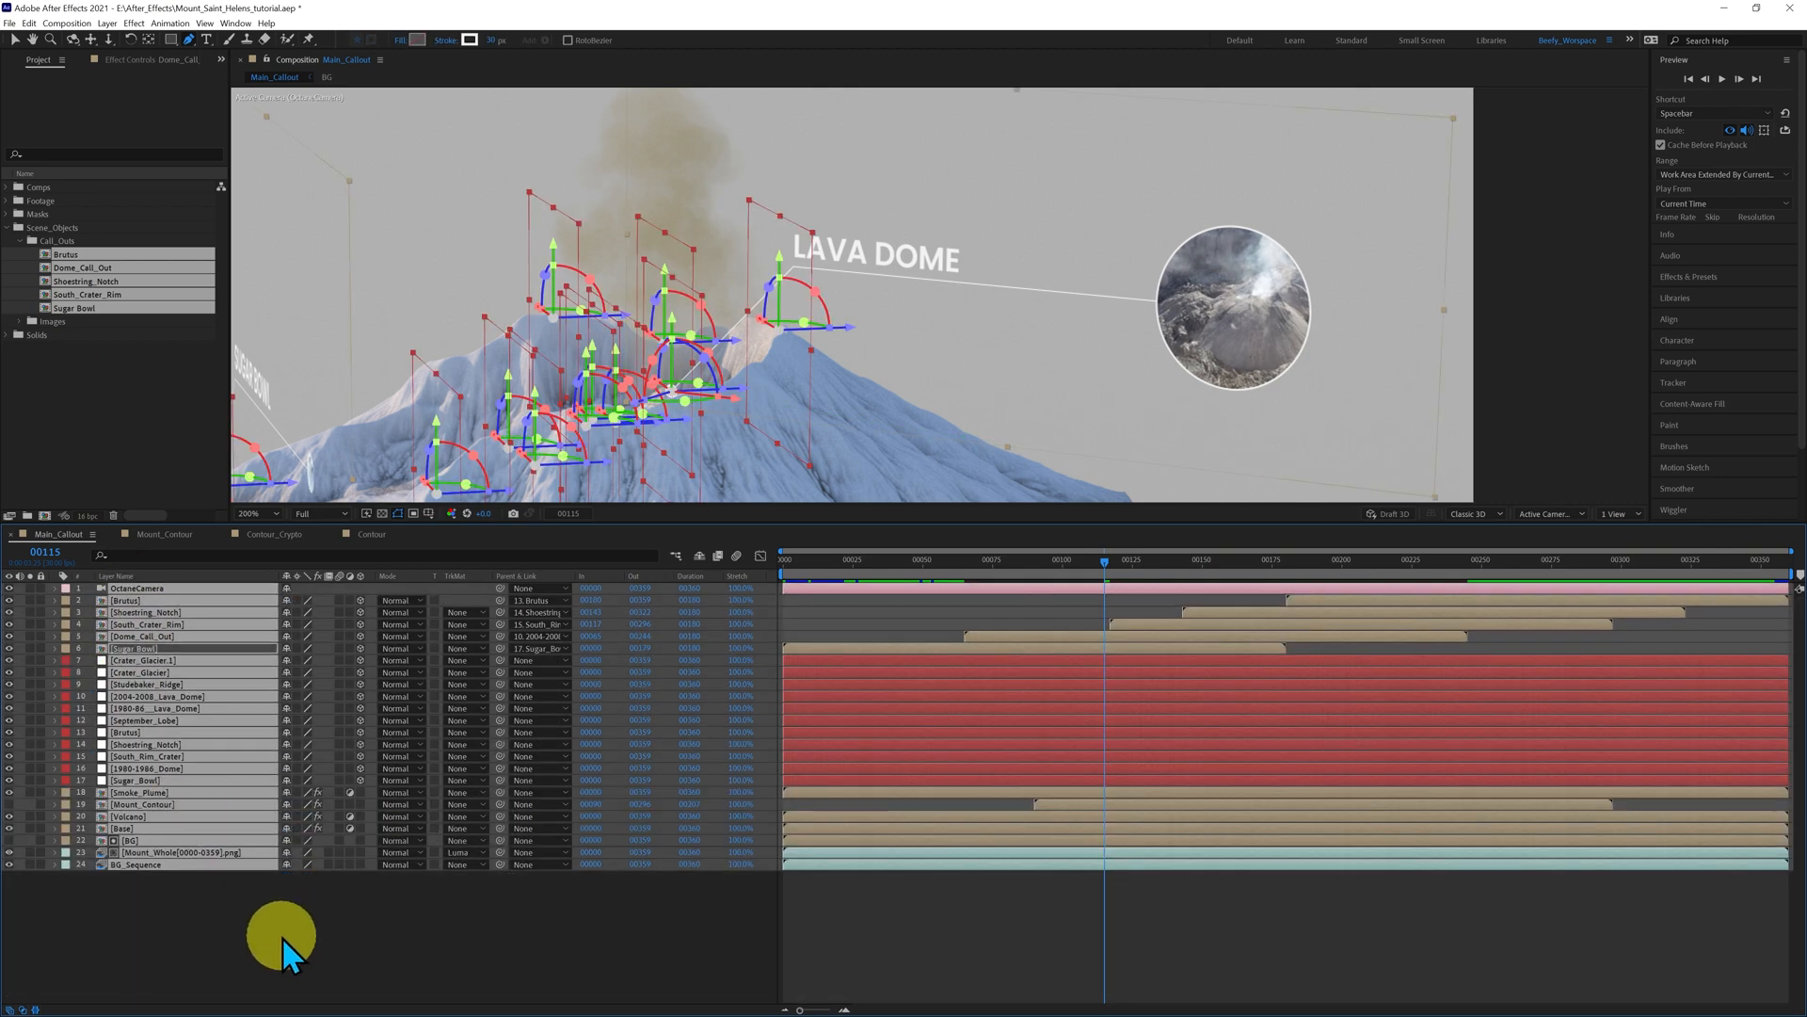
{"action": "left_click", "coordinate": [39, 588]}
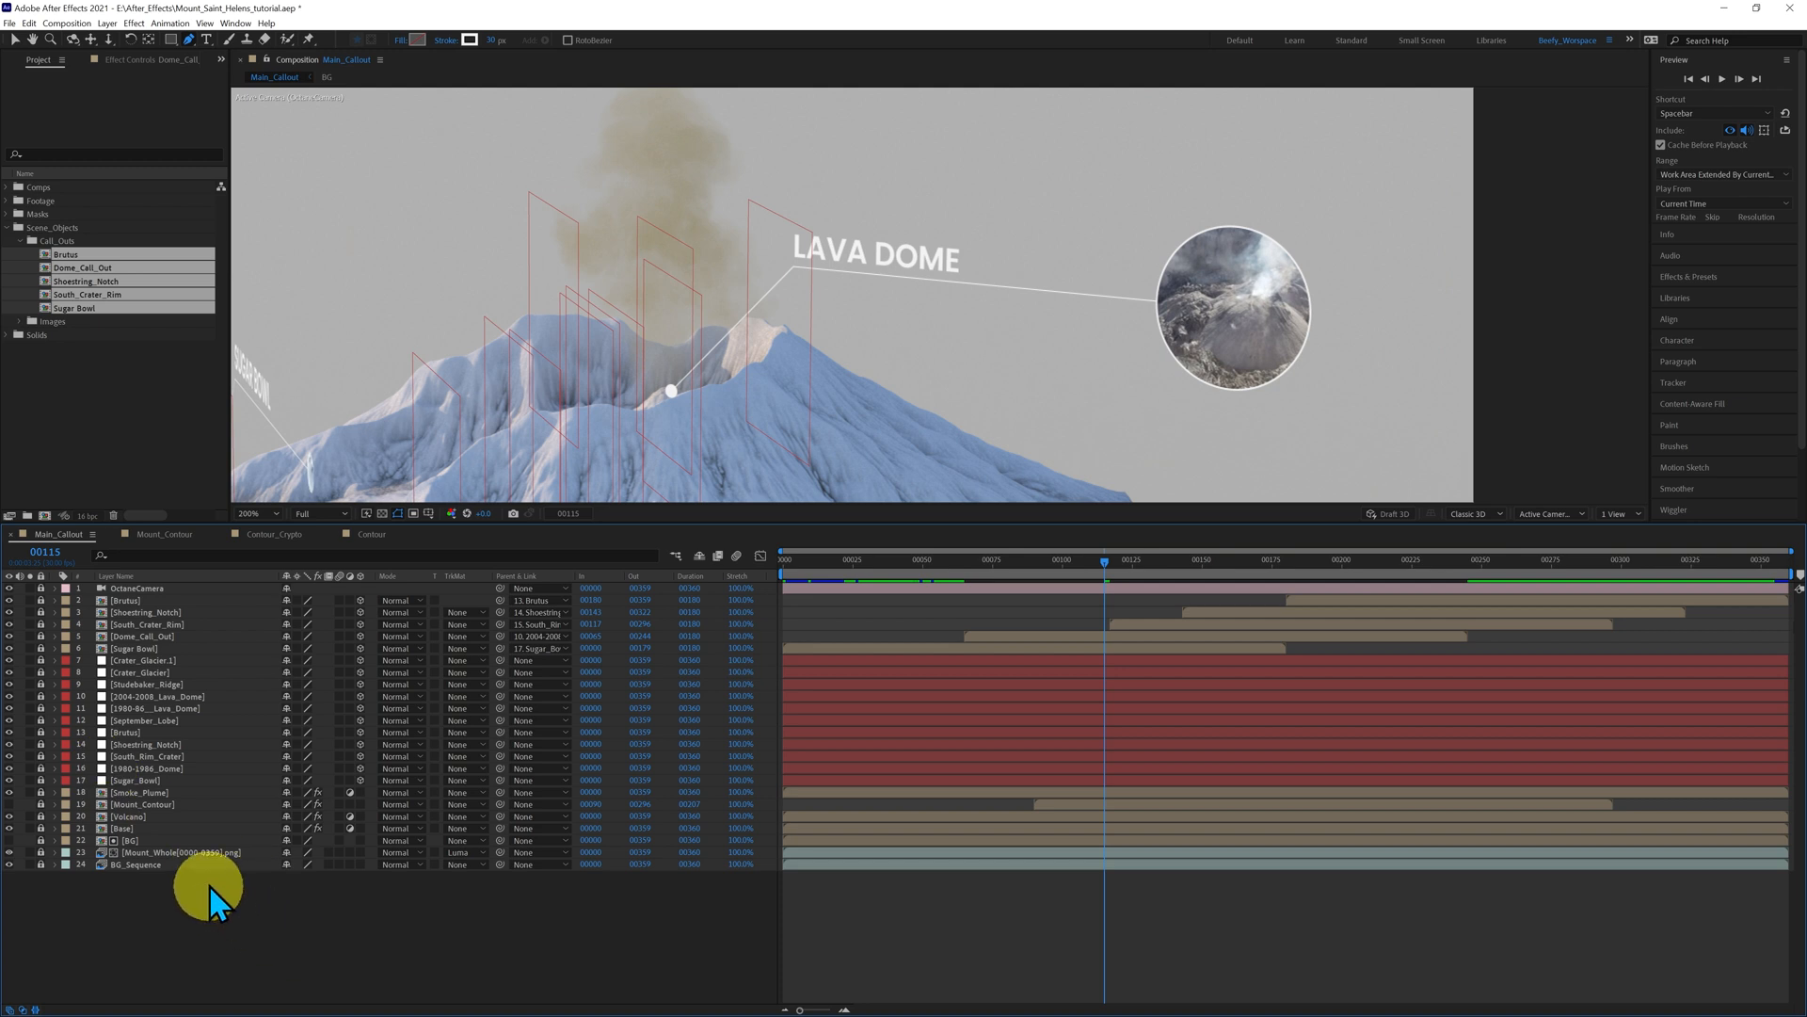
- Unlock and select only the Dome_Call_Out layer, and enlarge the composition view
{"action": "left_click", "coordinate": [141, 638]}
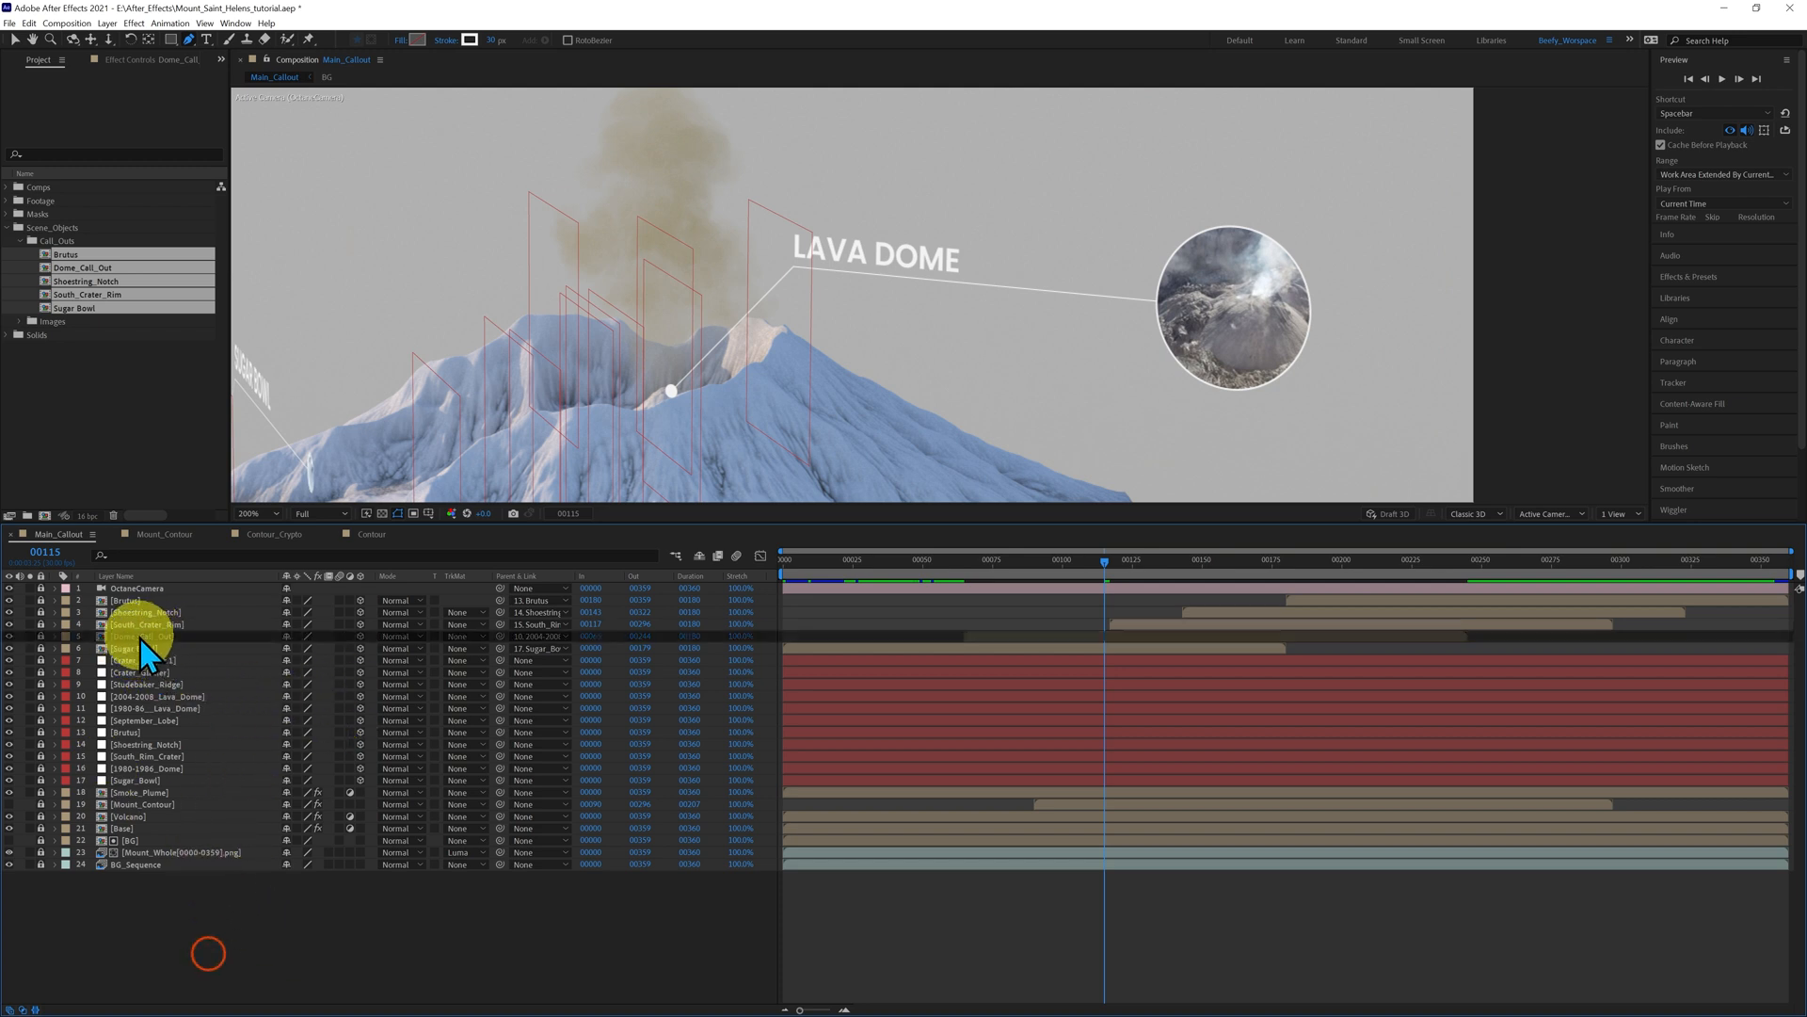
{"action": "left_click", "coordinate": [40, 636]}
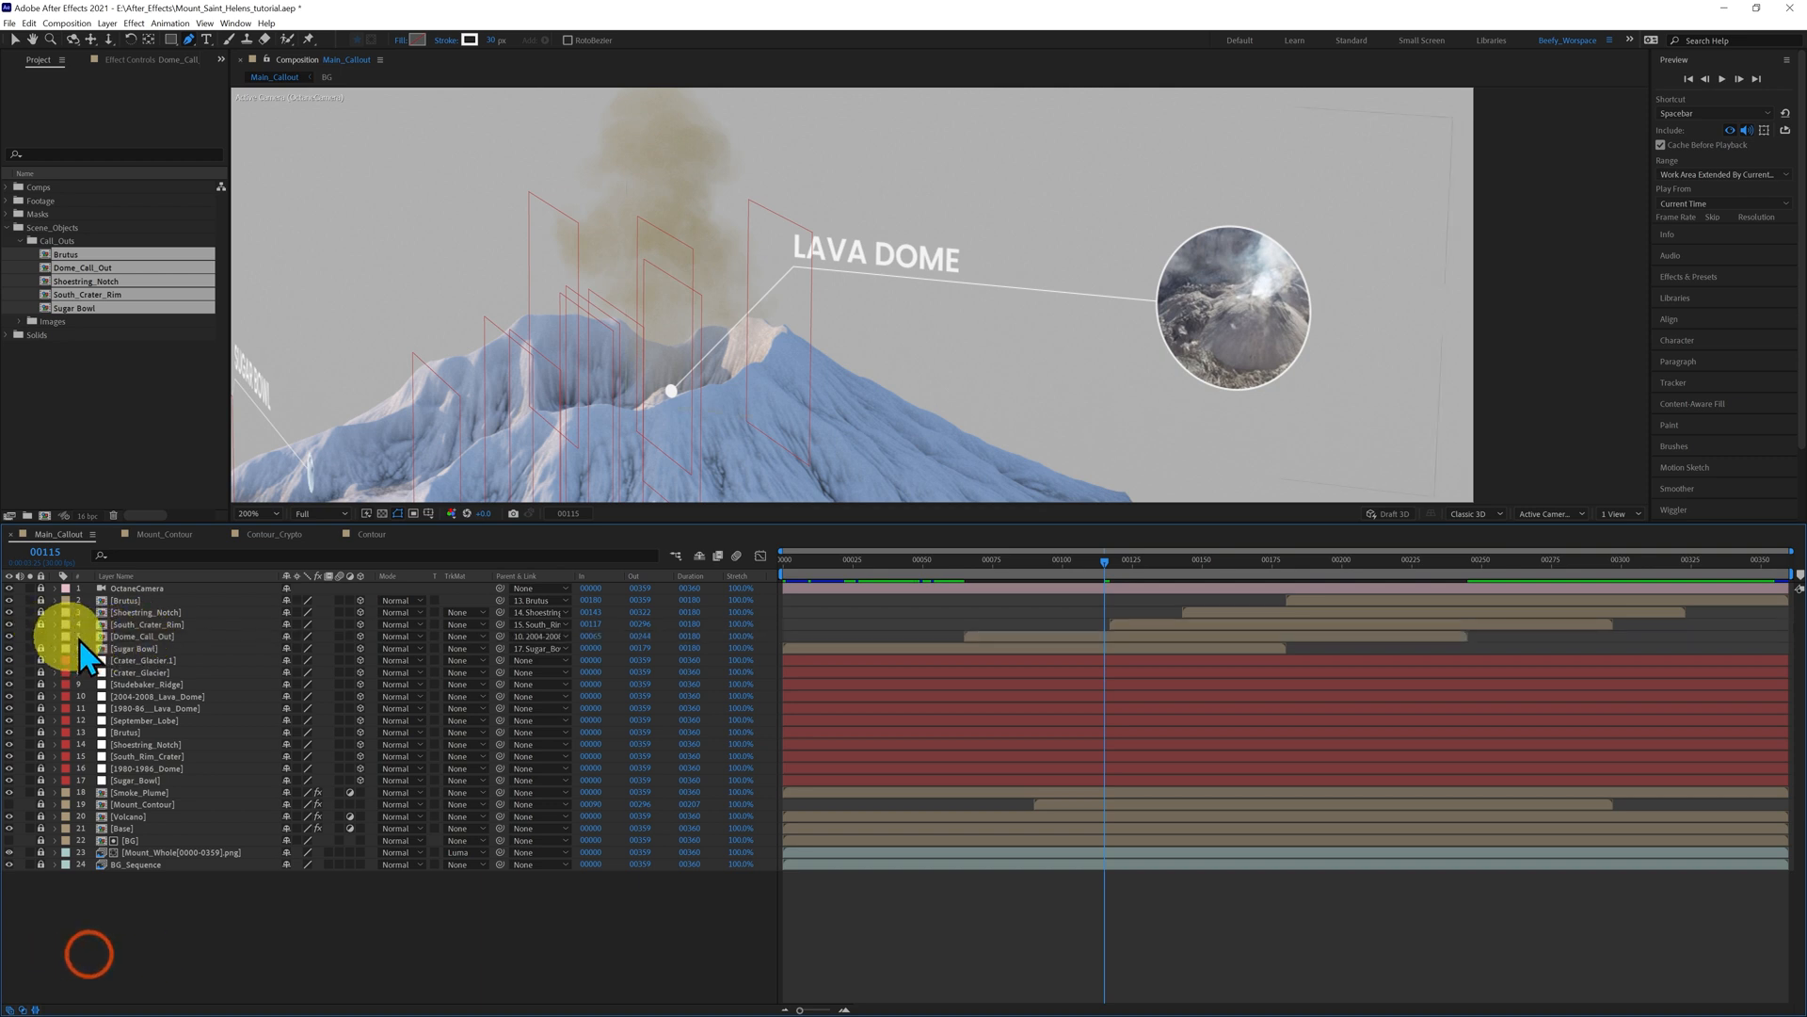
{"action": "left_click", "coordinate": [133, 636]}
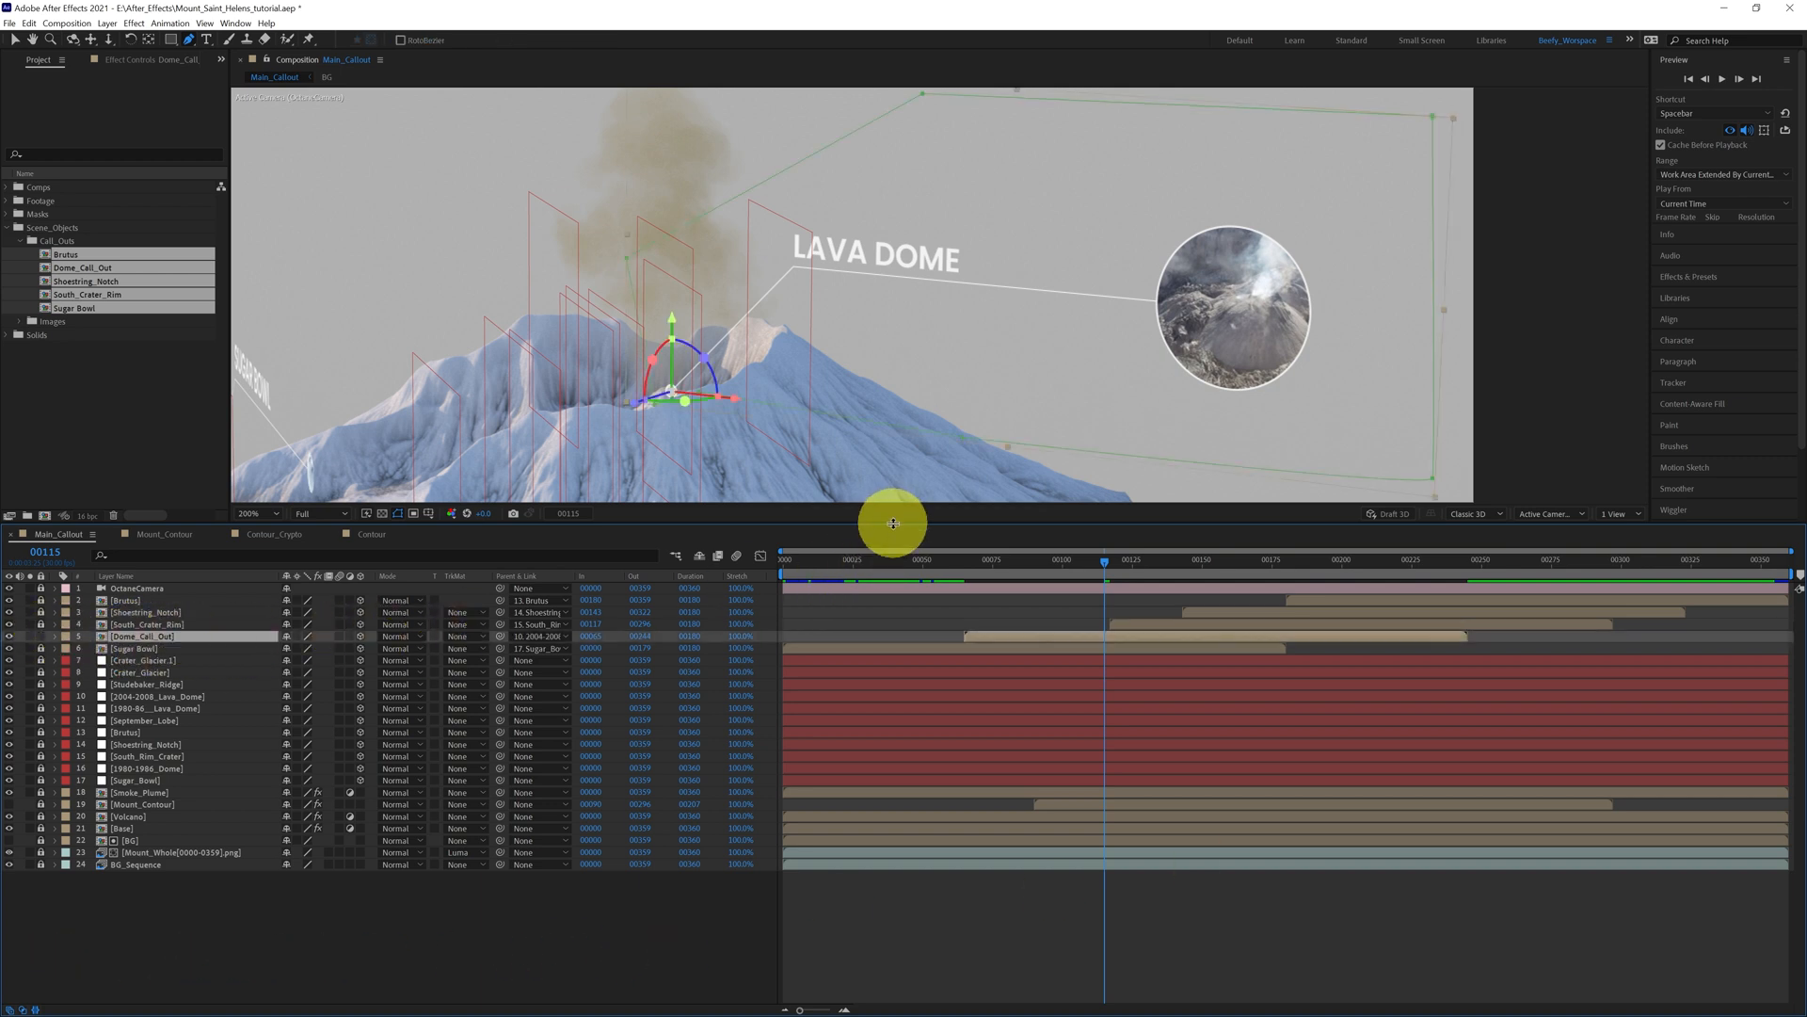
{"action": "left_click_drag", "start_coordinate": [893, 522], "coordinate": [891, 792]}
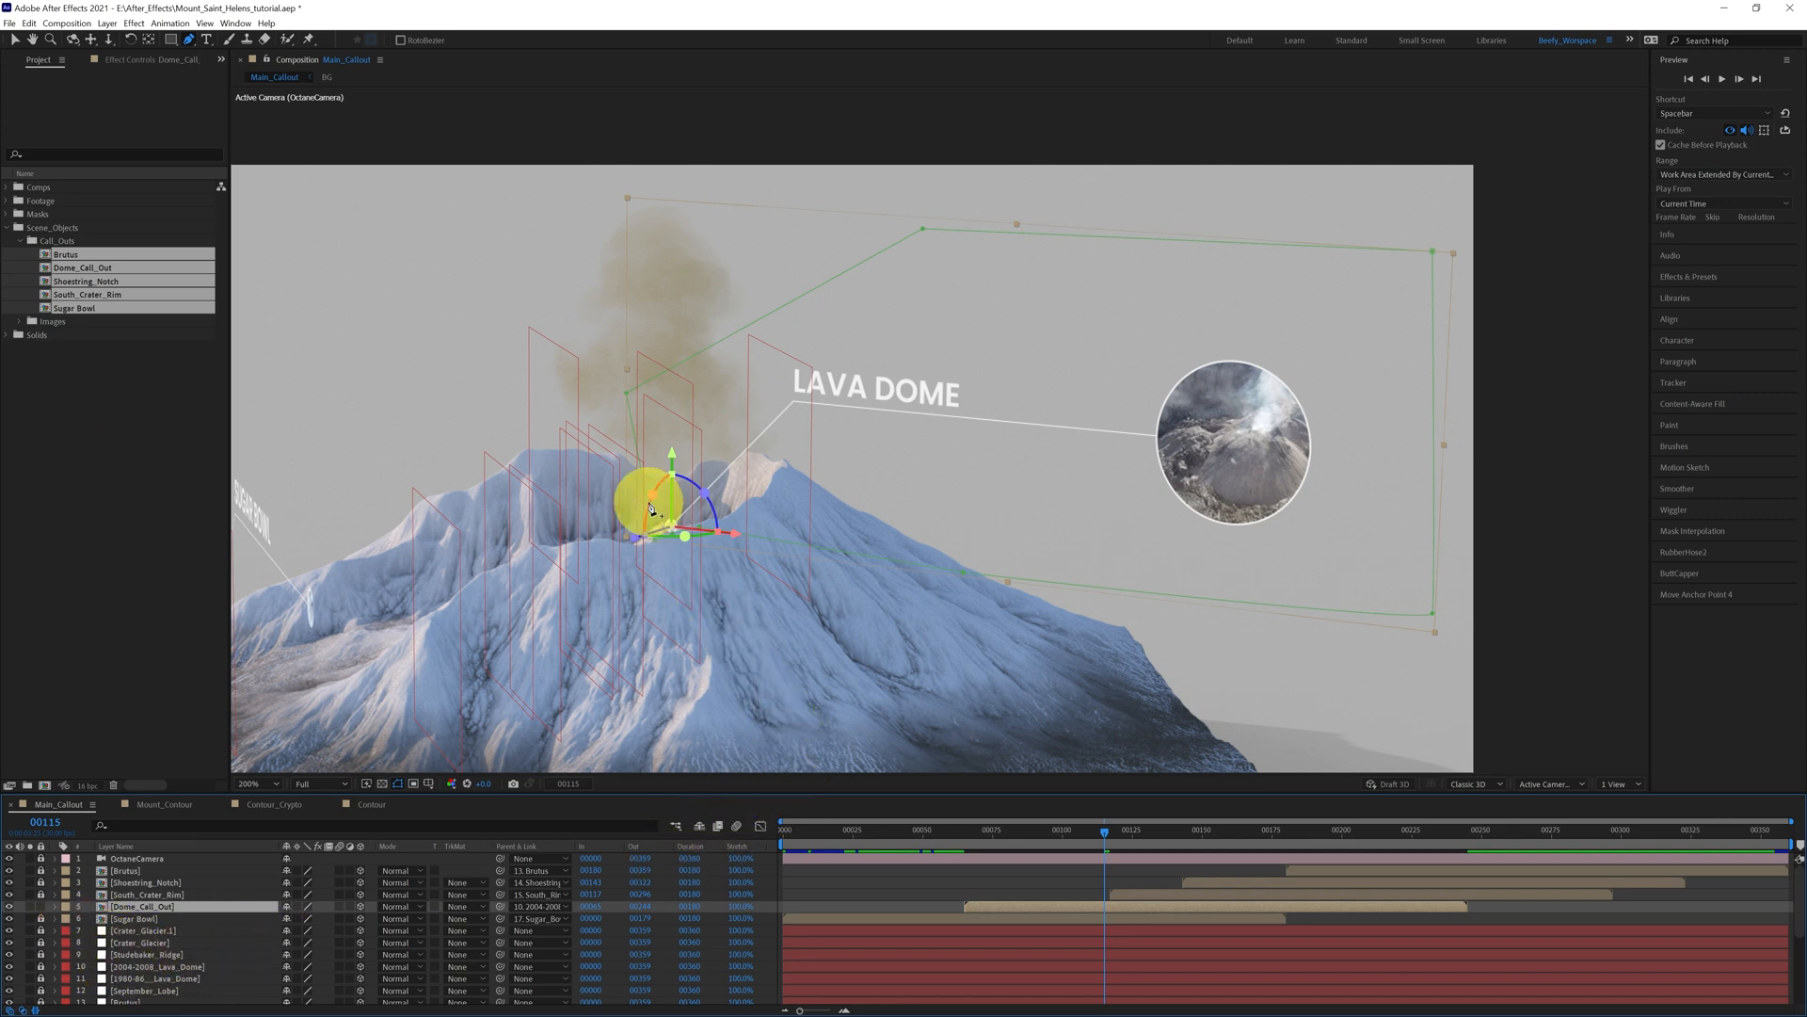
- Select Dome_Call_Out's Mask Path and adjust its ridge points at frame 116 to follow the crater edge
{"action": "key", "text": "period"}
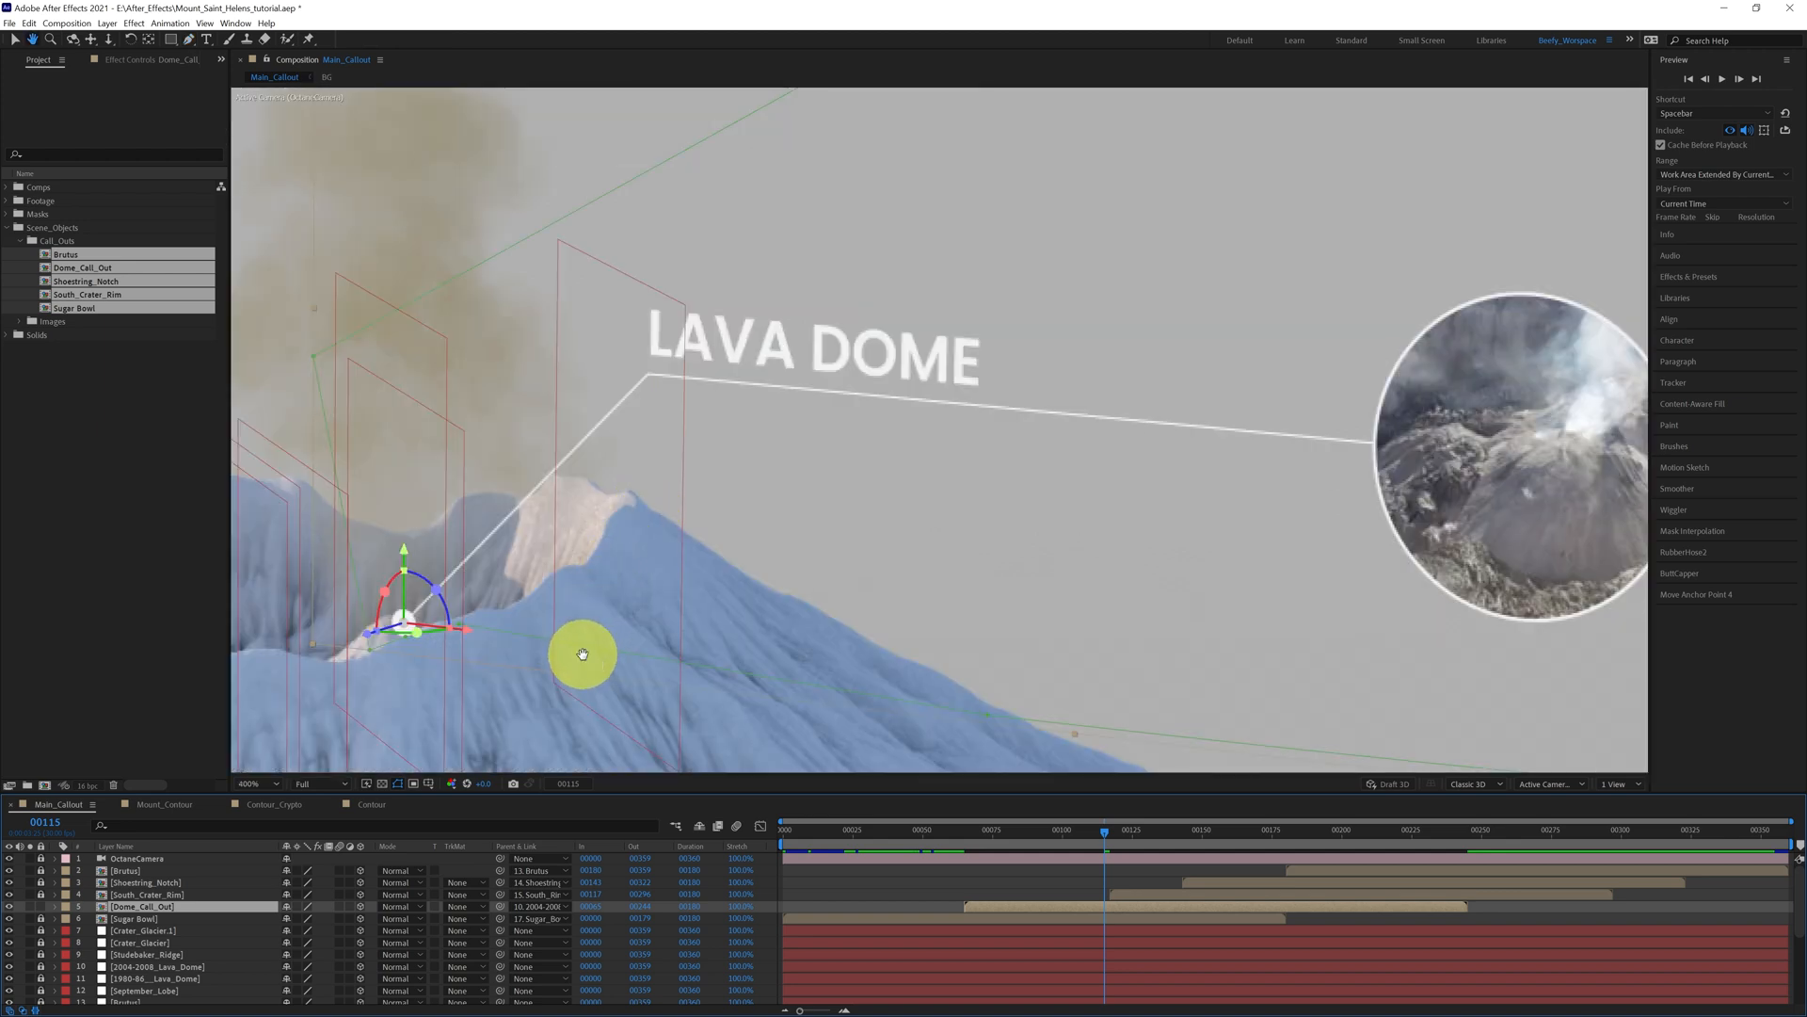
{"action": "left_click_drag", "start_coordinate": [582, 654], "coordinate": [903, 563]}
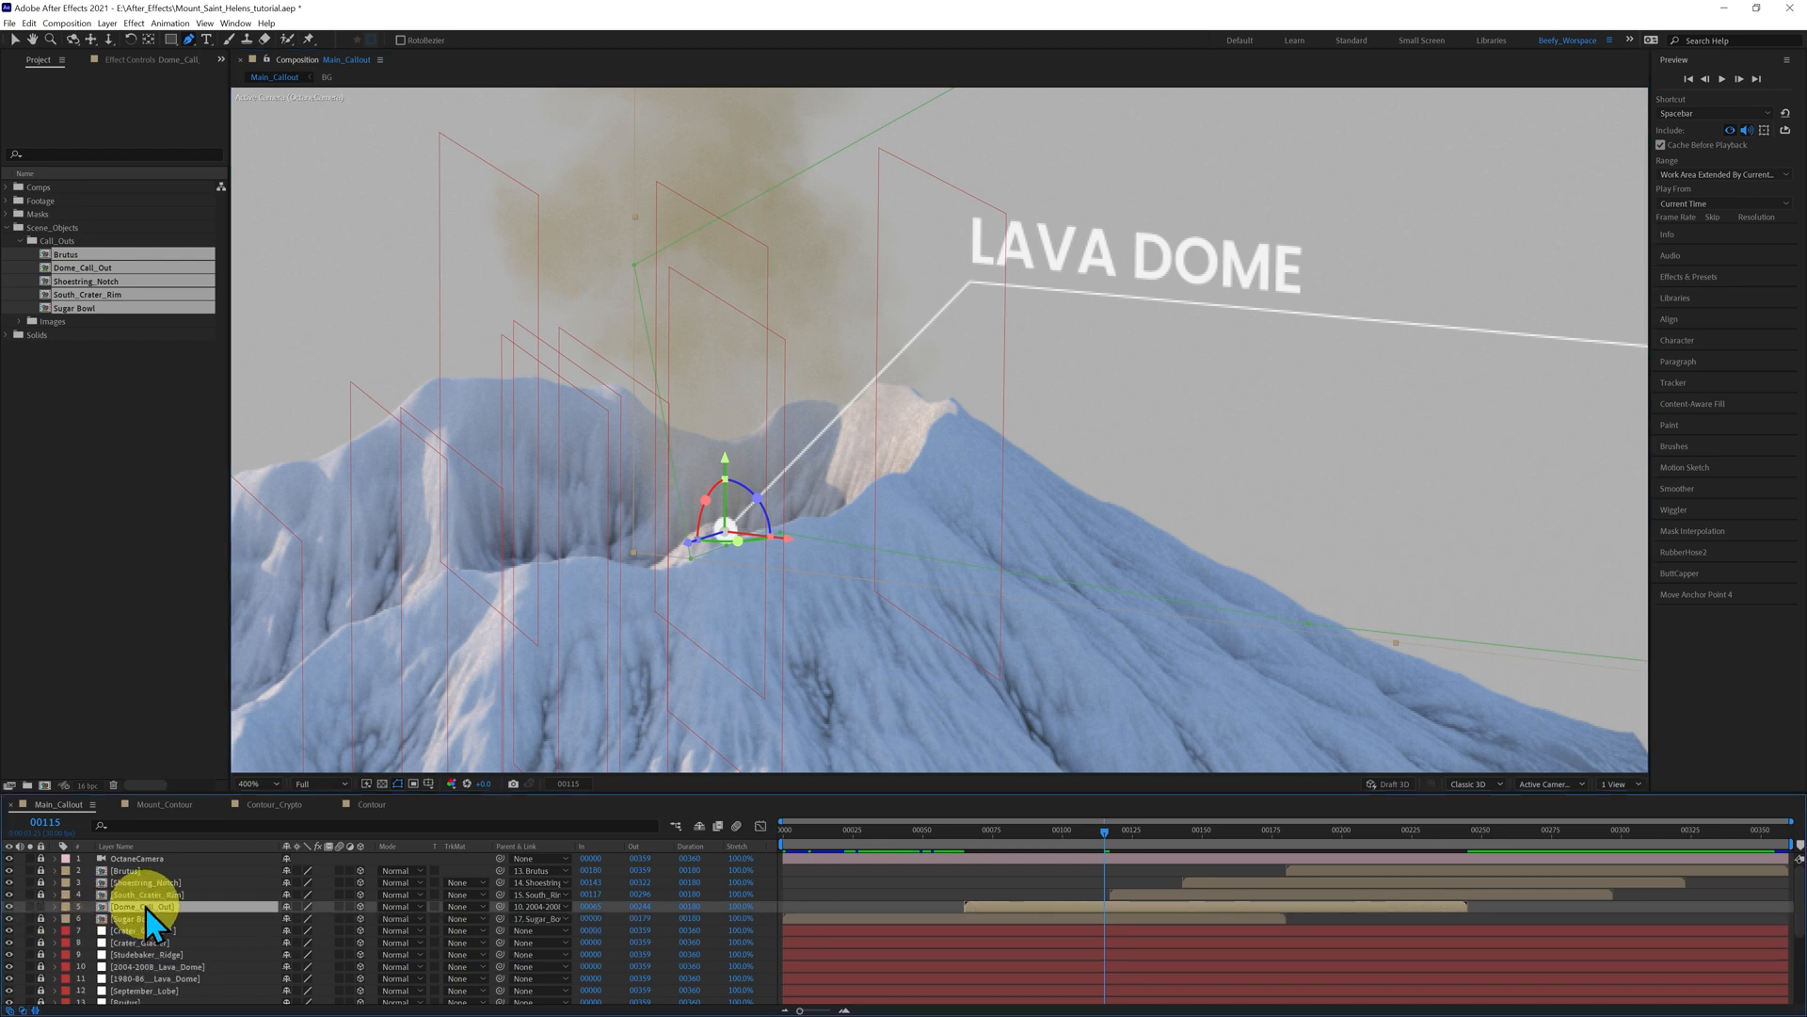
{"action": "key", "text": "m"}
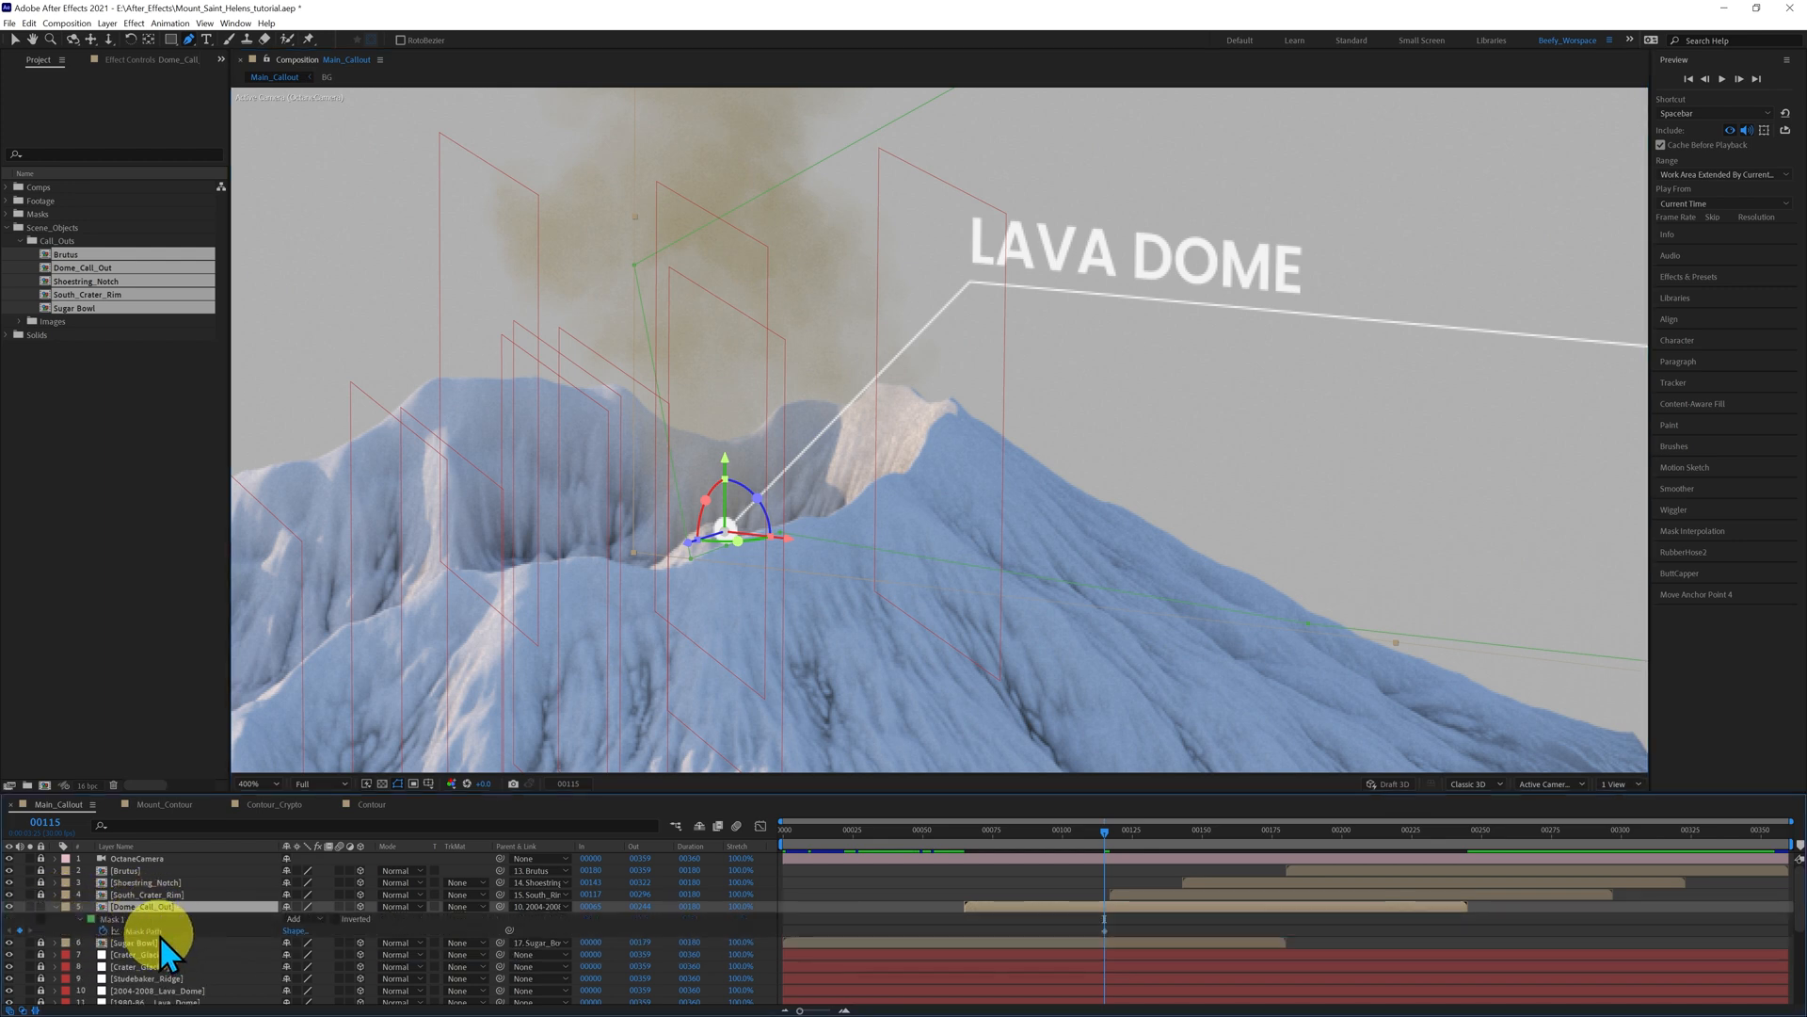
{"action": "left_click", "coordinate": [162, 935]}
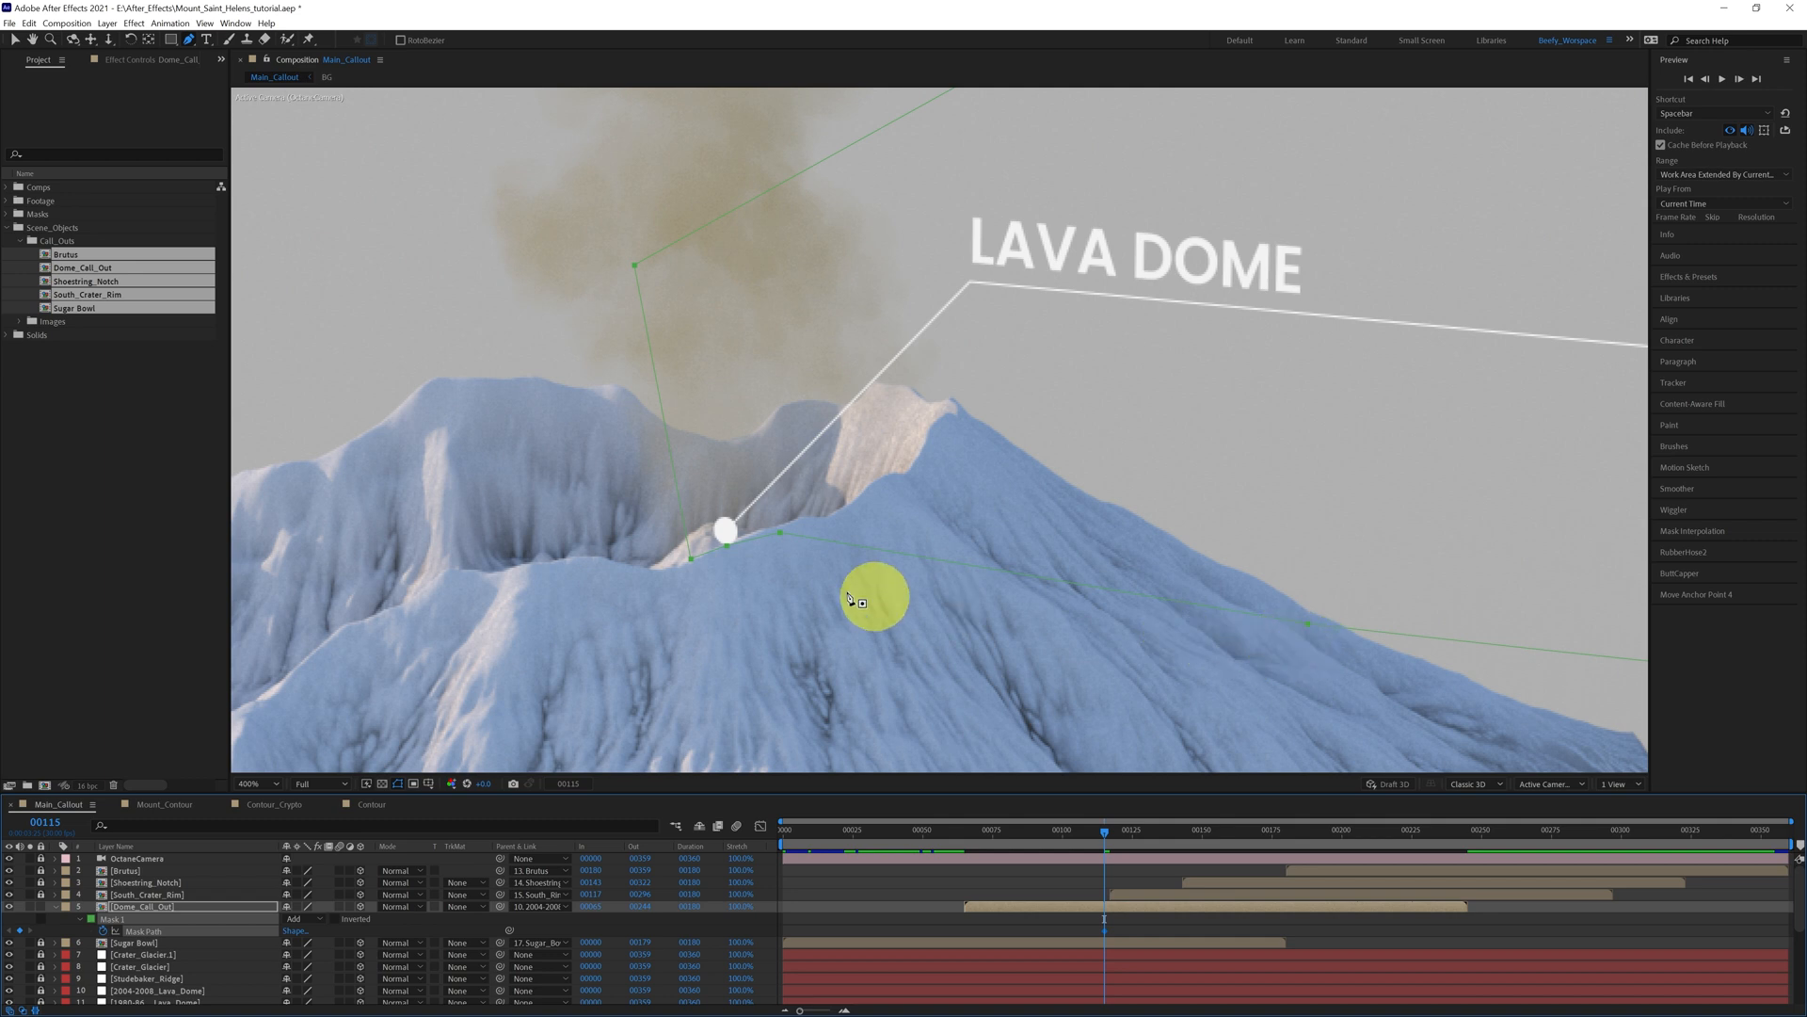
{"action": "left_click", "coordinate": [15, 40]}
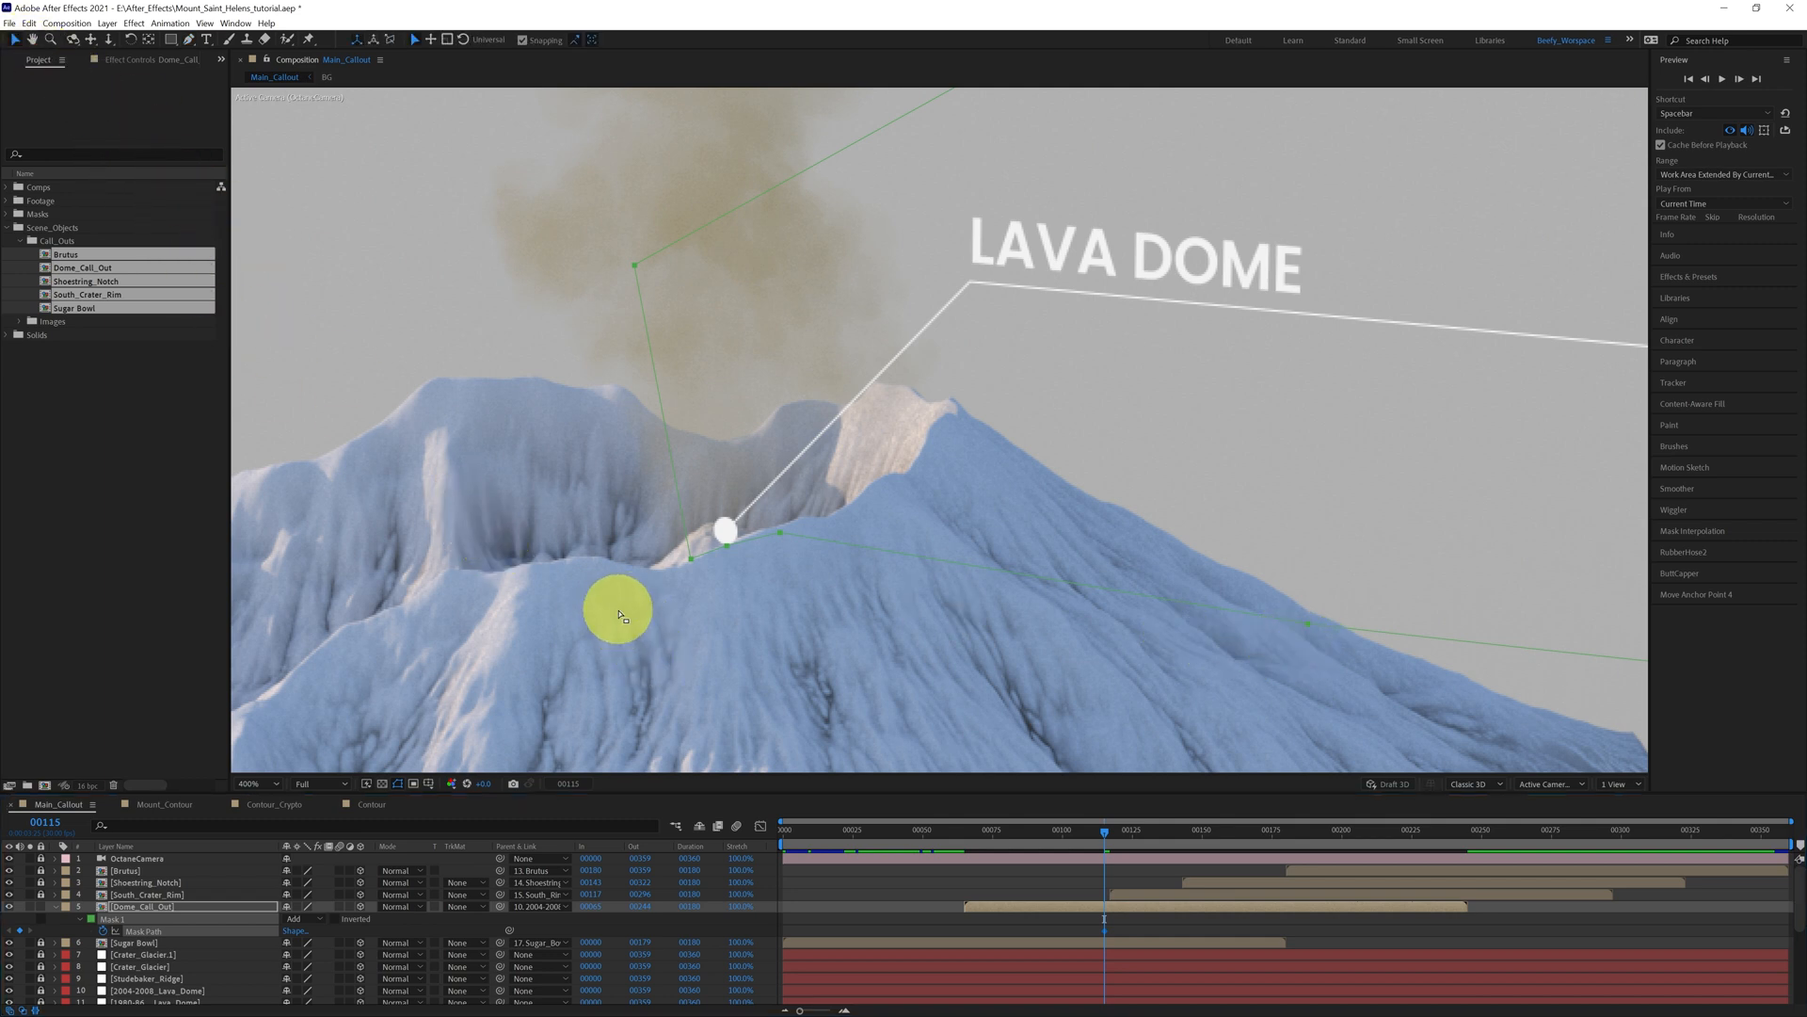
{"action": "left_click_drag", "start_coordinate": [605, 532], "coordinate": [701, 620]}
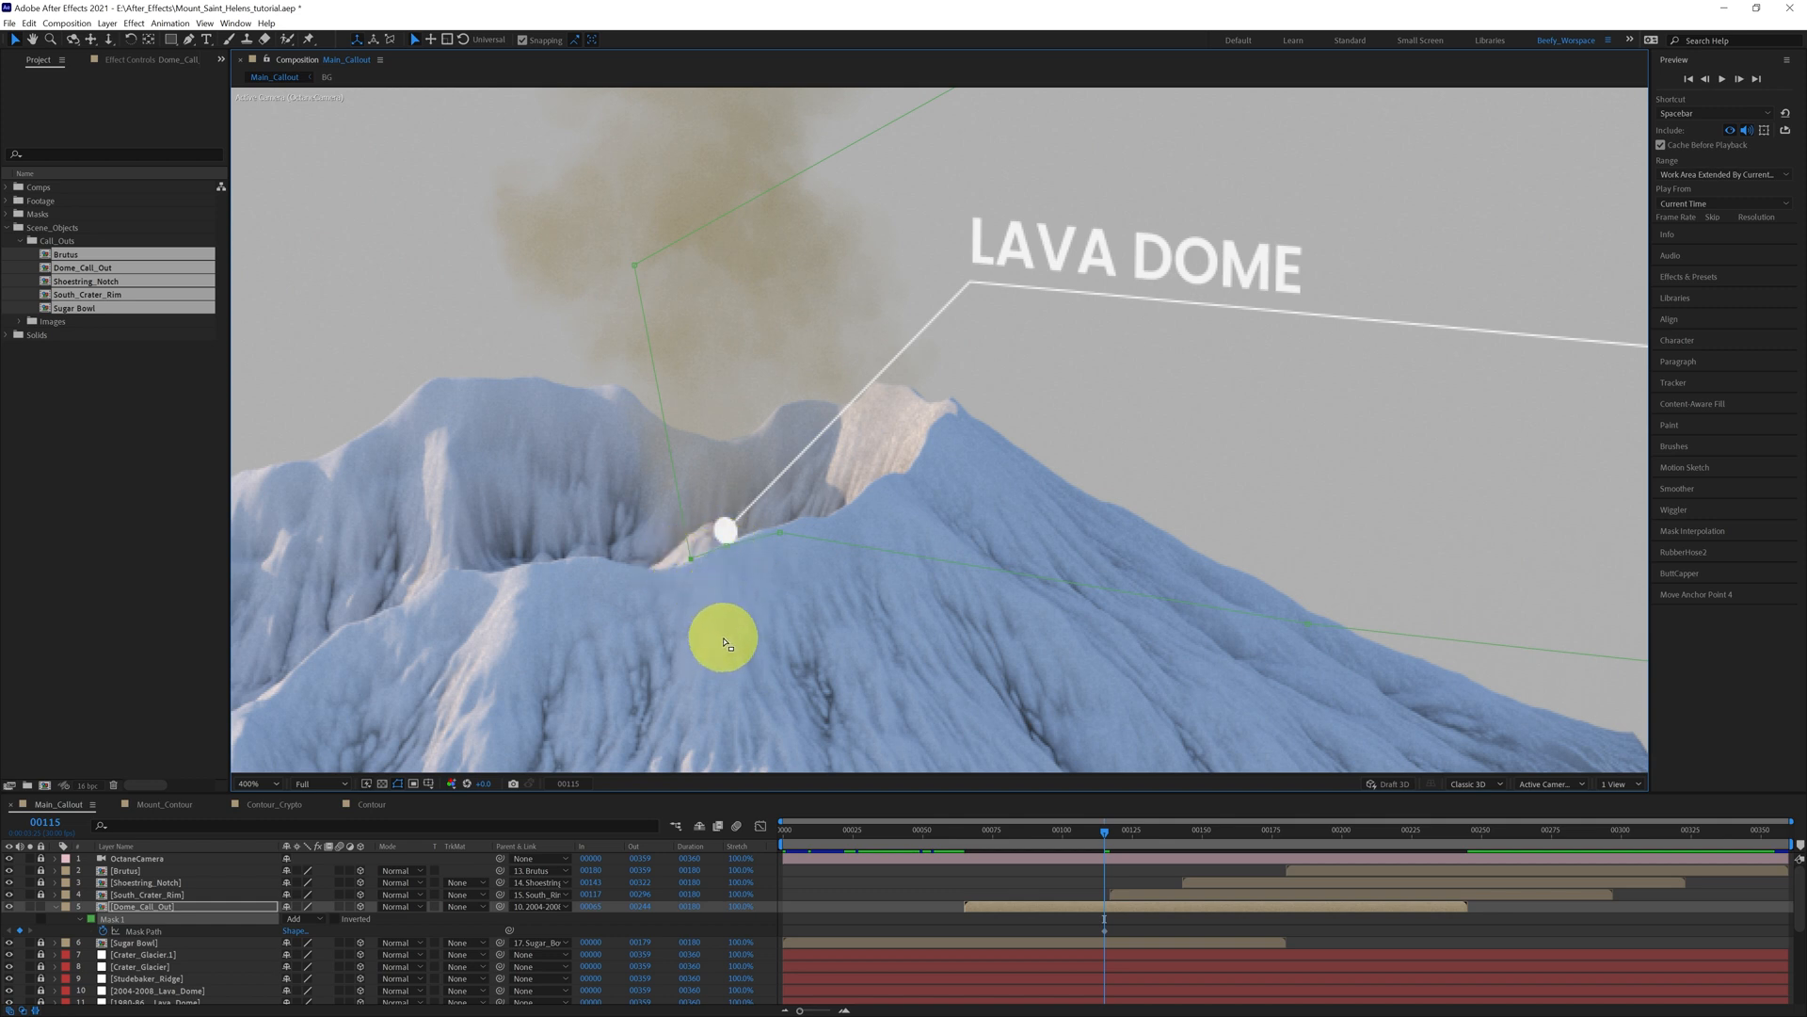
{"action": "left_click", "coordinate": [1740, 81]}
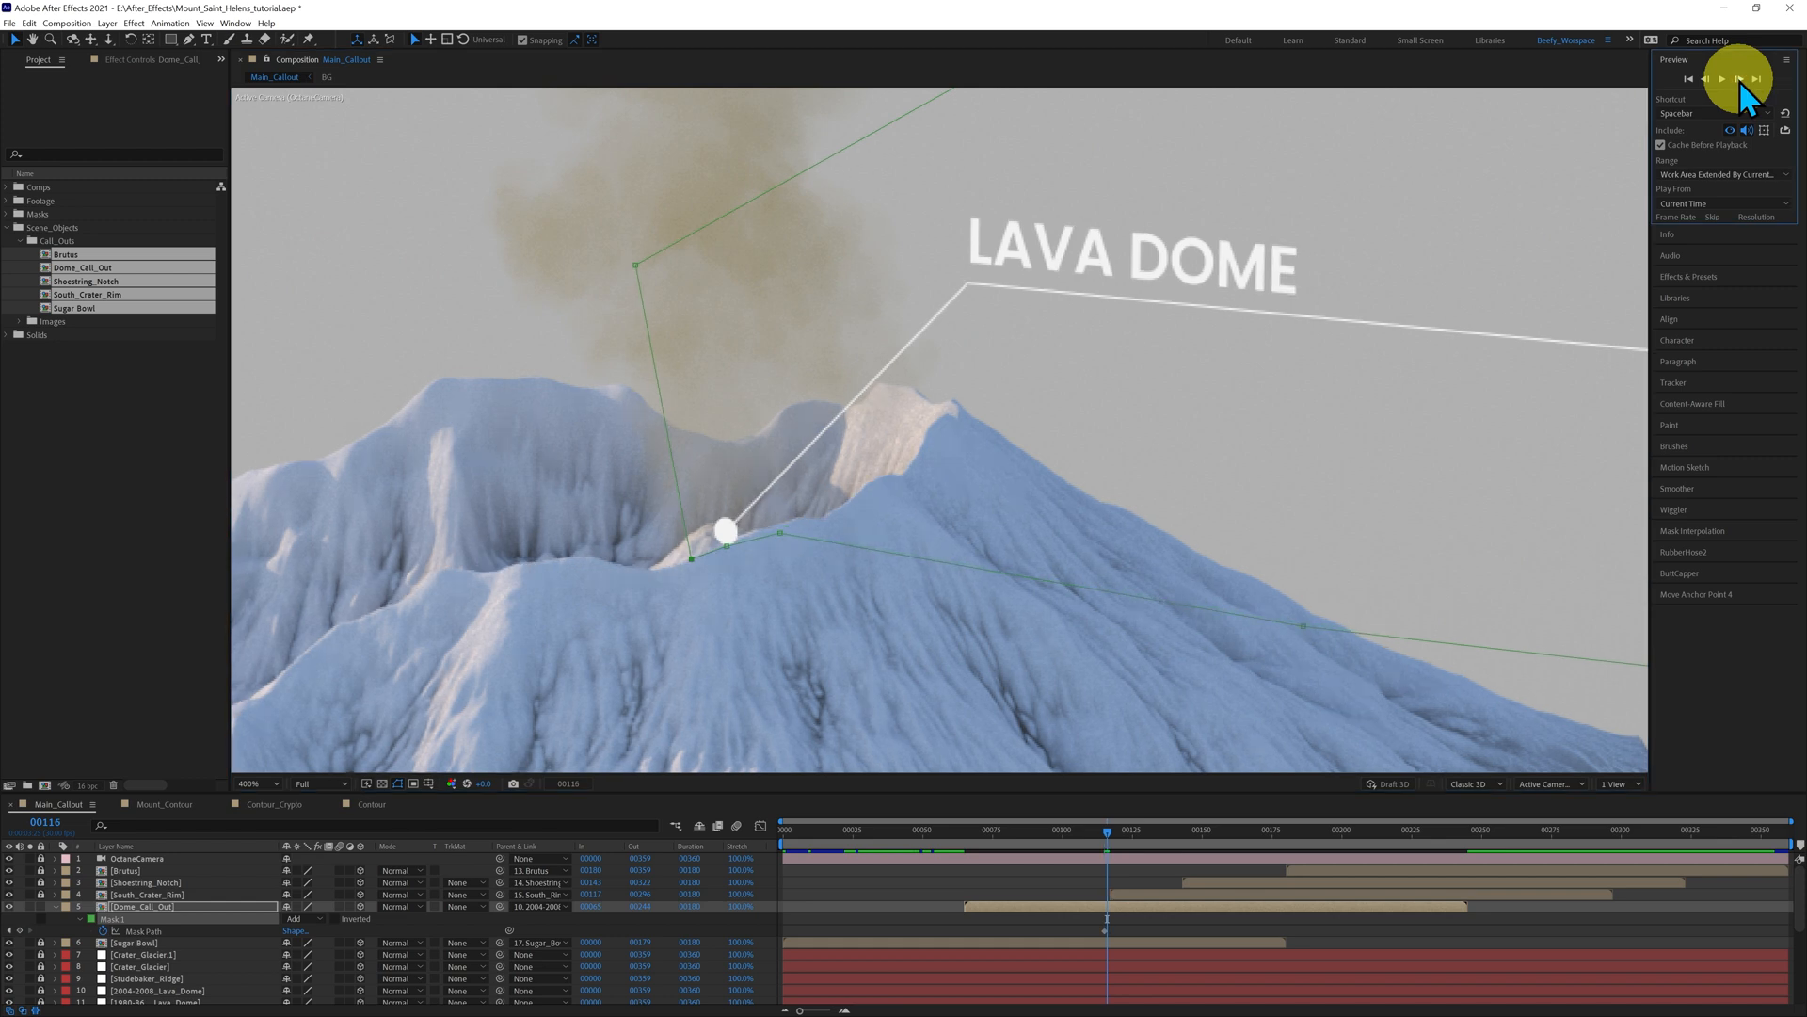
{"action": "left_click", "coordinate": [729, 551]}
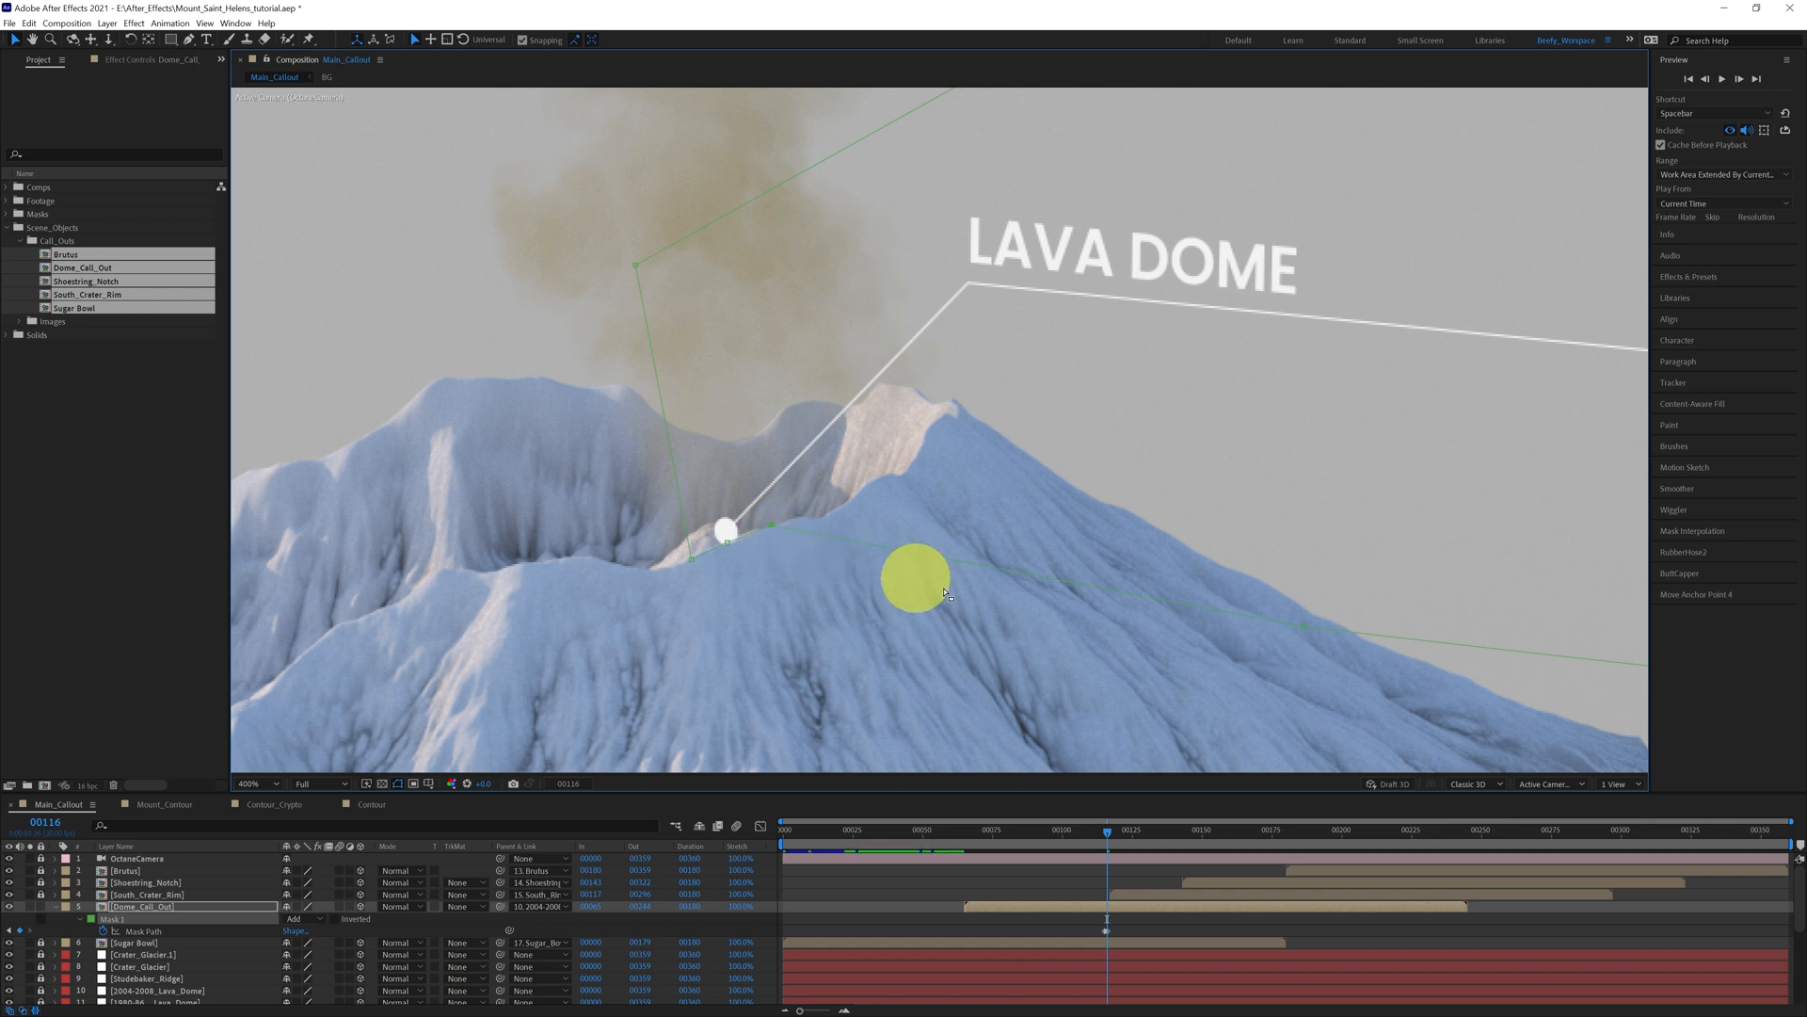
- Keyframe the Dome_Call_Out mask at frames 118 and 120, realigning its lower points with the crater ridge
{"action": "left_click", "coordinate": [1739, 79]}
{"action": "left_click", "coordinate": [1739, 79]}
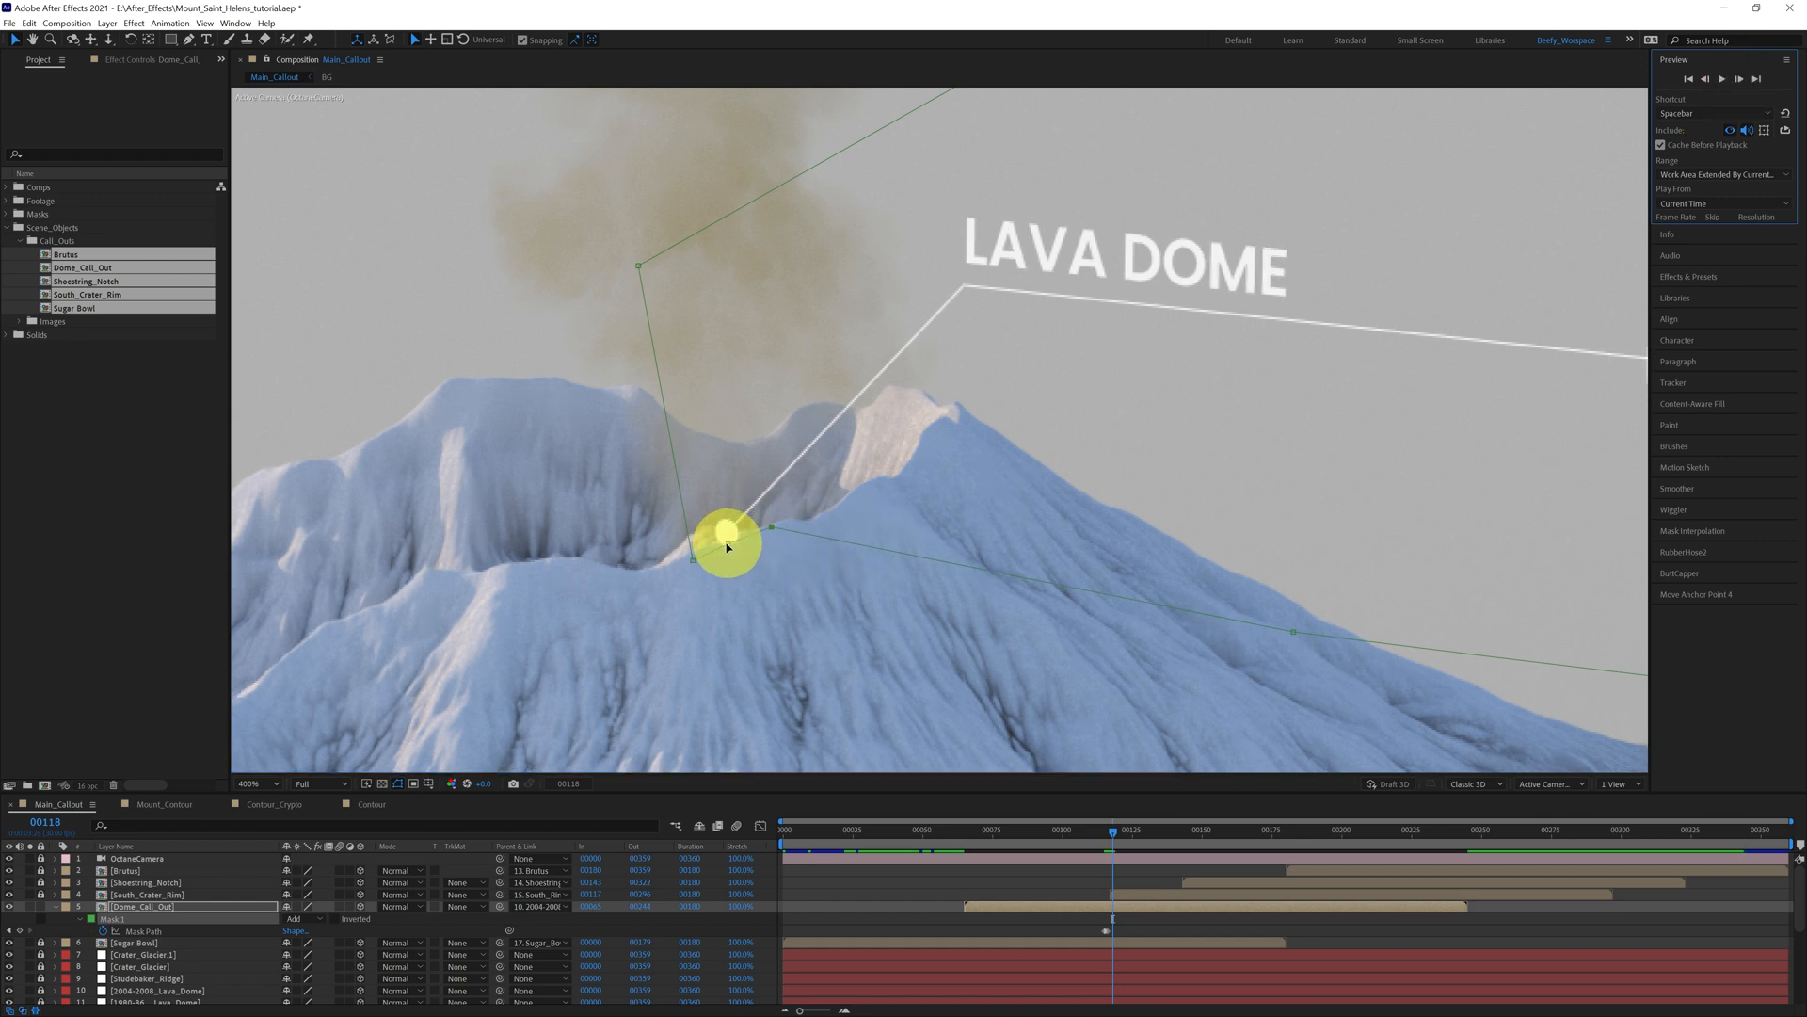
{"action": "left_click_drag", "start_coordinate": [729, 549], "coordinate": [728, 548]}
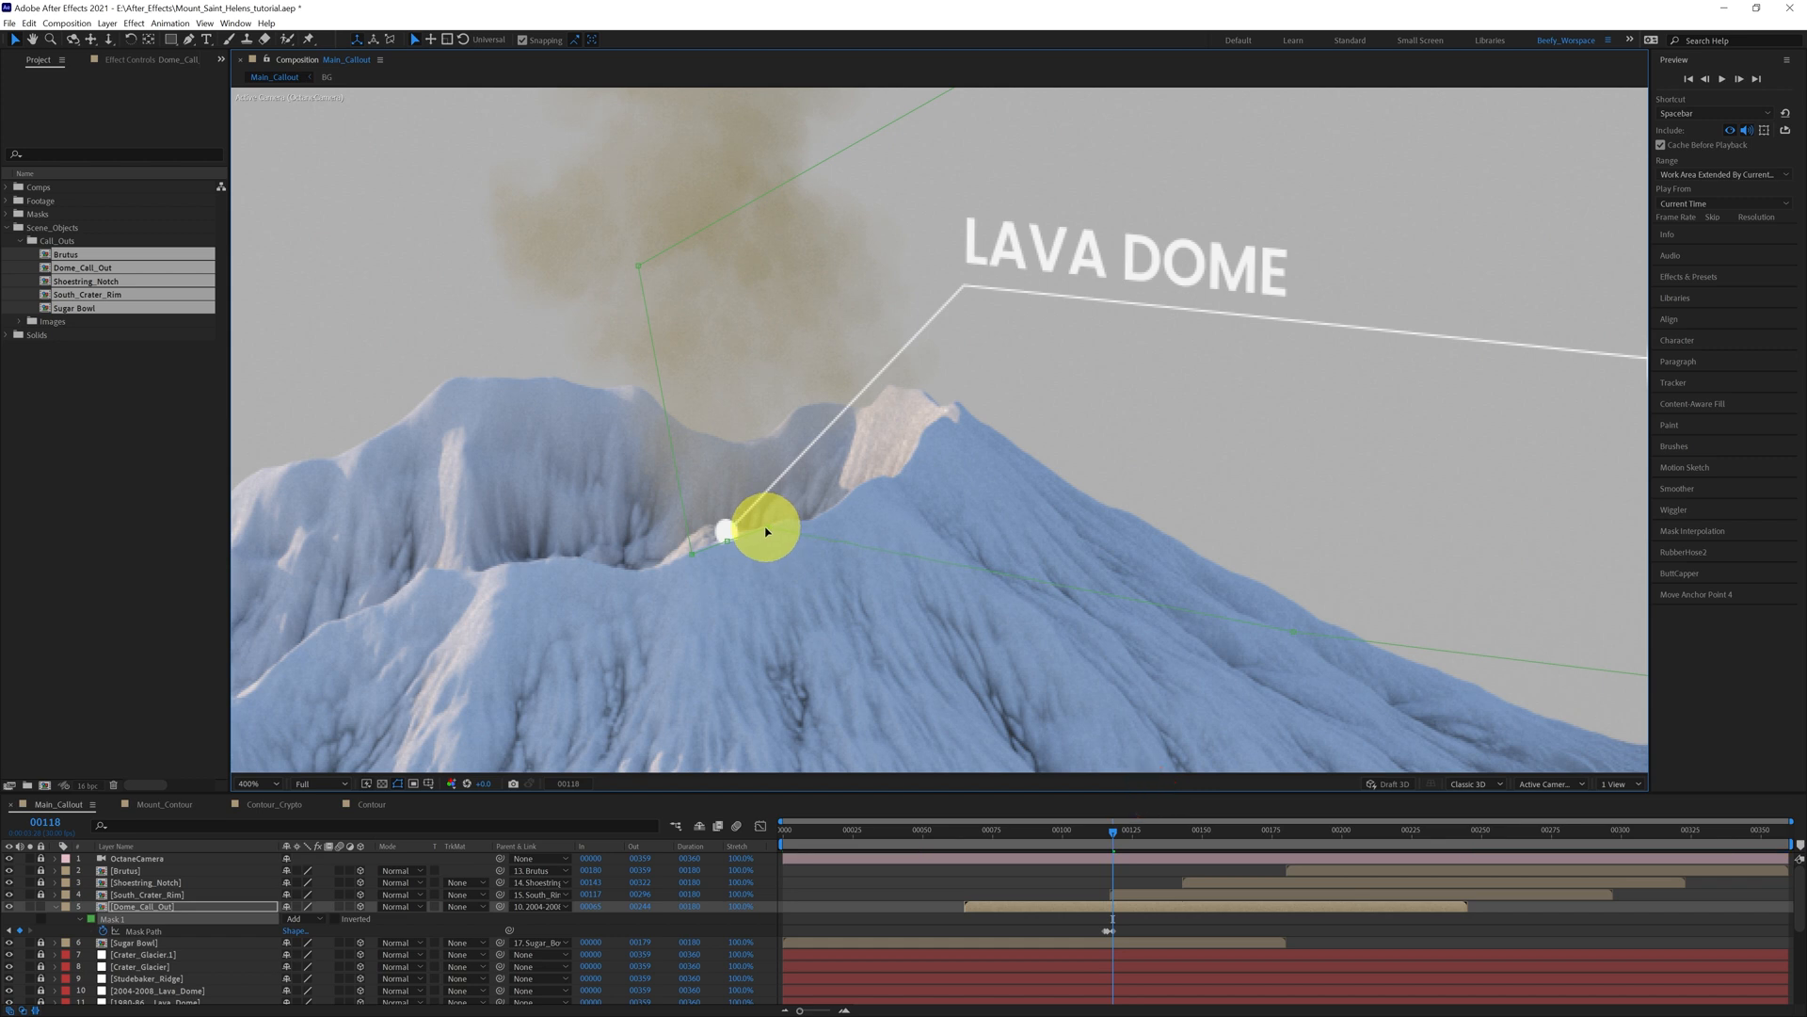
{"action": "left_click", "coordinate": [1740, 80]}
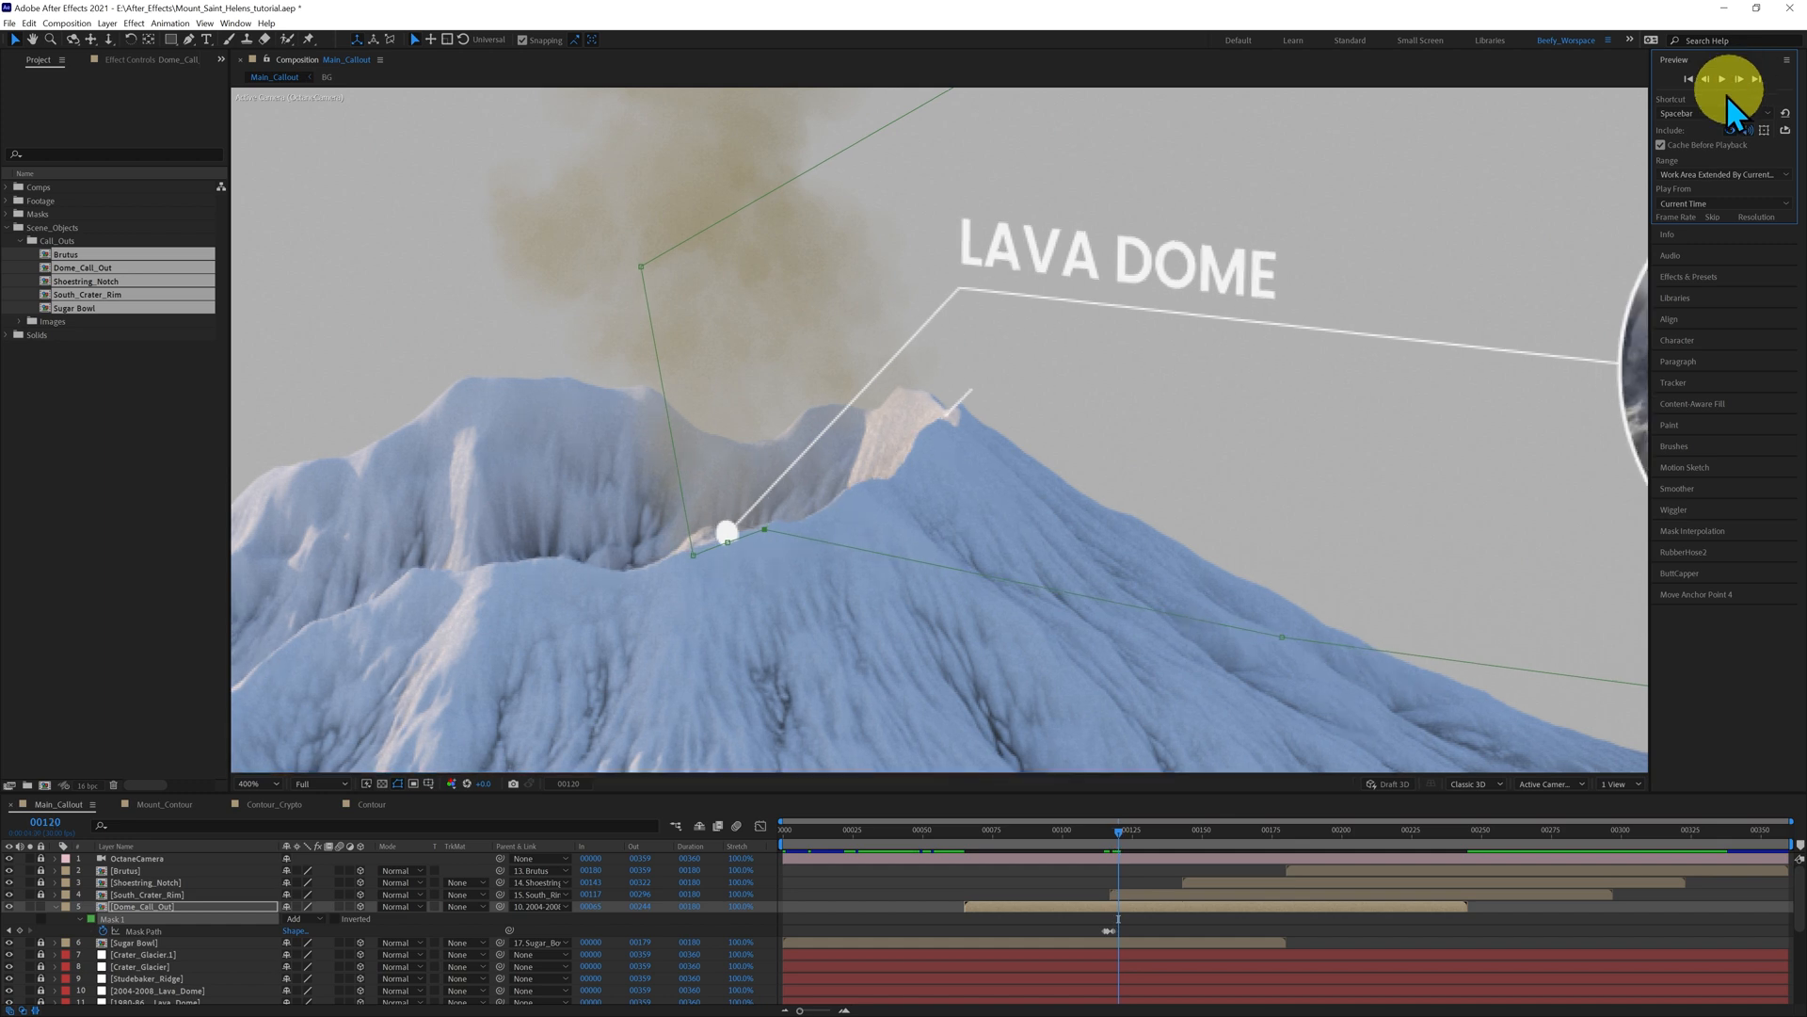
{"action": "left_click", "coordinate": [694, 561]}
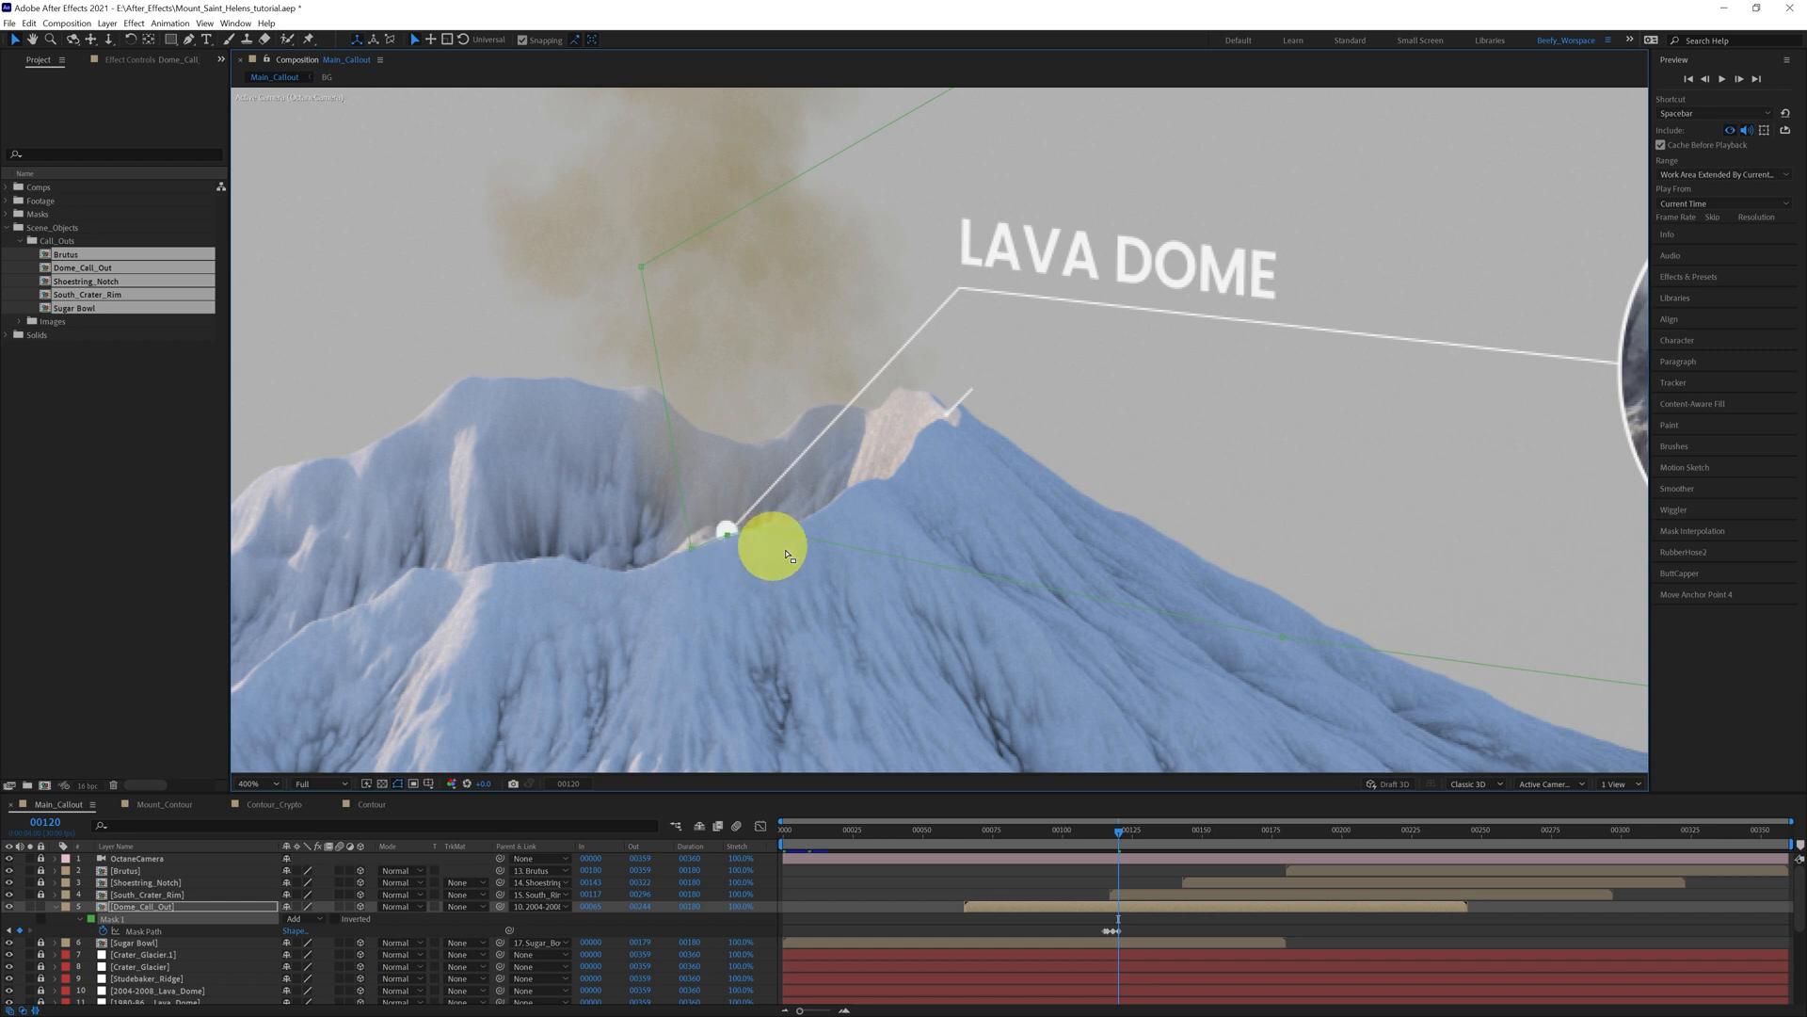
- Continue realigning the Dome_Call_Out mask with the moving ridge from frame 122 through frame 205, adding Mask Path keyframes
{"action": "left_click", "coordinate": [1739, 80]}
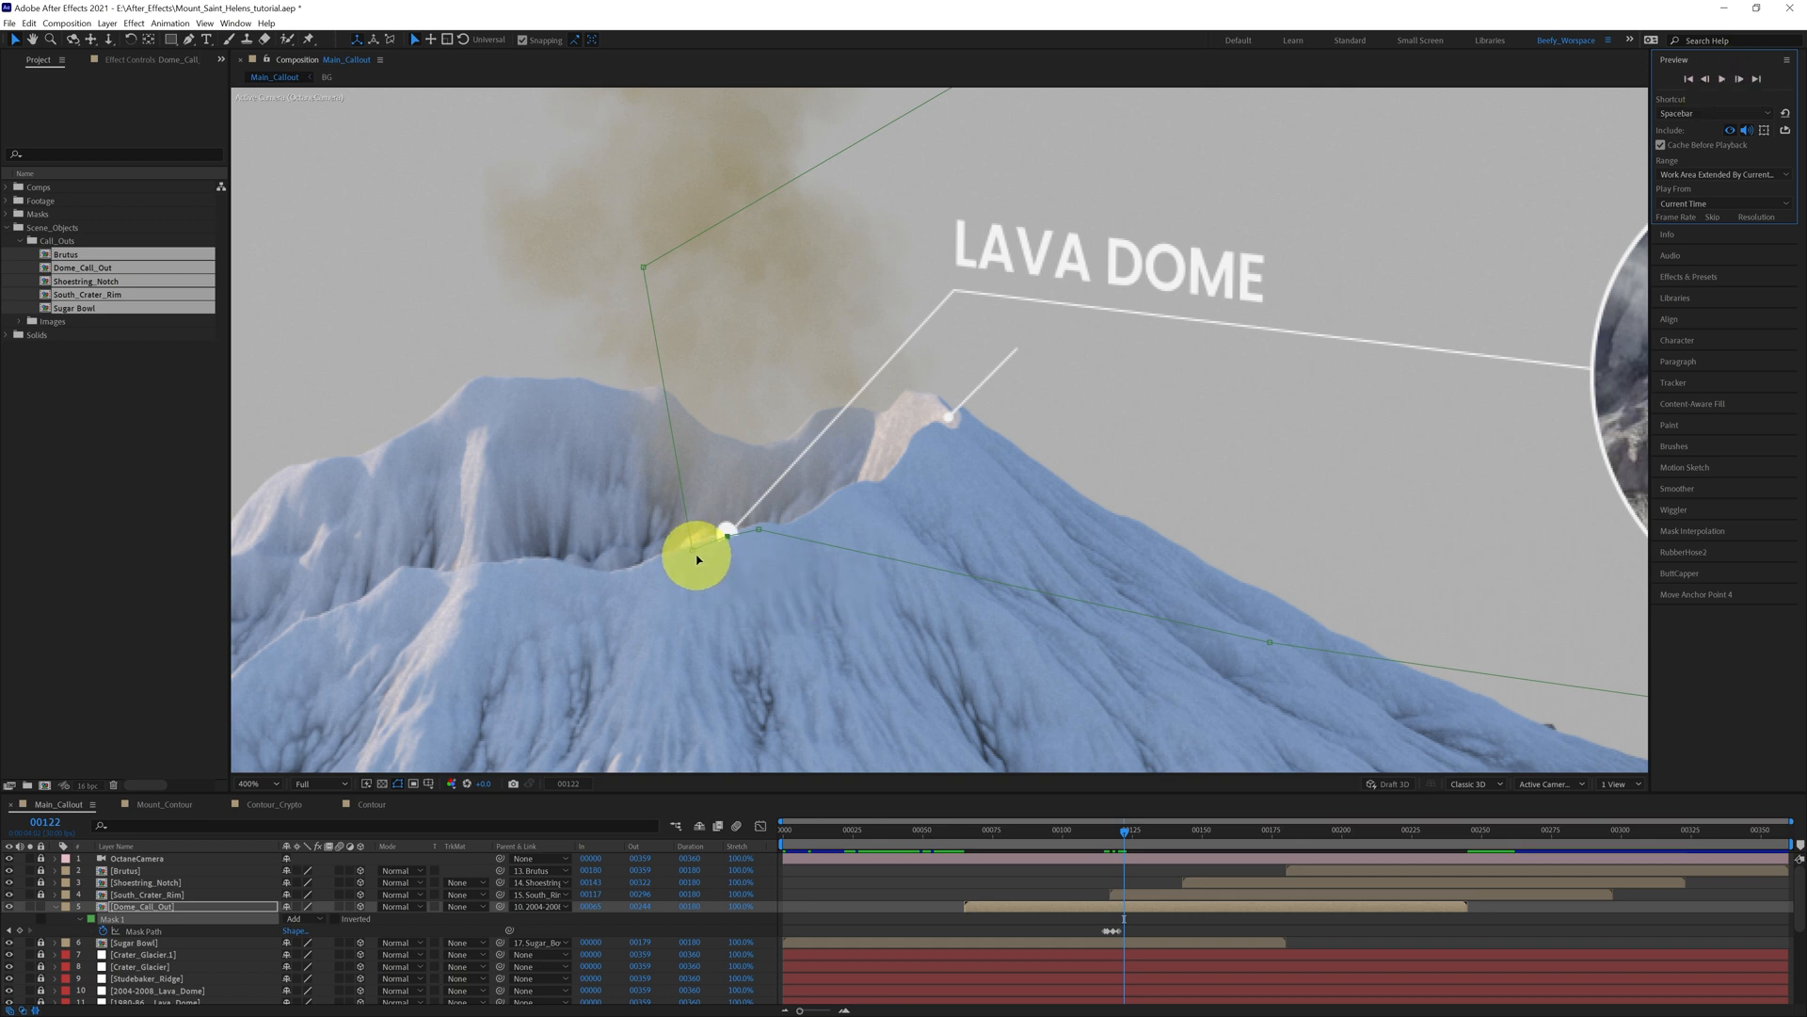
{"action": "left_click_drag", "start_coordinate": [693, 554], "coordinate": [693, 553]}
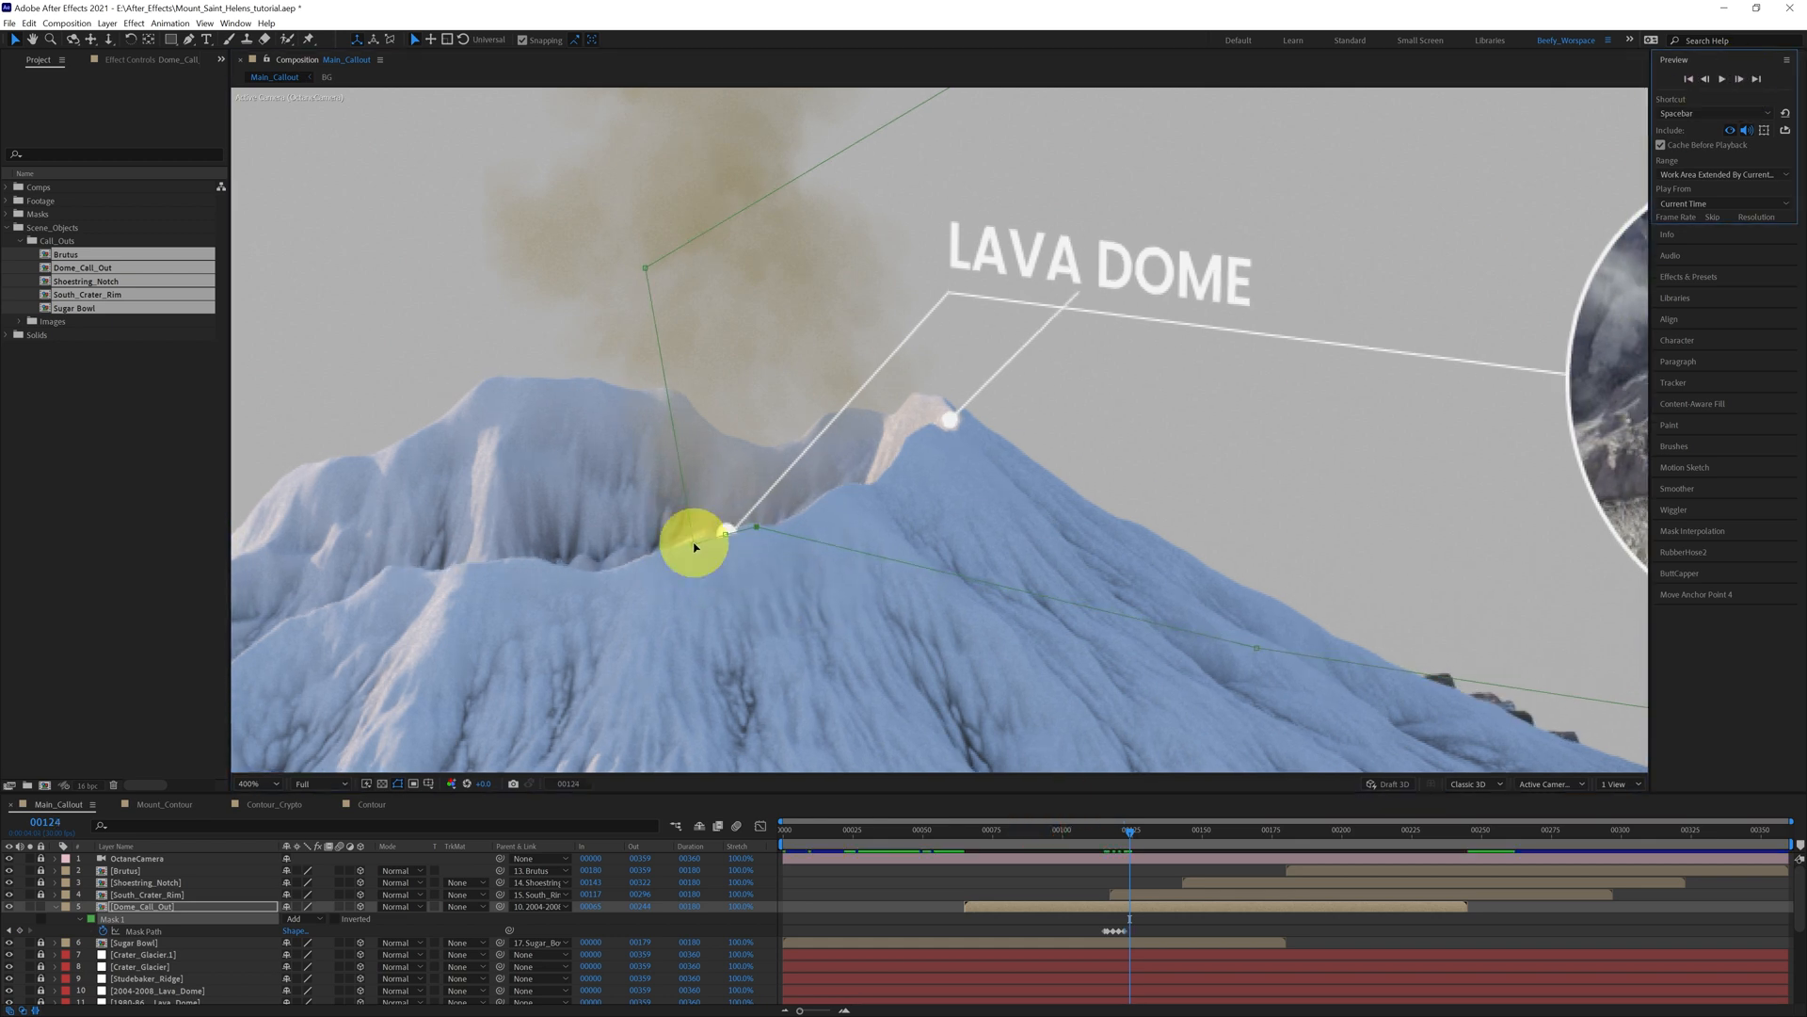
{"action": "left_click_drag", "start_coordinate": [723, 529], "coordinate": [706, 471]}
{"action": "left_click", "coordinate": [1739, 79]}
{"action": "left_click", "coordinate": [1740, 79]}
{"action": "key", "text": "Page_Down"}
{"action": "key", "text": "Page_Down"}
{"action": "left_click", "coordinate": [1739, 79]}
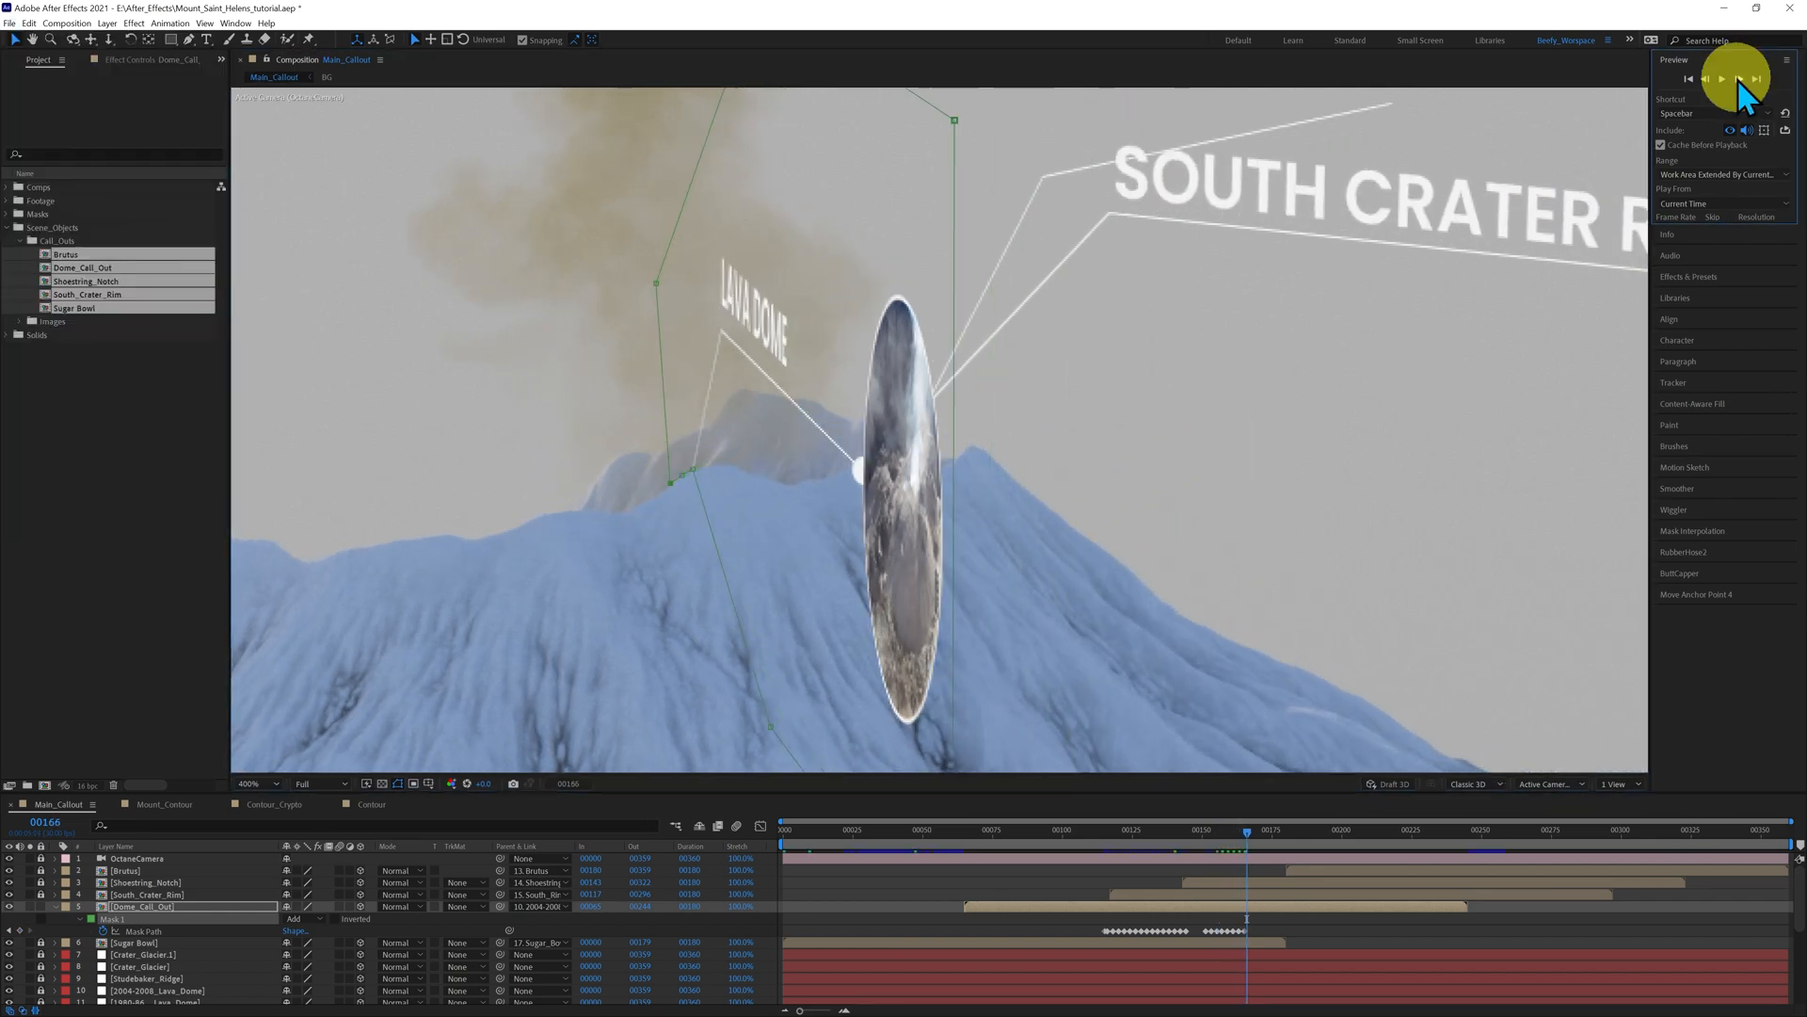
{"action": "left_click", "coordinate": [1740, 79]}
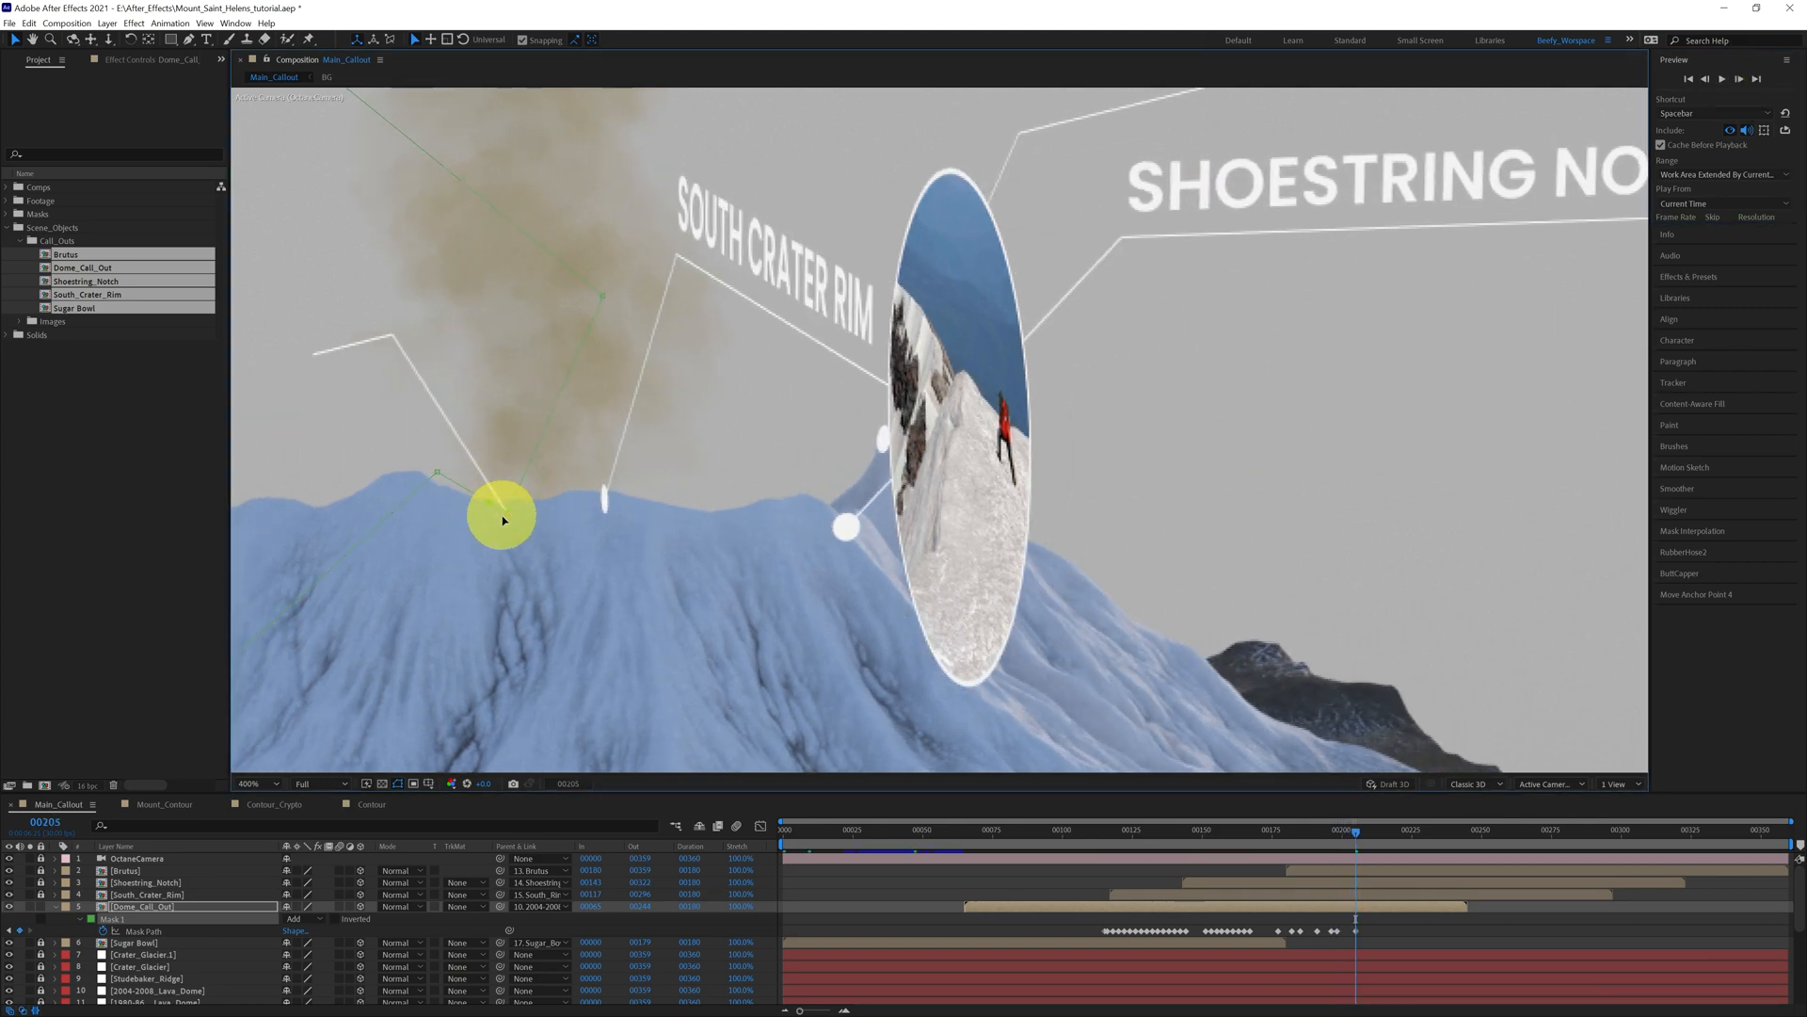
- Show the whole composition, deselect the layers and scrub back through the timeline to review the Dome_Call_Out masking
{"action": "scroll", "coordinate": [544, 602], "scroll_direction": "down", "scroll_amount": 4}
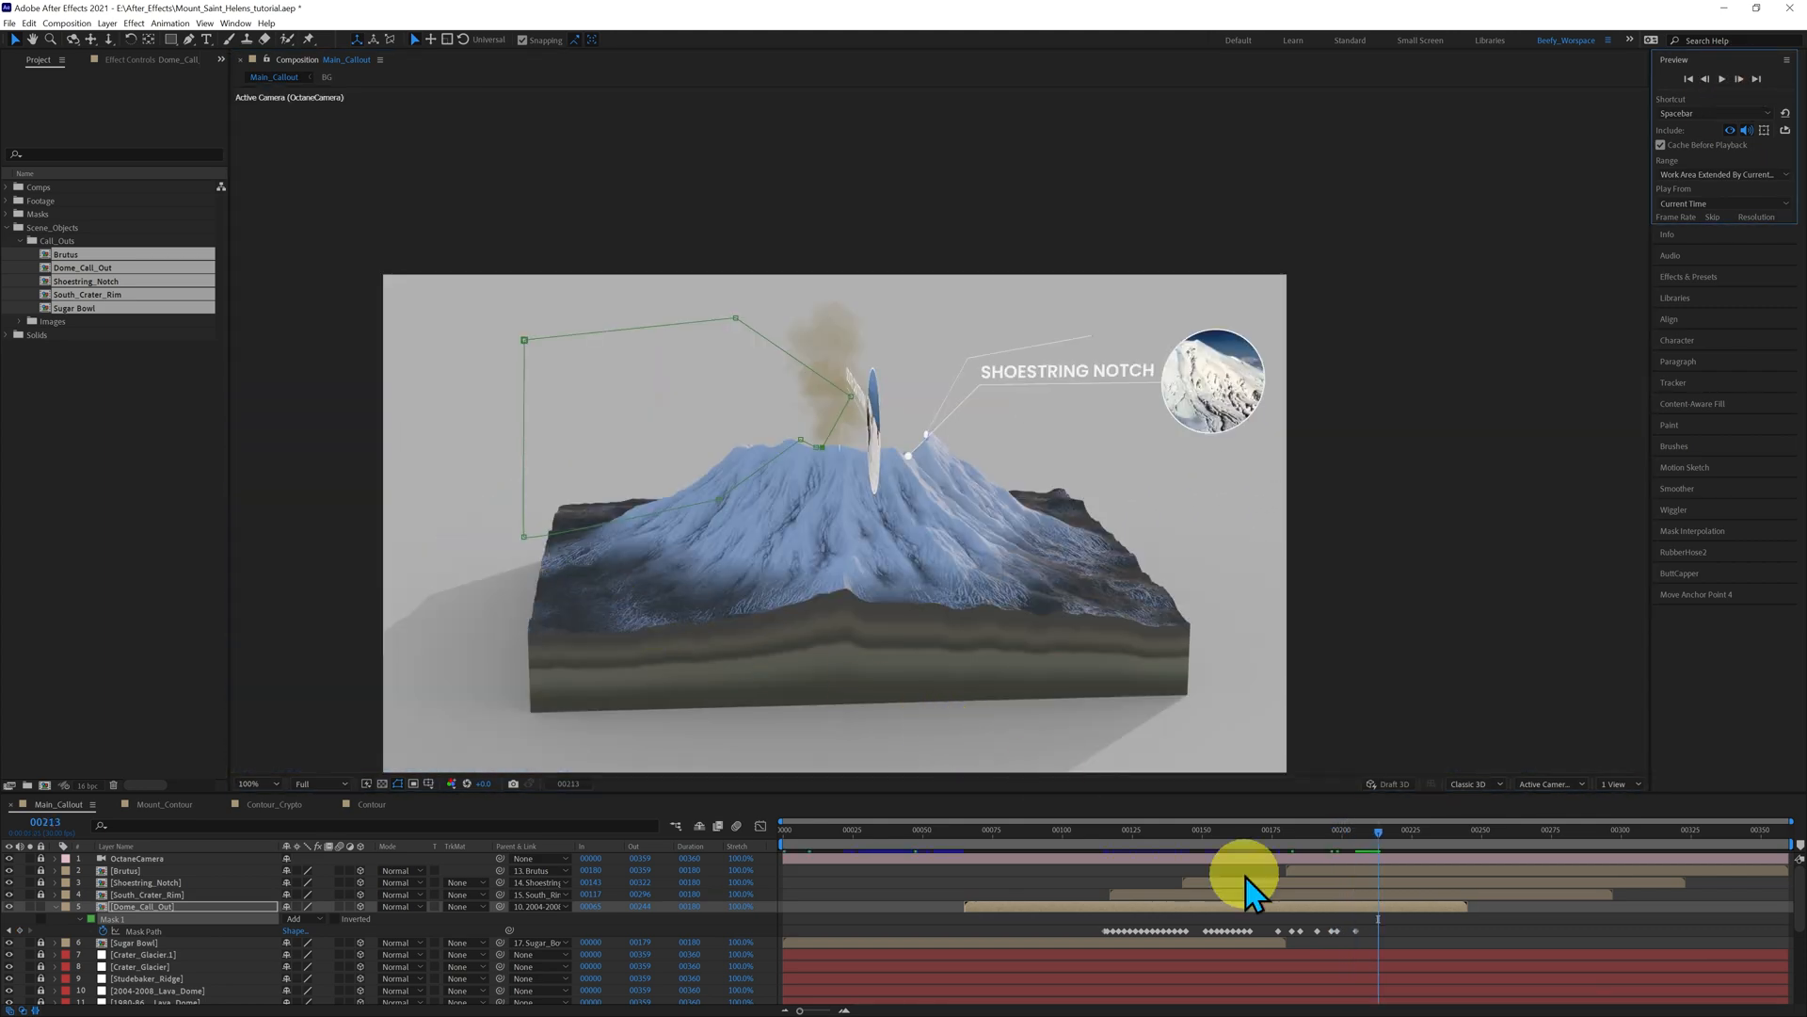
{"action": "left_click_drag", "start_coordinate": [1380, 847], "coordinate": [1297, 859]}
{"action": "left_click", "coordinate": [287, 973]}
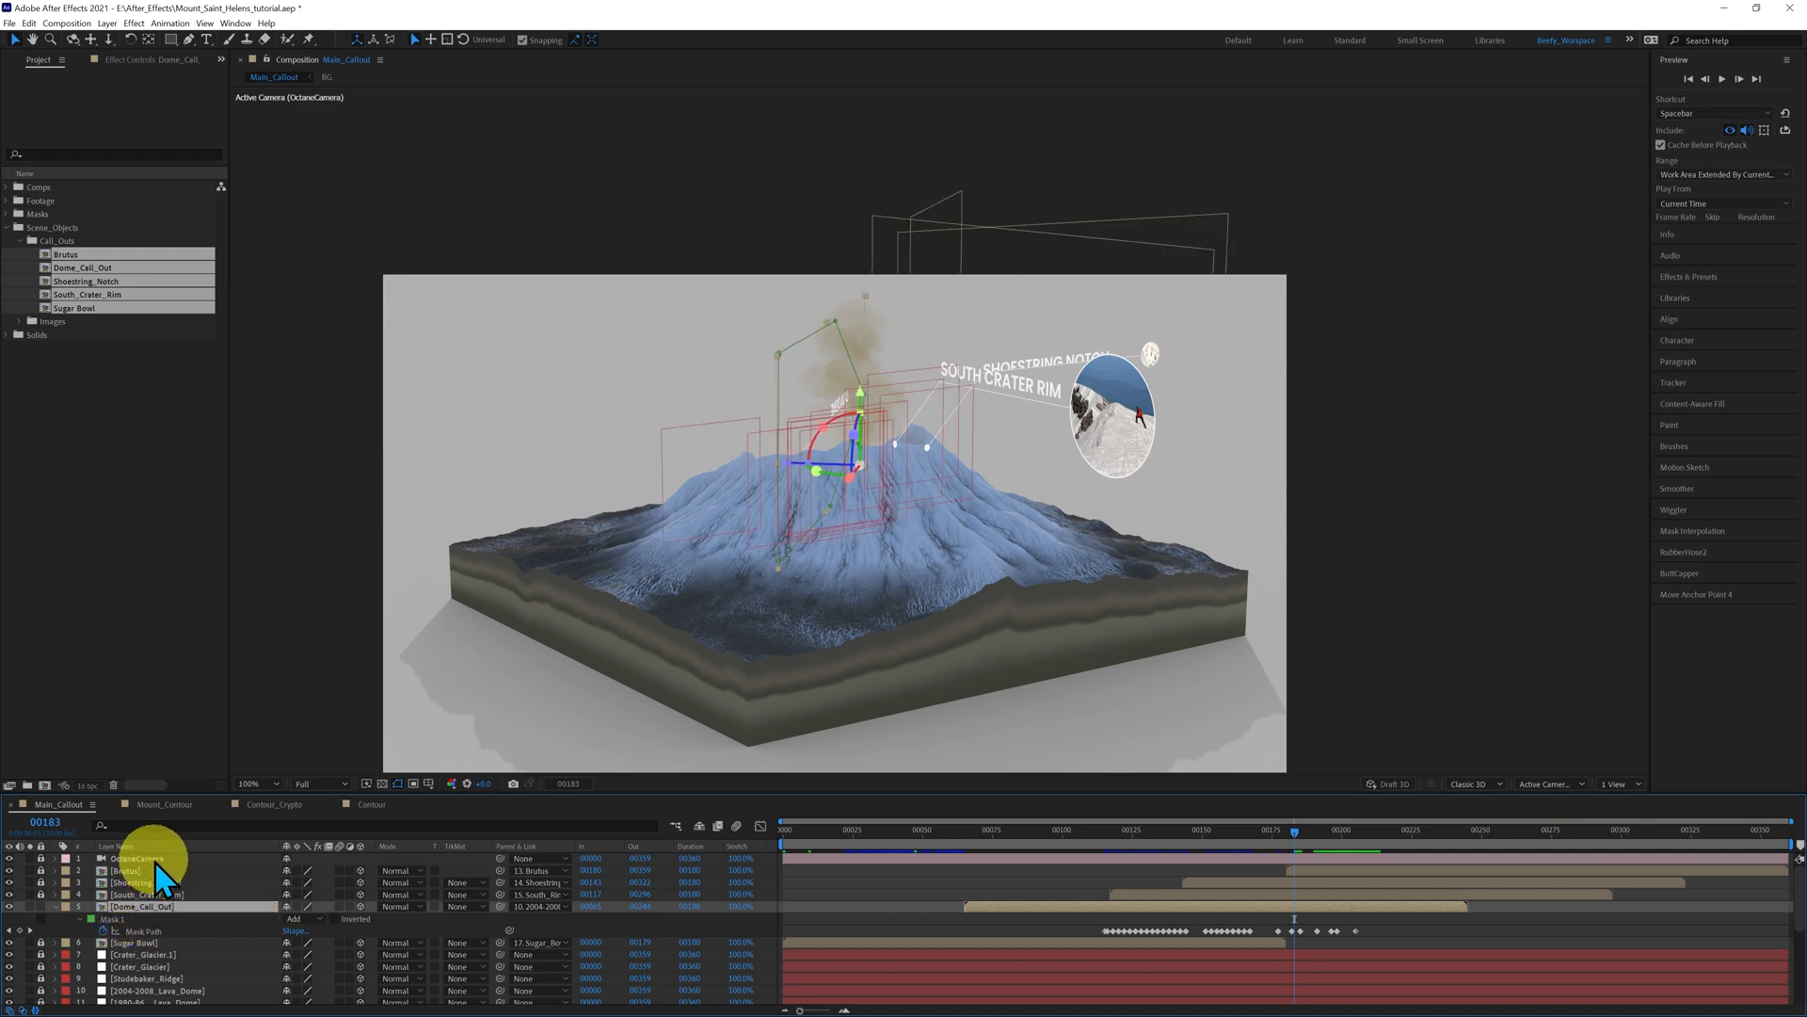
{"action": "key", "text": "F2"}
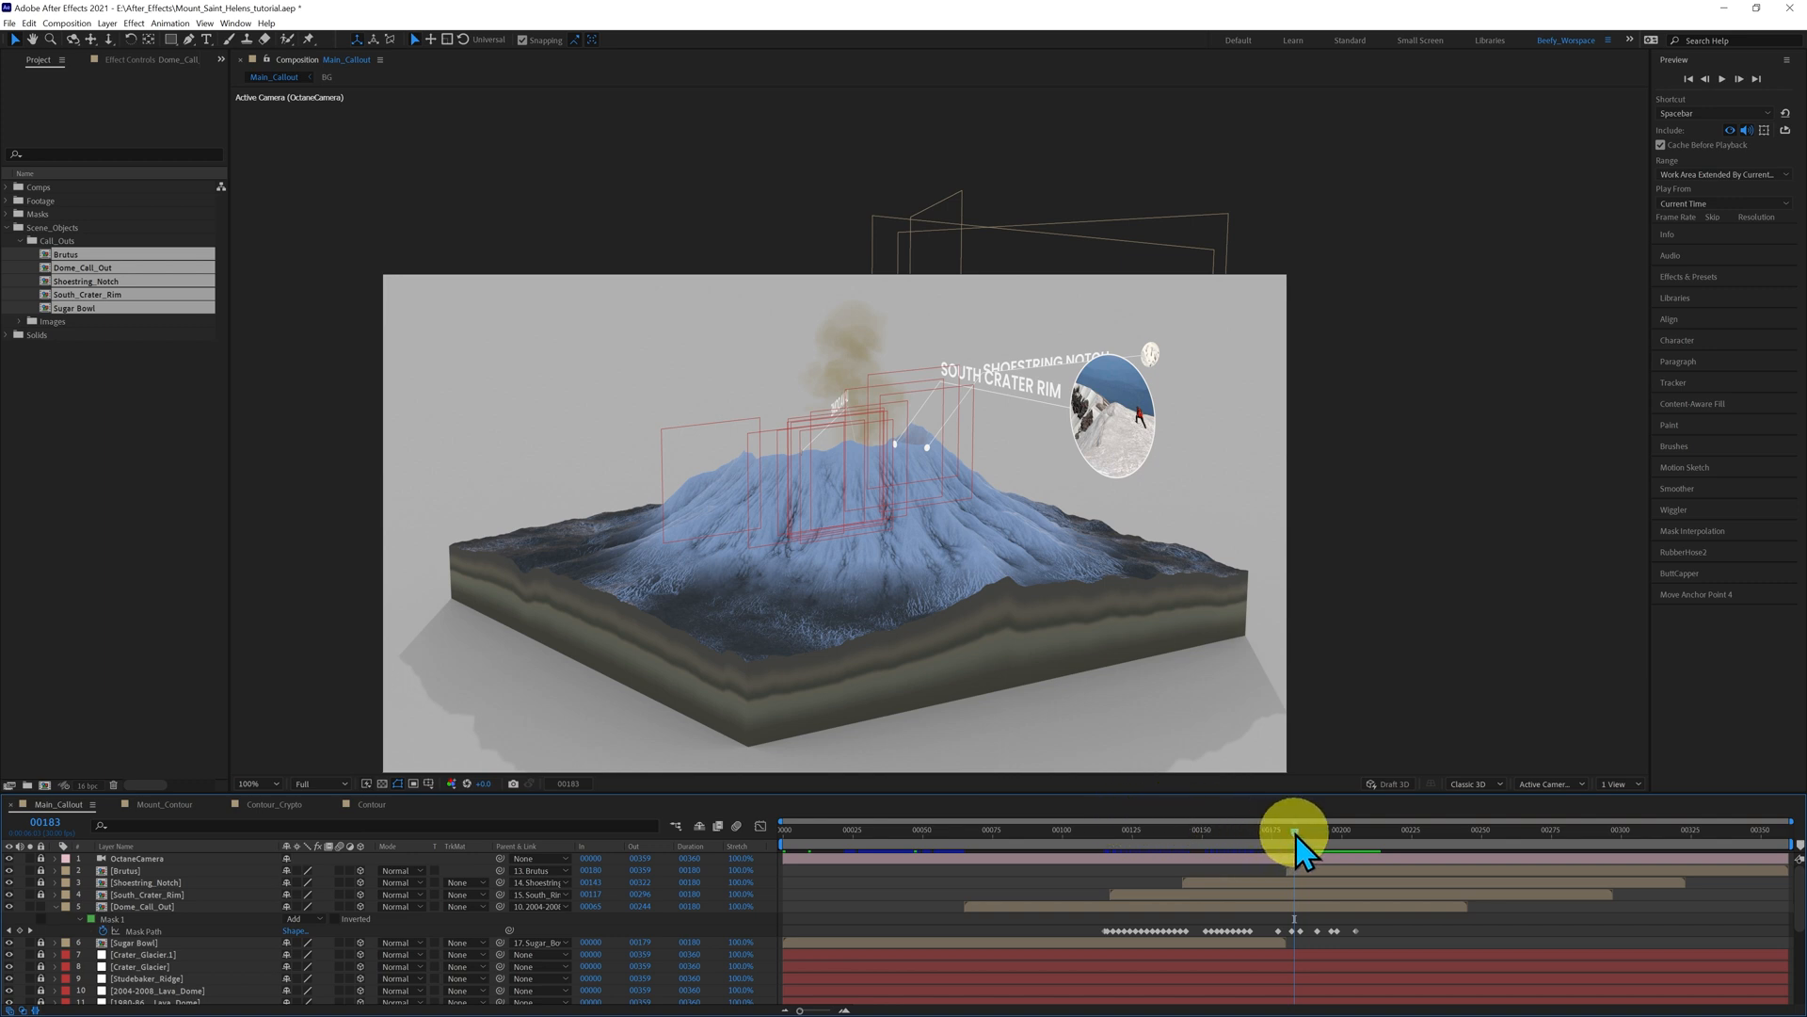
{"action": "left_click_drag", "start_coordinate": [1297, 832], "coordinate": [1165, 869]}
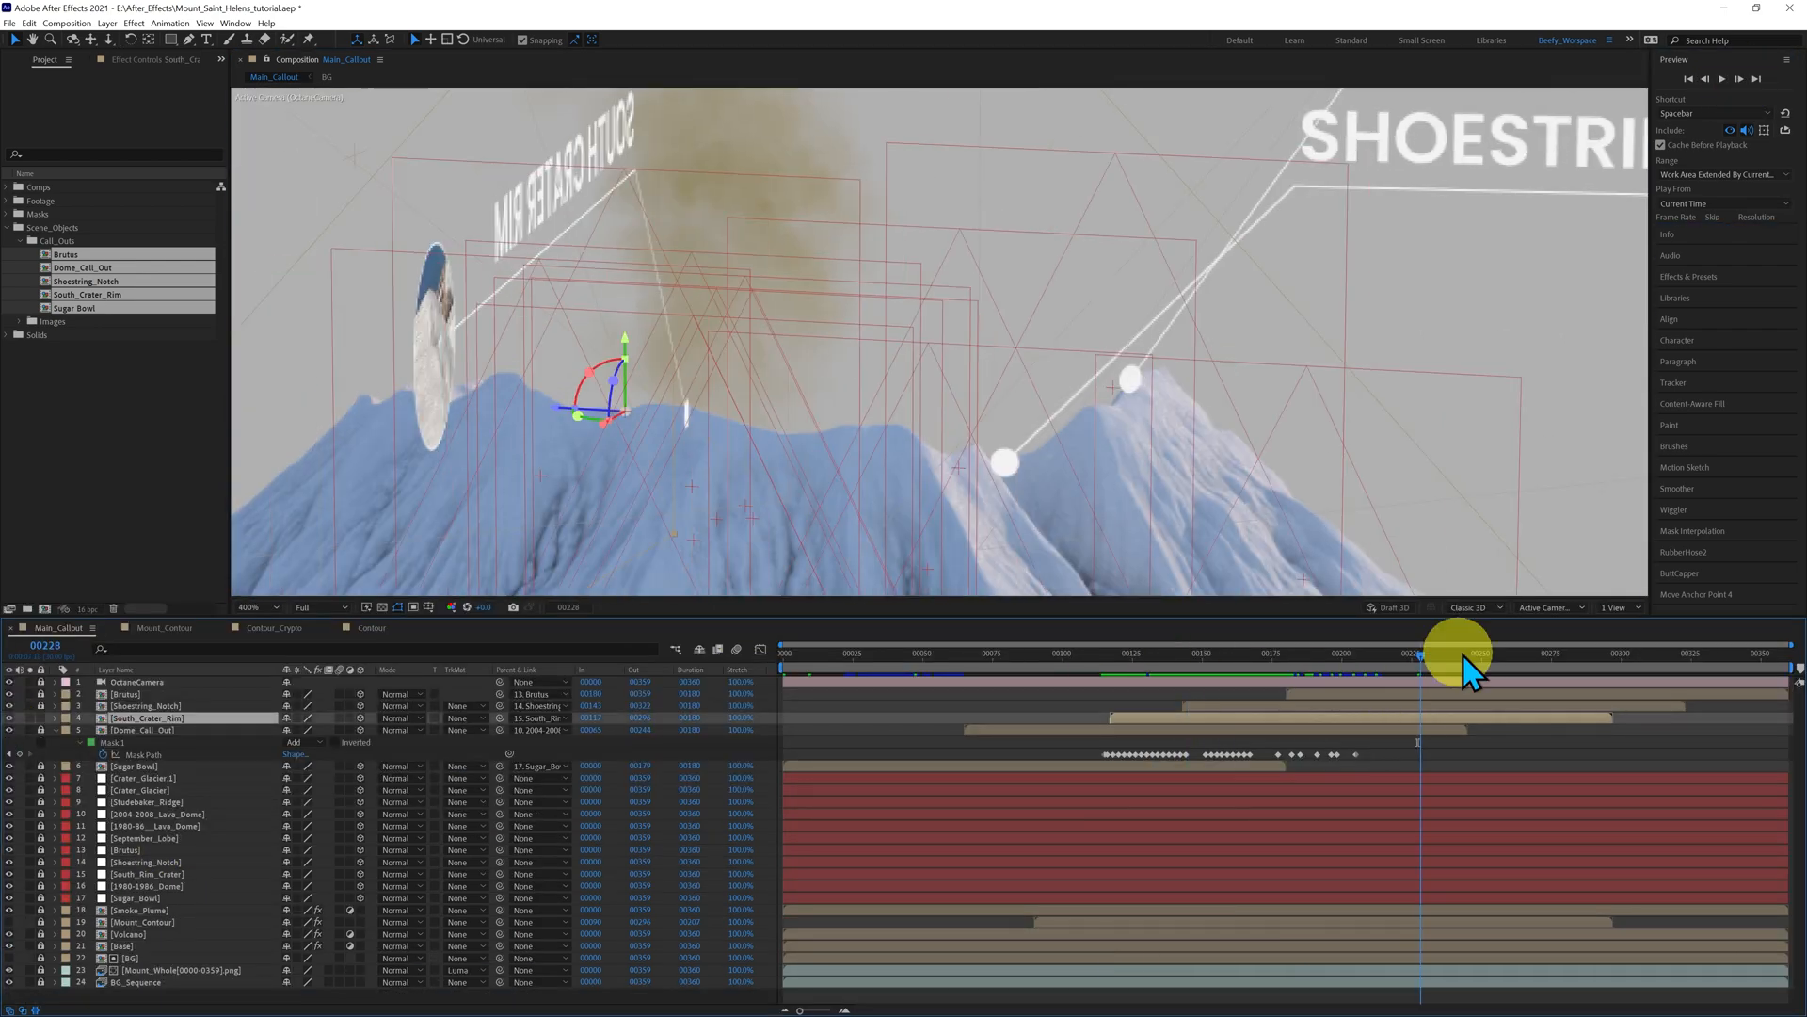
- Mask the Shoestring_Notch call-out along the ridge and keyframe its Mask Path backward to frame 153
{"action": "left_click", "coordinate": [141, 705]}
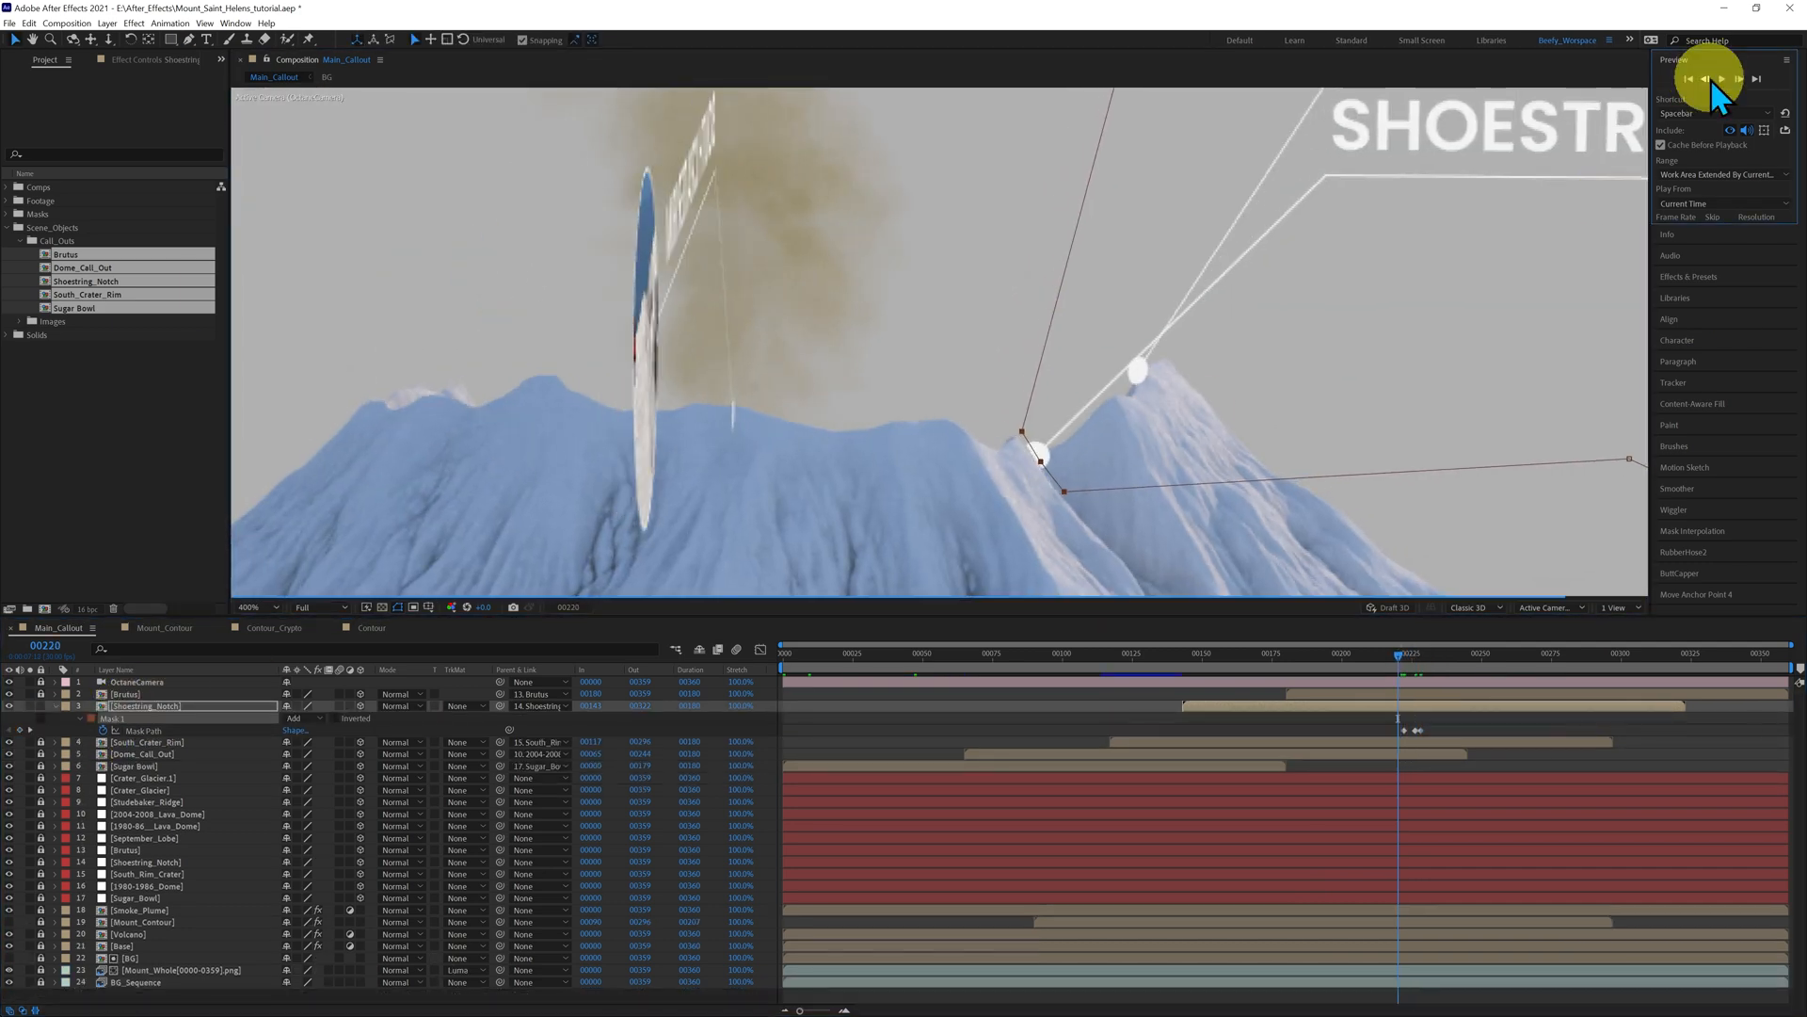
{"action": "left_click_drag", "start_coordinate": [1177, 461], "coordinate": [1142, 371]}
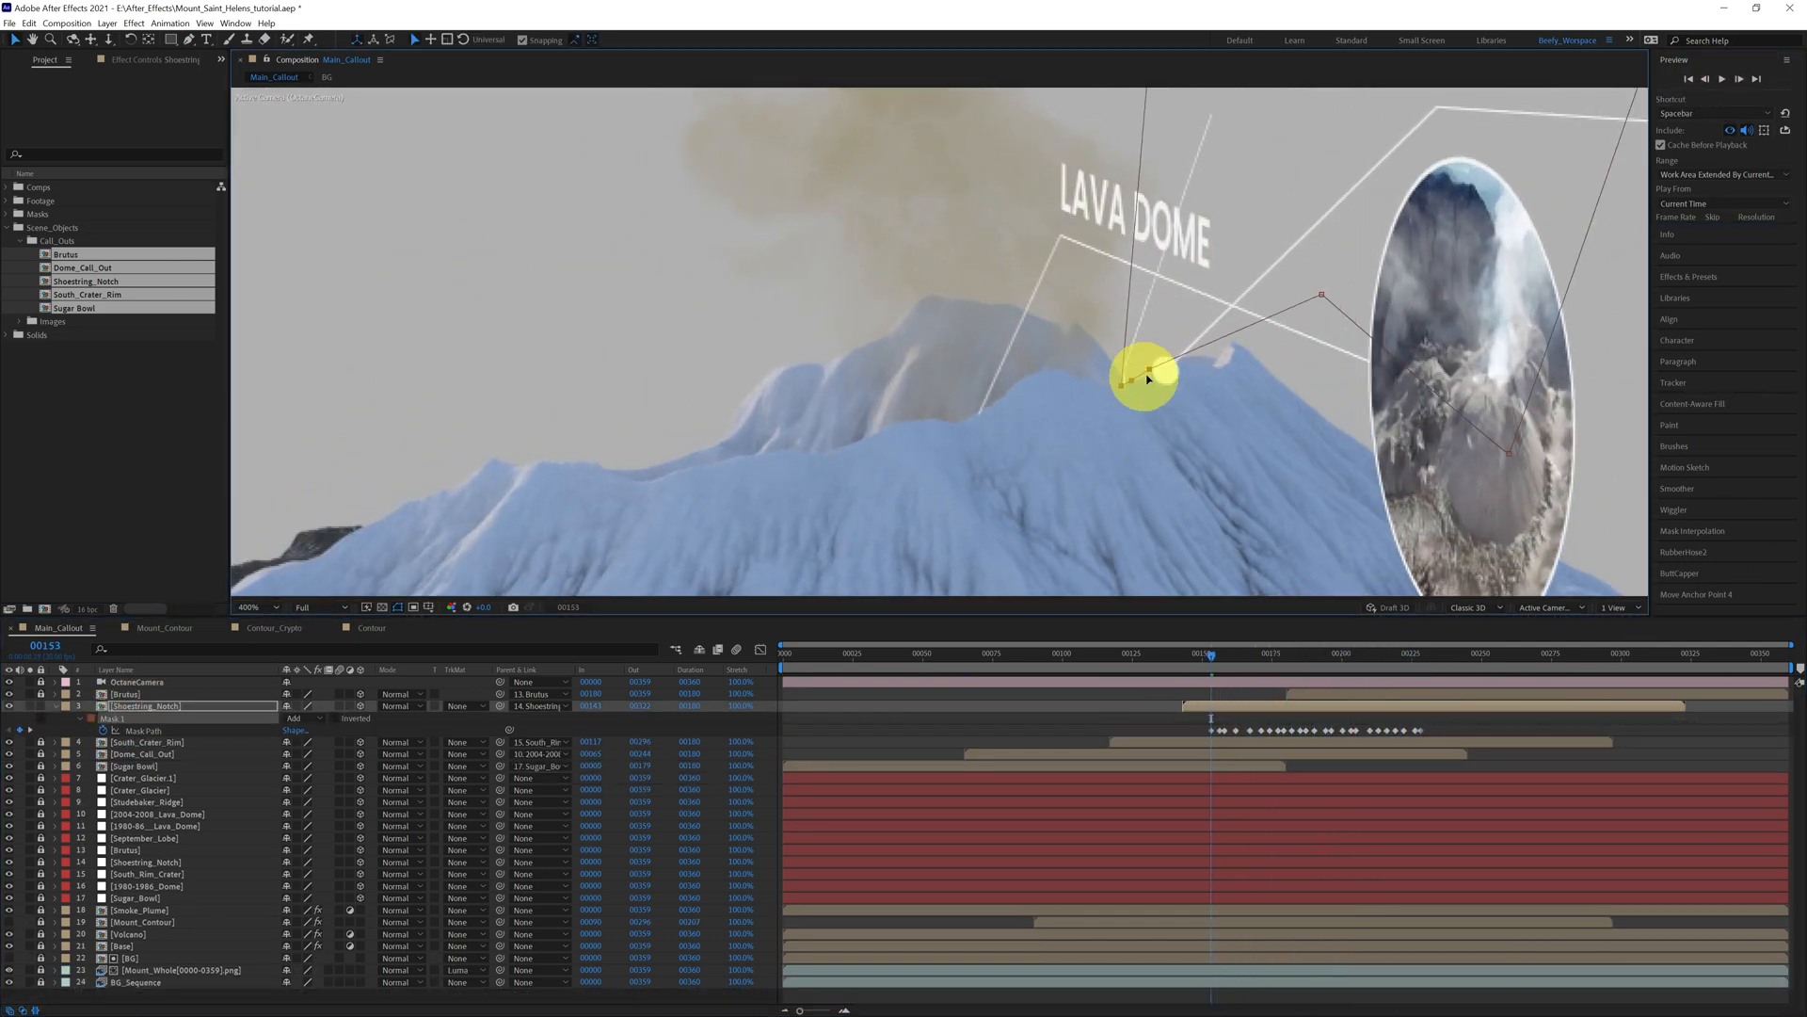
- Preview the Main_Callout animation and scrub to frame 240 to check the masked call-outs
{"action": "left_click", "coordinate": [1721, 79]}
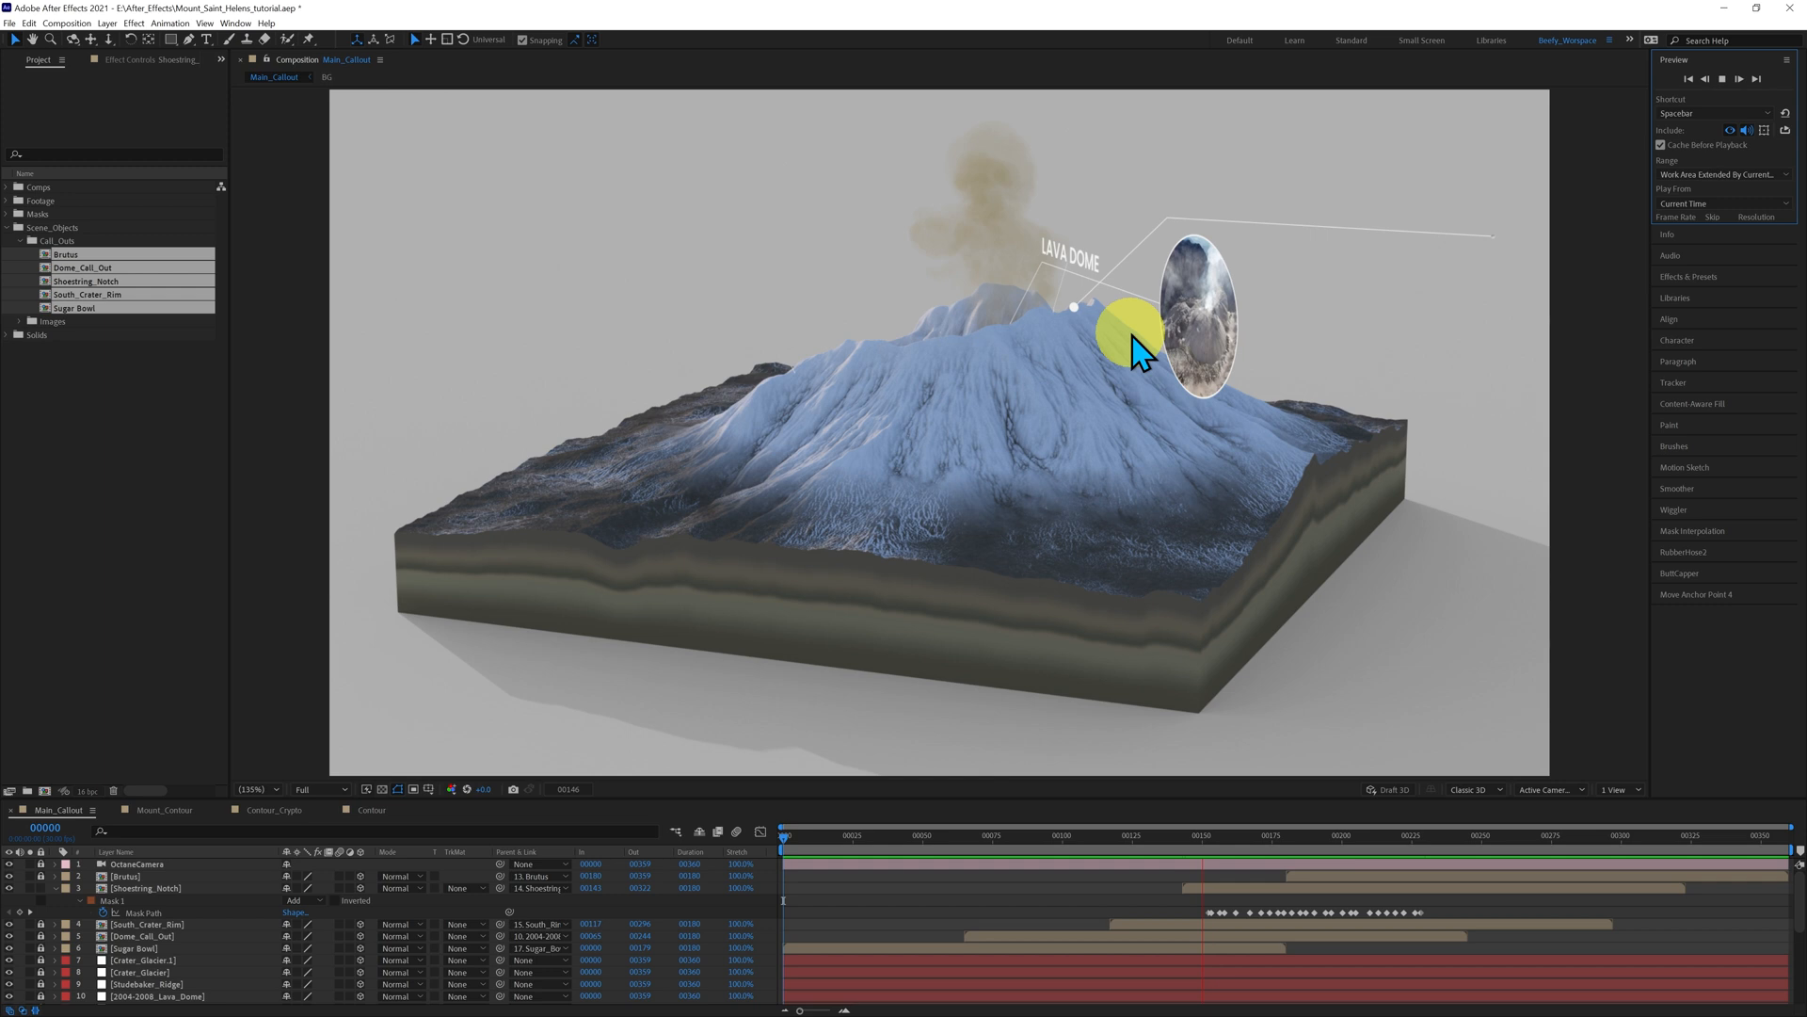
{"action": "key", "text": "space"}
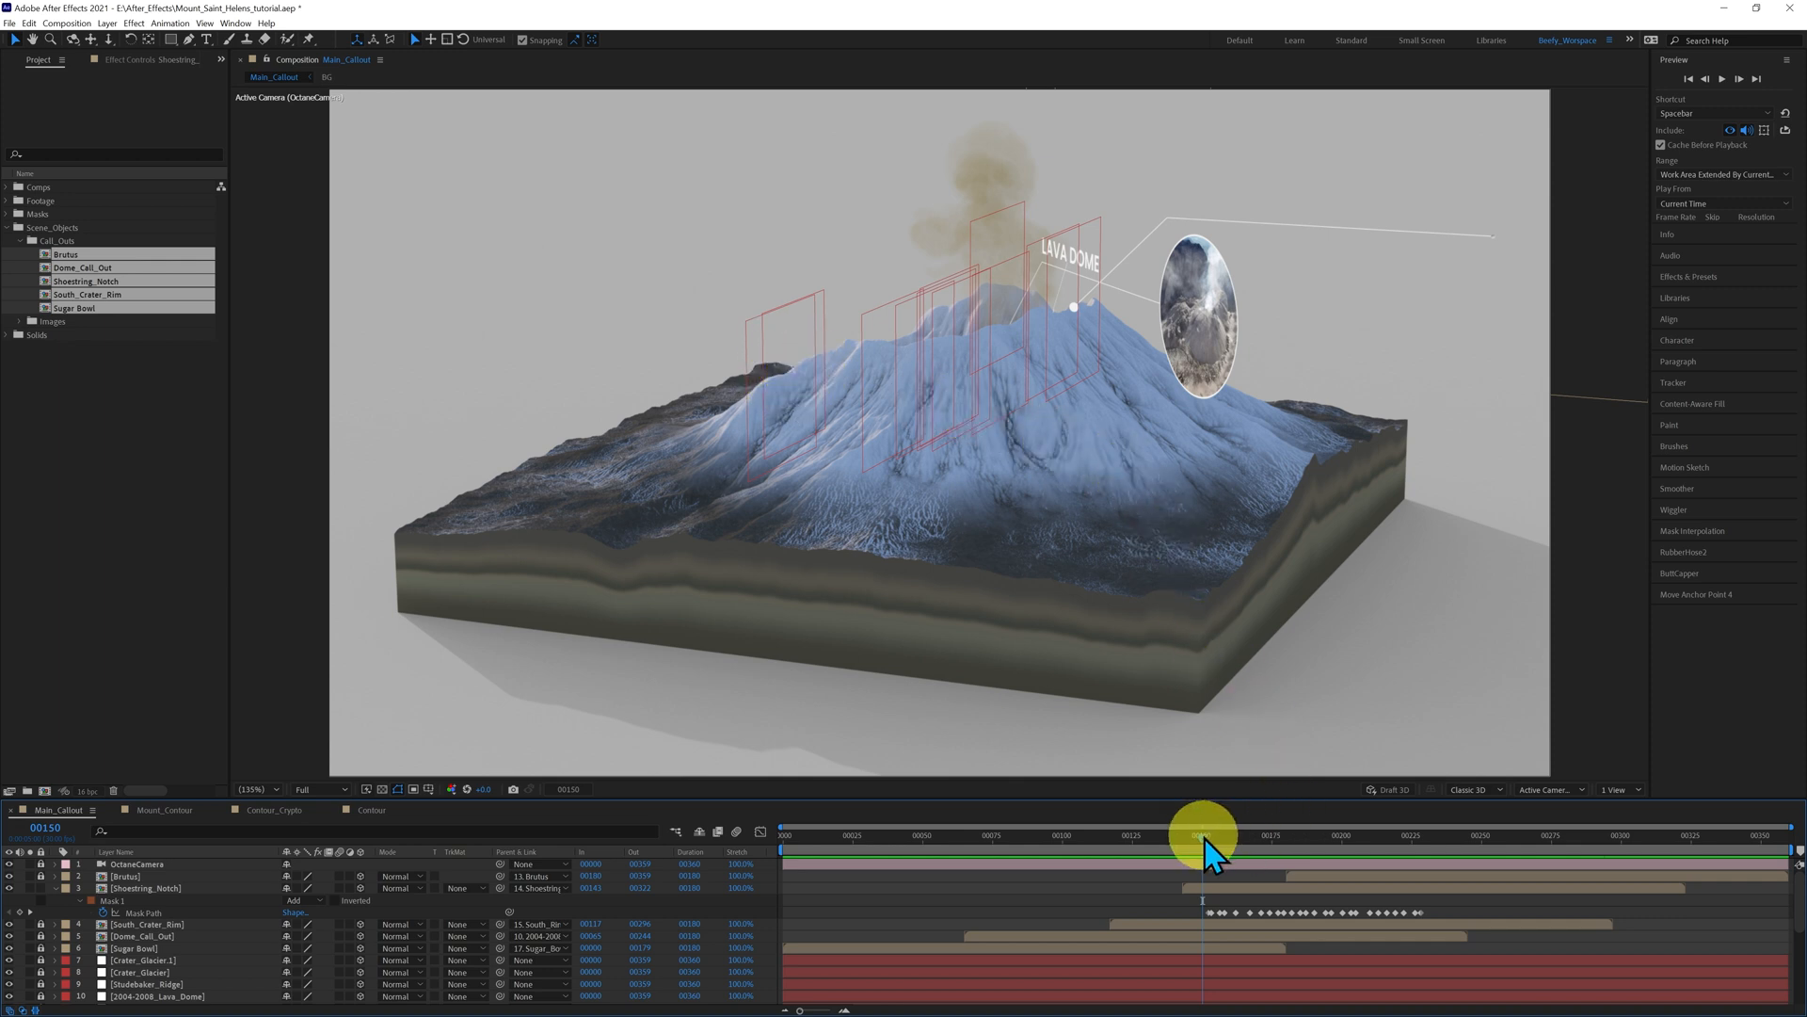
{"action": "left_click_drag", "start_coordinate": [1204, 841], "coordinate": [1458, 882]}
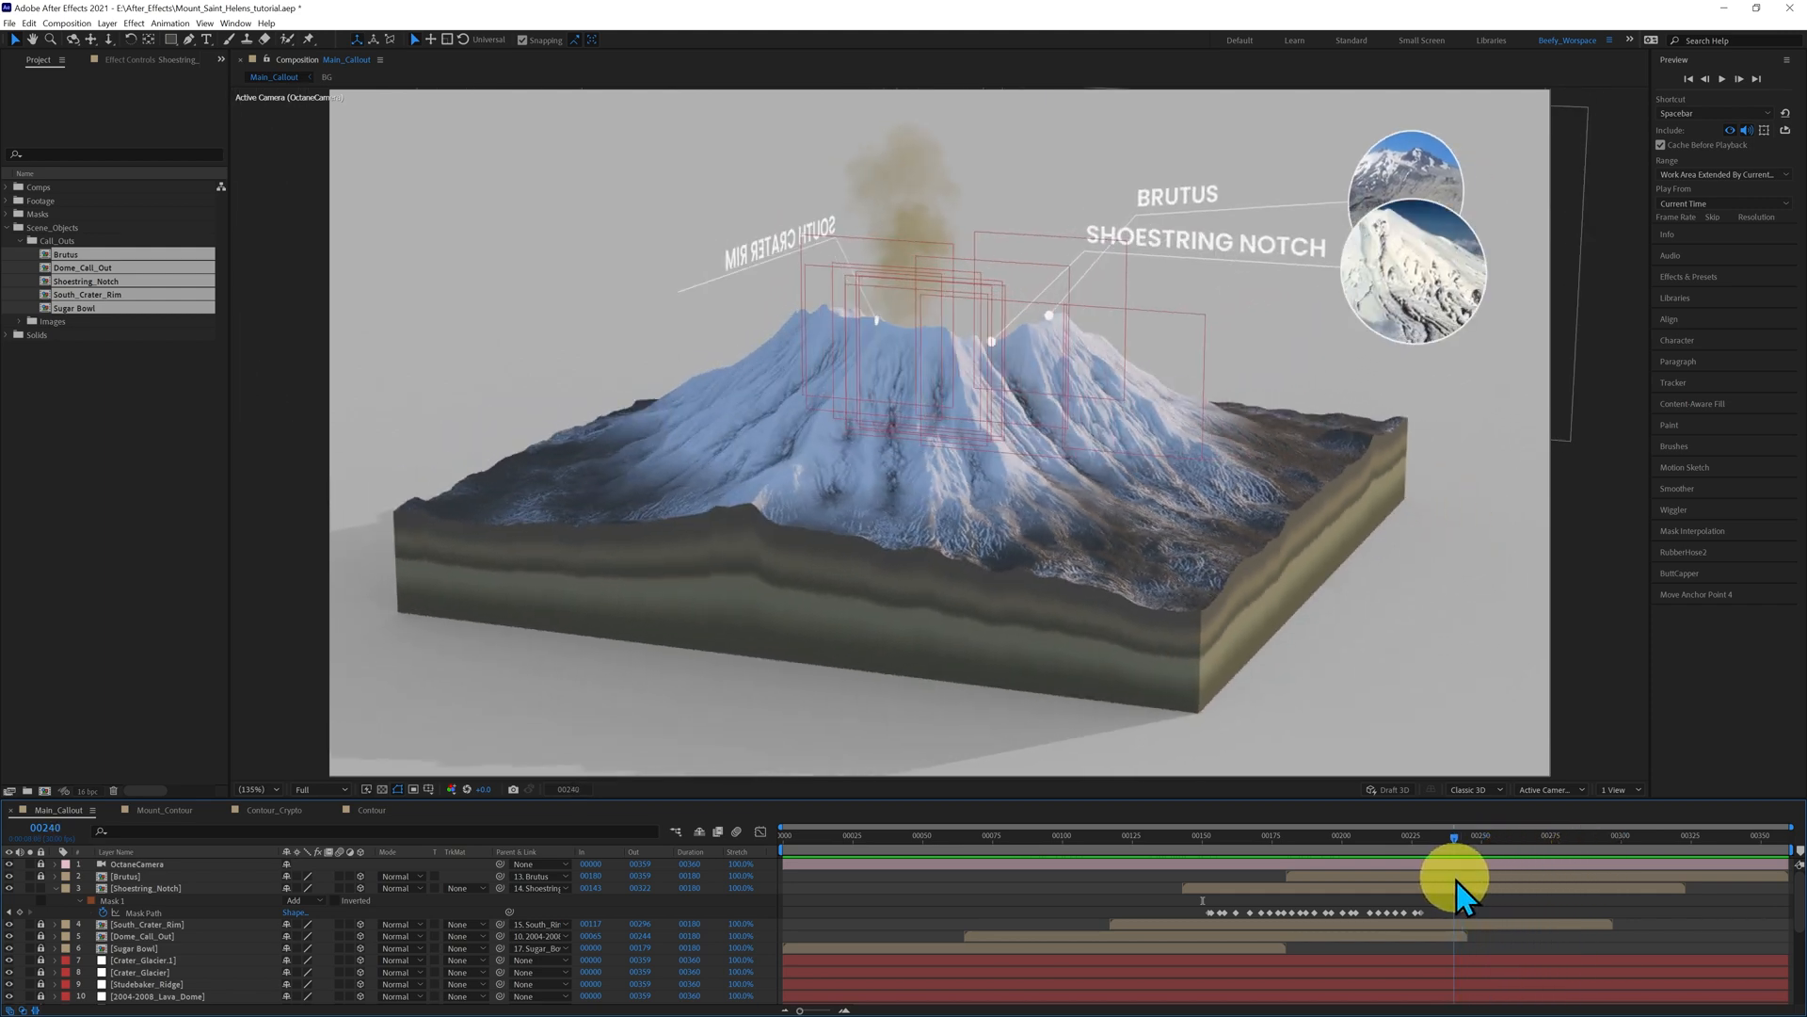
- Deselect the call-out items, expand the project's Comps folder and select the Main_Contour composition
{"action": "left_click", "coordinate": [146, 581]}
{"action": "left_click", "coordinate": [52, 344]}
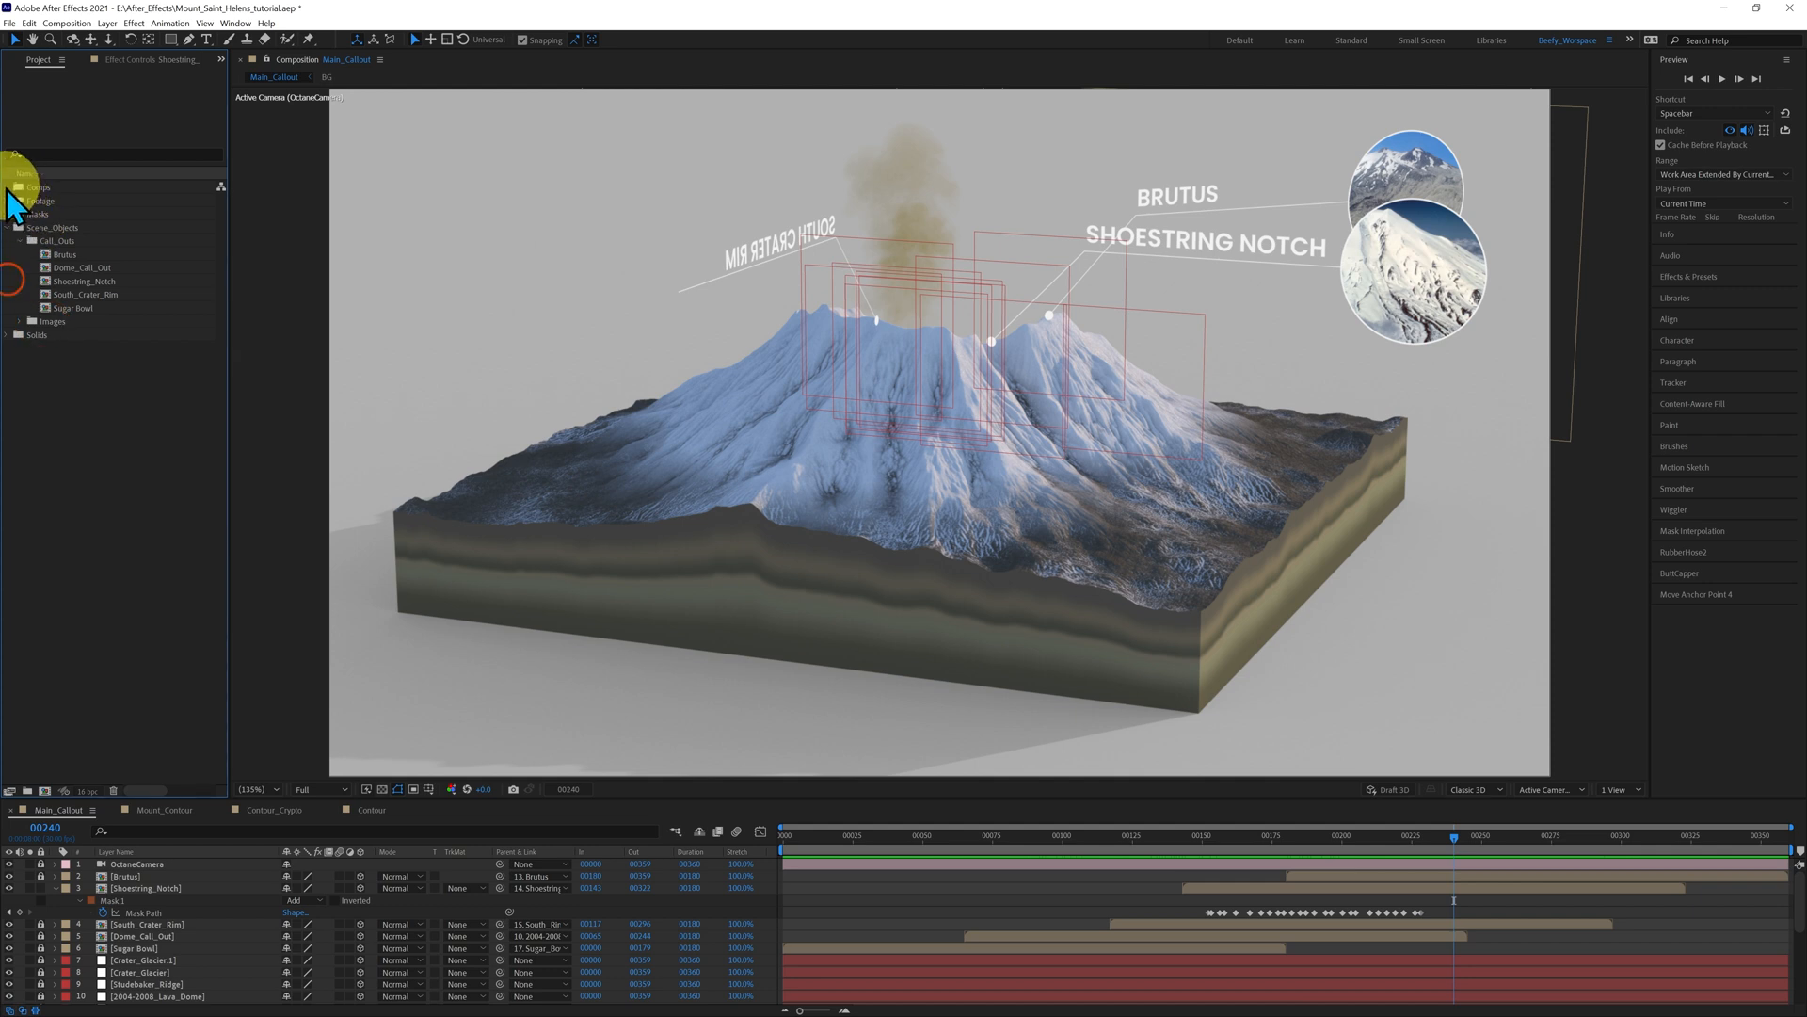
{"action": "left_click", "coordinate": [7, 188]}
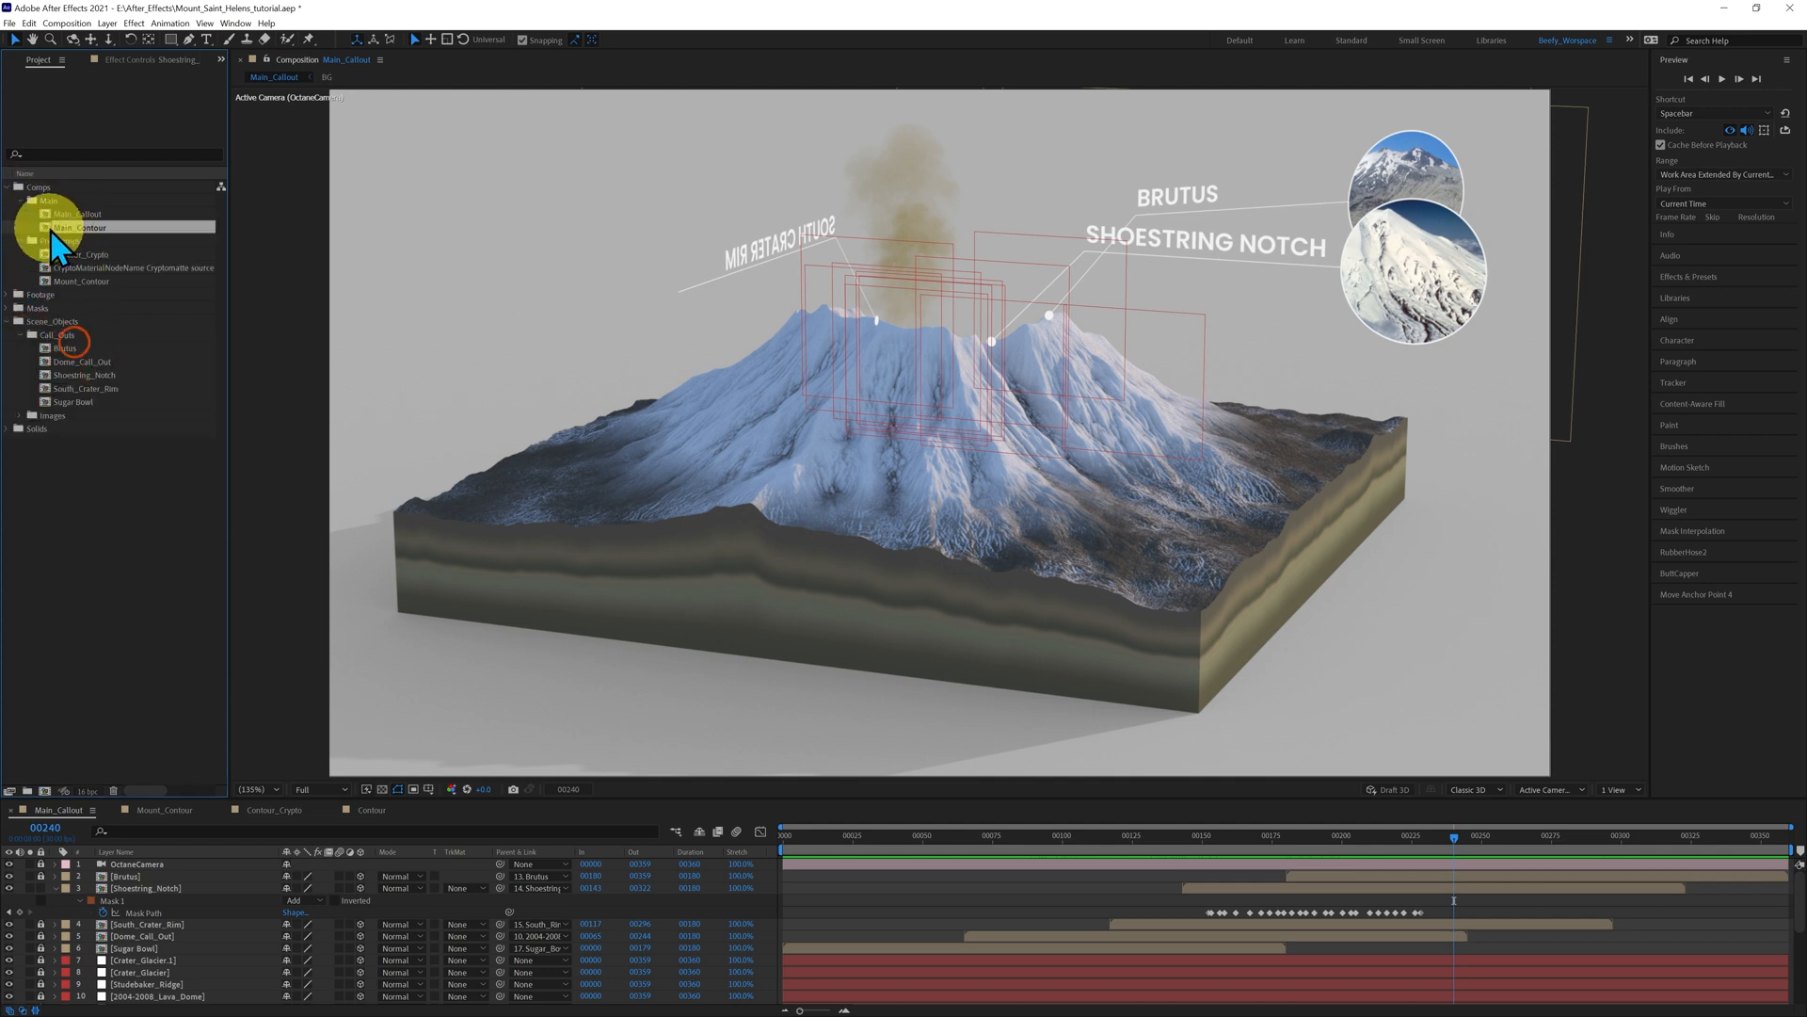